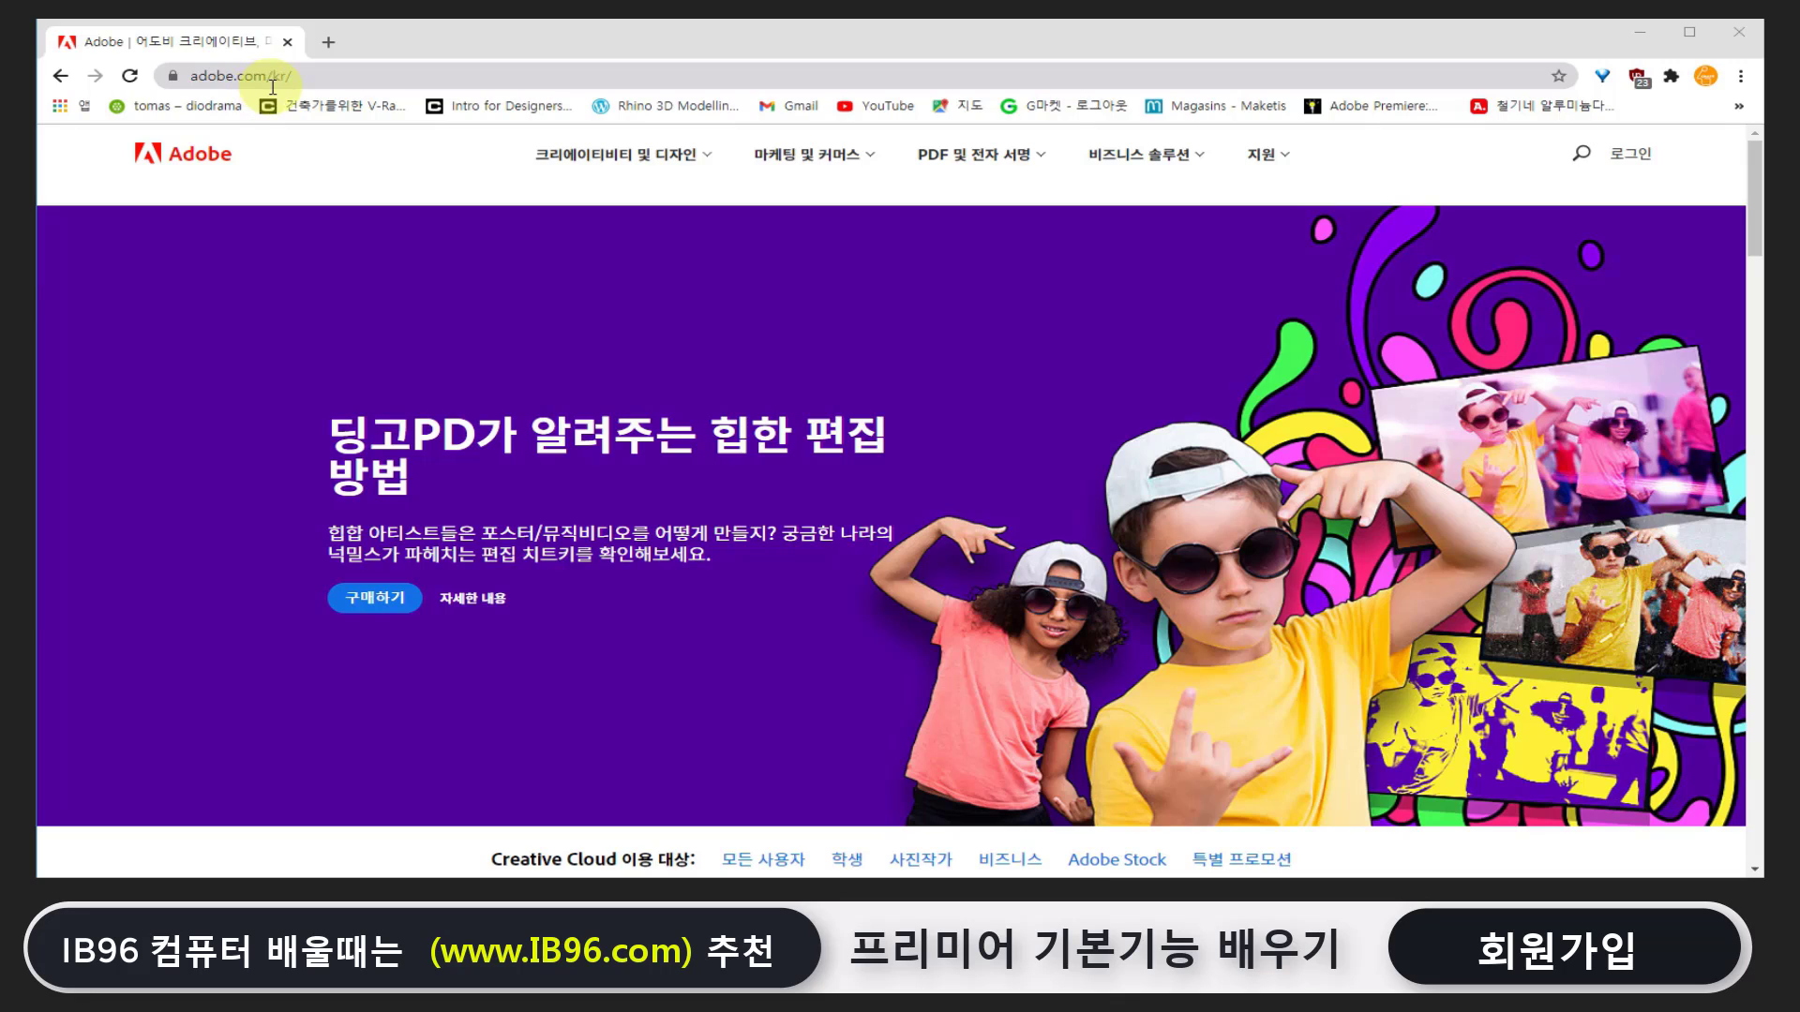
Go to the Premiere Pro product page from adobe.com's 크리에이티비티 및 디자인 menu
click(709, 167)
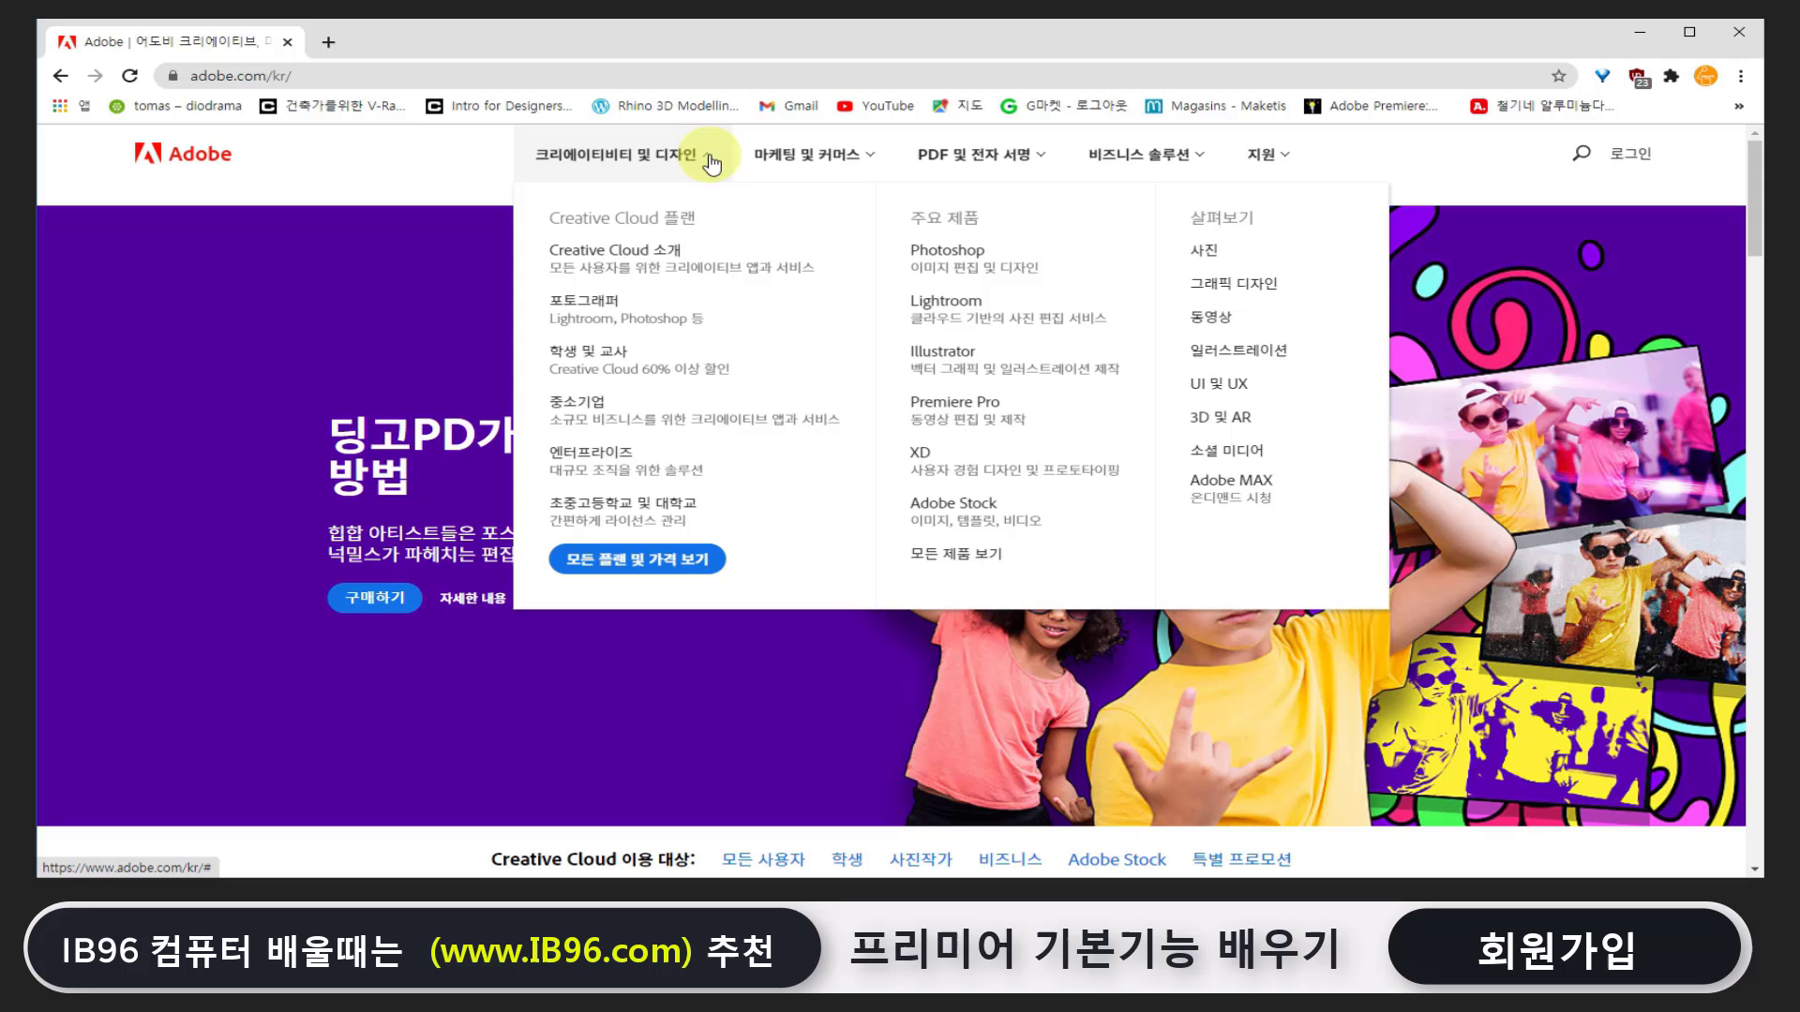
click(1007, 420)
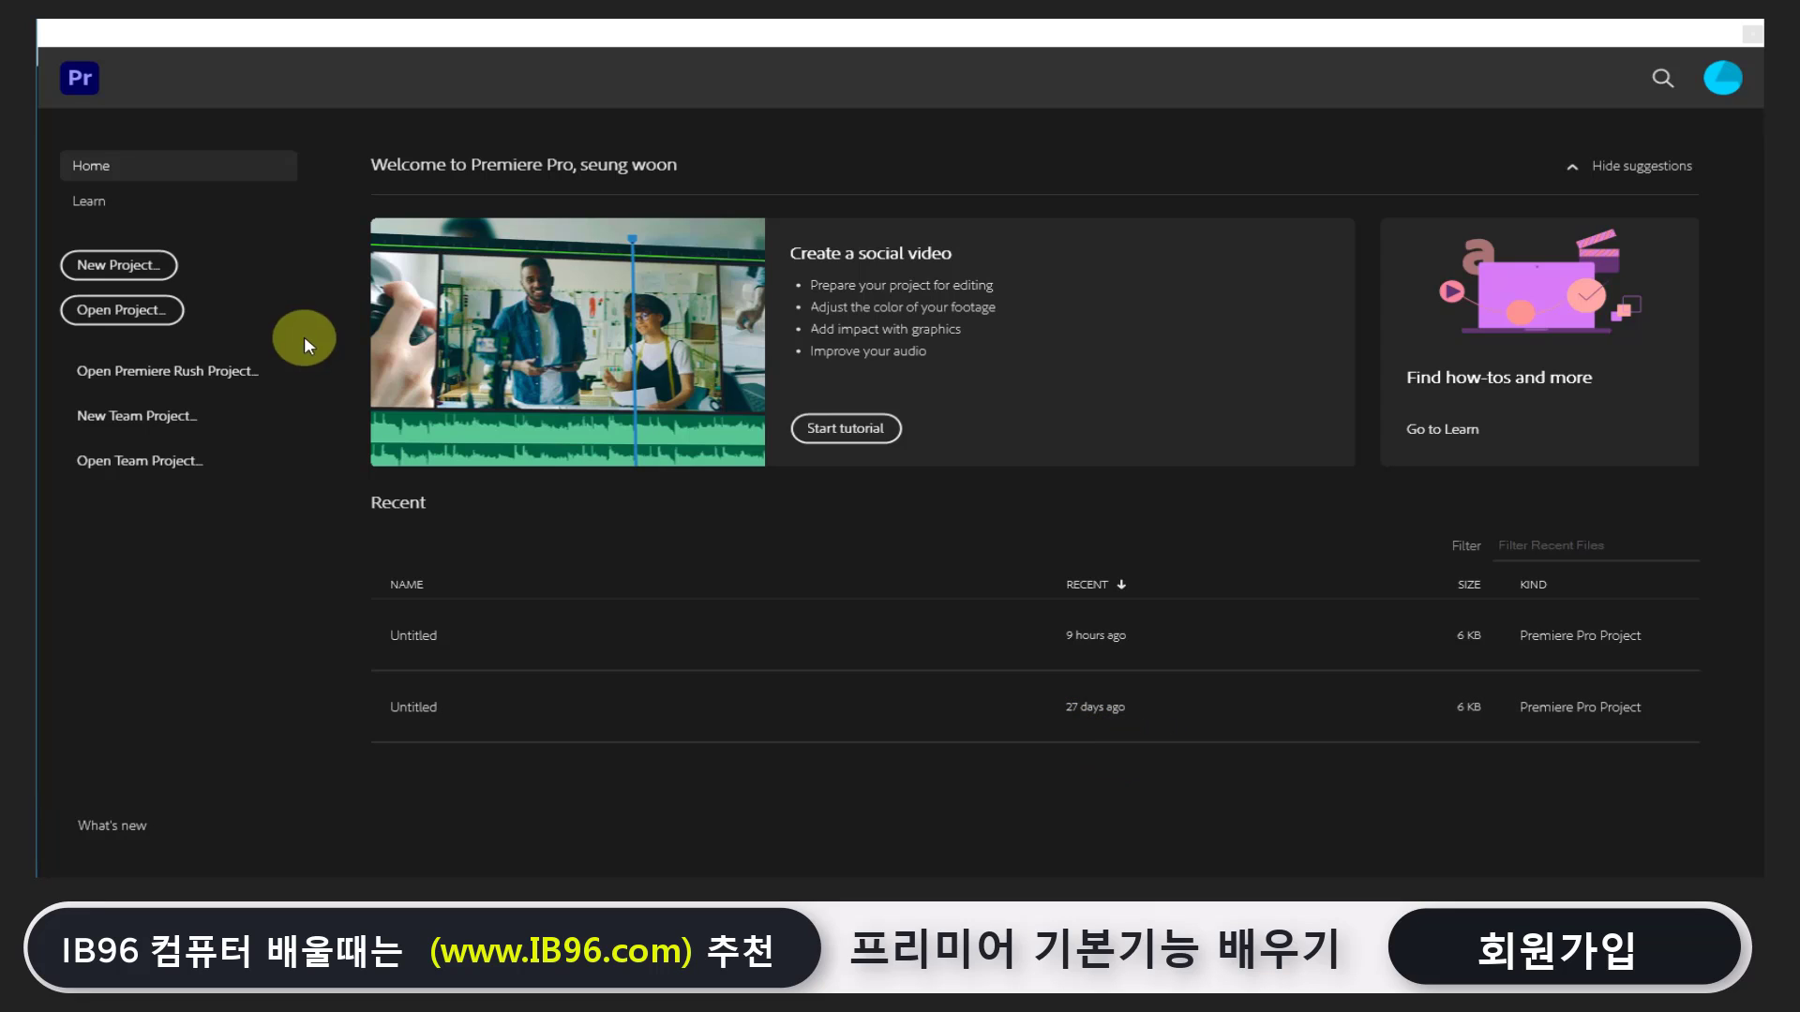
Start a new Premiere Pro project from the Home screen, still named Untitled
click(138, 268)
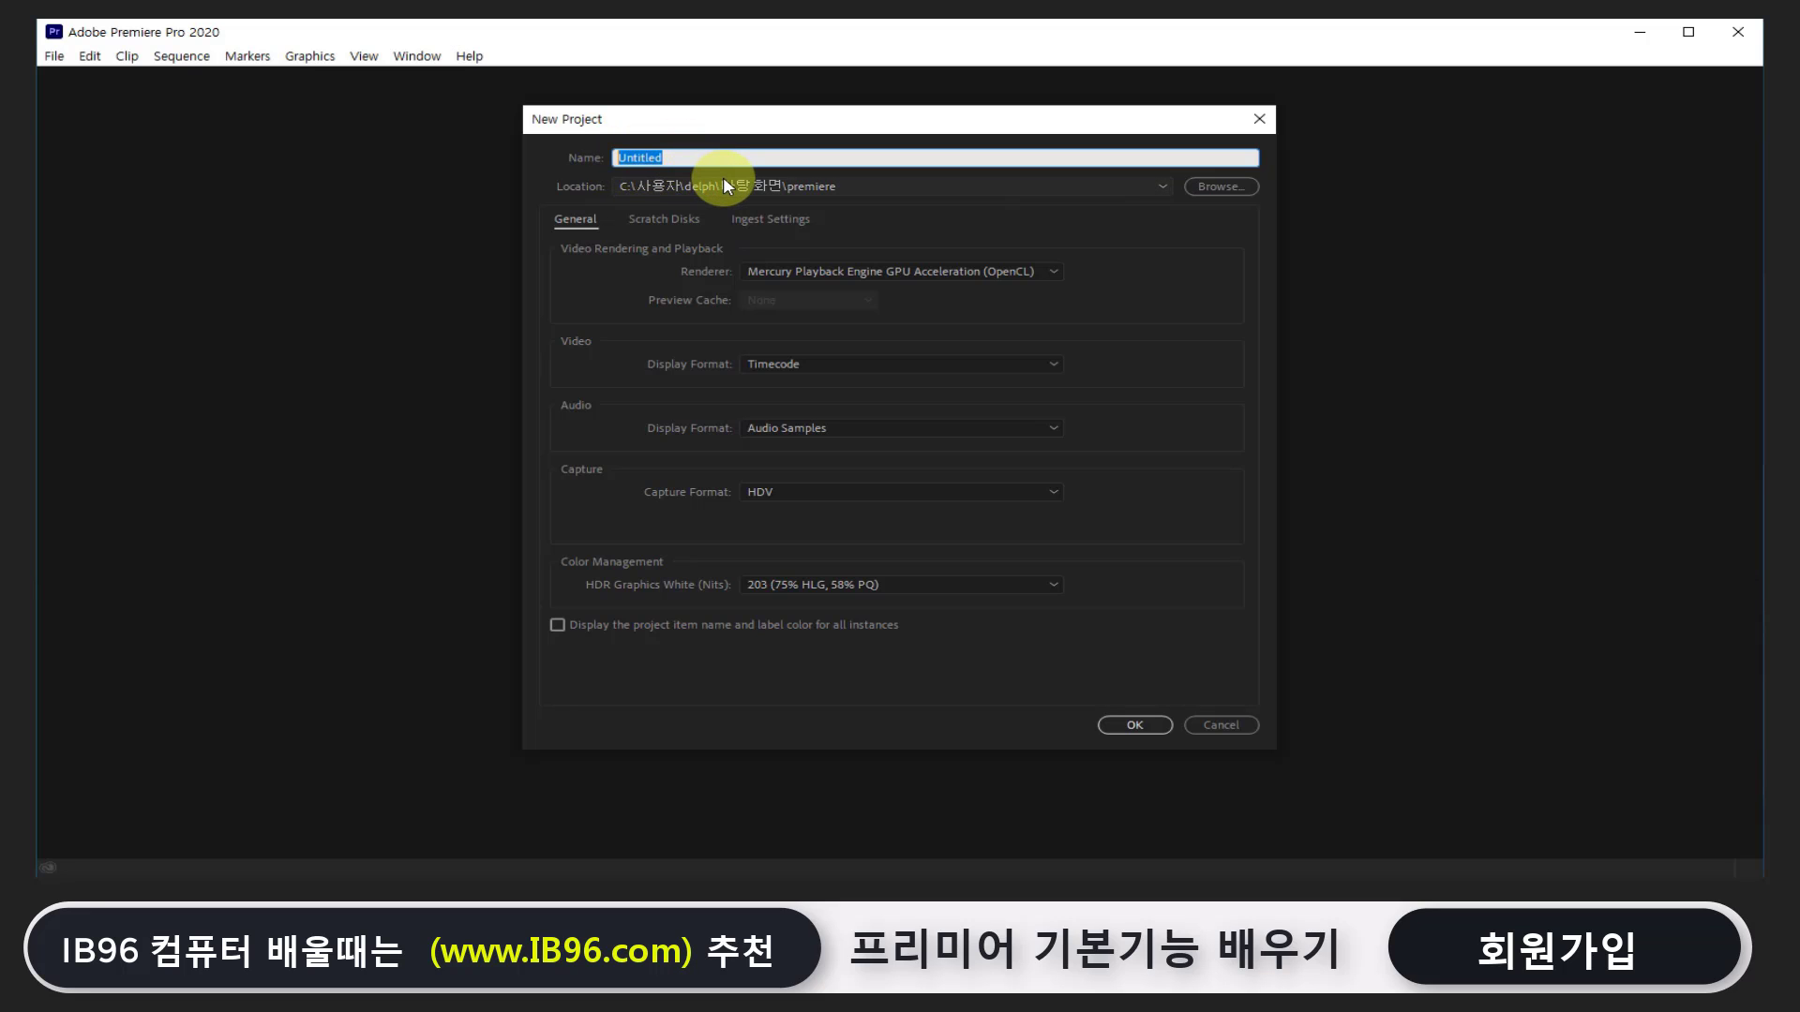
Name the project 'sample' and set its location to the Desktop's premiere folder
text(sample)
click(1224, 191)
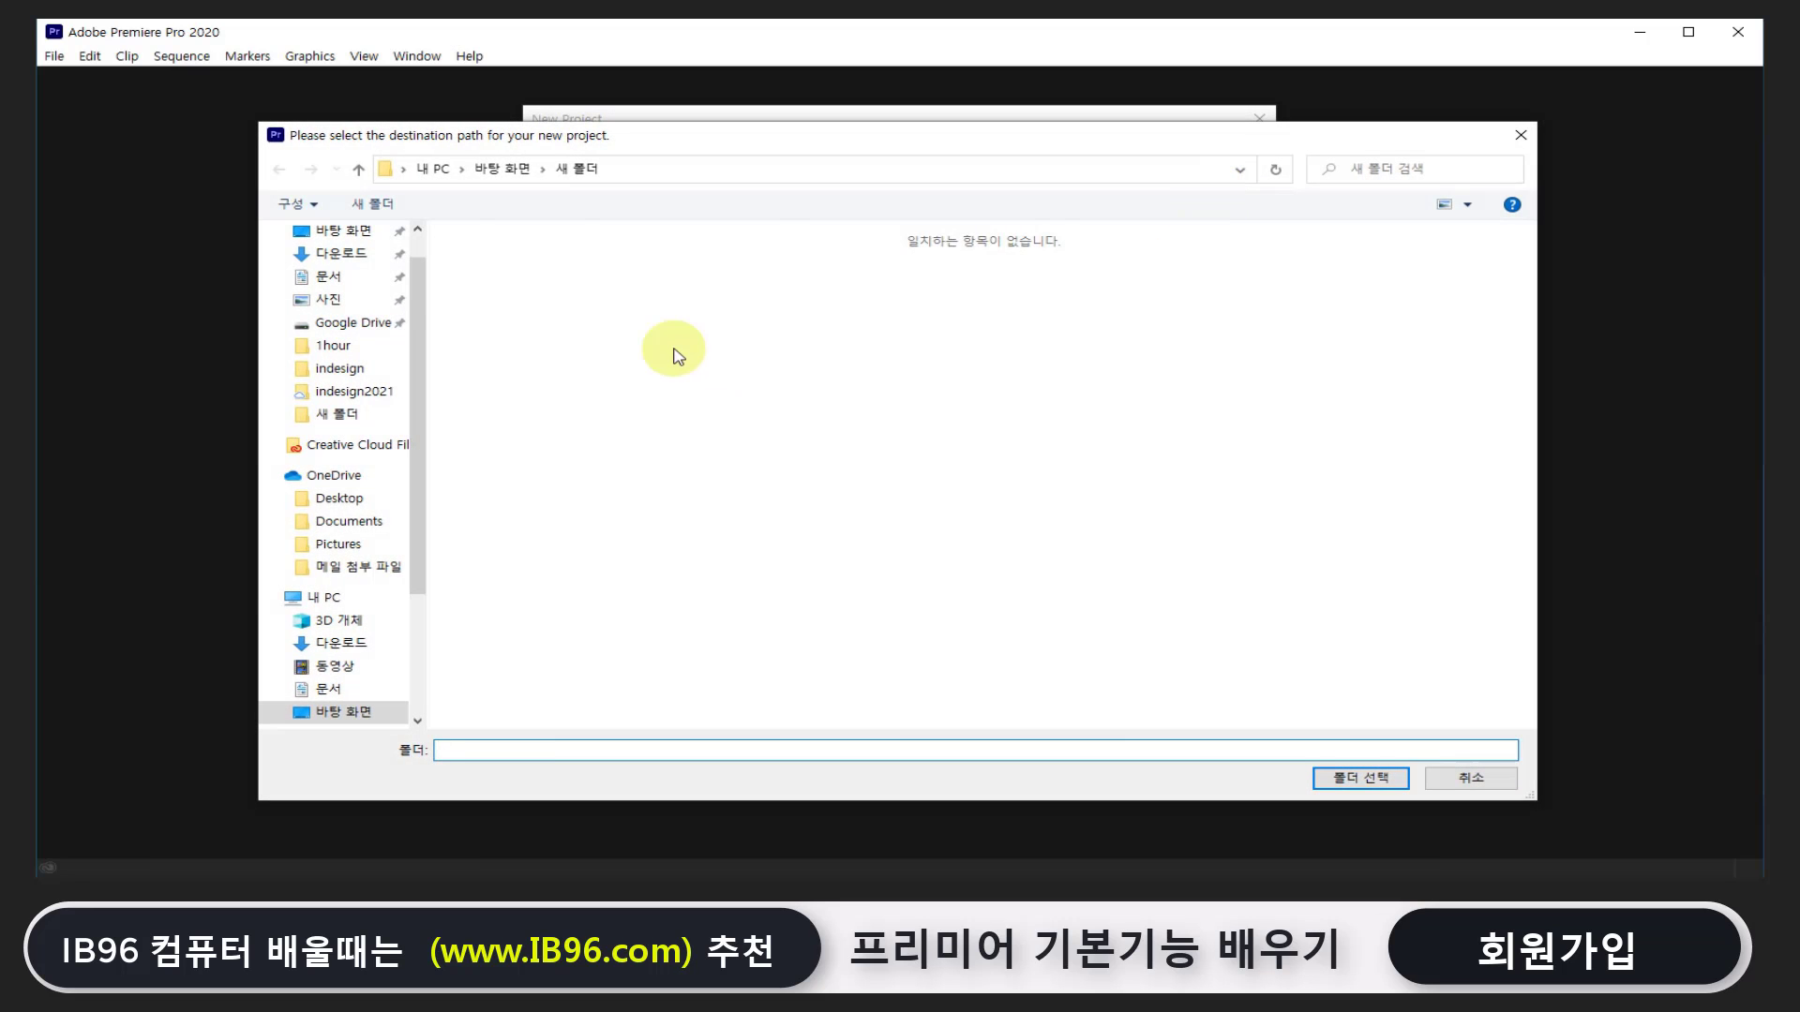
click(392, 233)
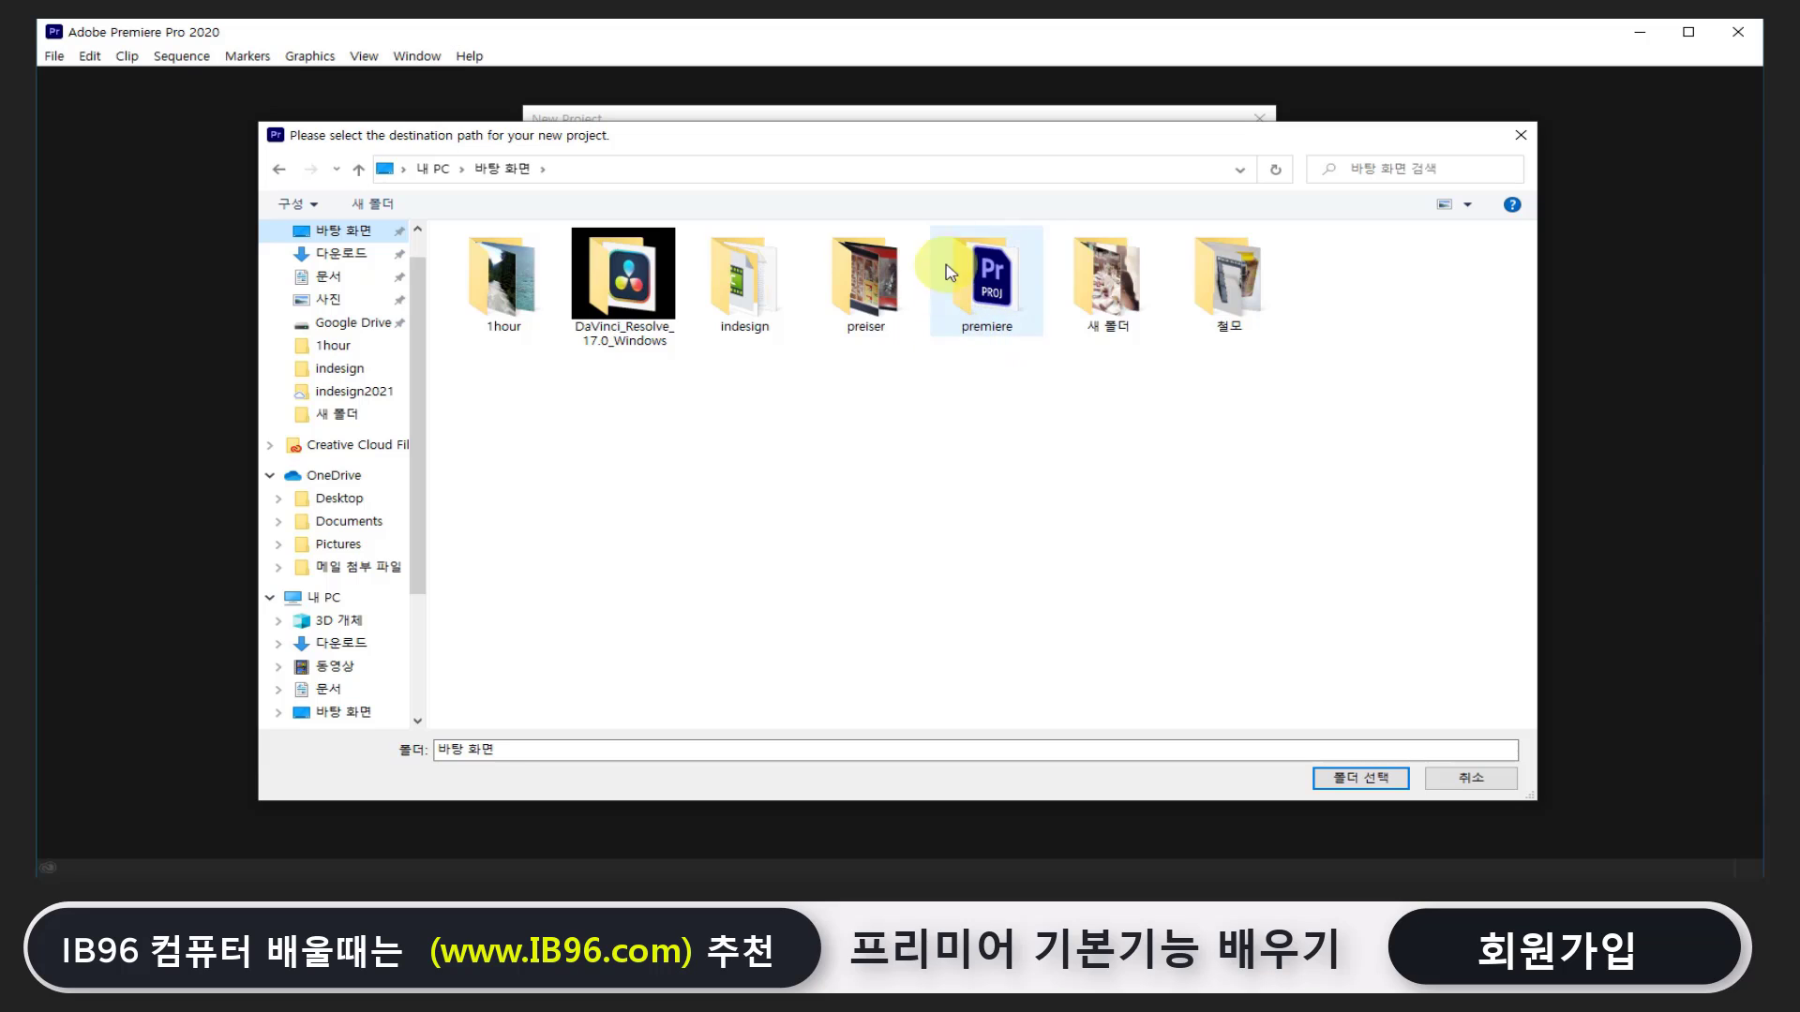
click(1002, 291)
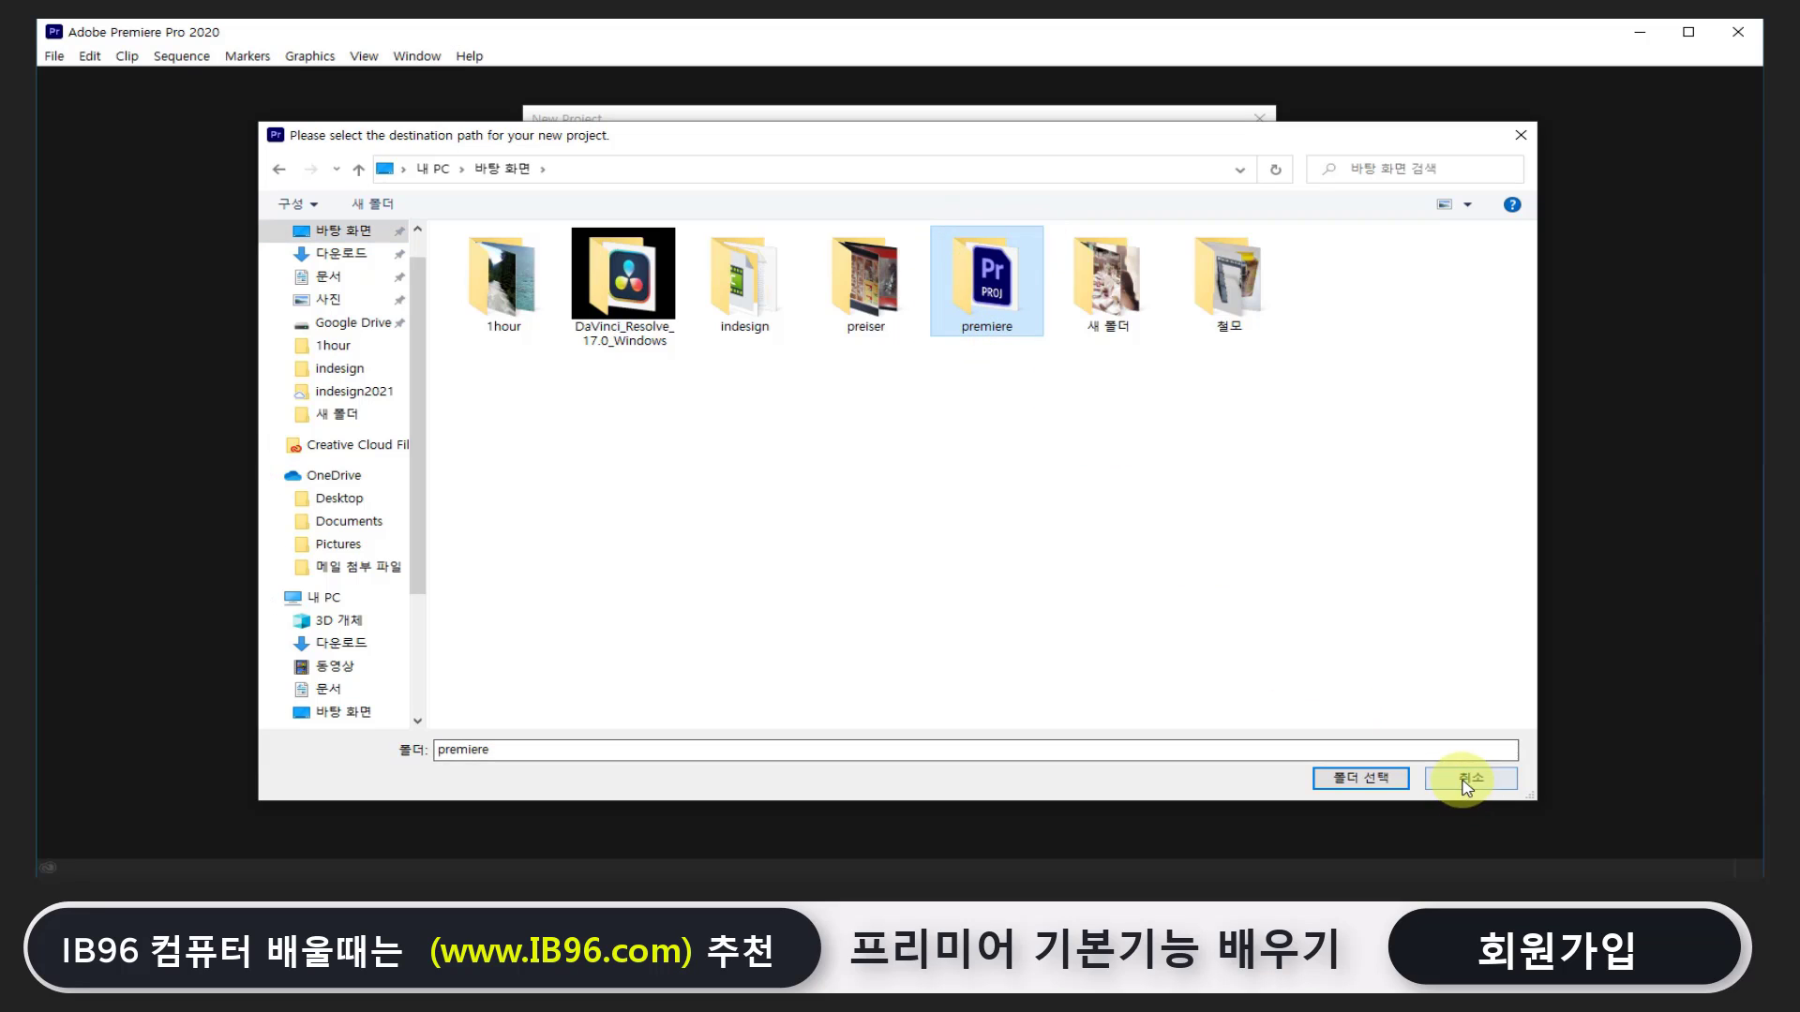
click(1361, 778)
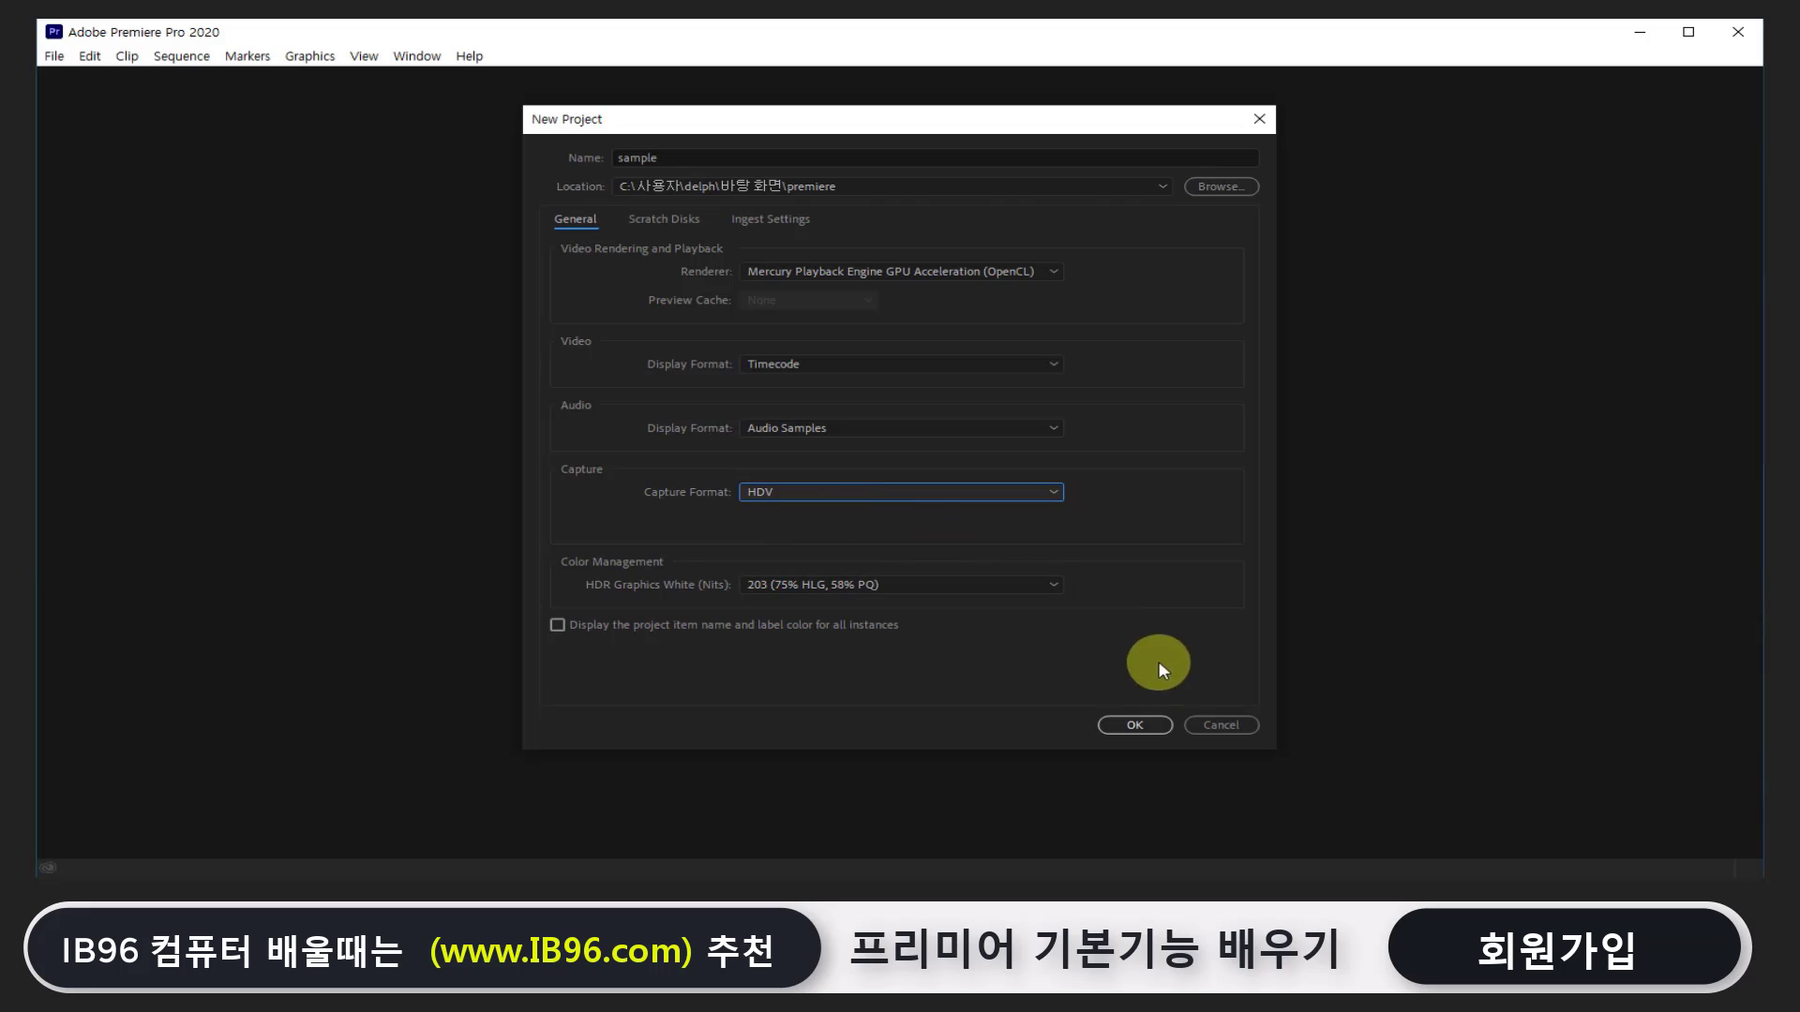
Keep Timecode display format and the GPU Acceleration renderer, then create the project
click(810, 364)
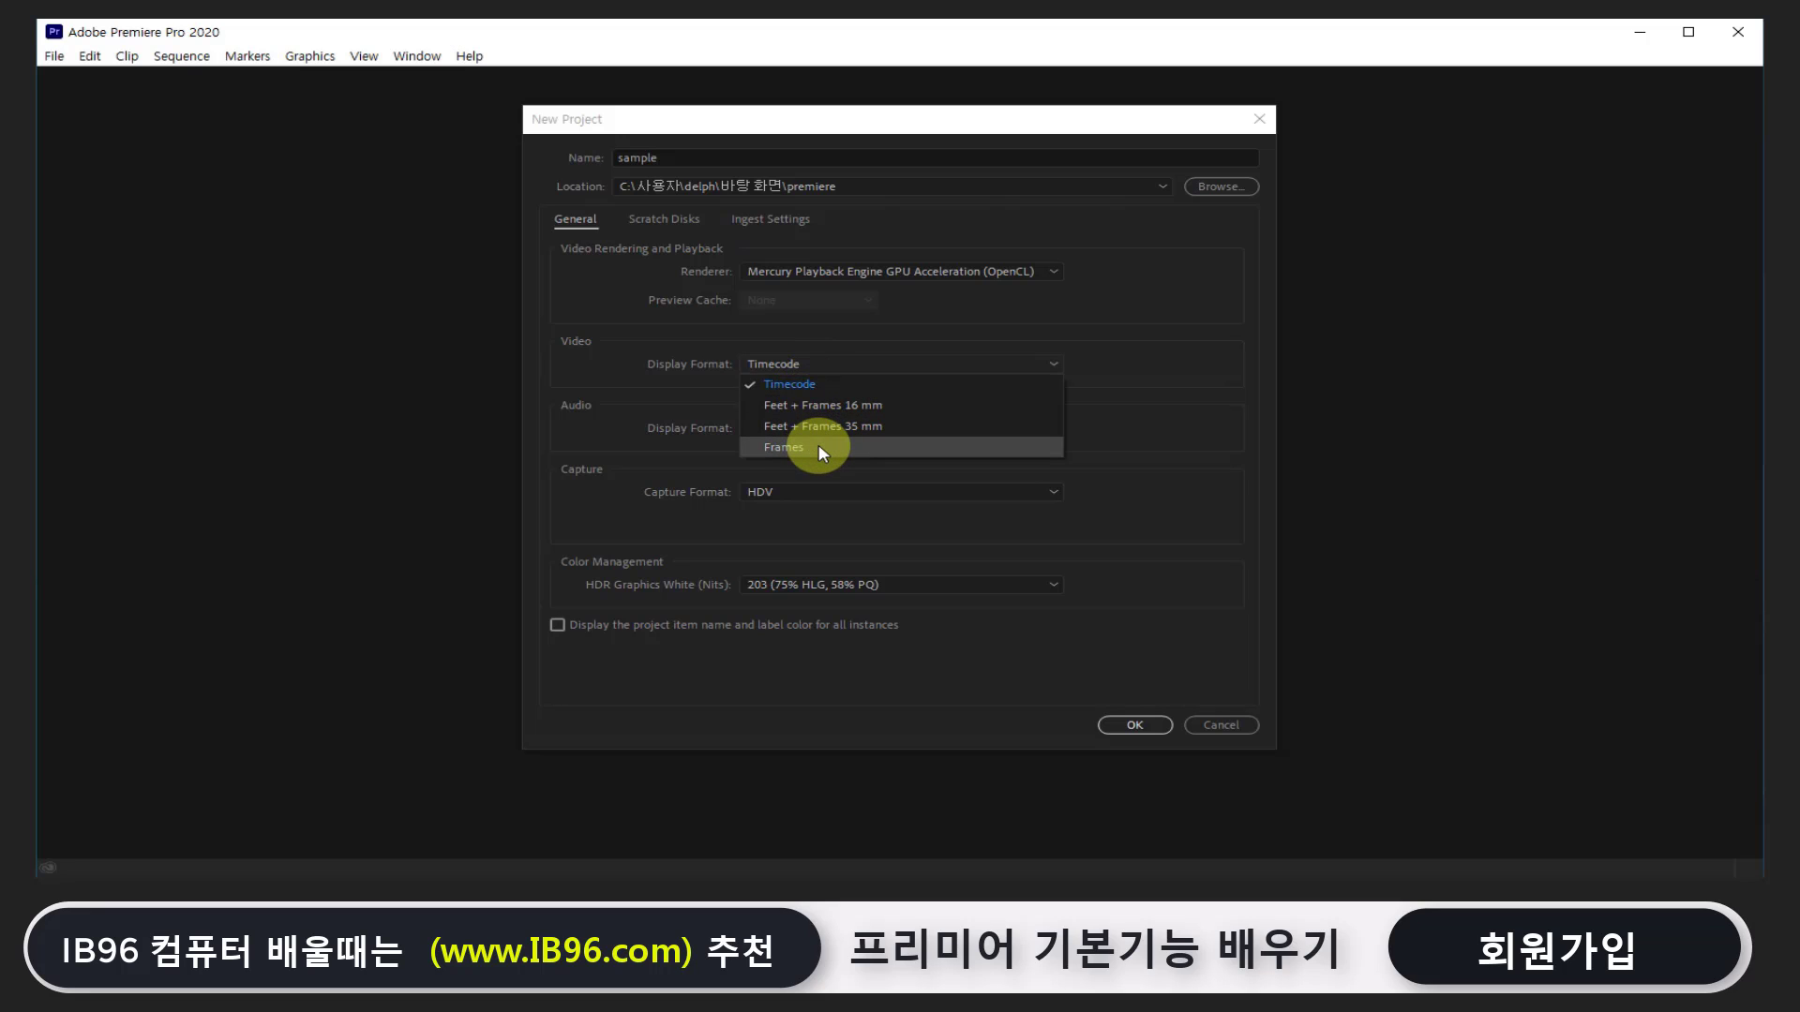
click(810, 380)
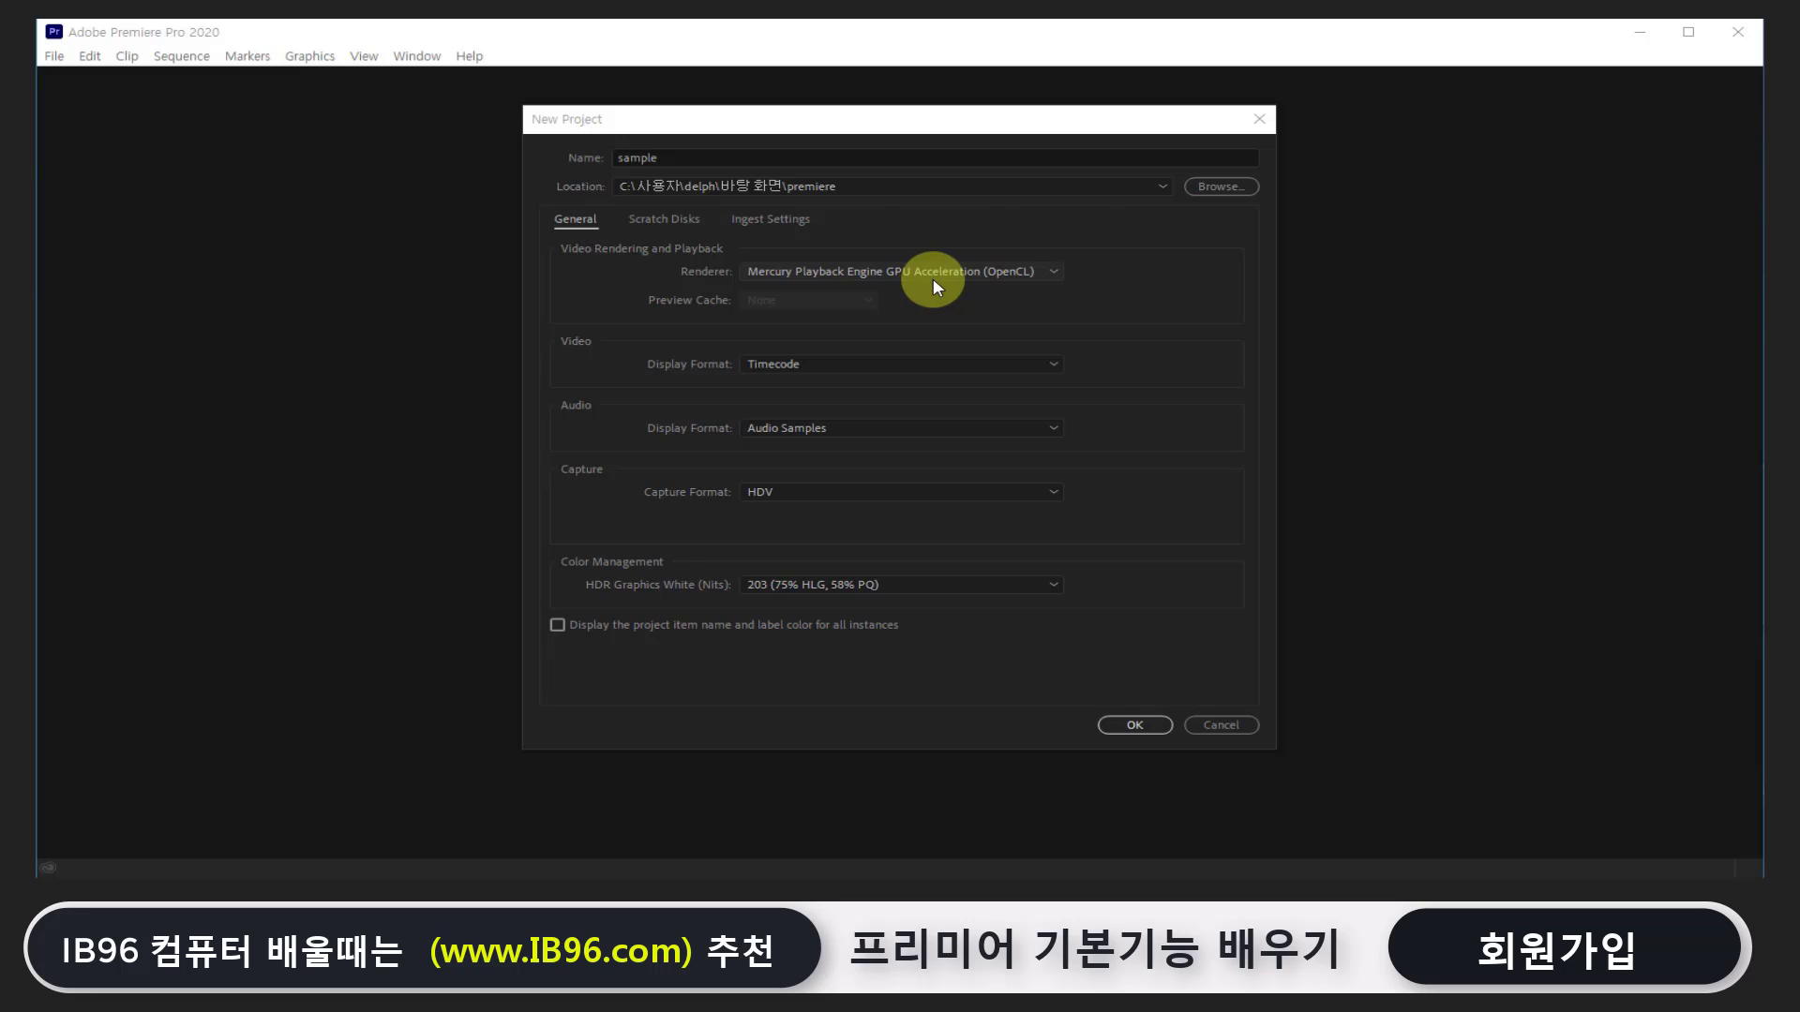
click(1052, 272)
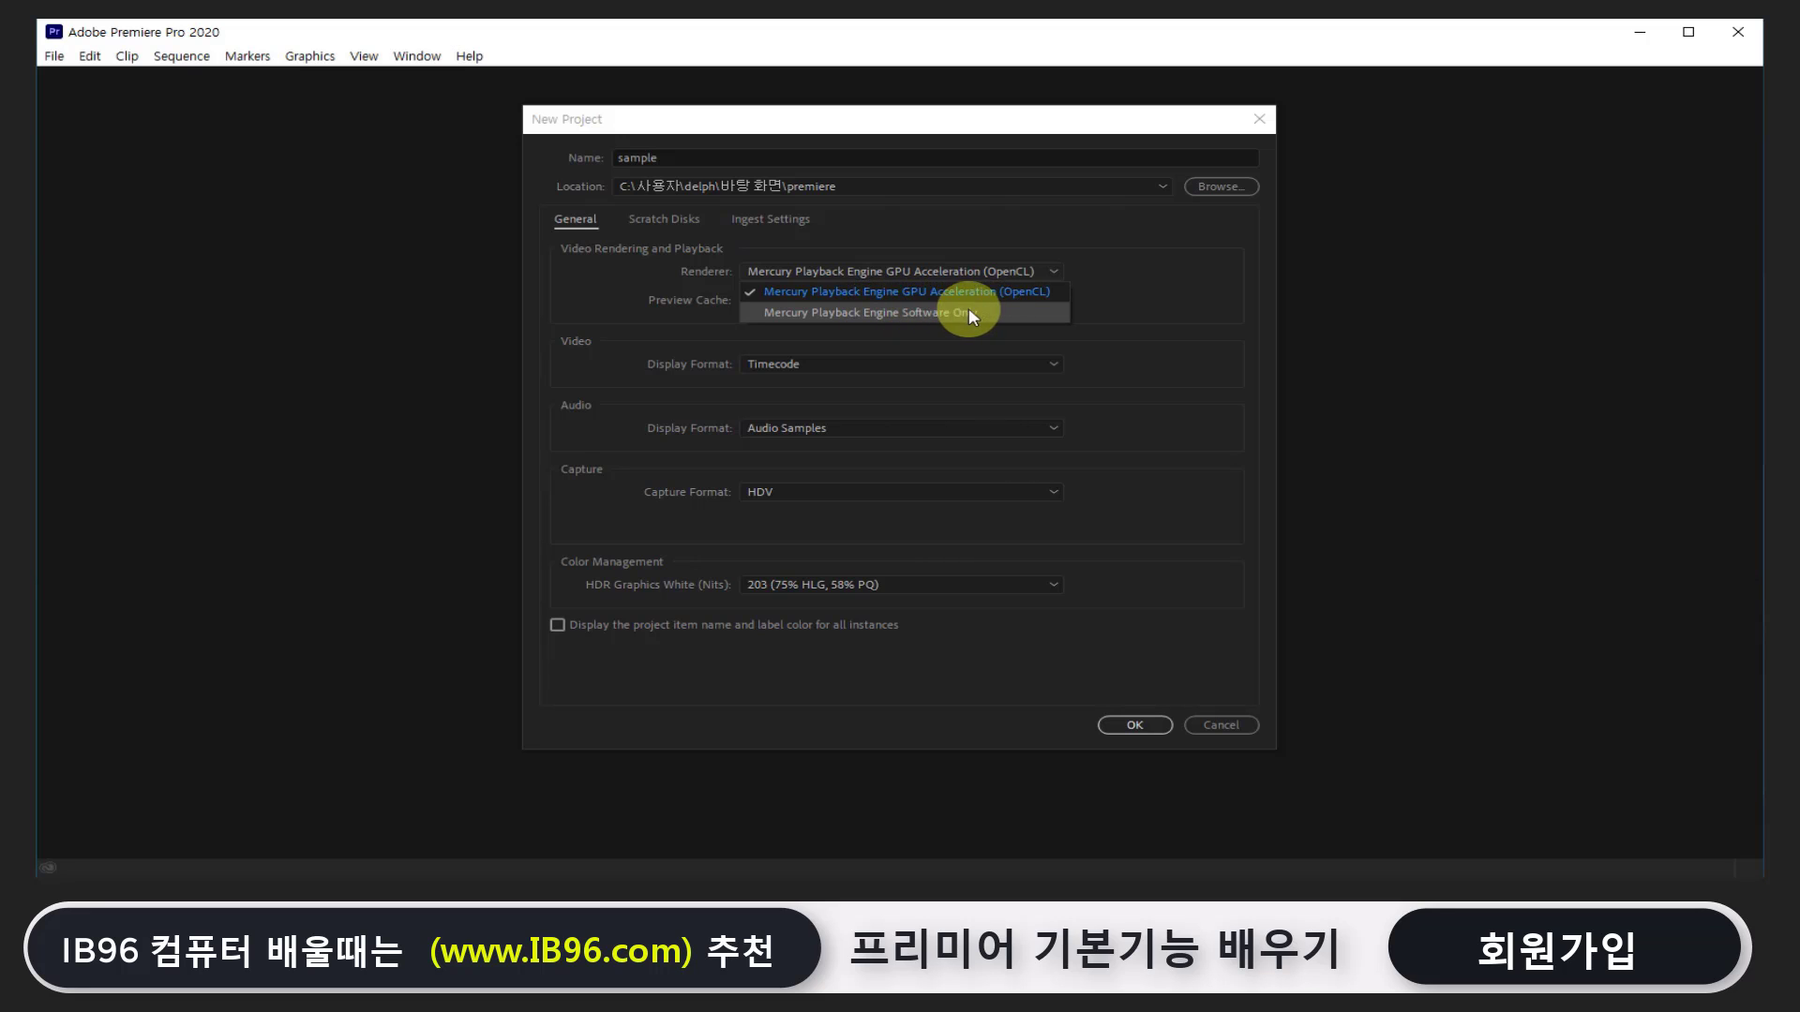
click(1147, 270)
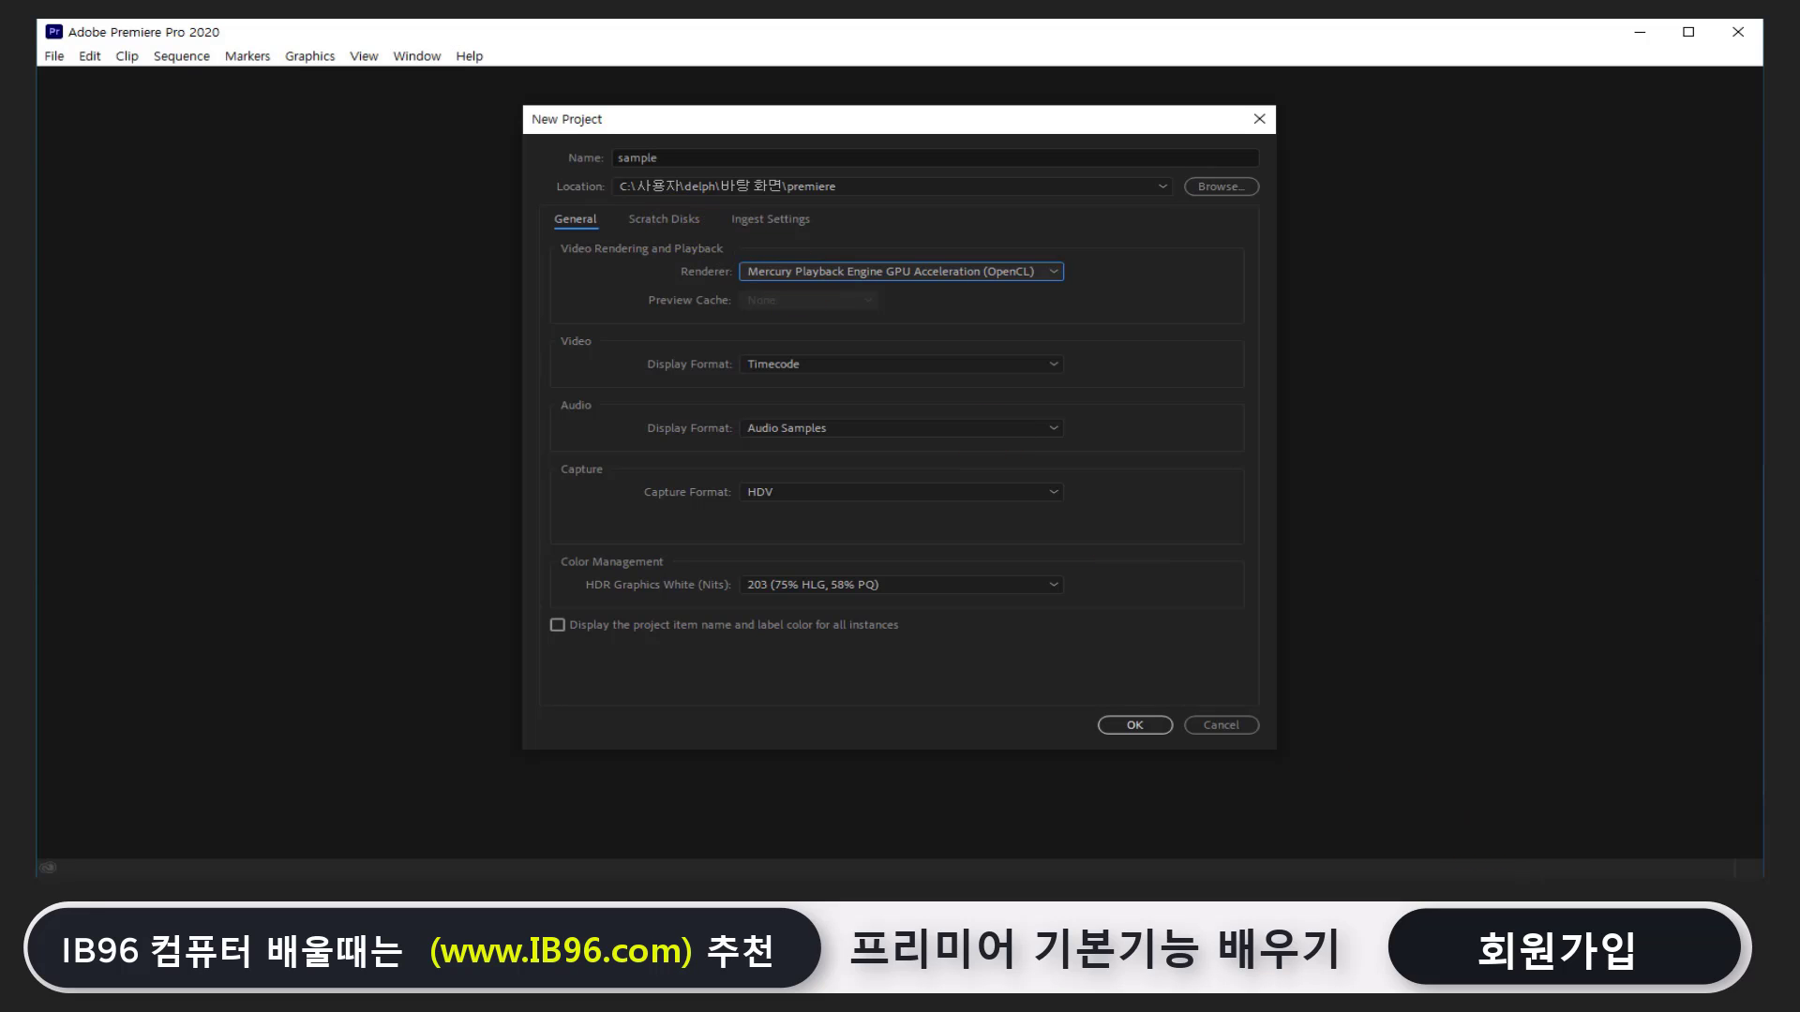
click(1149, 727)
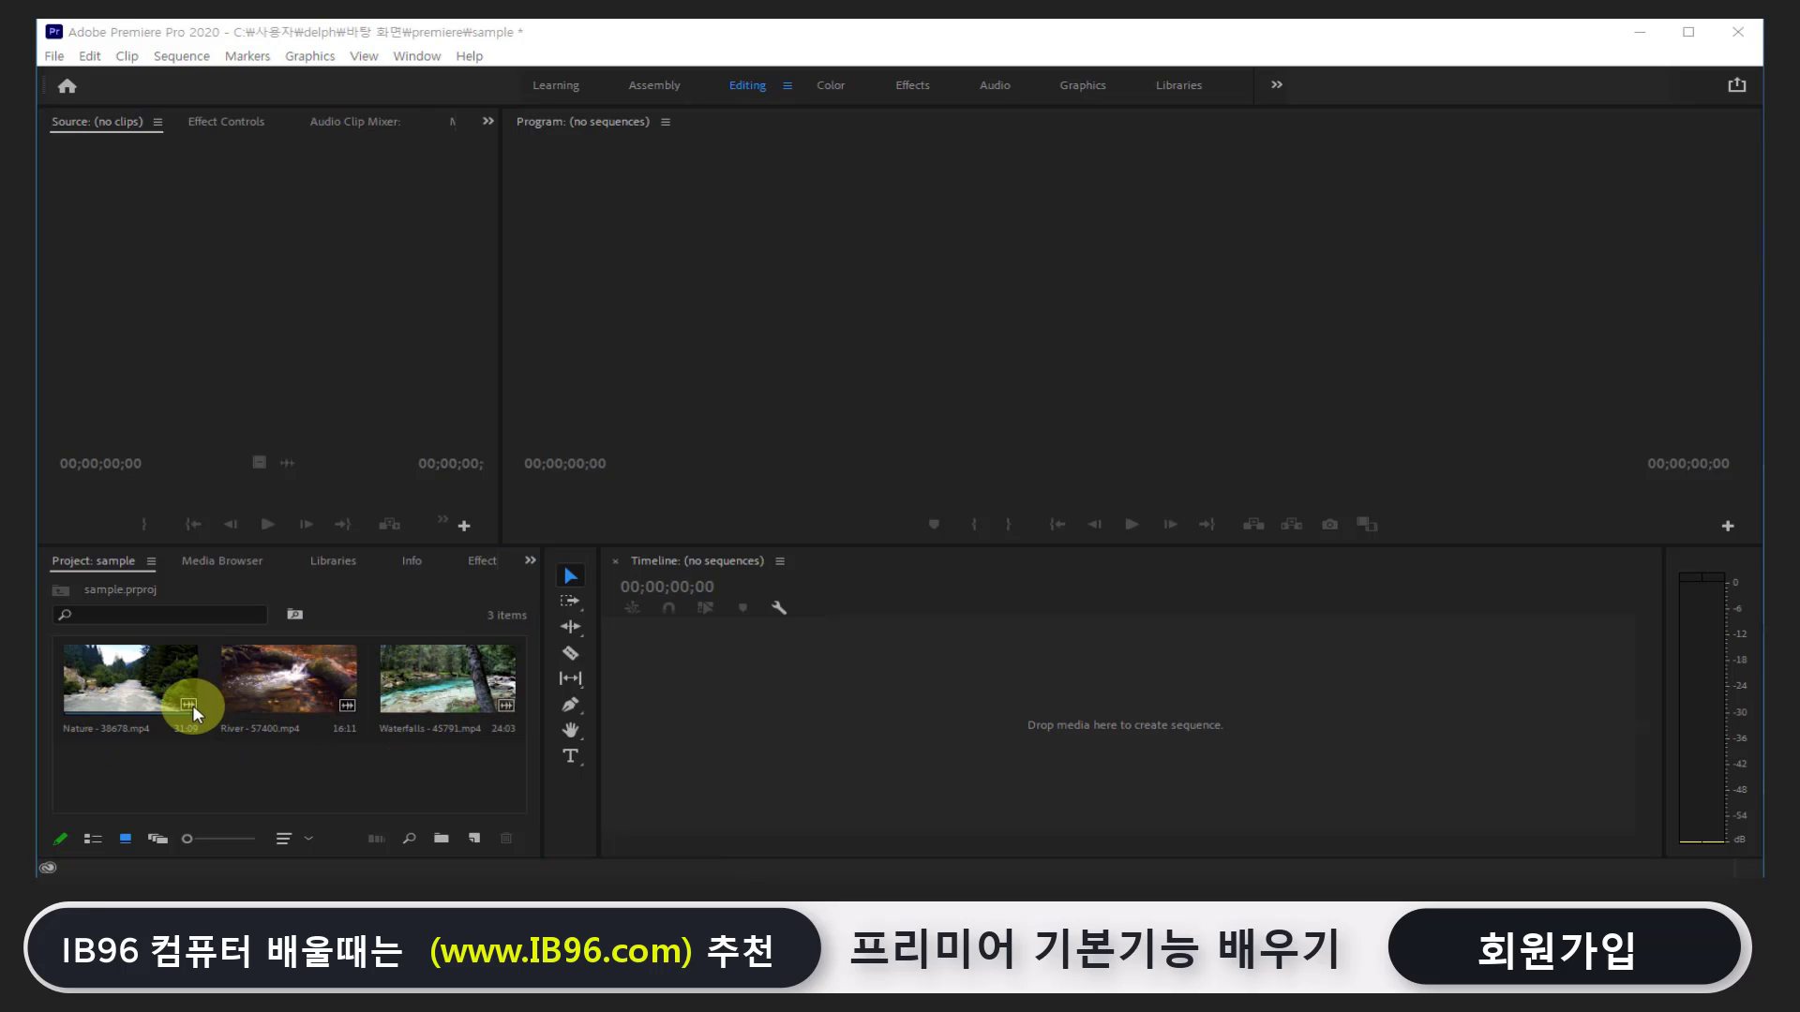
Drag the clip onto the Timeline to create the River - 57400 sequence, scrubbing to about 00:00:09:24
drag(190, 701, 823, 733)
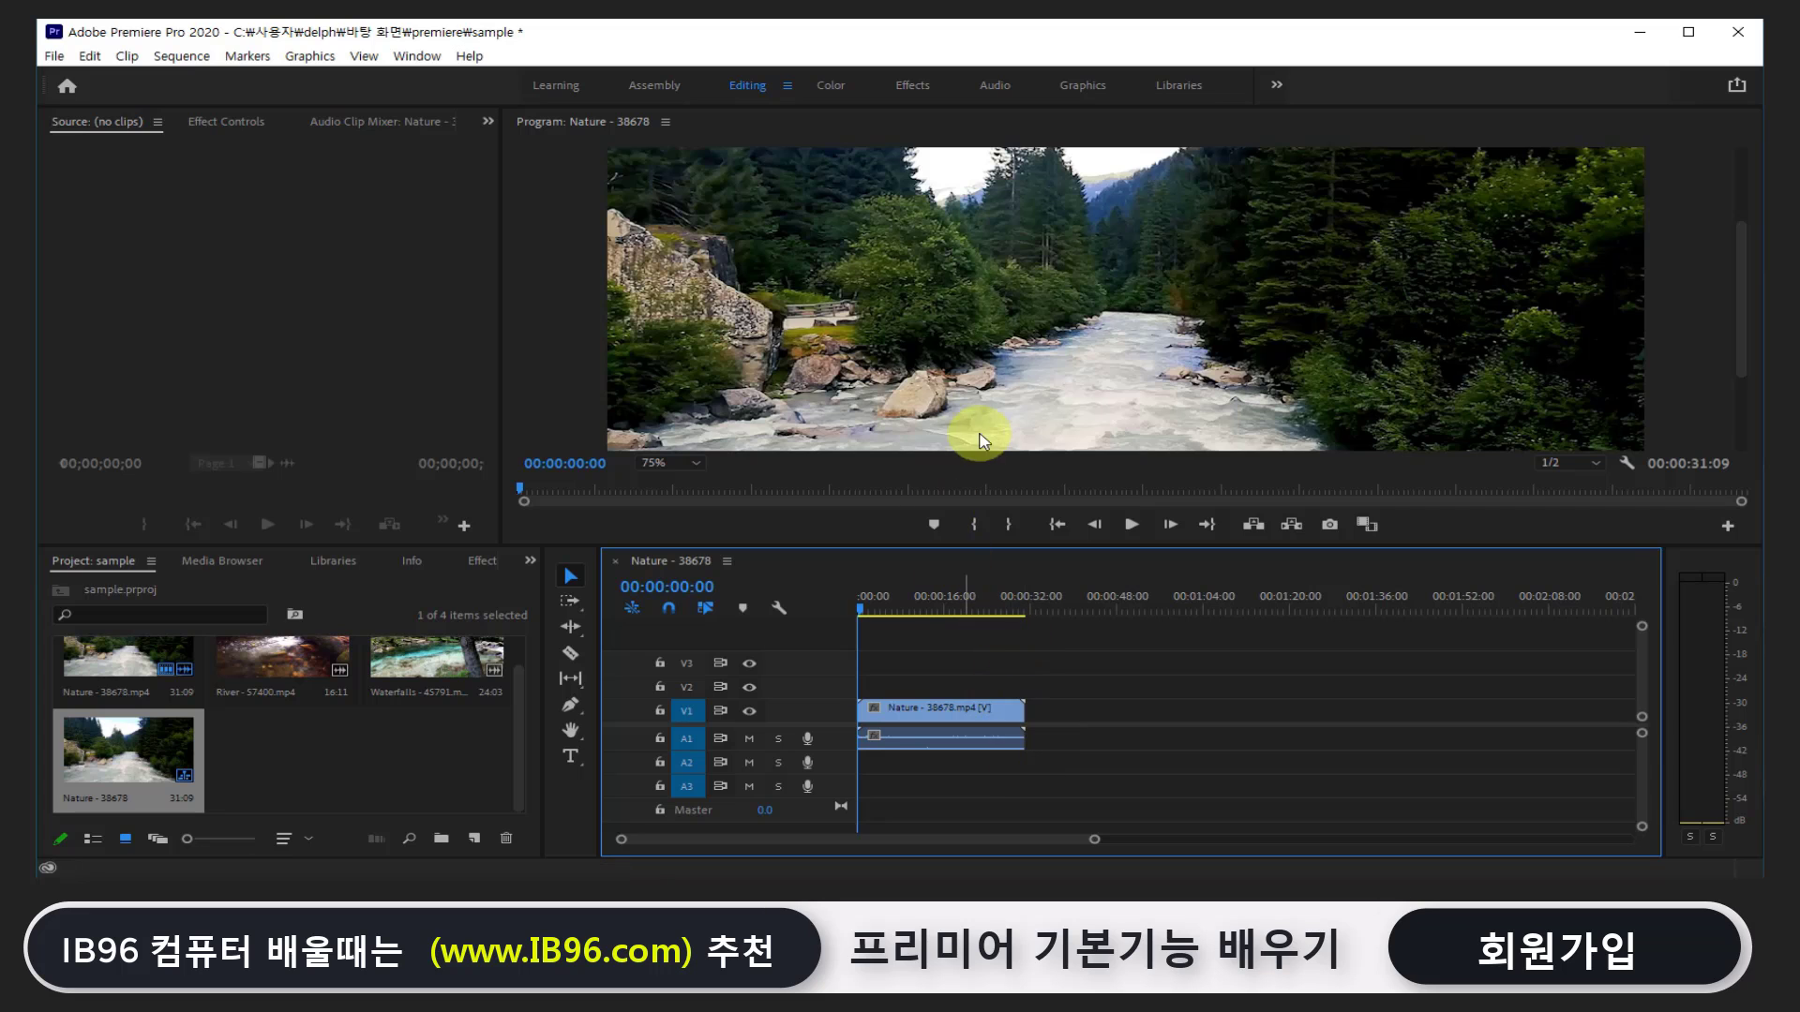
mouse_move(862, 608)
mouse_down()
mouse_move(1002, 659)
mouse_move(841, 651)
mouse_up()
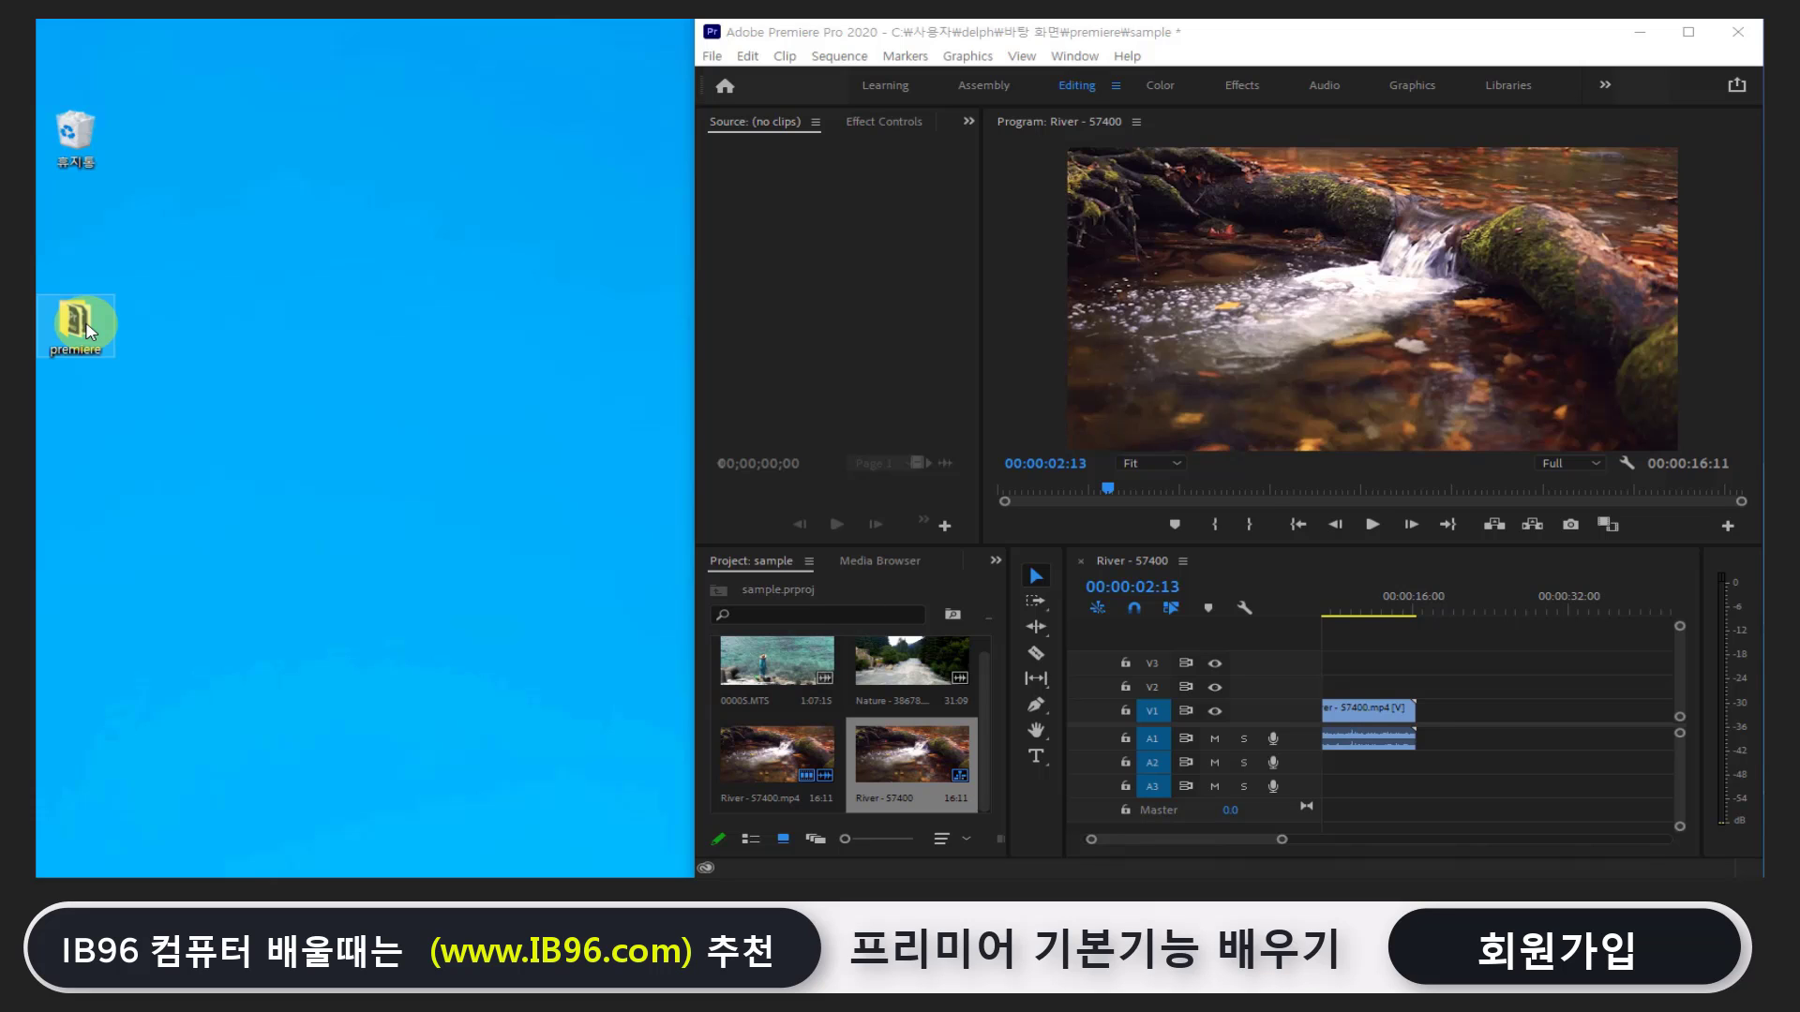
Open the premiere folder and preview the Nature - 38678 and River - 57400 clips
double_click(89, 330)
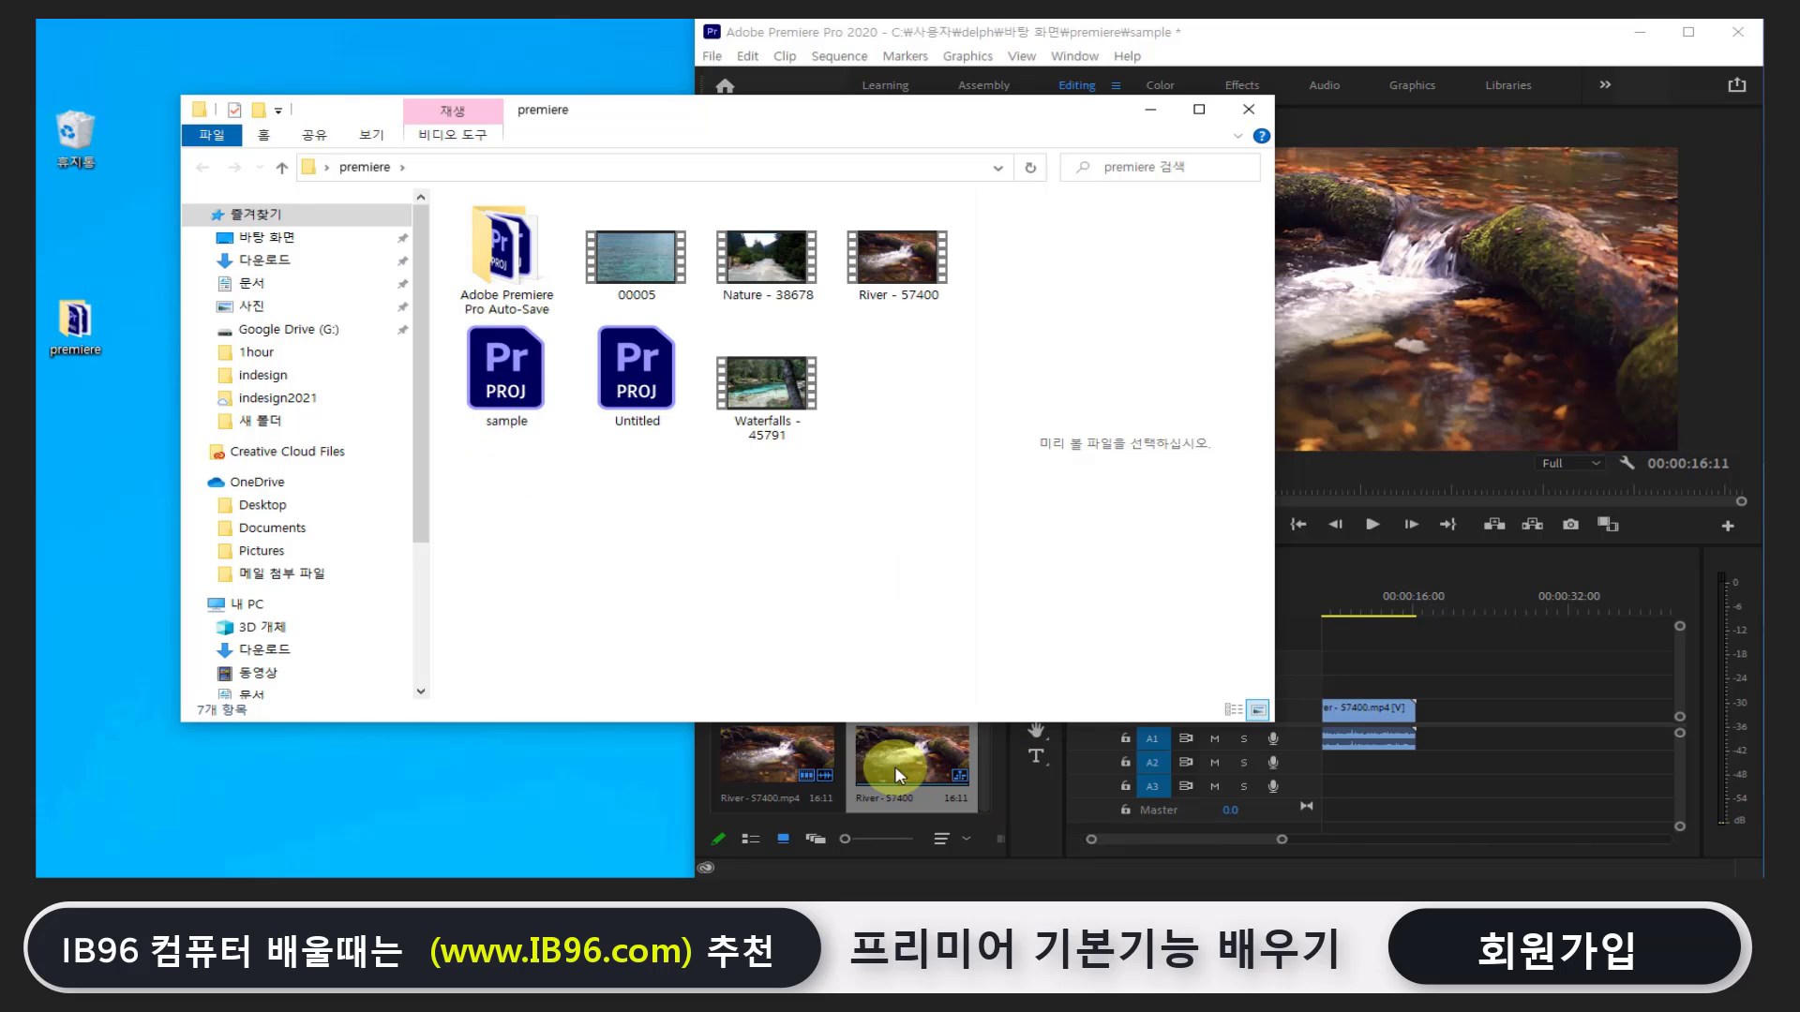
click(637, 262)
click(764, 262)
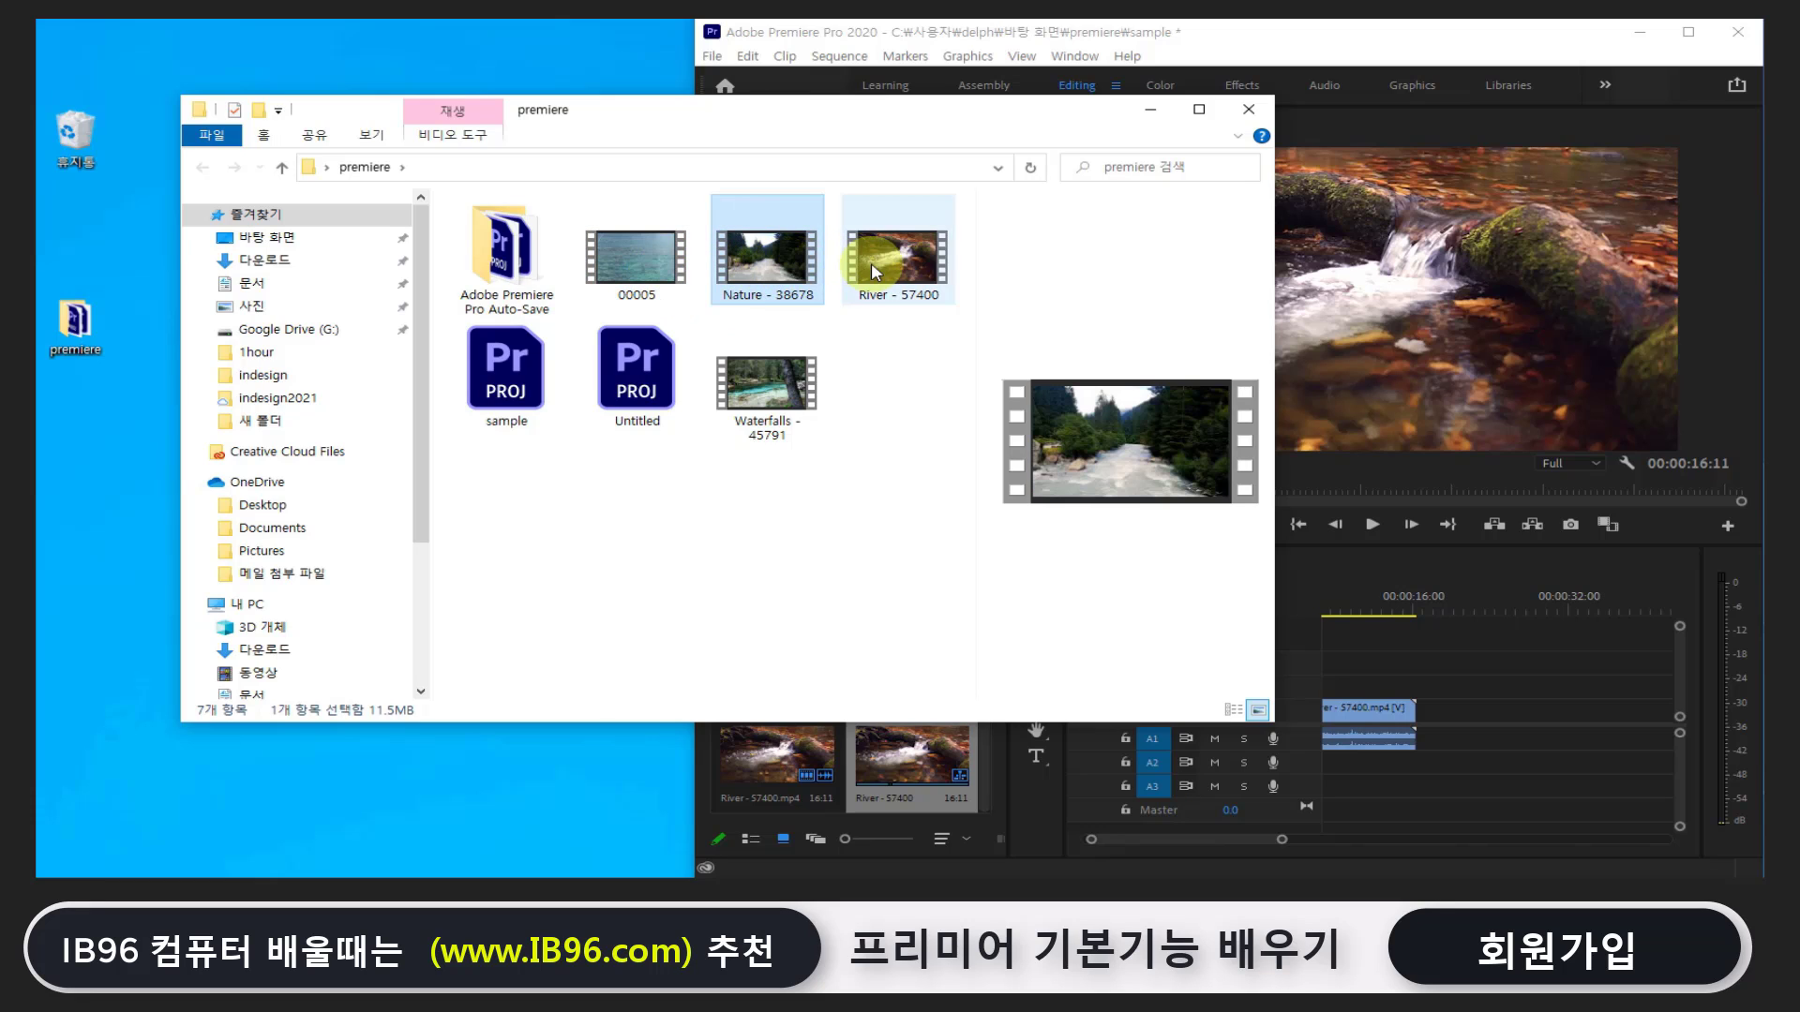
click(897, 263)
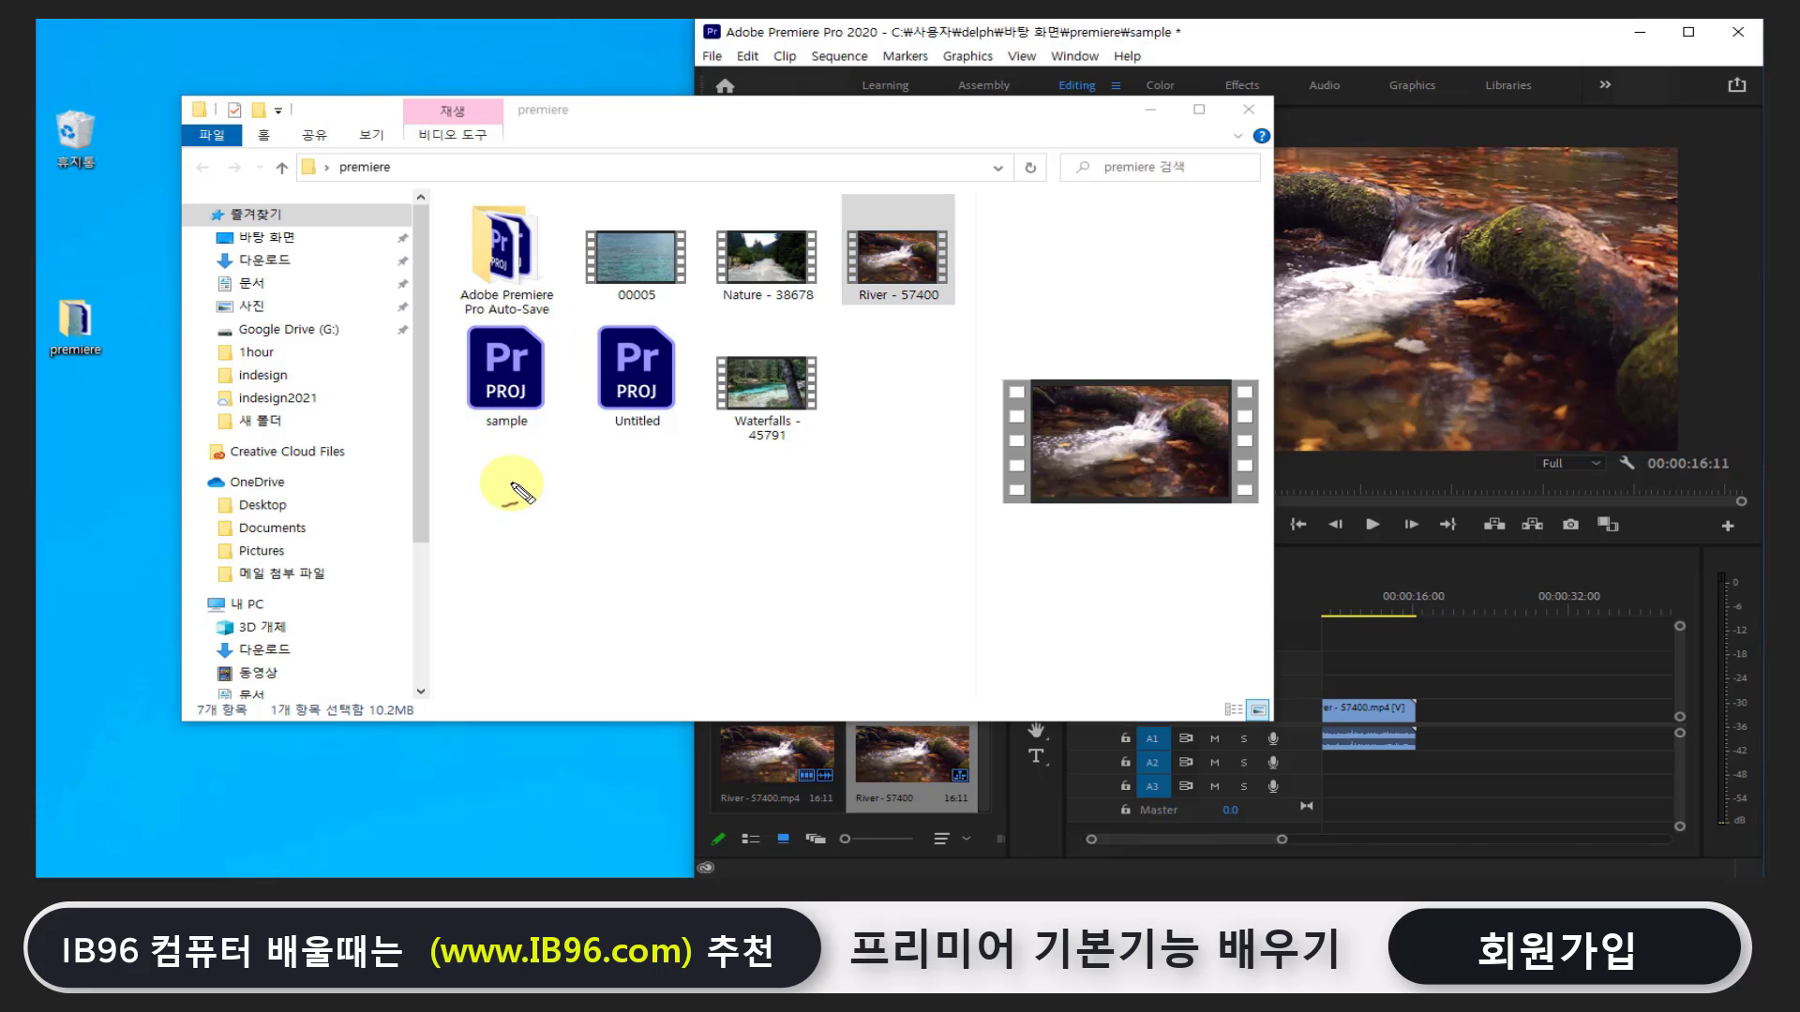
Handwrite red prproj and .jpg notes, then circle the prproj note and the sample project
mouse_move(509, 475)
mouse_down()
mouse_move(514, 539)
mouse_move(516, 502)
mouse_move(548, 486)
mouse_move(596, 483)
mouse_move(612, 511)
mouse_up()
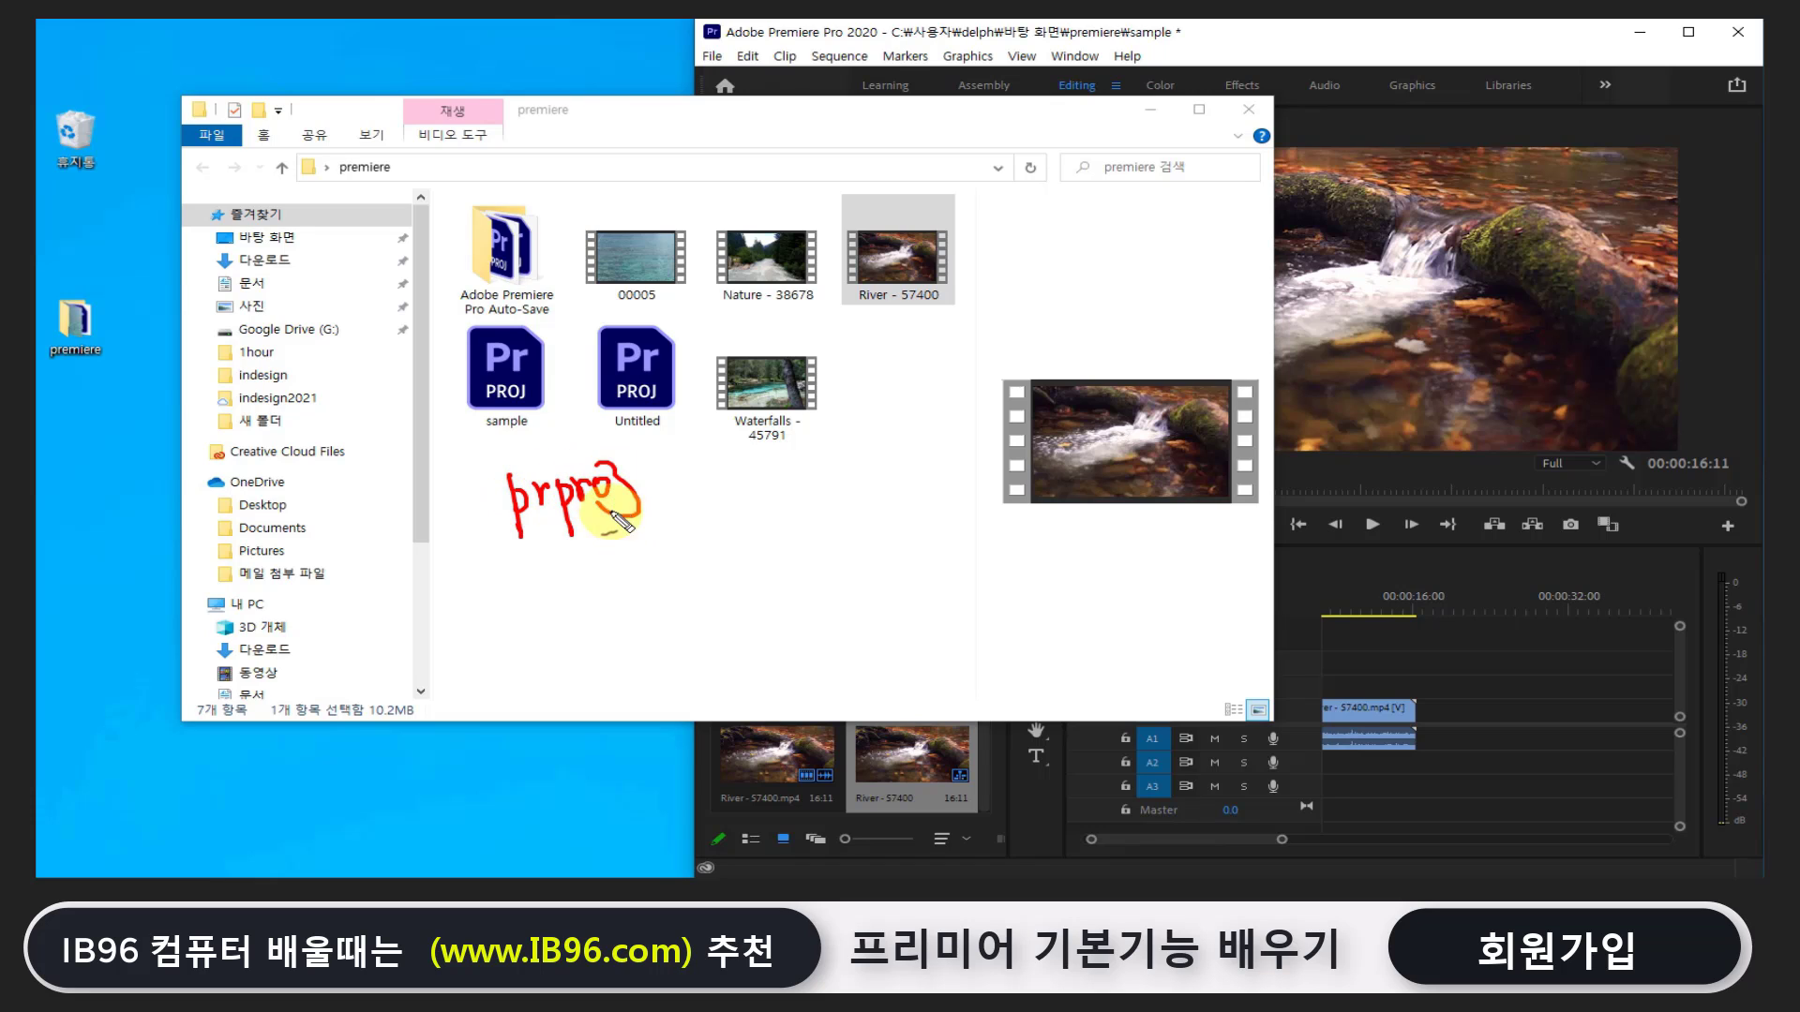
click(496, 537)
mouse_move(371, 589)
mouse_down()
mouse_move(667, 511)
mouse_move(620, 464)
mouse_move(667, 507)
mouse_up()
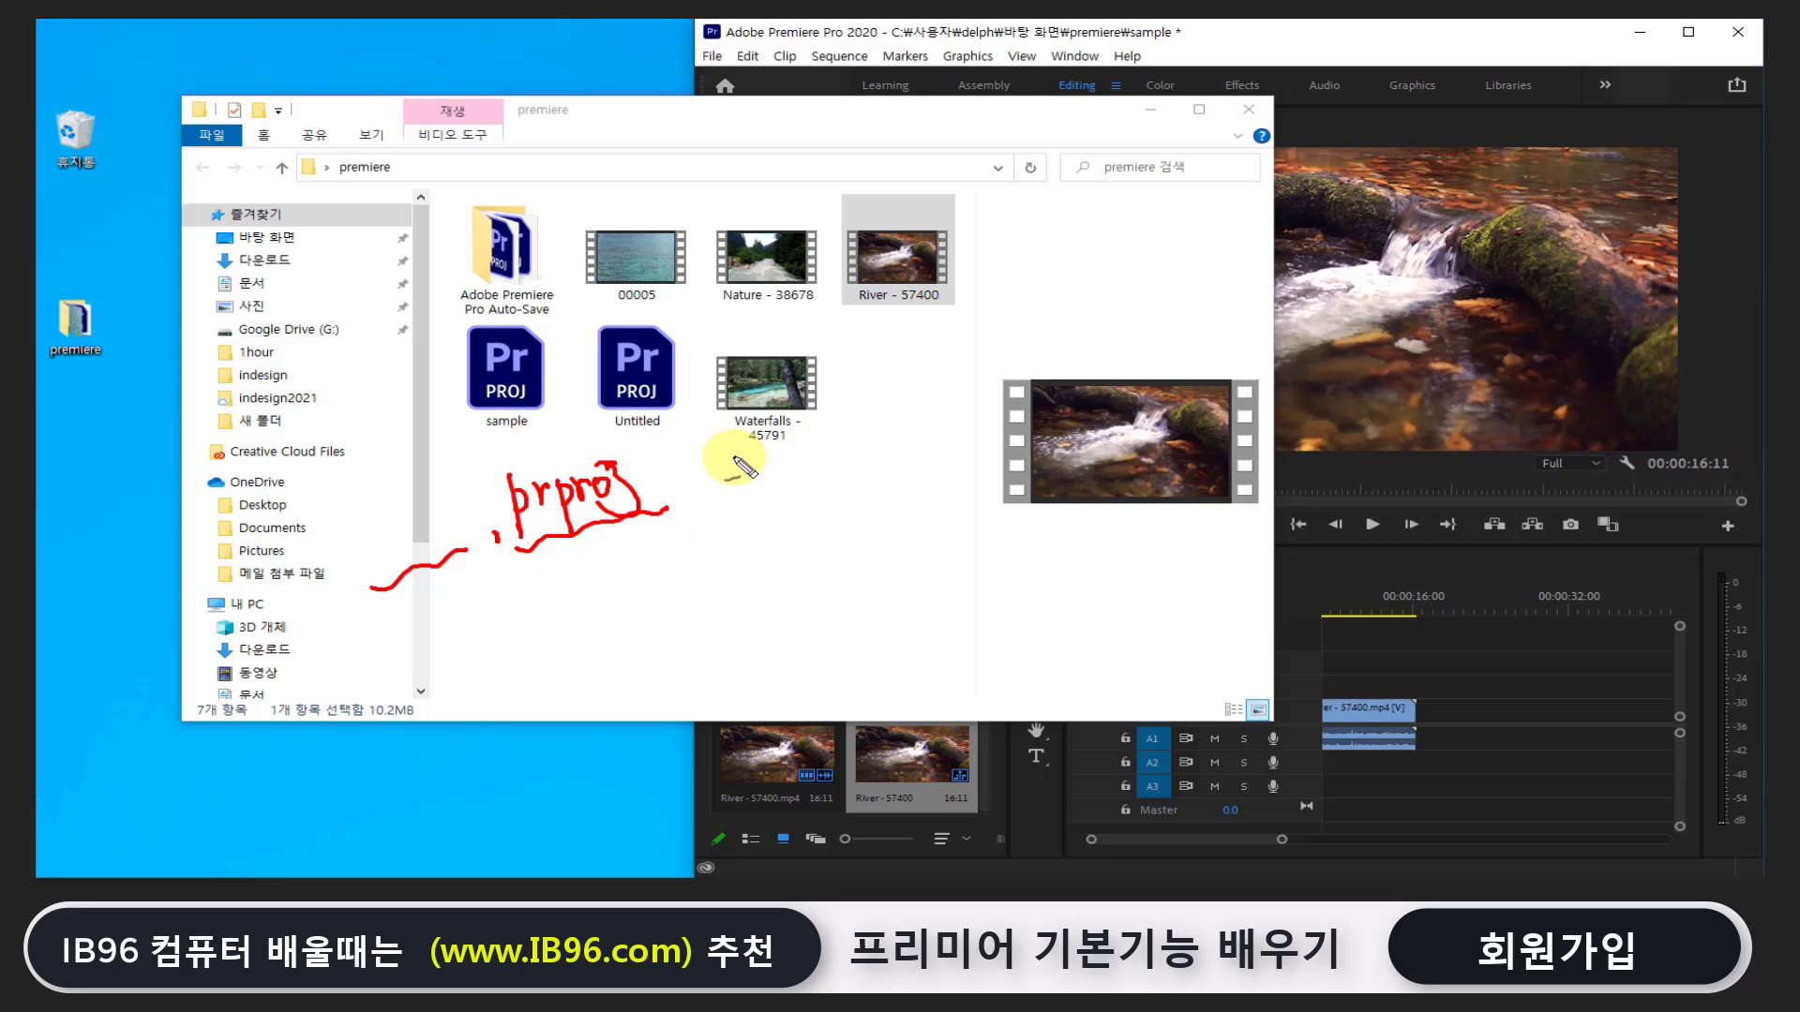
mouse_move(804, 452)
mouse_down()
mouse_move(846, 480)
mouse_move(907, 469)
mouse_up()
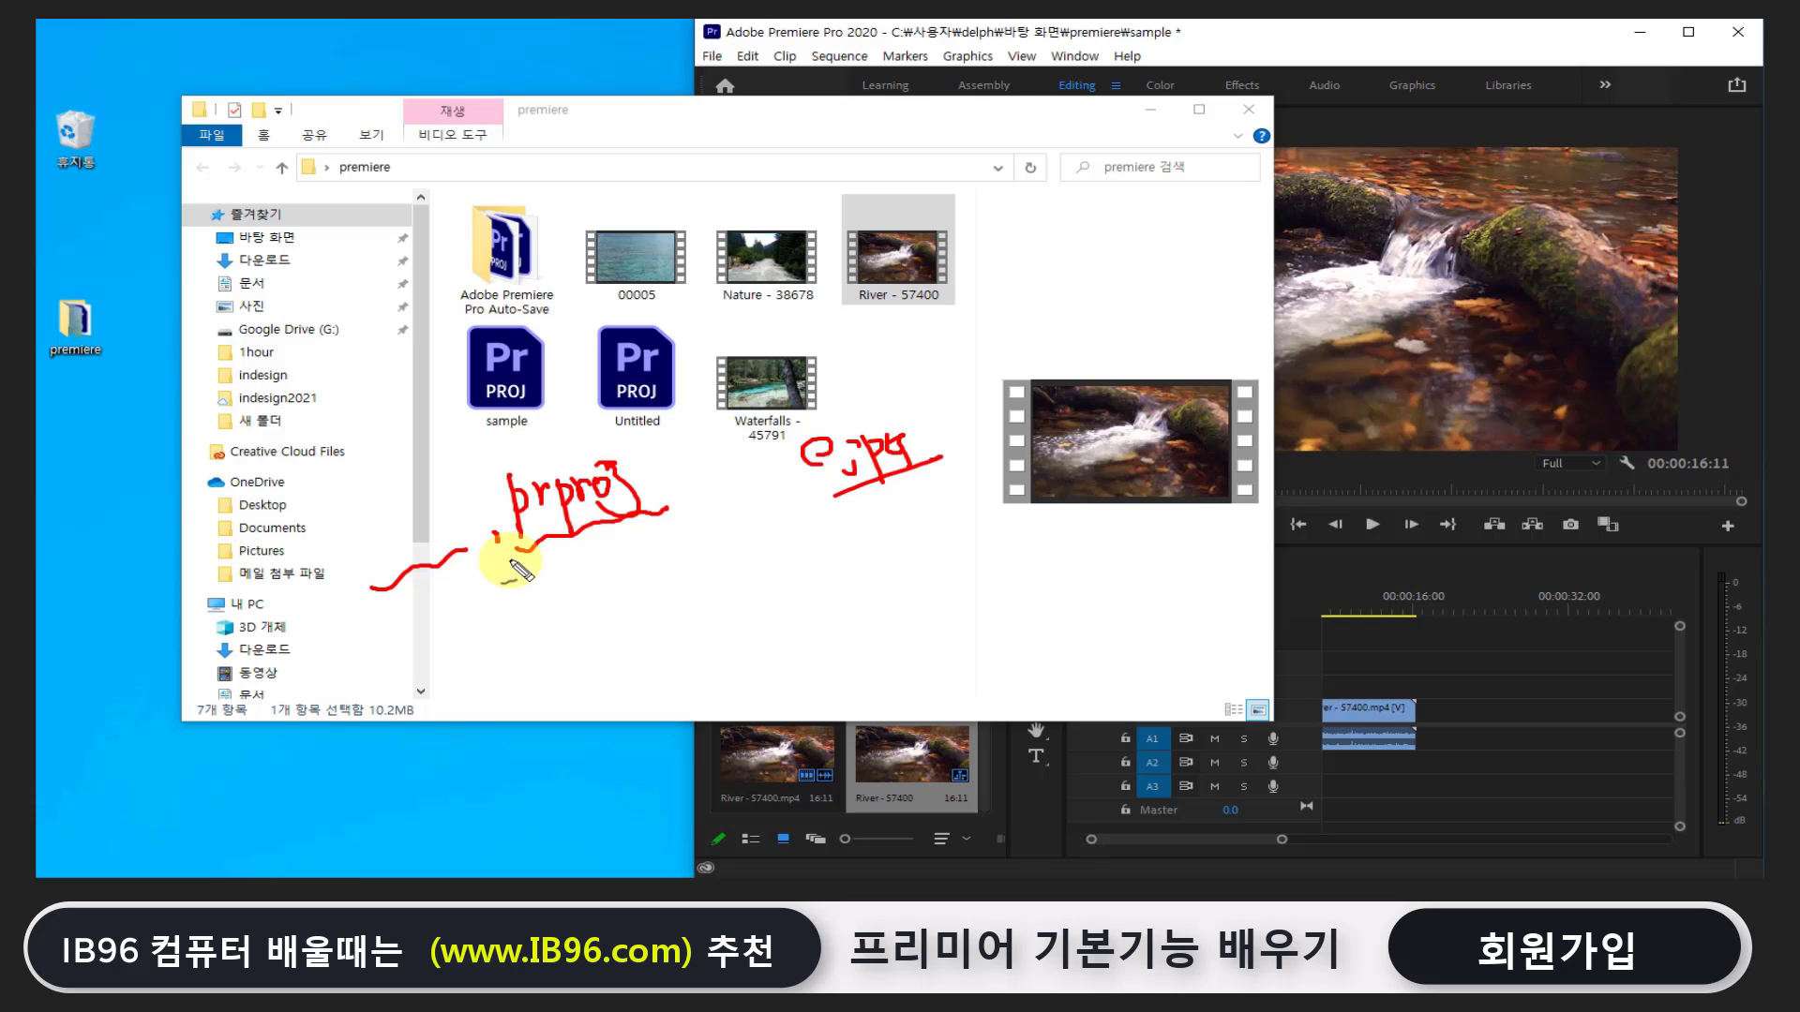
drag(518, 553, 546, 528)
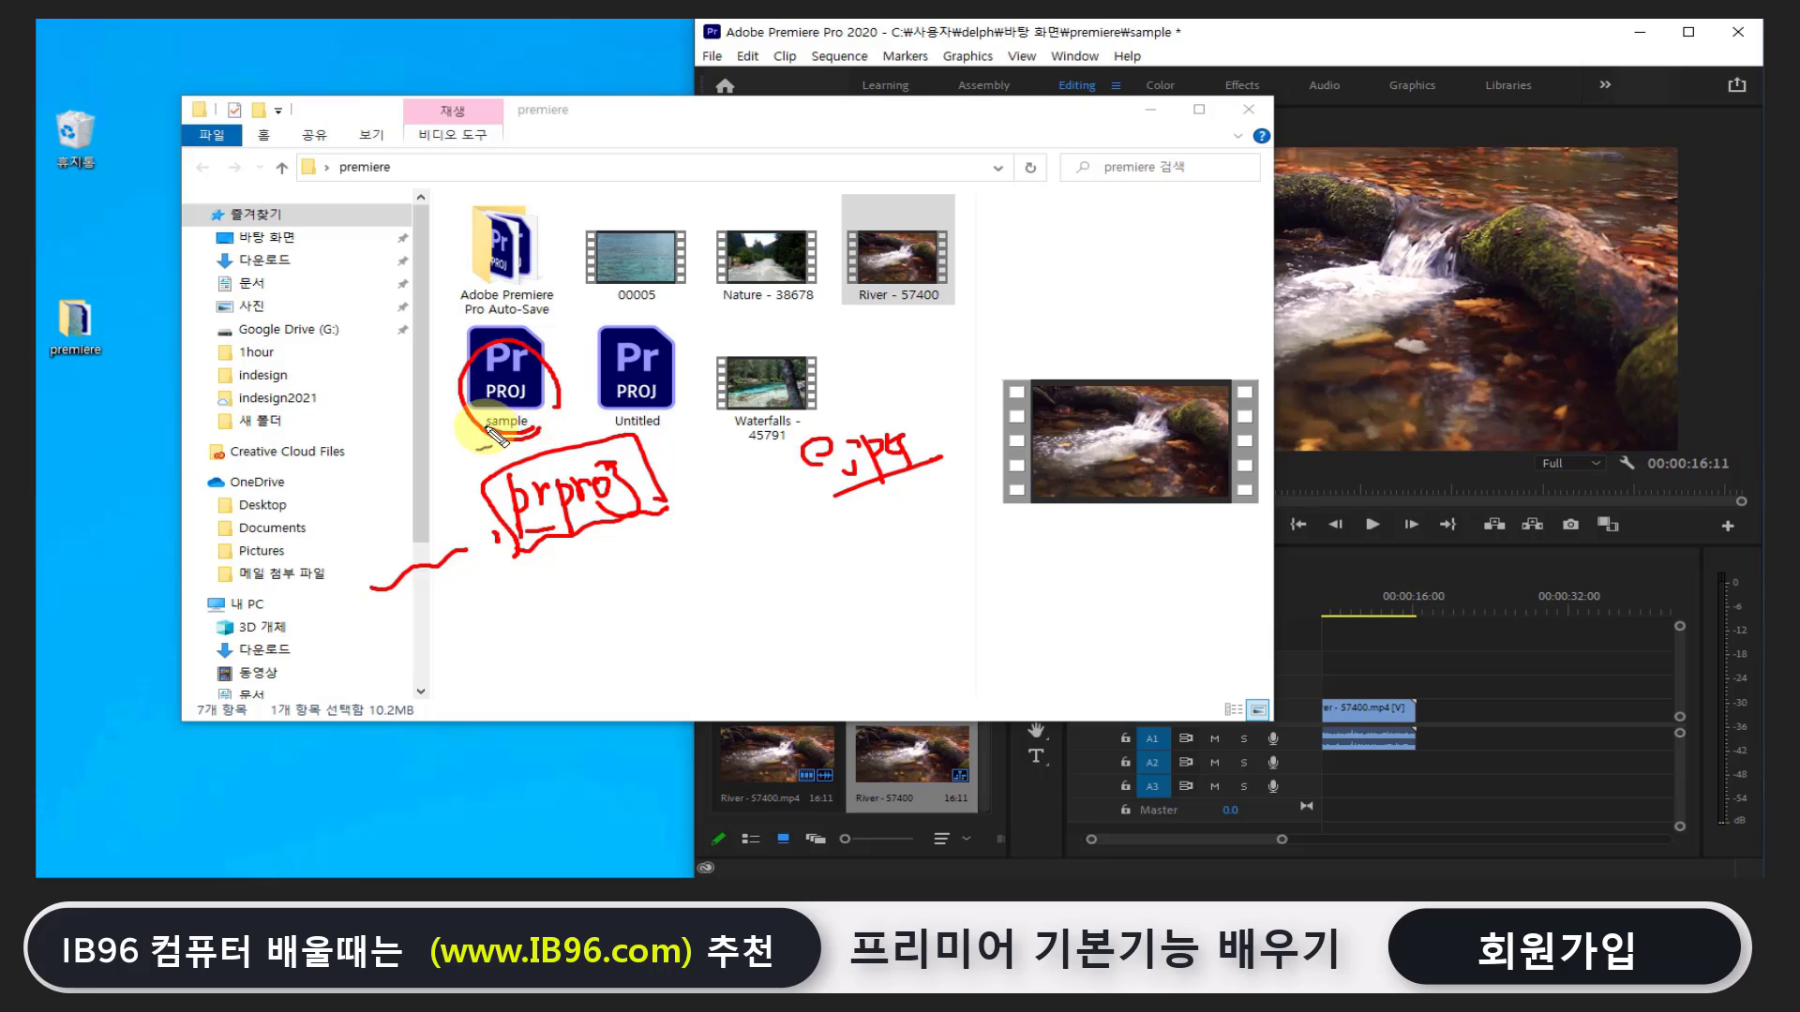
drag(488, 430, 538, 435)
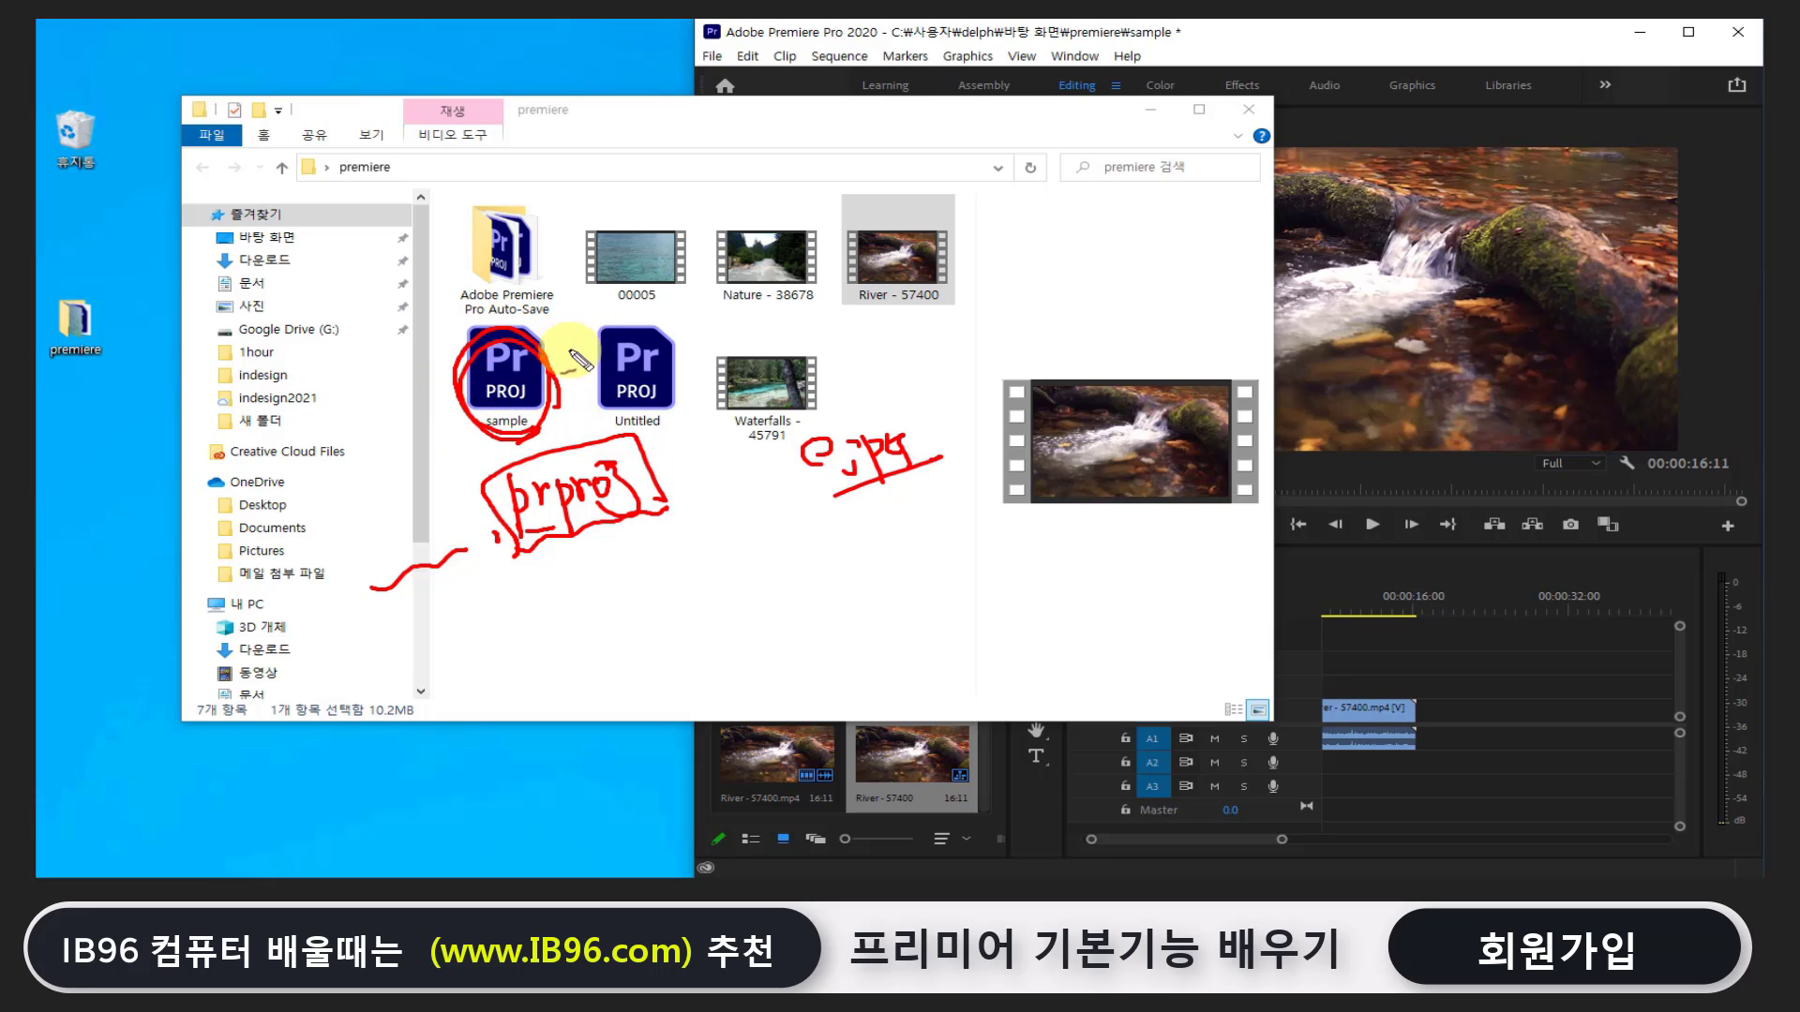
Underline the Nature and River clips and sketch a file icon box below them
drag(643, 323, 847, 302)
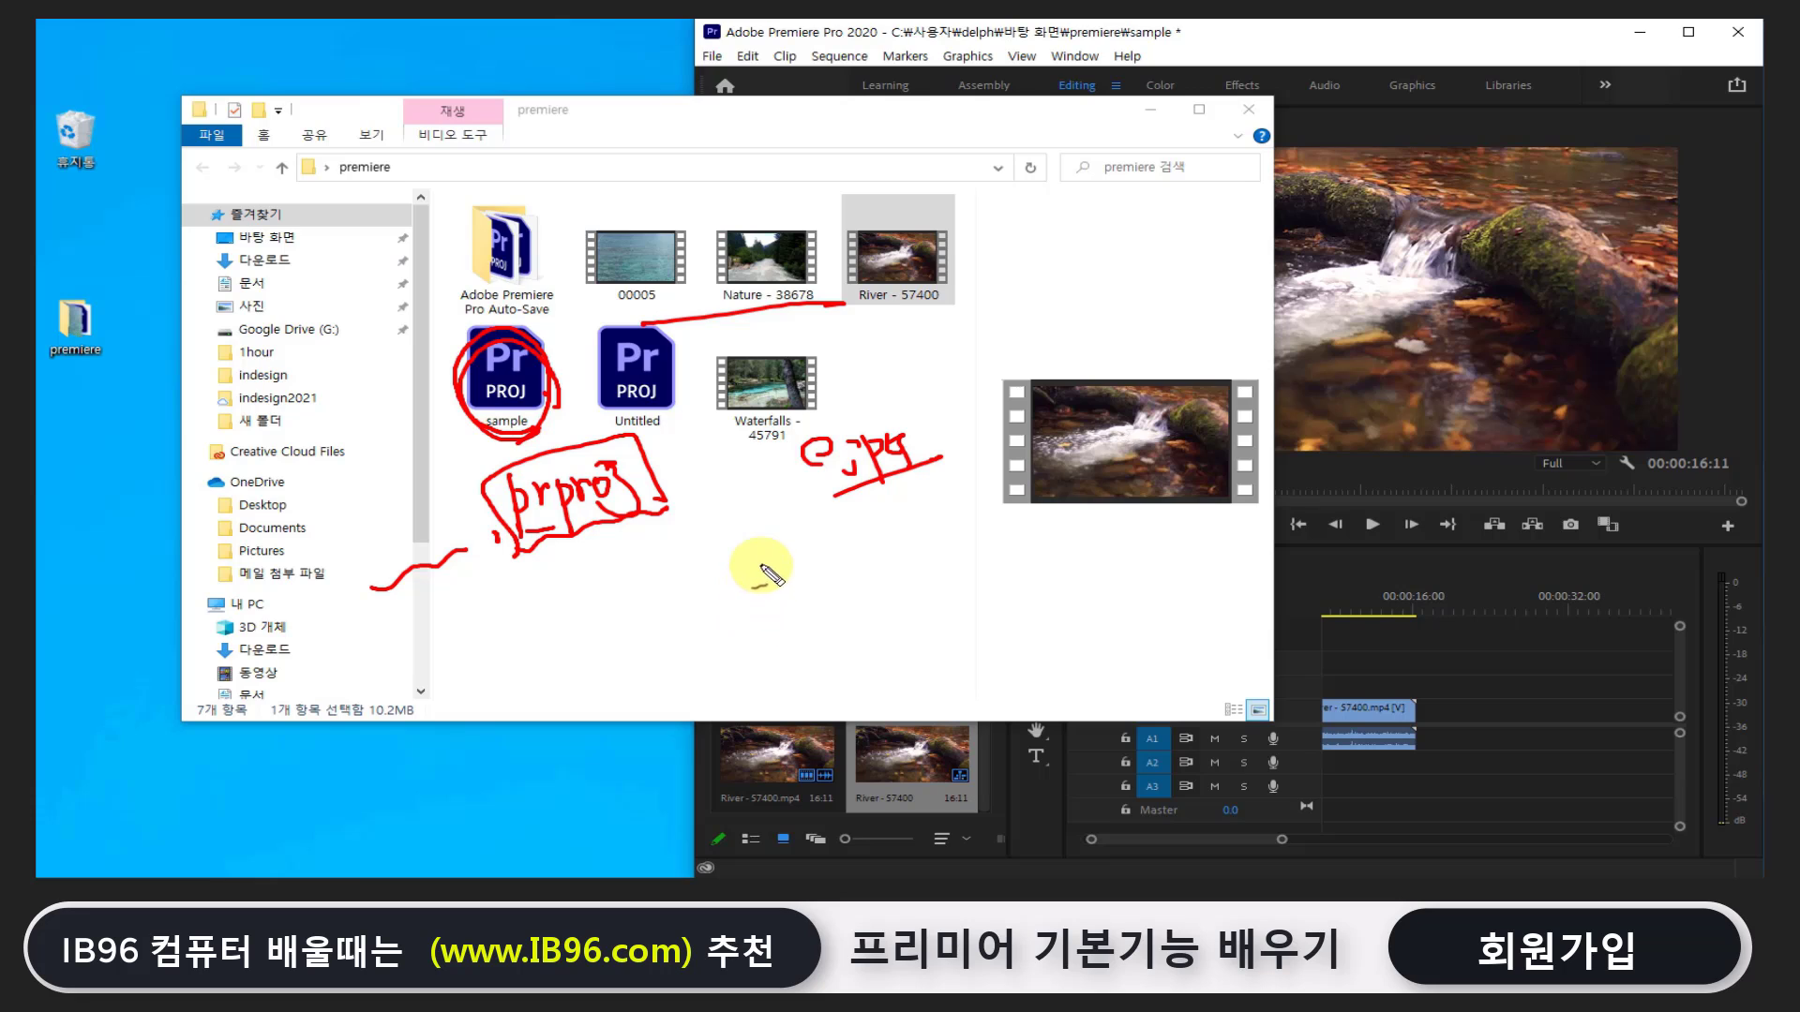
drag(768, 619, 867, 541)
drag(747, 563, 808, 579)
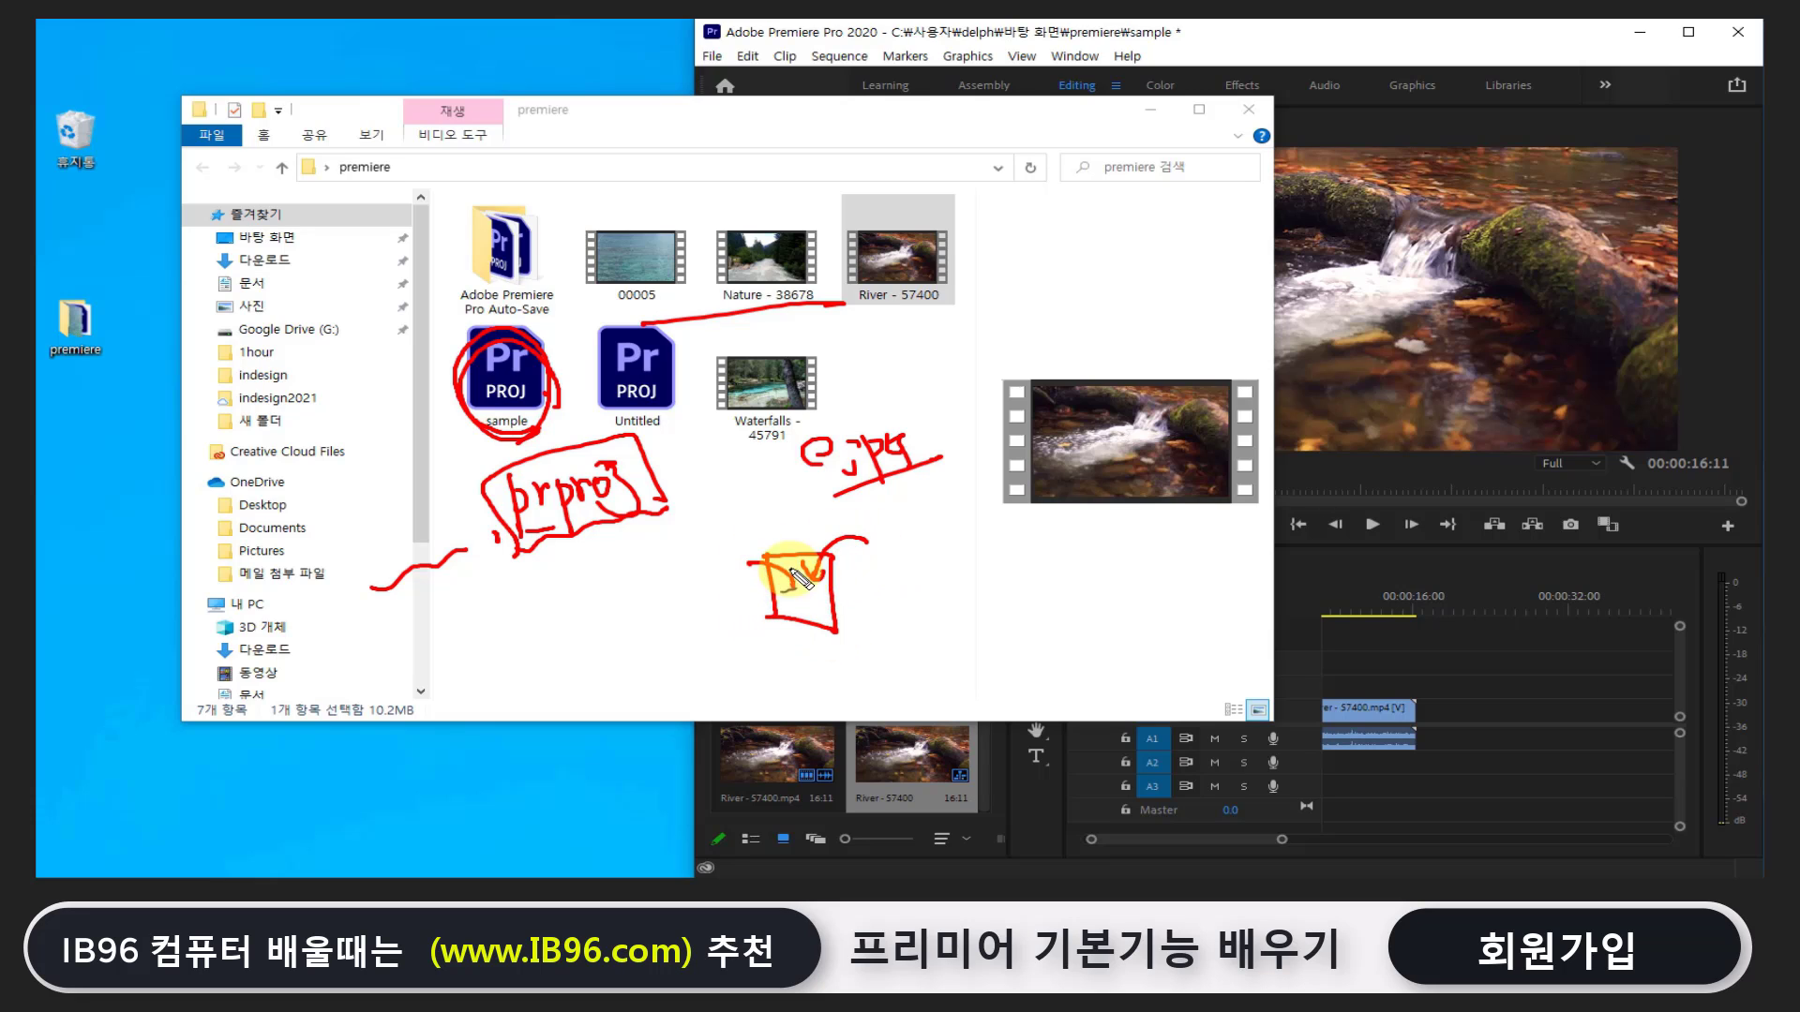
mouse_move(750, 633)
mouse_down()
mouse_move(823, 603)
mouse_move(834, 630)
mouse_up()
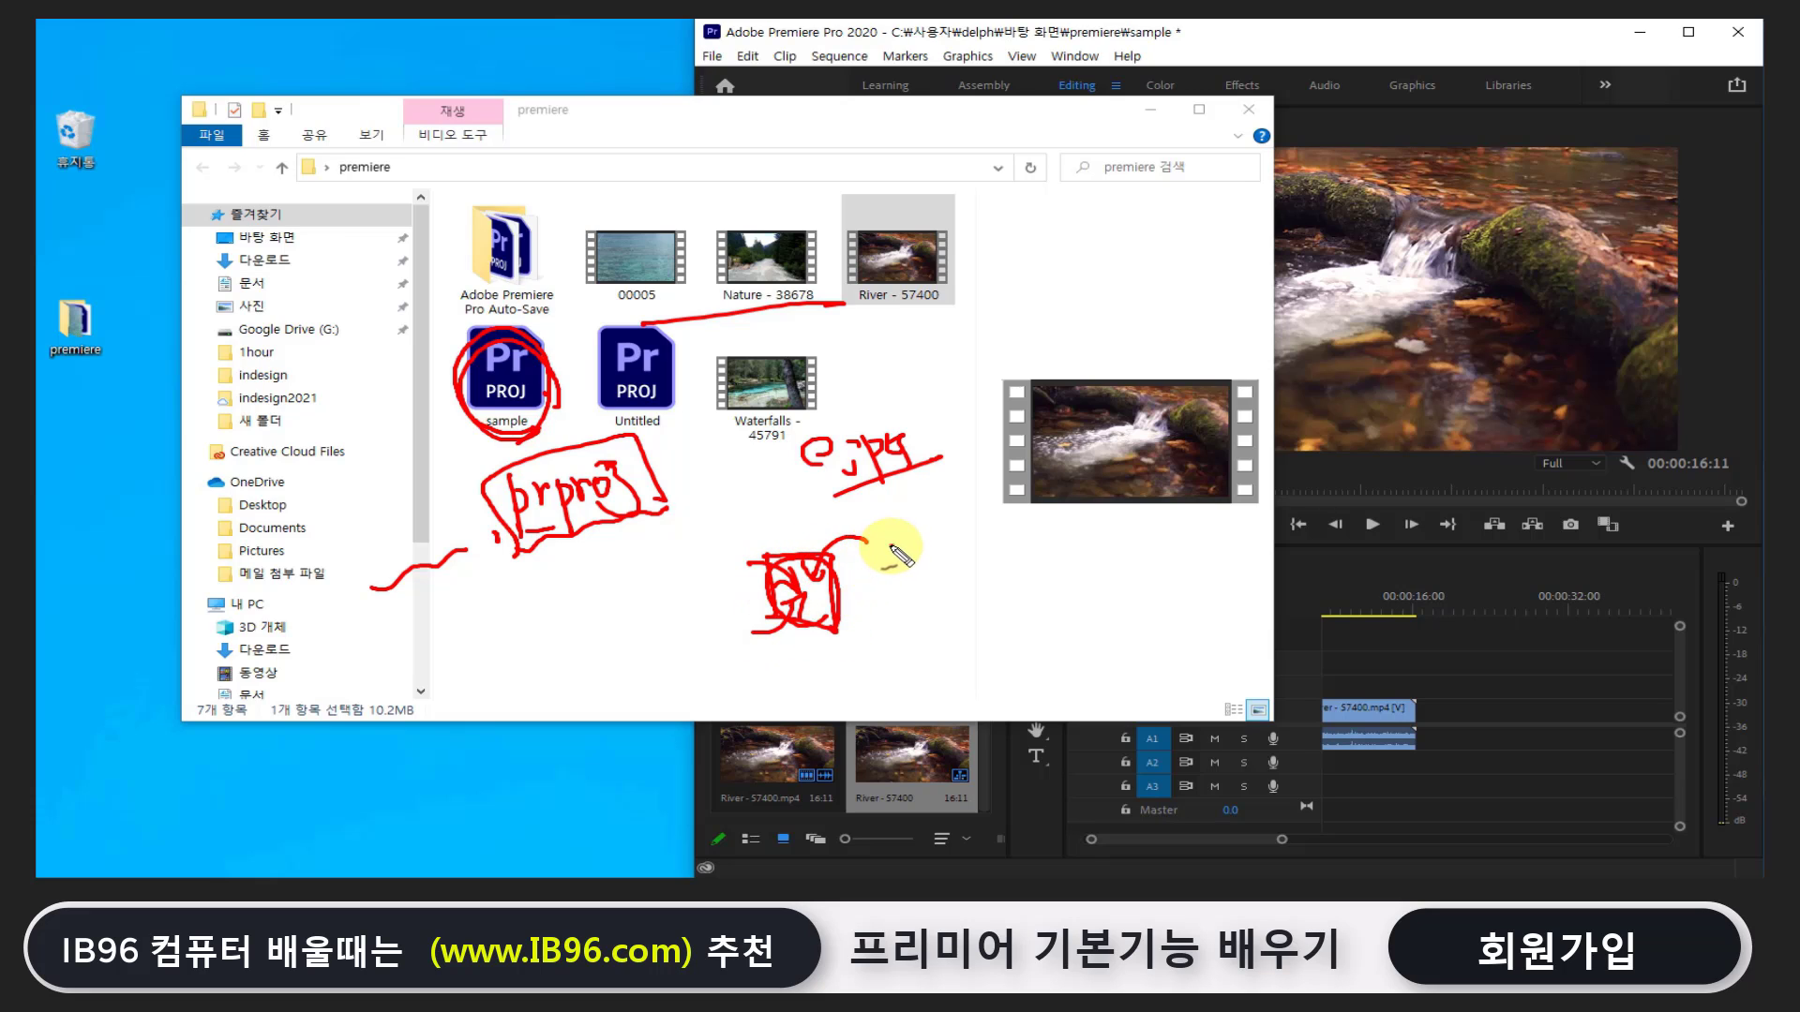
mouse_move(892, 548)
mouse_down()
mouse_move(805, 563)
mouse_move(786, 604)
mouse_move(965, 612)
mouse_move(916, 622)
mouse_move(916, 588)
mouse_up()
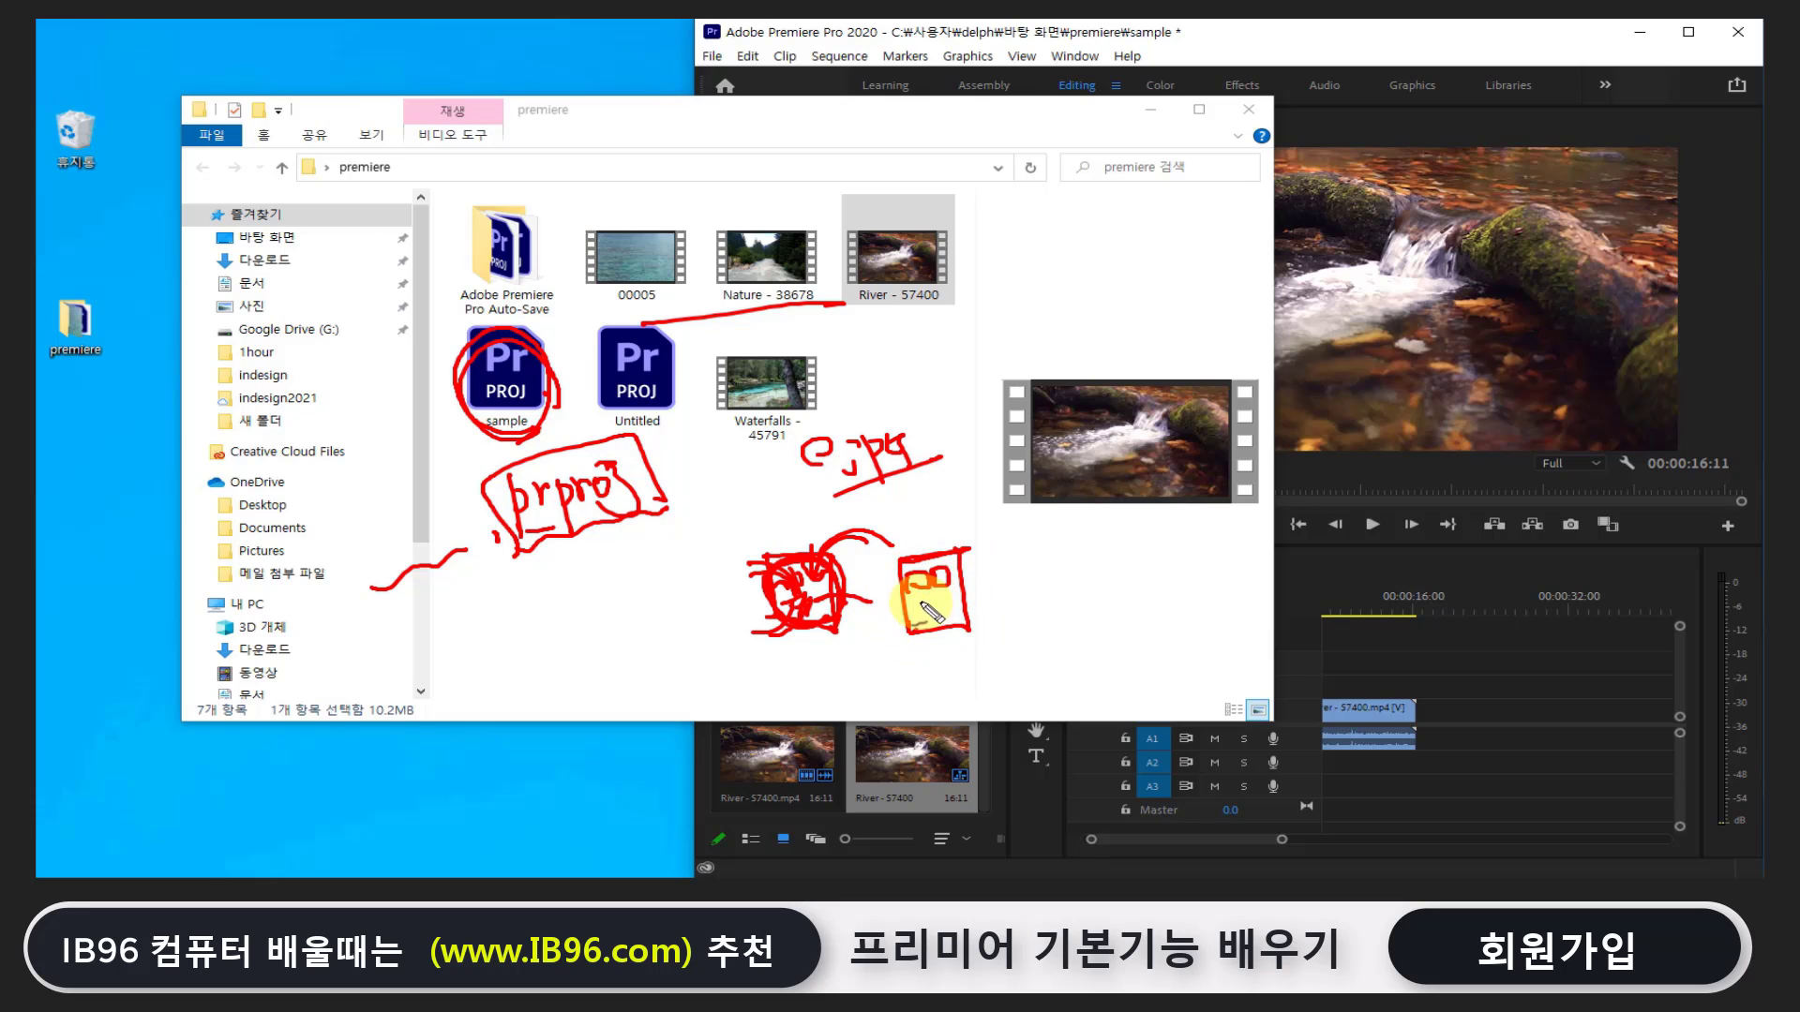
Sketch a second file icon and a document box at the arrow tip, plus a stroke near prpro
drag(954, 600, 949, 608)
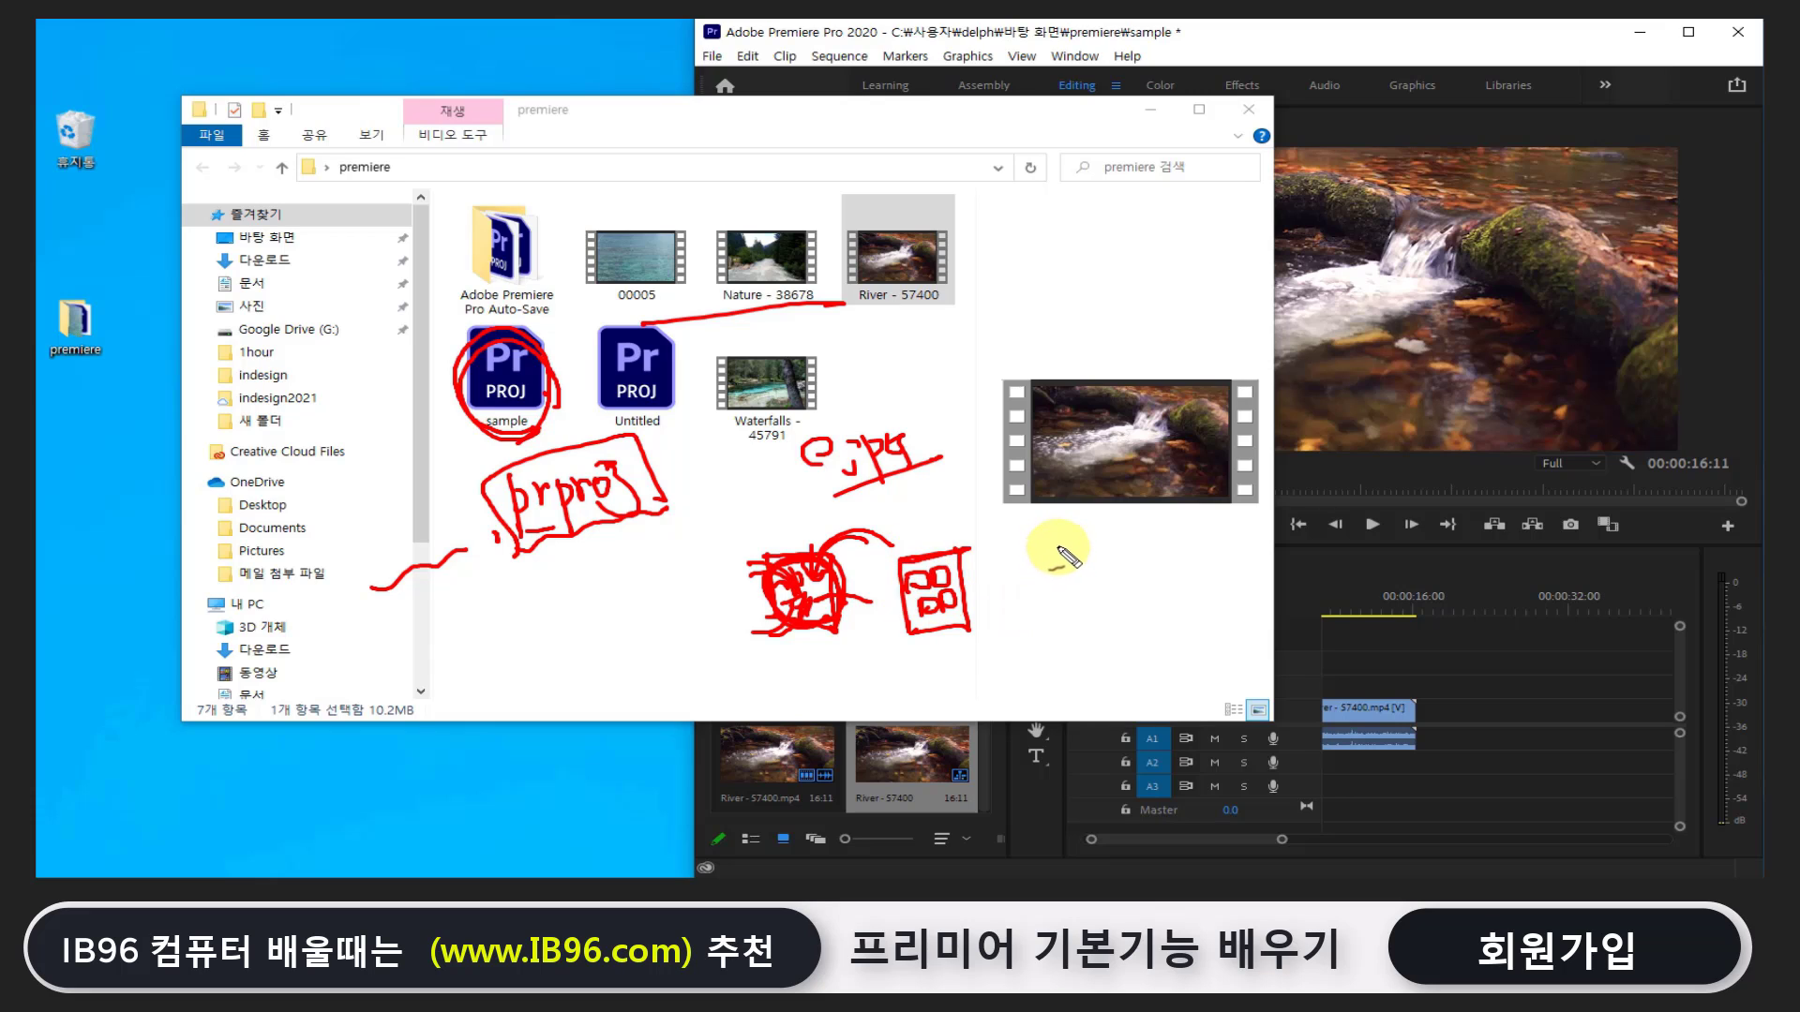
mouse_move(1063, 555)
mouse_down()
mouse_move(1055, 614)
mouse_move(1091, 560)
mouse_move(1119, 574)
mouse_move(1059, 622)
mouse_move(1137, 594)
mouse_move(1189, 540)
mouse_move(1189, 656)
mouse_up()
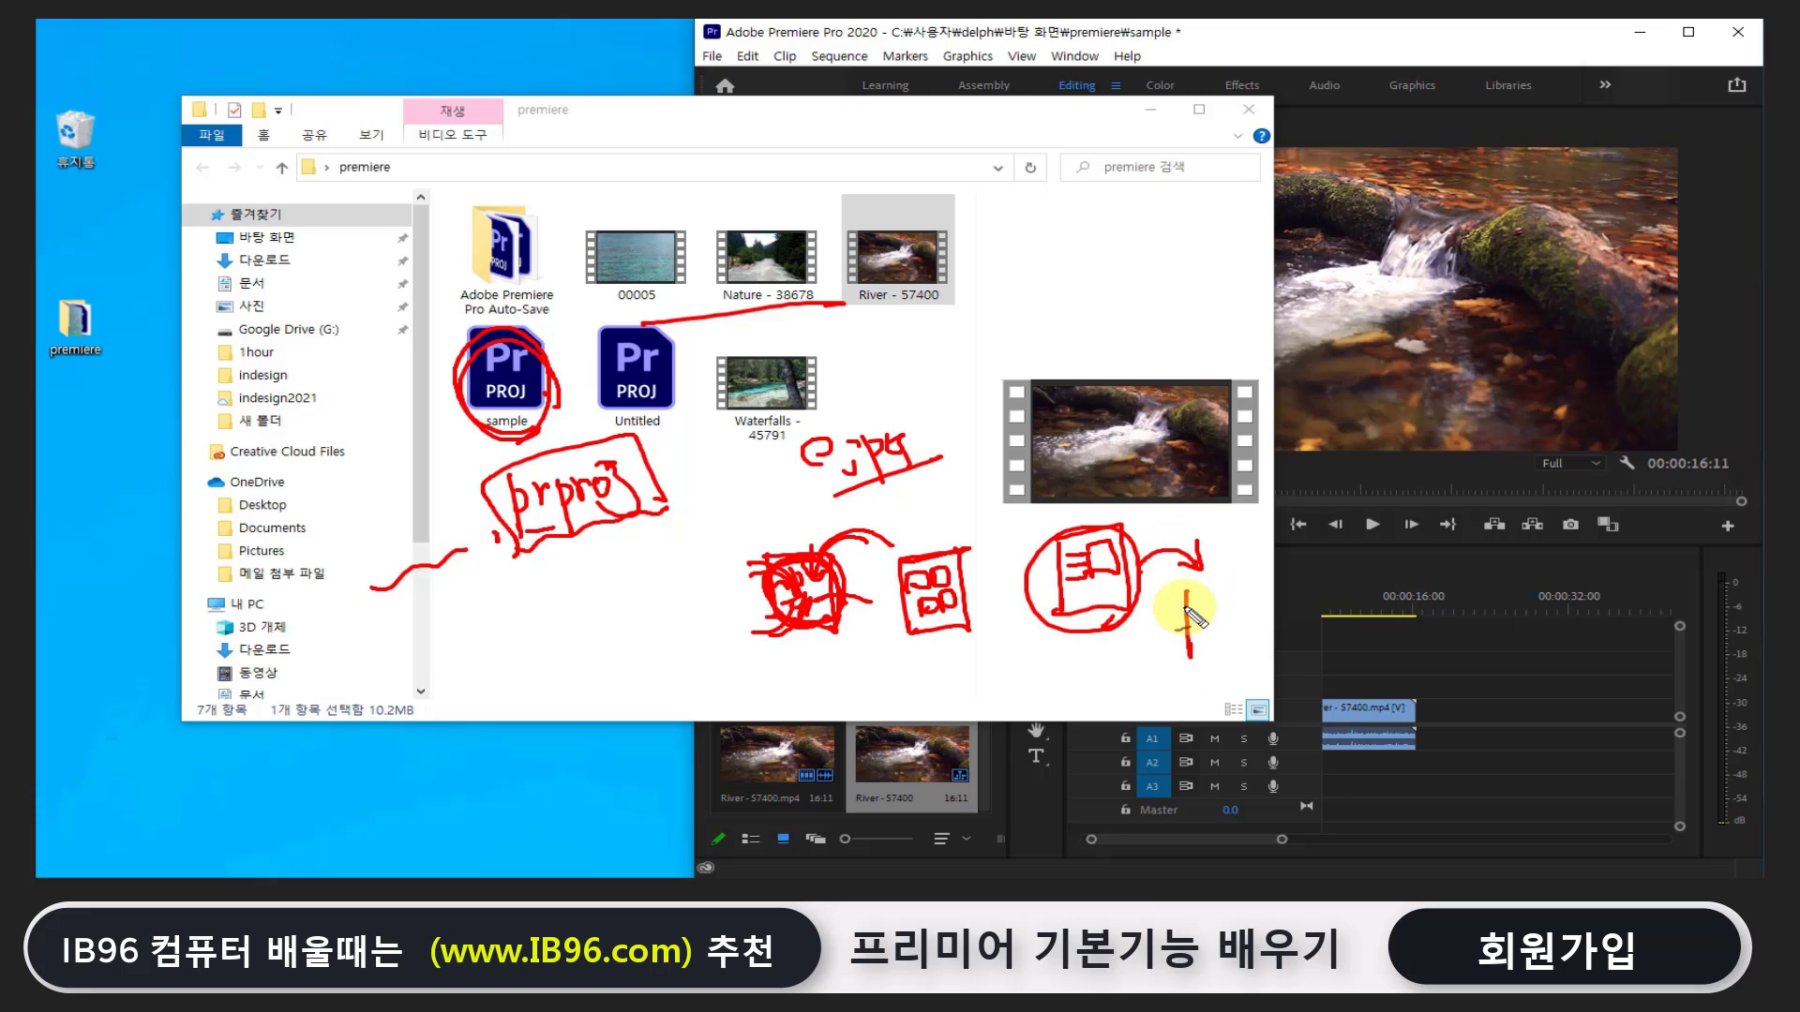
mouse_move(1186, 589)
mouse_down()
mouse_move(1223, 575)
mouse_move(1189, 653)
mouse_move(1197, 619)
mouse_move(1210, 647)
mouse_move(1205, 571)
mouse_up()
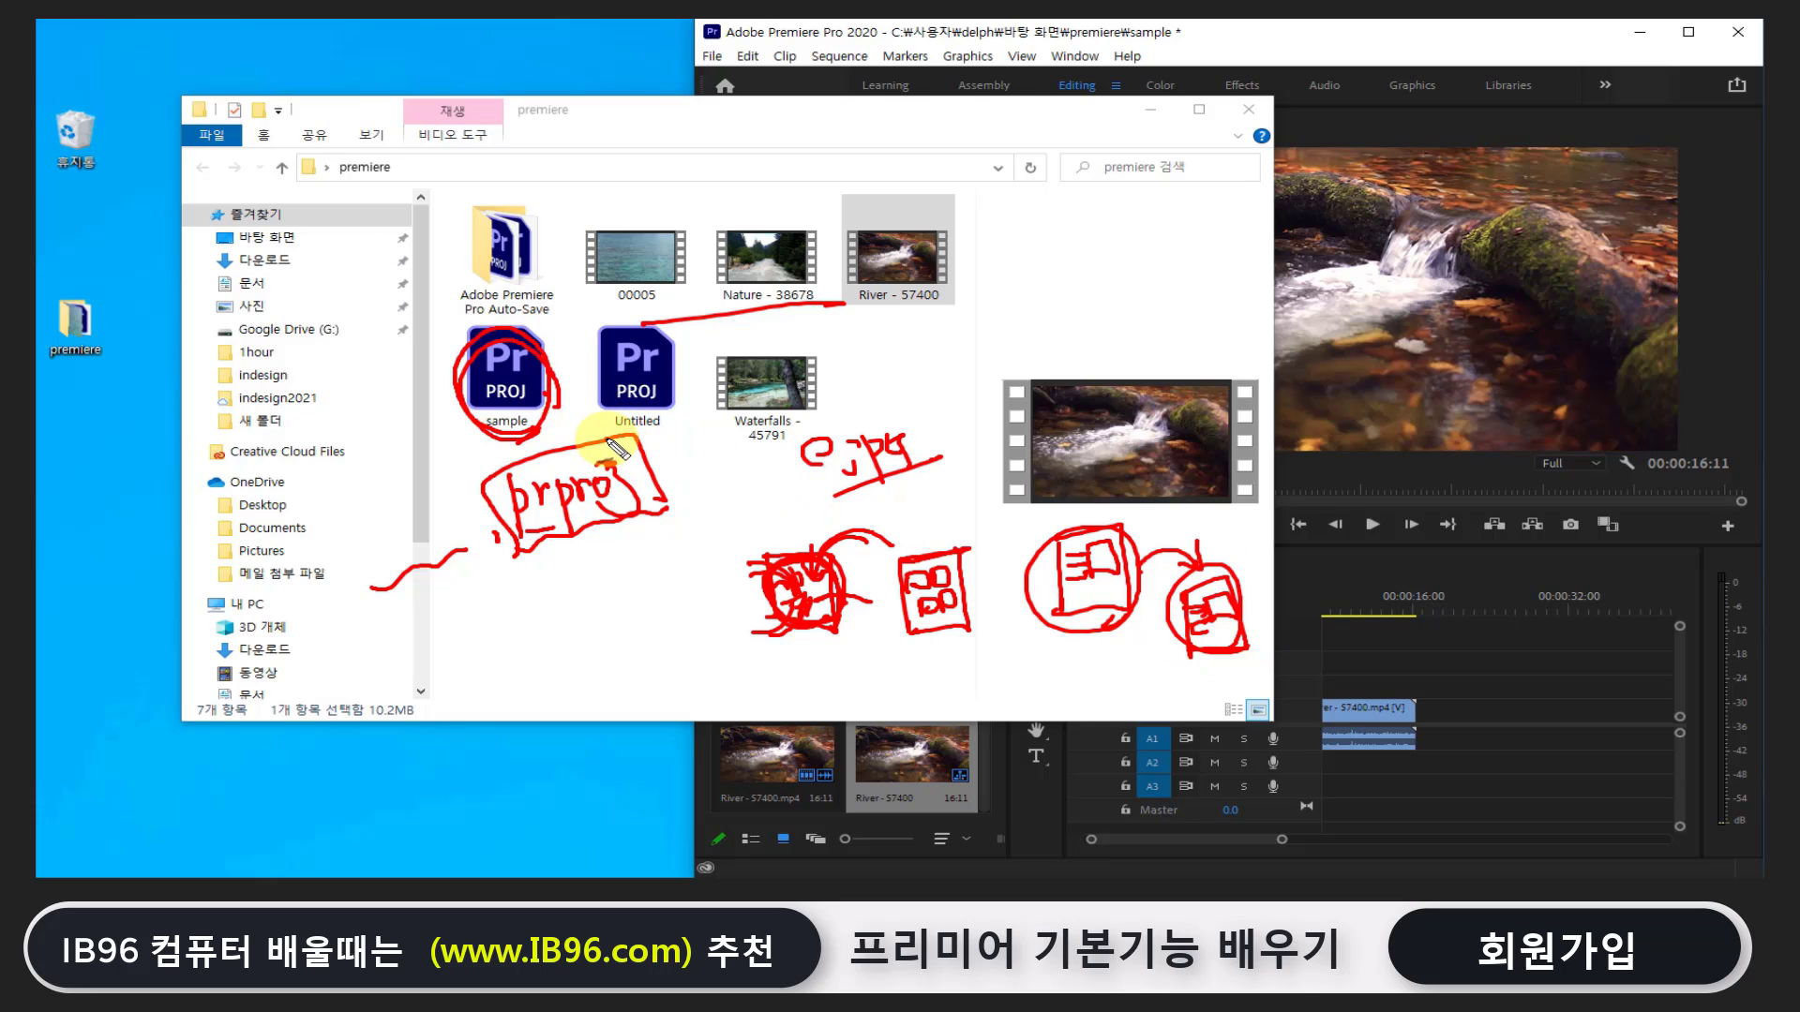
drag(615, 458, 640, 541)
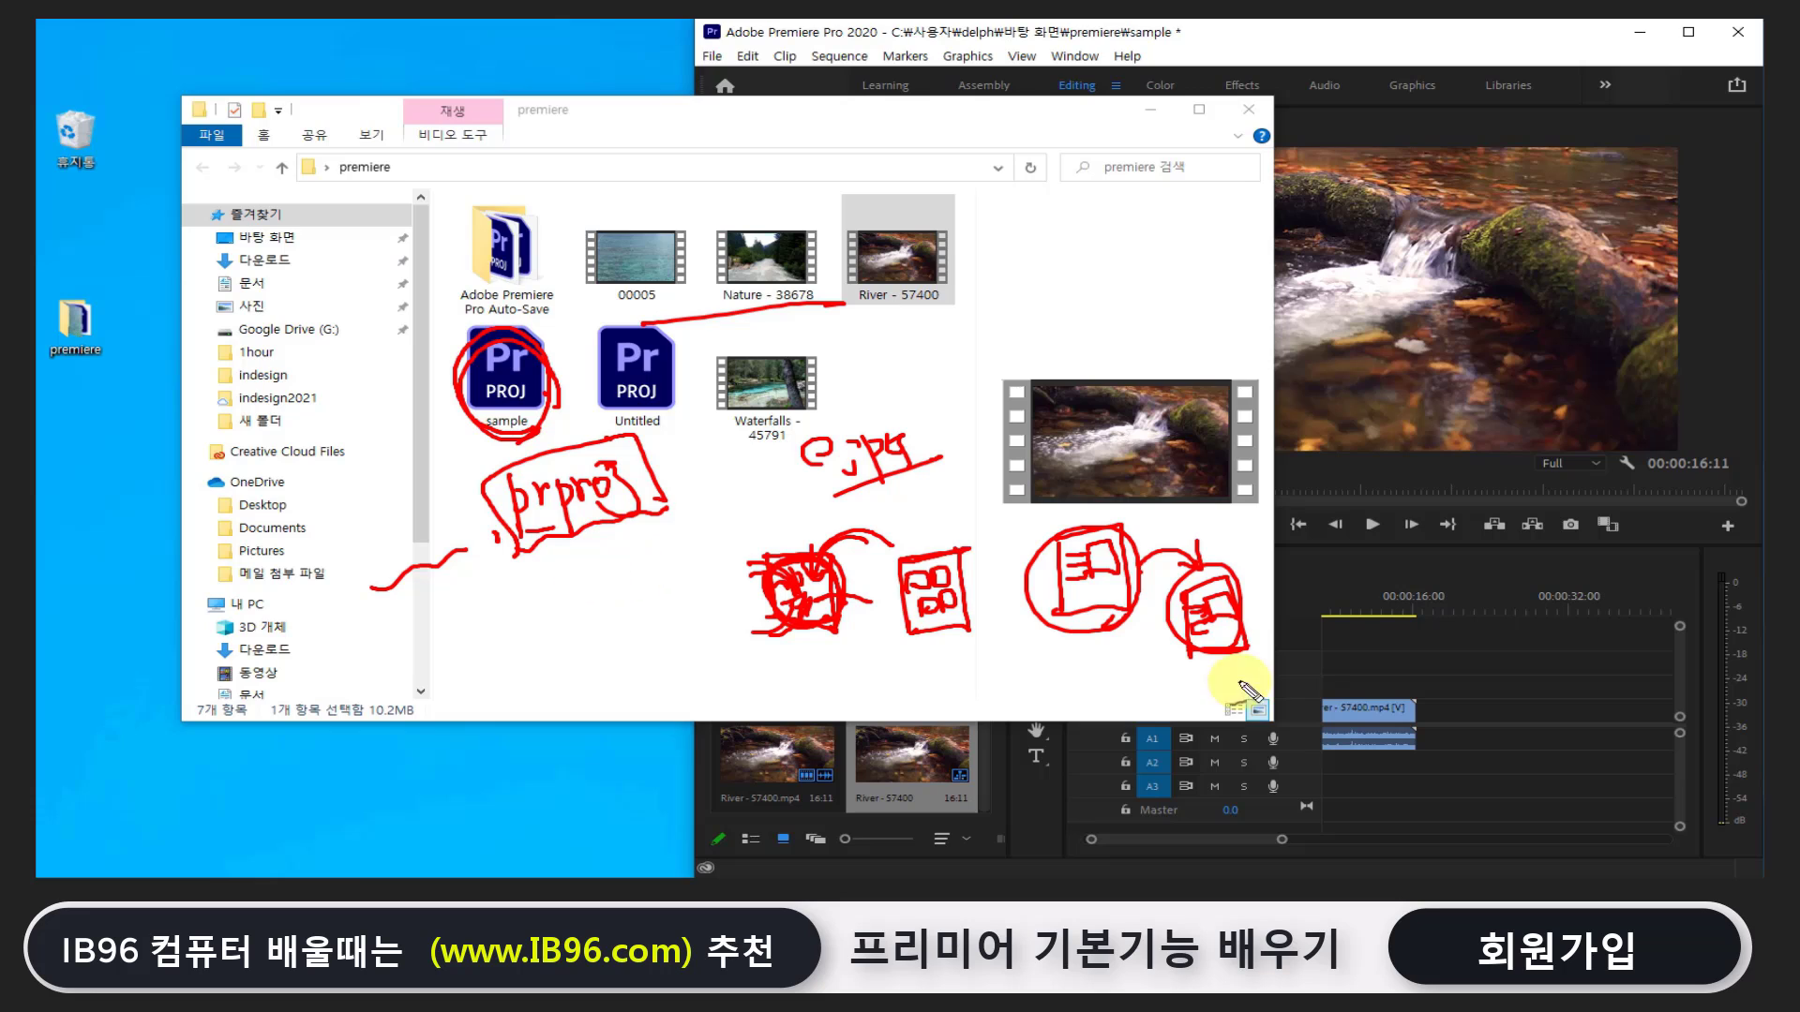
Circle the audio tracks, timeline clip and sample project, then cross out the timeline clip
drag(1209, 832, 1078, 776)
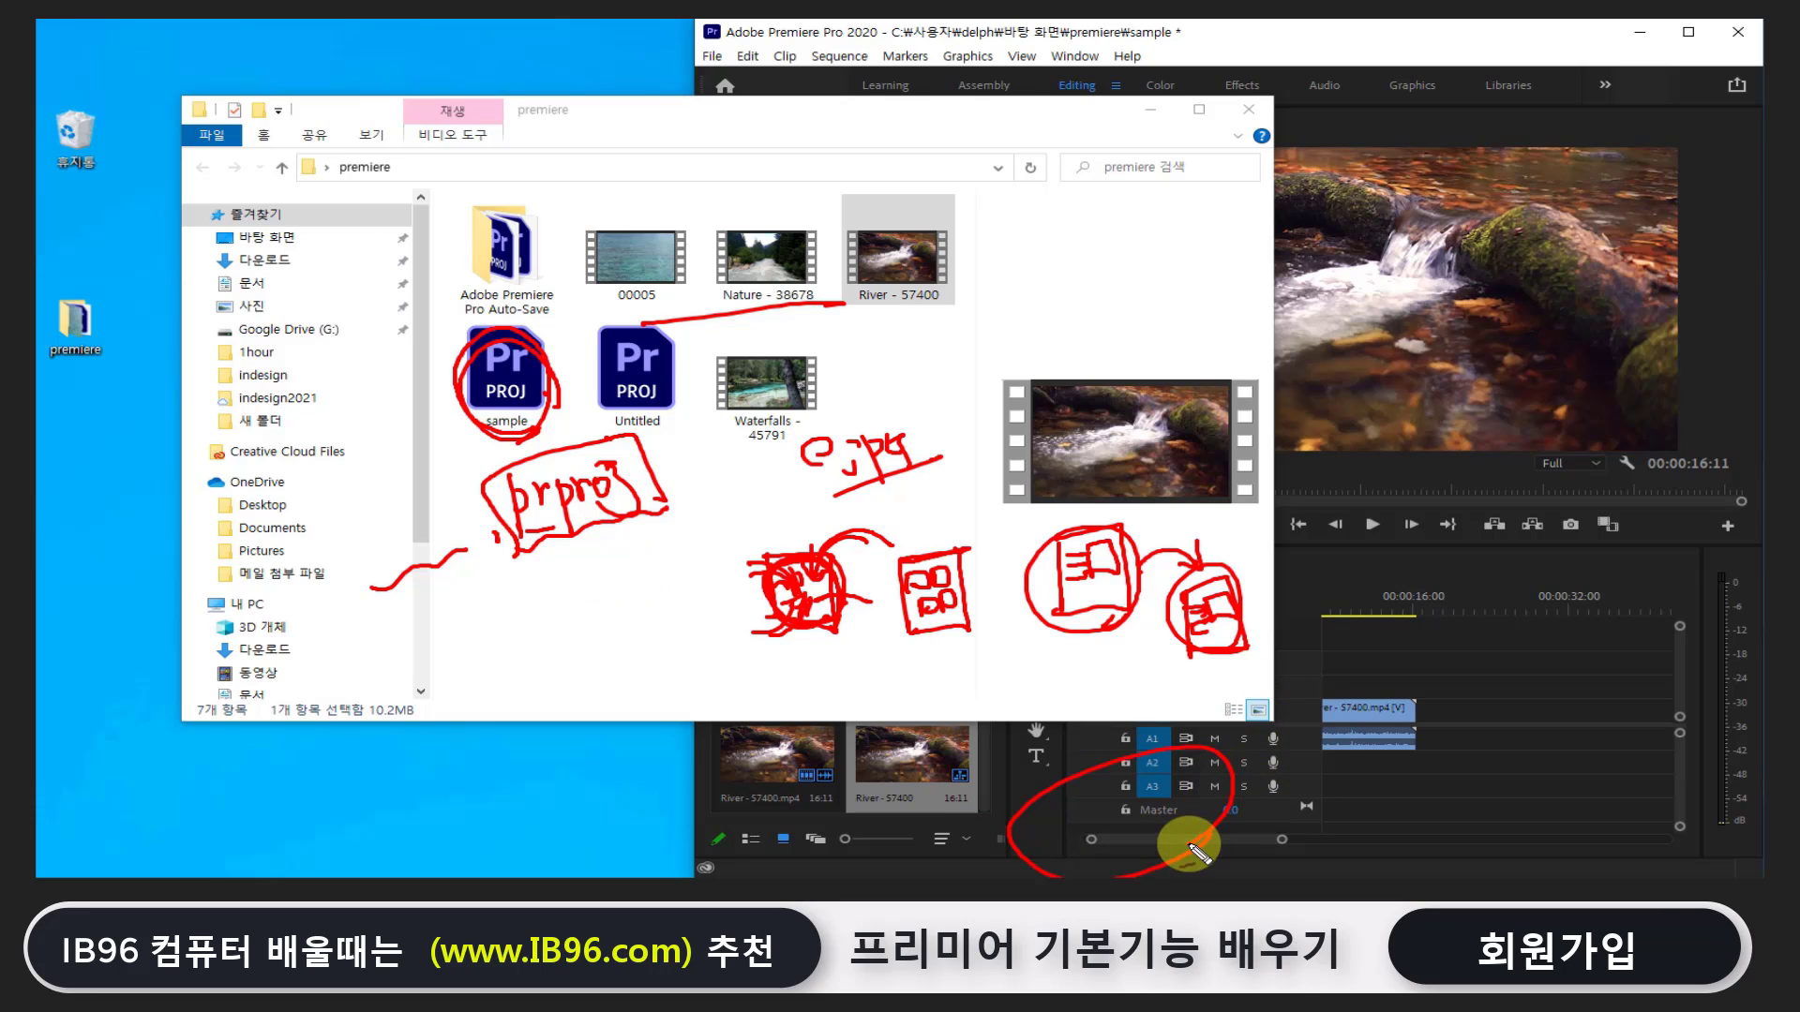
drag(1205, 839, 1228, 774)
drag(1388, 698, 1378, 731)
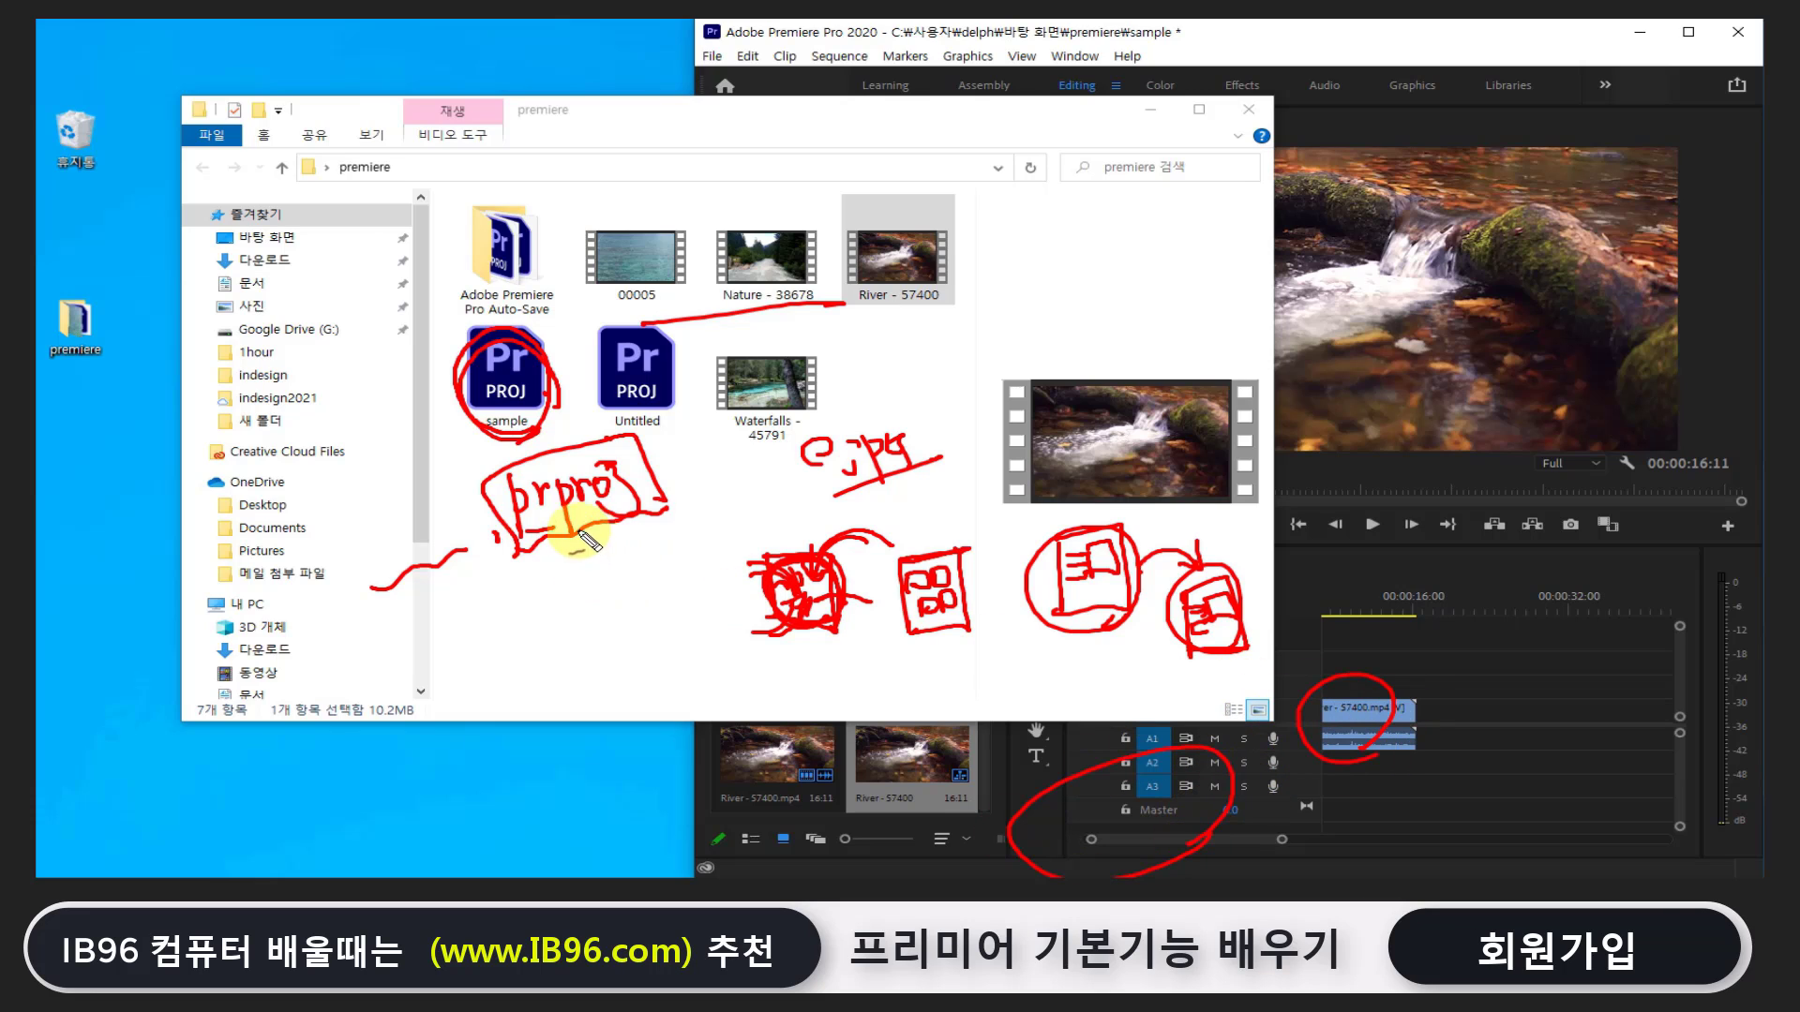
drag(489, 439, 523, 450)
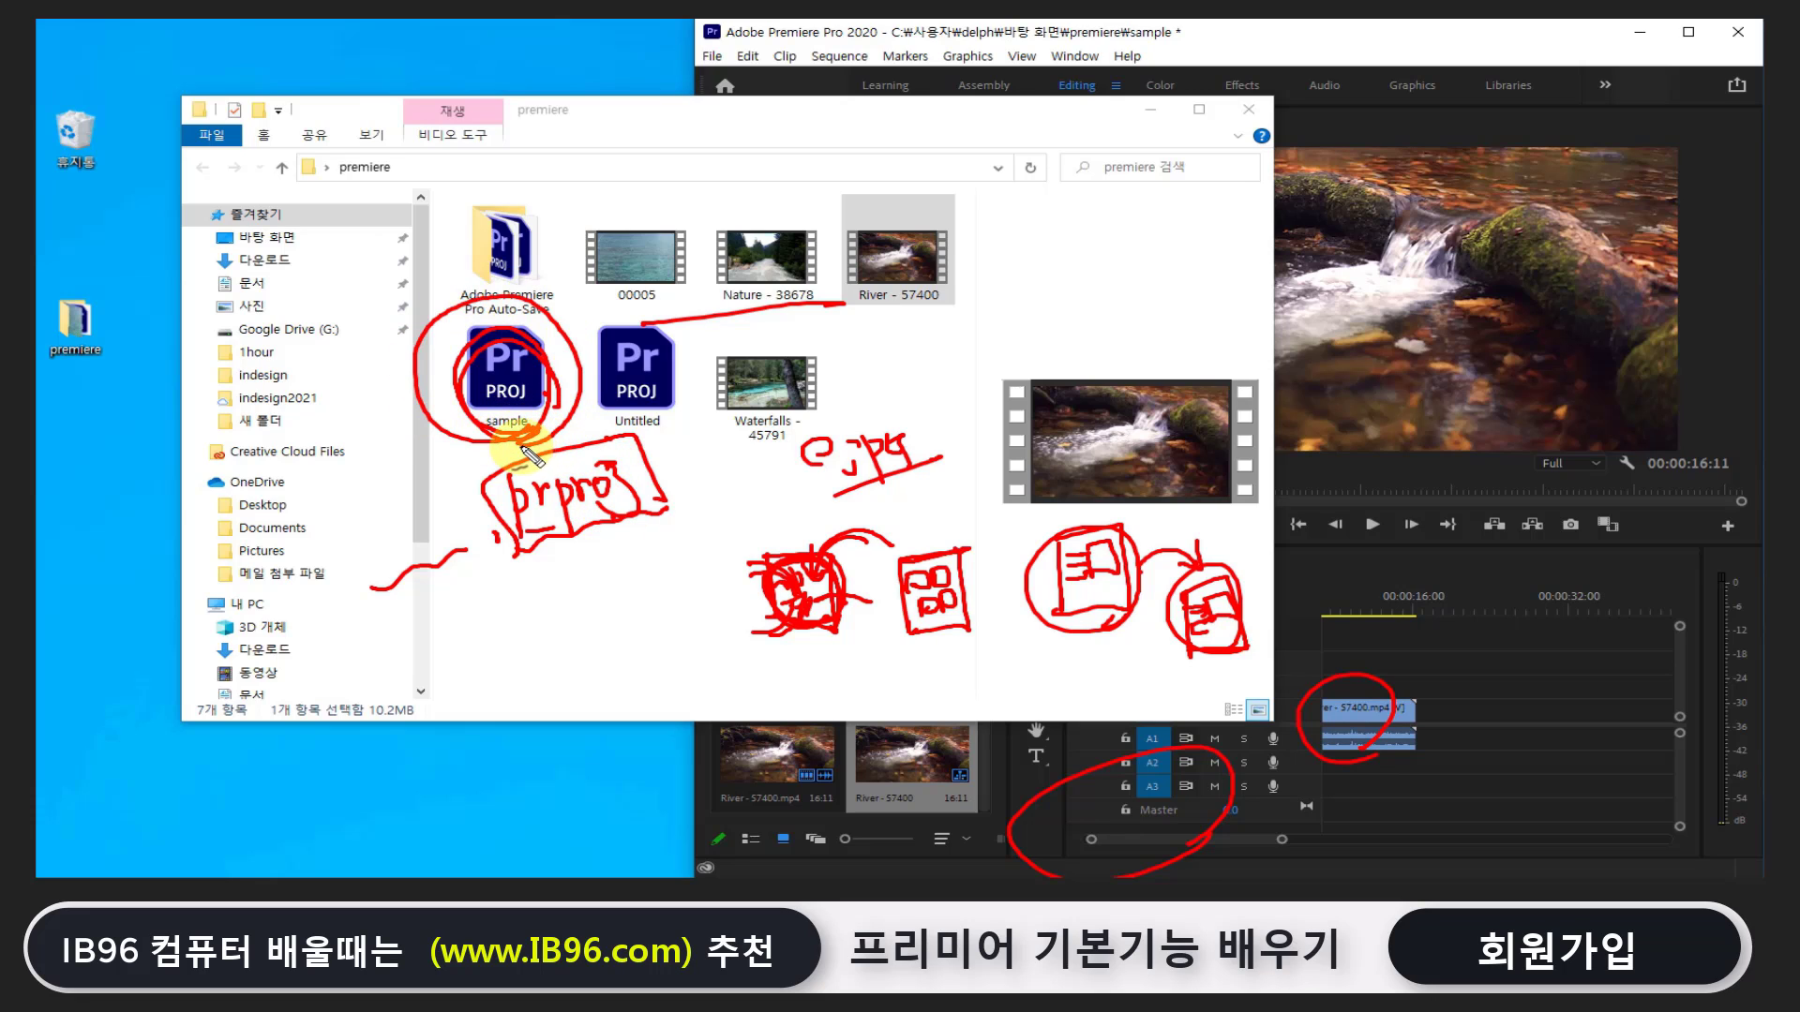
drag(1409, 675, 1317, 790)
drag(1326, 689, 1409, 855)
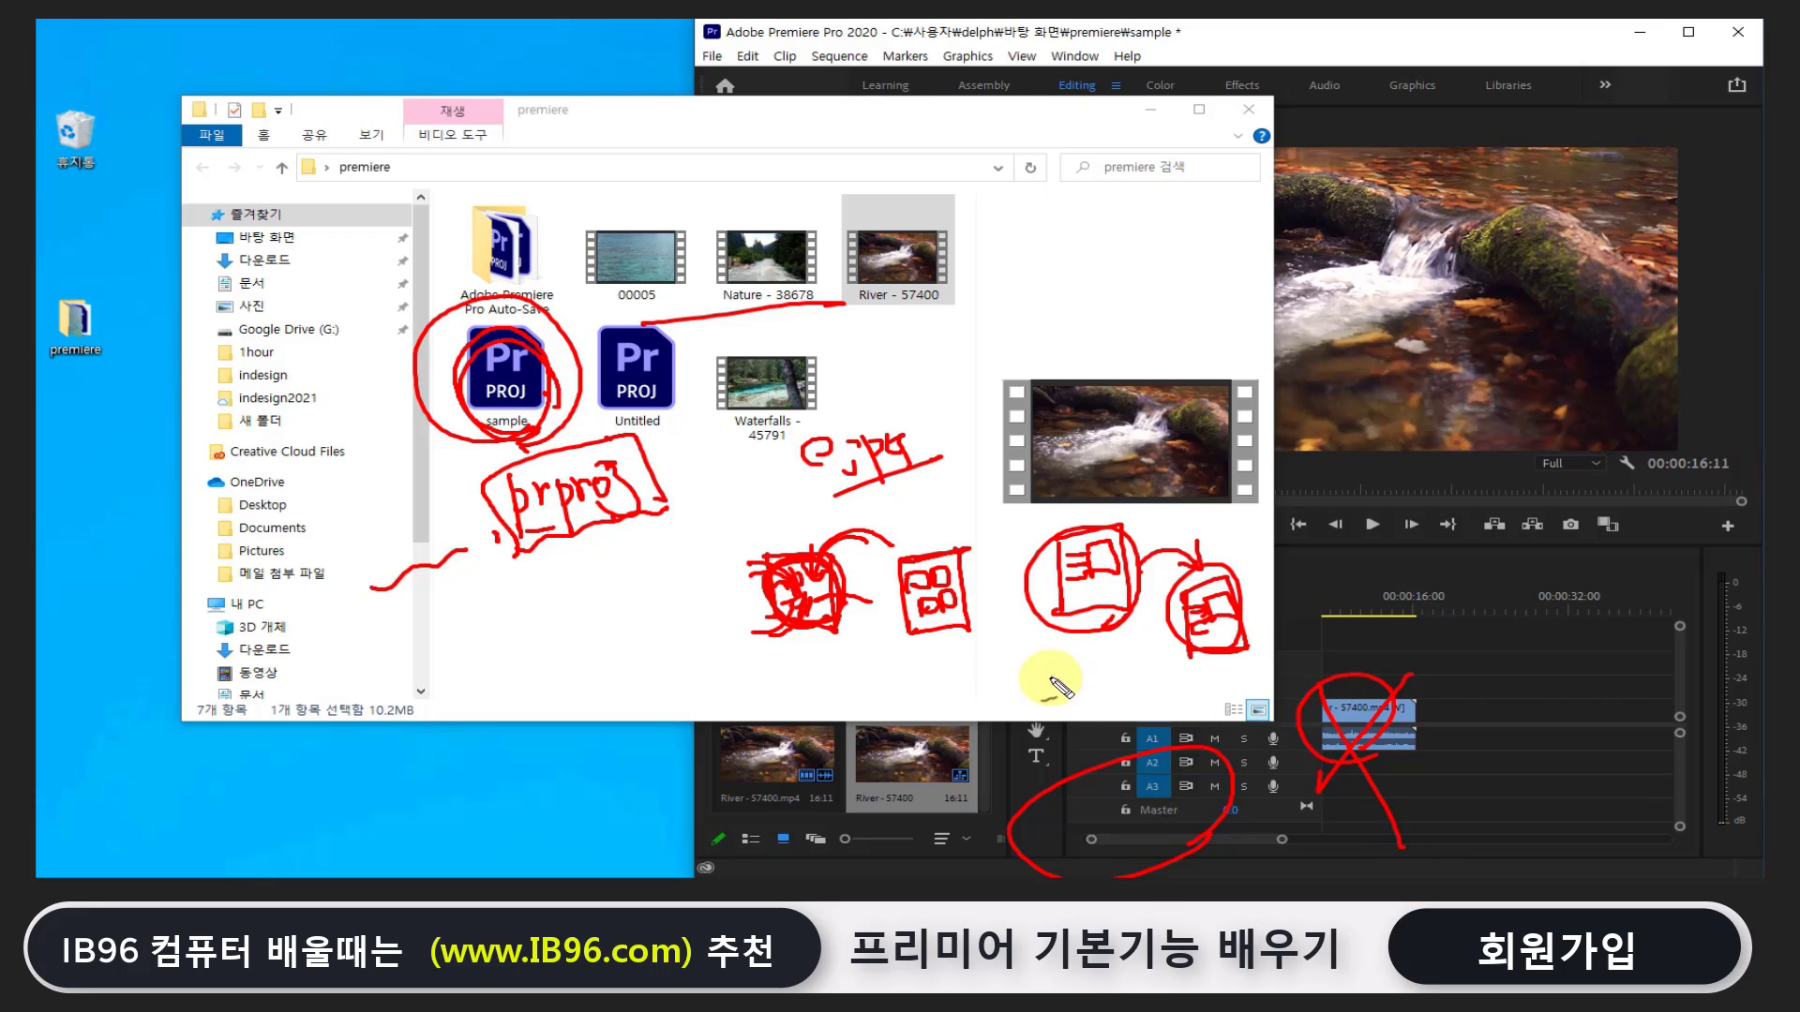
Refine the icon sketches, link the document sketch to a square, and mark 00:00:16:00
drag(975, 645, 934, 591)
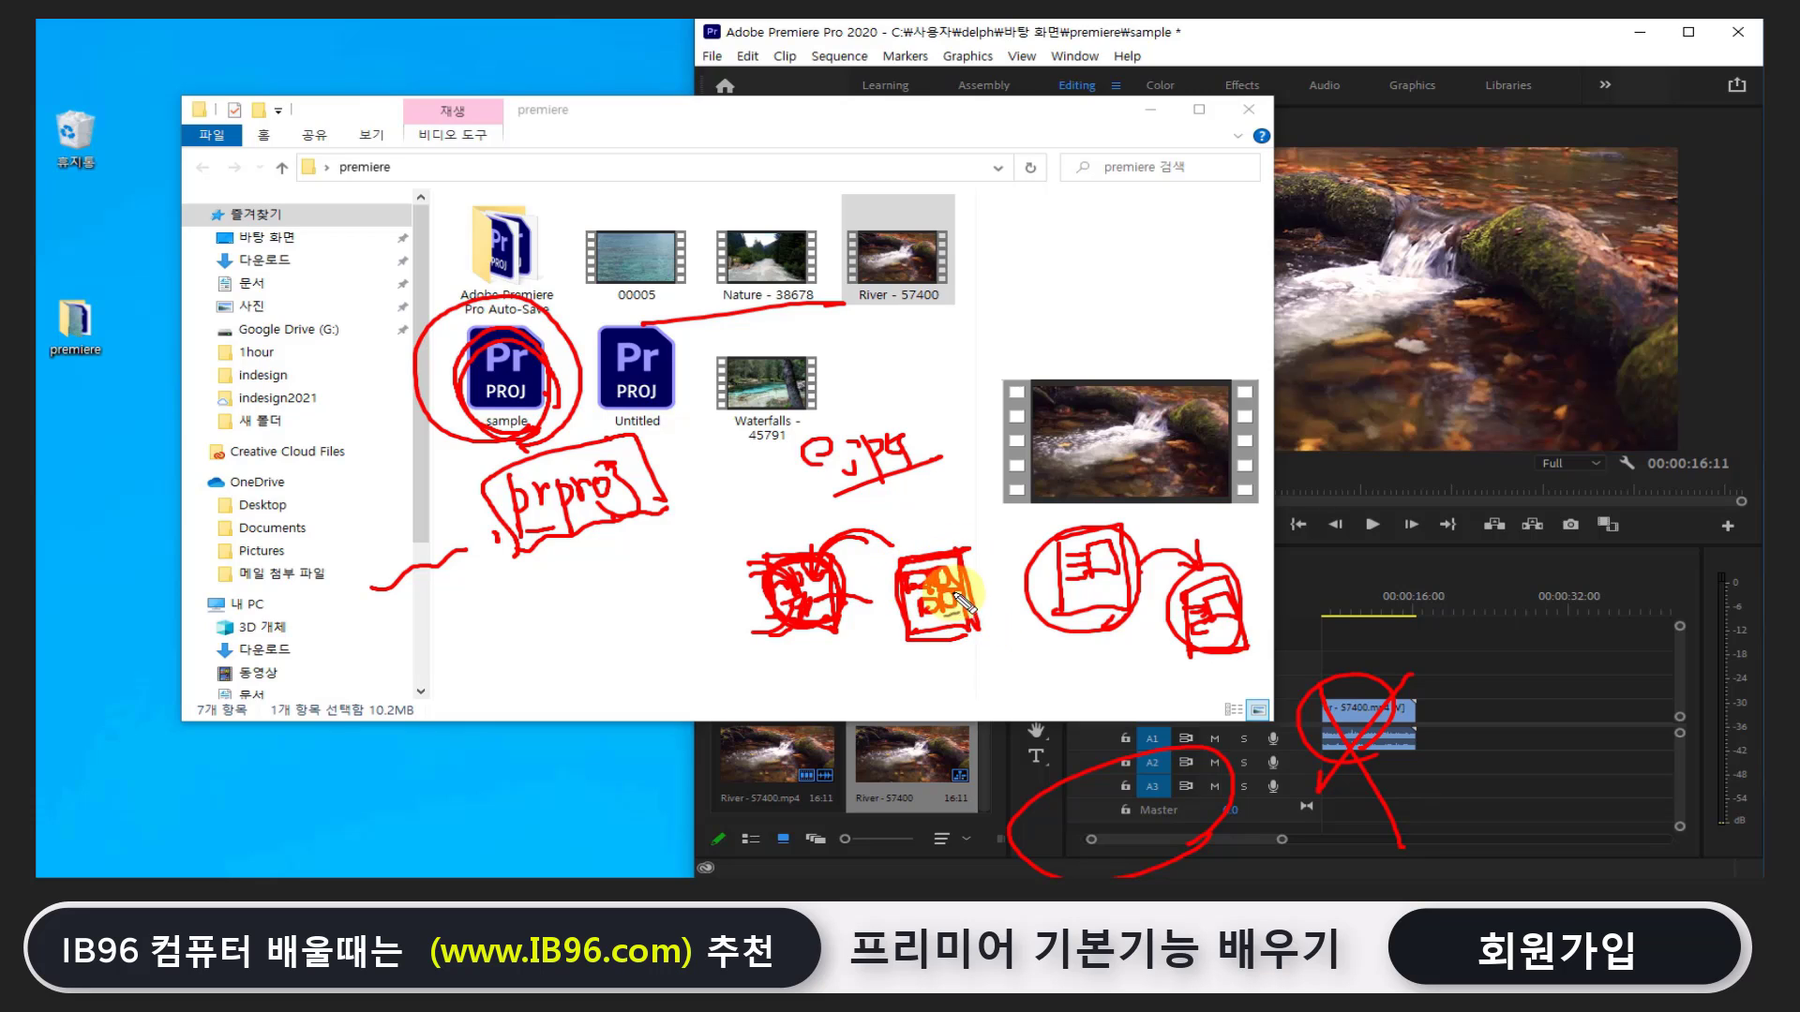
mouse_move(960, 600)
mouse_down()
mouse_move(895, 567)
mouse_move(971, 631)
mouse_up()
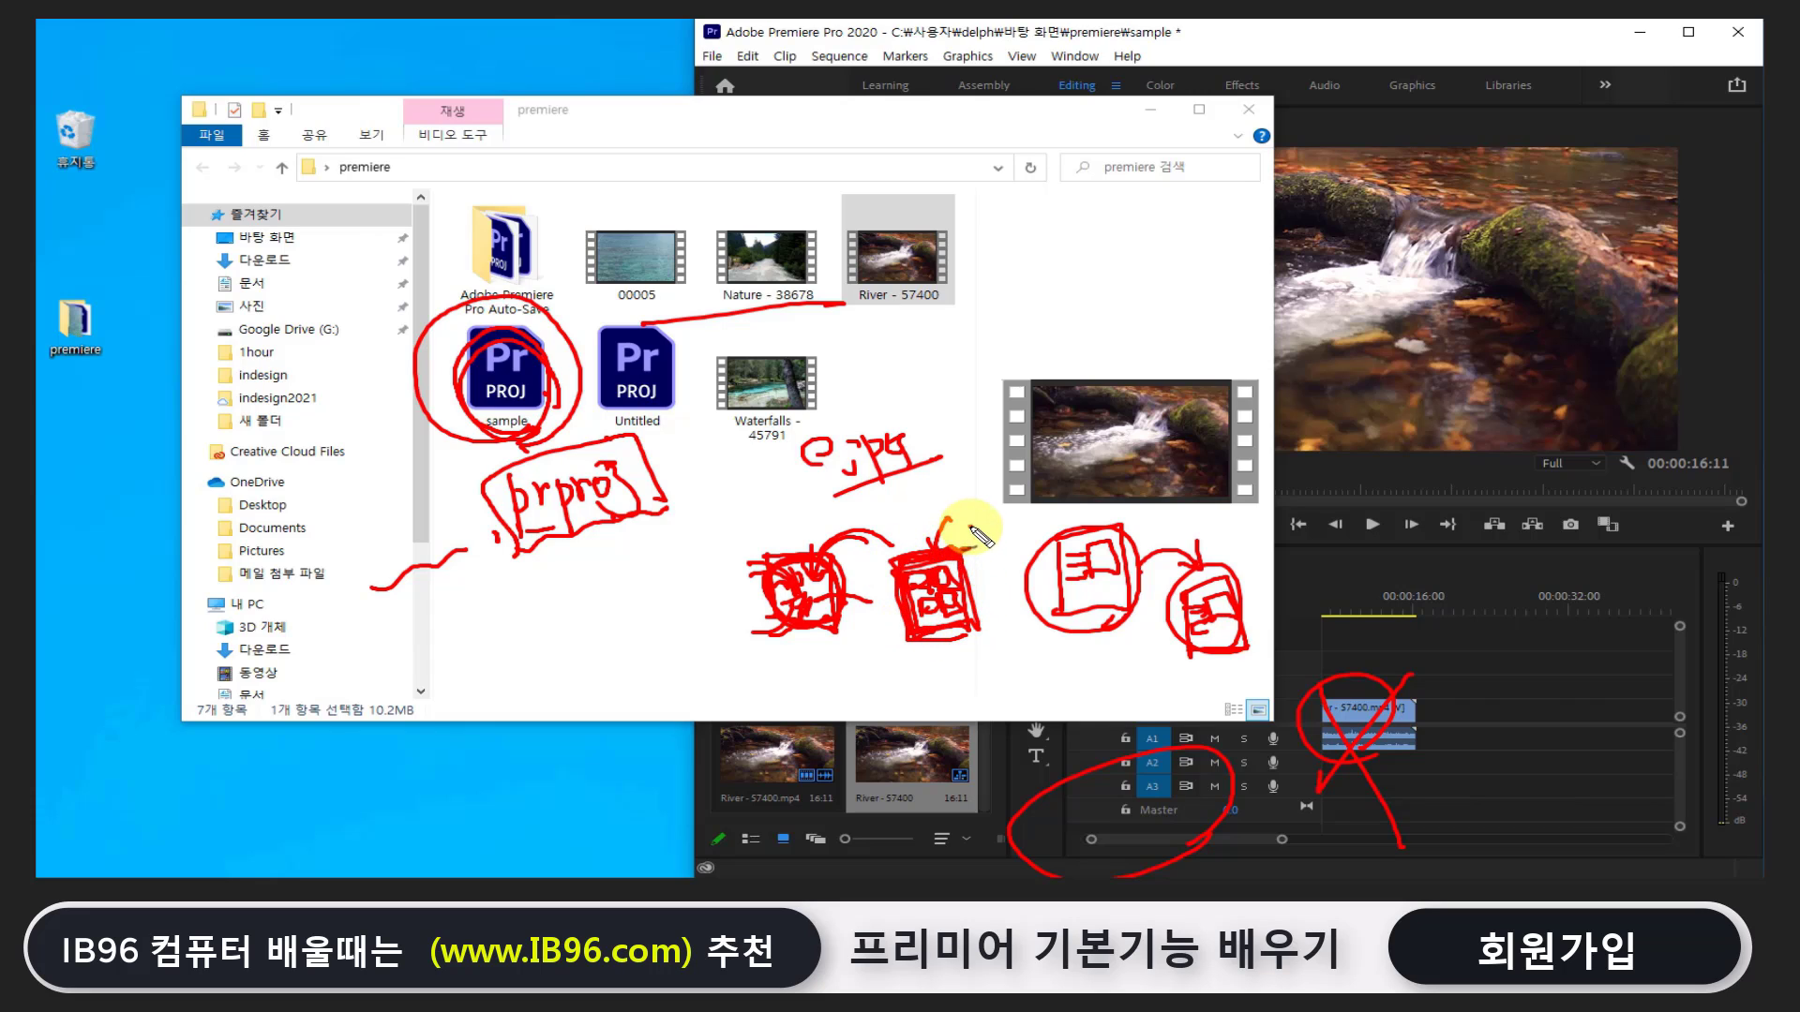
drag(1055, 614, 1092, 628)
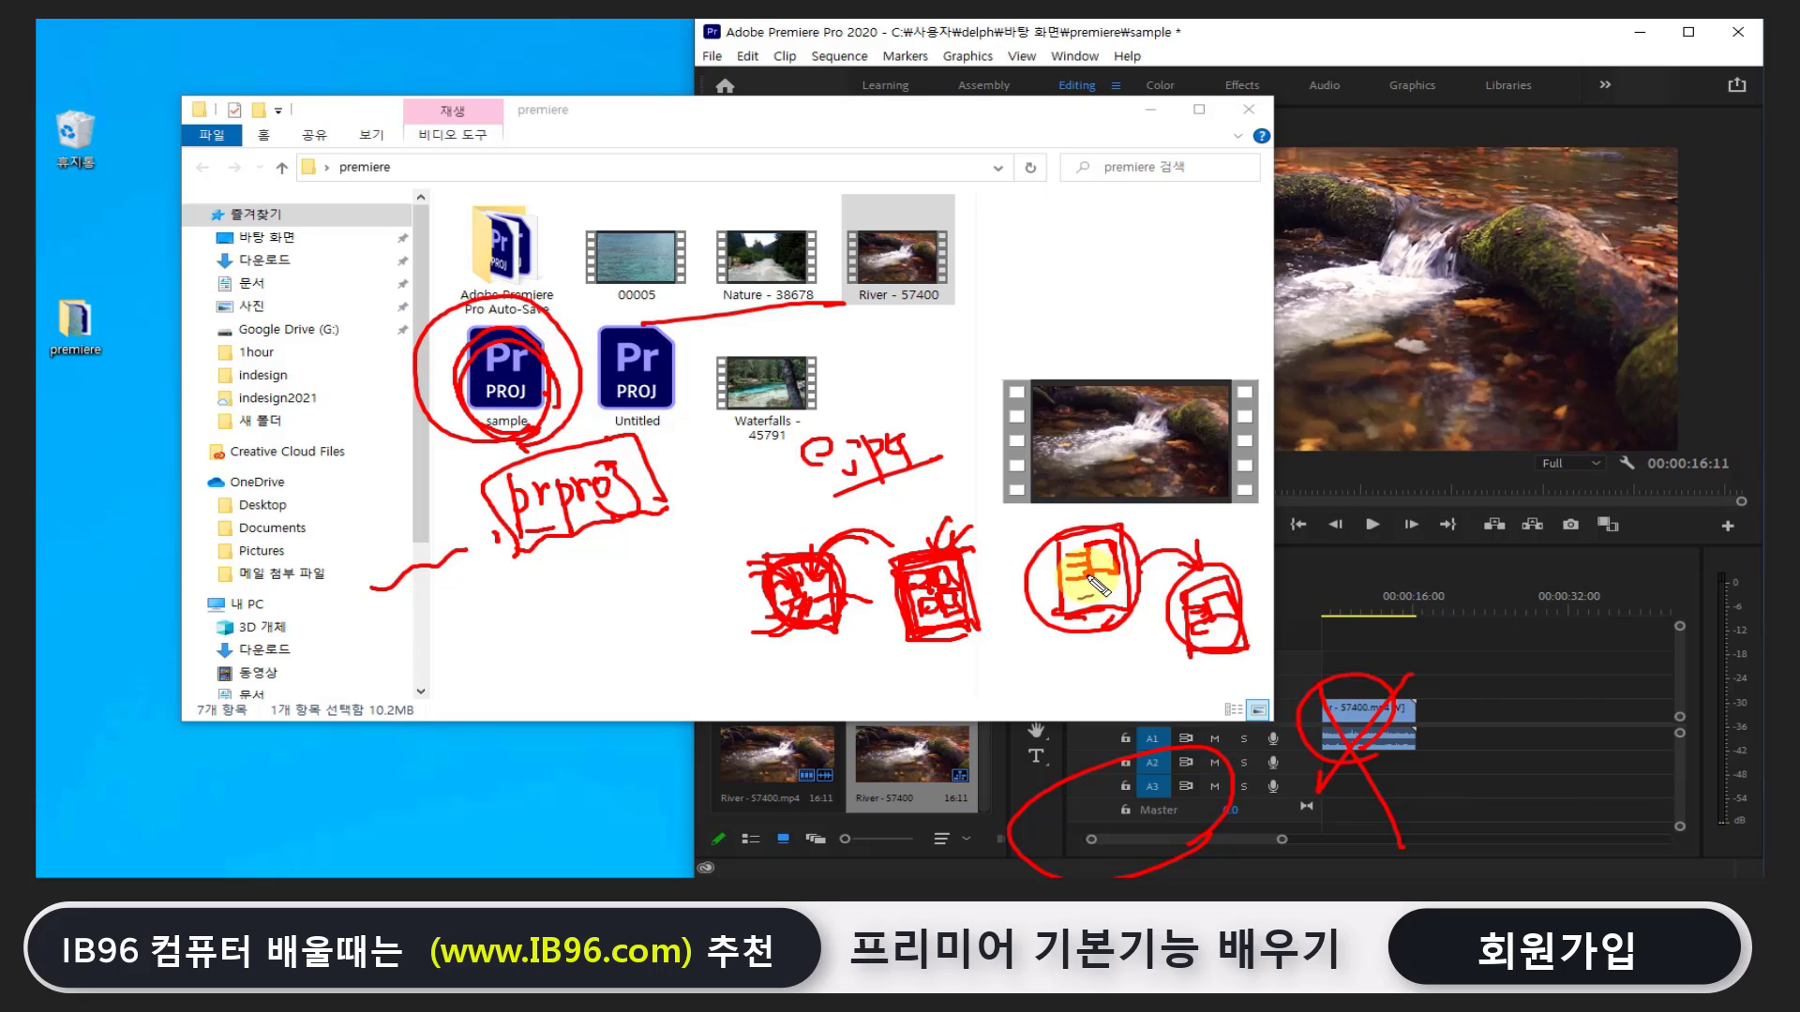
drag(1111, 567, 1144, 580)
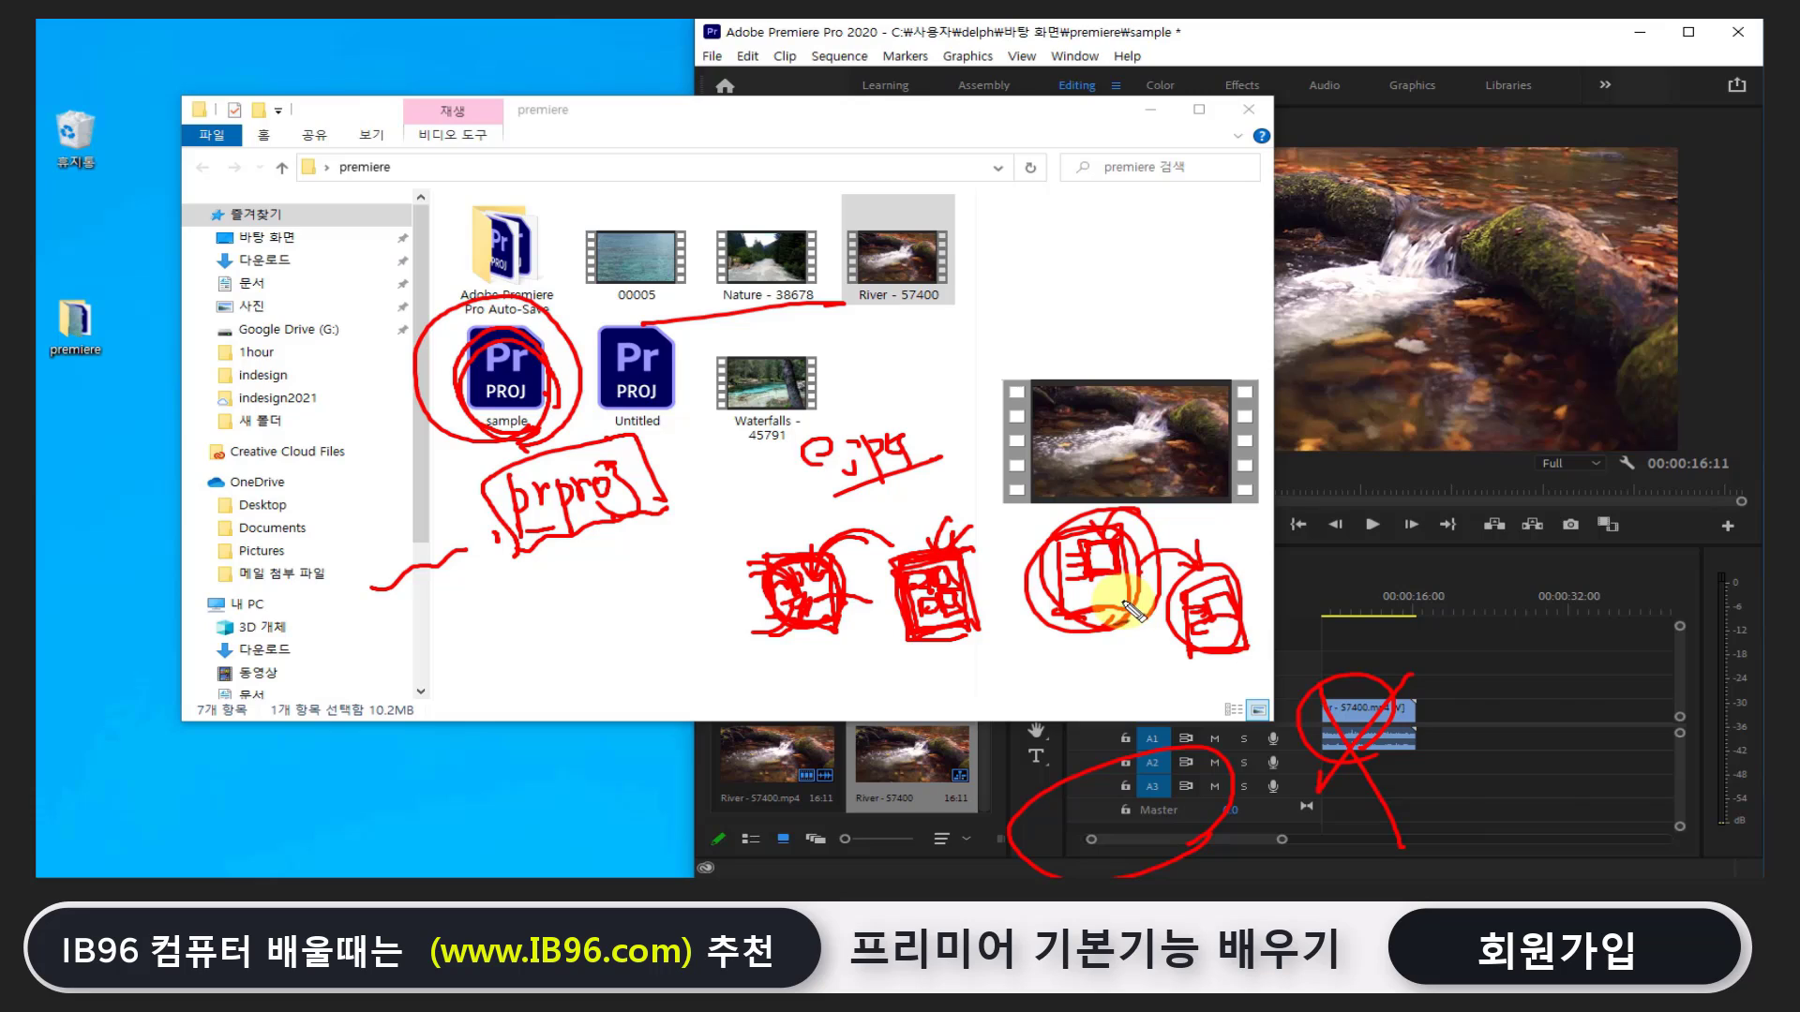
drag(1139, 592, 1221, 514)
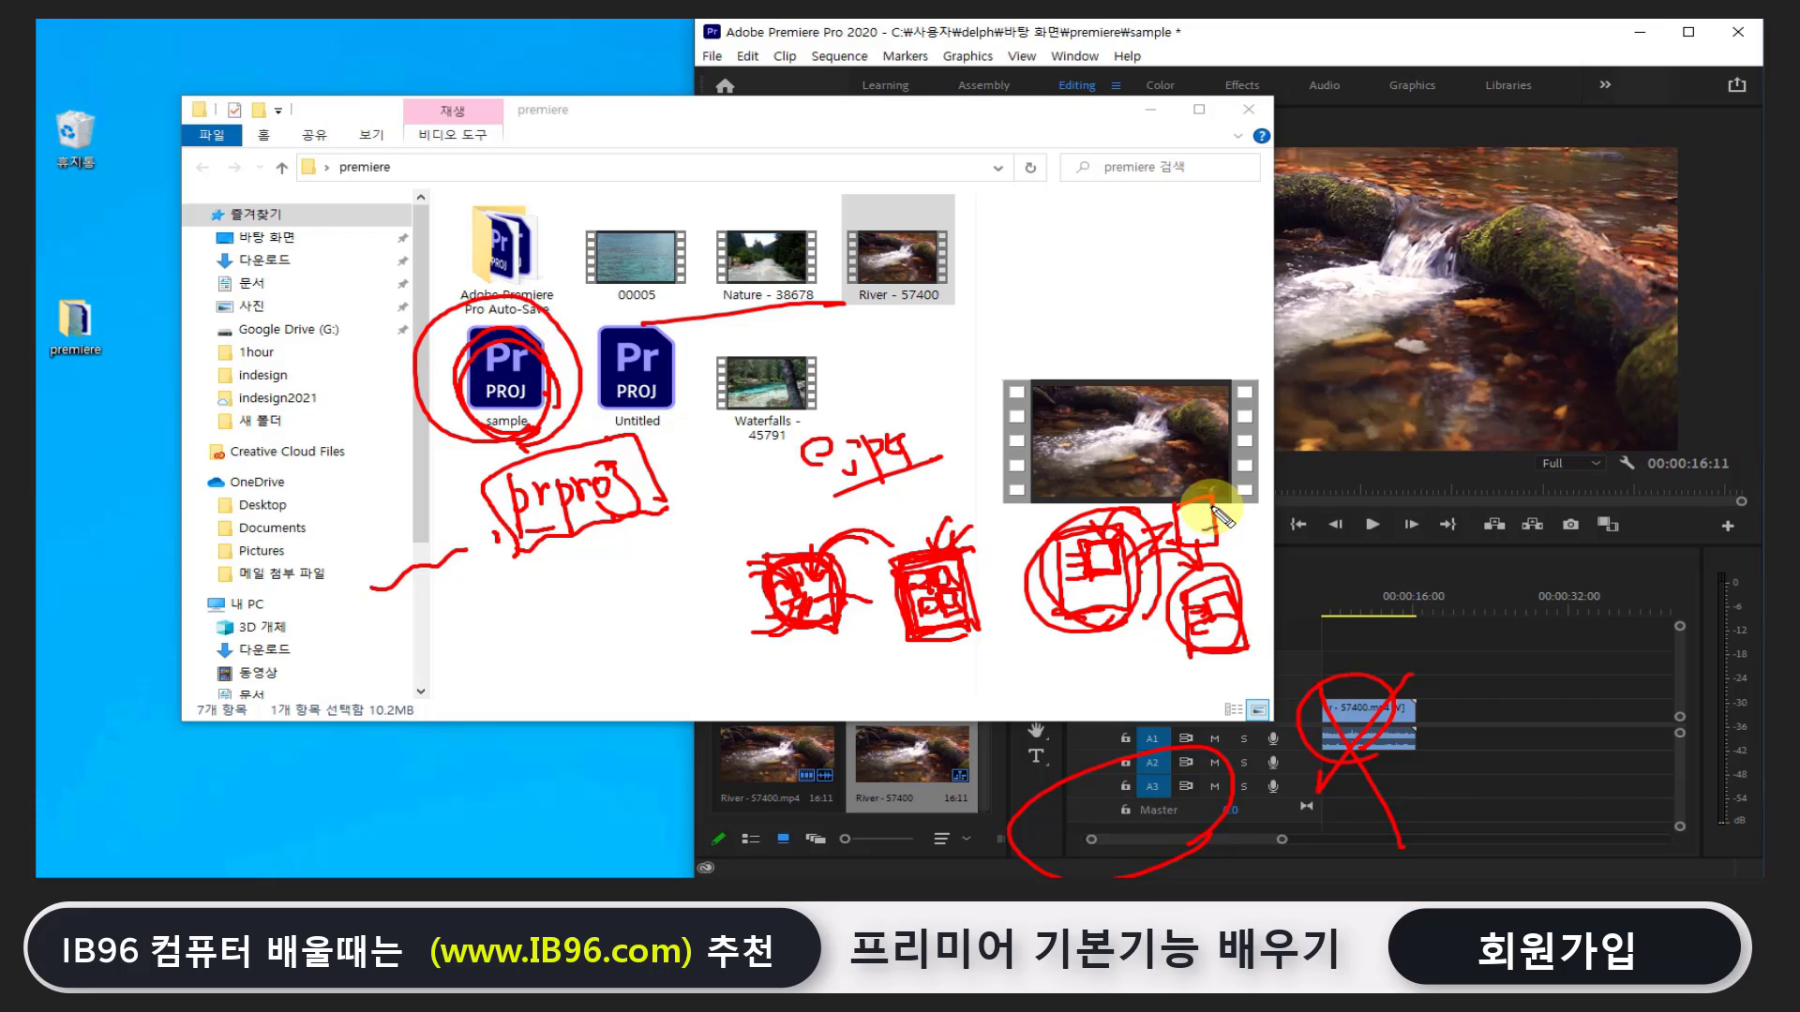
drag(1214, 507, 1216, 535)
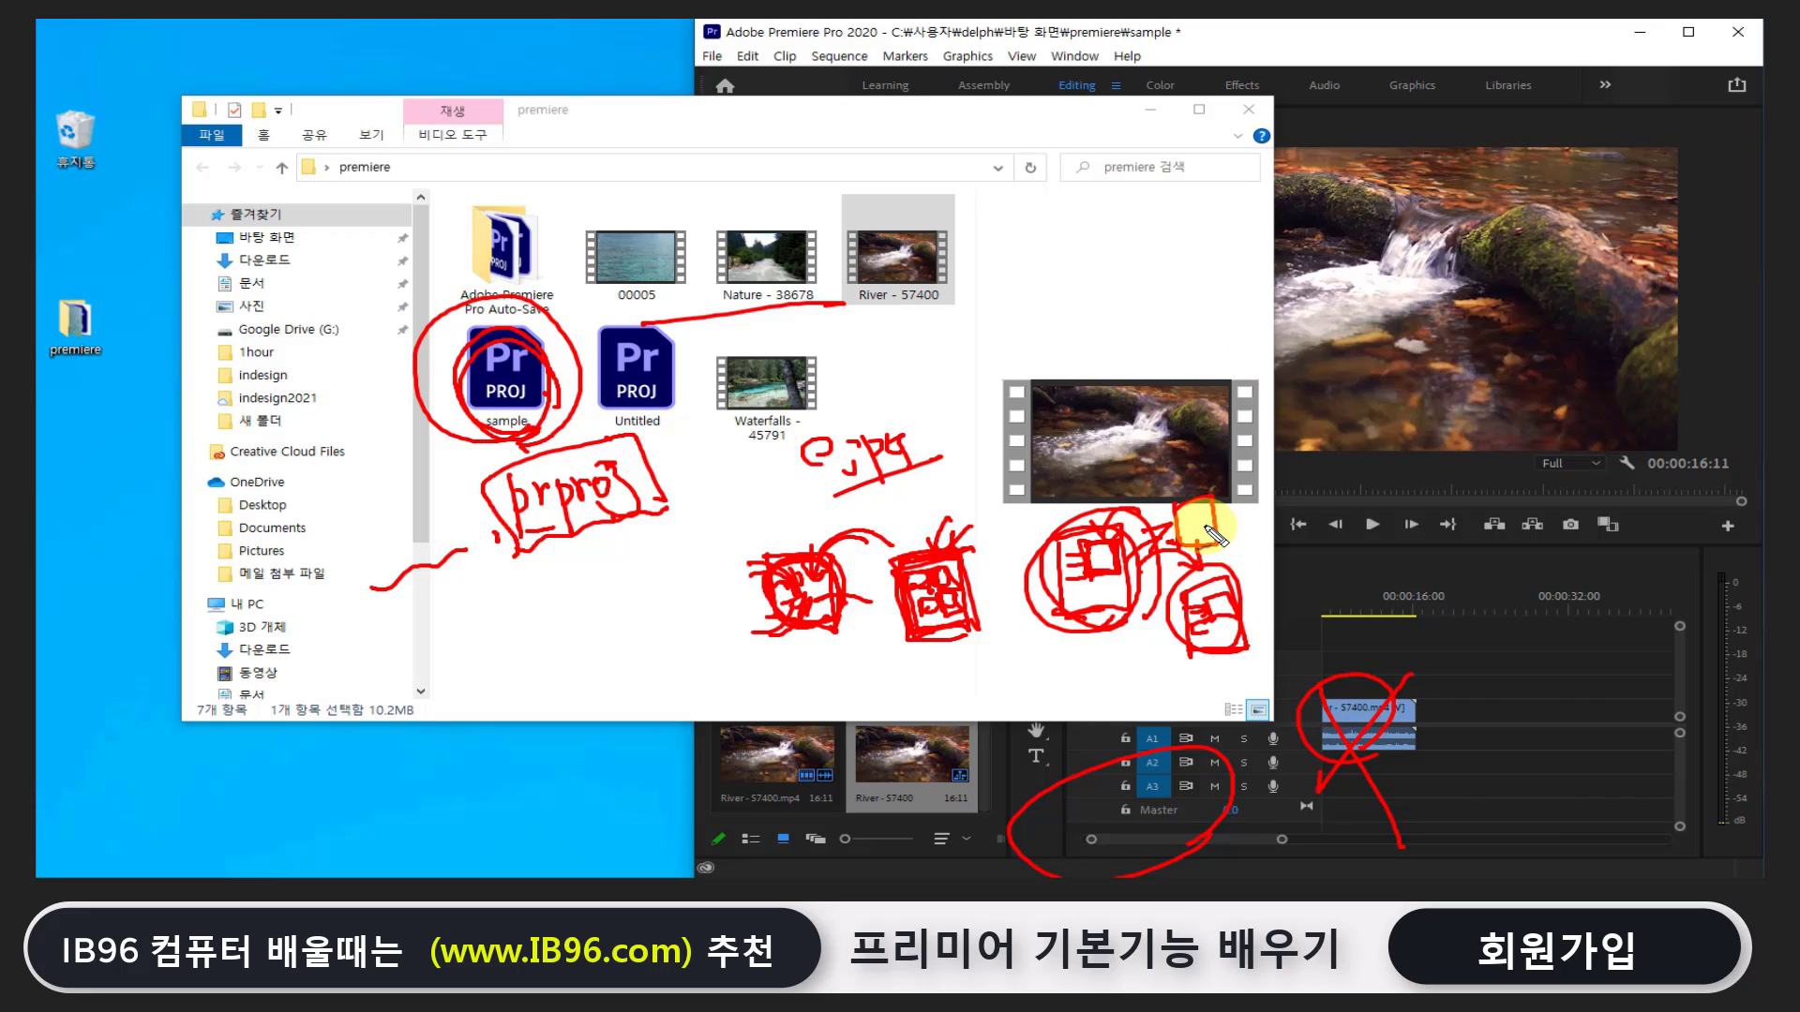
drag(1389, 574, 1409, 586)
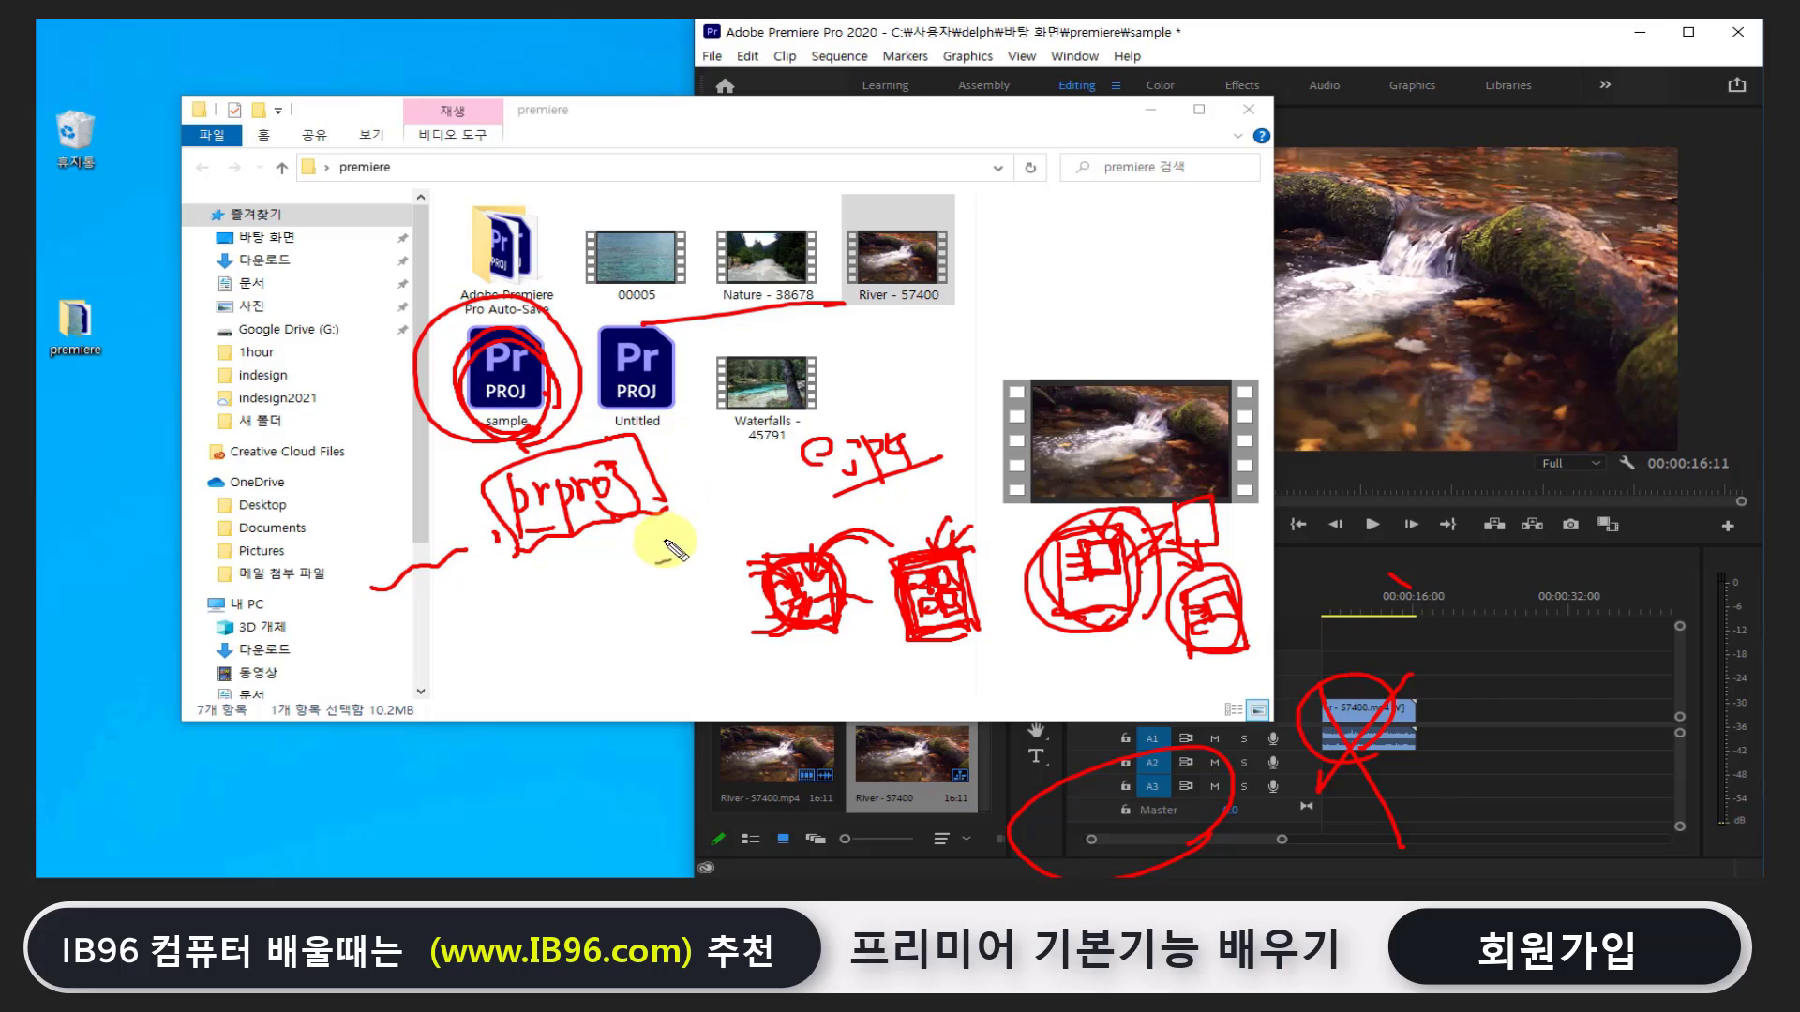
drag(567, 542, 514, 567)
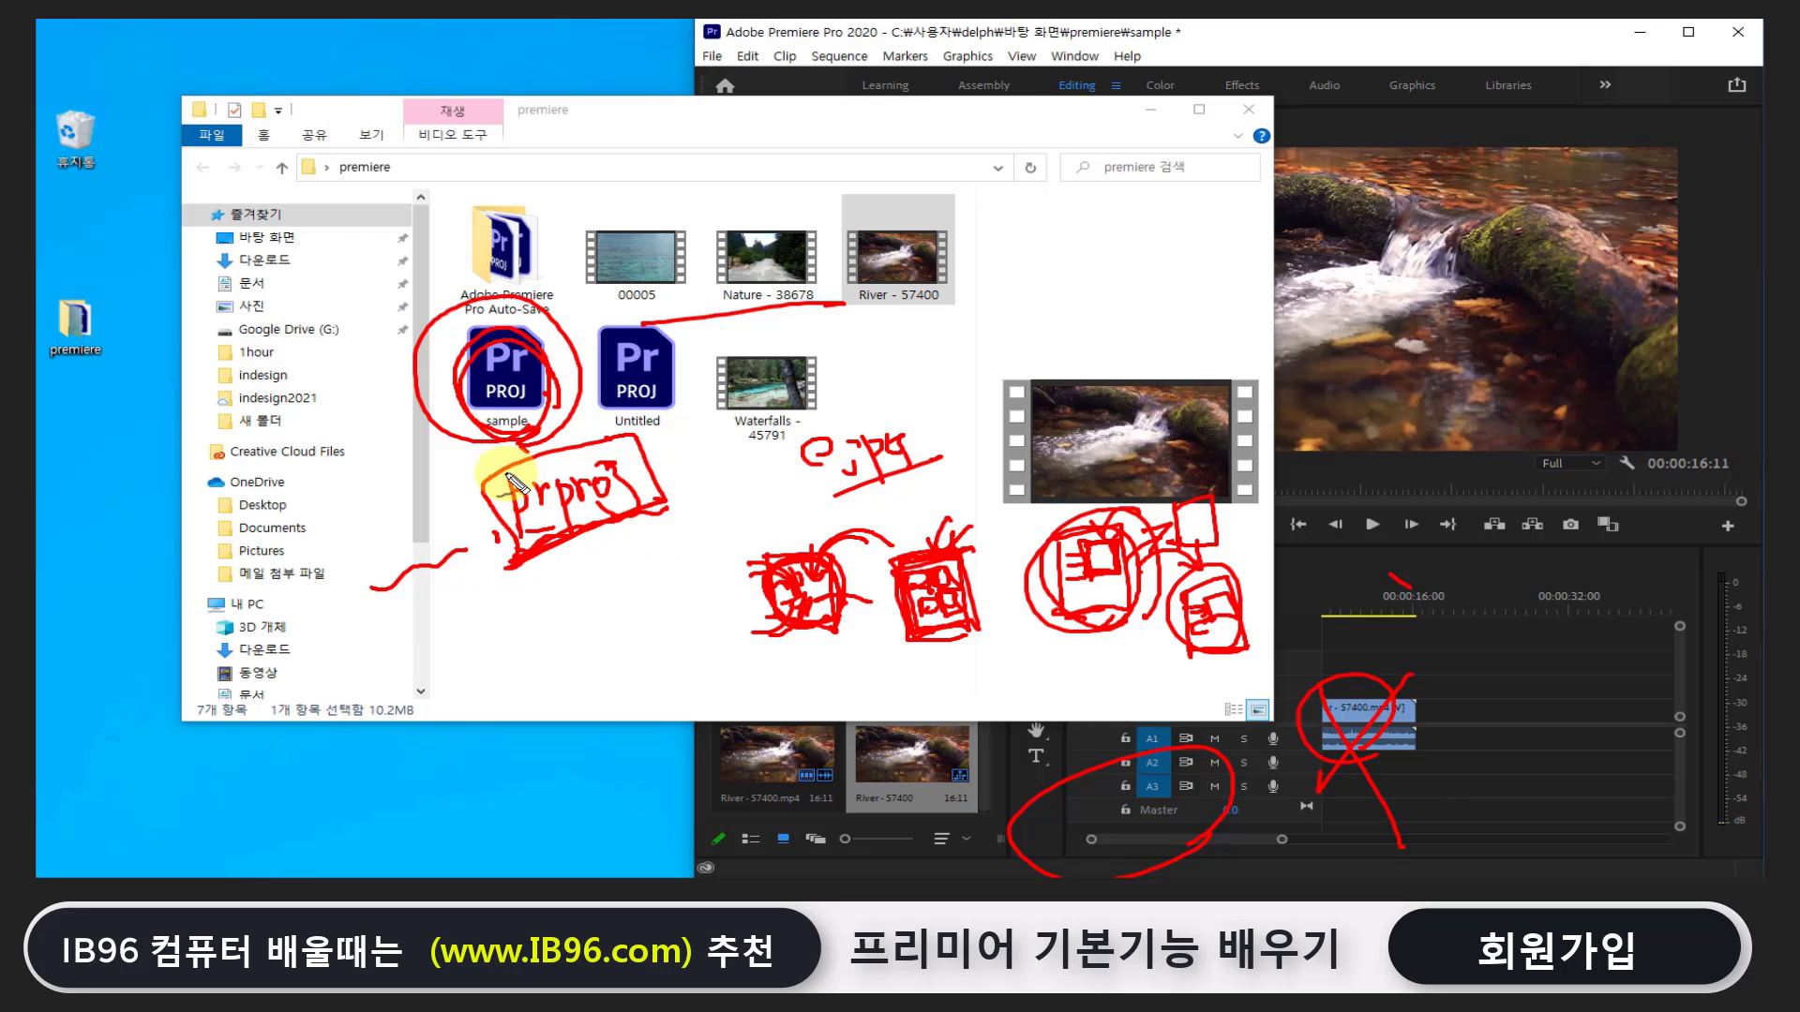
Circle the 00005 thumbnail and write sizes 40M, 50M, 100M and 1G above the clips
drag(656, 286, 605, 233)
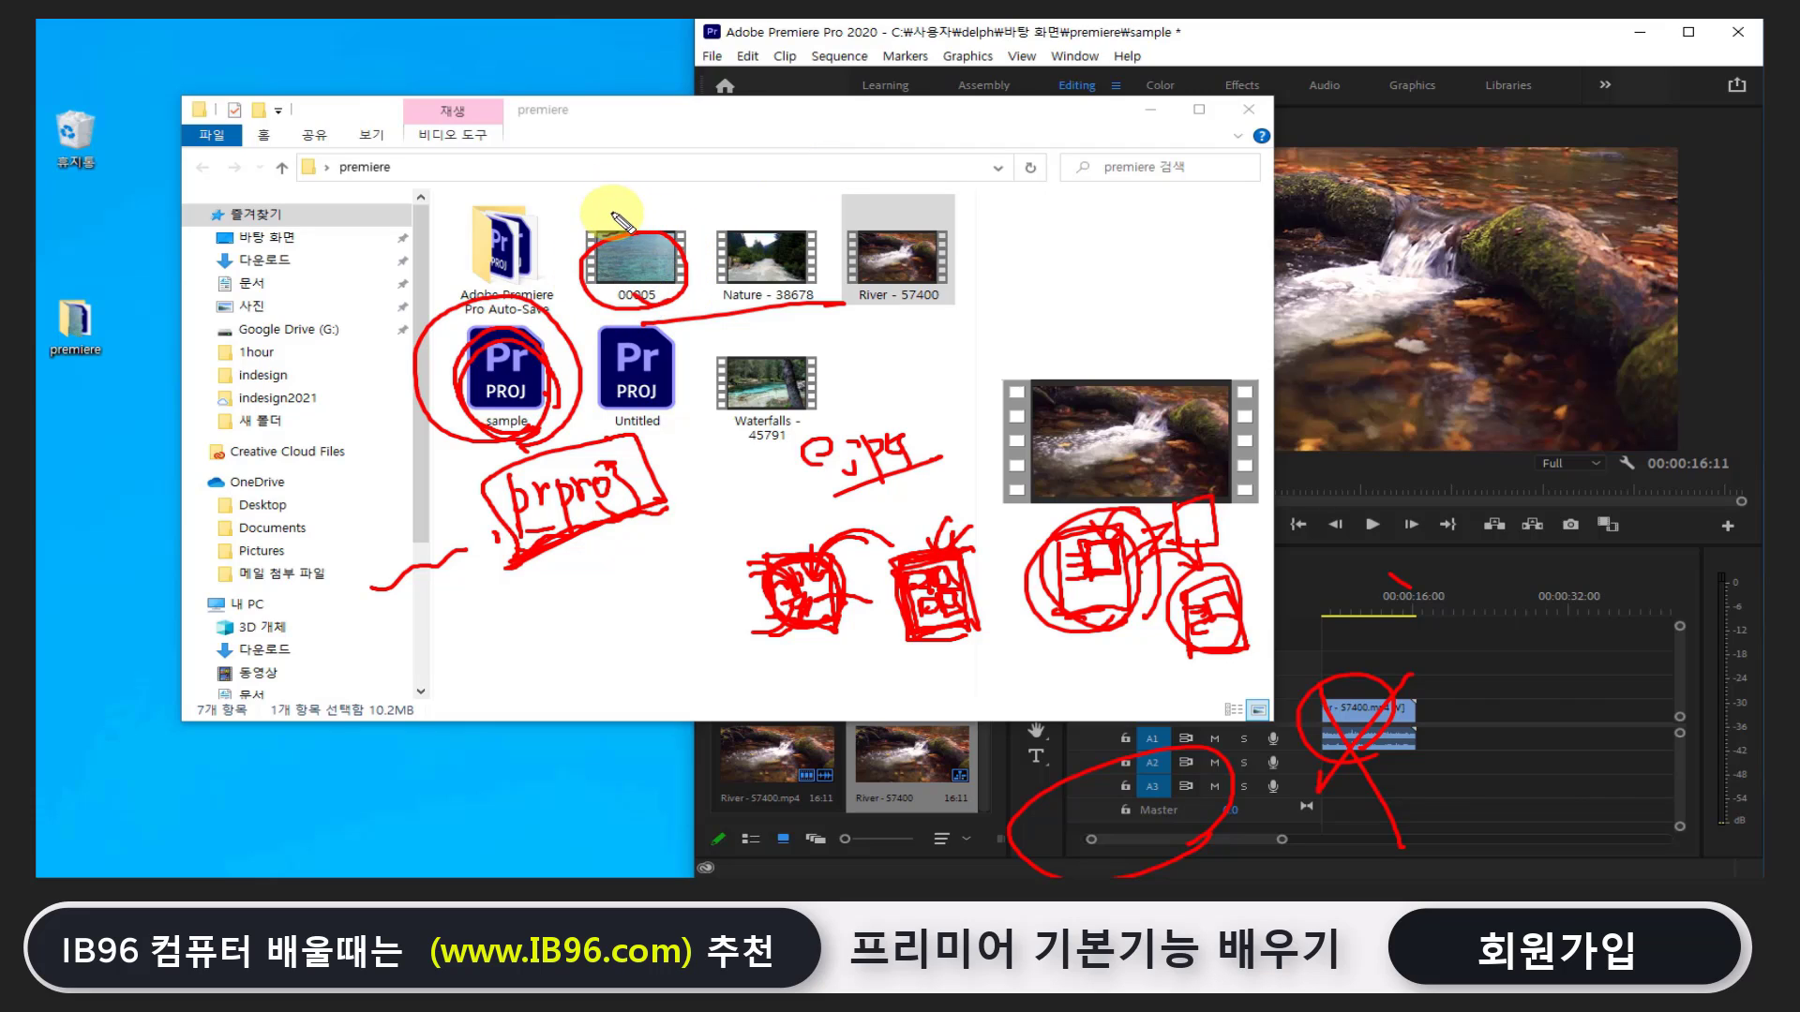
drag(593, 218, 668, 218)
mouse_move(745, 174)
mouse_down()
mouse_move(729, 218)
mouse_move(827, 204)
mouse_move(898, 220)
mouse_move(929, 183)
mouse_up()
mouse_move(961, 180)
mouse_down()
mouse_move(1028, 204)
mouse_move(1015, 295)
mouse_move(1058, 273)
mouse_up()
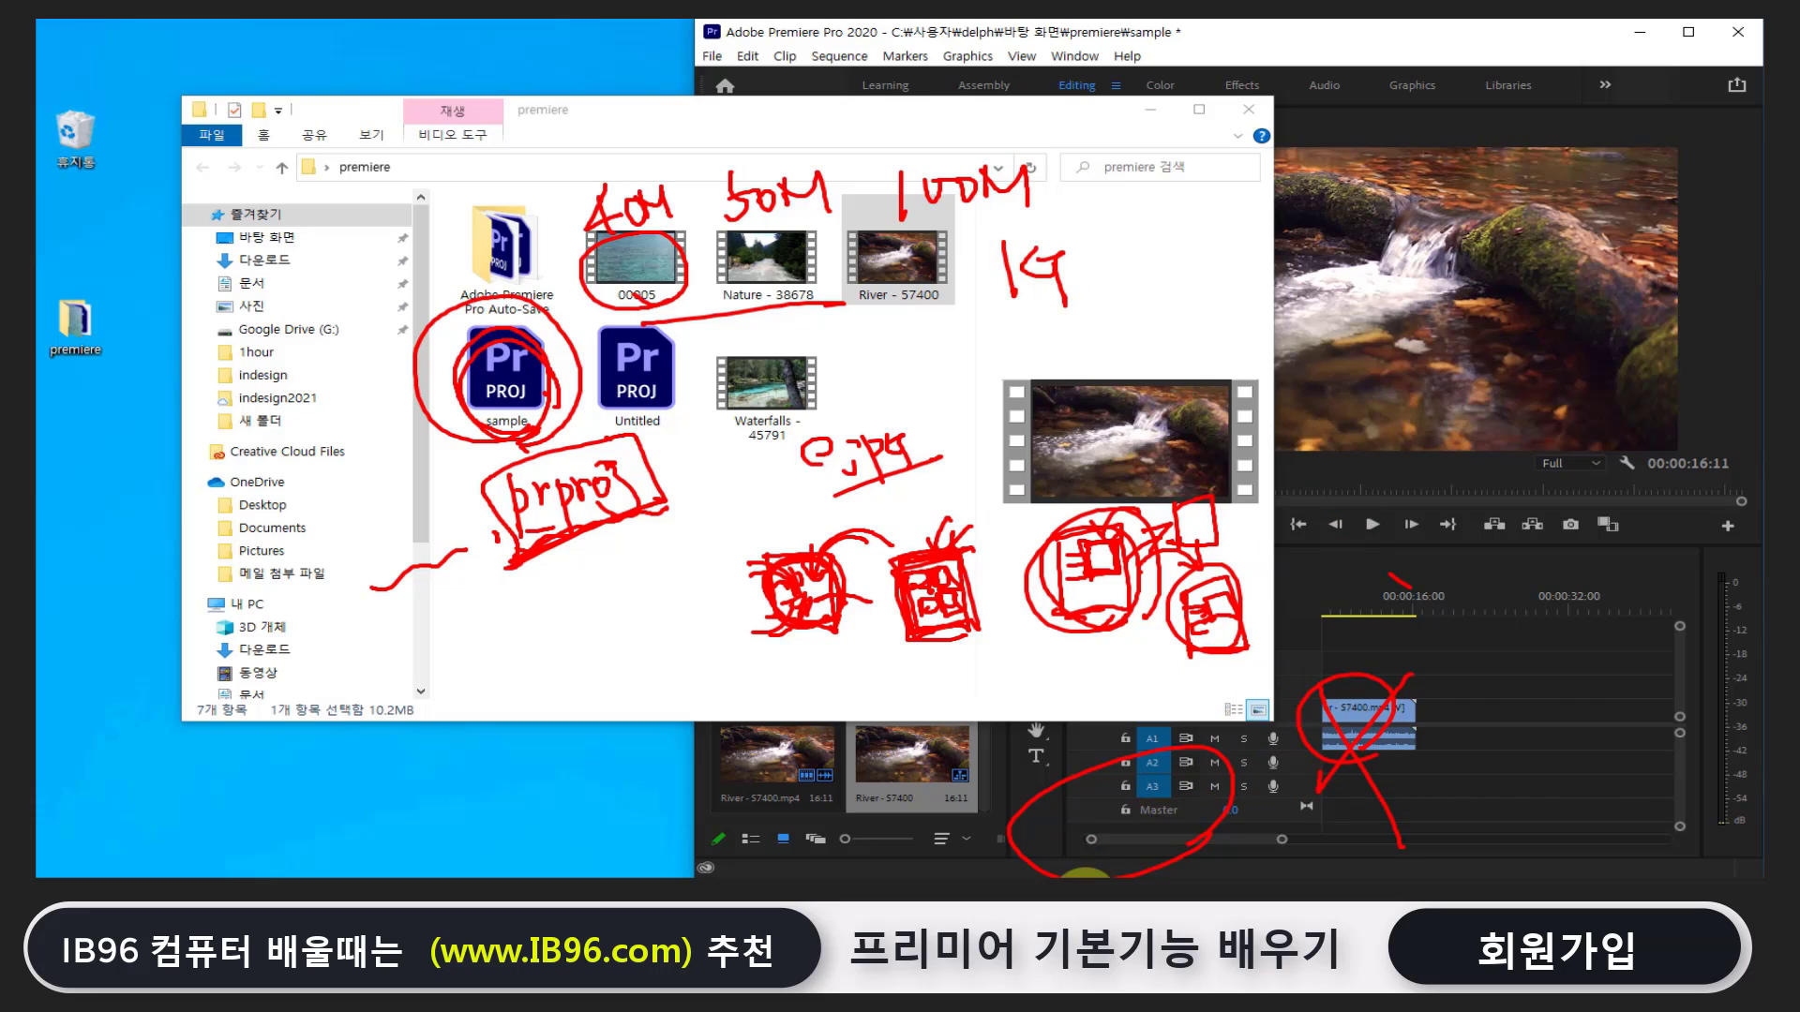
Clear the markup and preview 00005, Nature, River and Waterfalls clips, ending on Waterfalls at 39.8MB
key(Escape)
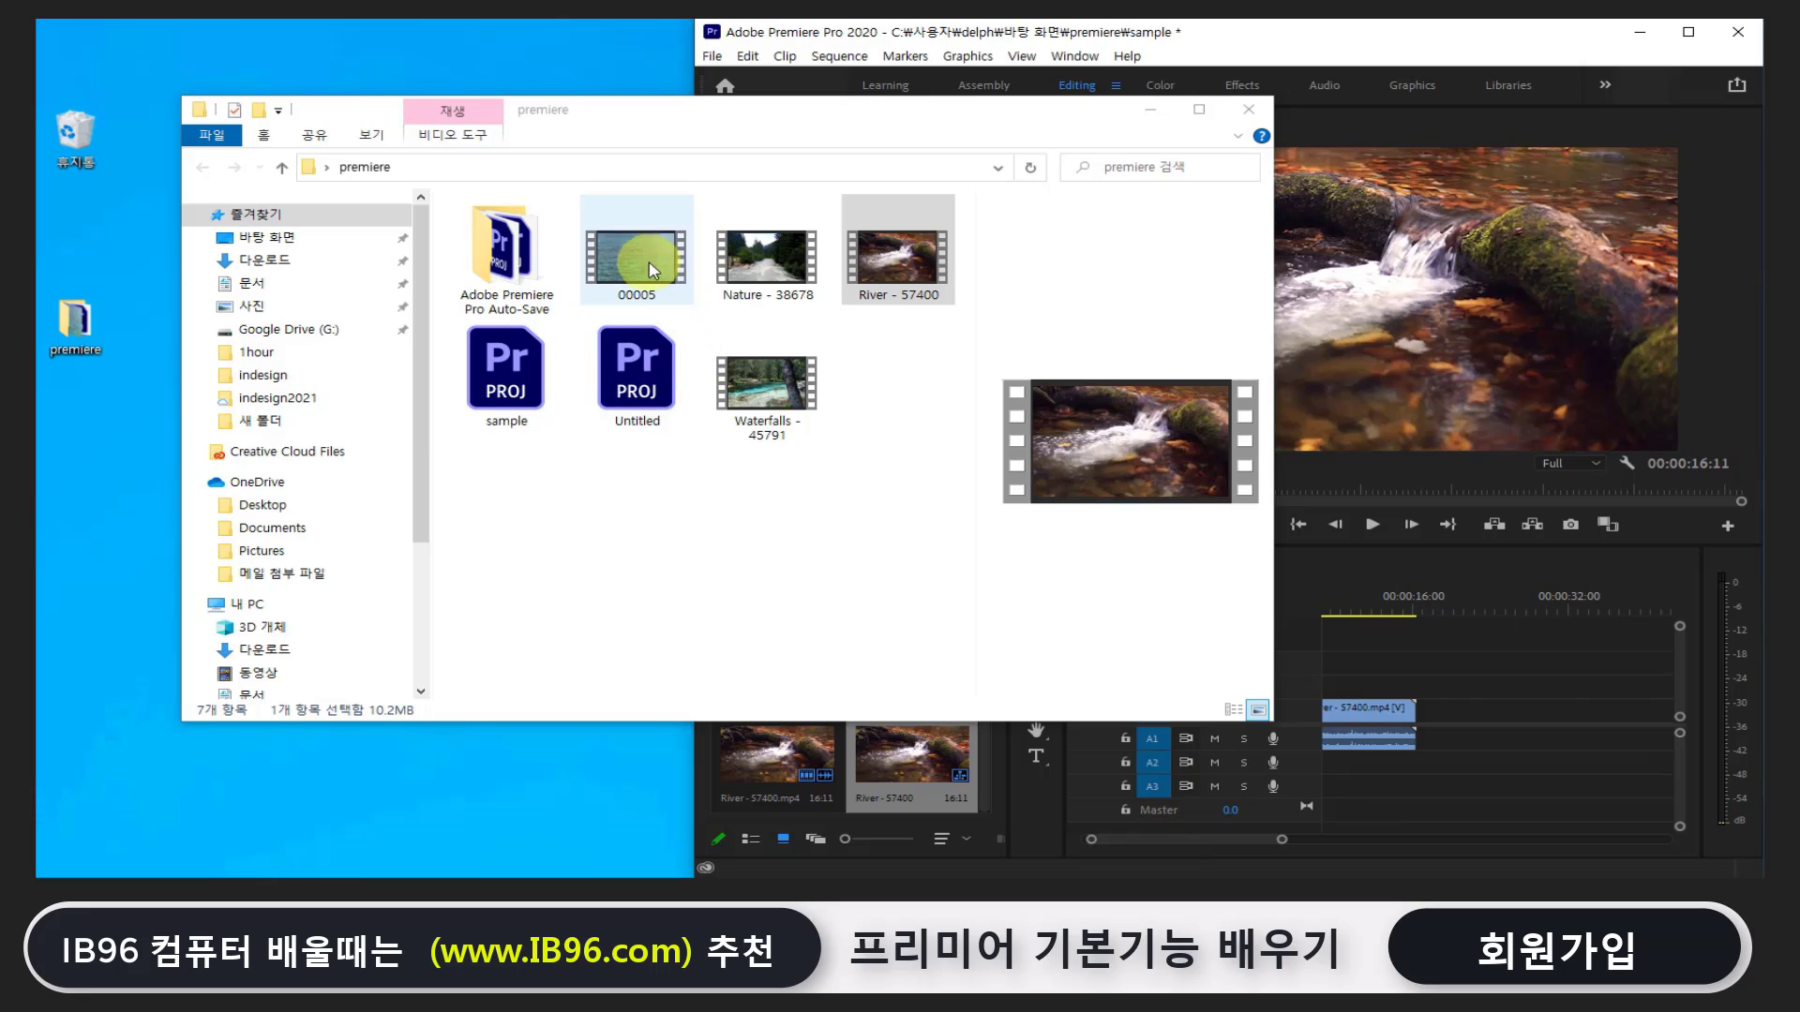
click(652, 265)
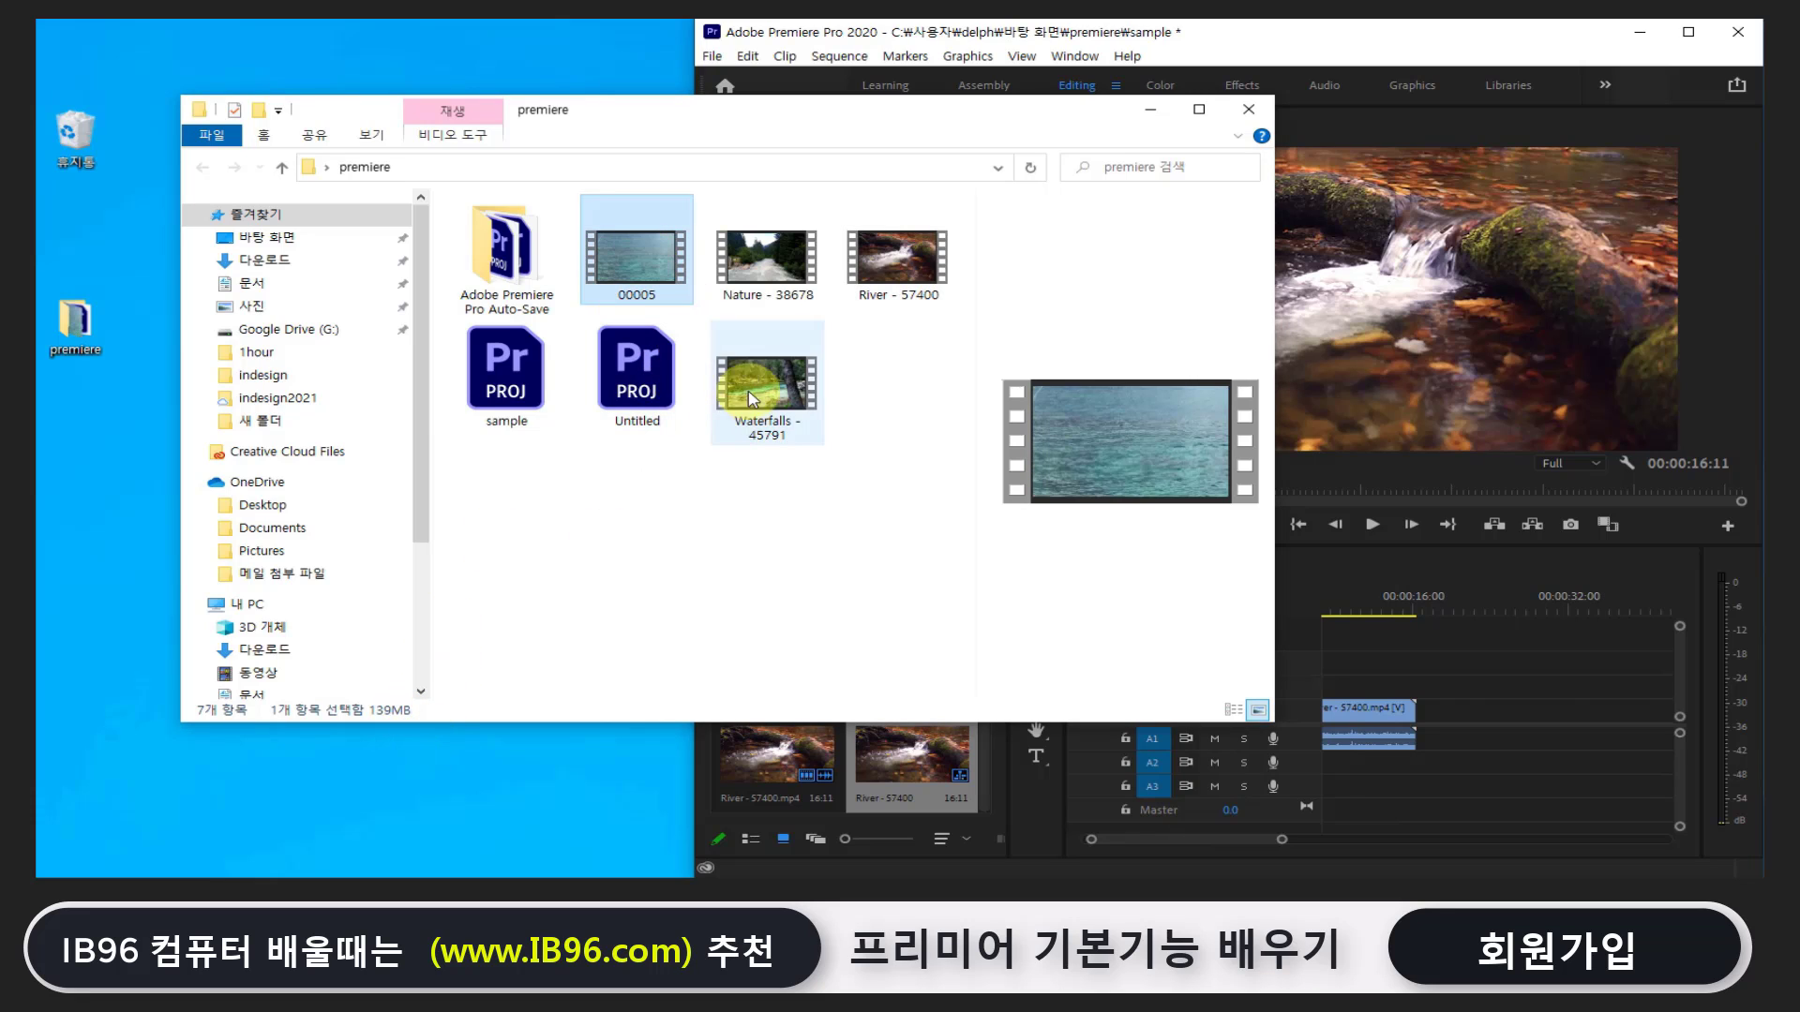
click(786, 278)
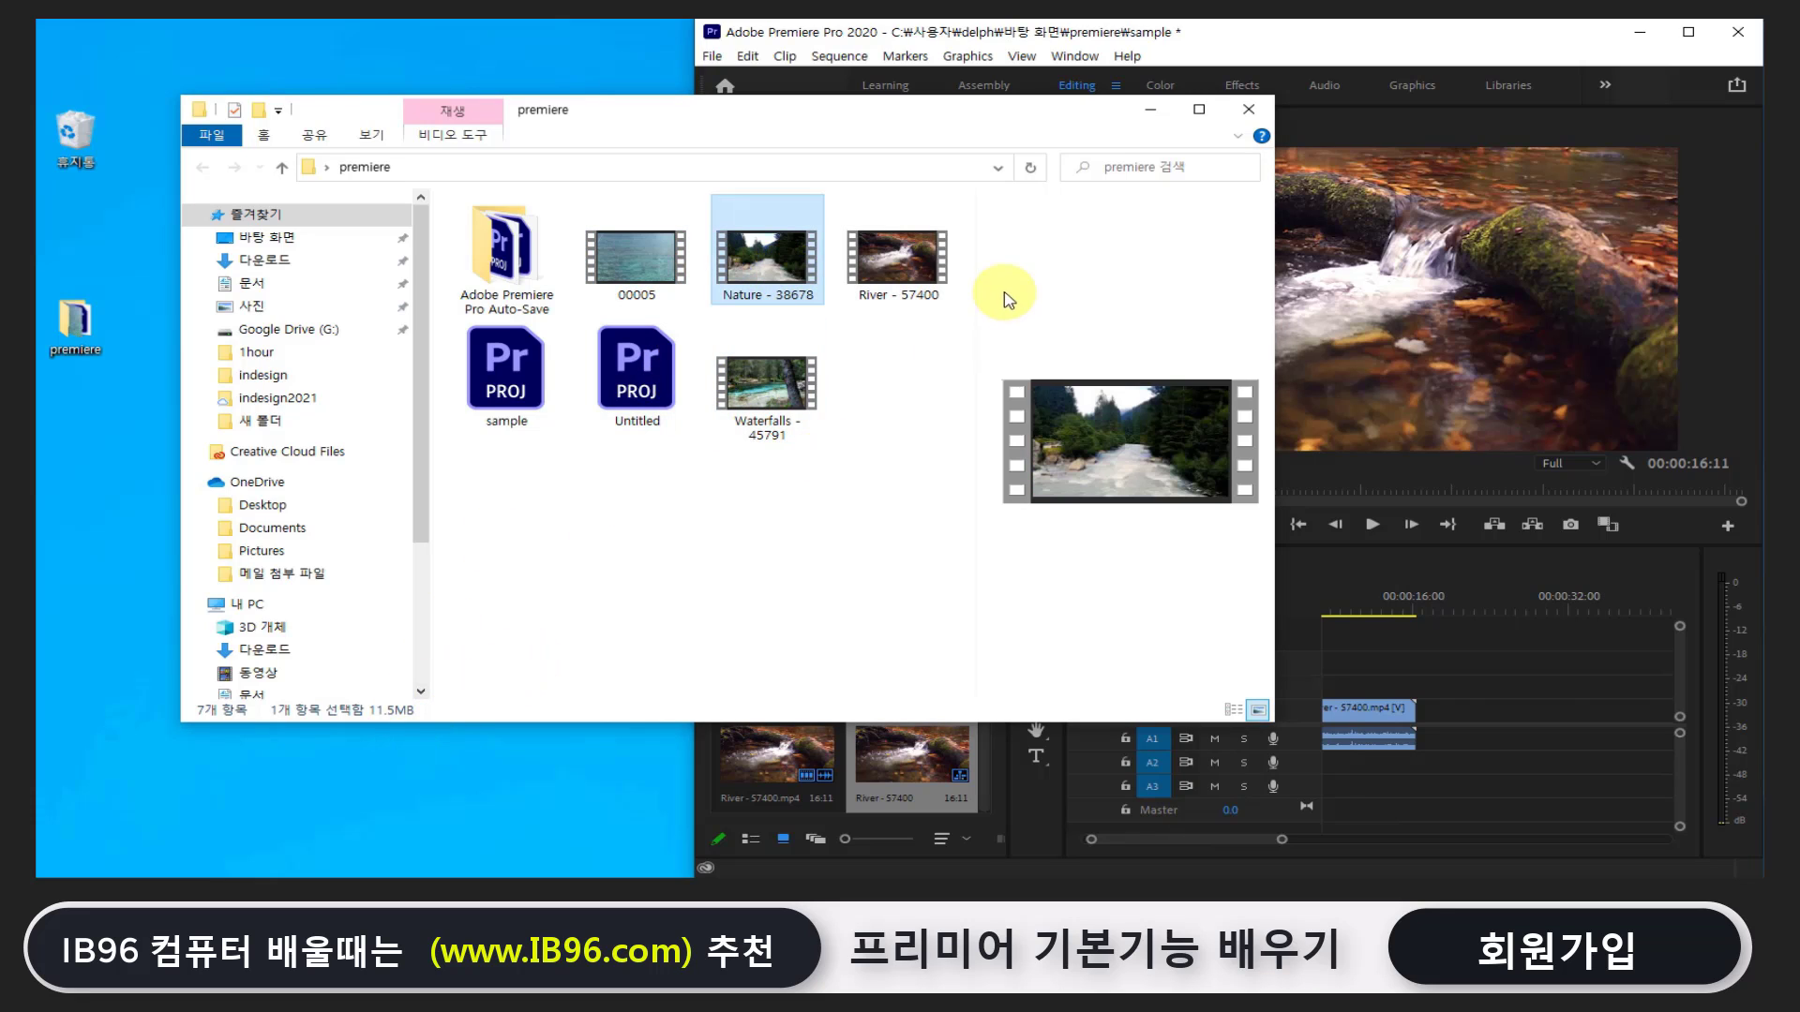
click(913, 277)
click(764, 389)
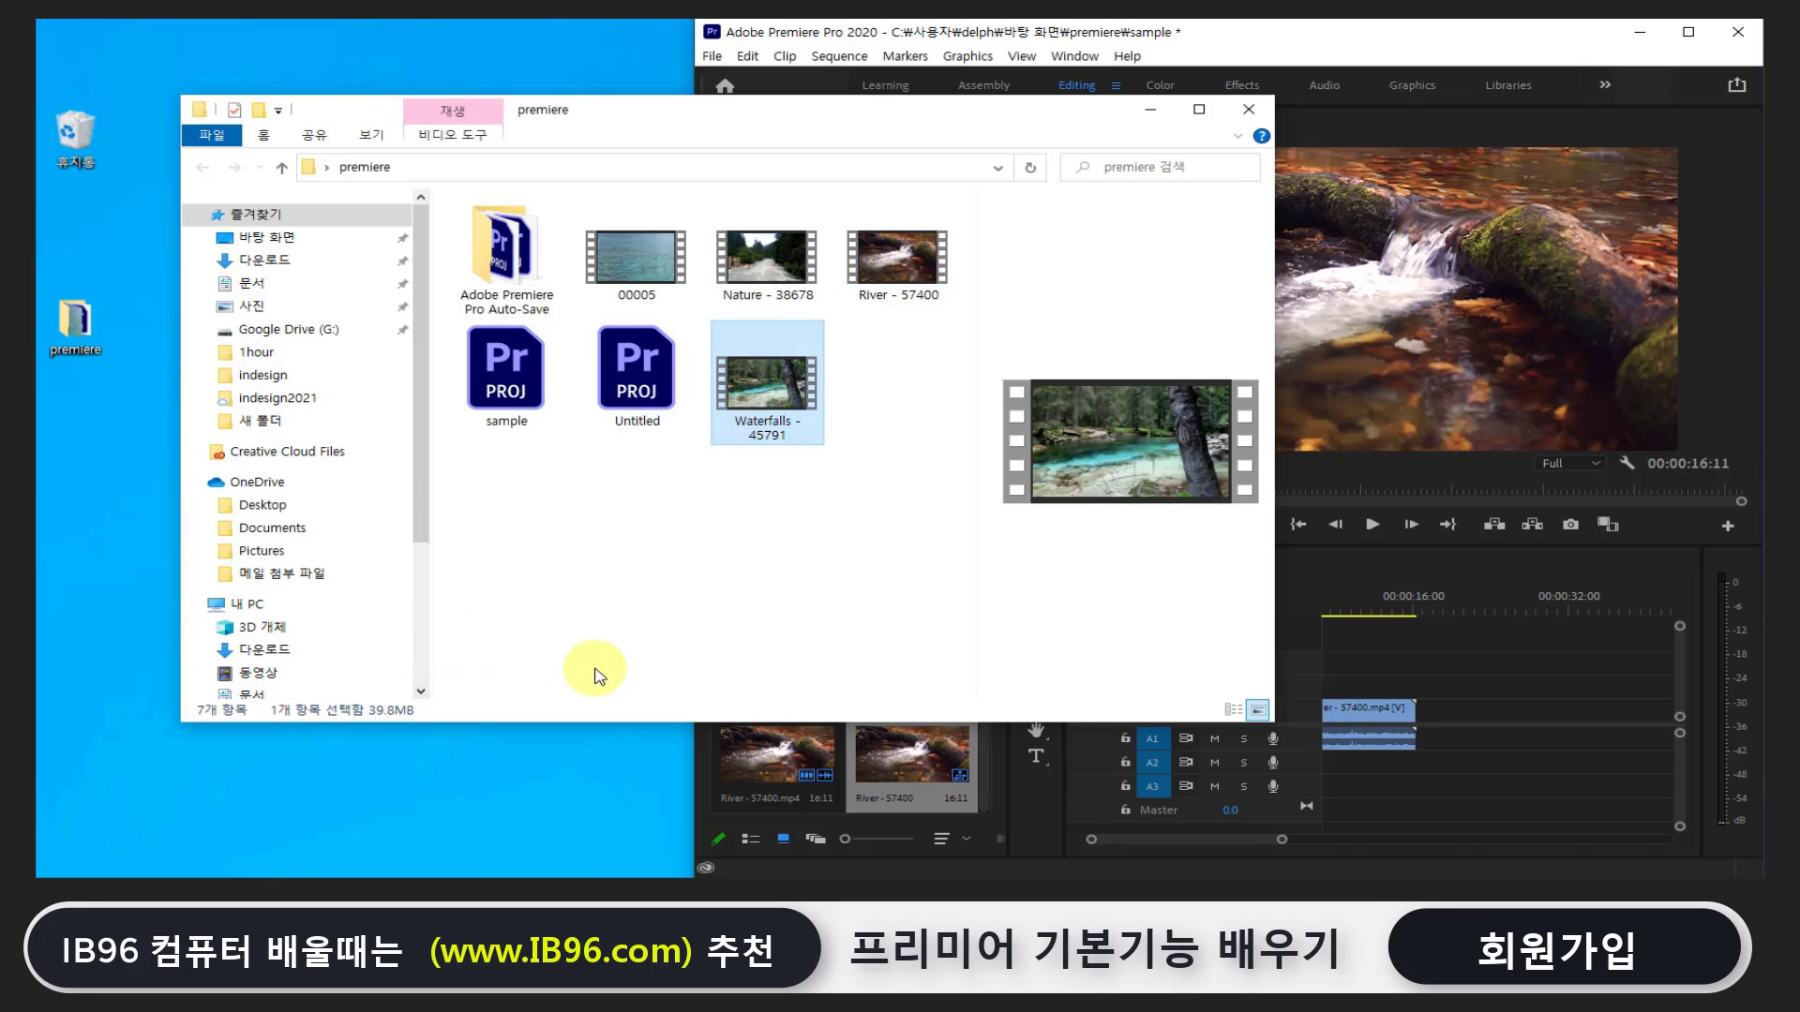
click(655, 276)
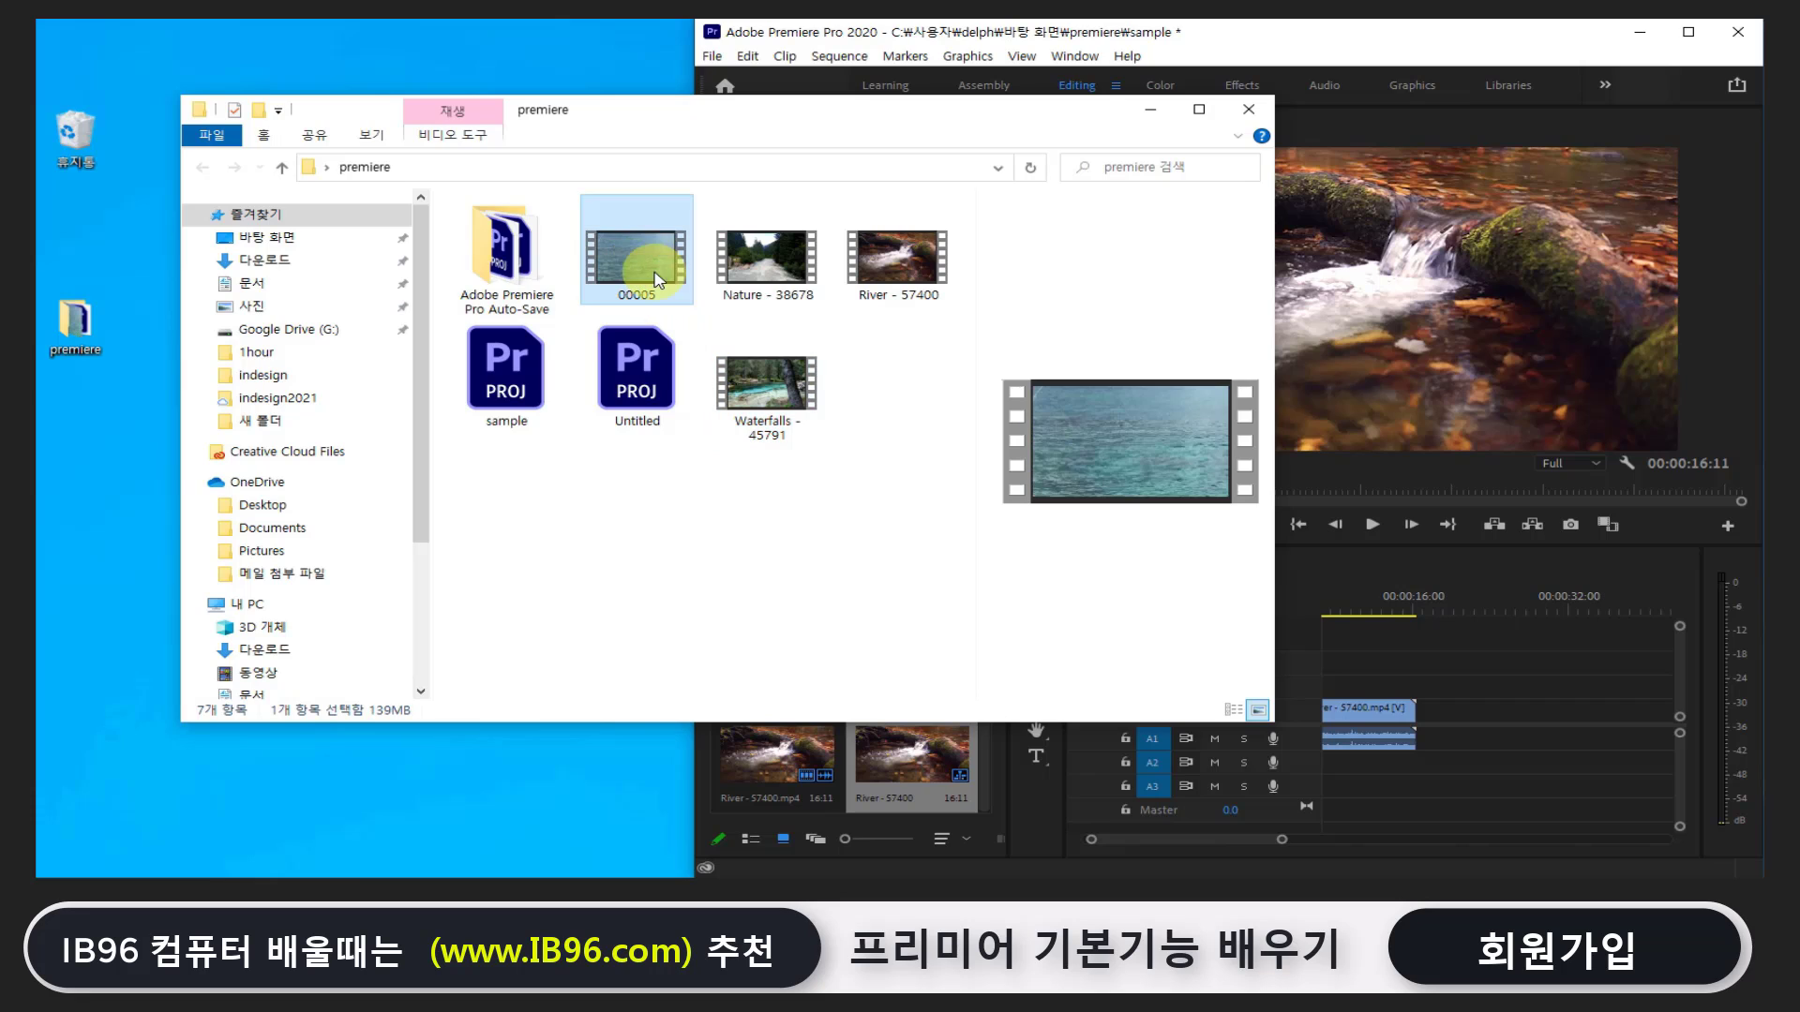
click(773, 274)
click(751, 398)
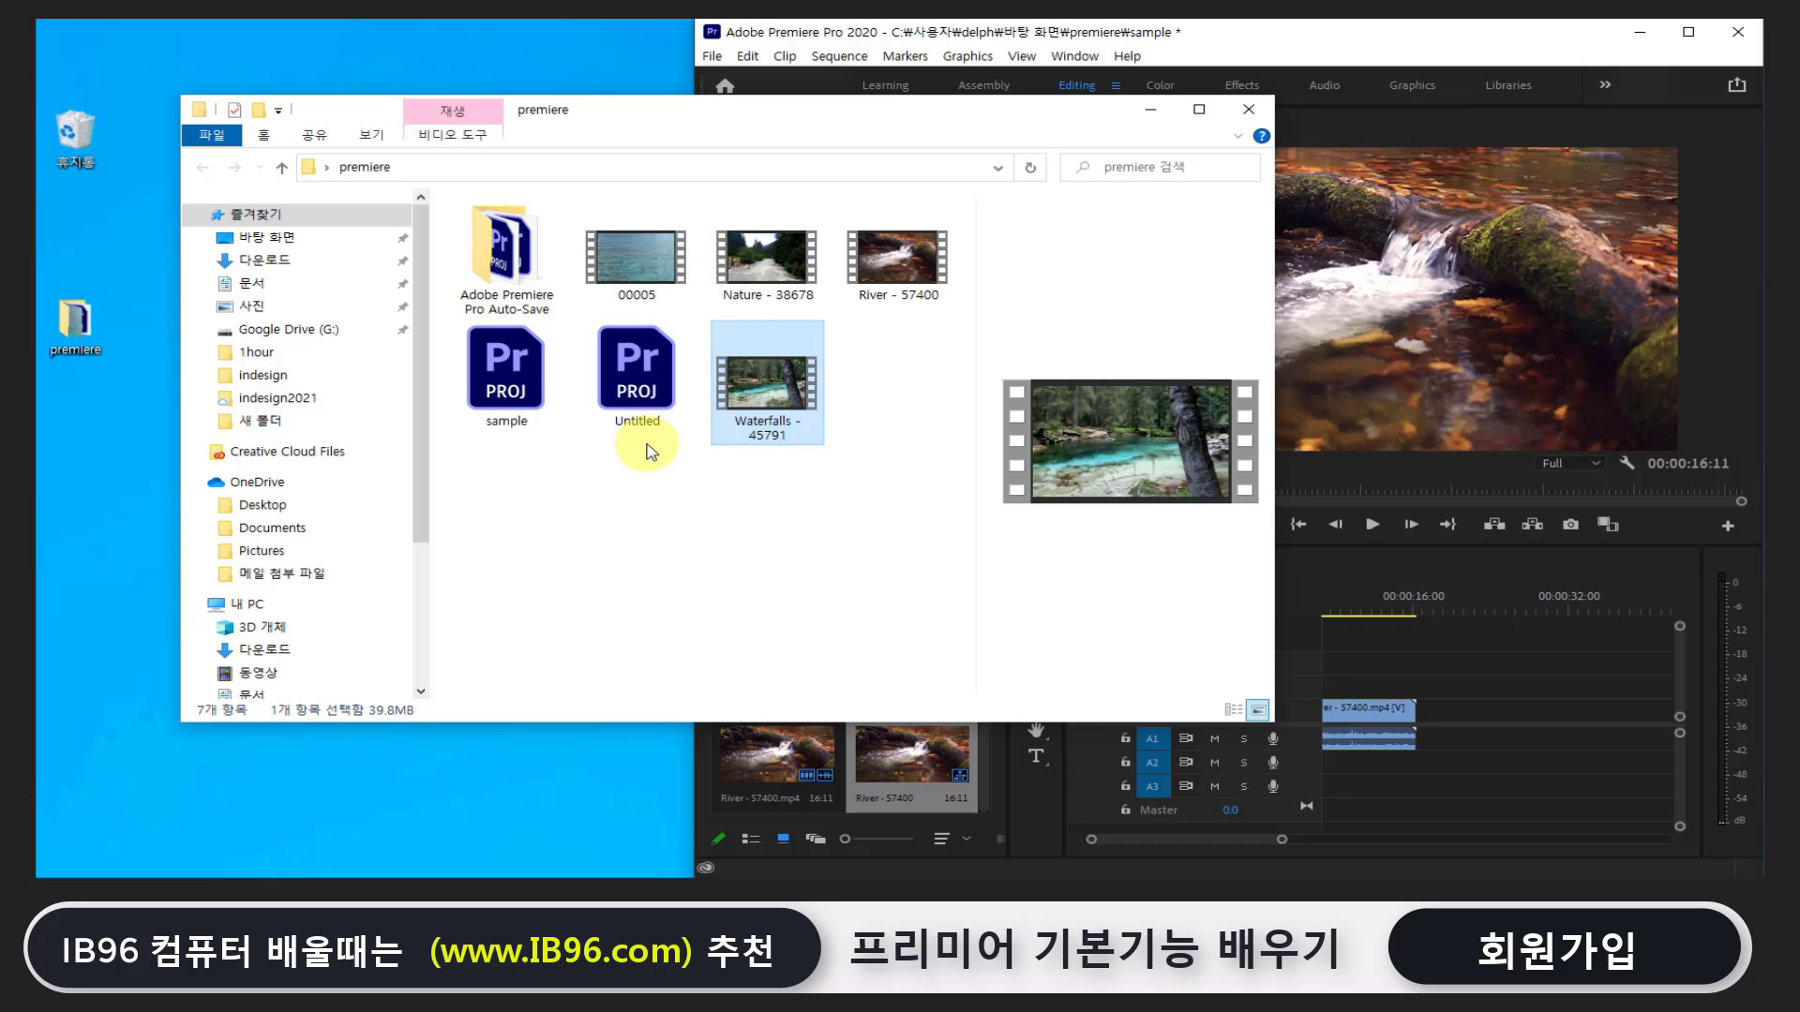
Circle the 00005, Nature and River thumbnails and draw arrows linking them to sample
key(ctrl+2)
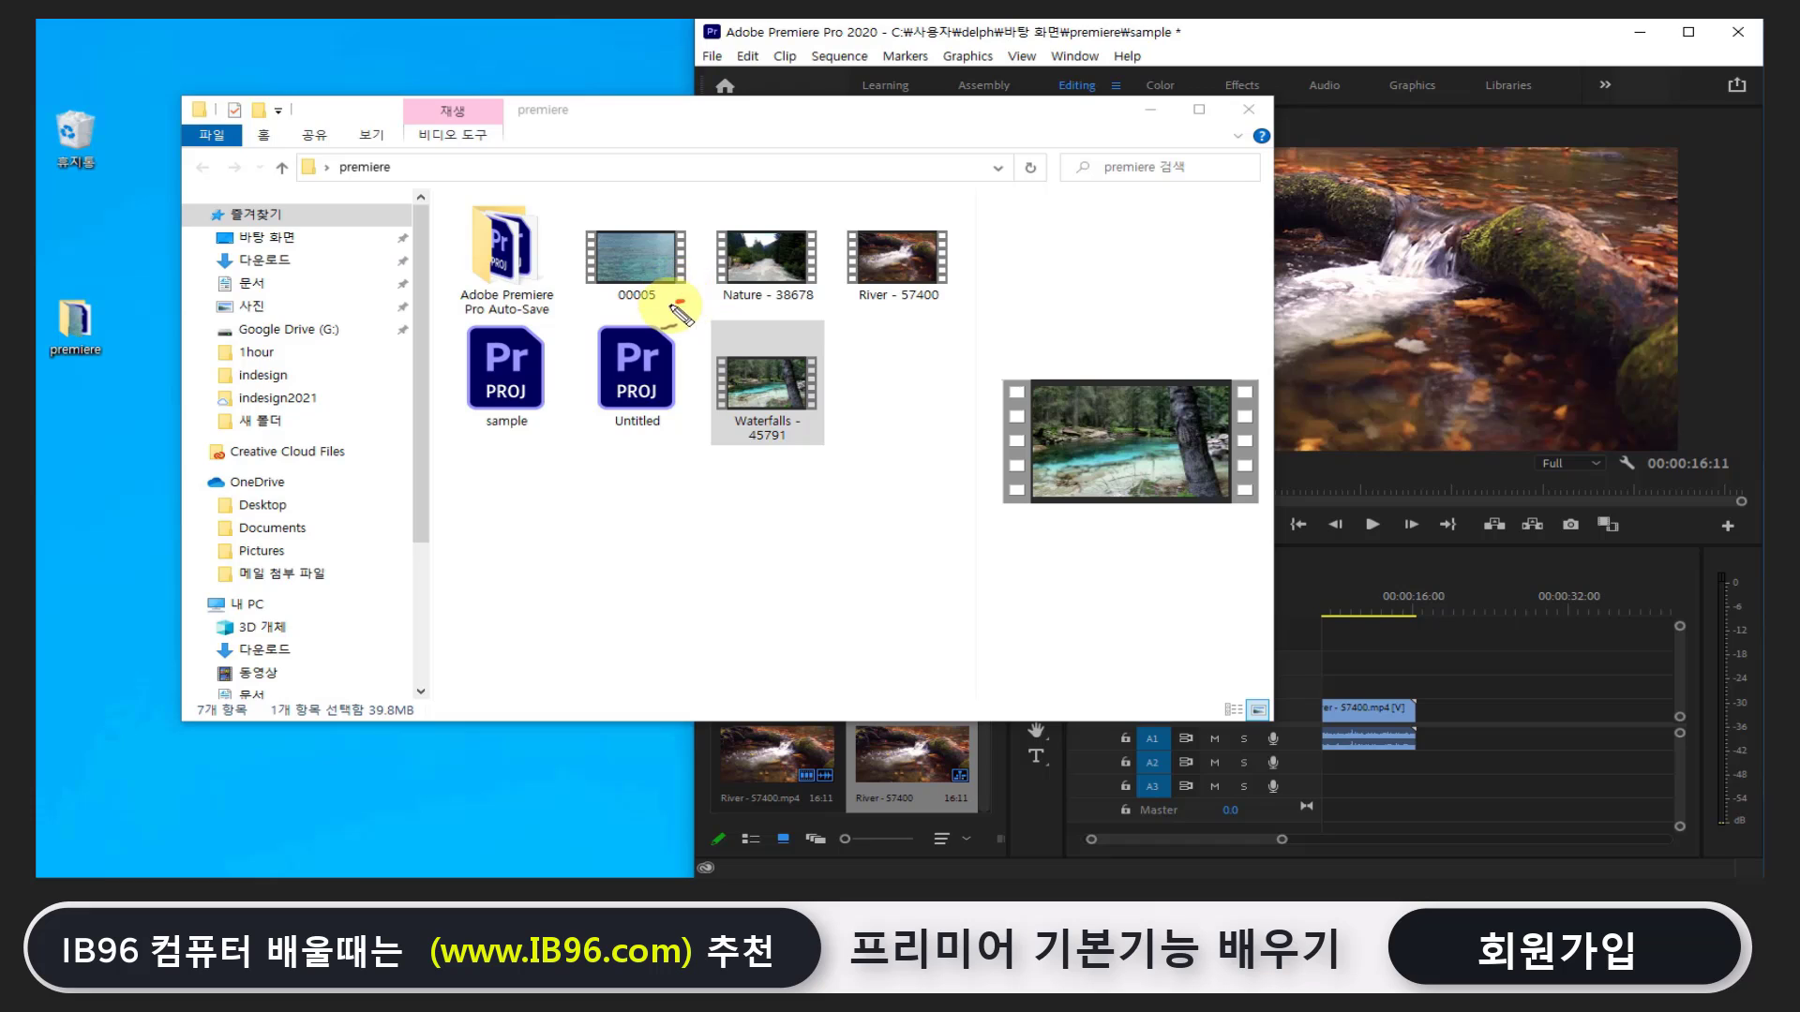
drag(672, 318, 685, 298)
drag(825, 279, 814, 246)
drag(928, 271, 532, 338)
drag(595, 287, 538, 343)
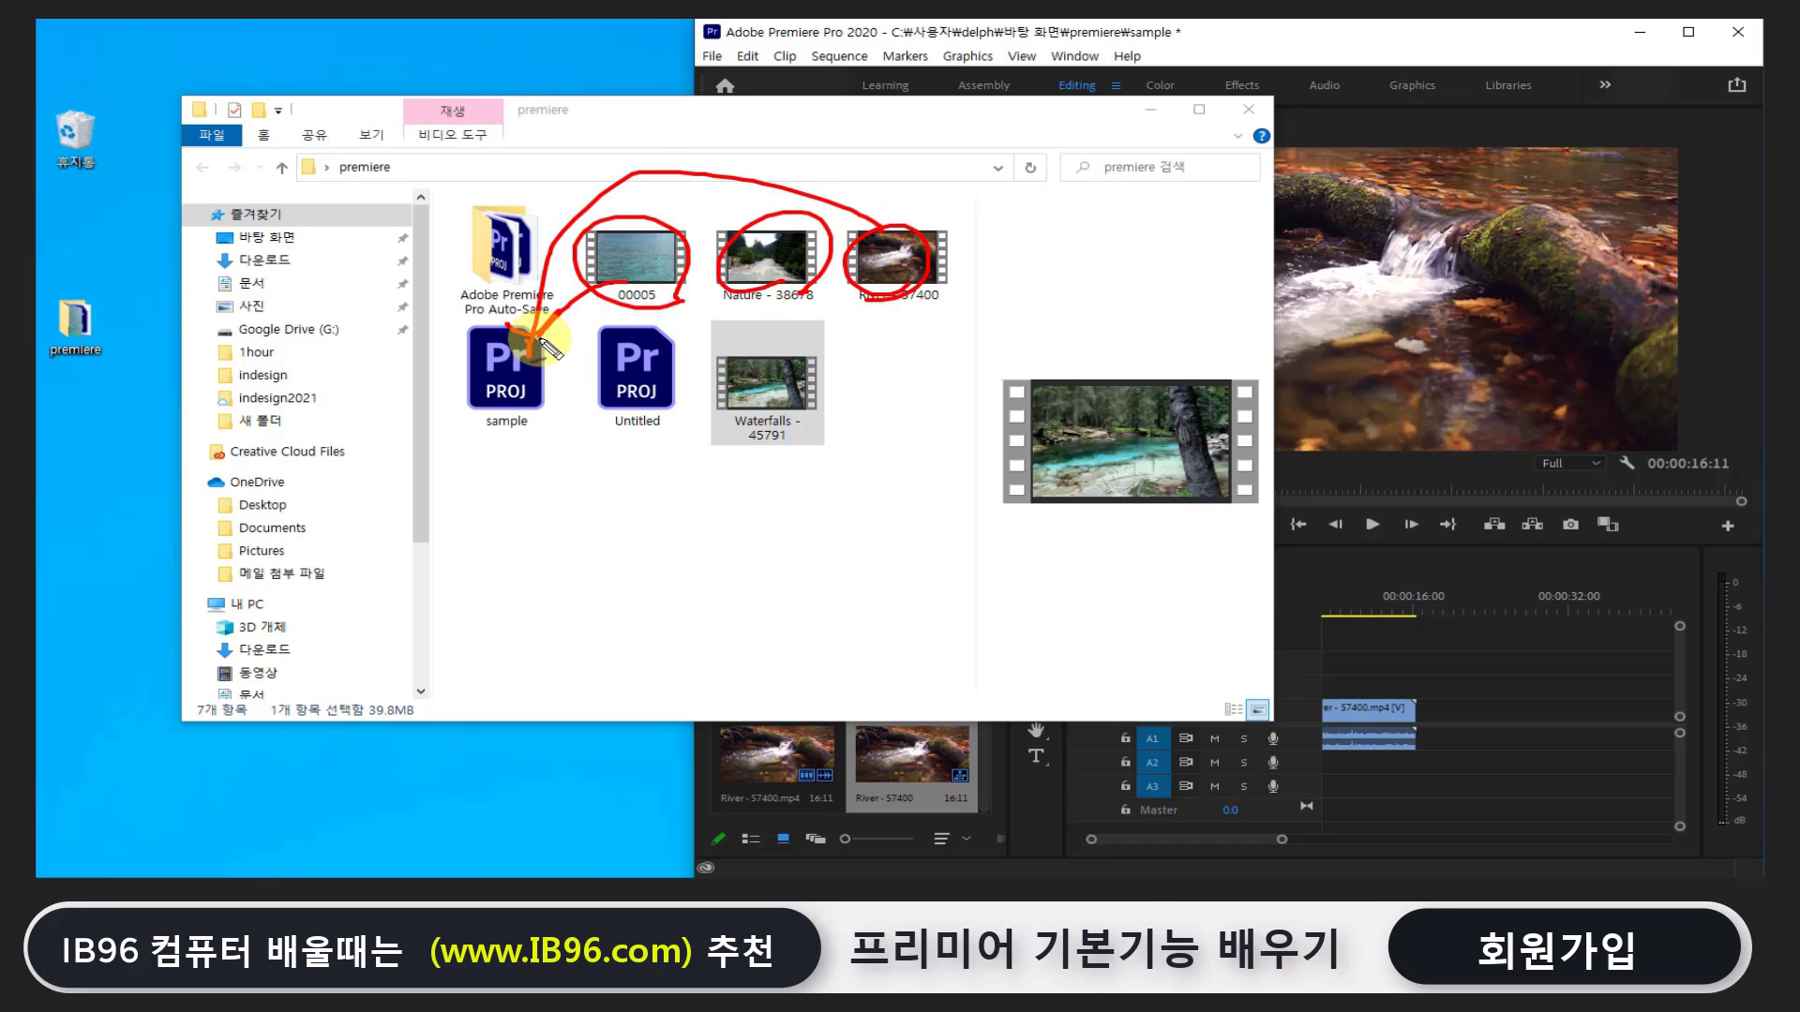
mouse_move(750, 274)
mouse_down()
mouse_move(542, 343)
mouse_move(555, 423)
mouse_move(491, 460)
mouse_move(561, 468)
mouse_move(580, 495)
mouse_up()
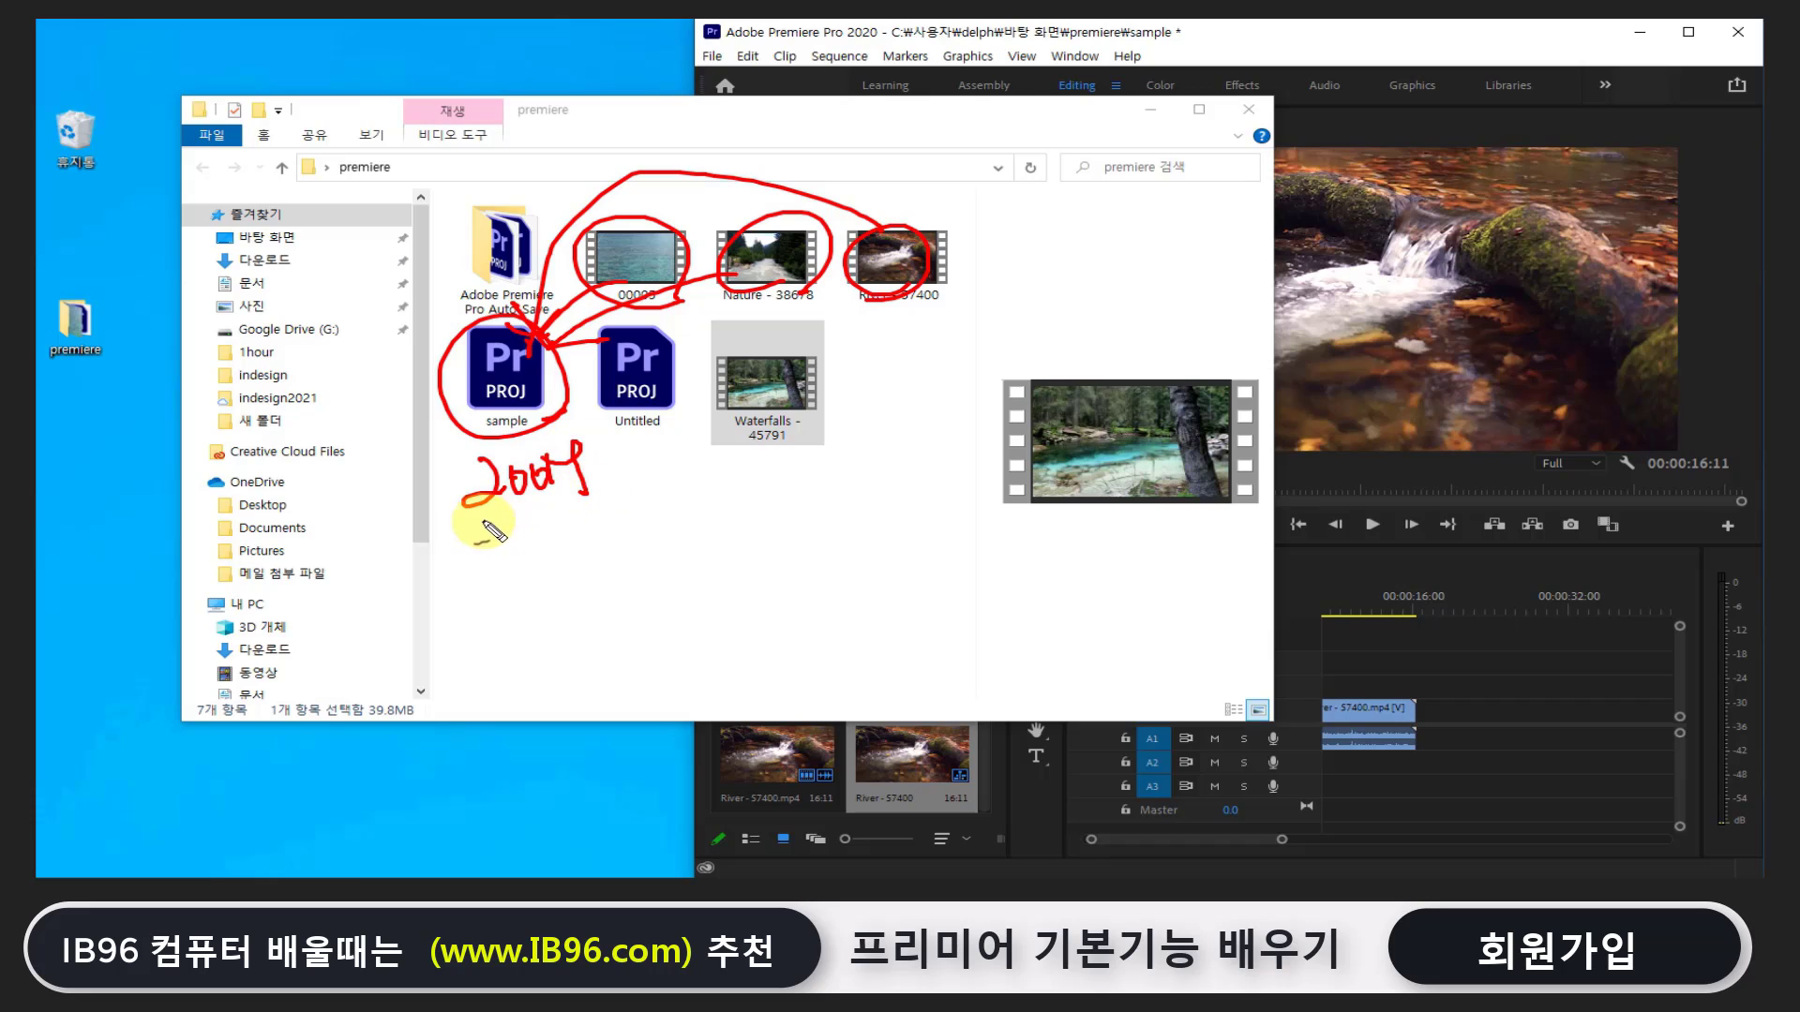
Write notes under the sample project, underline the 2~3 note, and circle sample again
drag(476, 518, 612, 489)
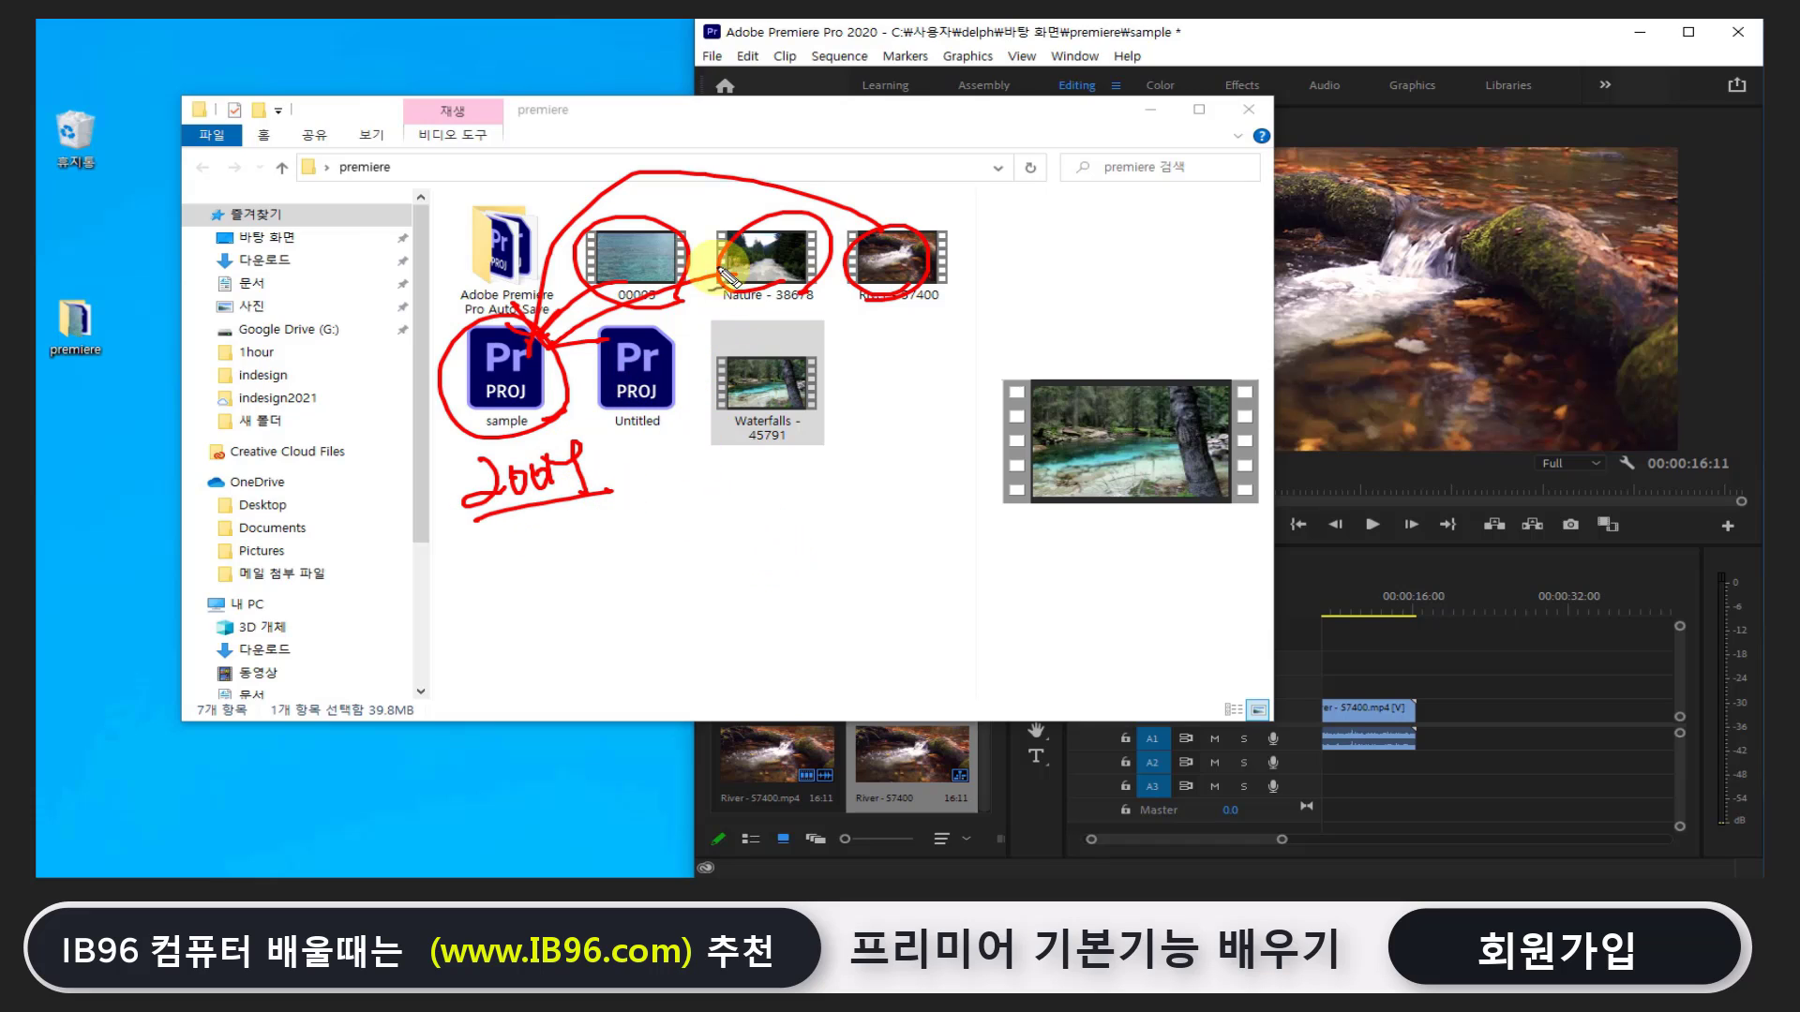
drag(862, 270, 851, 251)
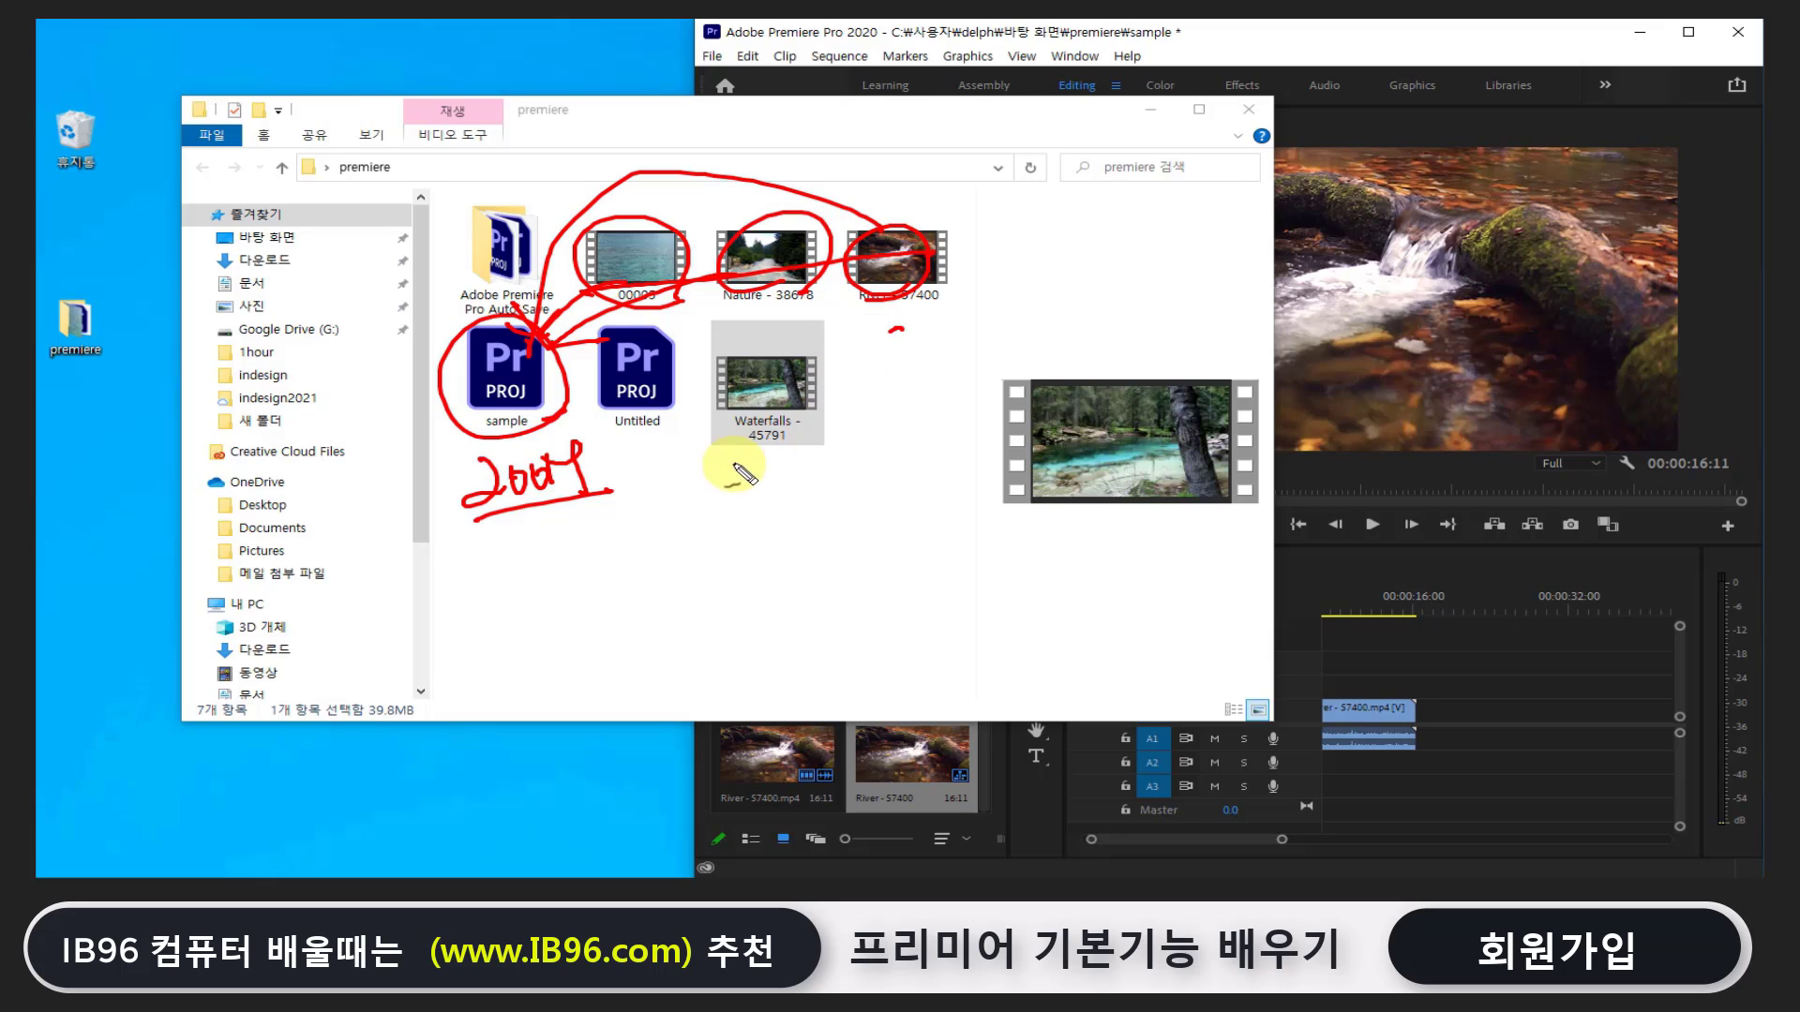
mouse_move(646, 465)
mouse_down()
mouse_move(718, 533)
mouse_move(829, 469)
mouse_move(849, 480)
mouse_up()
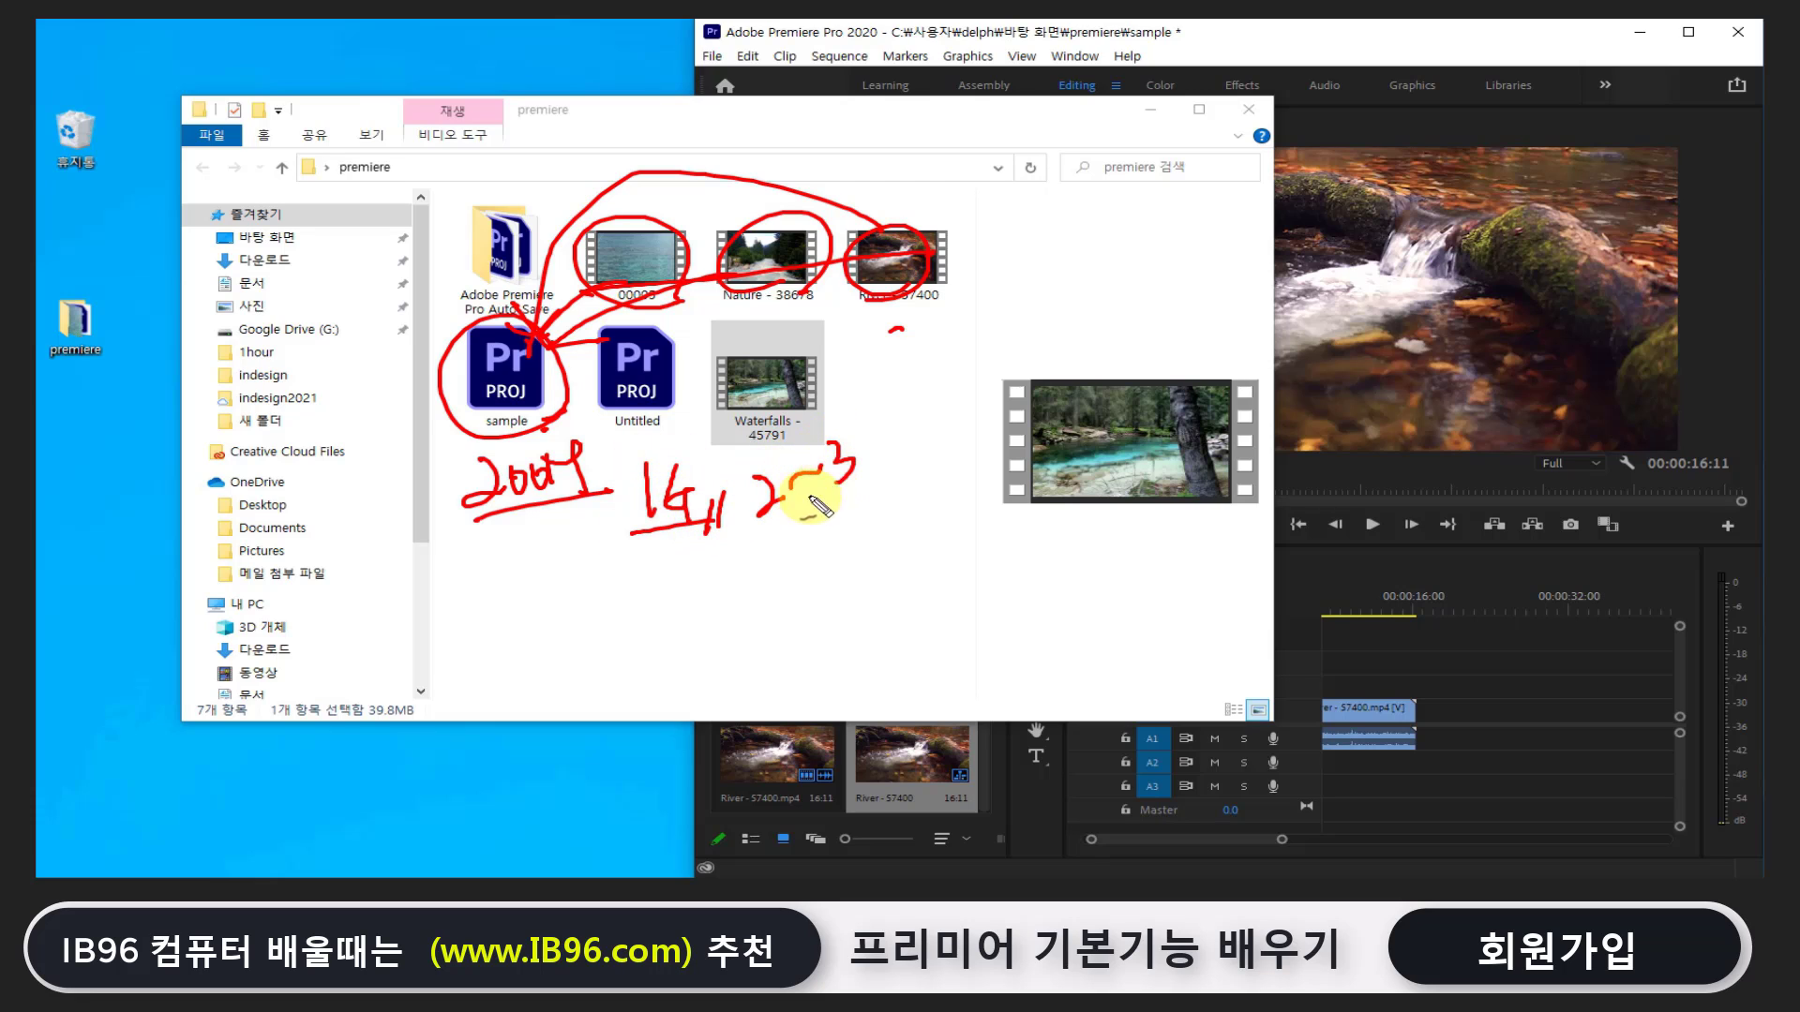
drag(769, 531, 879, 506)
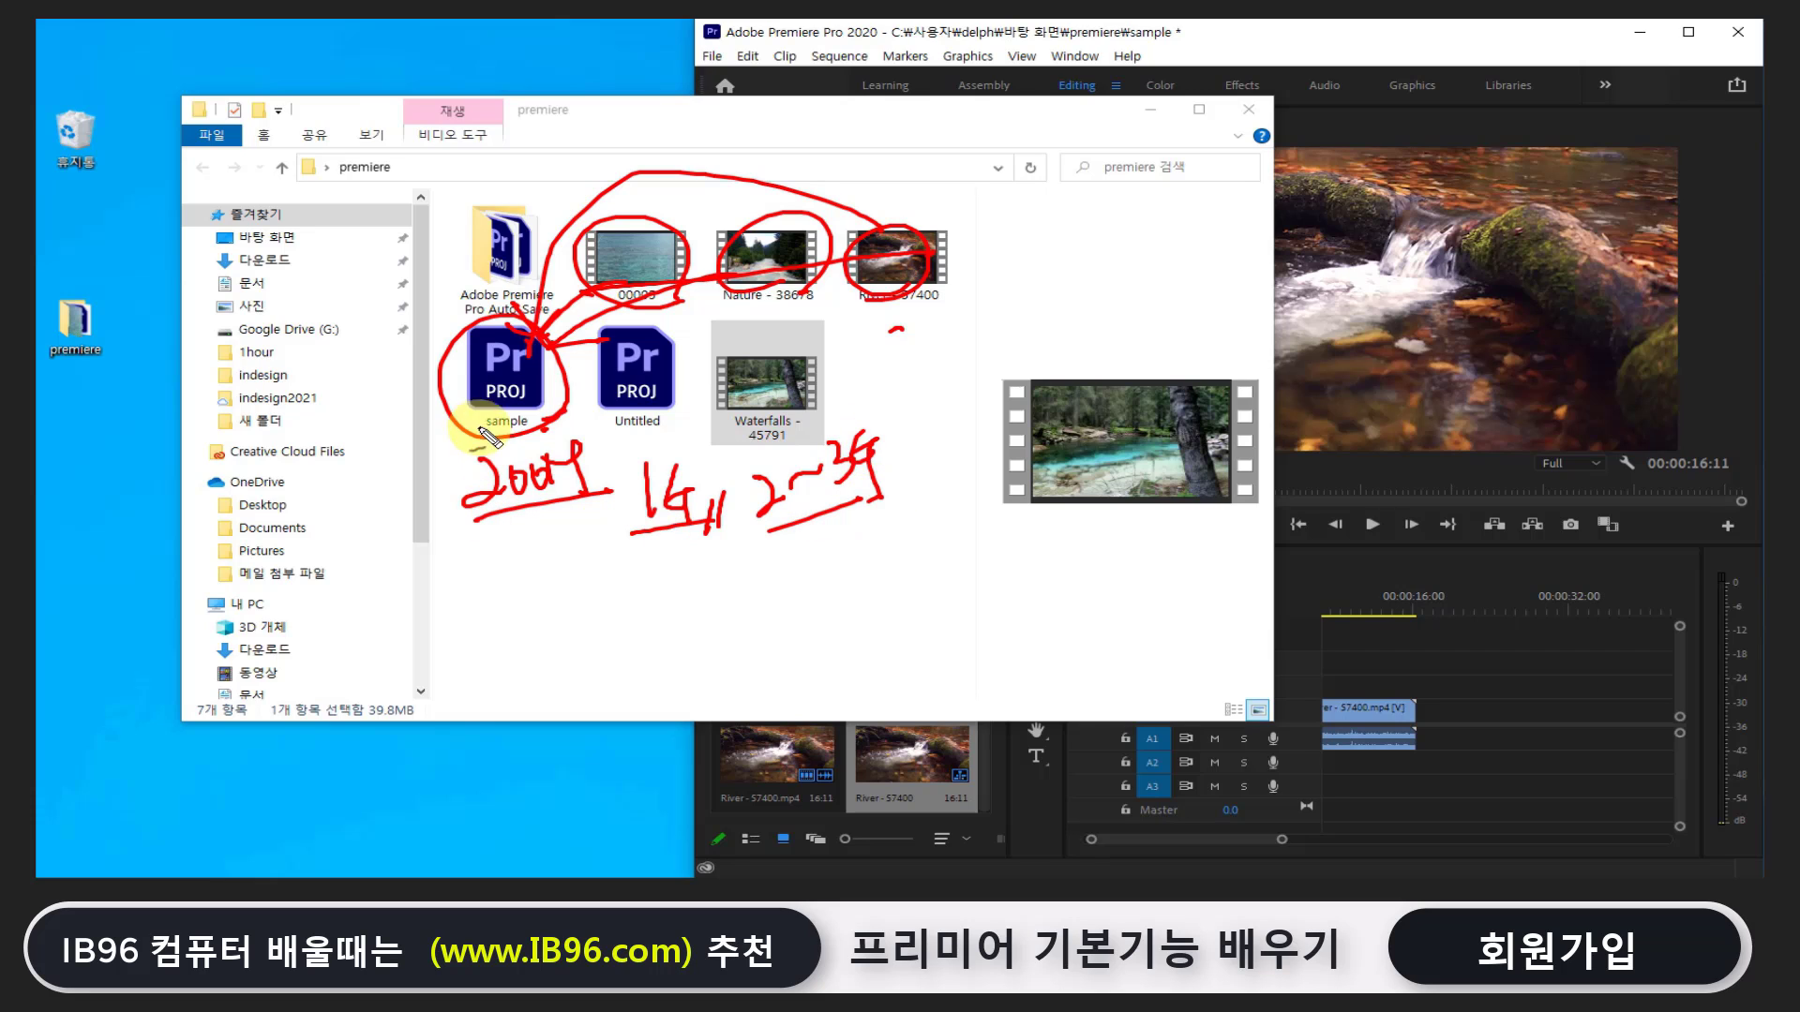
drag(513, 433, 543, 415)
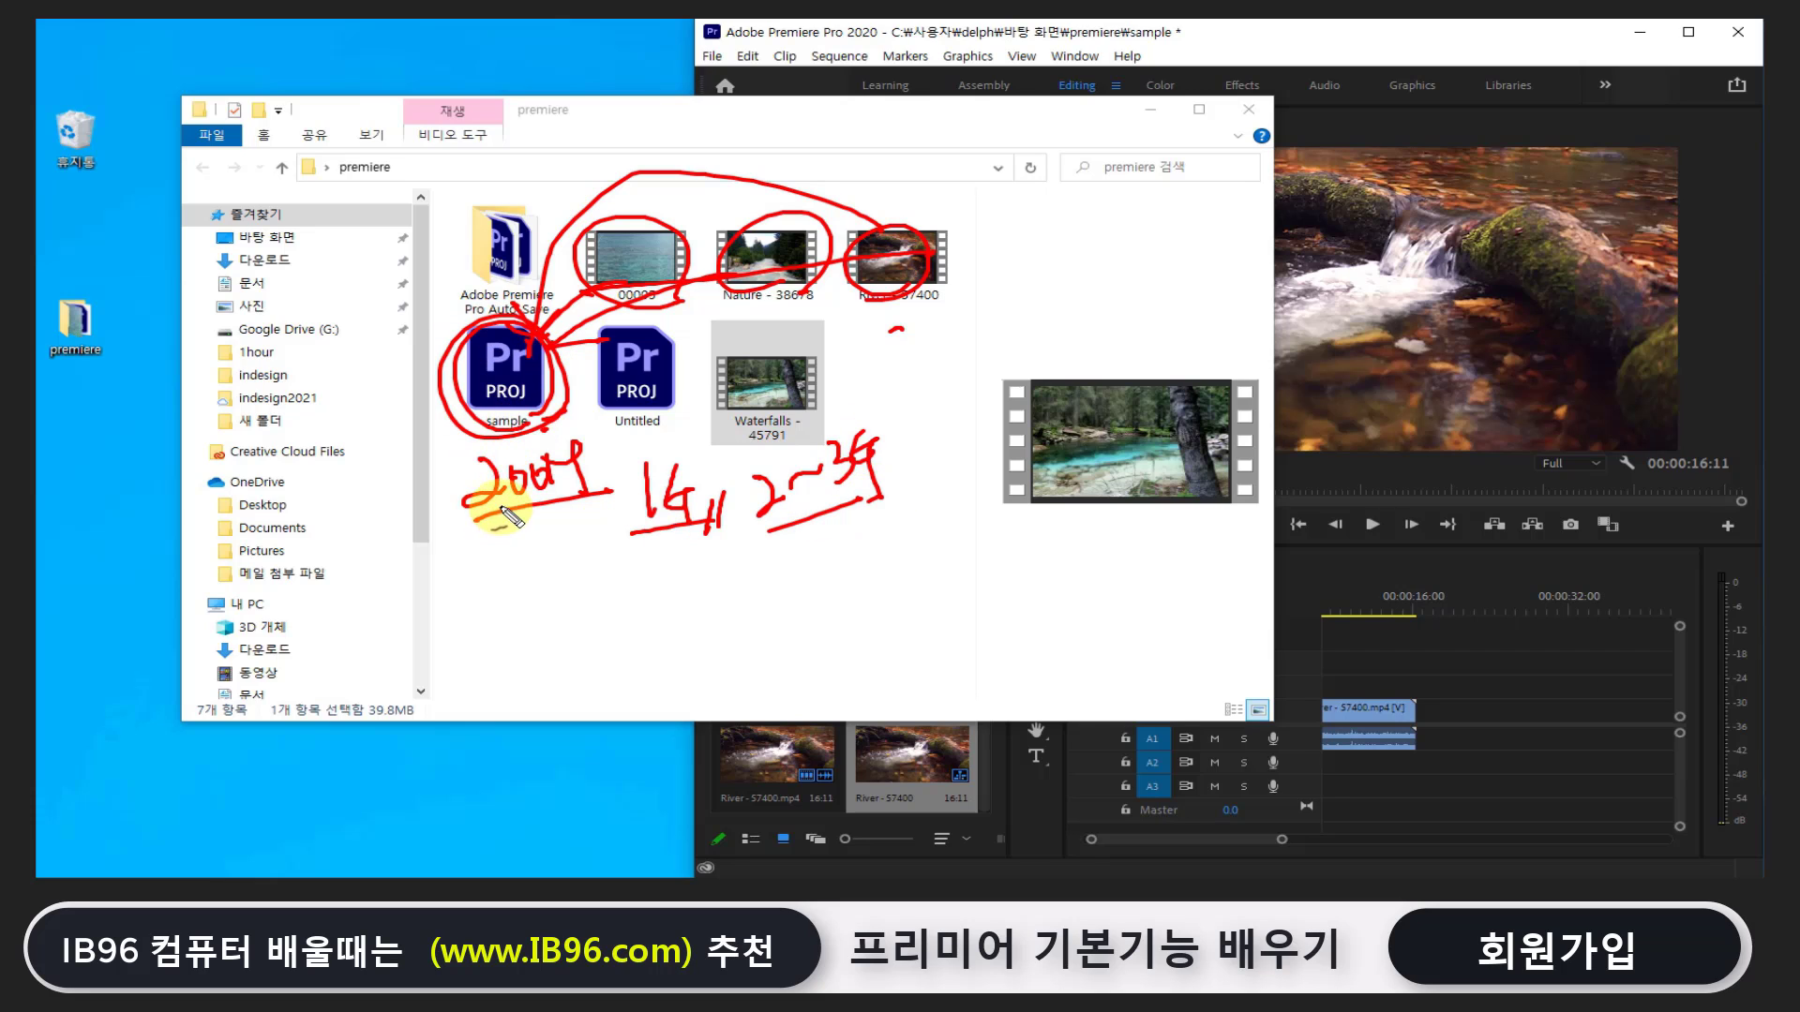
mouse_move(495, 525)
mouse_down()
mouse_move(501, 574)
mouse_move(548, 563)
mouse_up()
mouse_move(555, 520)
mouse_down()
mouse_move(562, 572)
mouse_move(525, 516)
mouse_up()
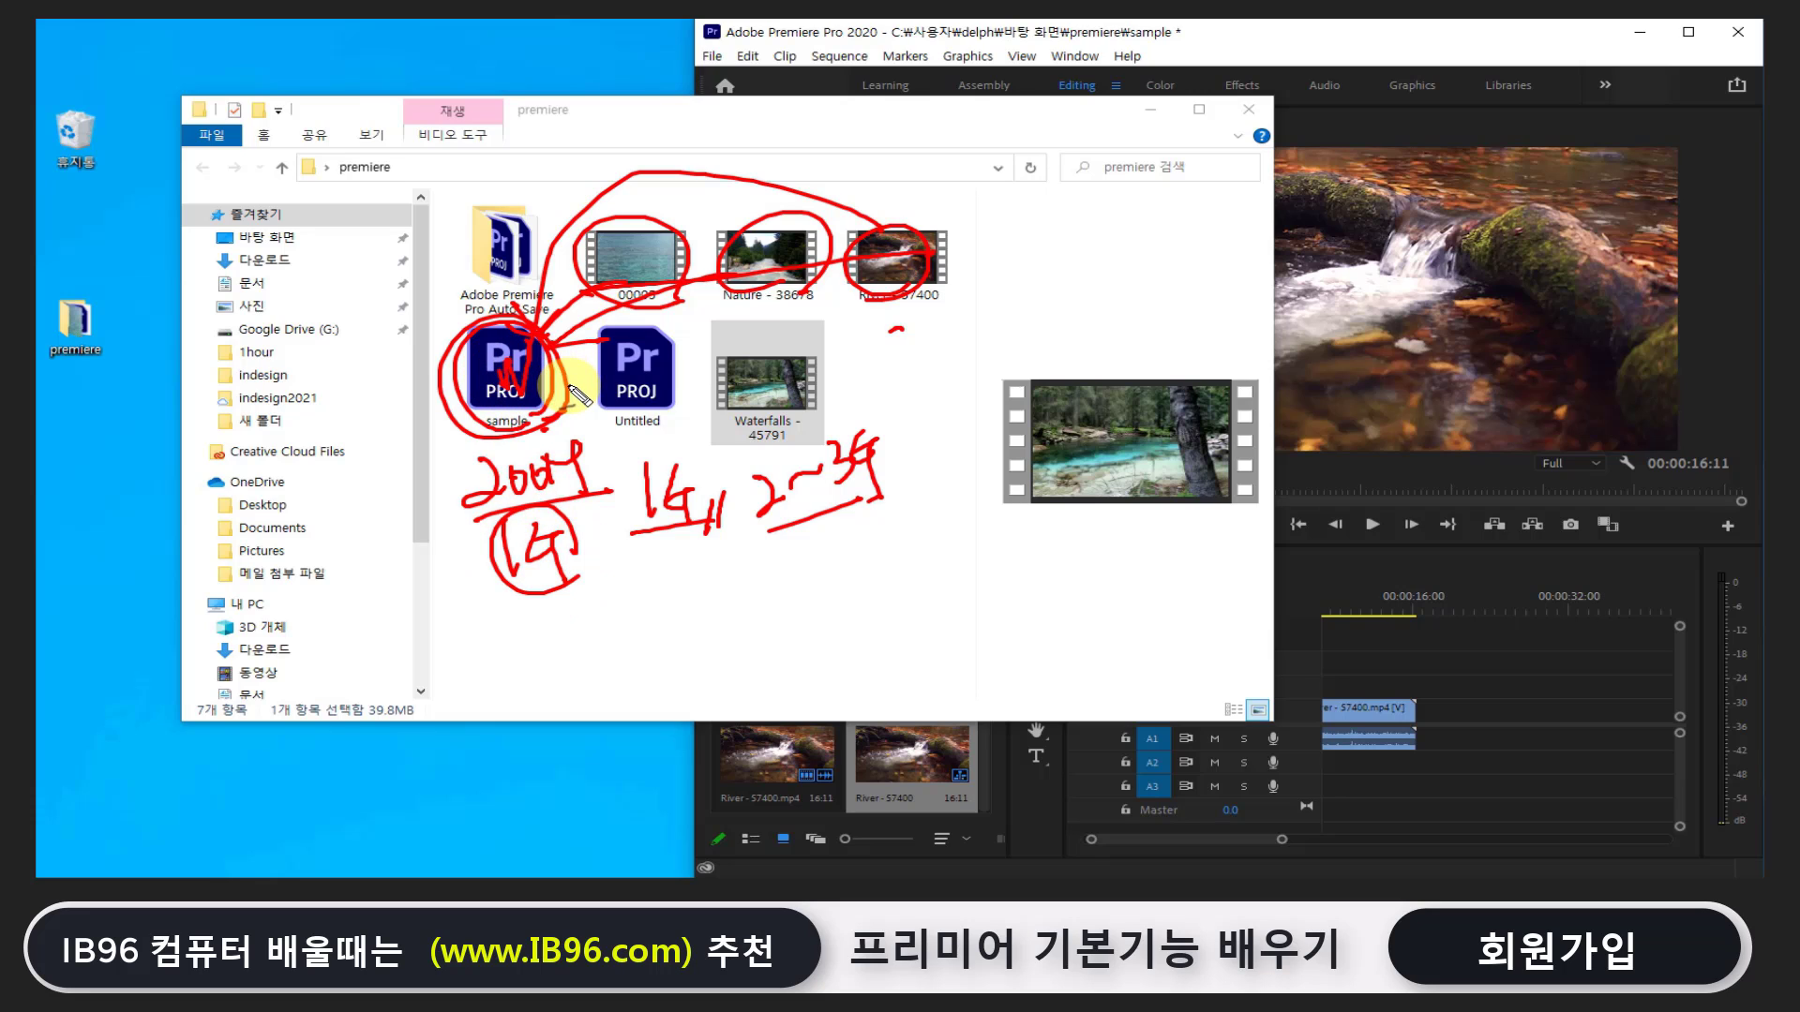
Add final marks near the sample project and circle the clip's video label on the timeline
mouse_move(575, 446)
mouse_down()
mouse_move(595, 455)
mouse_move(445, 375)
mouse_move(553, 319)
mouse_move(567, 426)
mouse_up()
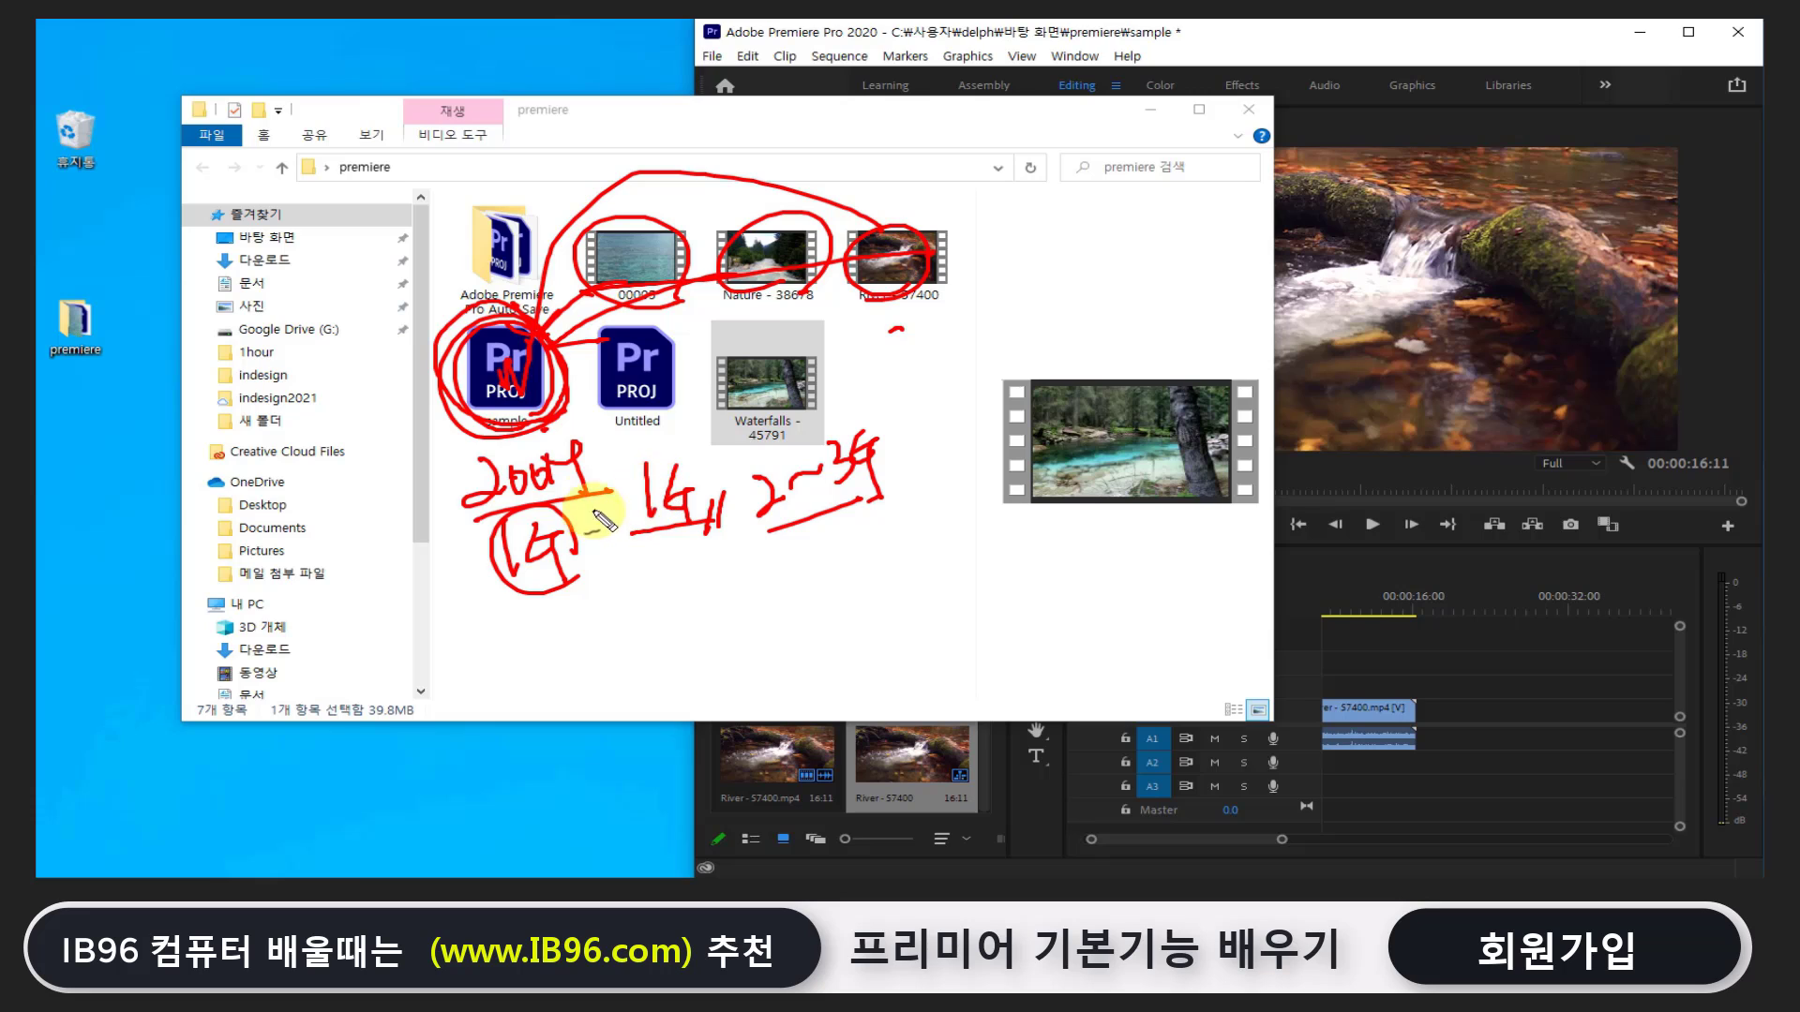
click(542, 437)
drag(647, 570, 659, 566)
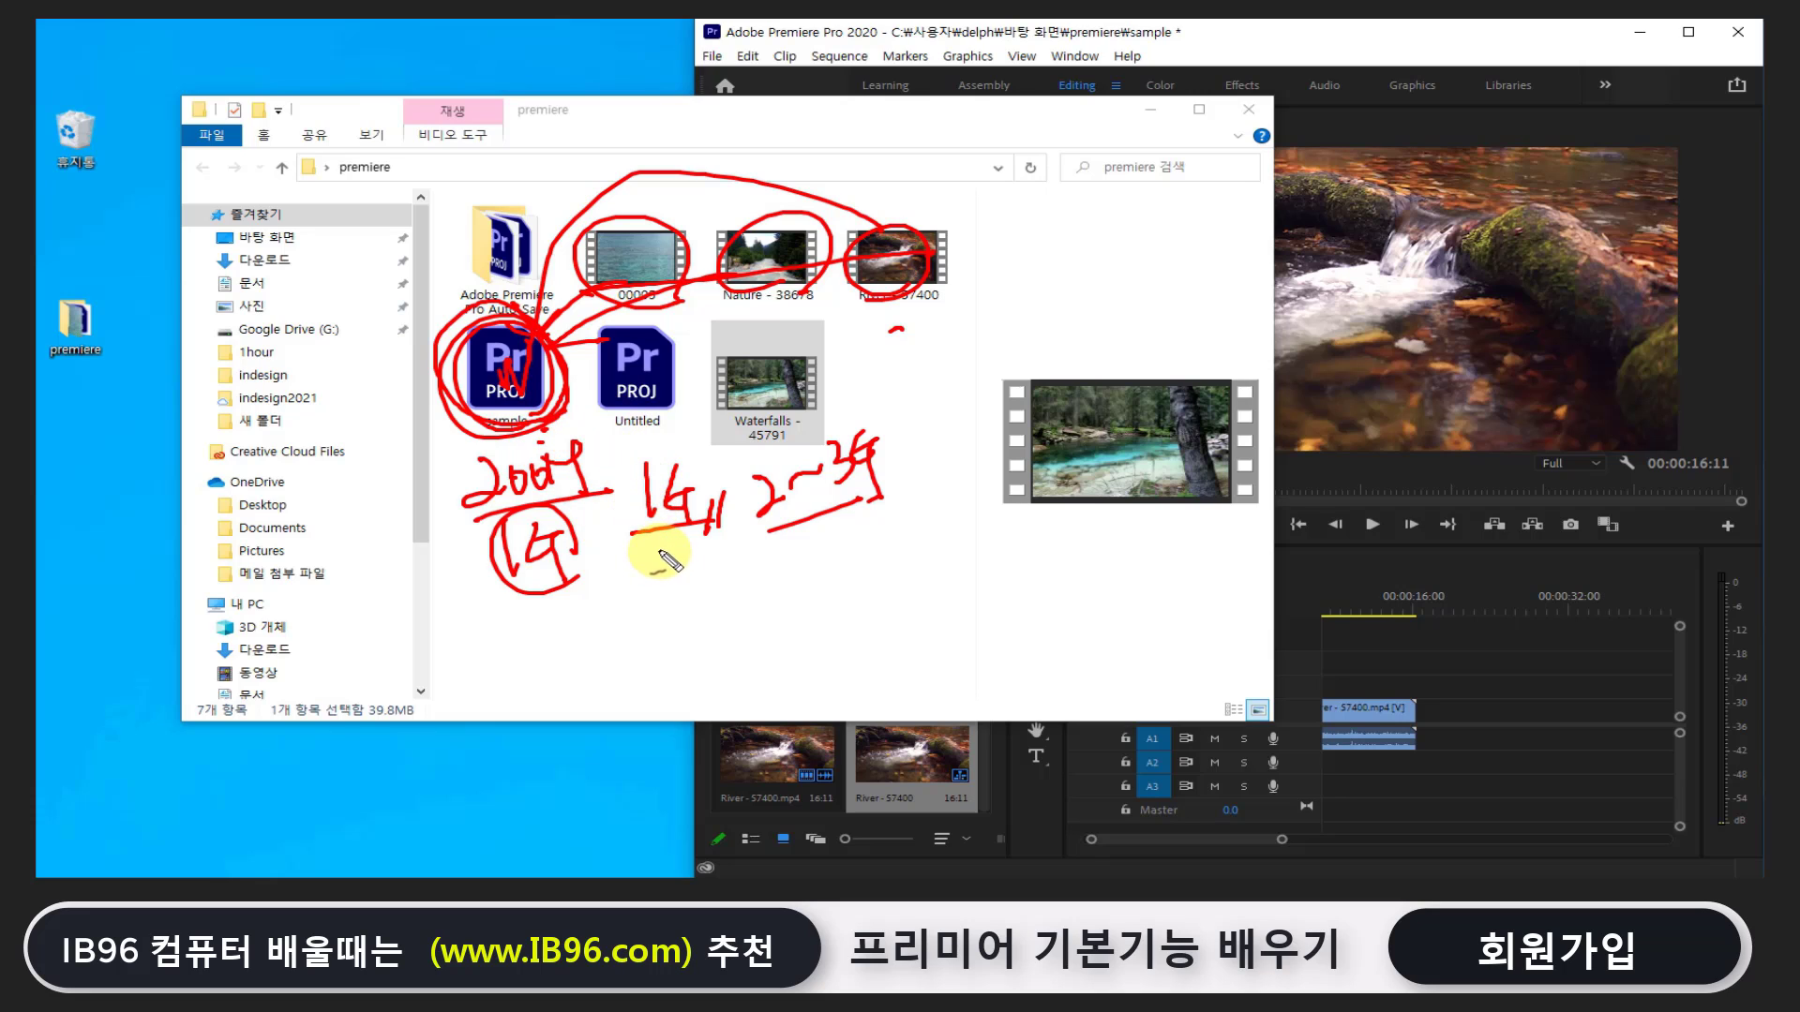
mouse_move(1414, 719)
mouse_down()
mouse_move(1340, 677)
mouse_move(1324, 710)
mouse_up()
Write 10 above the timeline ruler, draw an X, and underline and circle the sample project
mouse_move(1314, 570)
mouse_down()
mouse_move(1312, 602)
mouse_move(1385, 586)
mouse_move(1308, 614)
mouse_up()
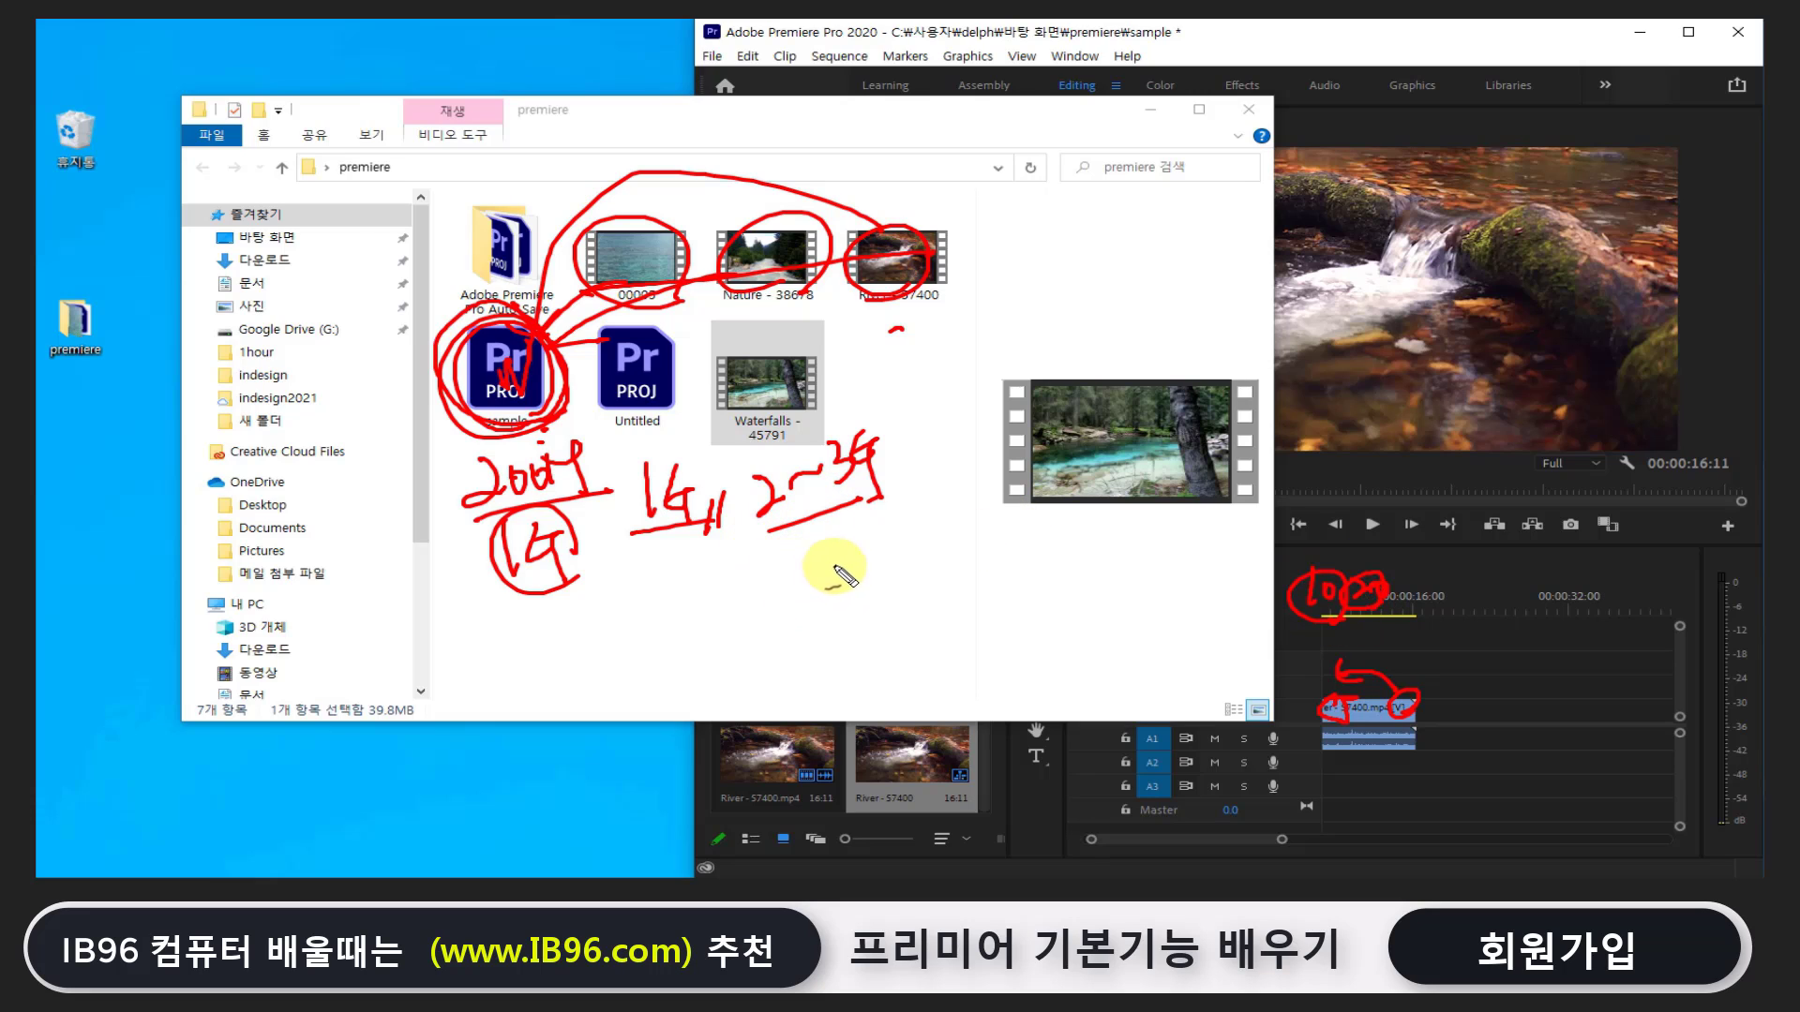
drag(904, 518, 822, 621)
mouse_move(822, 539)
mouse_down()
mouse_move(932, 633)
mouse_move(931, 684)
mouse_up()
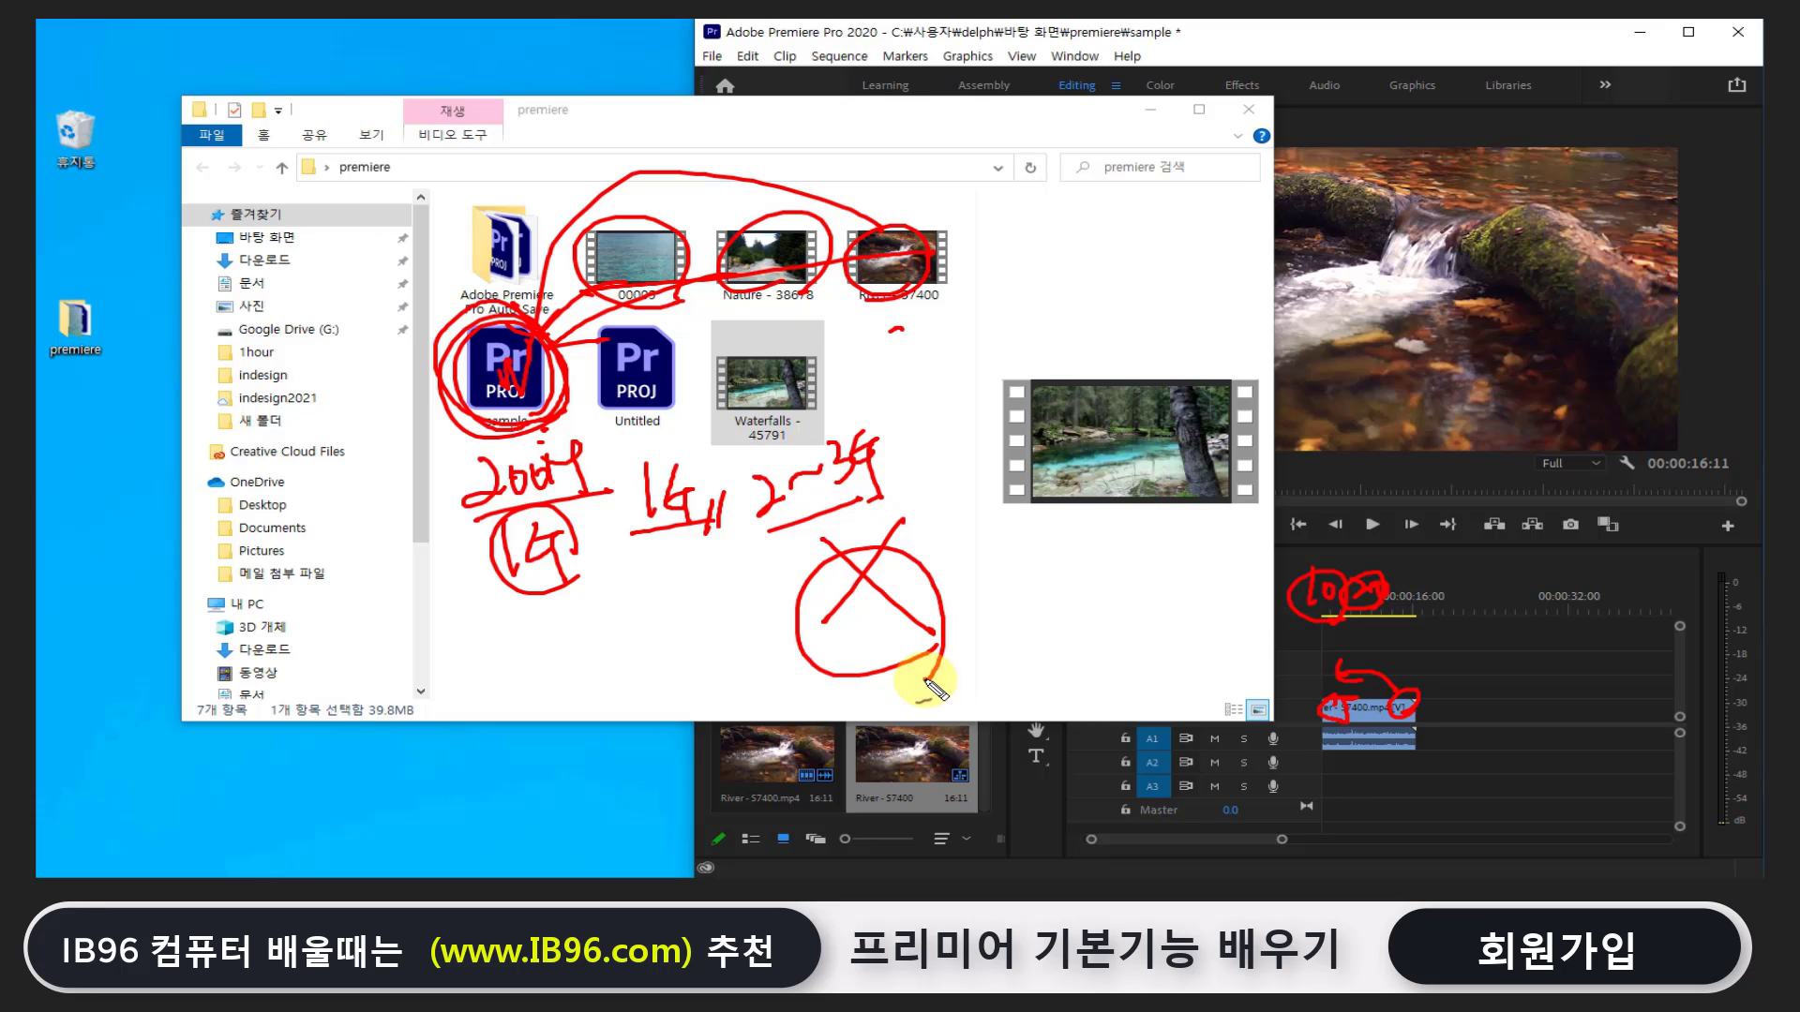
drag(557, 429, 431, 437)
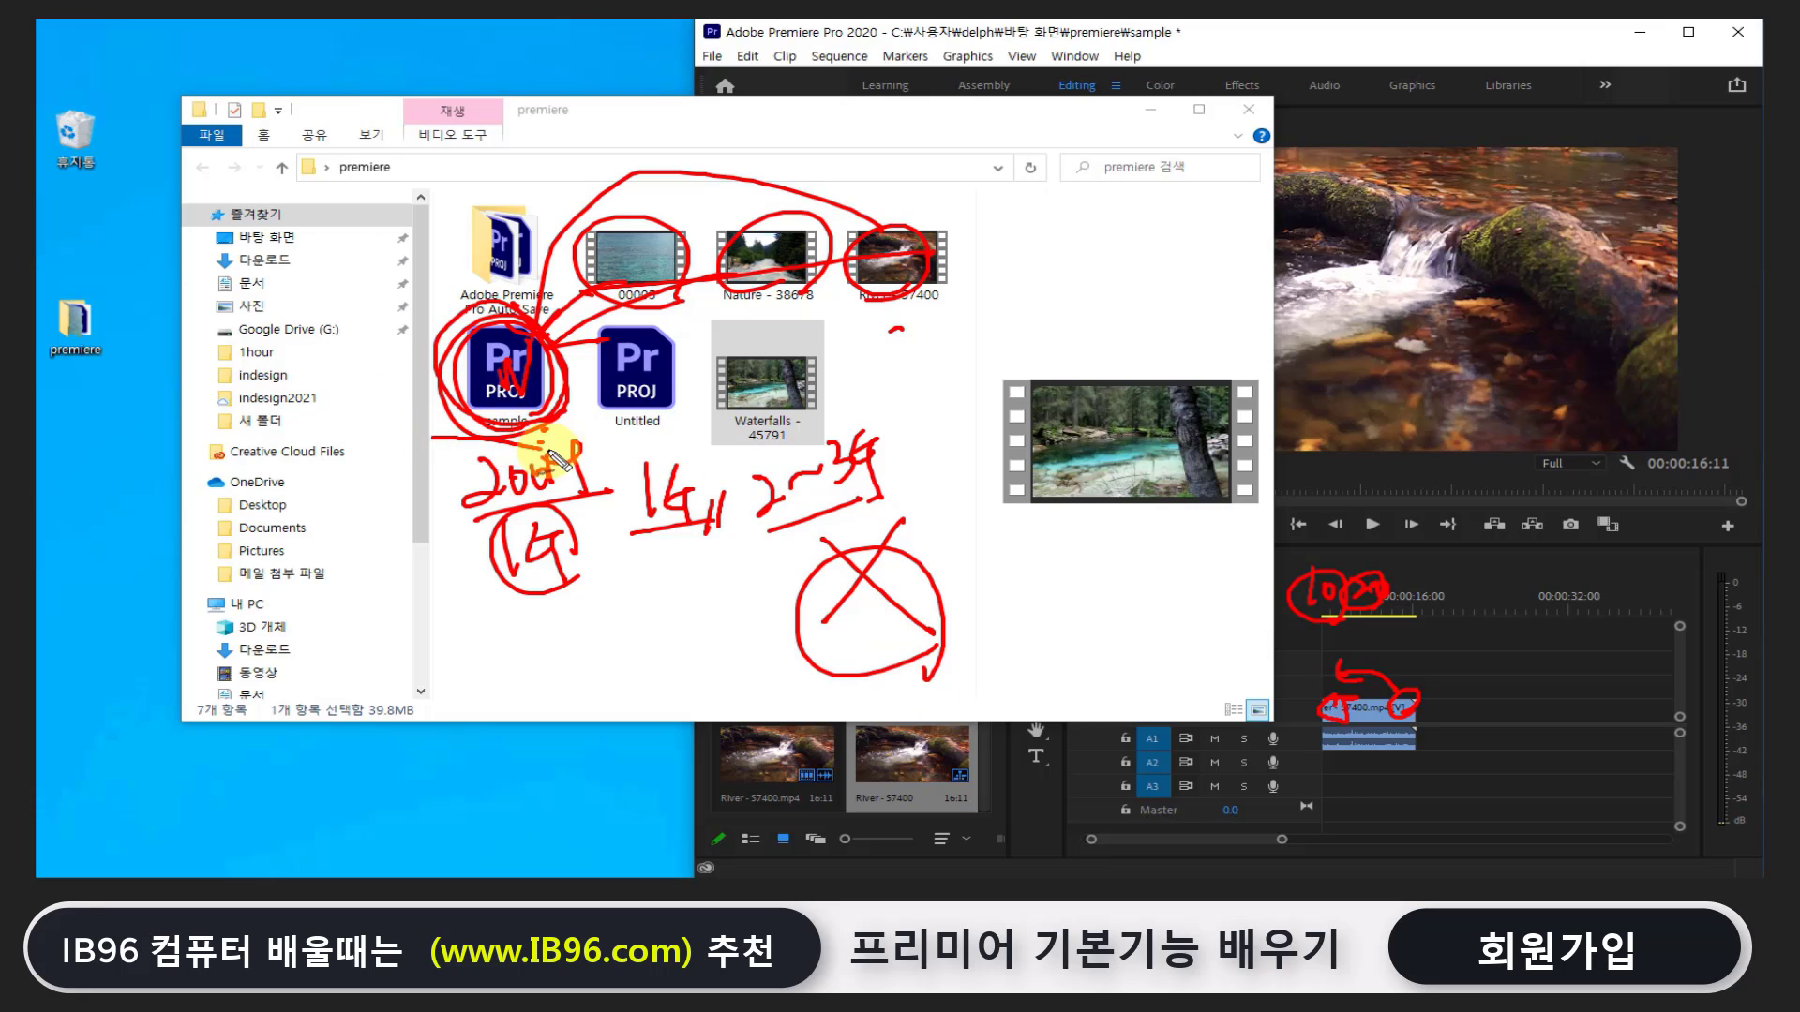
drag(553, 466, 562, 492)
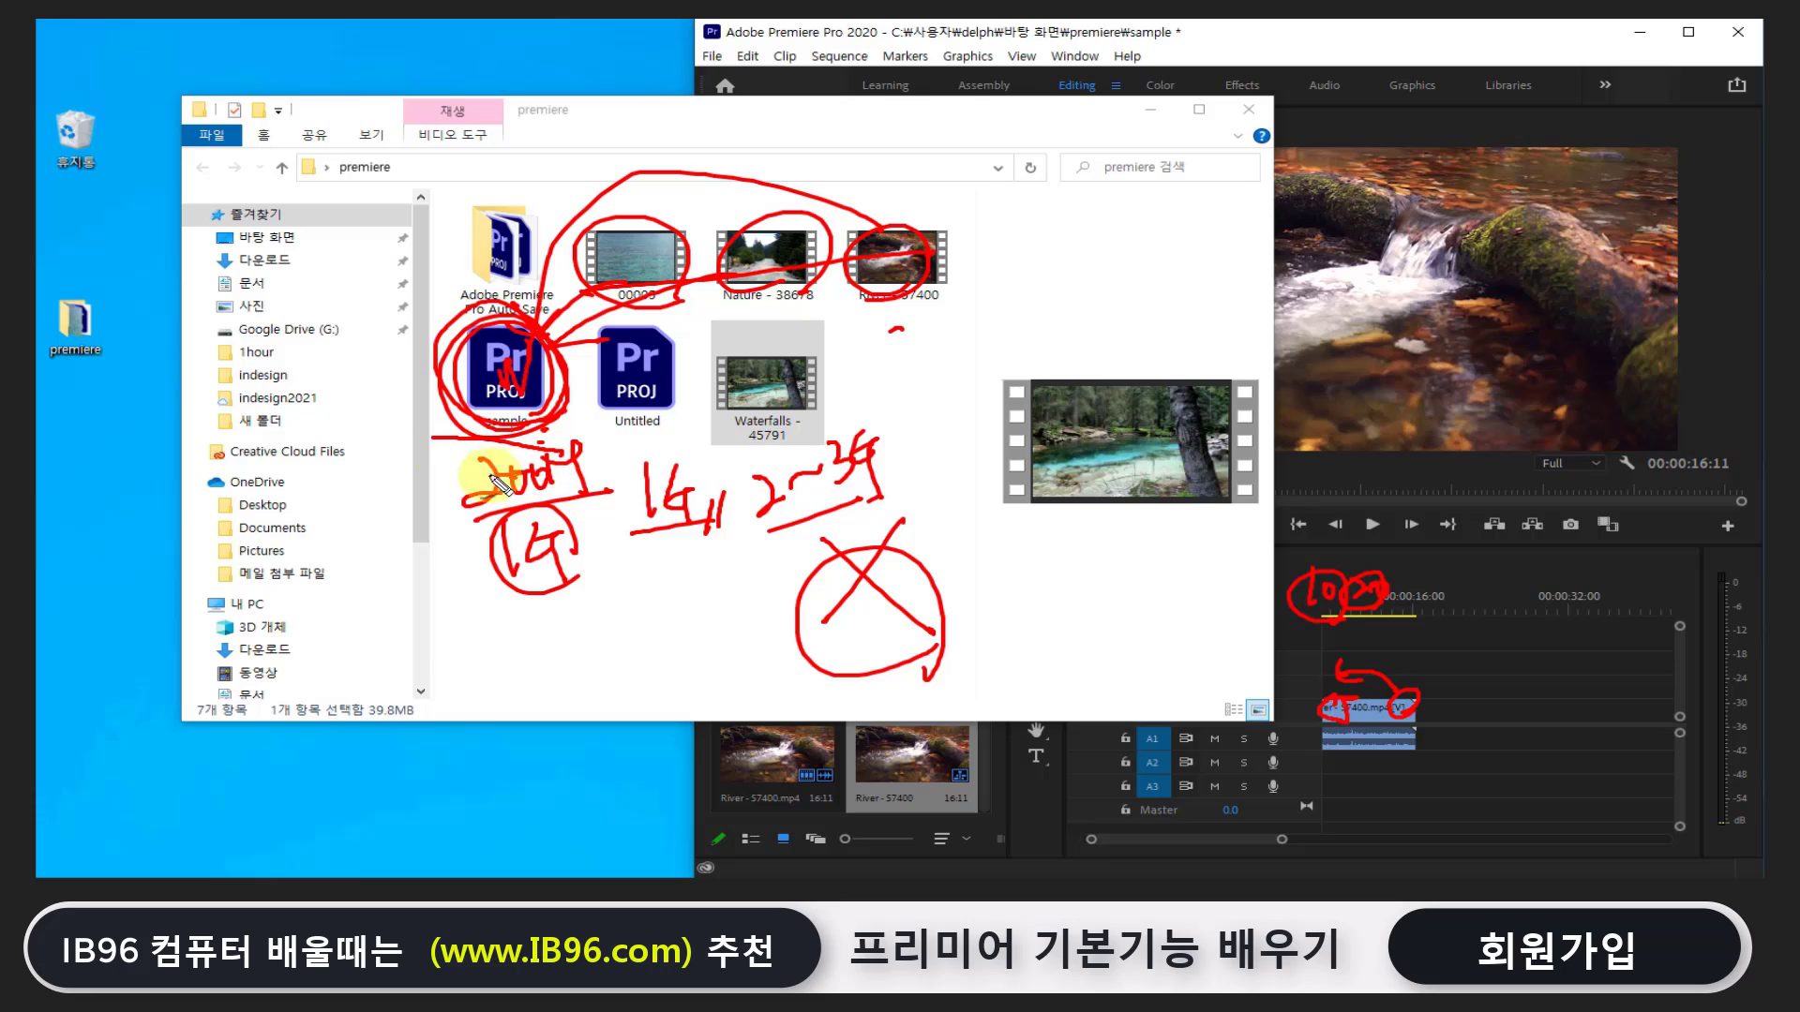
drag(524, 319, 525, 473)
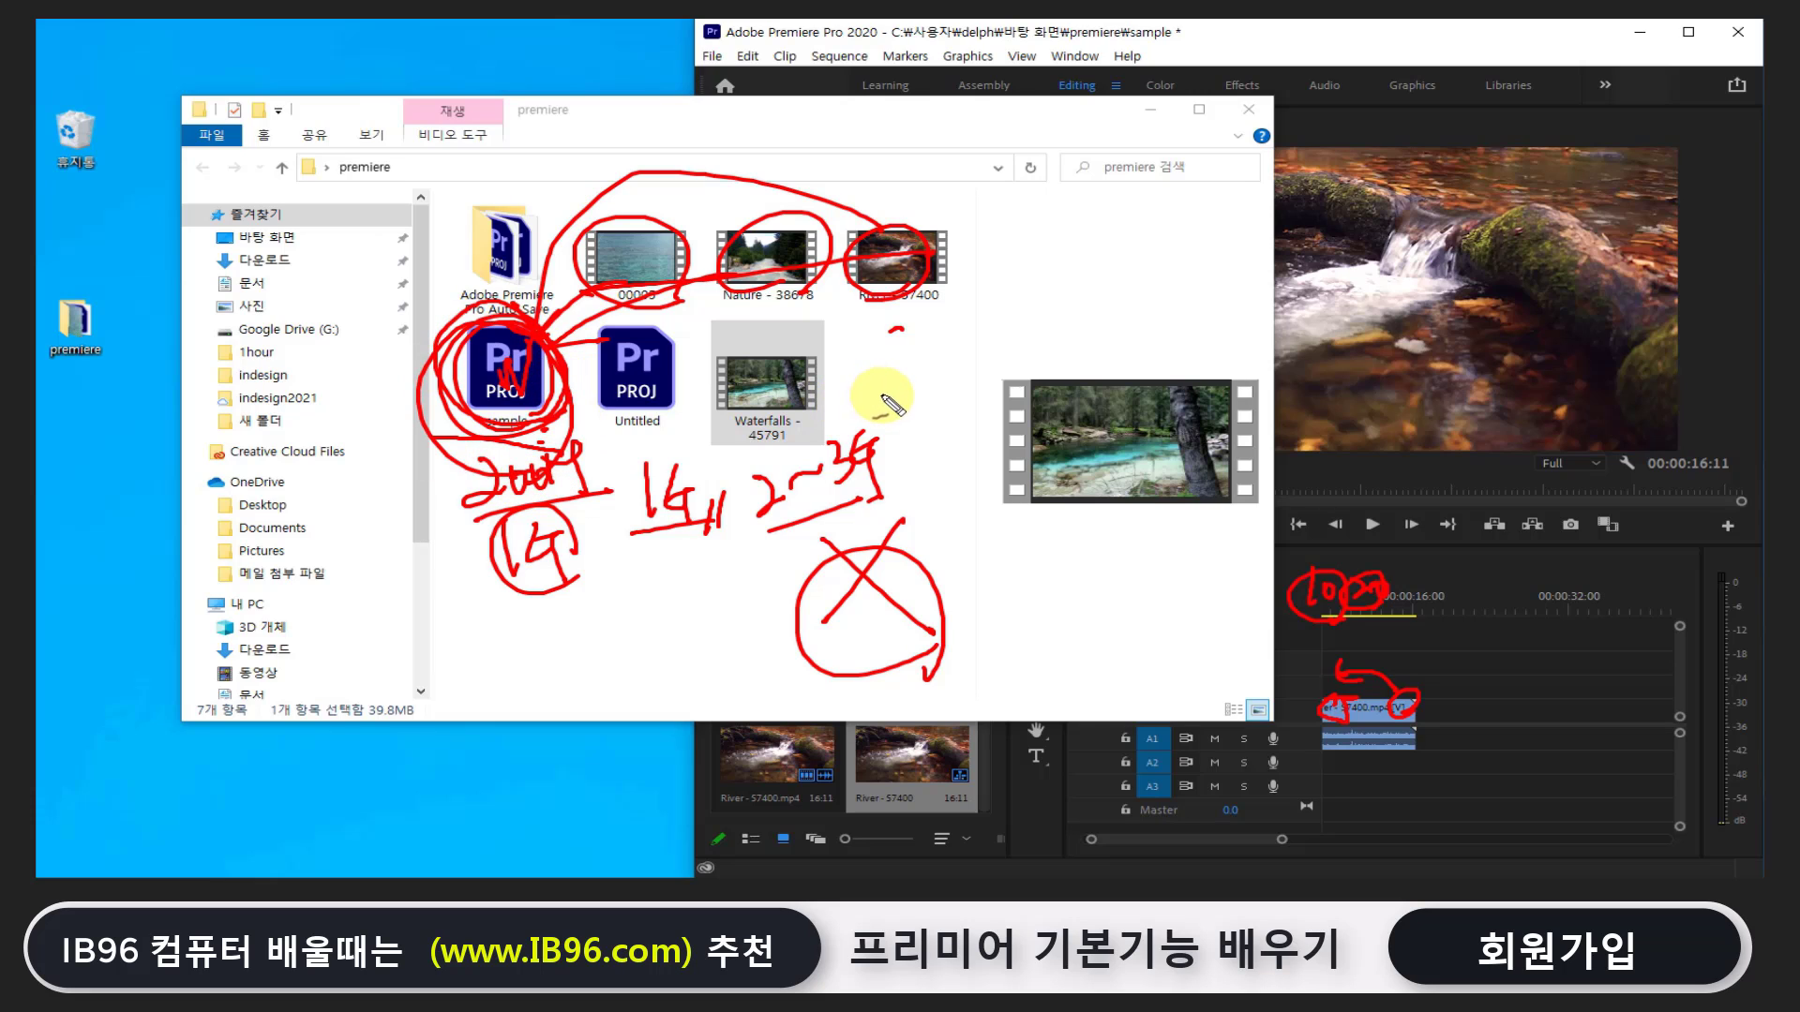
Mark up the Waterfalls preview, arrow the Auto-Save folder, and underline both project files
drag(888, 354, 898, 405)
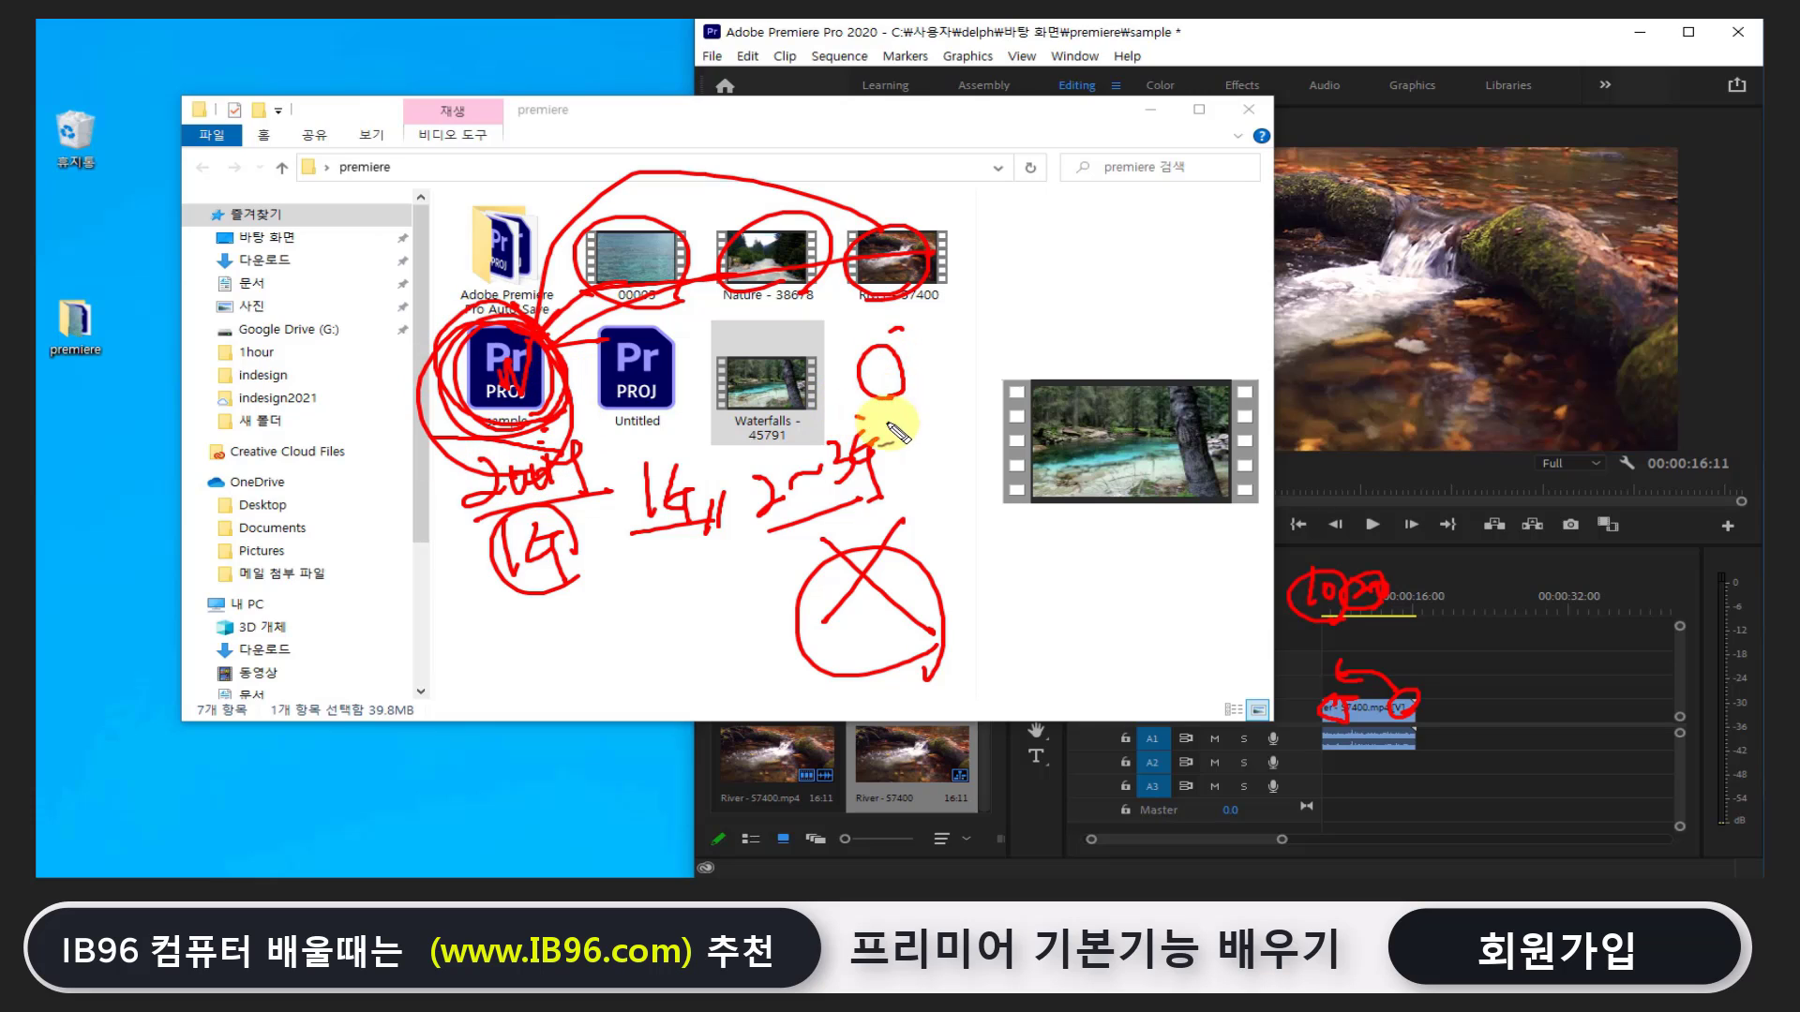
drag(909, 435, 907, 436)
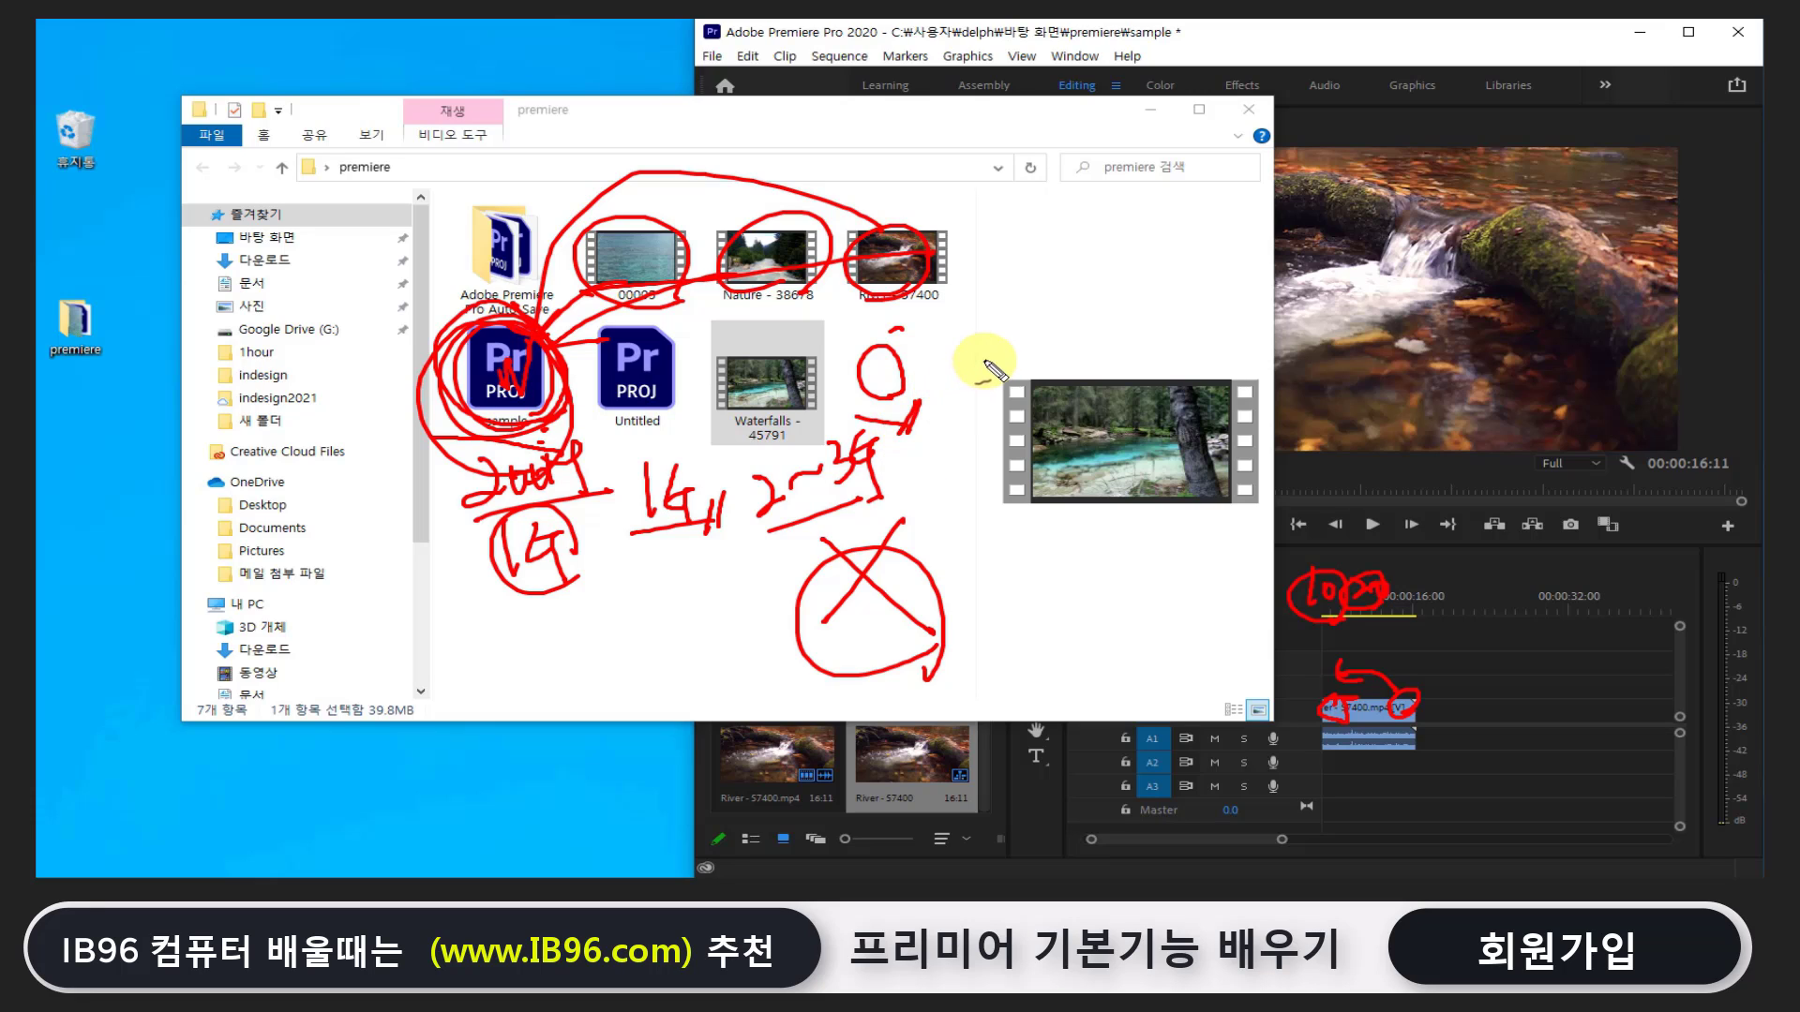
mouse_move(961, 323)
mouse_down()
mouse_move(965, 368)
mouse_move(1017, 344)
mouse_move(1167, 329)
mouse_move(965, 356)
mouse_up()
drag(412, 248, 457, 272)
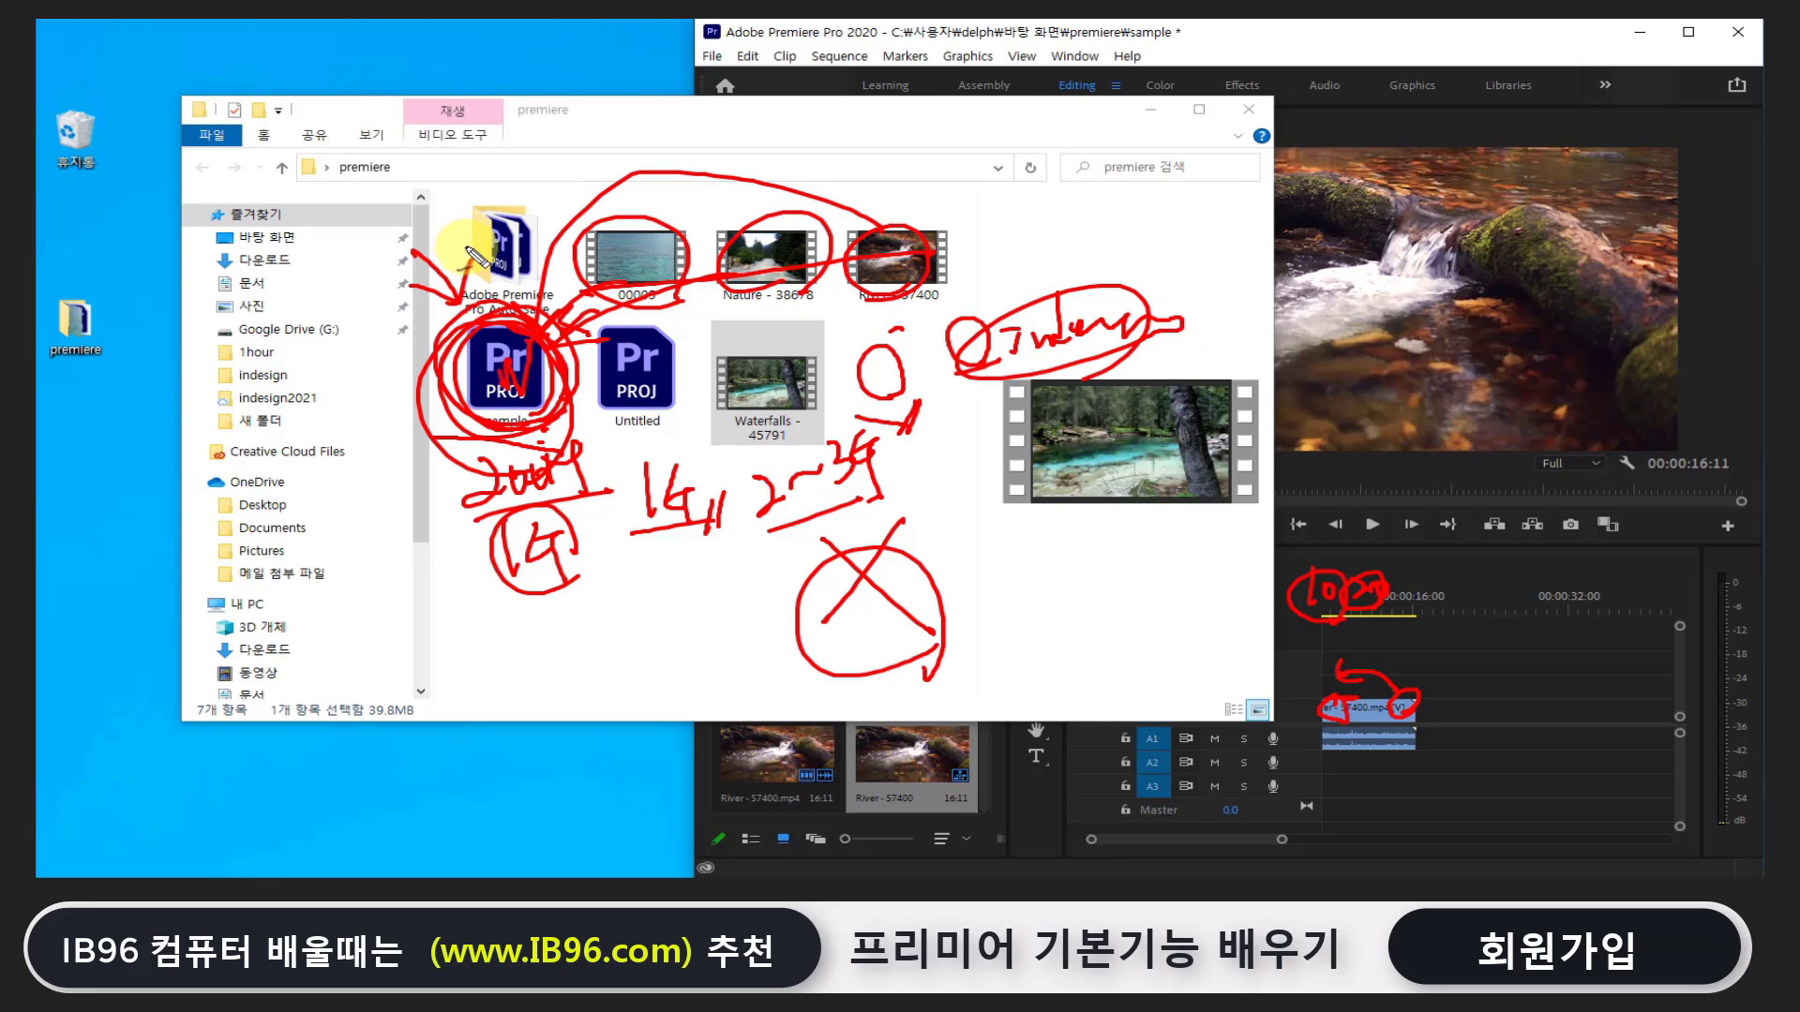
mouse_move(431, 435)
mouse_down()
mouse_move(680, 444)
mouse_move(641, 562)
mouse_move(660, 535)
mouse_move(433, 448)
mouse_up()
click(673, 626)
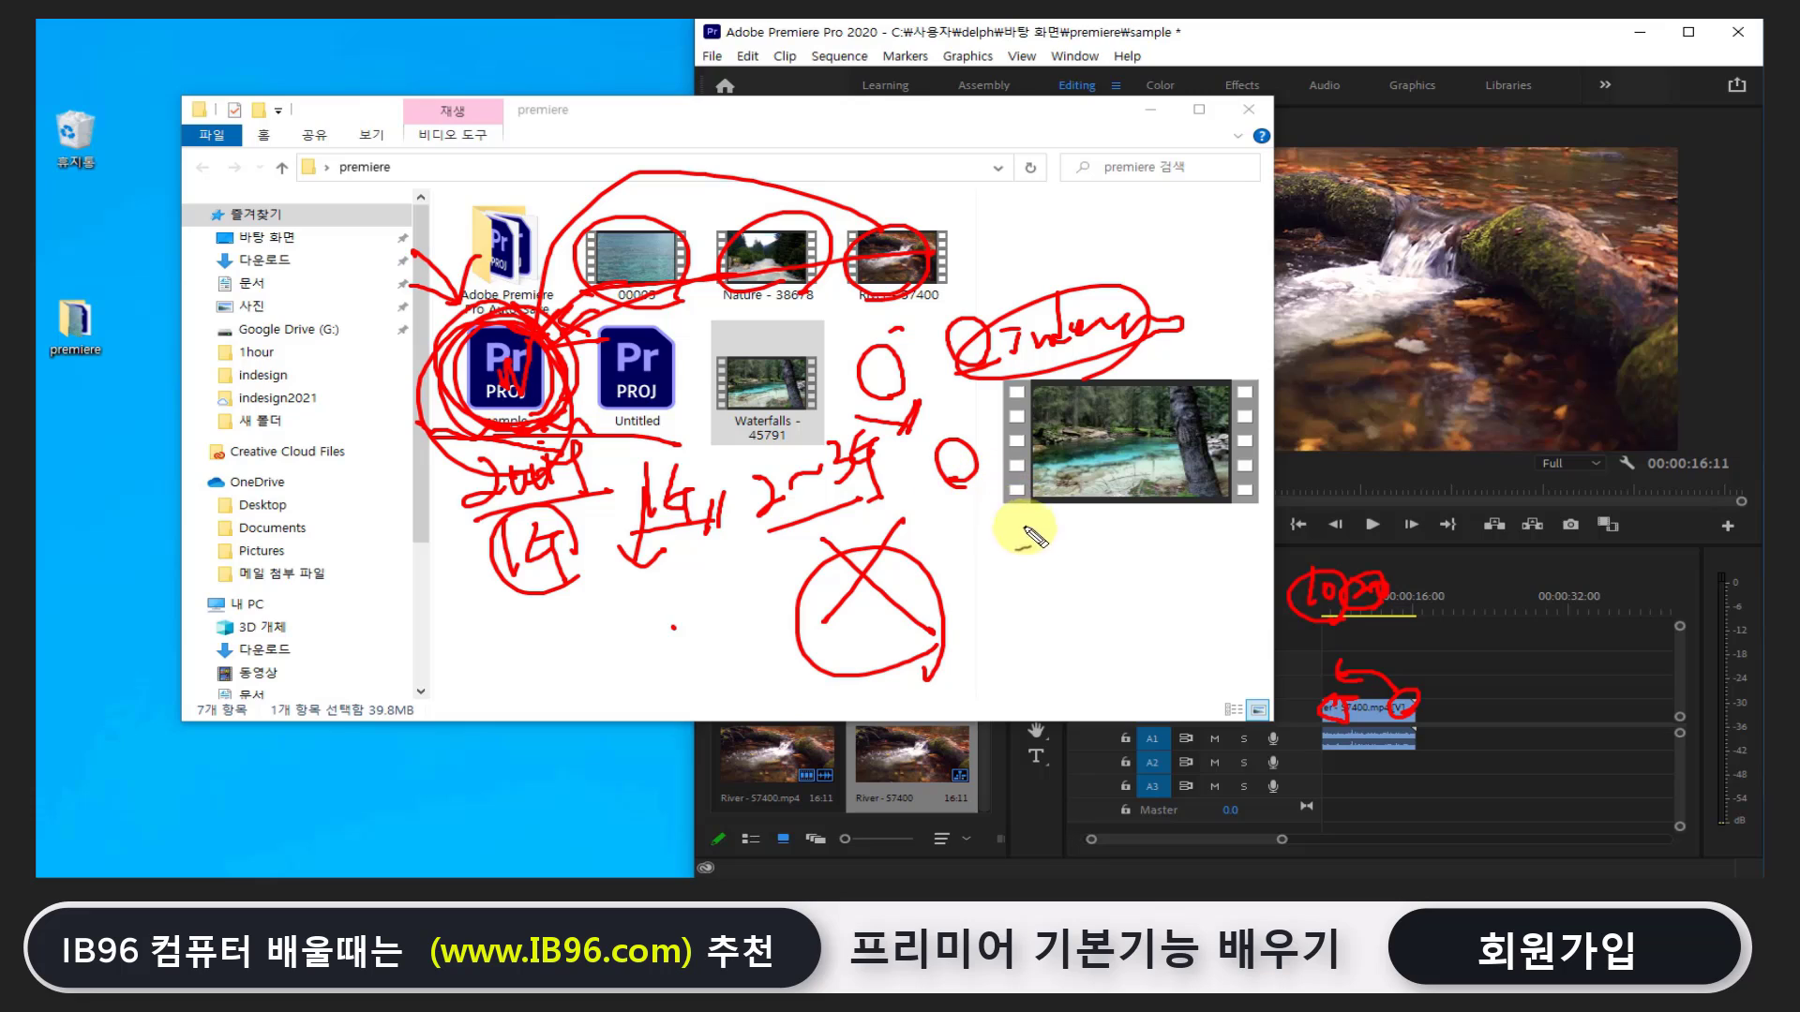
drag(1017, 528, 979, 515)
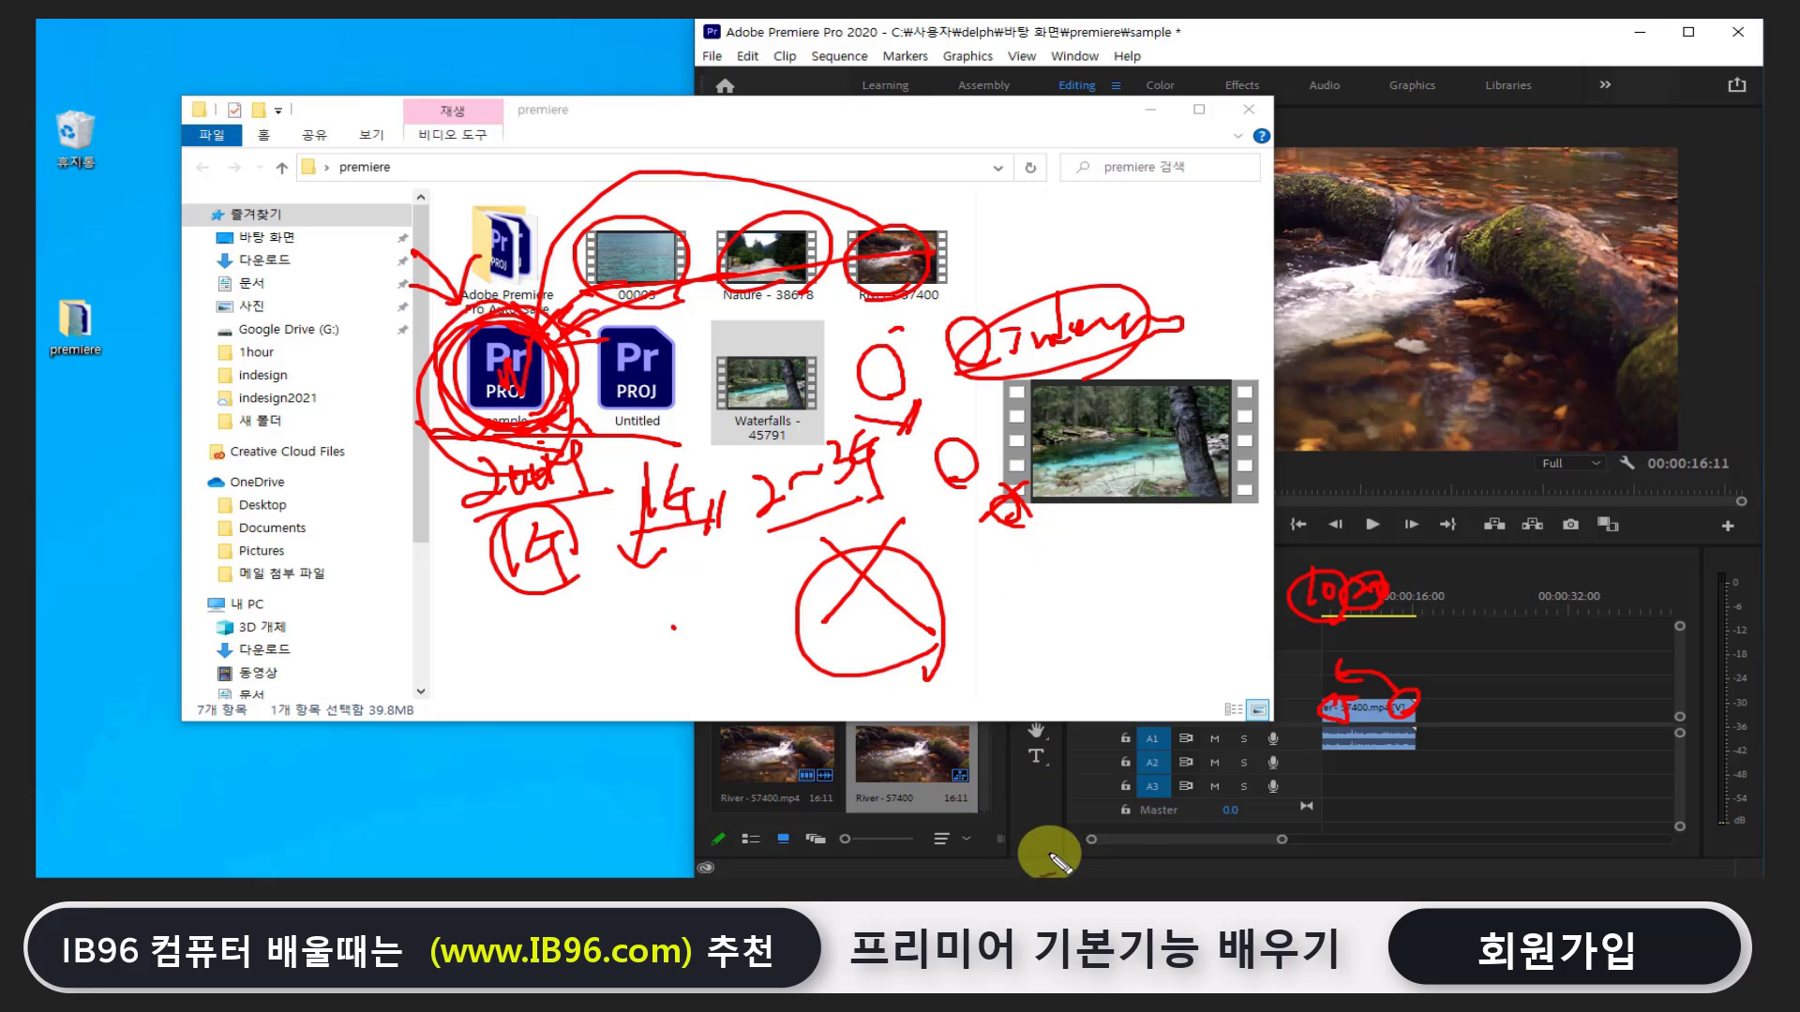
key(e)
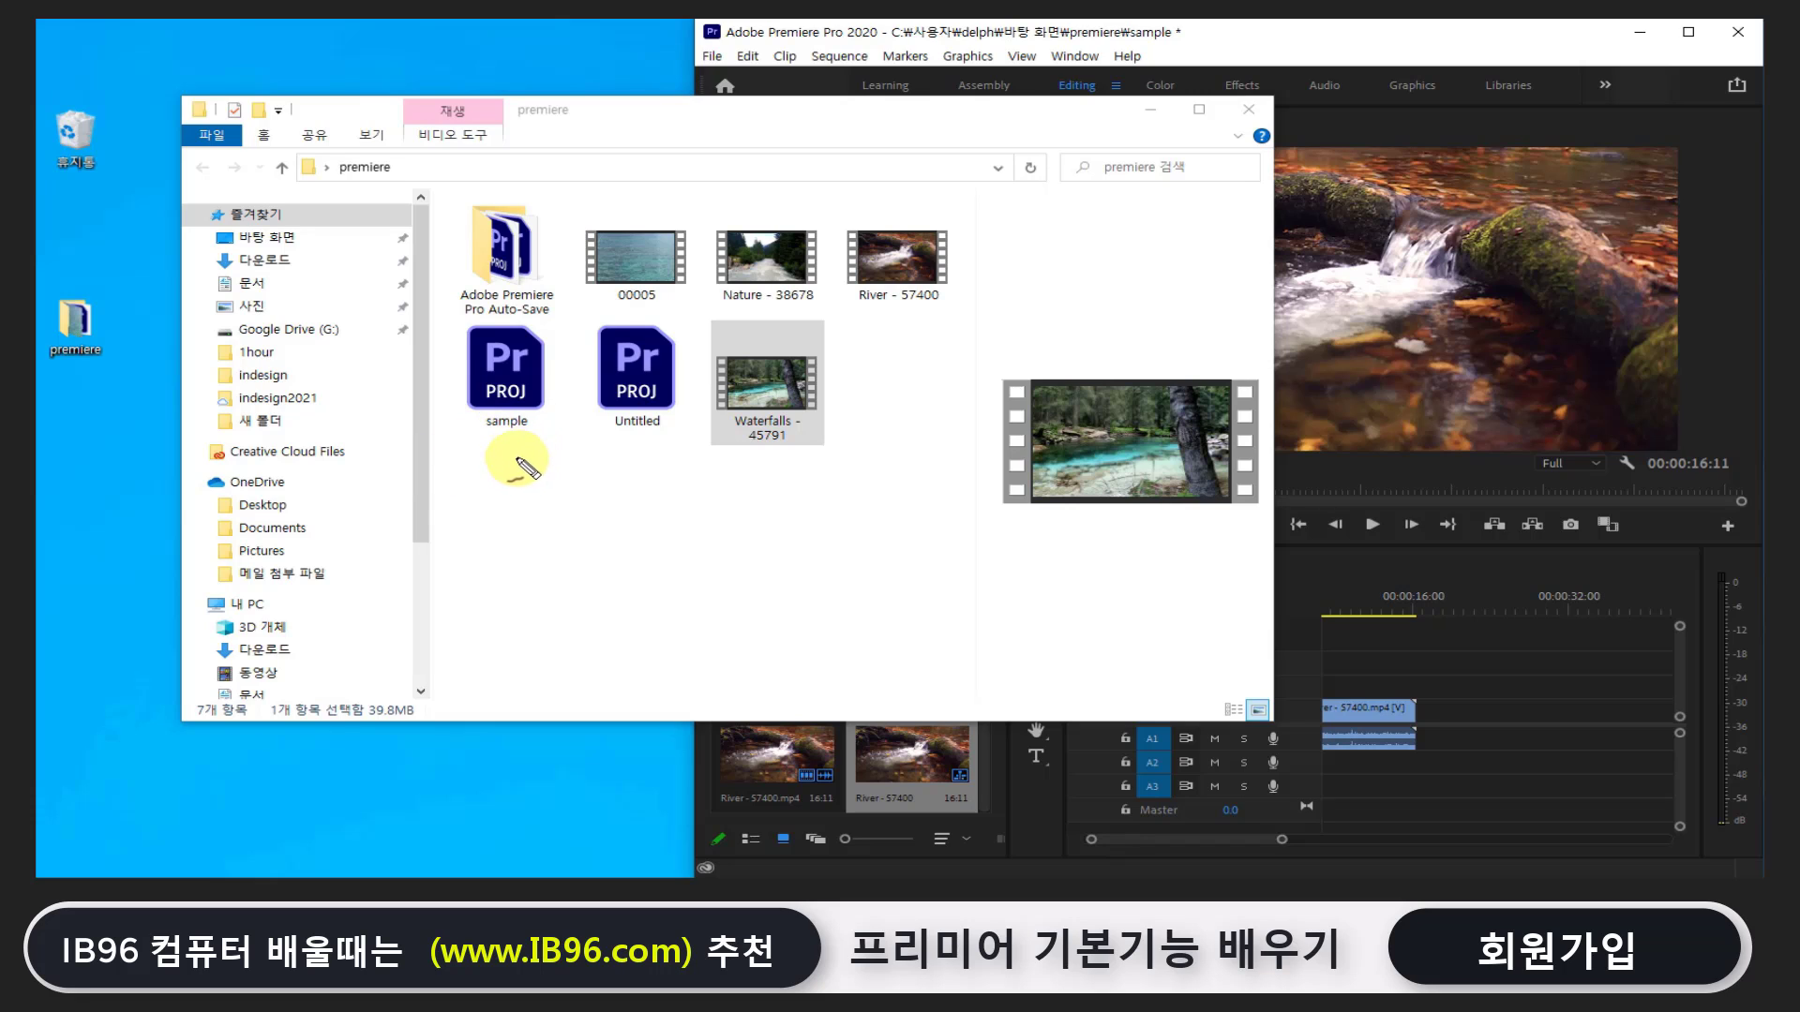
drag(452, 446, 563, 437)
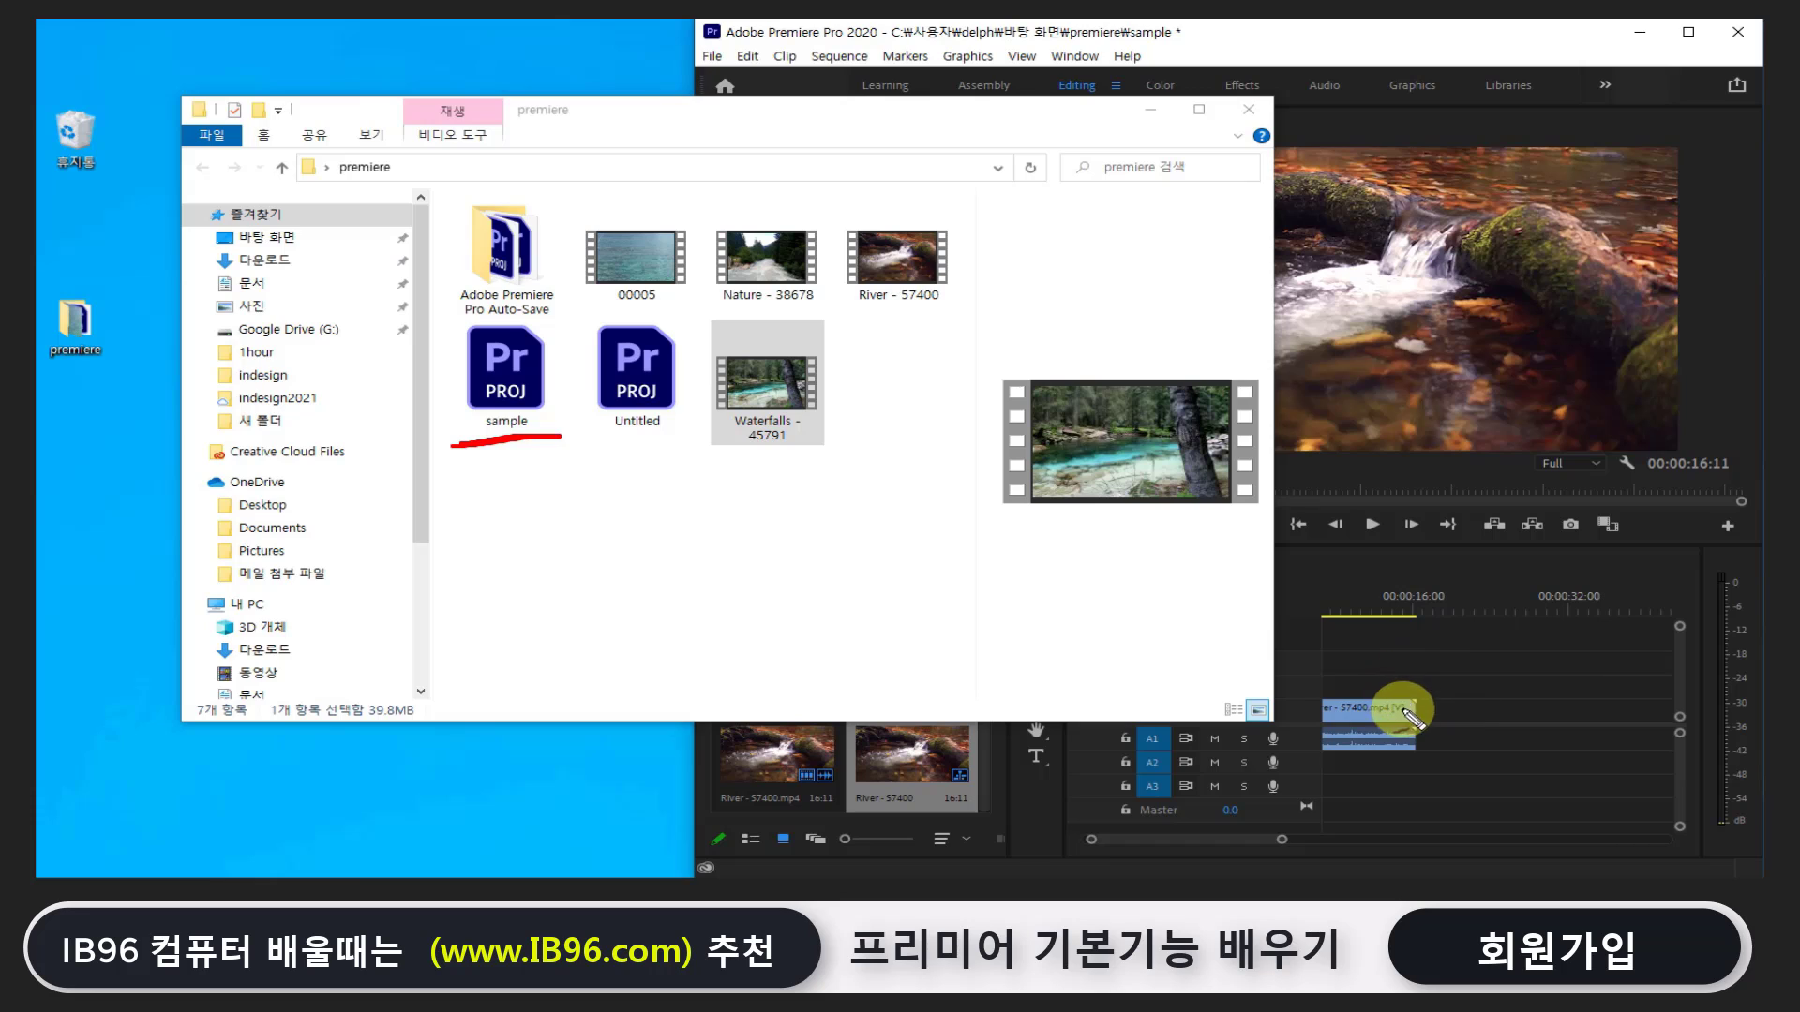
mouse_move(1406, 668)
mouse_down()
mouse_move(1422, 701)
mouse_move(1479, 694)
mouse_up()
click(1448, 699)
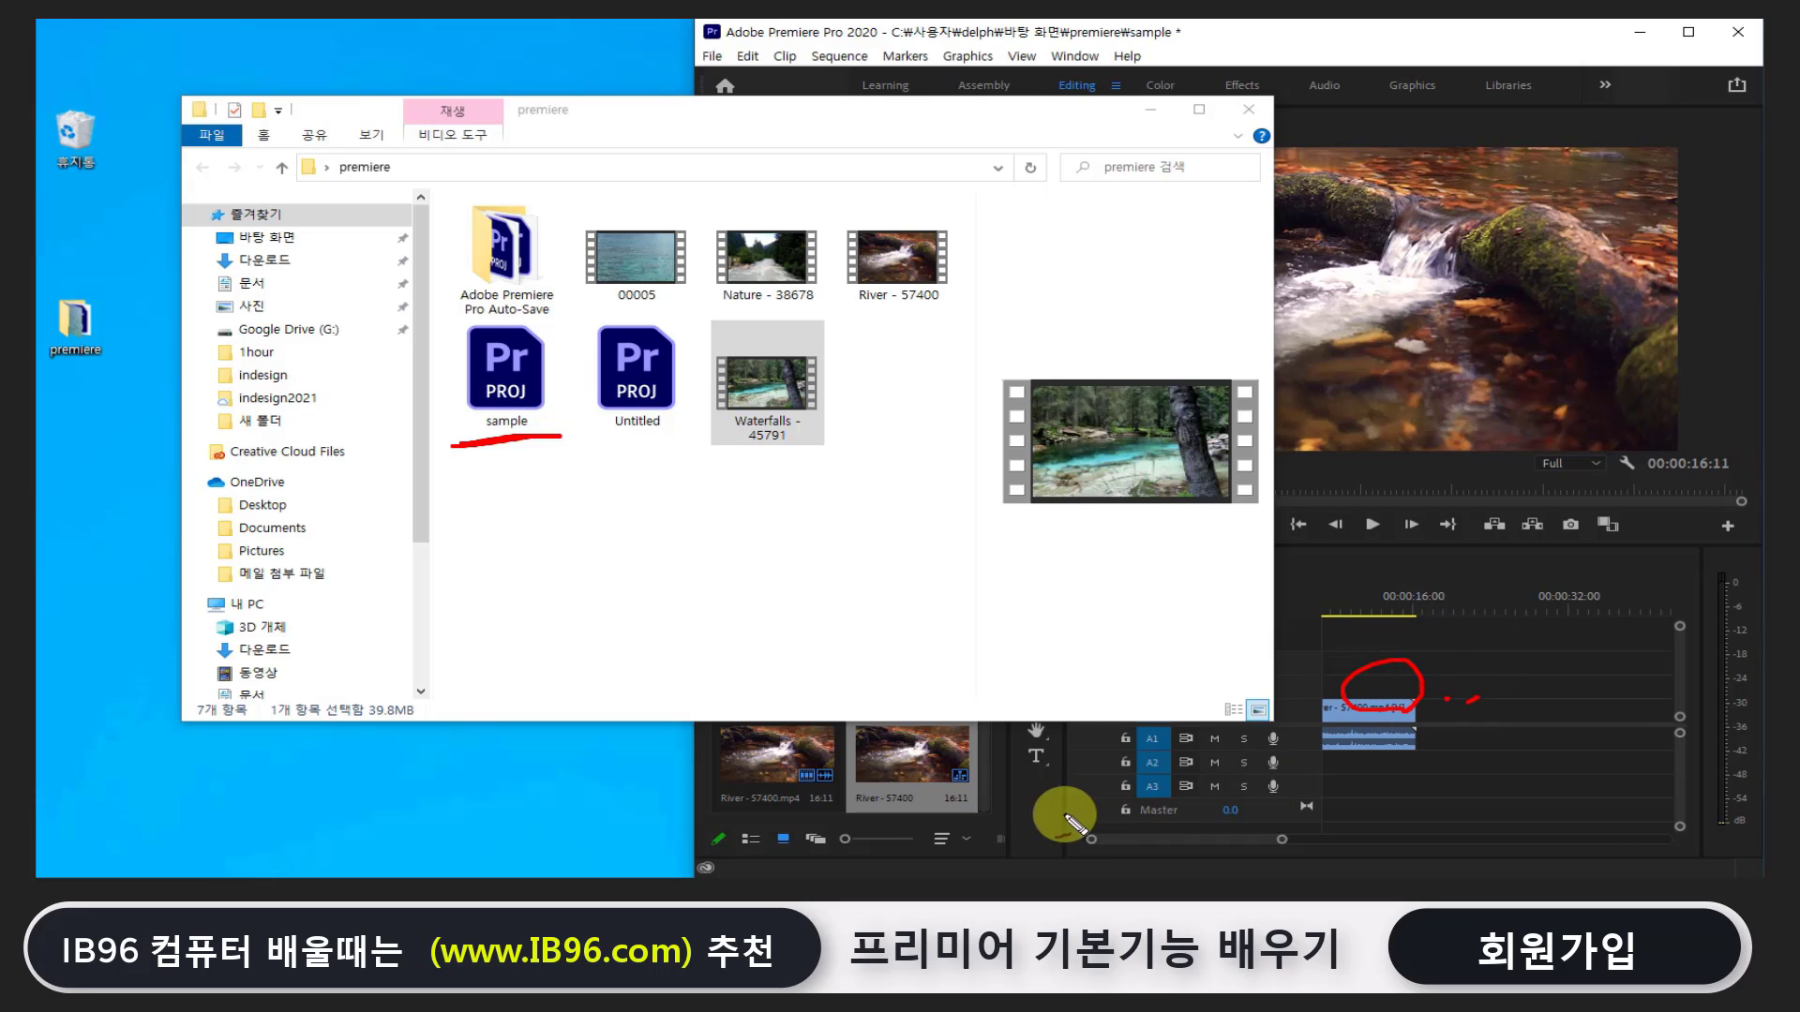
mouse_move(946, 783)
mouse_down()
mouse_move(904, 714)
mouse_move(952, 789)
mouse_up()
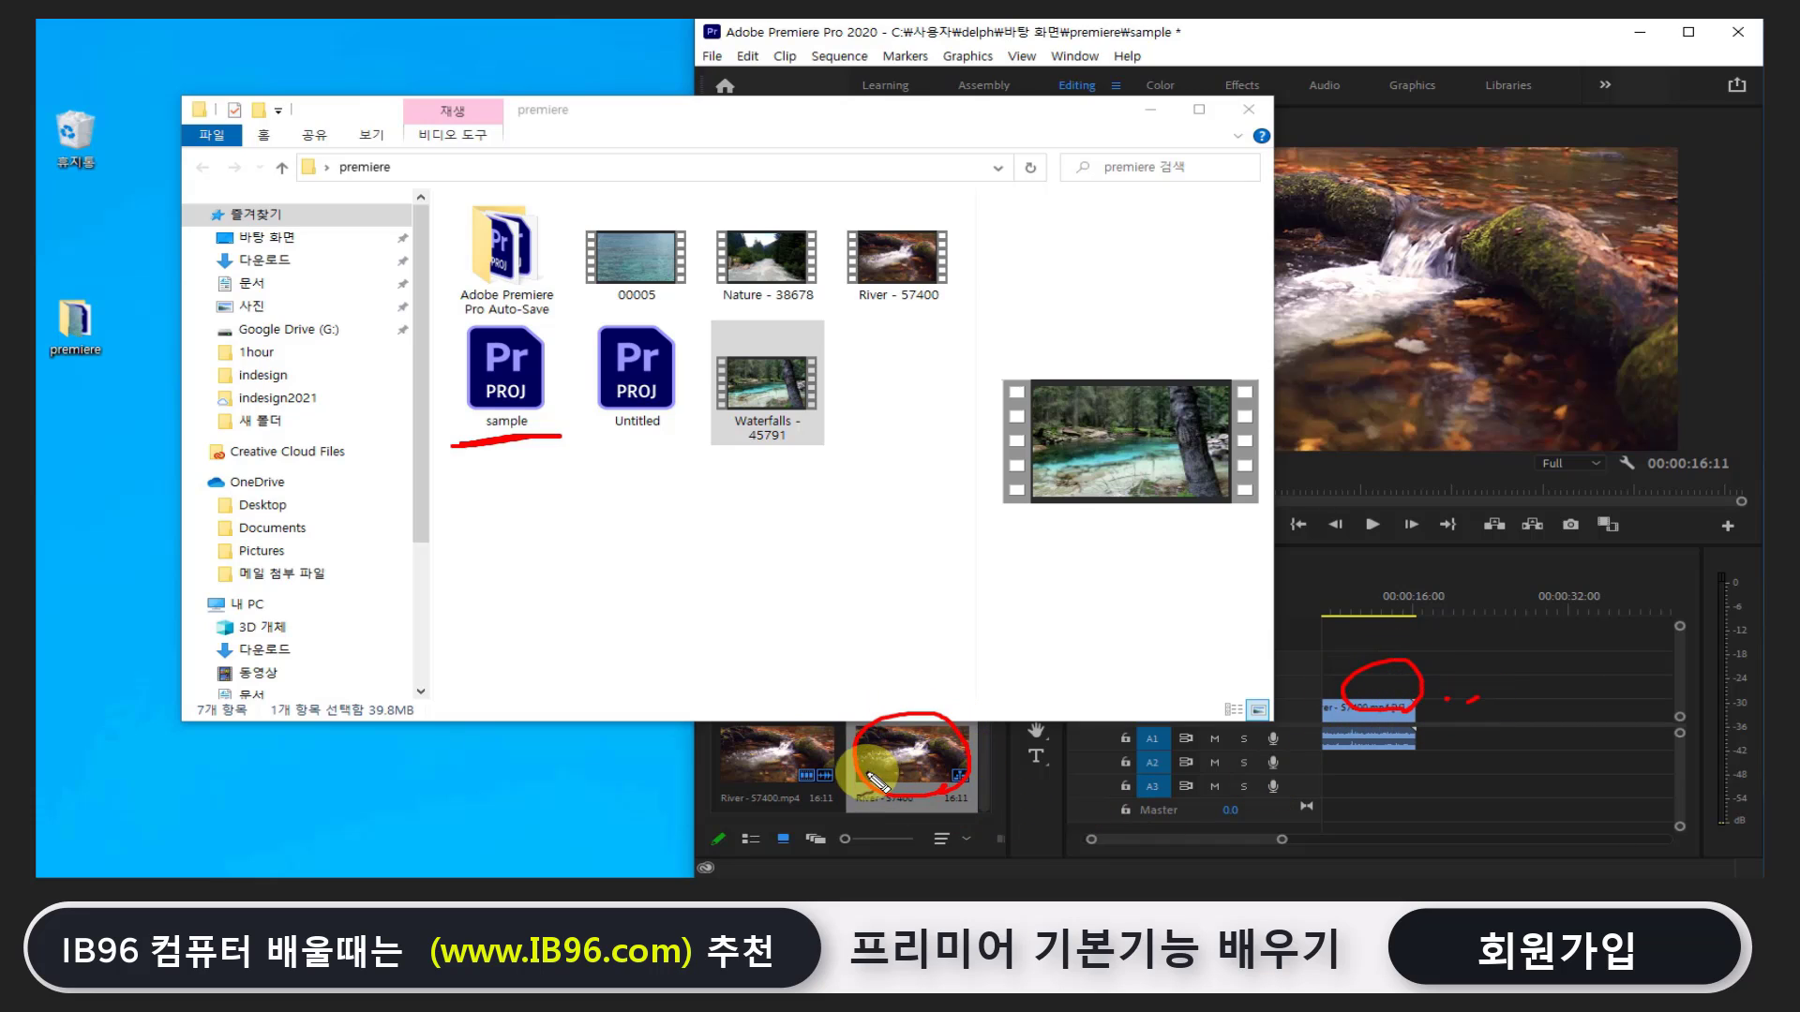
drag(770, 754, 790, 770)
drag(933, 727, 914, 746)
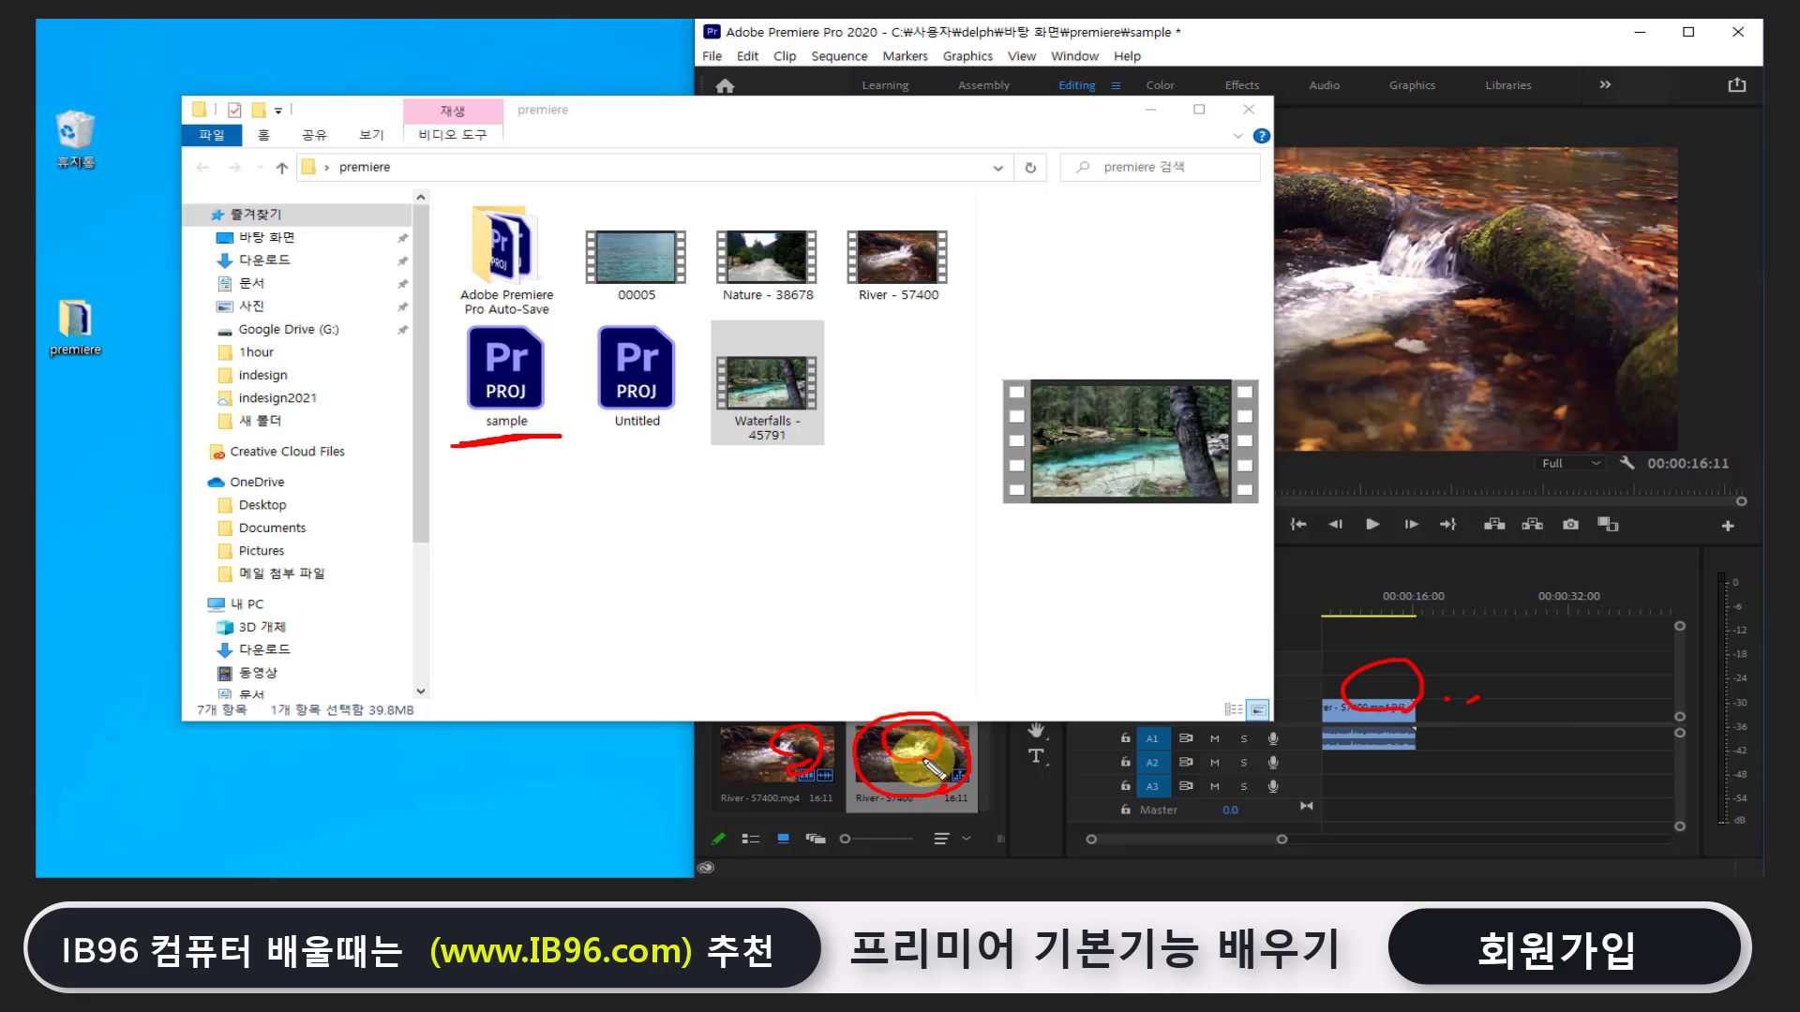
drag(494, 438, 498, 427)
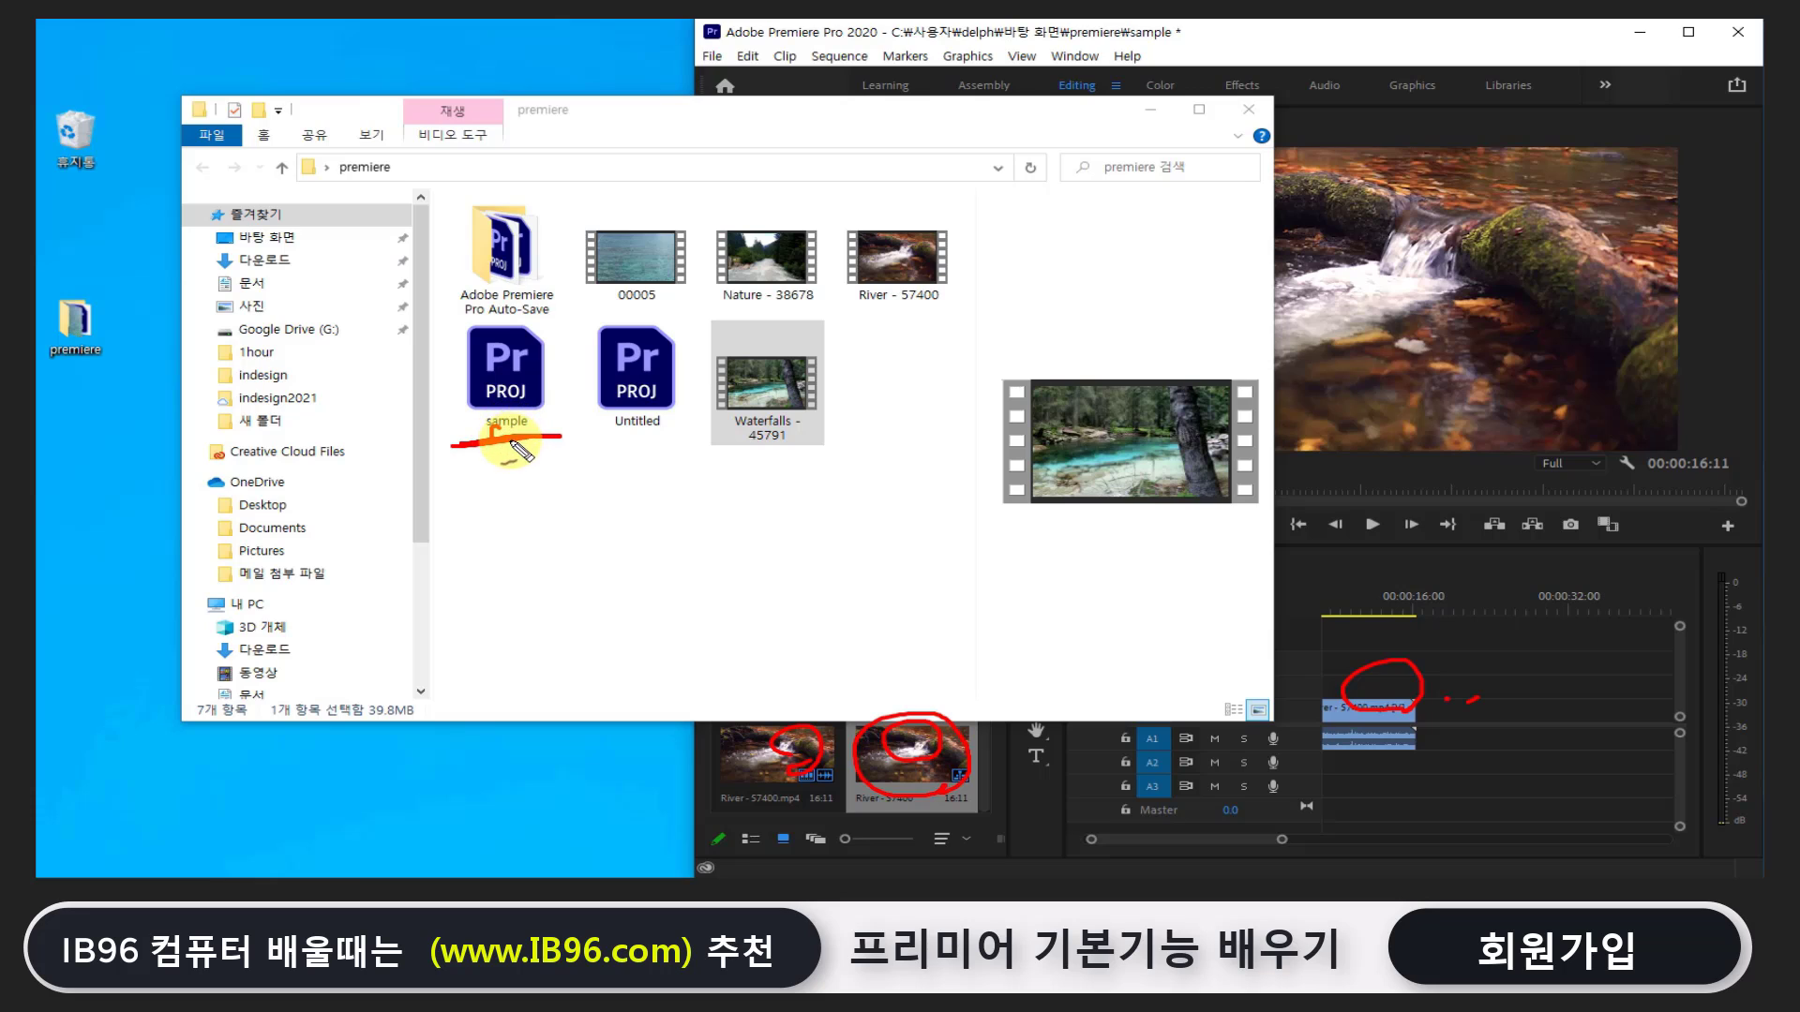
drag(461, 511, 647, 486)
drag(663, 484, 766, 494)
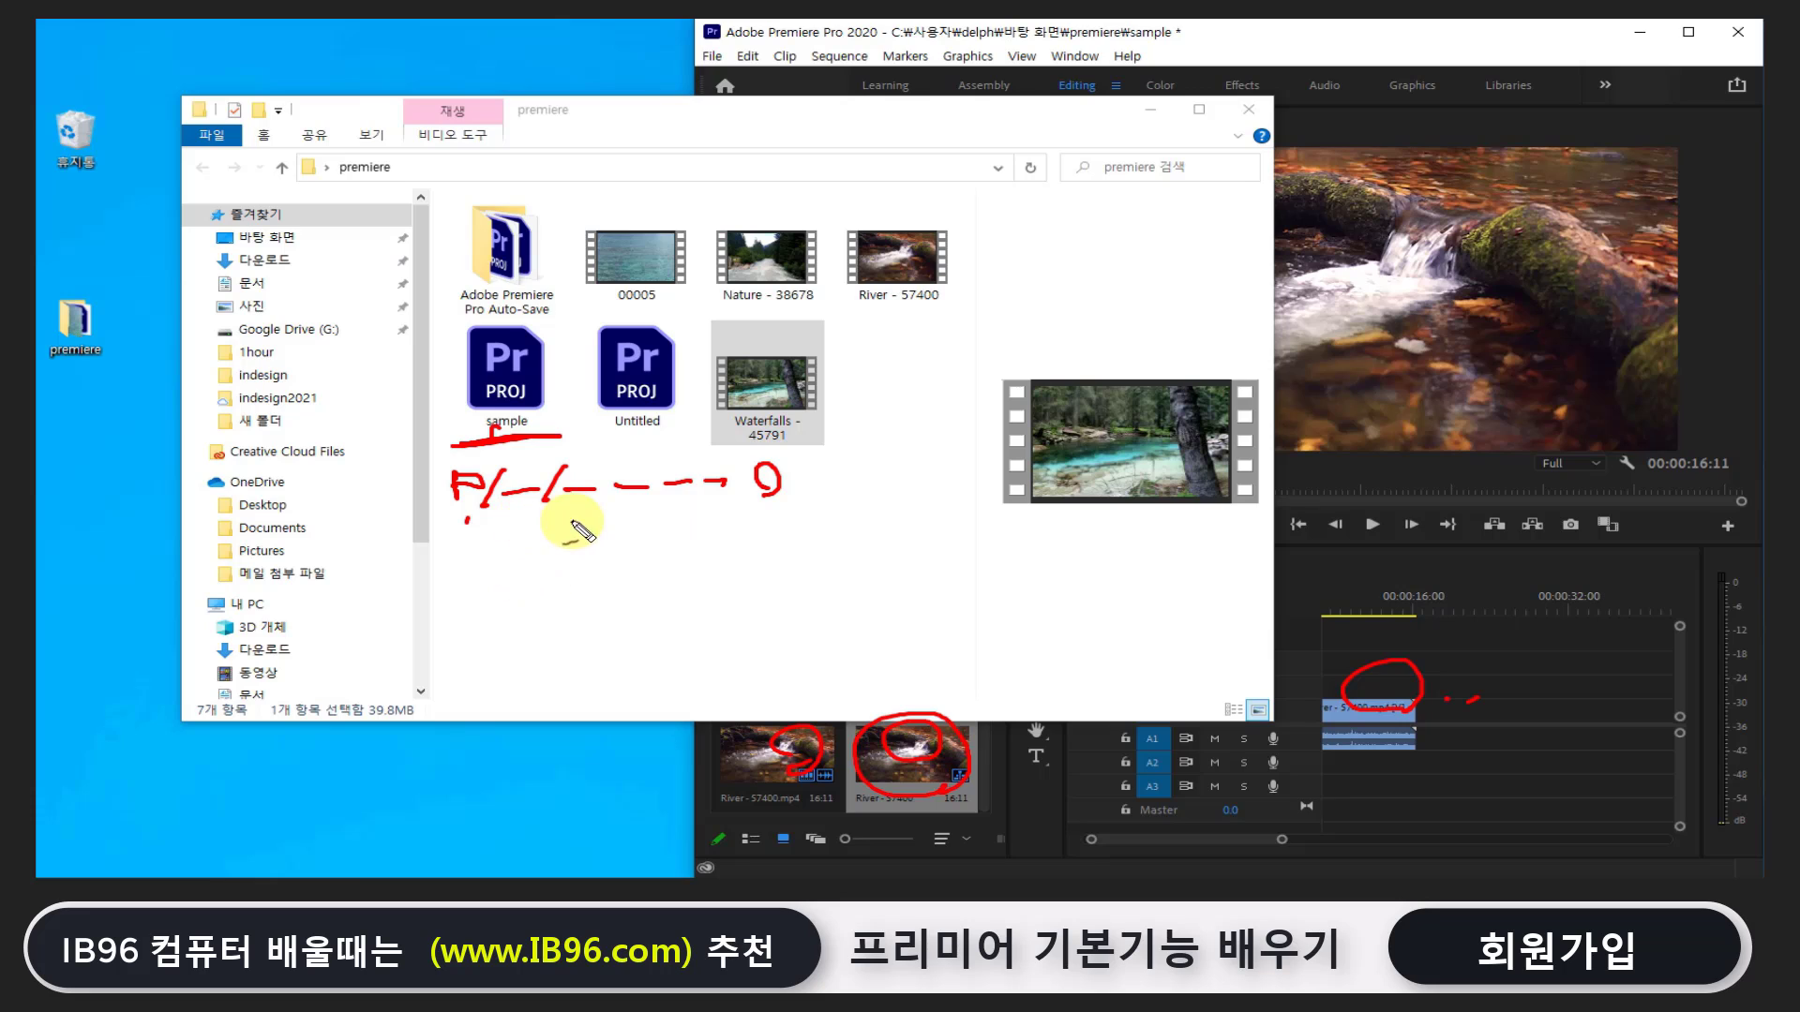
drag(486, 536, 480, 538)
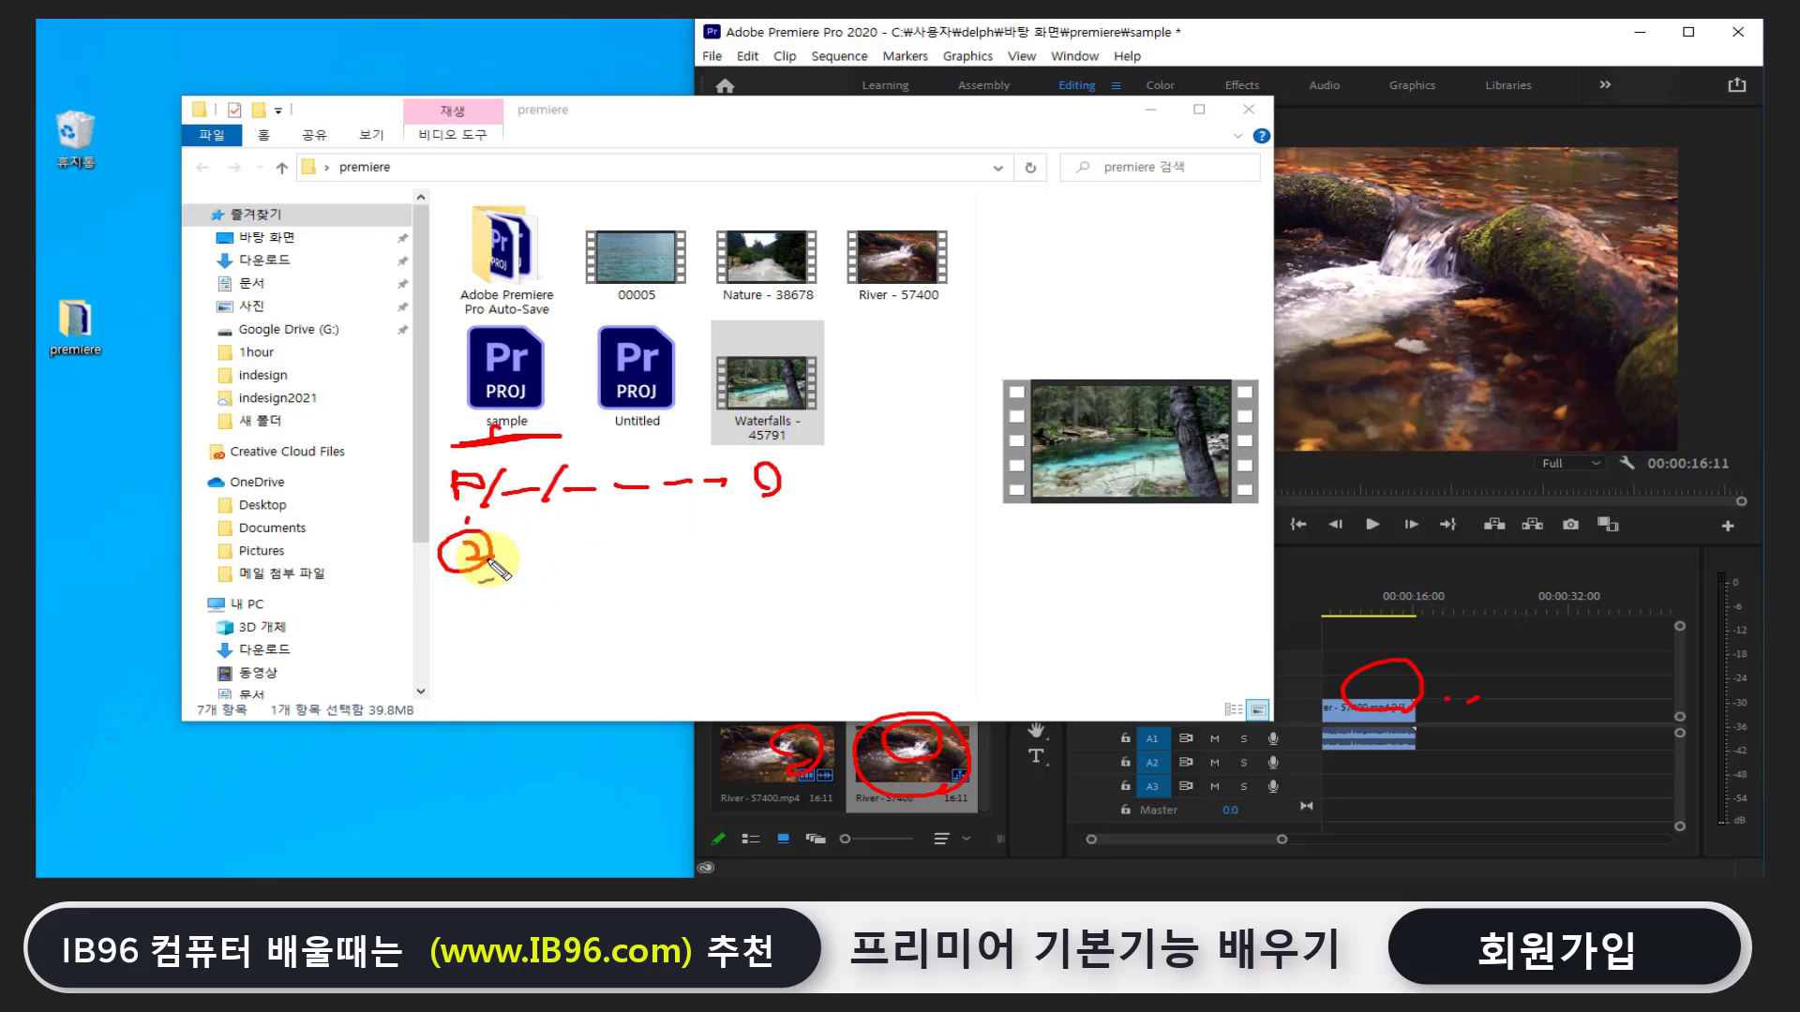
drag(574, 471, 591, 488)
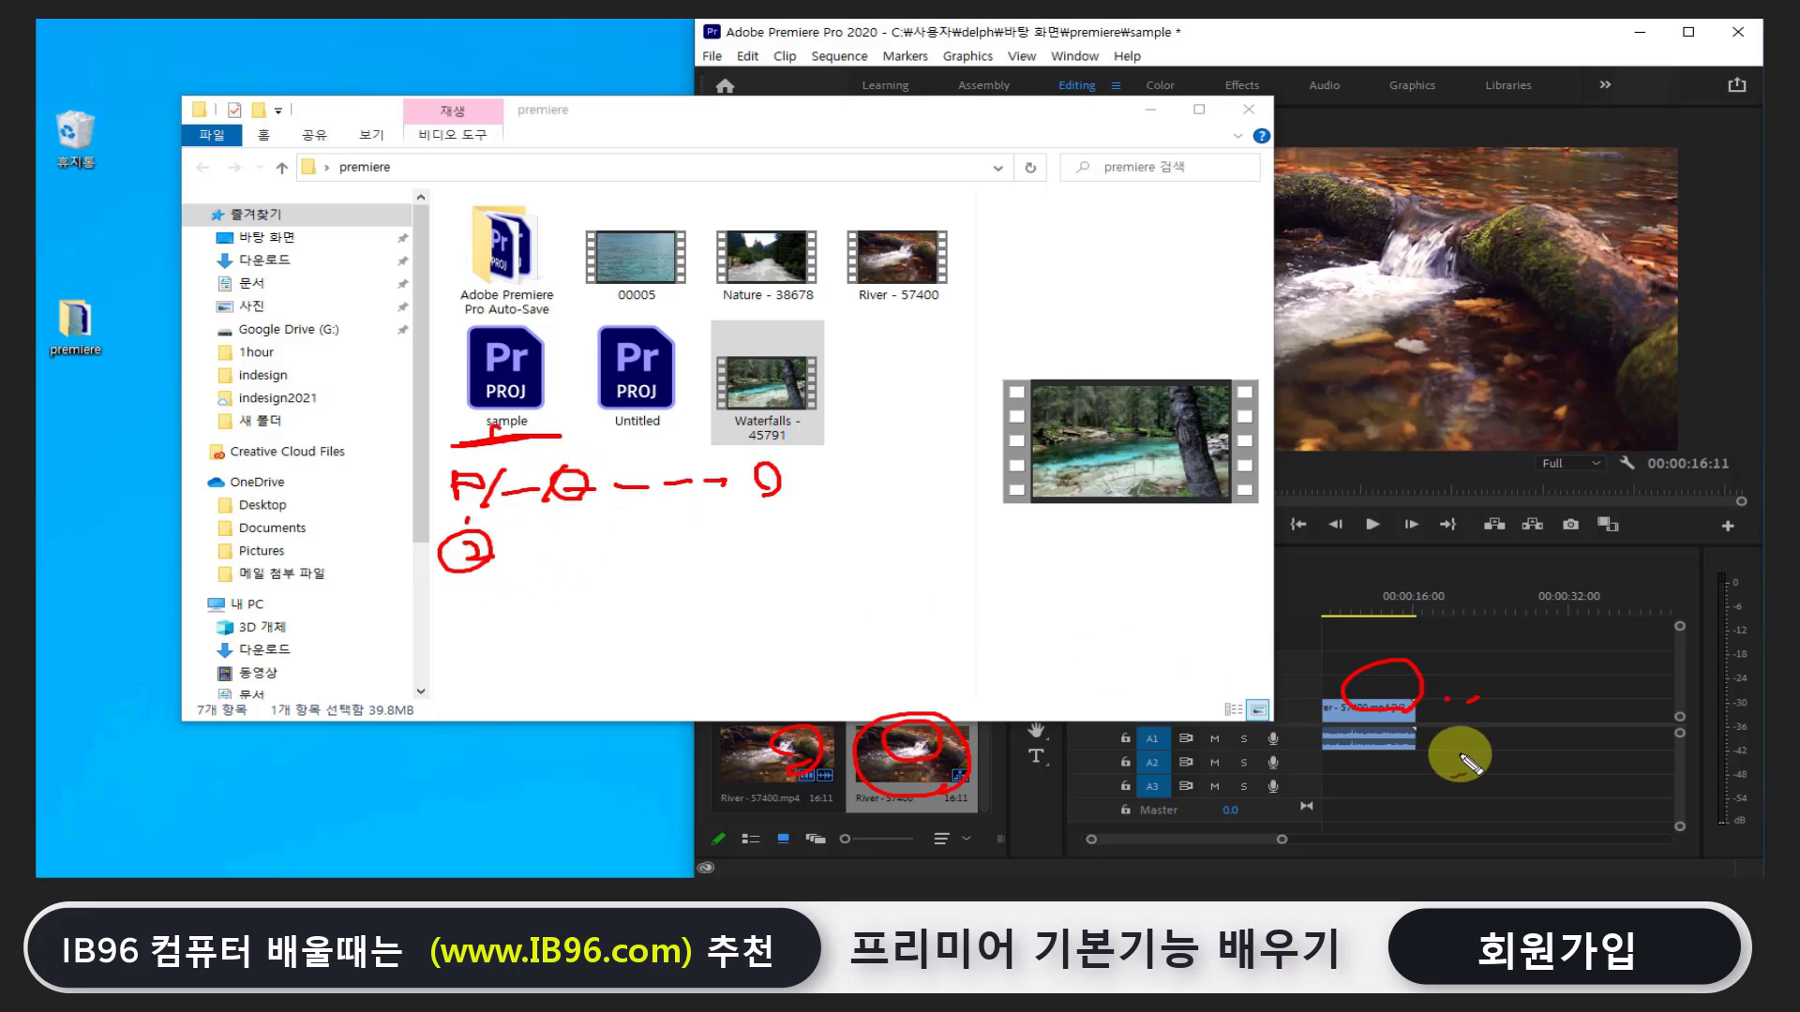
drag(1439, 731, 1481, 767)
drag(558, 473, 586, 563)
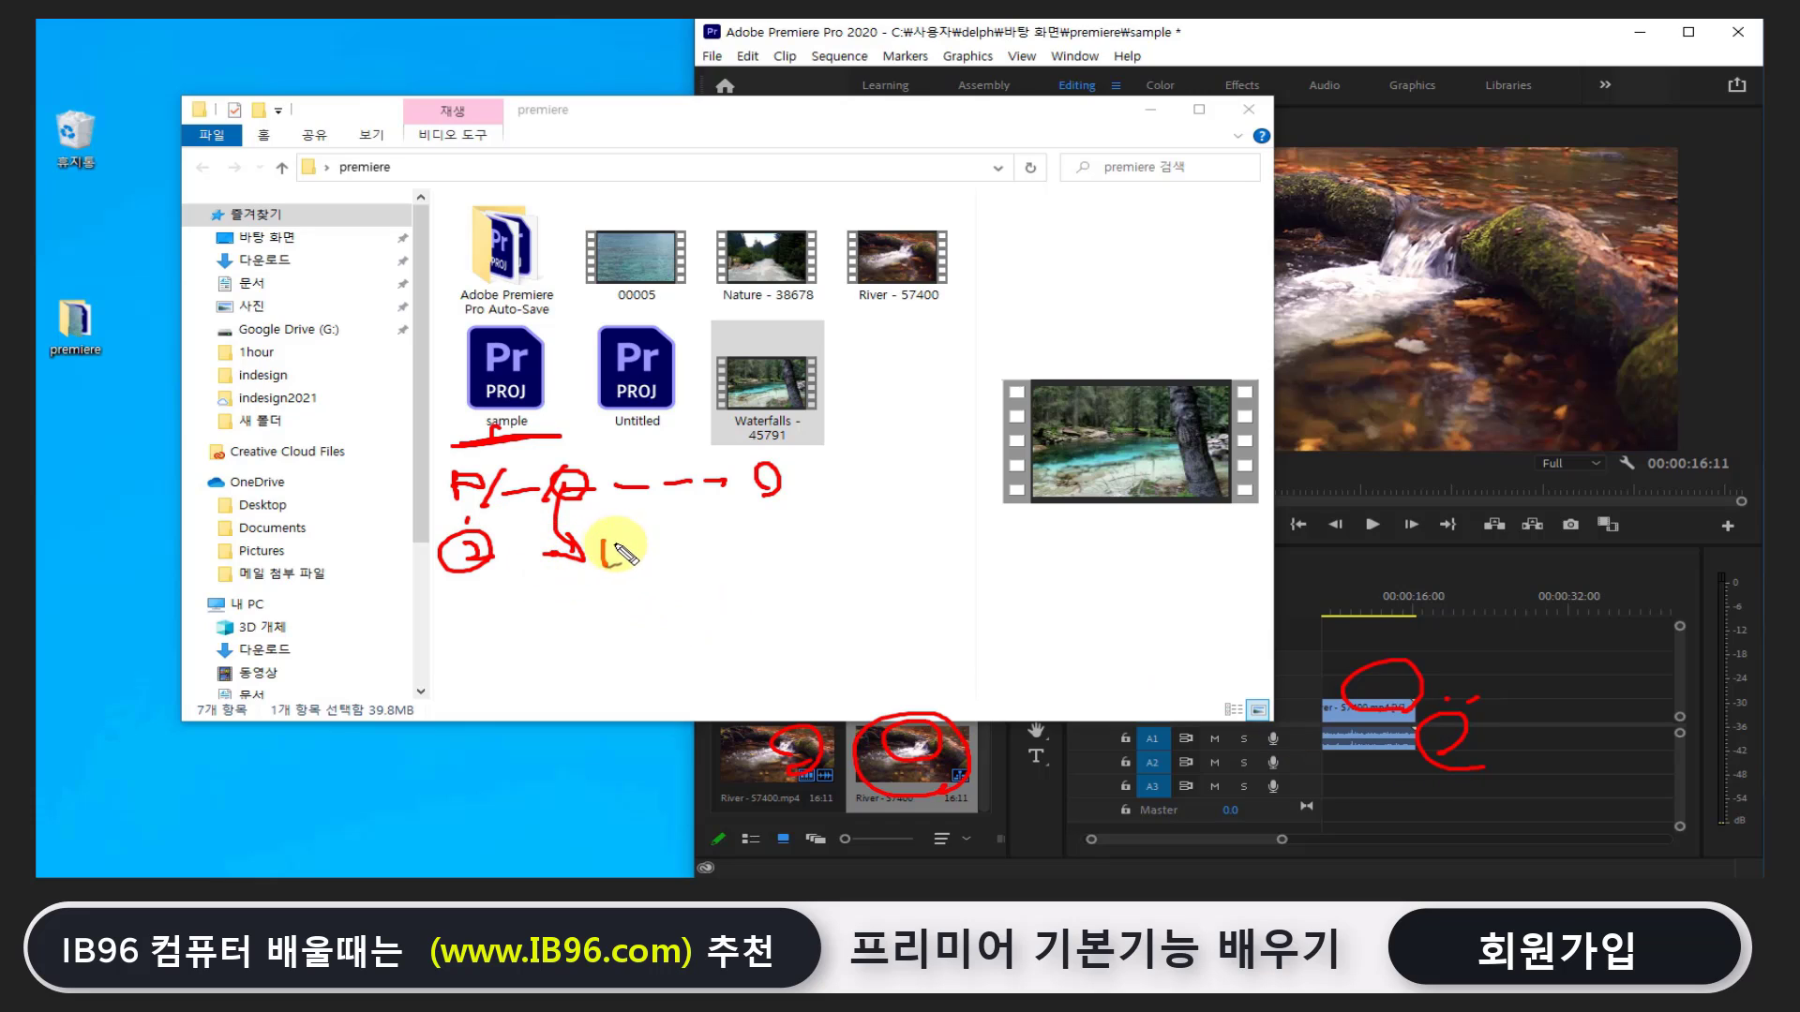
drag(604, 541, 772, 530)
drag(682, 583, 692, 588)
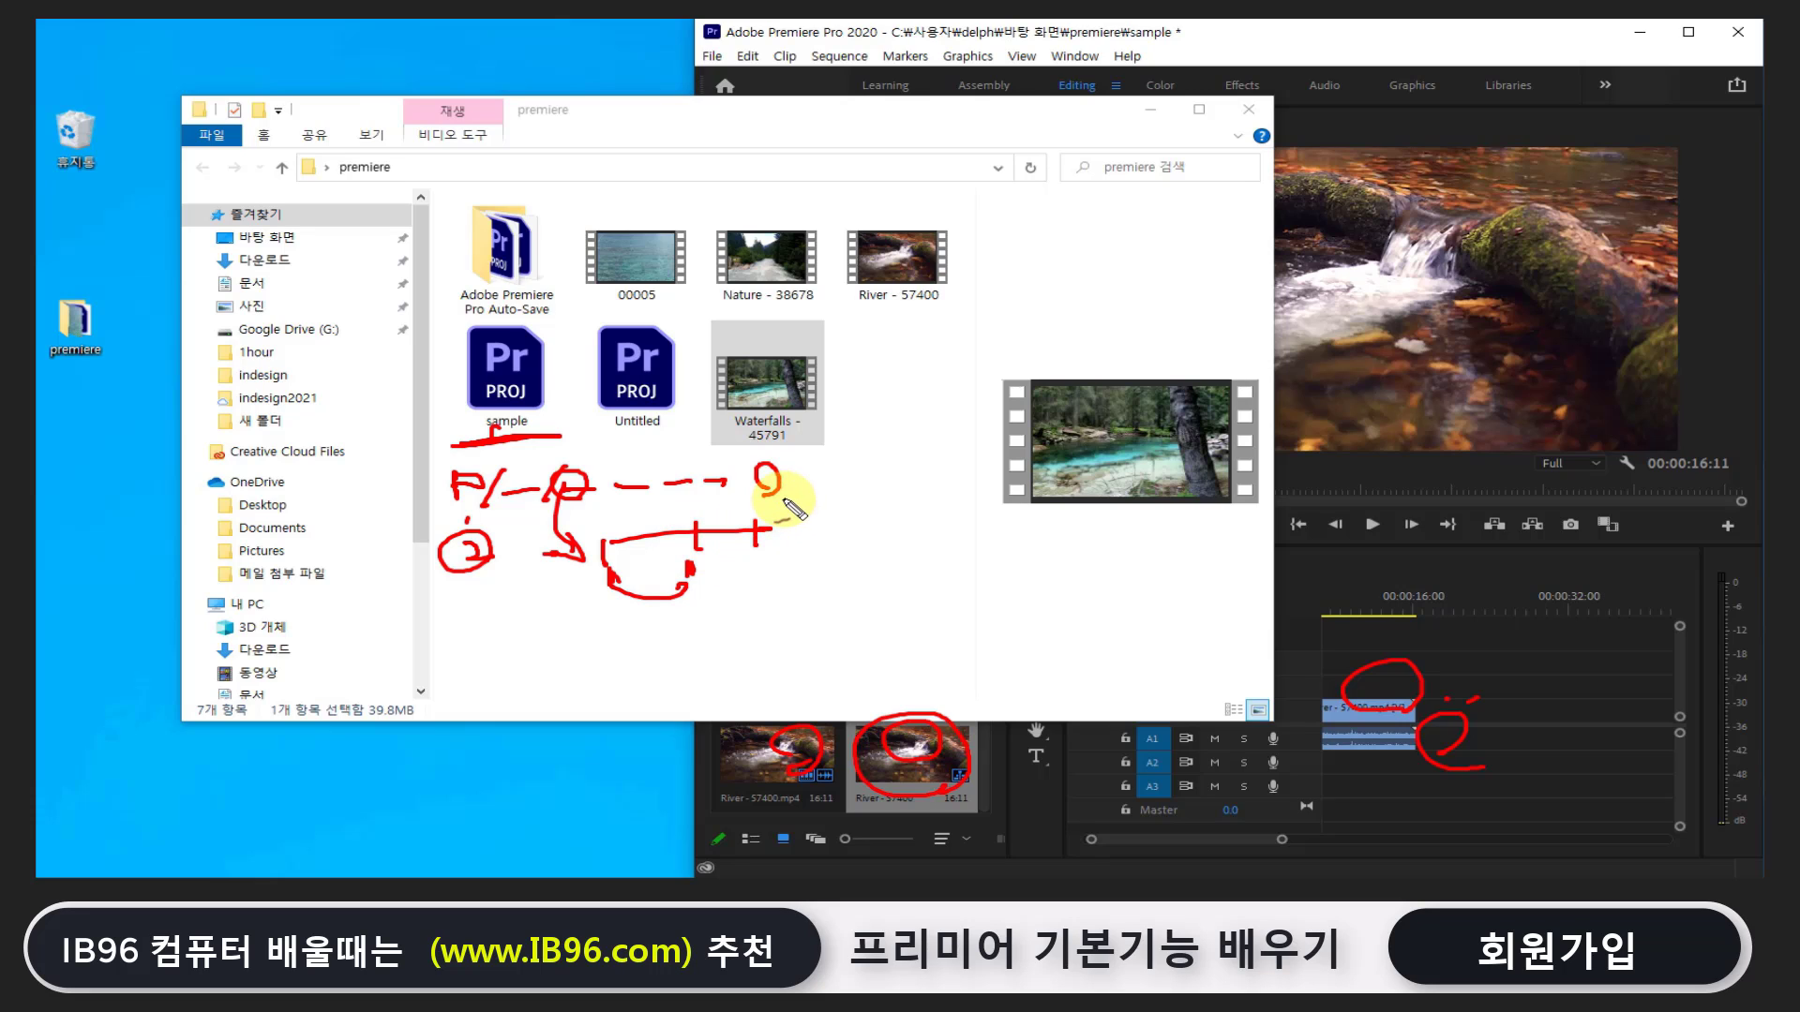
drag(772, 491, 699, 576)
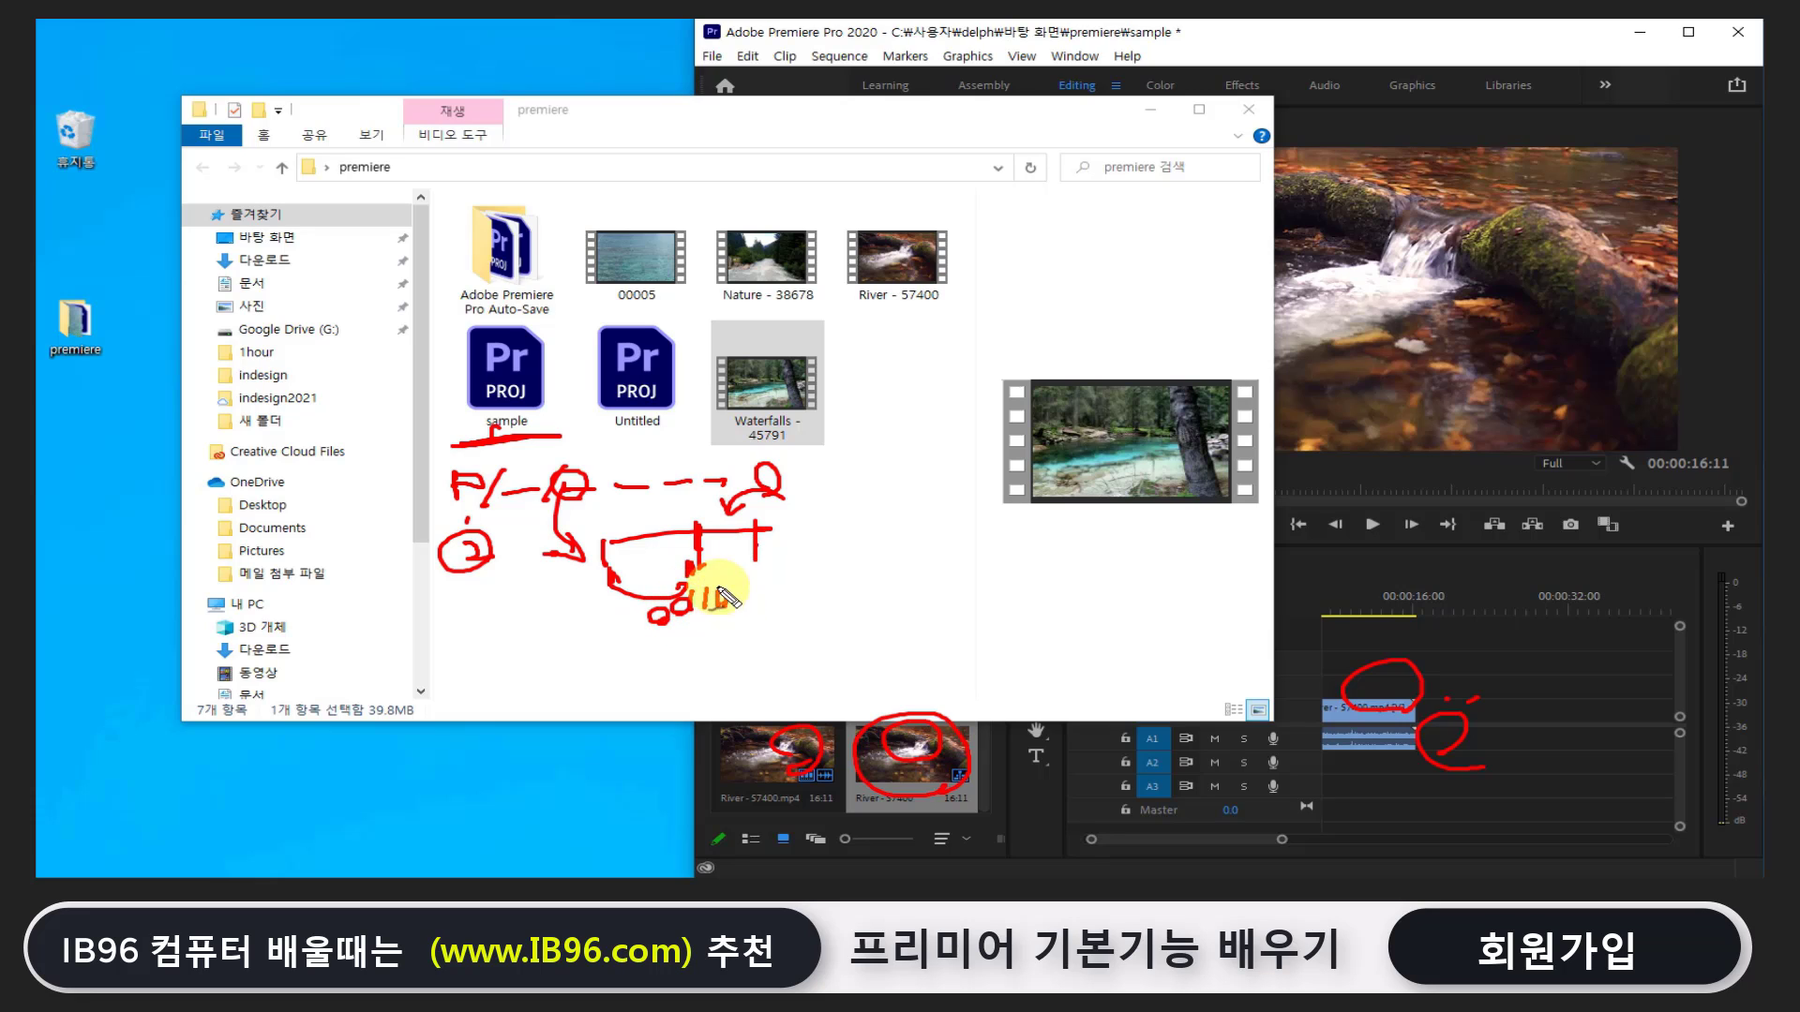
drag(758, 561, 759, 592)
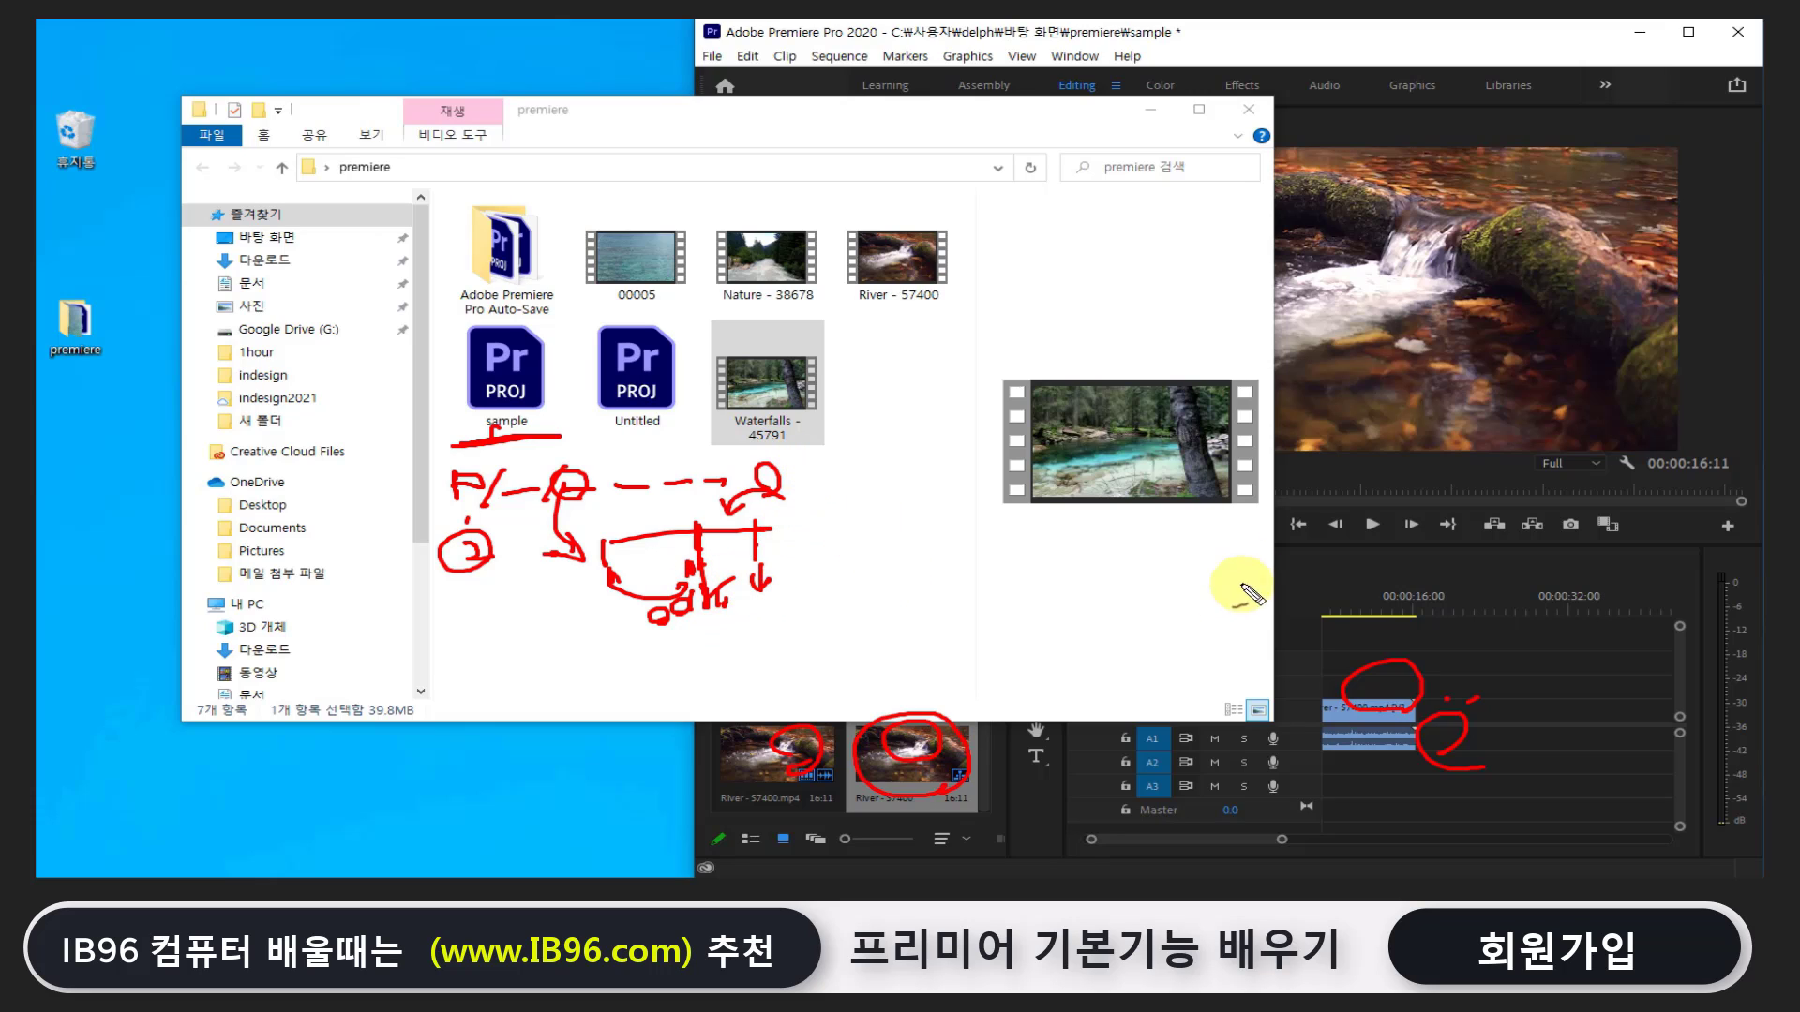
mouse_move(805, 533)
mouse_down()
mouse_move(835, 530)
mouse_move(814, 574)
mouse_move(851, 568)
mouse_up()
mouse_move(823, 574)
mouse_down()
mouse_move(849, 594)
mouse_move(1007, 576)
mouse_up()
drag(1011, 545, 1015, 562)
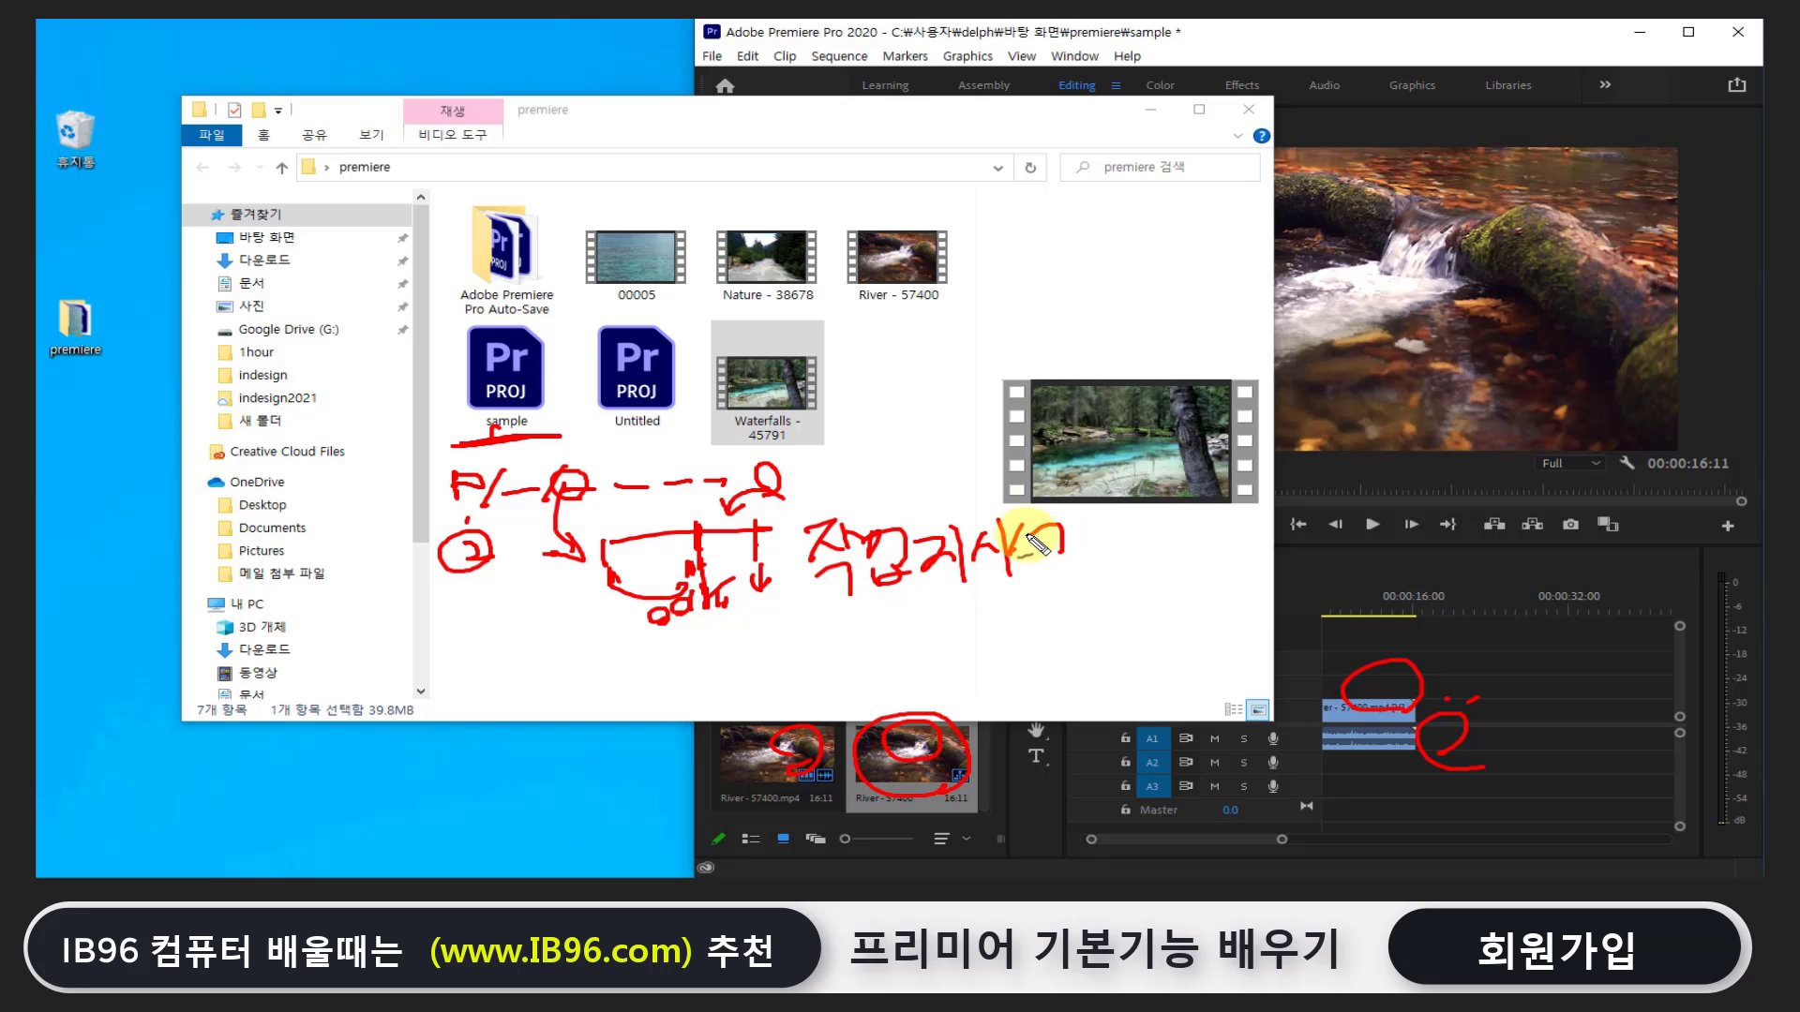
drag(804, 620, 1049, 583)
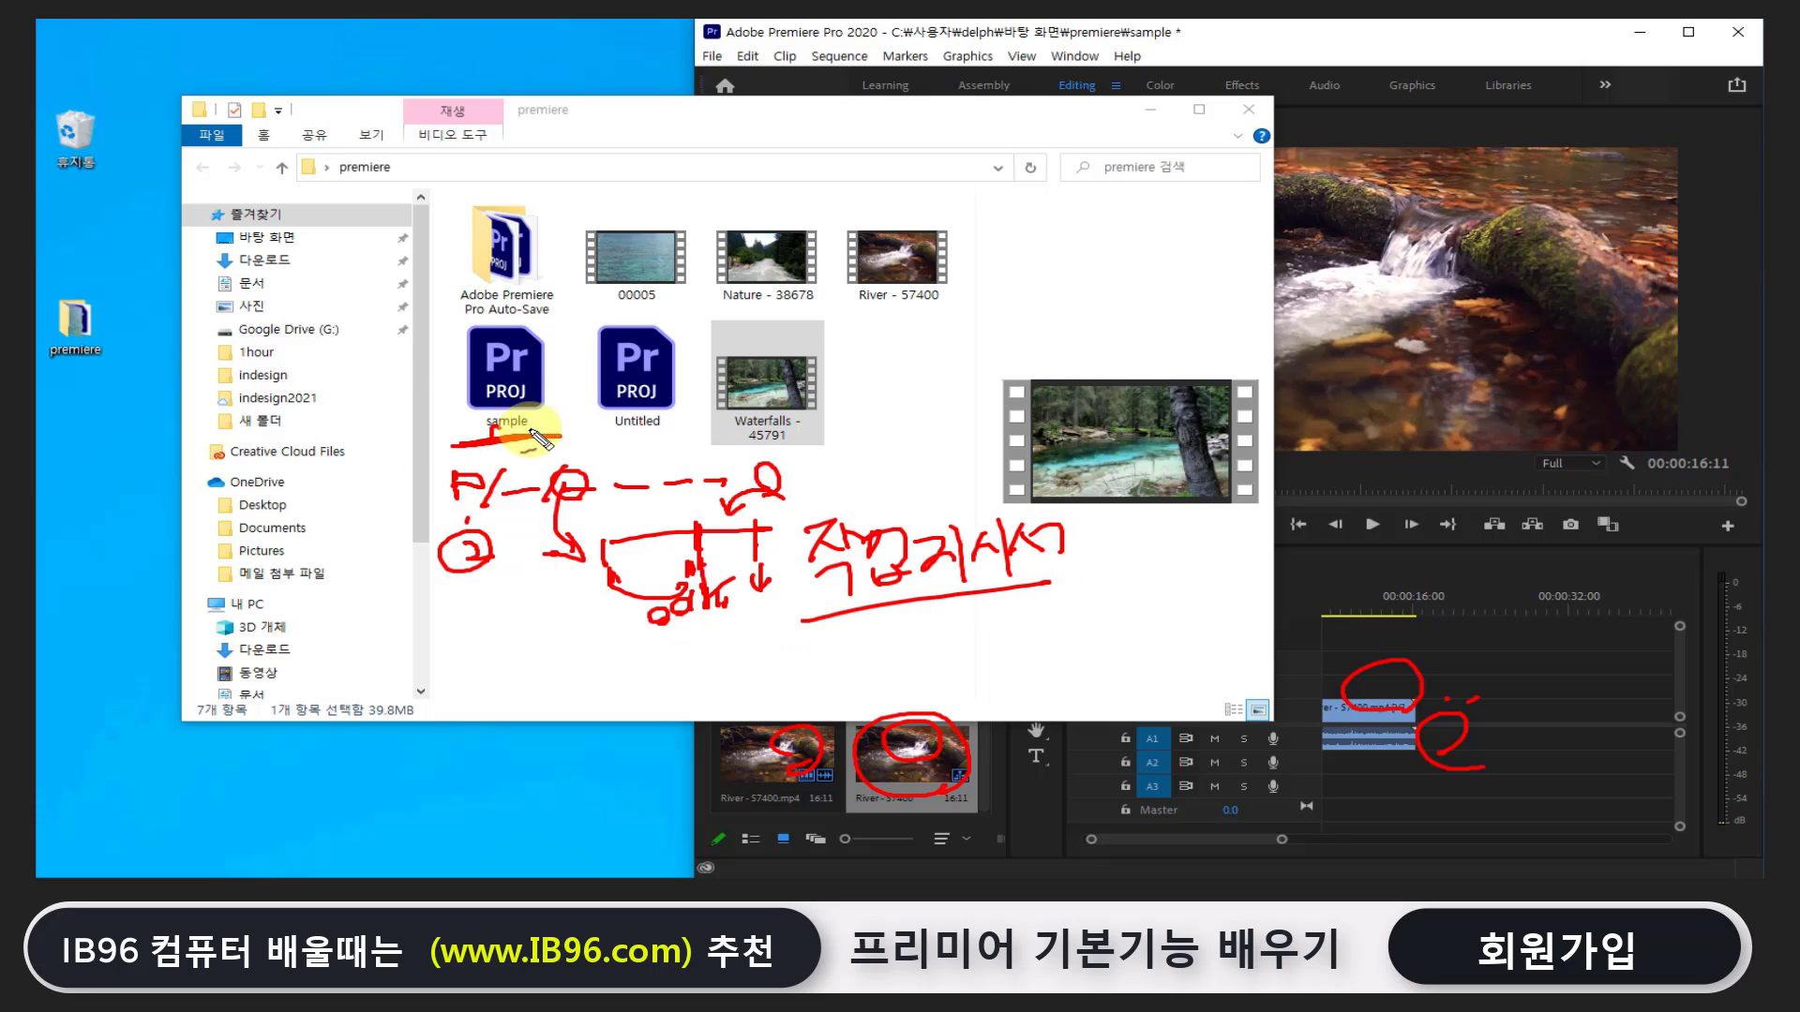
drag(542, 437, 563, 449)
mouse_move(807, 617)
mouse_down()
mouse_move(1040, 588)
mouse_move(797, 628)
mouse_up()
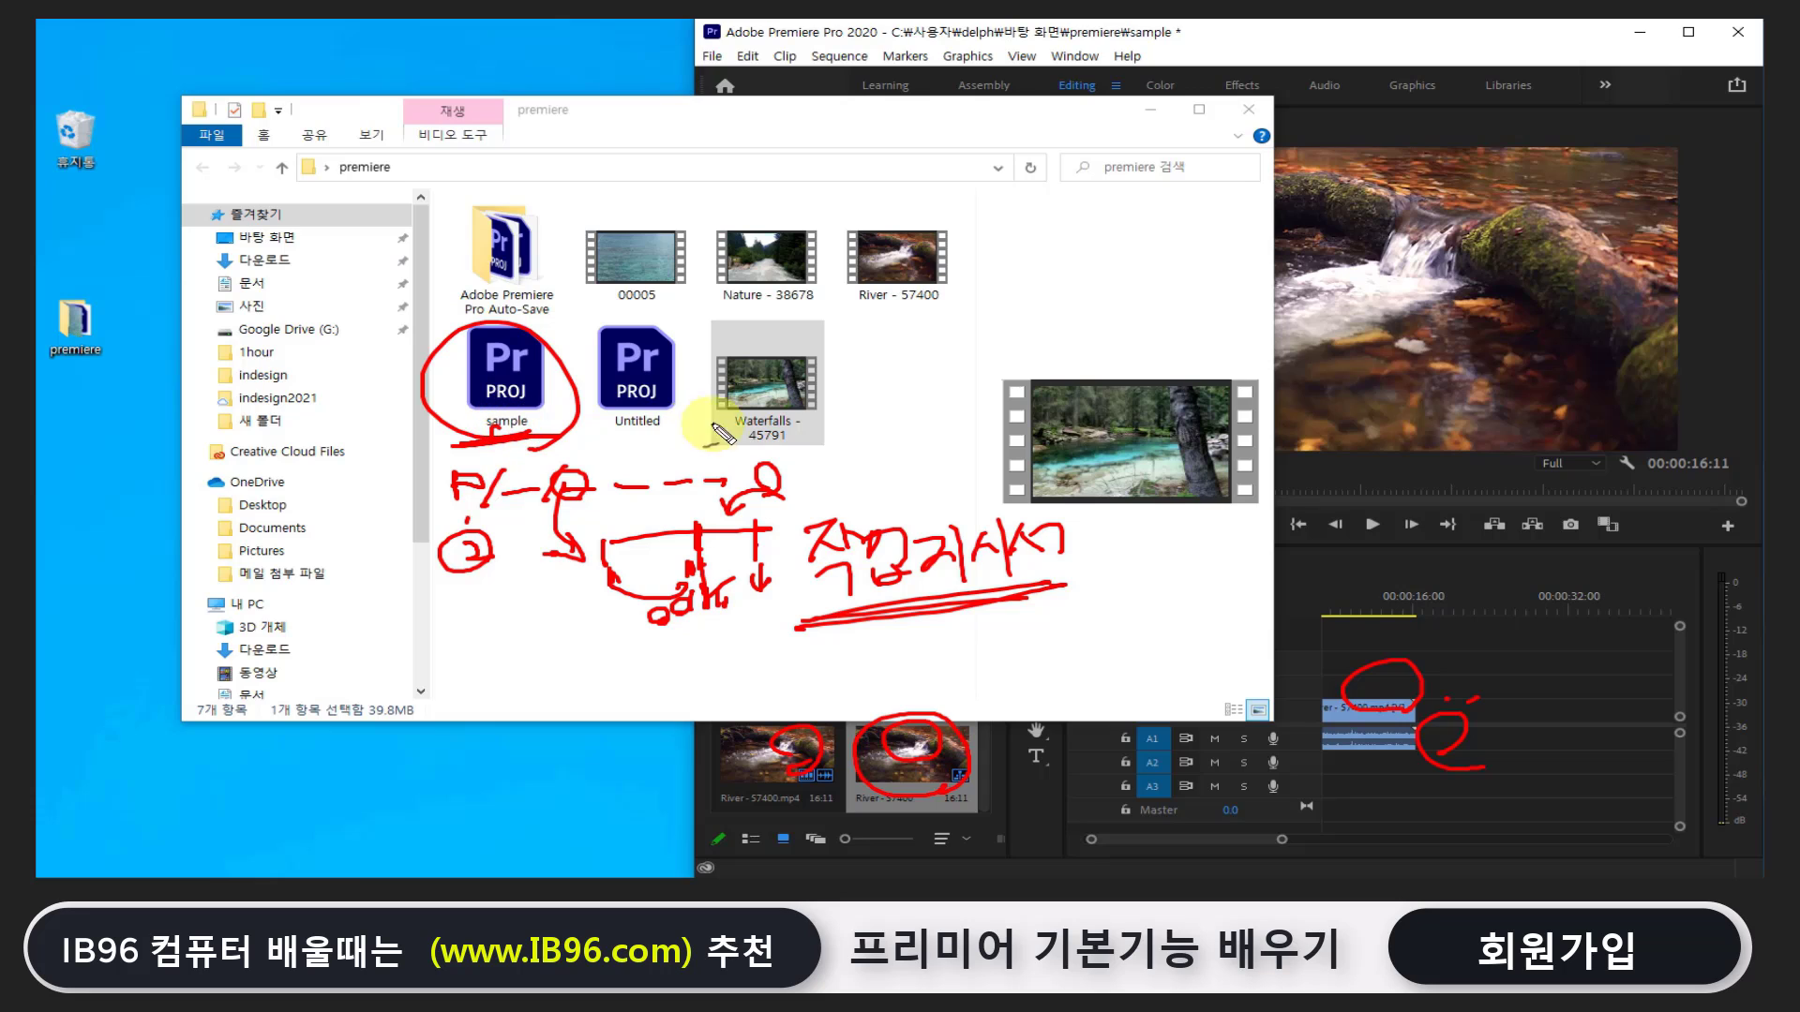
drag(1462, 807, 1435, 827)
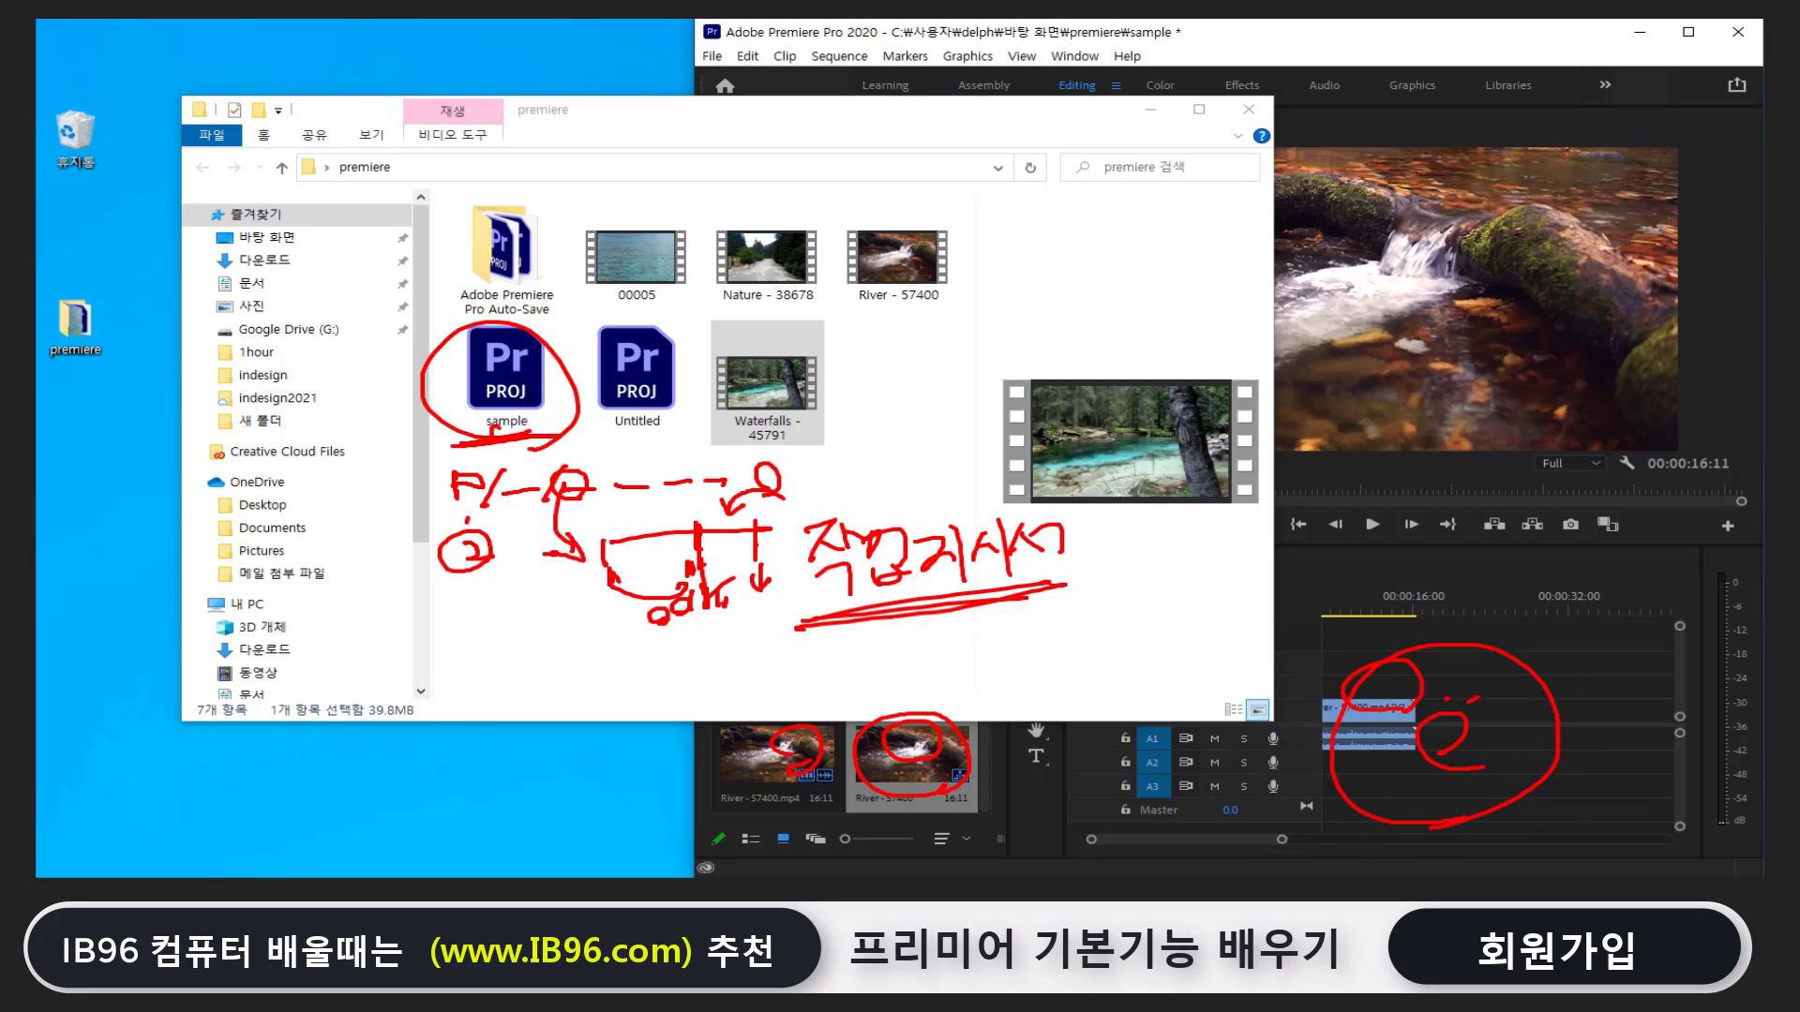
drag(559, 331, 697, 326)
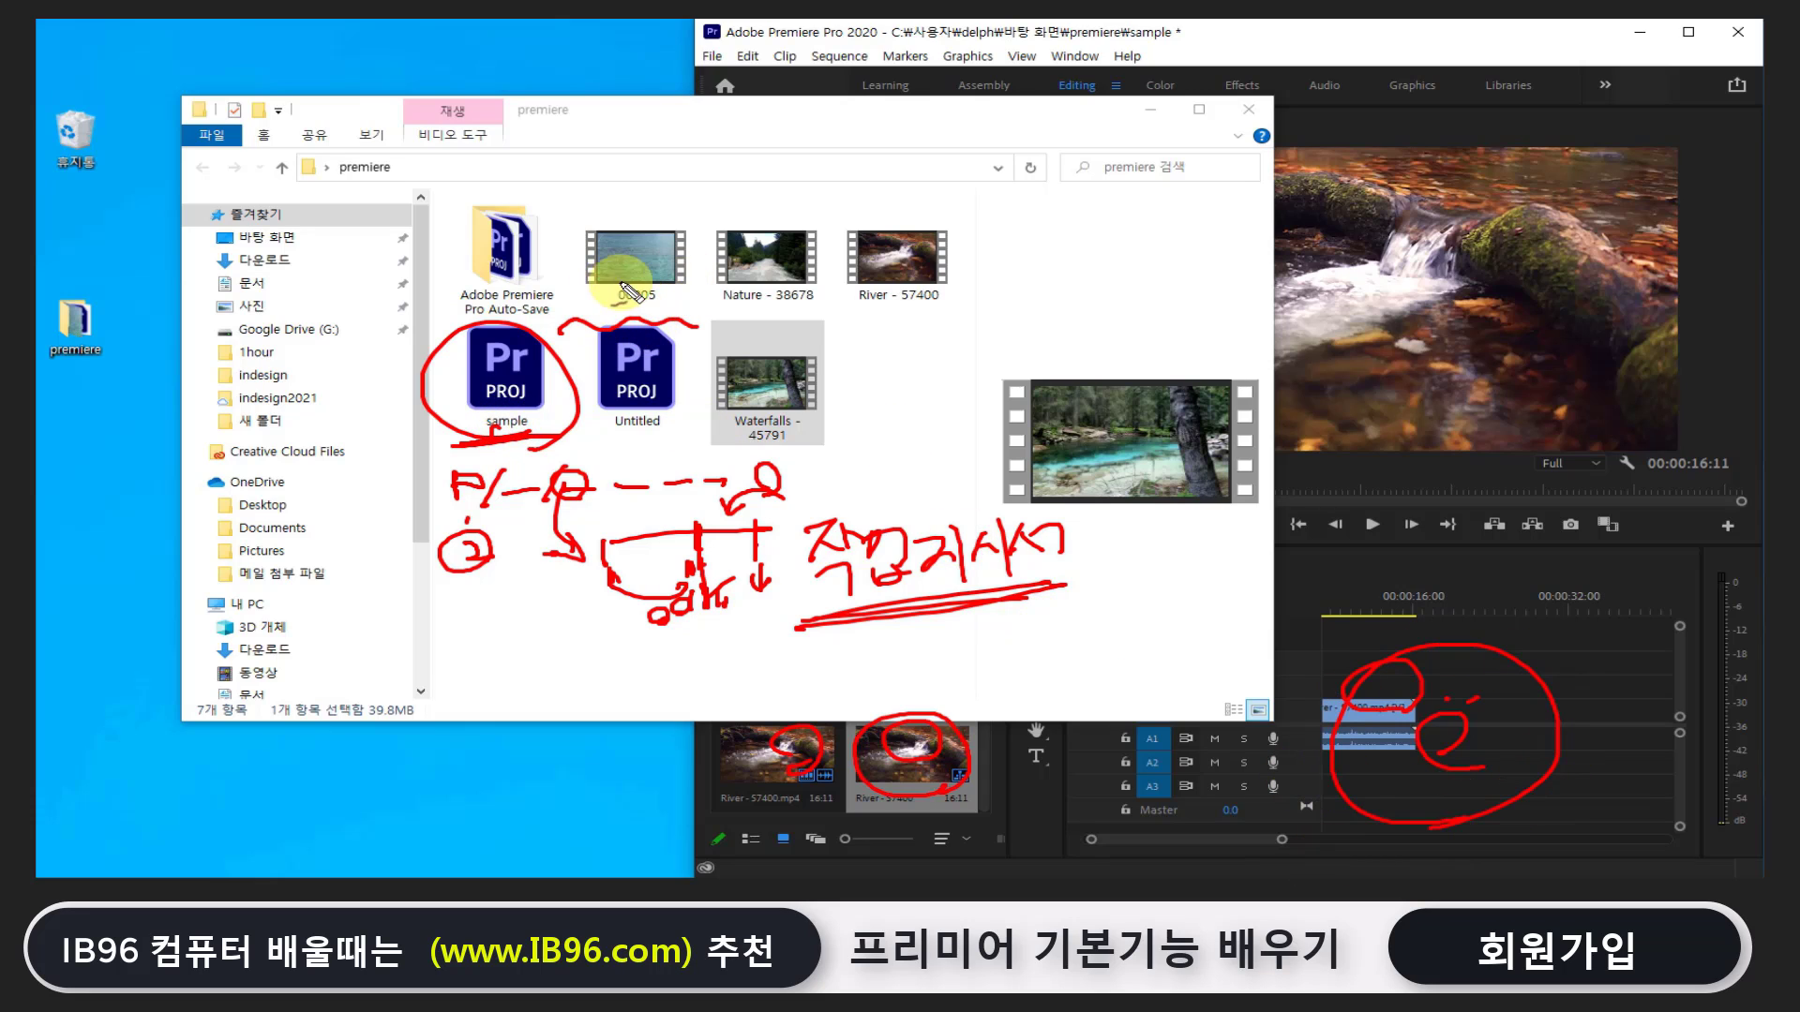
mouse_move(583, 272)
mouse_down()
mouse_move(661, 294)
mouse_move(509, 345)
mouse_move(562, 345)
mouse_up()
drag(675, 239, 572, 276)
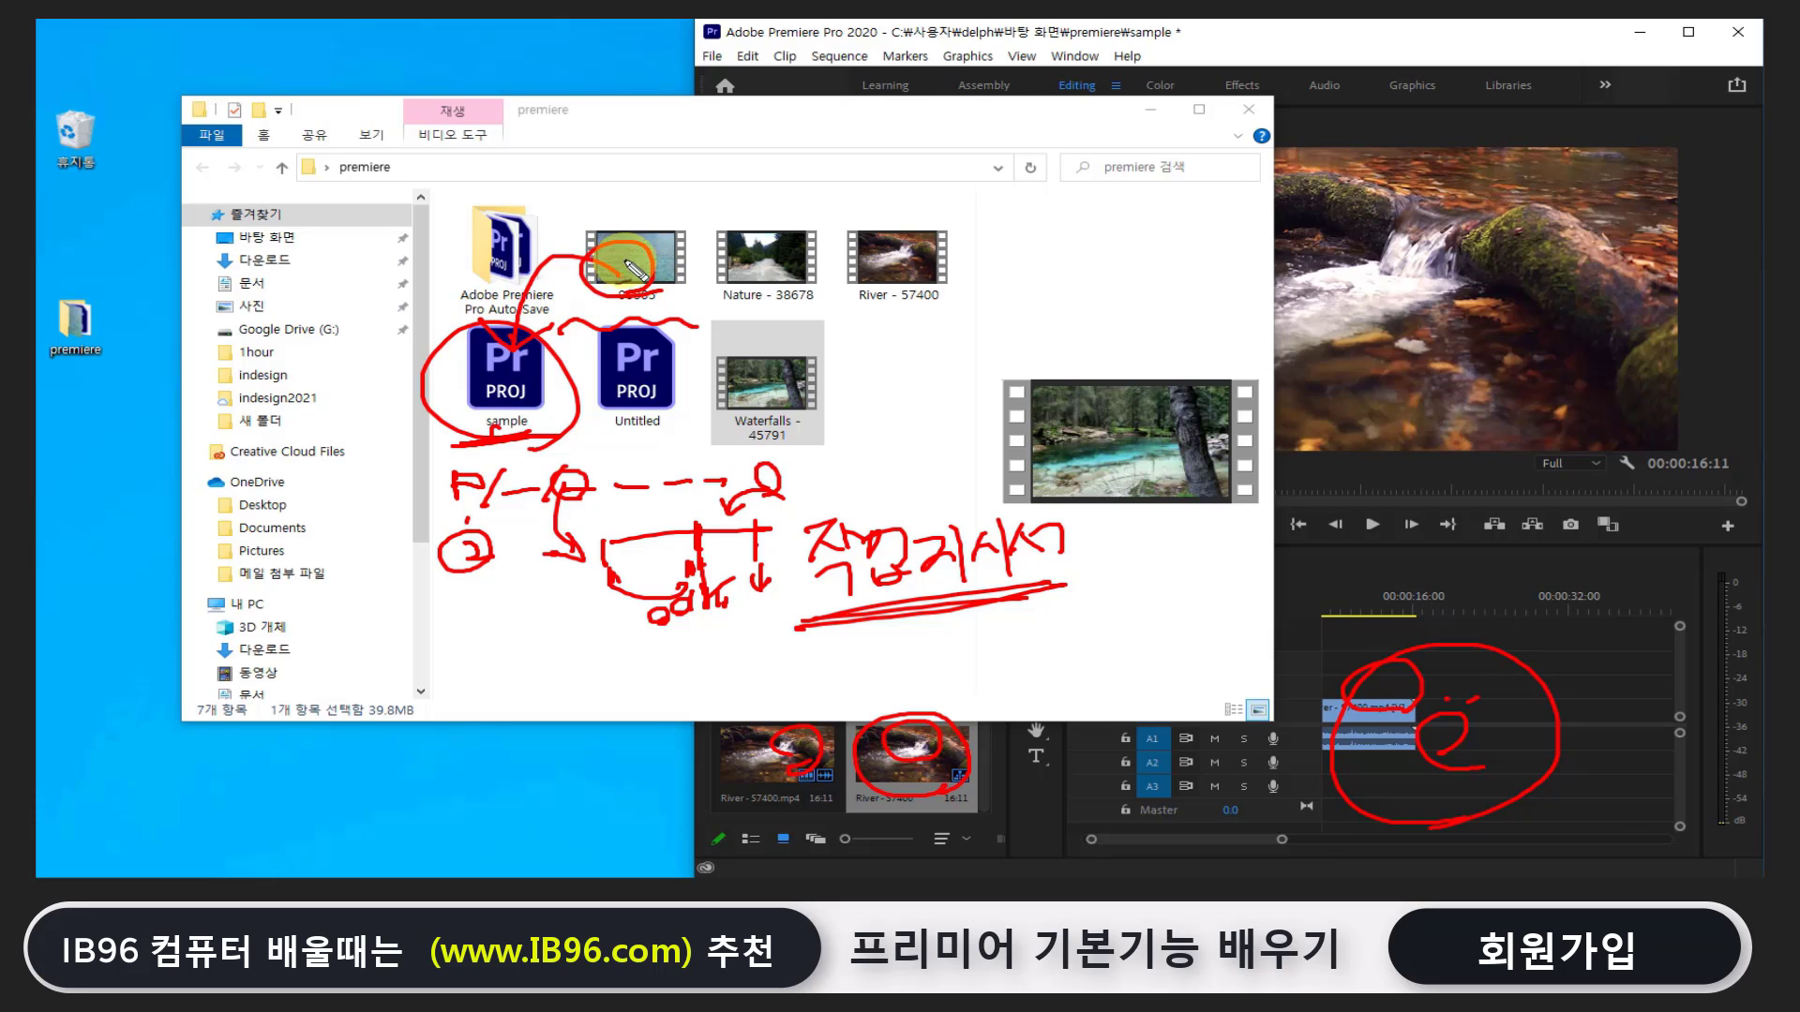
drag(808, 241, 796, 281)
drag(914, 235, 891, 234)
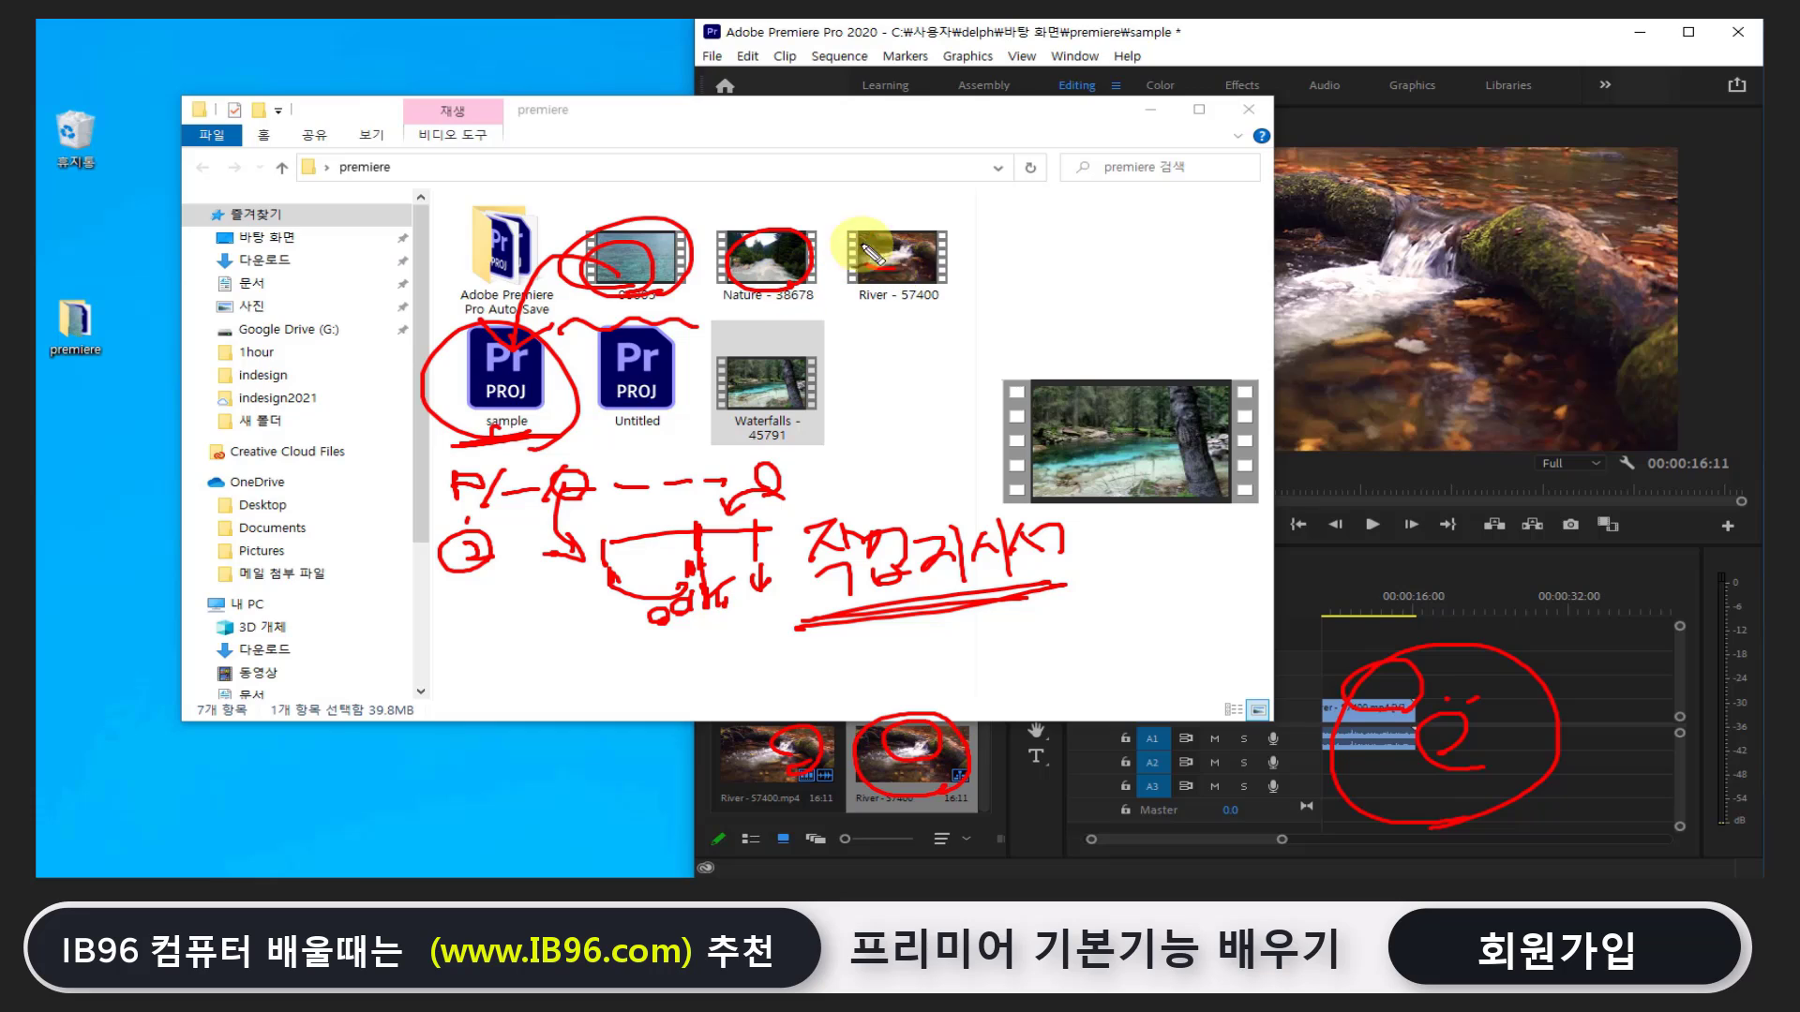
drag(490, 442, 527, 437)
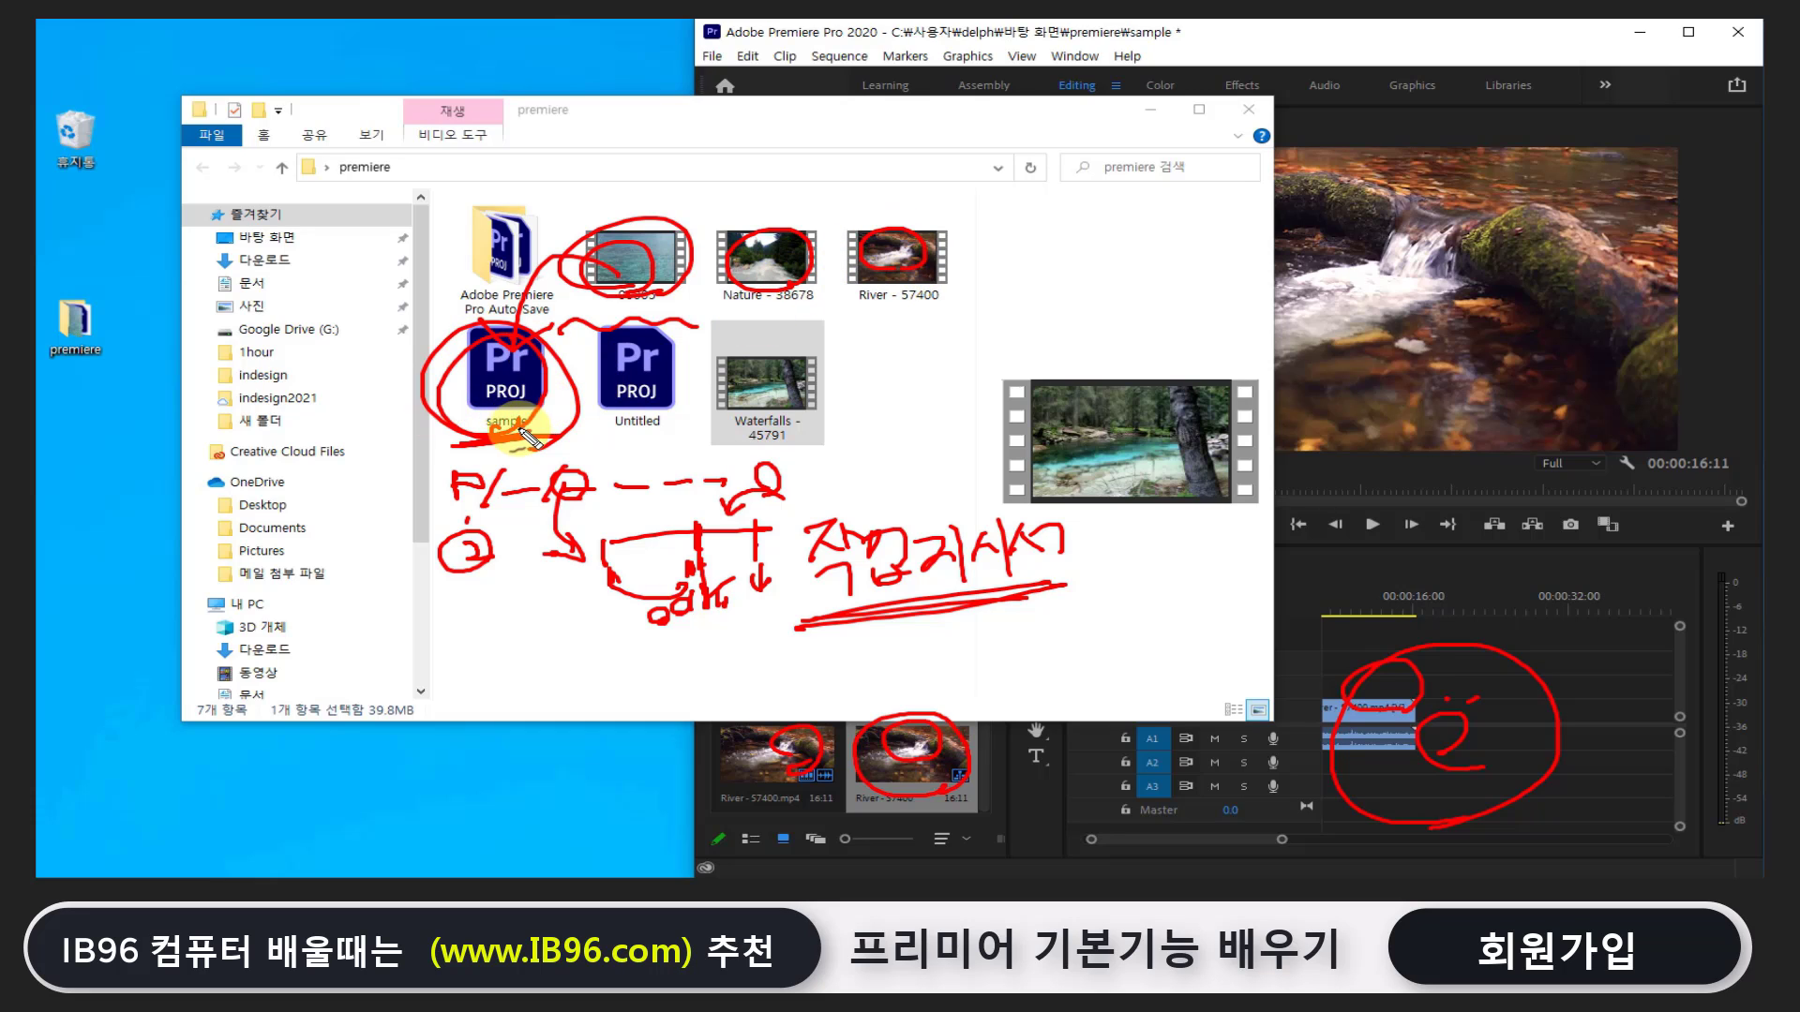
drag(614, 272, 525, 330)
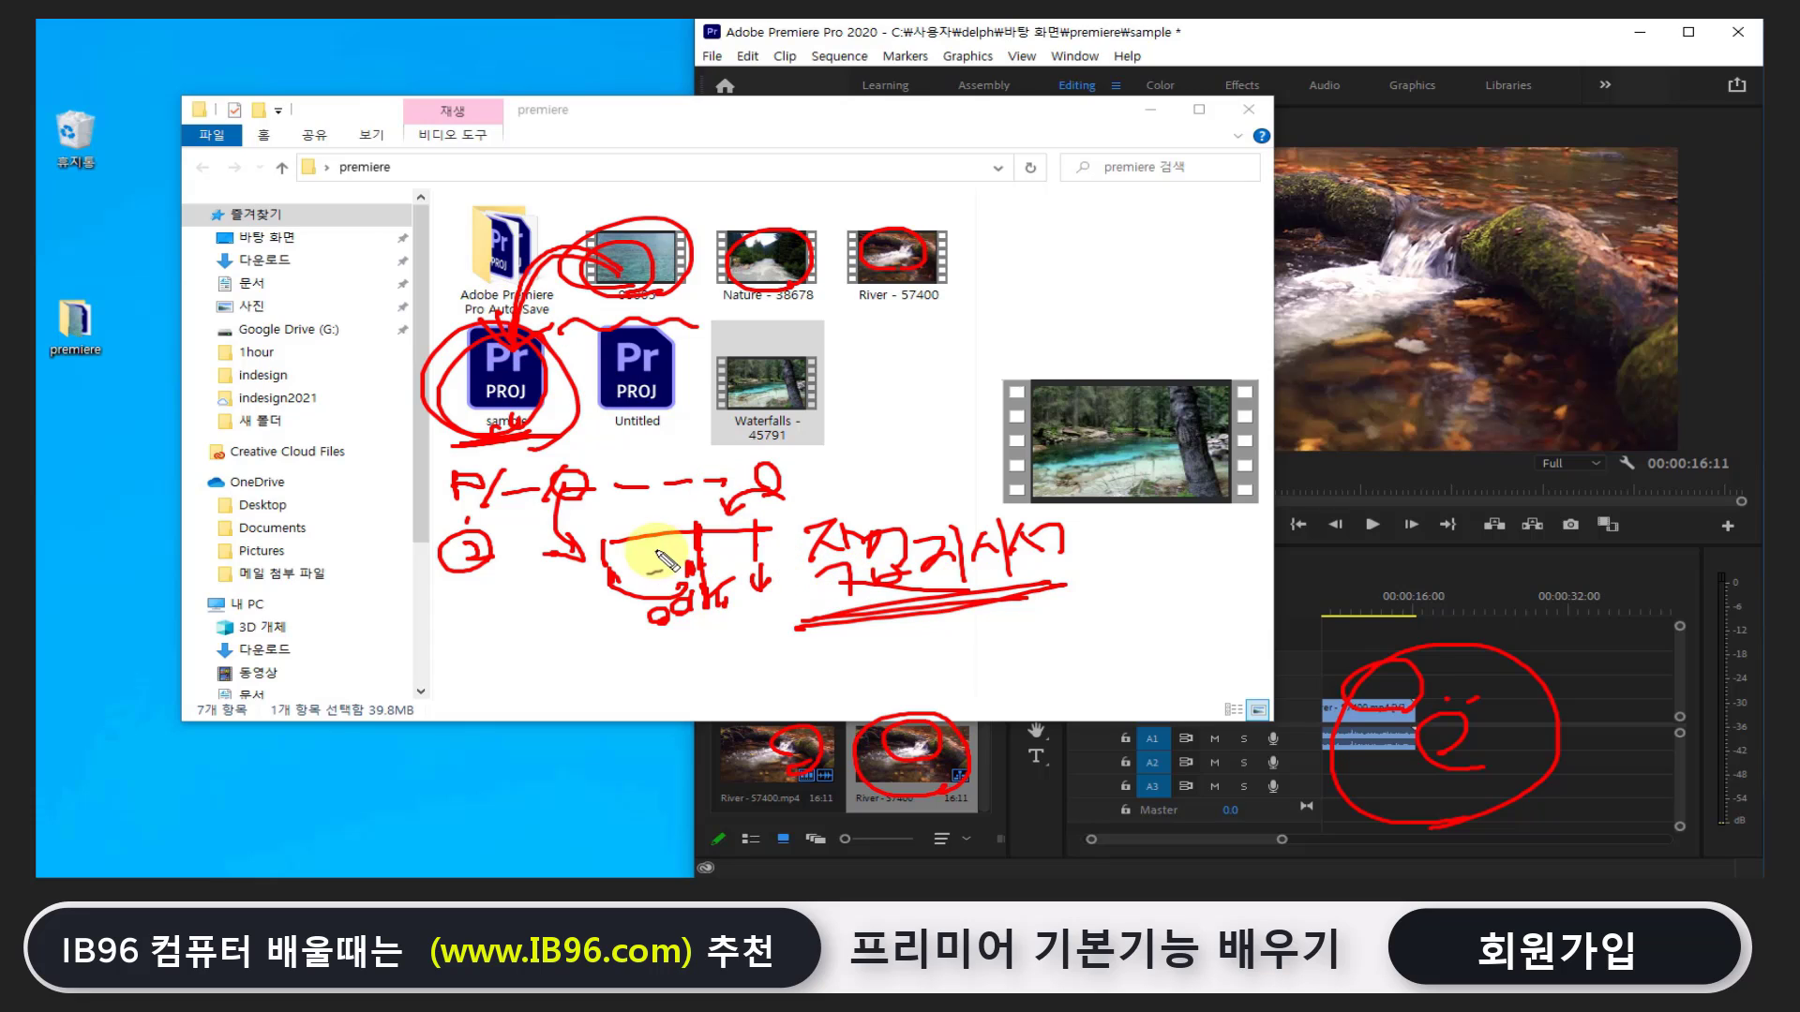
drag(886, 741, 891, 778)
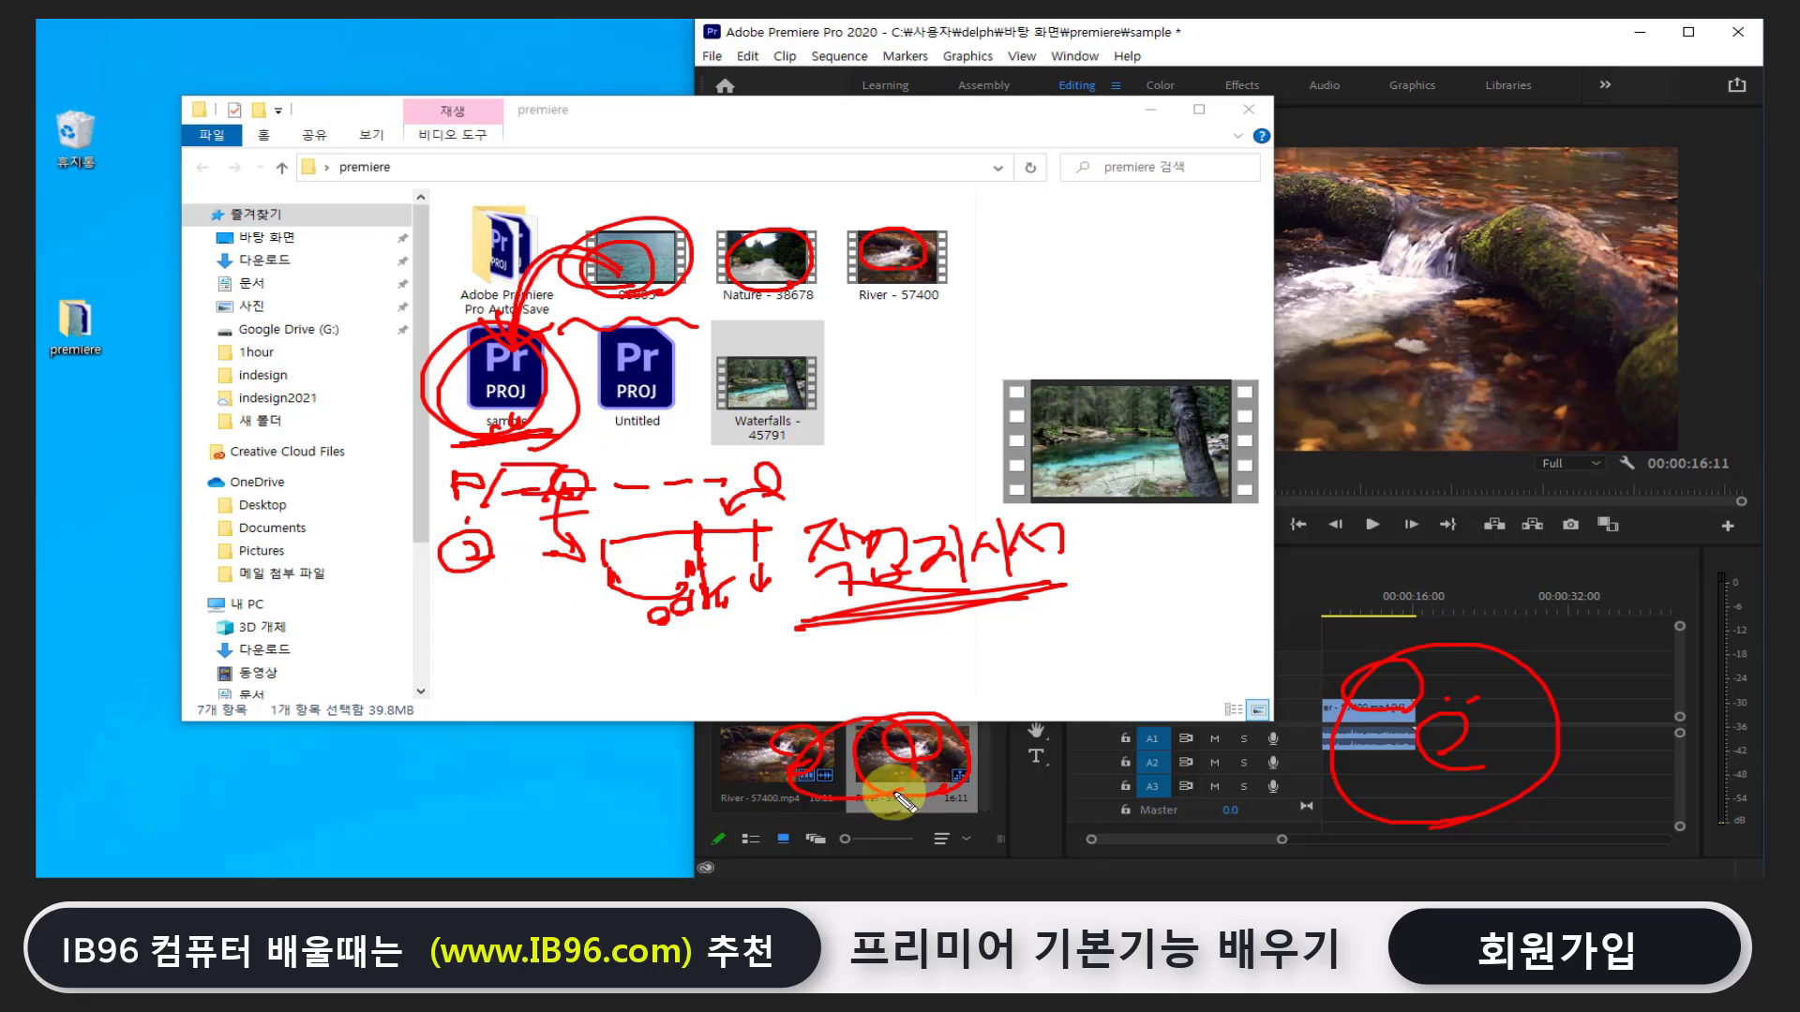
drag(1317, 758, 1647, 715)
mouse_move(1401, 667)
mouse_down()
mouse_move(1403, 712)
mouse_move(1448, 722)
mouse_up()
mouse_move(1524, 667)
mouse_down()
mouse_move(1525, 699)
mouse_move(1549, 701)
mouse_up()
drag(1571, 665, 1573, 699)
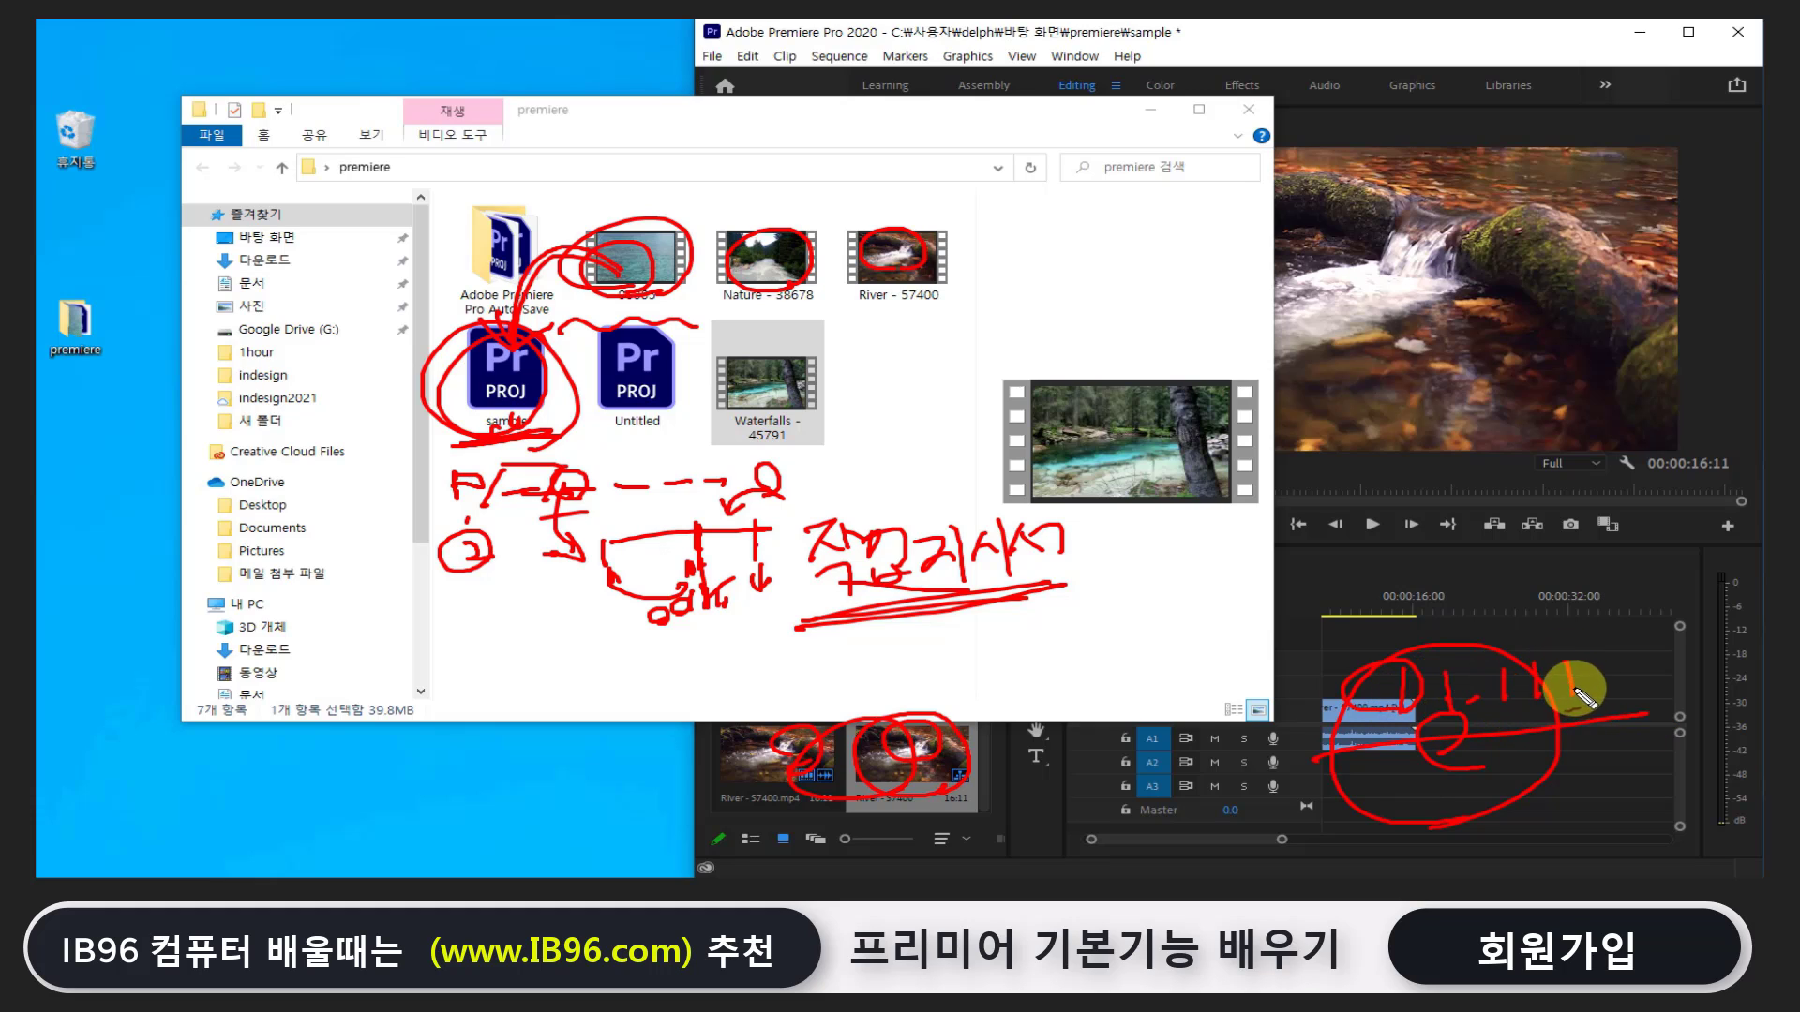
drag(1490, 646, 1606, 755)
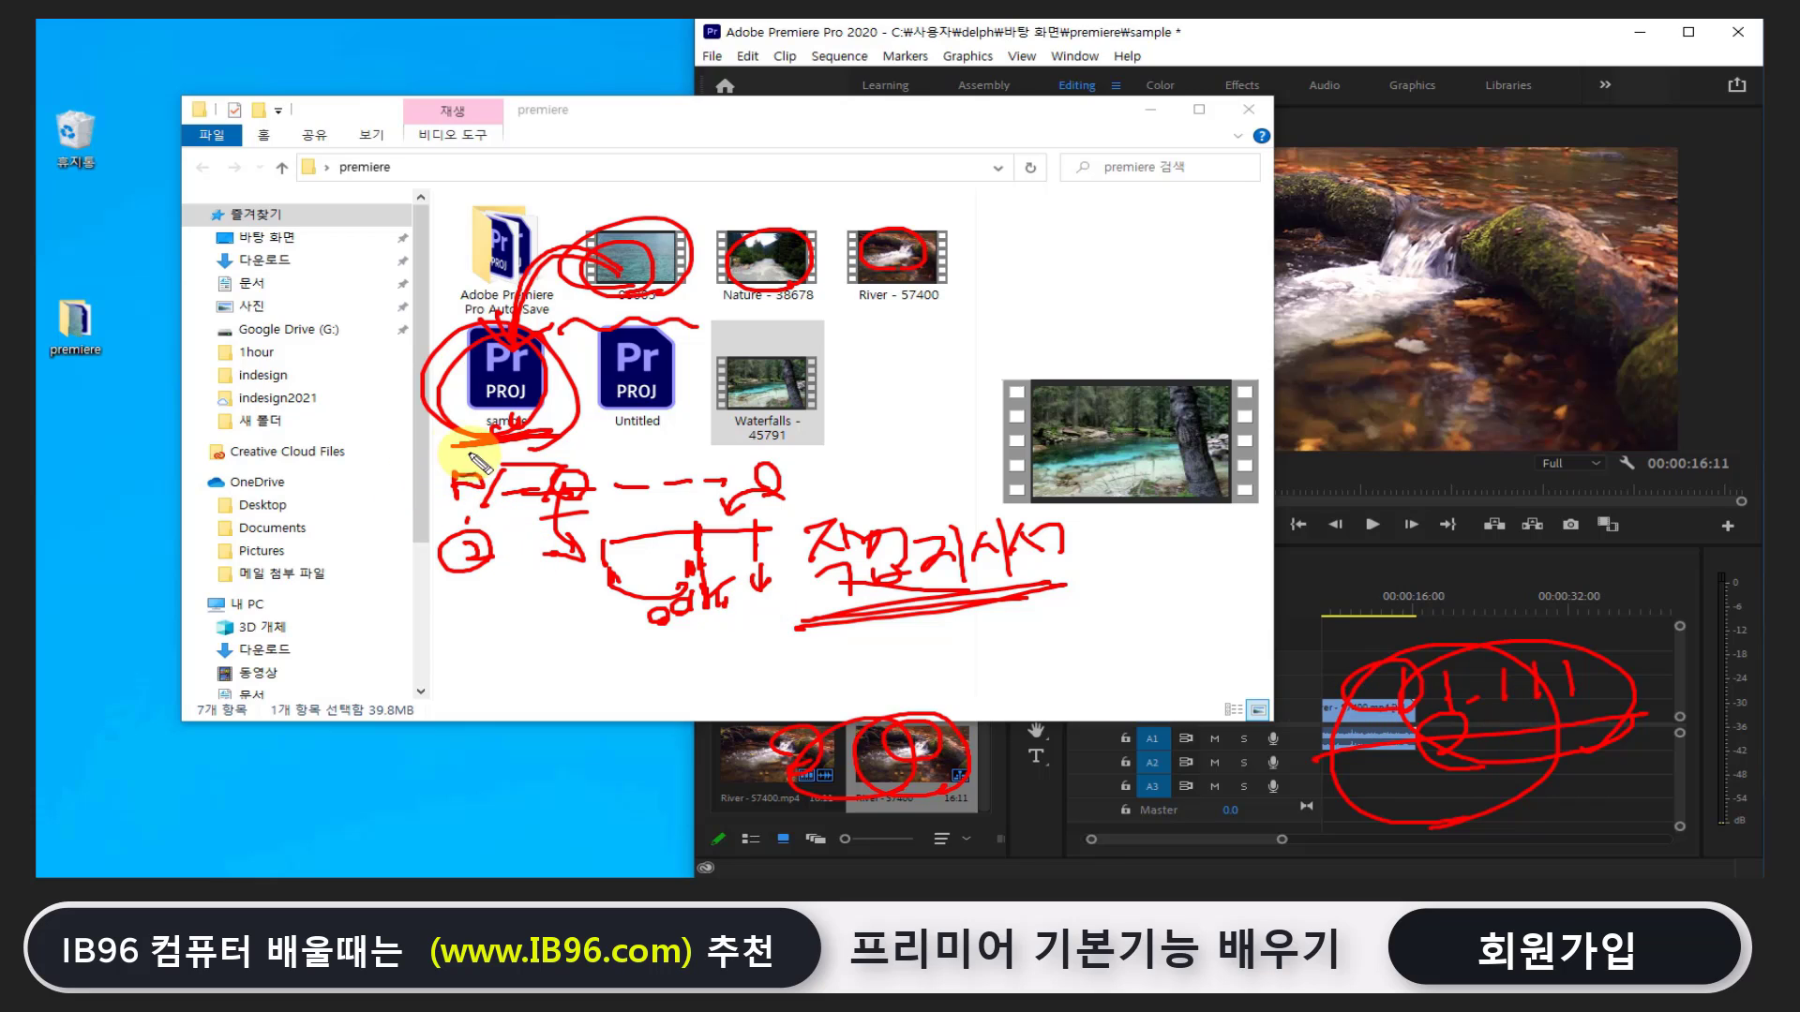
drag(430, 439, 530, 437)
drag(563, 339, 533, 433)
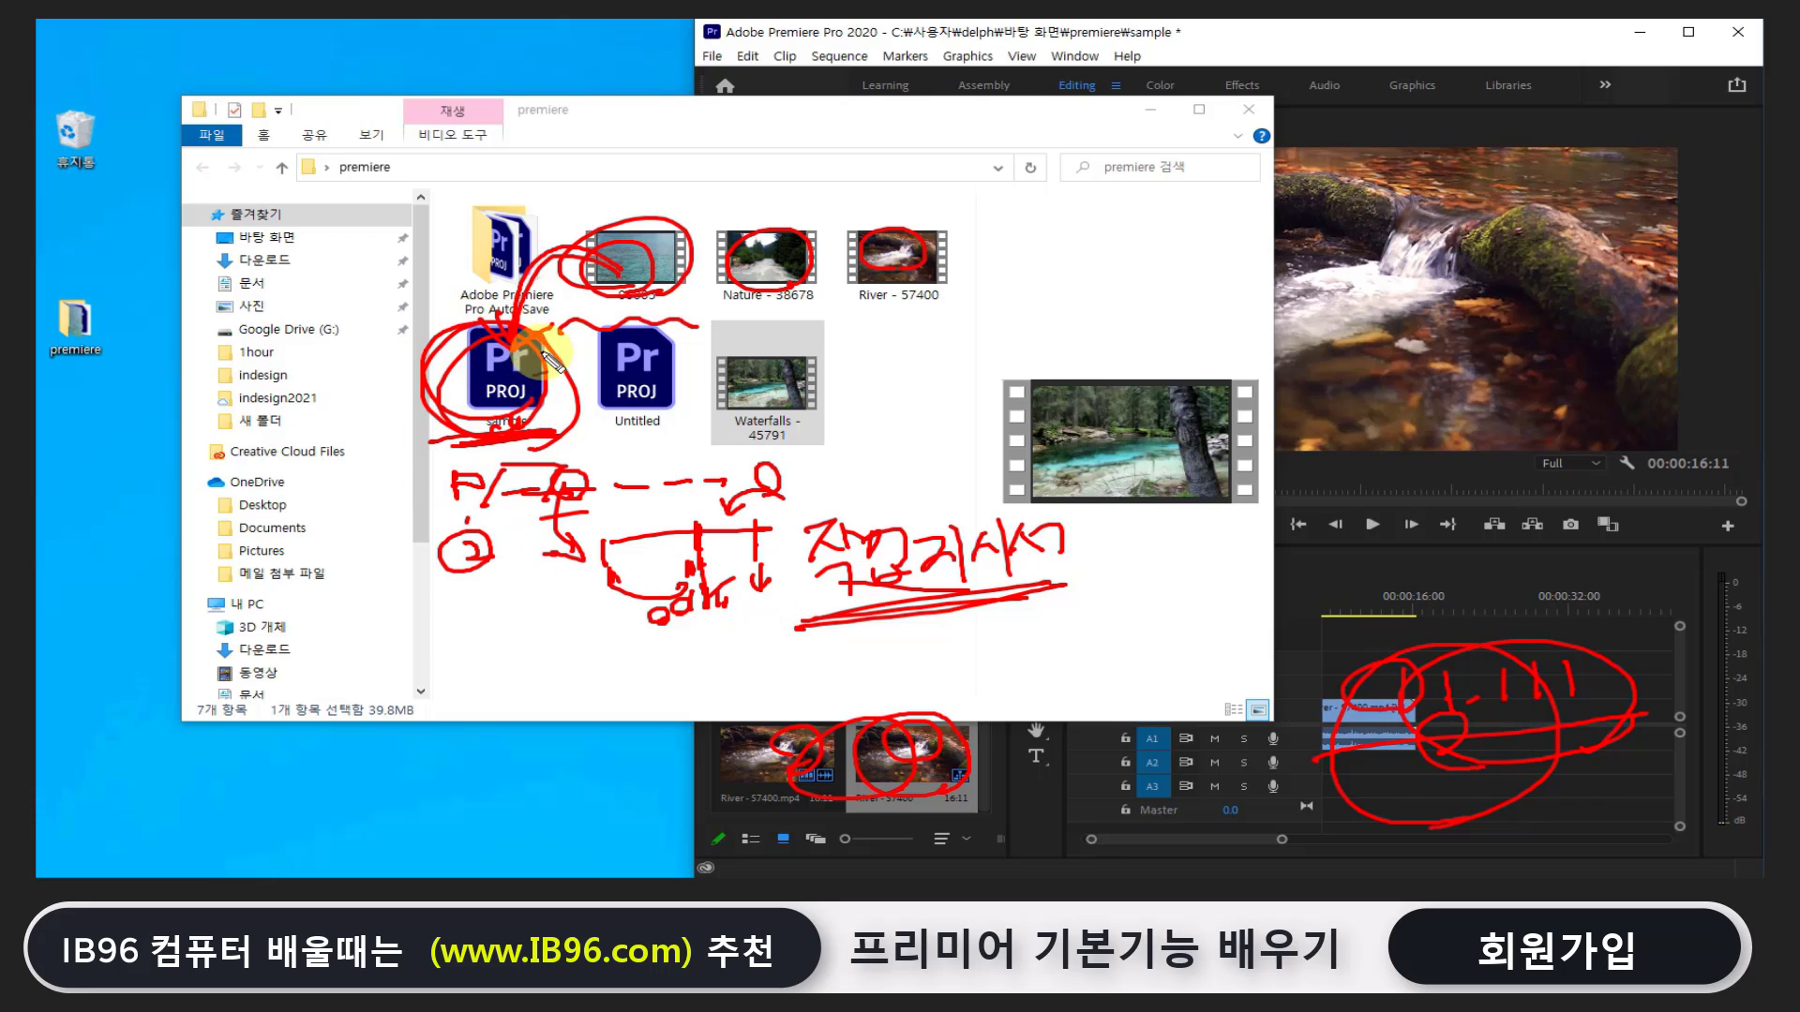
drag(605, 563, 608, 588)
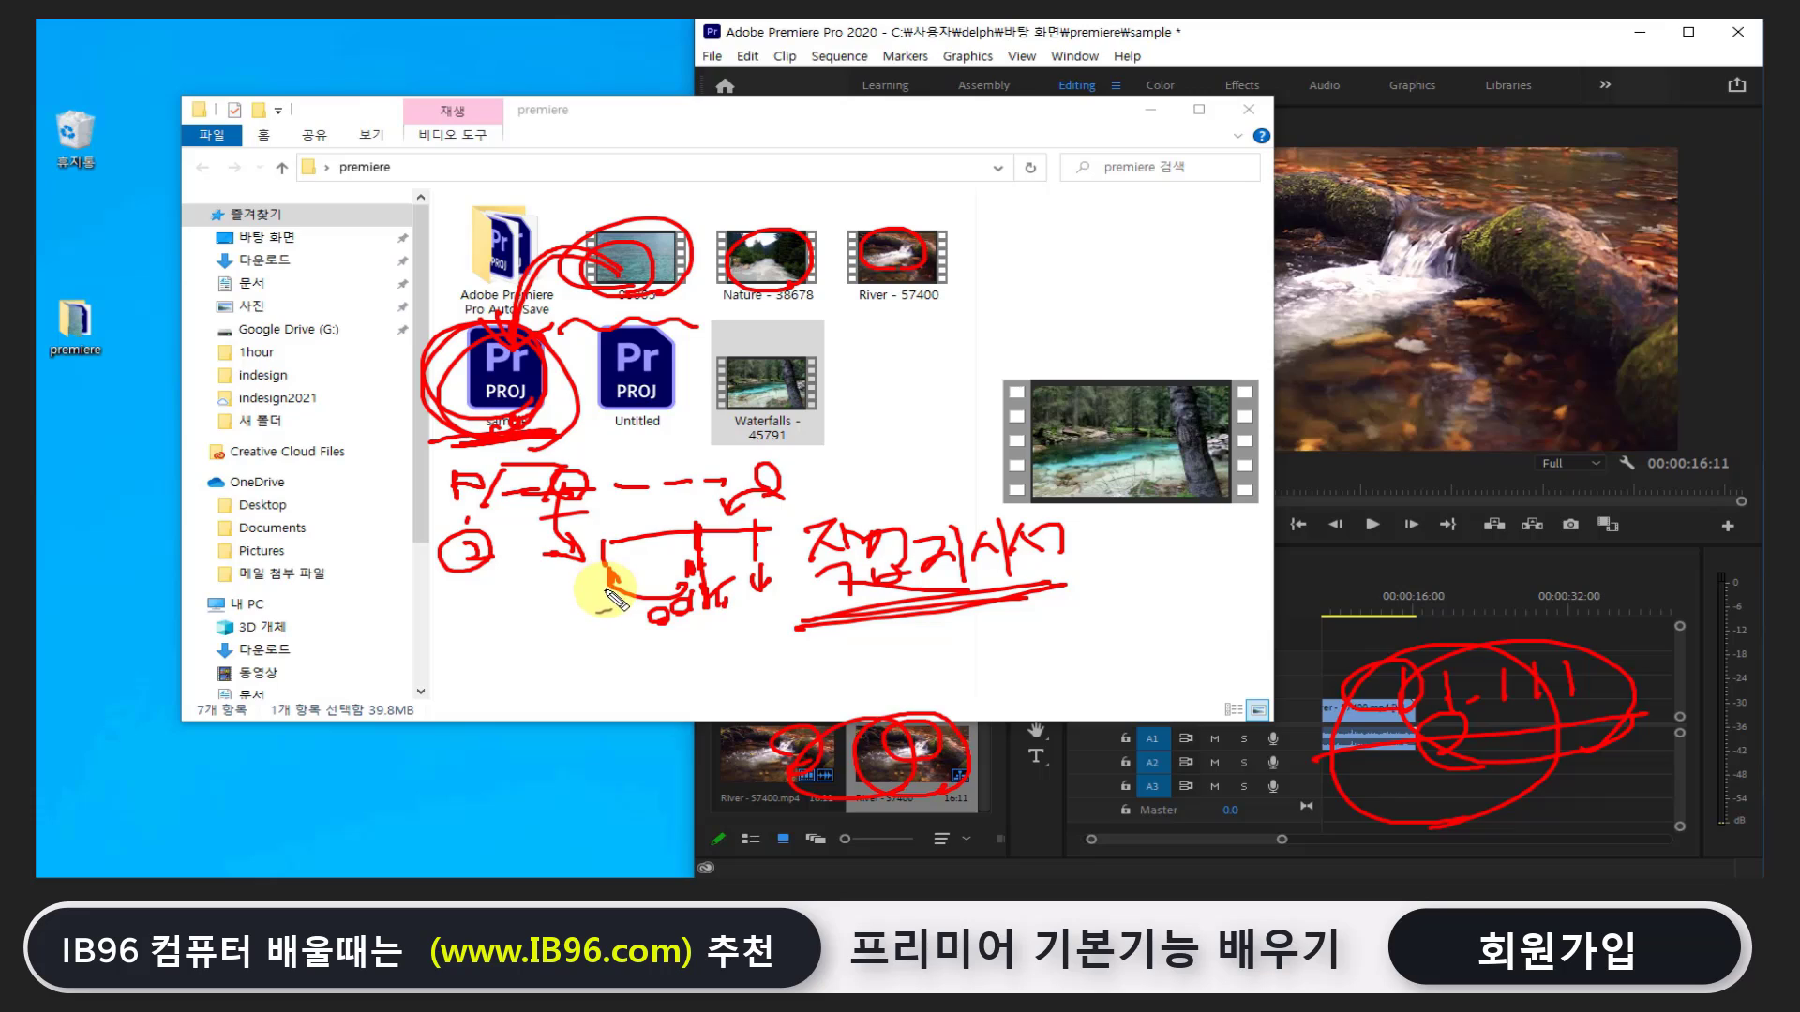
key(e)
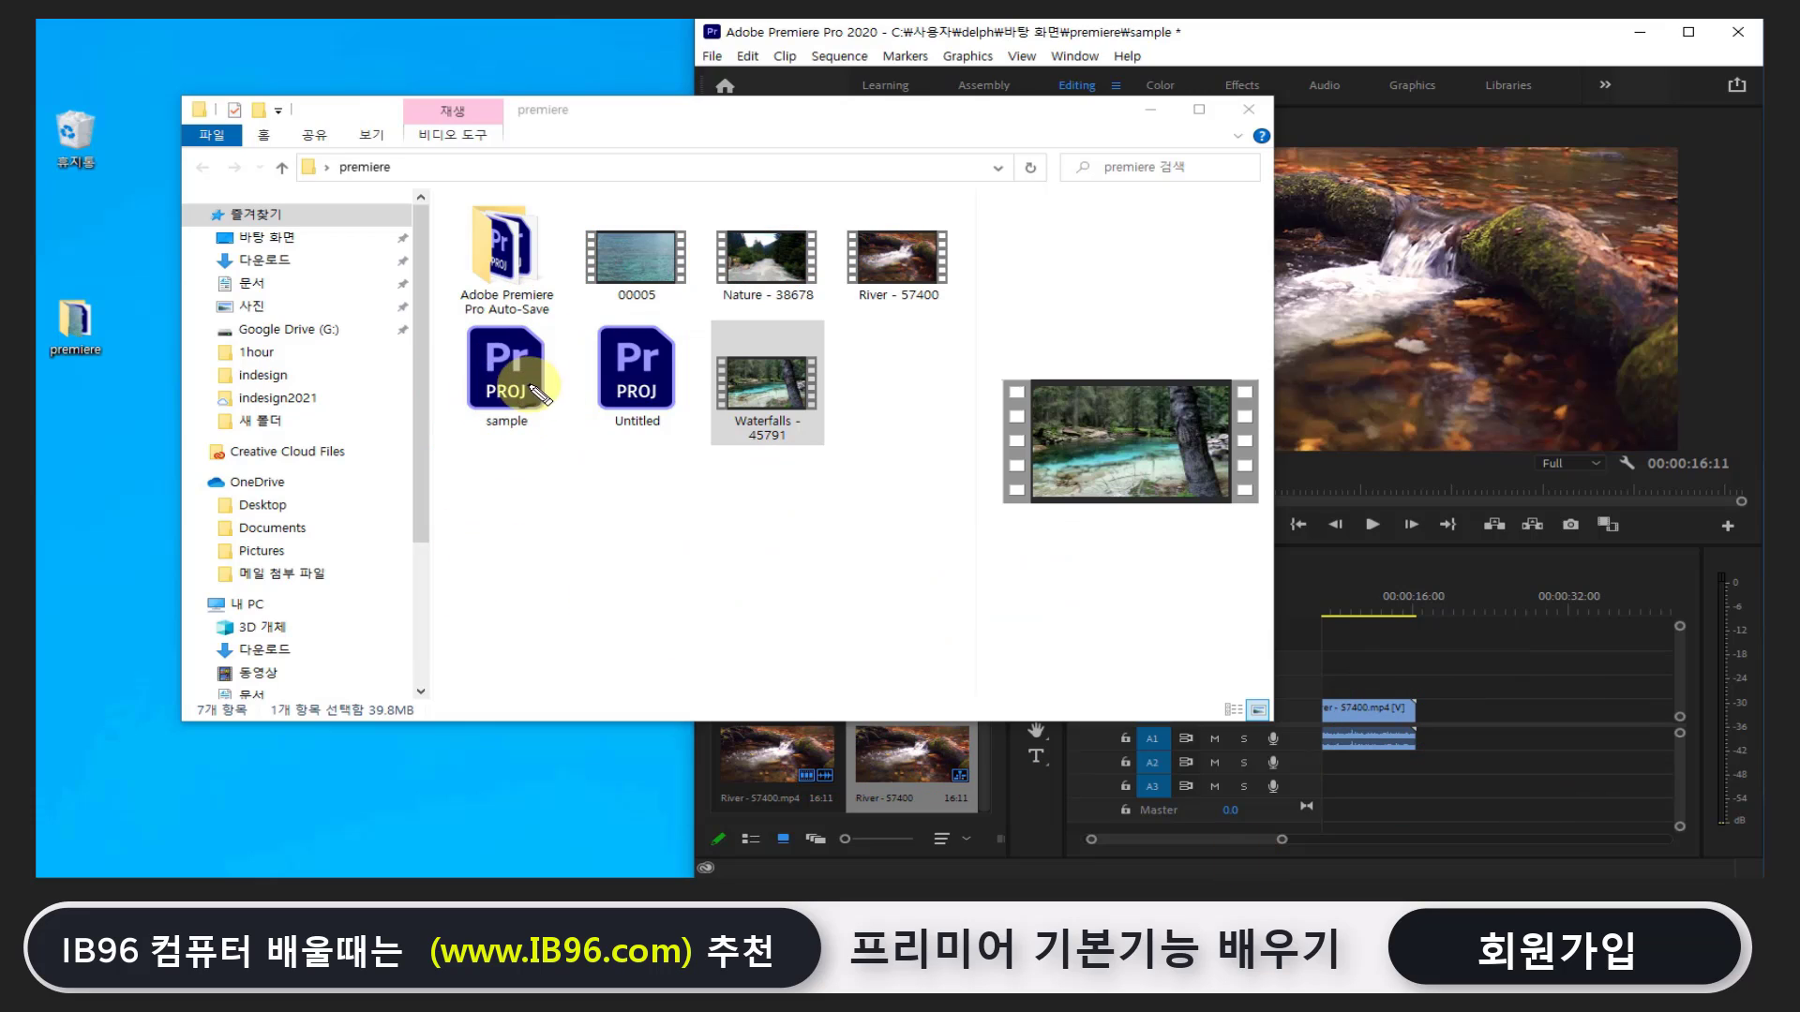
drag(552, 437, 561, 433)
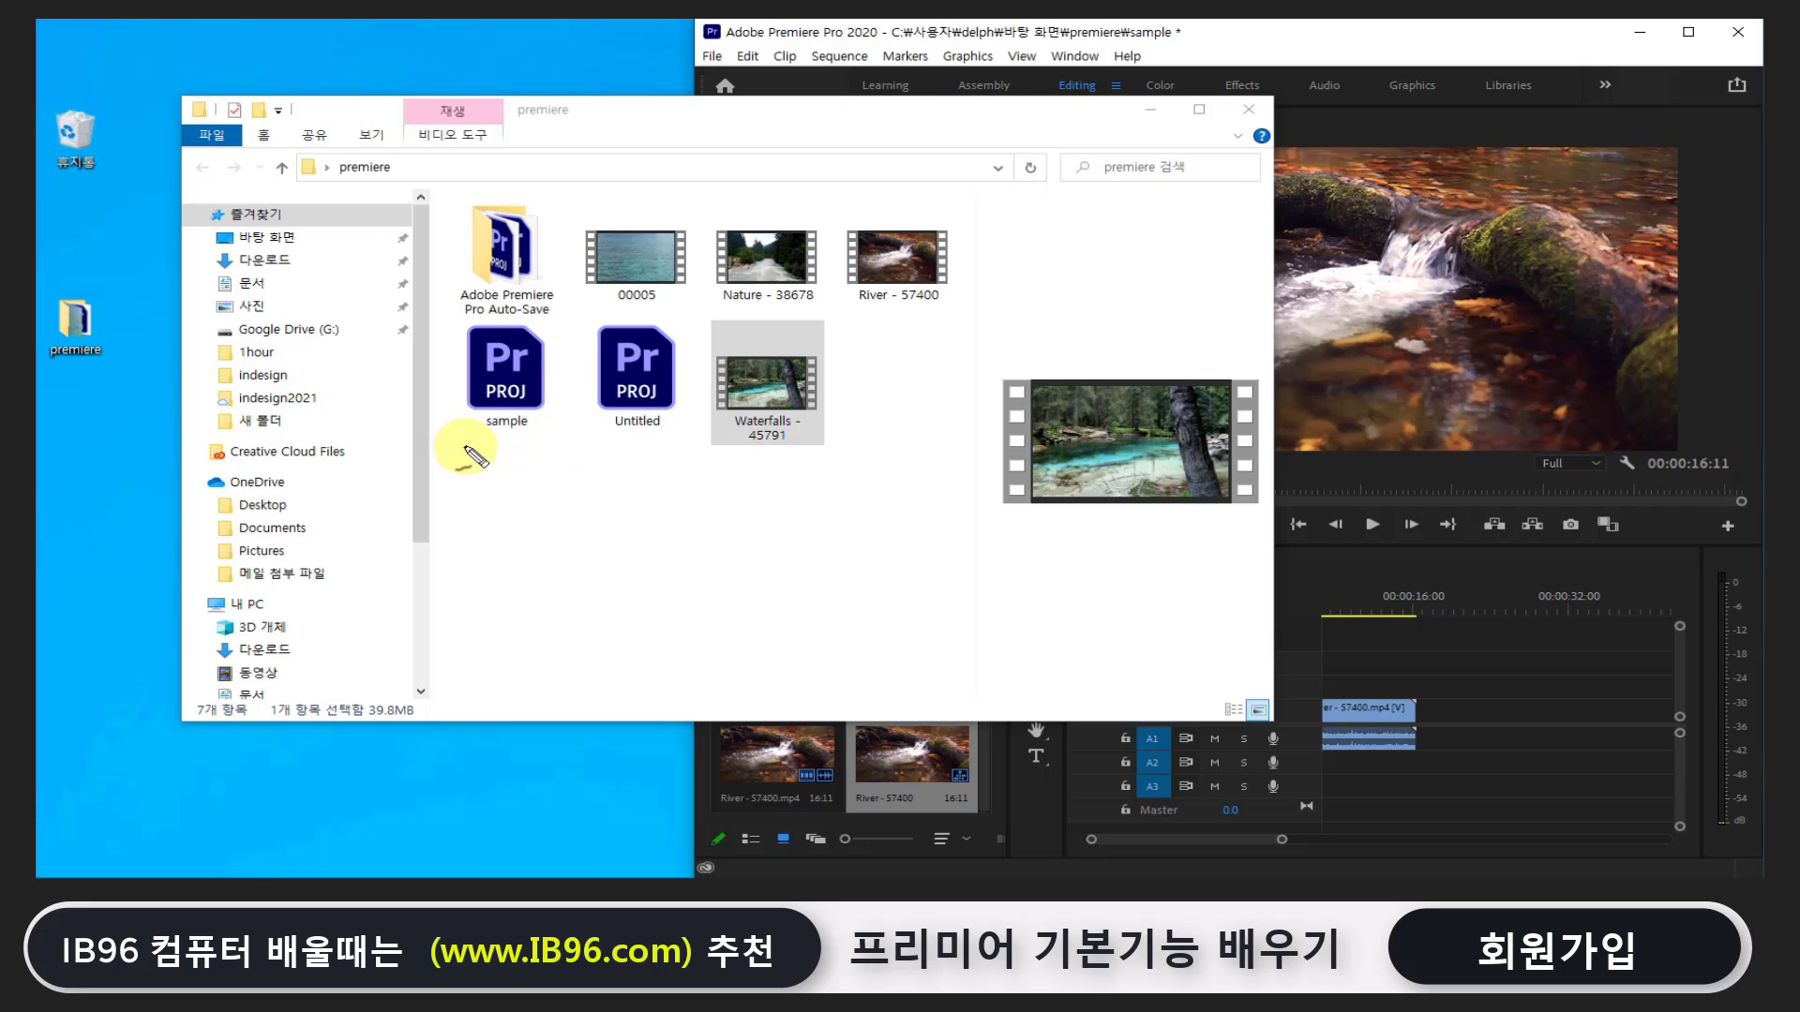
mouse_move(553, 438)
mouse_down()
mouse_move(555, 323)
mouse_move(445, 320)
mouse_move(448, 441)
mouse_up()
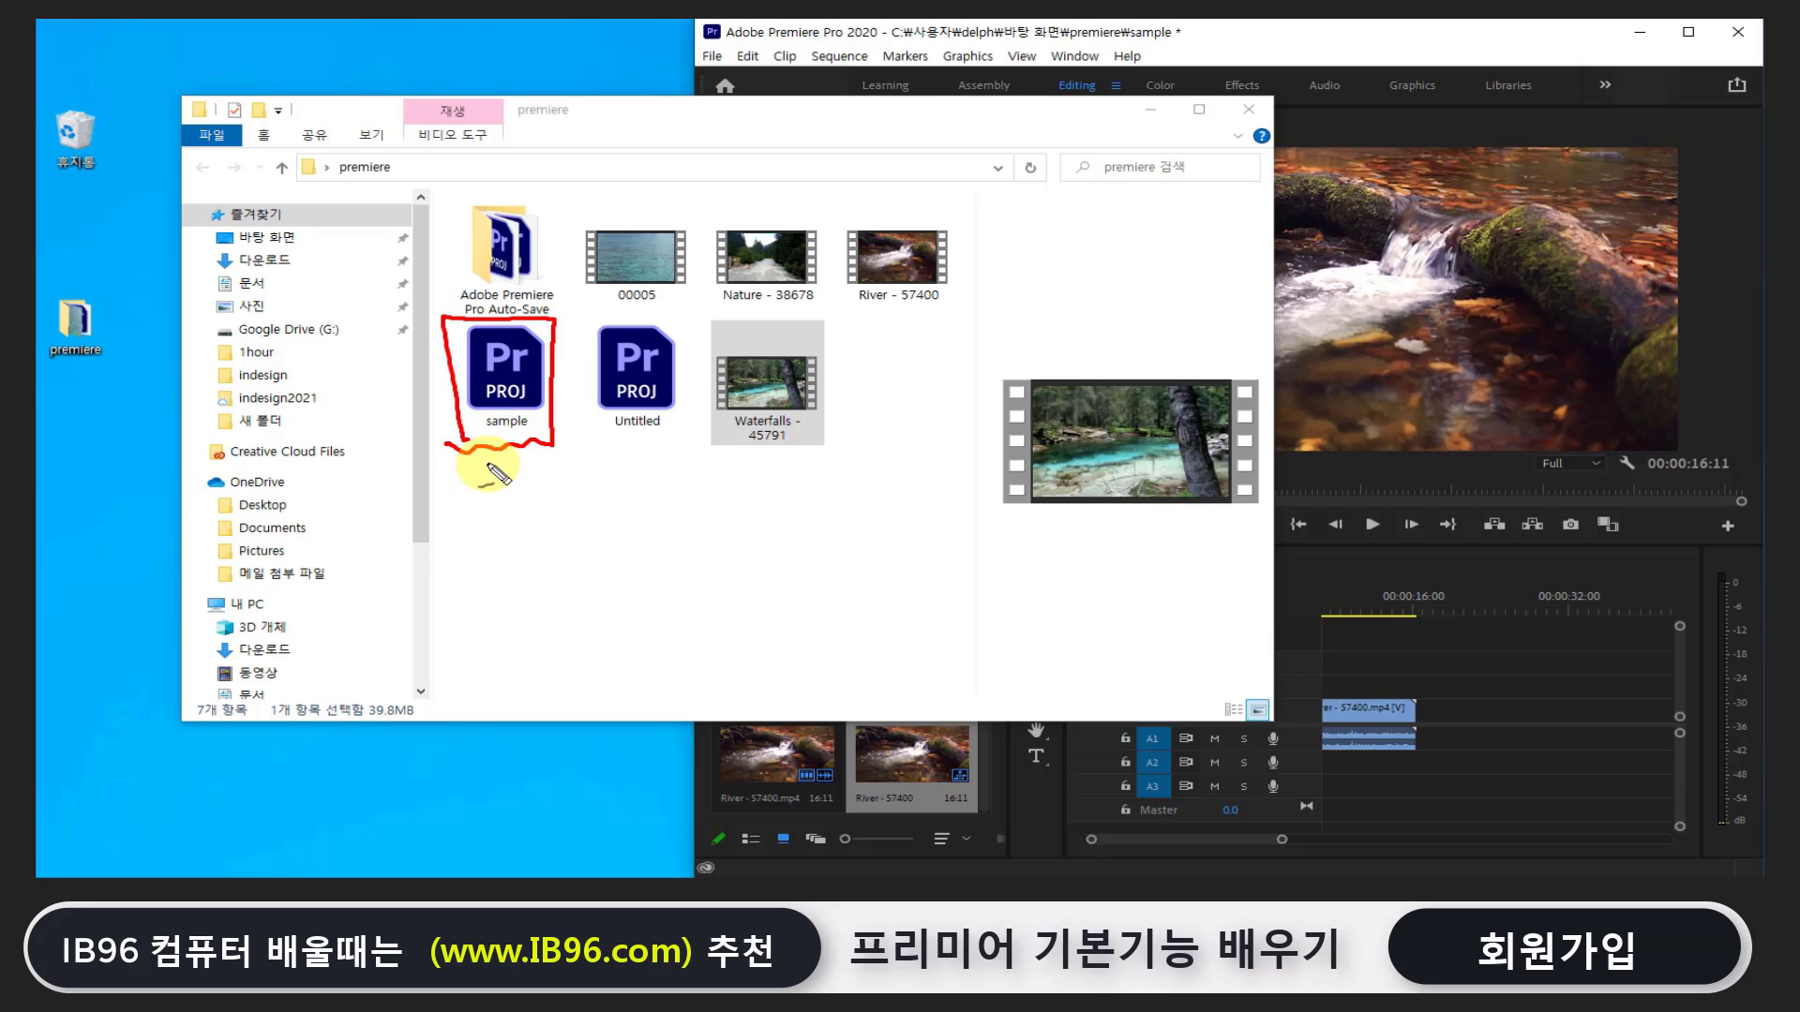
mouse_move(446, 462)
mouse_down()
mouse_move(589, 454)
mouse_move(614, 478)
mouse_up()
mouse_move(507, 439)
mouse_down()
mouse_move(554, 450)
mouse_move(546, 317)
mouse_move(562, 401)
mouse_move(528, 453)
mouse_move(582, 459)
mouse_move(582, 430)
mouse_move(523, 442)
mouse_move(571, 452)
mouse_up()
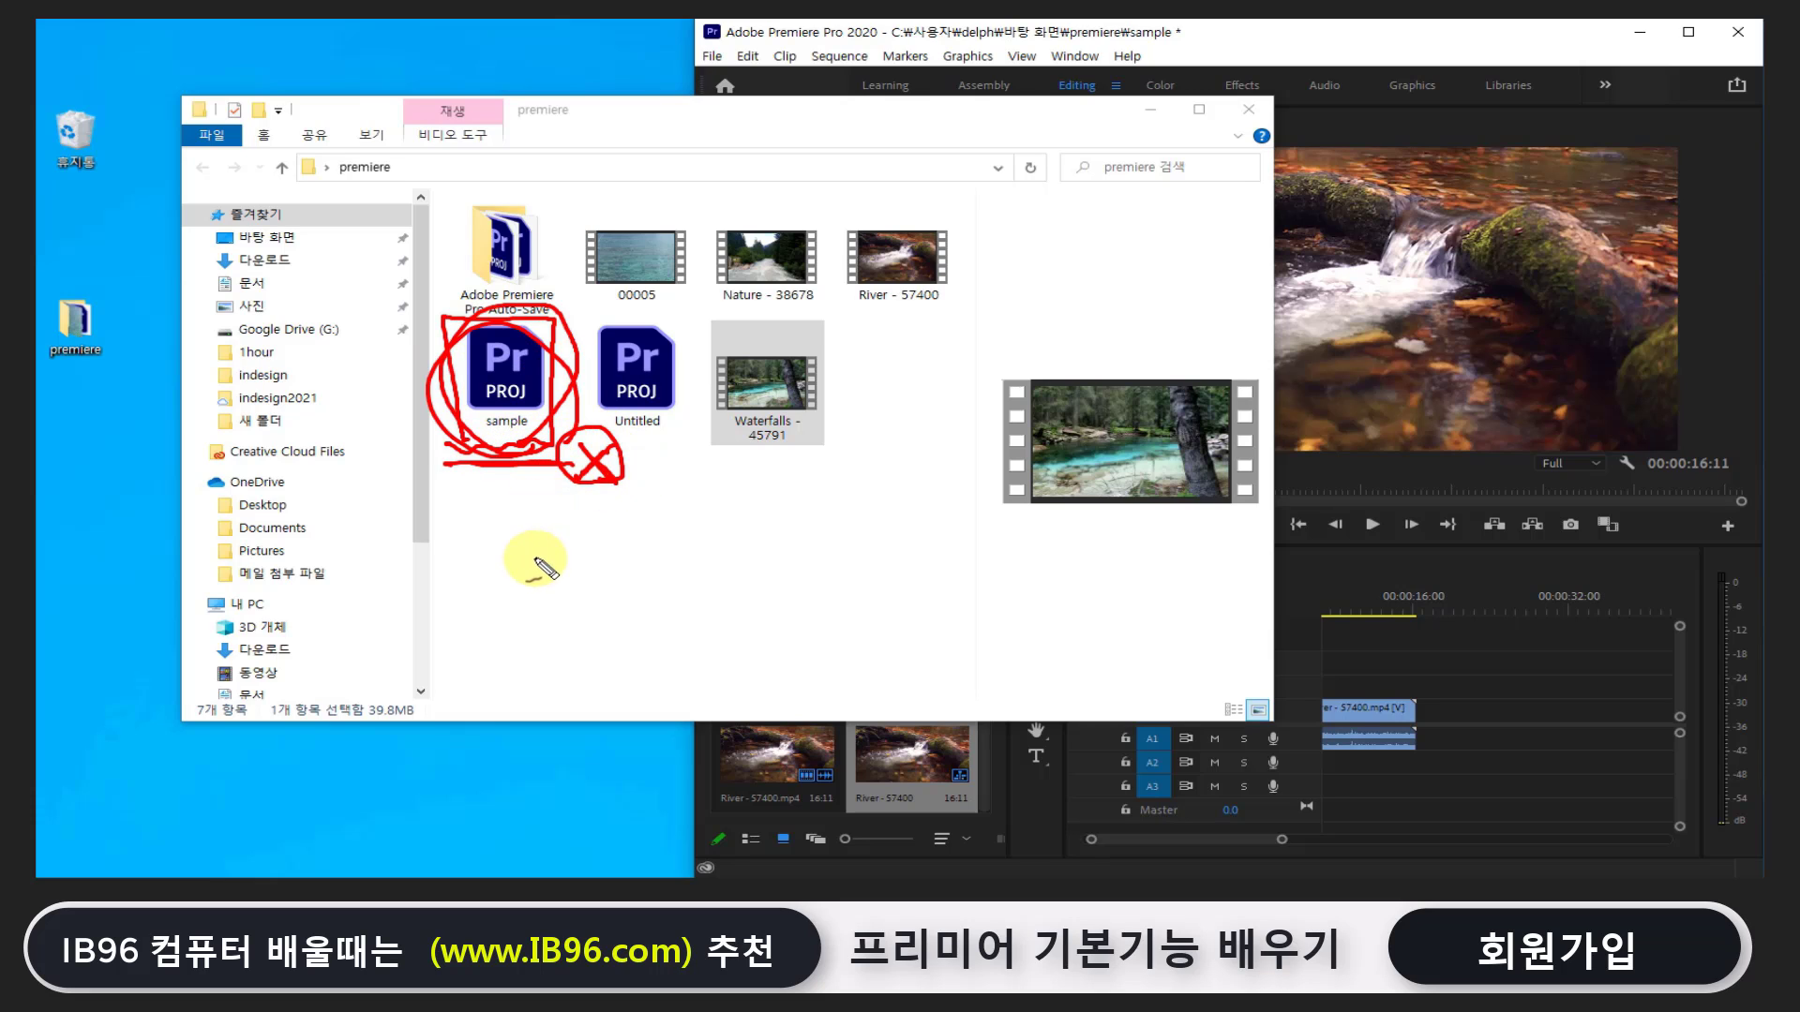
mouse_move(536, 560)
mouse_down()
mouse_move(694, 544)
mouse_move(682, 579)
mouse_move(720, 583)
mouse_move(723, 503)
mouse_move(804, 542)
mouse_move(747, 576)
mouse_move(797, 487)
mouse_up()
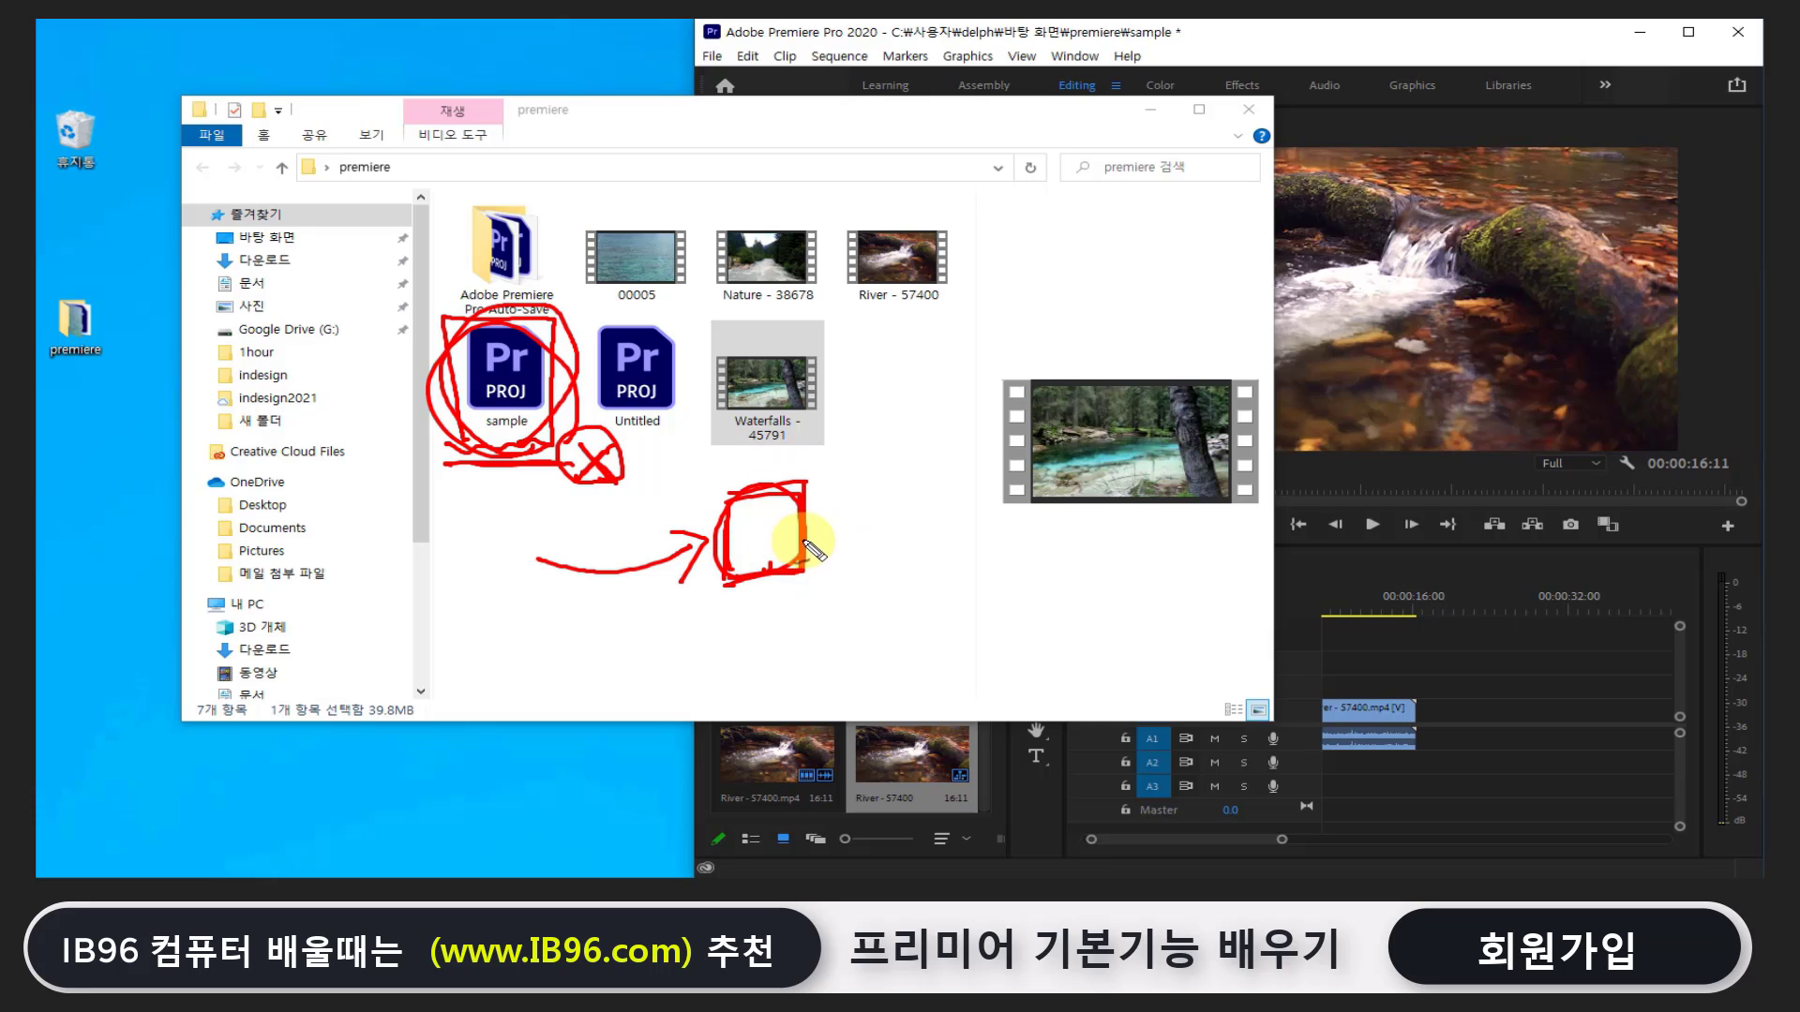
mouse_move(830, 541)
mouse_down()
mouse_move(849, 514)
mouse_move(894, 518)
mouse_move(817, 537)
mouse_up()
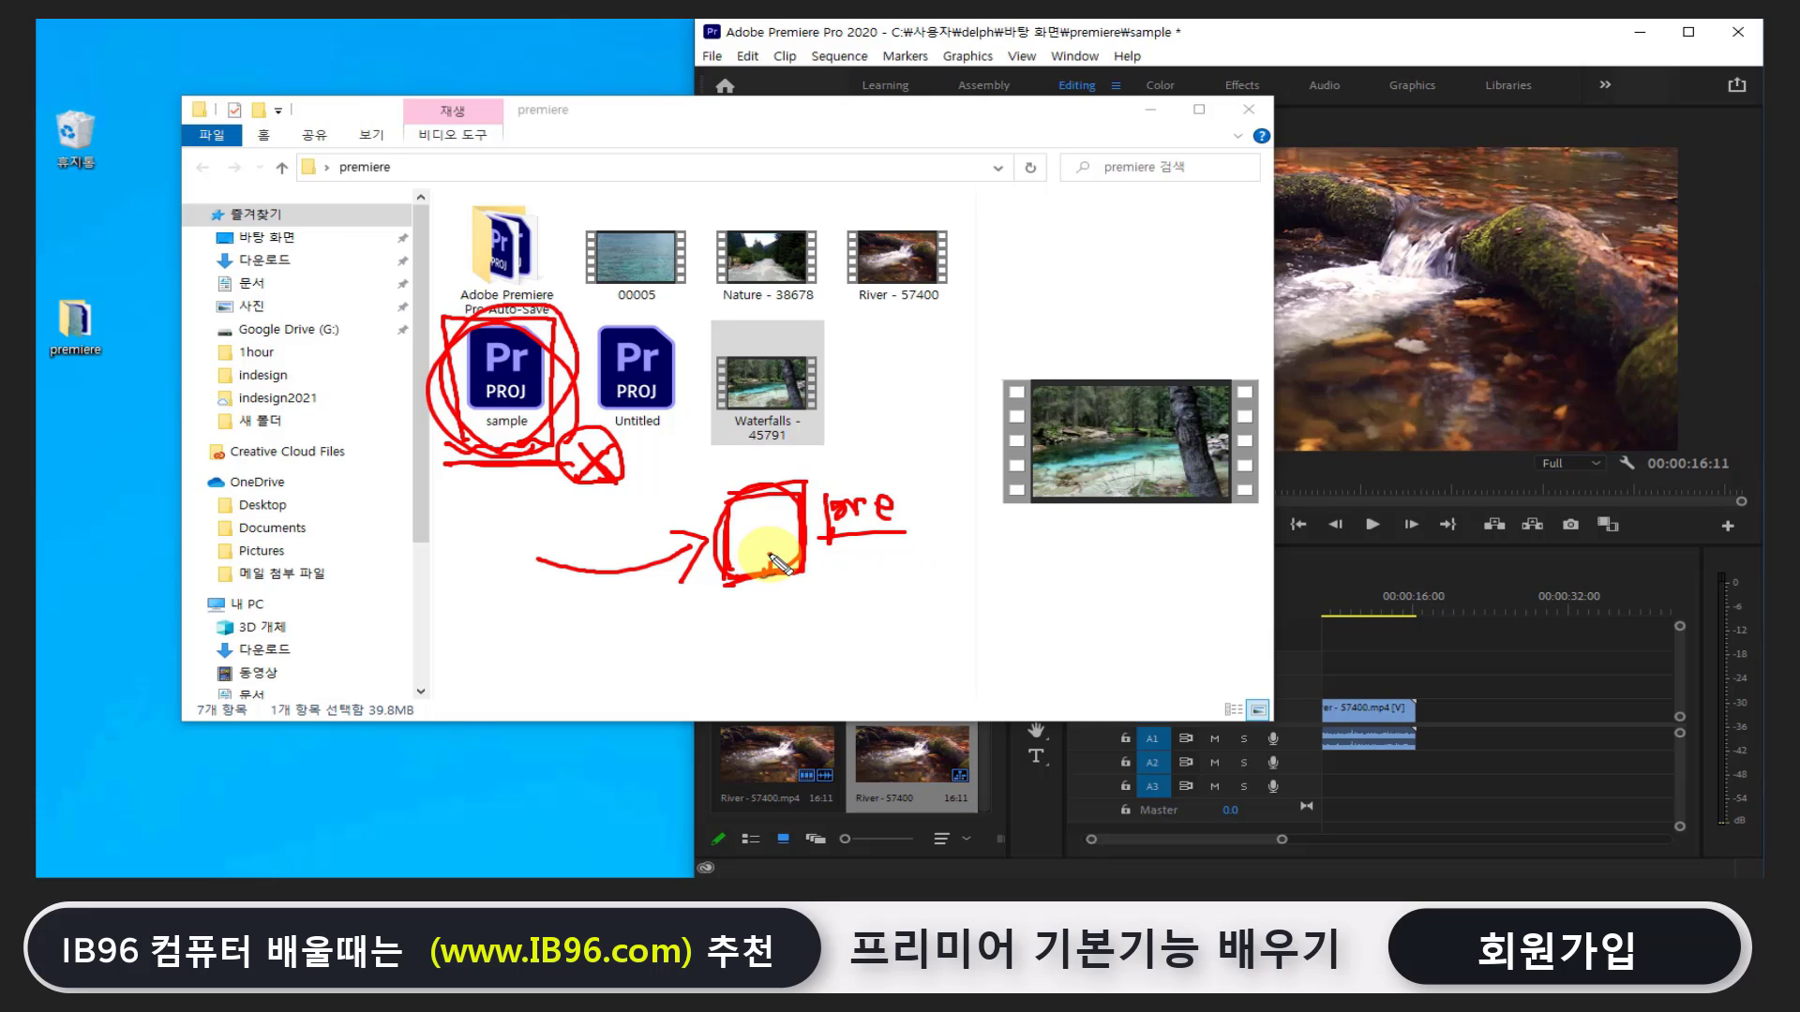
mouse_move(515, 485)
mouse_down()
mouse_move(783, 571)
mouse_move(800, 557)
mouse_up()
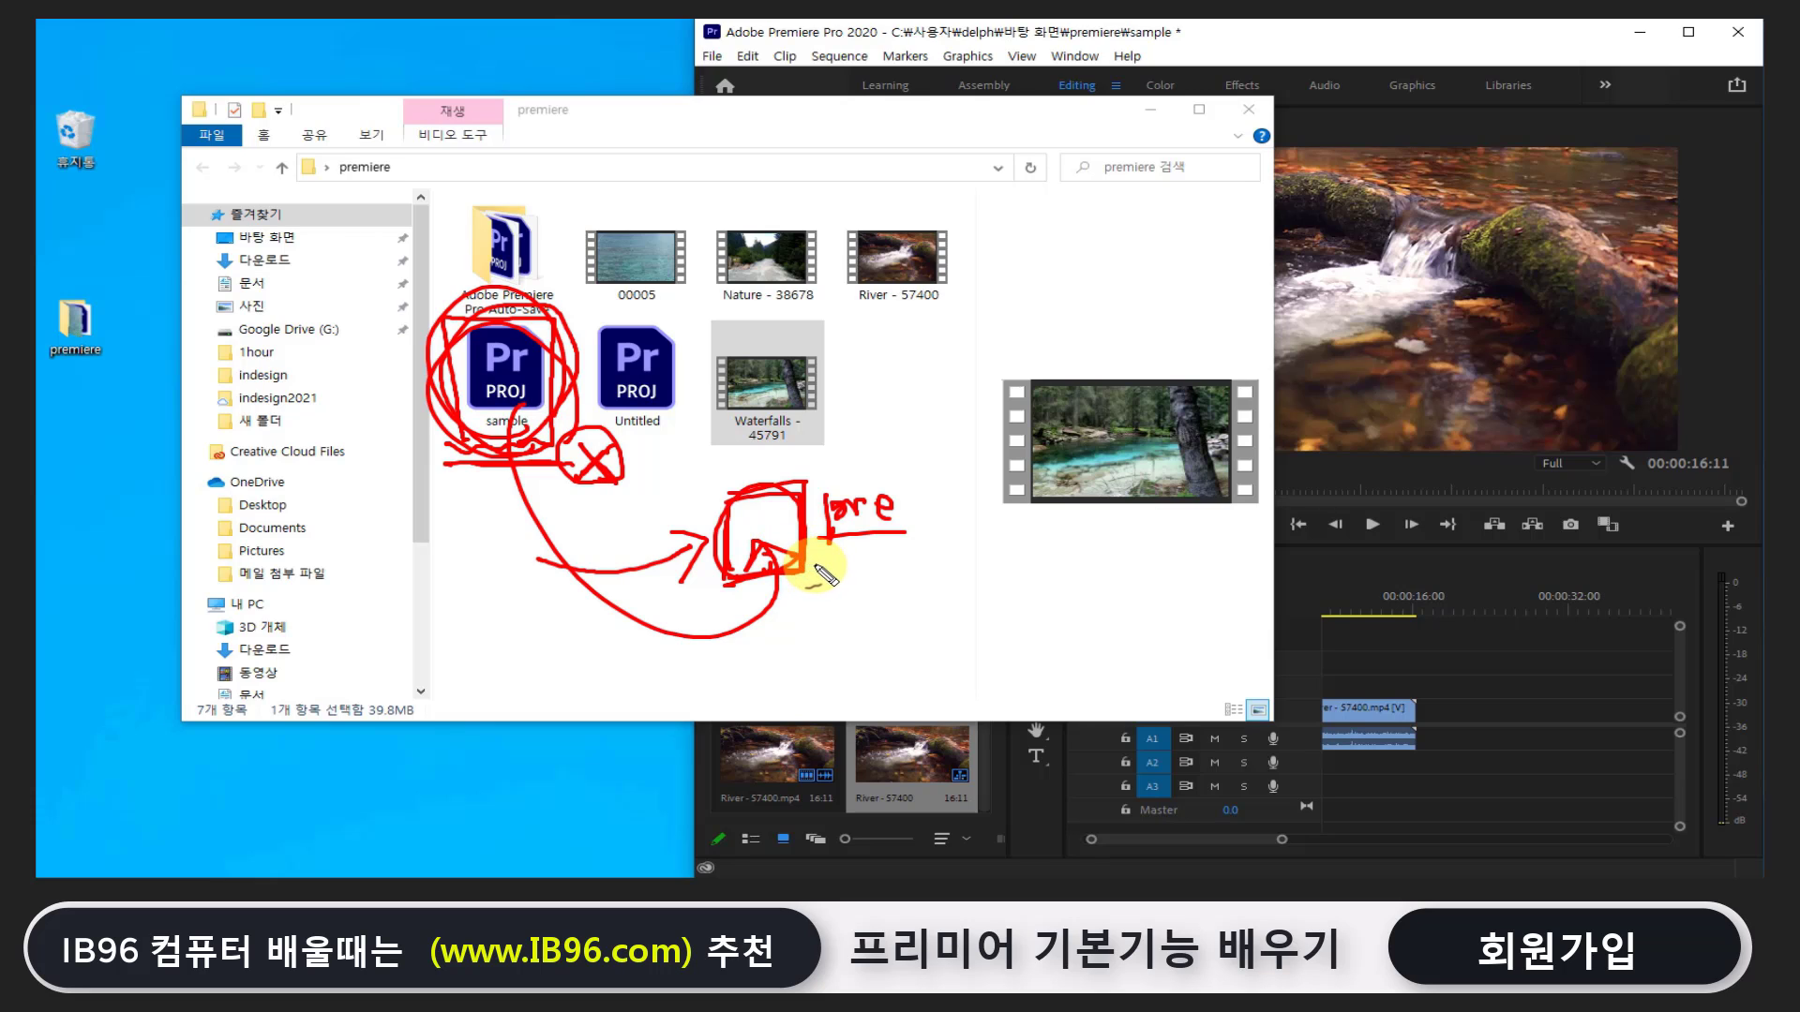
drag(966, 783, 829, 773)
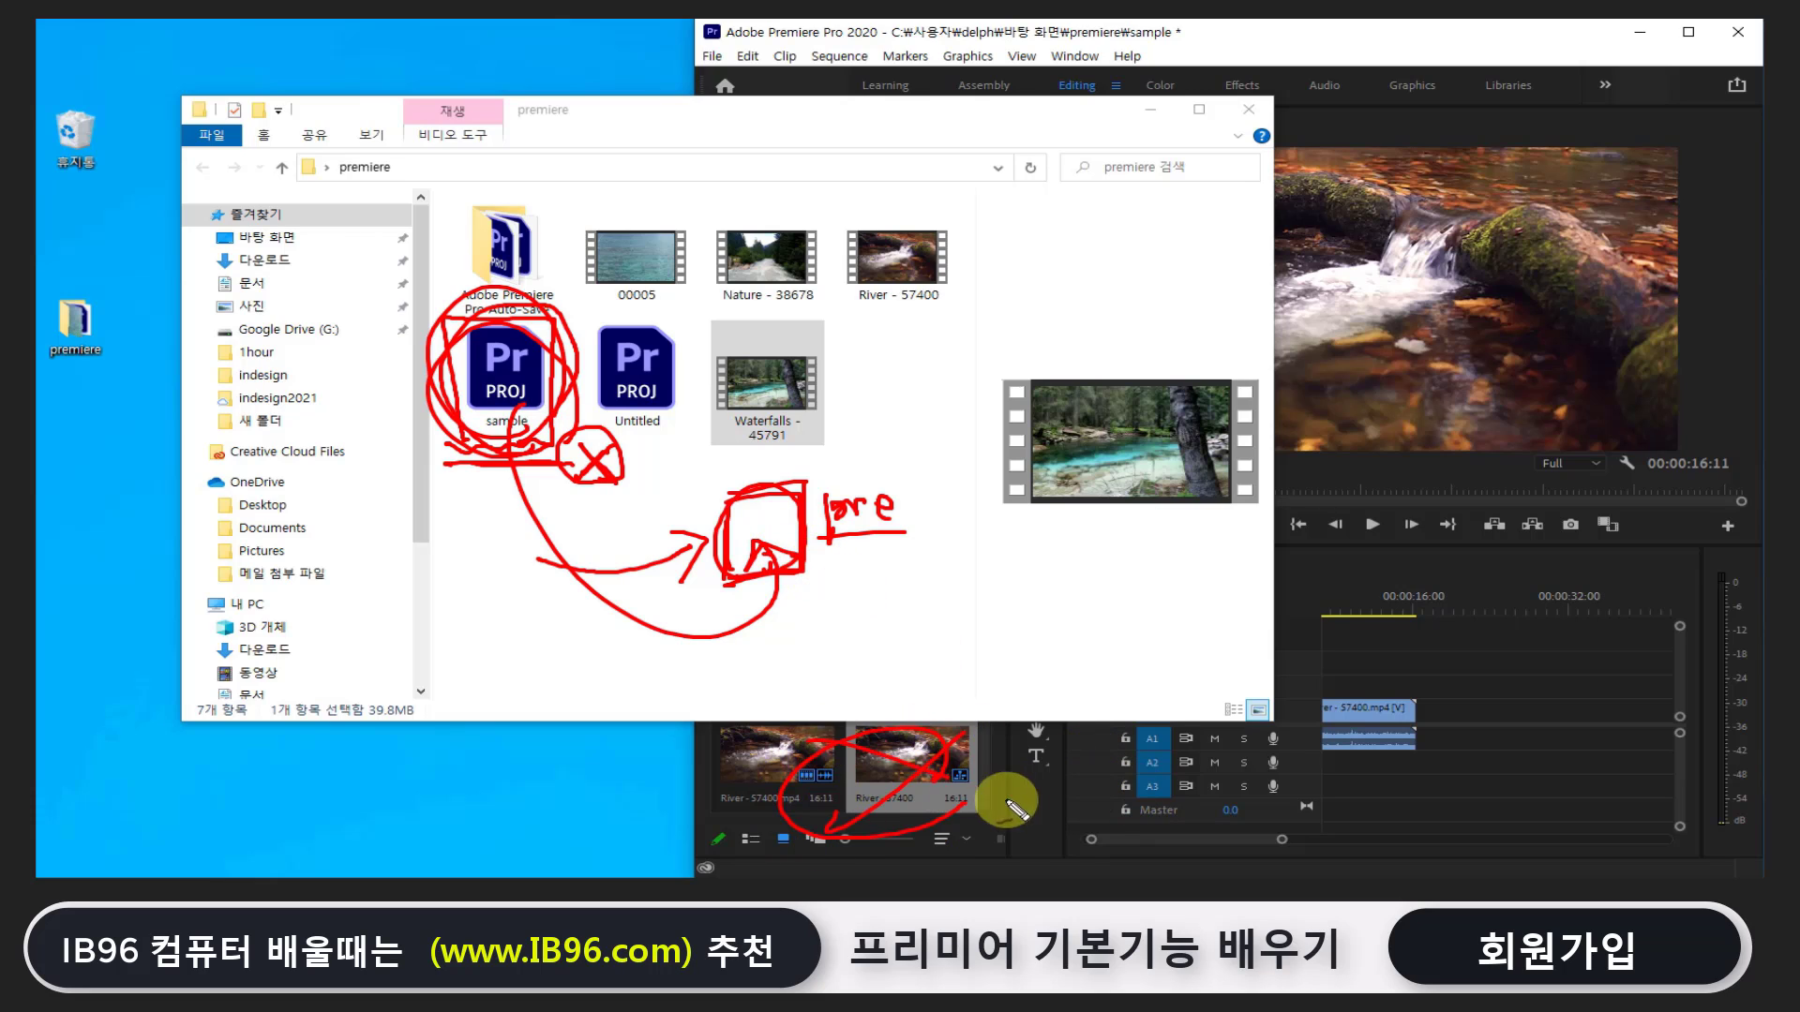
drag(1359, 672, 1324, 750)
drag(1303, 656, 1452, 796)
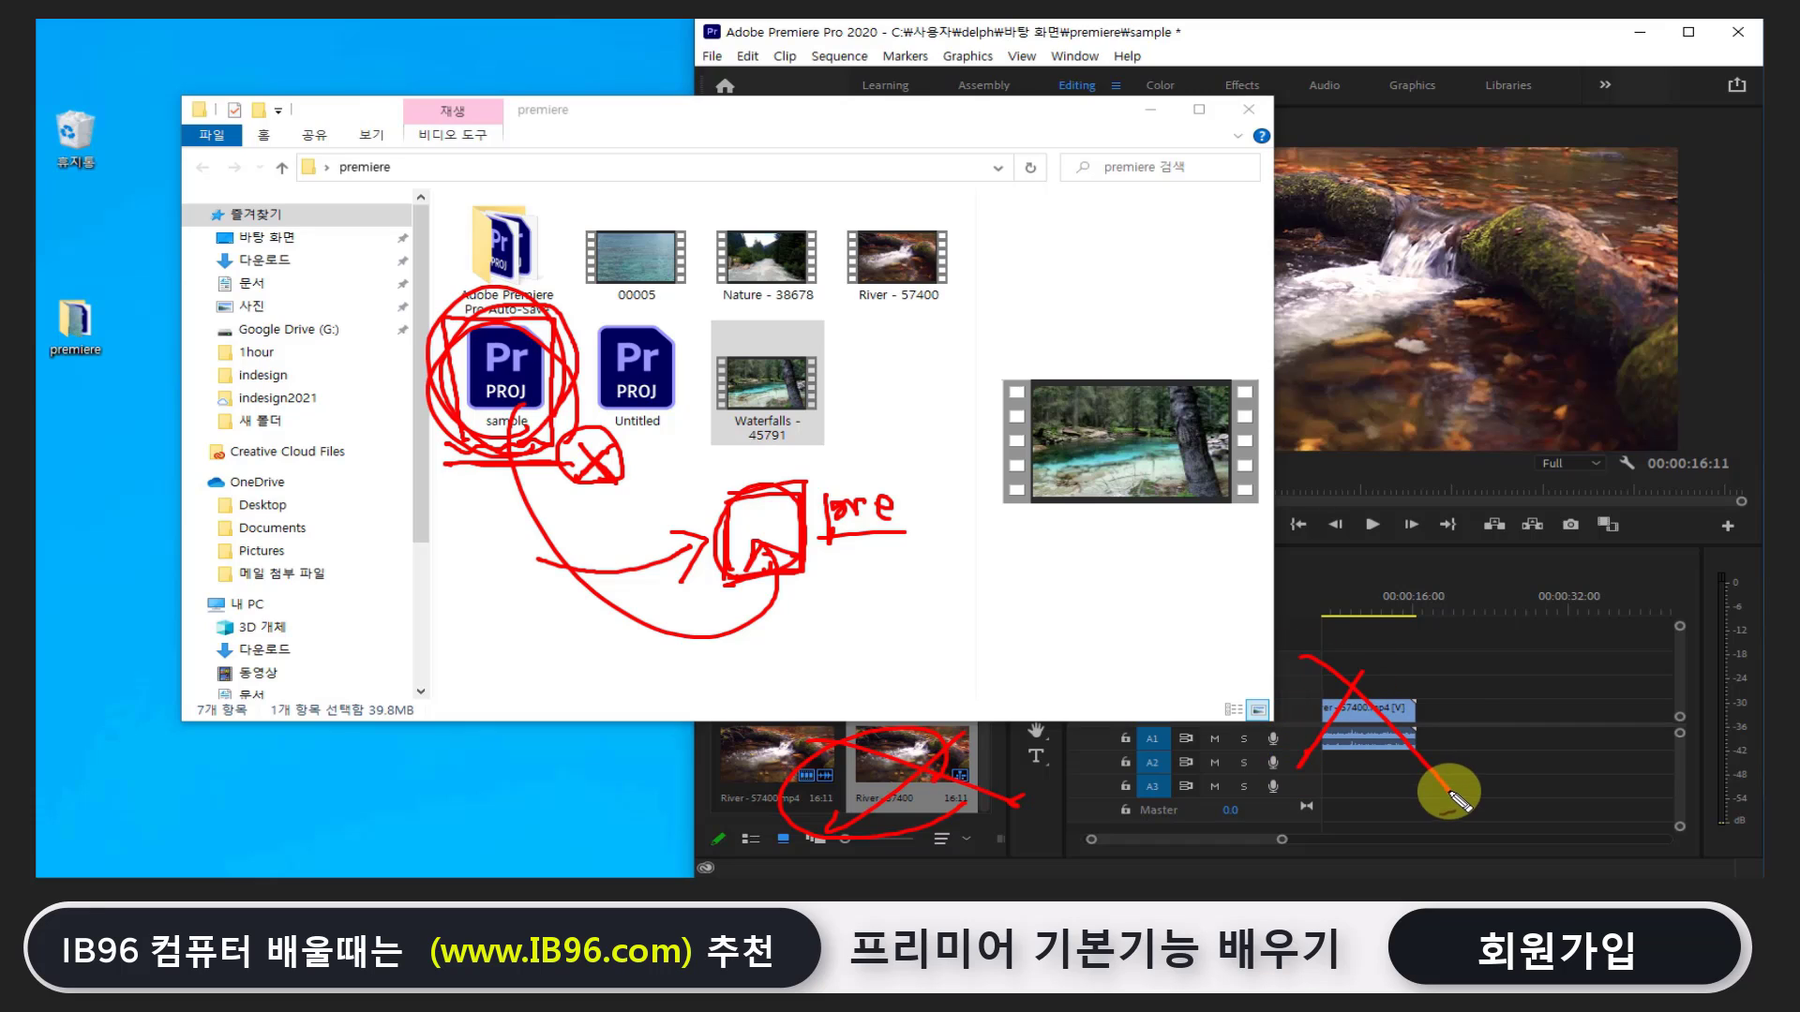
mouse_move(1482, 635)
mouse_down()
mouse_move(1463, 694)
mouse_move(1527, 715)
mouse_up()
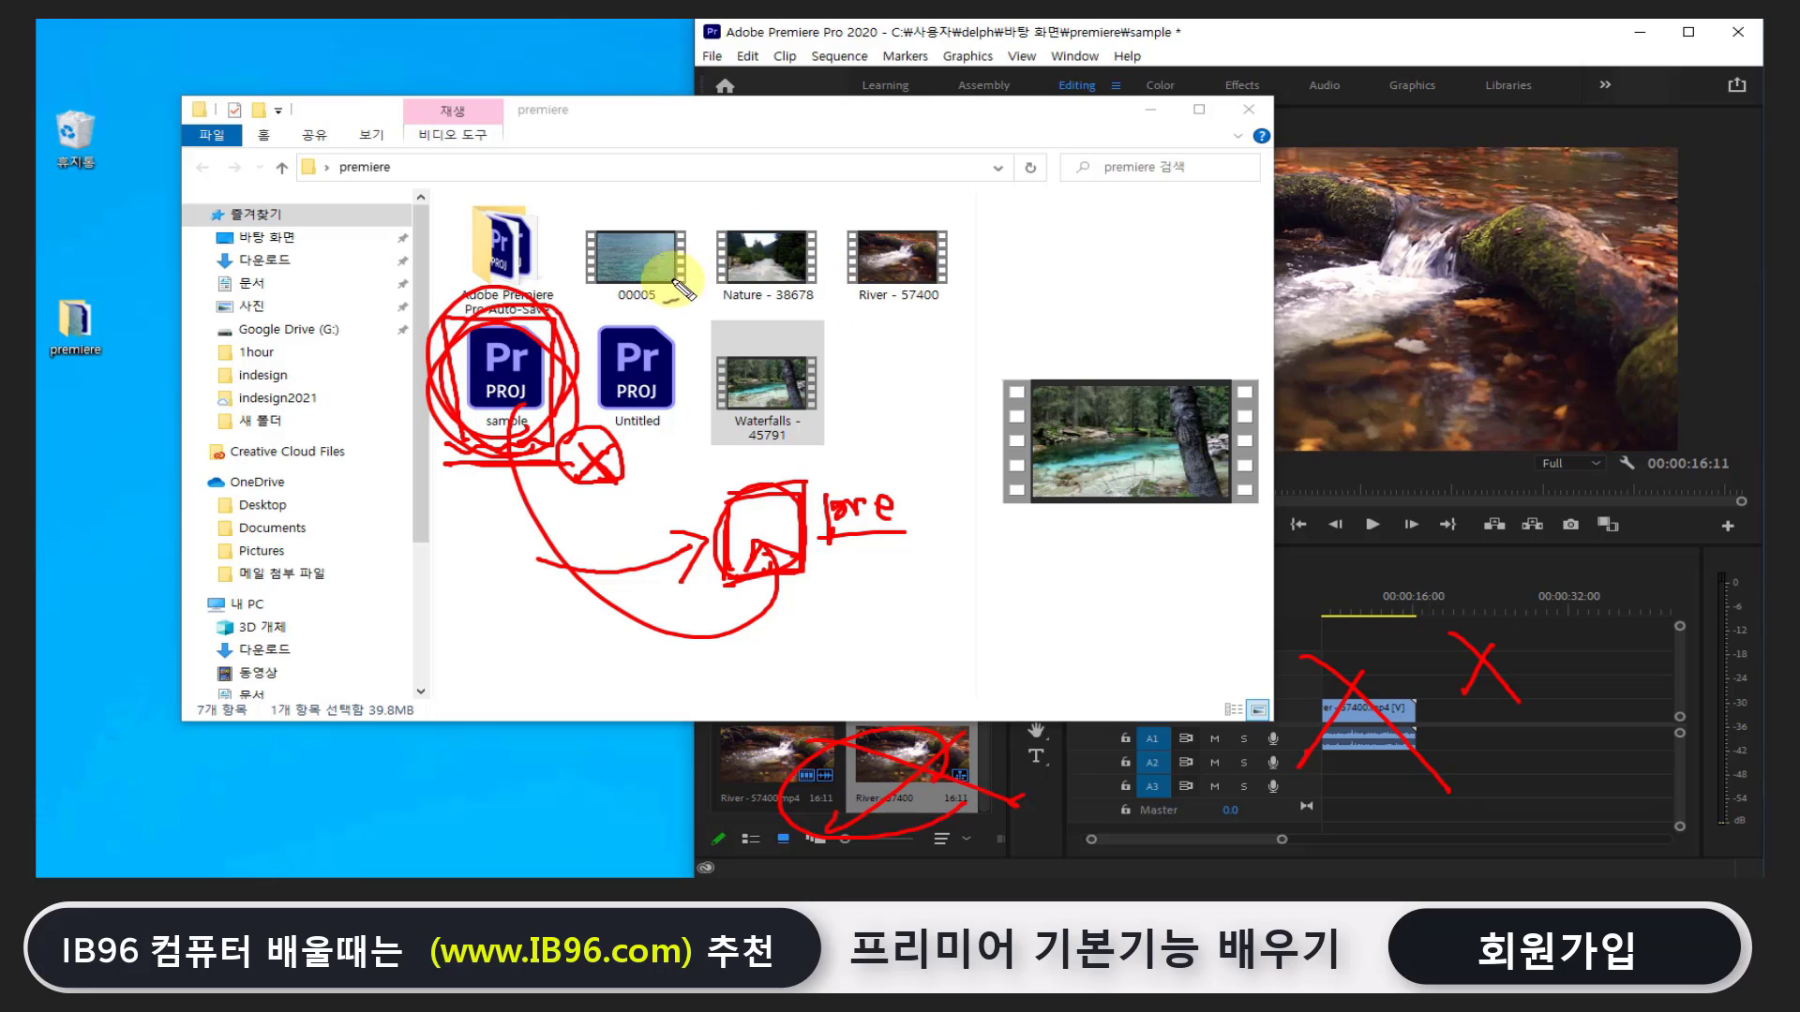
mouse_move(683, 246)
mouse_down()
mouse_move(701, 274)
mouse_move(808, 281)
mouse_move(933, 234)
mouse_up()
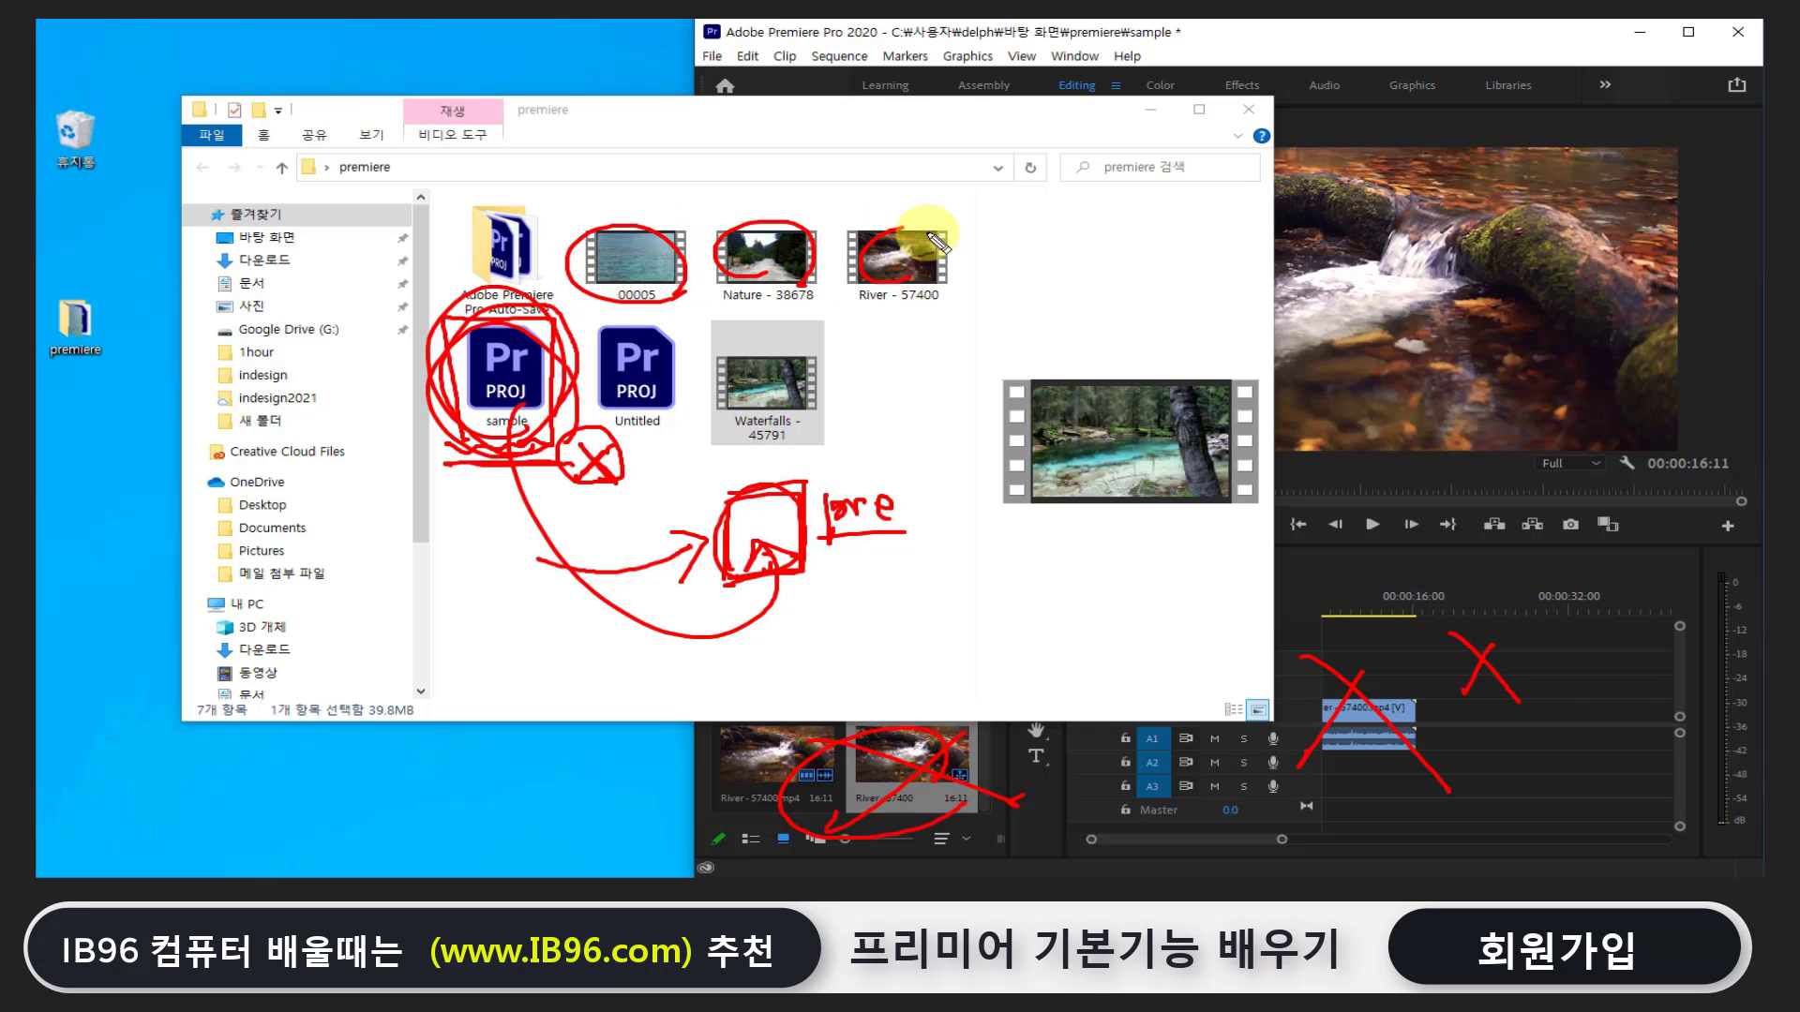
mouse_move(693, 281)
mouse_down()
mouse_move(527, 312)
mouse_move(567, 321)
mouse_move(699, 269)
mouse_up()
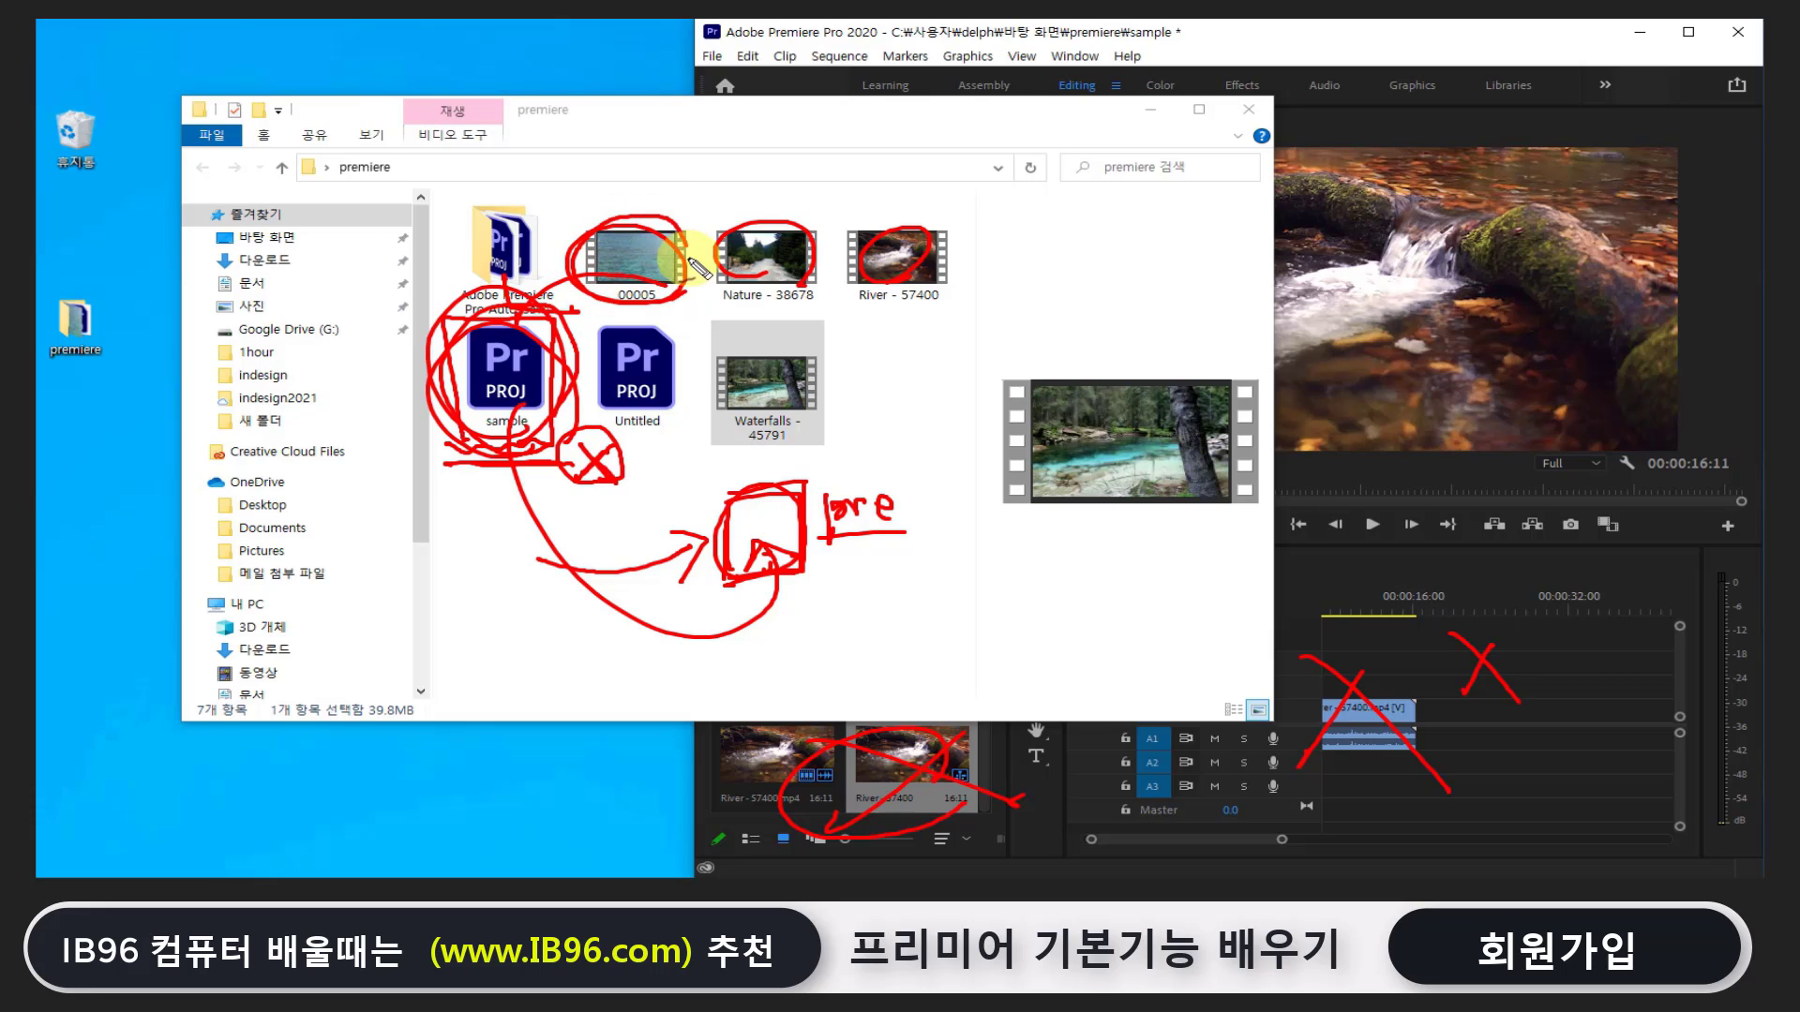
drag(494, 331, 525, 330)
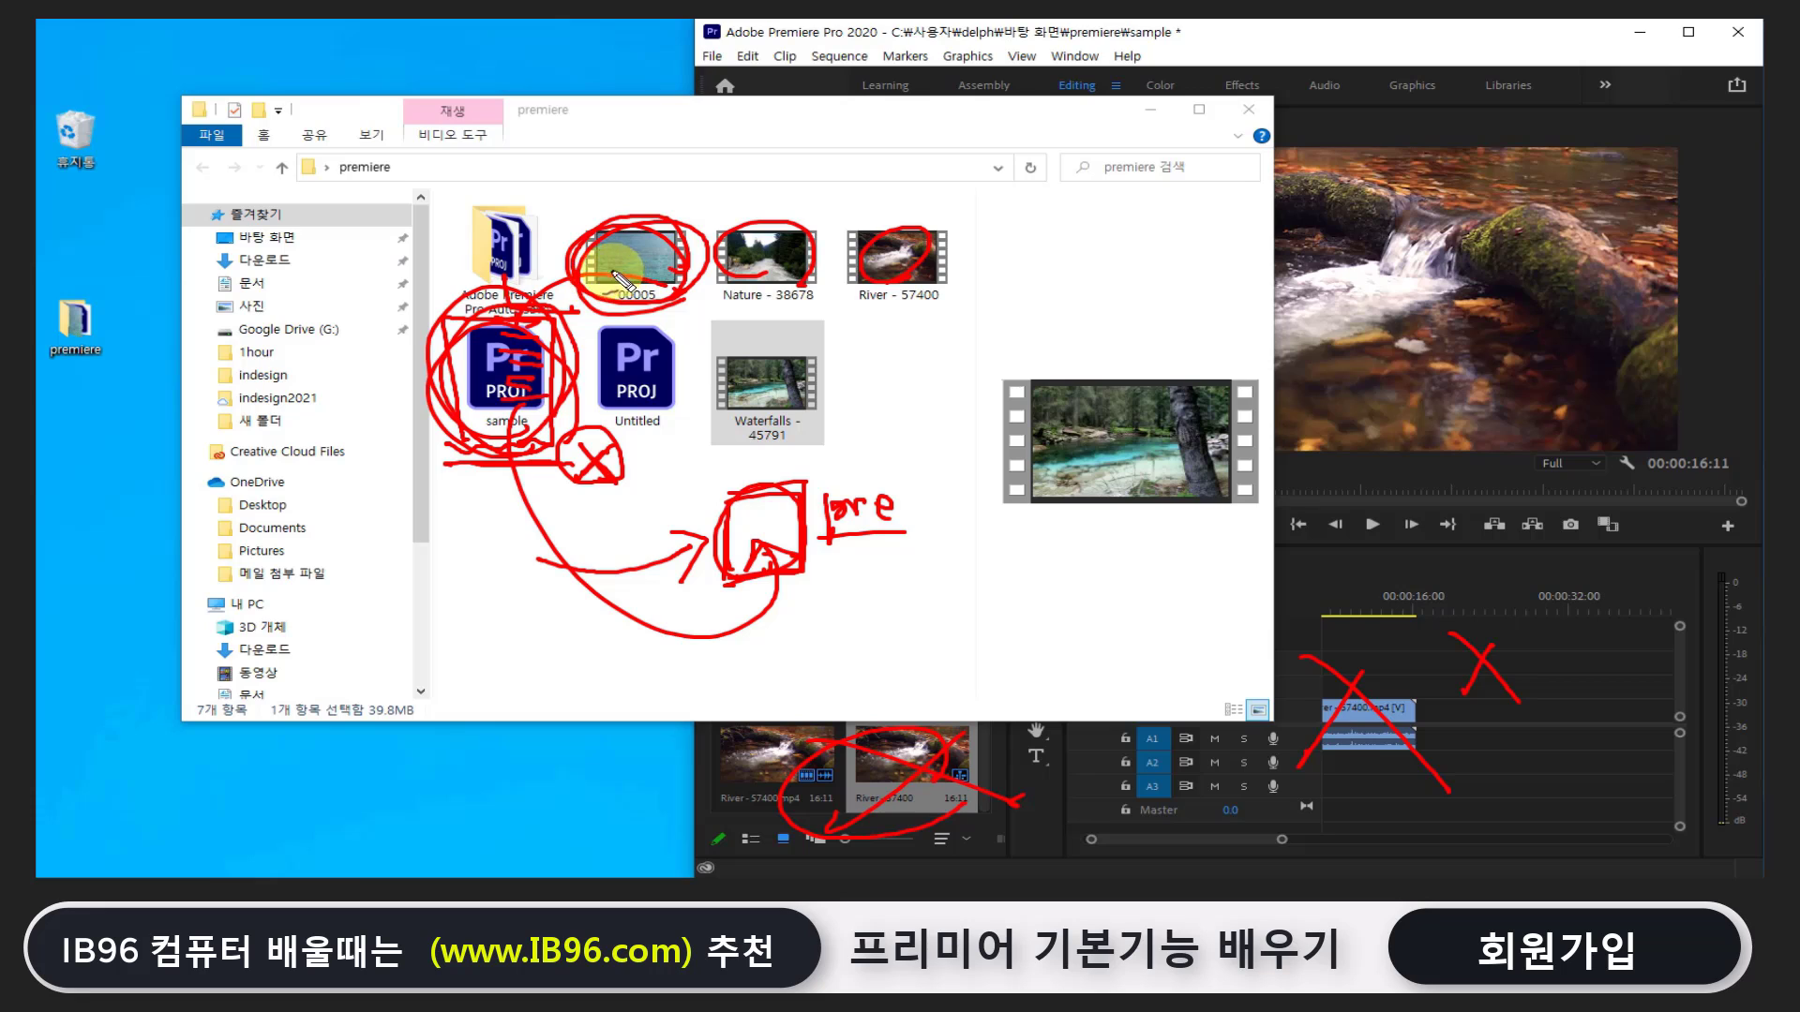
drag(511, 338, 647, 241)
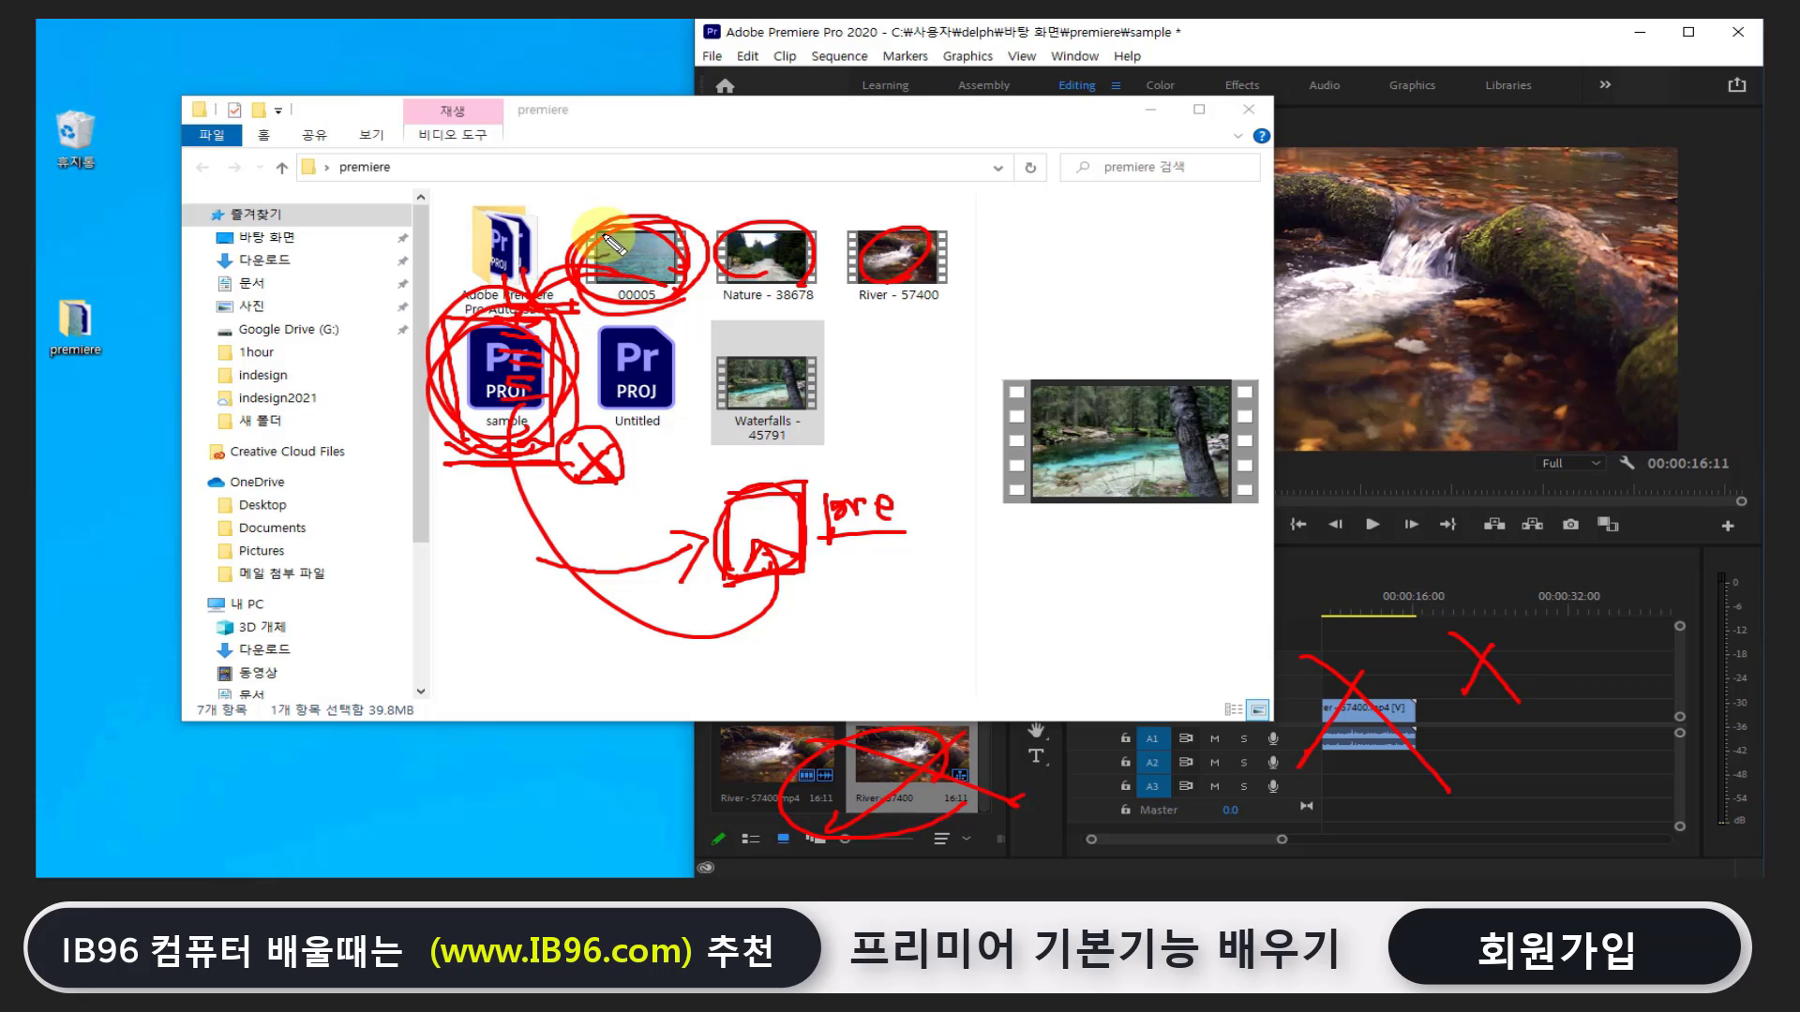
drag(867, 199, 935, 159)
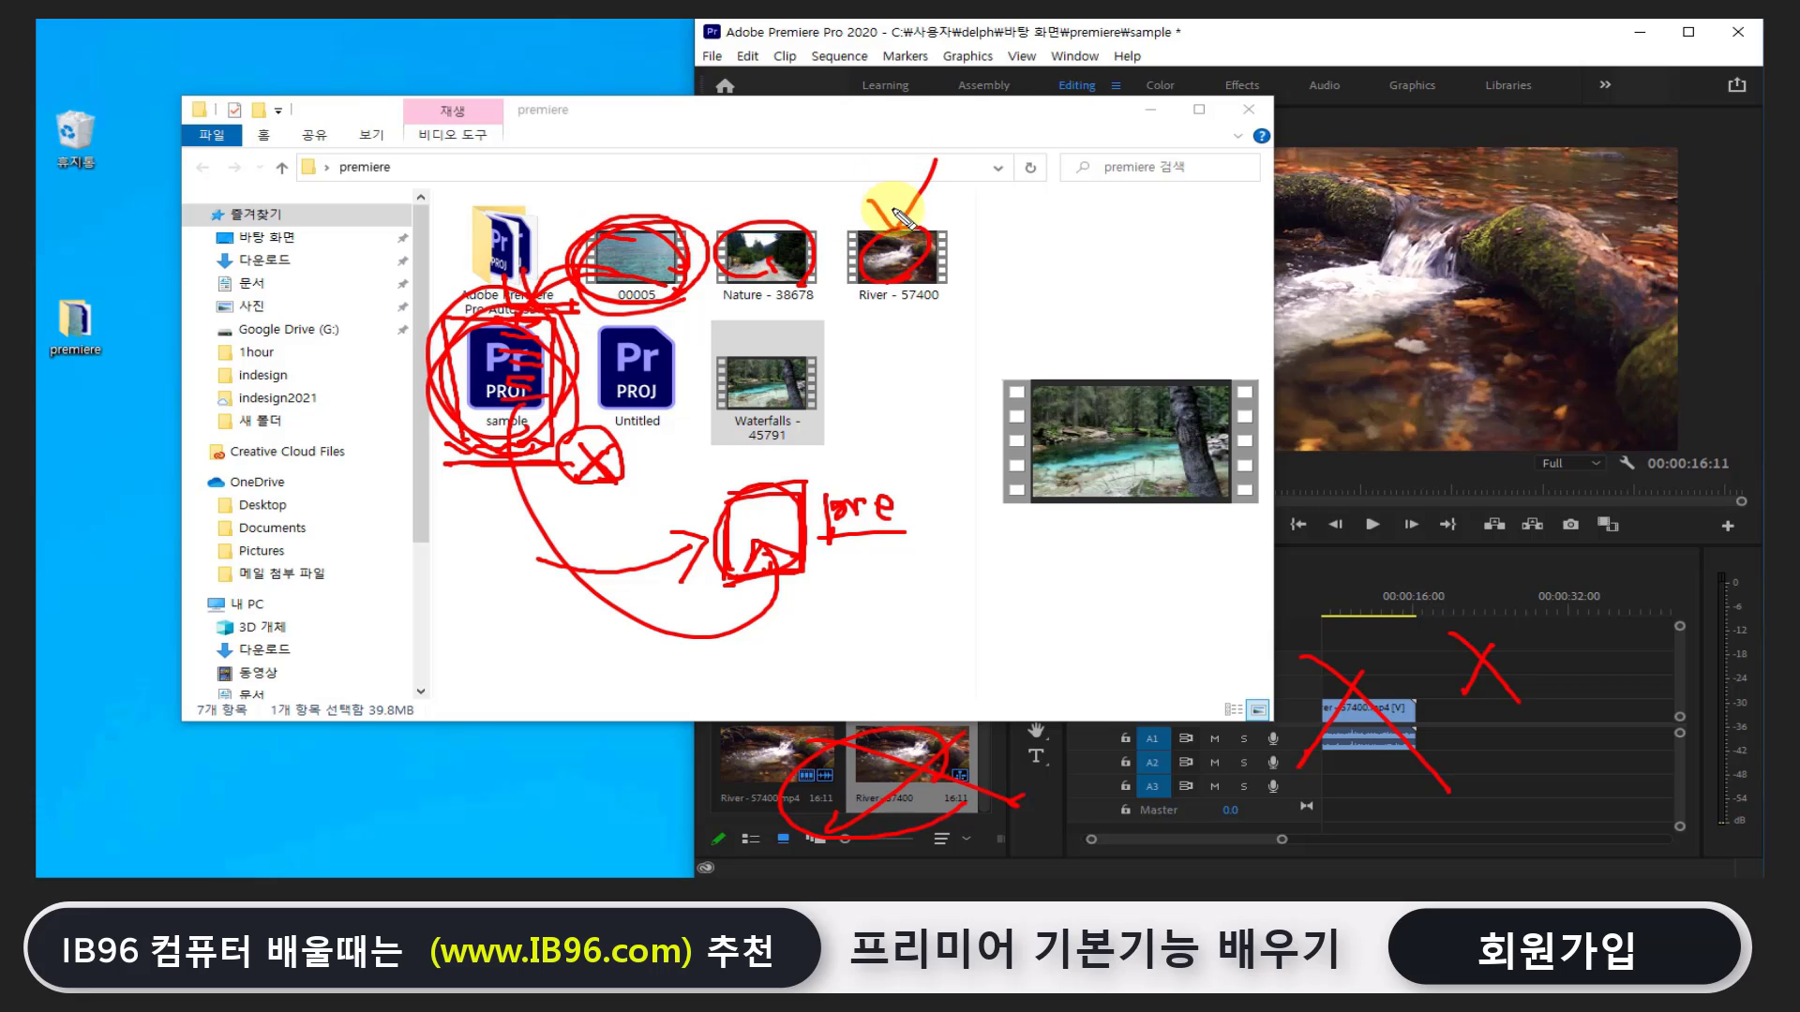
key(Escape)
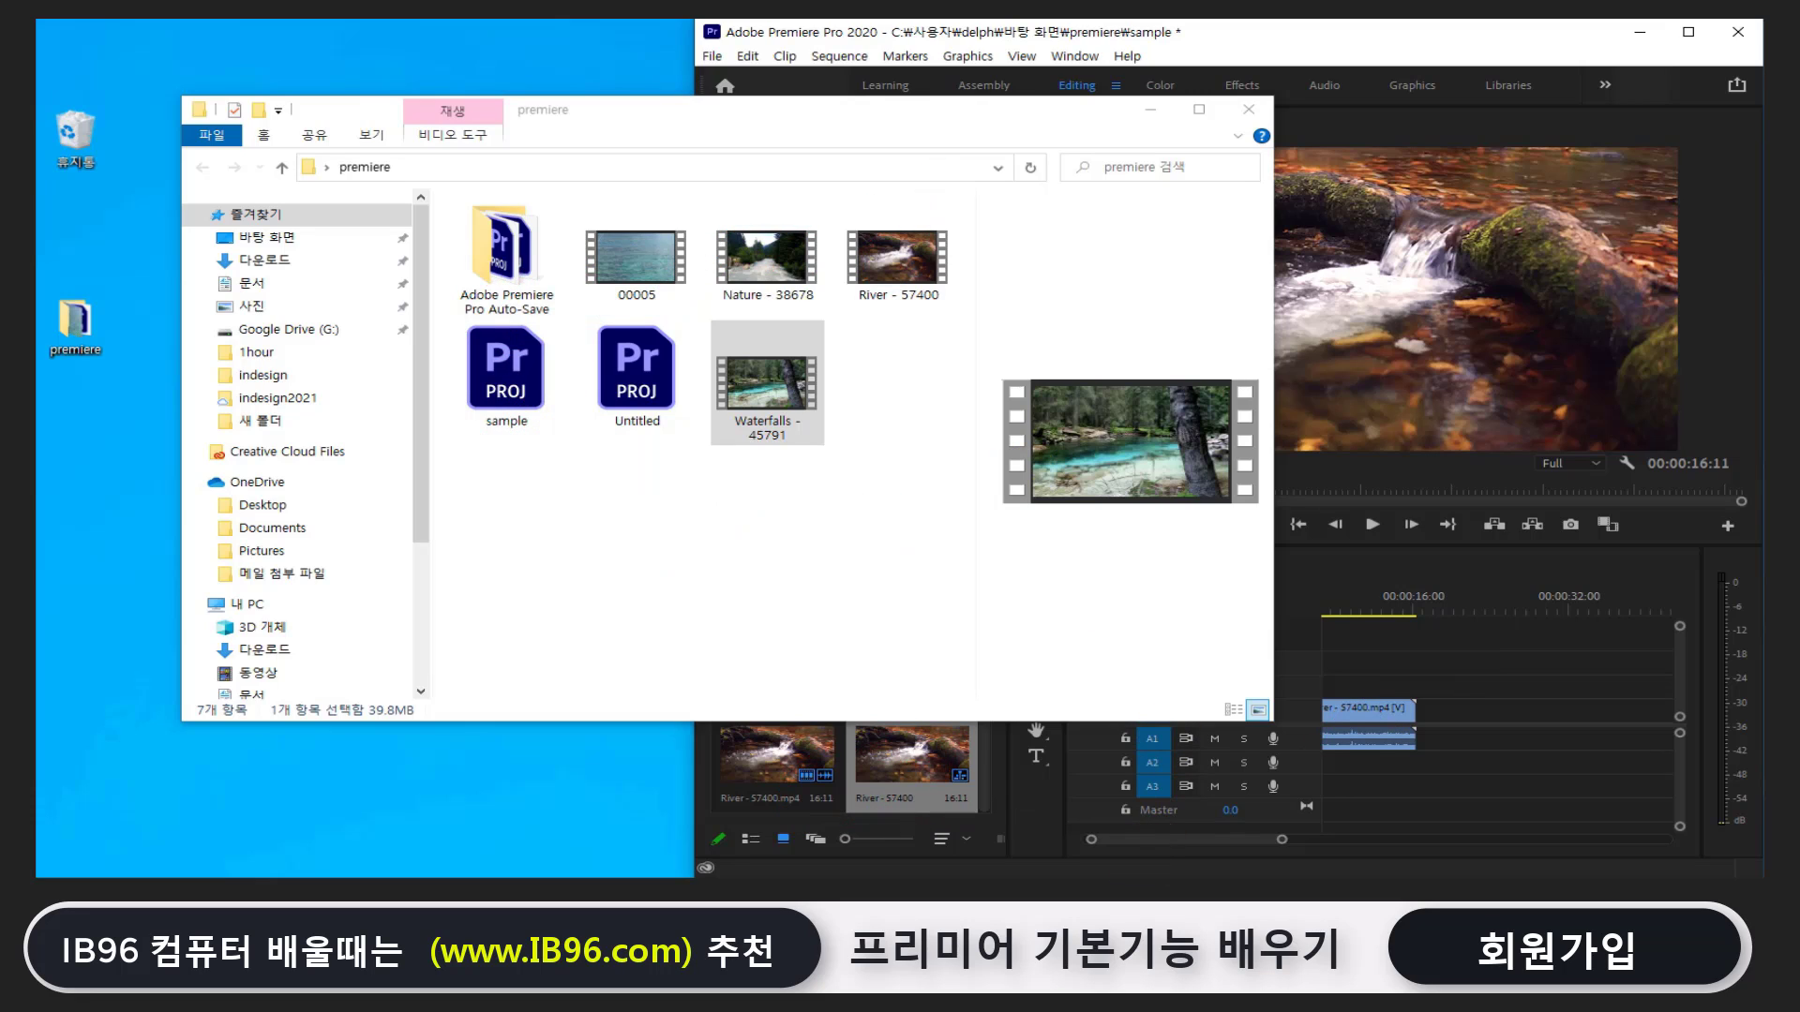
Circle the sample project and the 00005, Nature, River and Waterfalls clips, then draw a star with 10
mouse_move(562, 433)
mouse_down()
mouse_move(473, 319)
mouse_move(533, 438)
mouse_up()
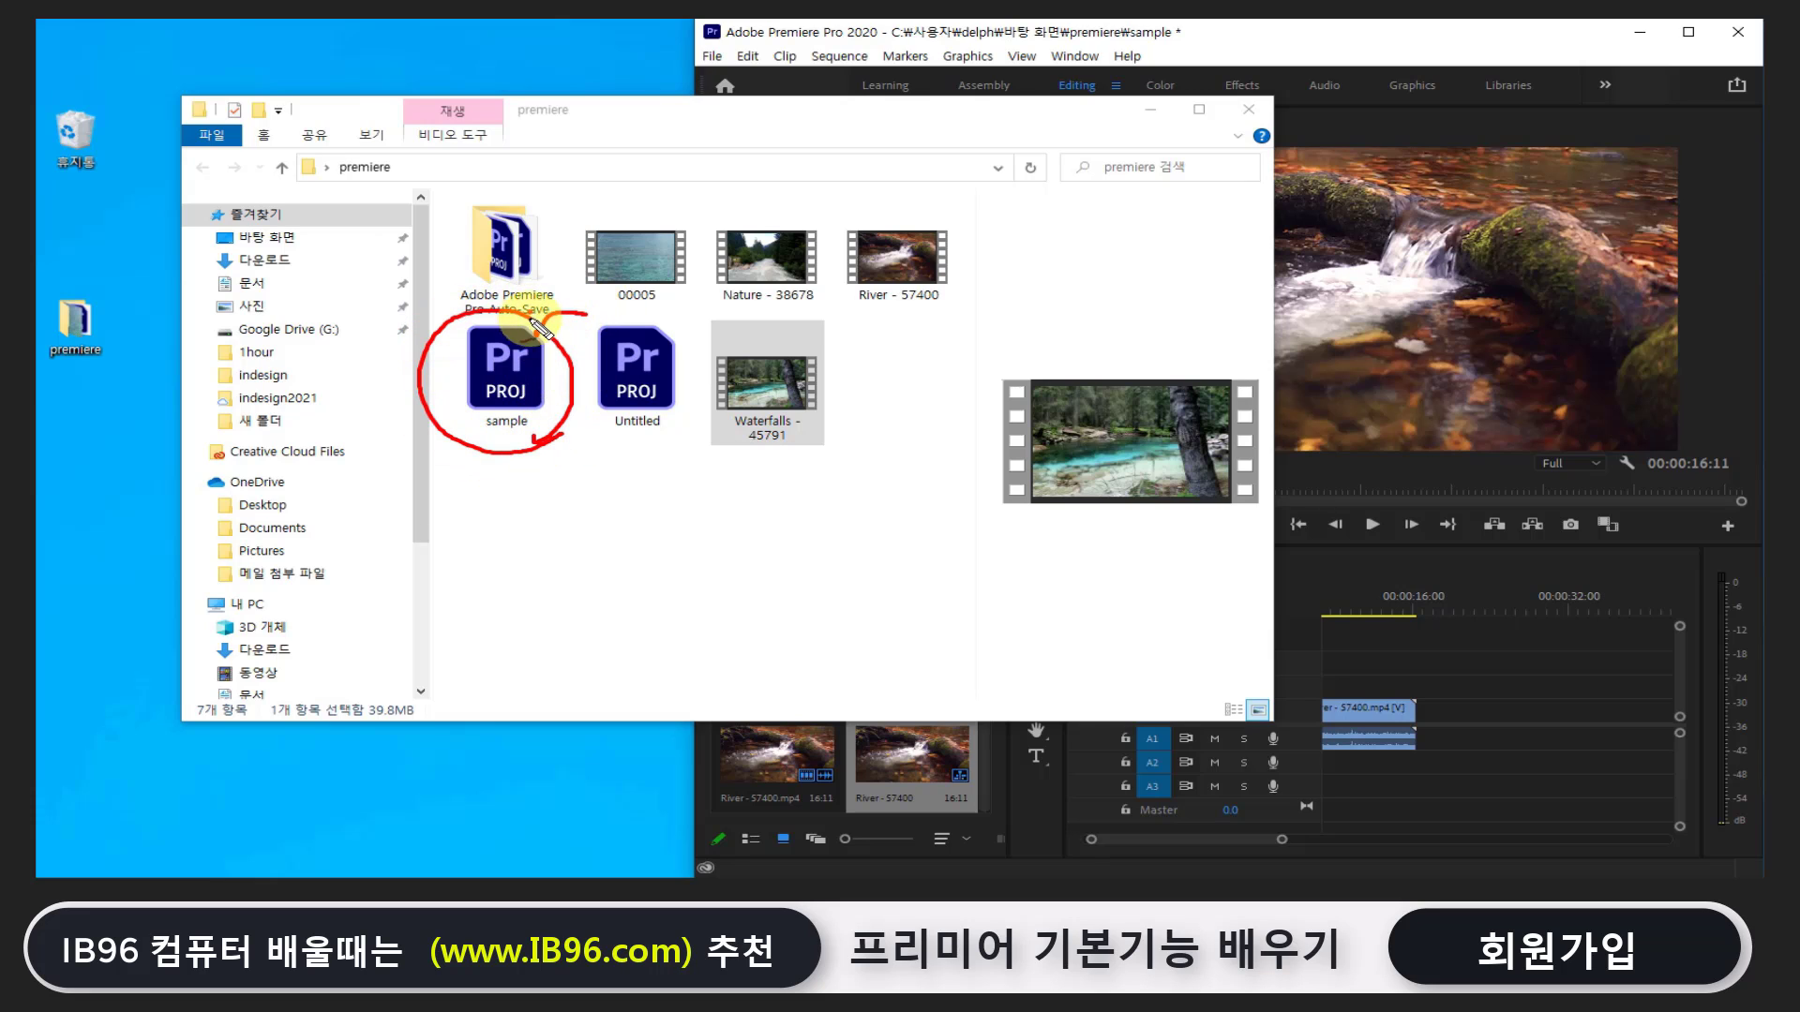
drag(563, 353, 614, 302)
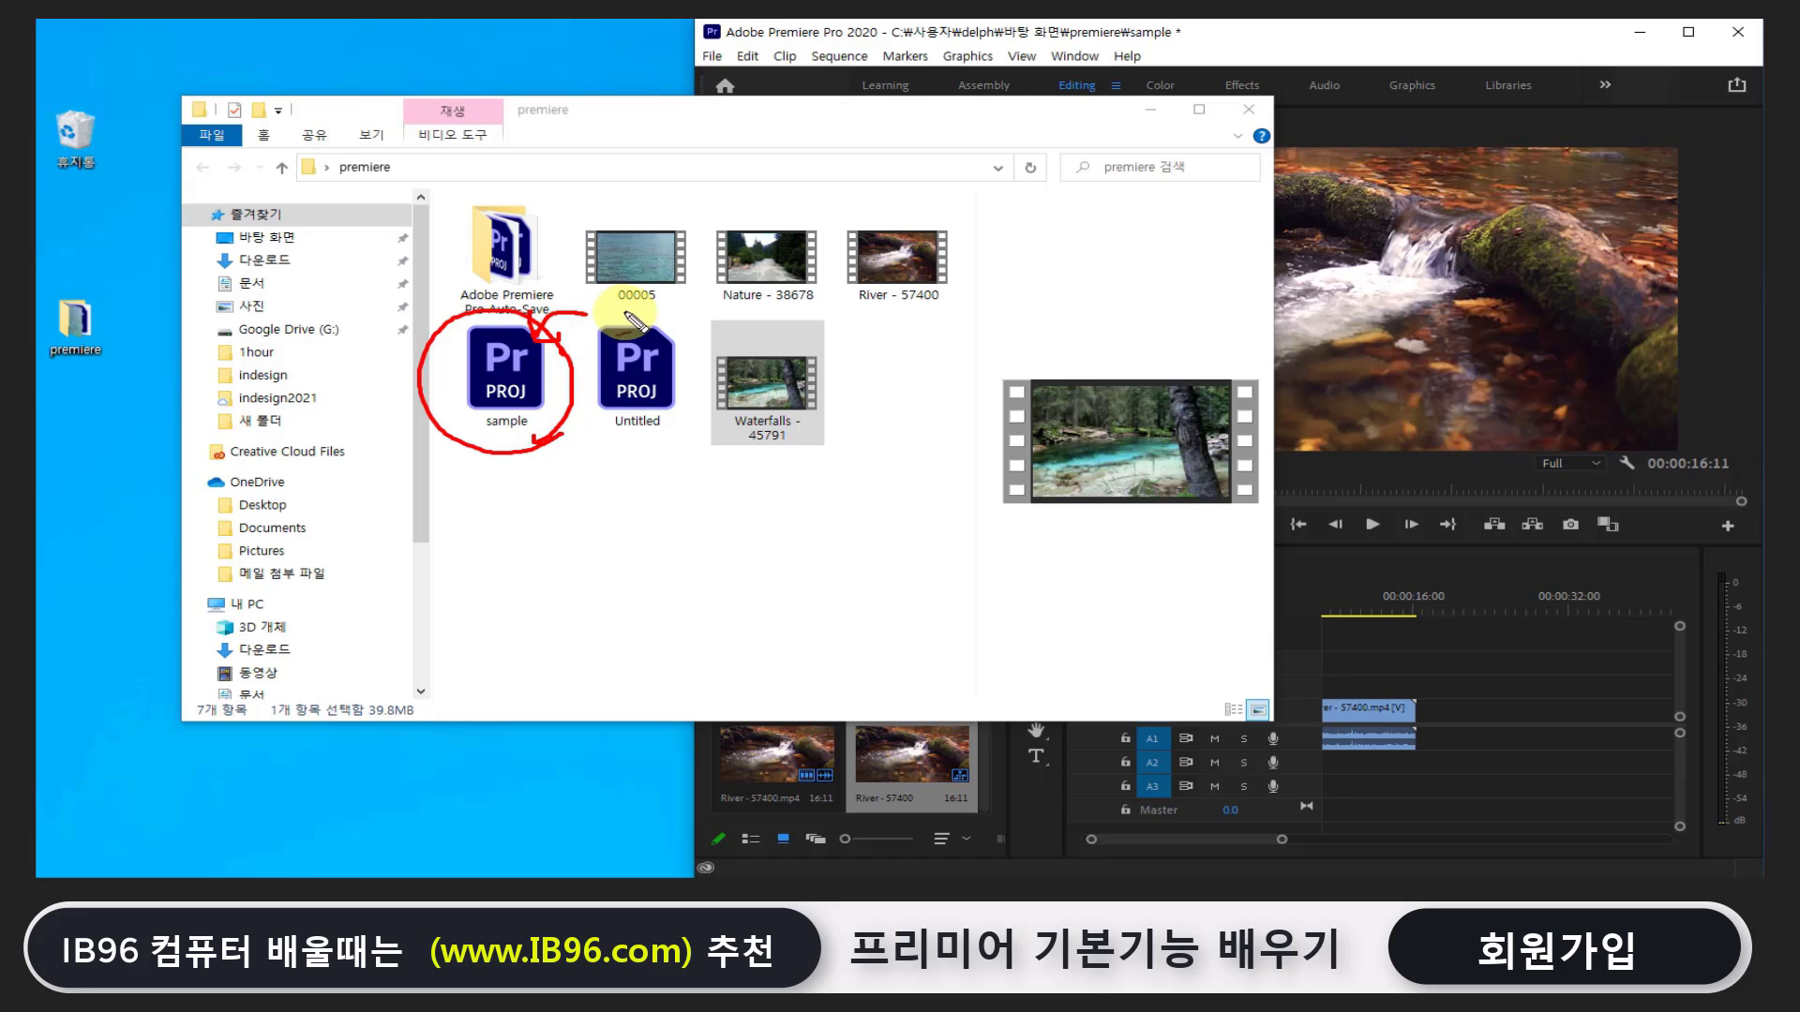
drag(754, 312, 815, 298)
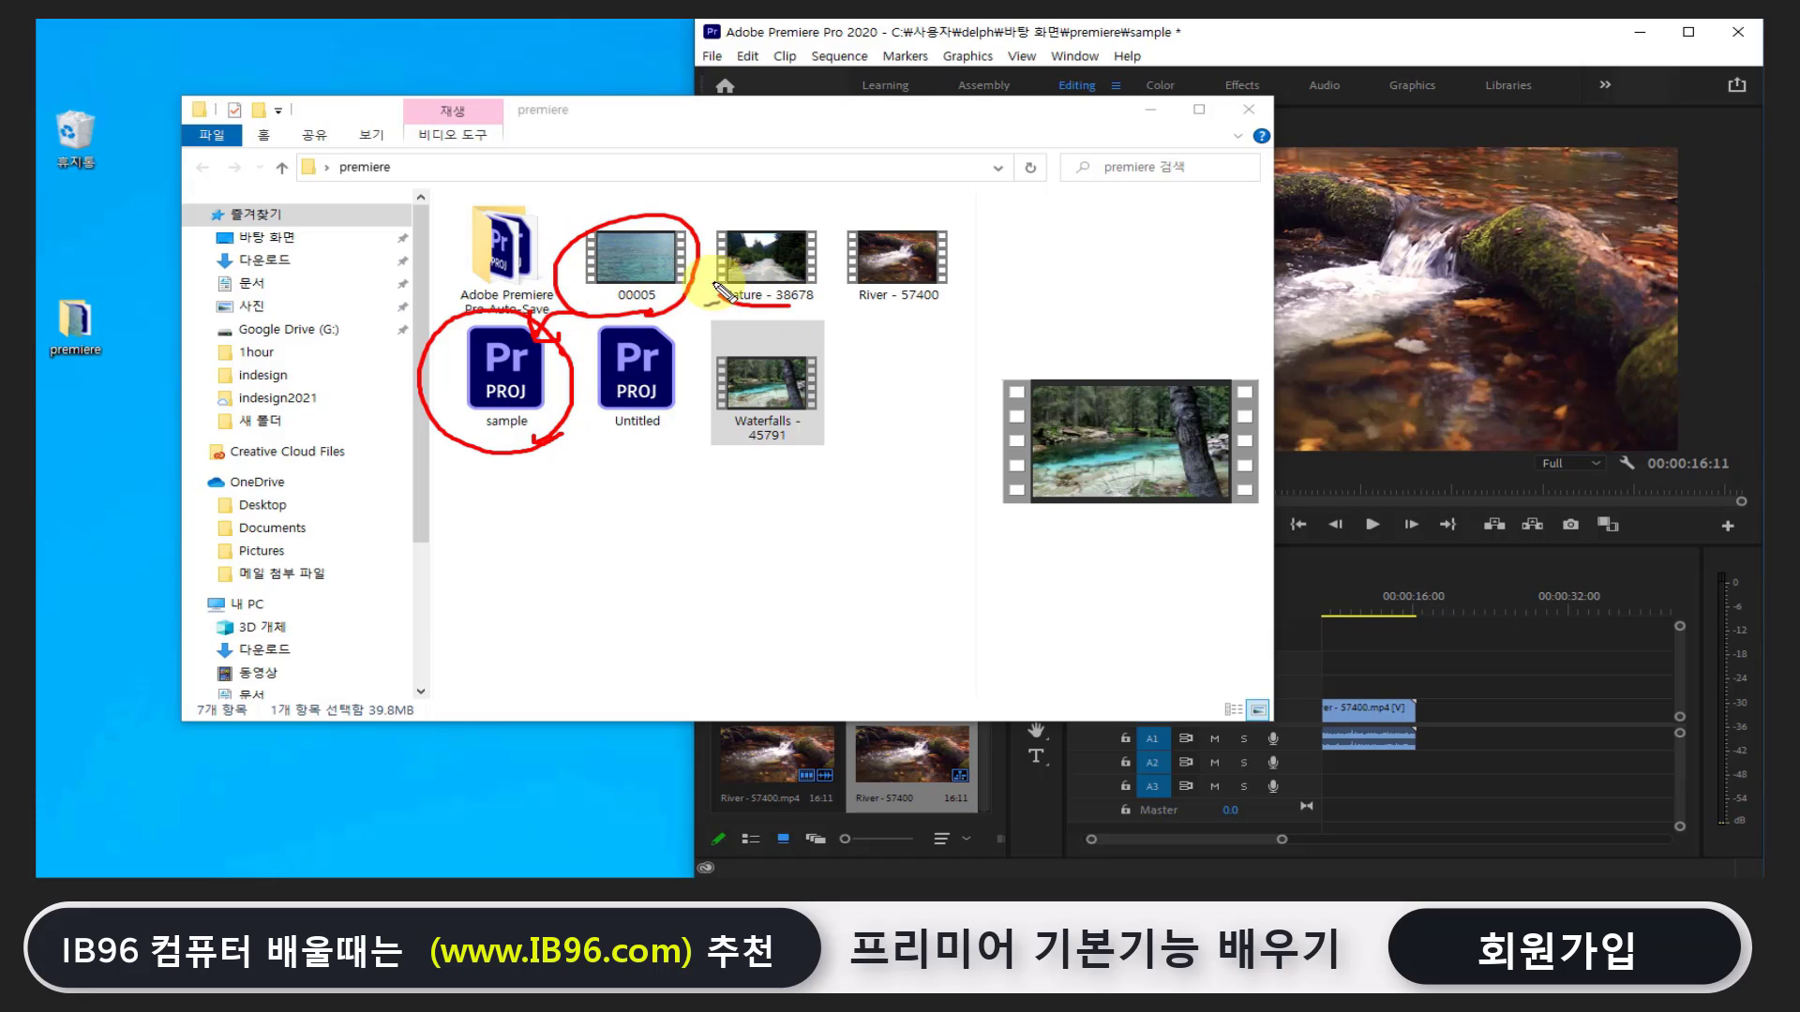
drag(919, 315, 915, 307)
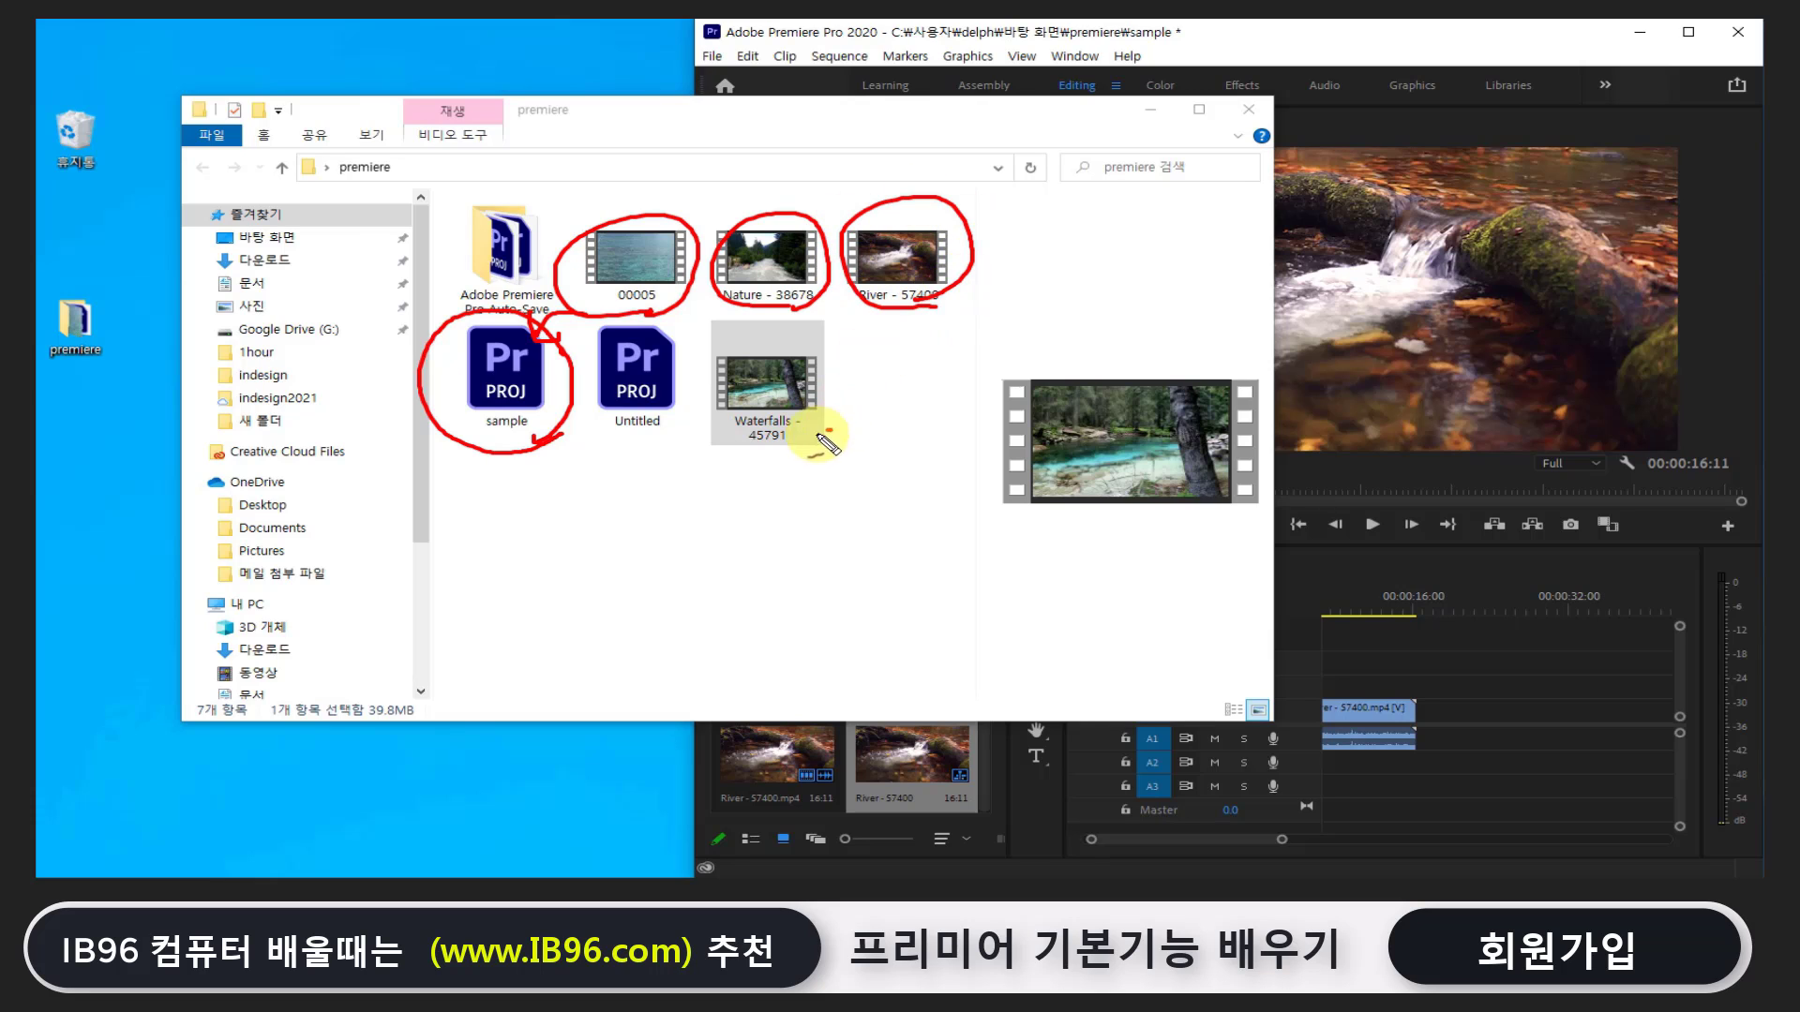
drag(825, 422, 735, 511)
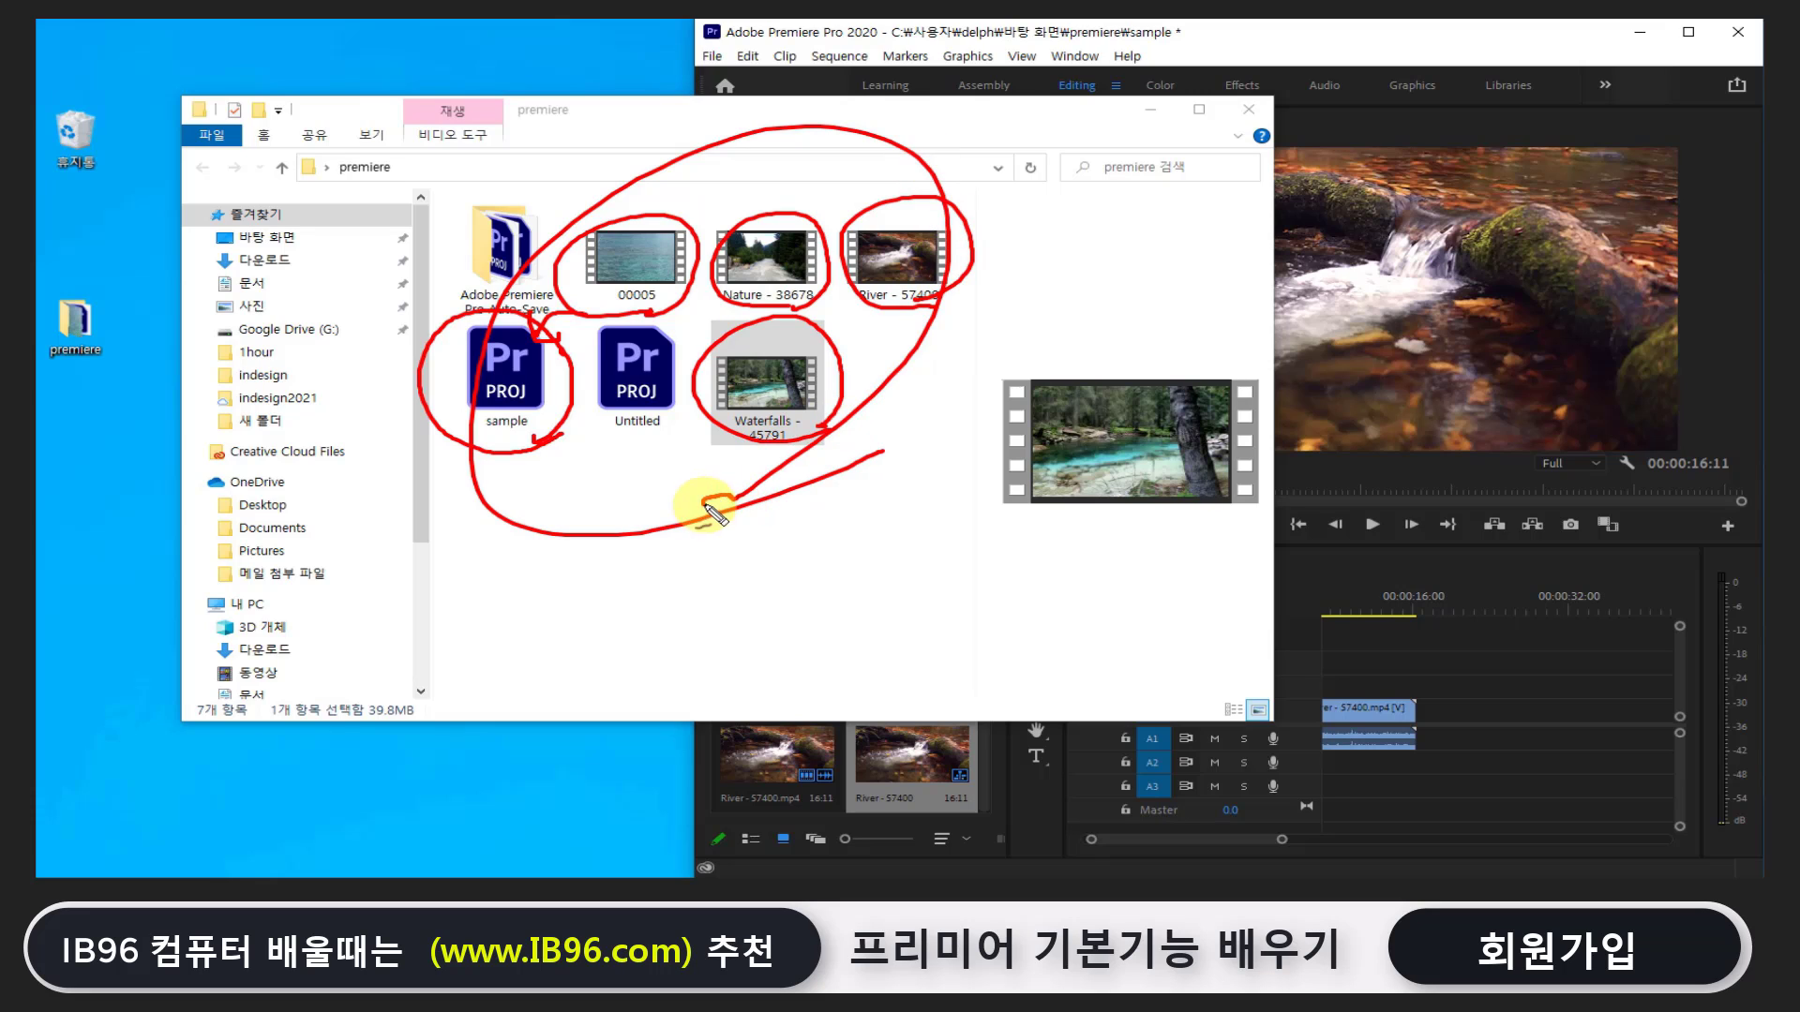
mouse_move(1050, 252)
mouse_down()
mouse_move(1075, 277)
mouse_move(1109, 236)
mouse_up()
drag(963, 354, 1160, 345)
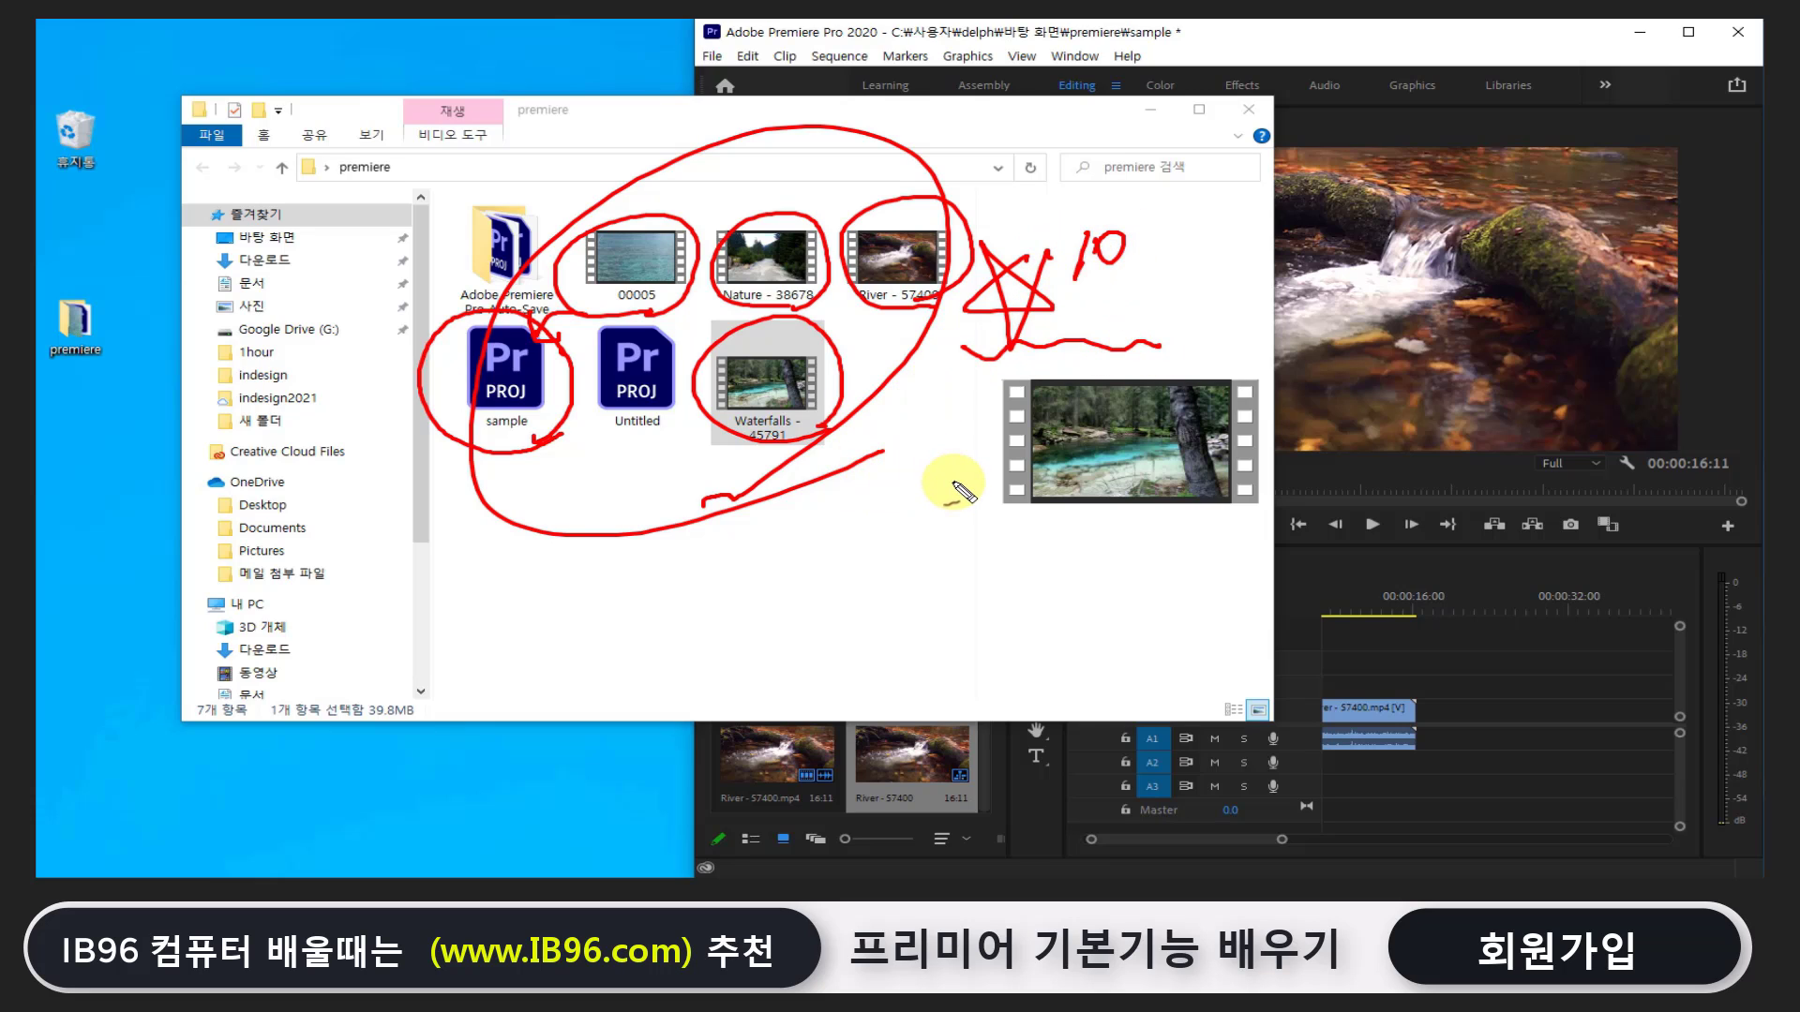
Draw a line from the Waterfalls clip and circle the clip in the River - 57400 sequence
drag(362, 459, 817, 427)
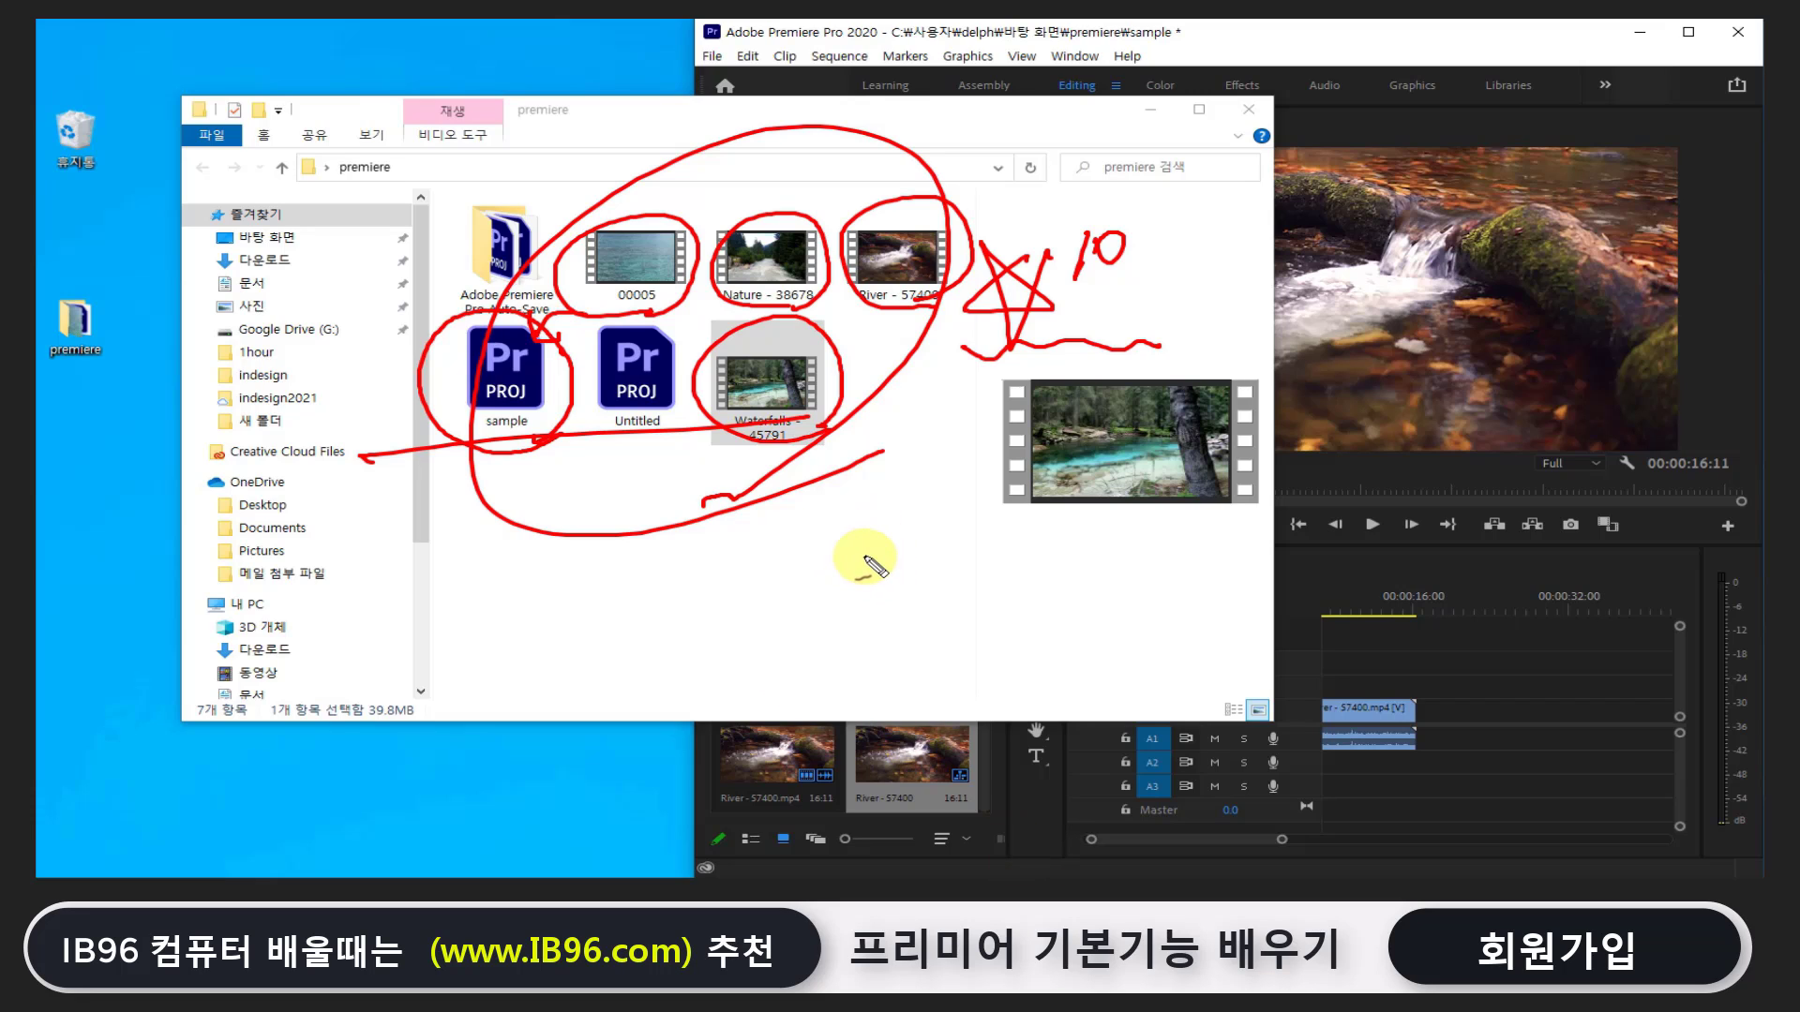
drag(661, 541, 740, 525)
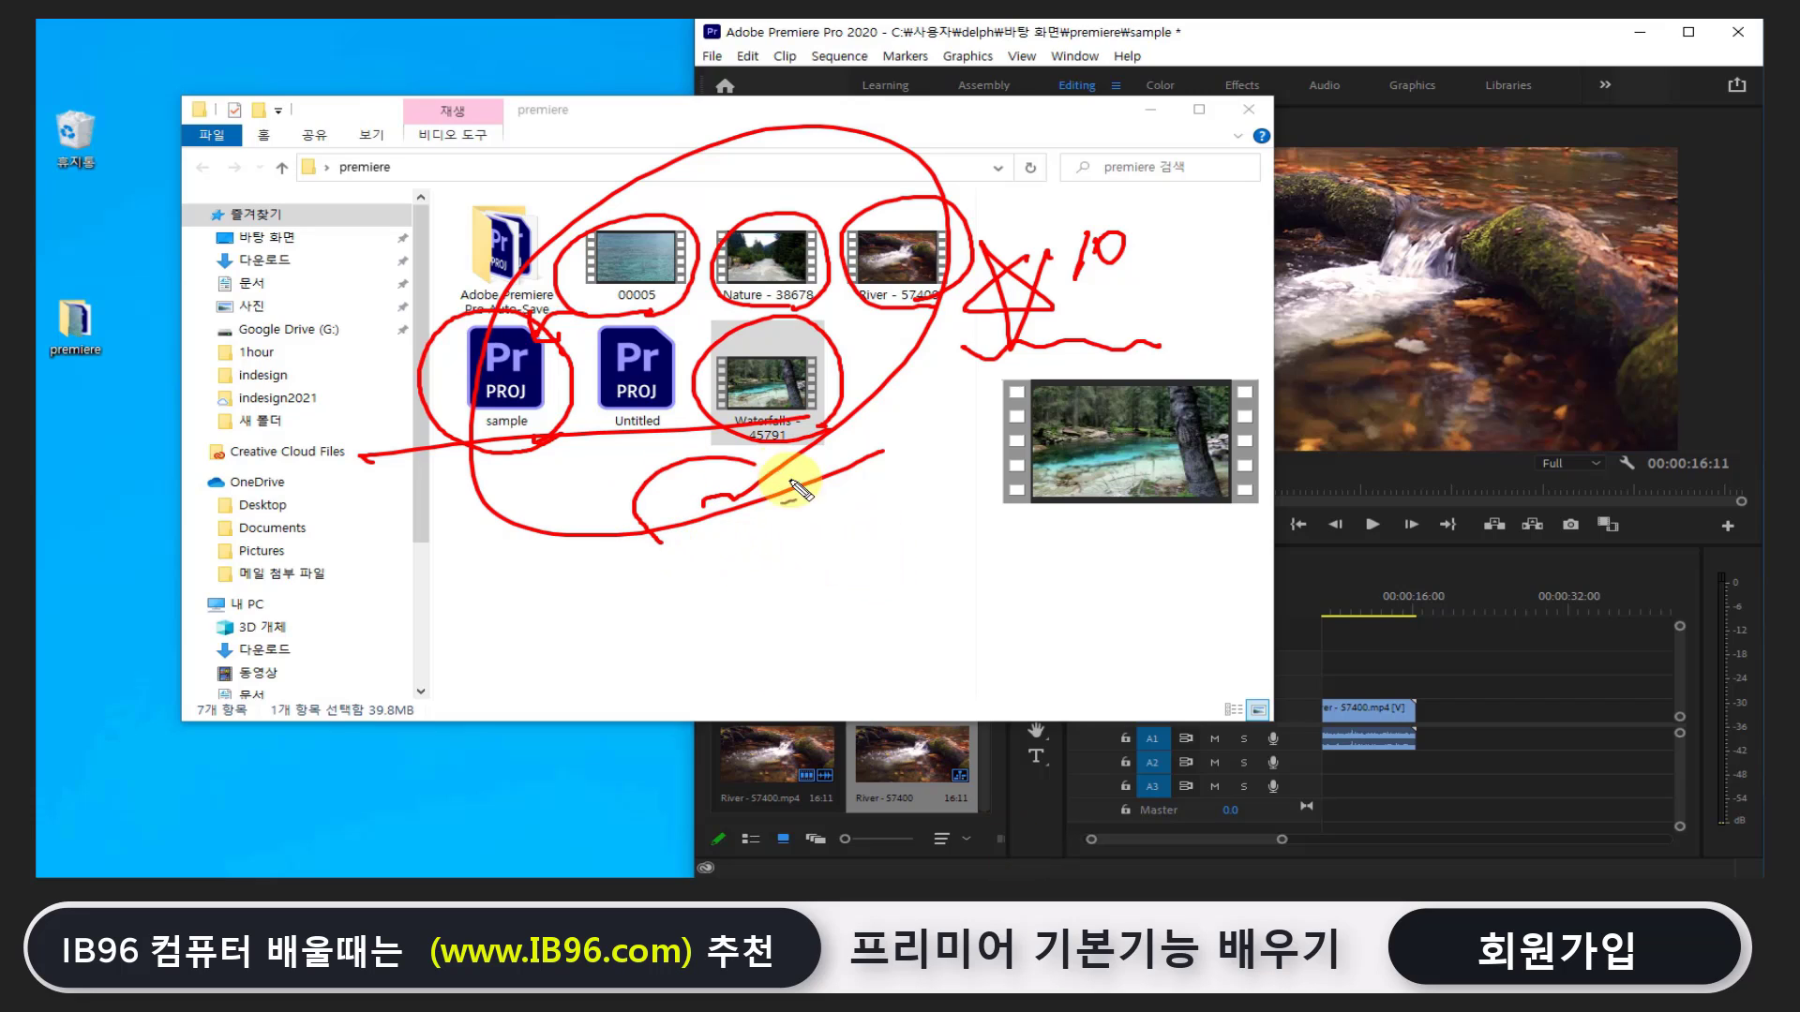
drag(598, 448, 591, 455)
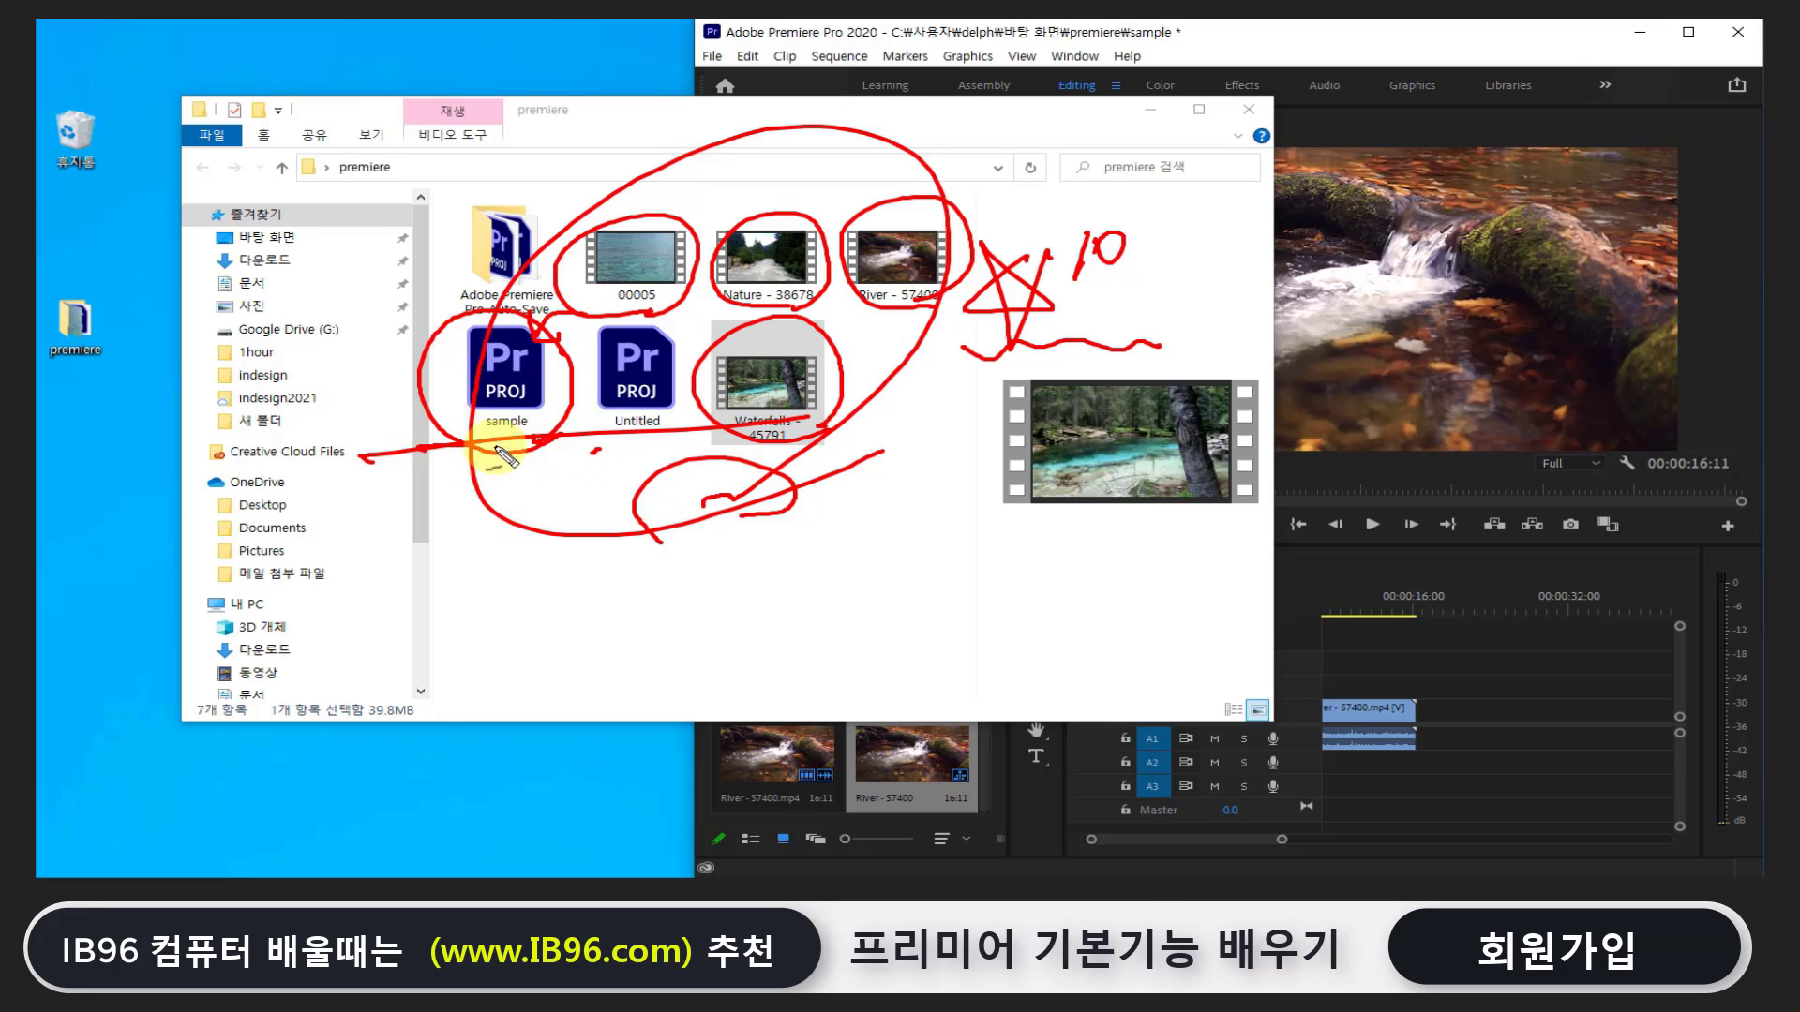
mouse_move(1463, 786)
mouse_down()
mouse_move(1493, 797)
mouse_move(1444, 749)
mouse_up()
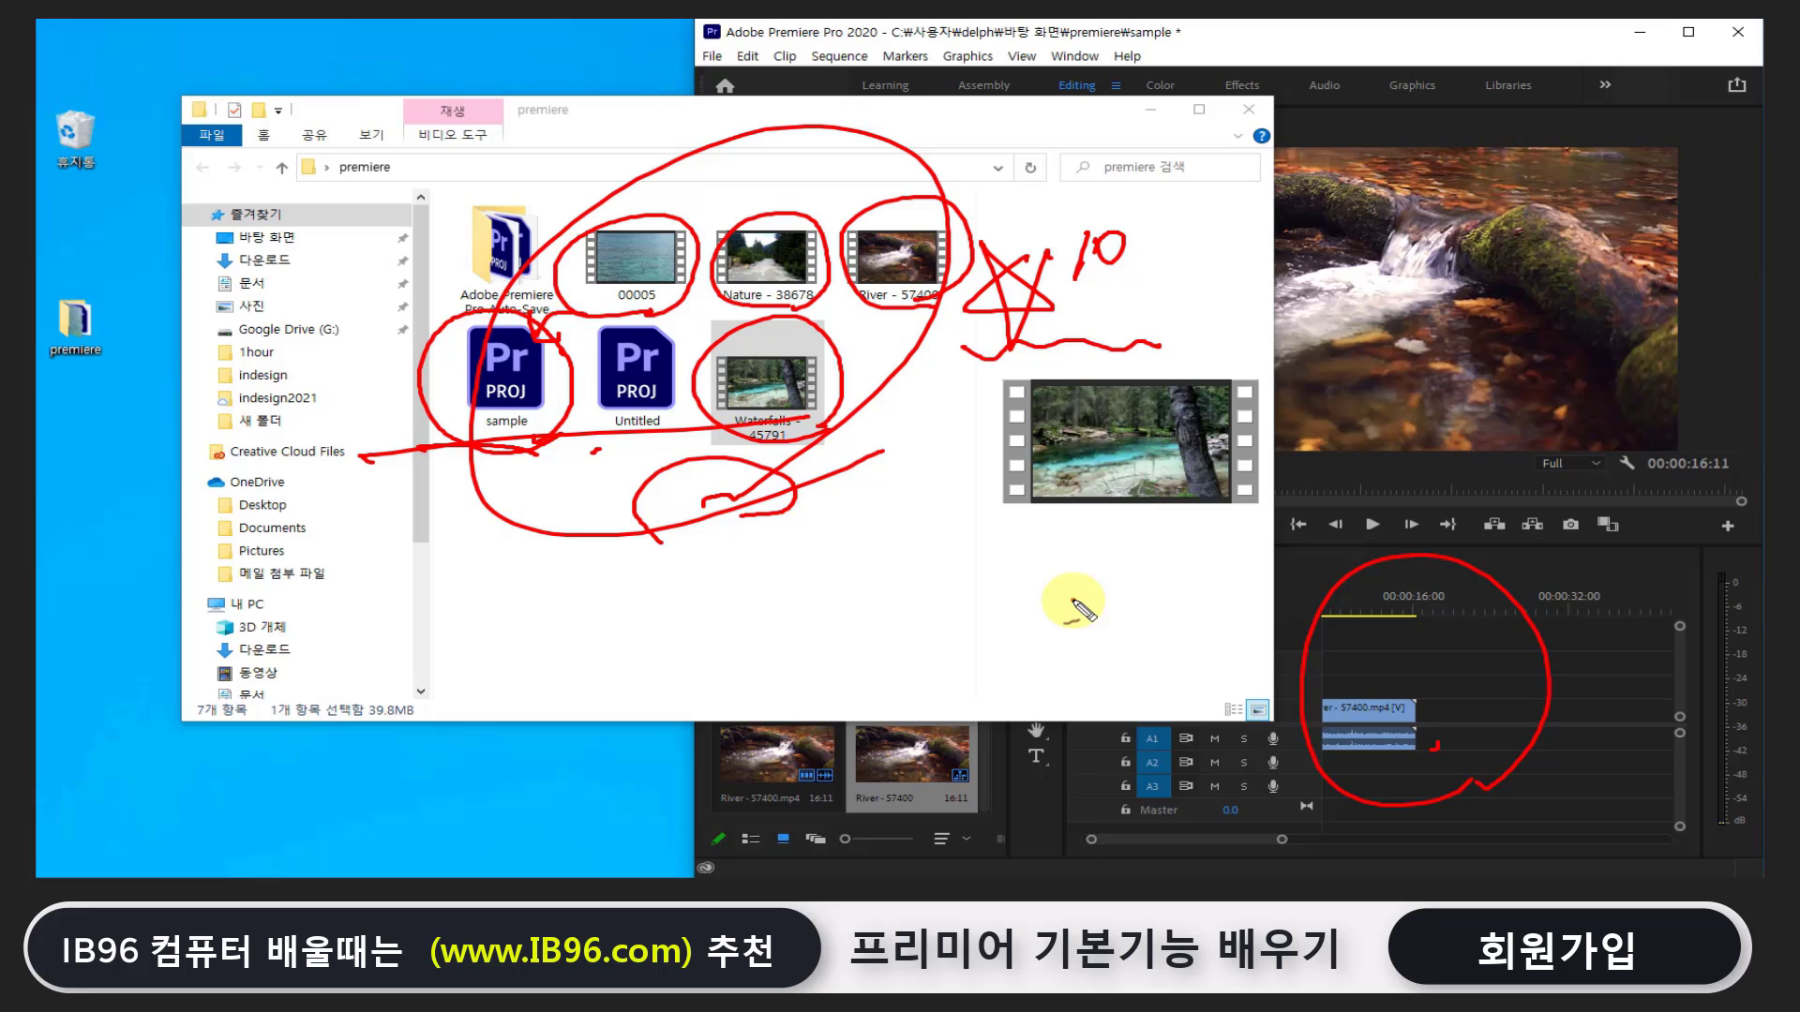
click(1071, 597)
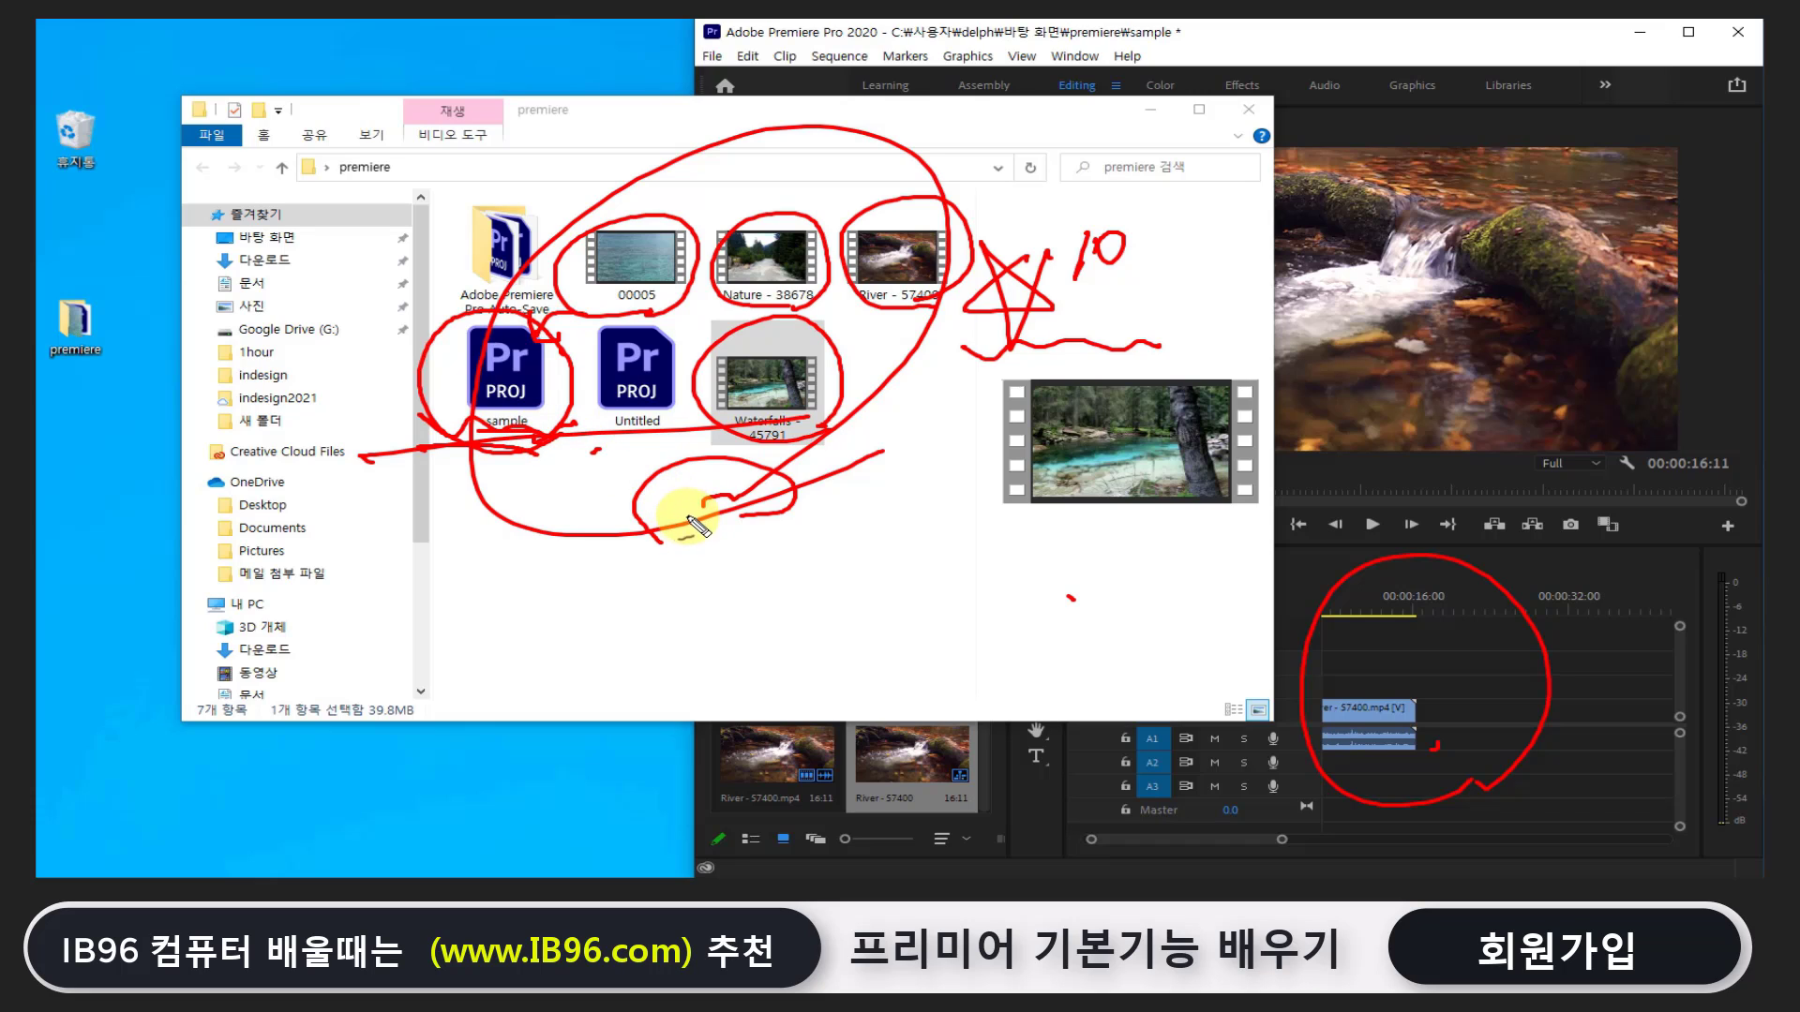
Handwrite mp4 and avi below the clips, underlining and circling the notes
drag(511, 589, 611, 568)
mouse_move(592, 553)
mouse_down()
mouse_move(593, 593)
mouse_move(626, 614)
mouse_up()
mouse_move(506, 619)
mouse_down()
mouse_move(626, 617)
mouse_move(728, 569)
mouse_move(730, 590)
mouse_move(755, 563)
mouse_move(769, 604)
mouse_up()
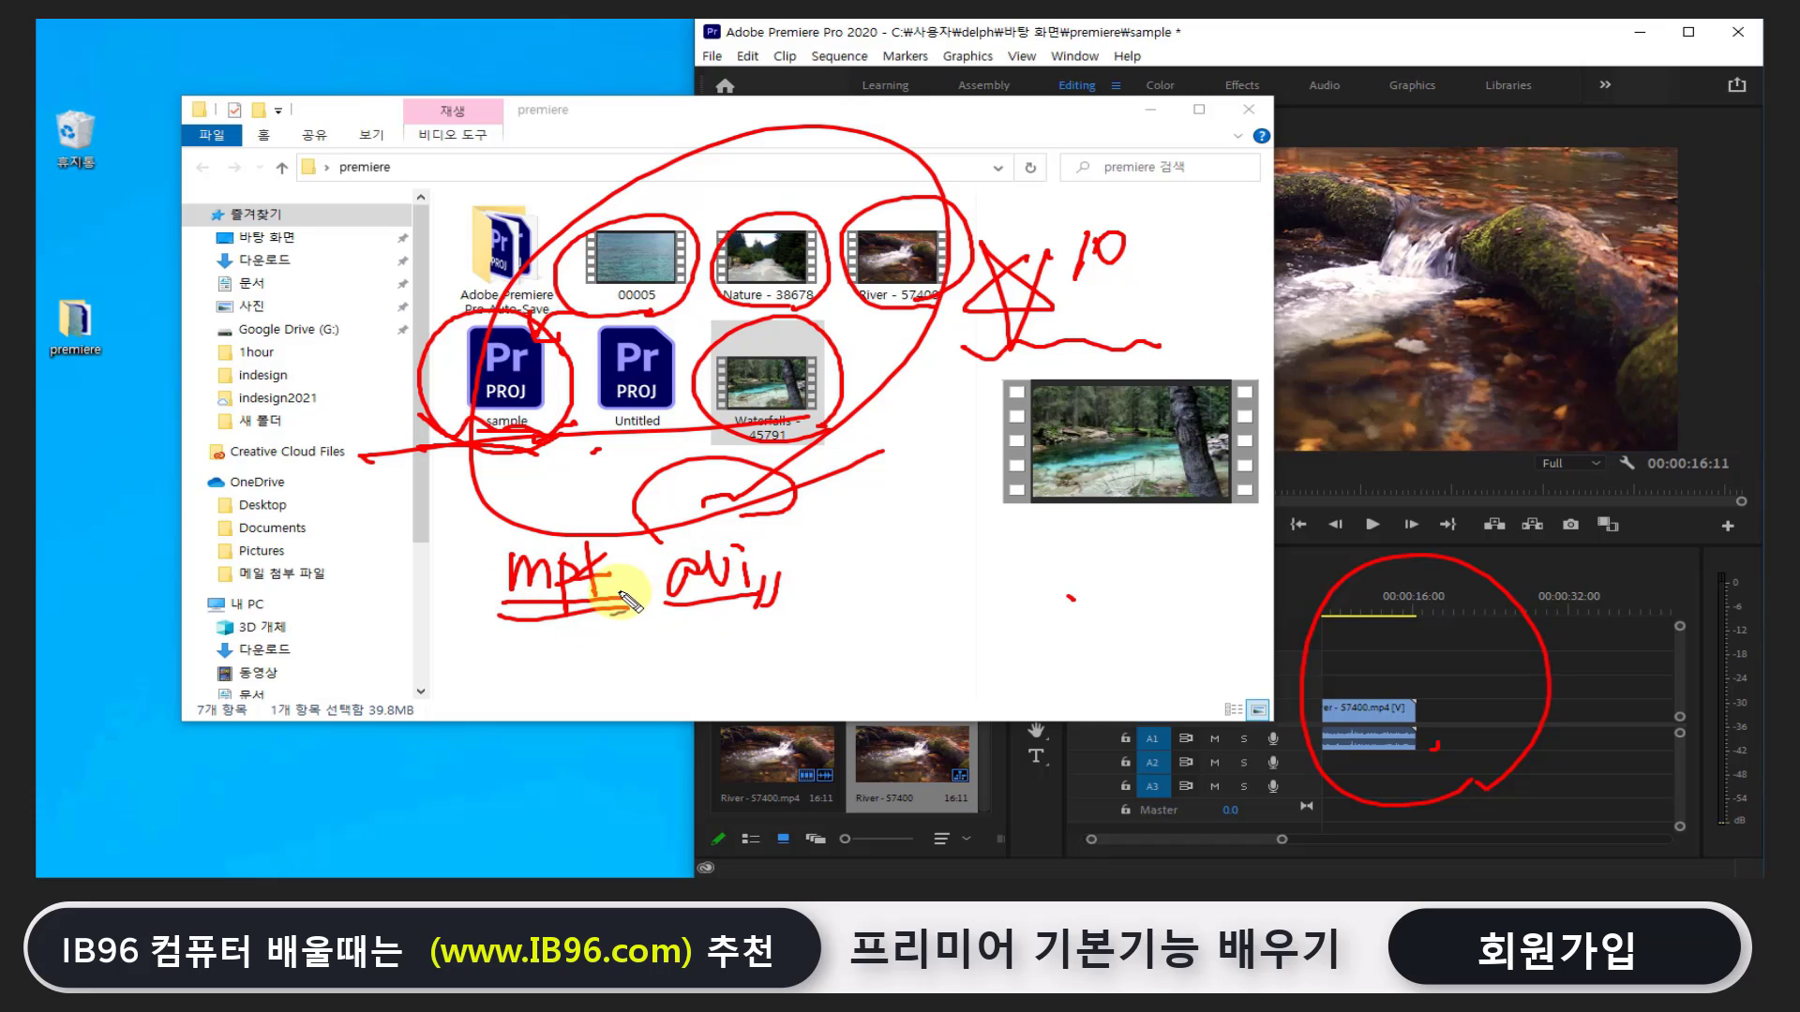
drag(615, 594, 613, 615)
drag(625, 592, 623, 613)
drag(830, 427, 804, 515)
drag(855, 542, 965, 525)
drag(975, 490, 1031, 562)
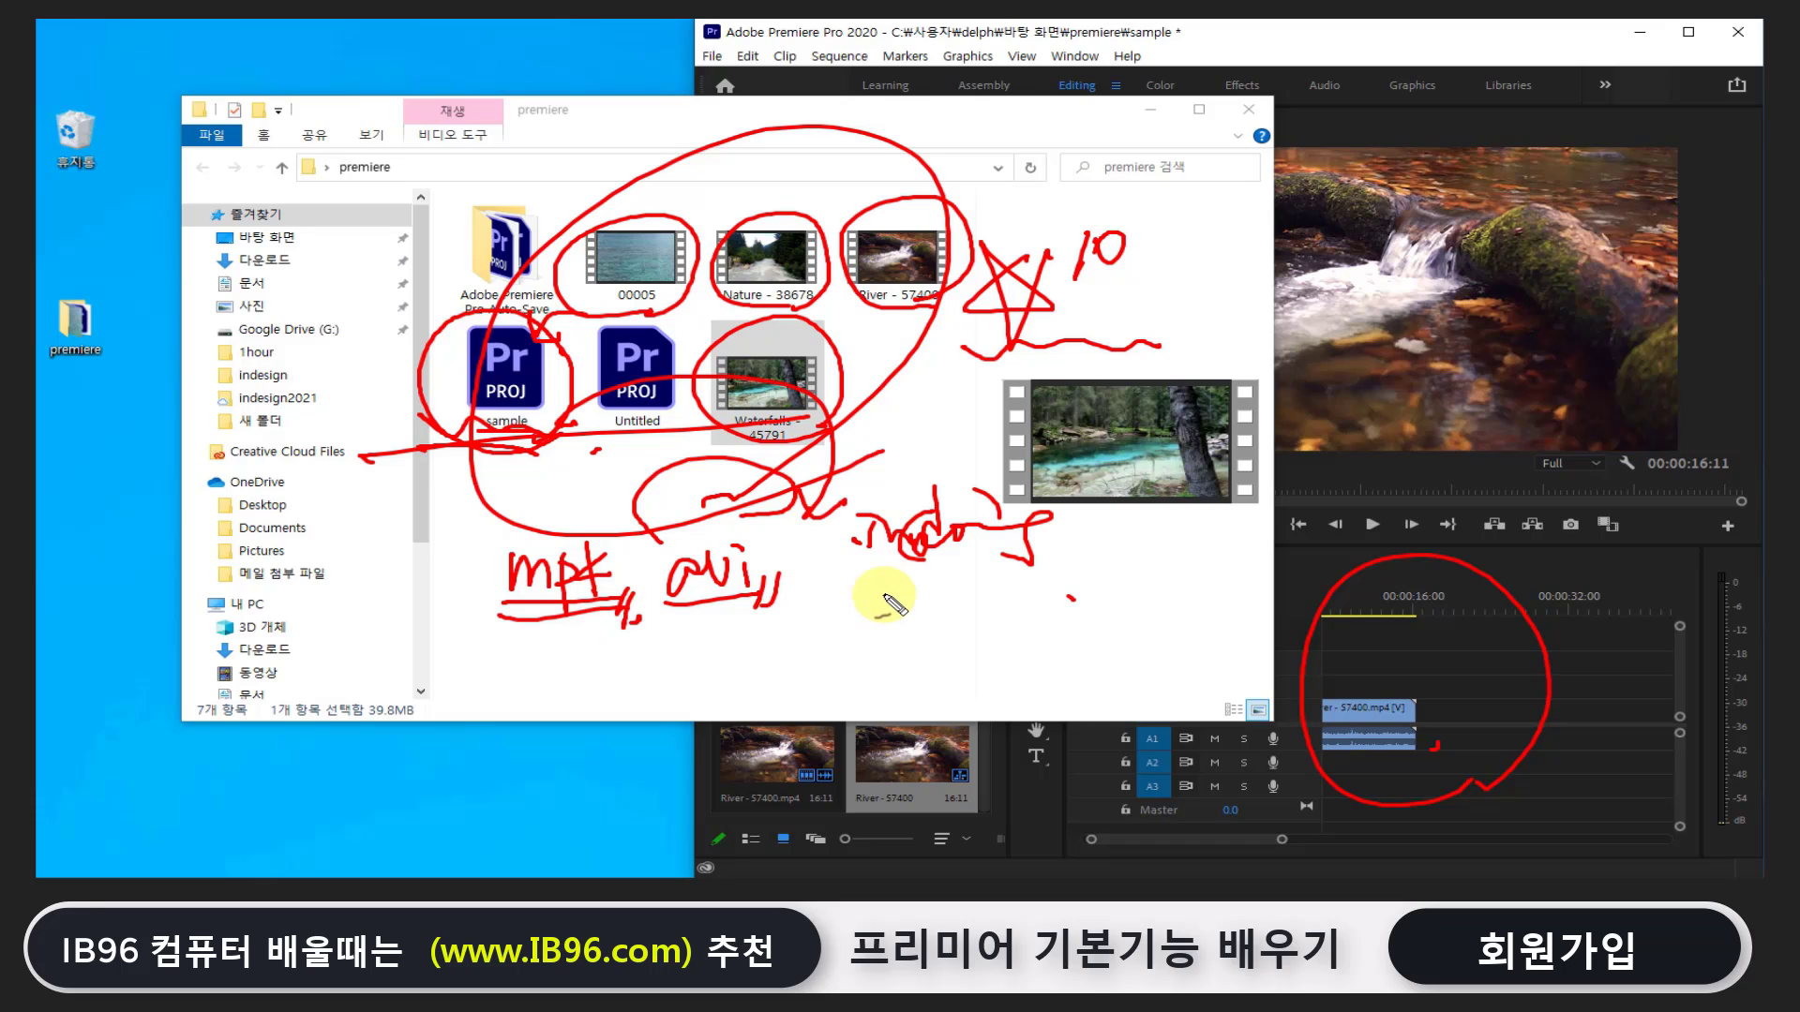
drag(834, 580, 1055, 564)
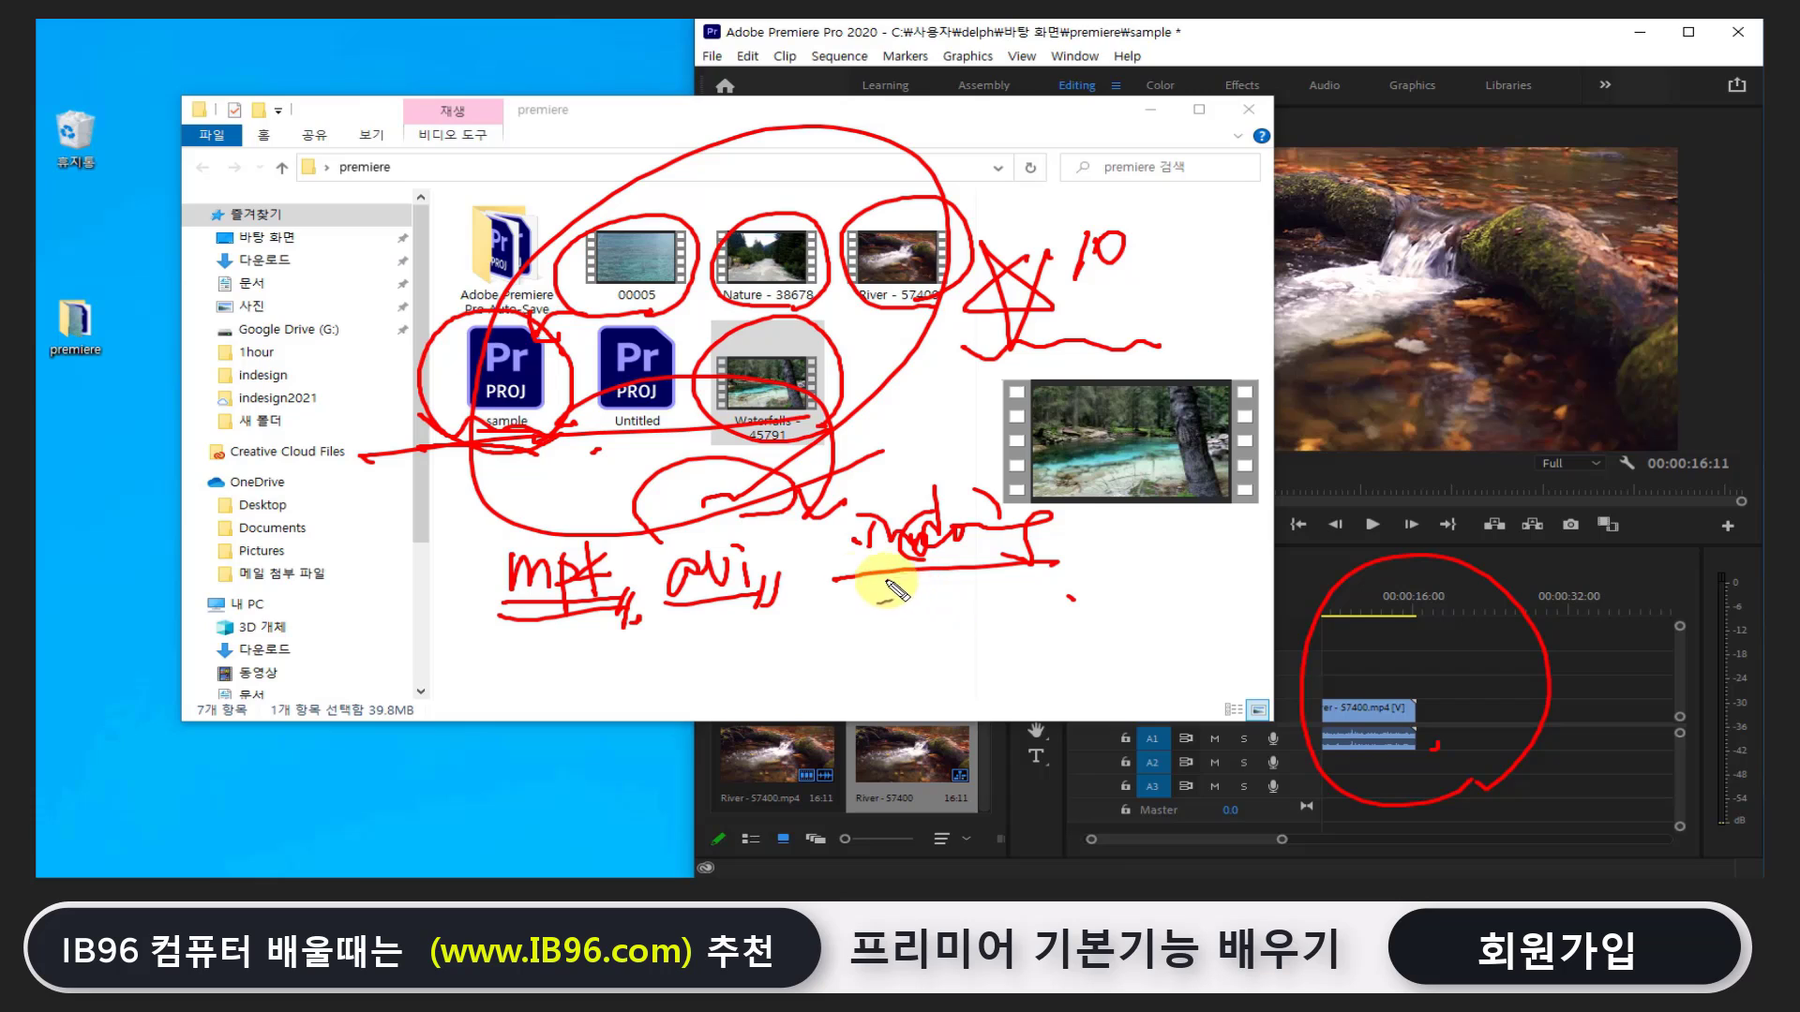
drag(877, 576, 941, 593)
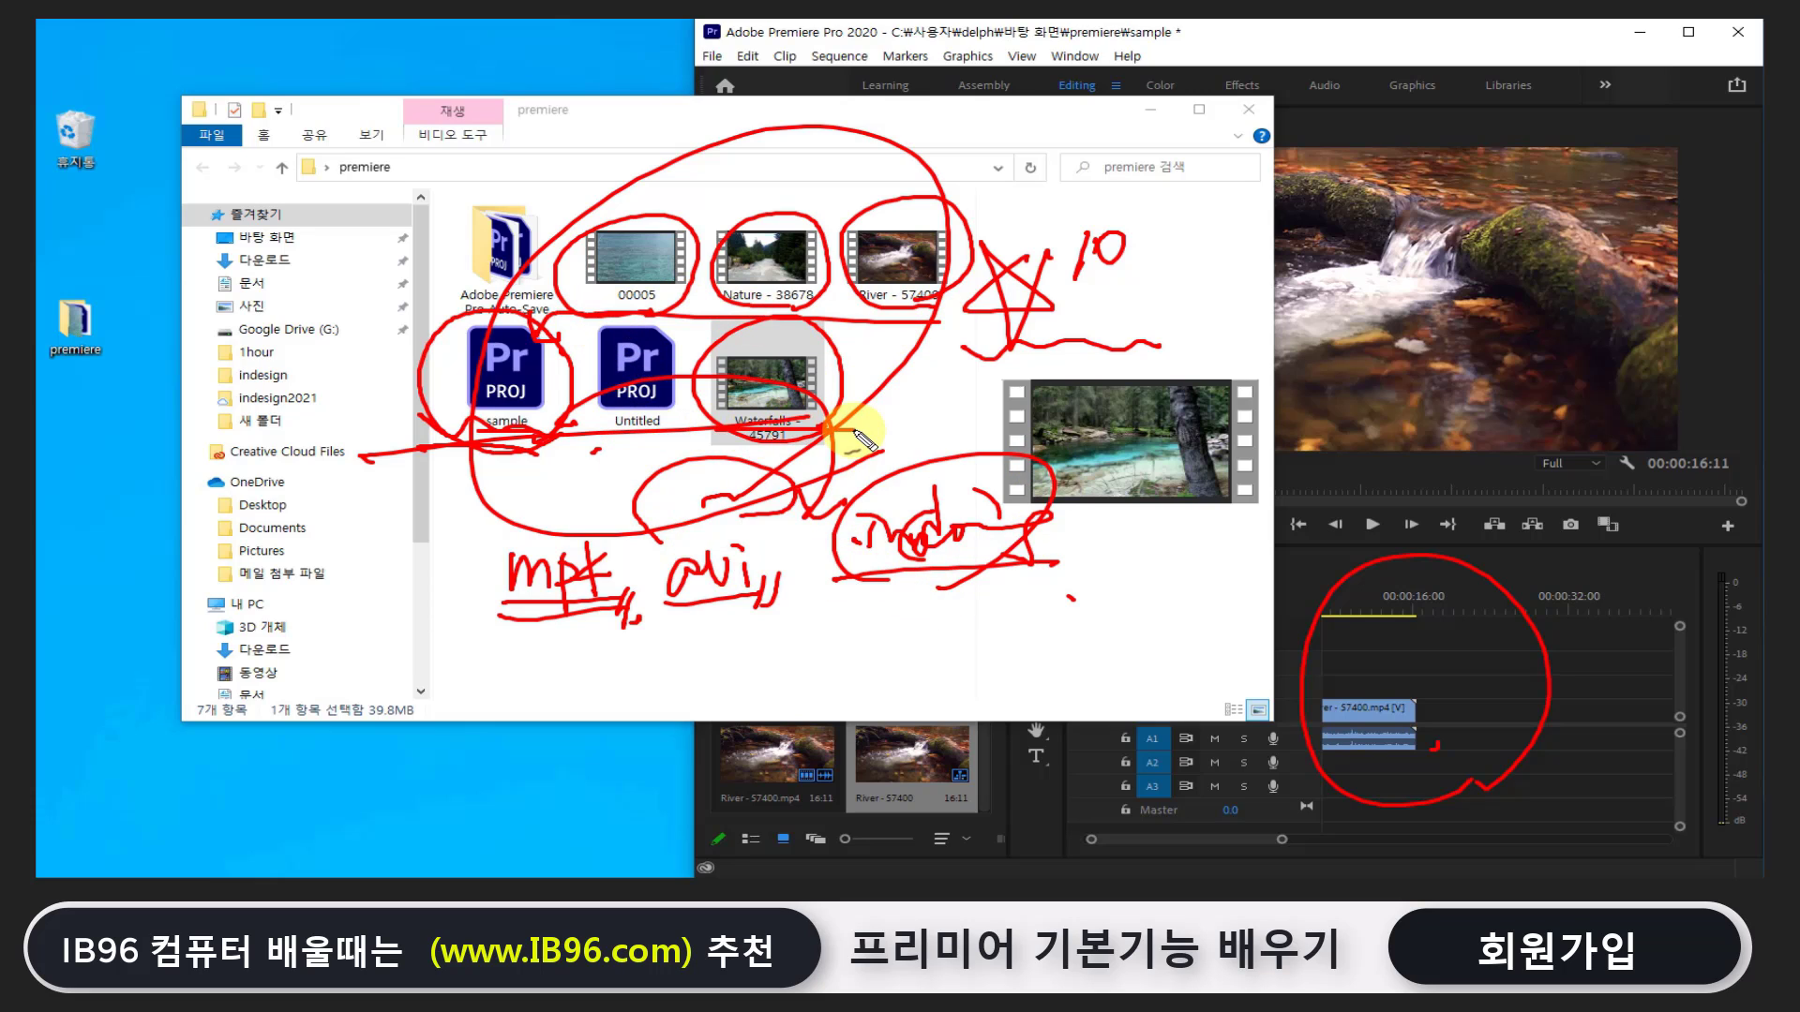
Link the 00005 clip to the sequence clip and box mp4/avi notes beside the timecode
mouse_move(1444, 741)
mouse_down()
mouse_move(1472, 788)
mouse_move(1406, 705)
mouse_move(1432, 677)
mouse_up()
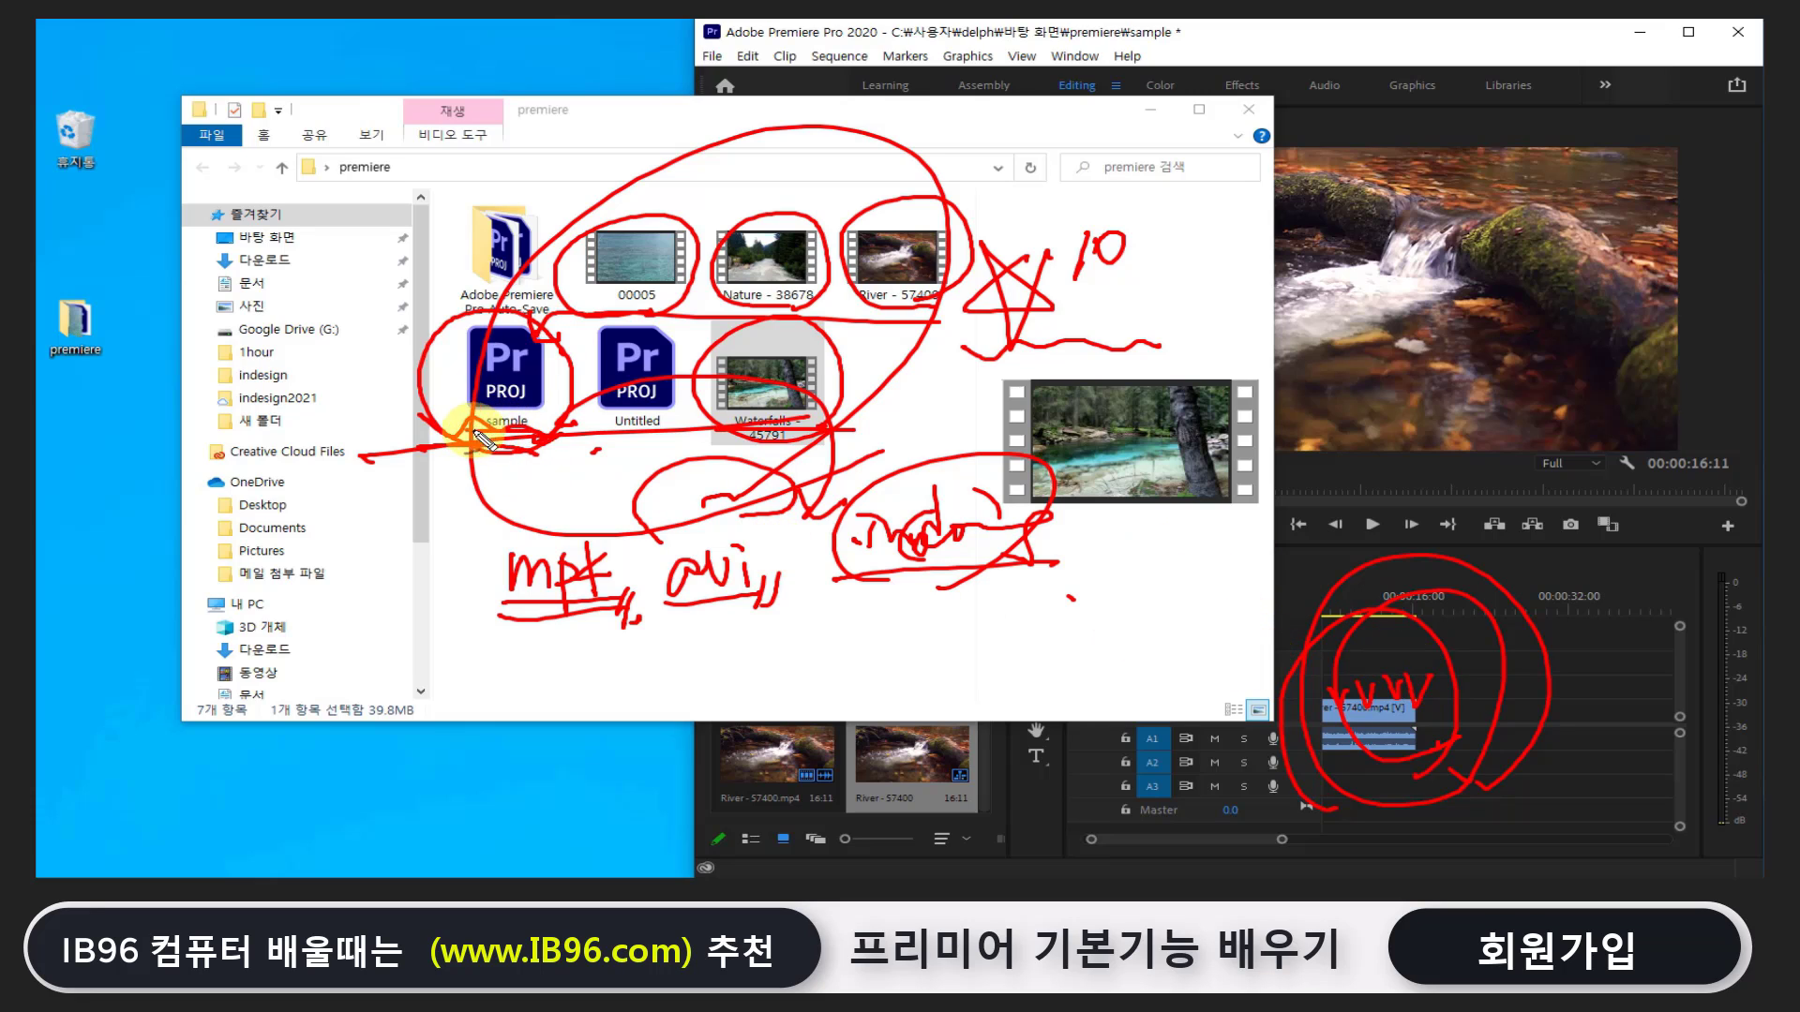
drag(478, 436, 527, 455)
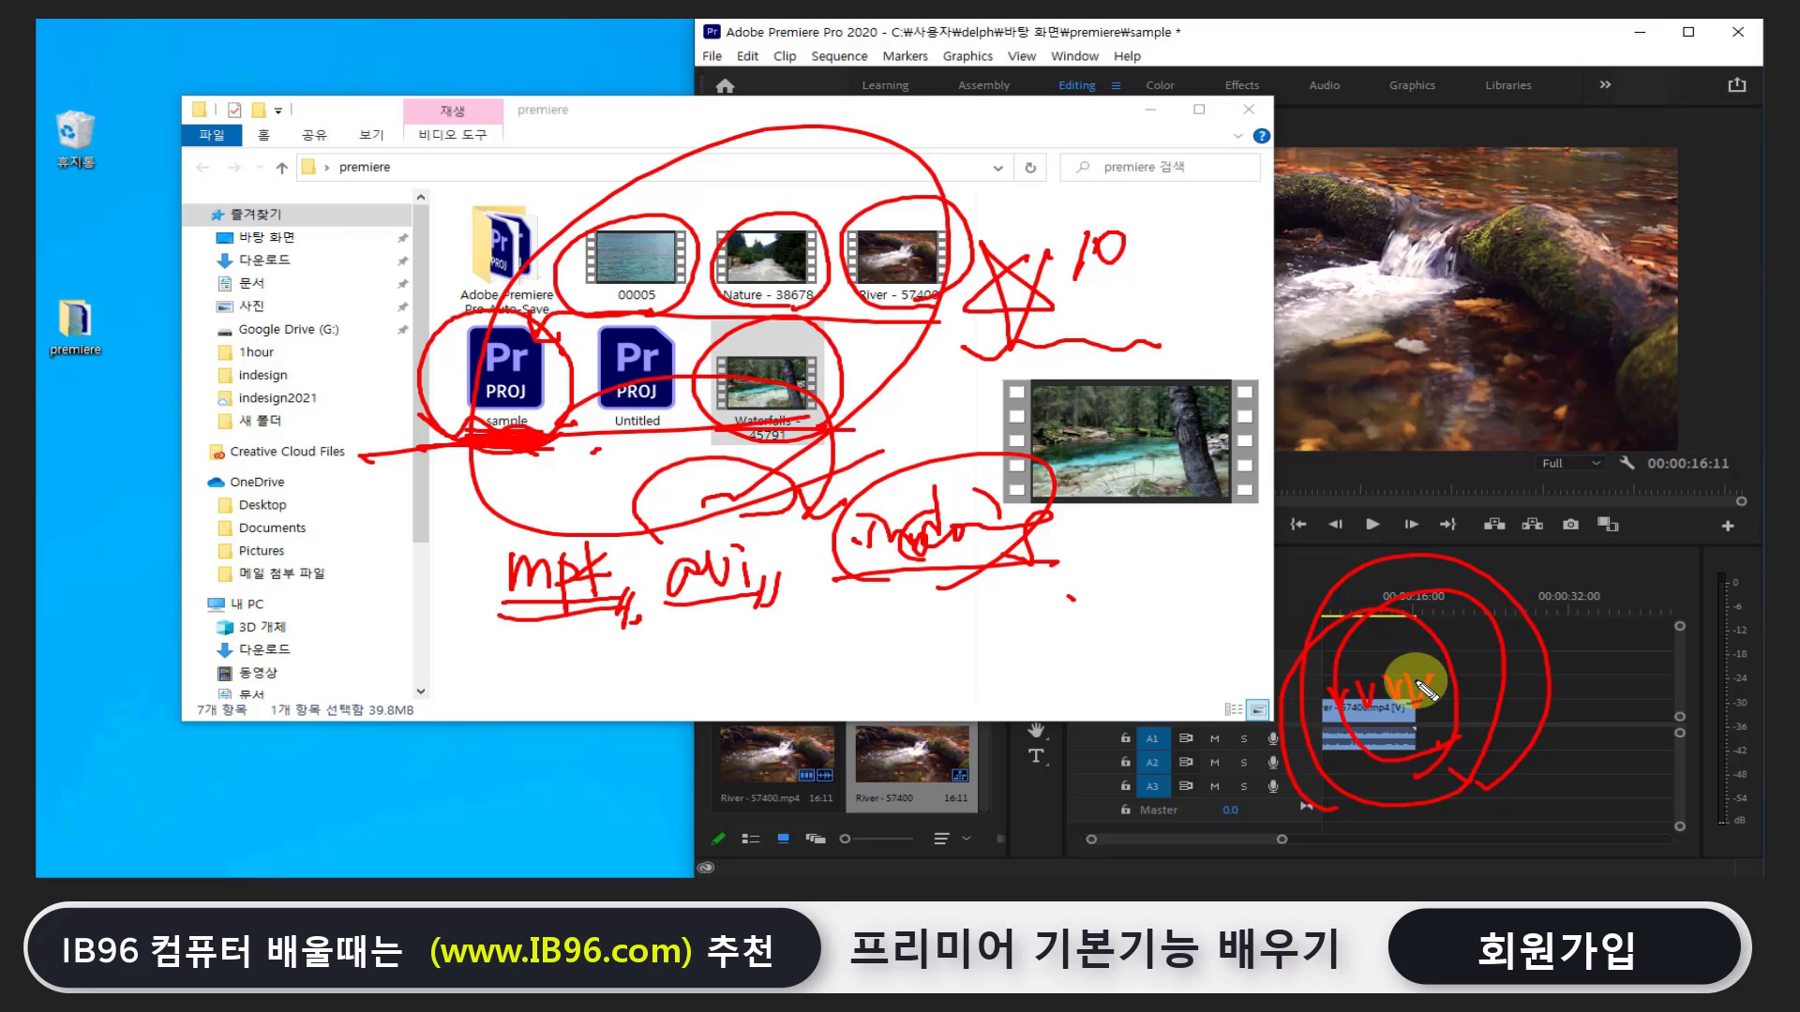
drag(1317, 689, 1439, 645)
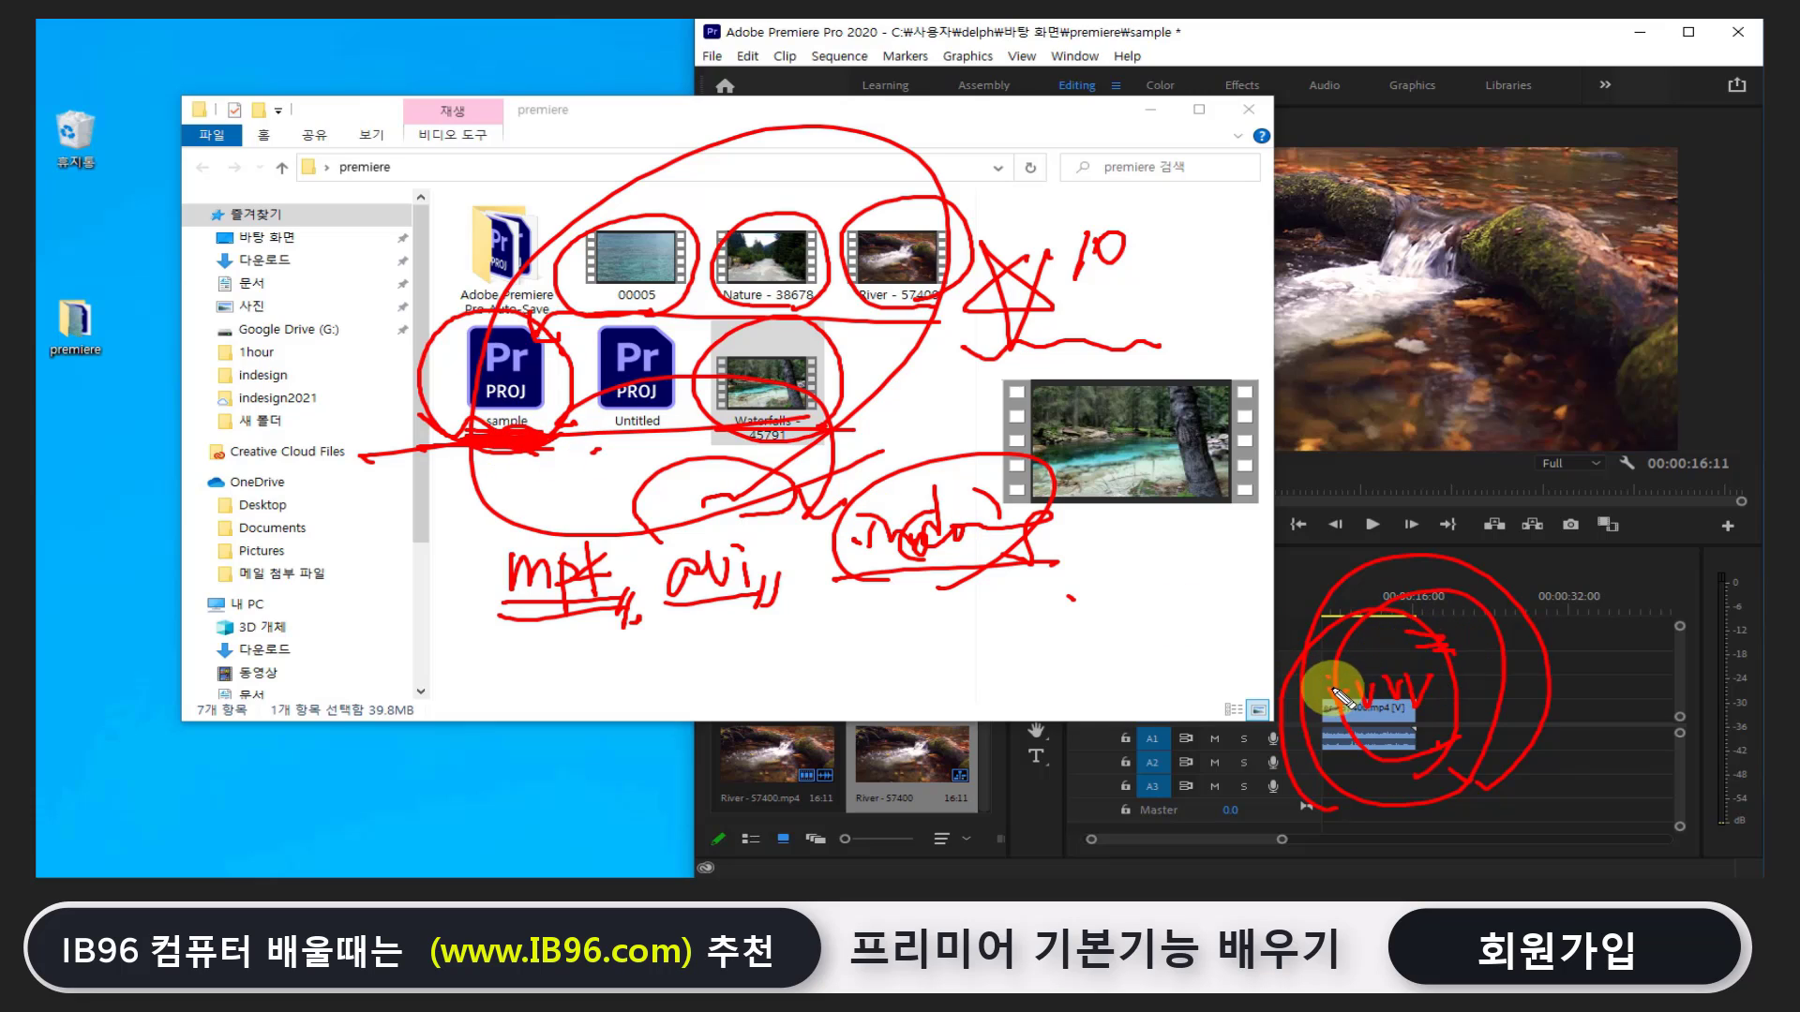
mouse_move(656, 282)
mouse_down()
mouse_move(1322, 645)
mouse_move(1448, 664)
mouse_move(1646, 450)
mouse_move(1718, 440)
mouse_move(1660, 518)
mouse_move(1725, 511)
mouse_move(1751, 534)
mouse_up()
drag(1617, 563, 1753, 544)
drag(1608, 492, 1606, 433)
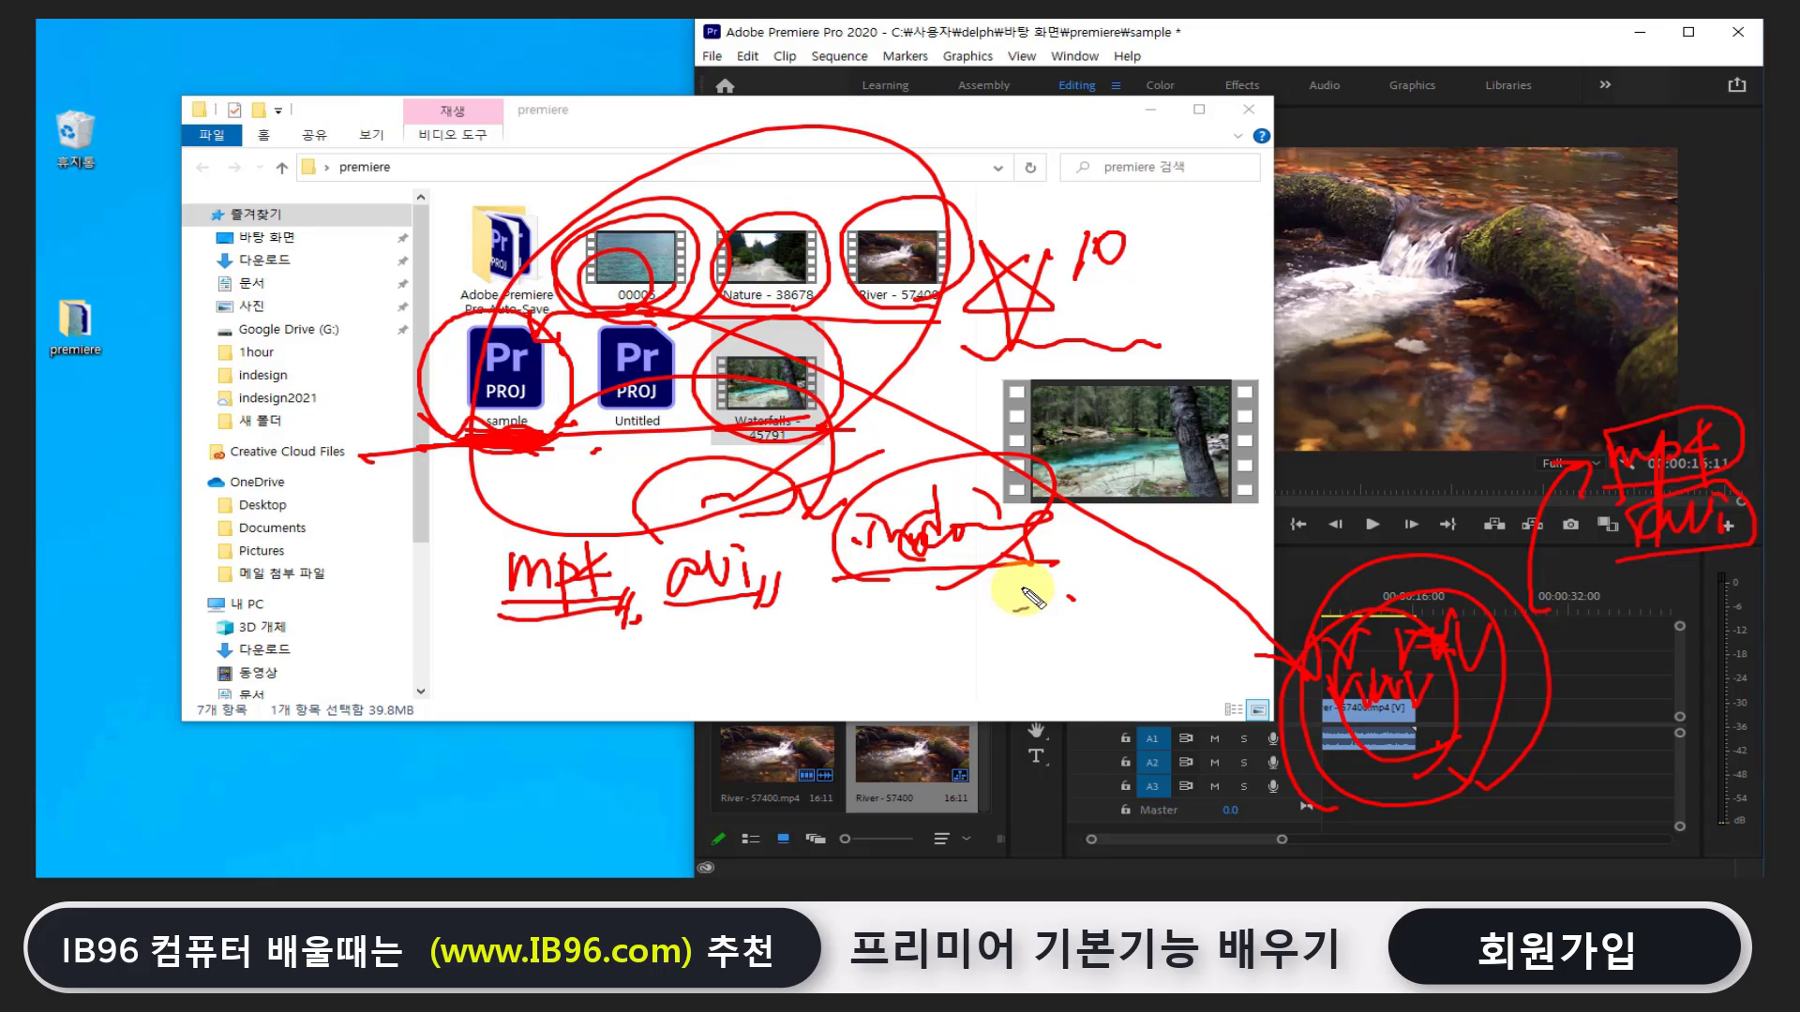
Strike through the River, Nature and 00005 clips and scribble over the handwritten note
drag(945, 199, 858, 281)
drag(815, 198, 726, 281)
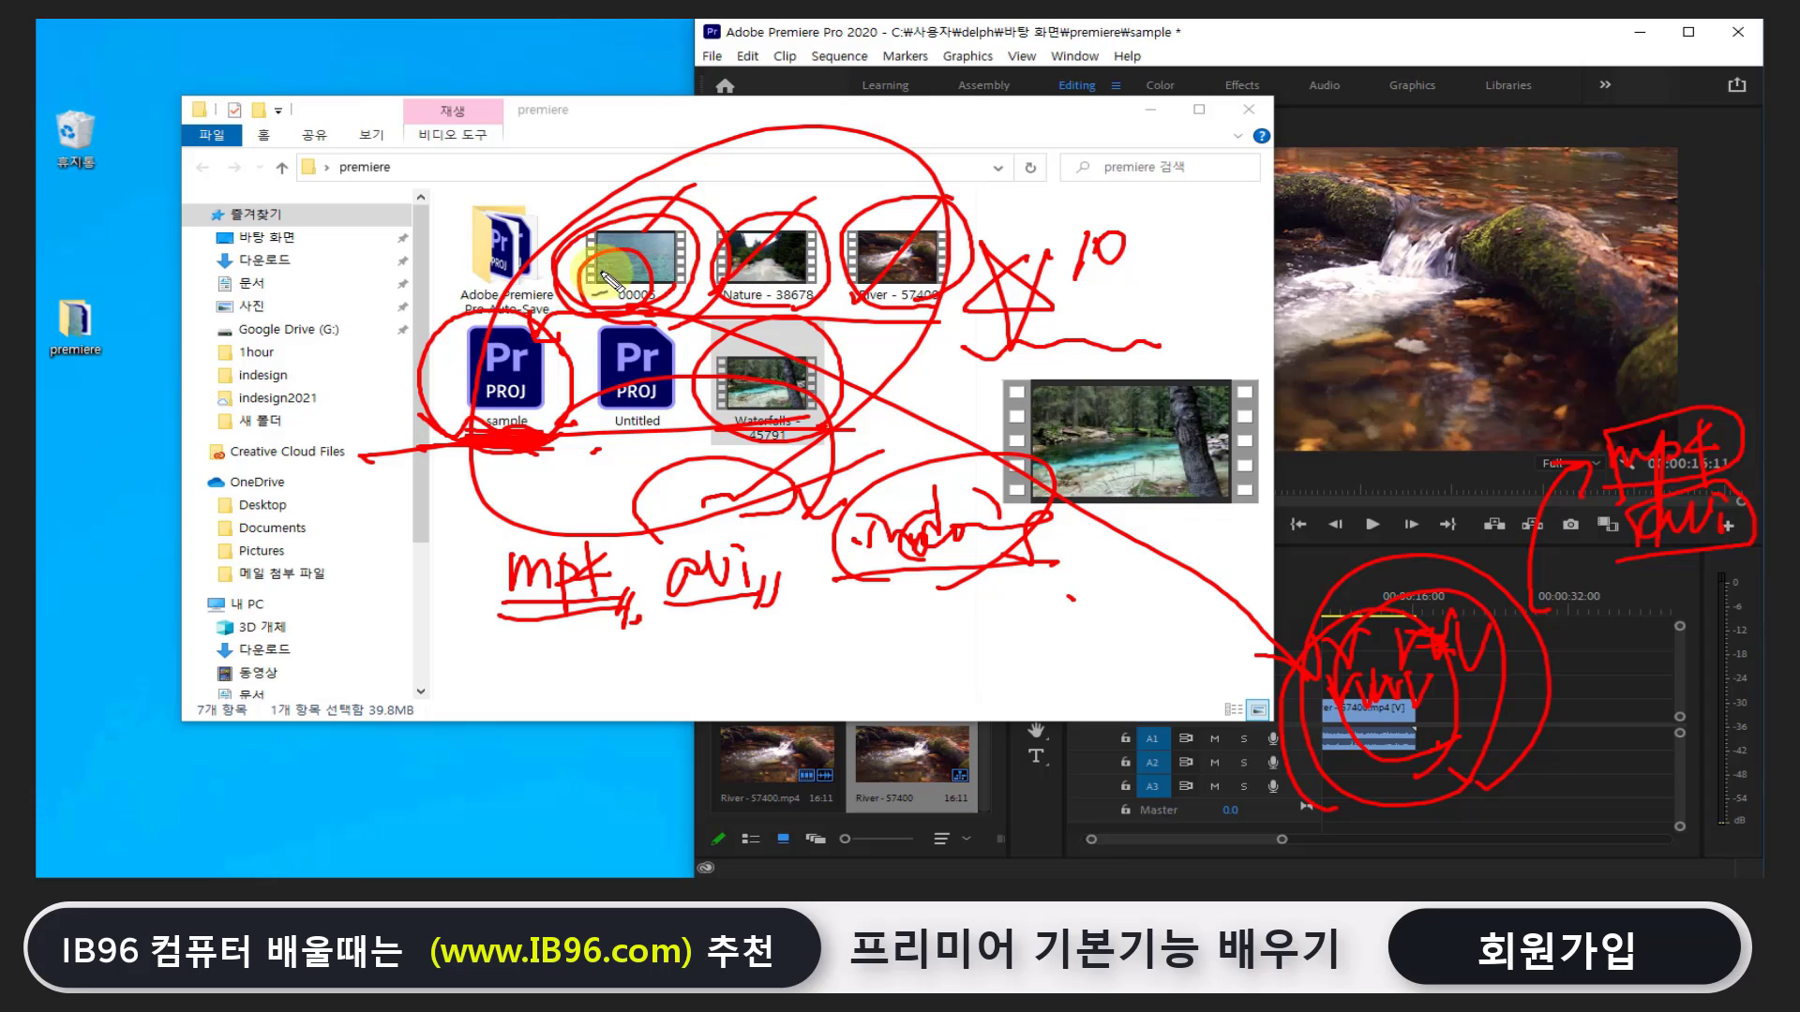
drag(689, 187, 571, 300)
drag(1012, 497, 928, 576)
mouse_move(975, 487)
mouse_down()
mouse_move(851, 583)
mouse_move(1087, 591)
mouse_up()
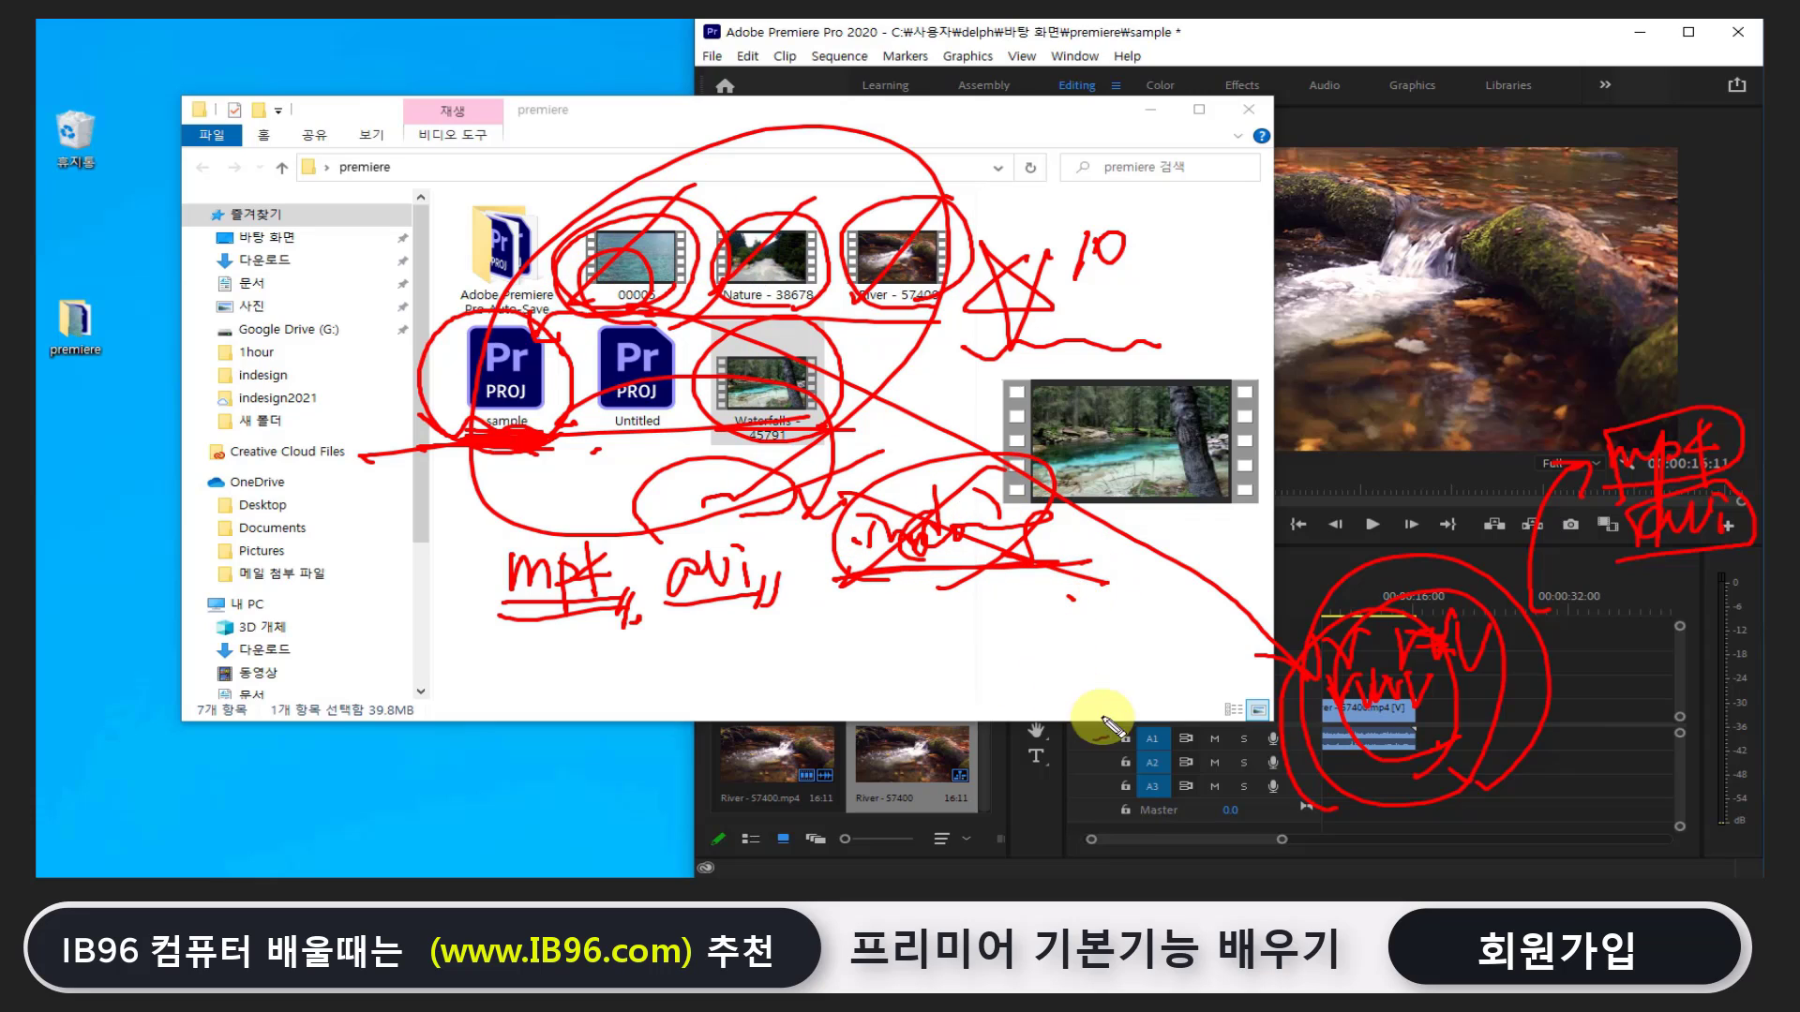
Wipe the red ink with Escape and close the premiere folder's Explorer window
key(Escape)
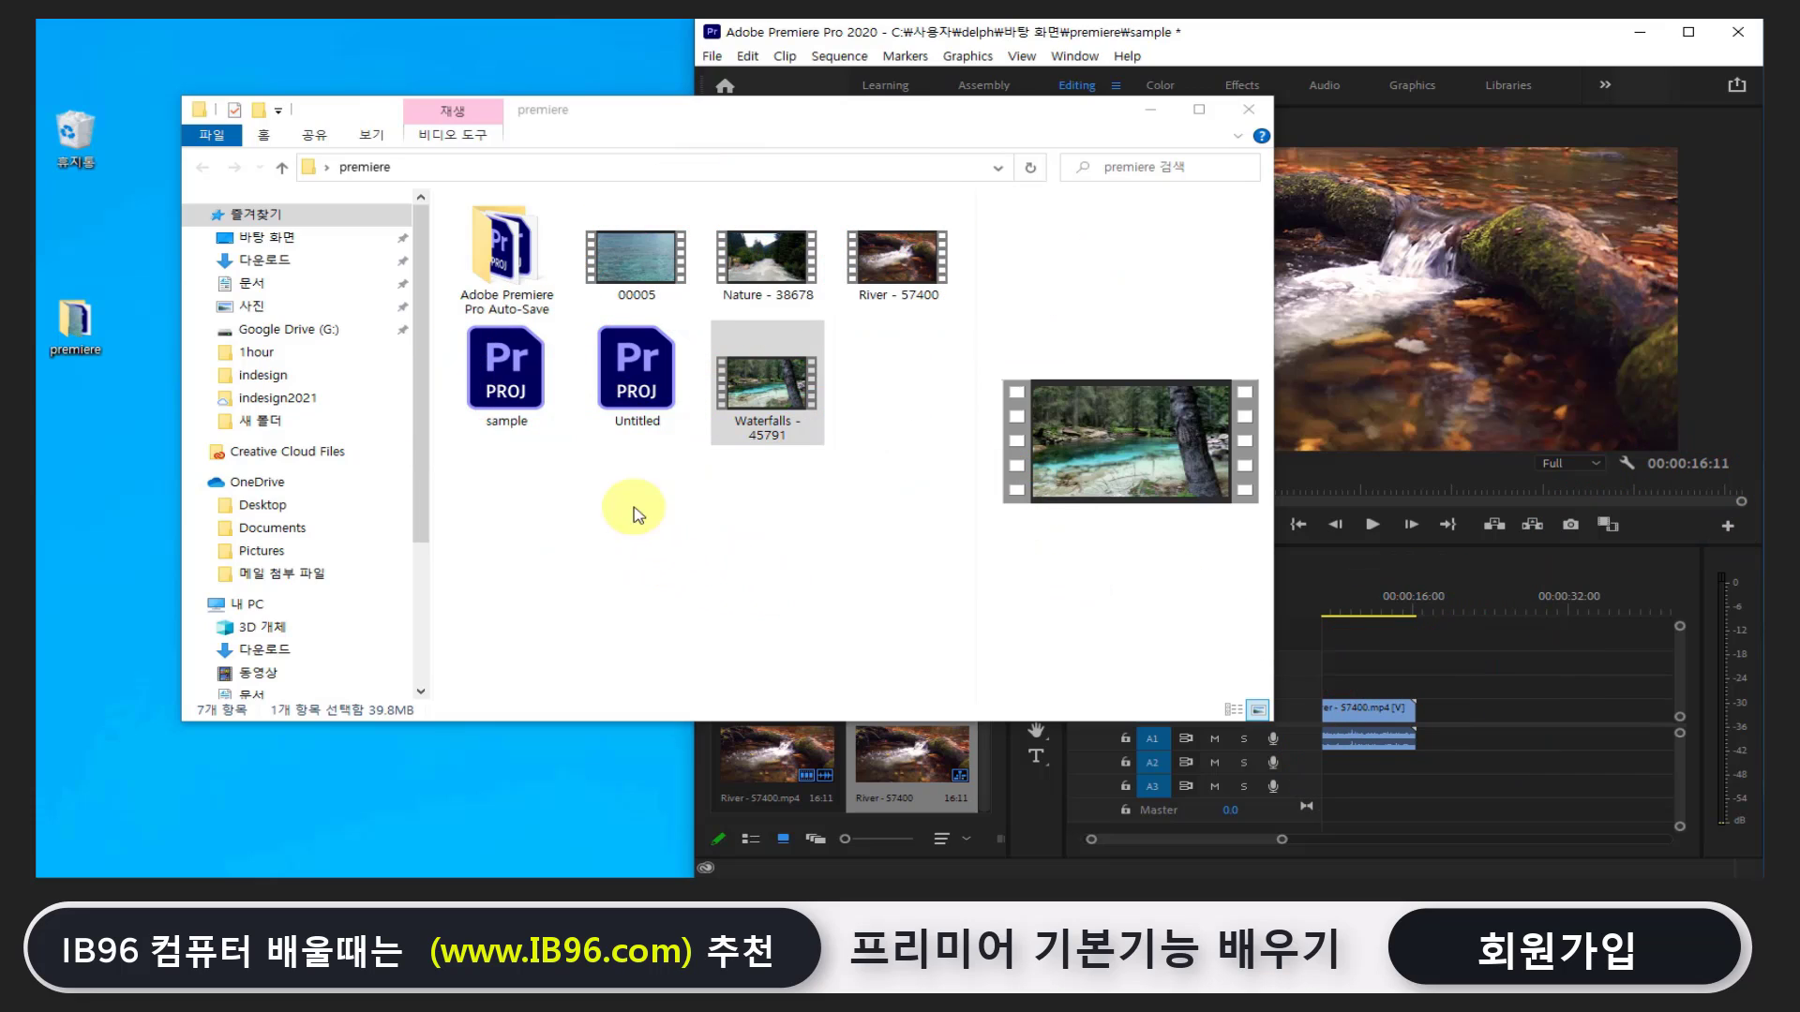
click(814, 439)
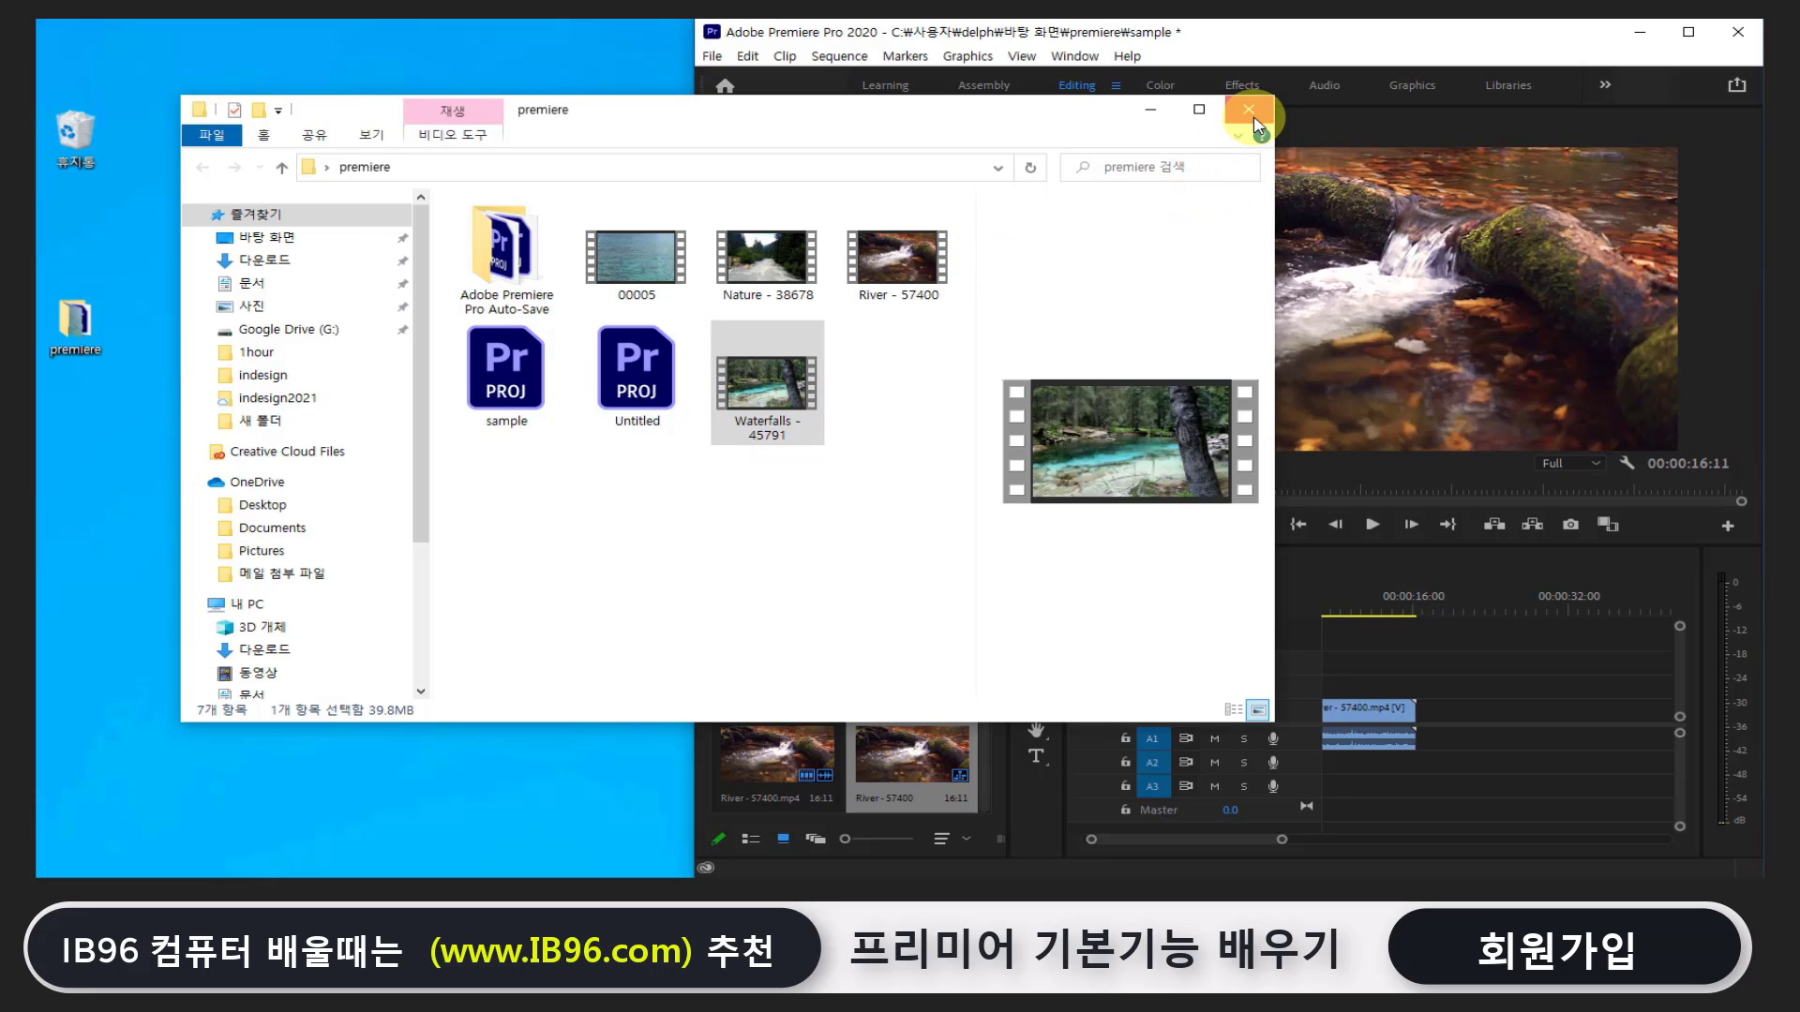
drag(1256, 125, 1003, 322)
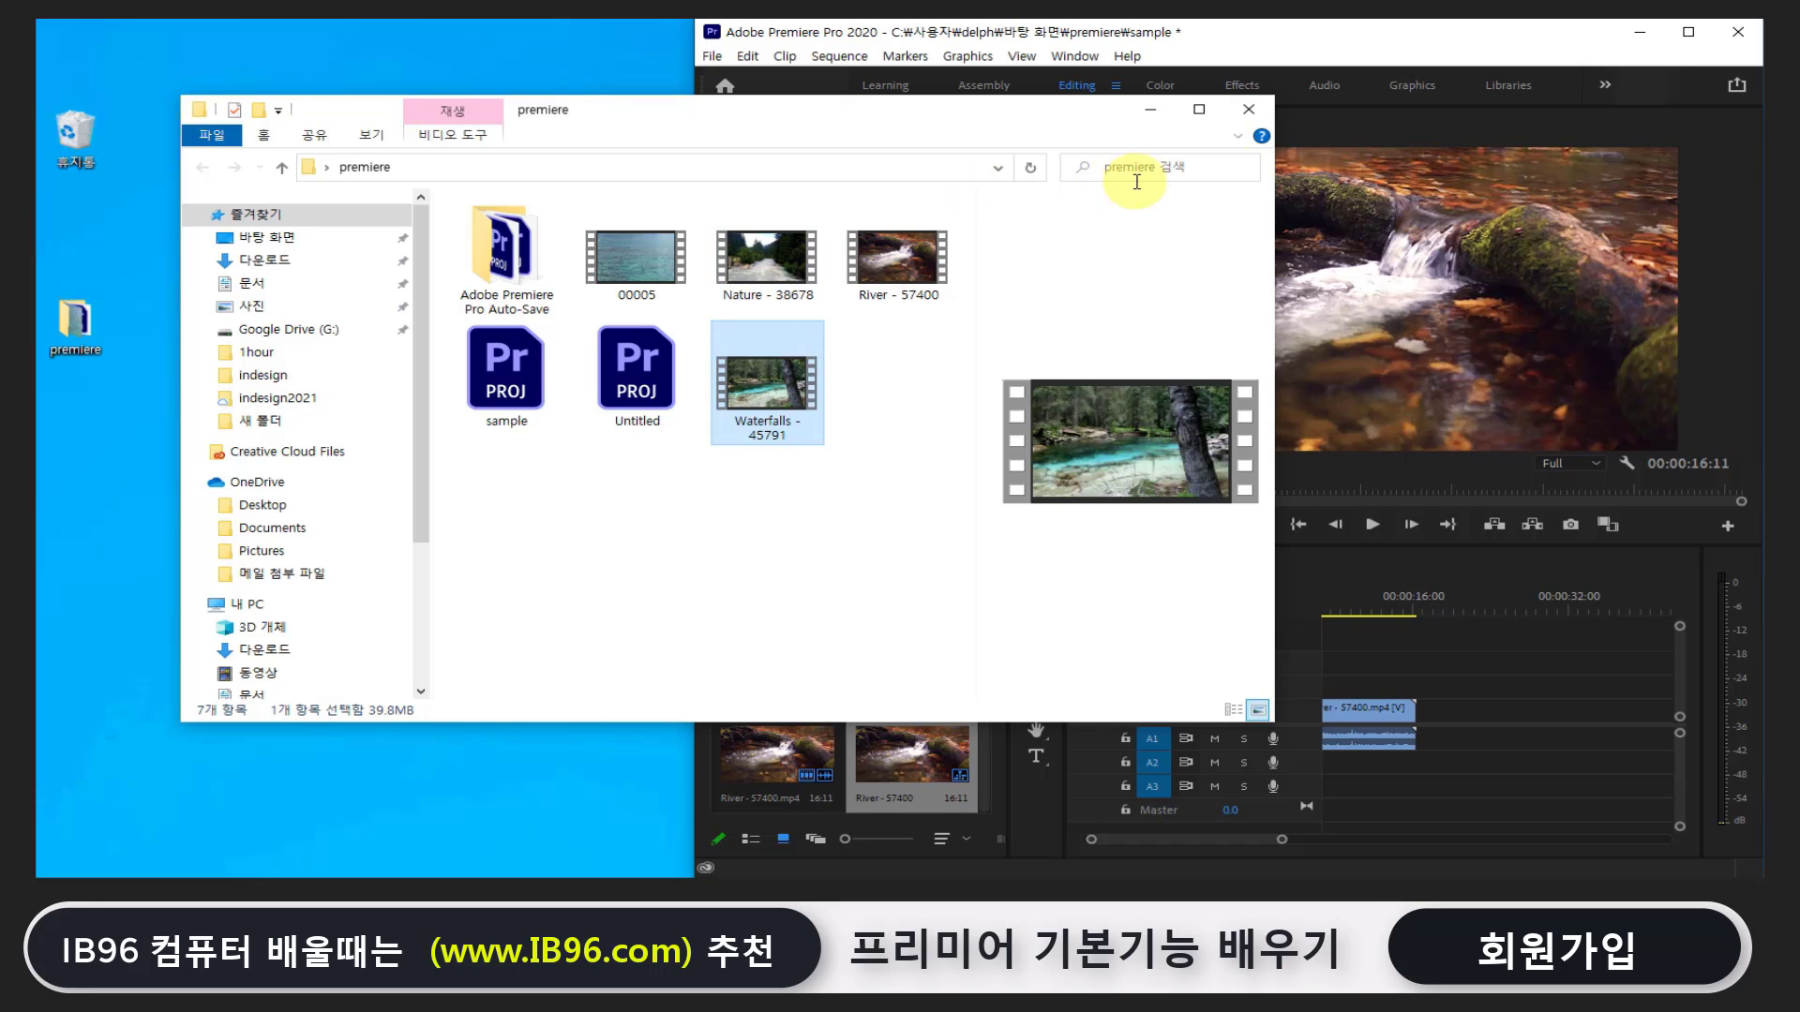
click(1256, 119)
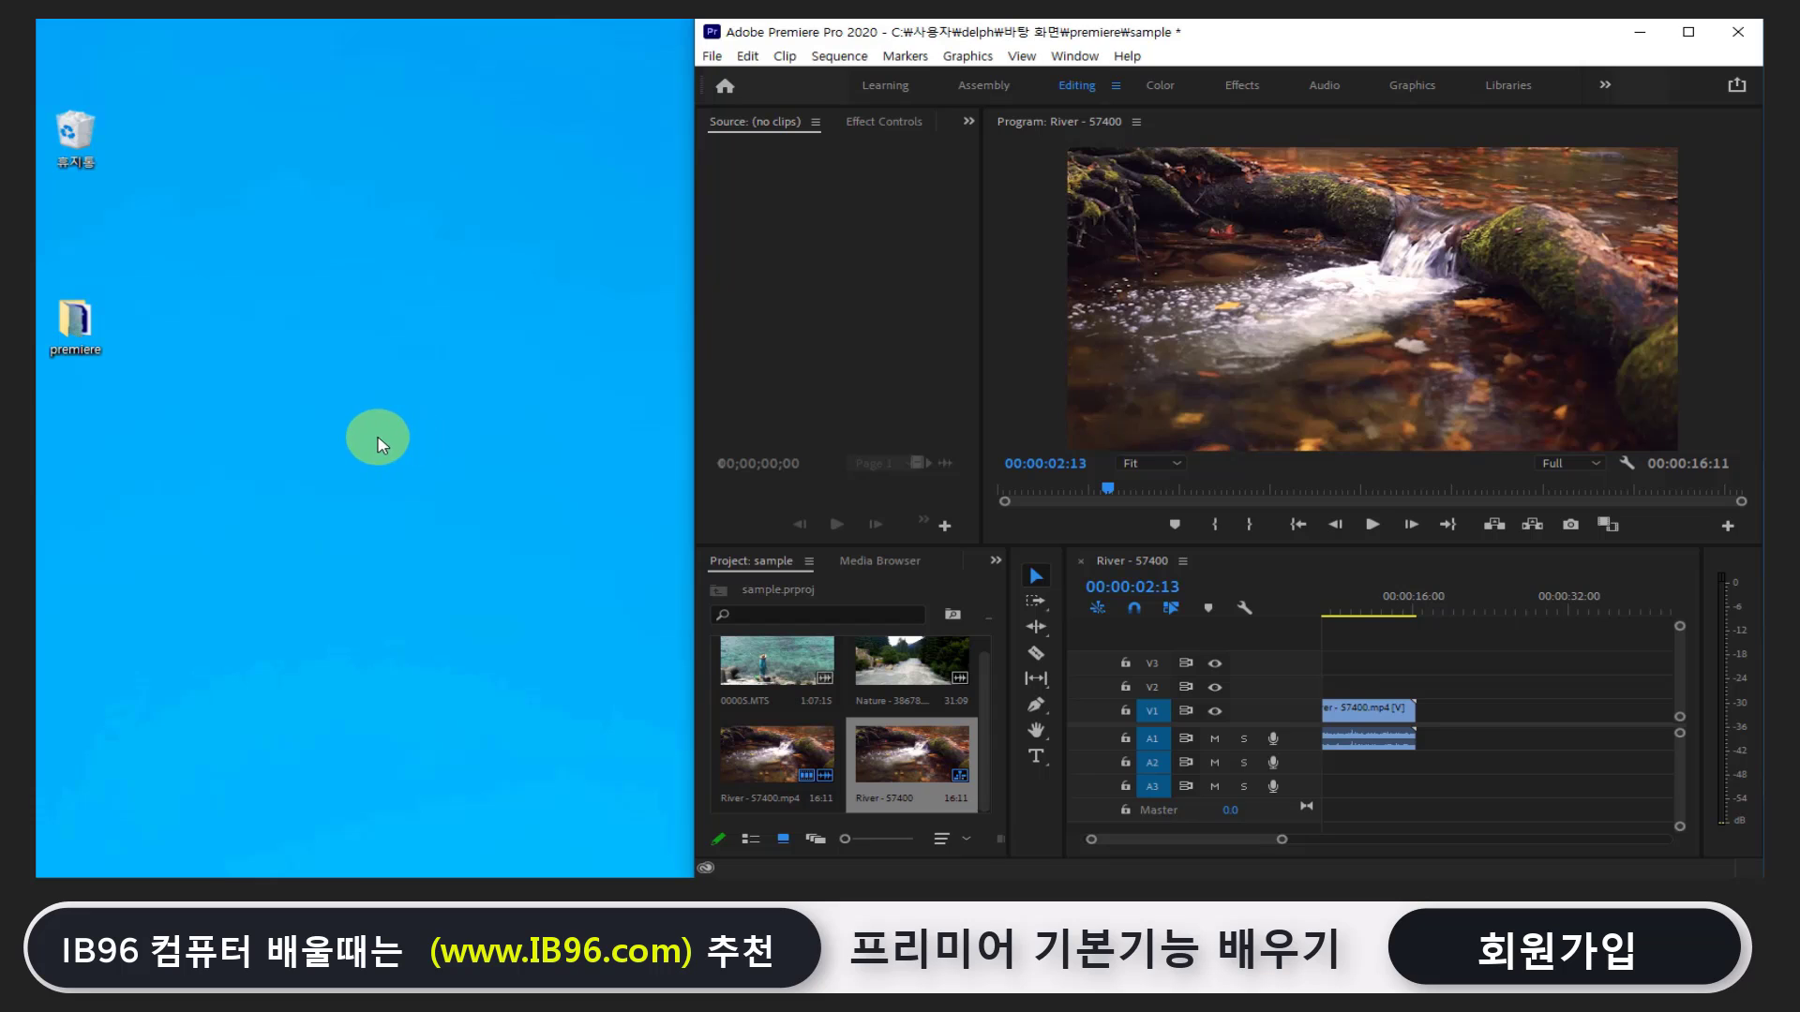
Open the desktop premiere folder and drag the River - 57400 video out onto the desktop
click(902, 747)
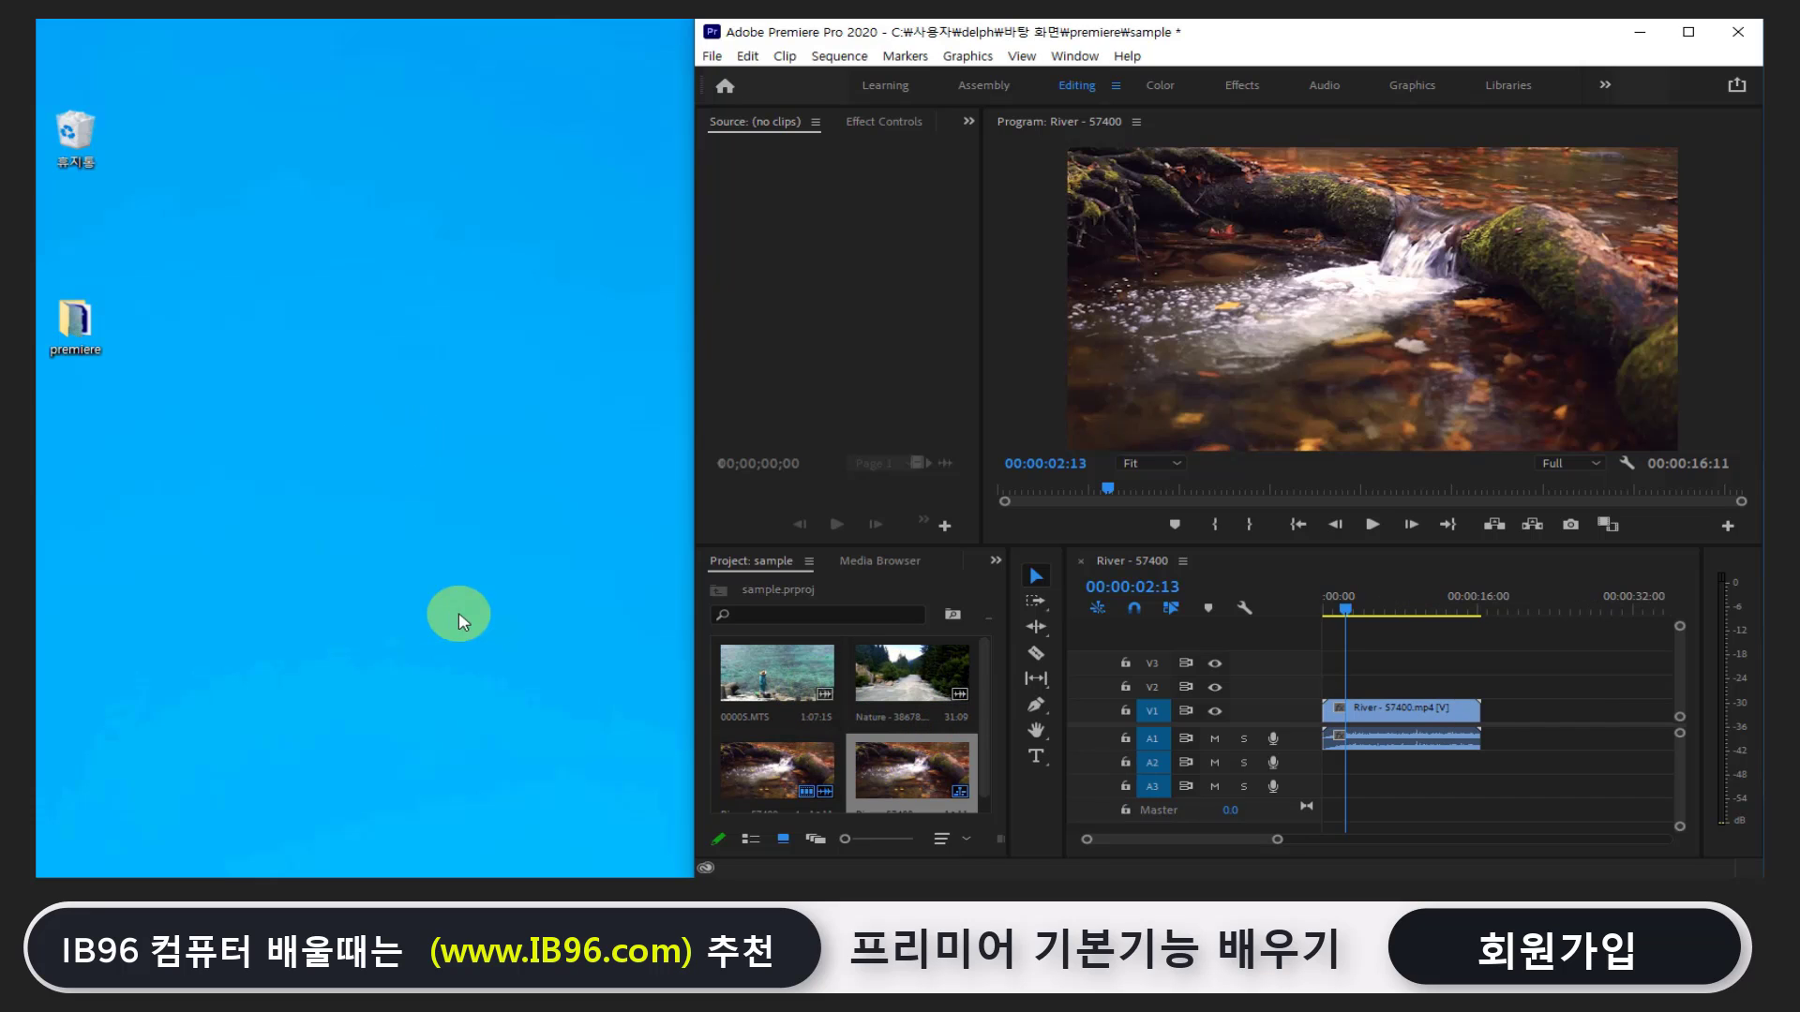
click(73, 325)
double_click(73, 325)
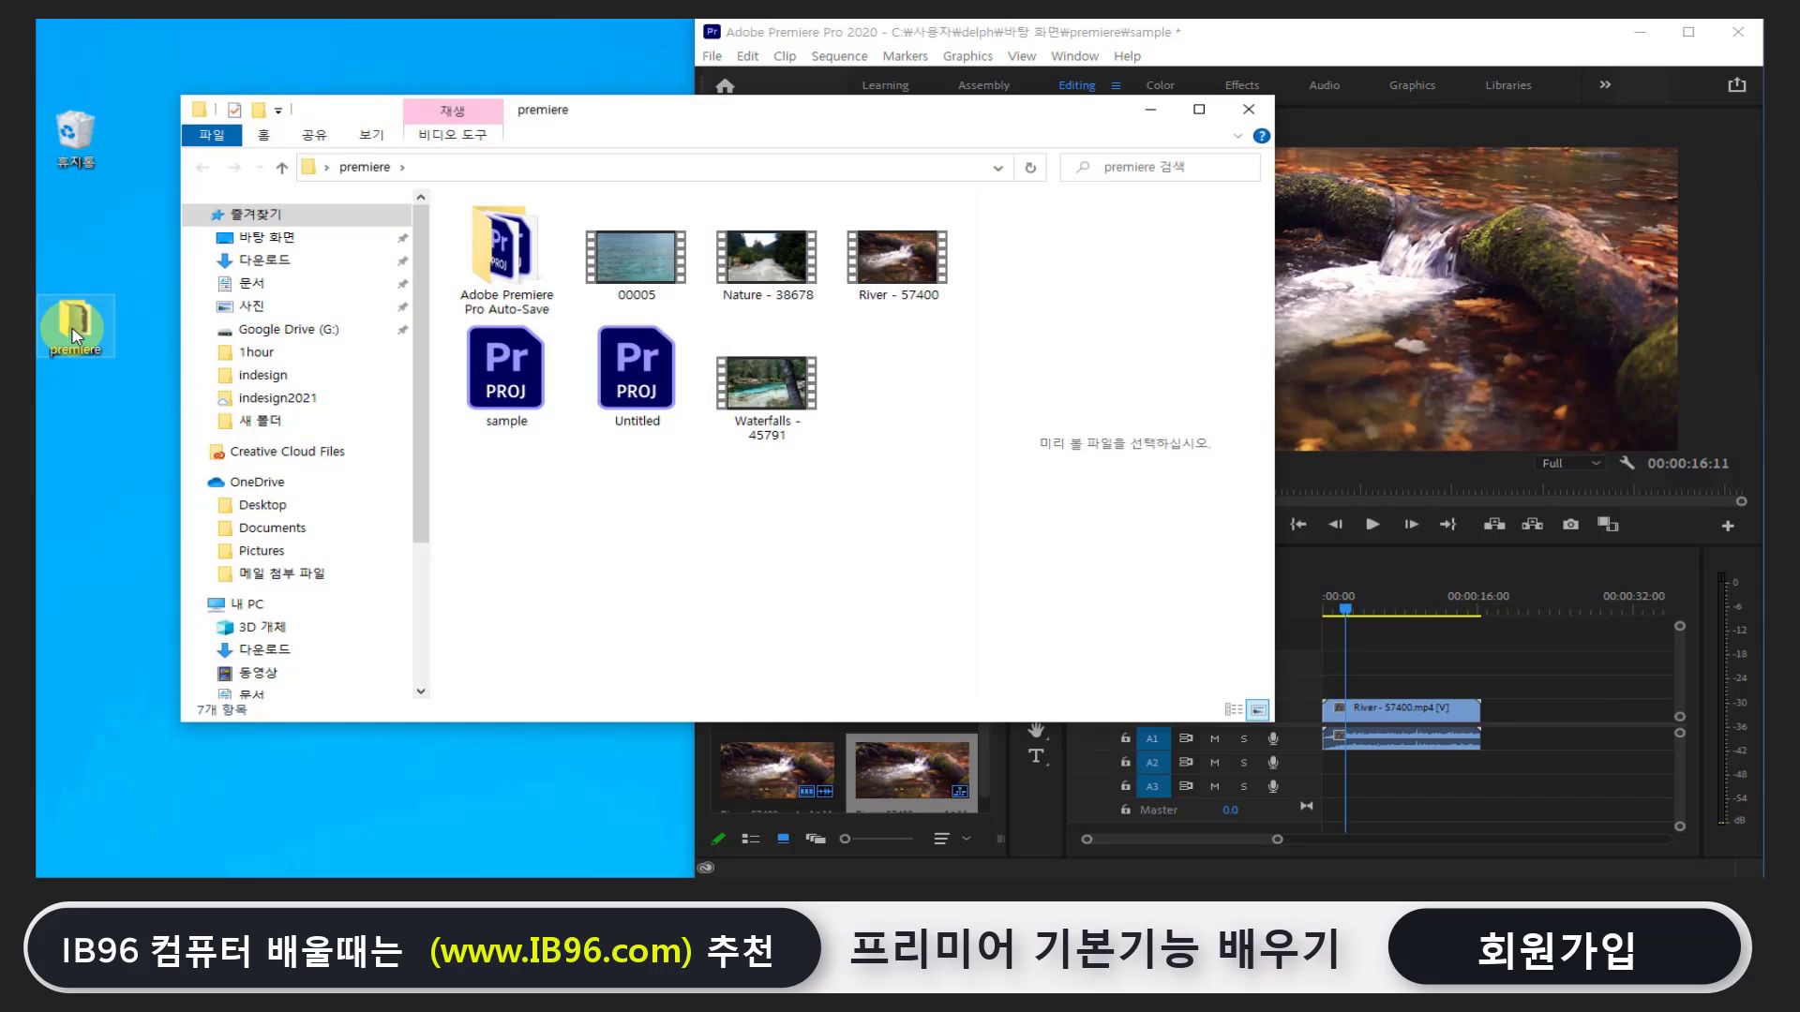
click(903, 281)
click(903, 281)
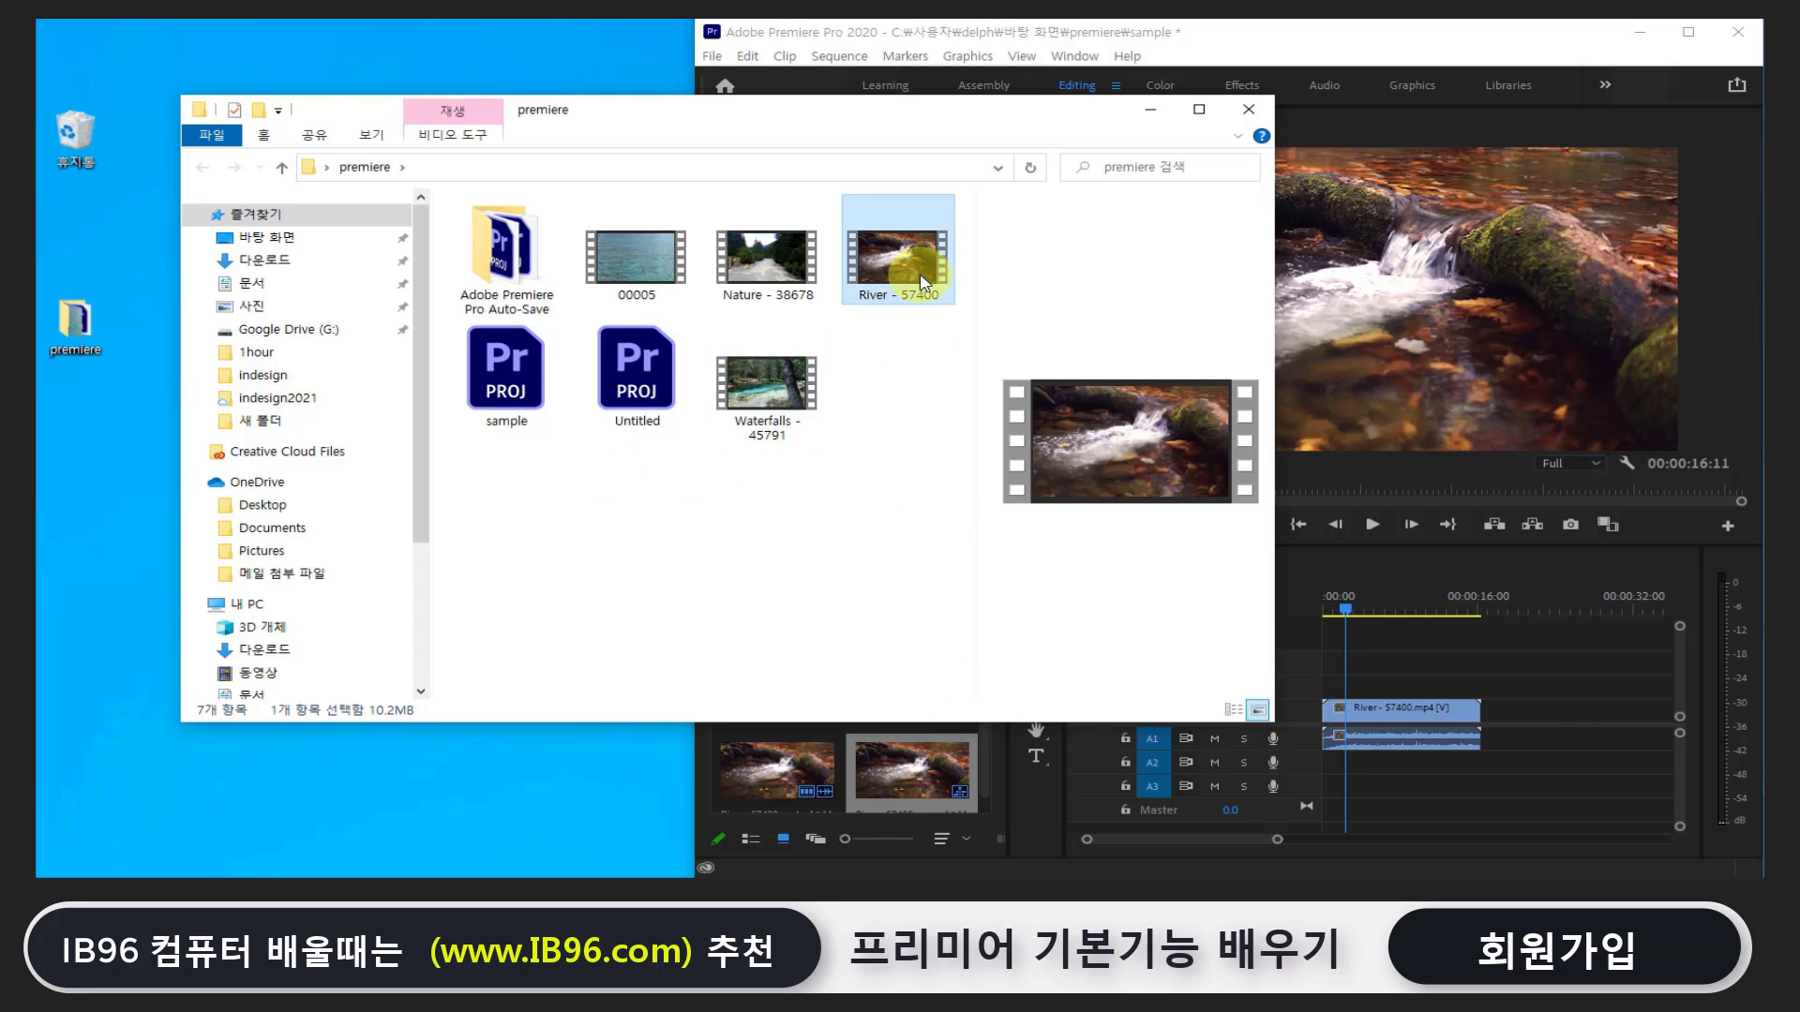
drag(919, 283, 104, 475)
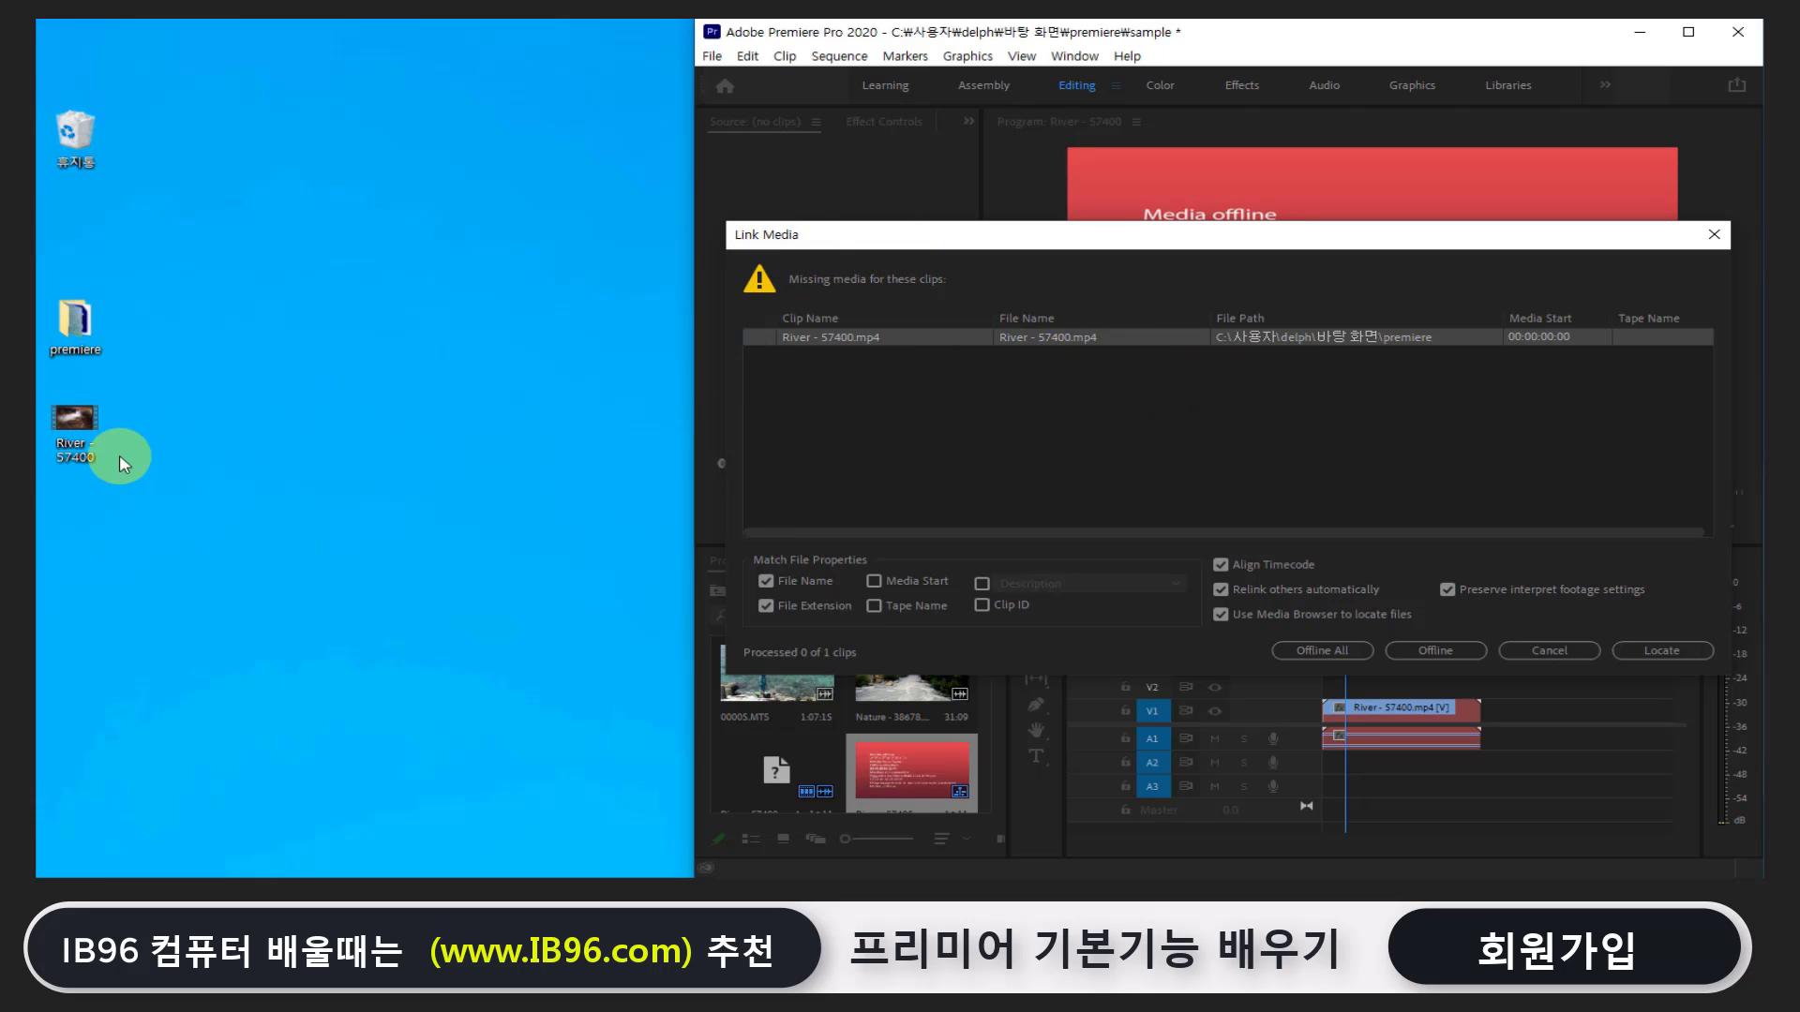
Move the missing-media prompt aside and close it without relinking River - 57400
click(72, 457)
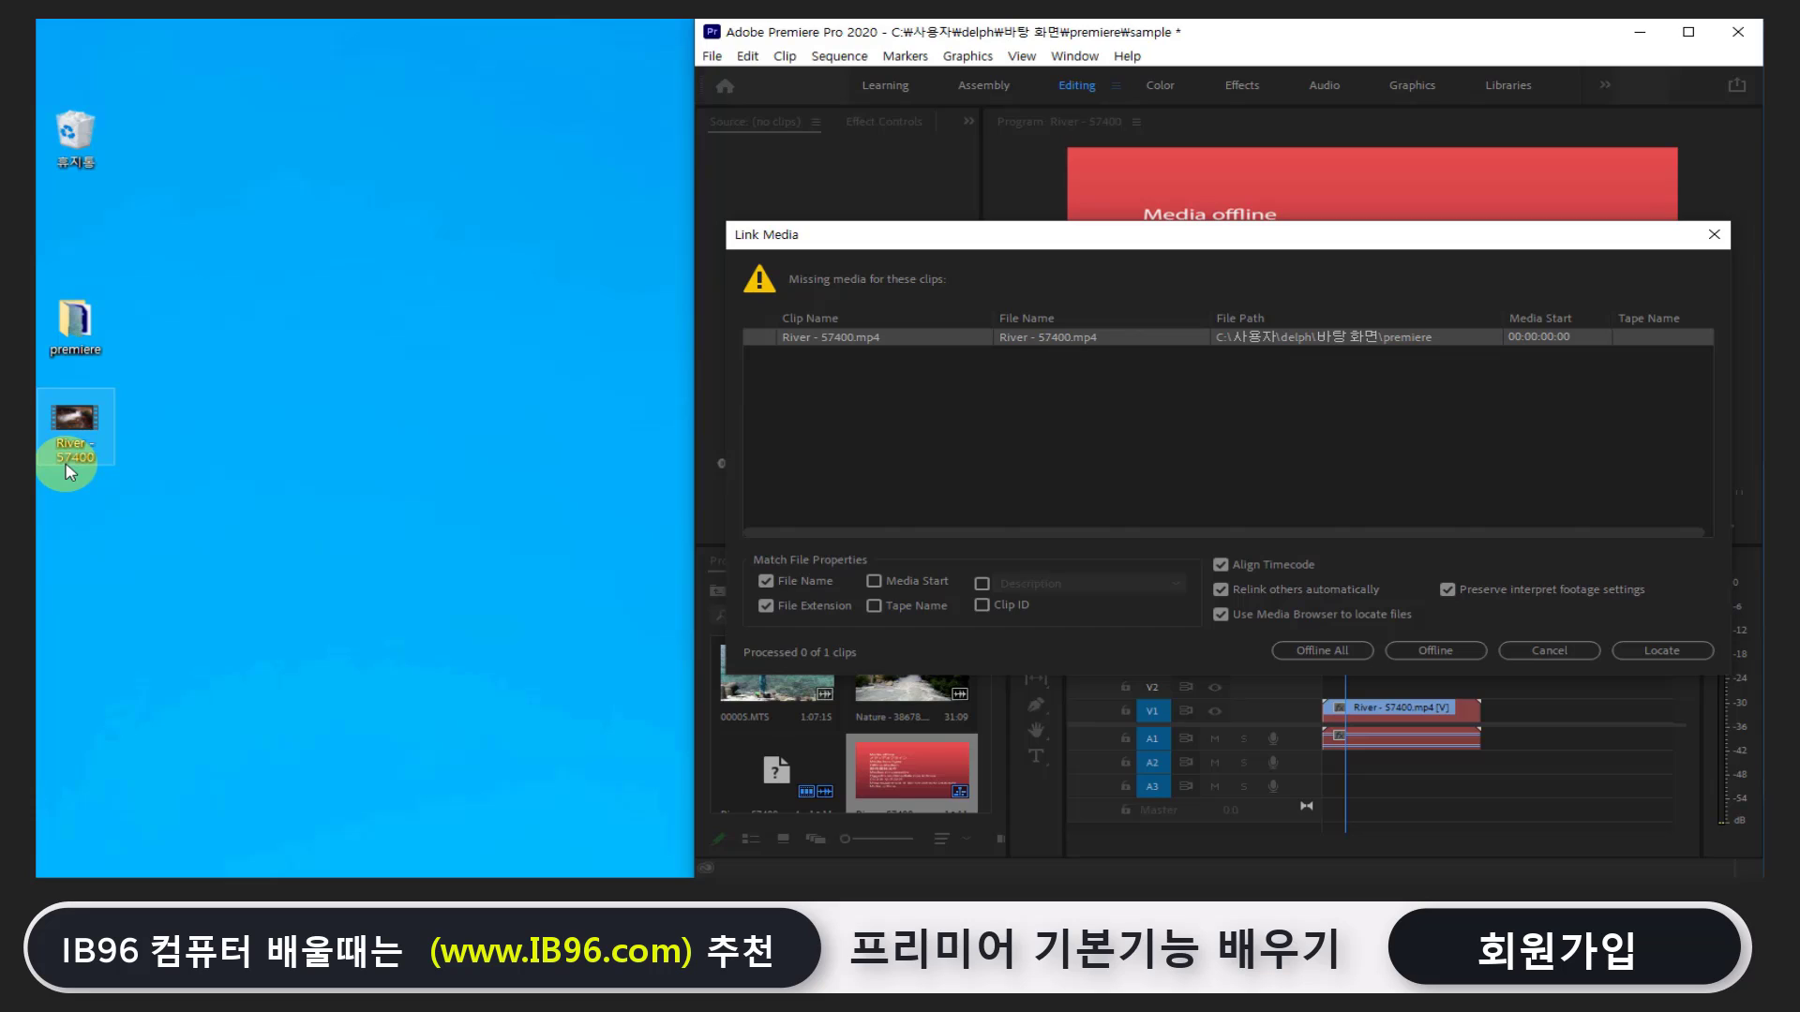
drag(75, 471, 811, 482)
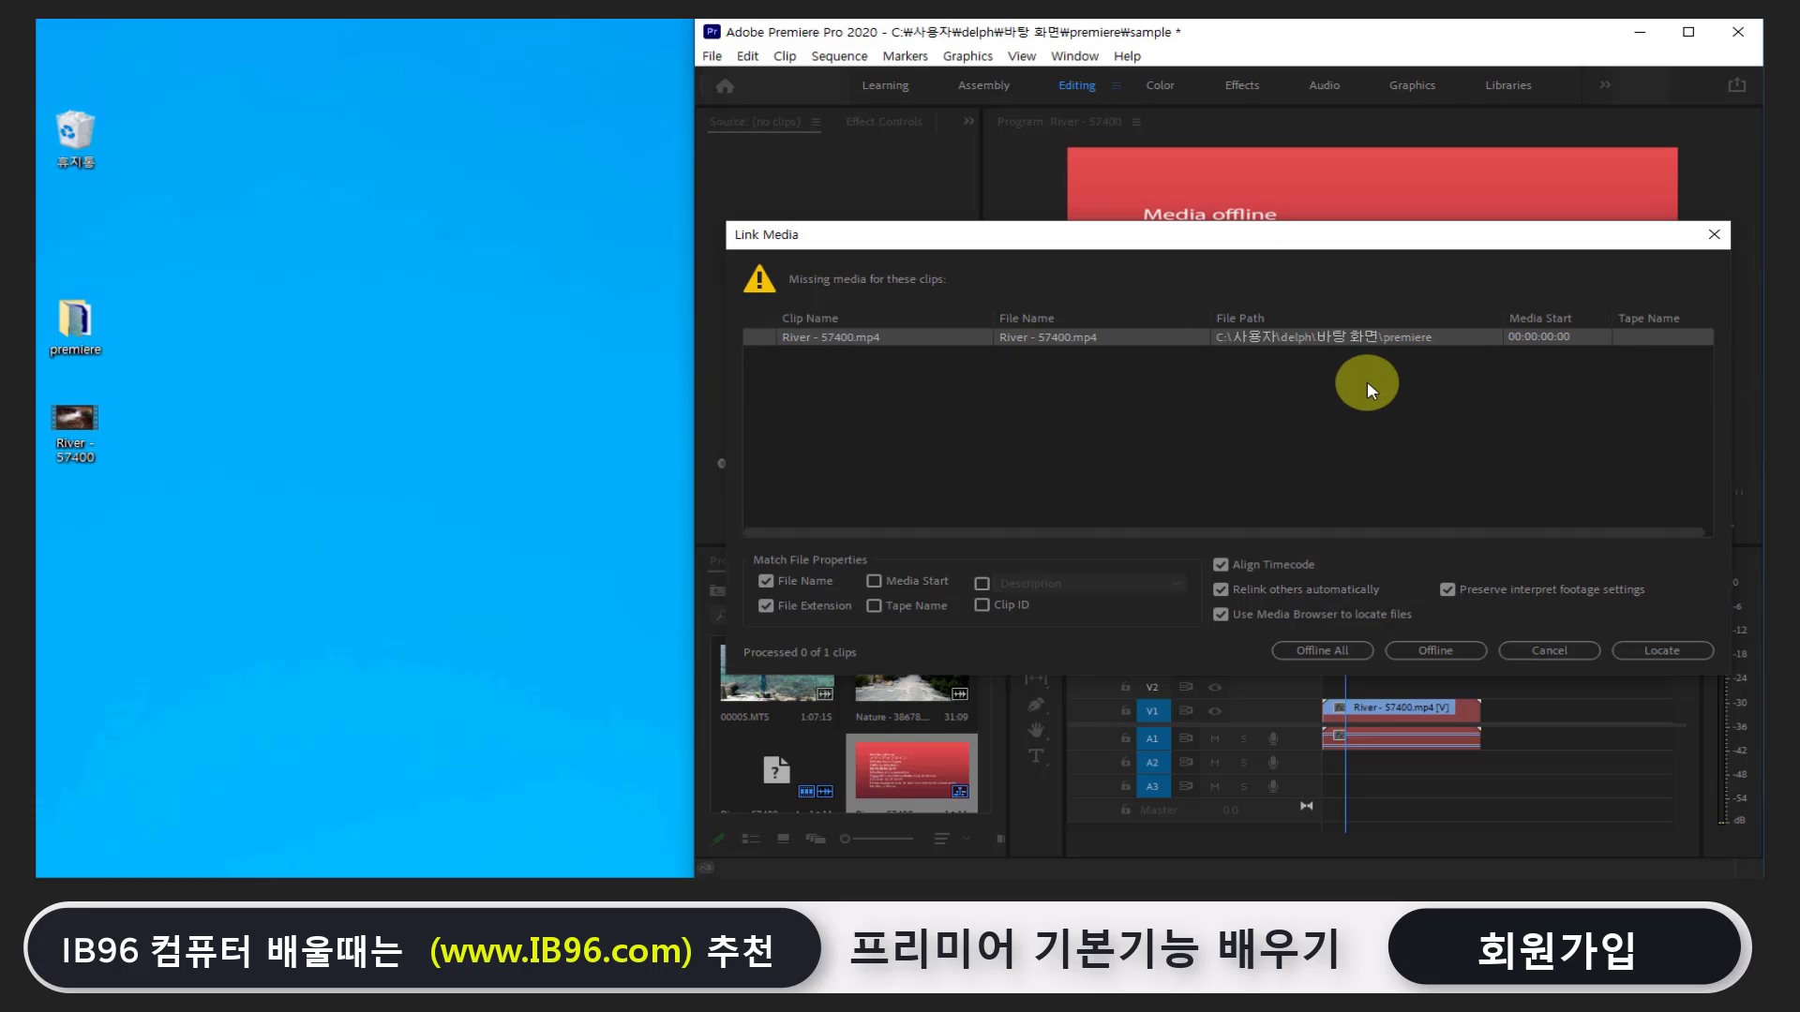
drag(1249, 252, 436, 305)
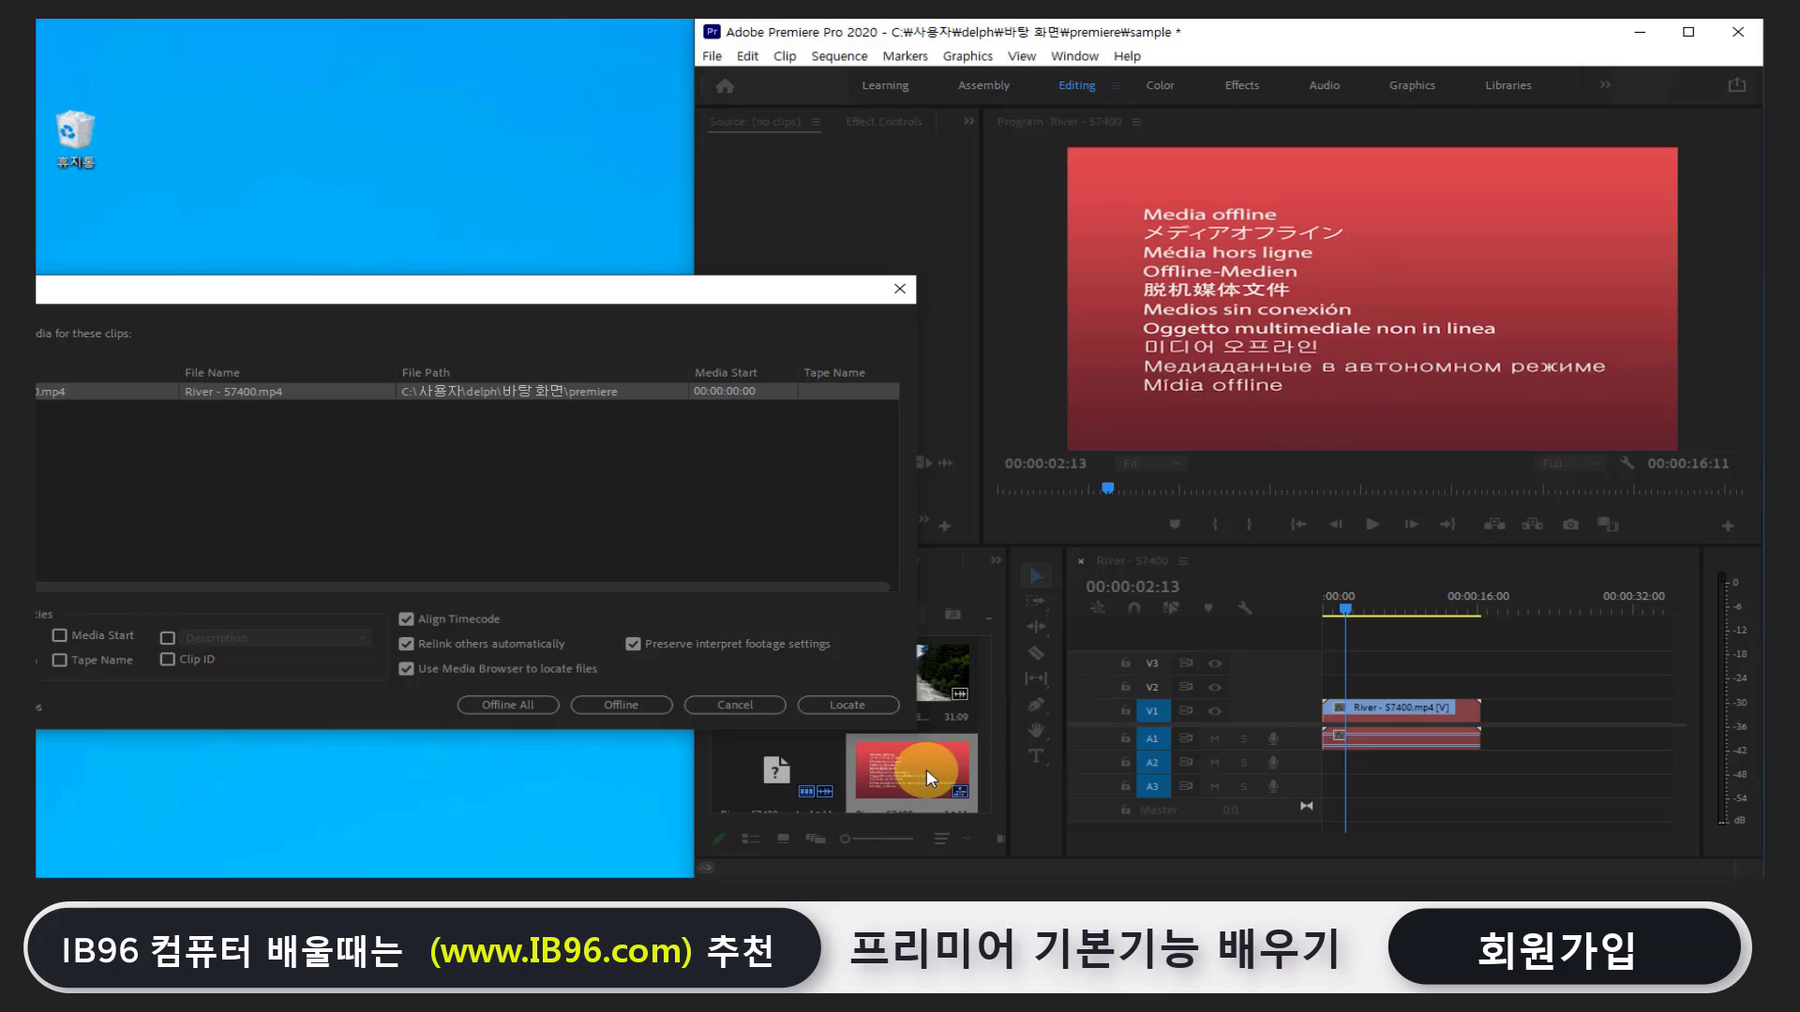
click(900, 289)
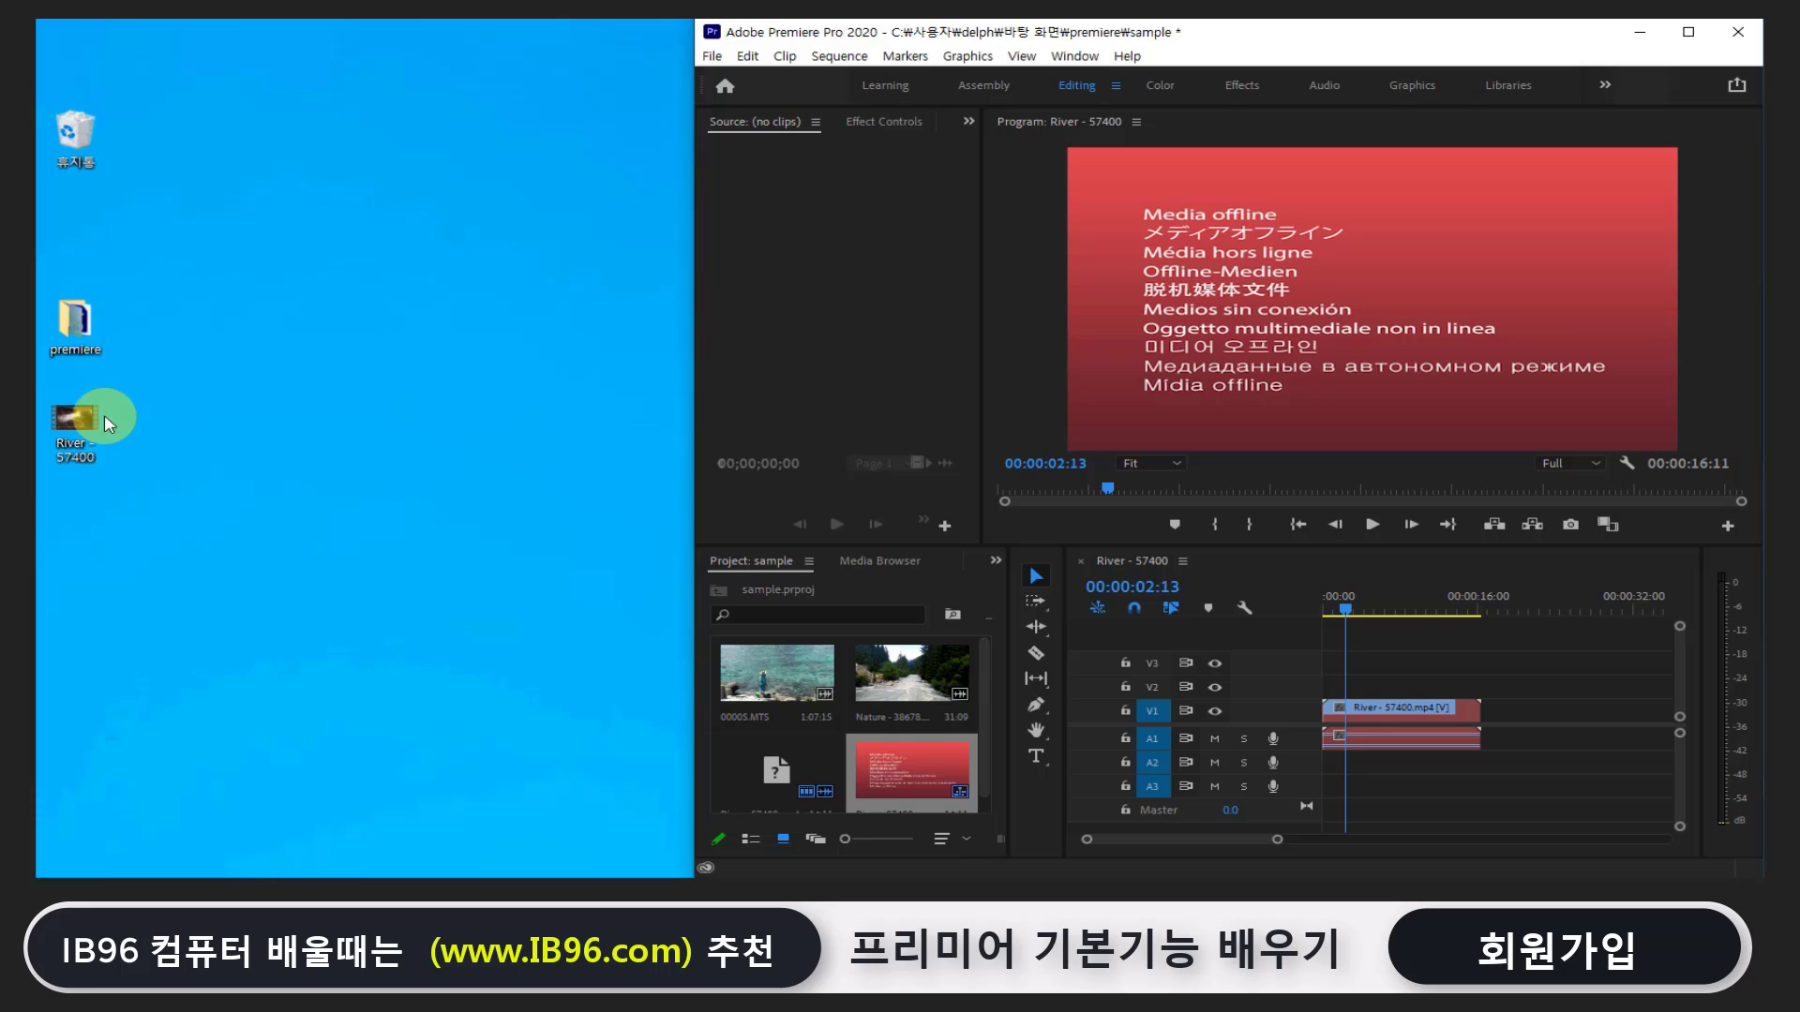
double_click(80, 326)
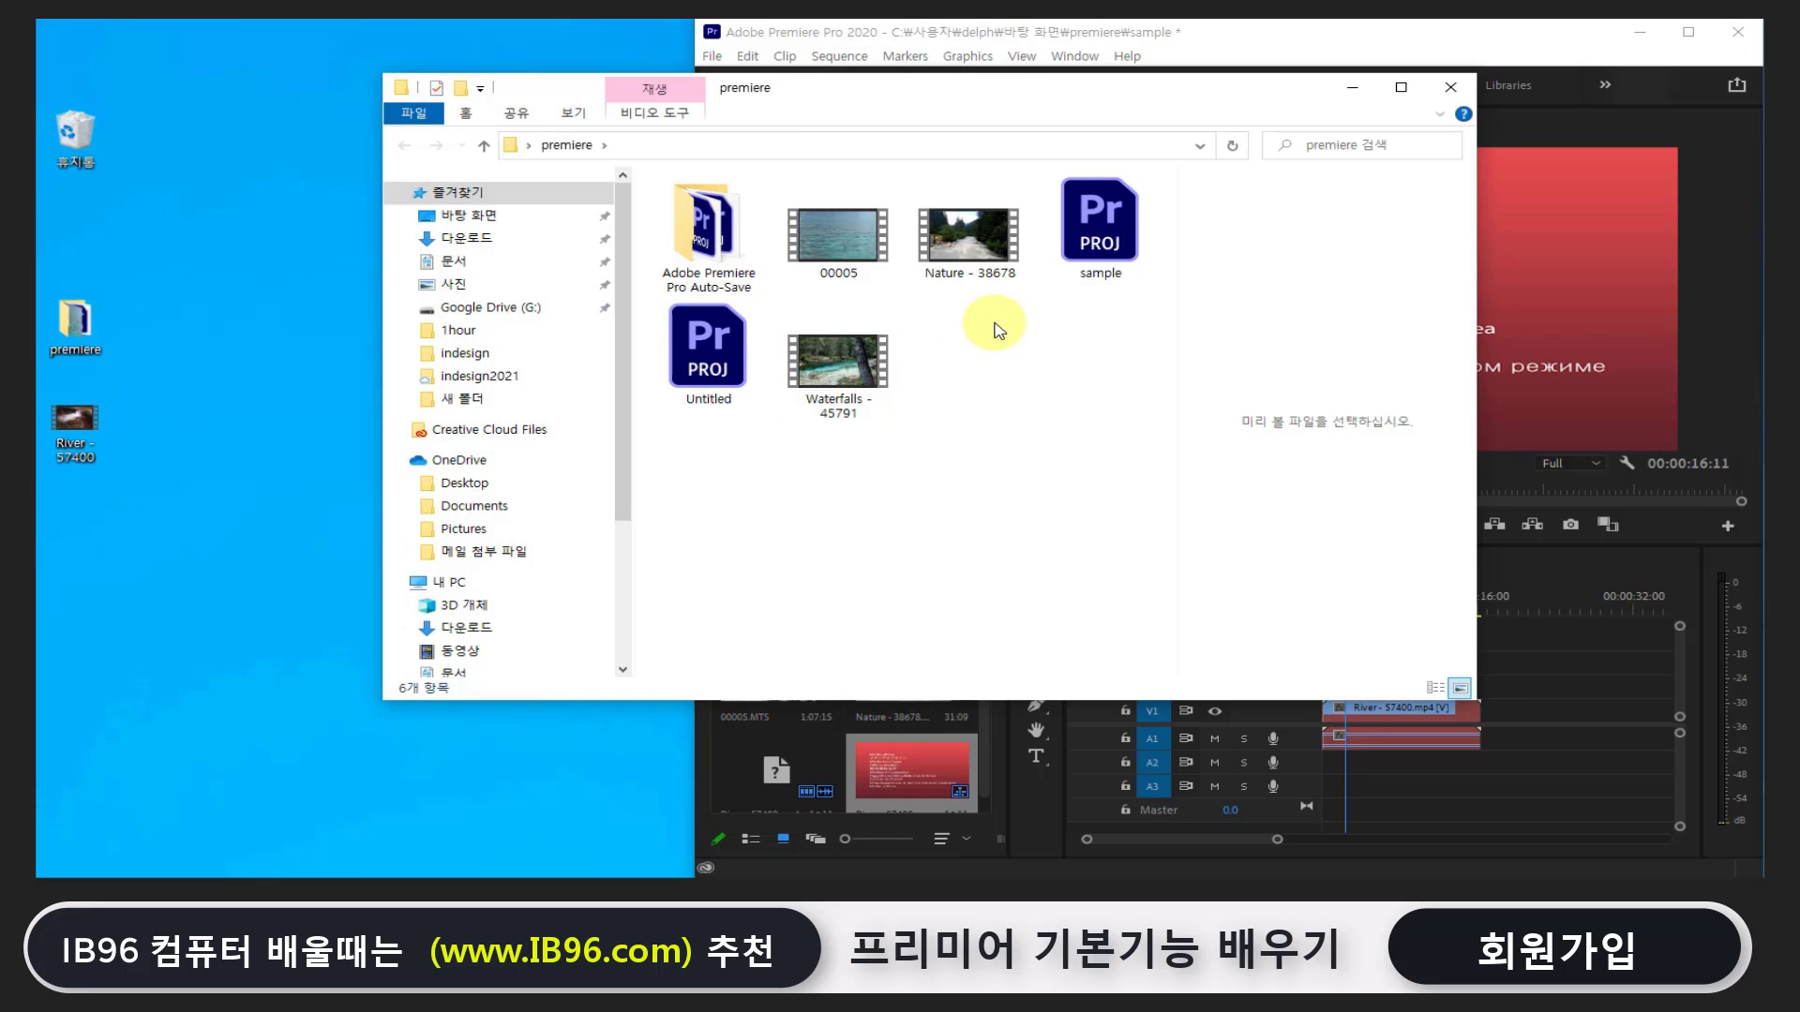
click(1453, 88)
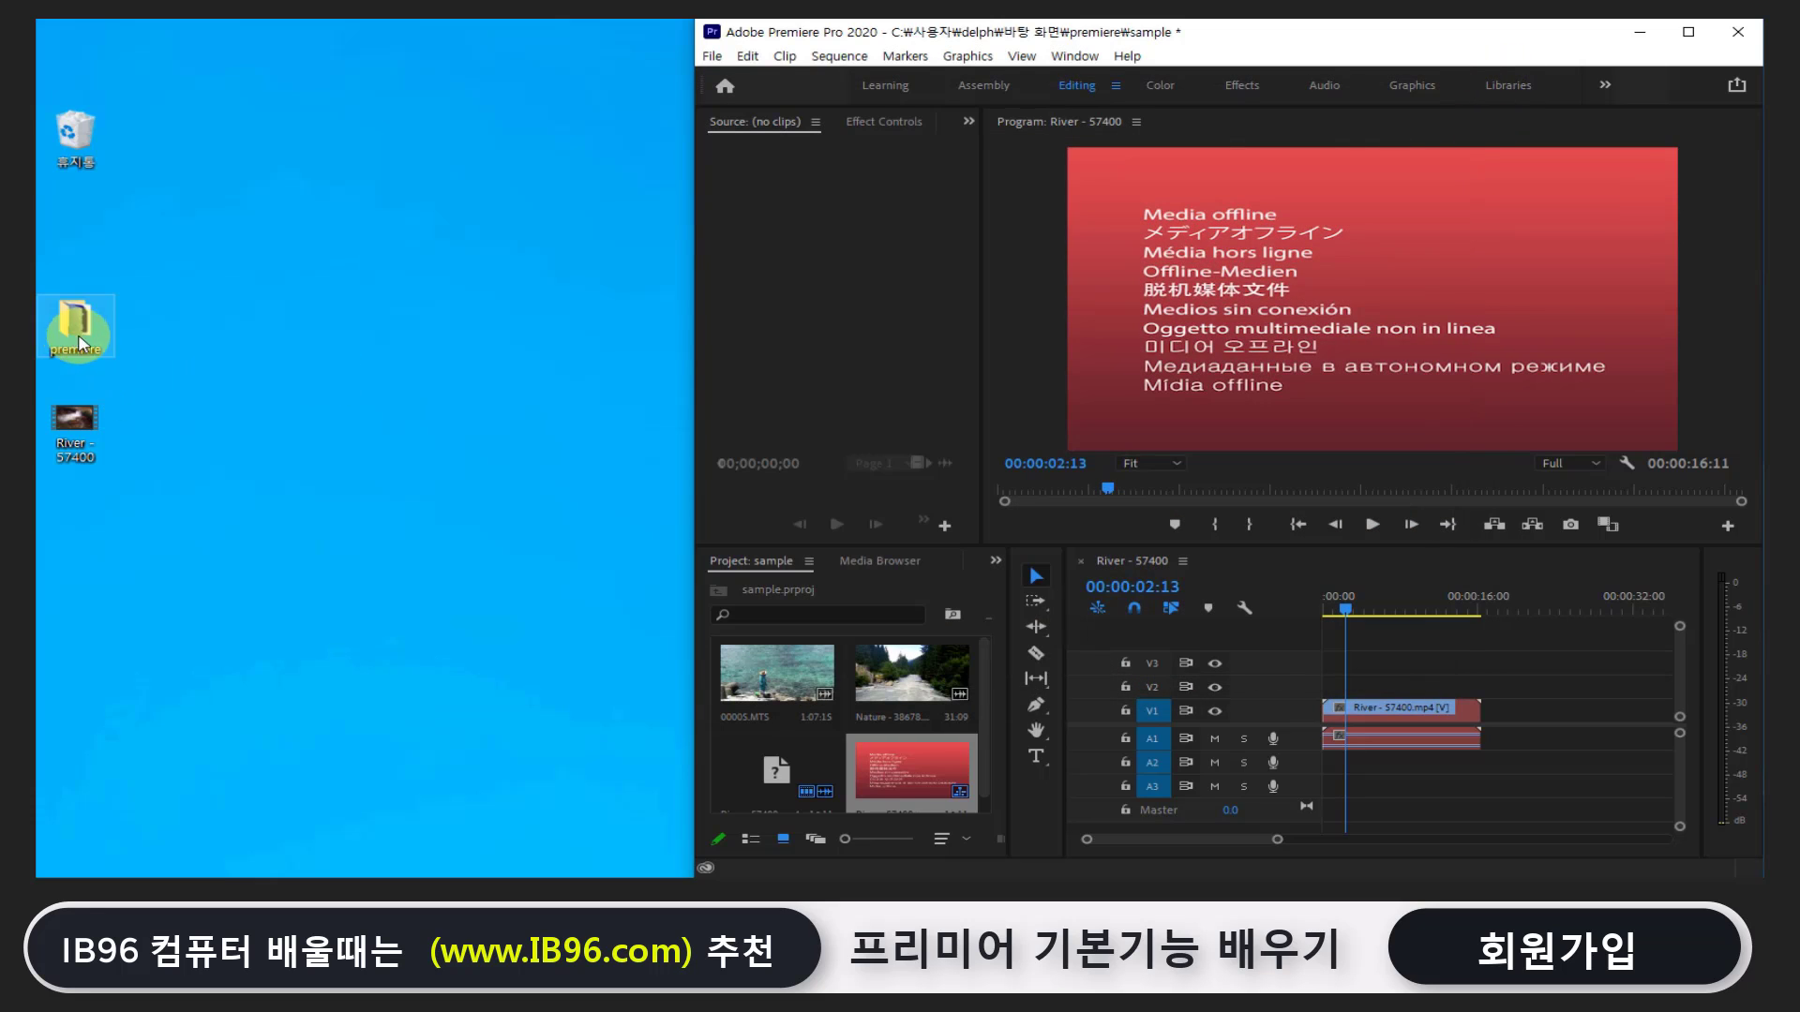
click(87, 430)
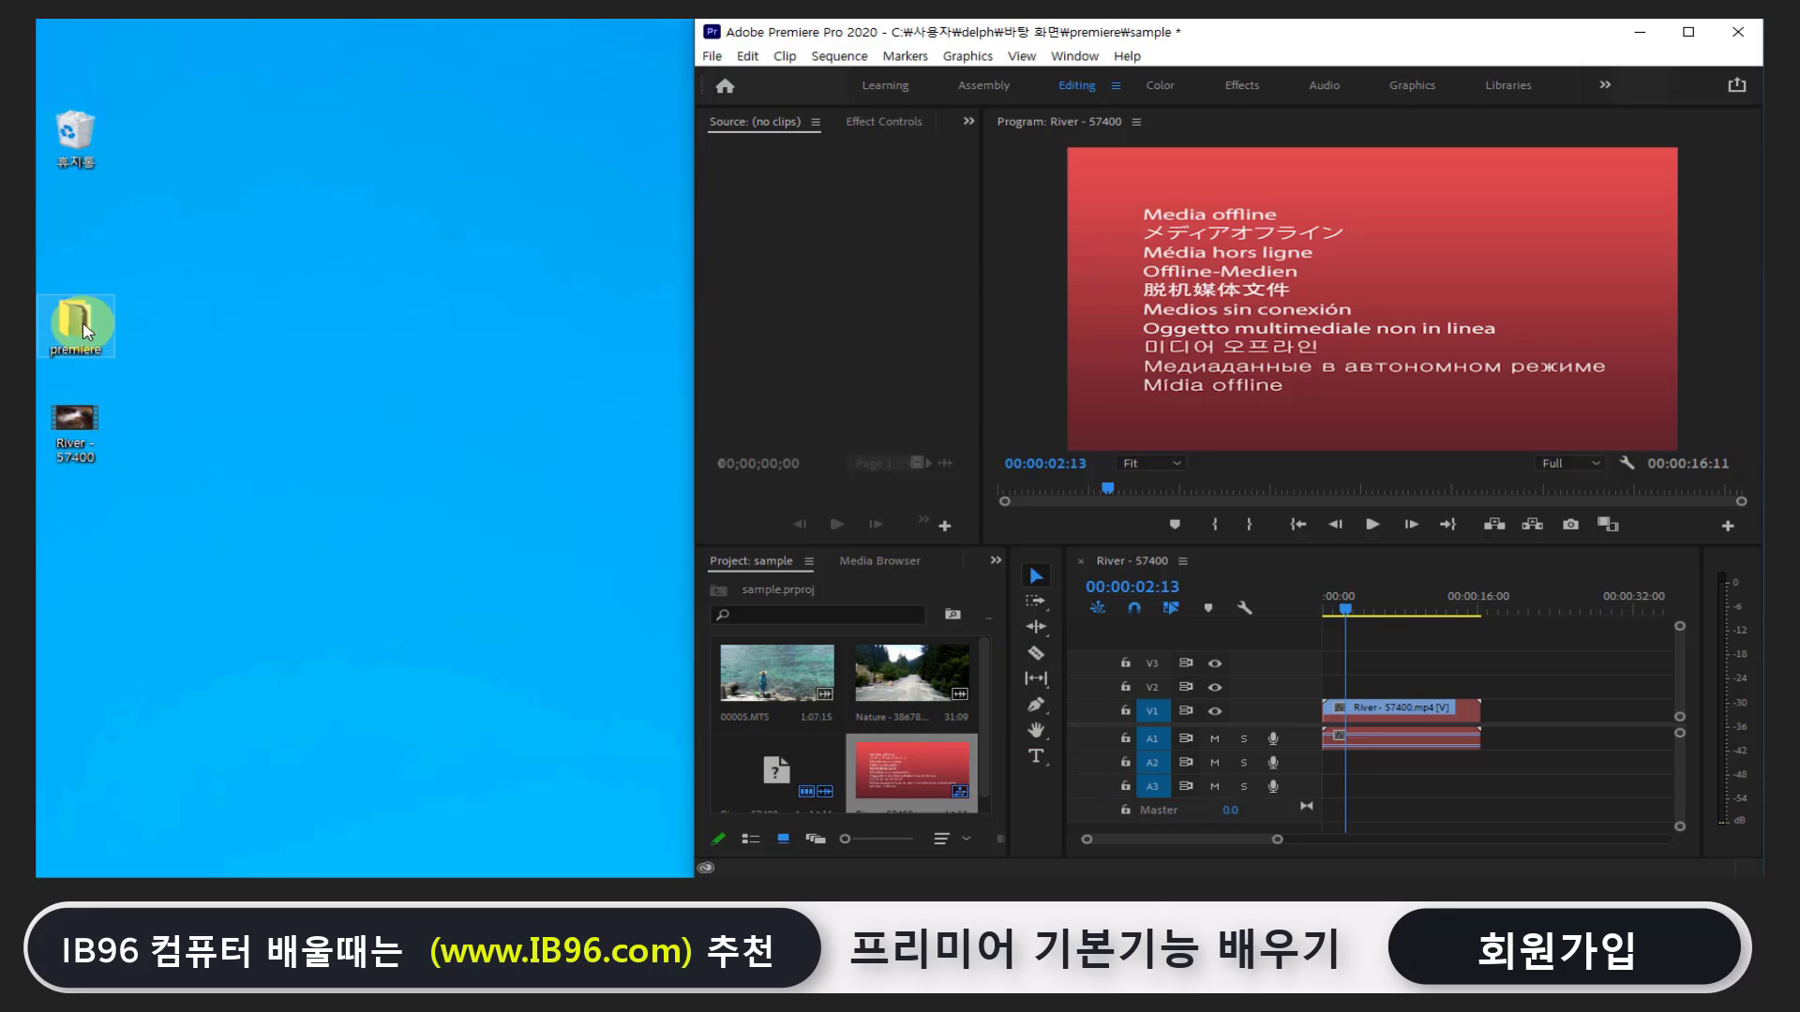
click(93, 432)
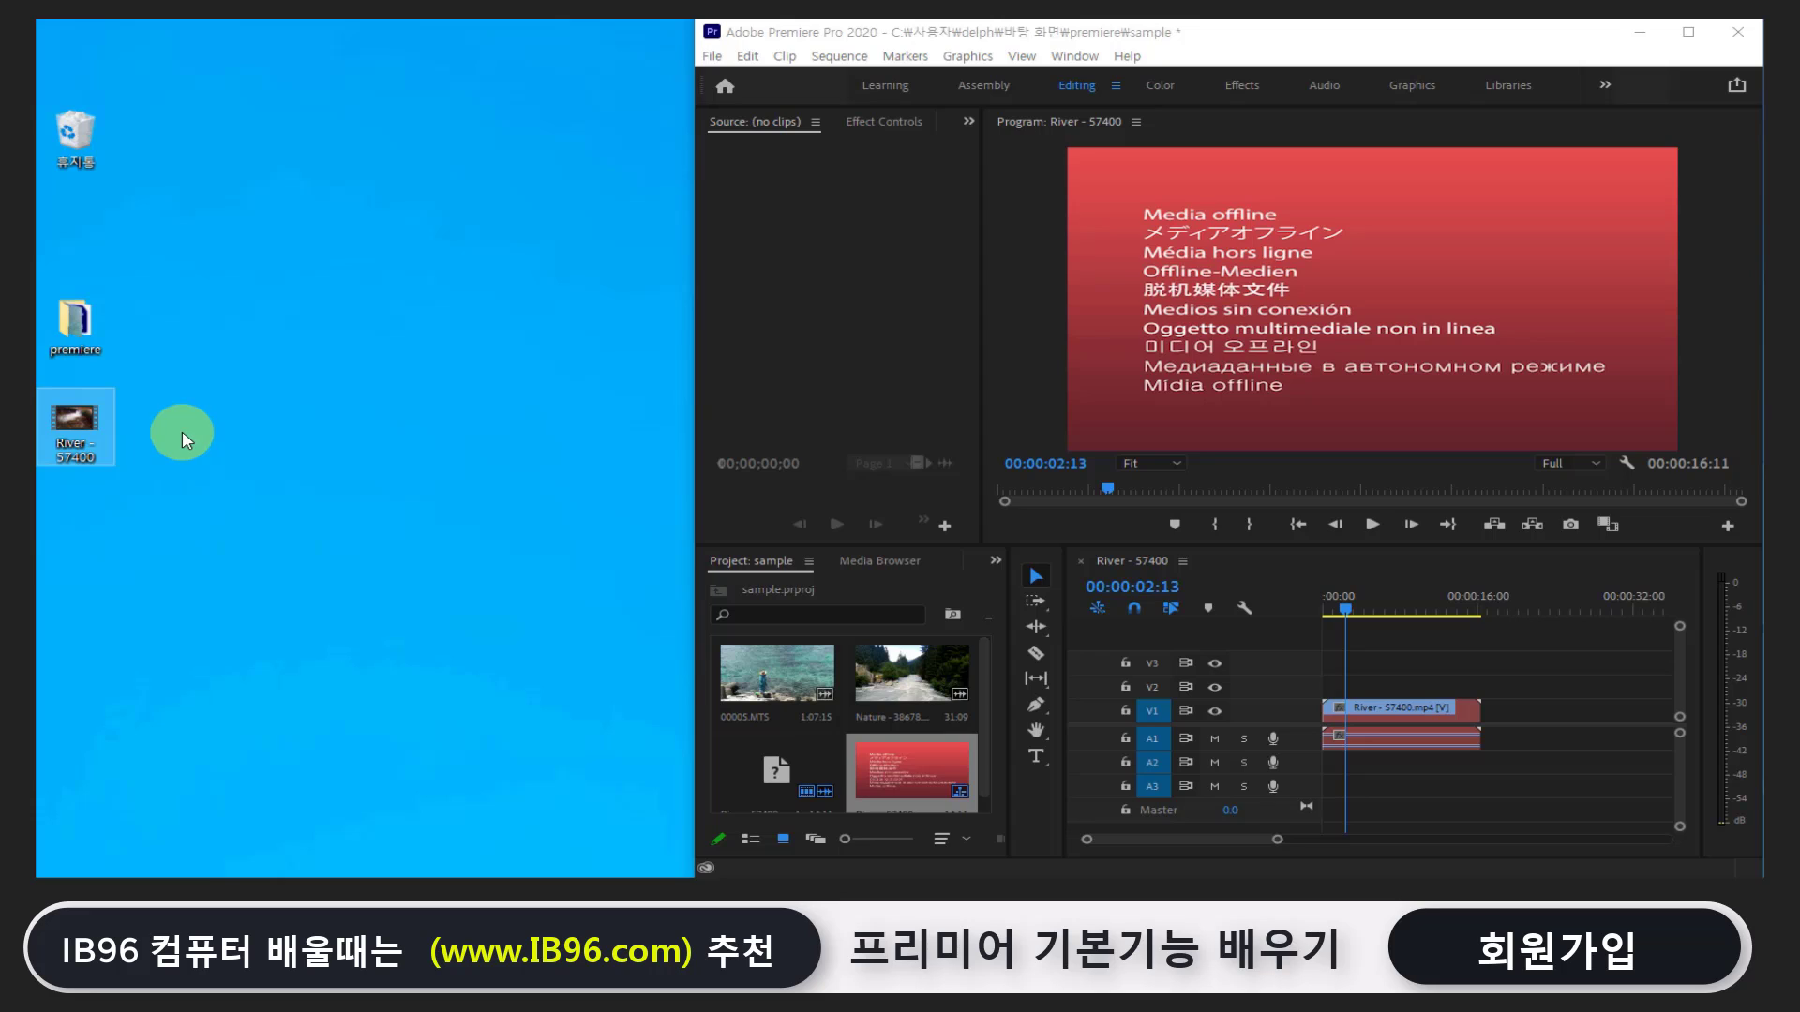
click(228, 379)
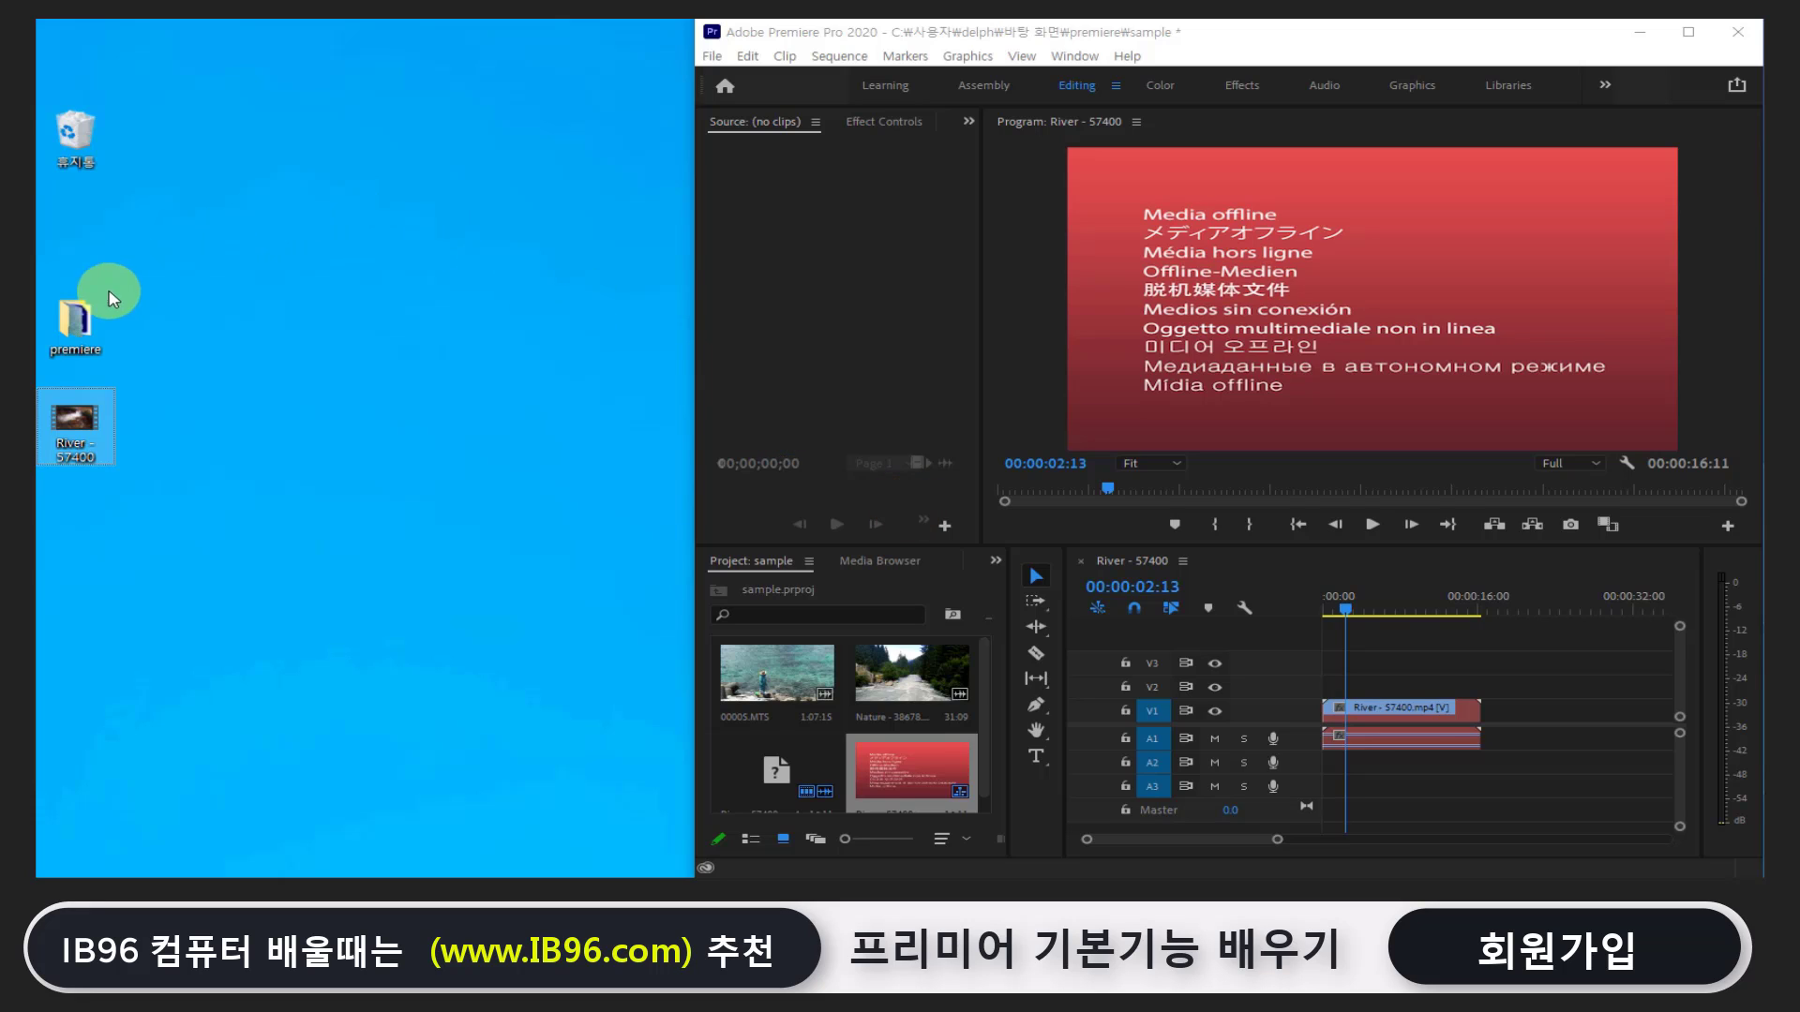
click(80, 325)
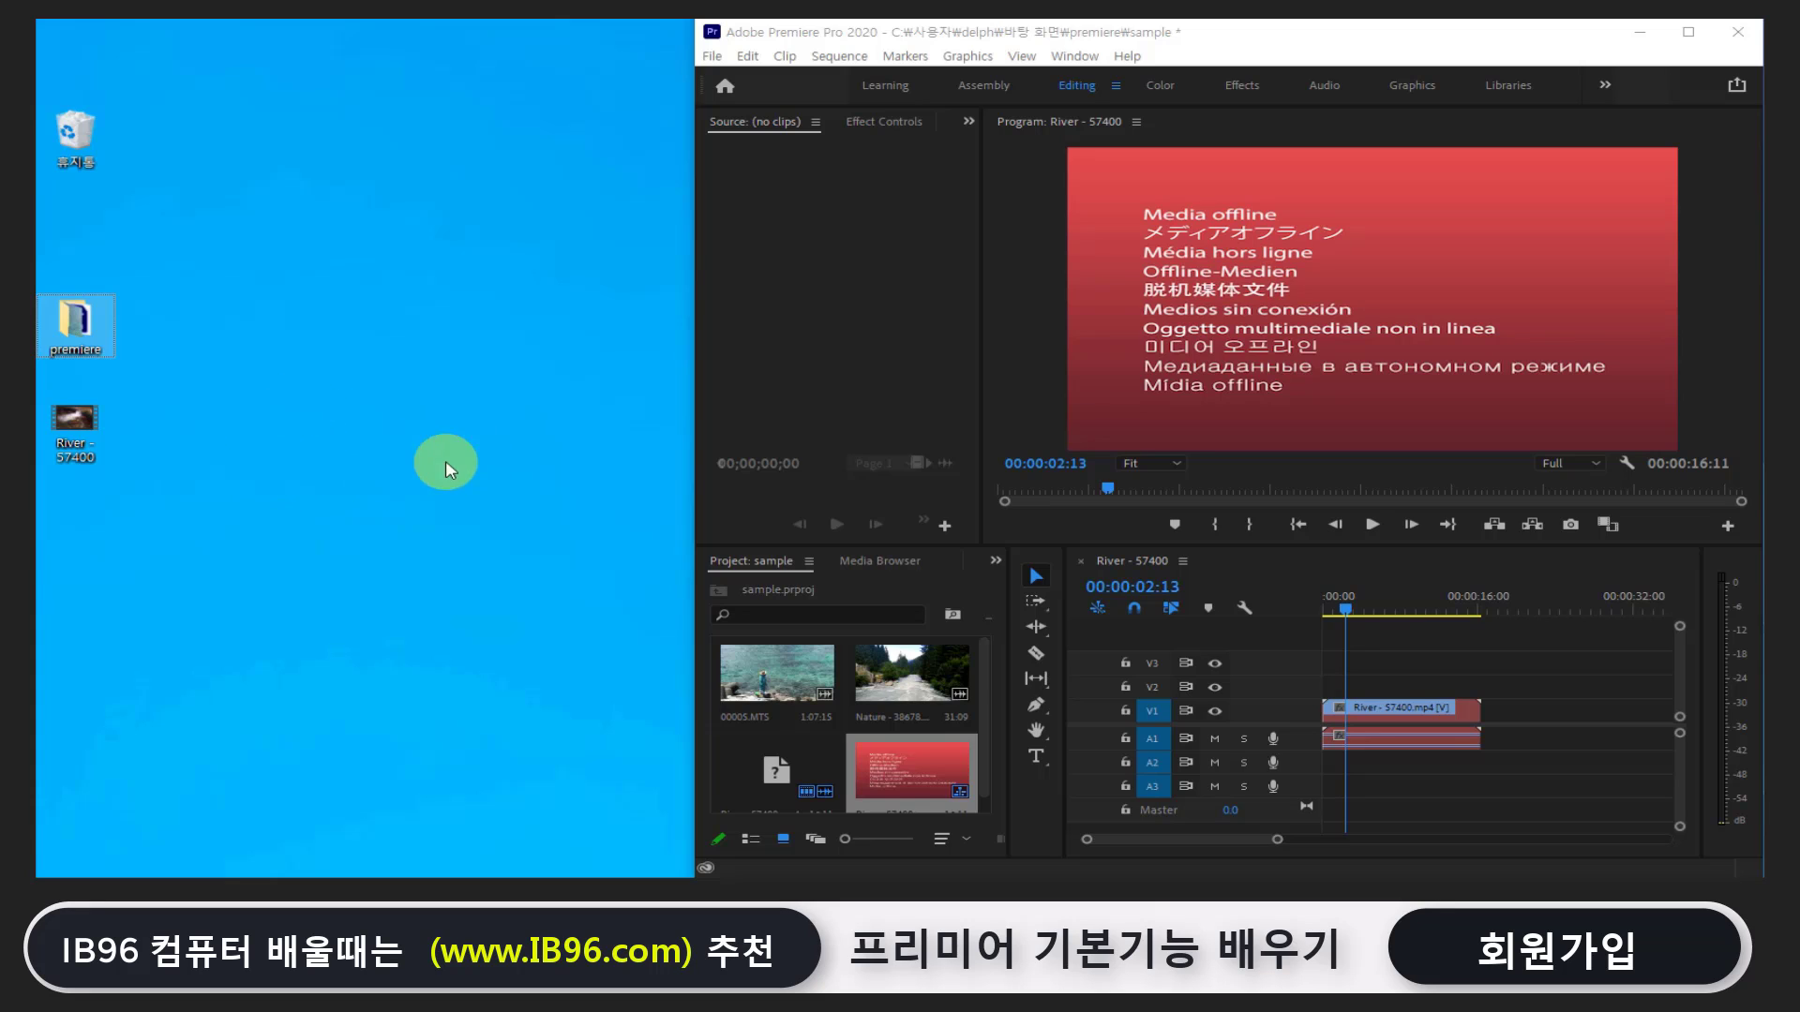
click(75, 422)
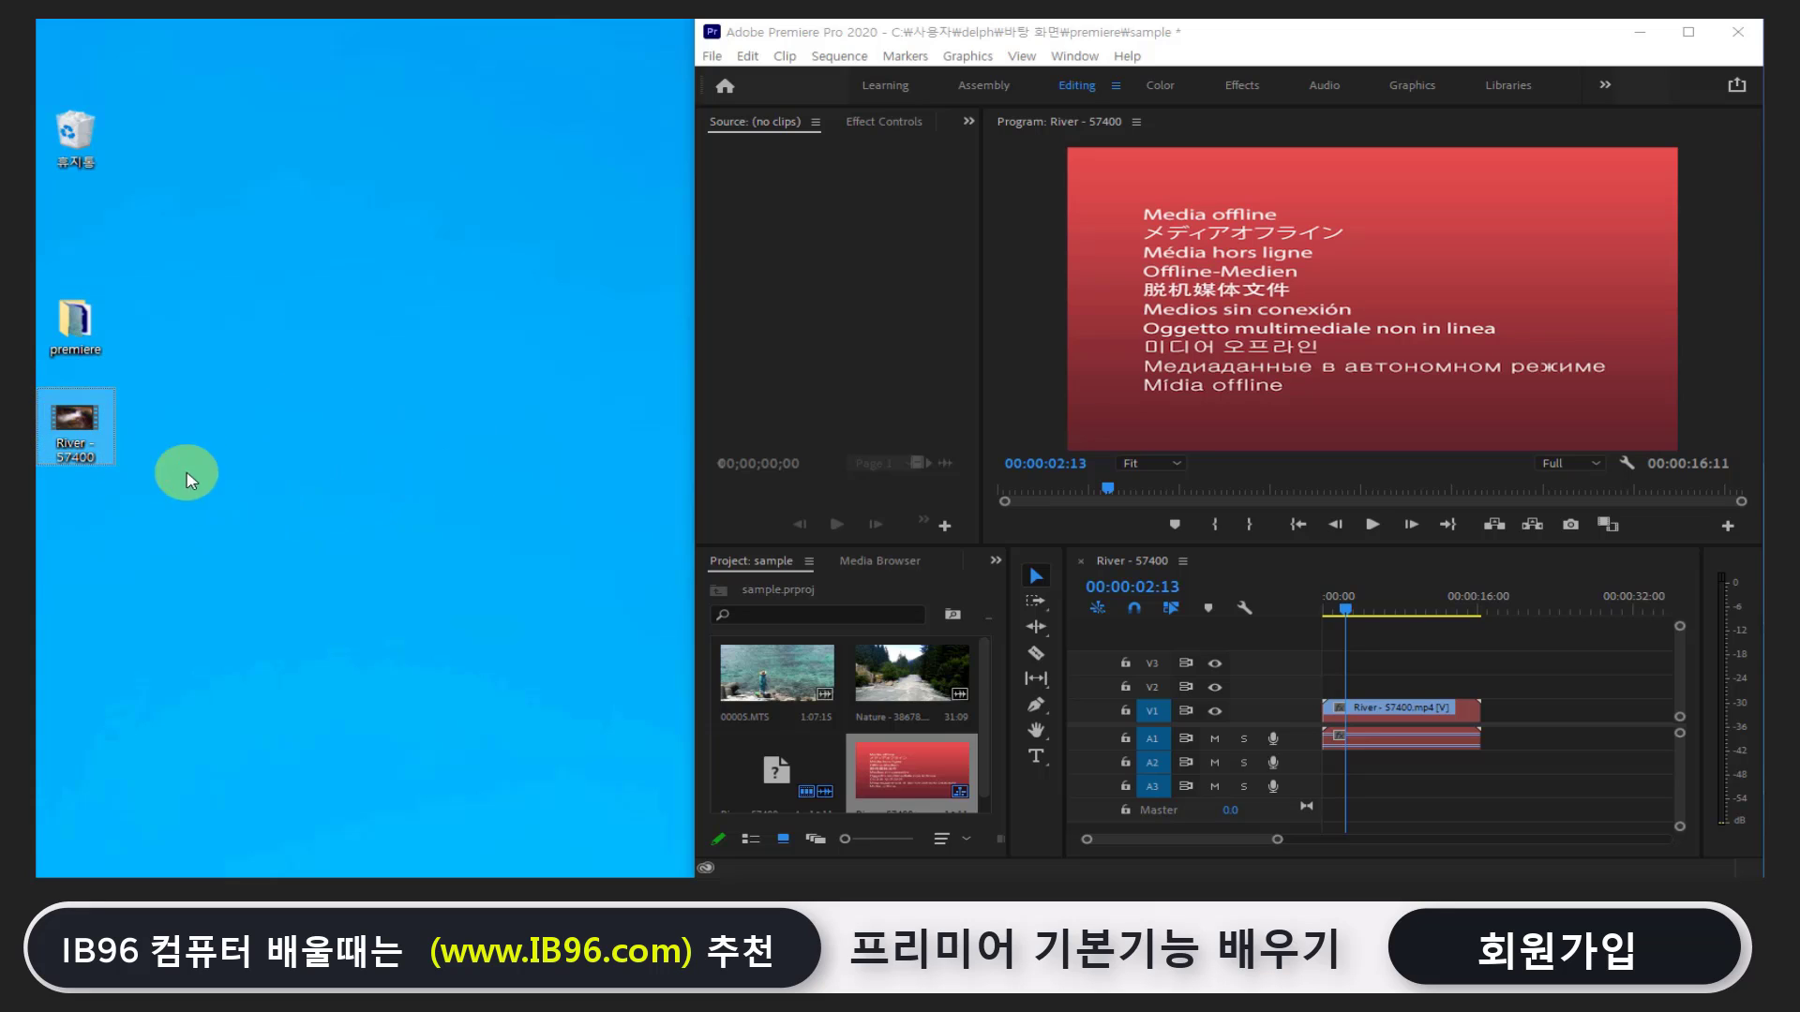
click(851, 302)
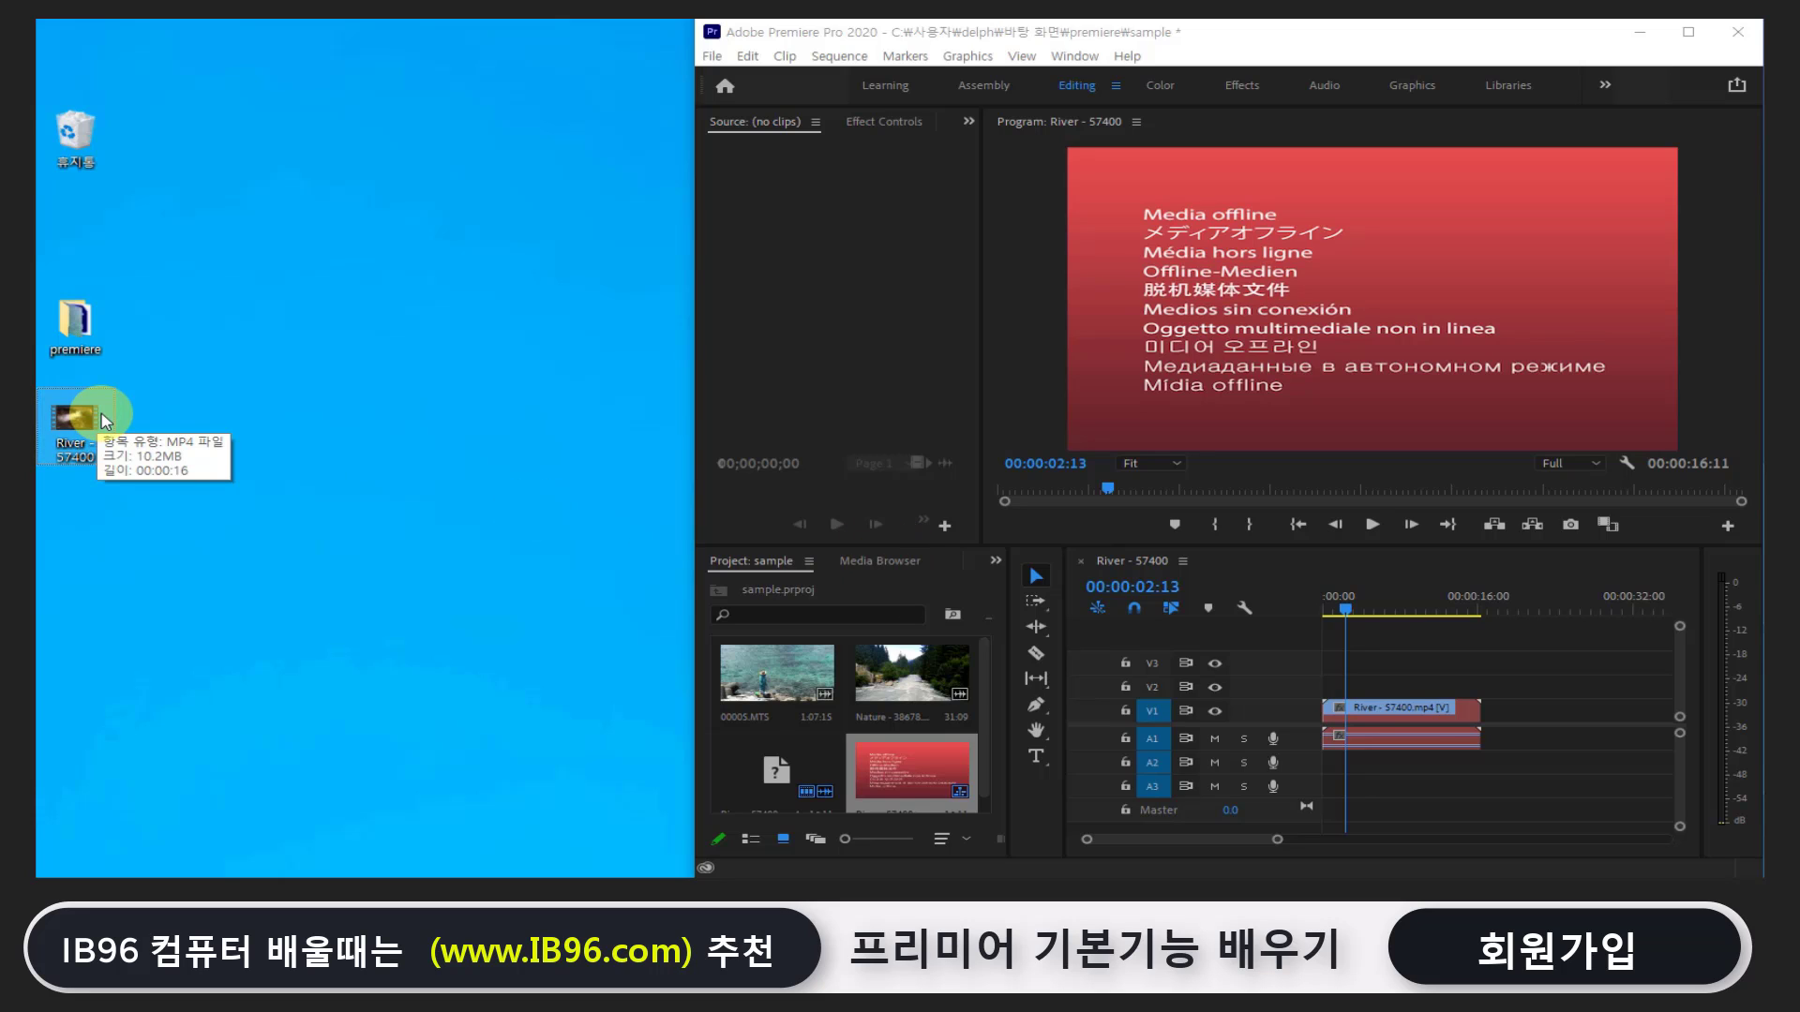
mouse_move(109, 412)
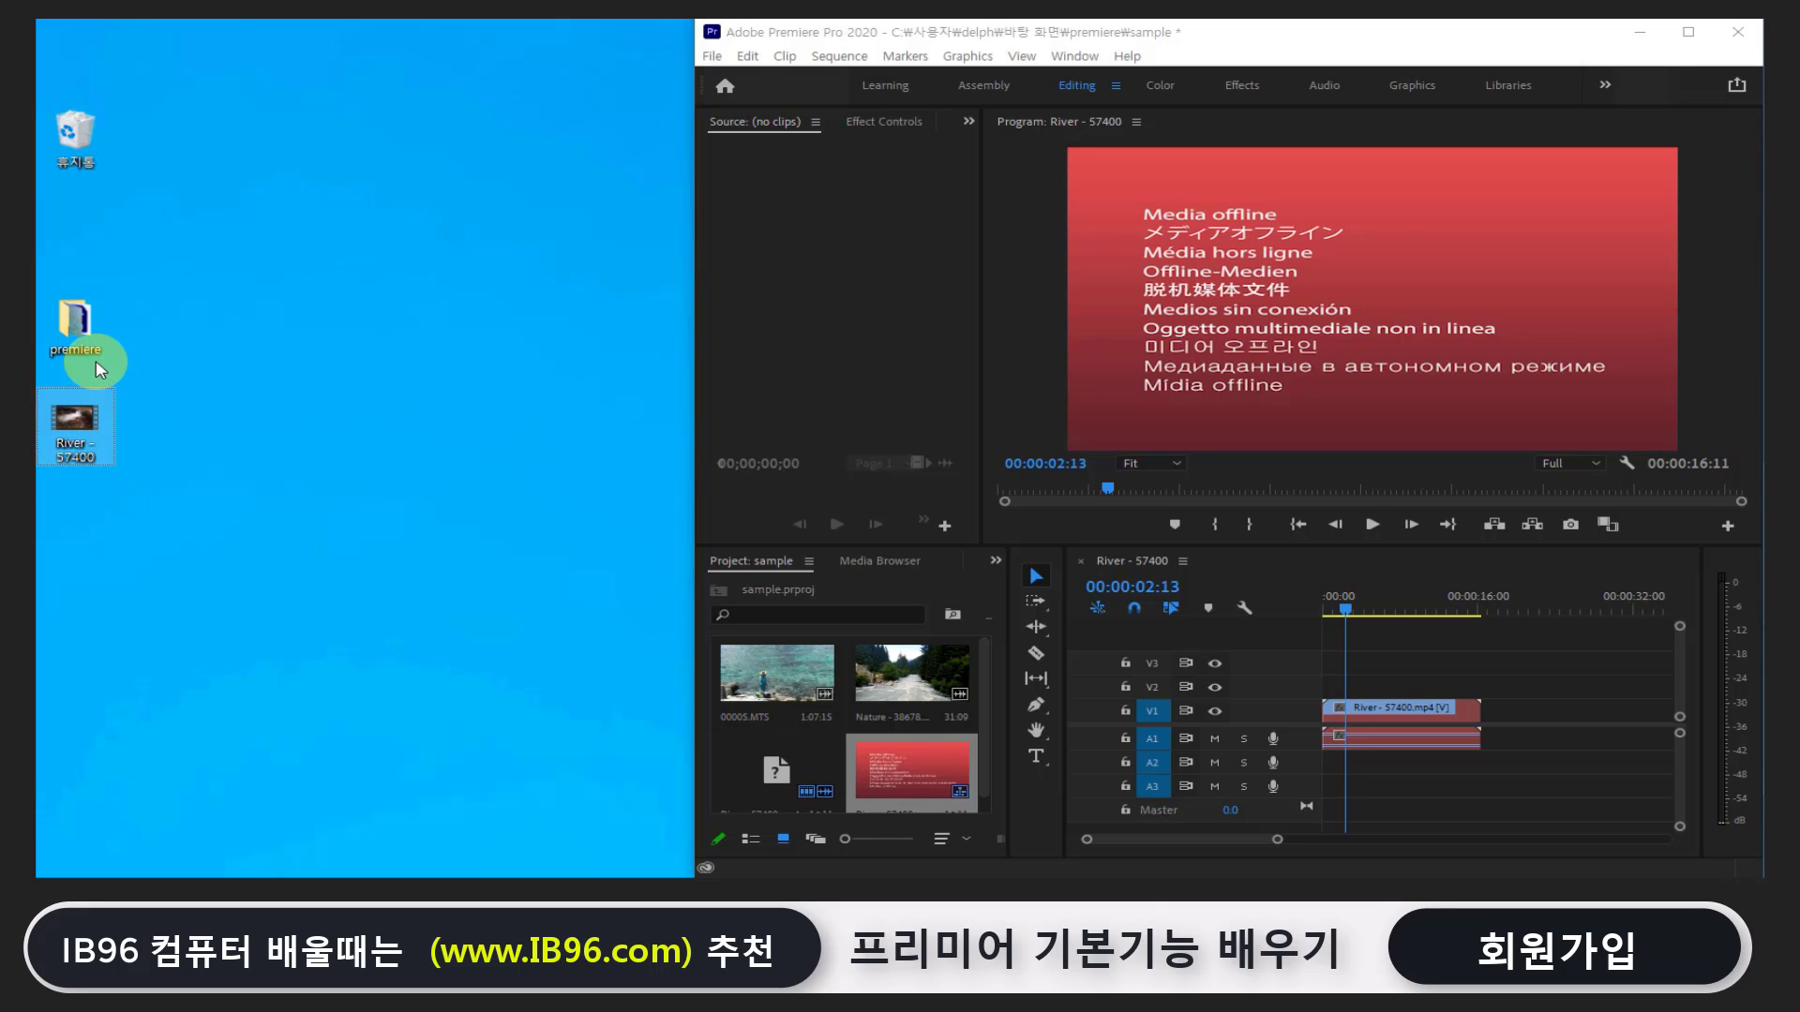
Drag the River - 57400 video from the desktop back into the premiere folder and close it
mouse_move(98, 350)
double_click(77, 322)
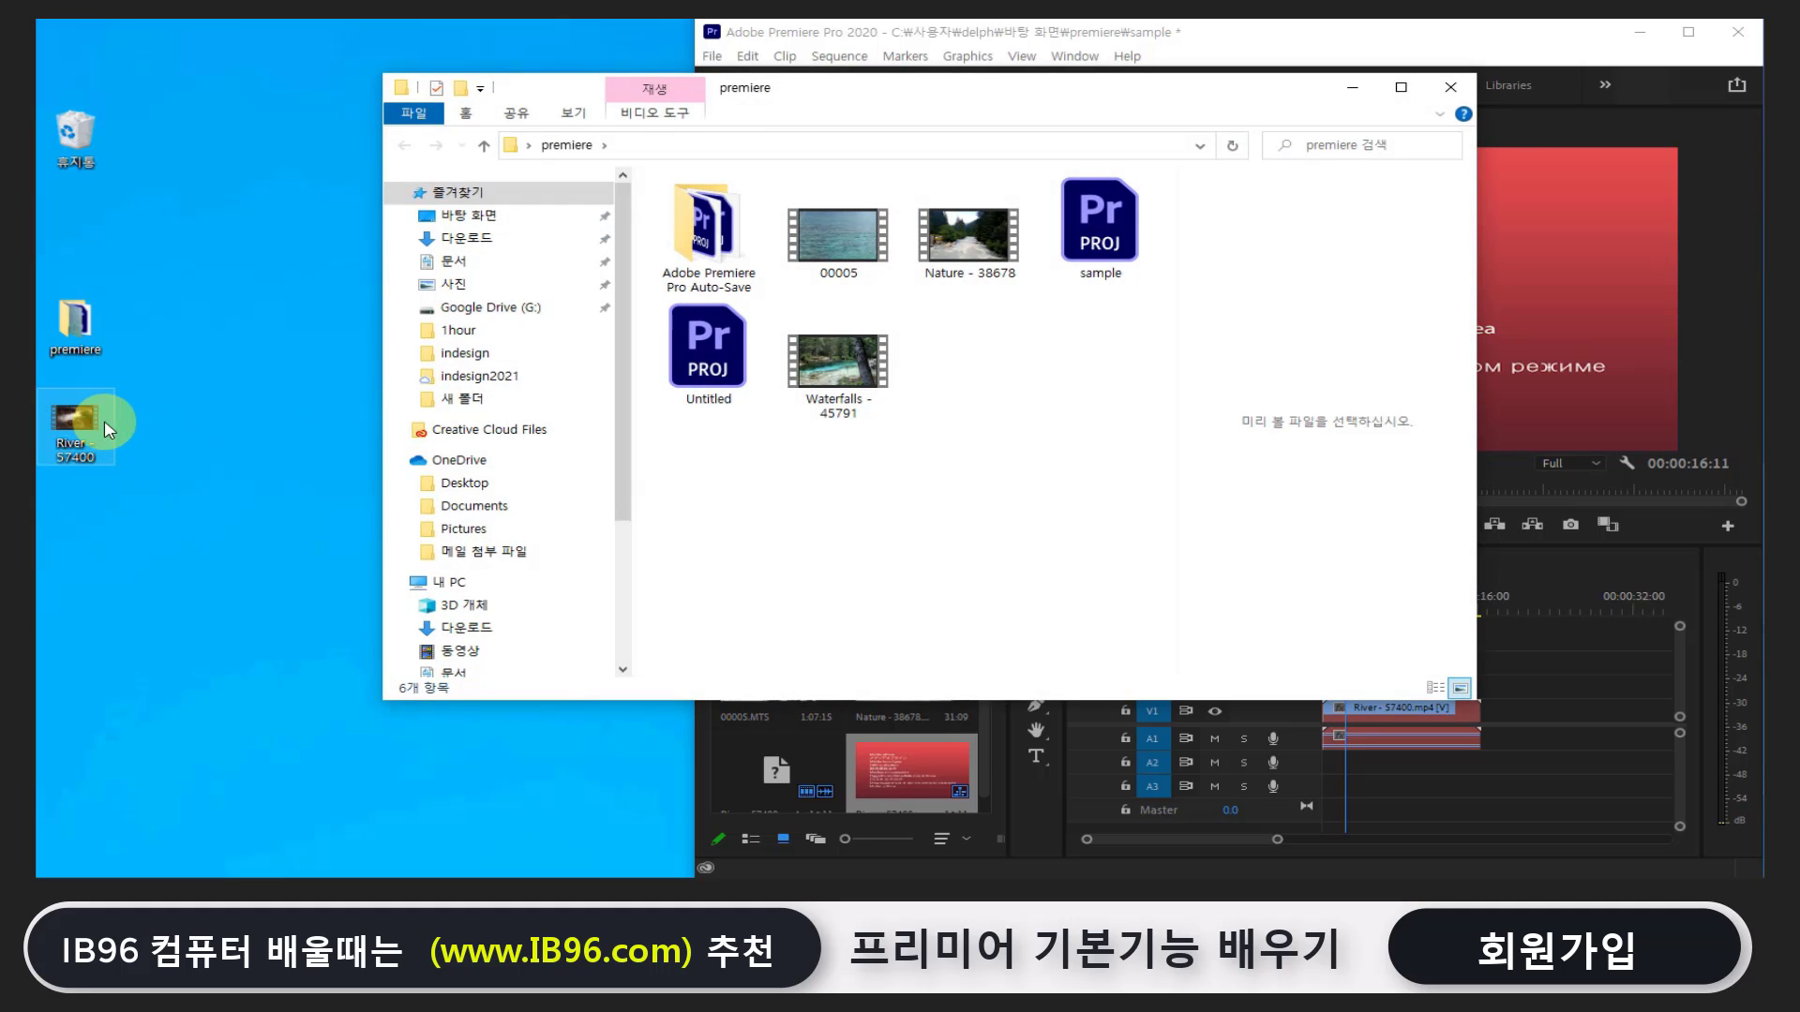
drag(77, 419, 984, 361)
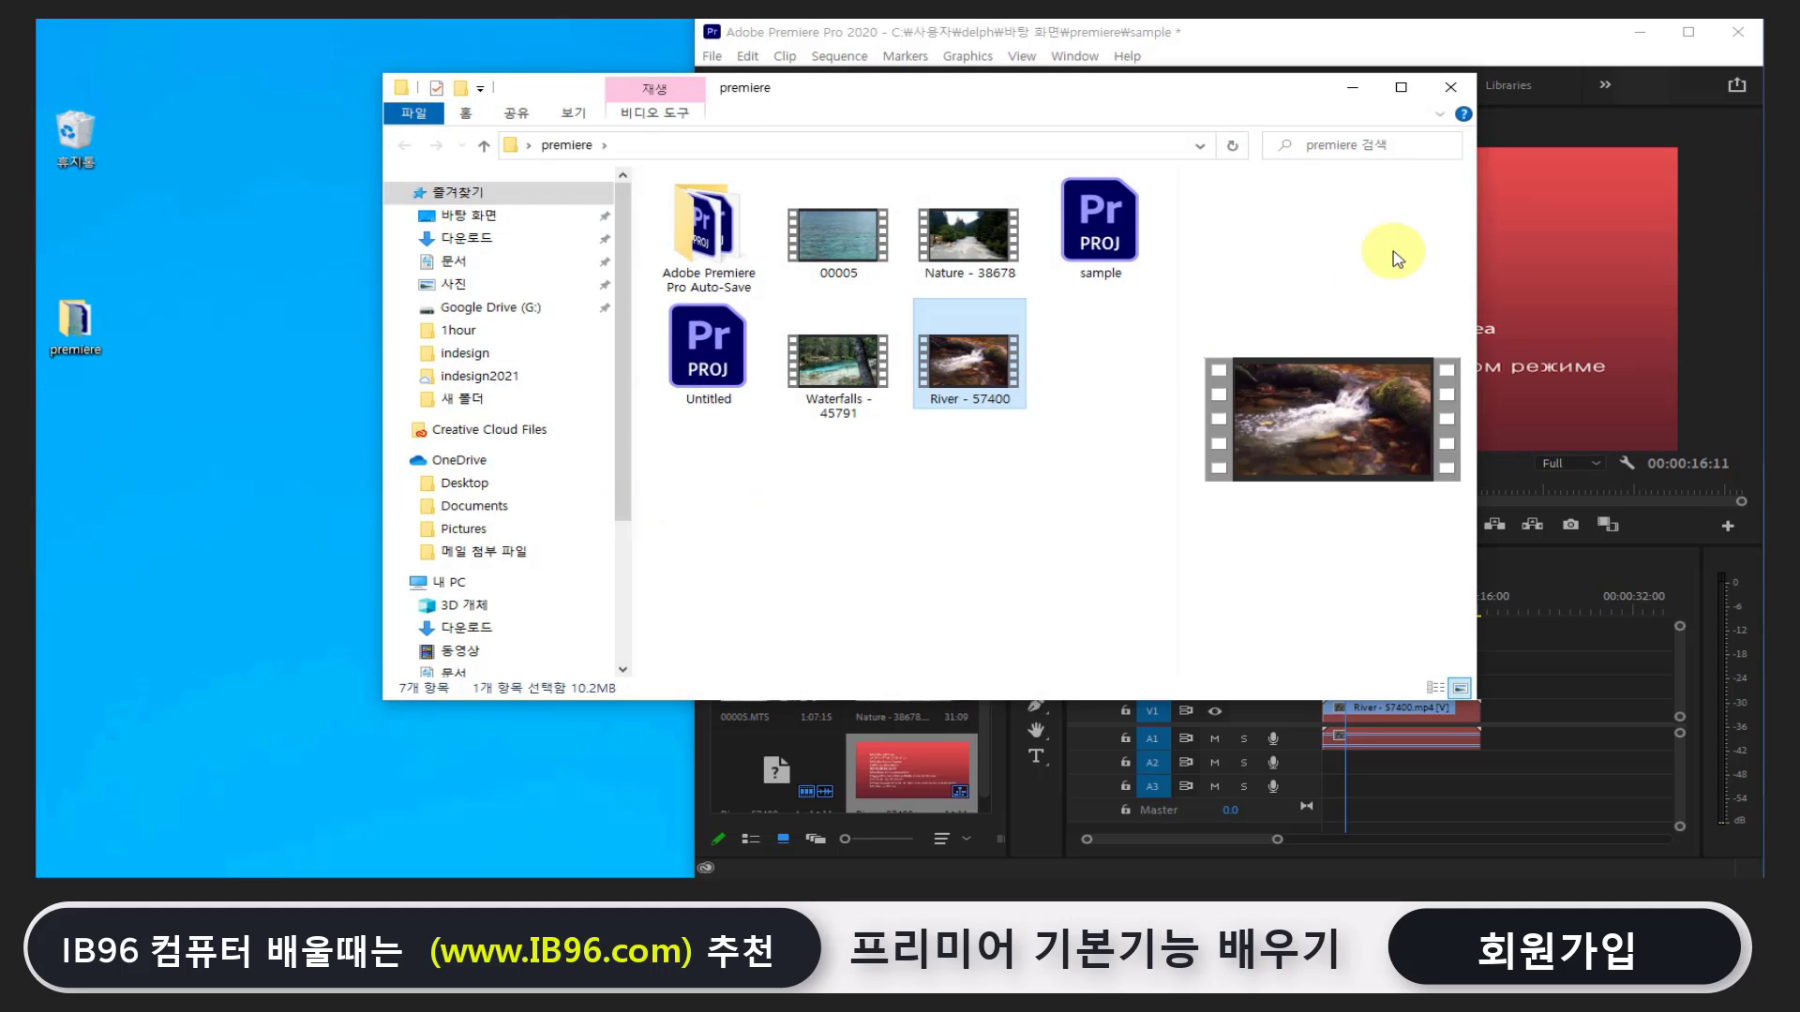
click(1450, 87)
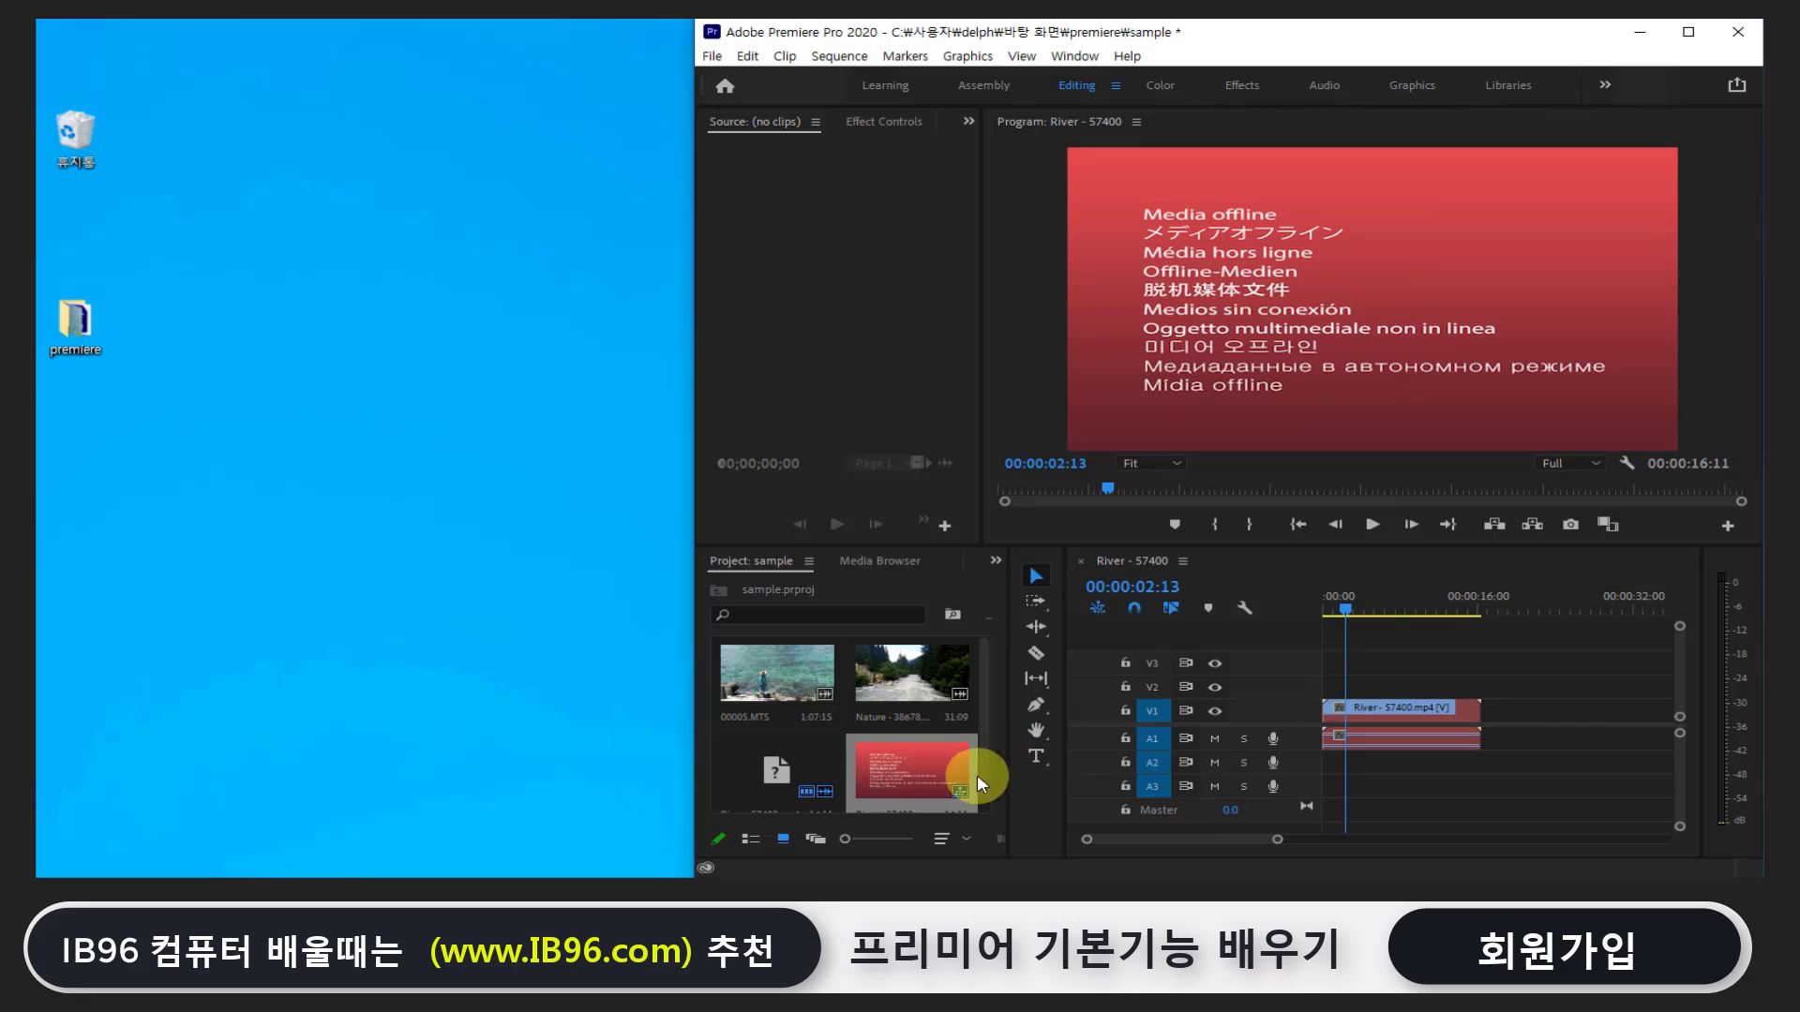
Select the offline River clip in the project and check its context menu without choosing anything
click(926, 768)
key(shift+3)
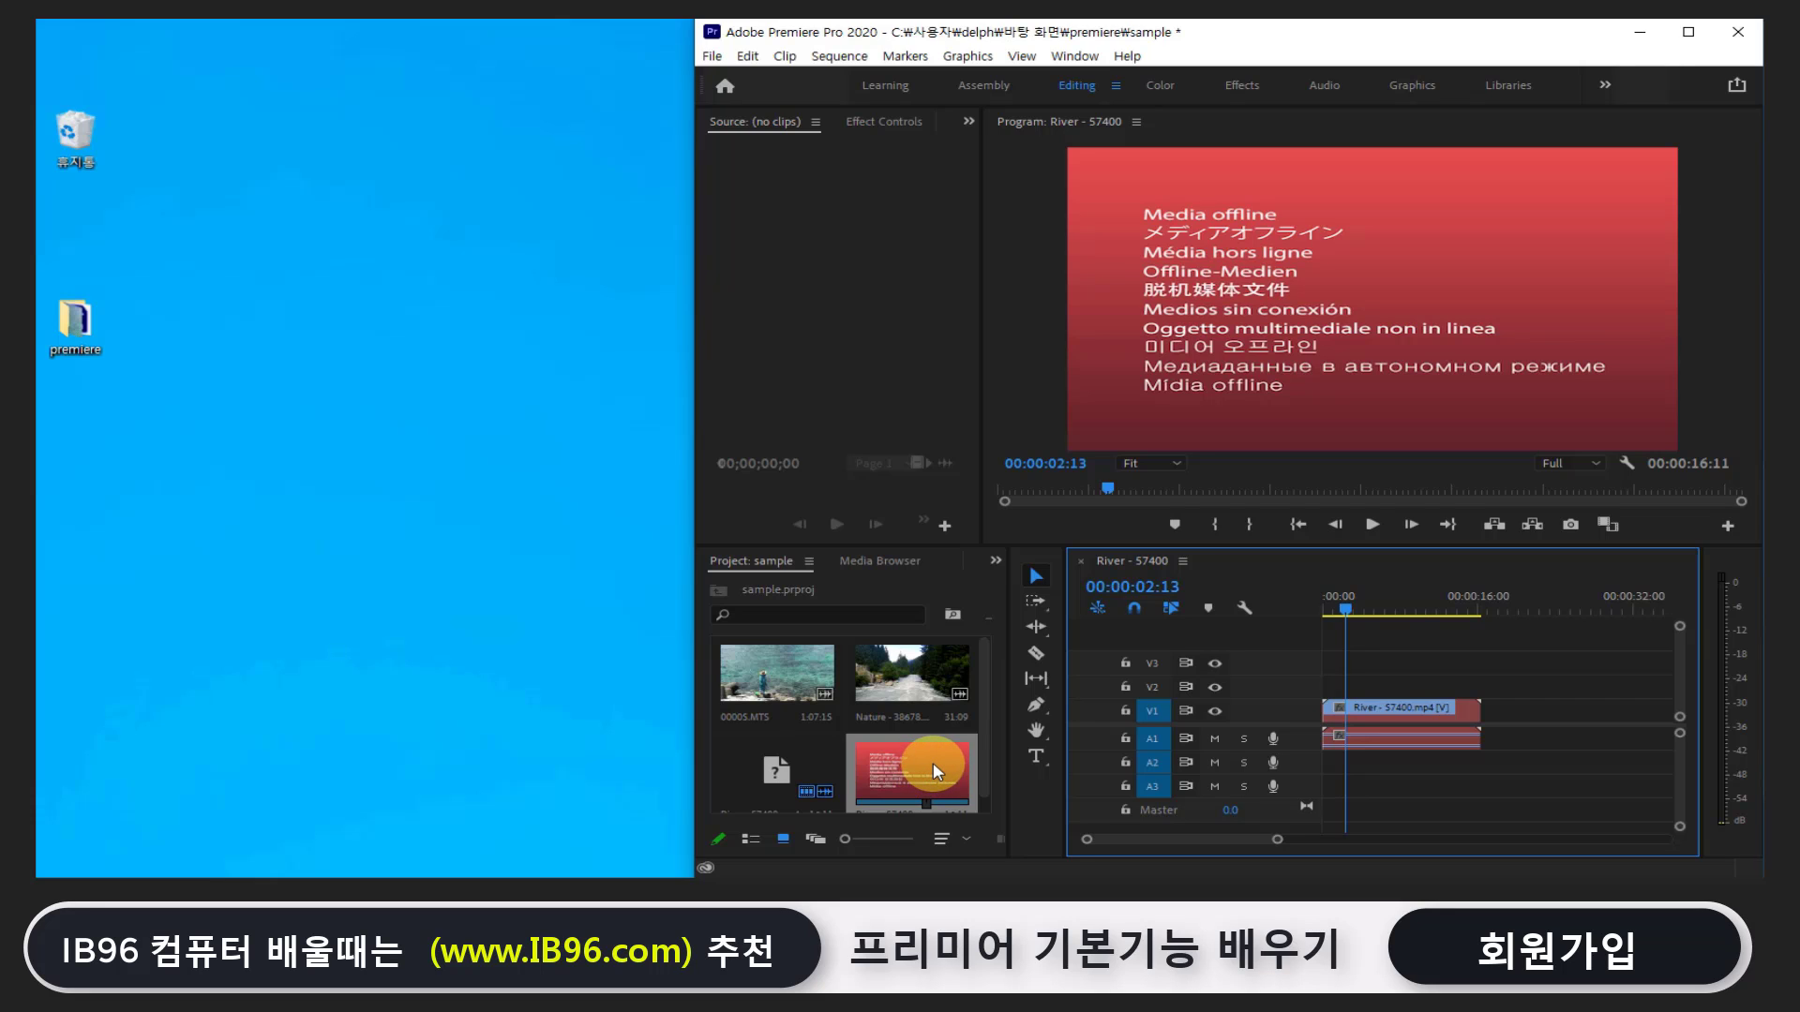
right_click(932, 763)
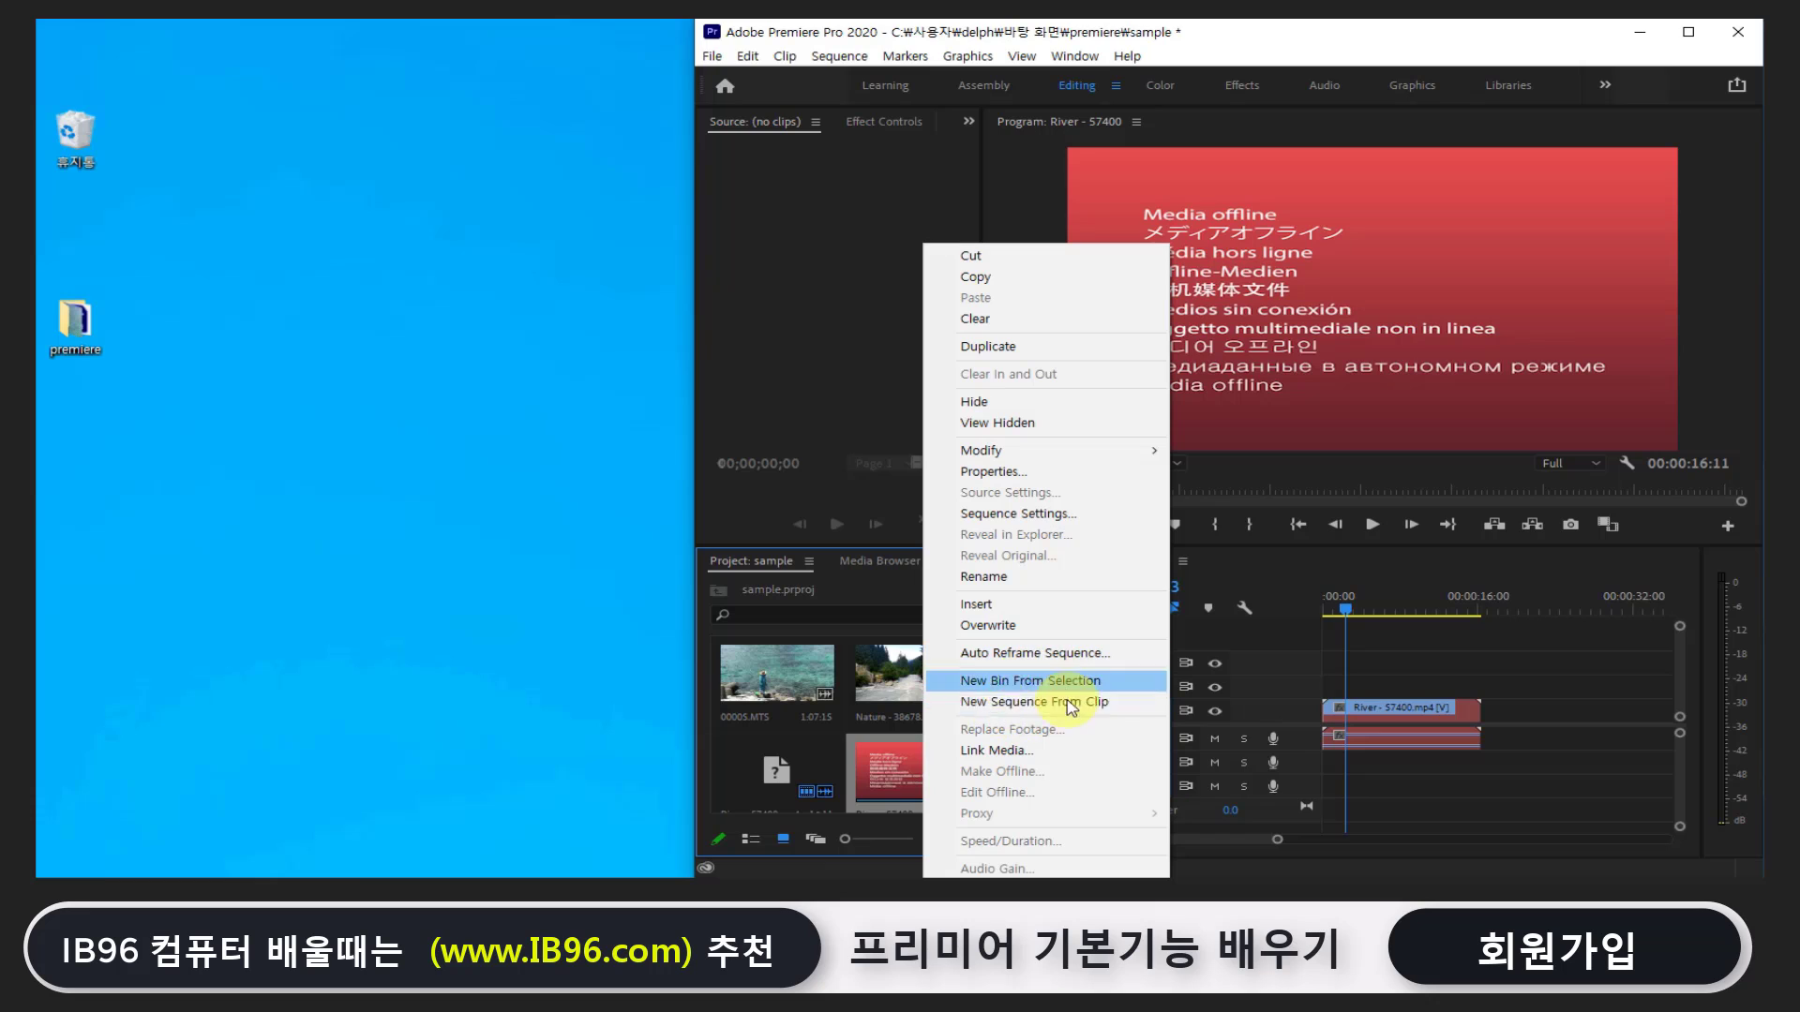
click(891, 403)
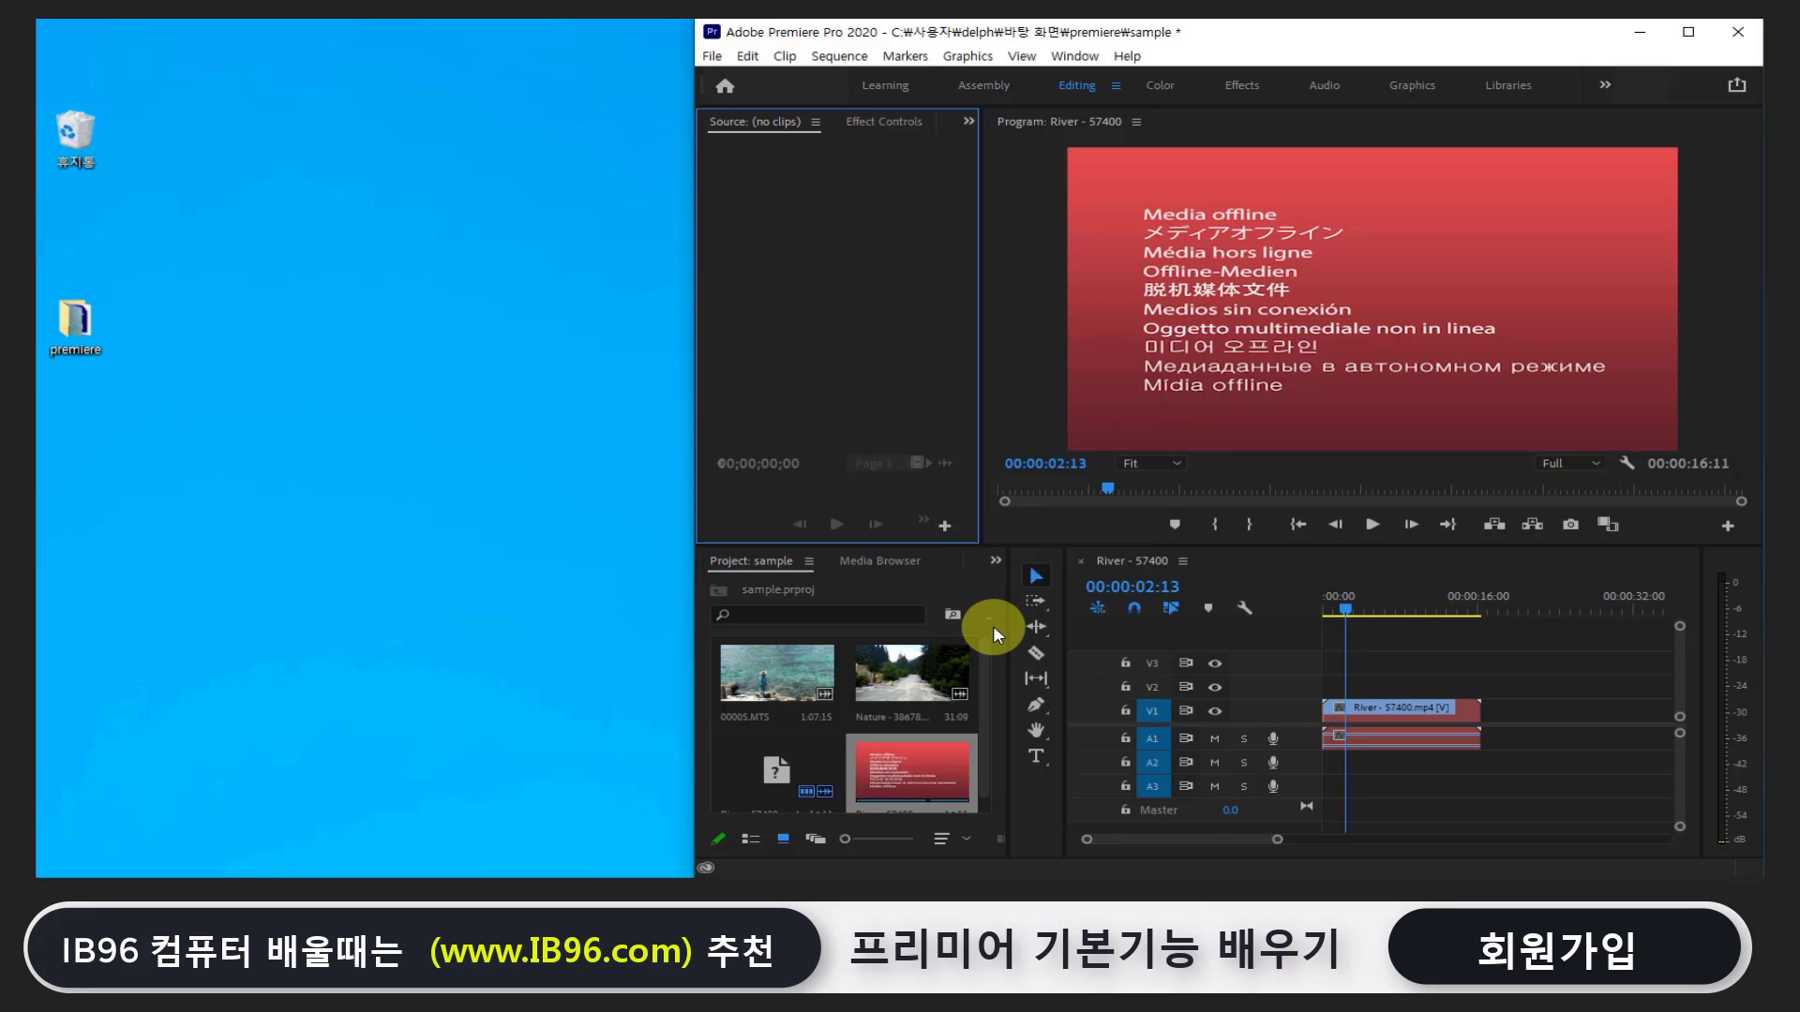
mouse_move(986, 647)
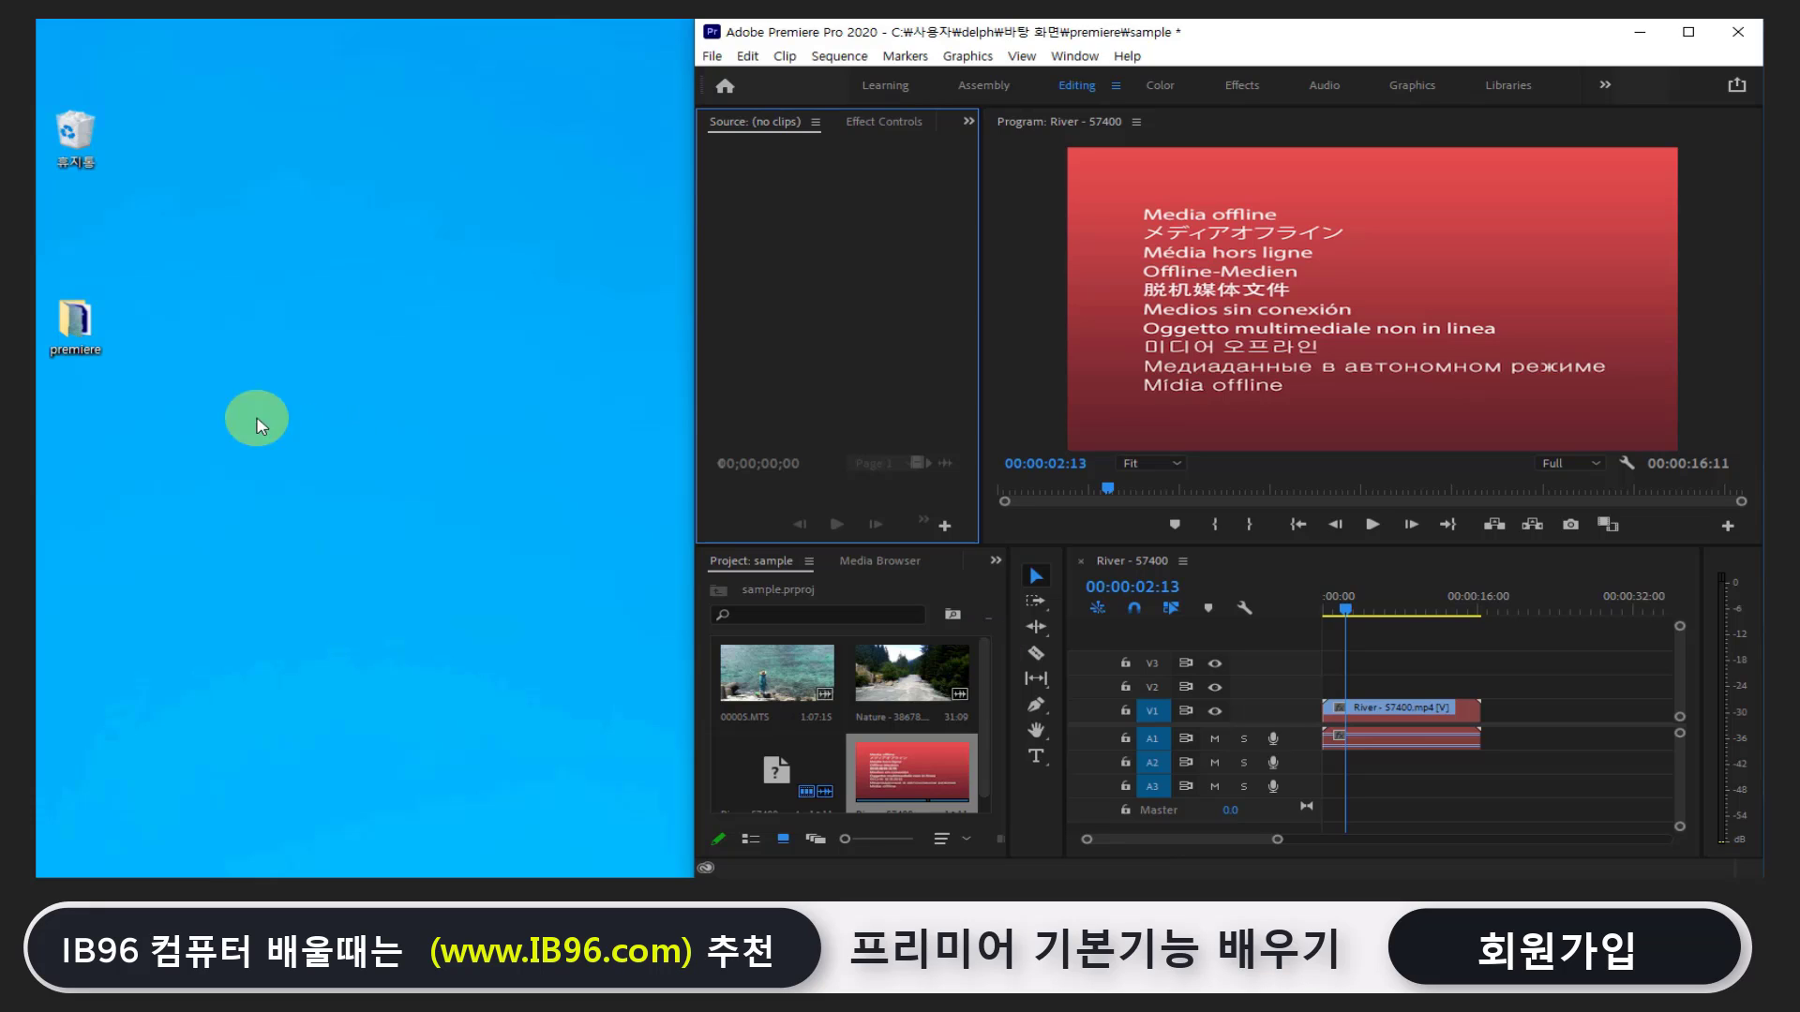
Browse into Adobe Premiere Pro Auto-Save, return to the premiere folder, and select Auto-Save
double_click(87, 342)
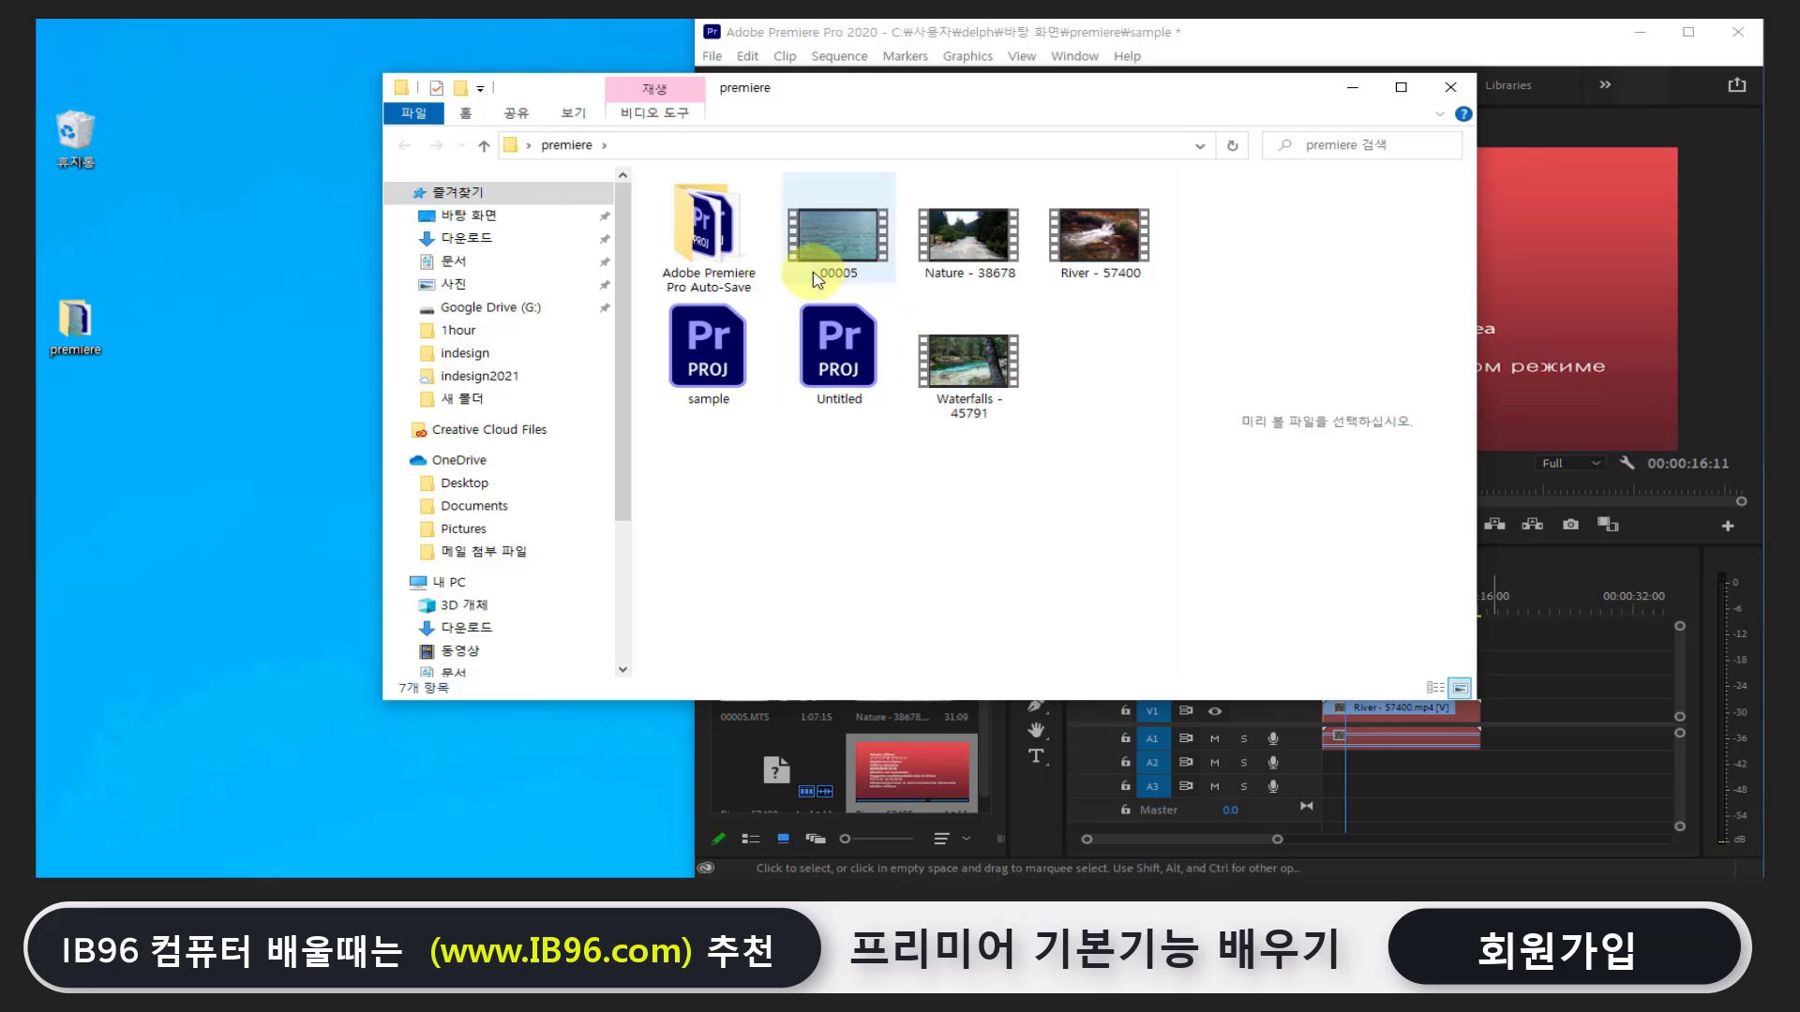
double_click(703, 233)
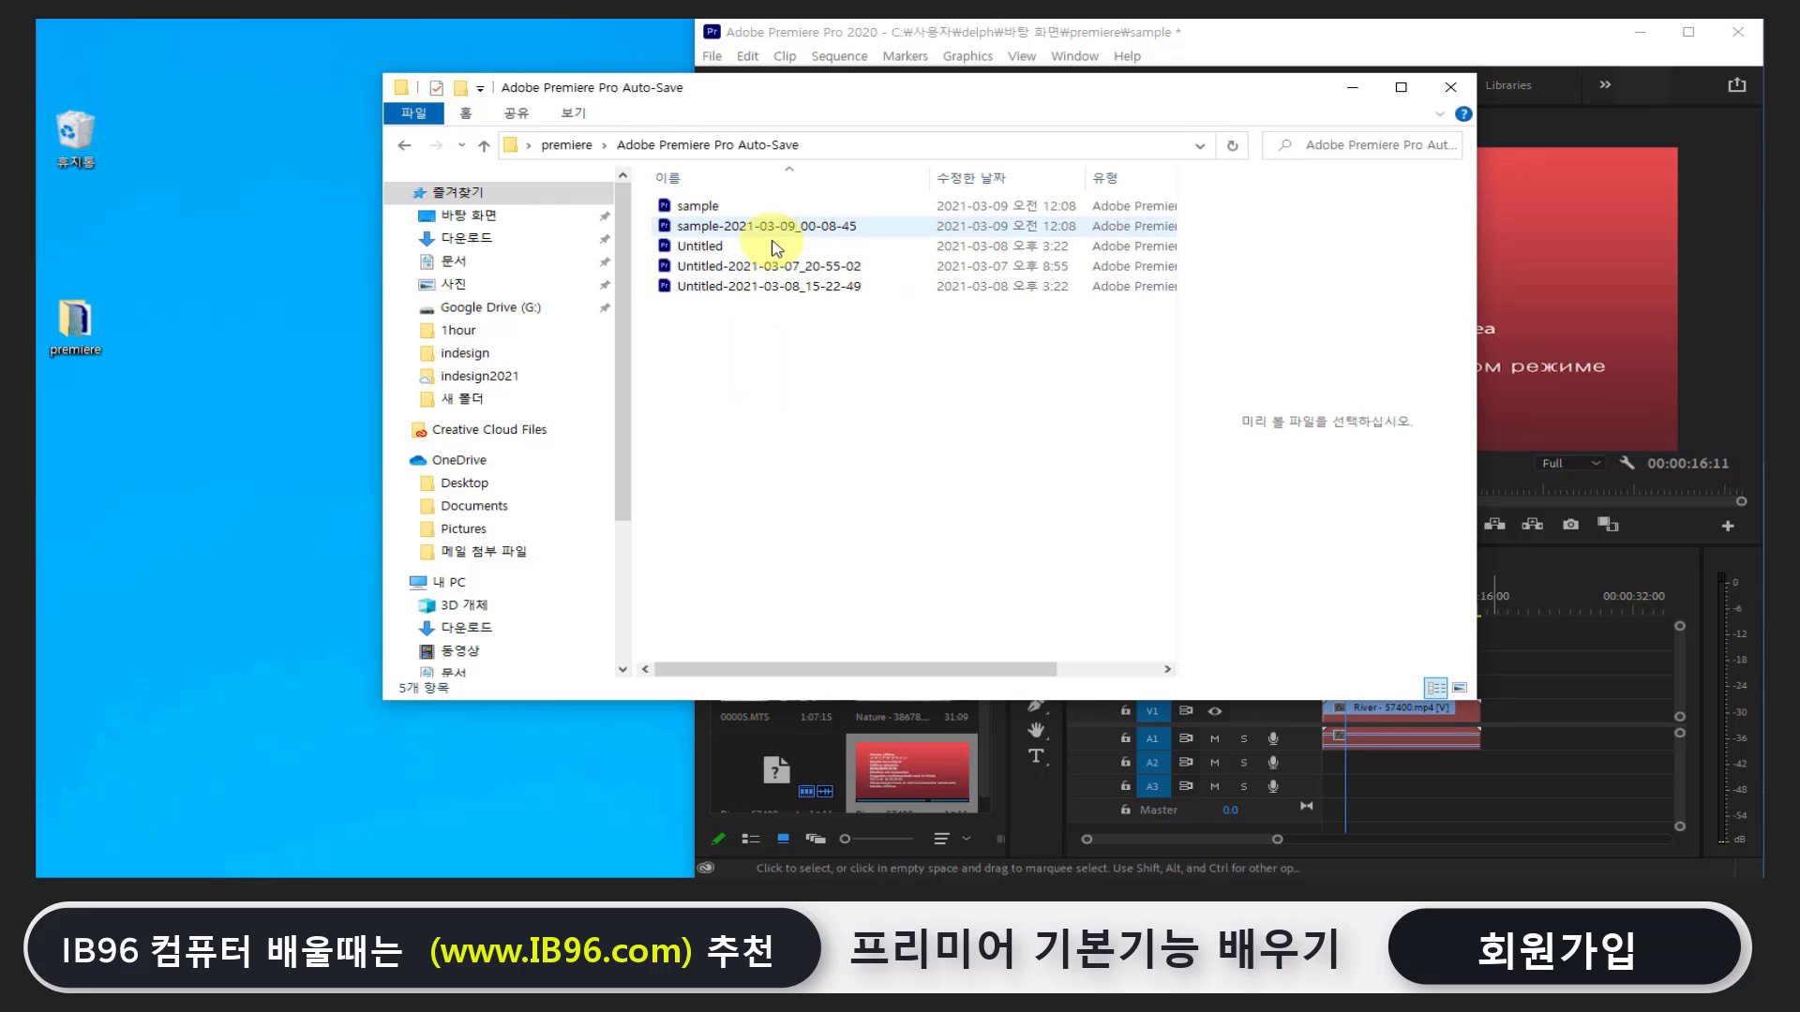
key(alt+Left)
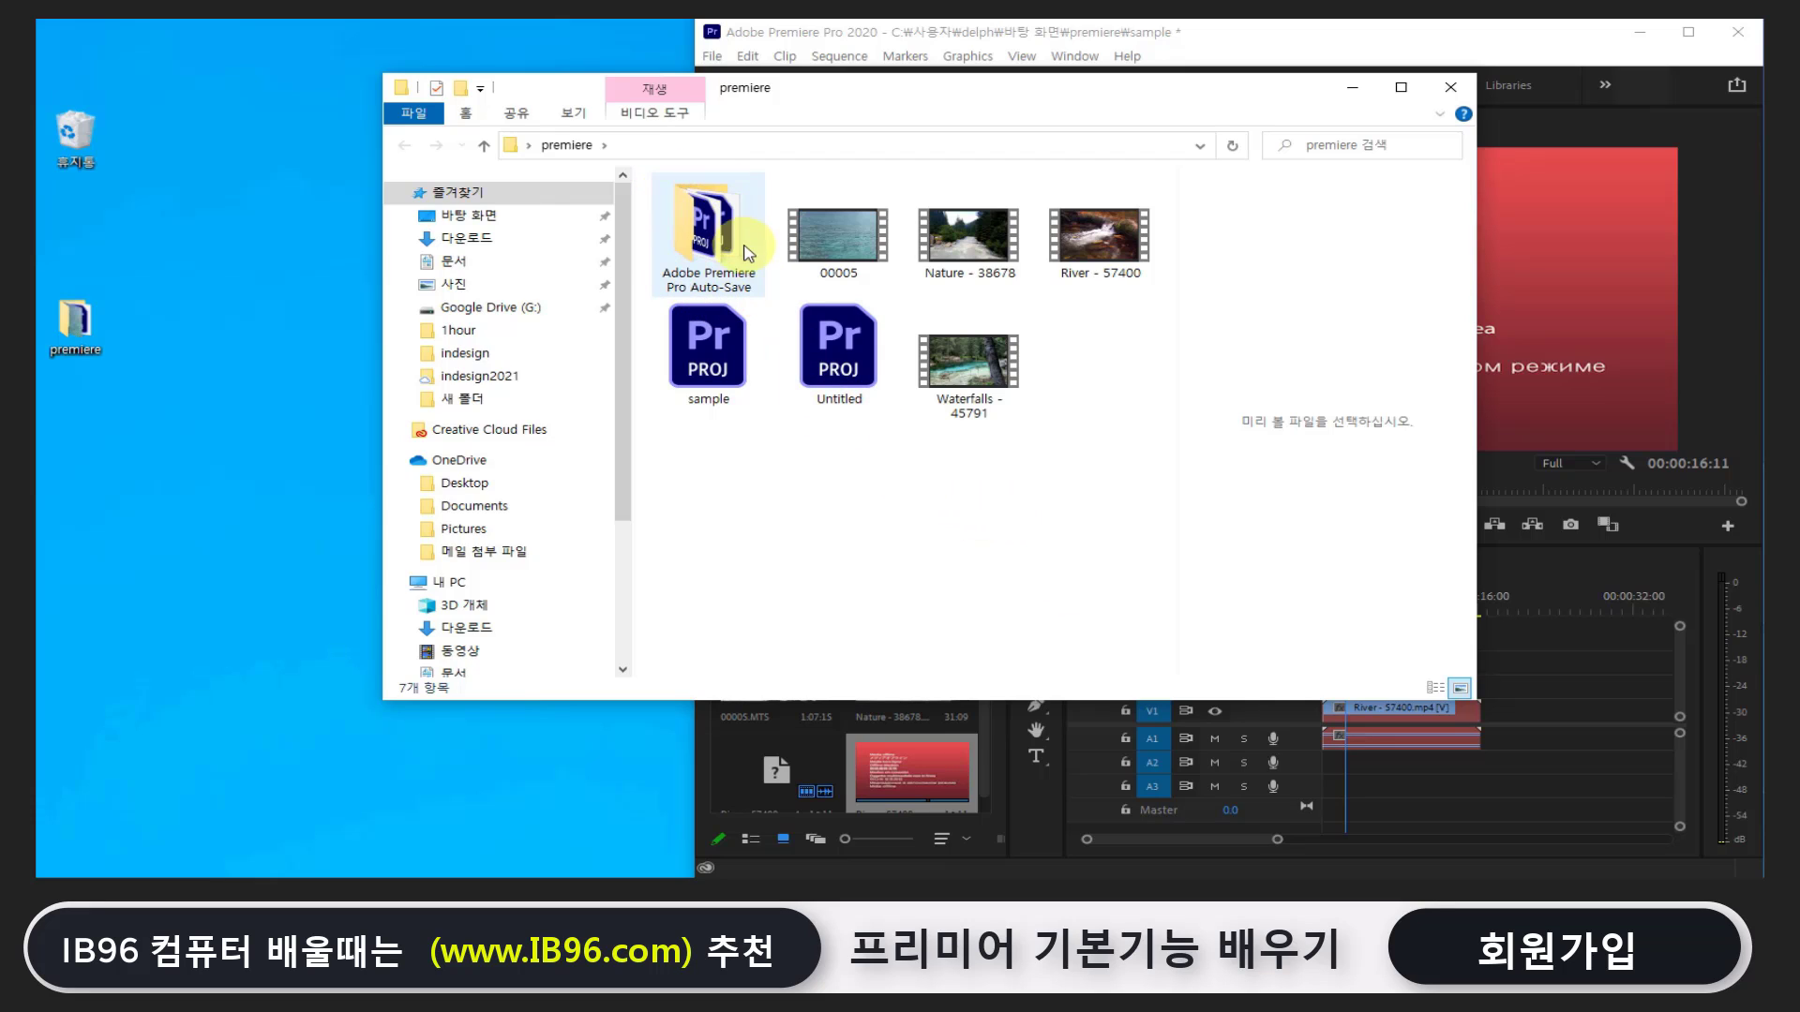
mouse_move(717, 258)
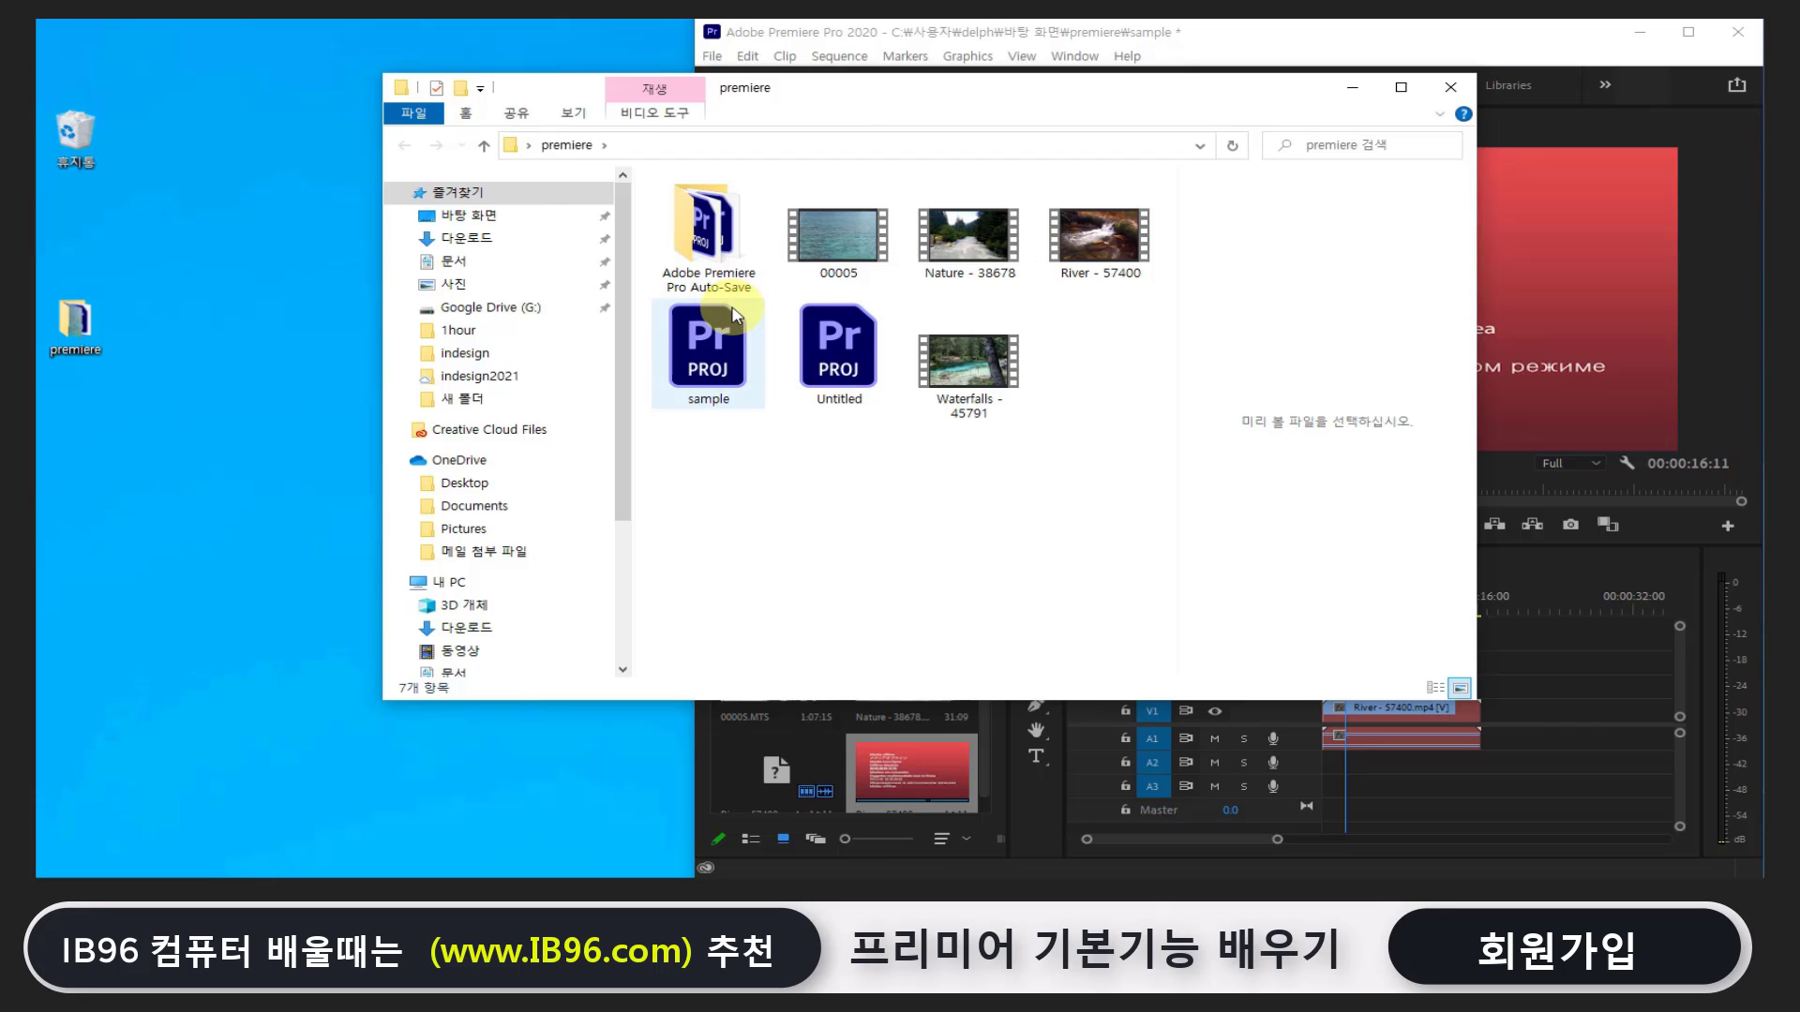
click(730, 213)
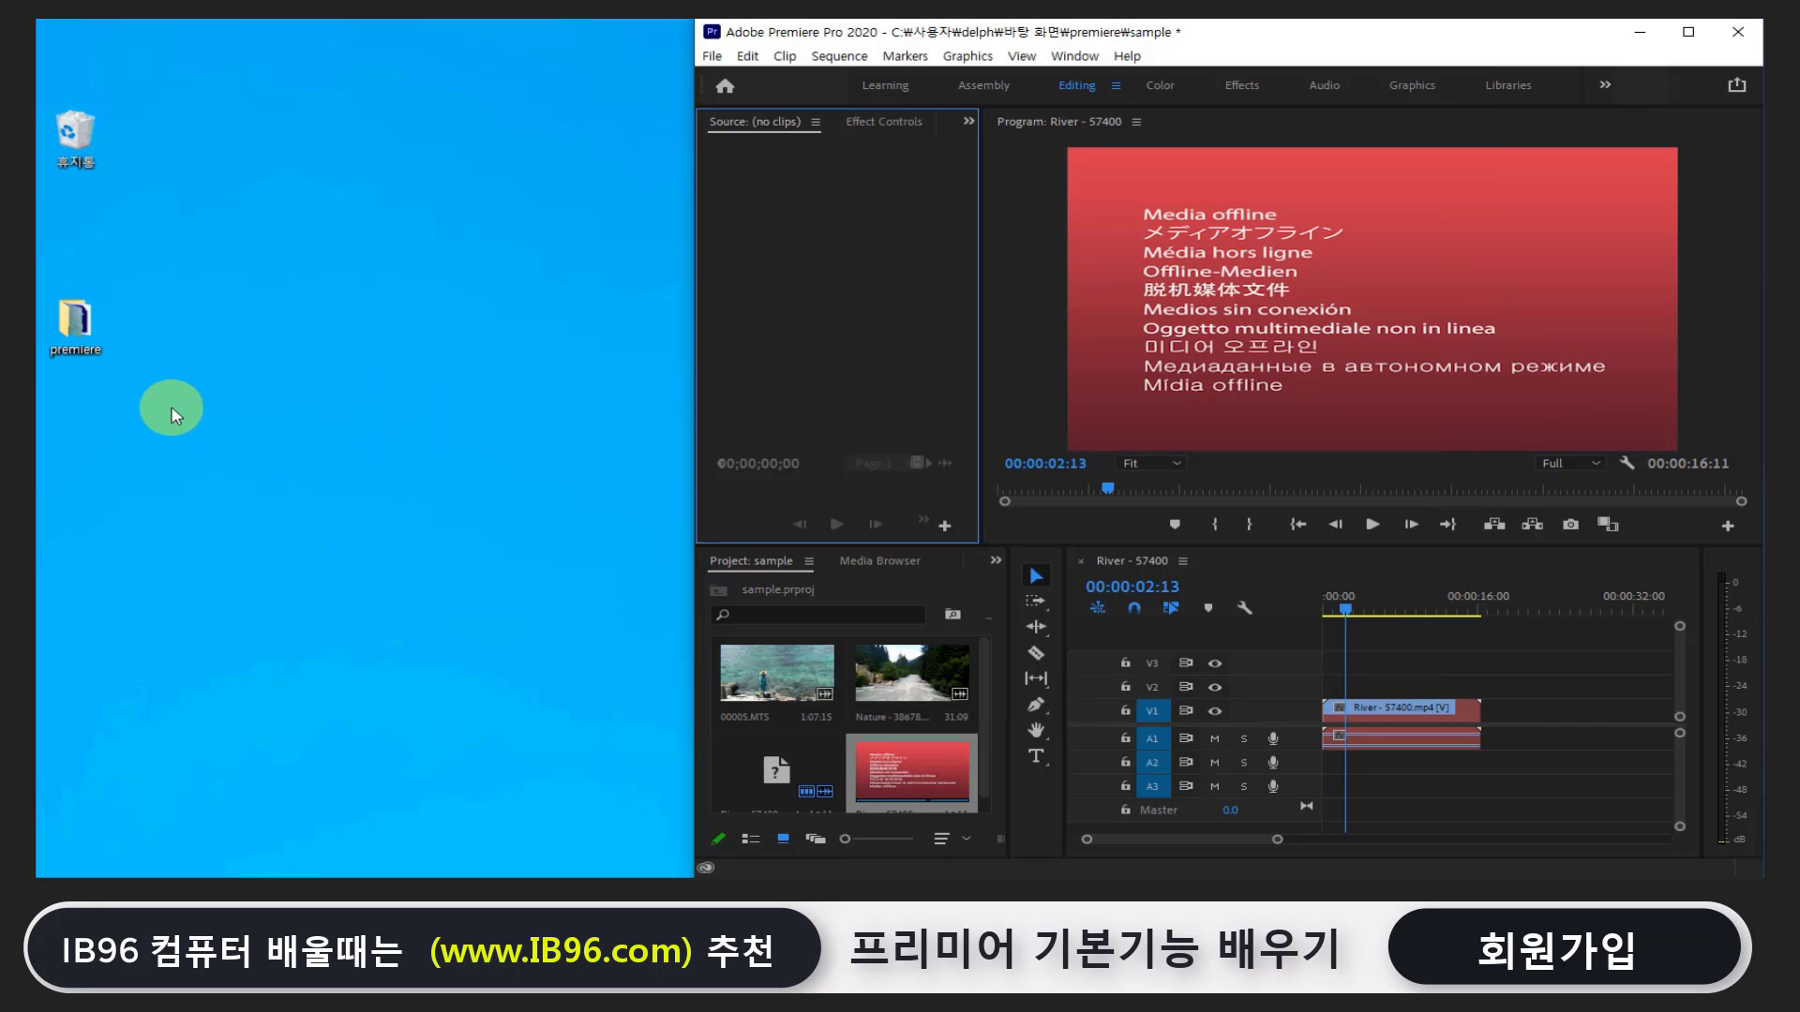
Drag the desktop premiere folder back to its original spot so River - 57400 relinks
drag(75, 319, 400, 315)
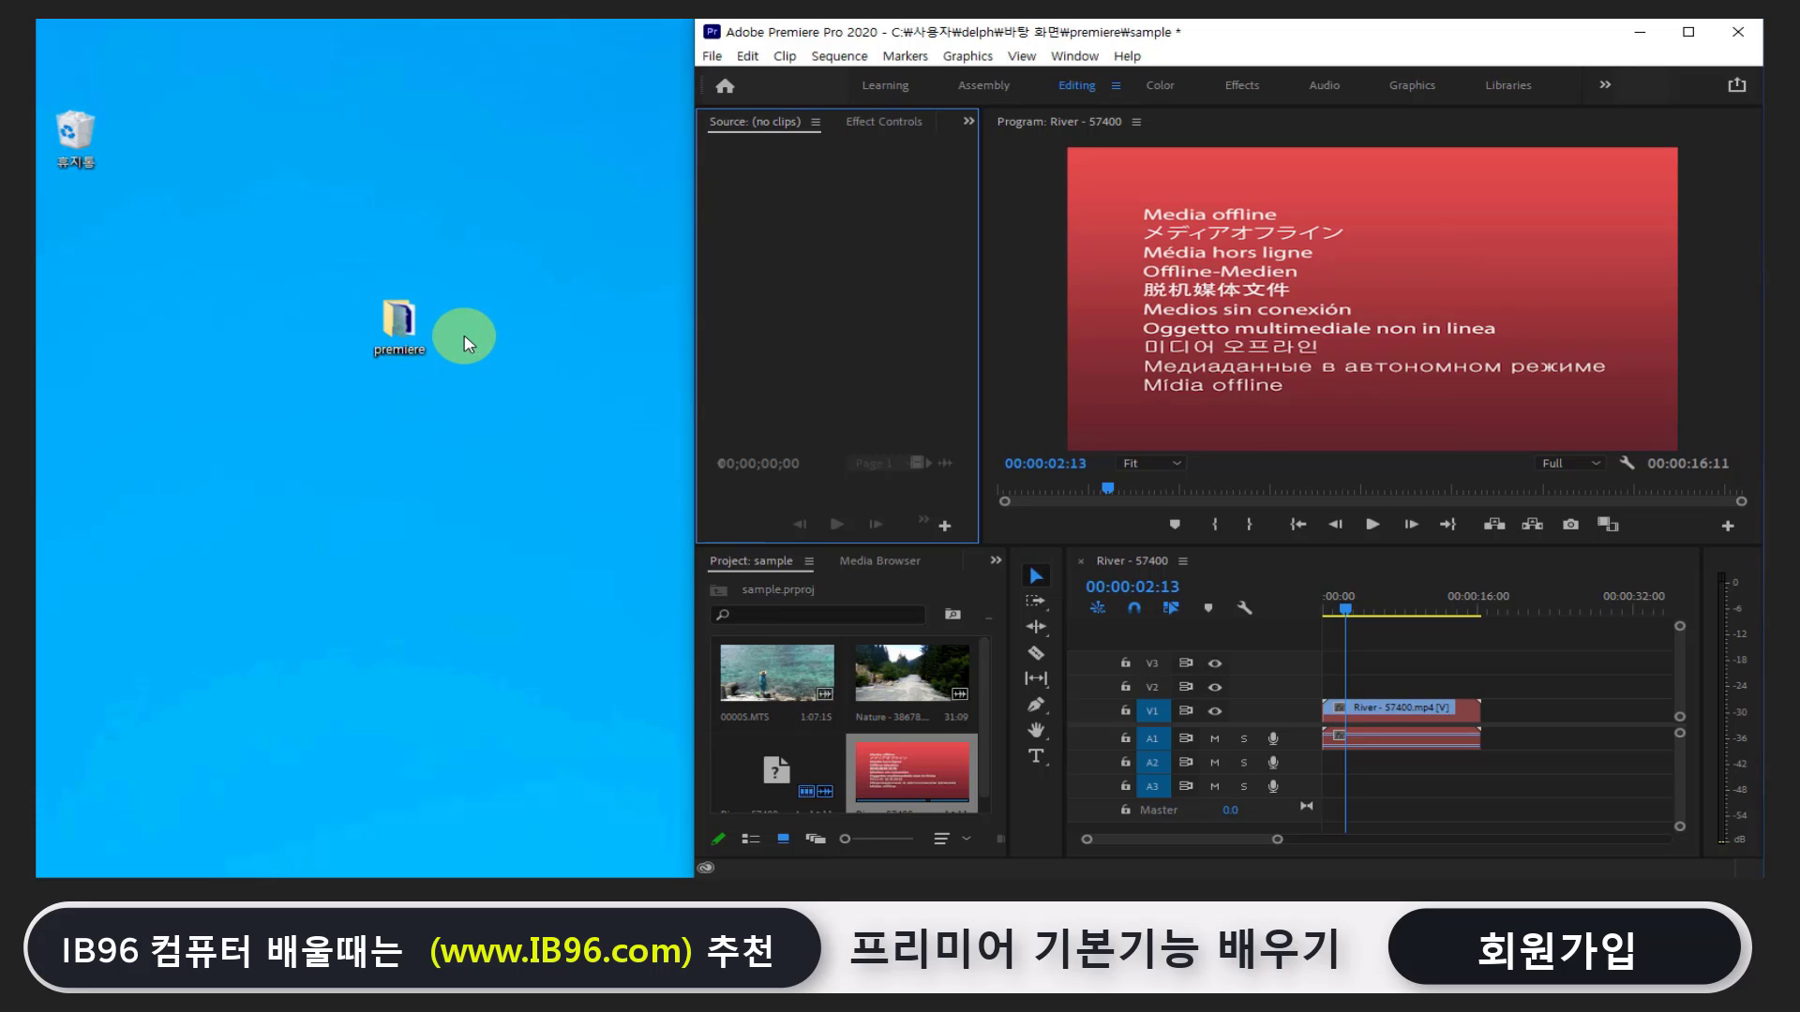
click(405, 324)
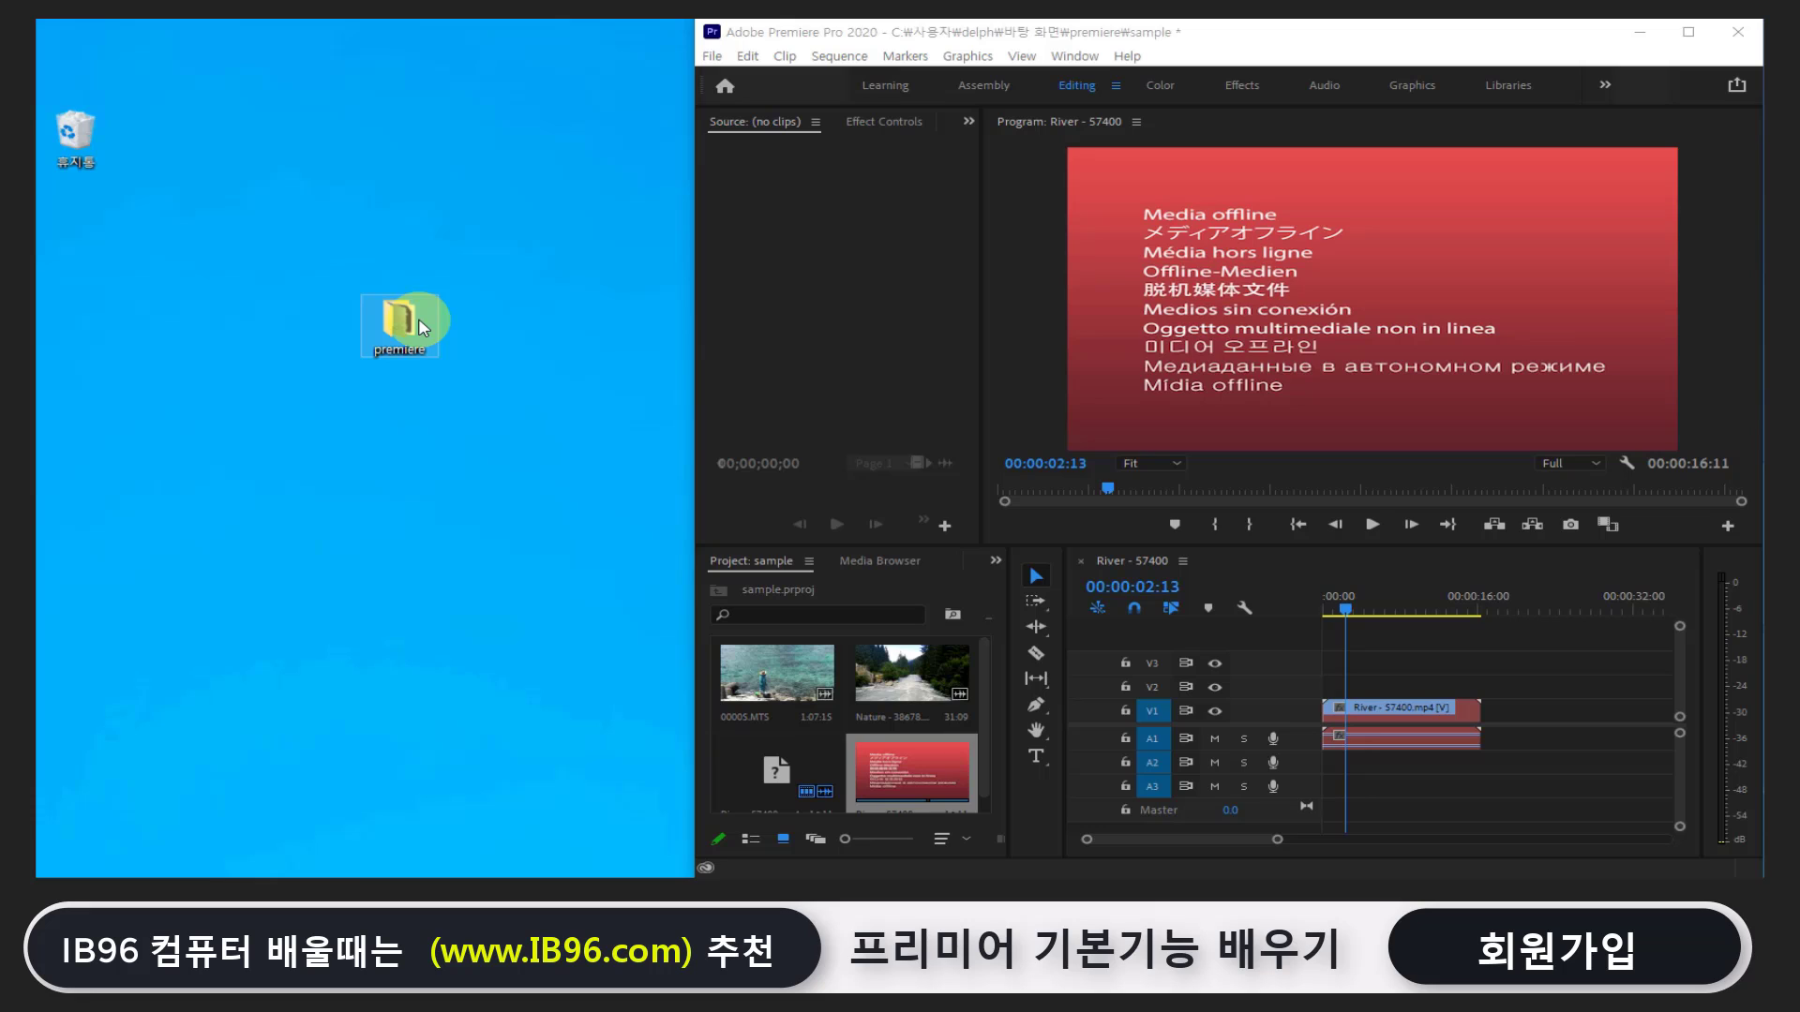
mouse_move(405, 324)
mouse_down()
mouse_move(259, 353)
mouse_move(346, 374)
mouse_up()
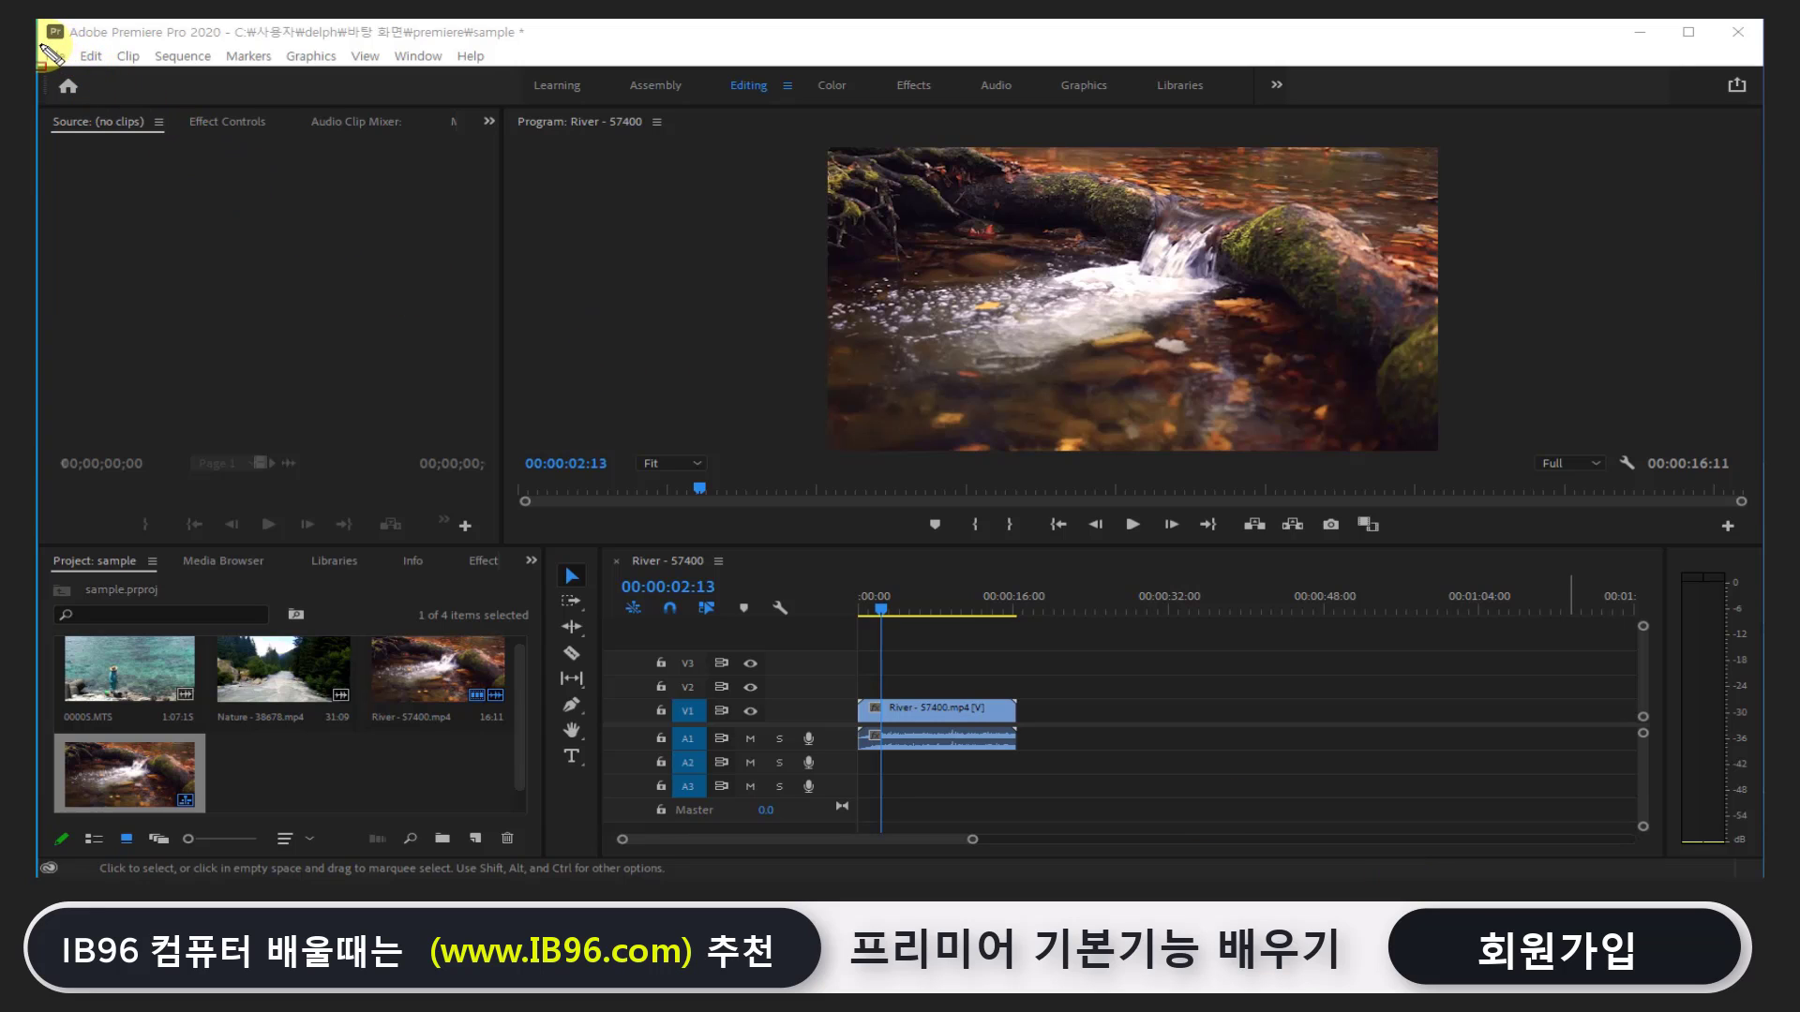
drag(39, 44, 520, 65)
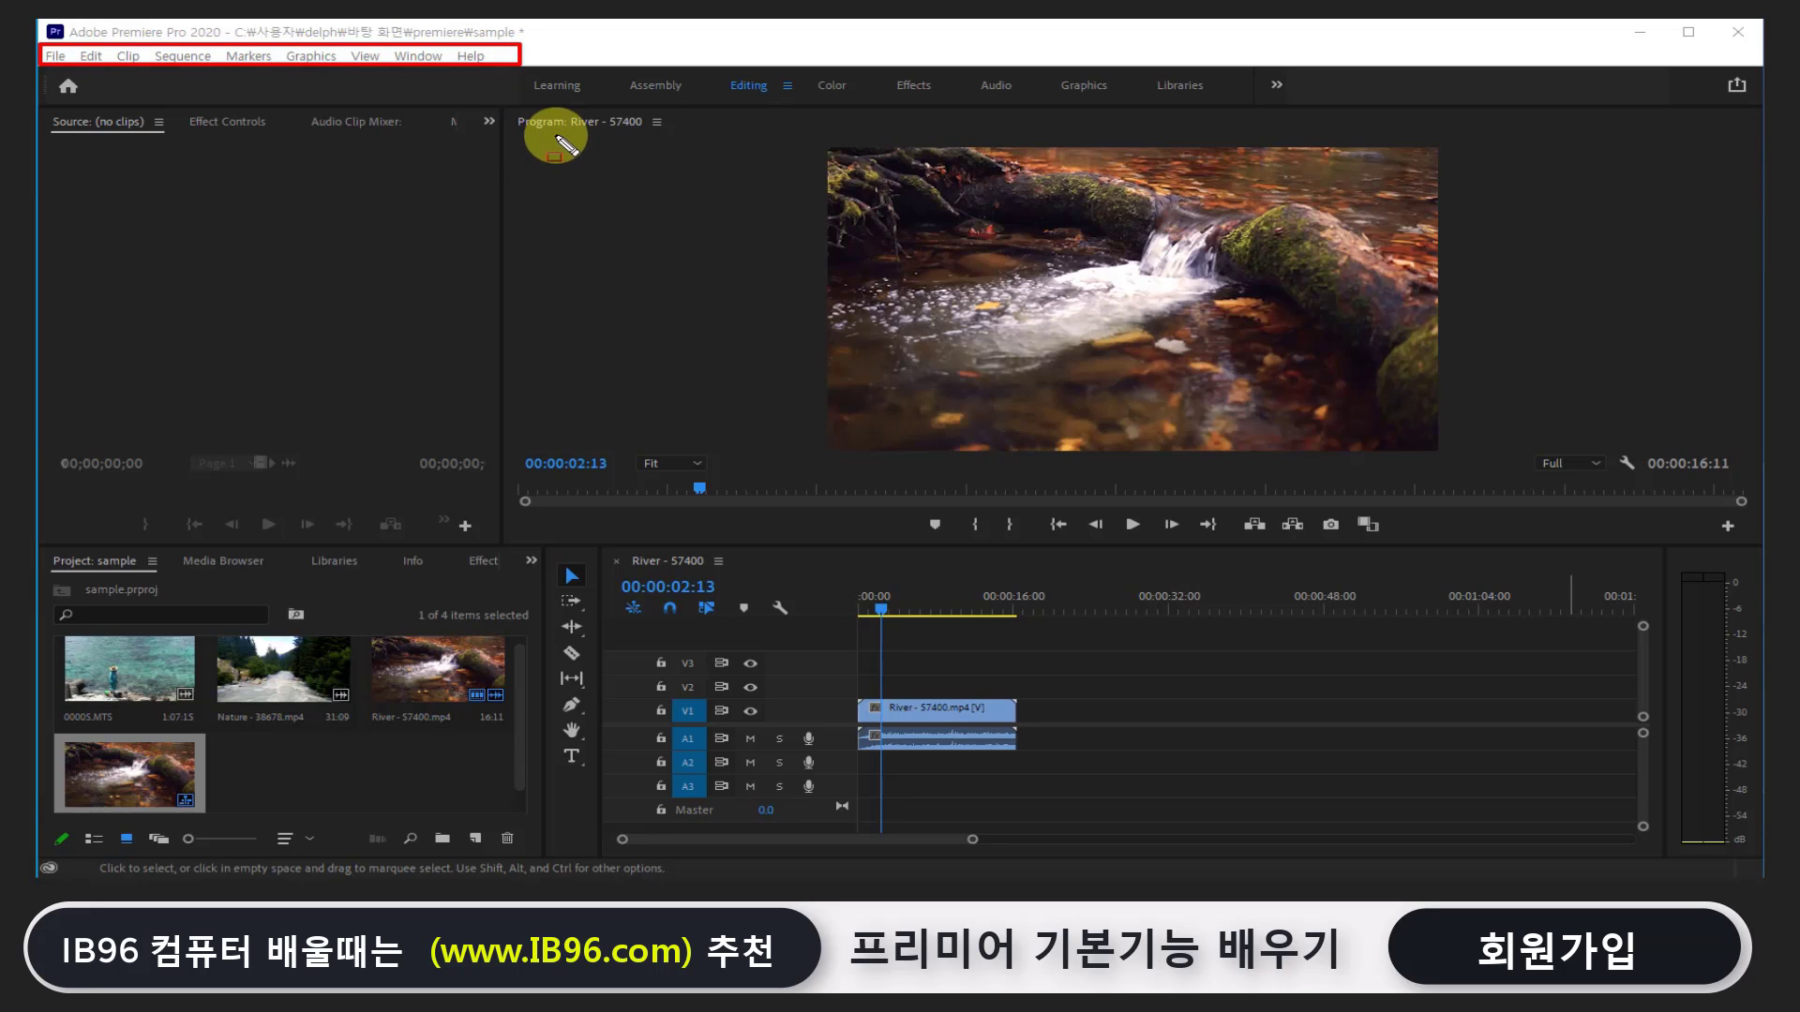
drag(503, 66, 1263, 105)
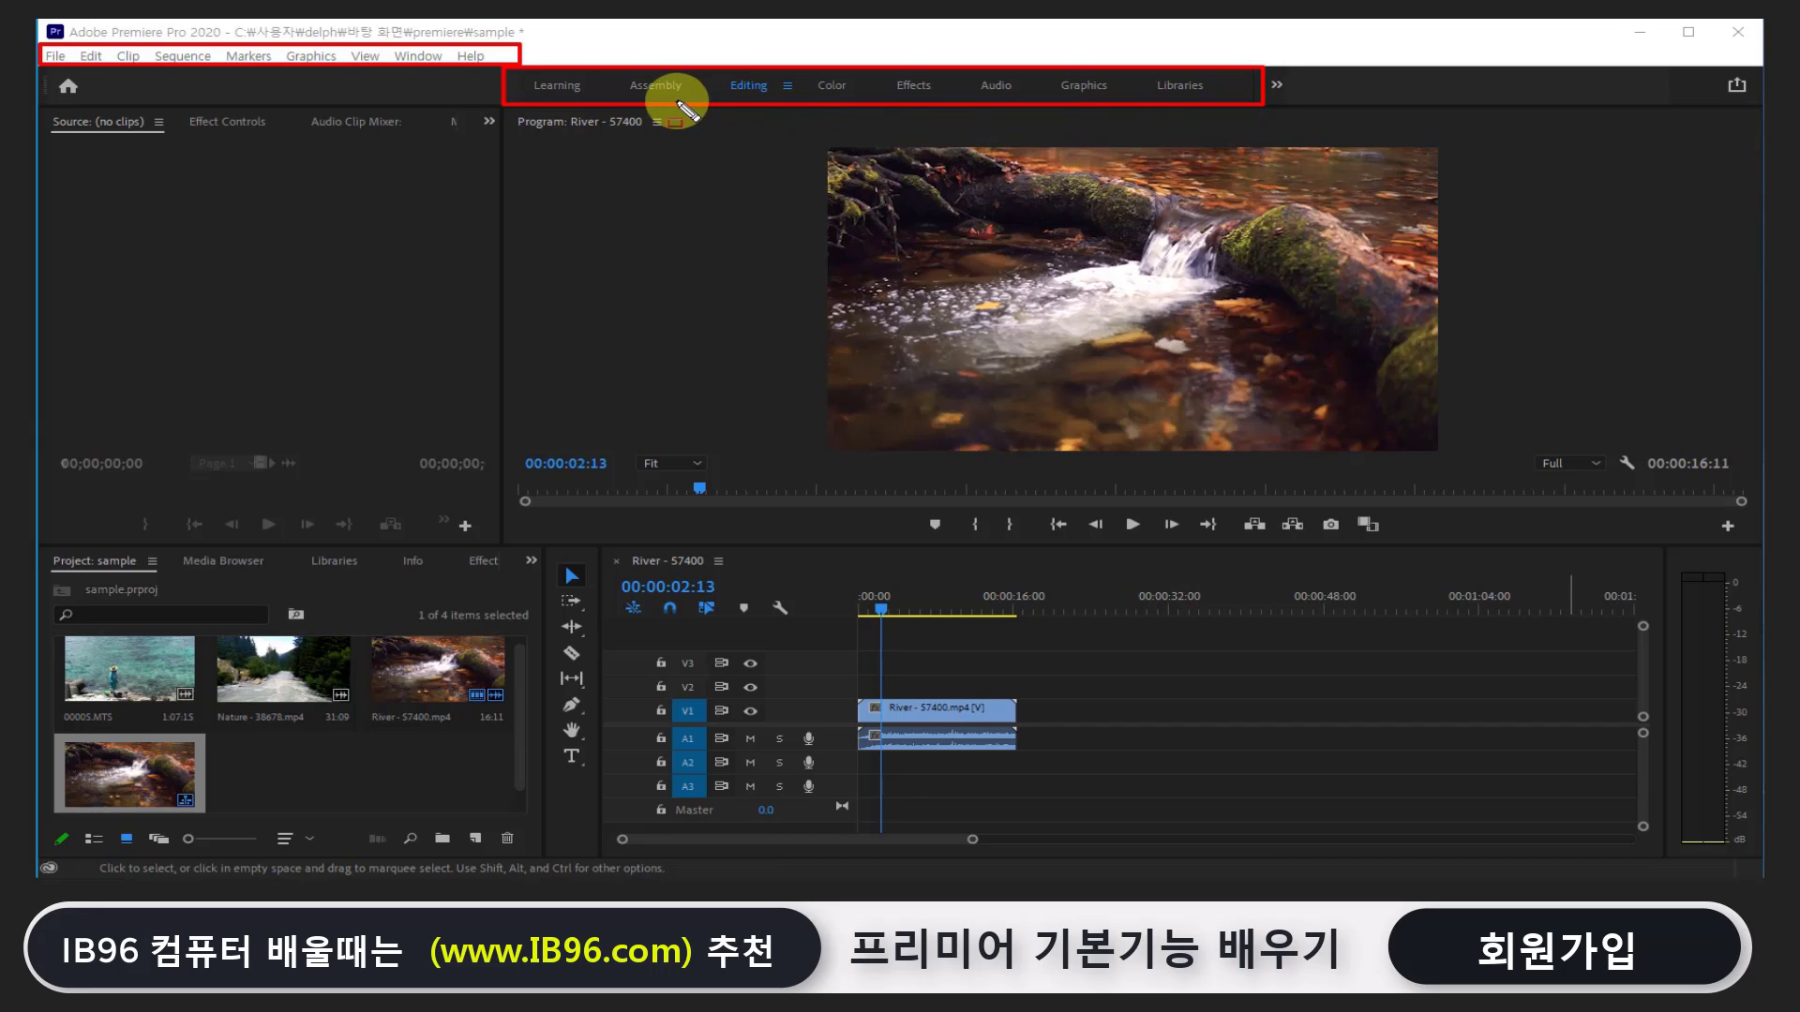
drag(621, 71, 804, 105)
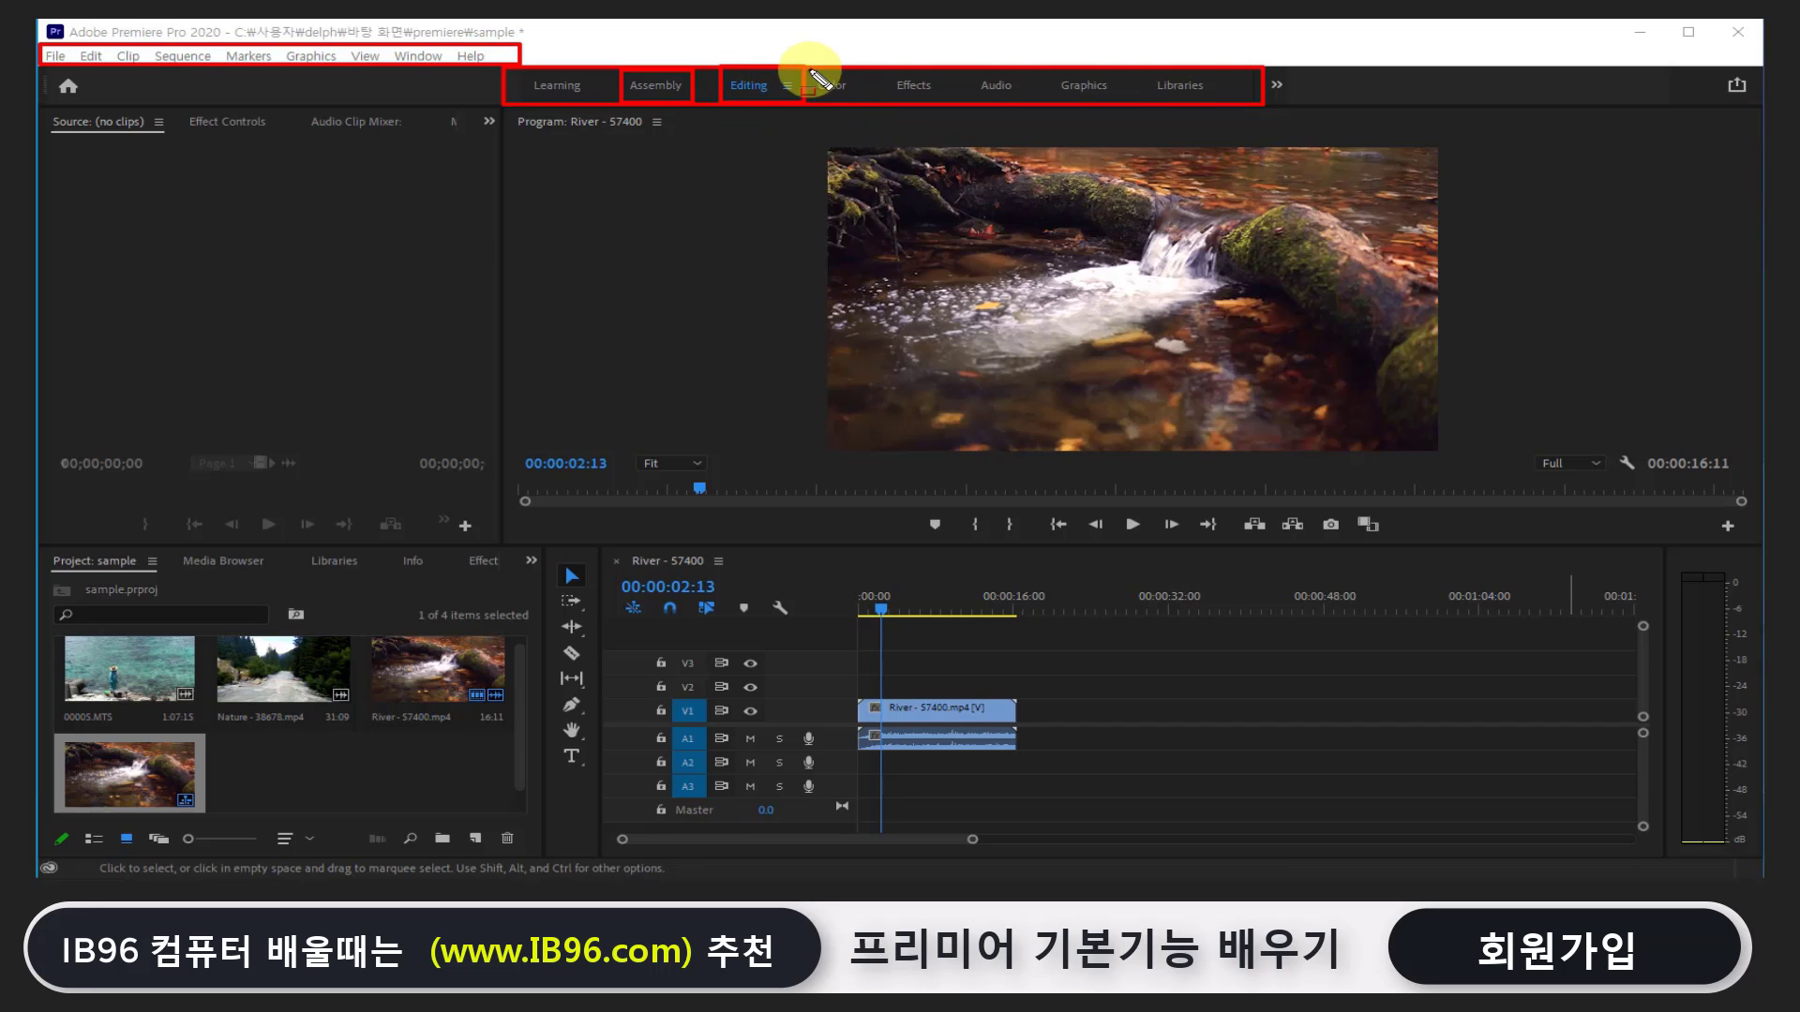
drag(810, 71, 864, 103)
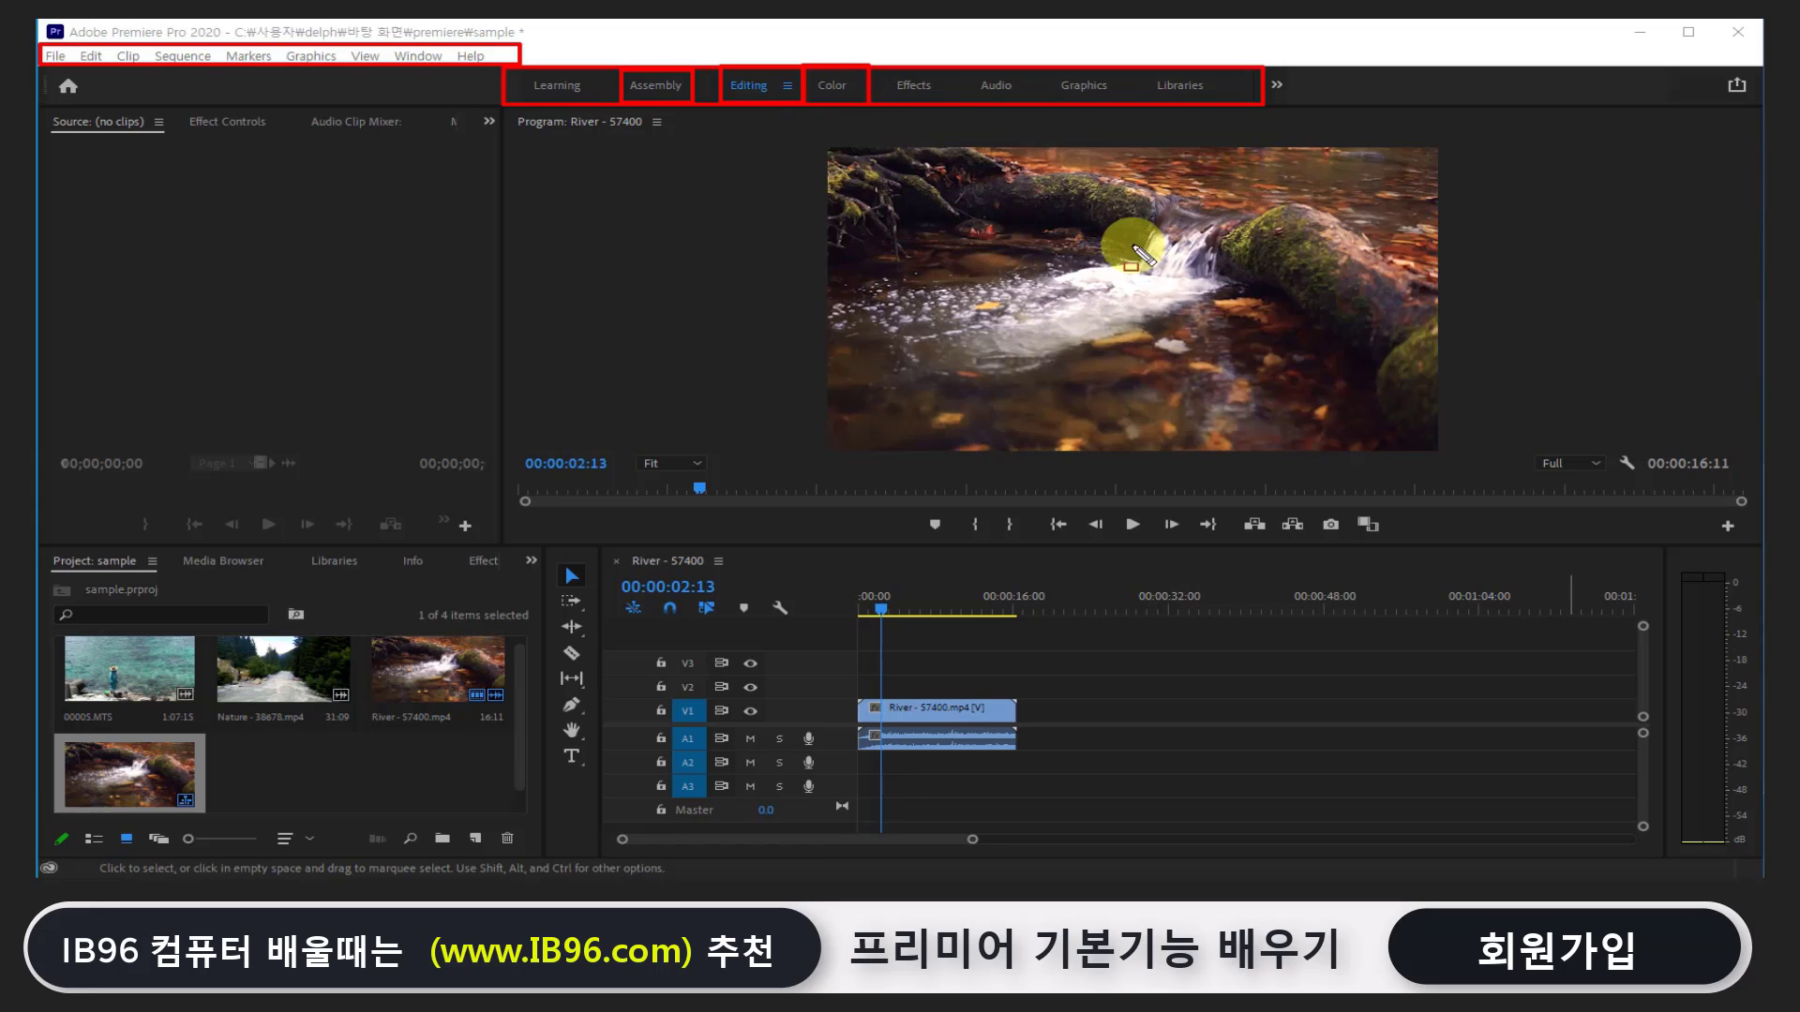
mouse_move(881, 68)
mouse_down()
mouse_move(954, 106)
mouse_move(1037, 106)
mouse_up()
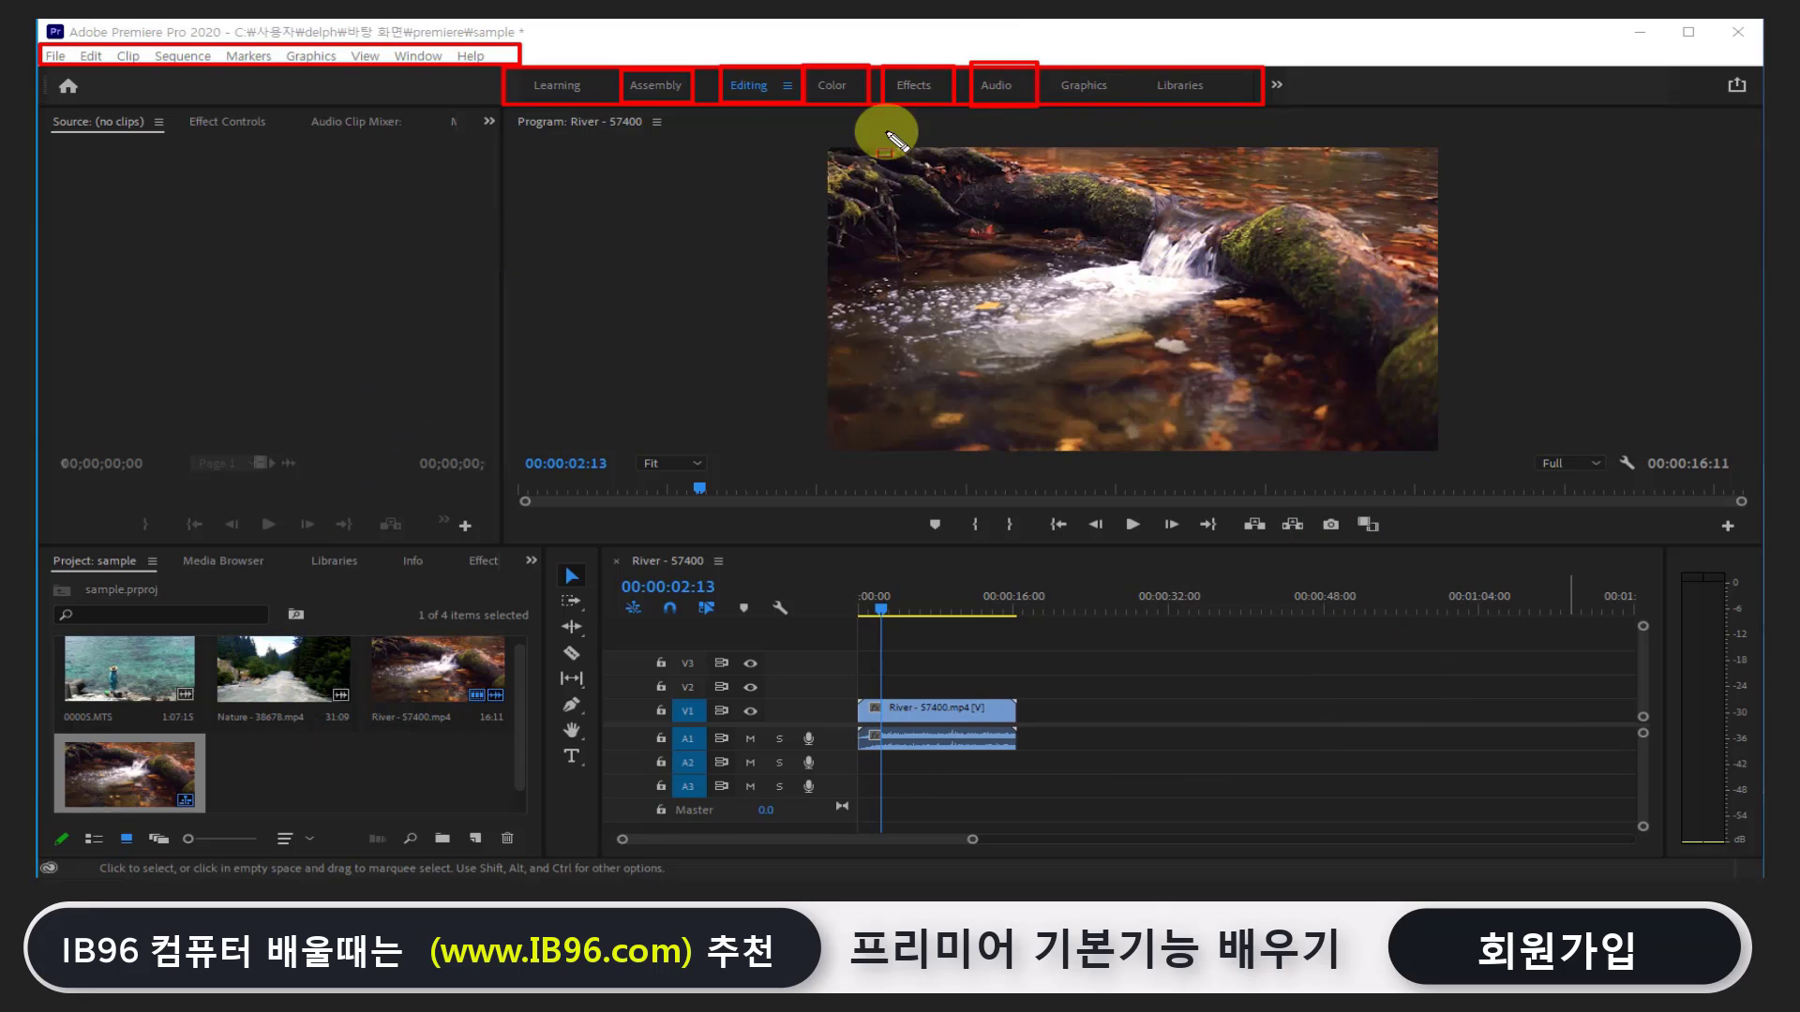
key(Escape)
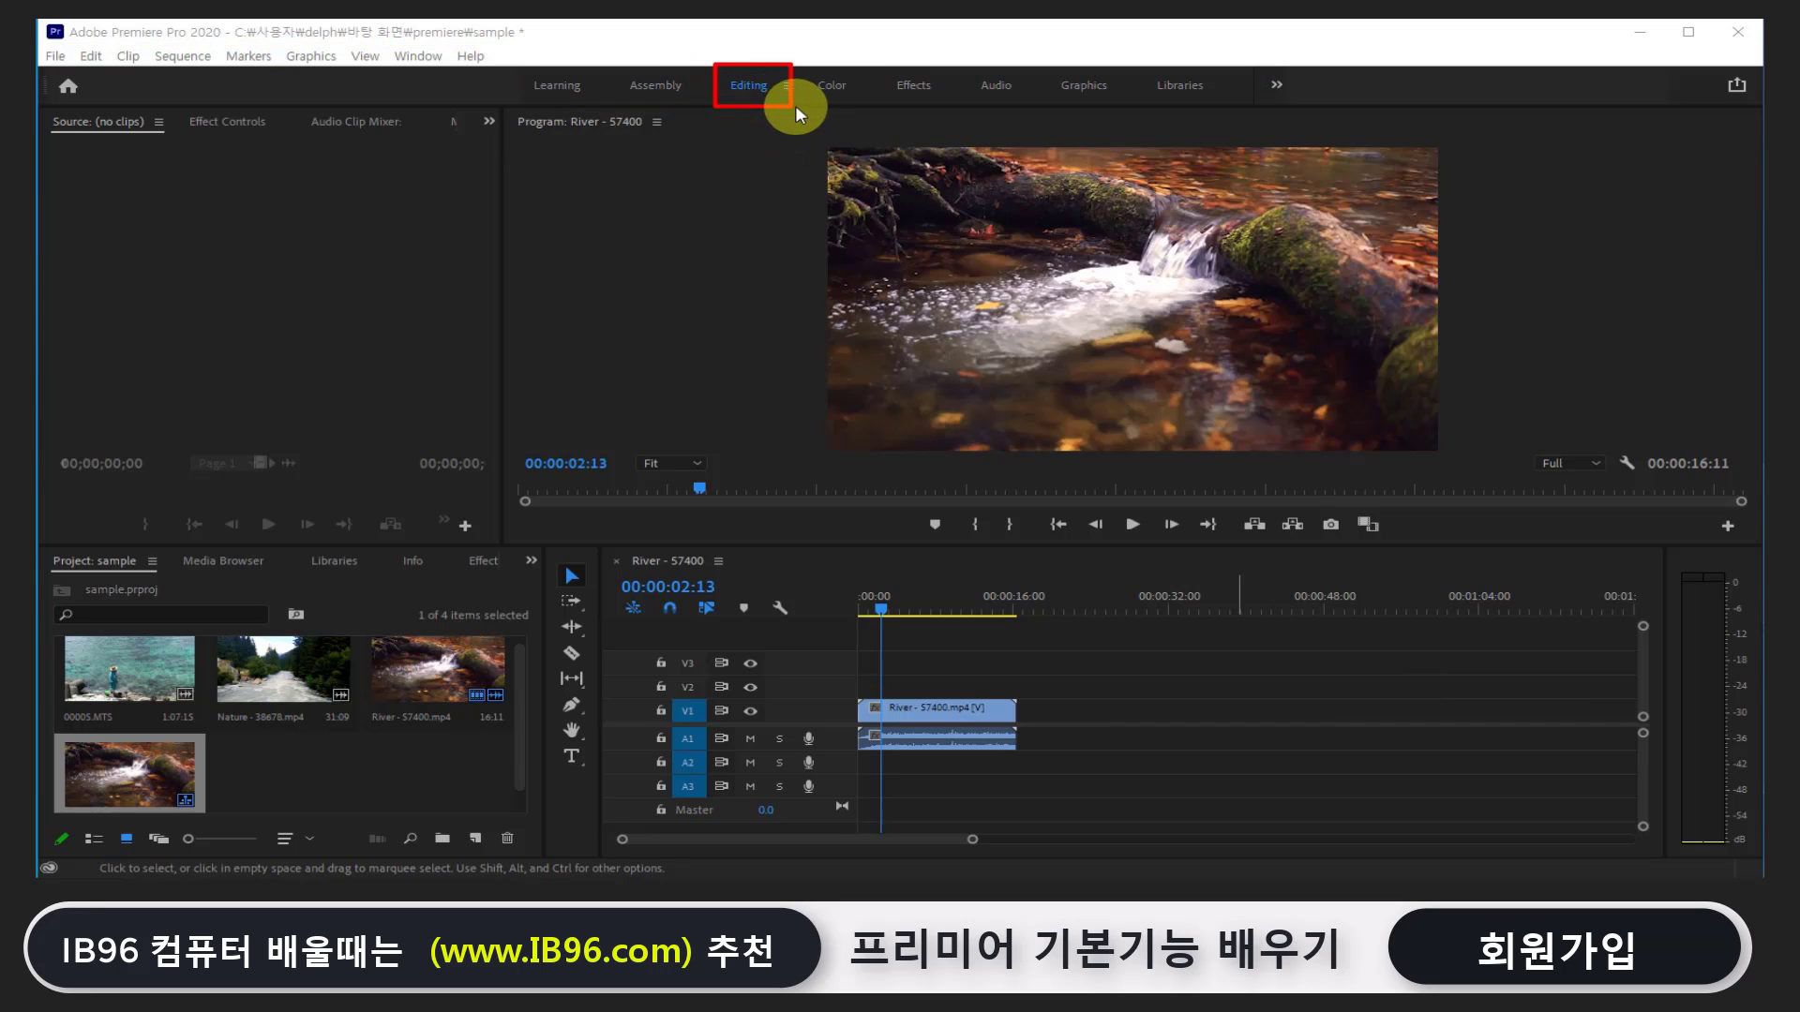
drag(796, 107, 804, 101)
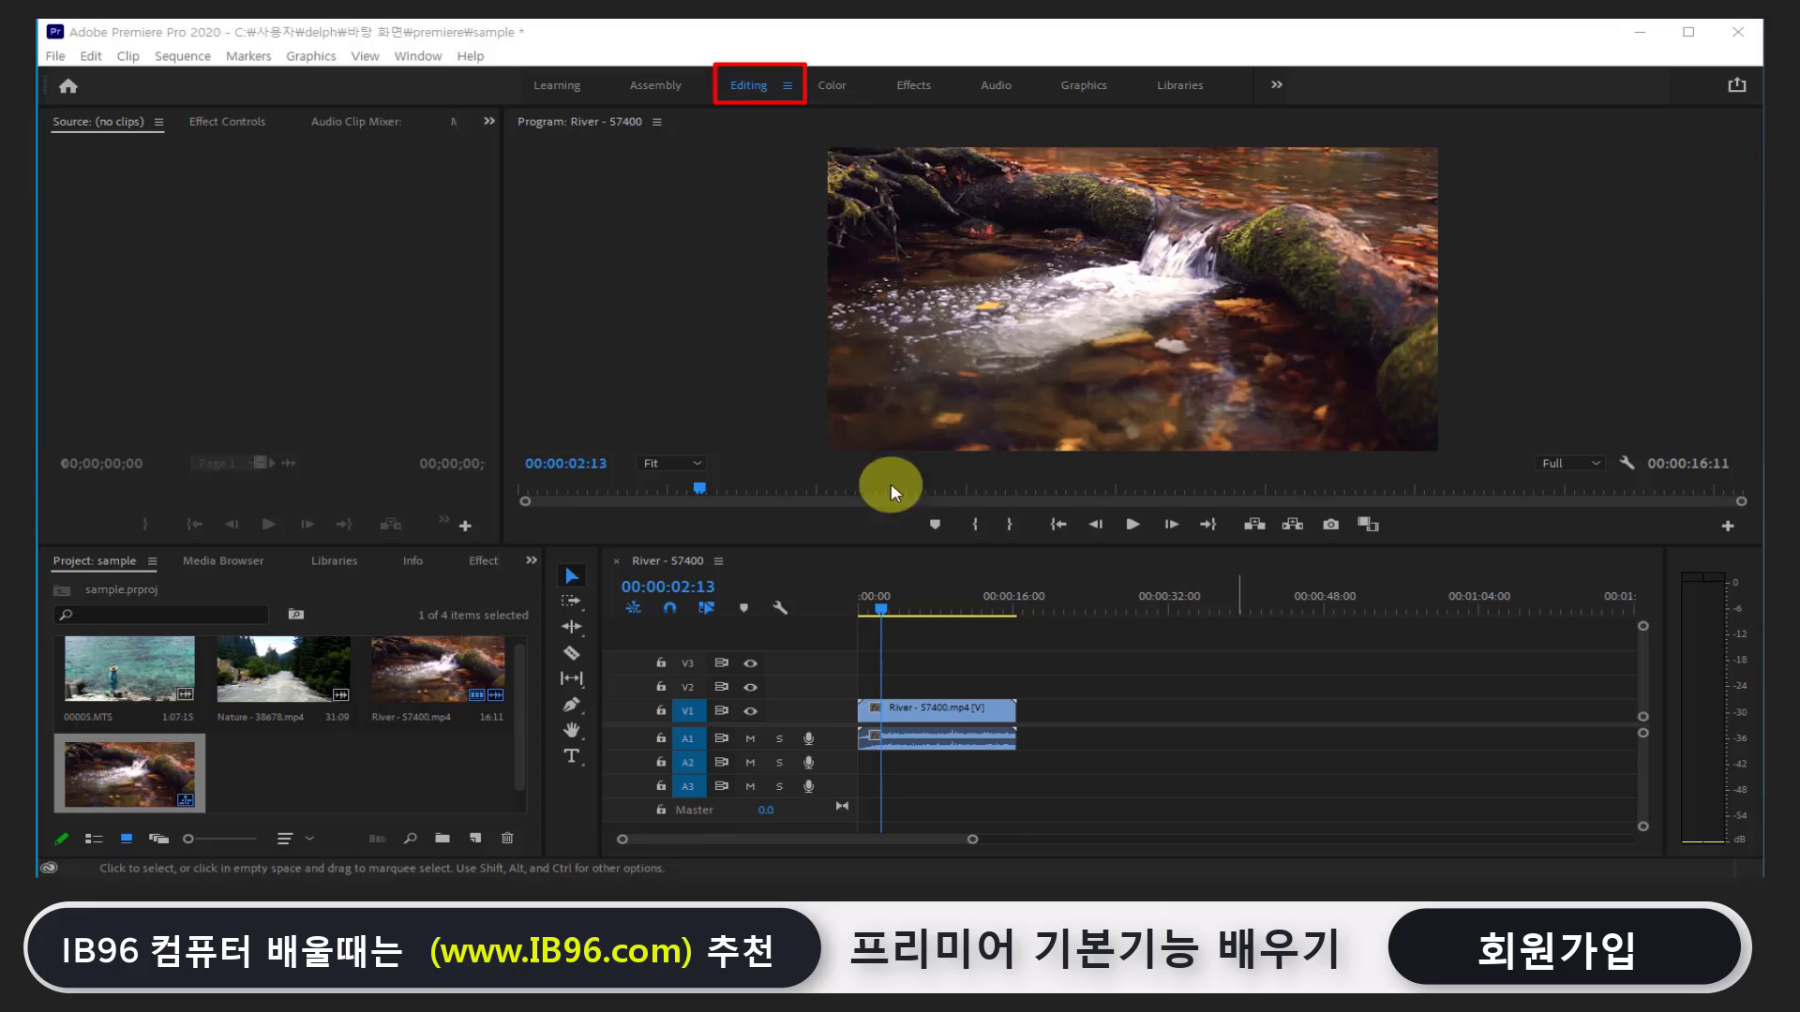
click(837, 82)
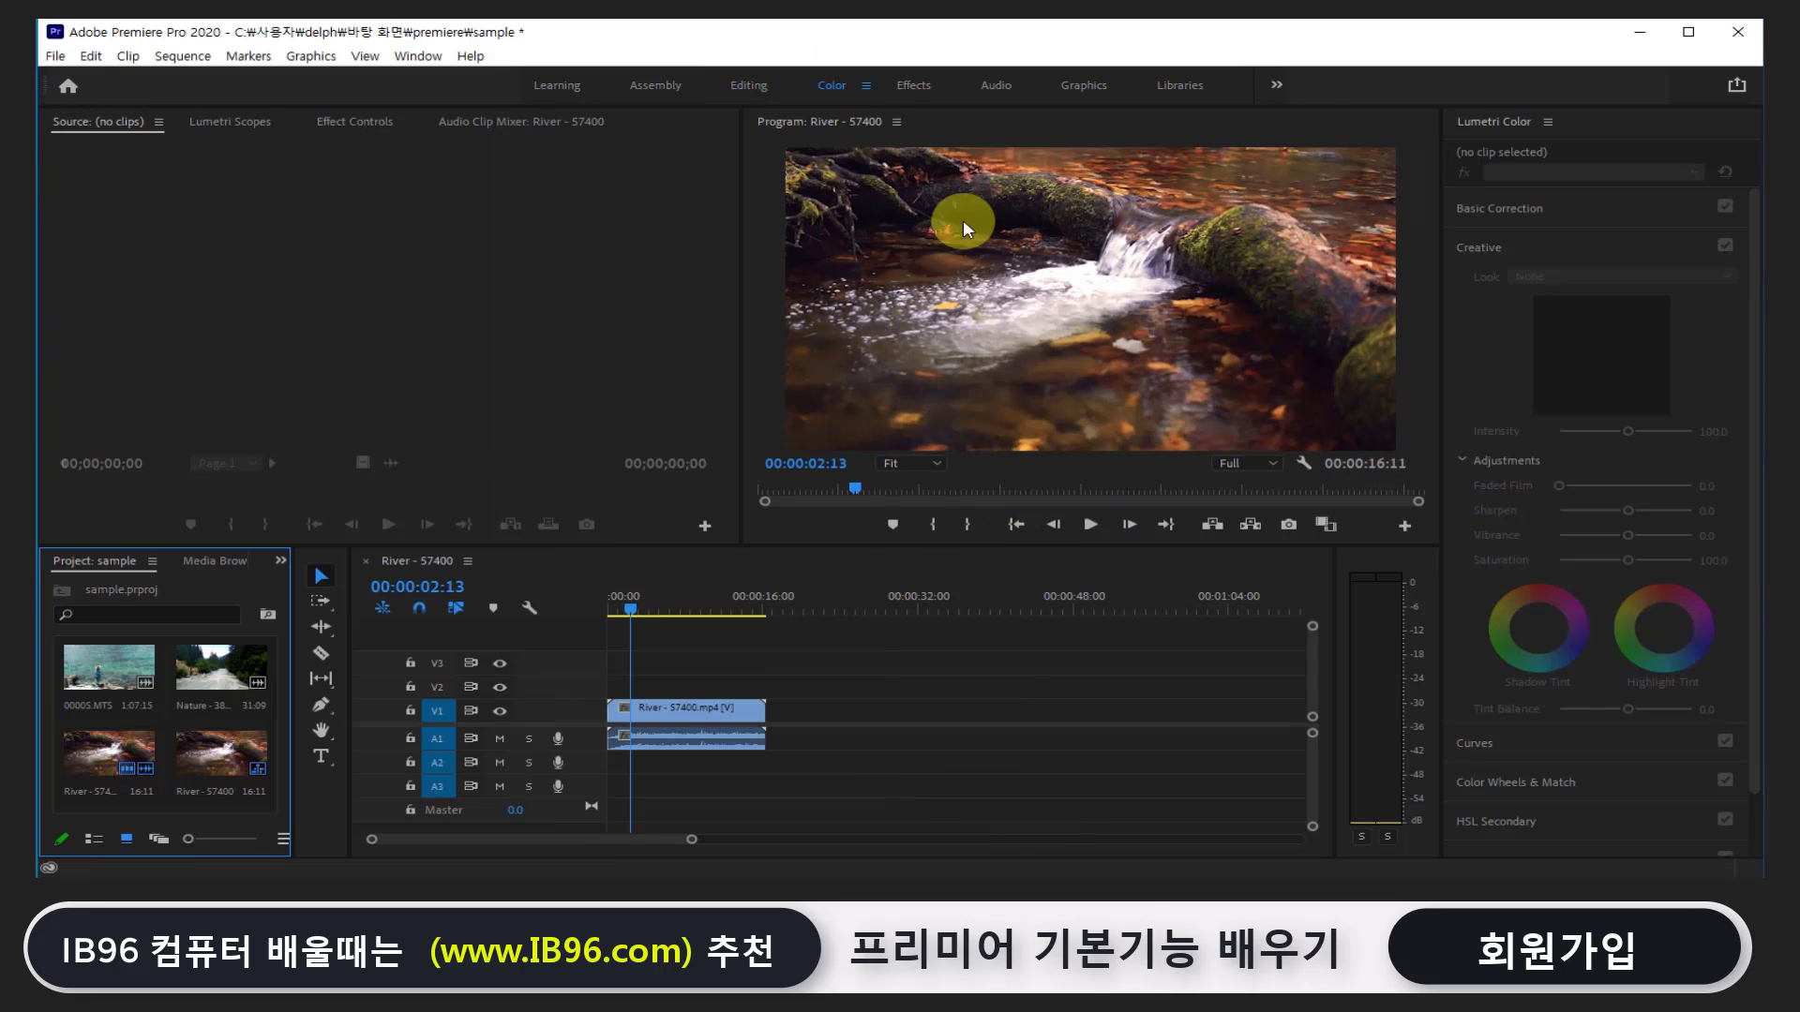
click(917, 86)
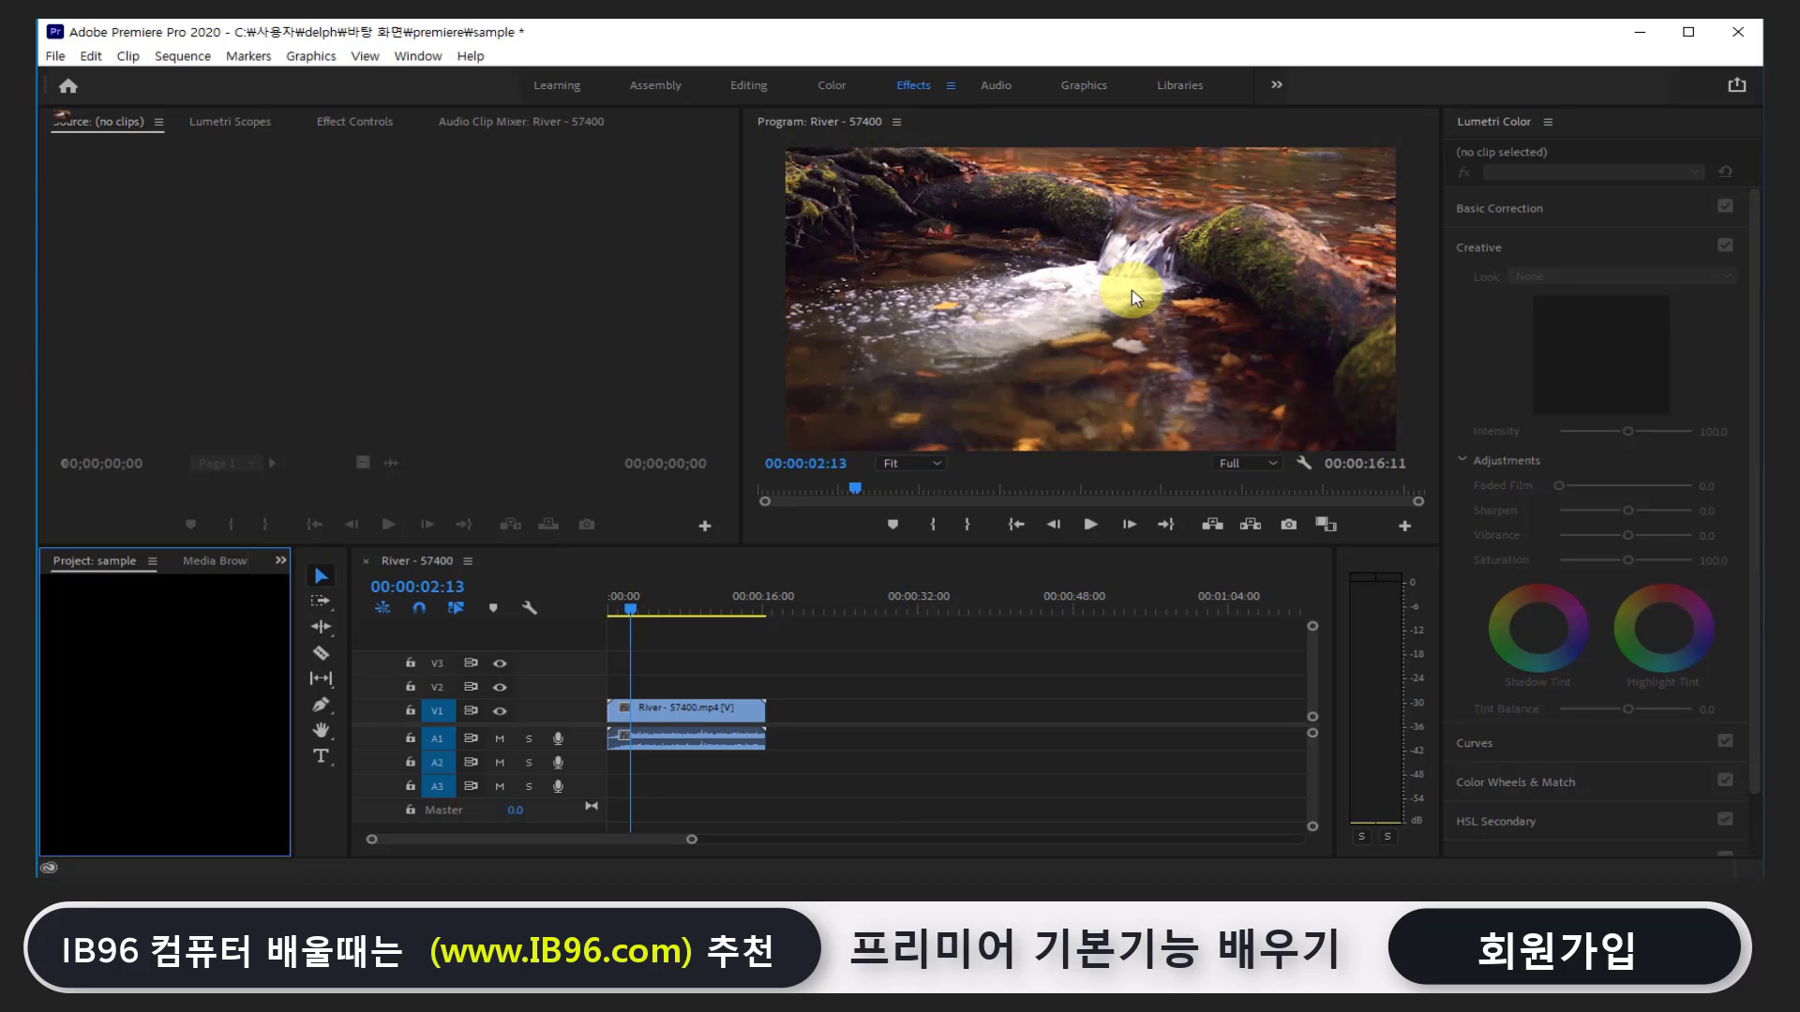
click(1005, 86)
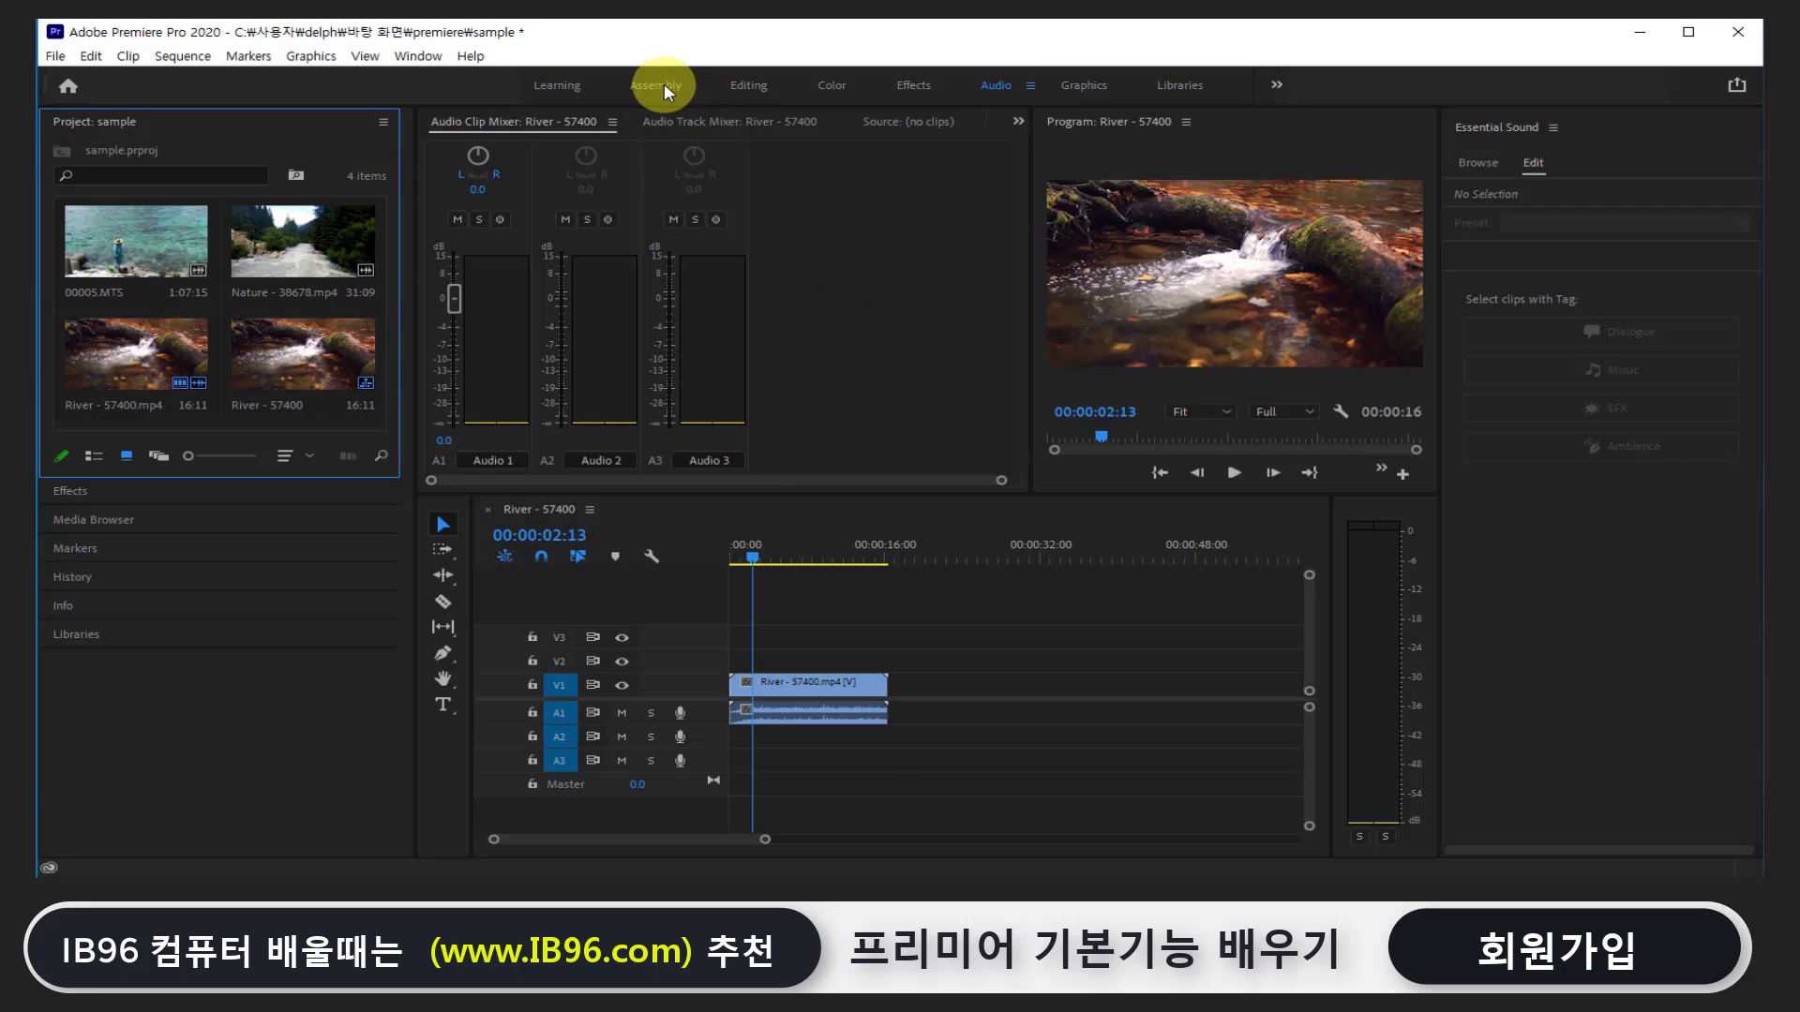
click(663, 86)
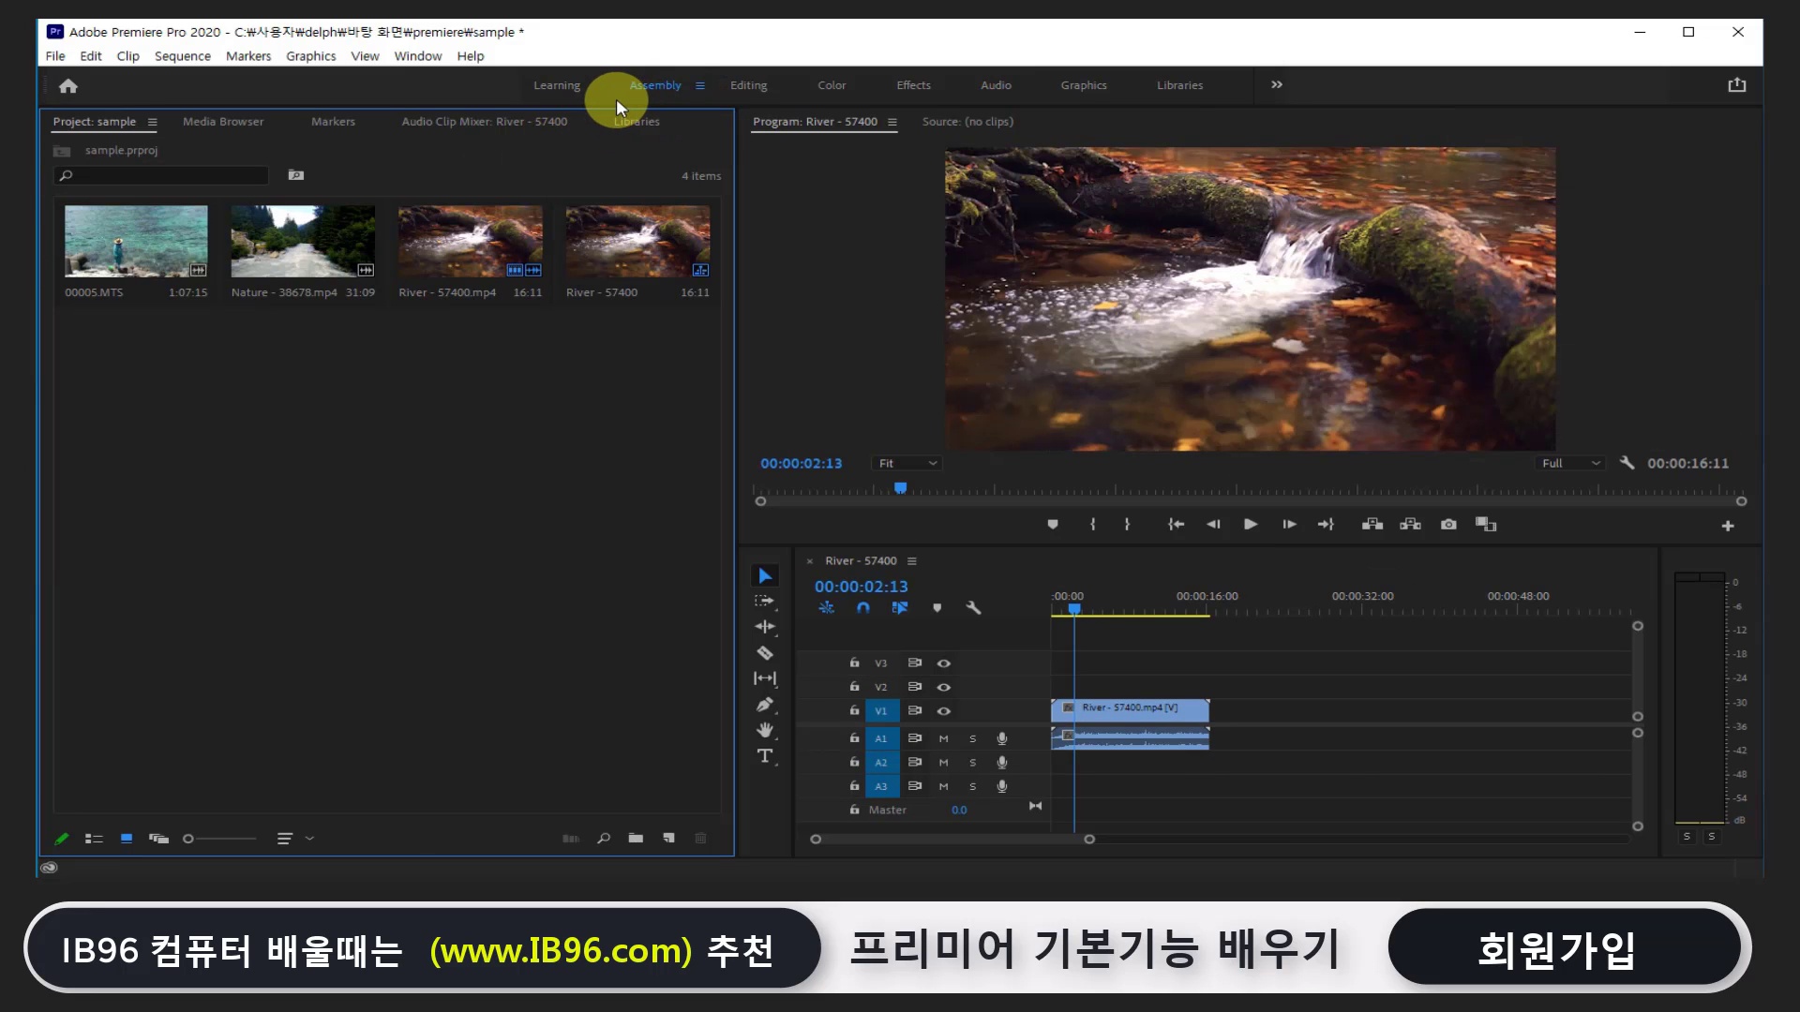
click(755, 84)
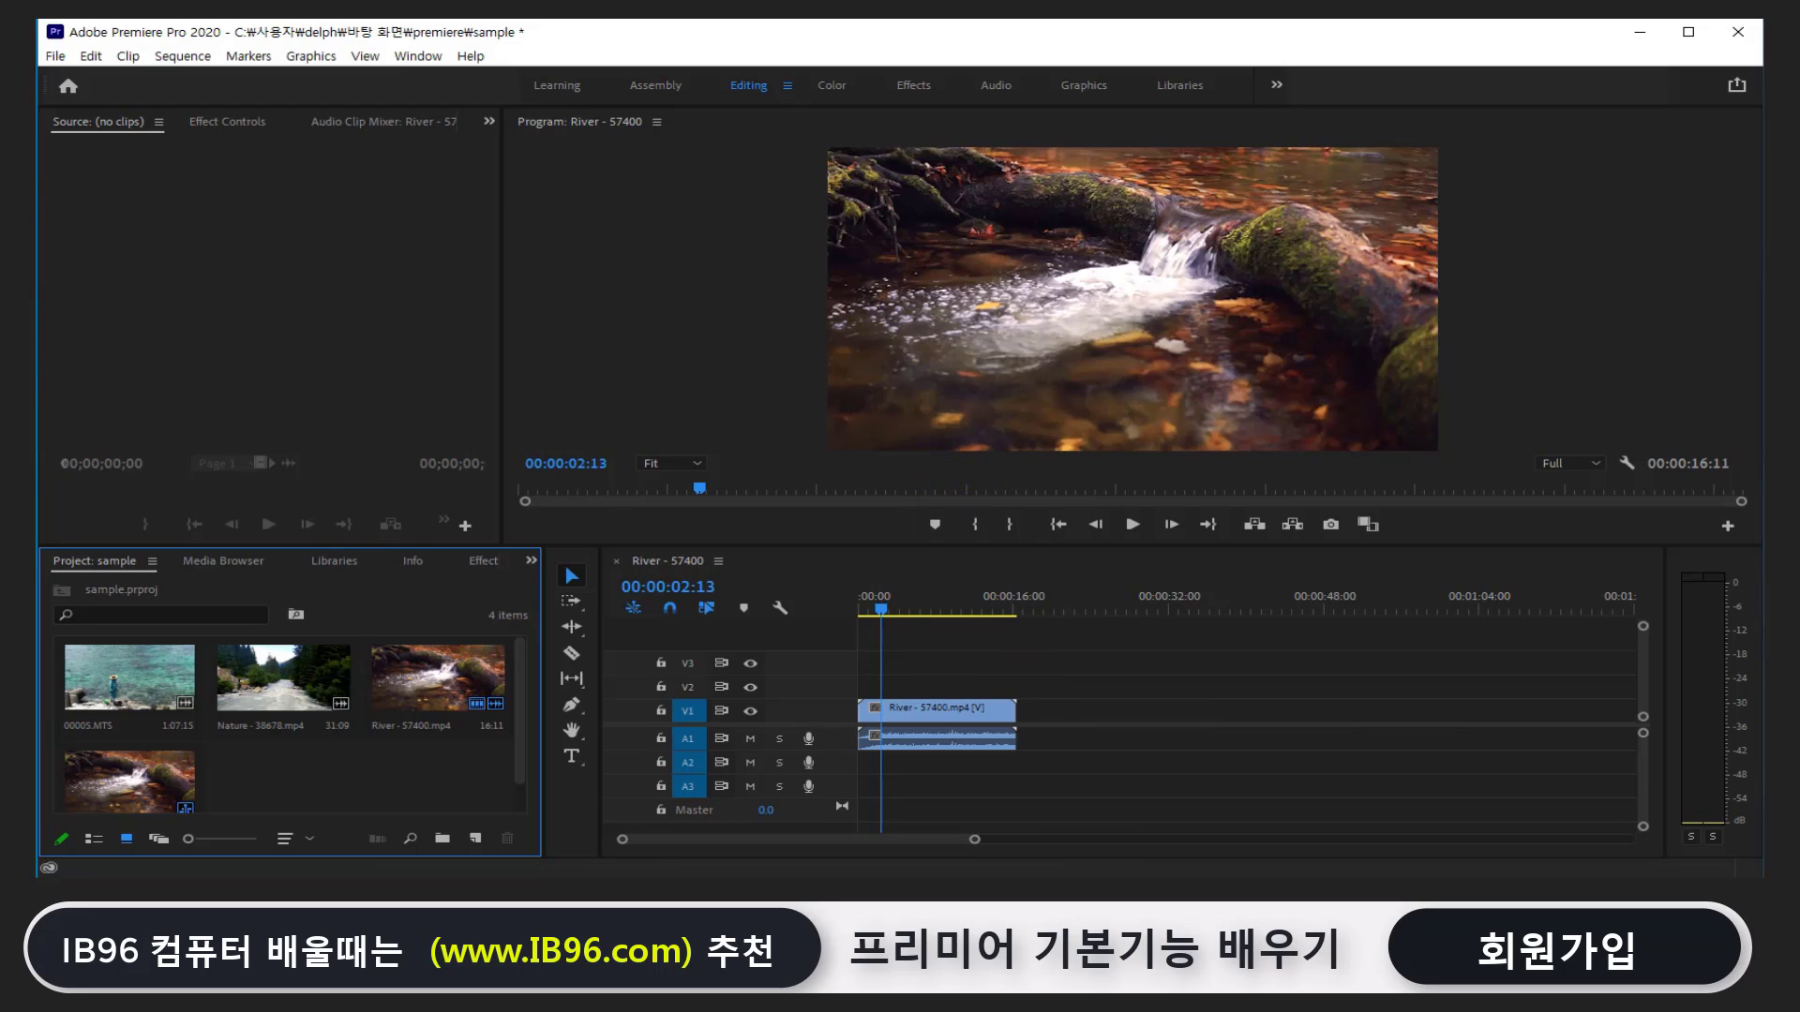
click(52, 562)
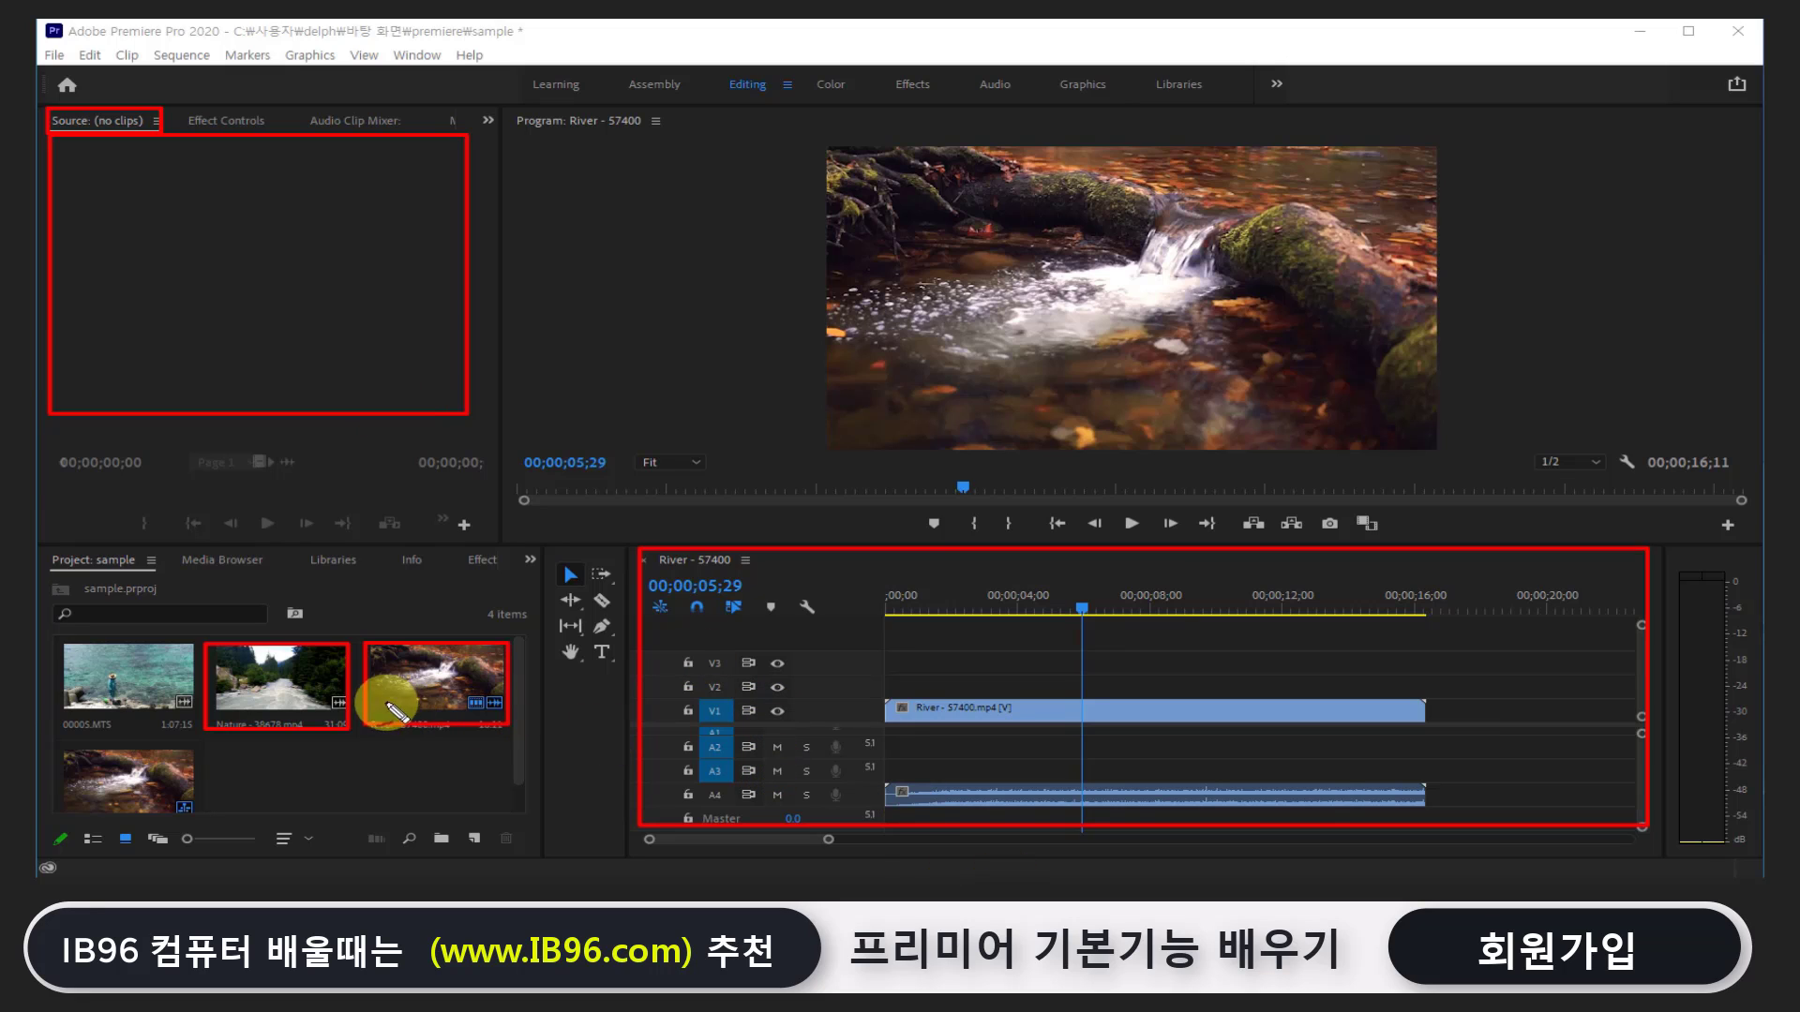
Sketch project-to-source and in/out annotations, clear them, then delete the River clip
mouse_move(342, 645)
mouse_down()
mouse_move(318, 373)
mouse_move(375, 390)
mouse_up()
mouse_move(189, 386)
mouse_down()
mouse_move(189, 412)
mouse_move(291, 414)
mouse_move(982, 637)
mouse_move(1013, 746)
mouse_up()
key(Escape)
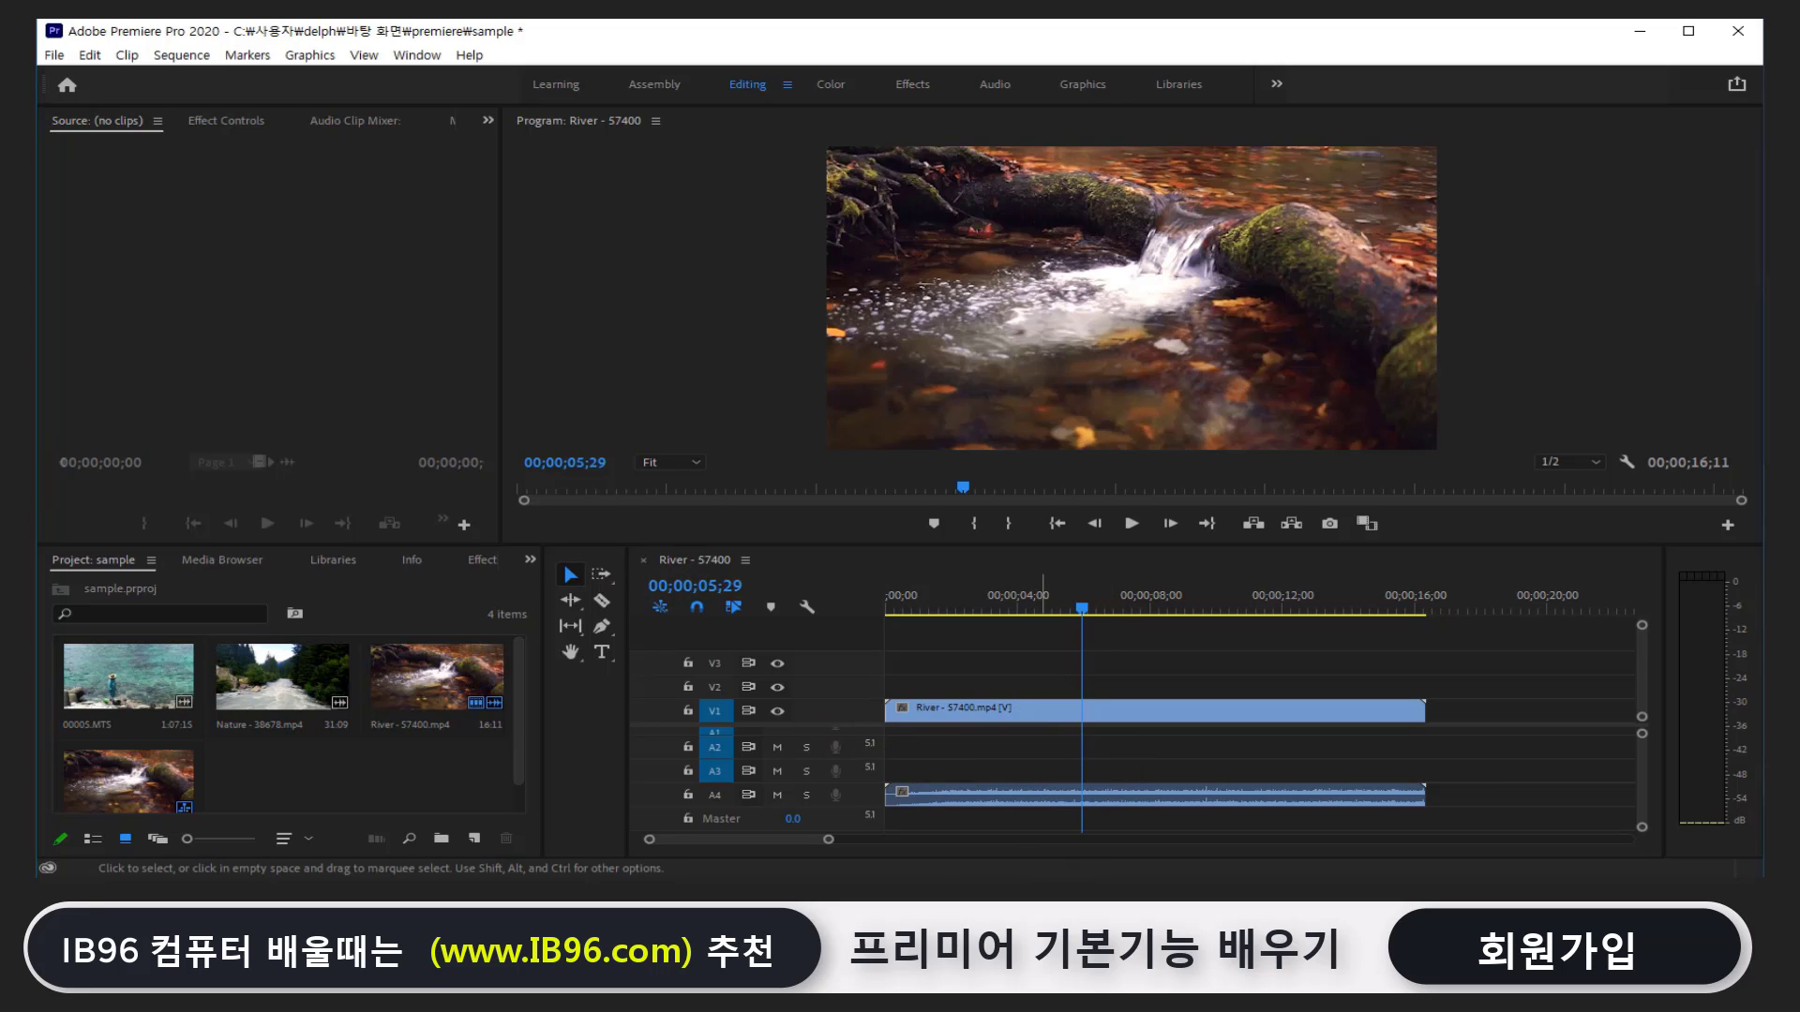
key(Delete)
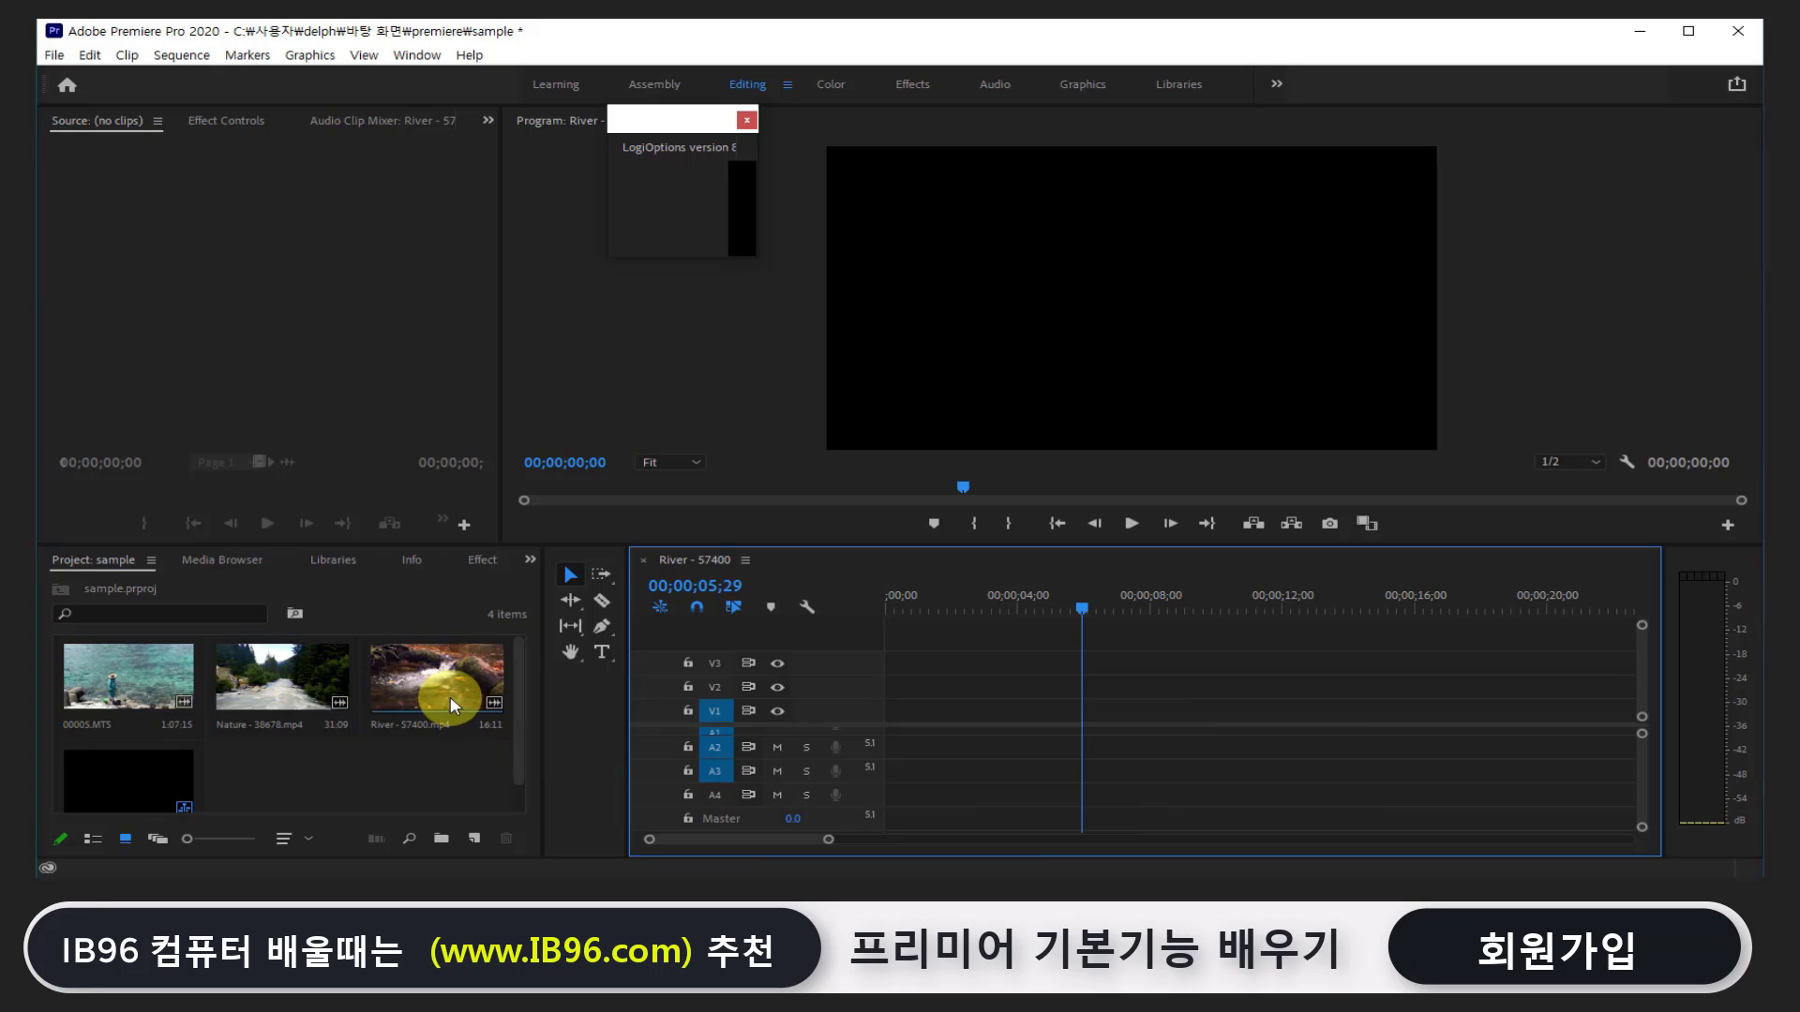
Load 00005.MTS in the Source monitor, mark out at 00:00:19:00, and insert it into the sequence
double_click(147, 694)
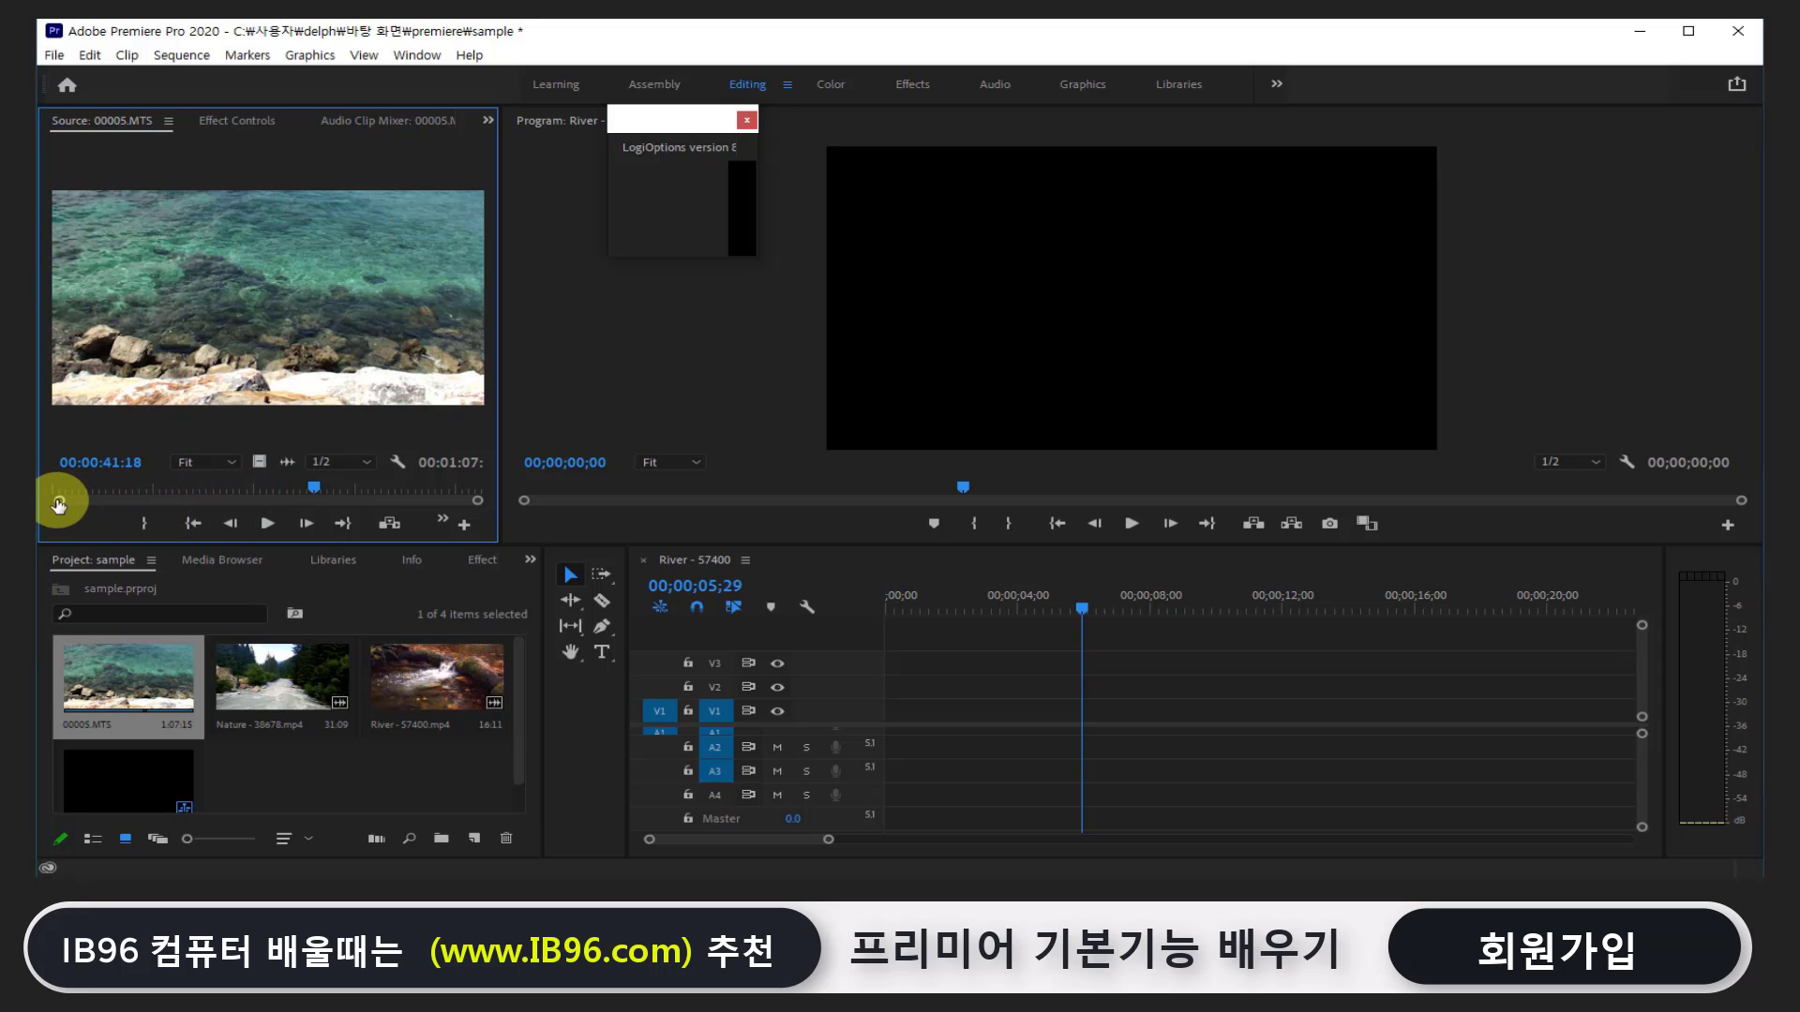
drag(63, 504, 77, 506)
mouse_move(312, 487)
mouse_down()
mouse_move(121, 493)
mouse_move(169, 491)
mouse_up()
key(o)
click(156, 525)
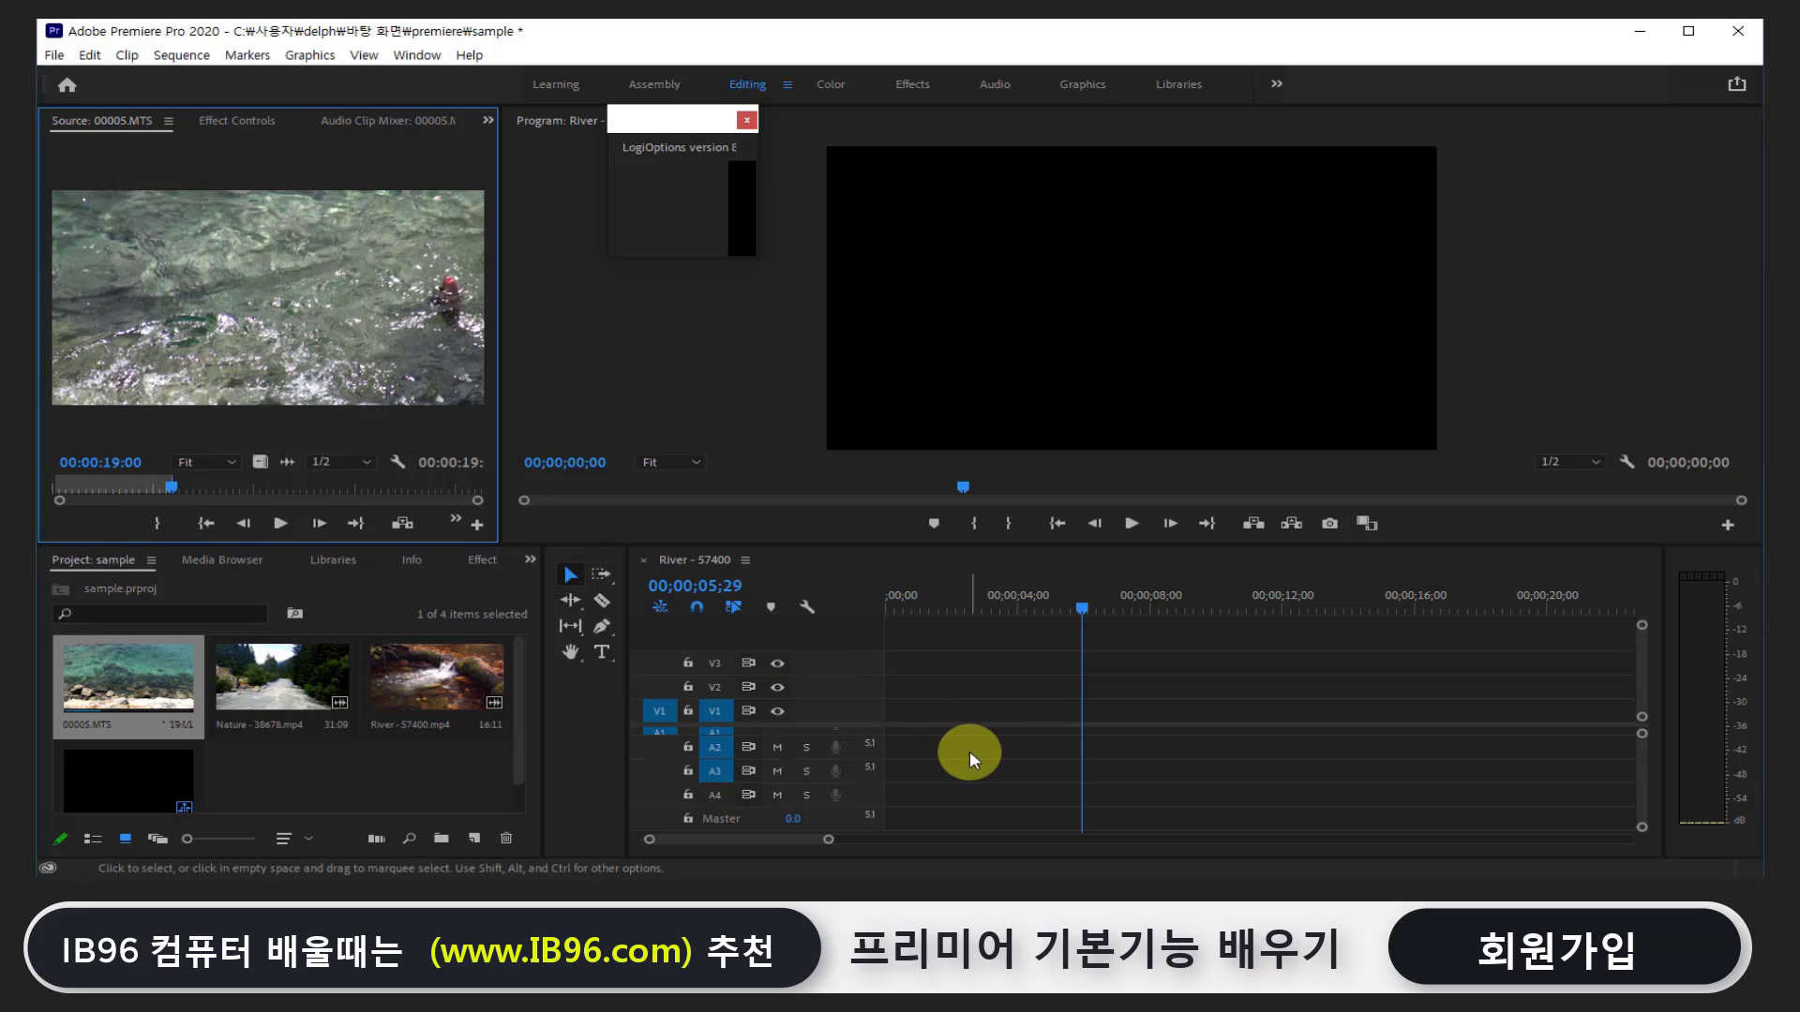
click(404, 525)
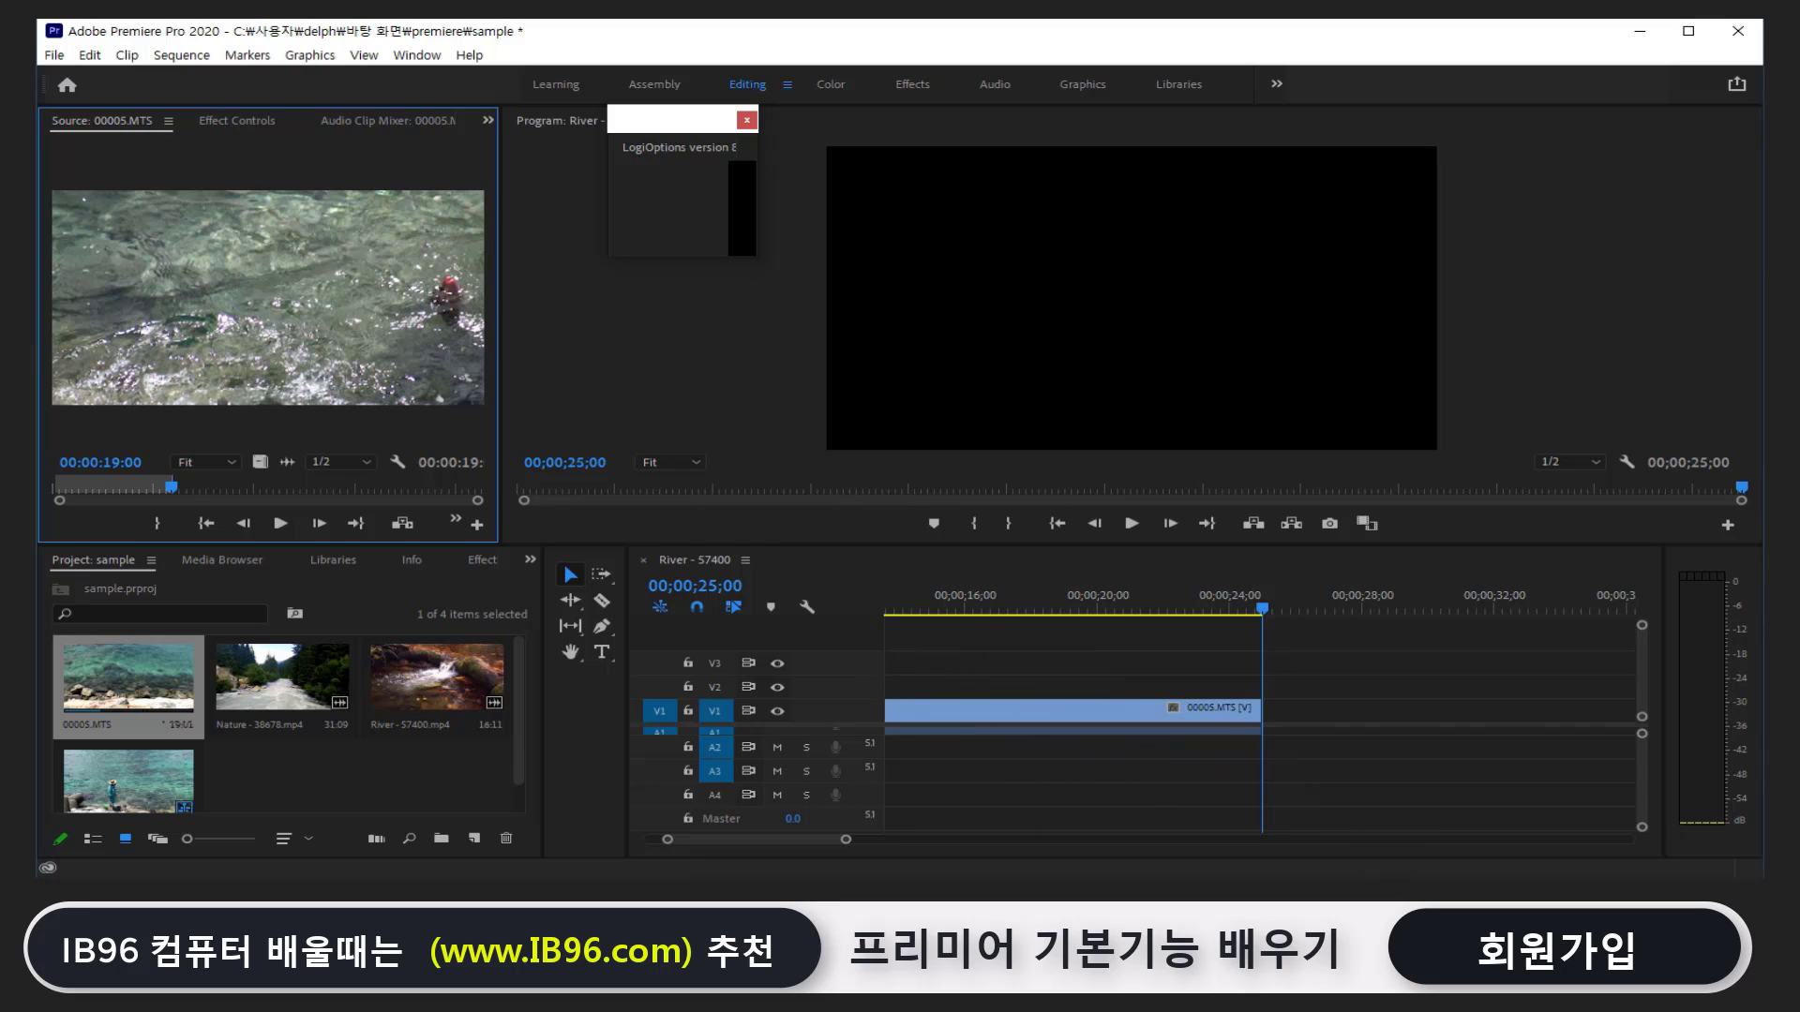
Mark the 00005.MTS clip and the upper video tracks with red strokes, an arrow and plus marks
click(1054, 705)
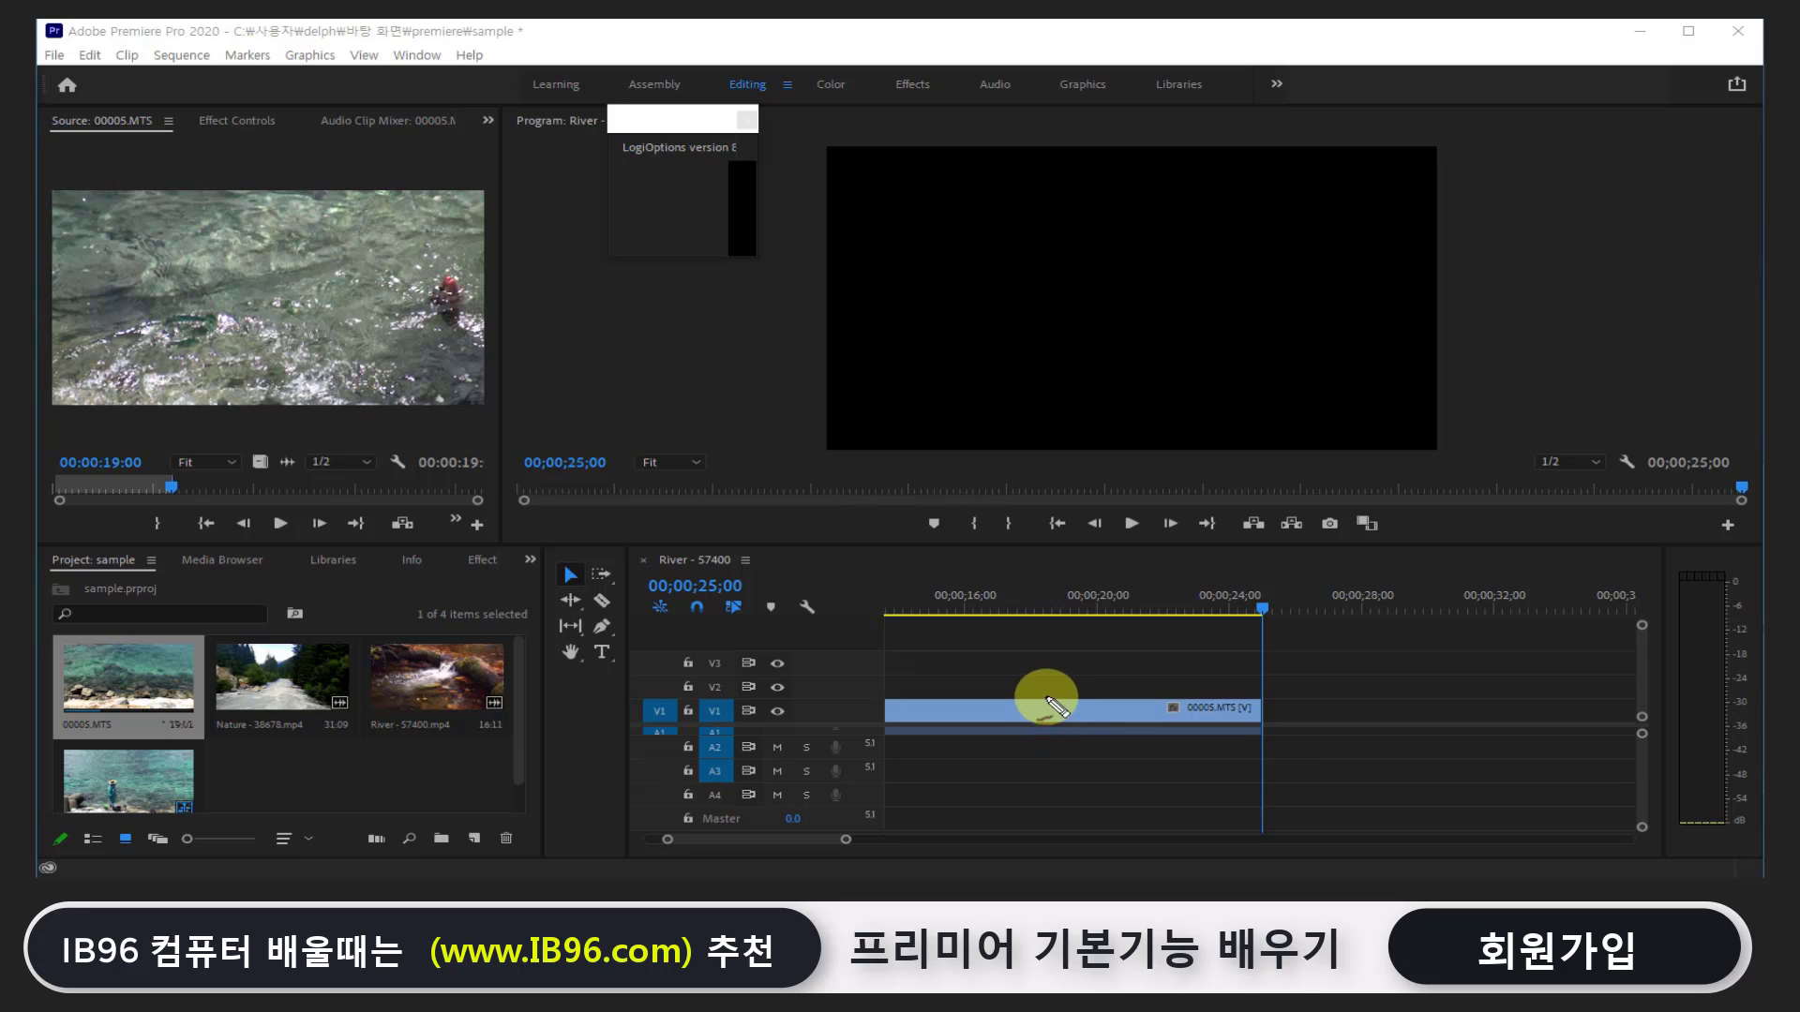
drag(1044, 702, 1044, 741)
drag(1086, 647, 1044, 687)
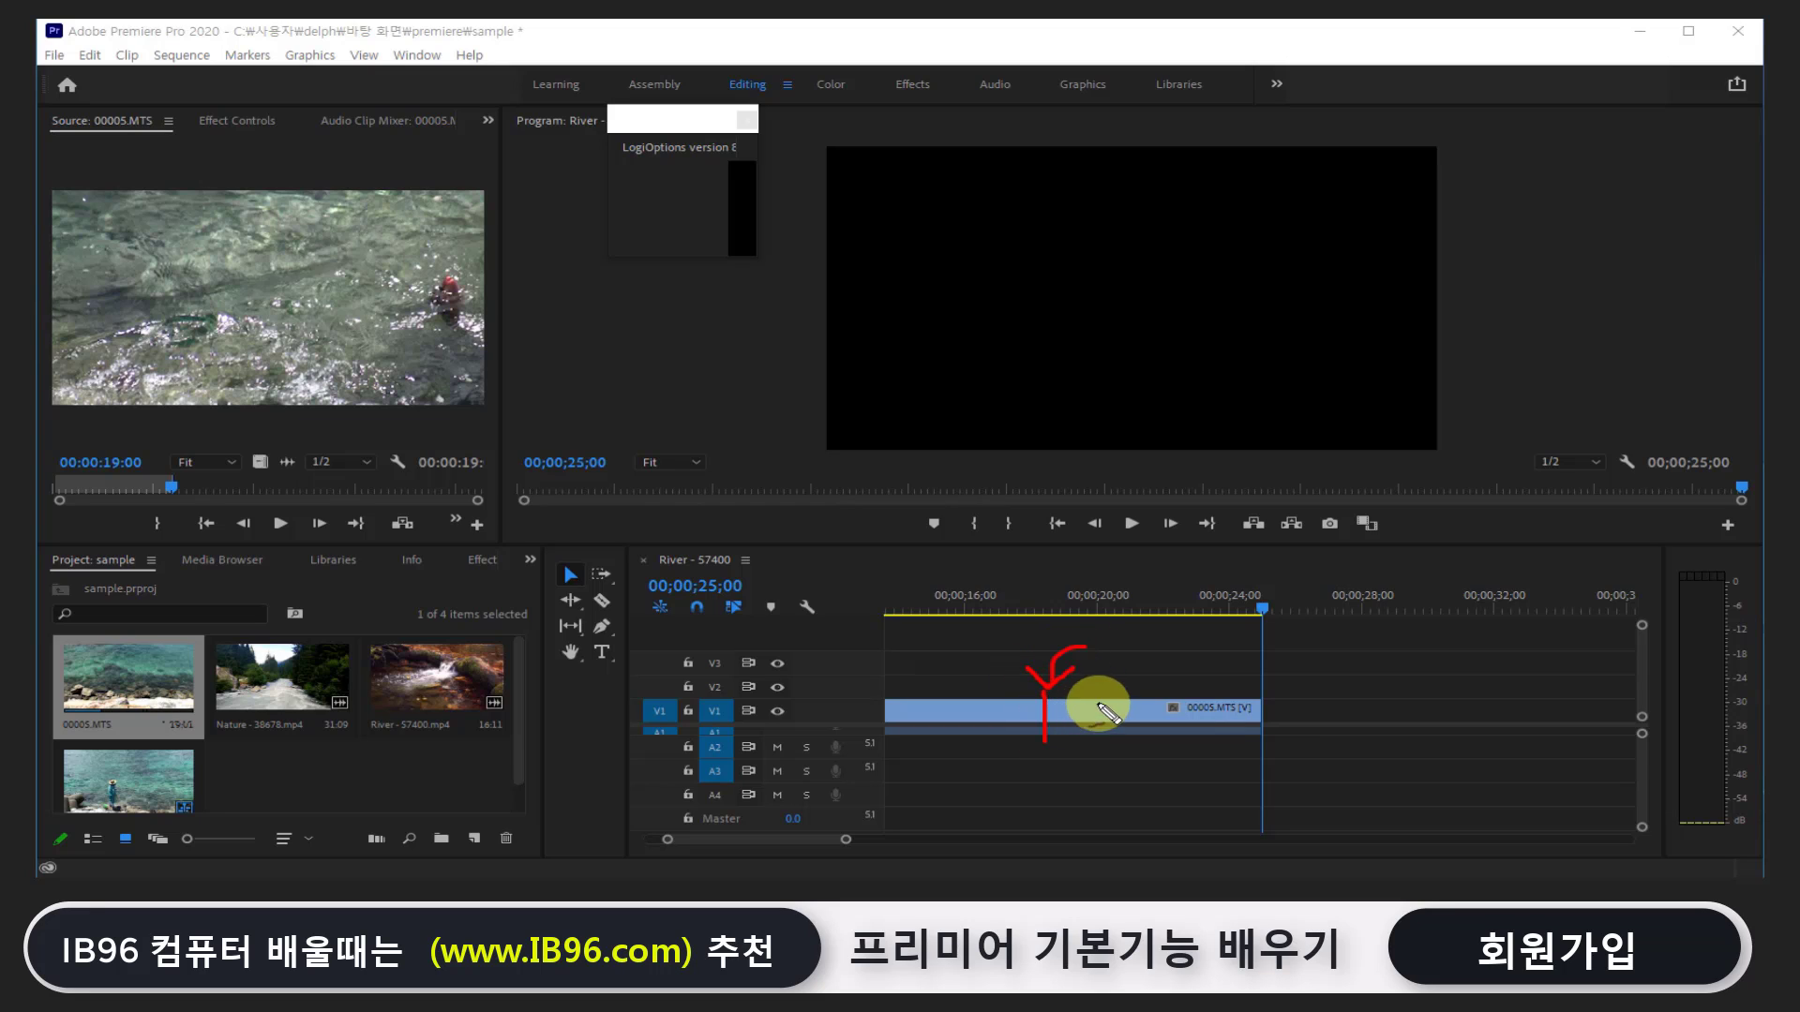
drag(1149, 708, 1152, 727)
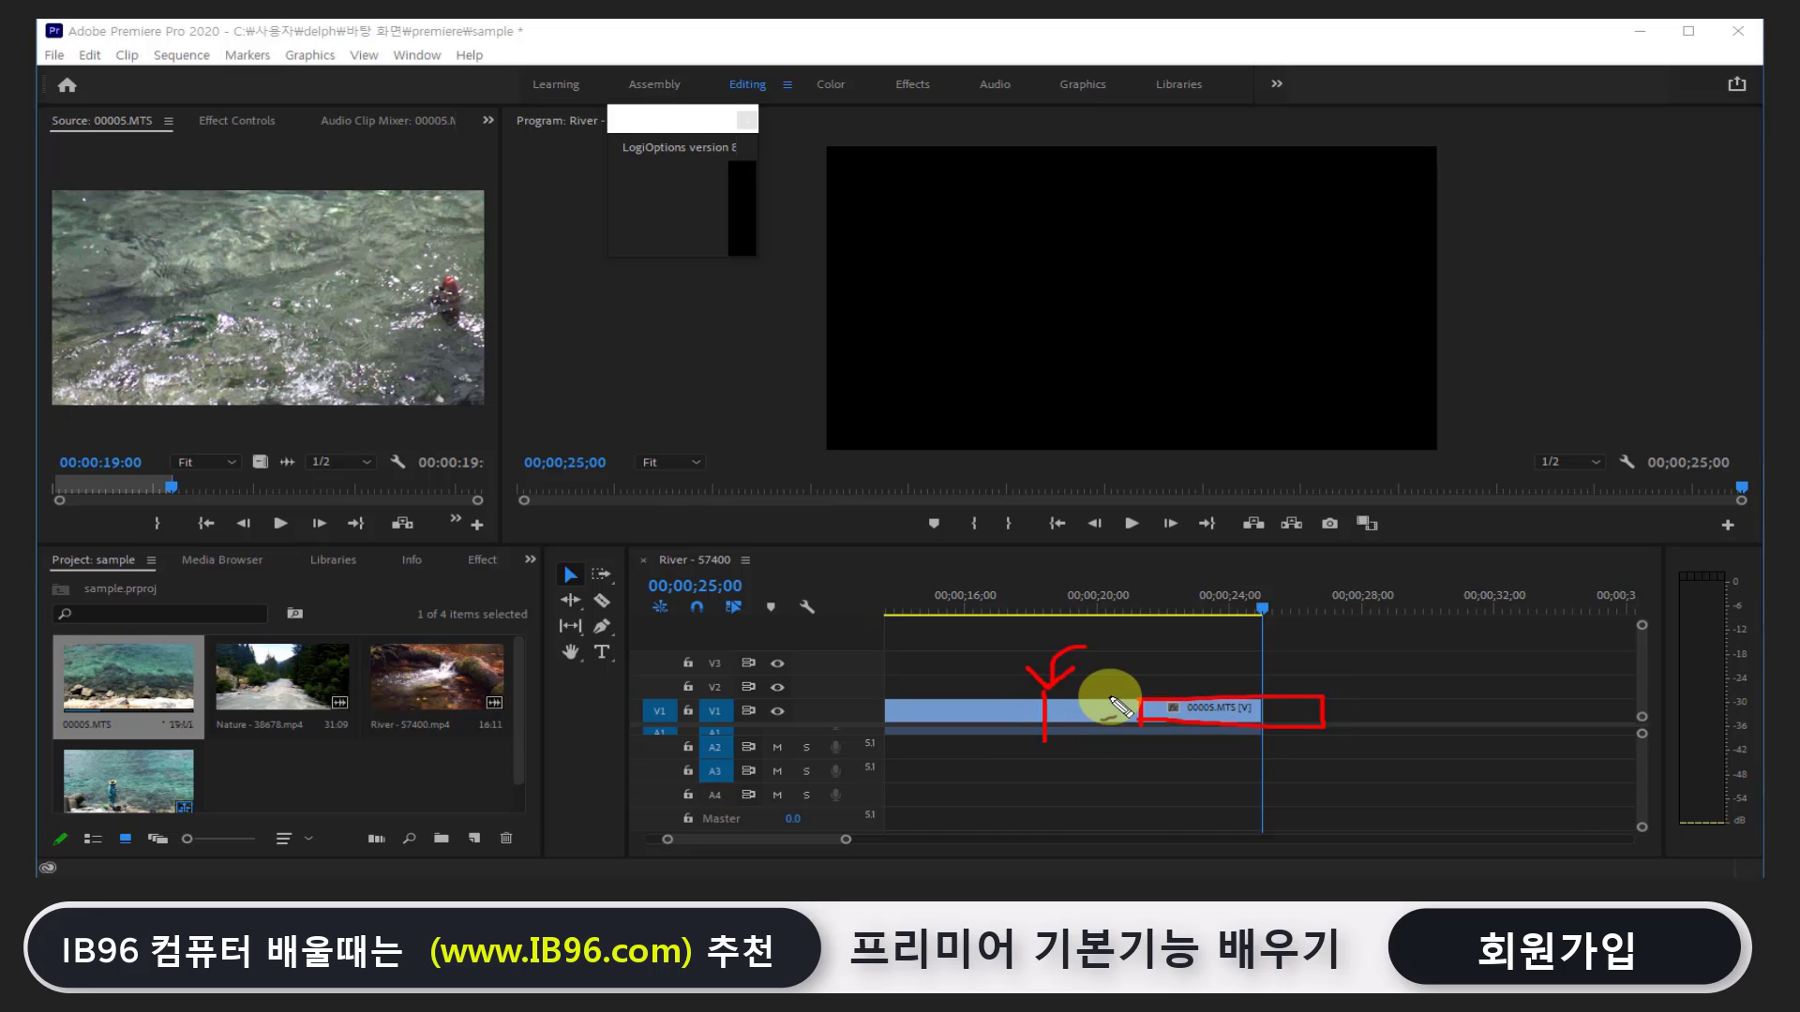
mouse_move(996, 624)
mouse_down()
mouse_move(987, 668)
mouse_move(932, 653)
mouse_up()
drag(921, 643, 921, 667)
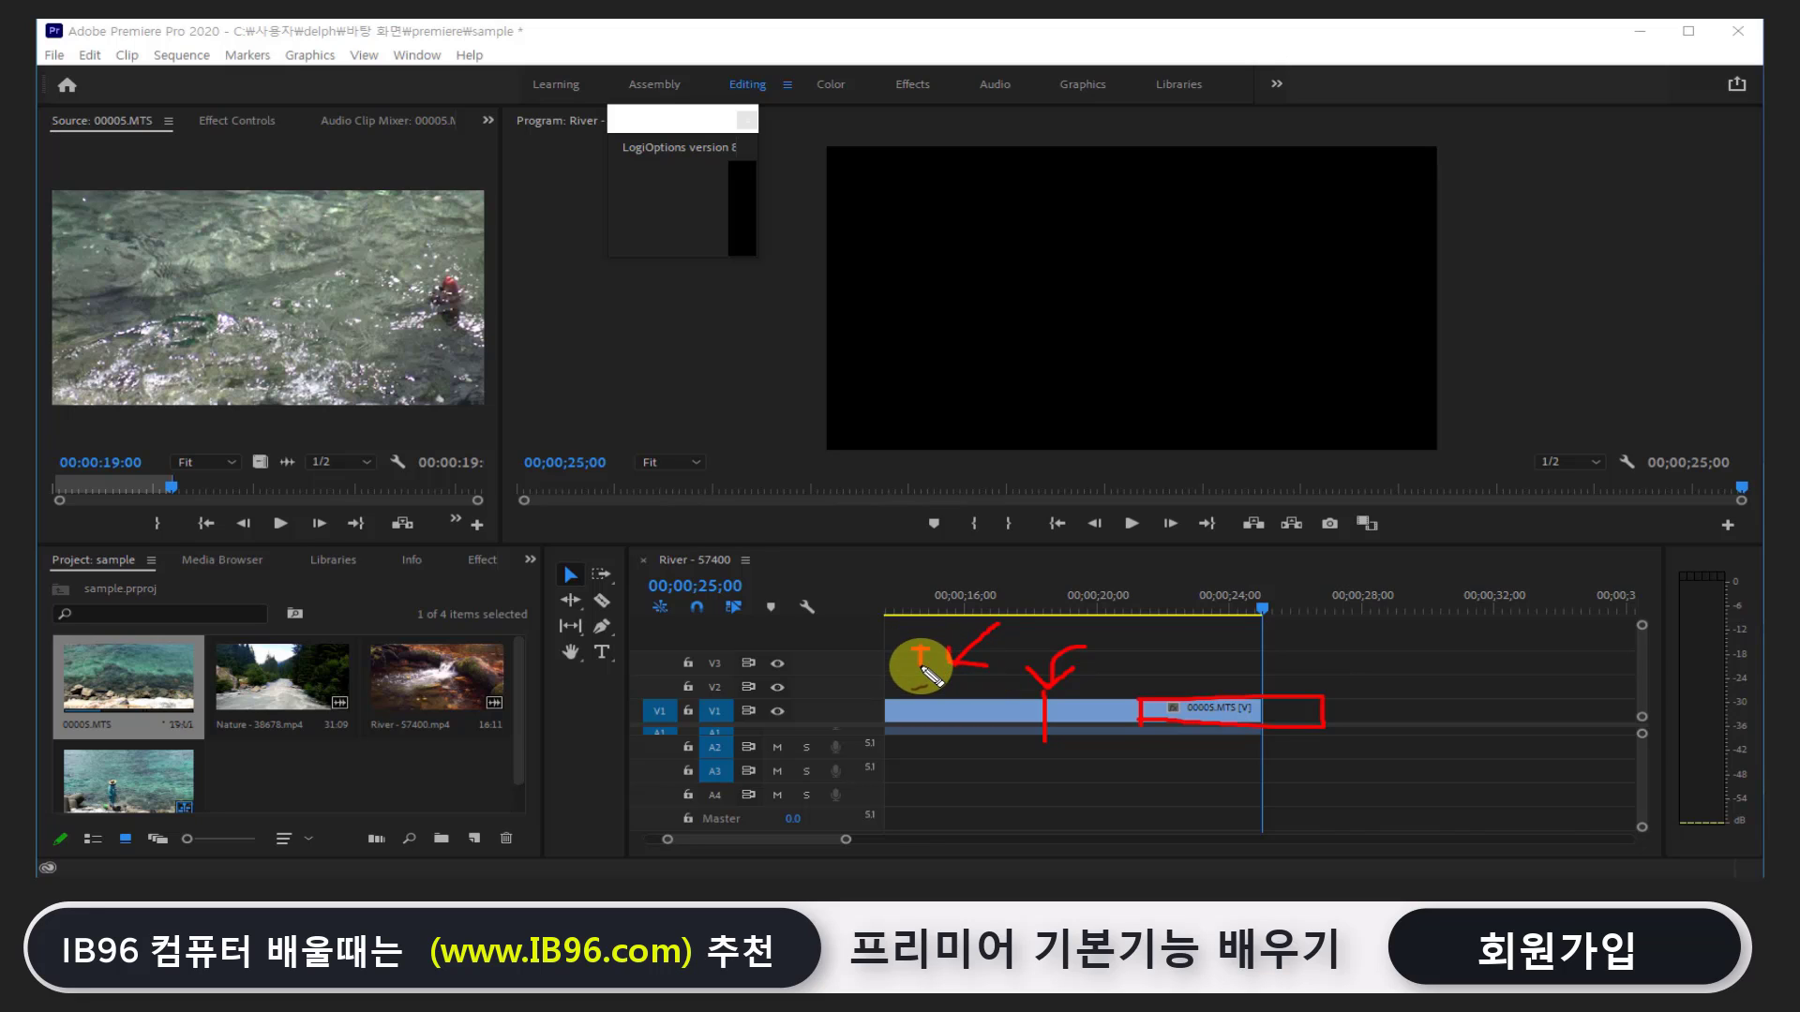
mouse_move(1173, 647)
mouse_down()
mouse_move(1151, 679)
mouse_move(1205, 667)
mouse_up()
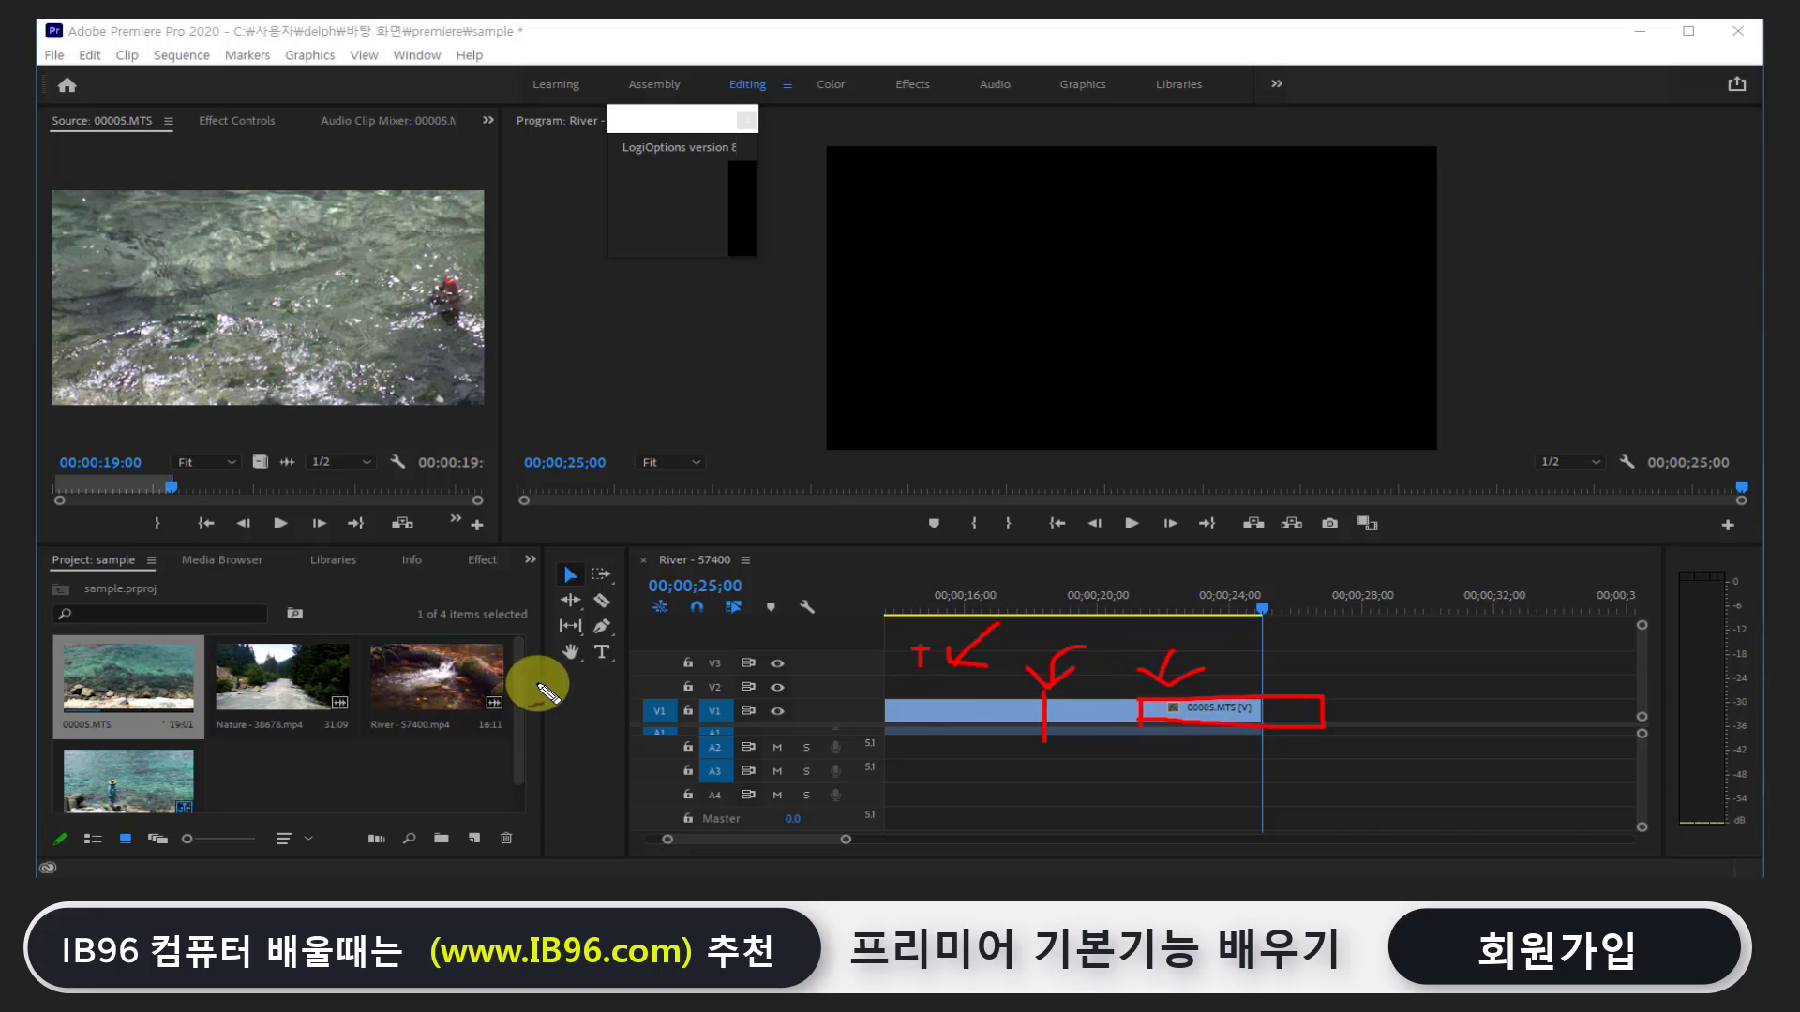
mouse_move(1312, 697)
mouse_down()
mouse_move(1329, 727)
mouse_move(1367, 695)
mouse_move(1531, 724)
mouse_move(1307, 720)
mouse_move(1303, 698)
mouse_move(1322, 722)
mouse_up()
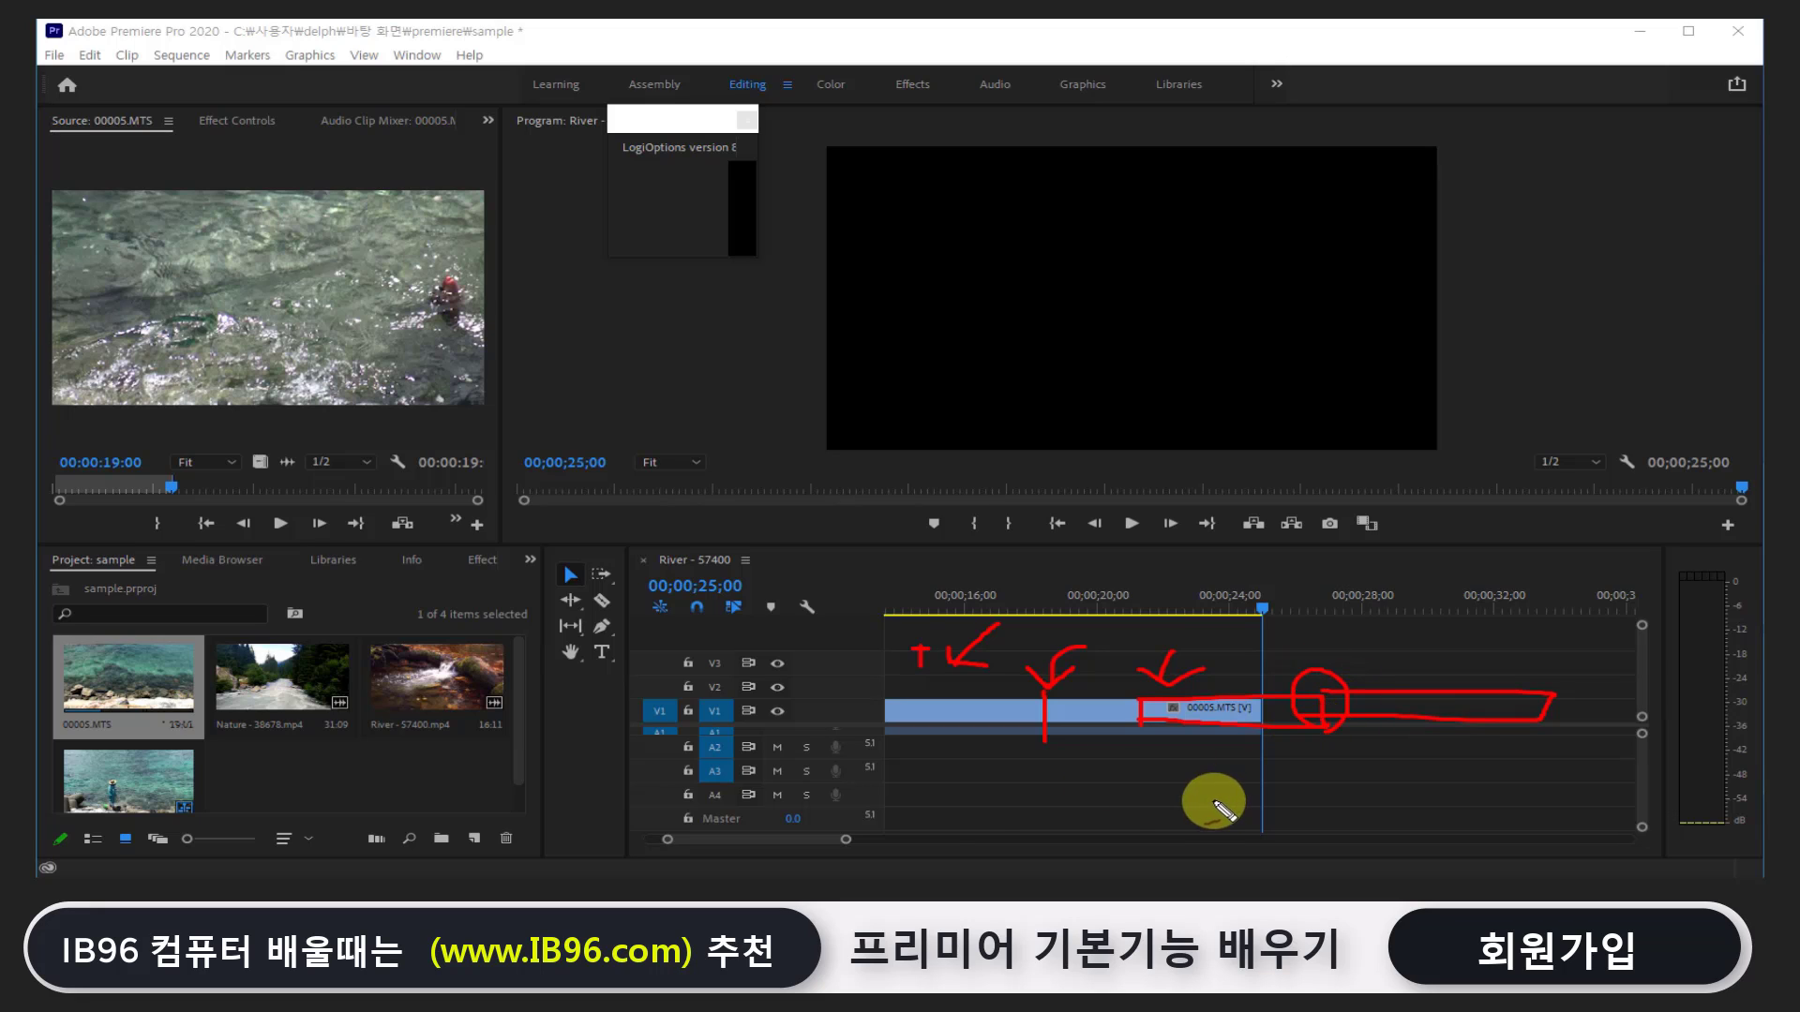
Circle the tracks, box the whole River - 57400 timeline, and arrow from the clip to the preview
mouse_move(1207, 800)
mouse_down()
mouse_move(1362, 640)
mouse_move(1164, 782)
mouse_move(1129, 781)
mouse_up()
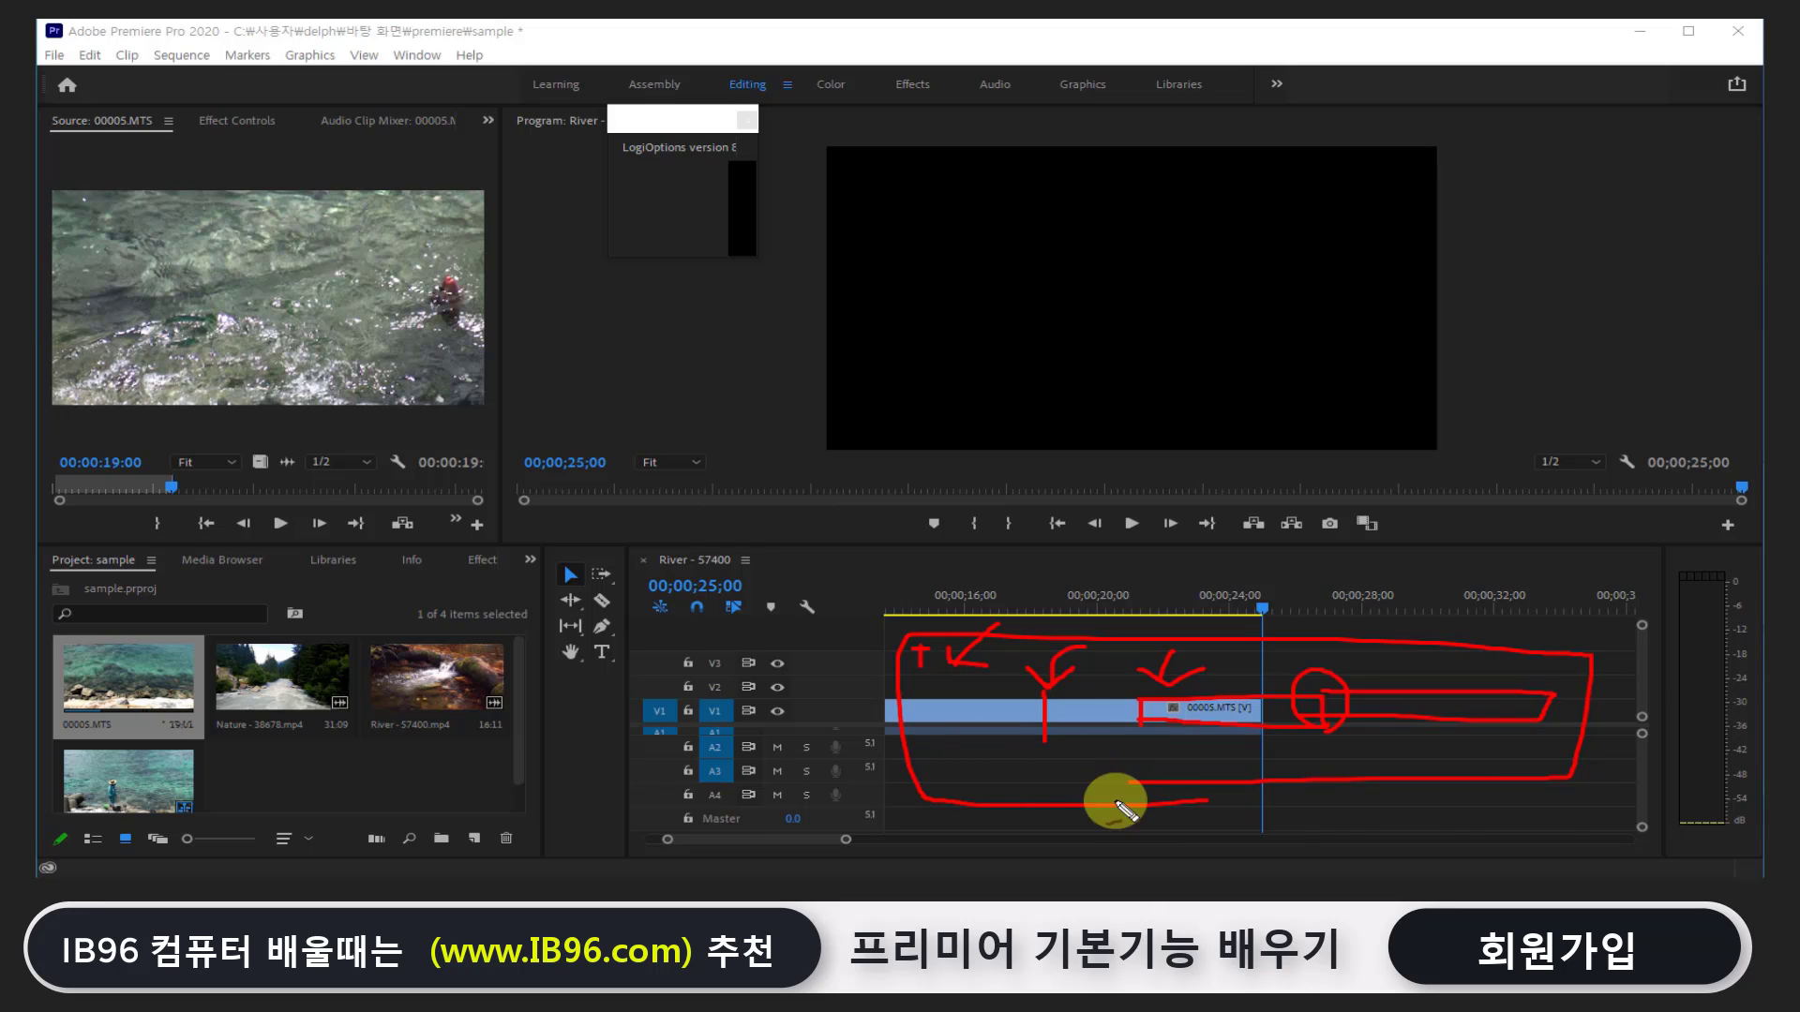
drag(898, 772, 904, 753)
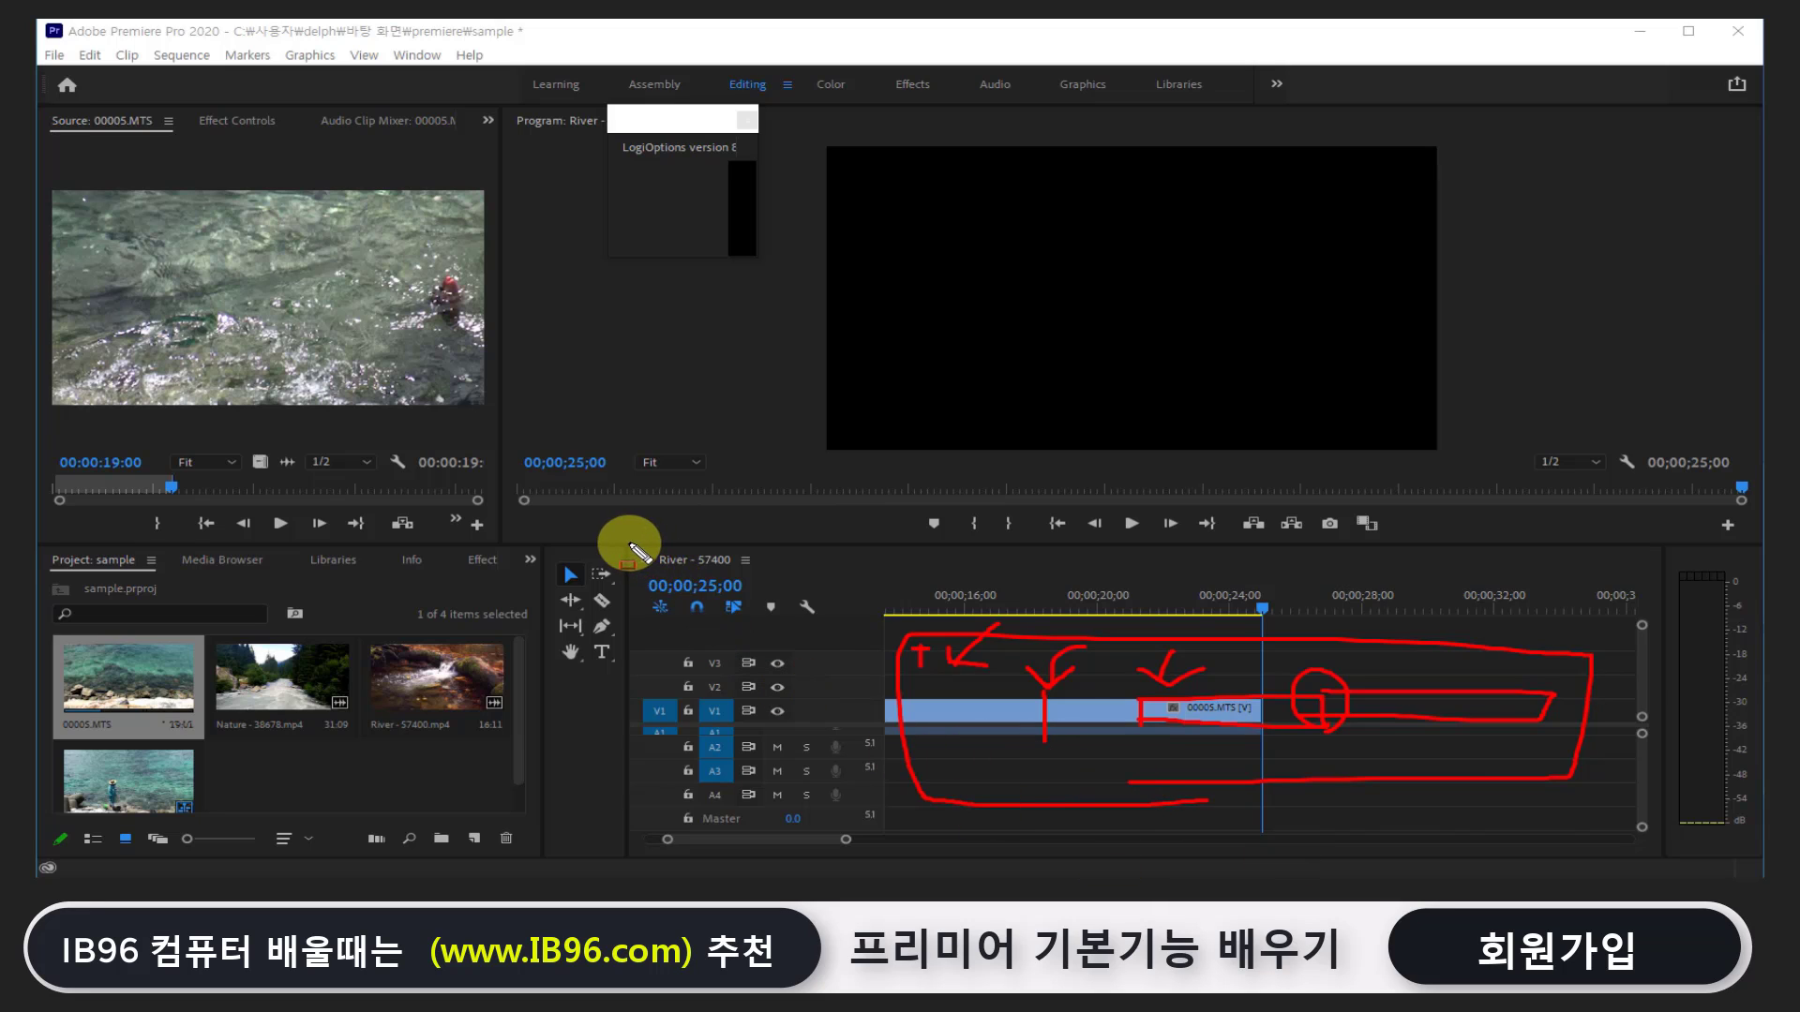
mouse_move(630, 544)
mouse_down()
mouse_move(1609, 797)
mouse_move(1660, 847)
mouse_up()
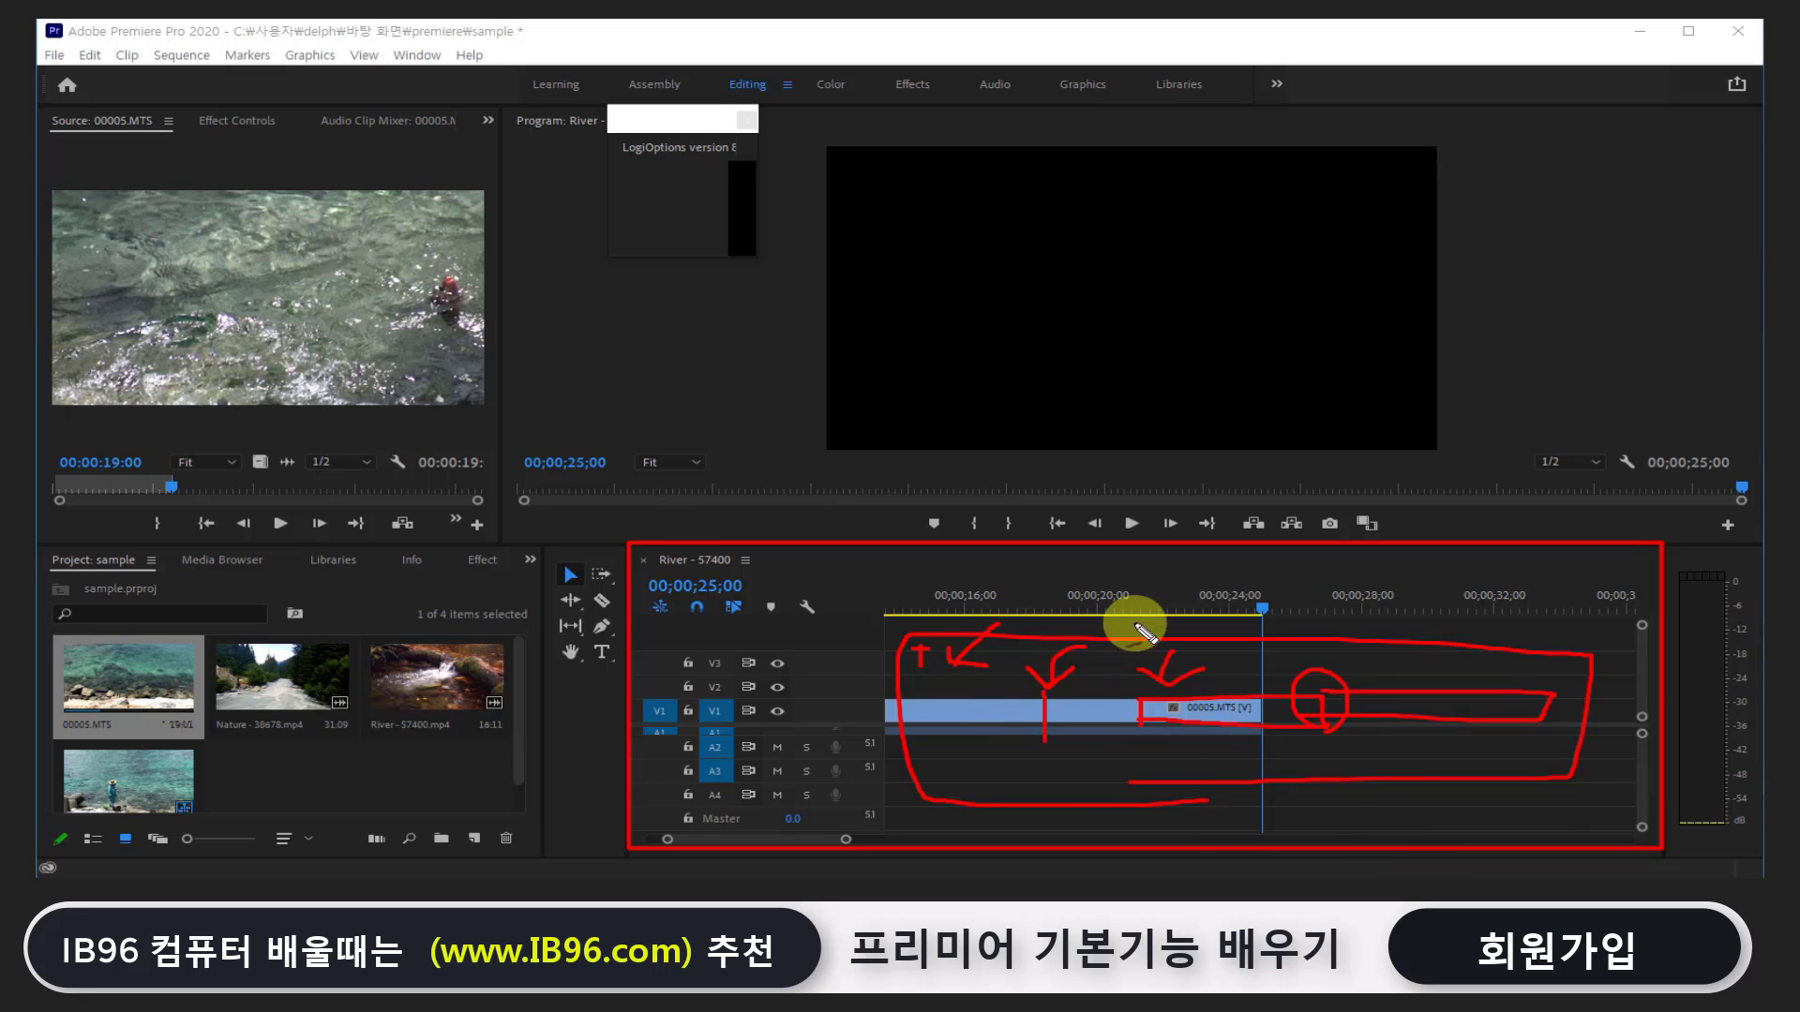
mouse_move(1134, 659)
mouse_down()
mouse_move(1146, 412)
mouse_move(1112, 436)
mouse_move(1203, 457)
mouse_up()
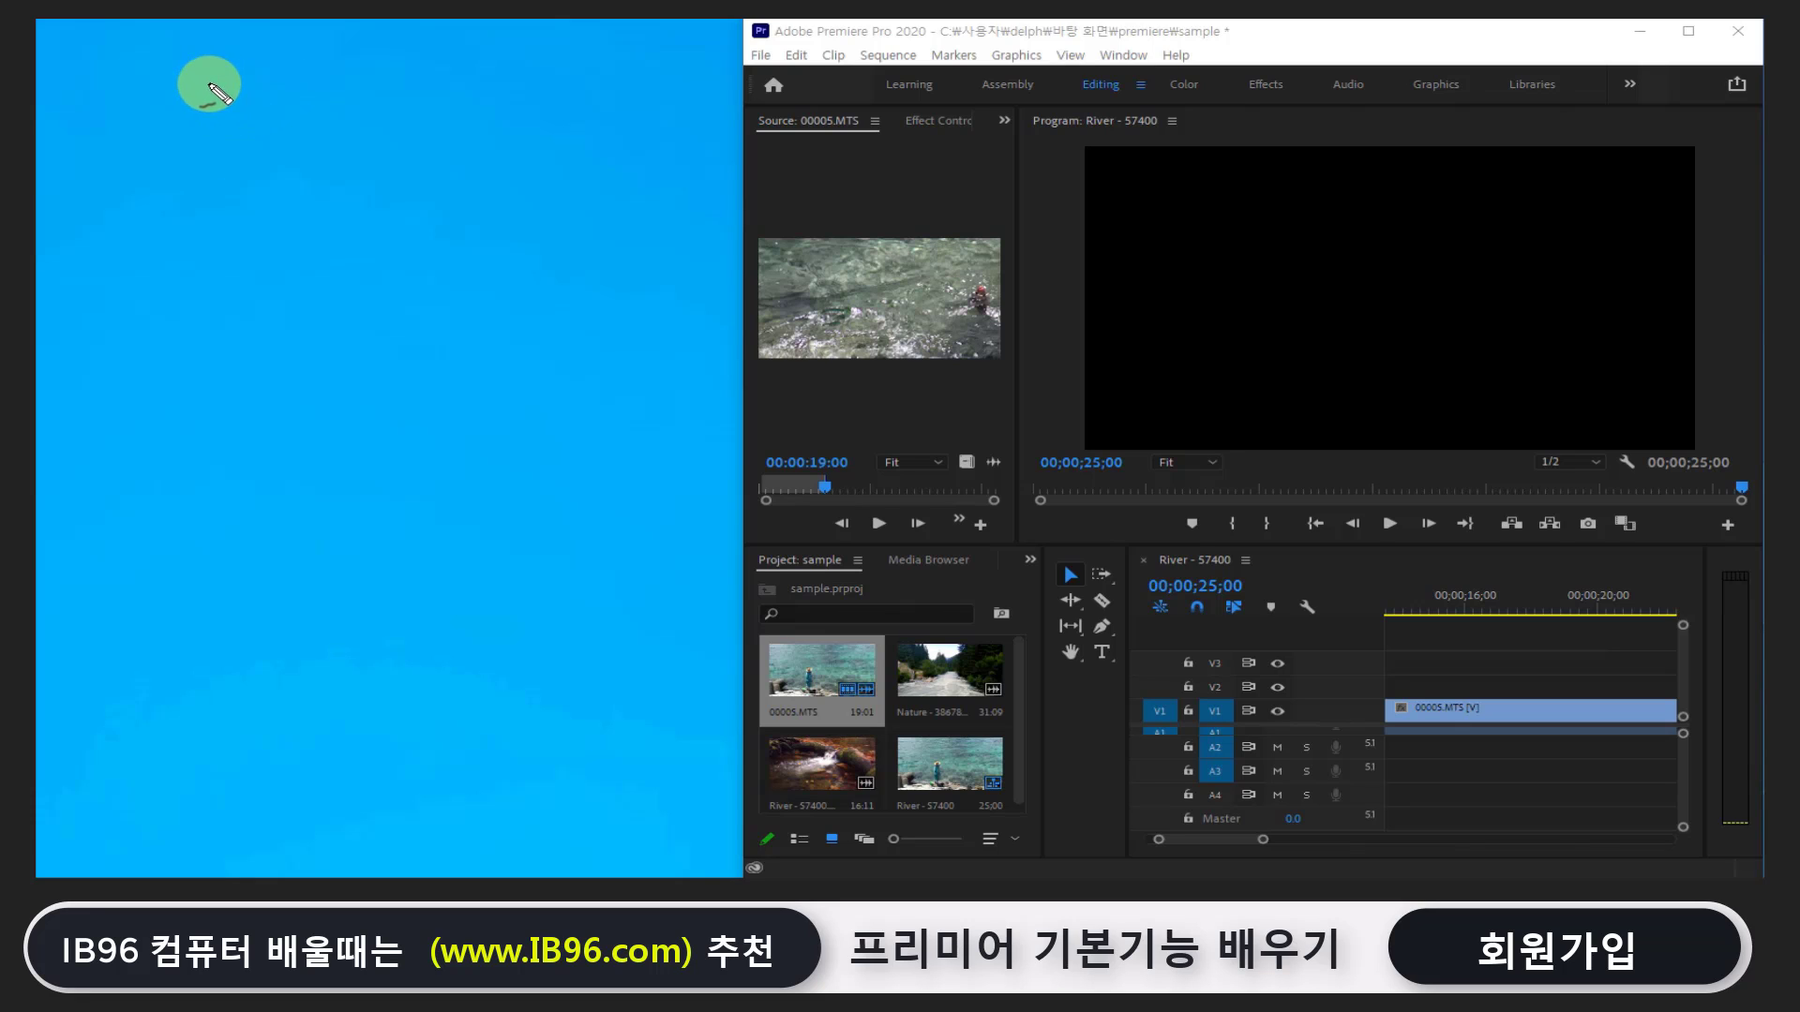
Write 'frame' and sketch a camera with its beam and screen edge
mouse_move(223, 91)
mouse_down()
mouse_move(196, 141)
mouse_move(218, 114)
mouse_move(322, 149)
mouse_up()
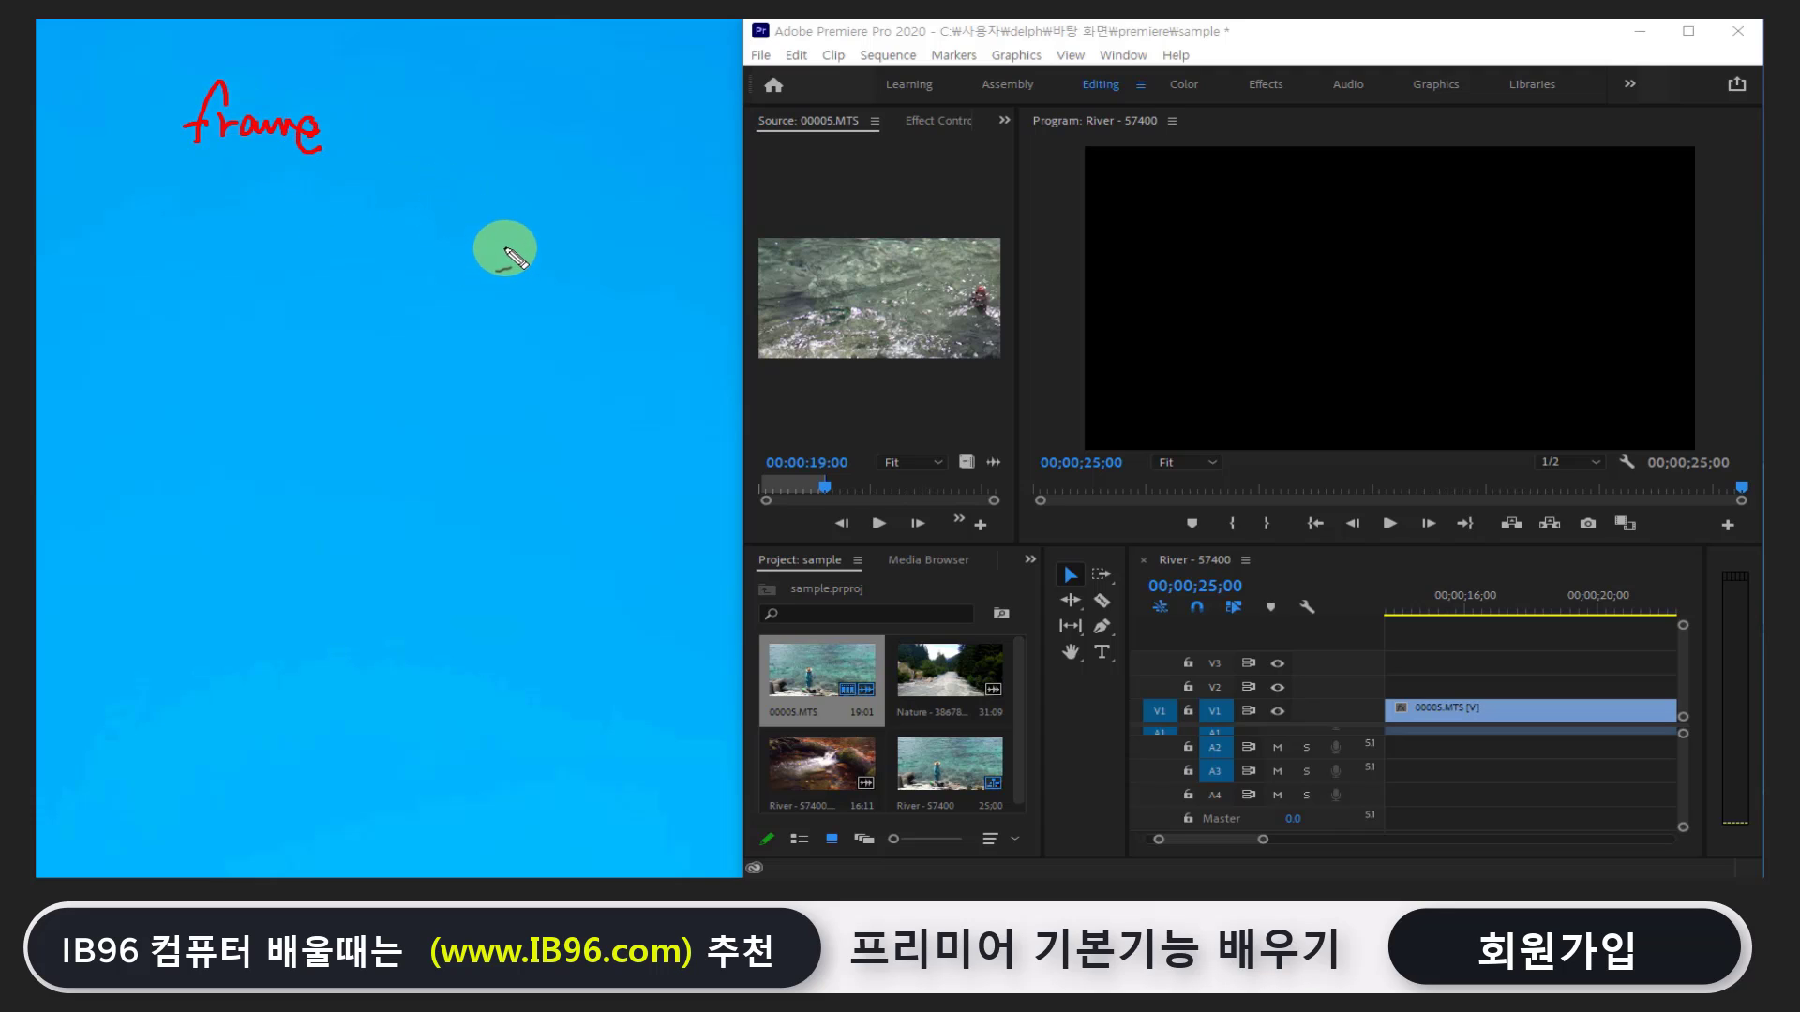
mouse_move(507, 252)
mouse_down()
mouse_move(614, 268)
mouse_move(615, 248)
mouse_move(591, 286)
mouse_move(673, 293)
mouse_move(659, 274)
mouse_up()
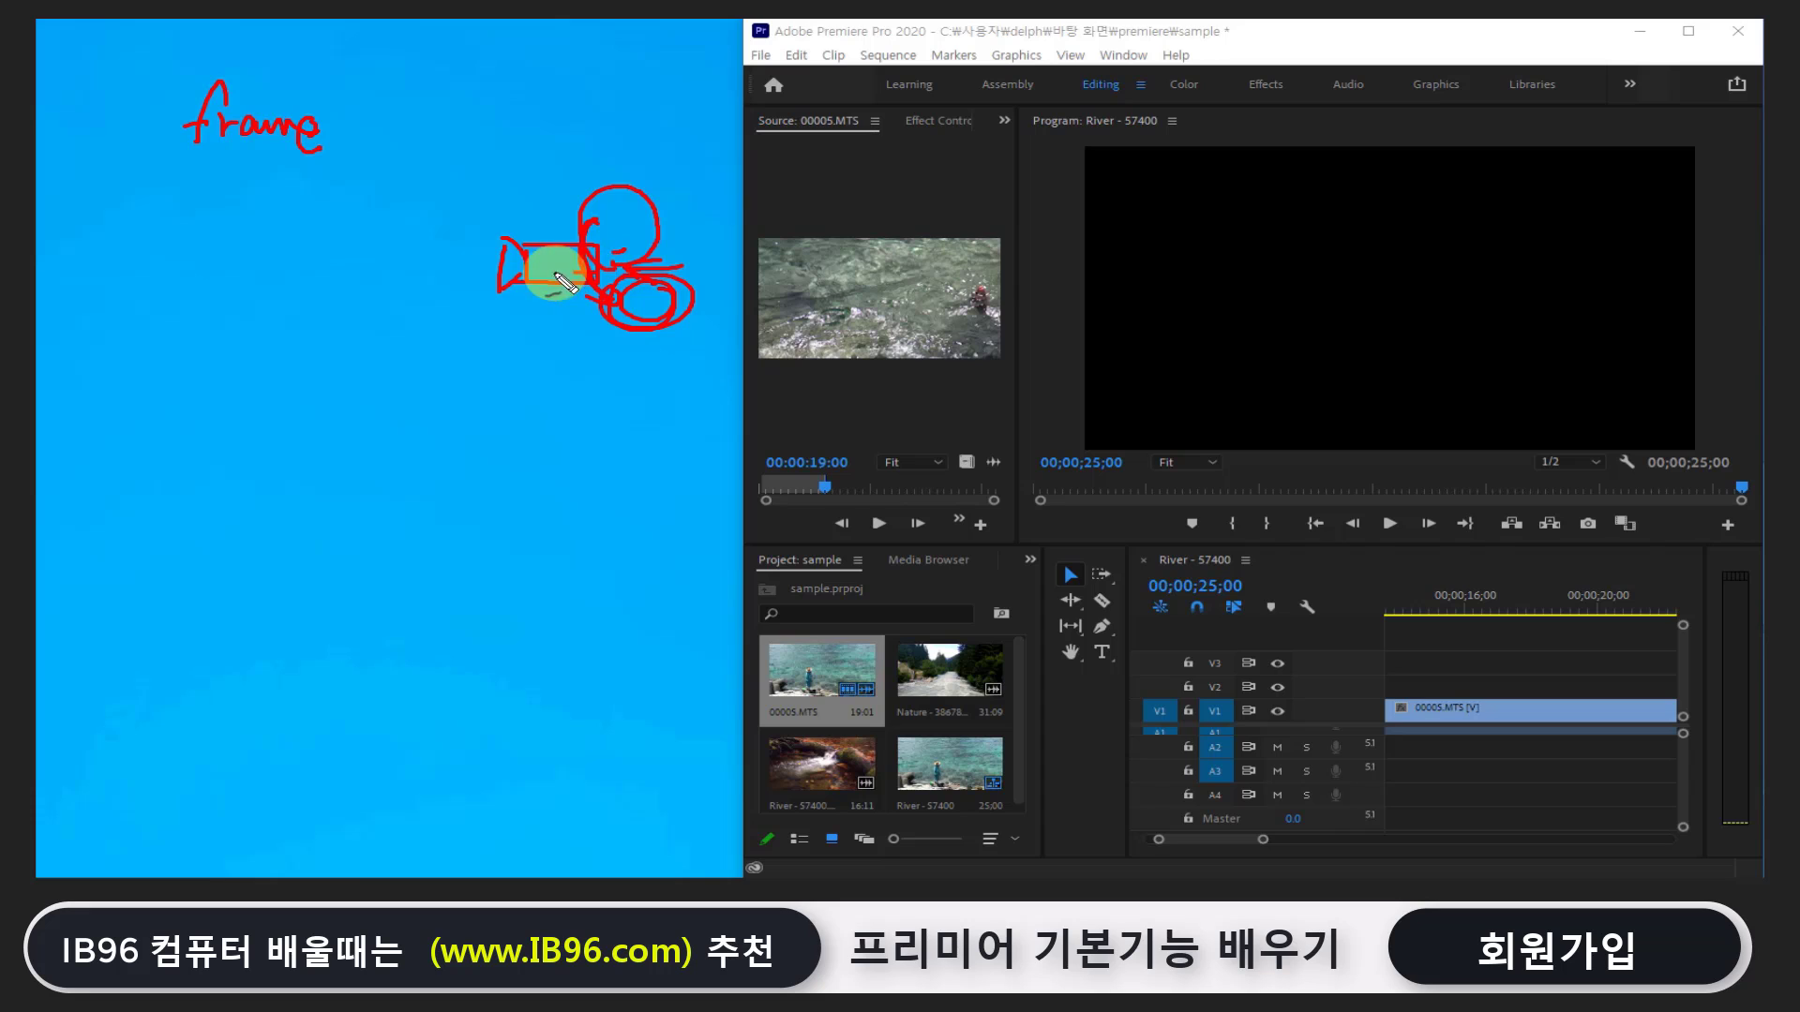
drag(513, 248, 279, 210)
mouse_move(495, 288)
mouse_down()
mouse_move(268, 324)
mouse_move(253, 257)
mouse_move(268, 195)
mouse_move(207, 353)
mouse_move(273, 322)
mouse_up()
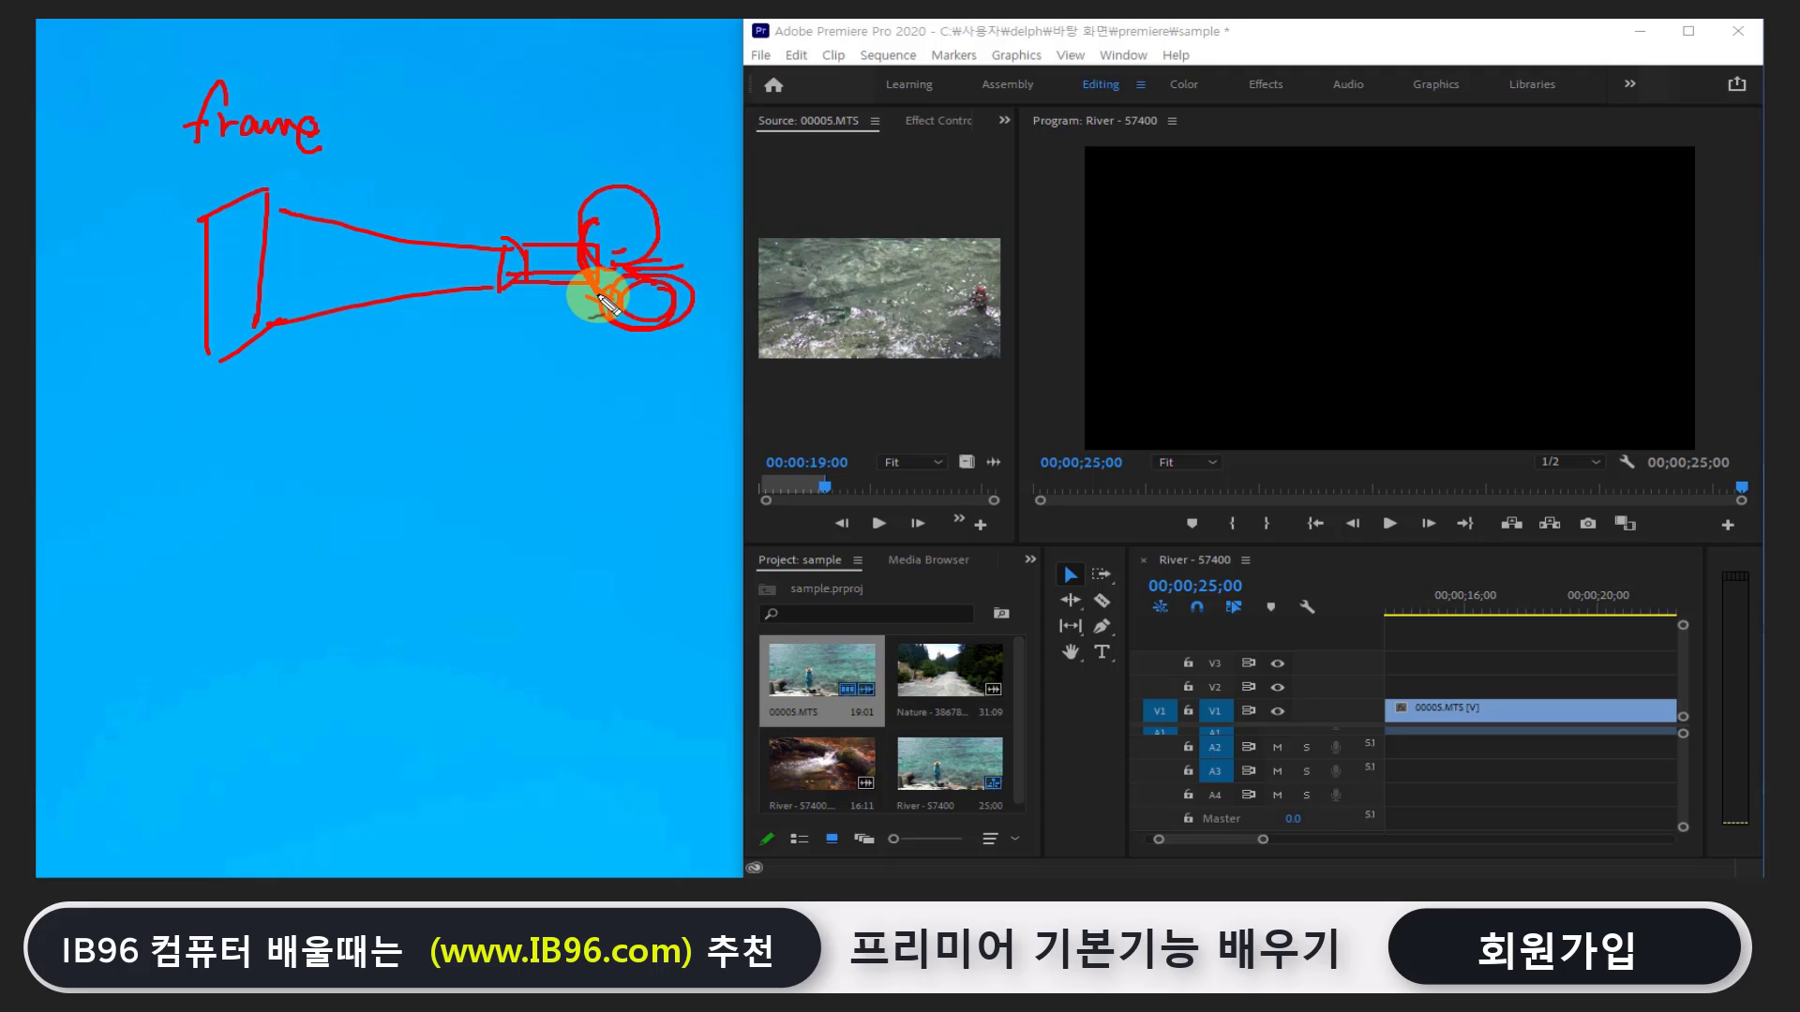
drag(605, 303, 595, 273)
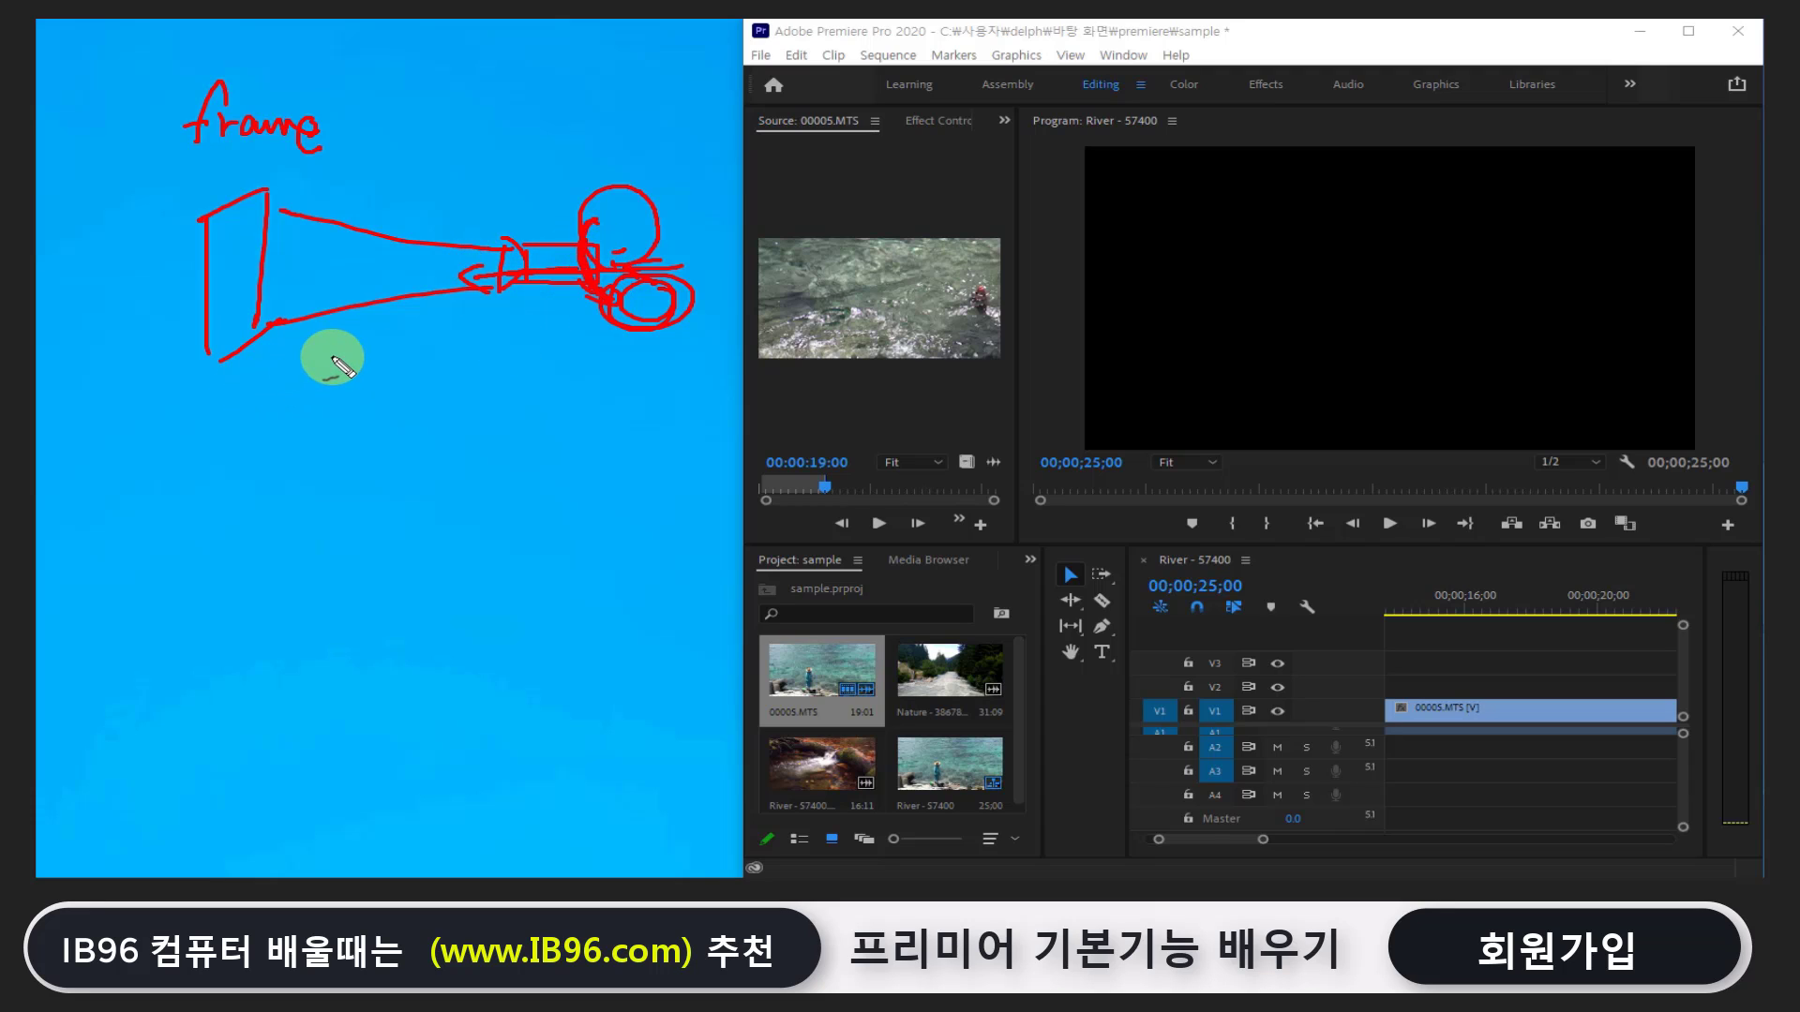
Underline 'frame', list TV, 휴대폰, 컴퓨터, and note that one second holds frames
drag(164, 147, 350, 189)
mouse_move(330, 357)
mouse_down()
mouse_move(370, 355)
mouse_move(354, 386)
mouse_move(409, 352)
mouse_move(431, 395)
mouse_move(544, 346)
mouse_move(609, 373)
mouse_move(655, 354)
mouse_move(712, 361)
mouse_move(724, 399)
mouse_move(754, 403)
mouse_up()
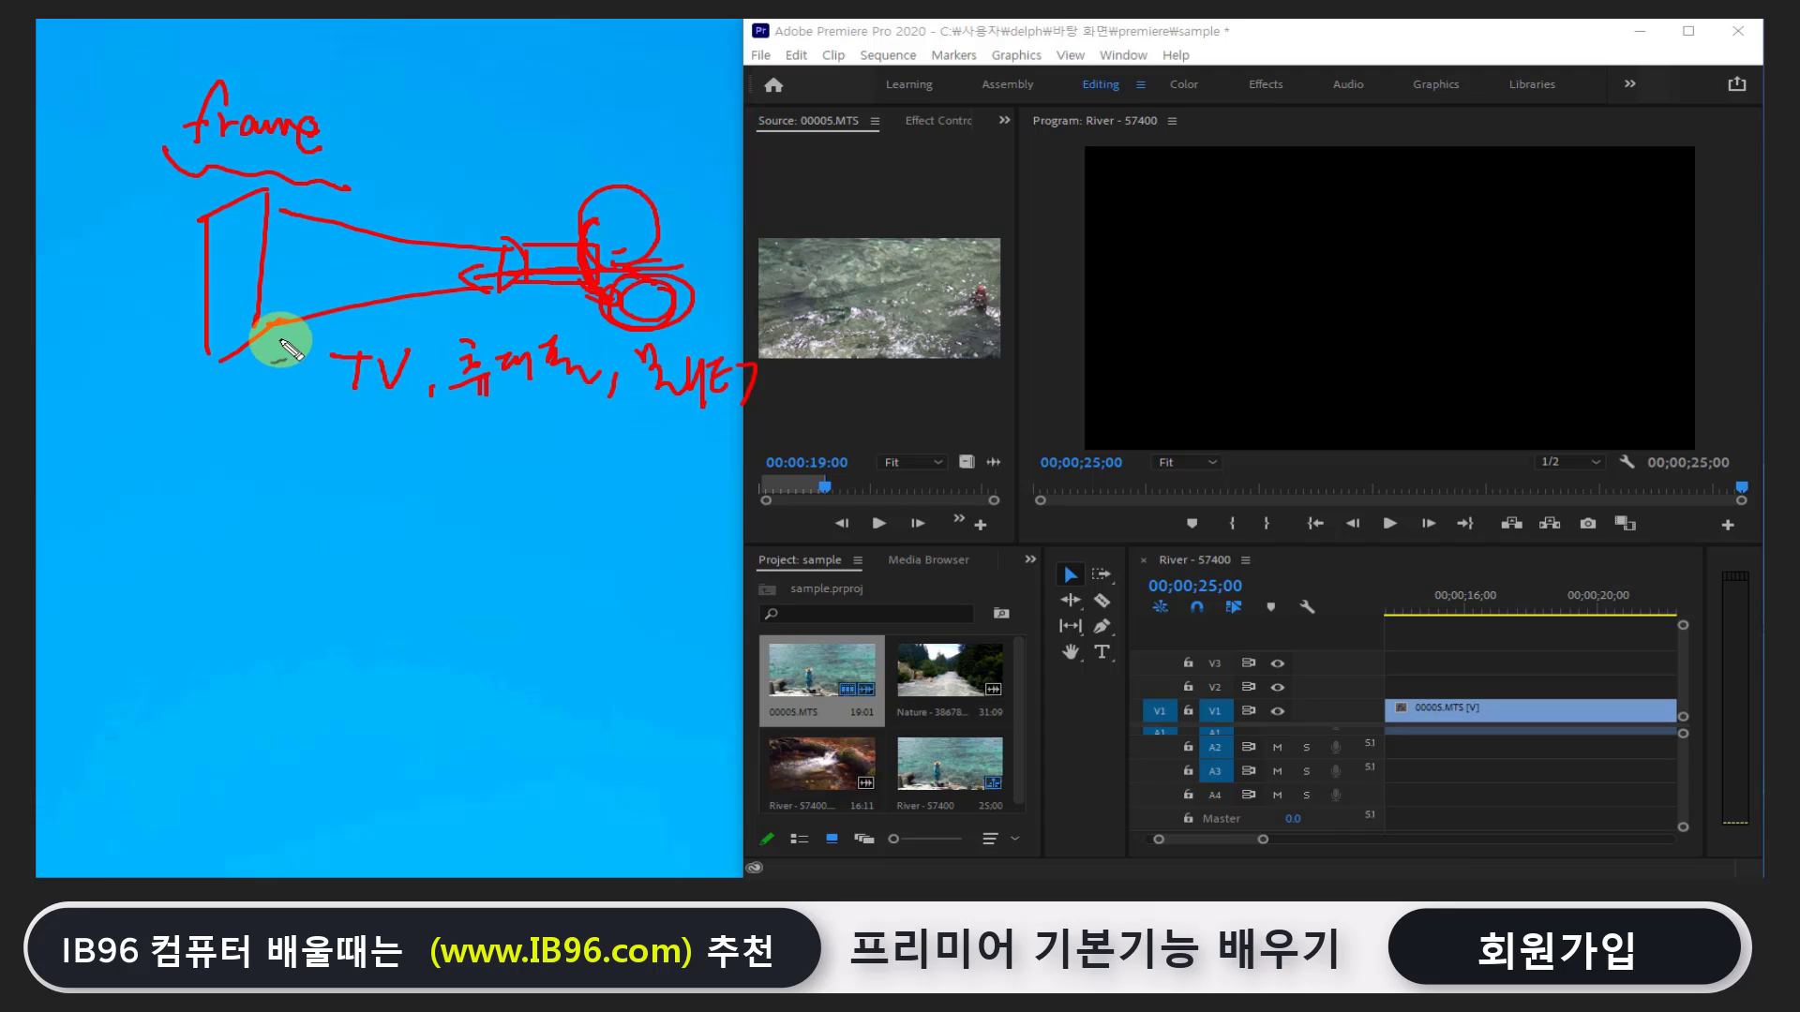
mouse_move(260, 441)
mouse_down()
mouse_move(259, 475)
mouse_move(276, 452)
mouse_move(306, 493)
mouse_move(417, 493)
mouse_move(461, 469)
mouse_move(492, 501)
mouse_move(649, 485)
mouse_up()
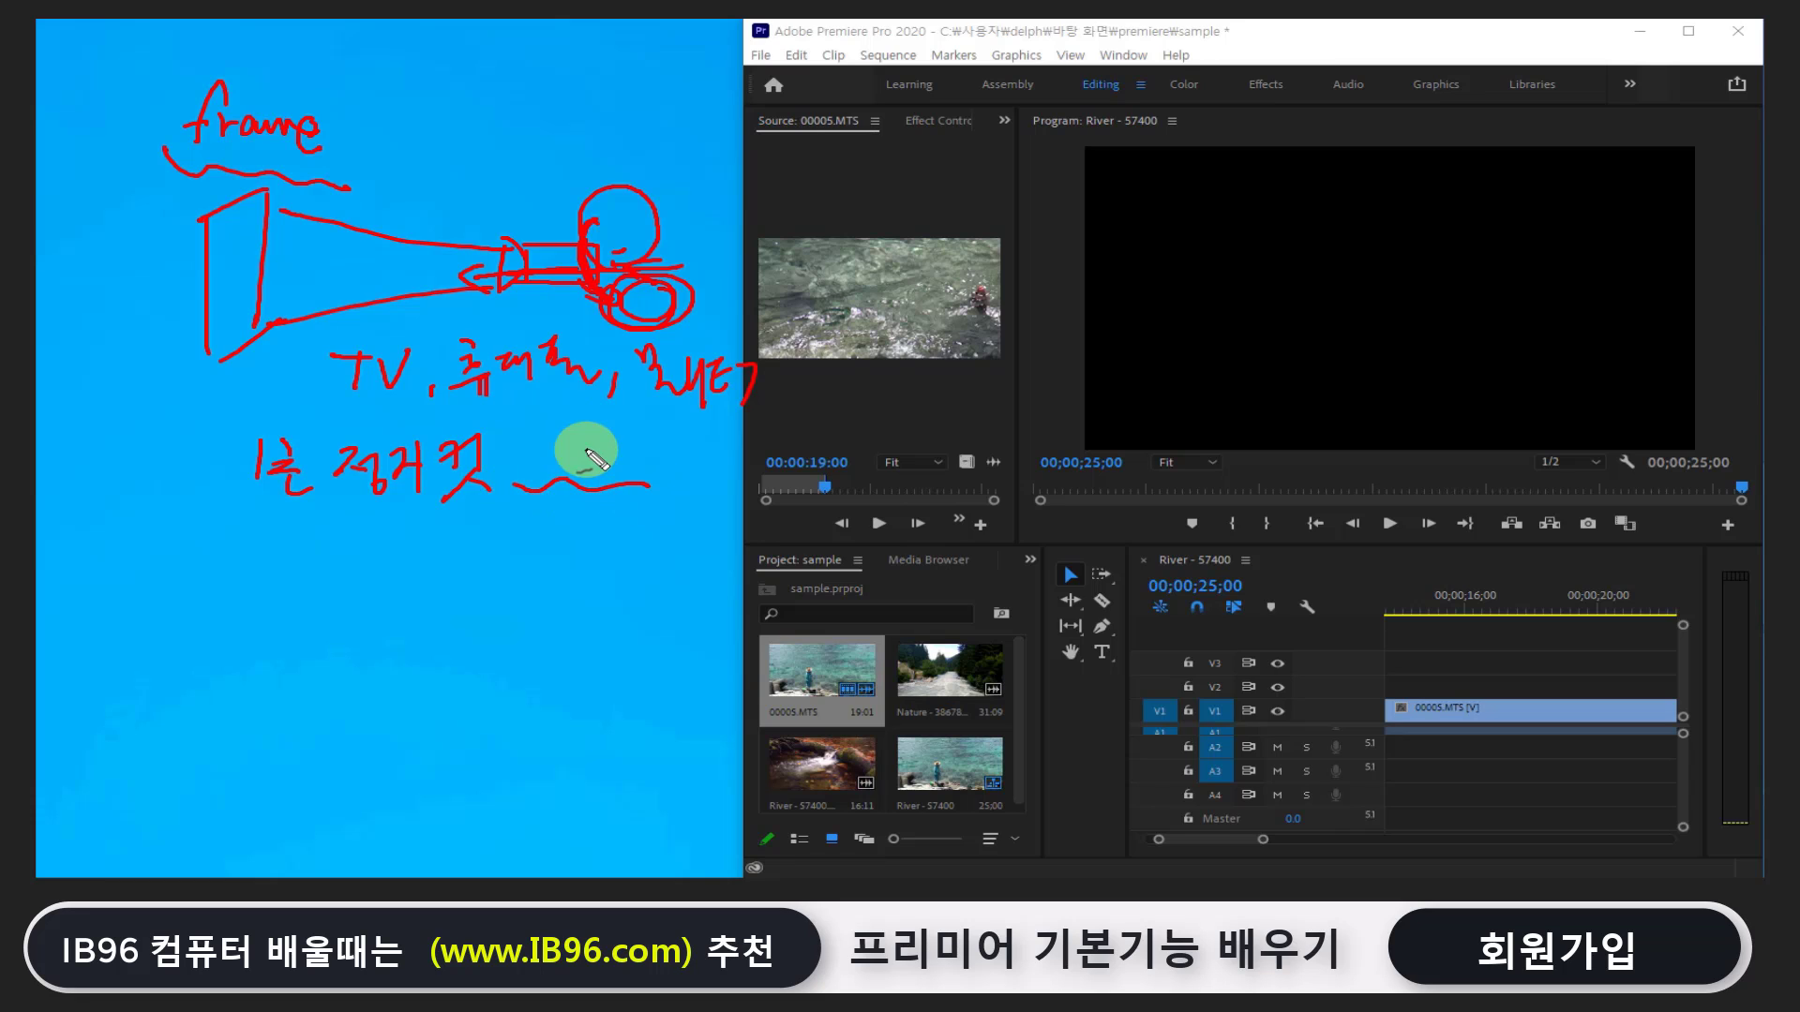
drag(518, 466, 534, 463)
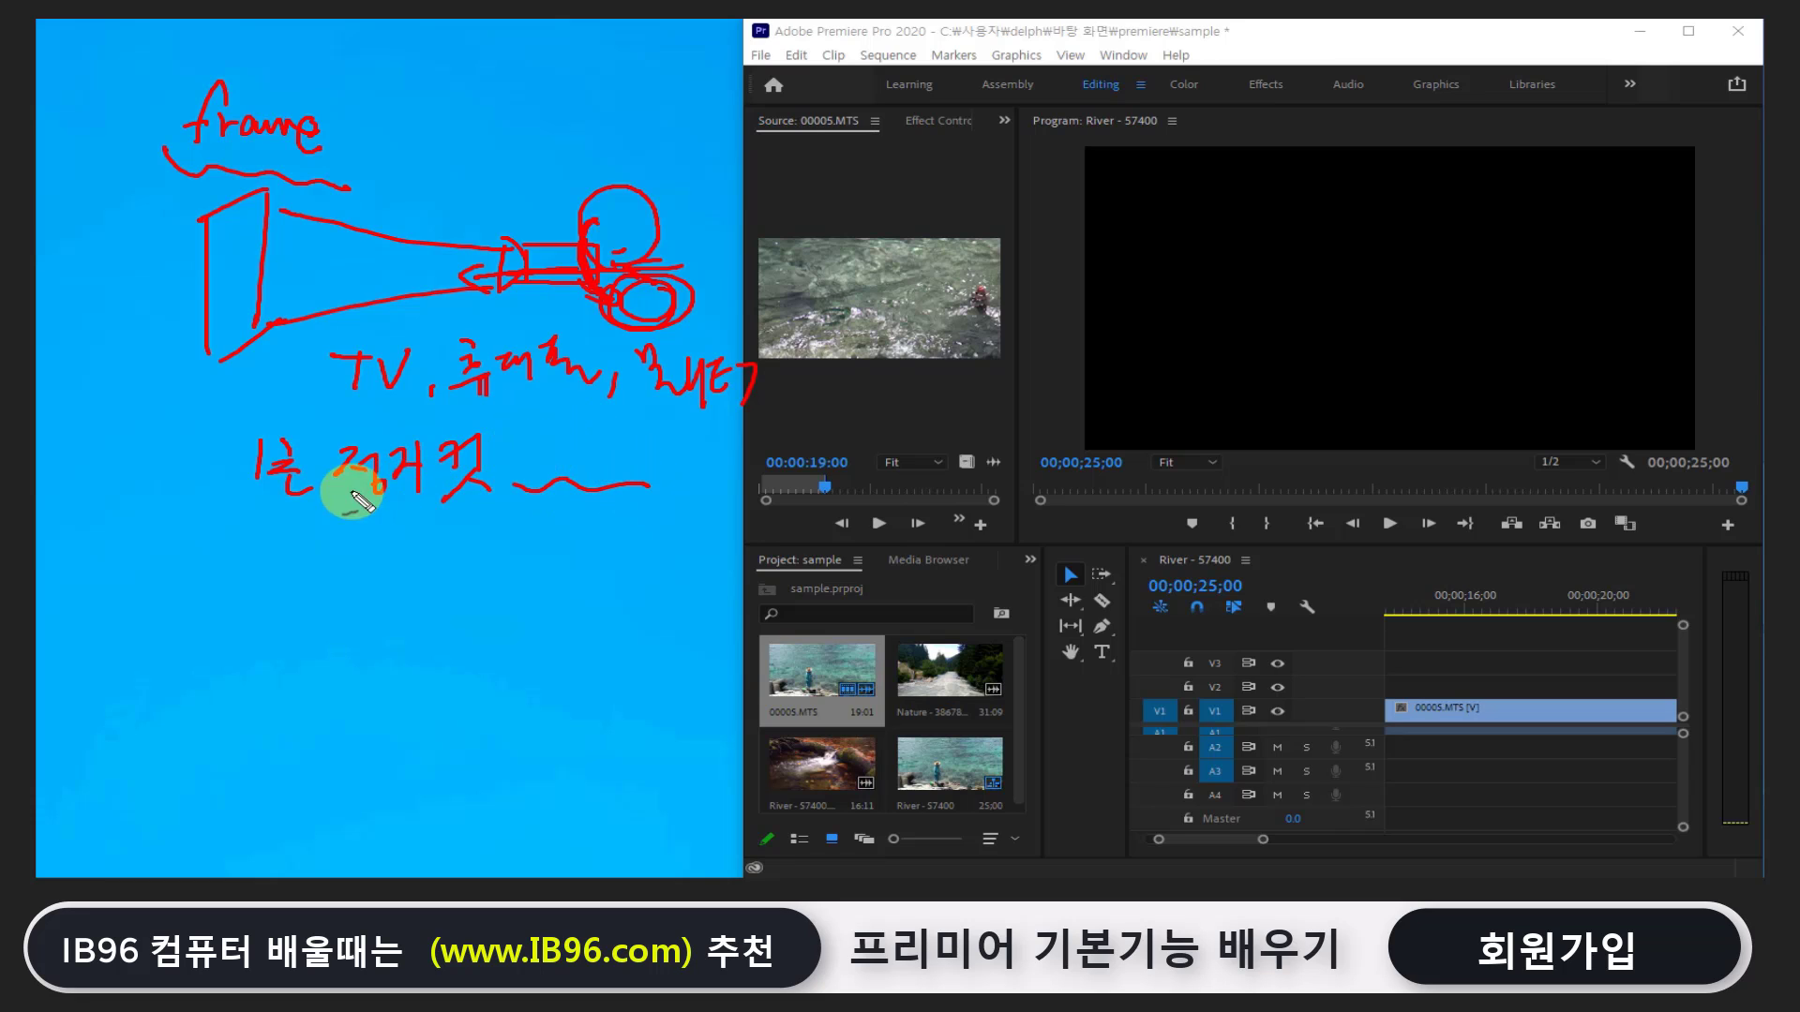
mouse_move(335, 501)
mouse_down()
mouse_move(509, 513)
mouse_move(438, 522)
mouse_move(432, 554)
mouse_move(538, 530)
mouse_up()
click(551, 542)
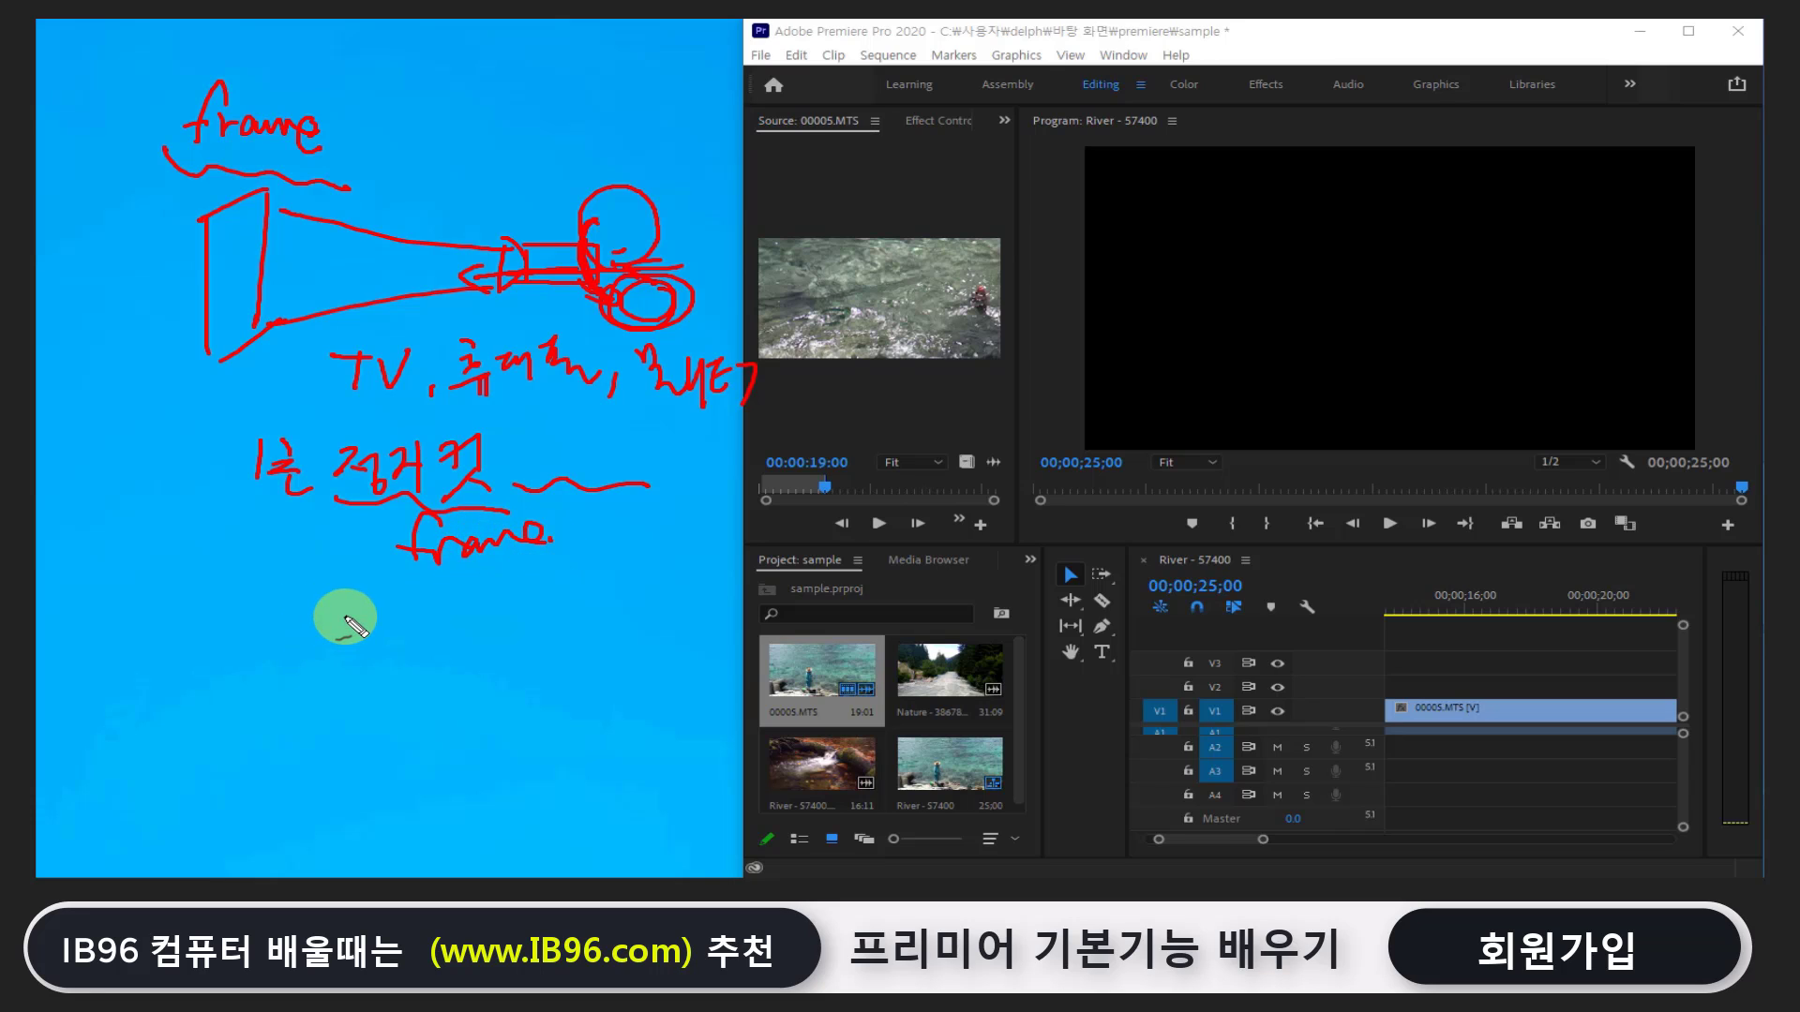
Write '1초 29.97' with an arrow to a circled 30, underlining 29.97
mouse_move(267, 631)
mouse_down()
mouse_move(323, 628)
mouse_move(287, 656)
mouse_up()
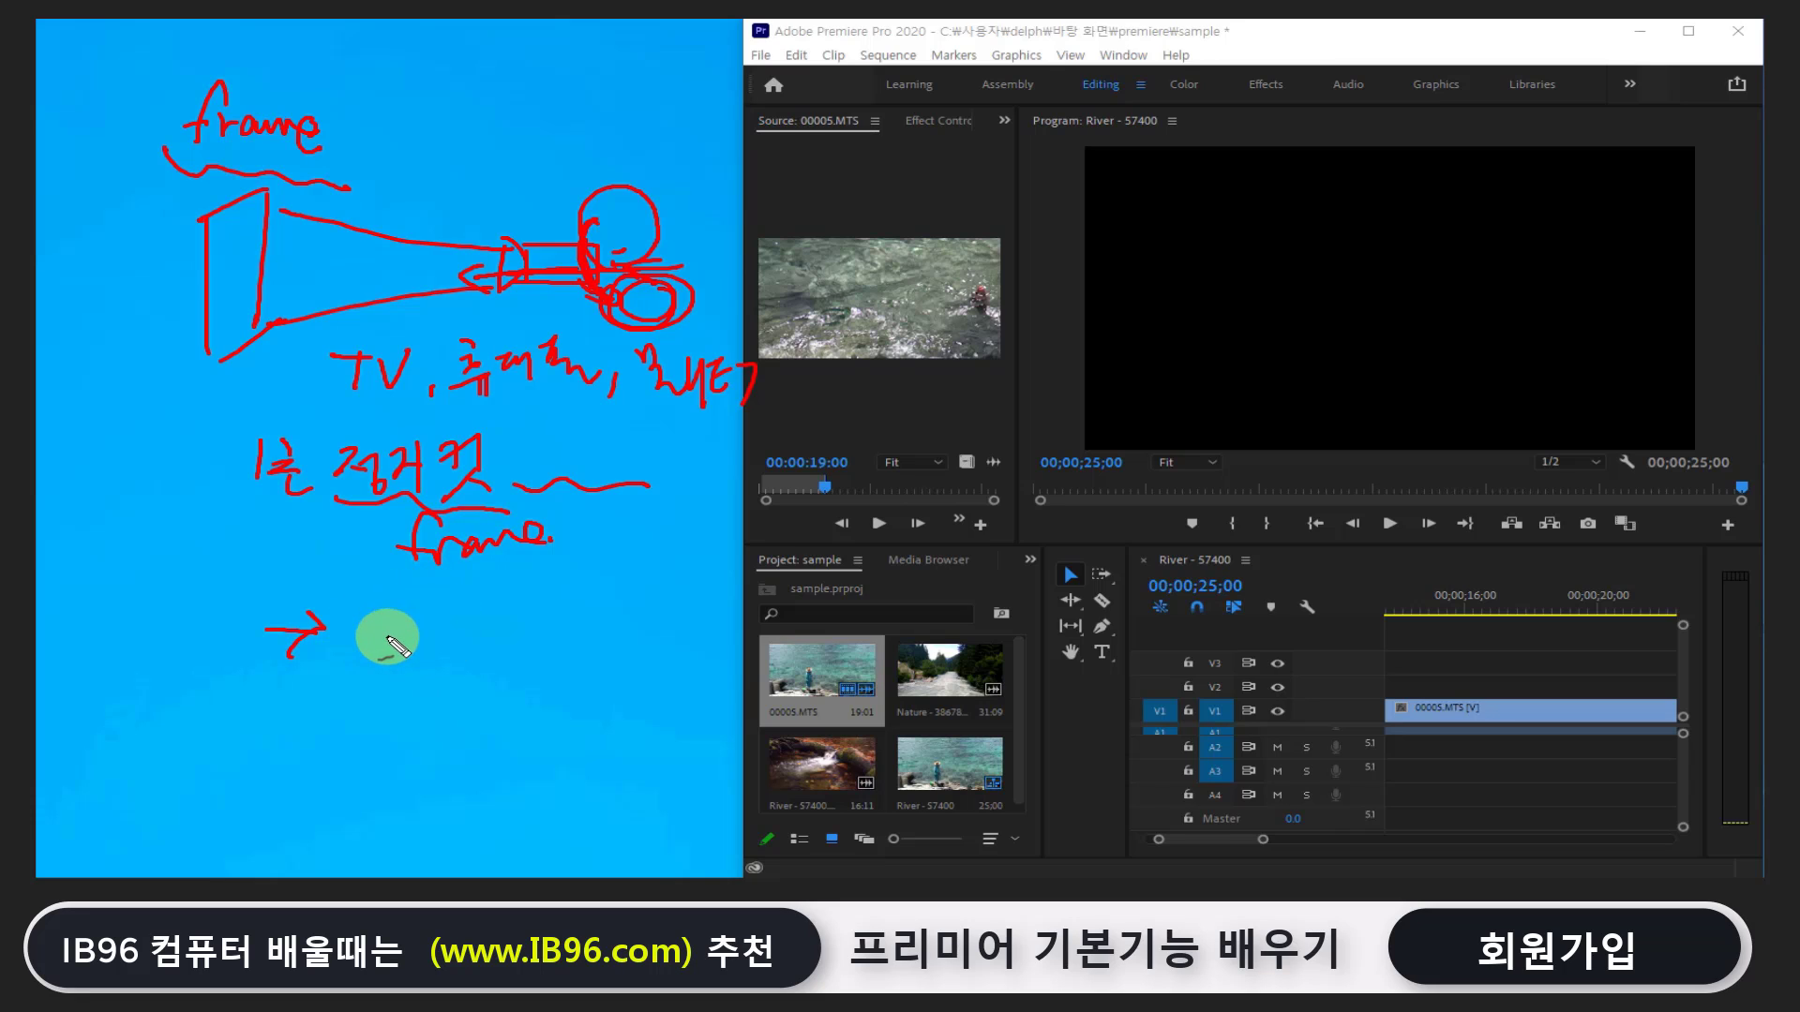
mouse_move(372, 616)
mouse_down()
mouse_move(369, 642)
mouse_move(405, 633)
mouse_move(441, 655)
mouse_move(554, 621)
mouse_move(575, 633)
mouse_up()
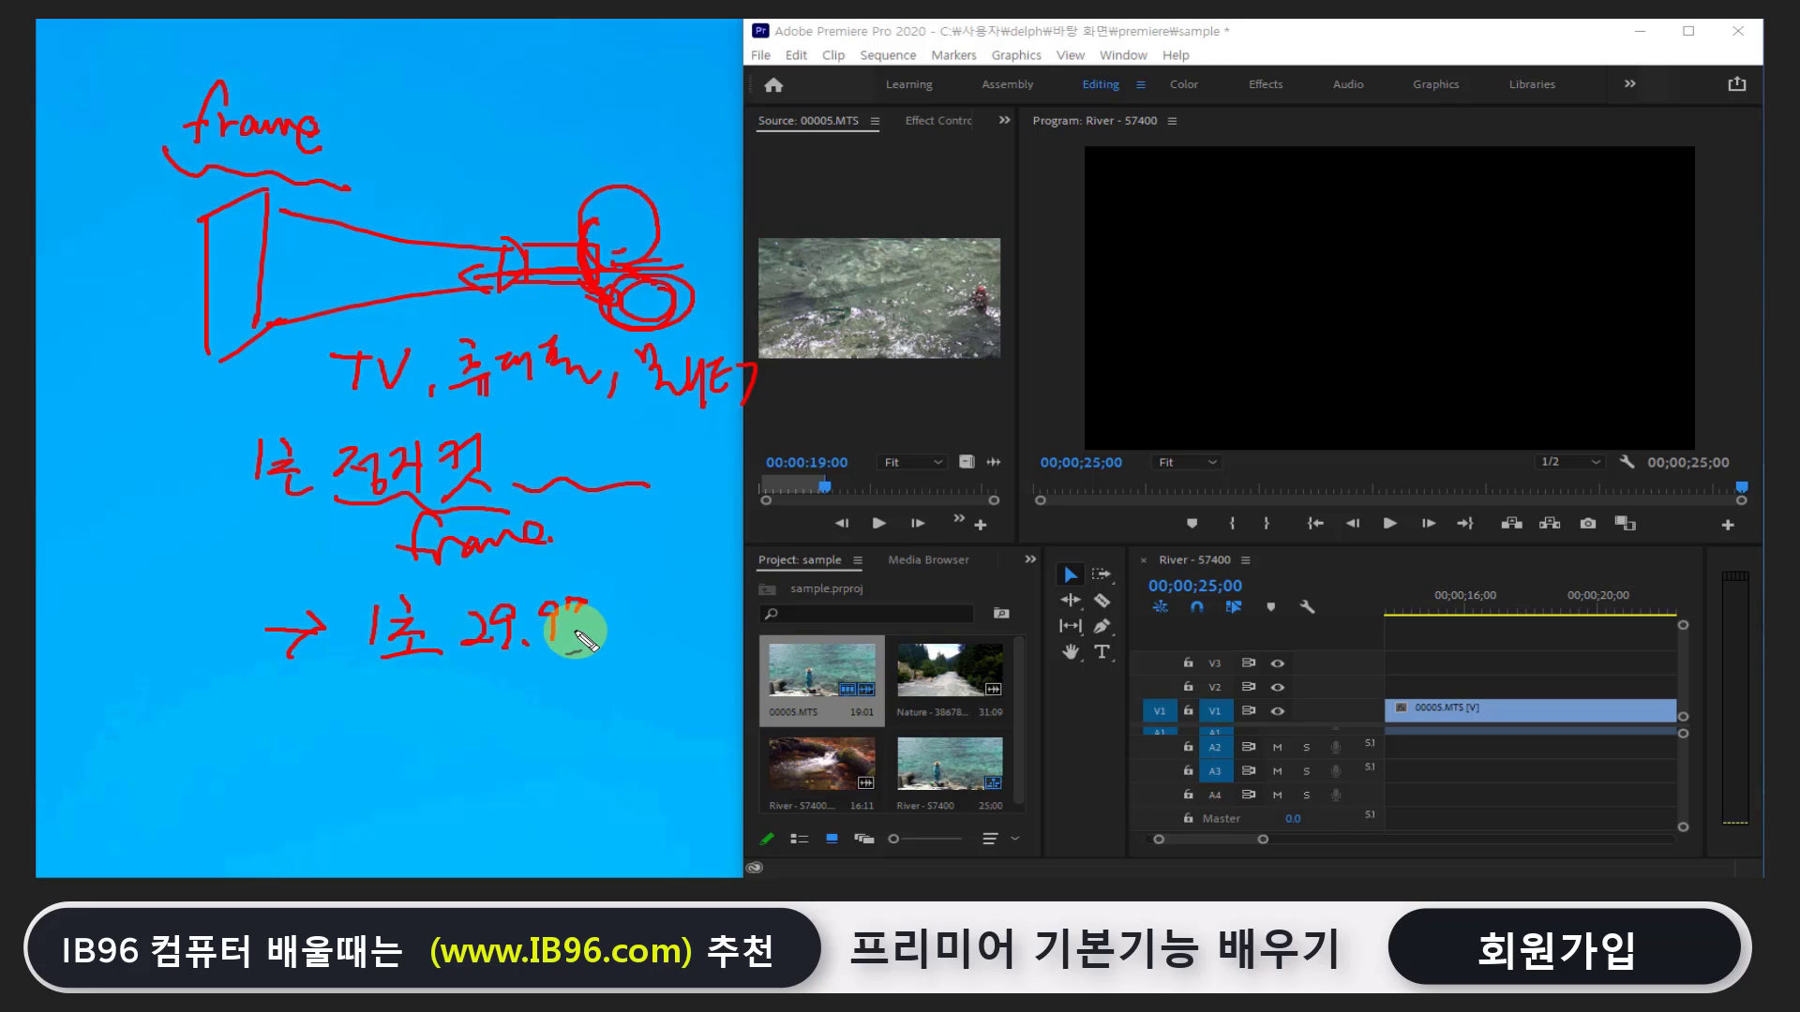
click(593, 636)
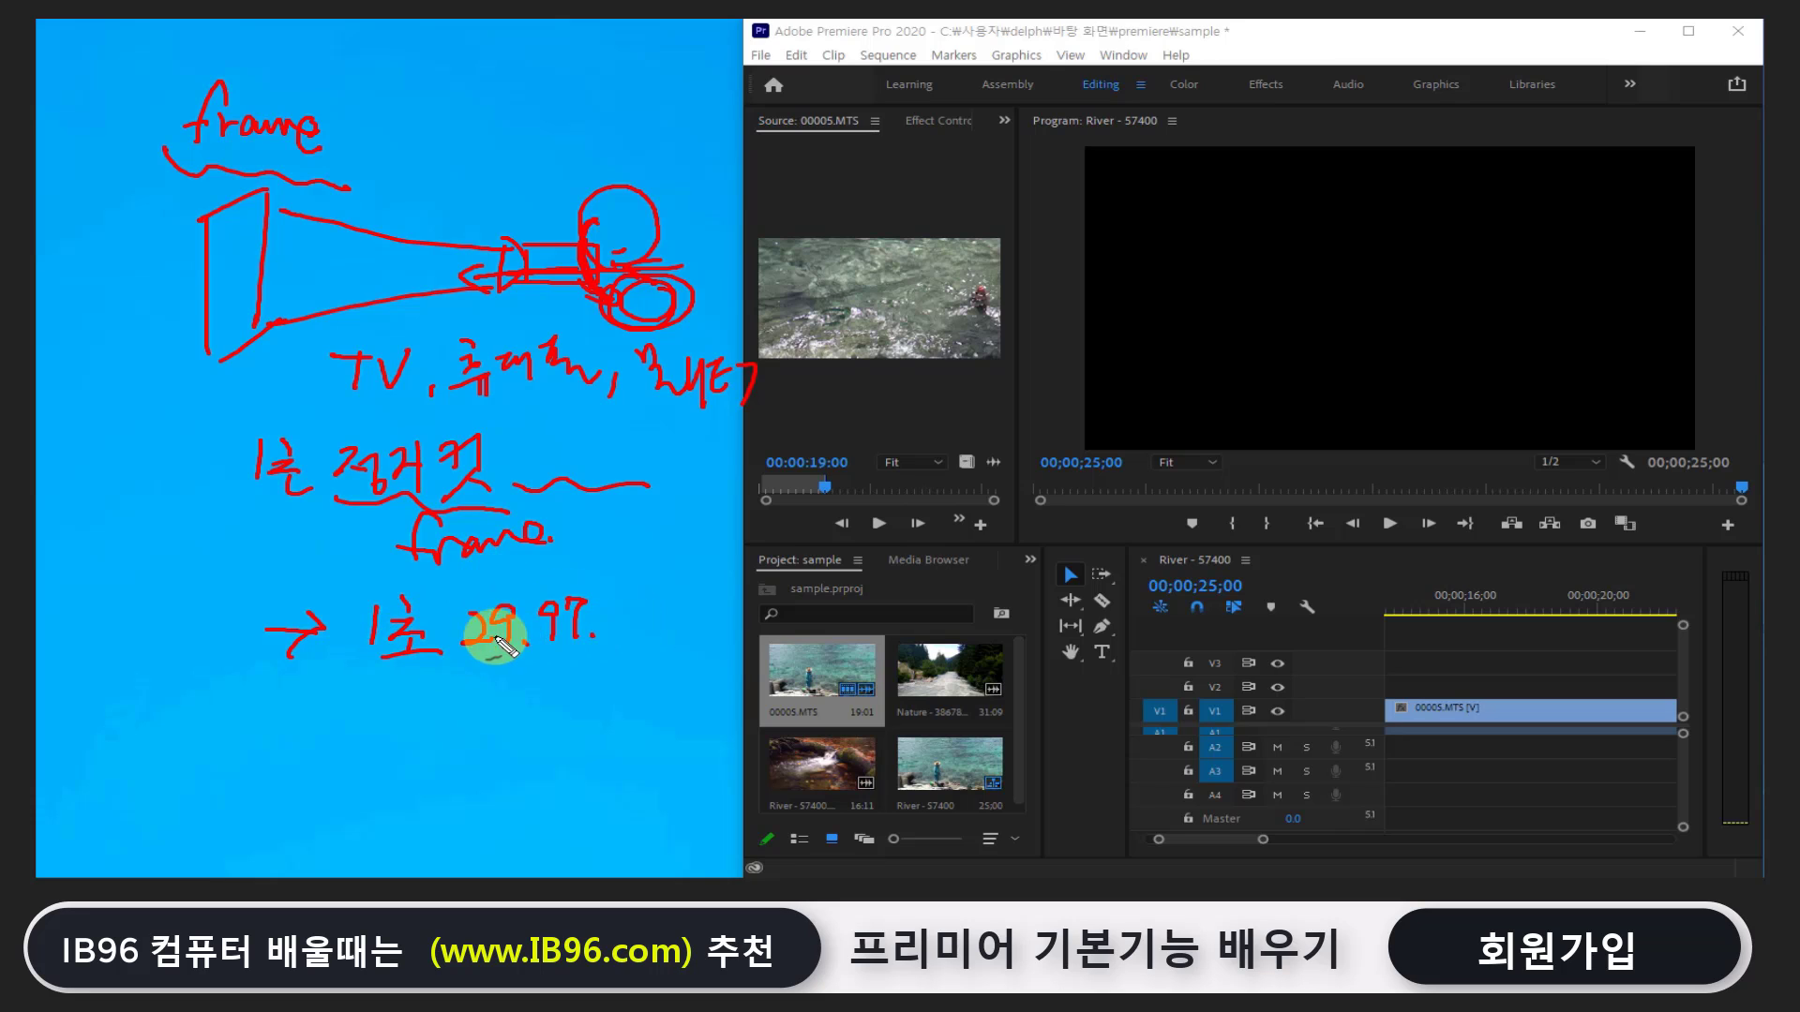
mouse_move(466, 645)
mouse_down()
mouse_move(602, 658)
mouse_move(647, 612)
mouse_move(689, 626)
mouse_move(685, 649)
mouse_up()
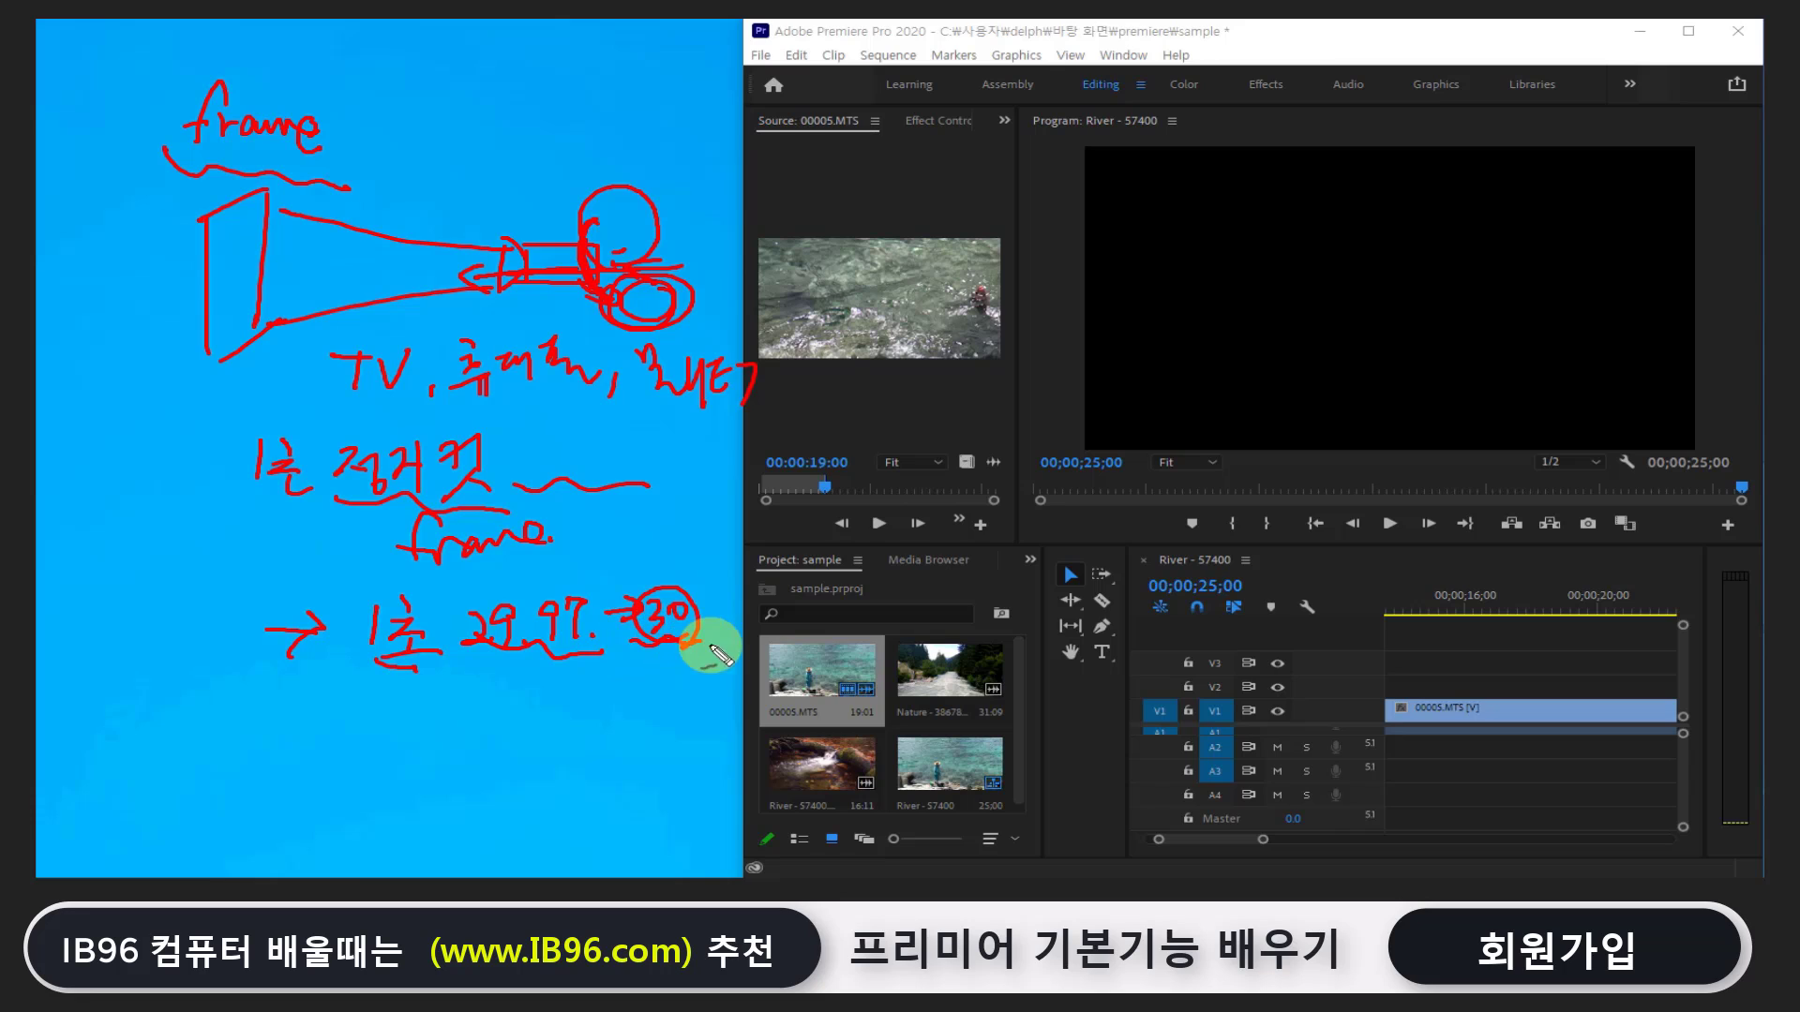
drag(699, 654, 717, 646)
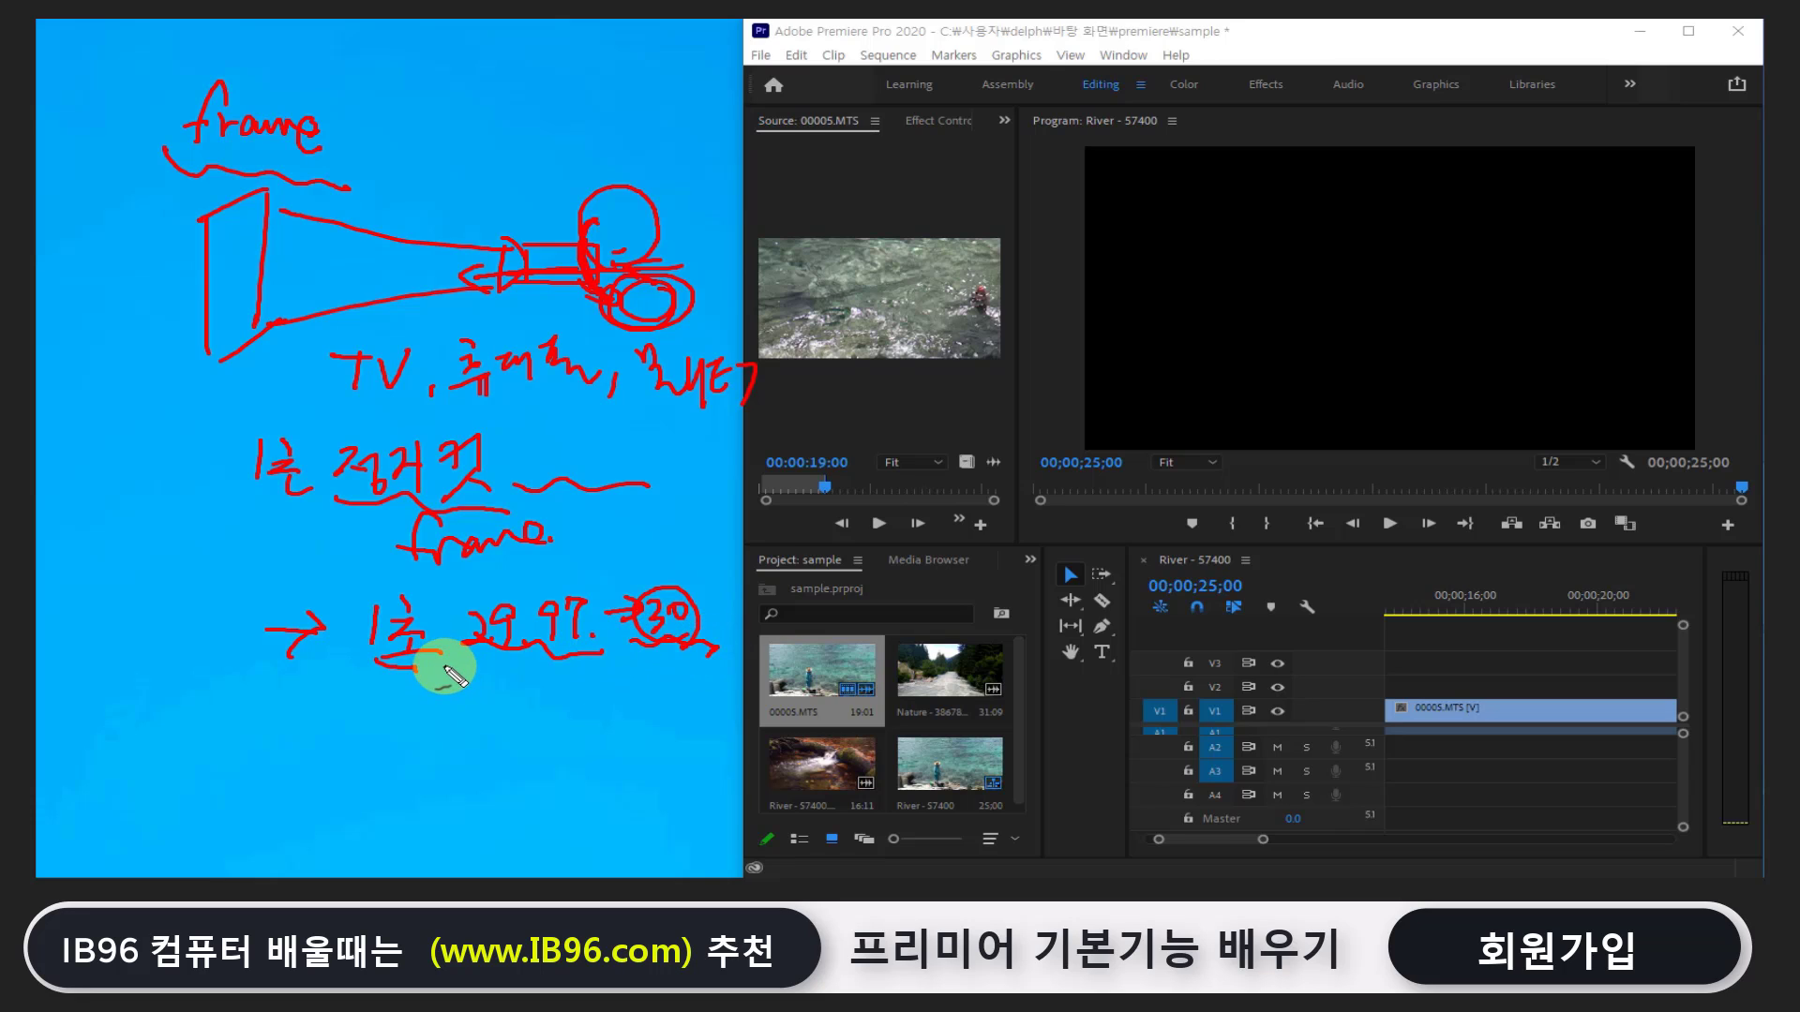
mouse_move(445, 670)
mouse_down()
mouse_move(502, 657)
mouse_move(600, 675)
mouse_up()
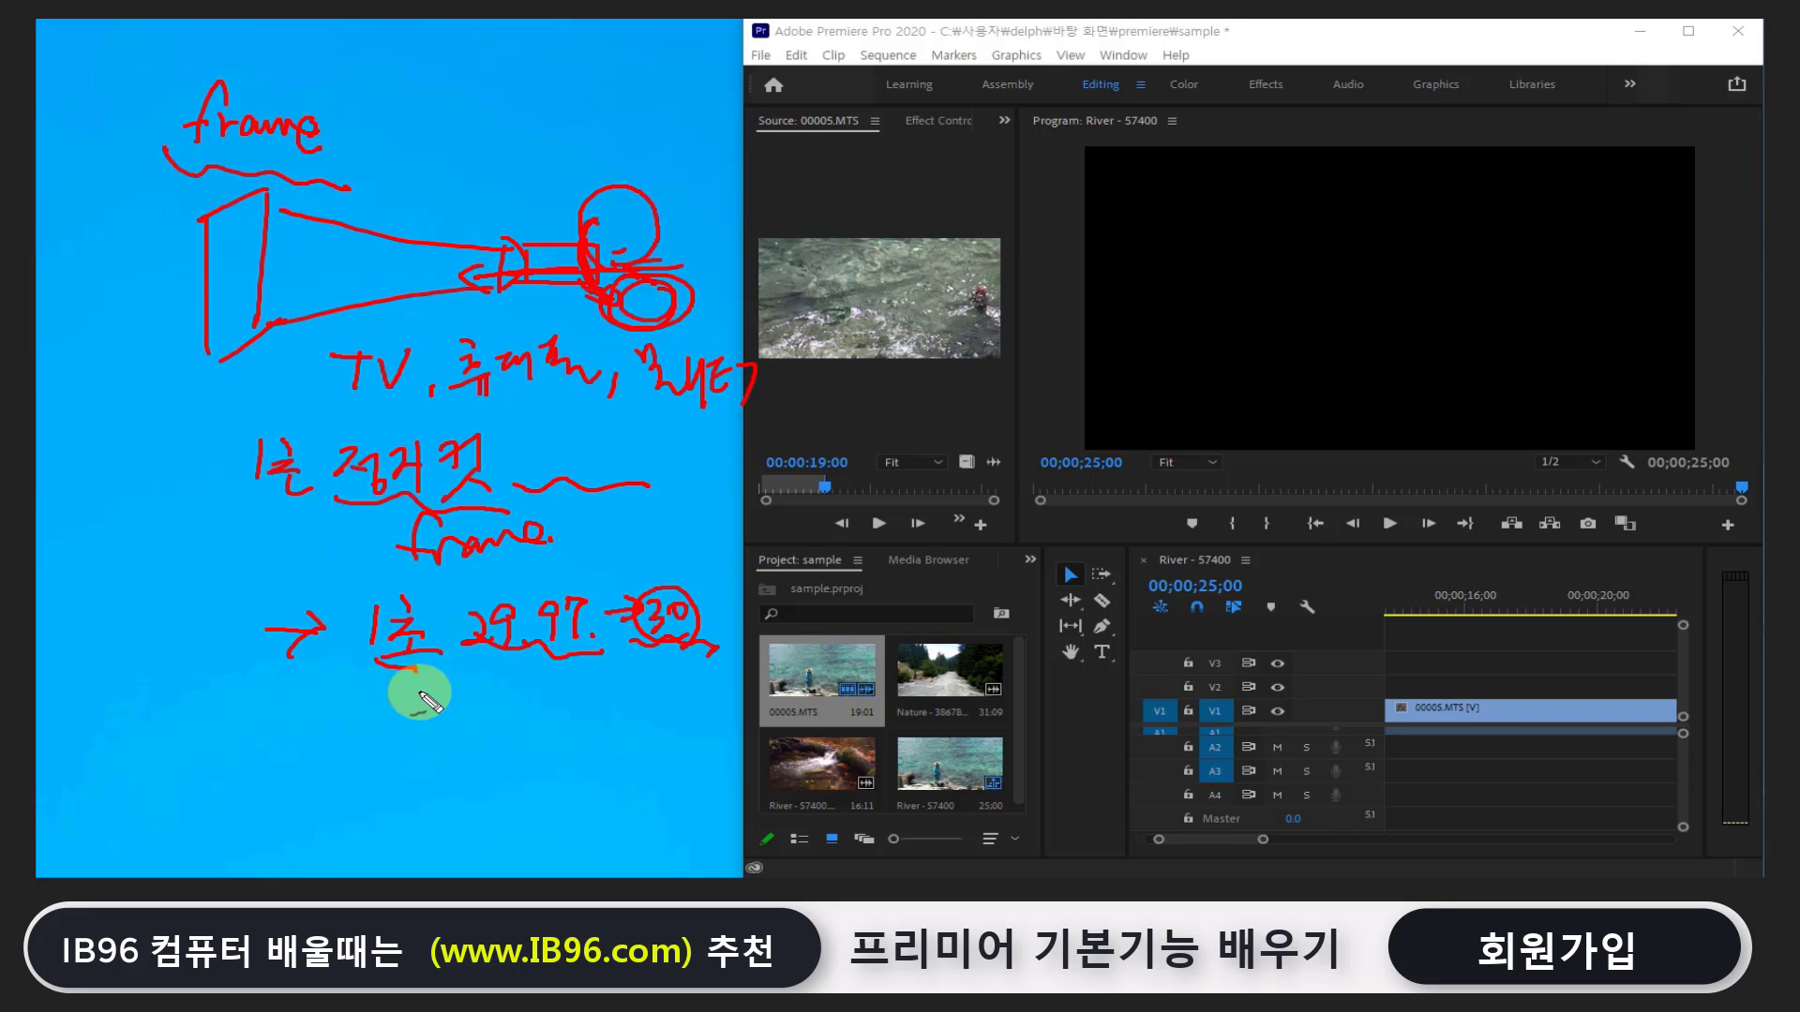
Draw a stick figure, underline the device list, 29.97 and circled 30, and arrow toward the camera
mouse_move(313, 709)
mouse_down()
mouse_move(278, 760)
mouse_move(331, 729)
mouse_up()
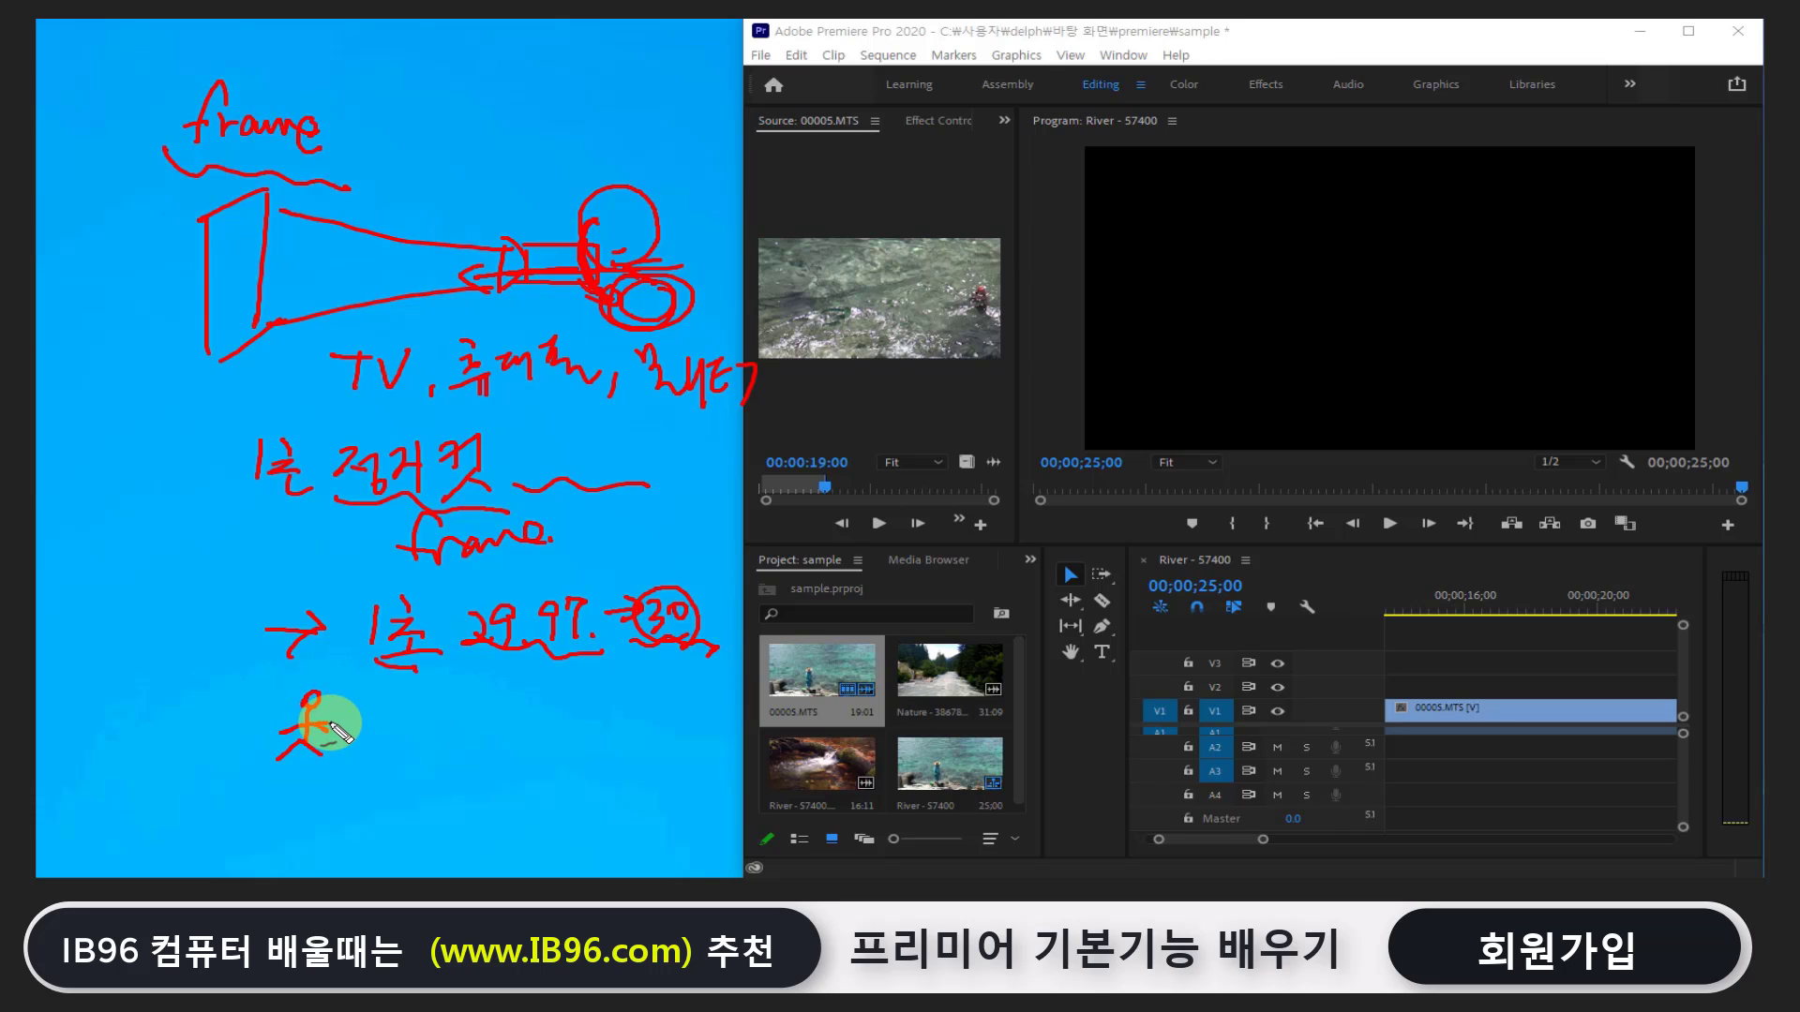
drag(322, 727, 342, 705)
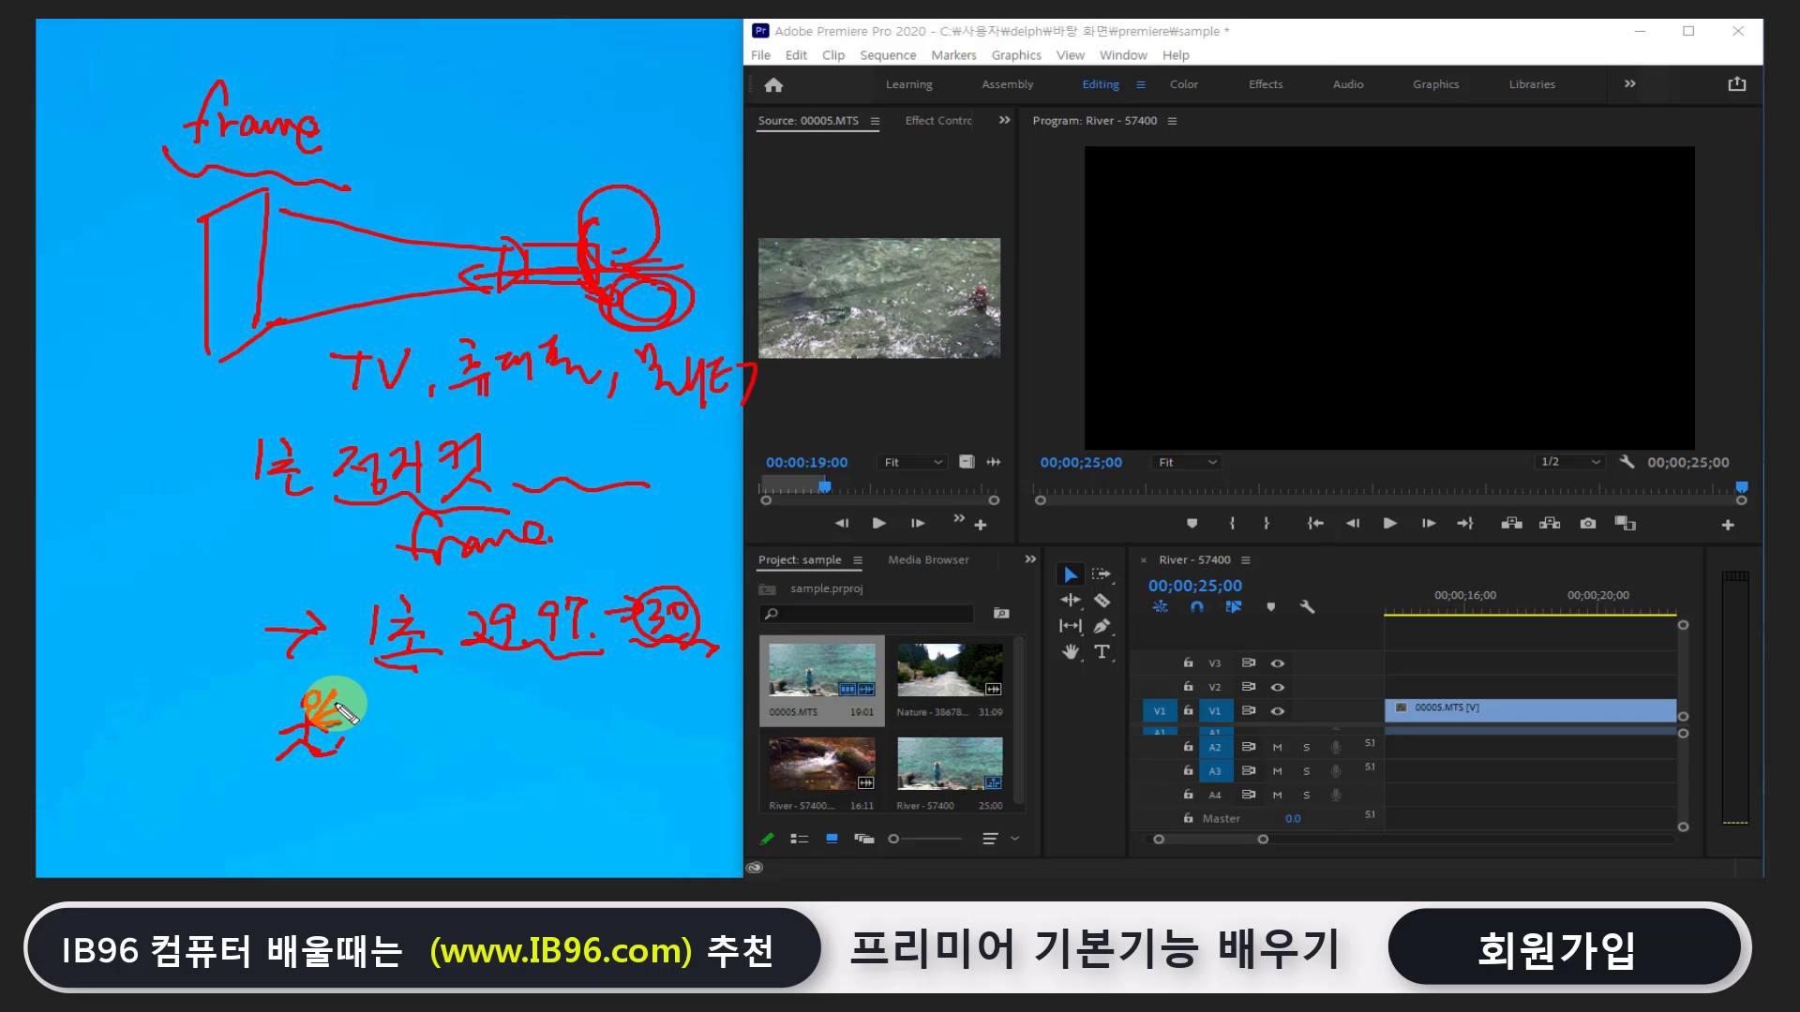
drag(349, 709, 352, 711)
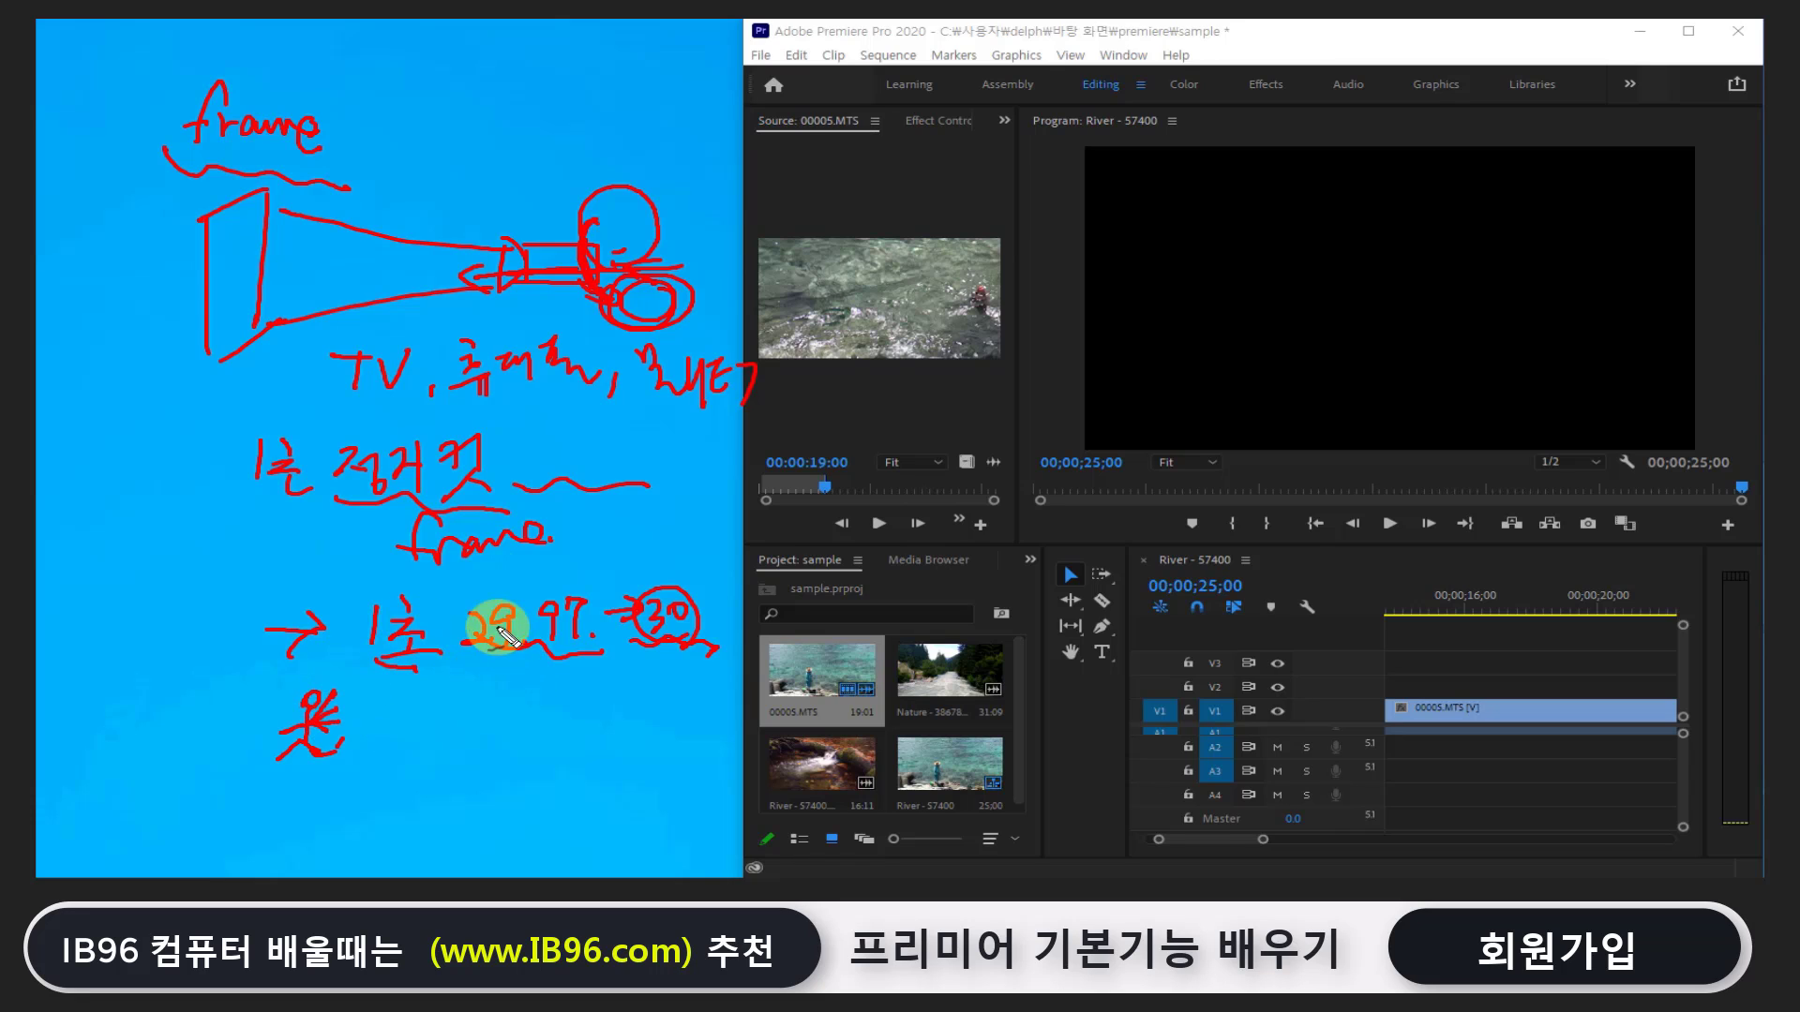
drag(667, 427, 740, 427)
drag(576, 426, 323, 408)
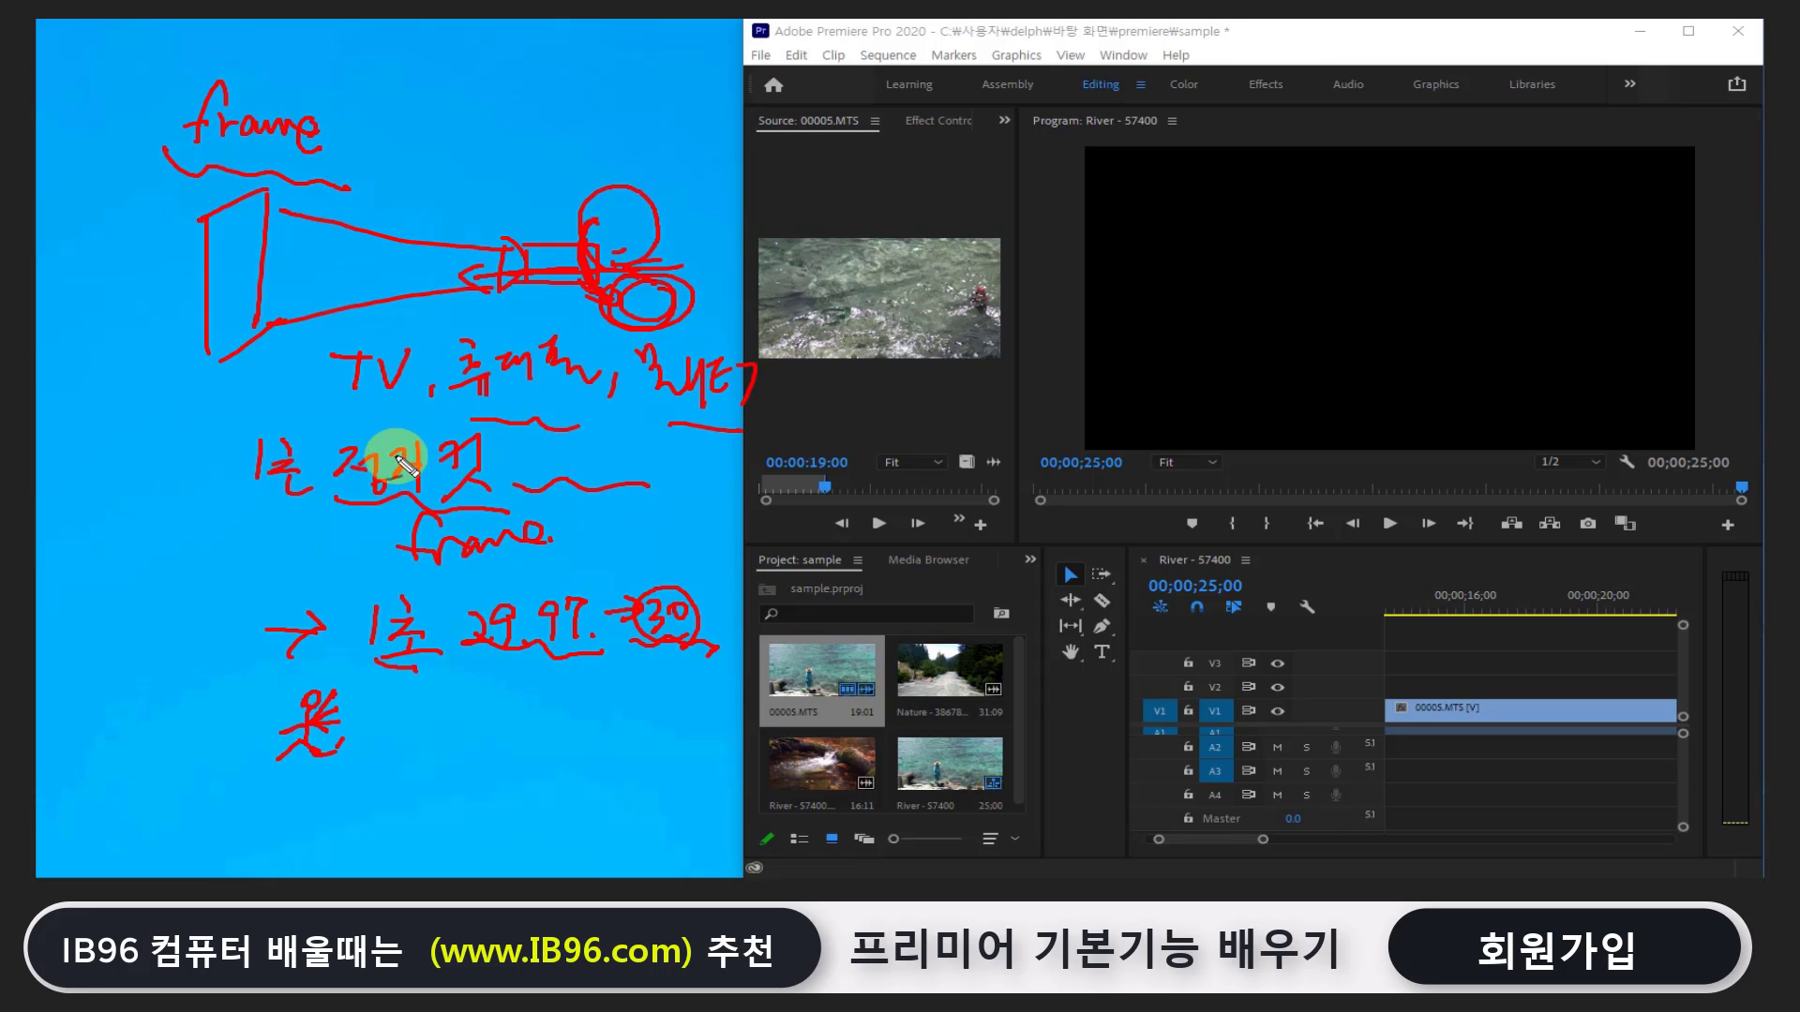
drag(530, 644, 556, 652)
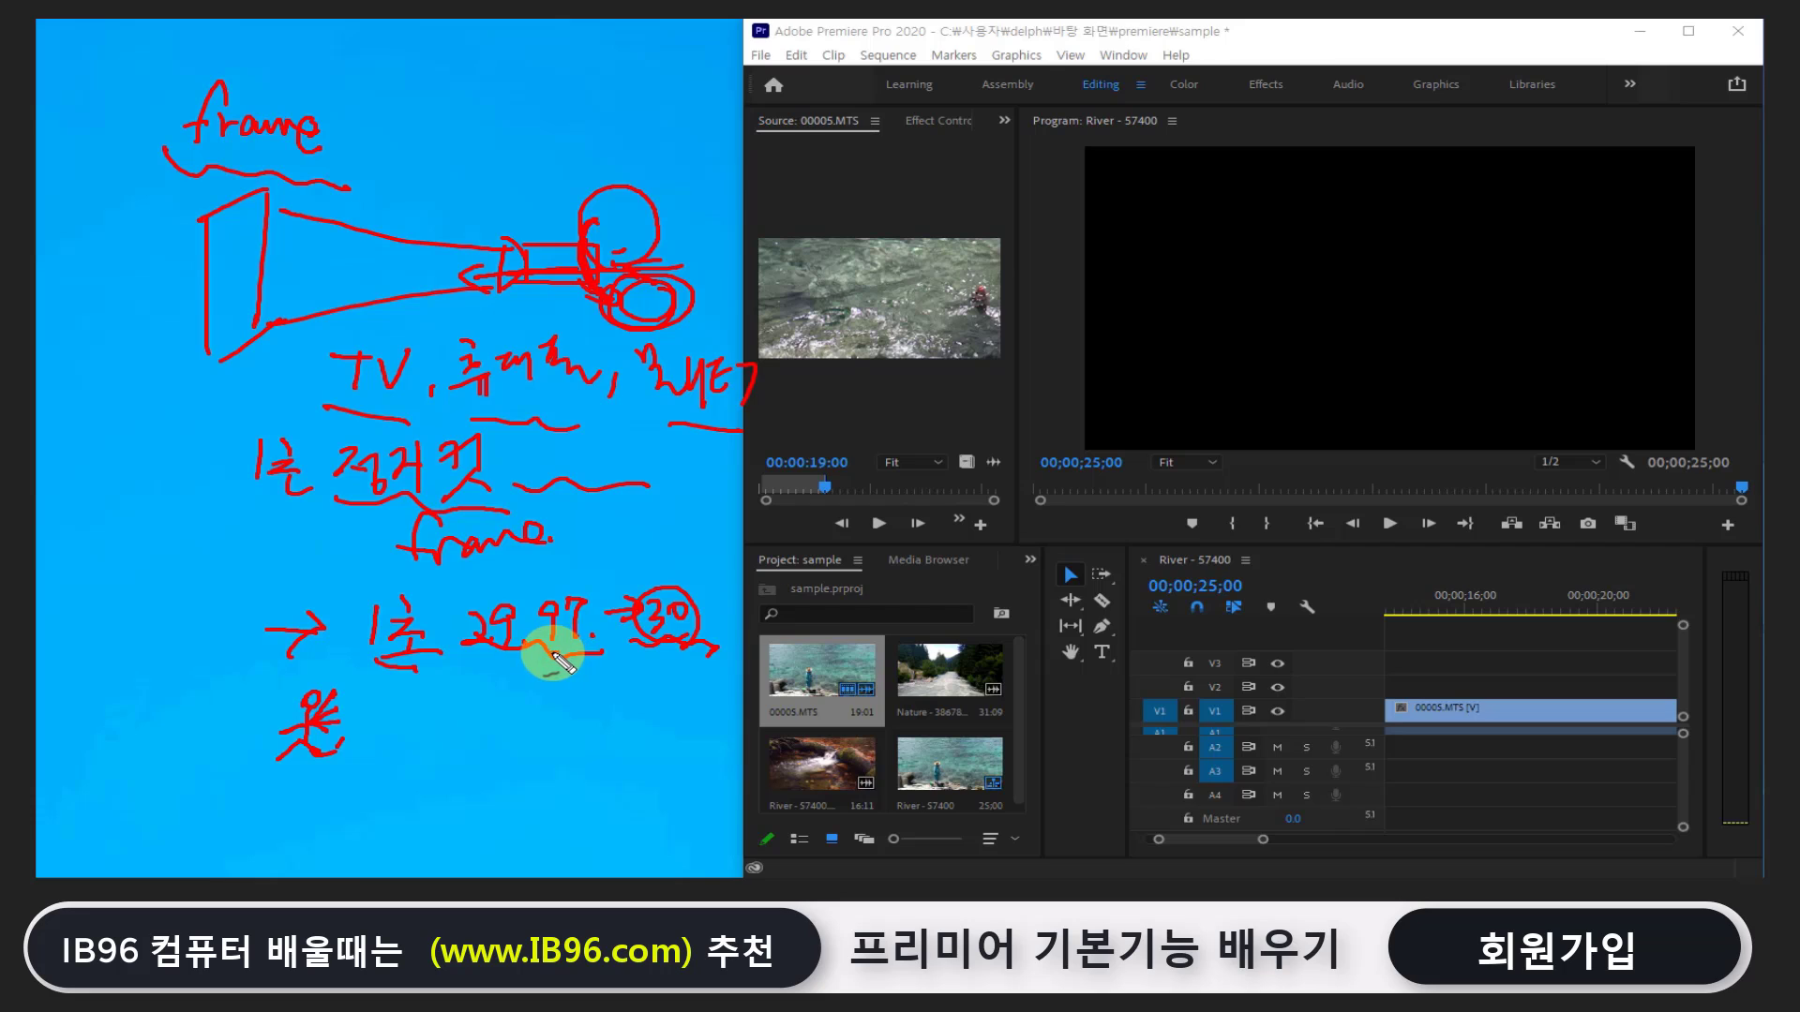
drag(314, 715, 333, 734)
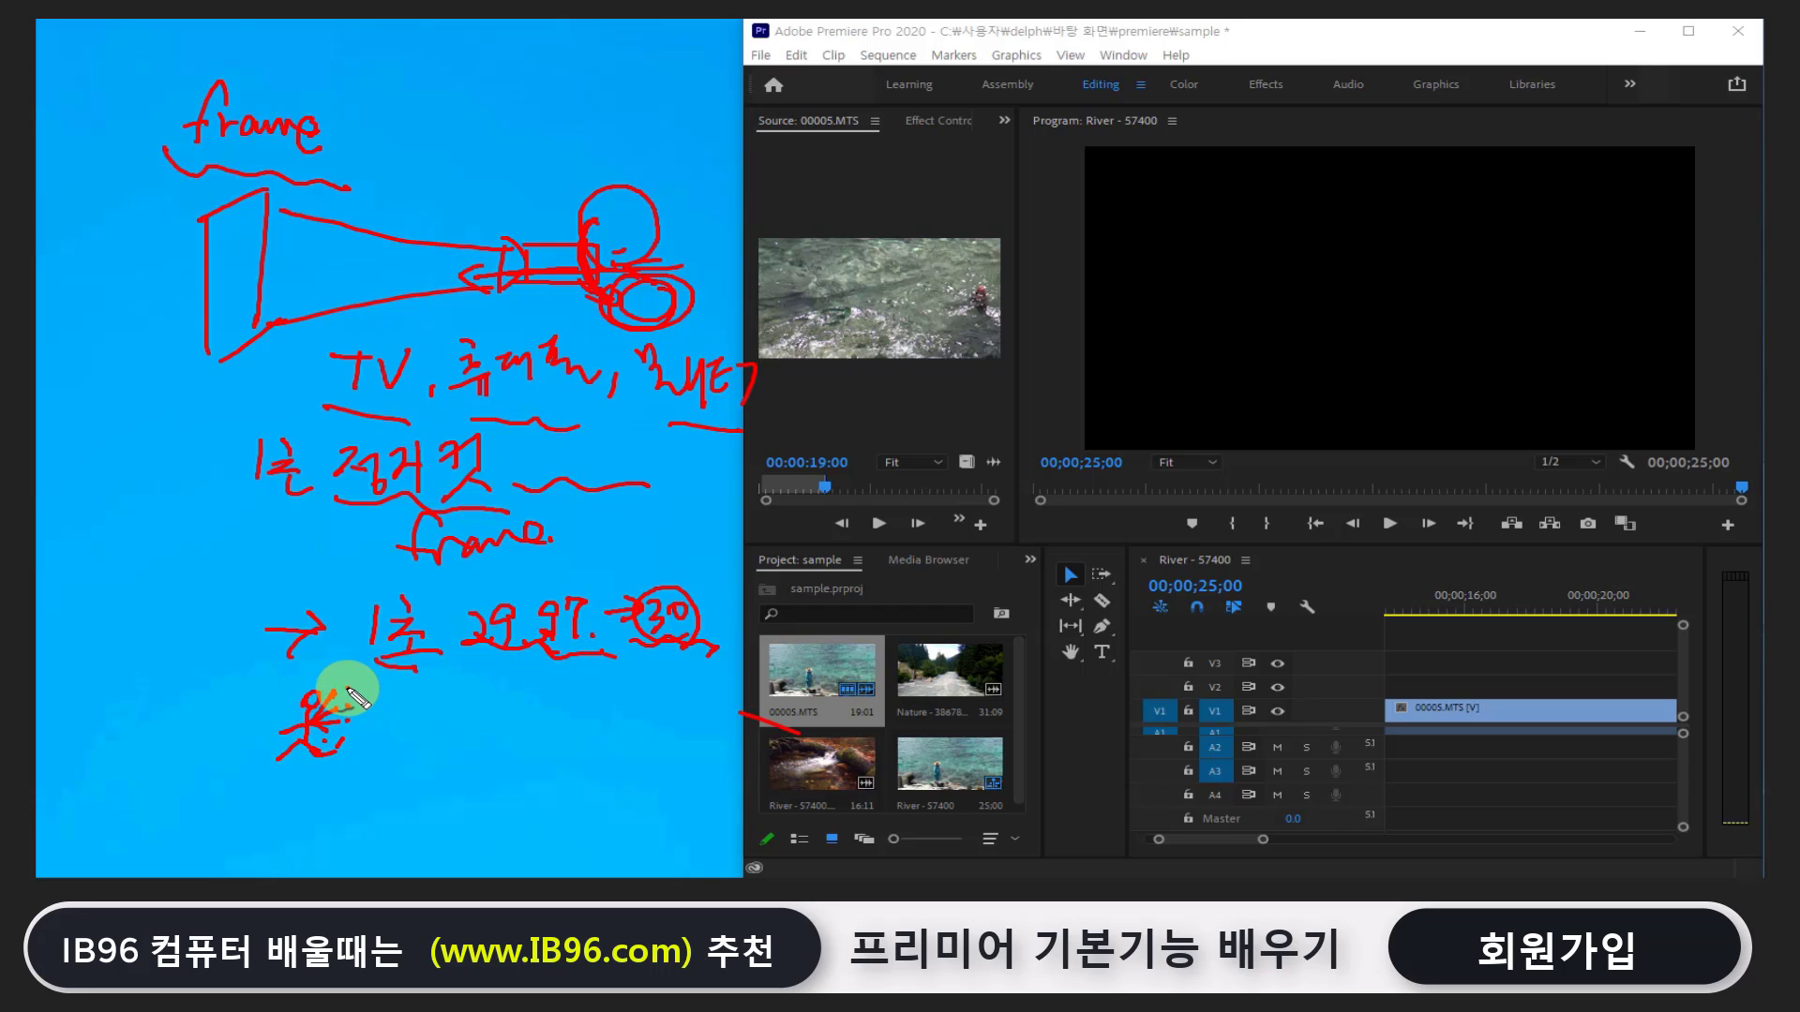
drag(437, 723, 445, 718)
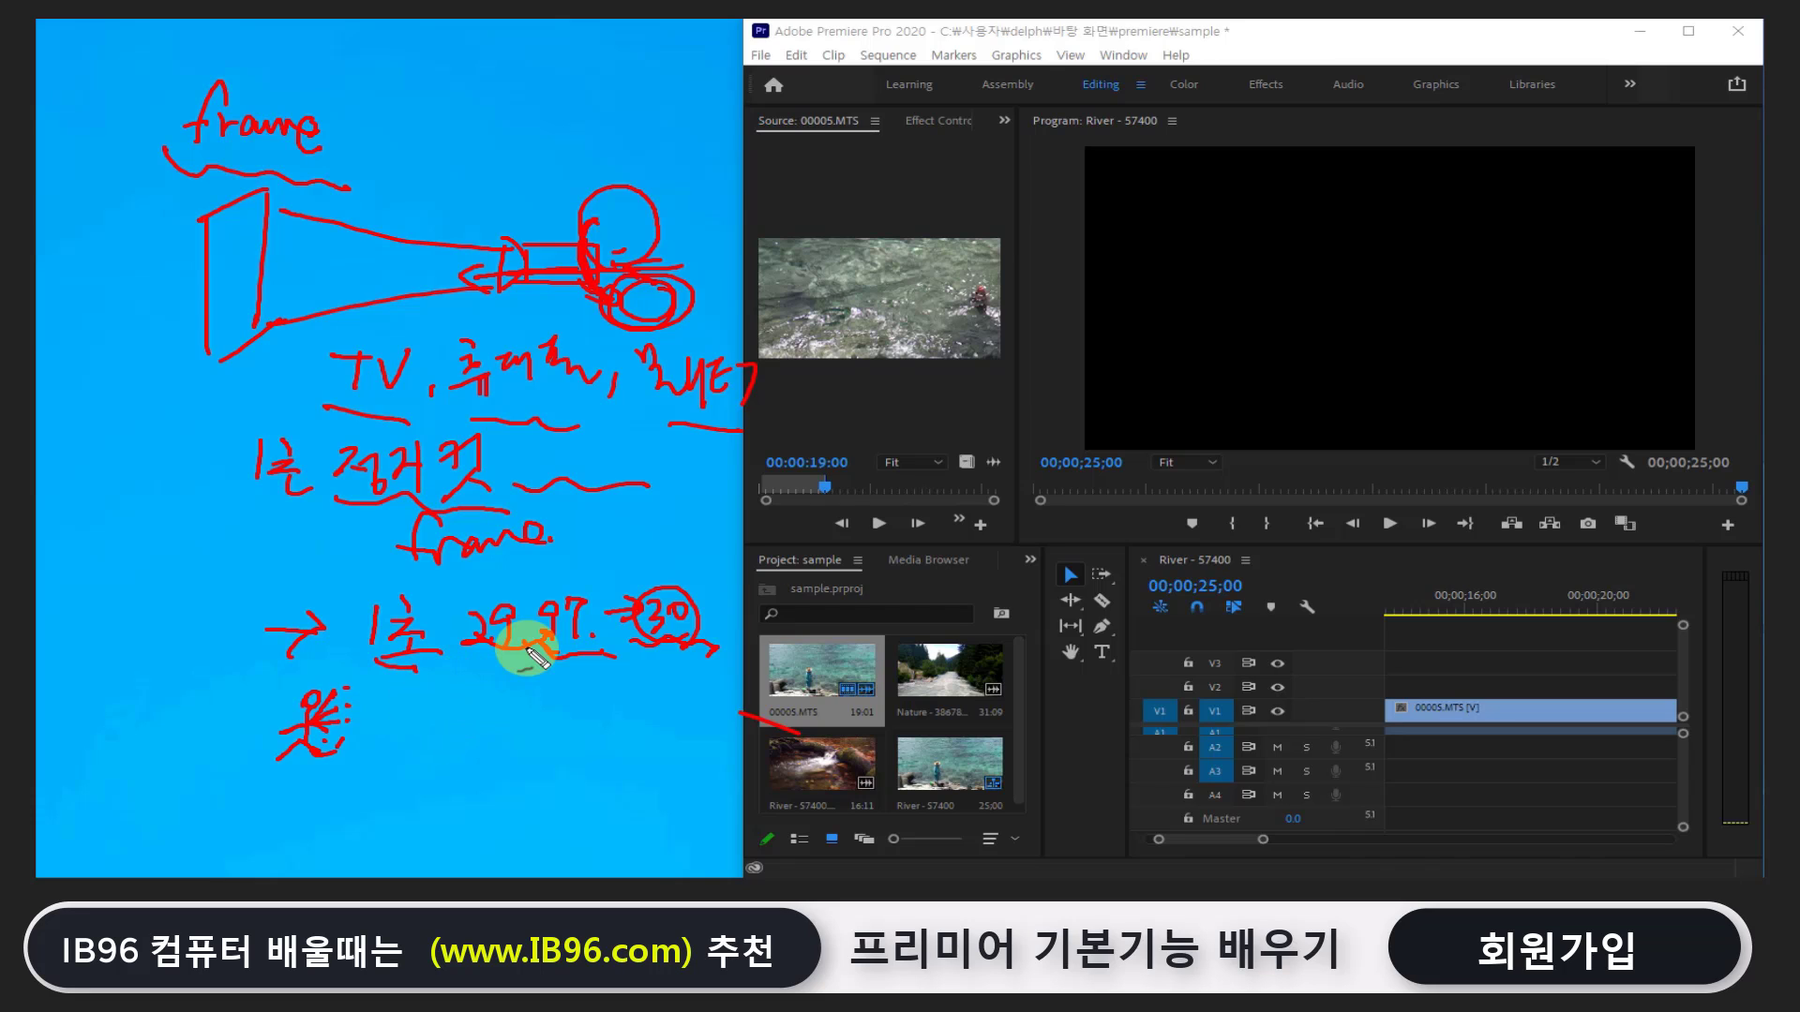
drag(325, 408, 405, 418)
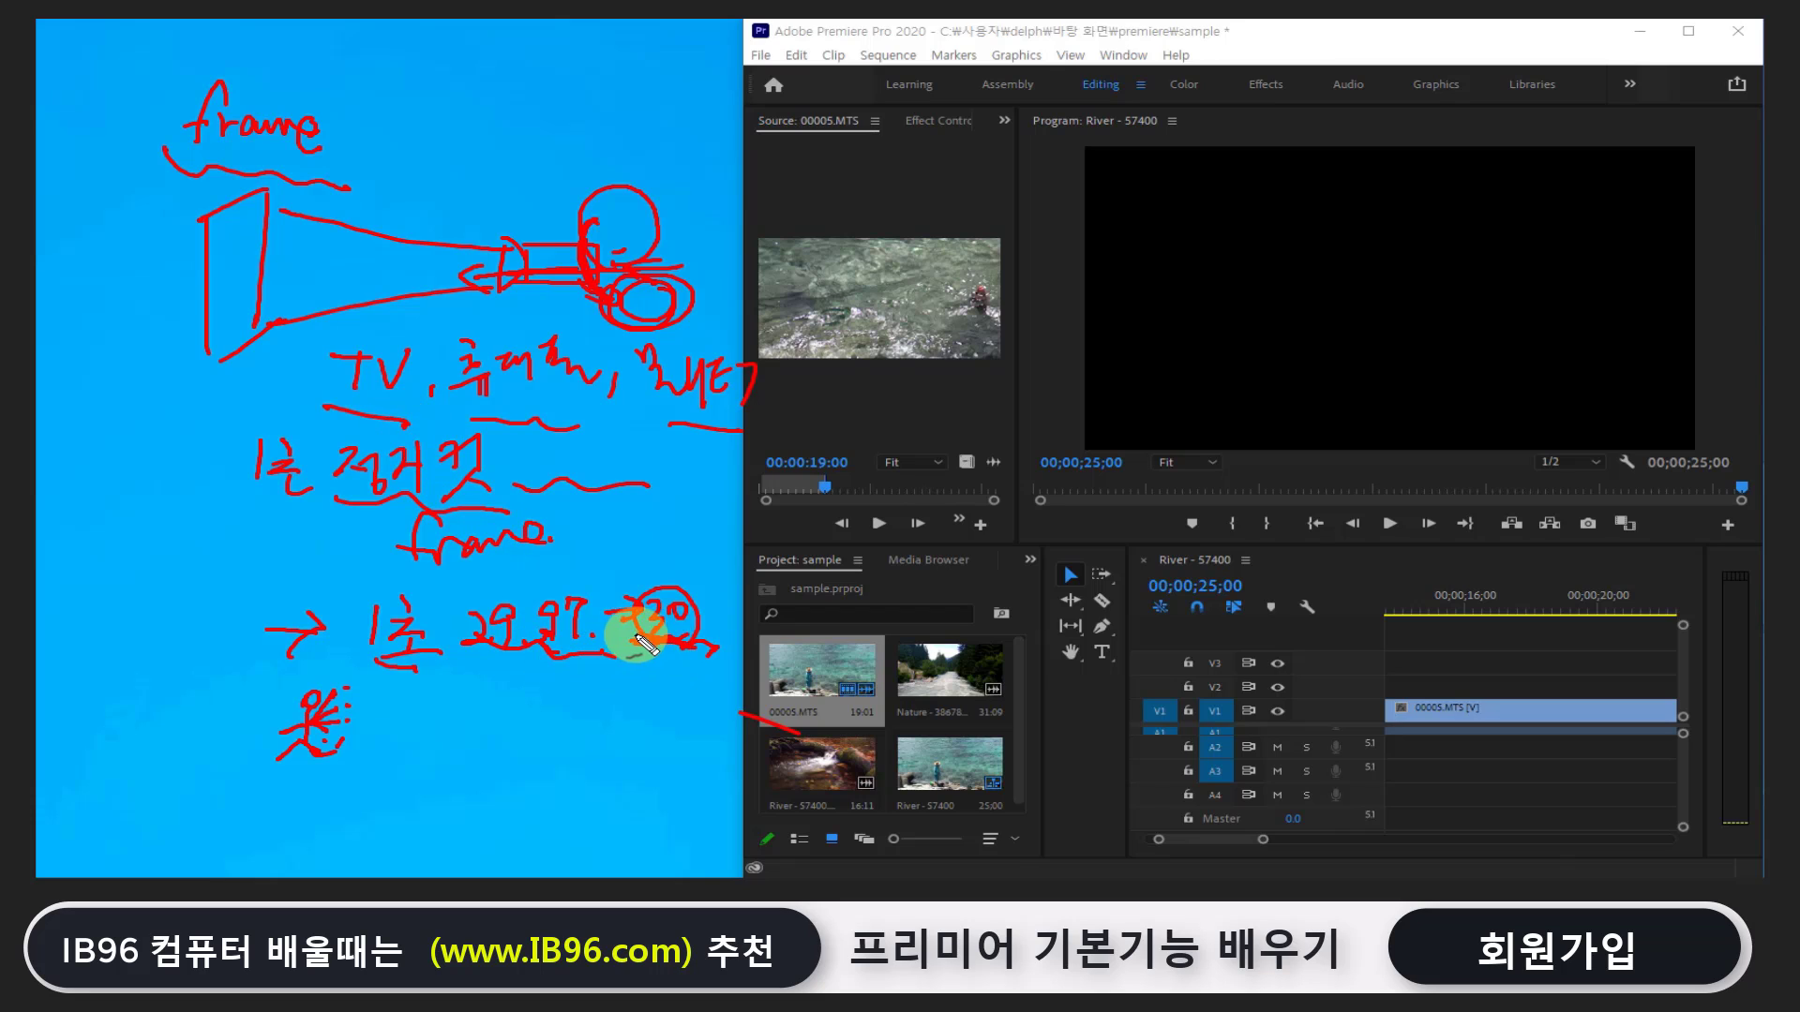
drag(634, 639, 703, 645)
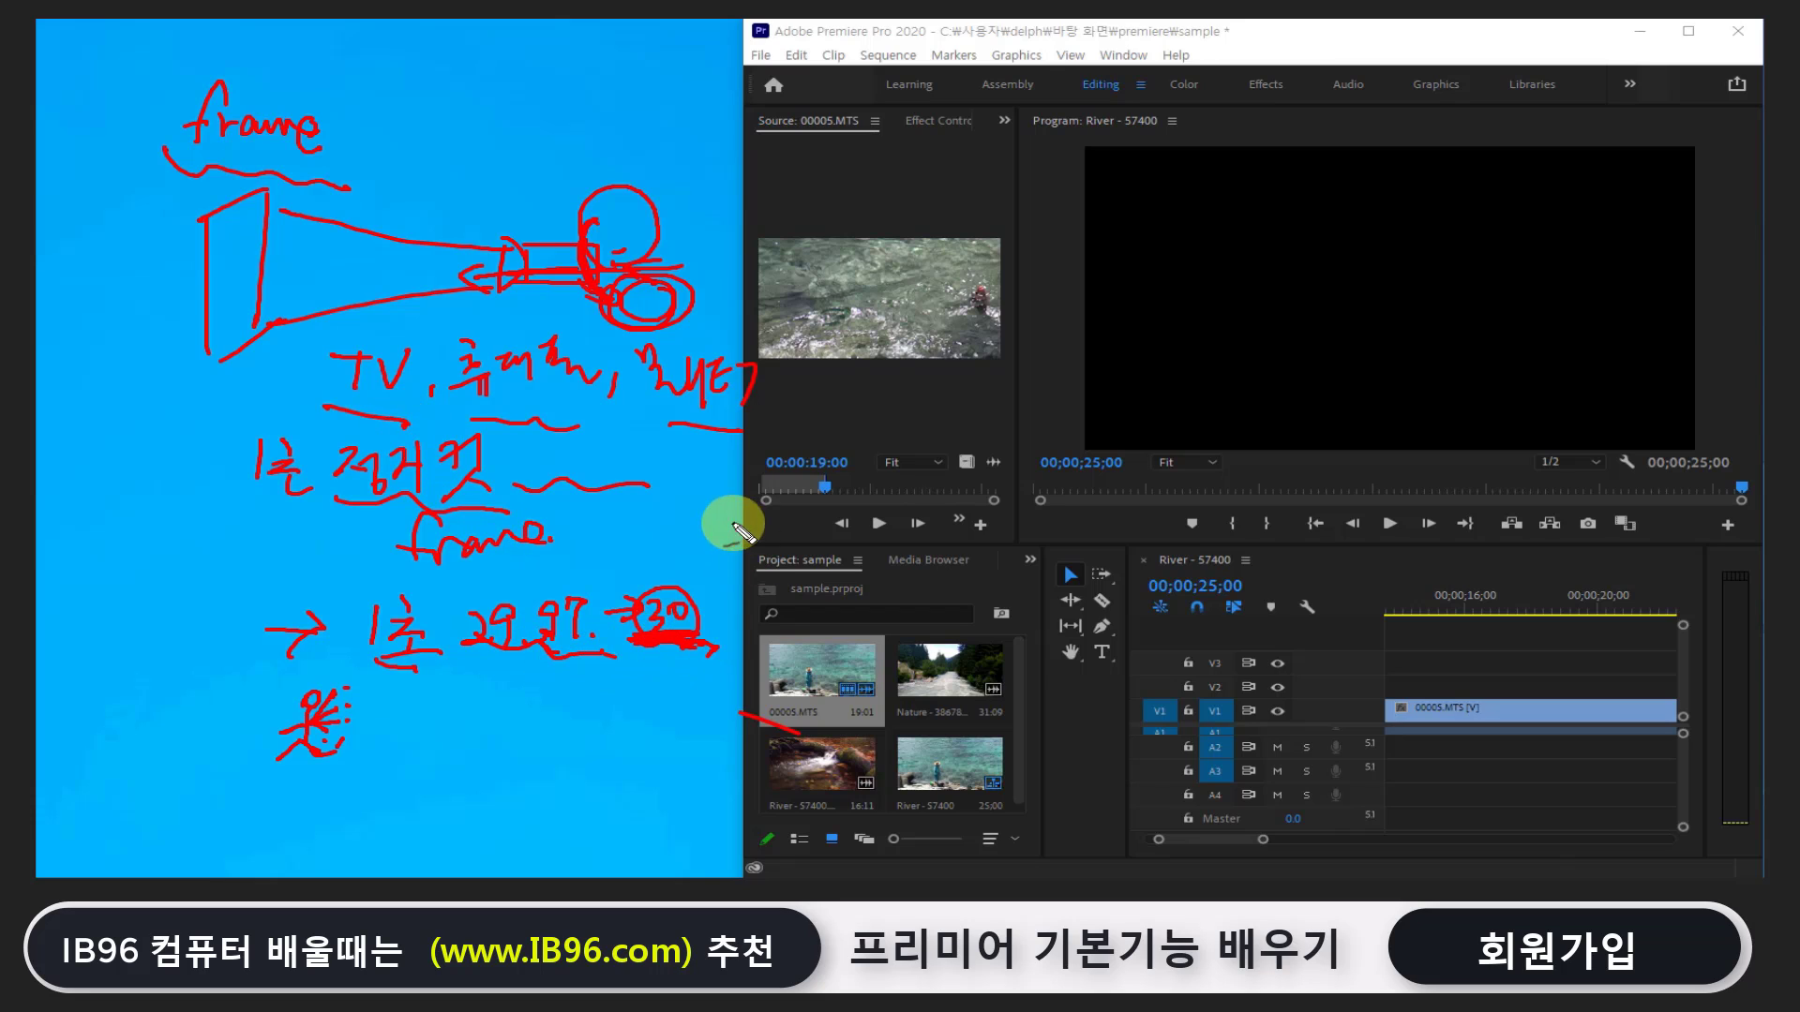
mouse_move(196, 423)
mouse_down()
mouse_move(246, 385)
mouse_move(250, 418)
mouse_up()
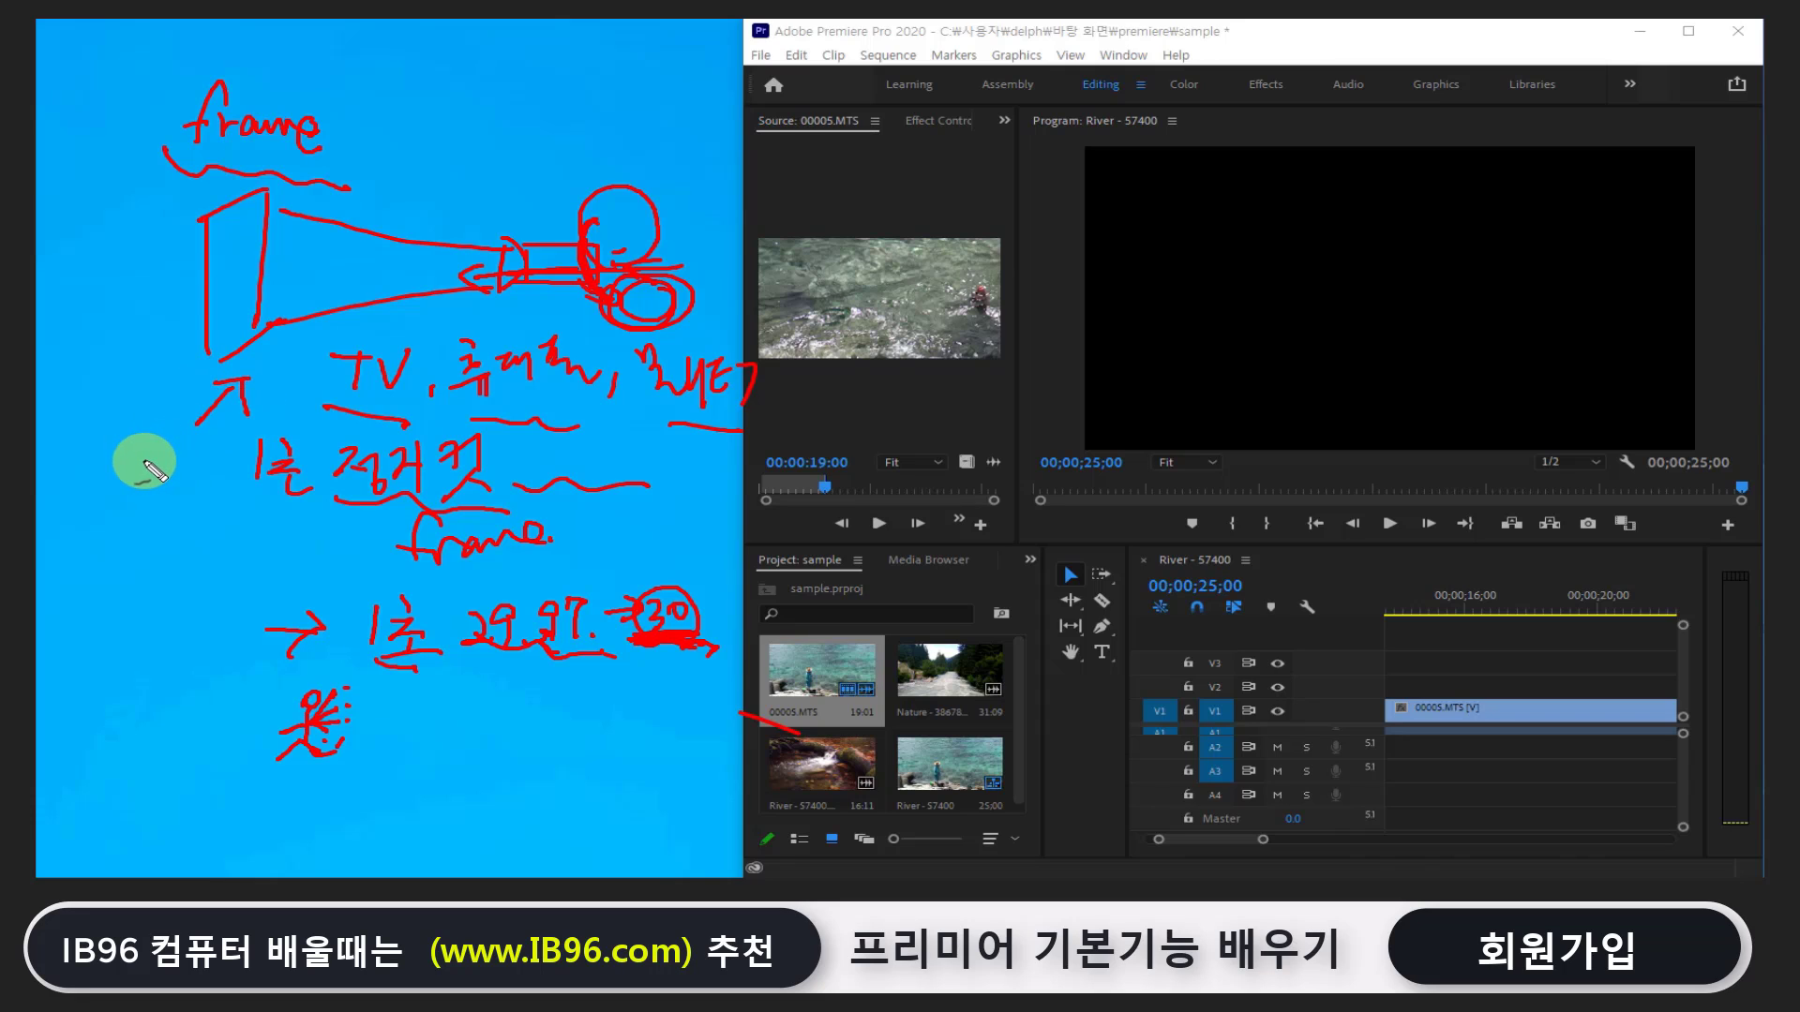
Write and underline 'Youtube' with the frame rates 15, 20, 25 and 30 beneath it
mouse_move(142, 461)
mouse_down()
mouse_move(133, 487)
mouse_move(180, 472)
mouse_move(193, 511)
mouse_move(271, 515)
mouse_up()
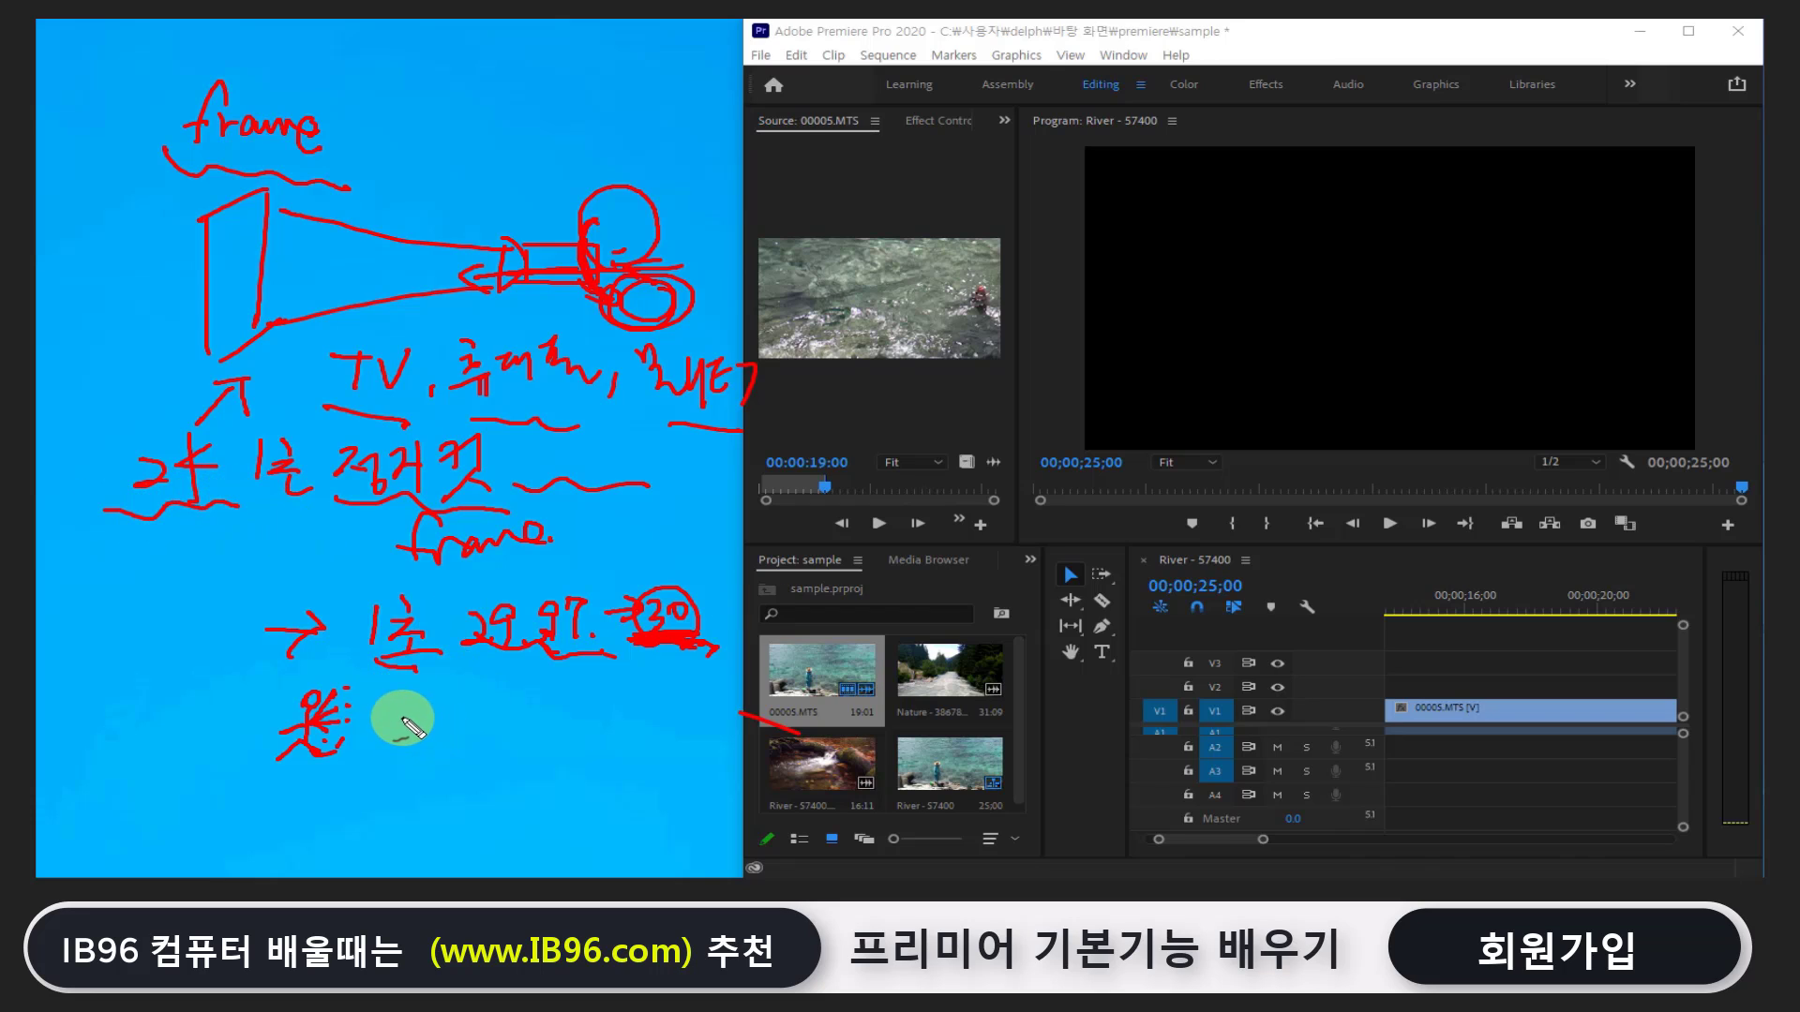
mouse_move(392, 694)
mouse_down()
mouse_move(418, 751)
mouse_move(501, 718)
mouse_move(525, 741)
mouse_up()
mouse_move(505, 701)
mouse_down()
mouse_move(543, 698)
mouse_move(581, 736)
mouse_move(637, 727)
mouse_up()
drag(375, 750, 651, 748)
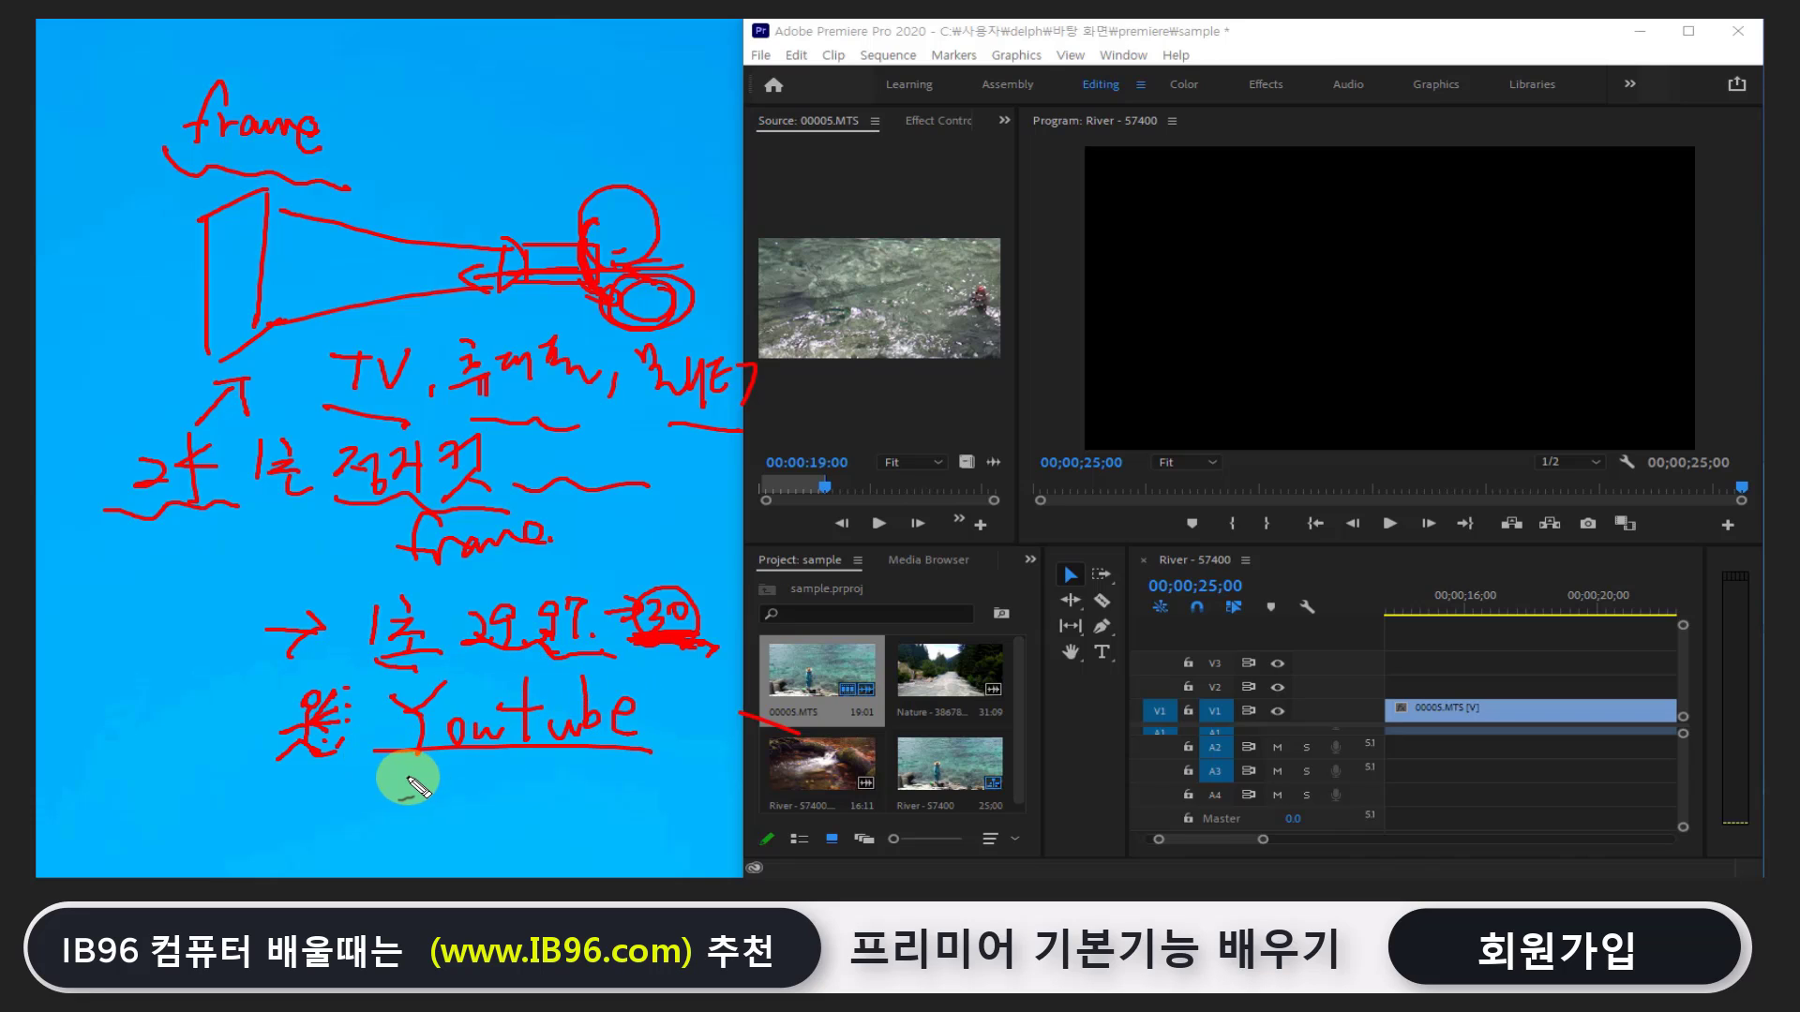
mouse_move(416, 783)
mouse_down()
mouse_move(423, 816)
mouse_move(485, 795)
mouse_move(660, 792)
mouse_up()
drag(551, 802, 492, 798)
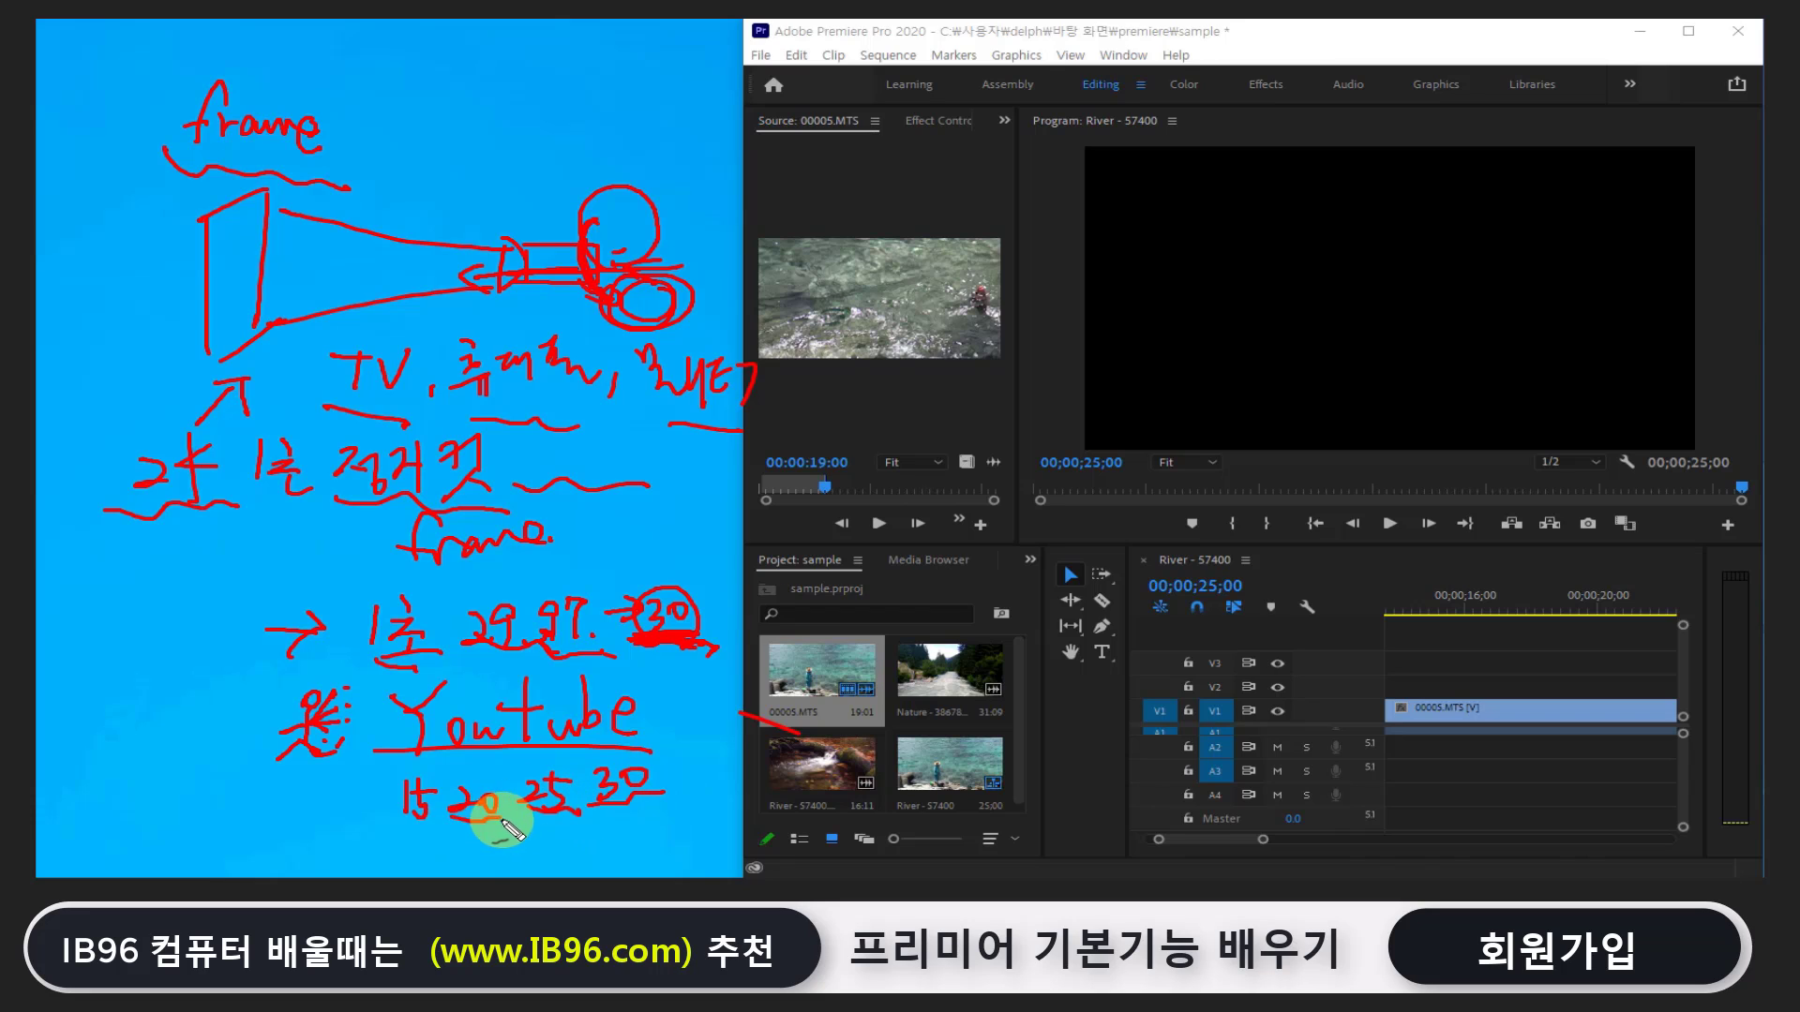
drag(377, 828, 436, 837)
Sketch and circle an NTSC funnel, circle 컴퓨터, and link the Youtube note to a lower-left box
mouse_move(694, 438)
mouse_down()
mouse_move(764, 433)
mouse_move(626, 432)
mouse_up()
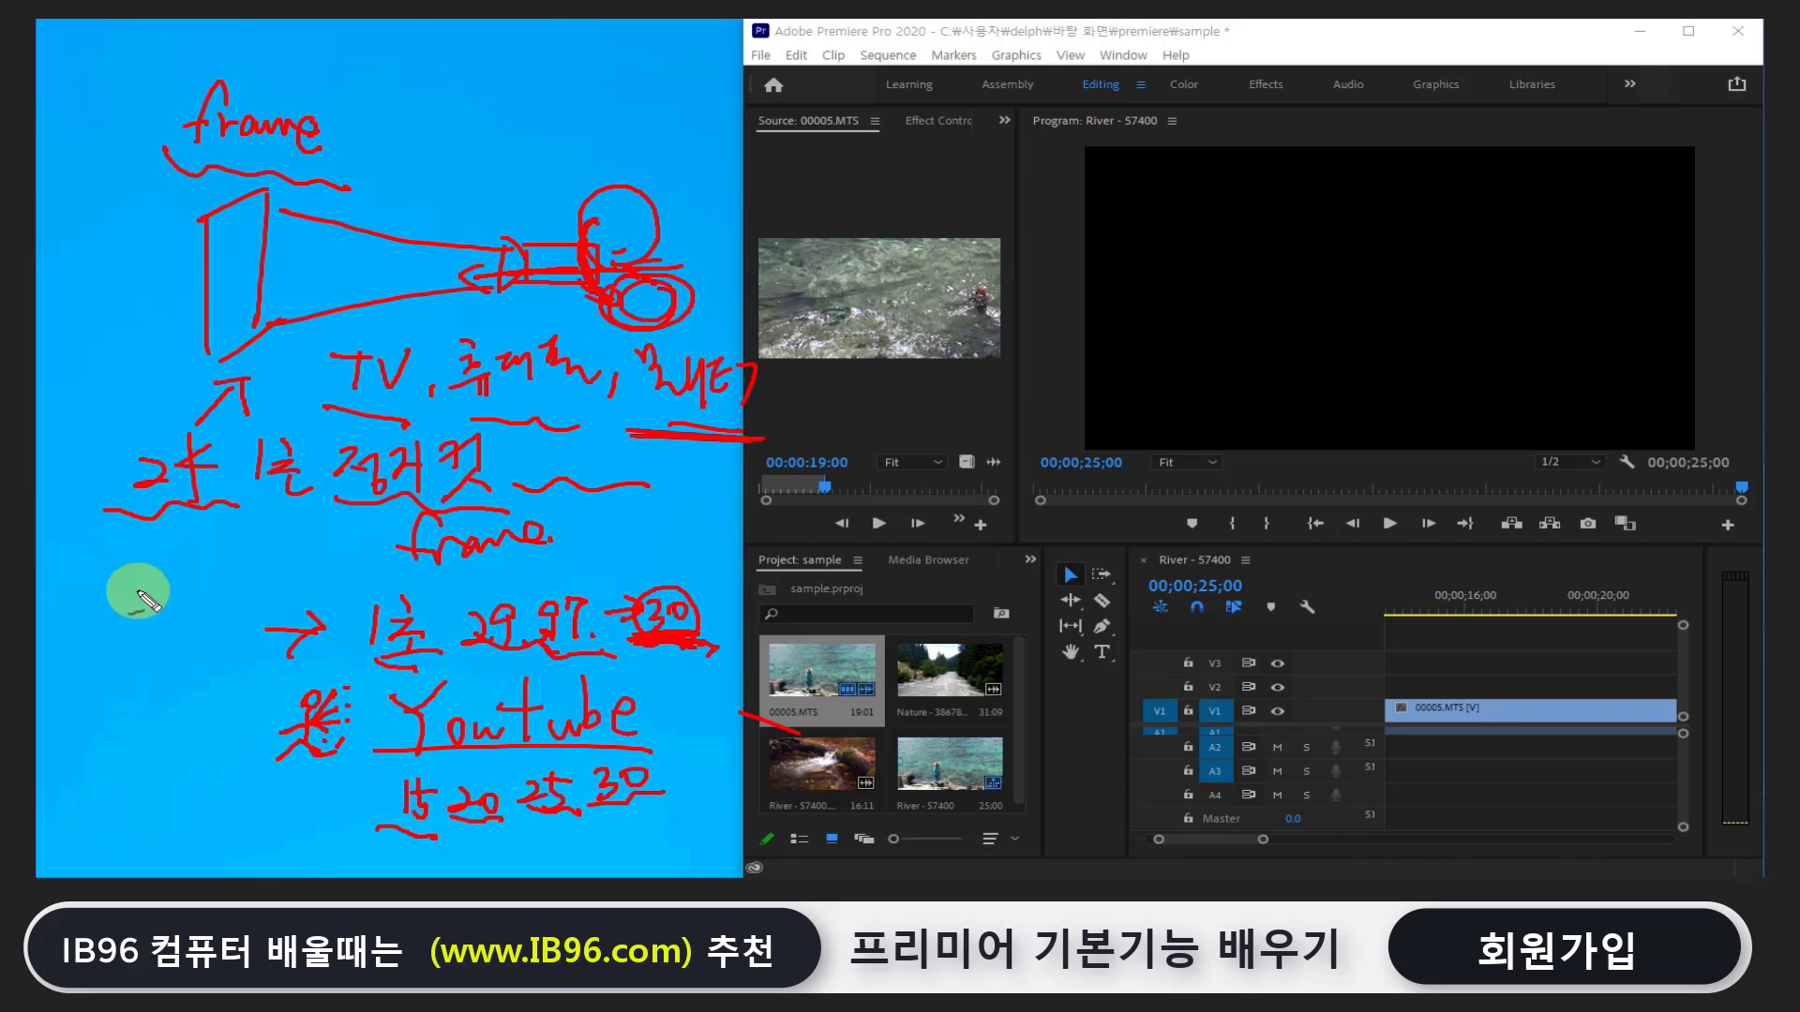
mouse_move(139, 594)
mouse_down()
mouse_move(222, 650)
mouse_move(225, 566)
mouse_move(253, 566)
mouse_up()
mouse_move(241, 568)
mouse_down()
mouse_move(242, 588)
mouse_move(287, 592)
mouse_up()
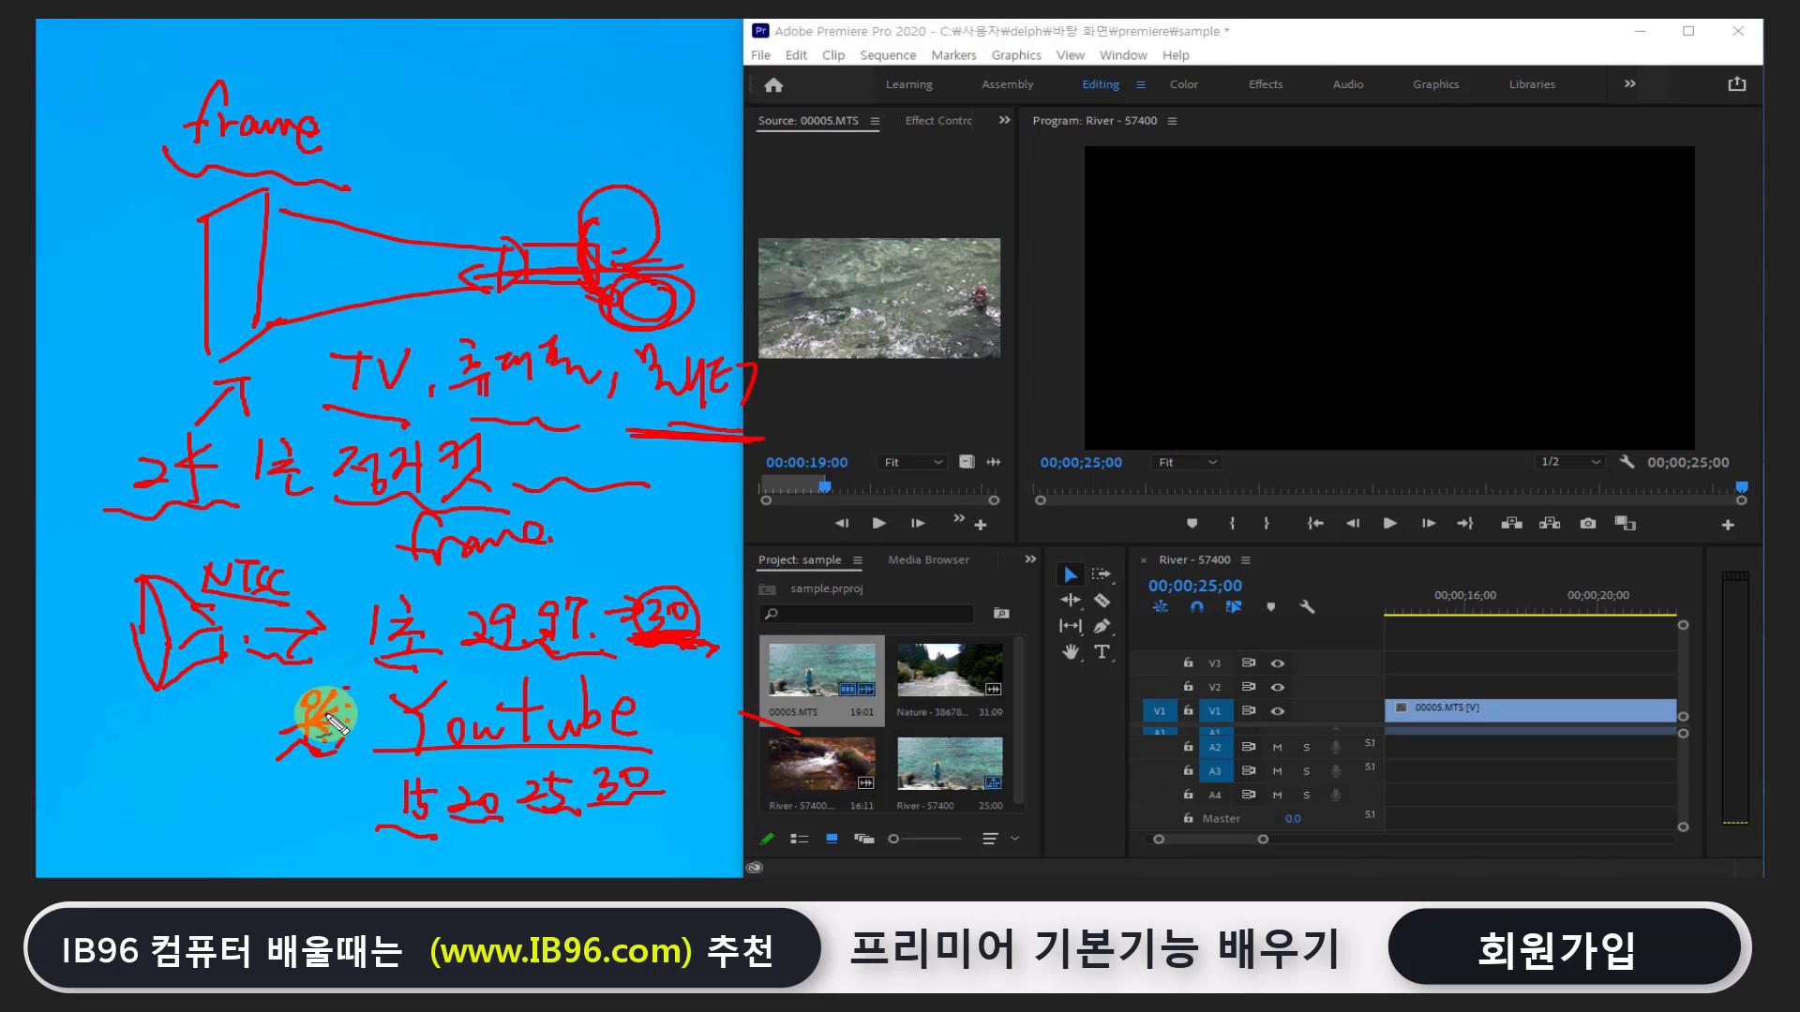
drag(441, 824, 583, 805)
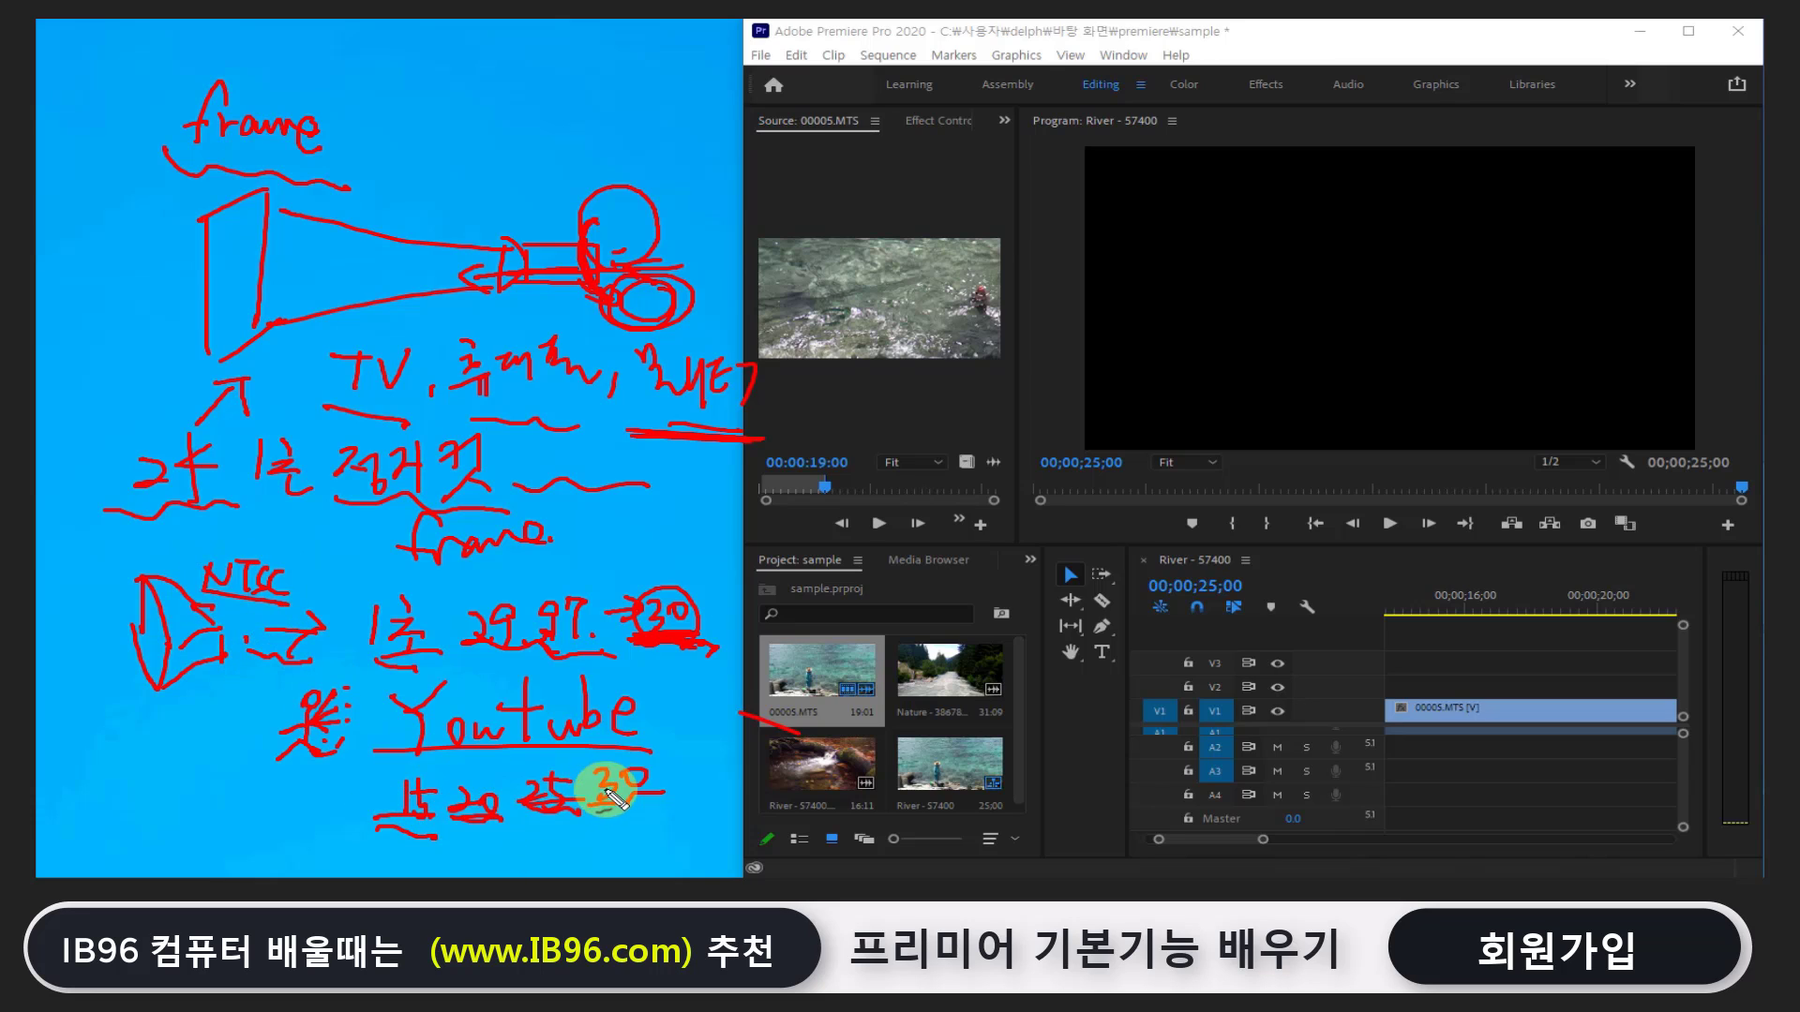
mouse_move(192, 708)
mouse_down()
mouse_move(209, 675)
mouse_move(245, 687)
mouse_up()
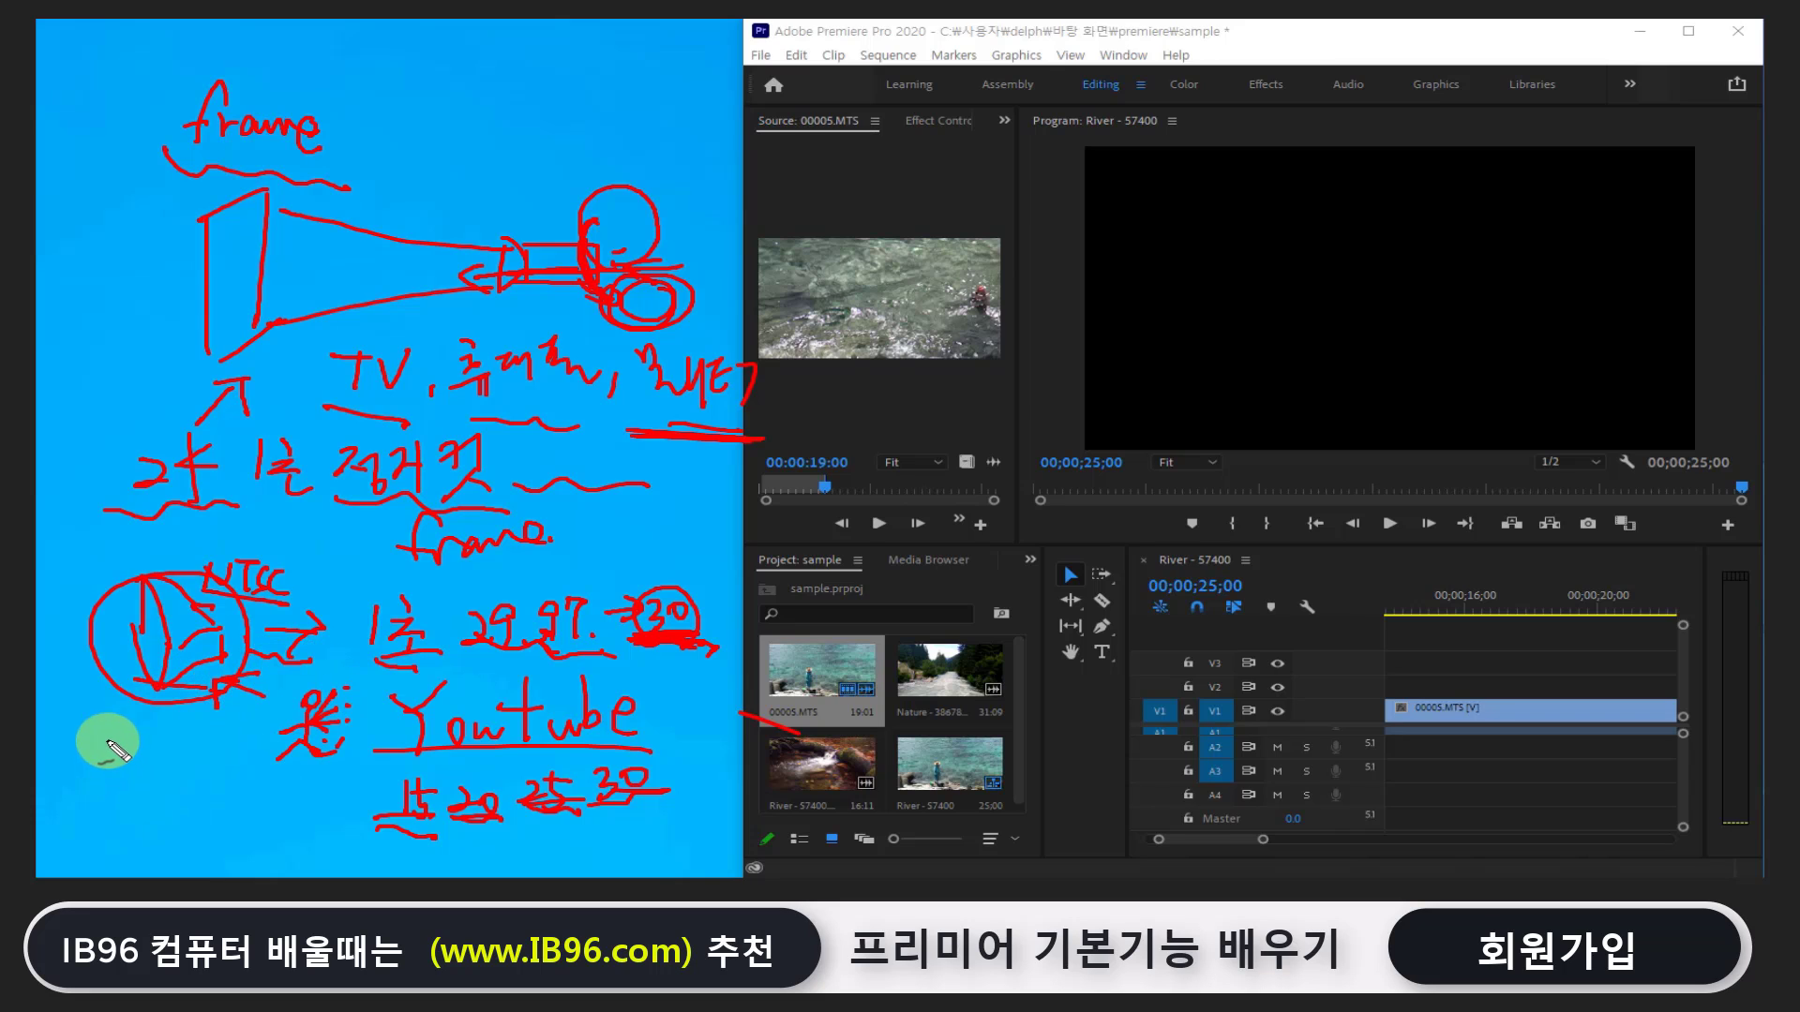
mouse_move(101, 717)
mouse_down()
mouse_move(130, 760)
mouse_move(152, 741)
mouse_move(162, 771)
mouse_move(178, 740)
mouse_move(174, 761)
mouse_move(101, 705)
mouse_move(175, 764)
mouse_move(183, 747)
mouse_up()
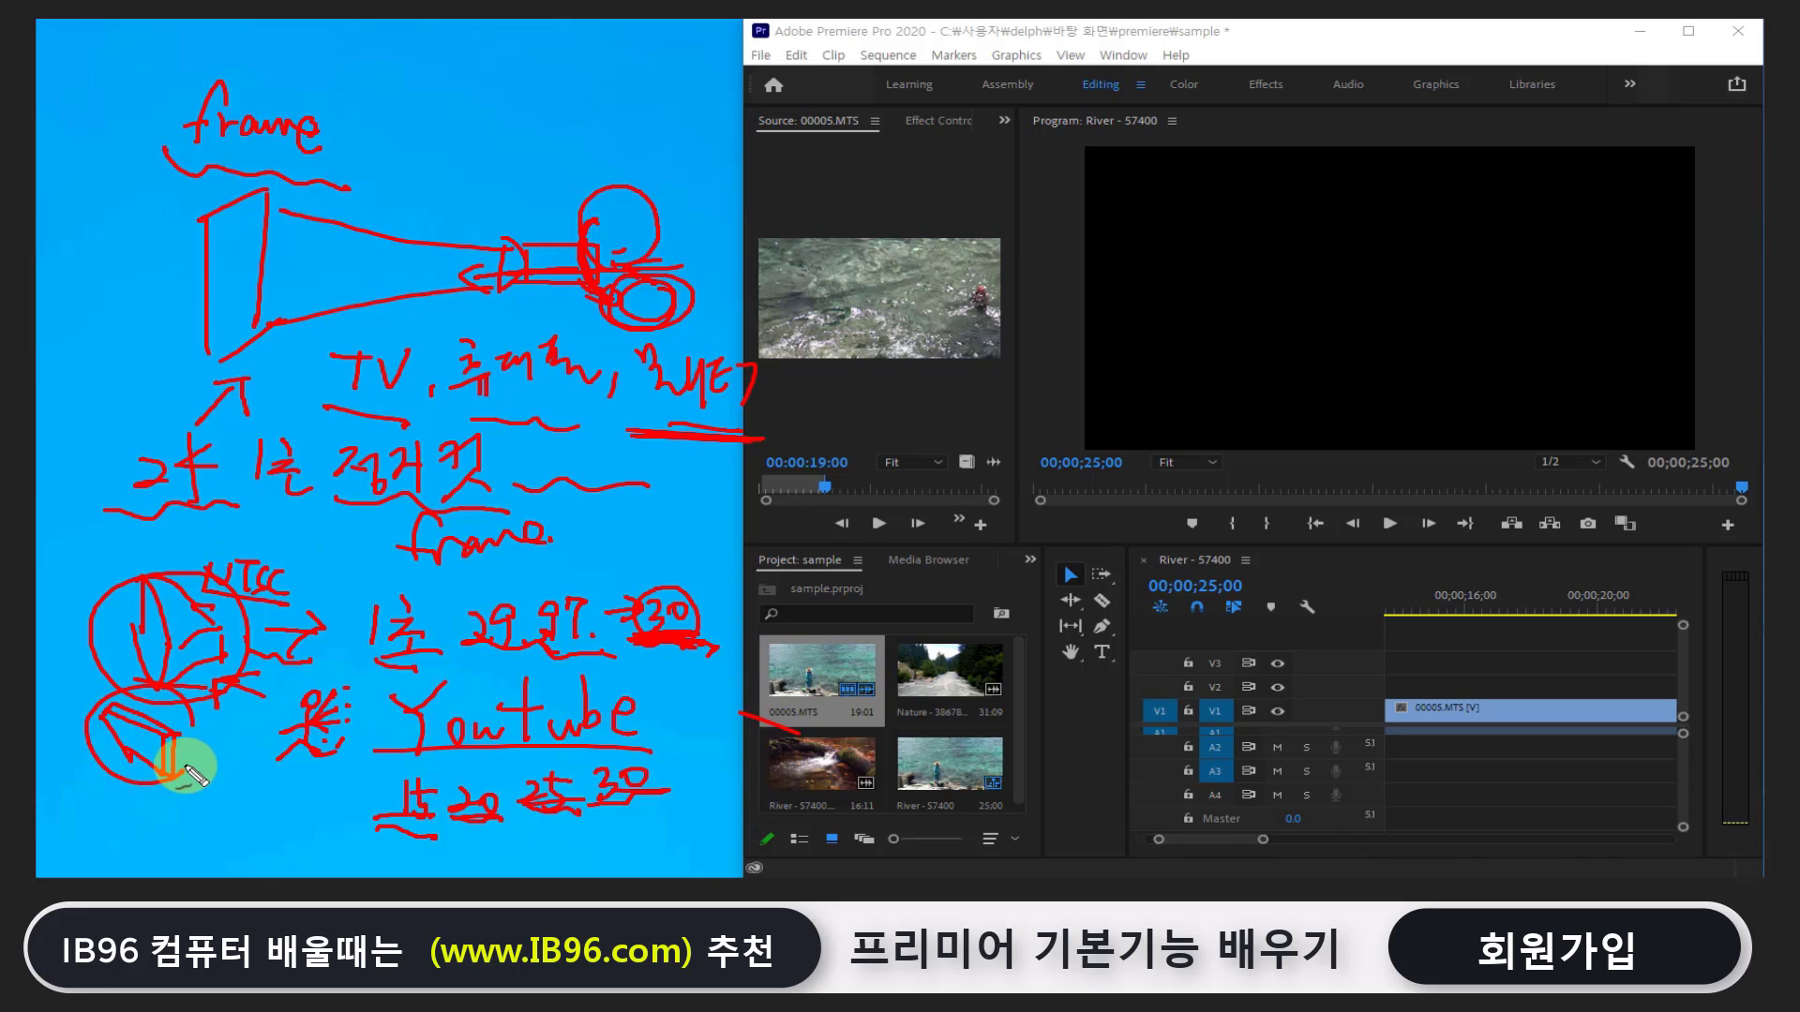
drag(647, 407, 750, 426)
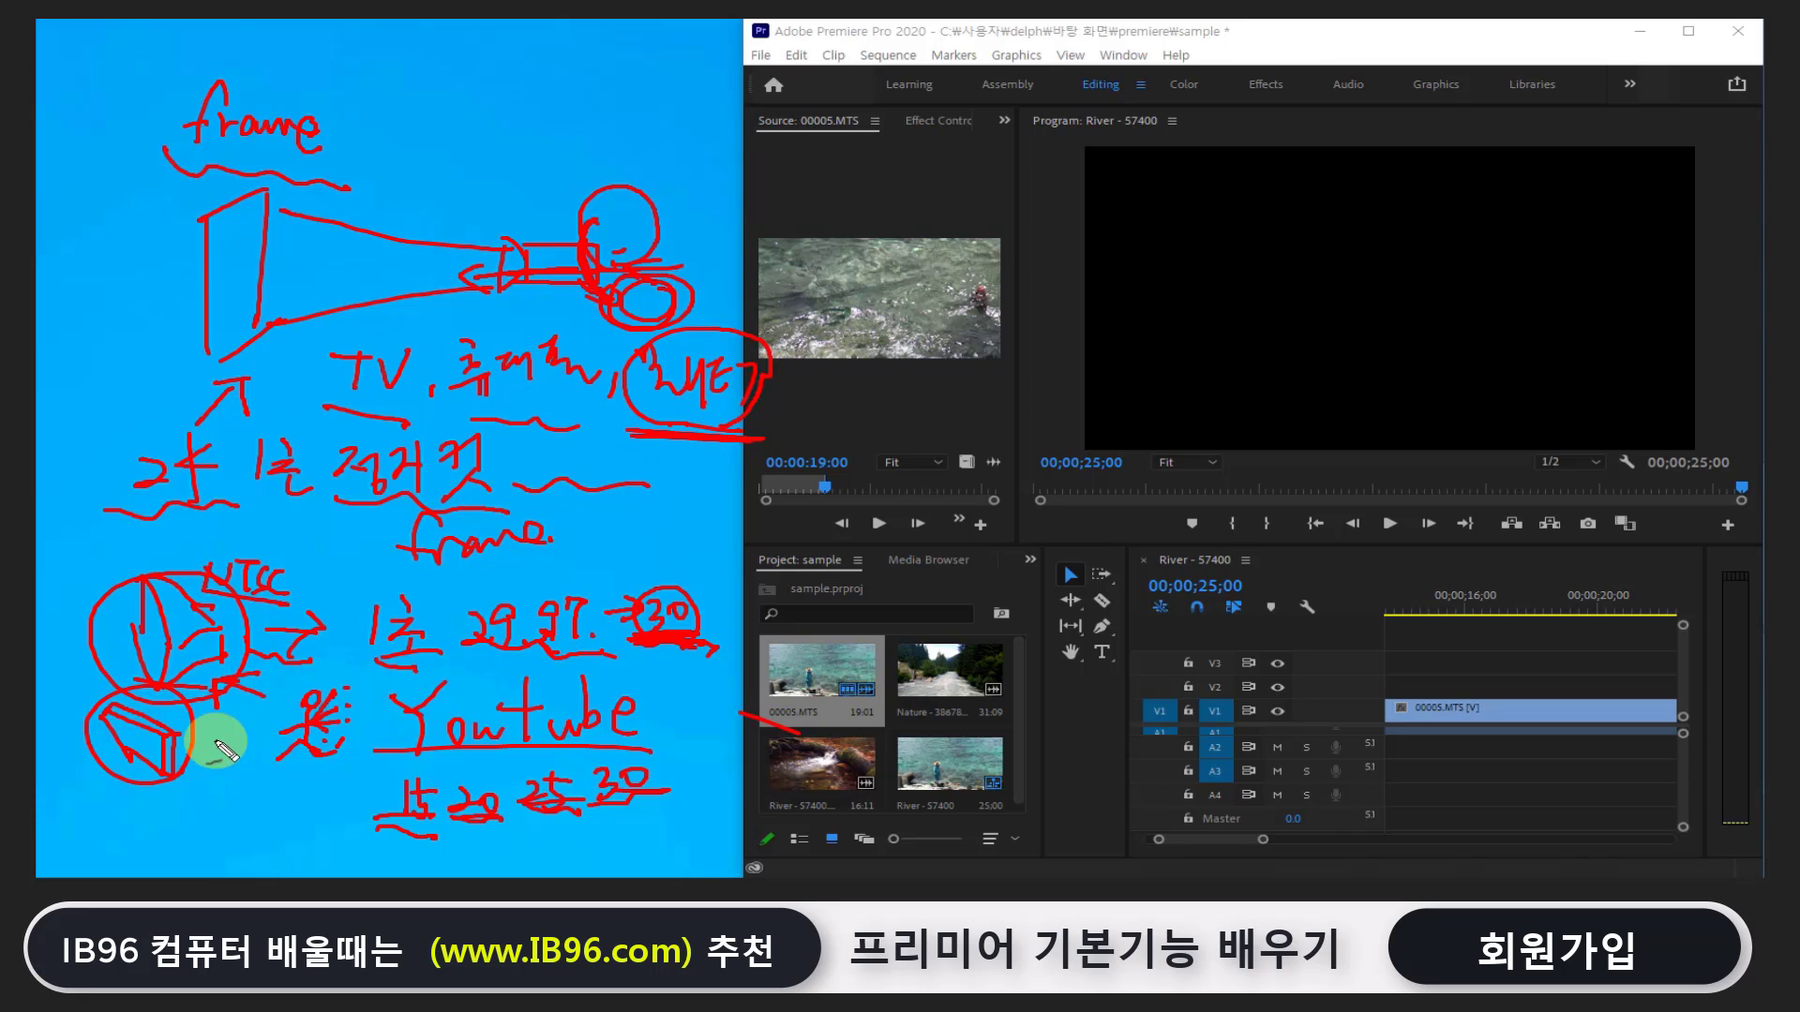
drag(450, 816, 346, 825)
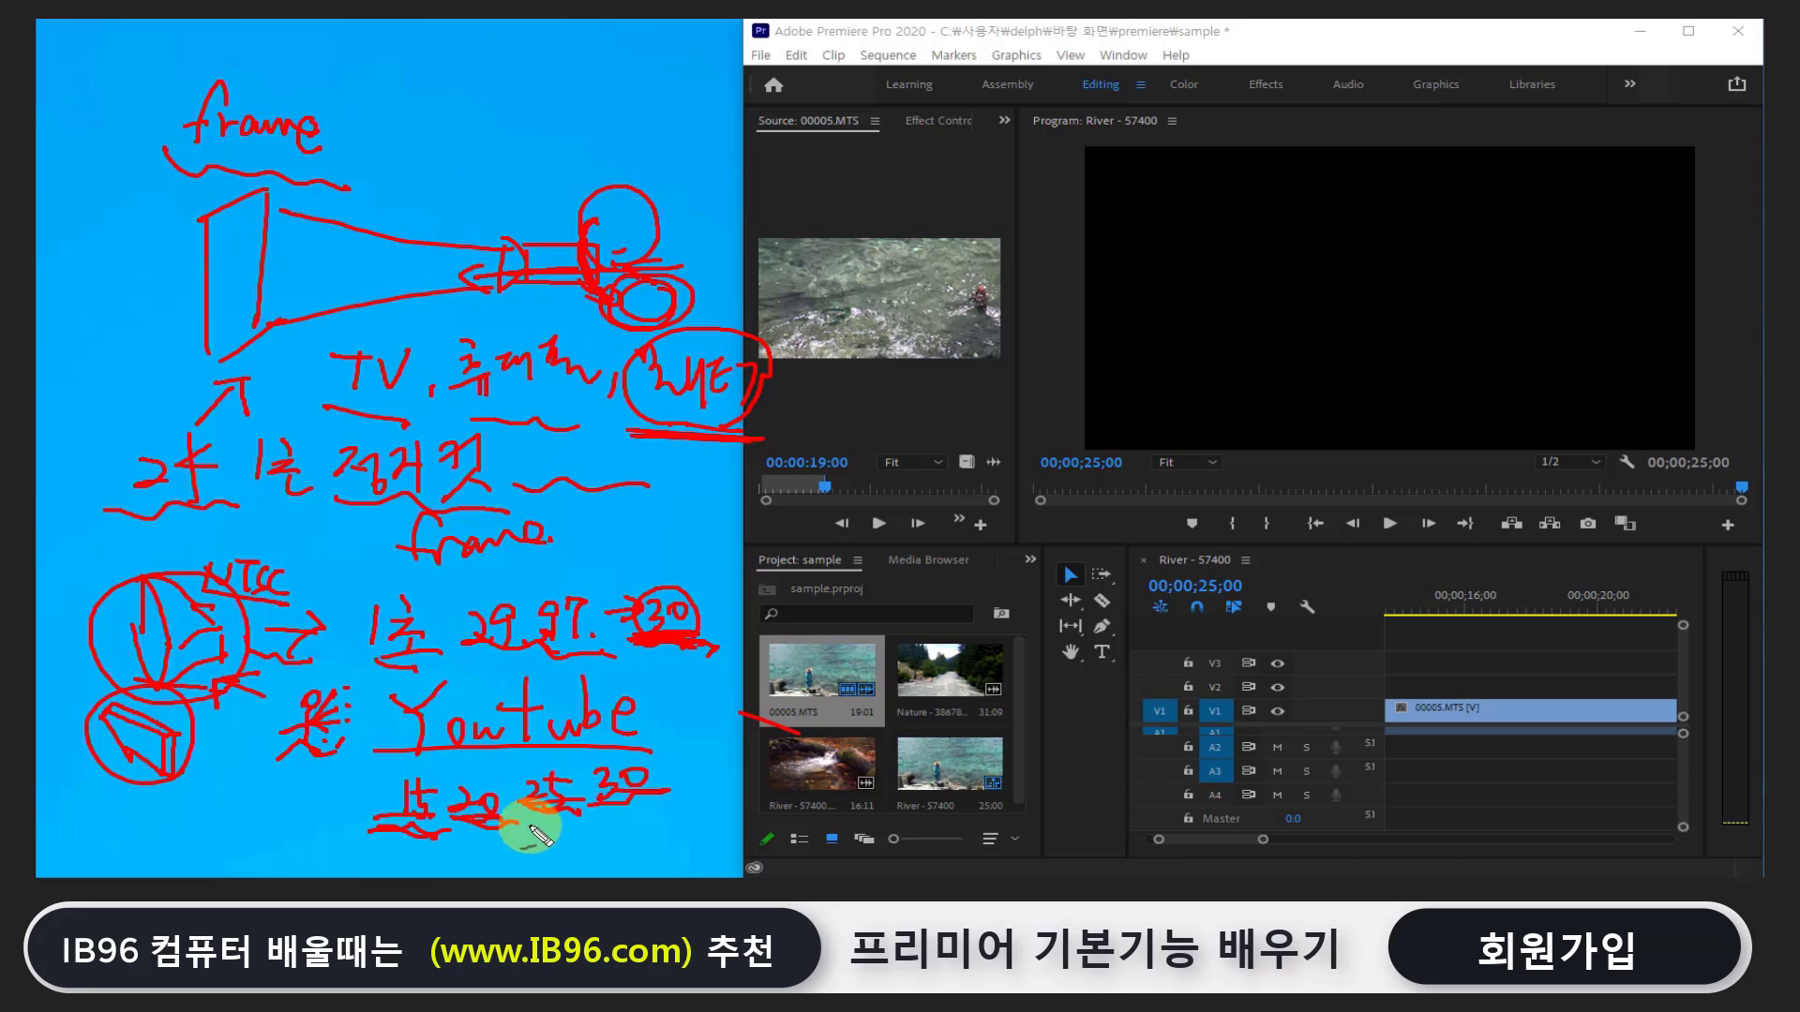
drag(544, 801, 626, 797)
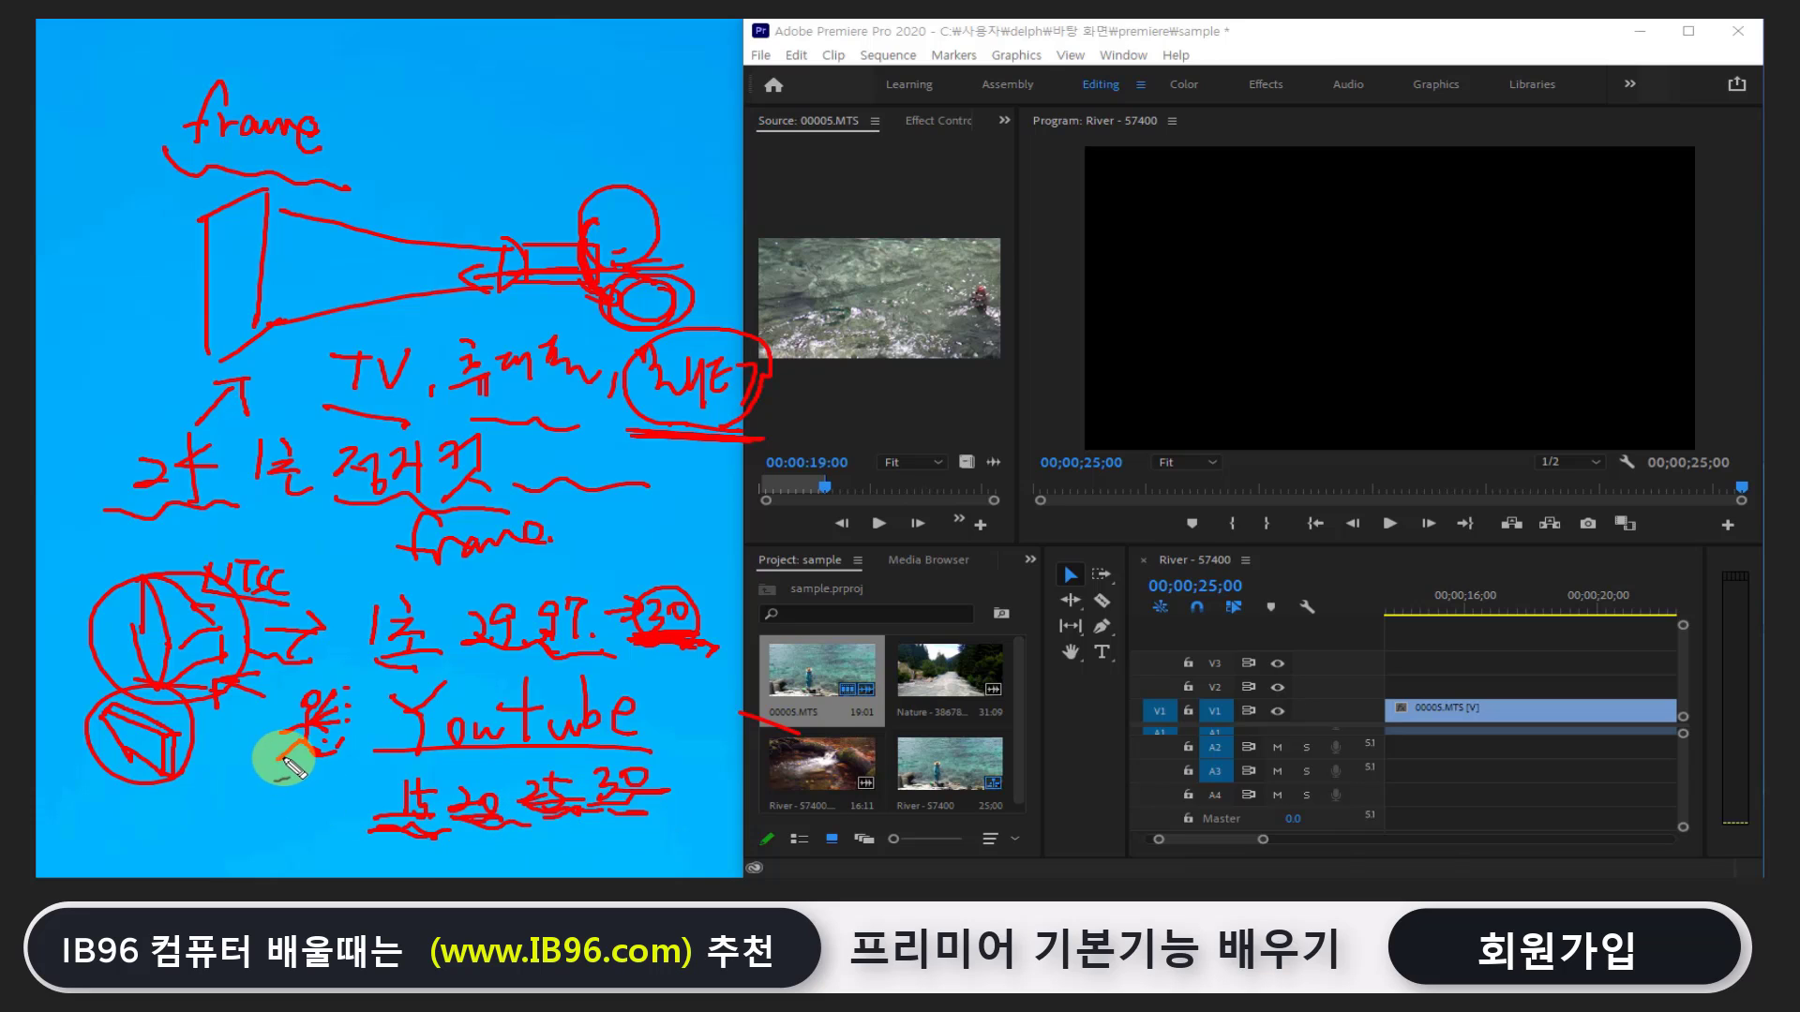
mouse_move(286, 754)
mouse_down()
mouse_move(208, 736)
mouse_move(251, 757)
mouse_up()
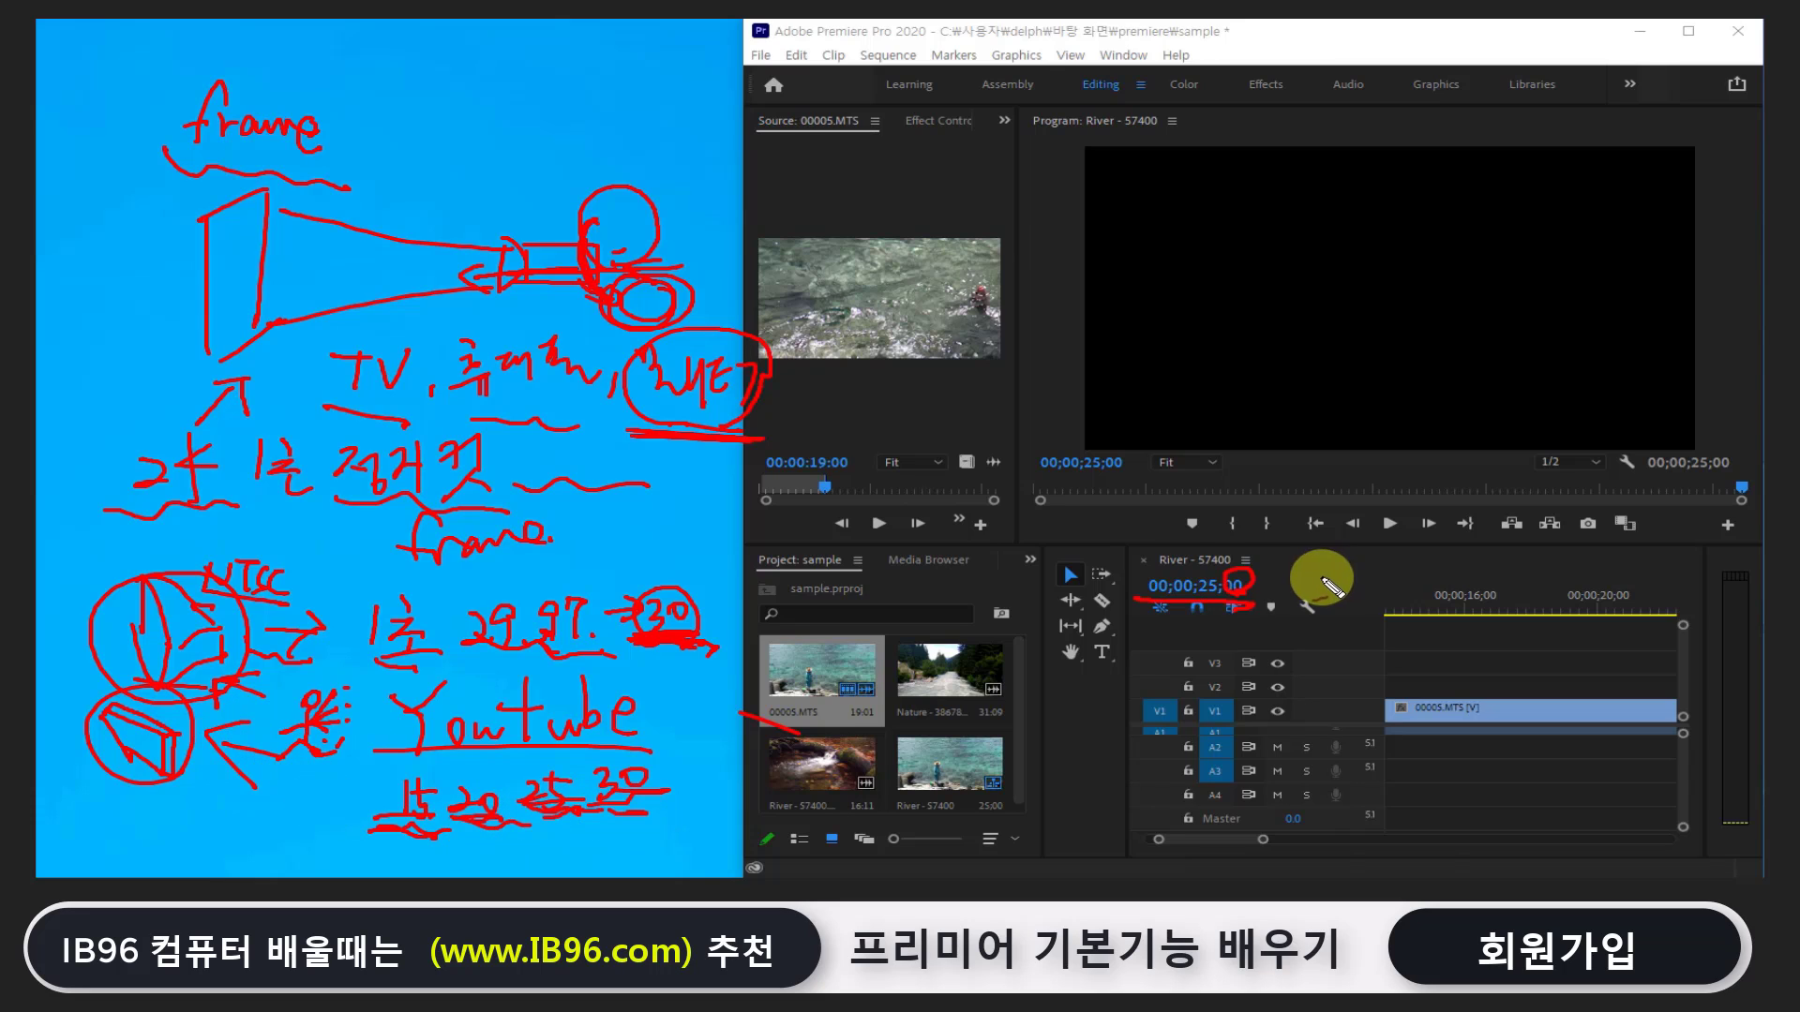
Circle the sequence timecode's frame digits and add a Korean note with an arrow into the Program Monitor
drag(1246, 571, 1243, 574)
drag(1134, 593, 1254, 607)
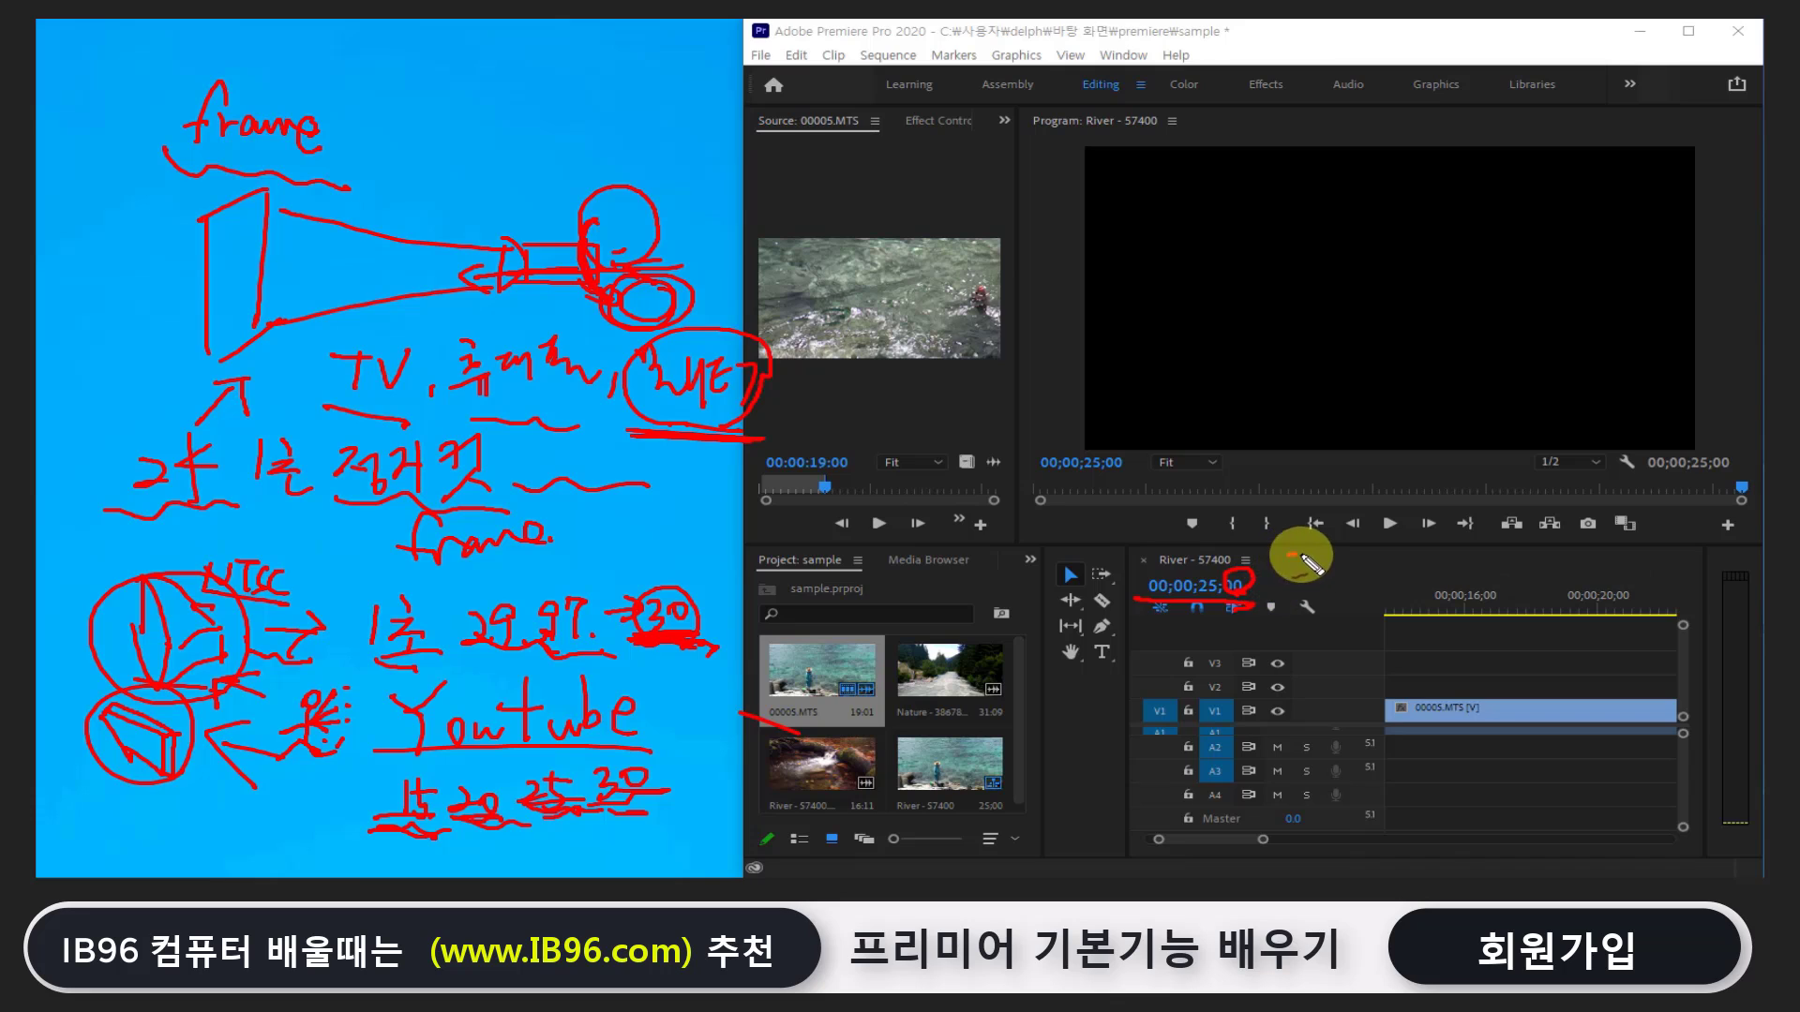
mouse_move(1287, 557)
mouse_down()
mouse_move(1316, 583)
mouse_move(1425, 572)
mouse_up()
mouse_move(1434, 549)
mouse_down()
mouse_move(1439, 586)
mouse_move(1470, 586)
mouse_up()
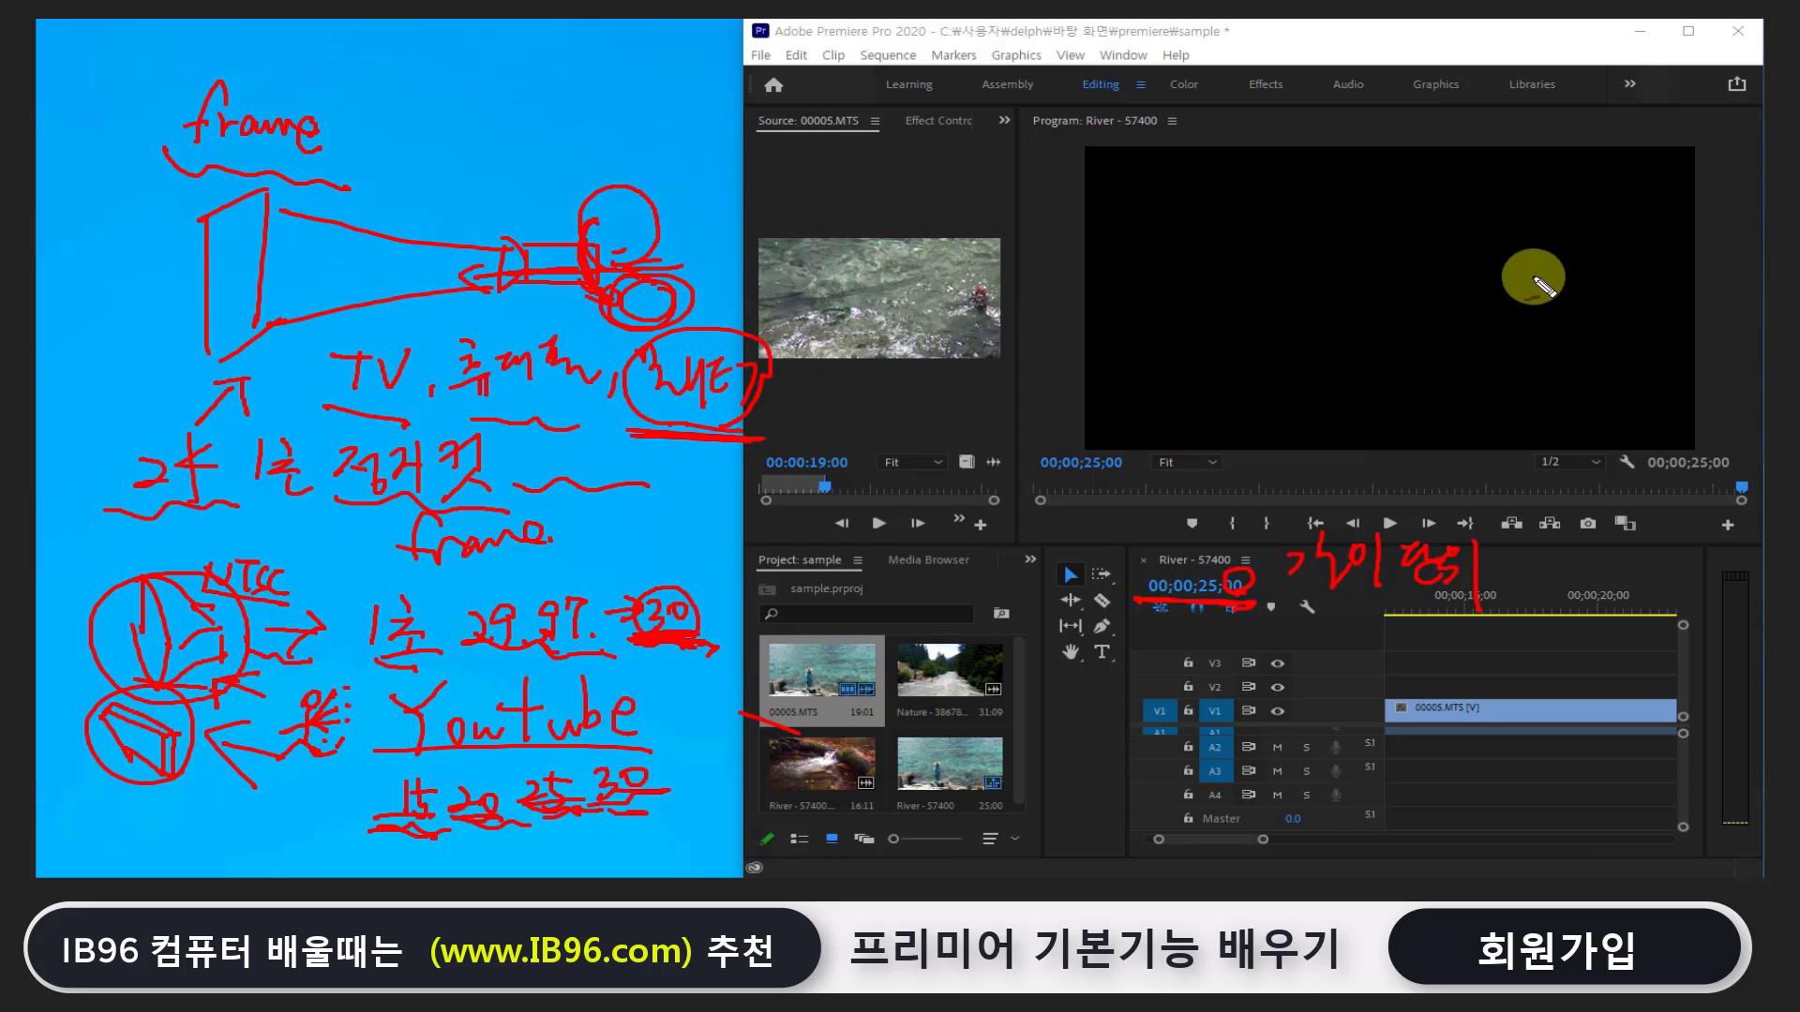
drag(1373, 341, 1369, 345)
mouse_move(1242, 583)
mouse_down()
mouse_move(1280, 373)
mouse_move(1301, 399)
mouse_up()
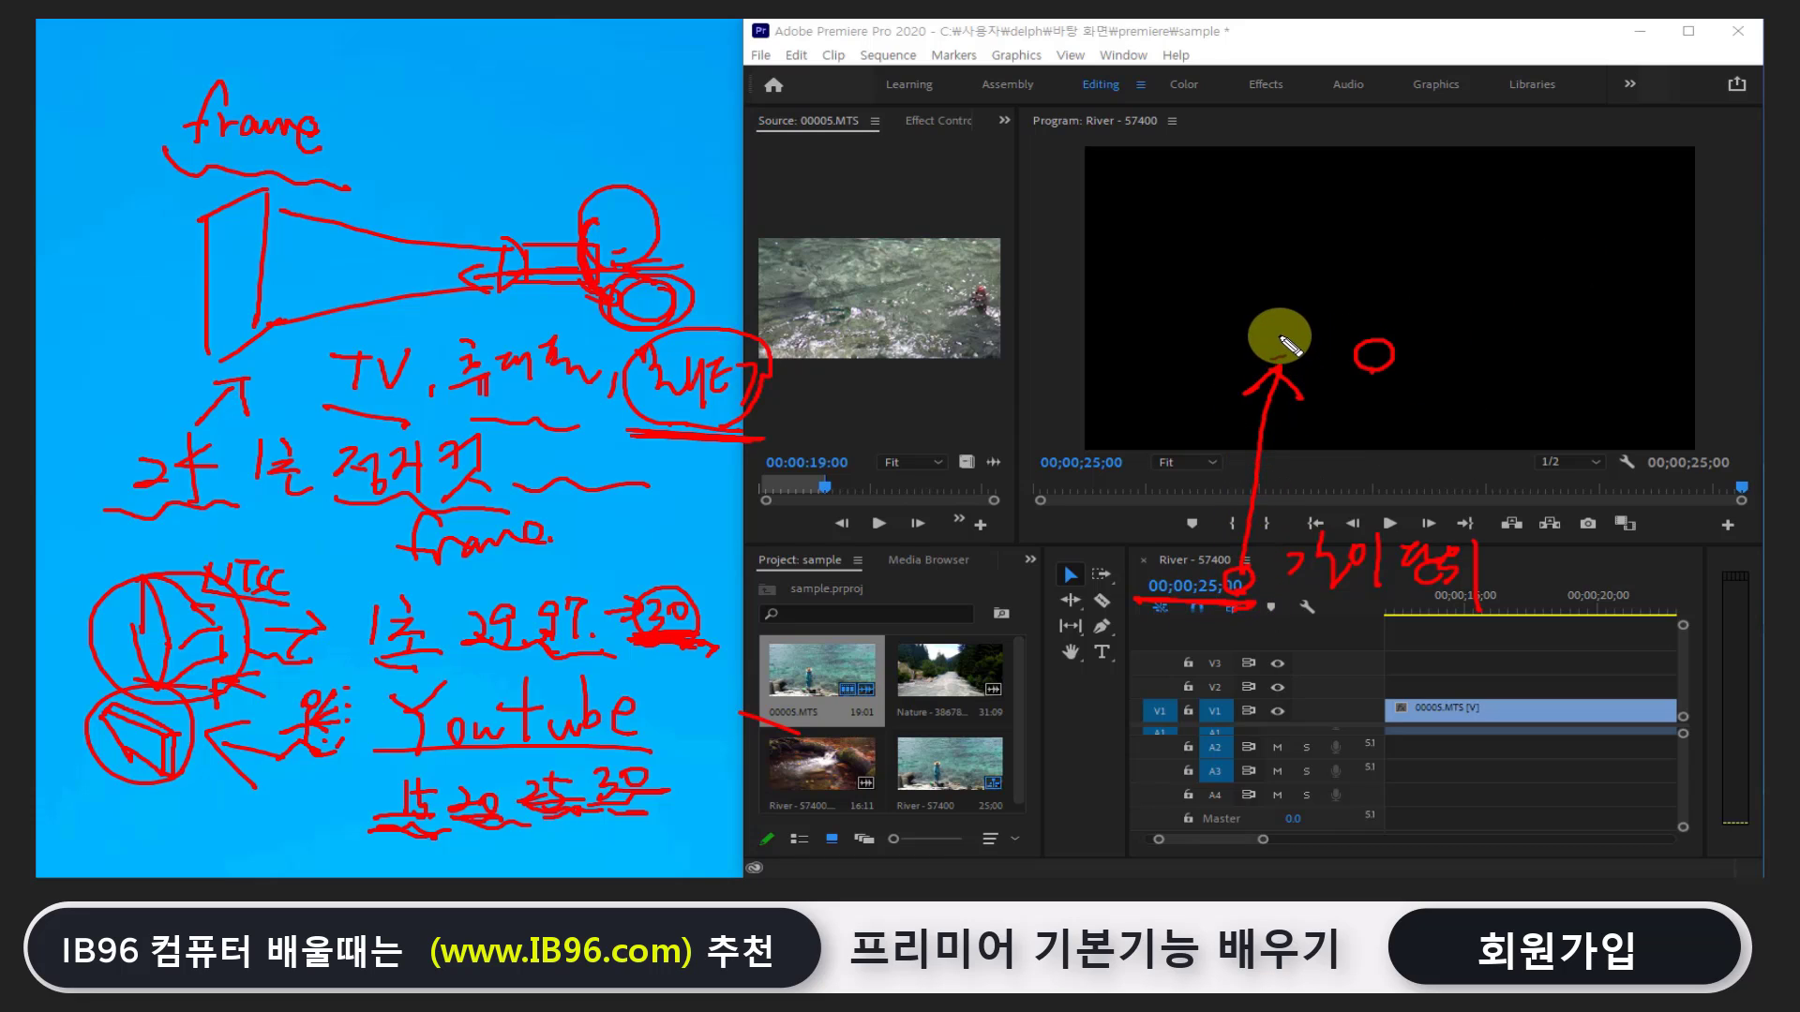
drag(1295, 265, 1294, 267)
mouse_move(1322, 255)
mouse_down()
mouse_move(1327, 419)
mouse_move(1346, 410)
mouse_up()
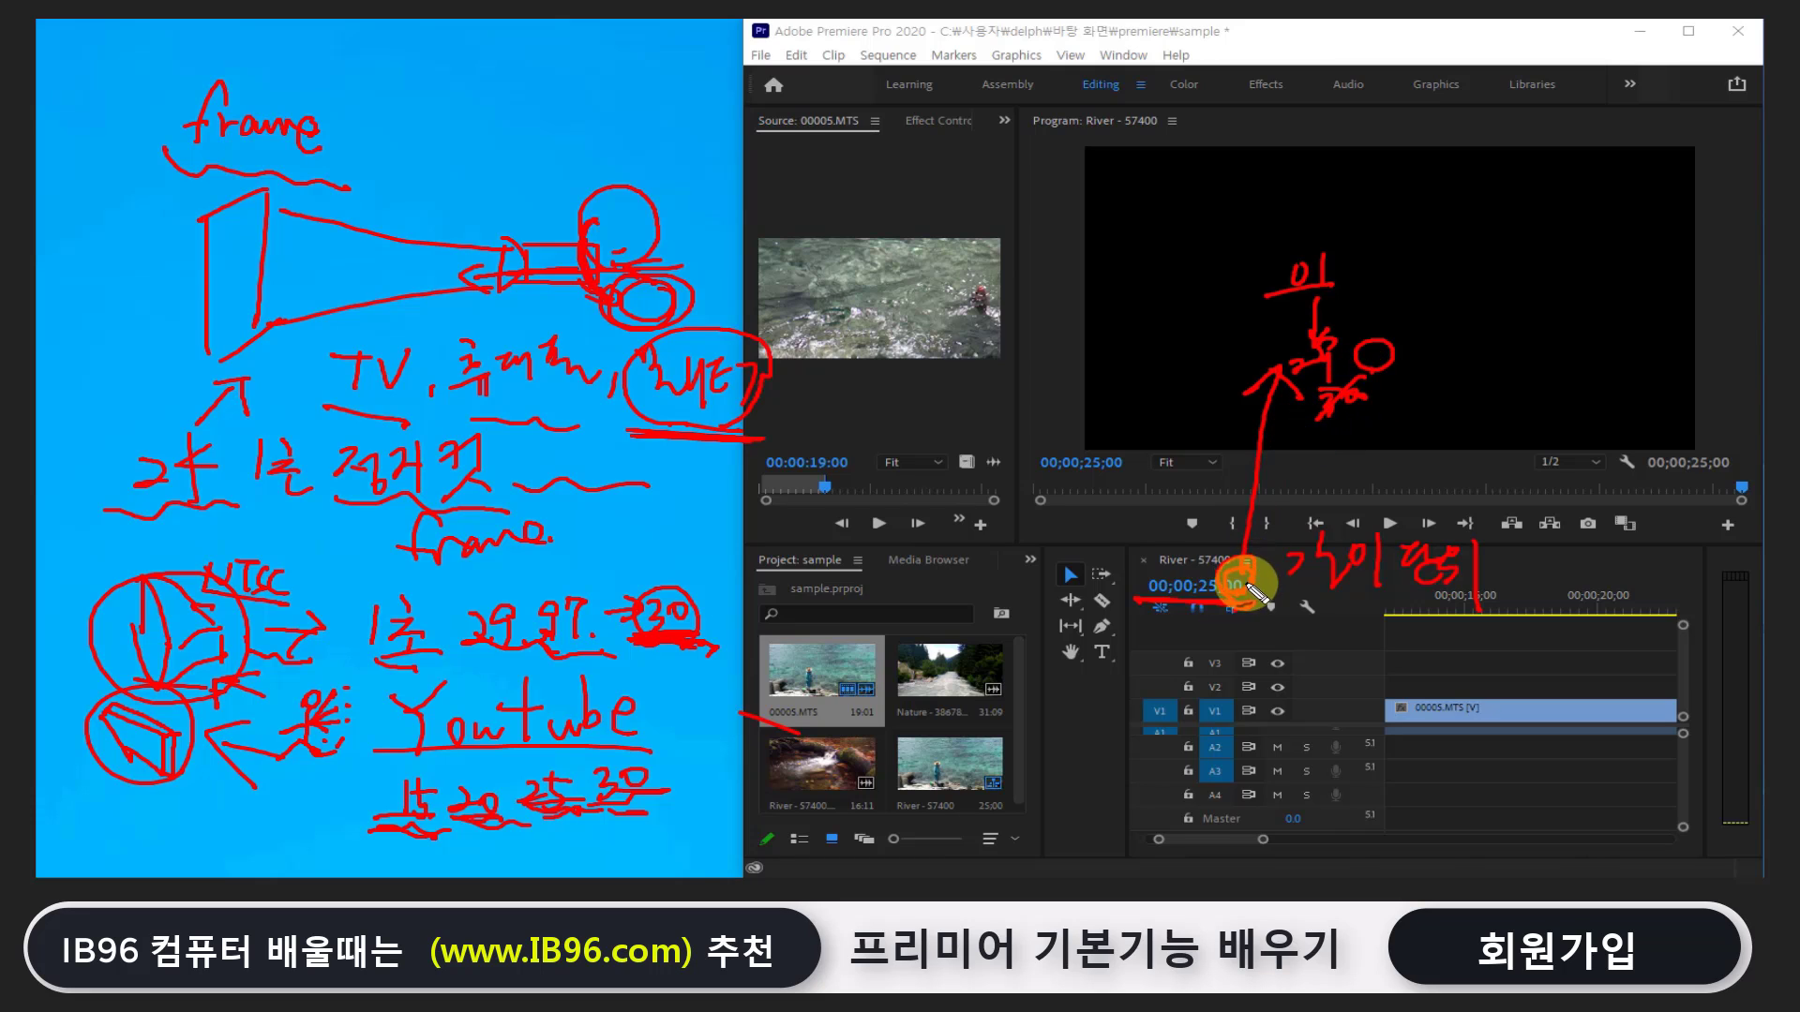
drag(1217, 531, 1211, 557)
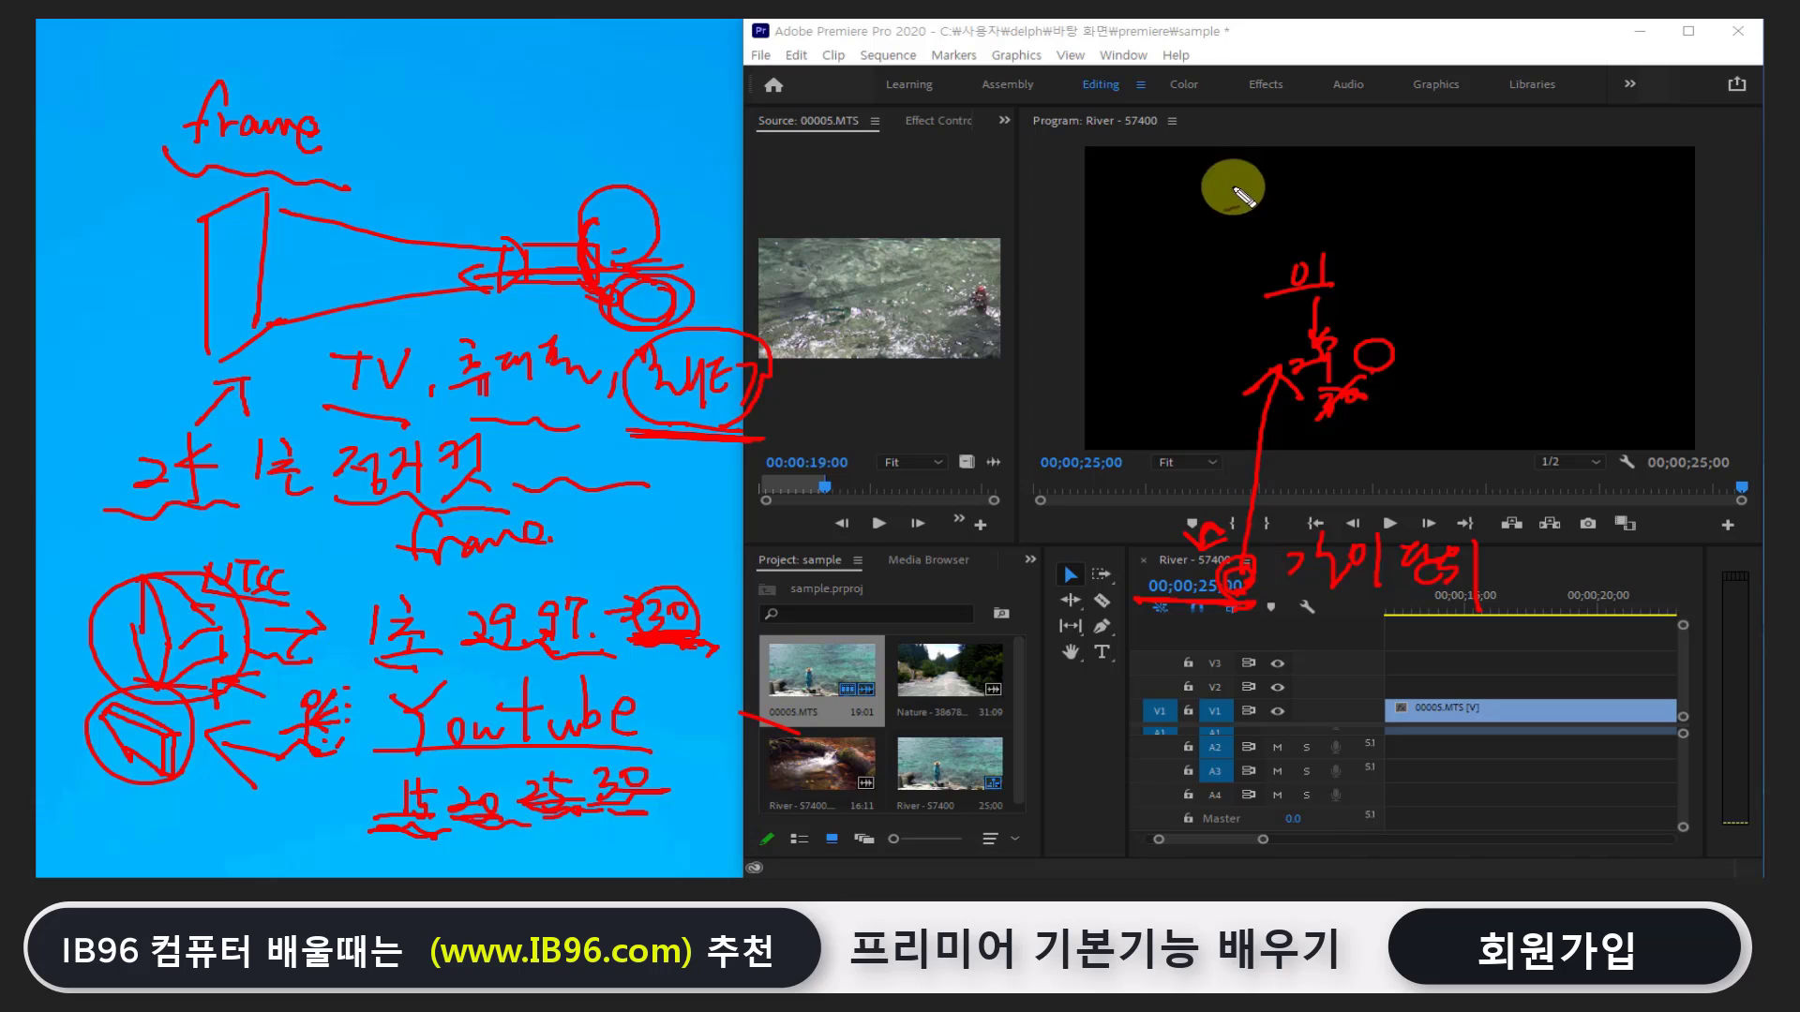
Handwrite 60:00:00:00 over the monitor, labelling its fields 시, 분, 초 and frame
mouse_move(1140, 206)
mouse_down()
mouse_move(1149, 231)
mouse_move(1168, 212)
mouse_move(1309, 212)
mouse_up()
click(1206, 211)
click(1206, 229)
click(1275, 210)
click(1275, 225)
mouse_move(1331, 206)
mouse_down()
mouse_move(1333, 225)
mouse_move(1434, 235)
mouse_up()
click(1371, 210)
click(1369, 224)
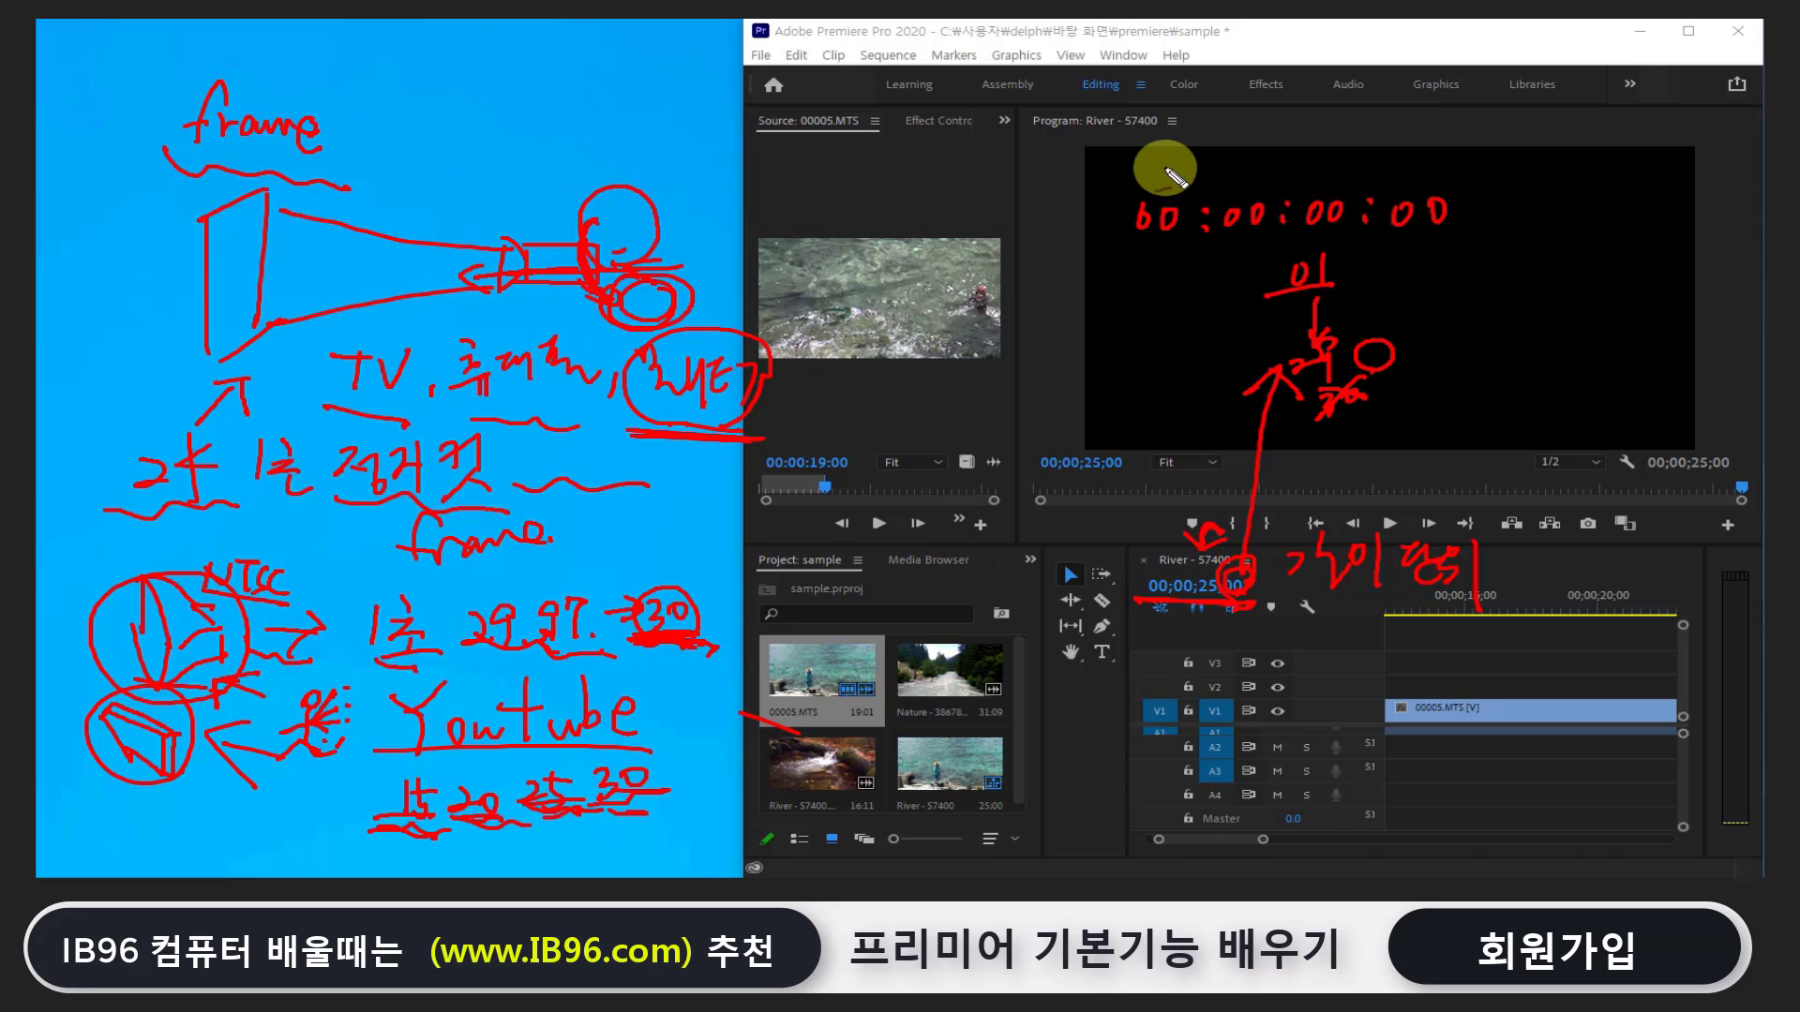
drag(1155, 166, 1144, 188)
mouse_move(1152, 176)
mouse_down()
mouse_move(1239, 173)
mouse_move(1262, 194)
mouse_move(1502, 167)
mouse_up()
click(1509, 169)
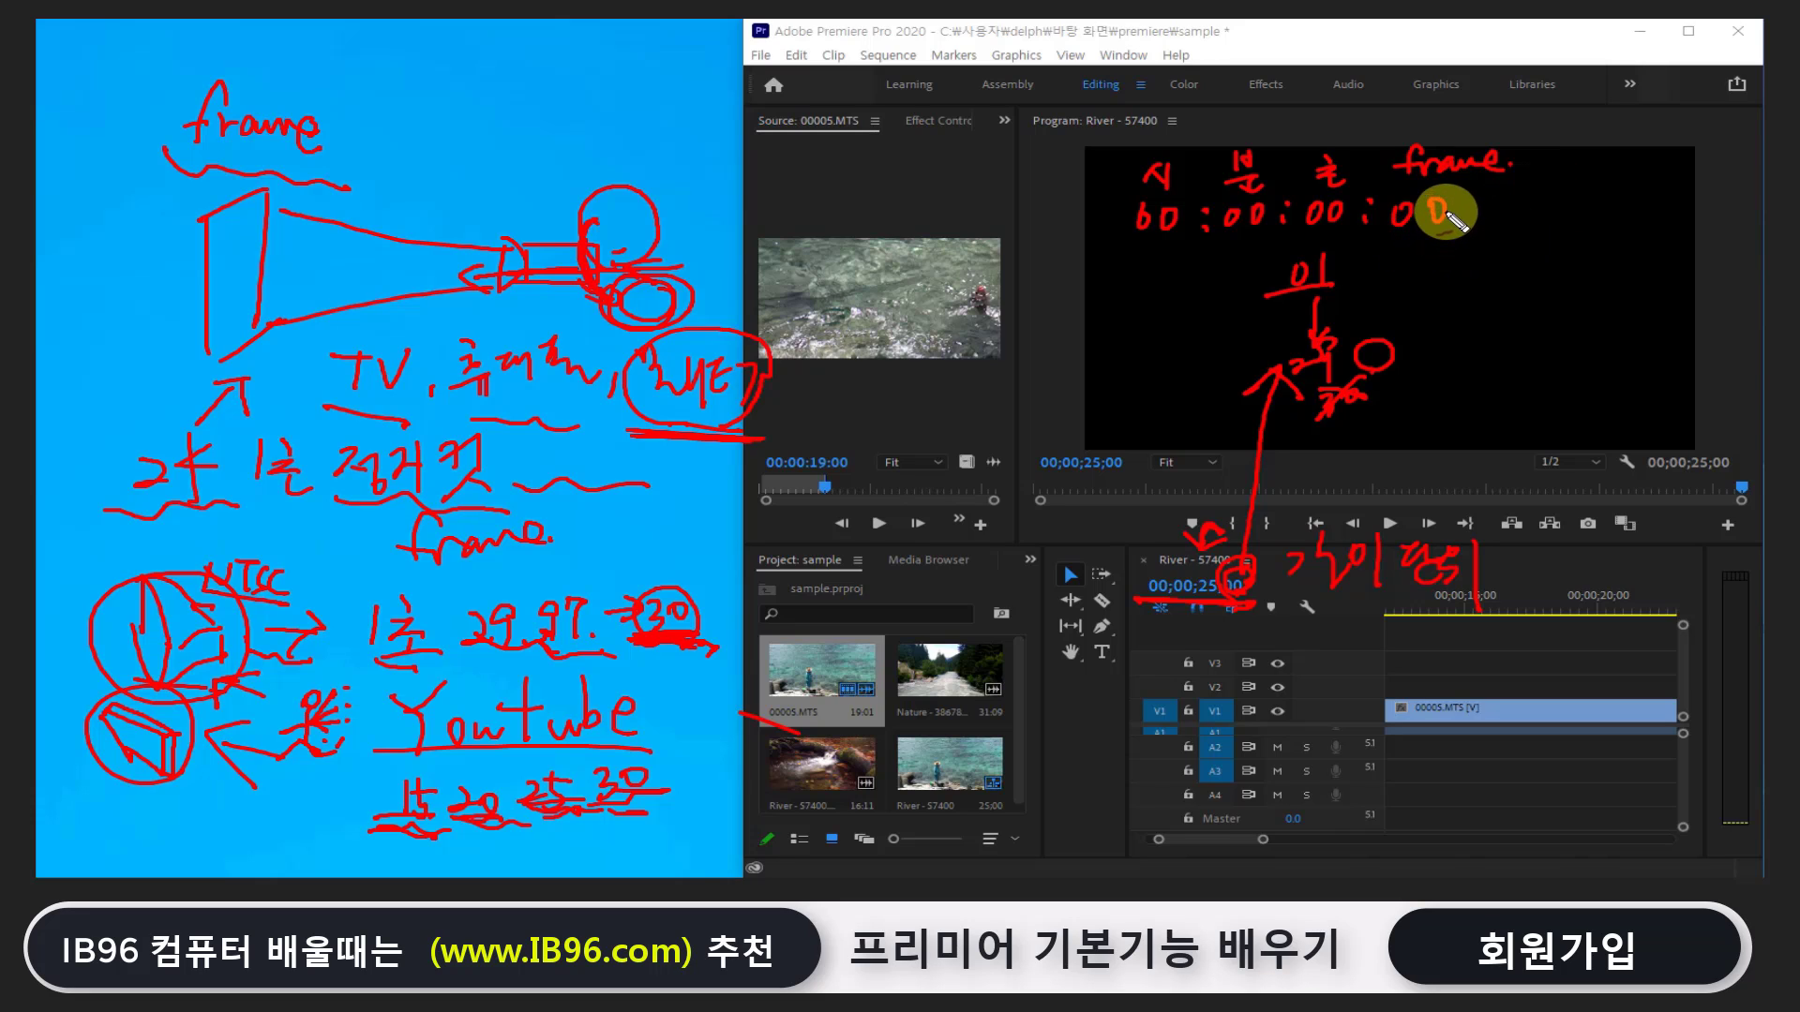
Add frame-count notes, circle the timeline timecode again, then clear all annotations with Escape
mouse_move(1423, 235)
mouse_down()
mouse_move(1454, 251)
mouse_move(1427, 289)
mouse_move(1414, 280)
mouse_move(1443, 309)
mouse_up()
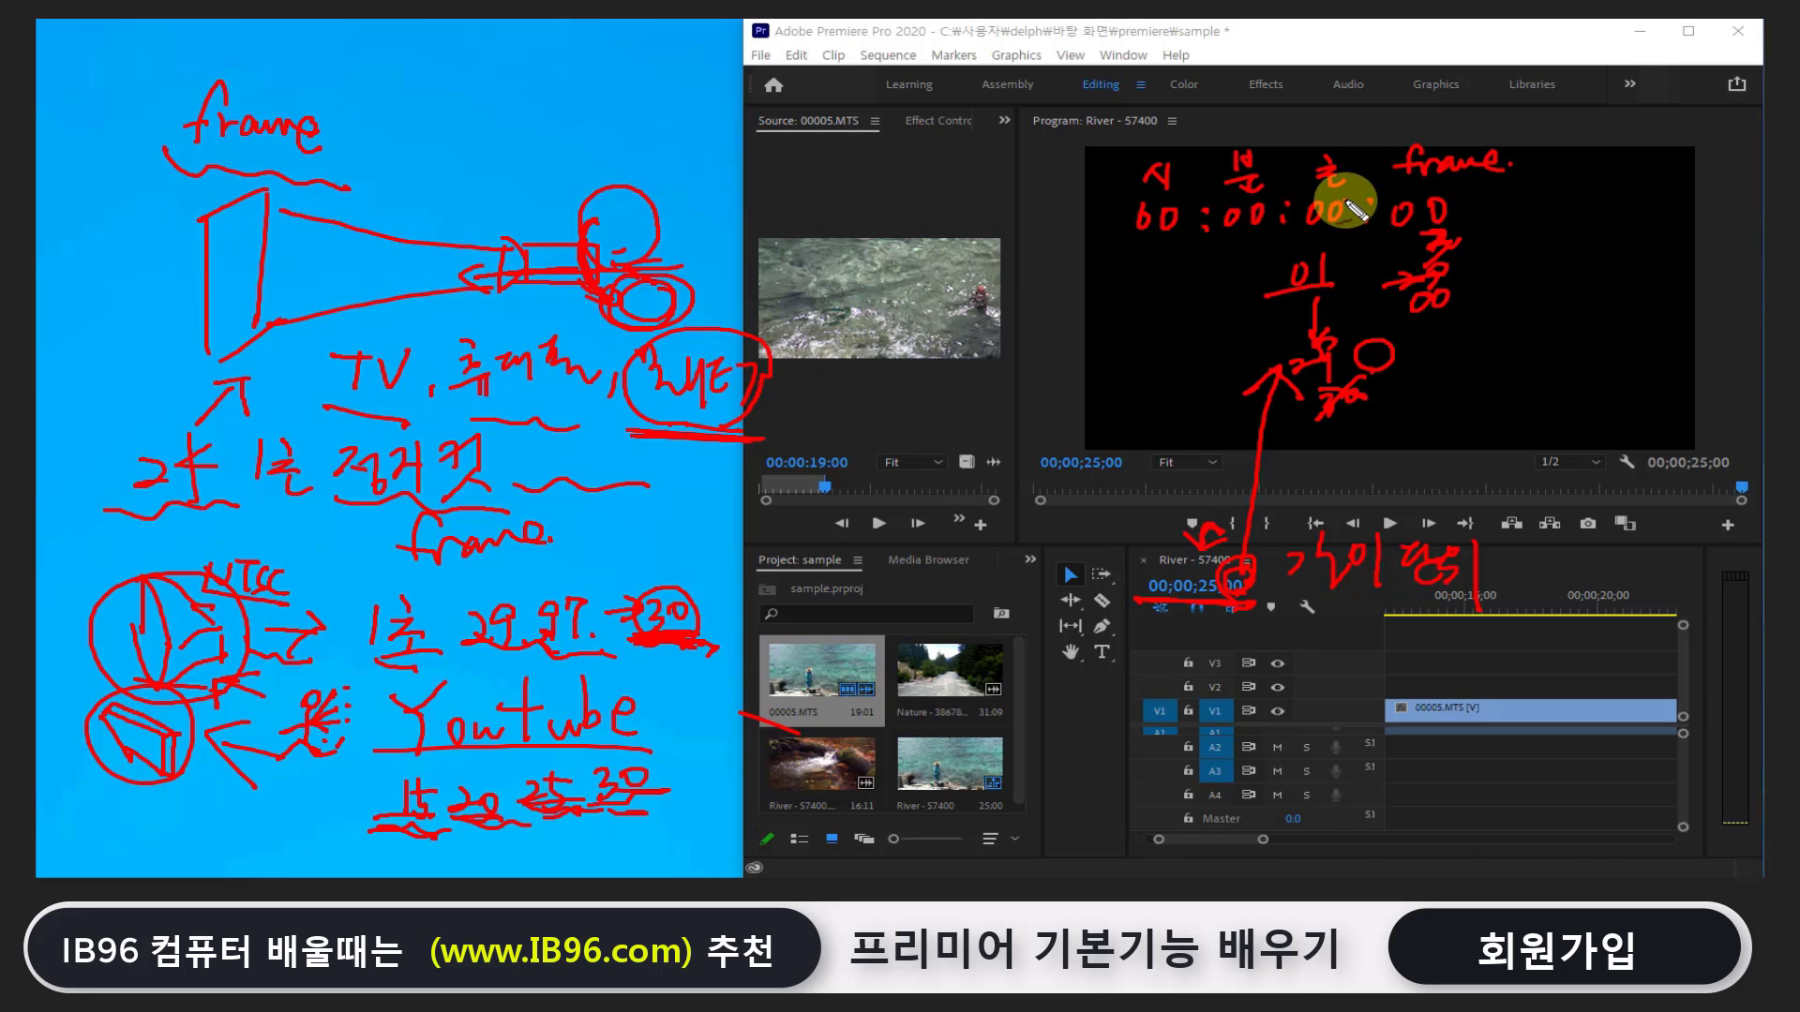
drag(1348, 198, 1336, 234)
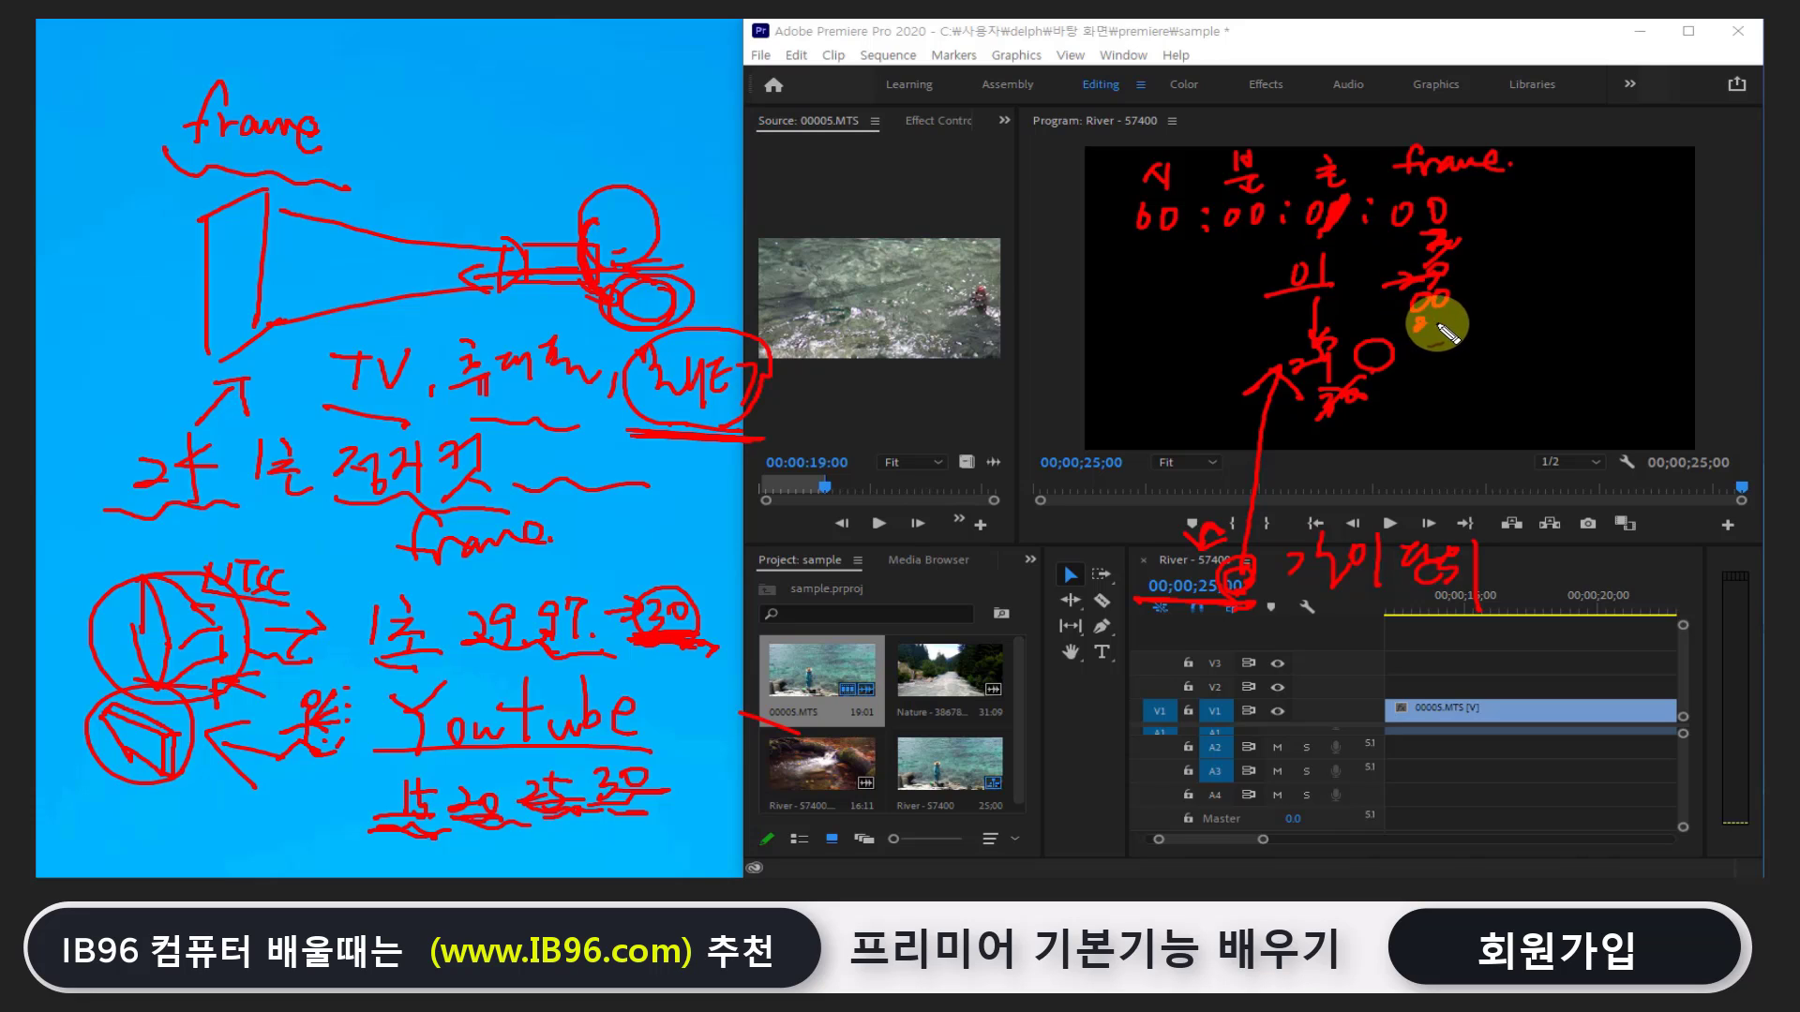
mouse_move(1416, 317)
mouse_down()
mouse_move(1442, 344)
mouse_move(1447, 326)
mouse_up()
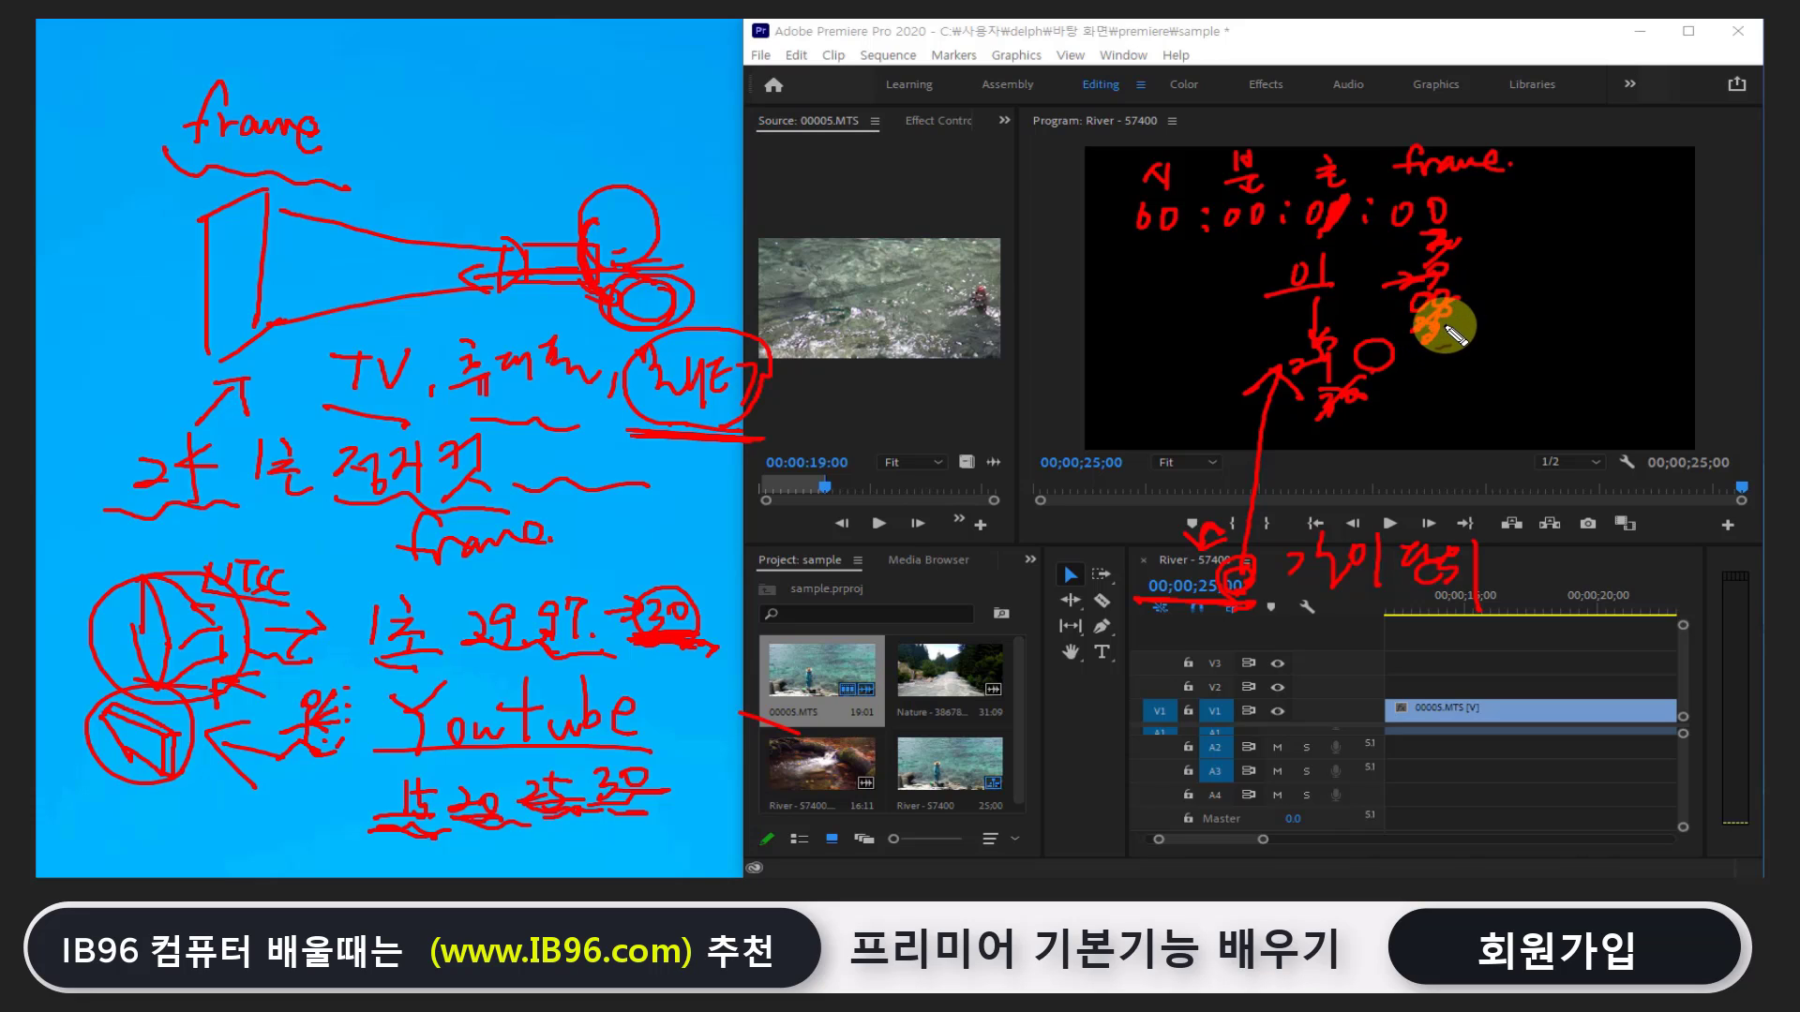
drag(1331, 201, 1369, 230)
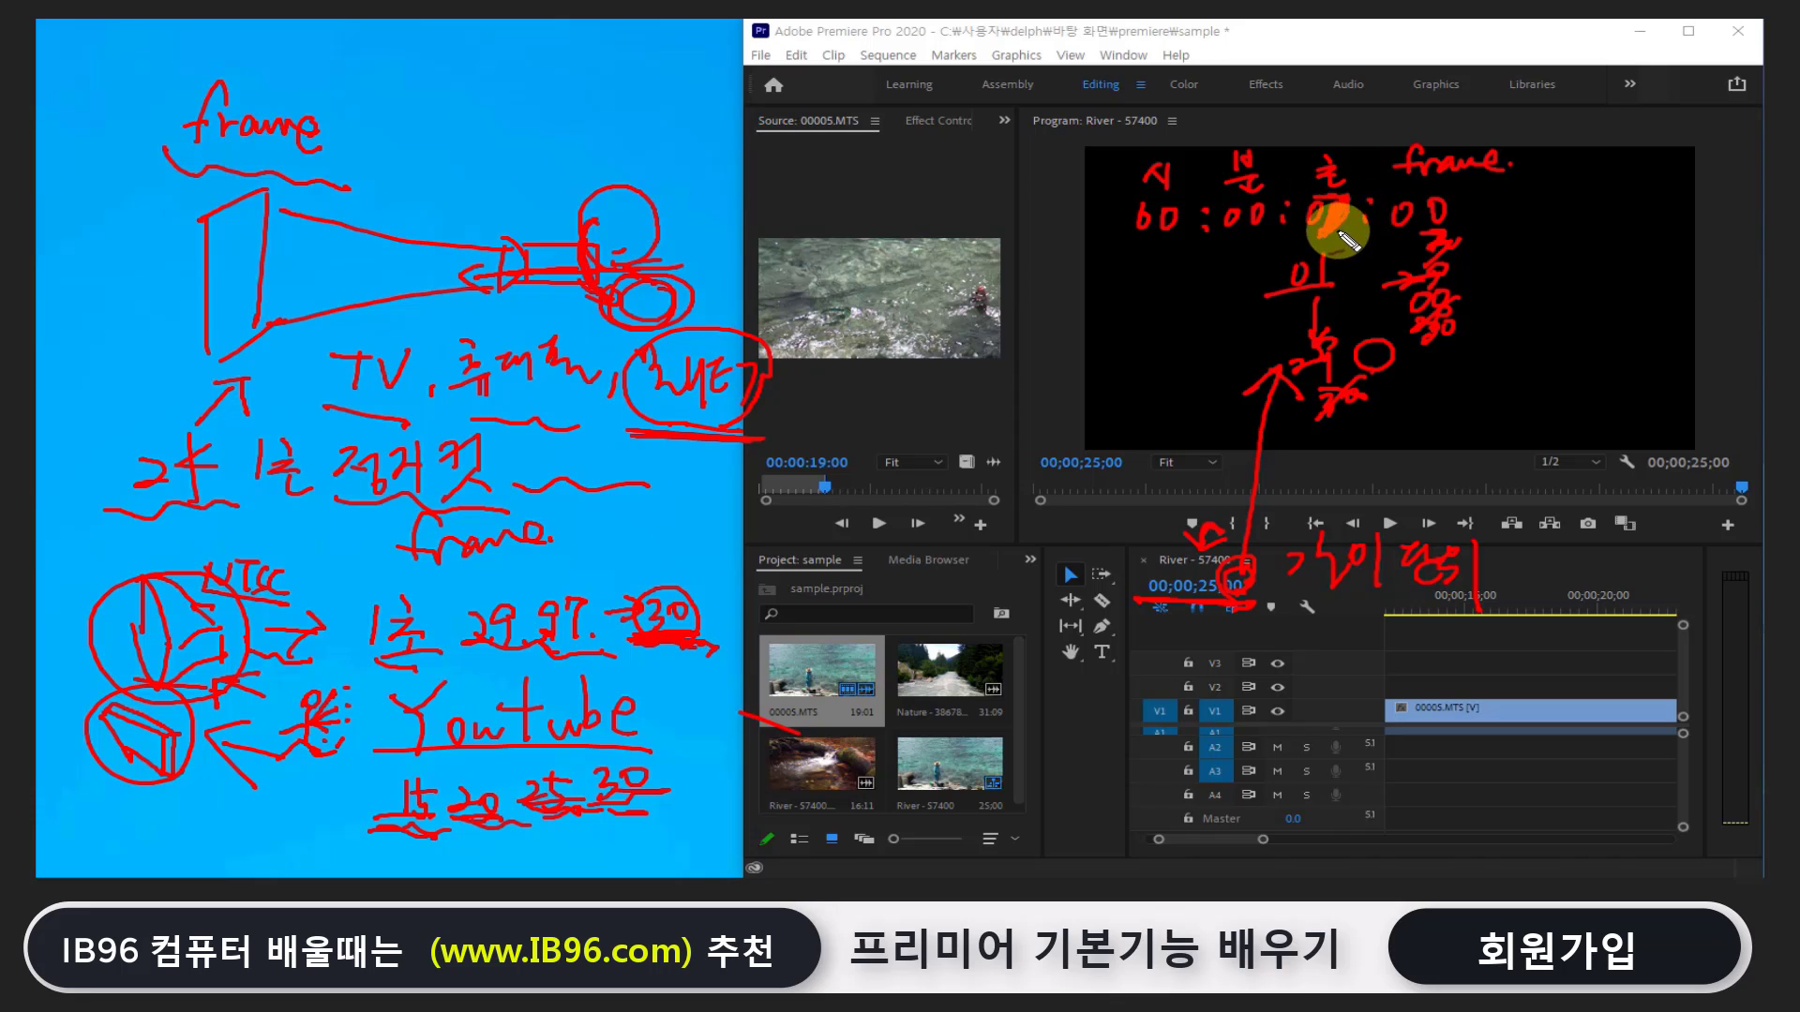
drag(1139, 245, 1491, 240)
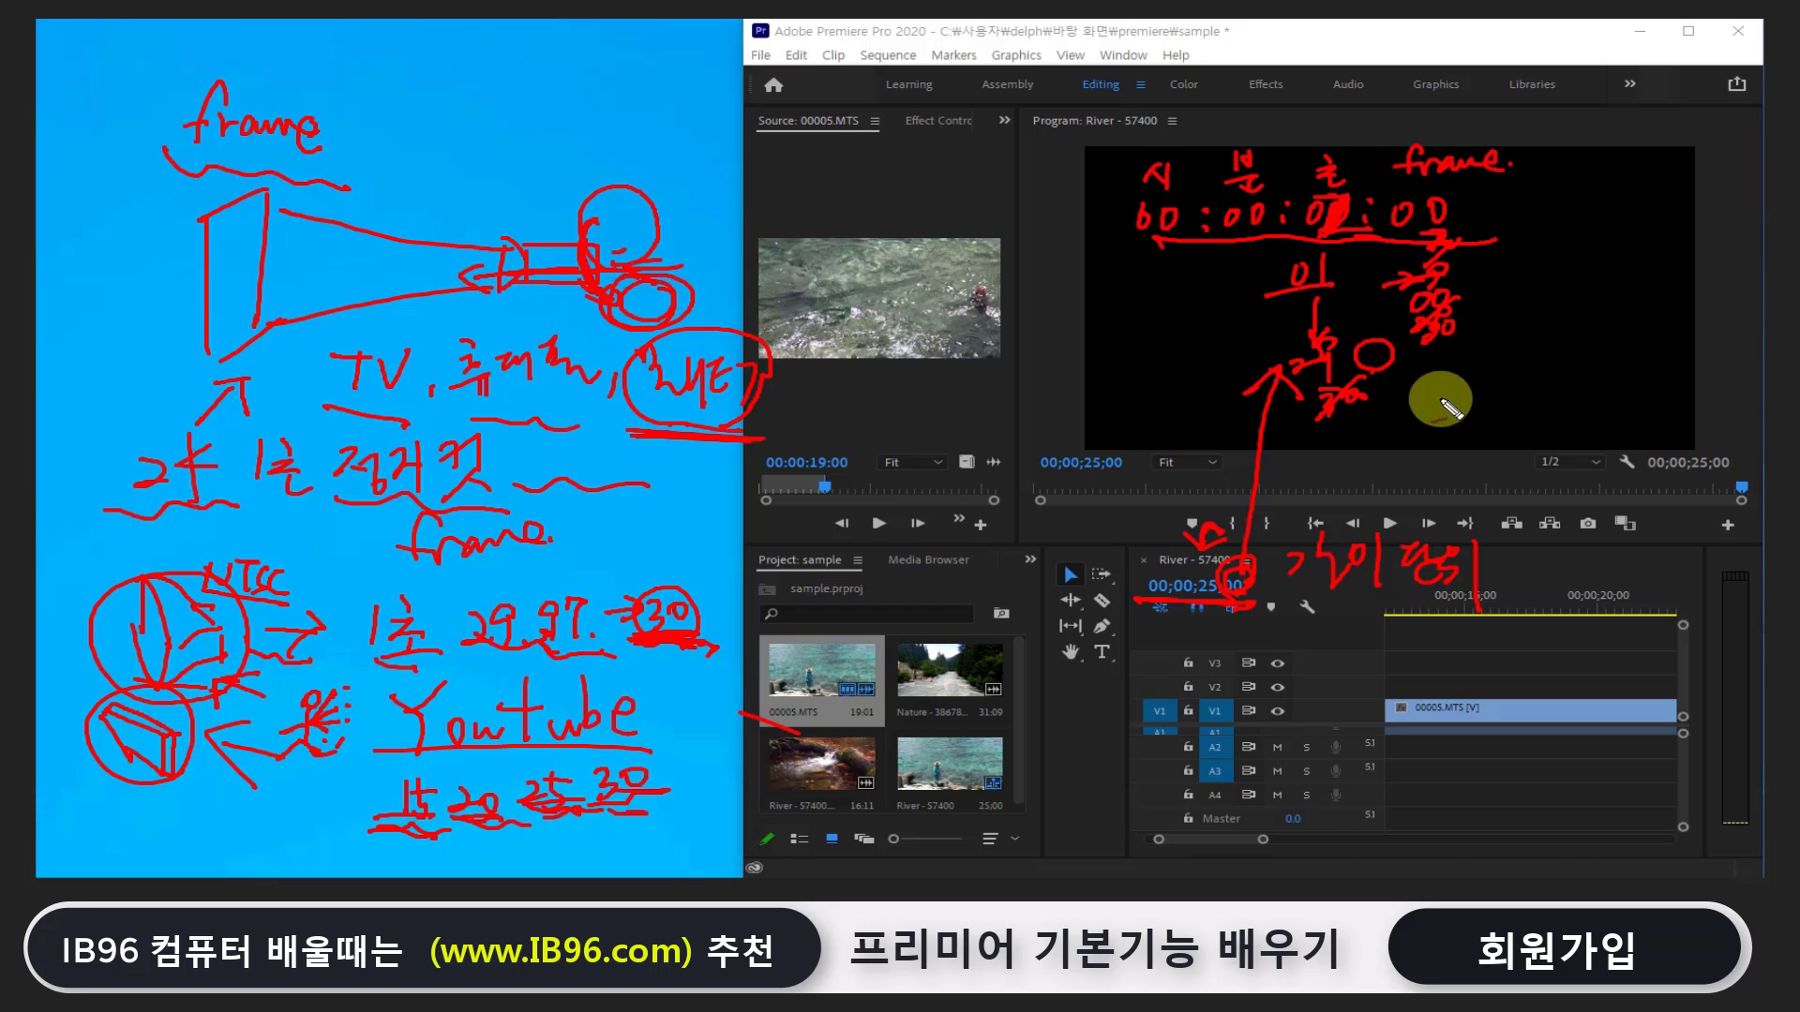
mouse_move(1247, 553)
mouse_down()
mouse_move(1143, 621)
mouse_move(1269, 618)
mouse_move(1282, 574)
mouse_up()
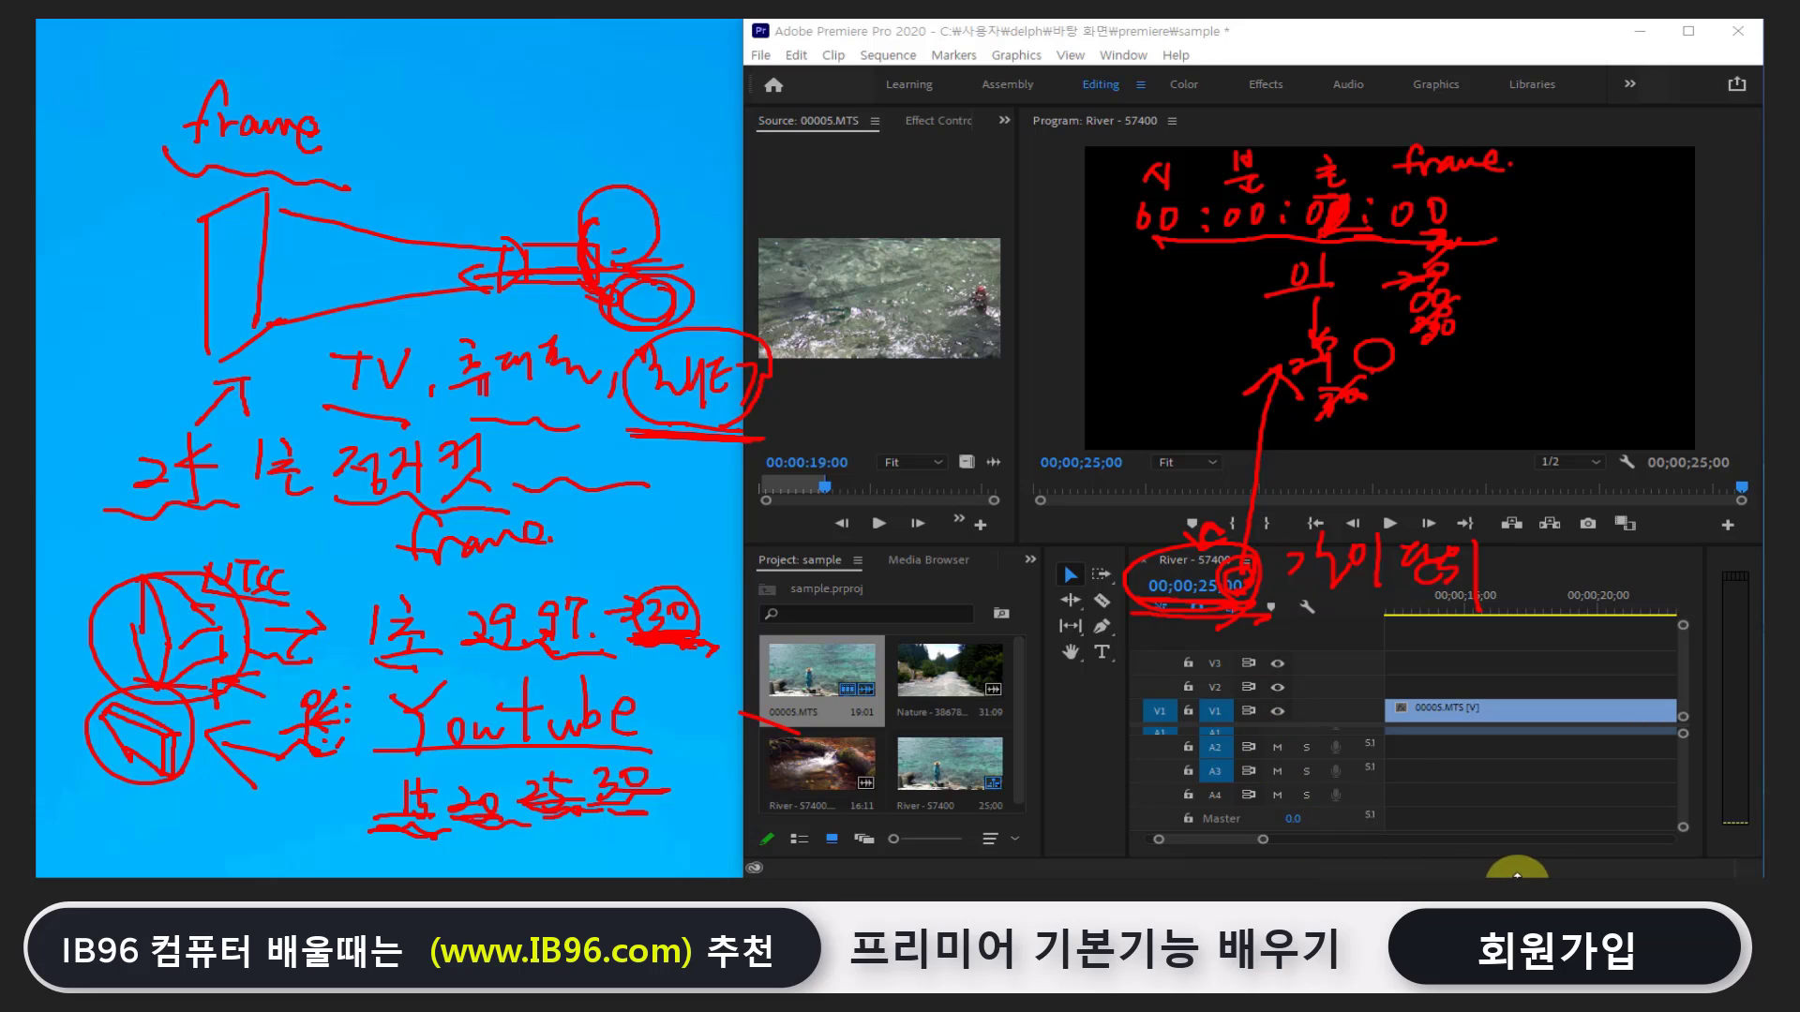
key(Escape)
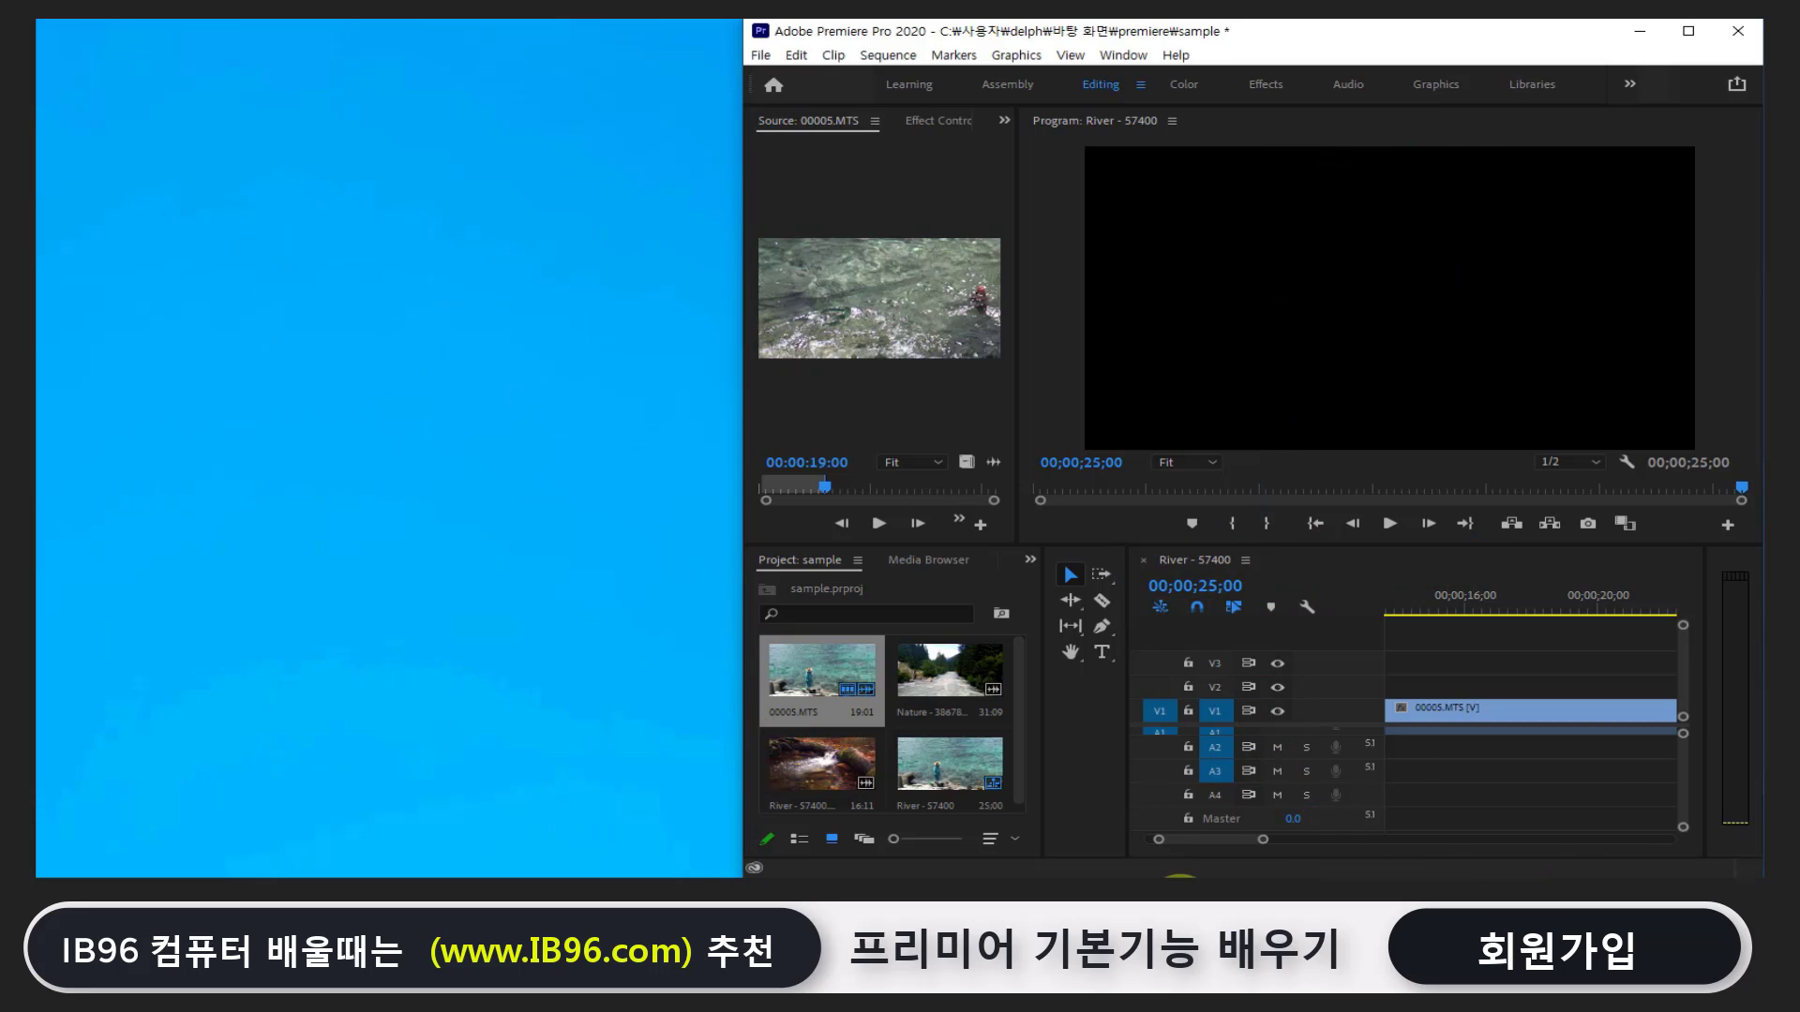
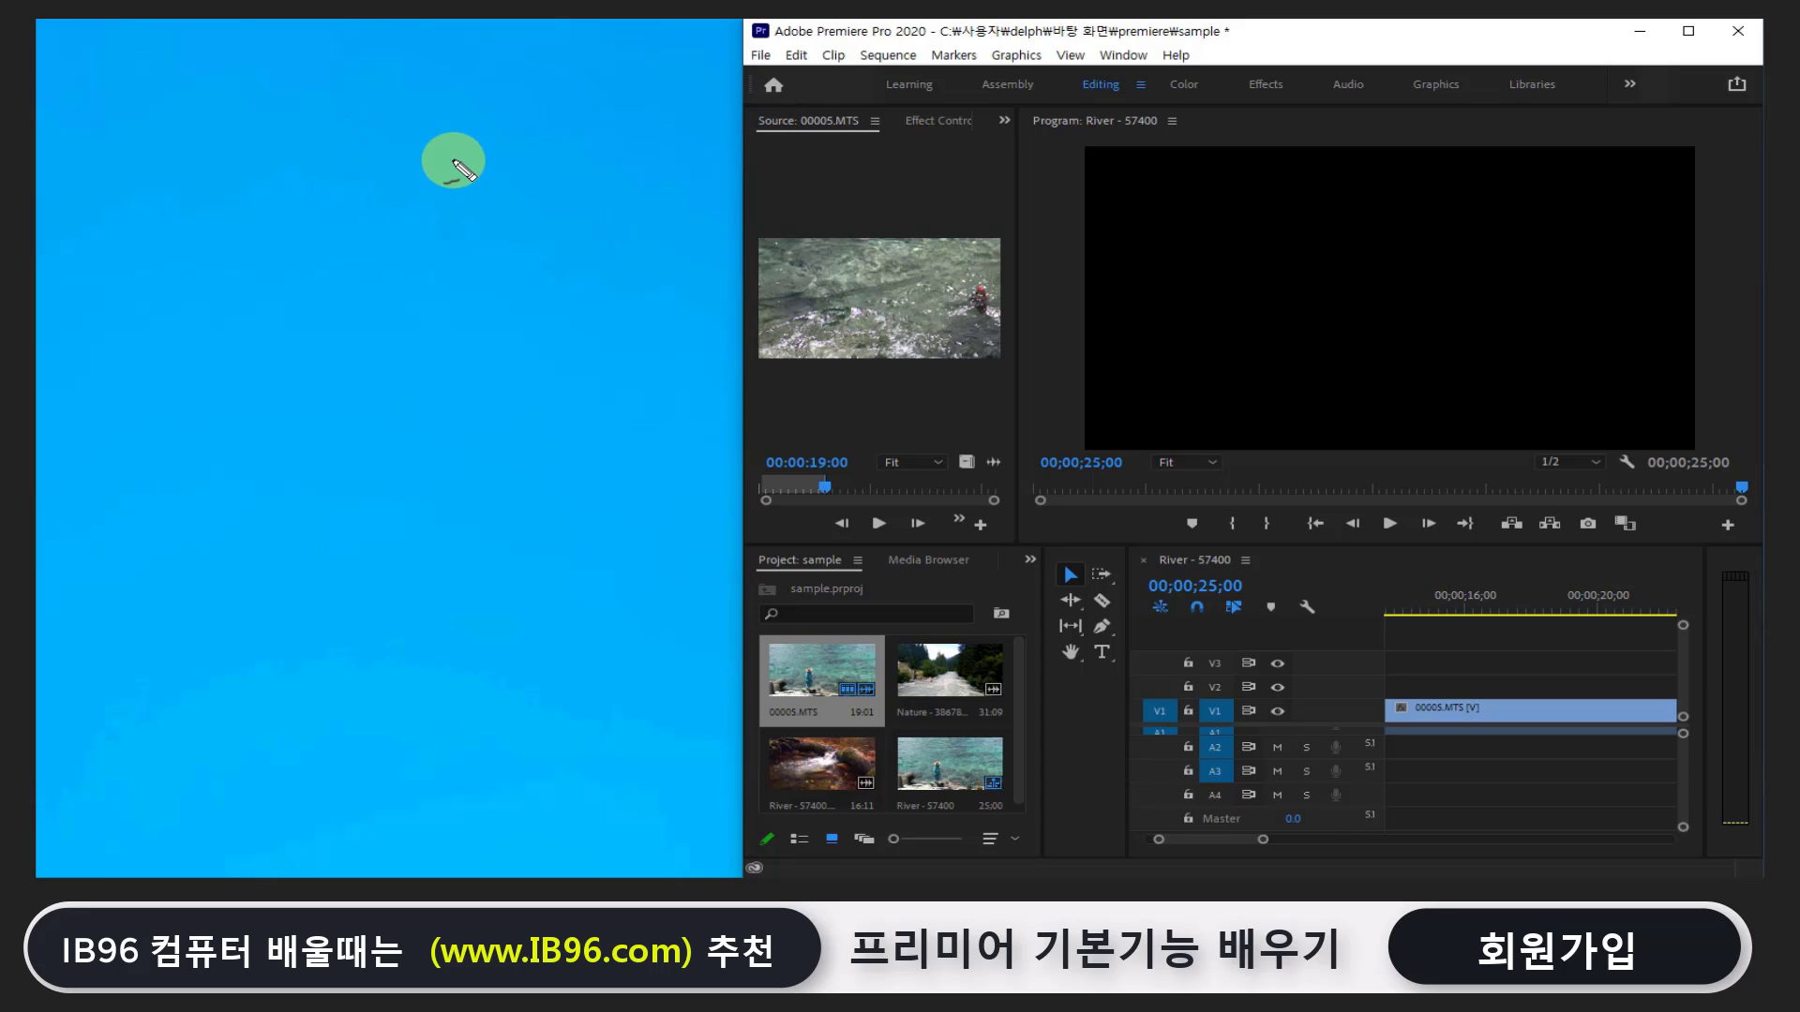
Handwrite Size, then HD and FHD below it, and underline HD
mouse_move(356, 108)
mouse_down()
mouse_move(334, 143)
mouse_move(433, 143)
mouse_move(492, 115)
mouse_up()
click(375, 111)
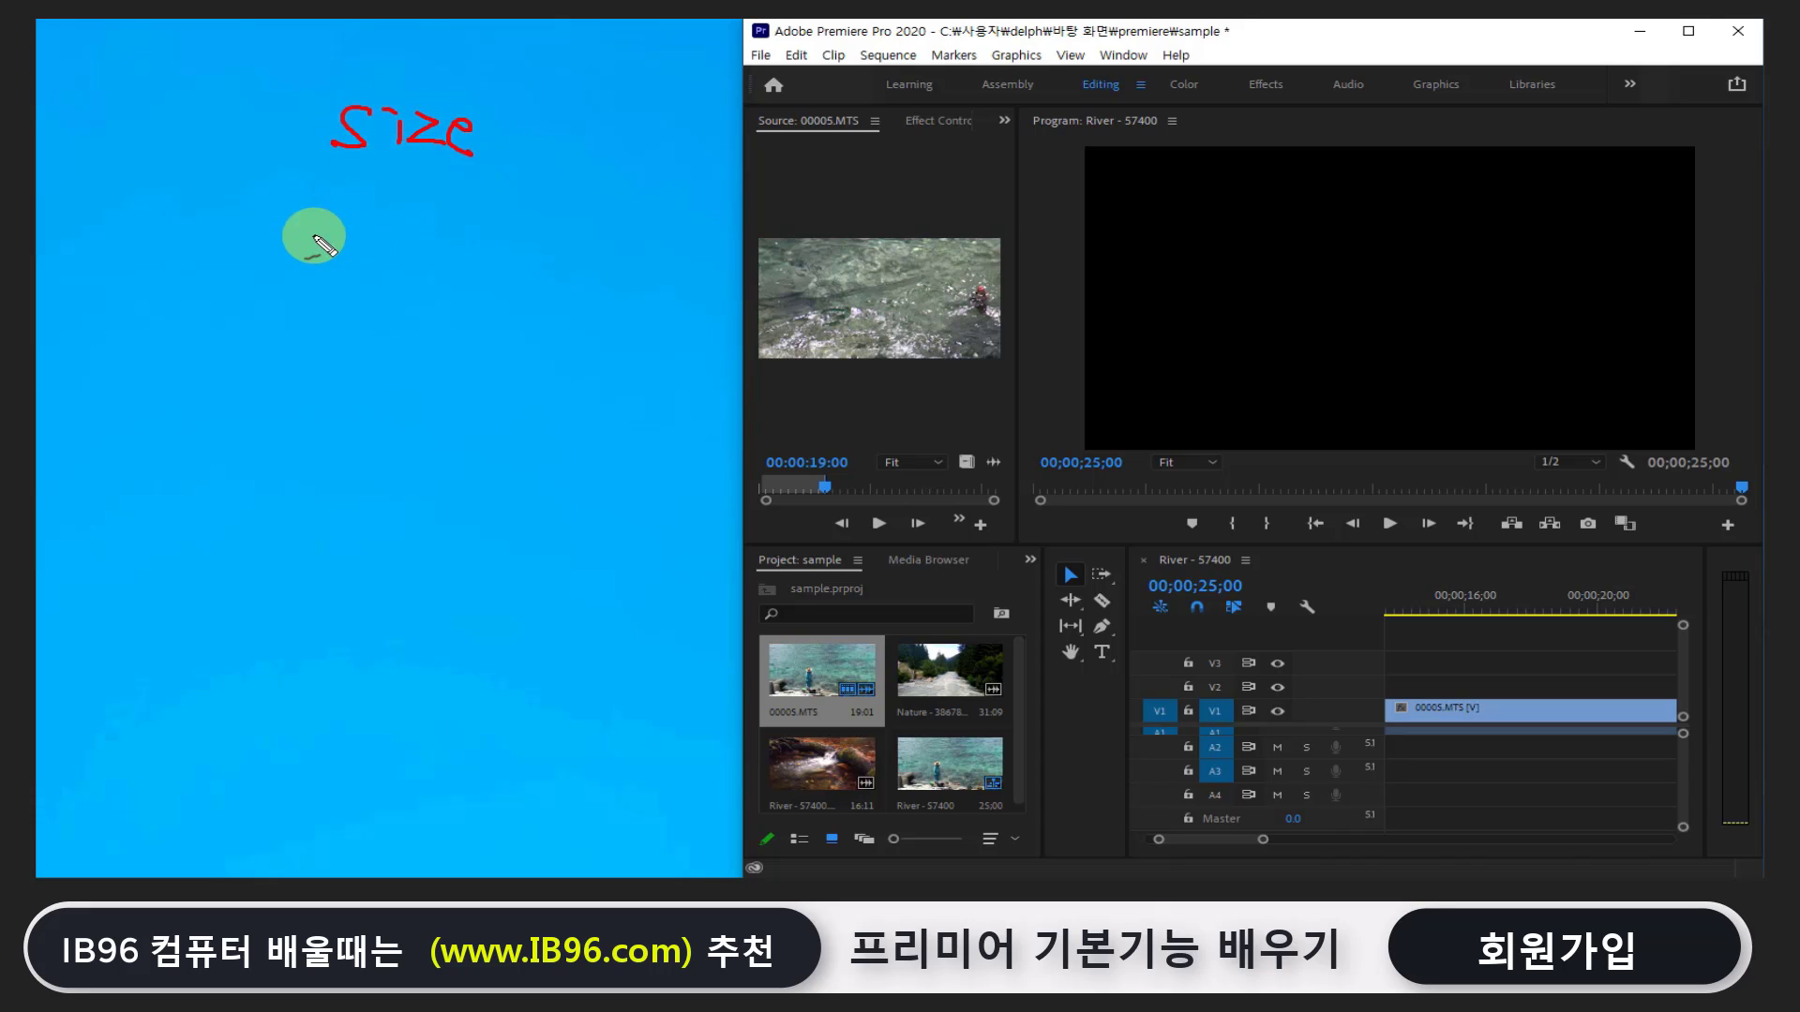
mouse_move(339, 188)
mouse_down()
mouse_move(339, 223)
mouse_move(362, 207)
mouse_up()
mouse_move(361, 187)
mouse_down()
mouse_move(362, 224)
mouse_move(373, 202)
mouse_move(433, 225)
mouse_move(490, 203)
mouse_move(507, 221)
mouse_up()
drag(507, 204, 539, 221)
drag(539, 184, 541, 221)
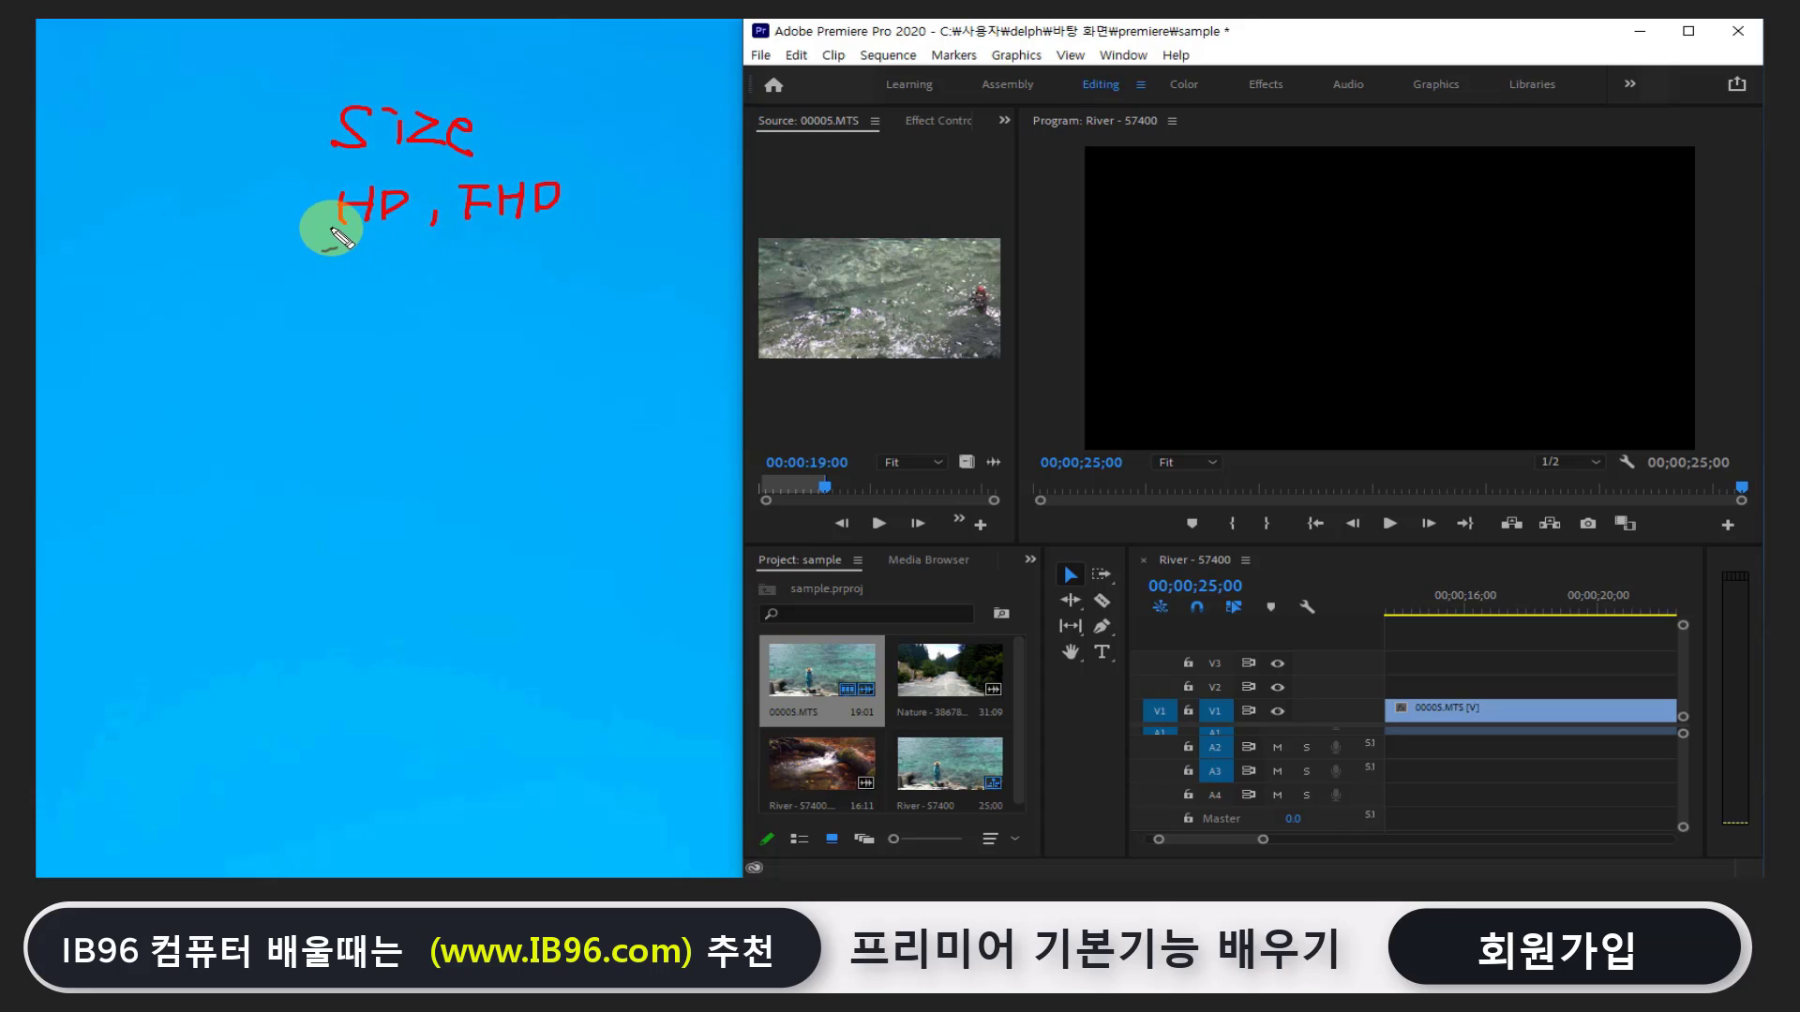
drag(319, 227, 689, 224)
Add (full HD) beside FHD, underline FHD and write 1280 x 720
drag(689, 208, 705, 225)
mouse_move(717, 192)
mouse_down()
mouse_move(718, 224)
mouse_move(742, 229)
mouse_up()
drag(604, 184, 598, 234)
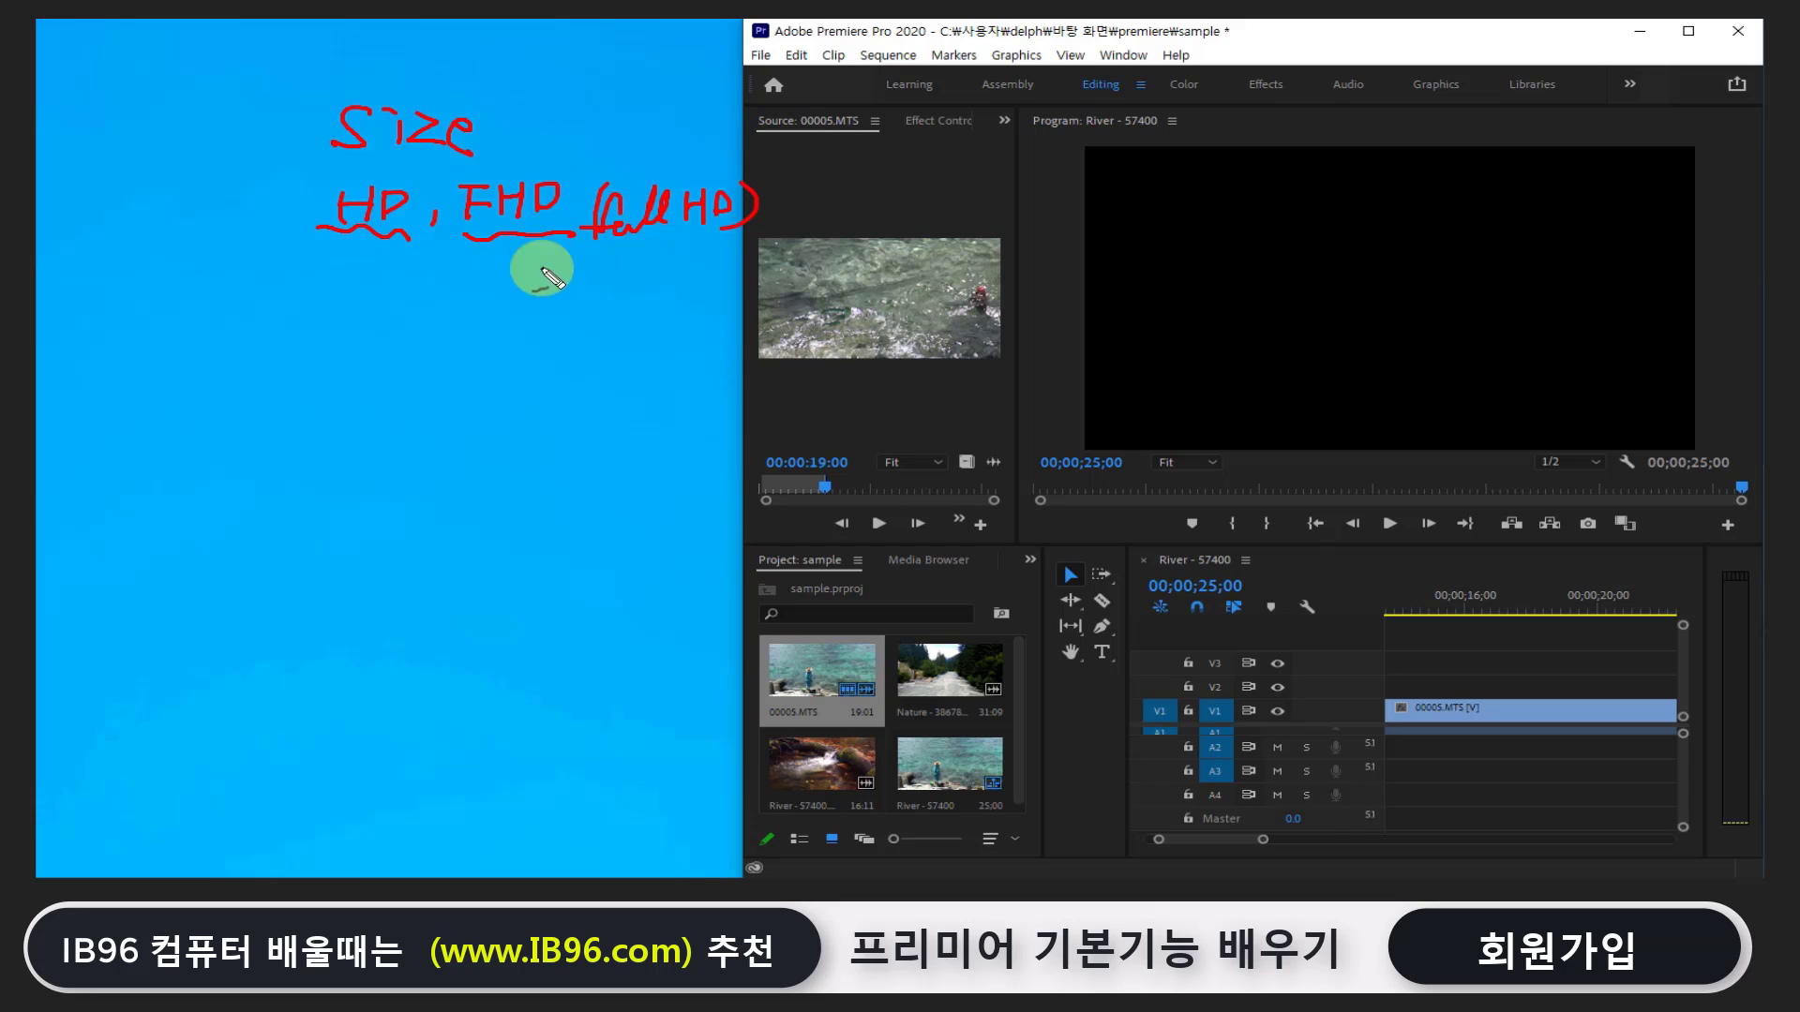
drag(364, 236, 394, 251)
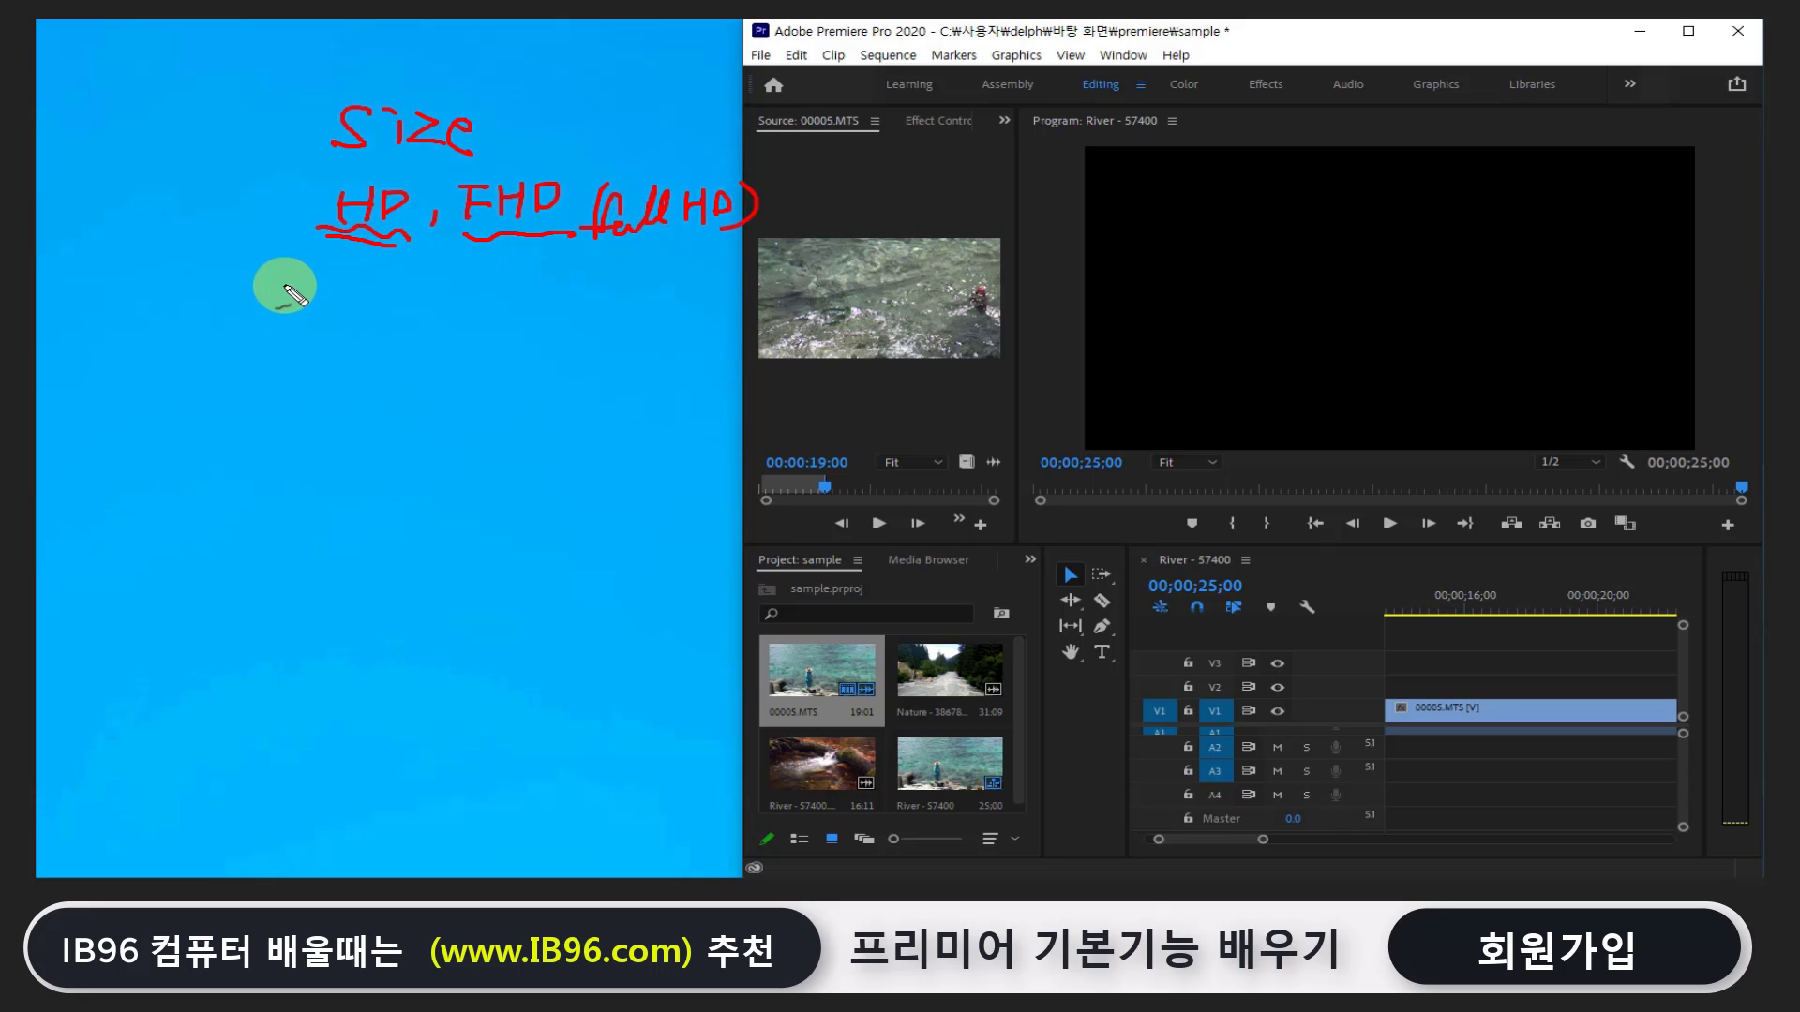
mouse_move(281, 279)
mouse_down()
mouse_move(340, 298)
mouse_move(328, 308)
mouse_up()
mouse_move(352, 287)
mouse_down()
mouse_move(433, 319)
mouse_move(469, 284)
mouse_up()
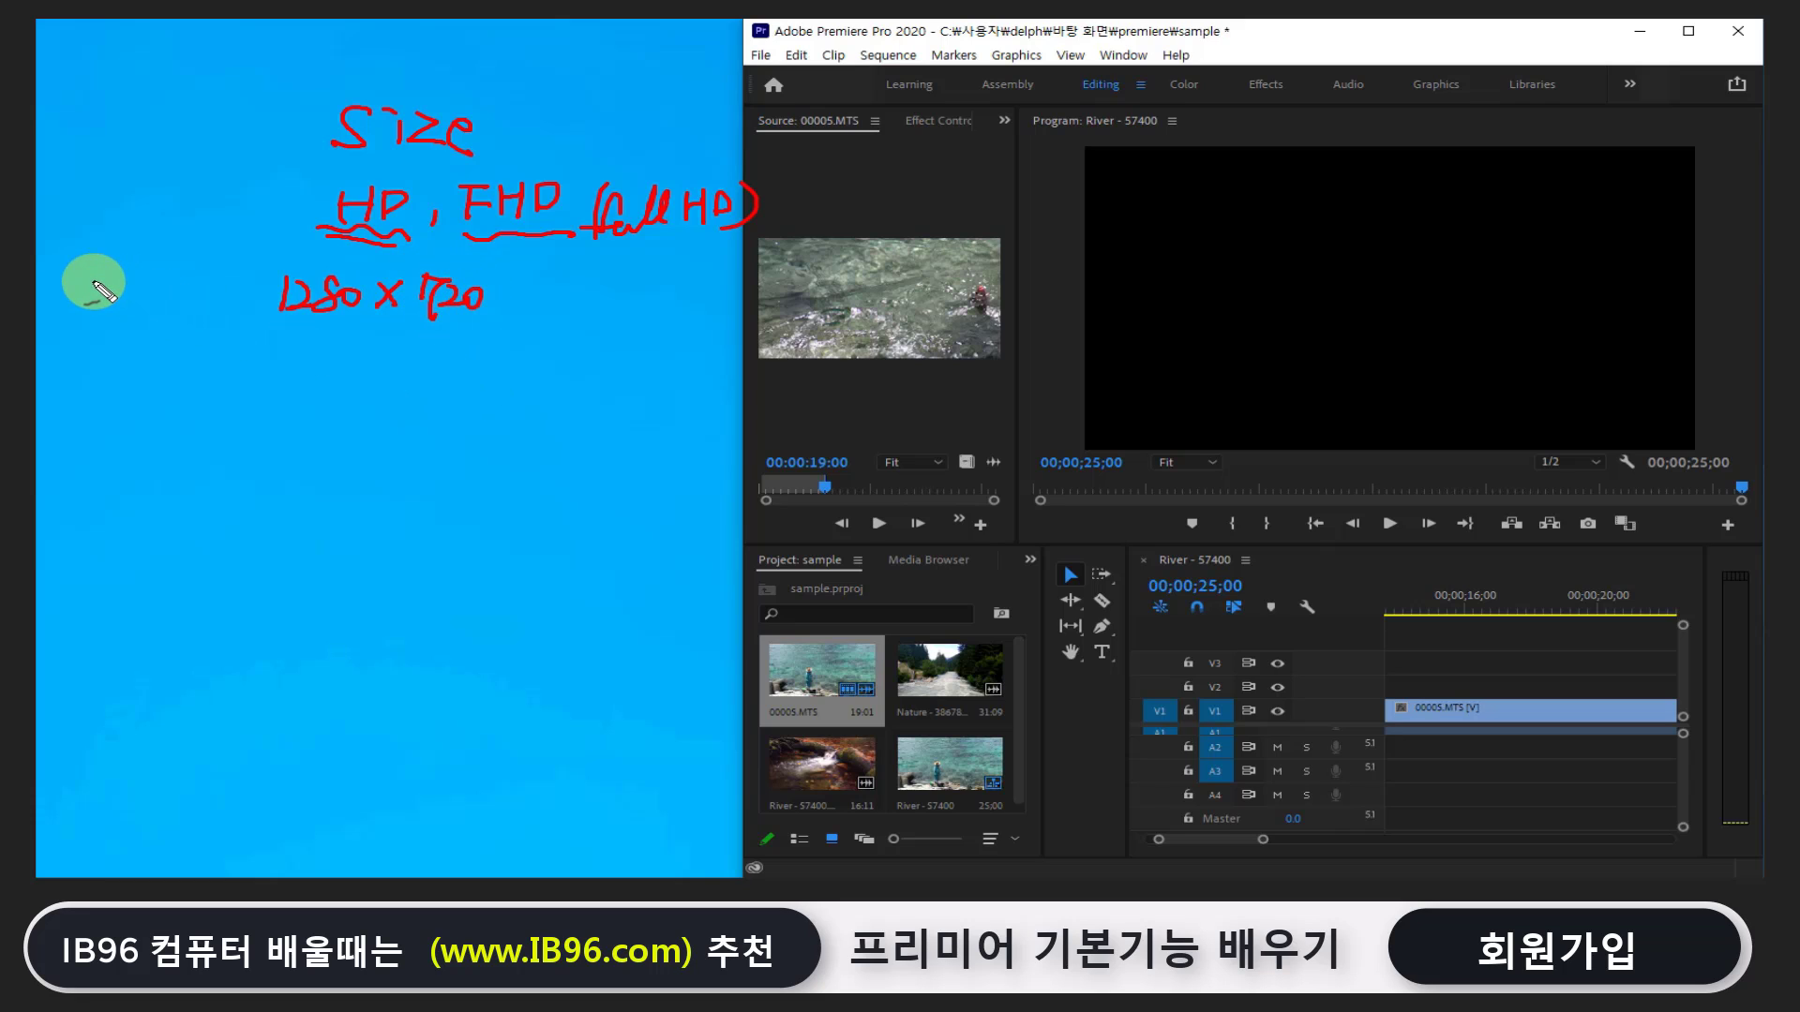
Draw a frame rectangle, underline 1280, and start labelling the box pixel
mouse_move(90, 281)
mouse_down()
mouse_move(217, 282)
mouse_move(214, 349)
mouse_up()
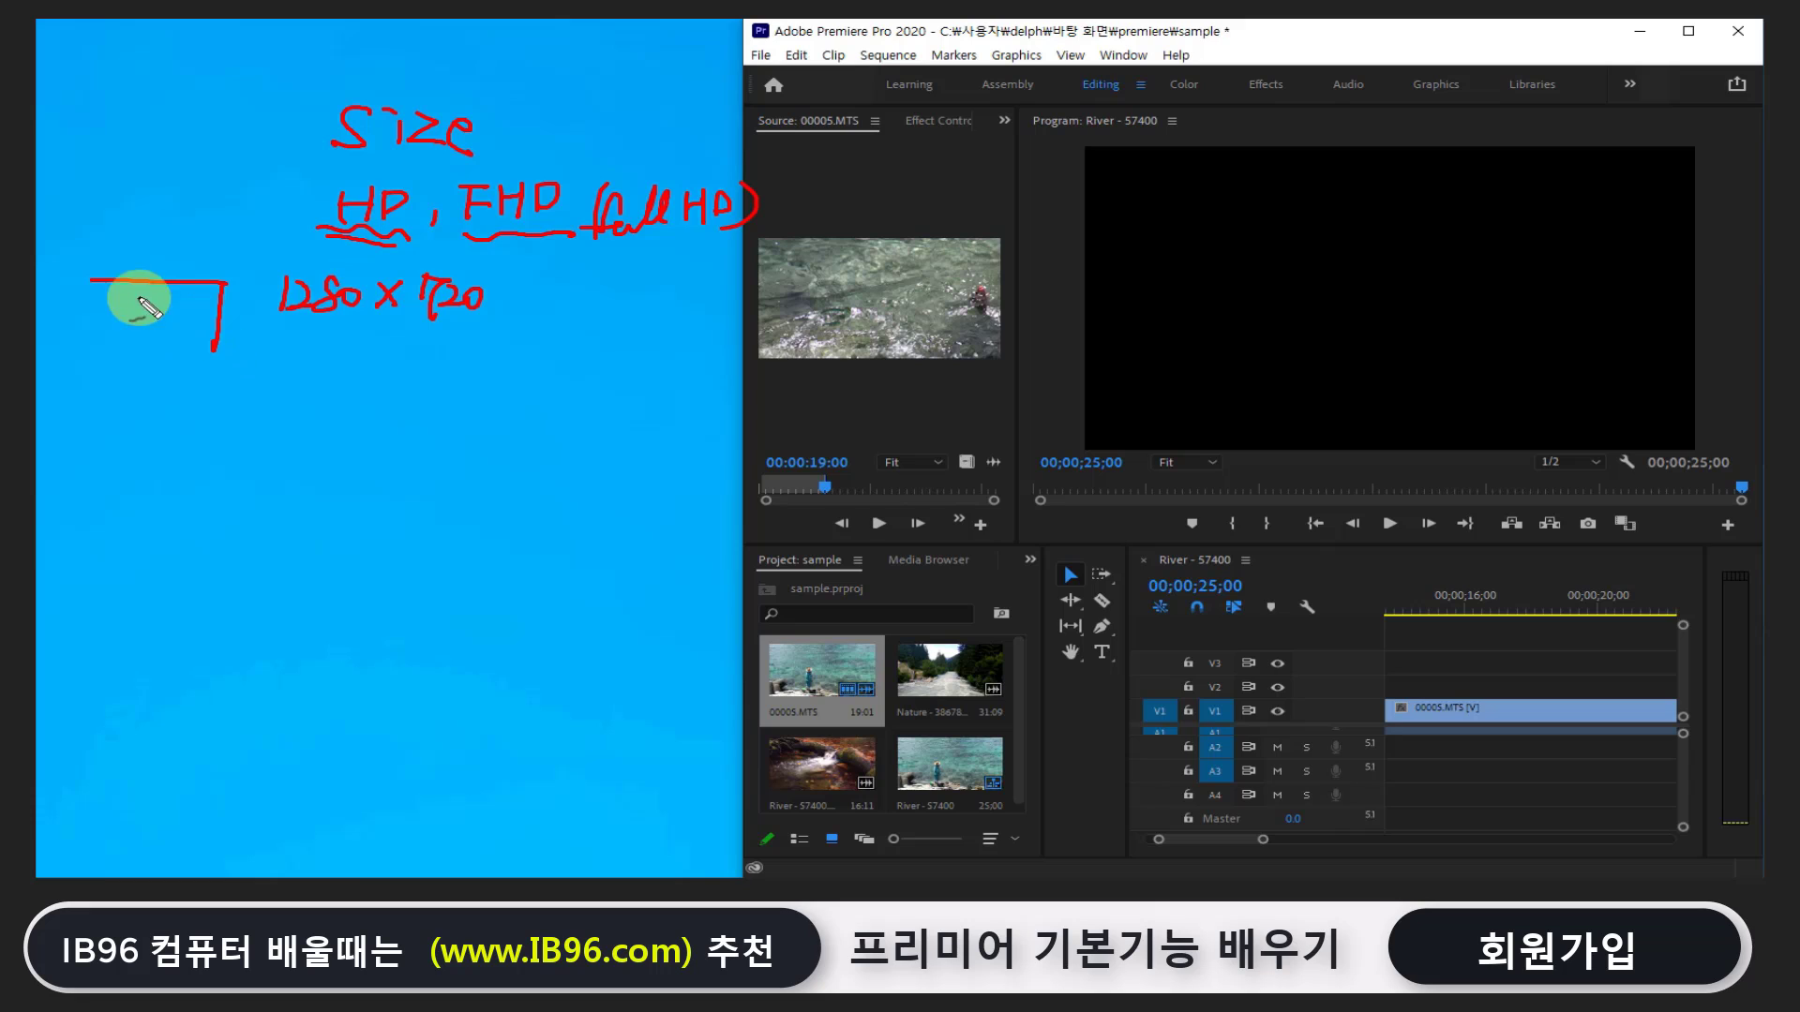
mouse_move(101, 281)
mouse_down()
mouse_move(101, 343)
mouse_move(208, 357)
mouse_move(352, 326)
mouse_up()
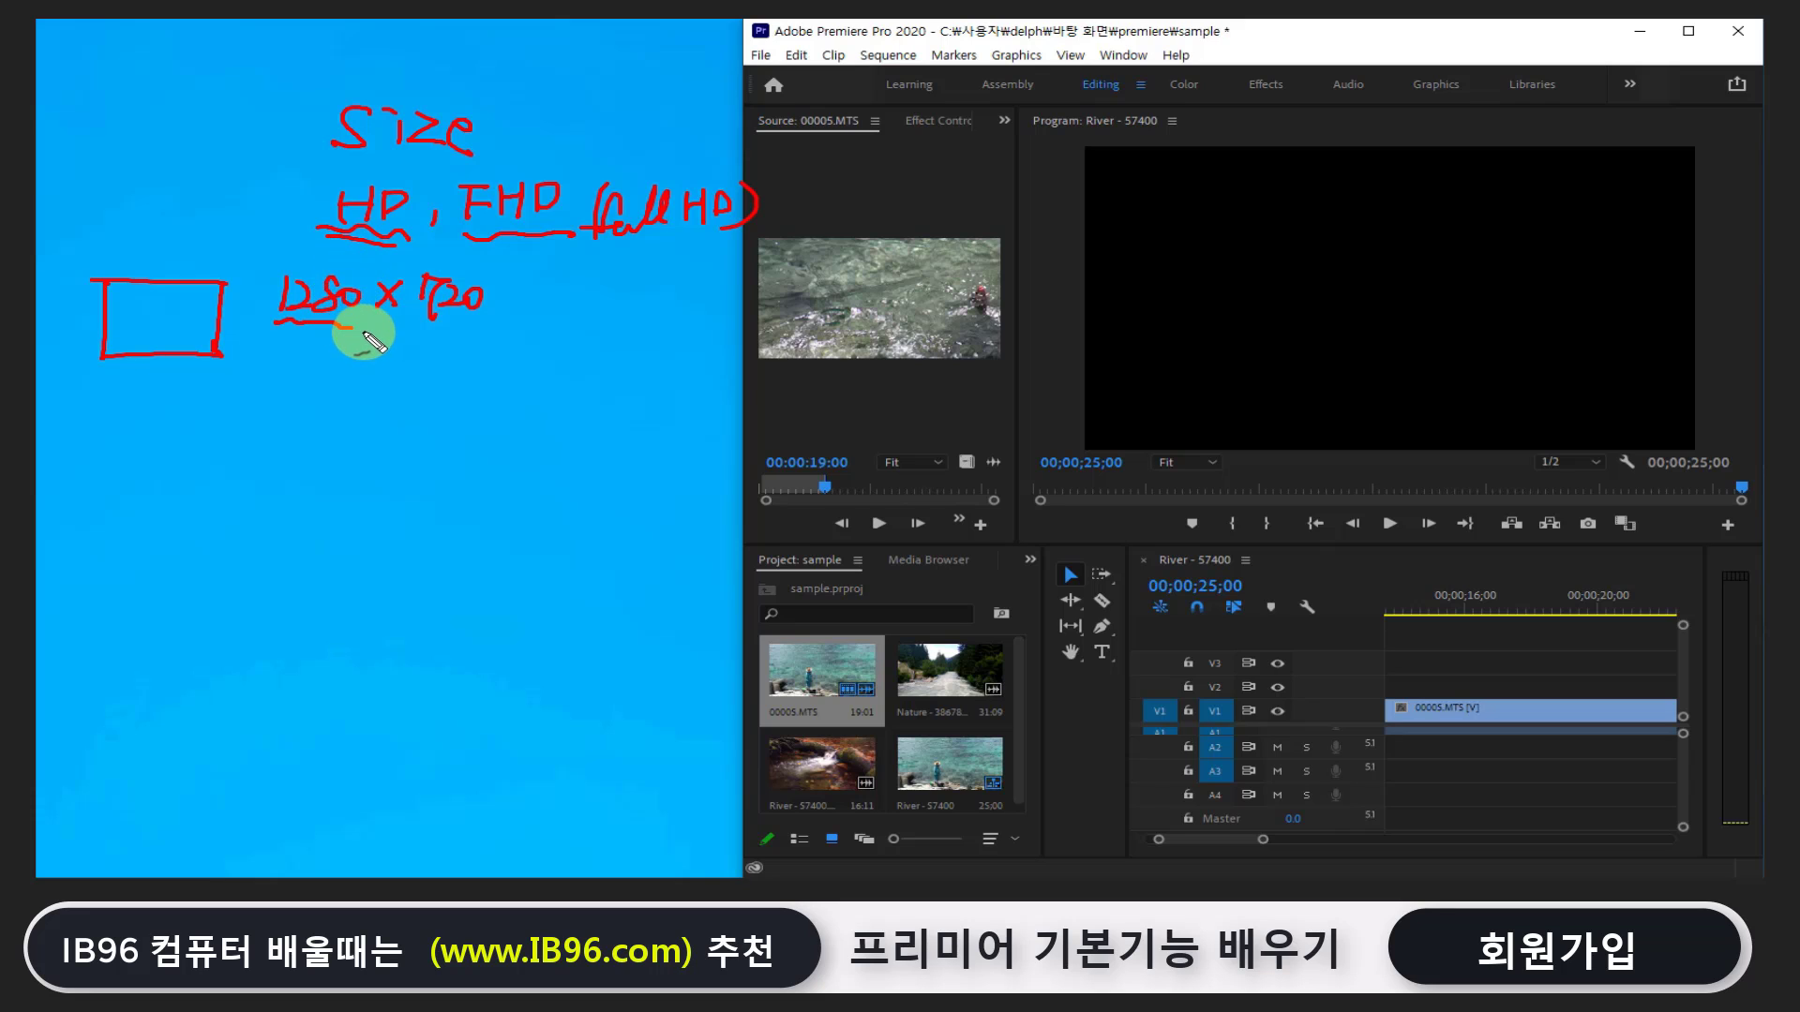
drag(360, 347, 324, 328)
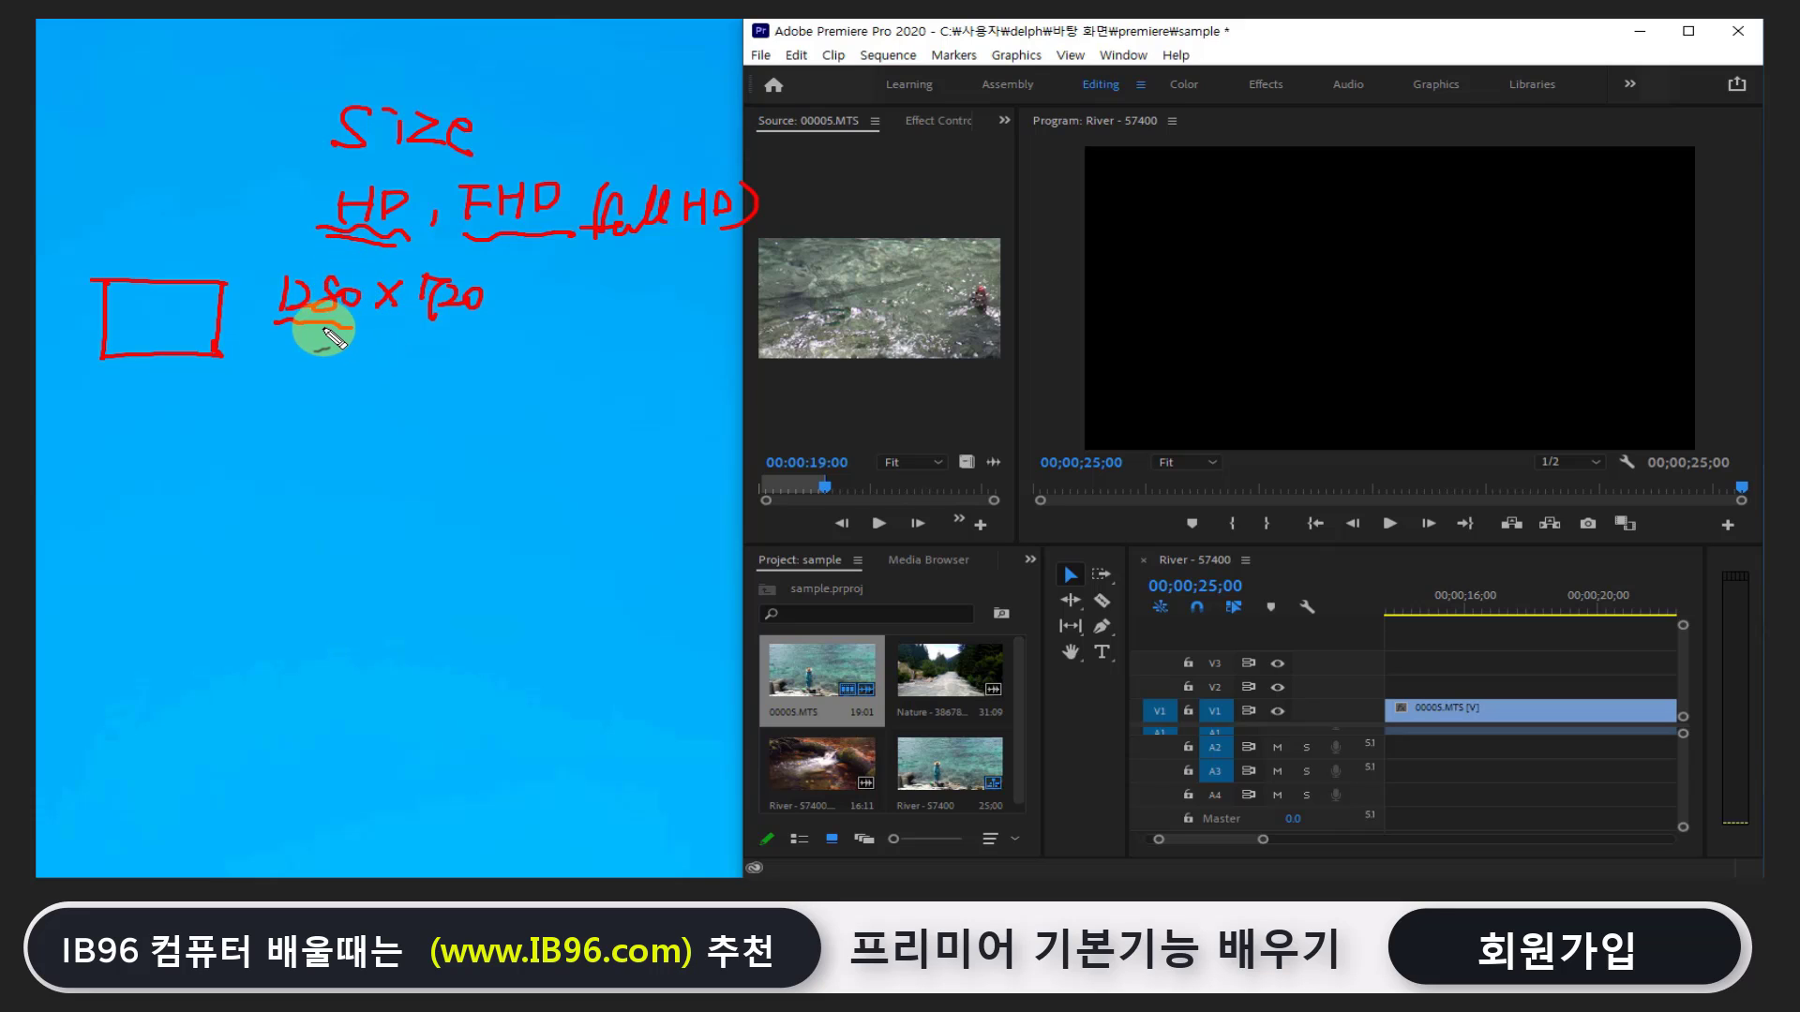
mouse_move(122, 229)
mouse_down()
mouse_move(141, 211)
mouse_move(183, 239)
mouse_move(209, 225)
mouse_up()
Finish the pixel label and draw a line down to a small square with subpixel marks
drag(92, 263, 217, 248)
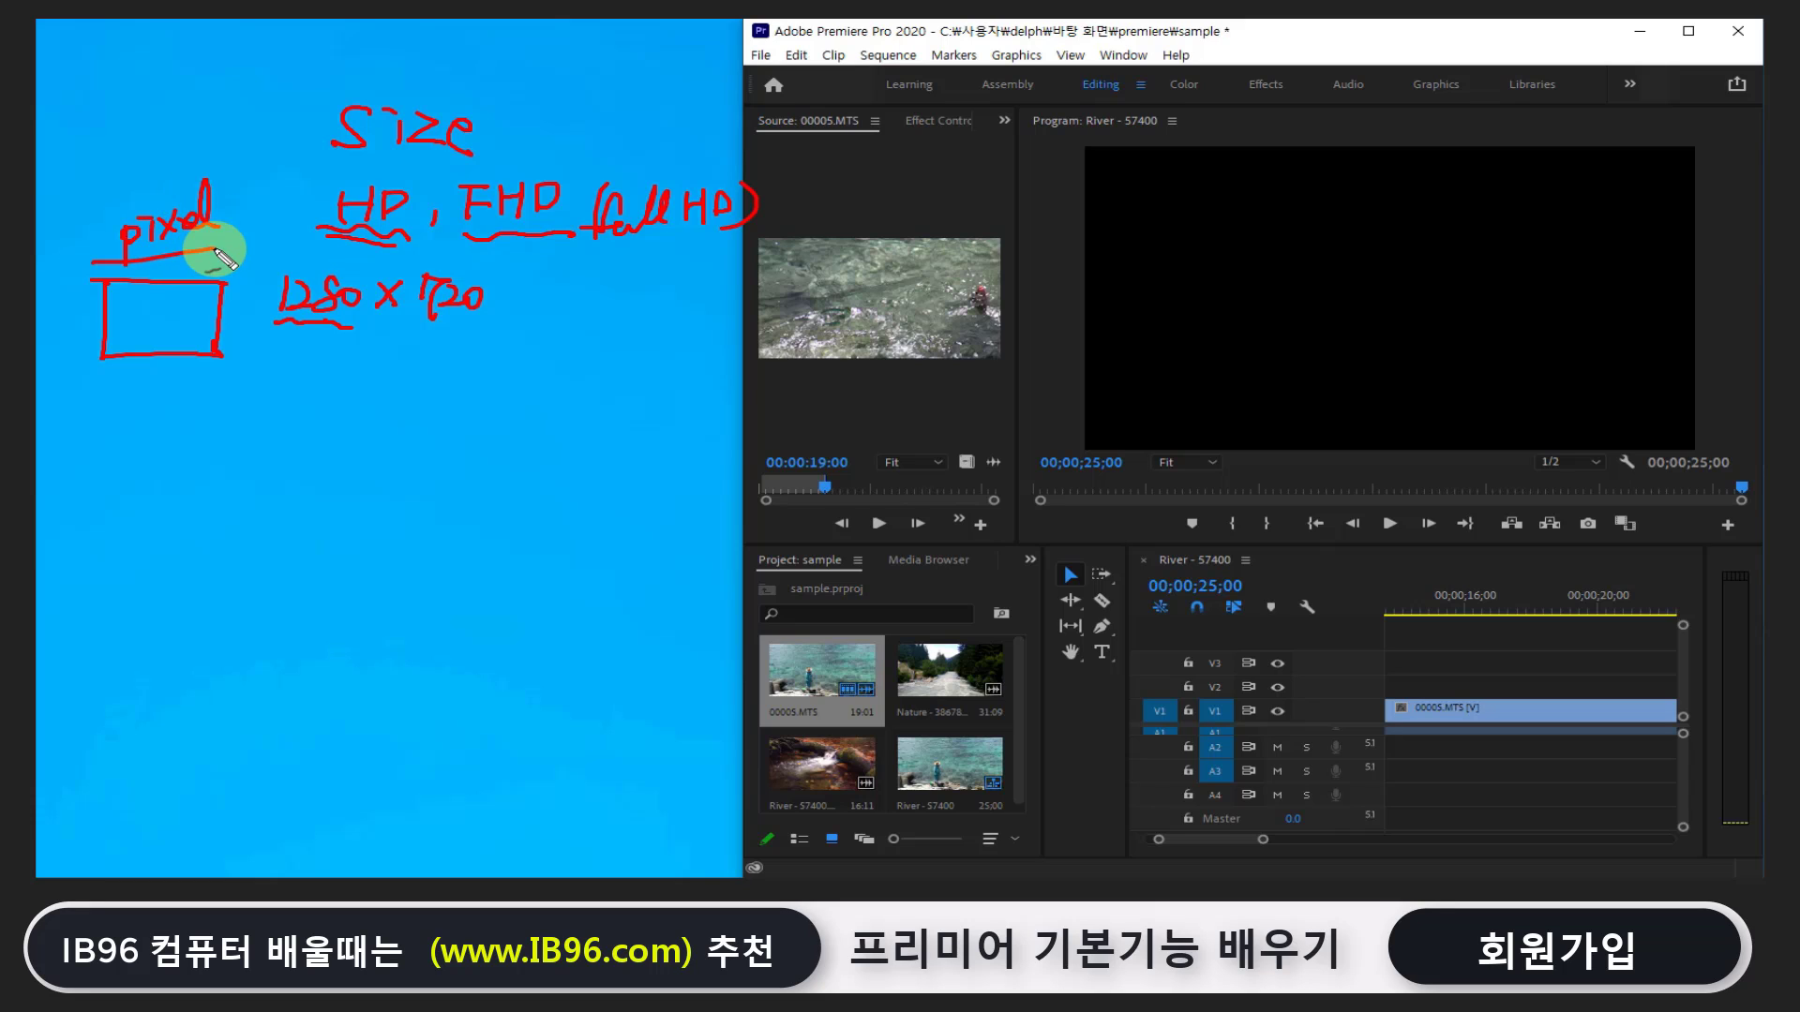
mouse_move(105, 312)
mouse_down()
mouse_move(106, 281)
mouse_move(111, 356)
mouse_move(141, 405)
mouse_move(85, 384)
mouse_move(103, 424)
mouse_move(72, 410)
mouse_move(97, 412)
mouse_move(98, 506)
mouse_move(129, 576)
mouse_move(75, 582)
mouse_move(77, 518)
mouse_up()
drag(89, 410, 87, 441)
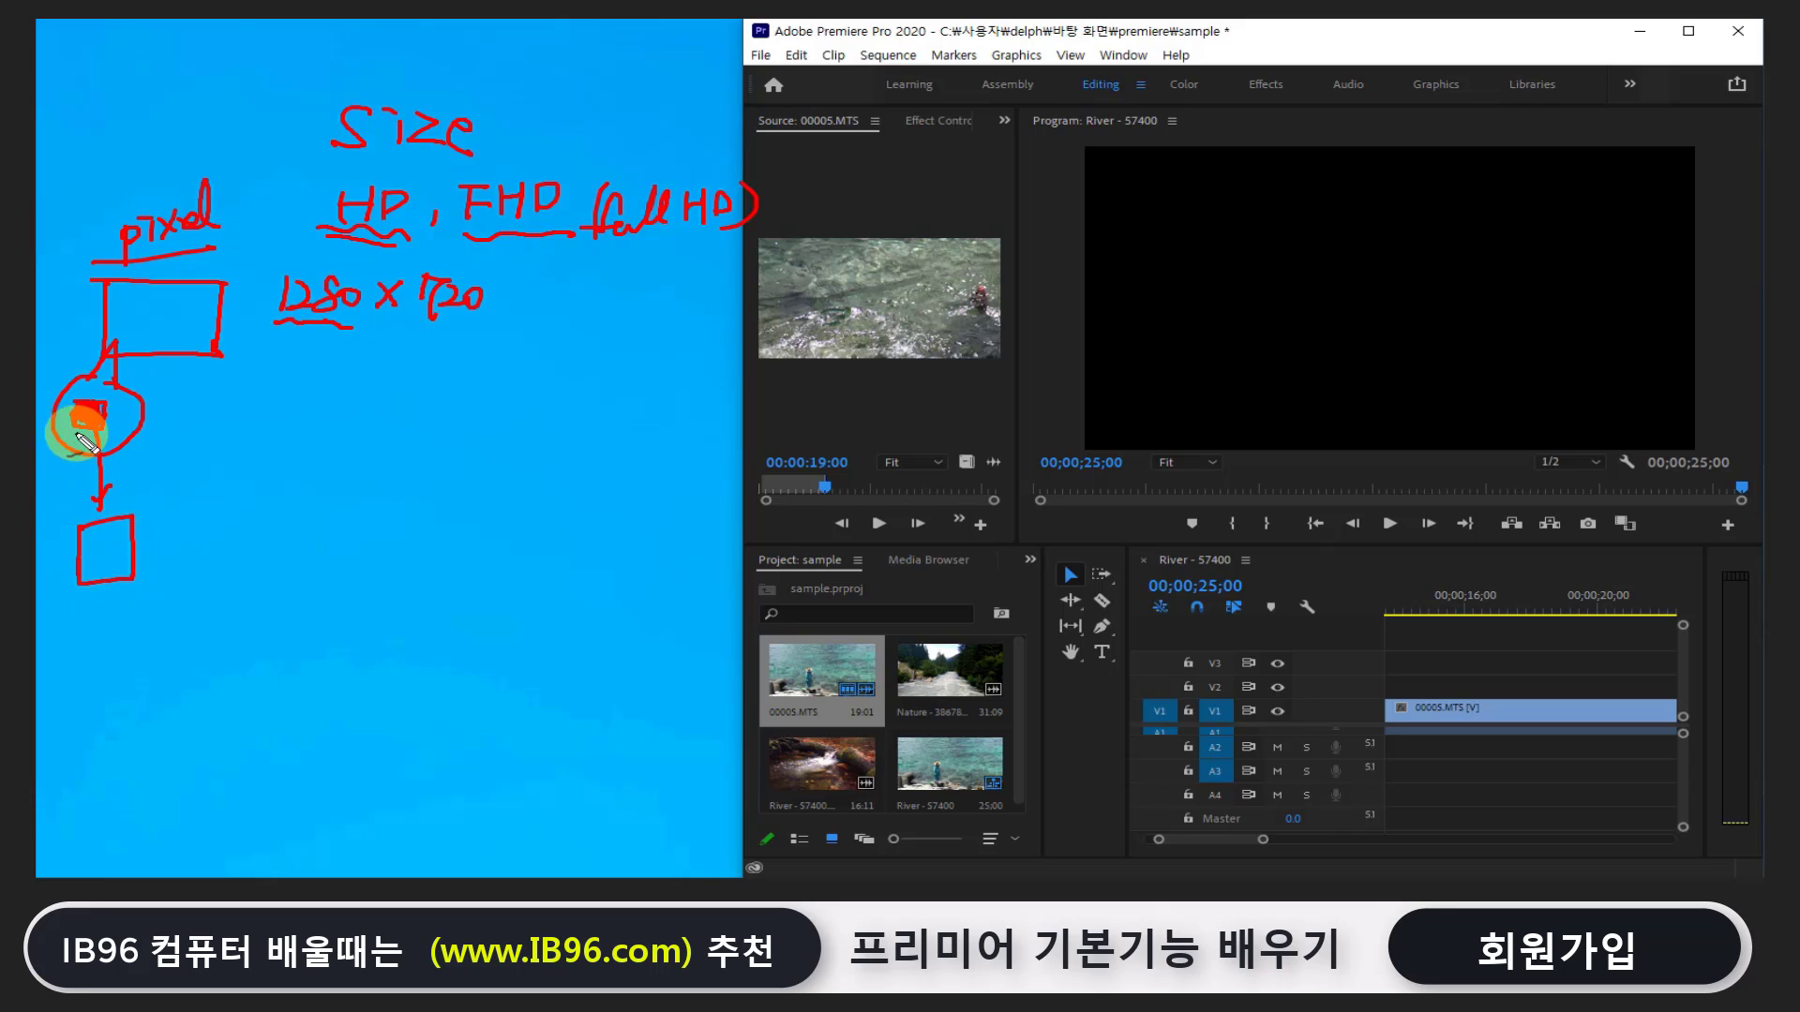
drag(96, 538, 120, 547)
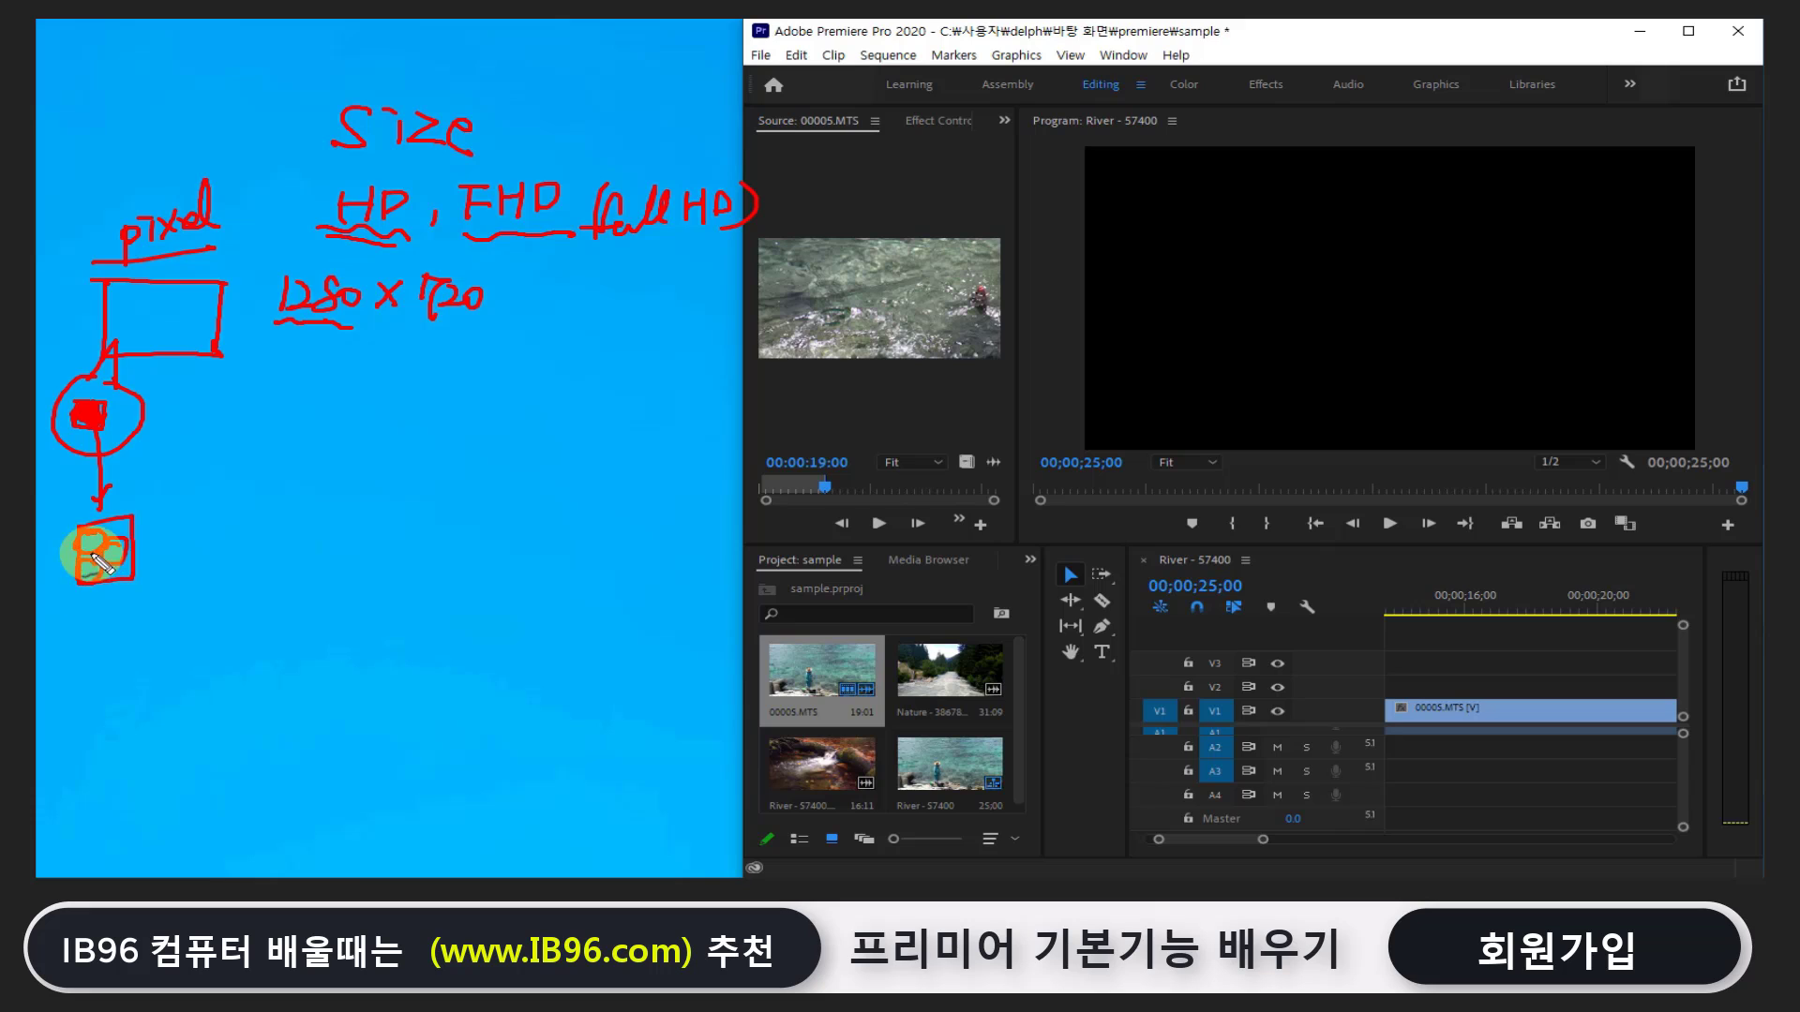
mouse_move(120, 547)
mouse_down()
mouse_move(88, 522)
mouse_move(169, 486)
mouse_up()
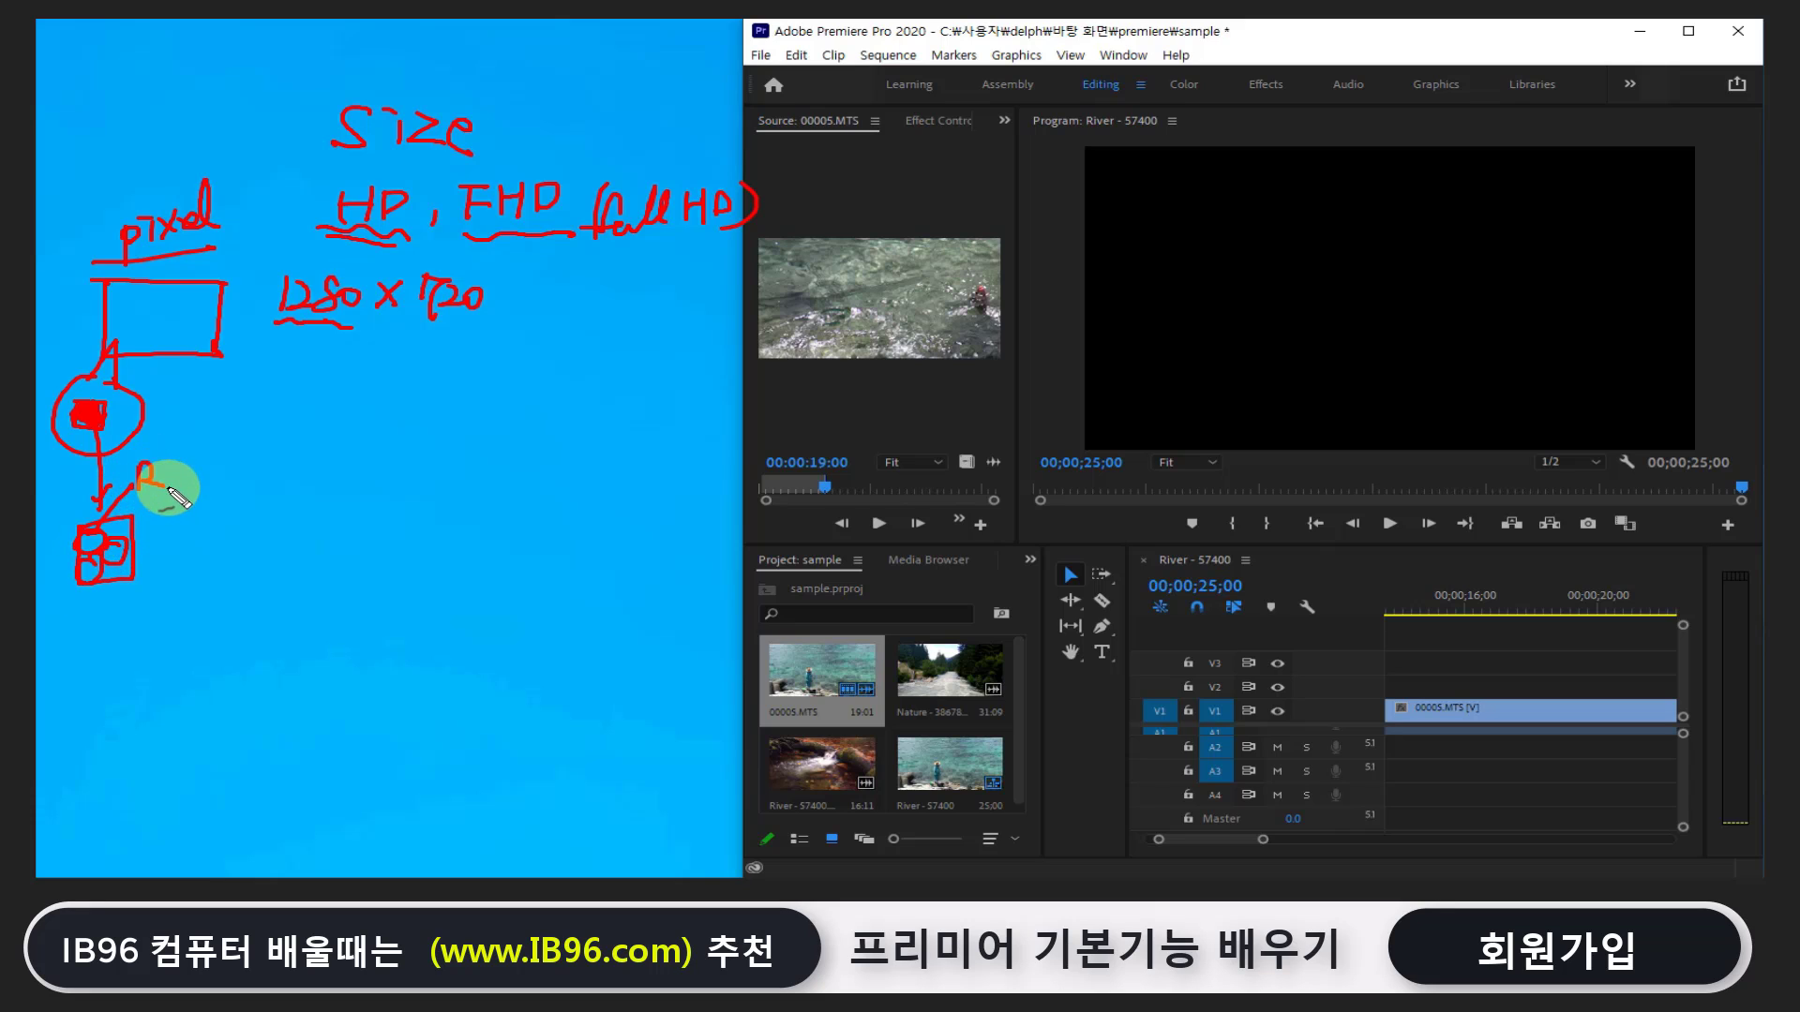
Label the subpixels Red, Green and Blue, retrace the squares and underline the labels
mouse_move(131, 553)
mouse_down()
mouse_move(179, 563)
mouse_move(105, 619)
mouse_move(112, 643)
mouse_up()
mouse_move(146, 480)
mouse_down()
mouse_move(173, 489)
mouse_move(201, 454)
mouse_up()
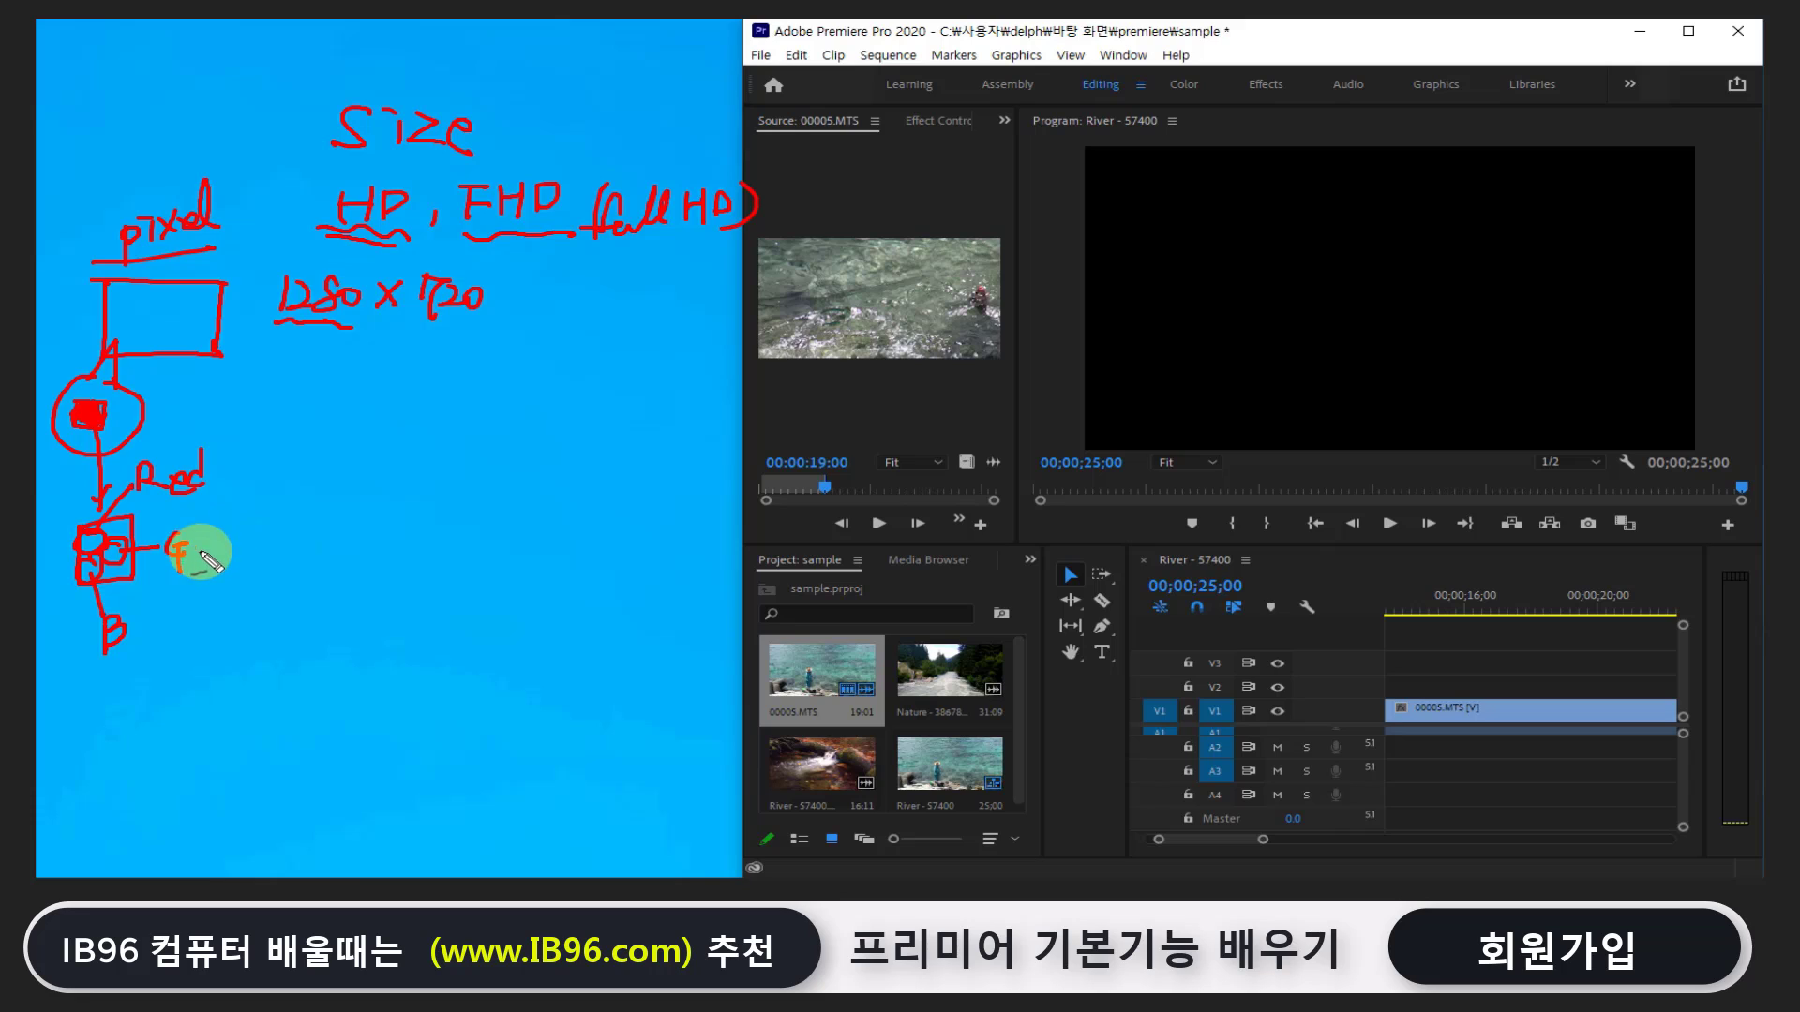
drag(200, 550, 272, 536)
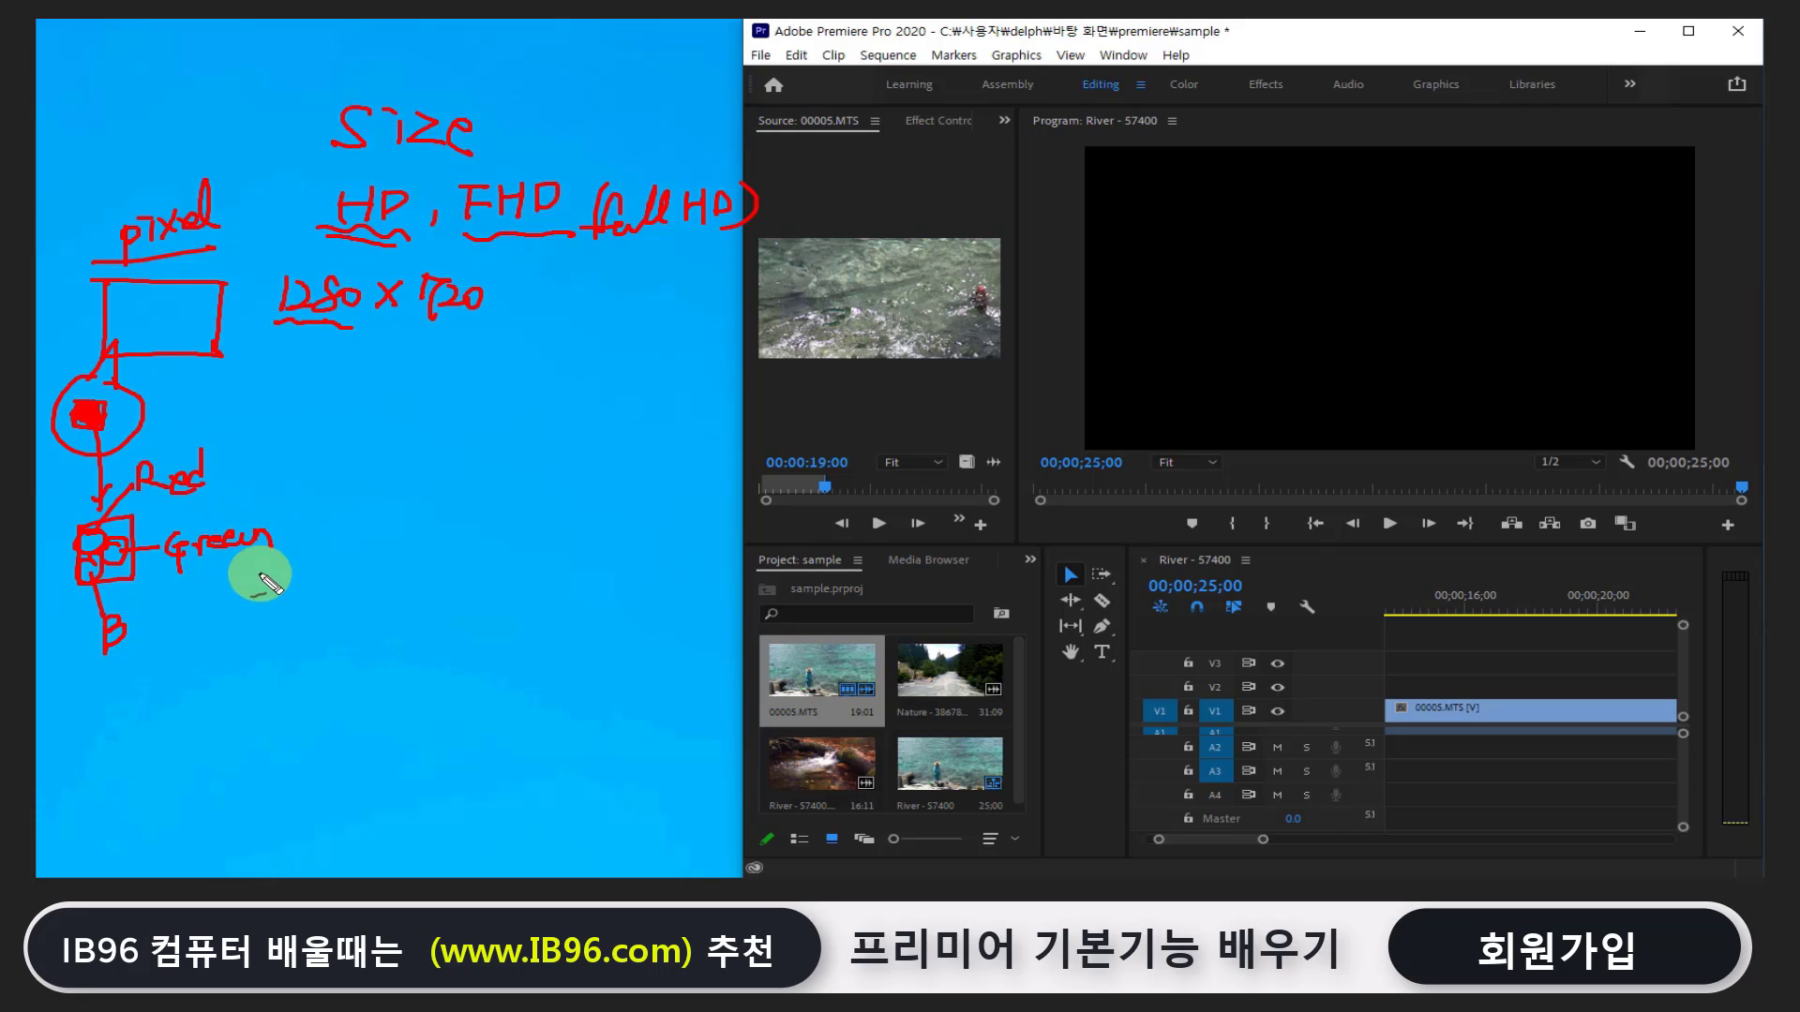
mouse_move(108, 619)
mouse_down()
mouse_move(141, 634)
mouse_move(128, 647)
mouse_move(199, 622)
mouse_up()
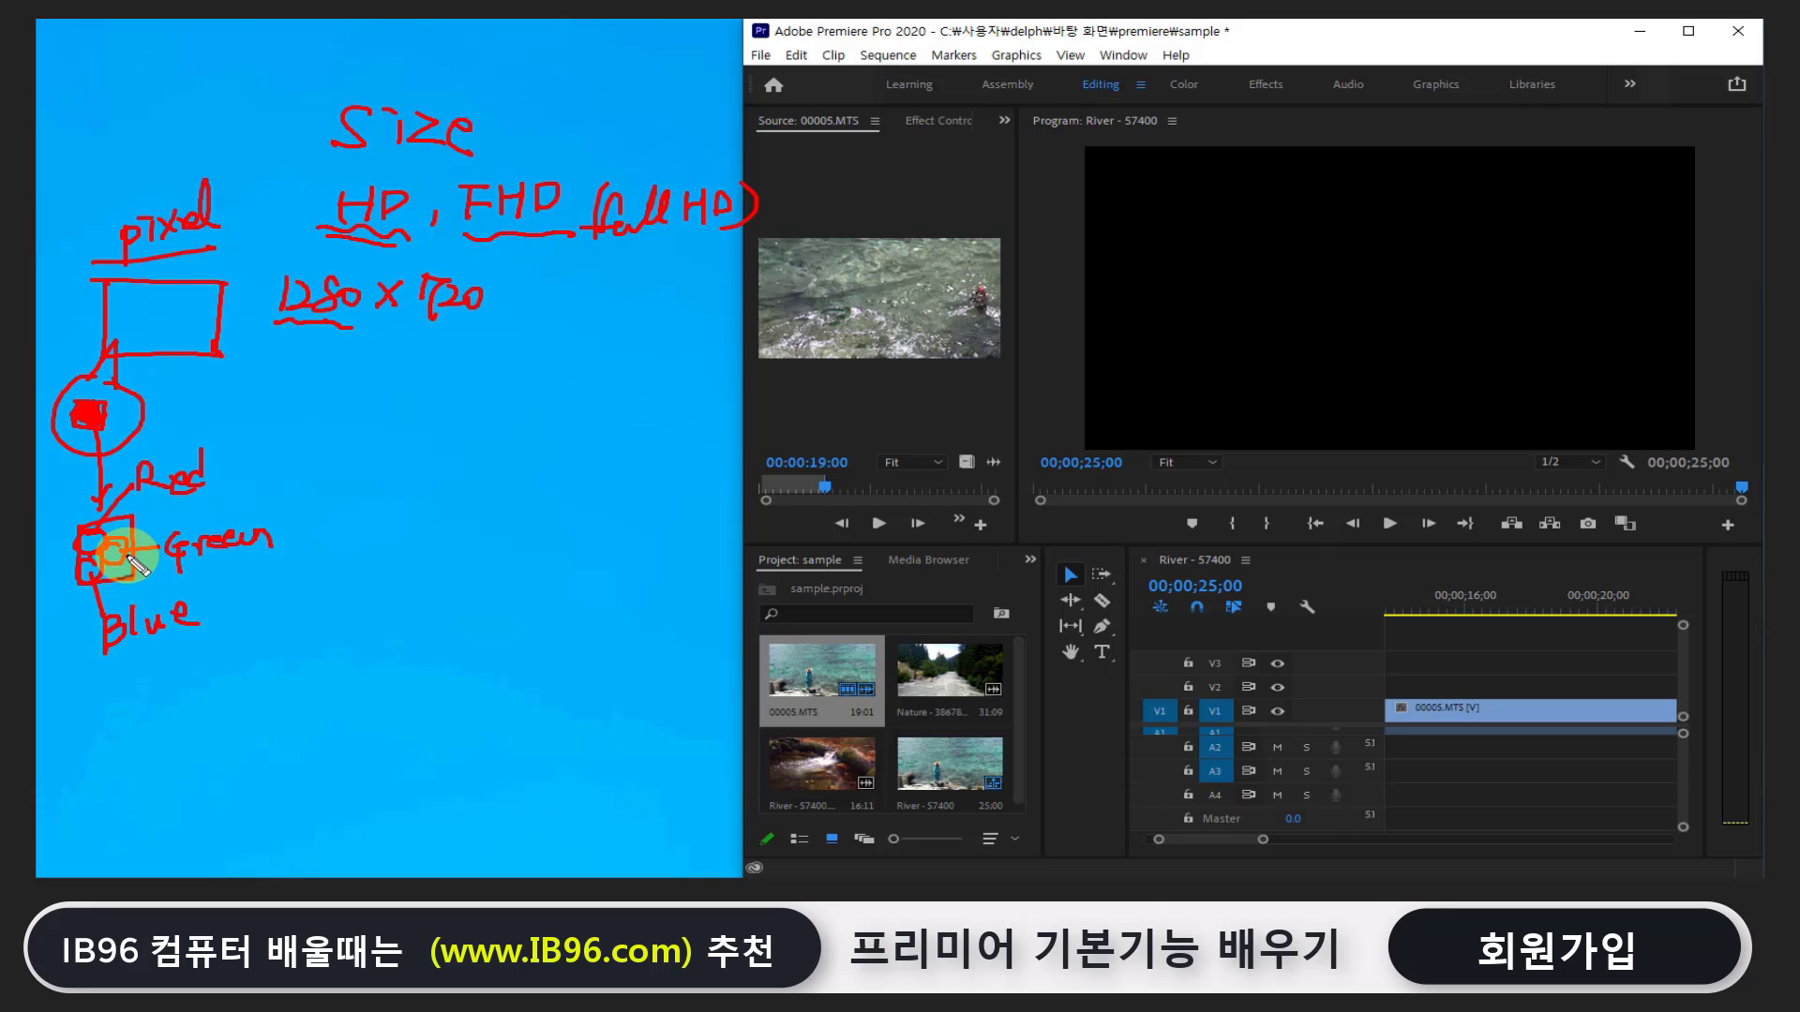
mouse_move(131, 562)
mouse_down()
mouse_move(103, 583)
mouse_move(88, 534)
mouse_move(202, 520)
mouse_move(228, 567)
mouse_up()
drag(136, 662, 180, 662)
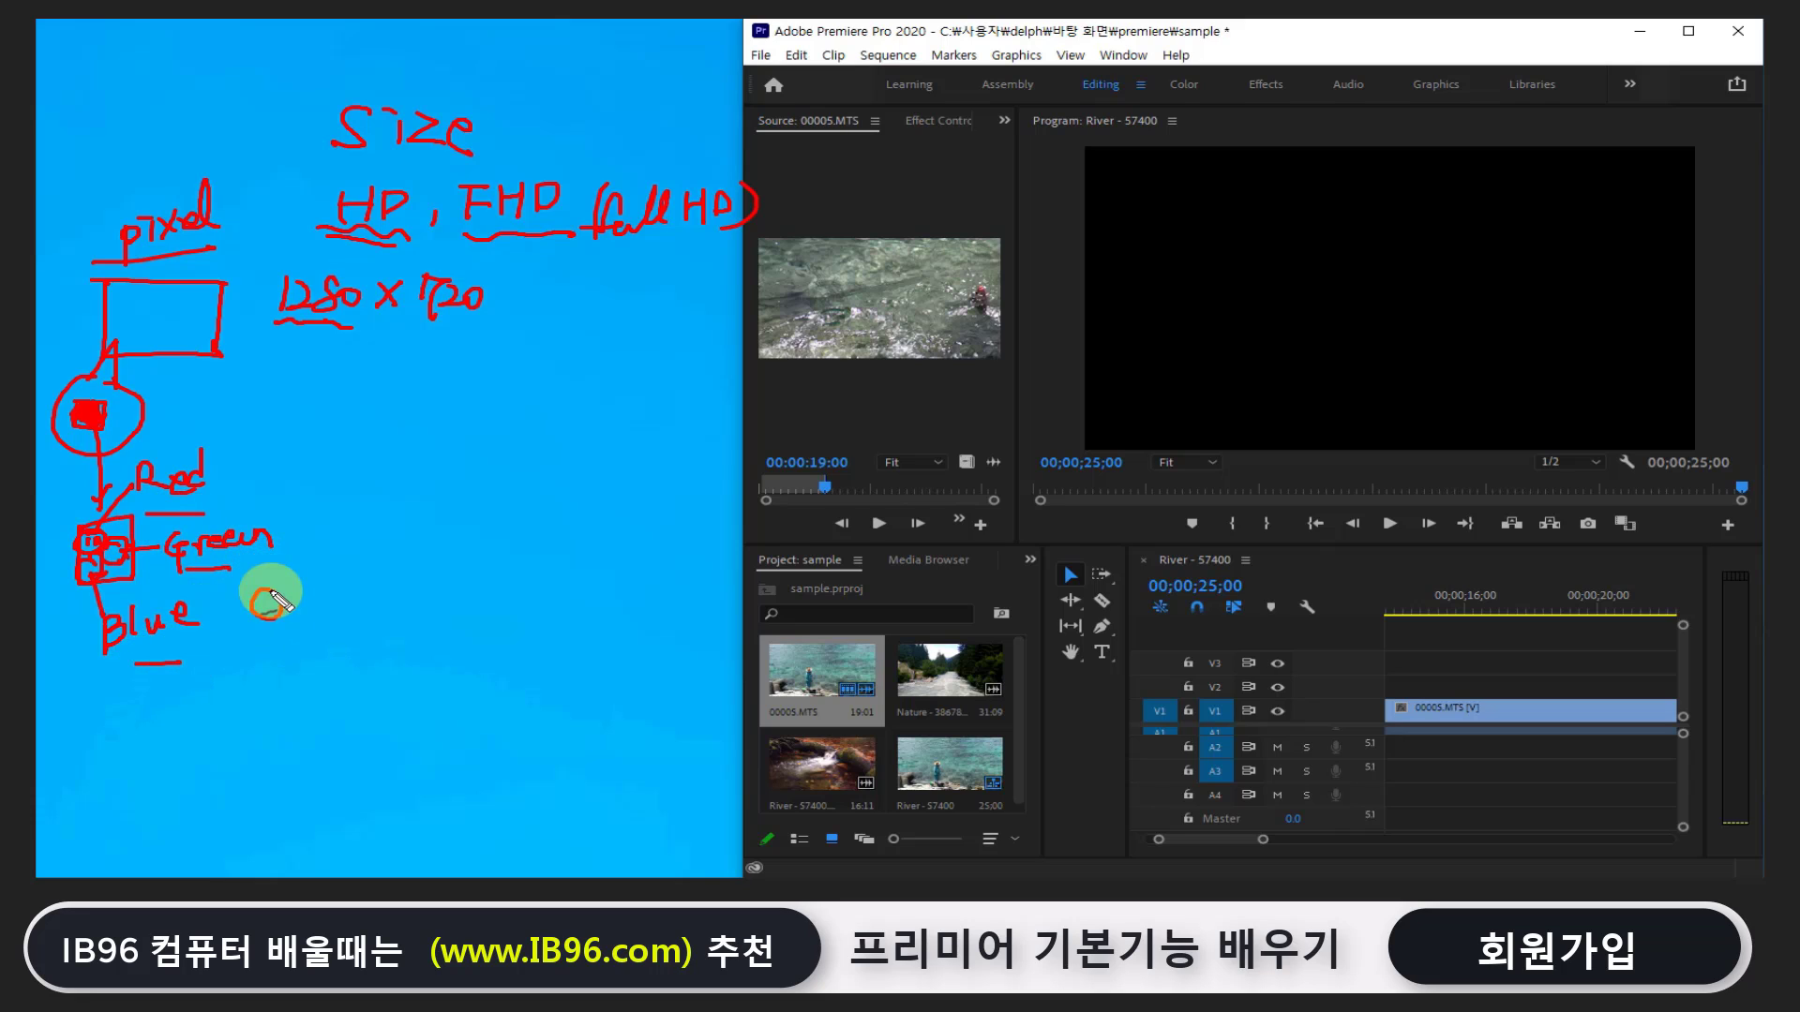
Add a small circle beside Blue and start writing CMYK below
drag(268, 589, 266, 619)
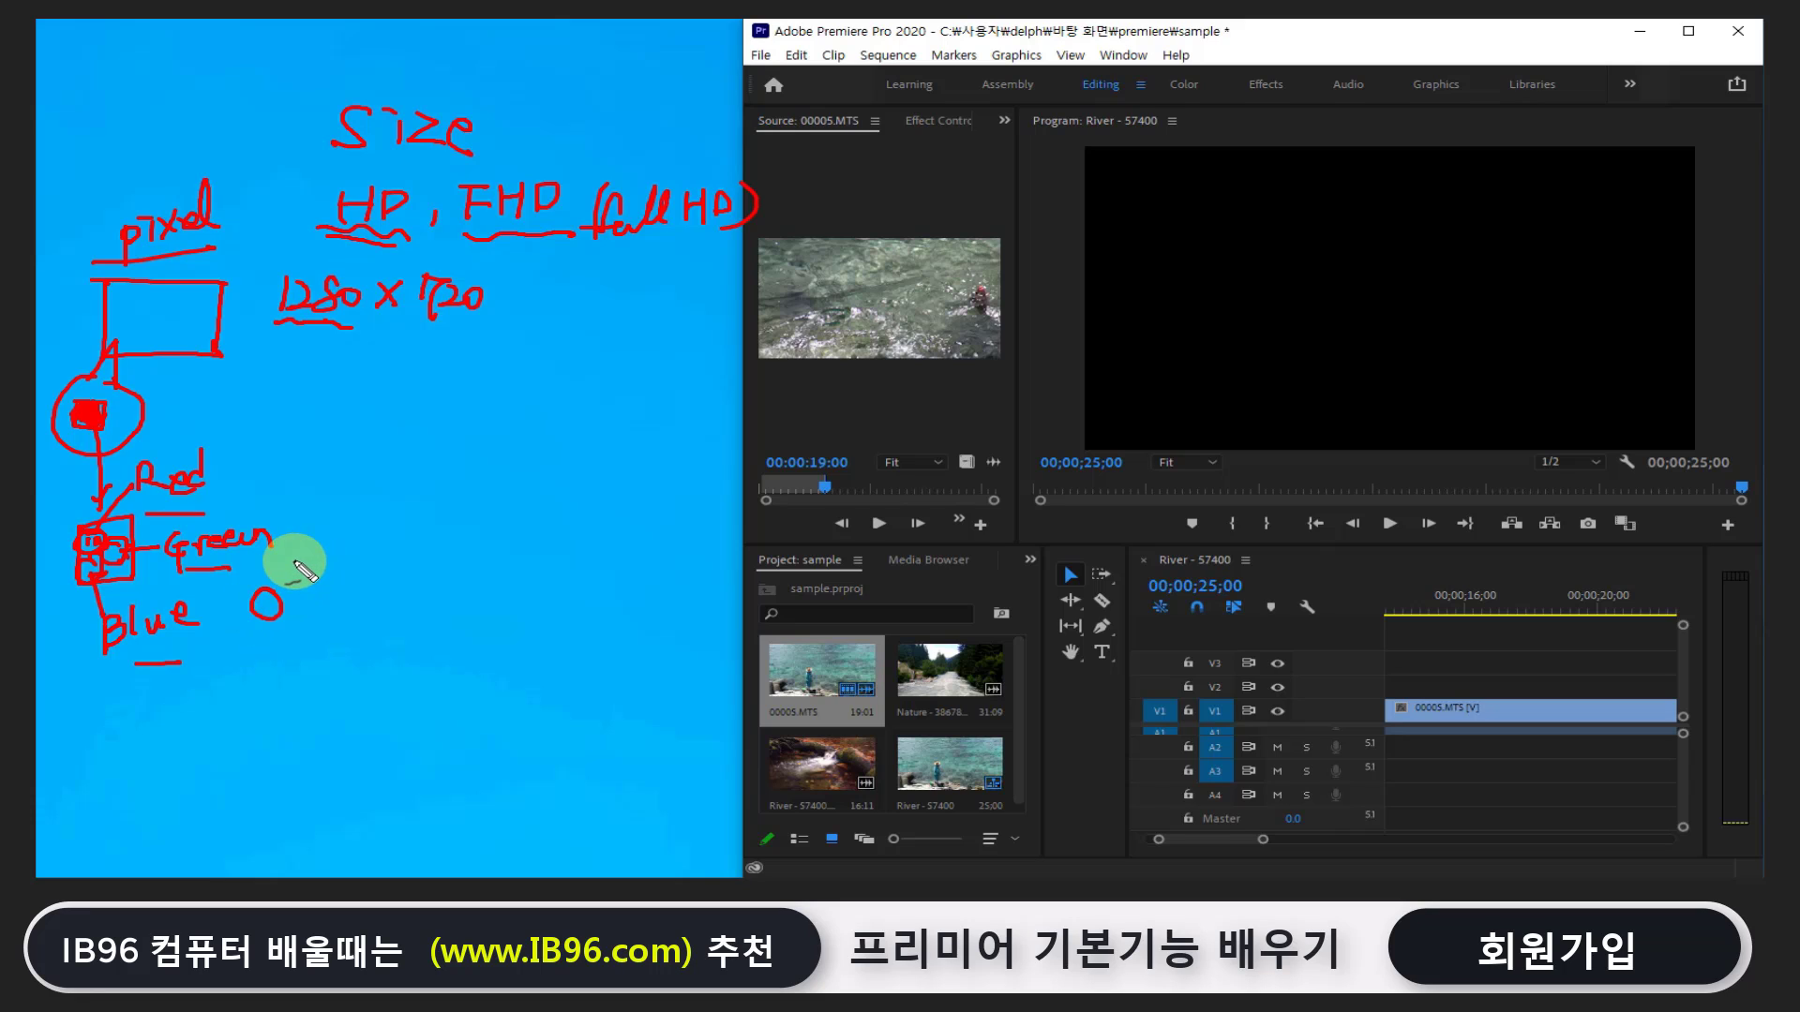
drag(147, 653, 113, 660)
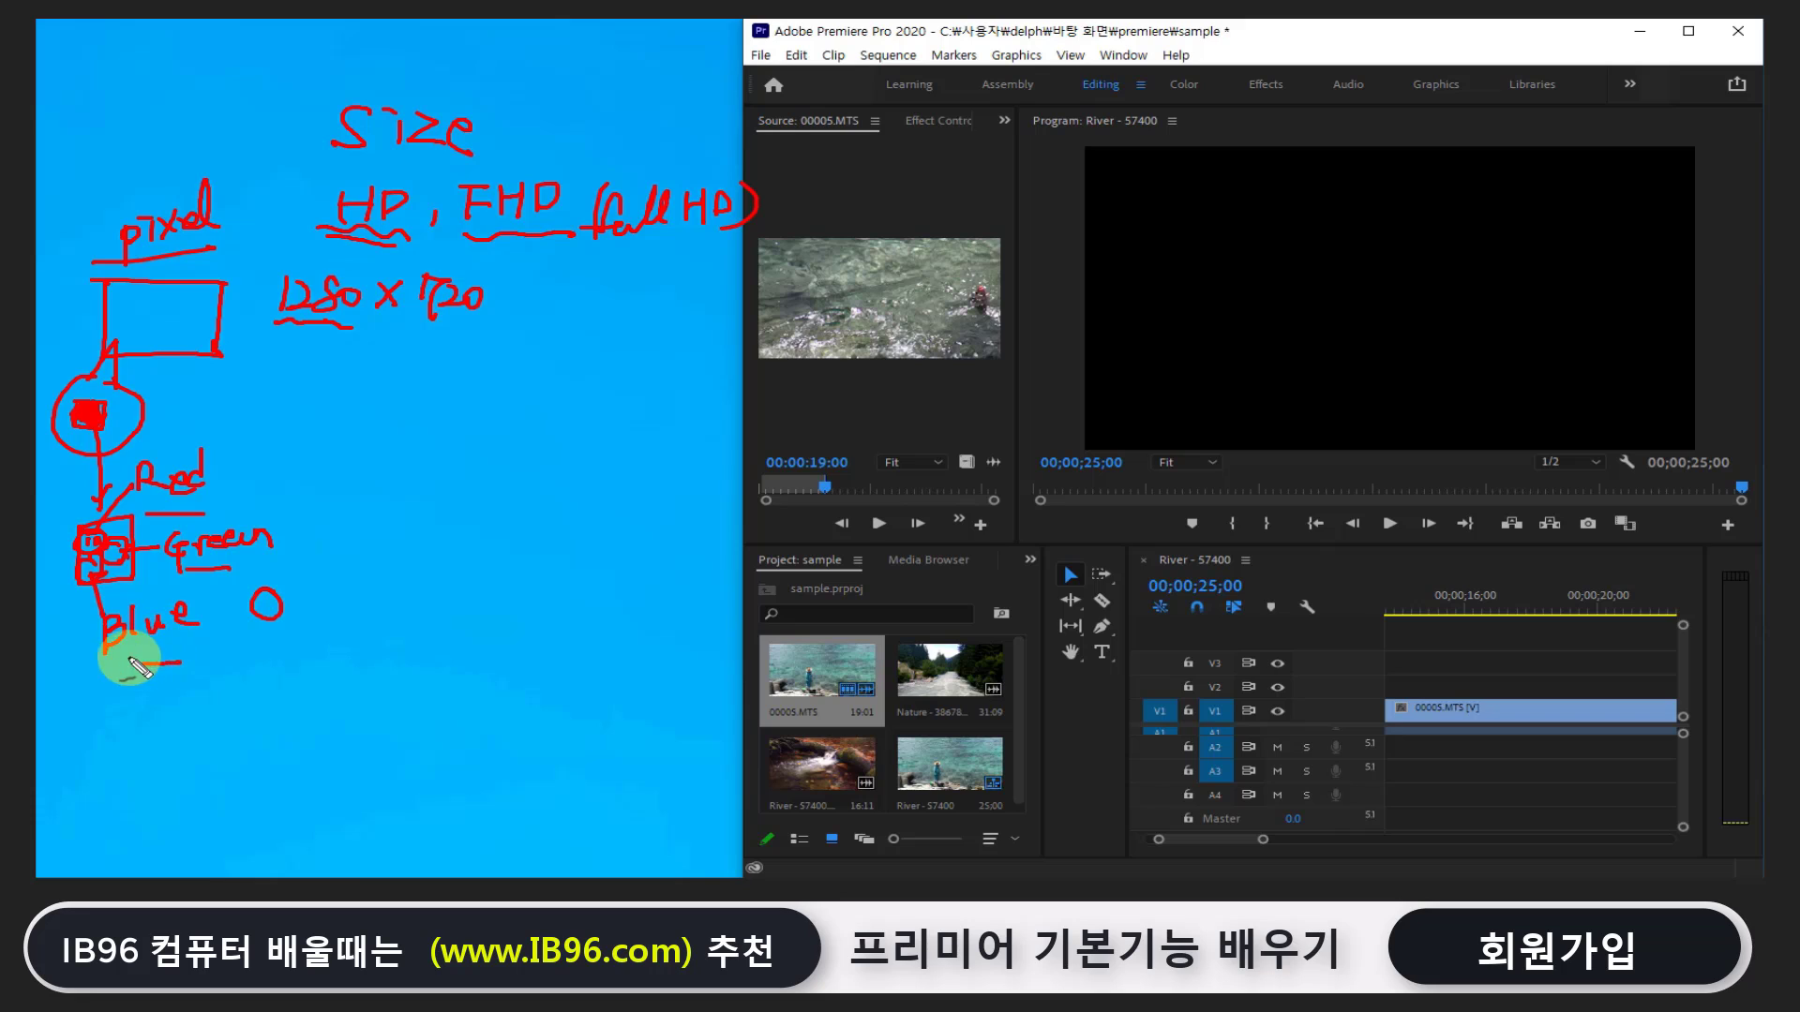
mouse_move(102, 724)
mouse_down()
mouse_move(178, 747)
mouse_move(201, 707)
mouse_move(81, 703)
mouse_move(80, 735)
mouse_move(188, 731)
mouse_up()
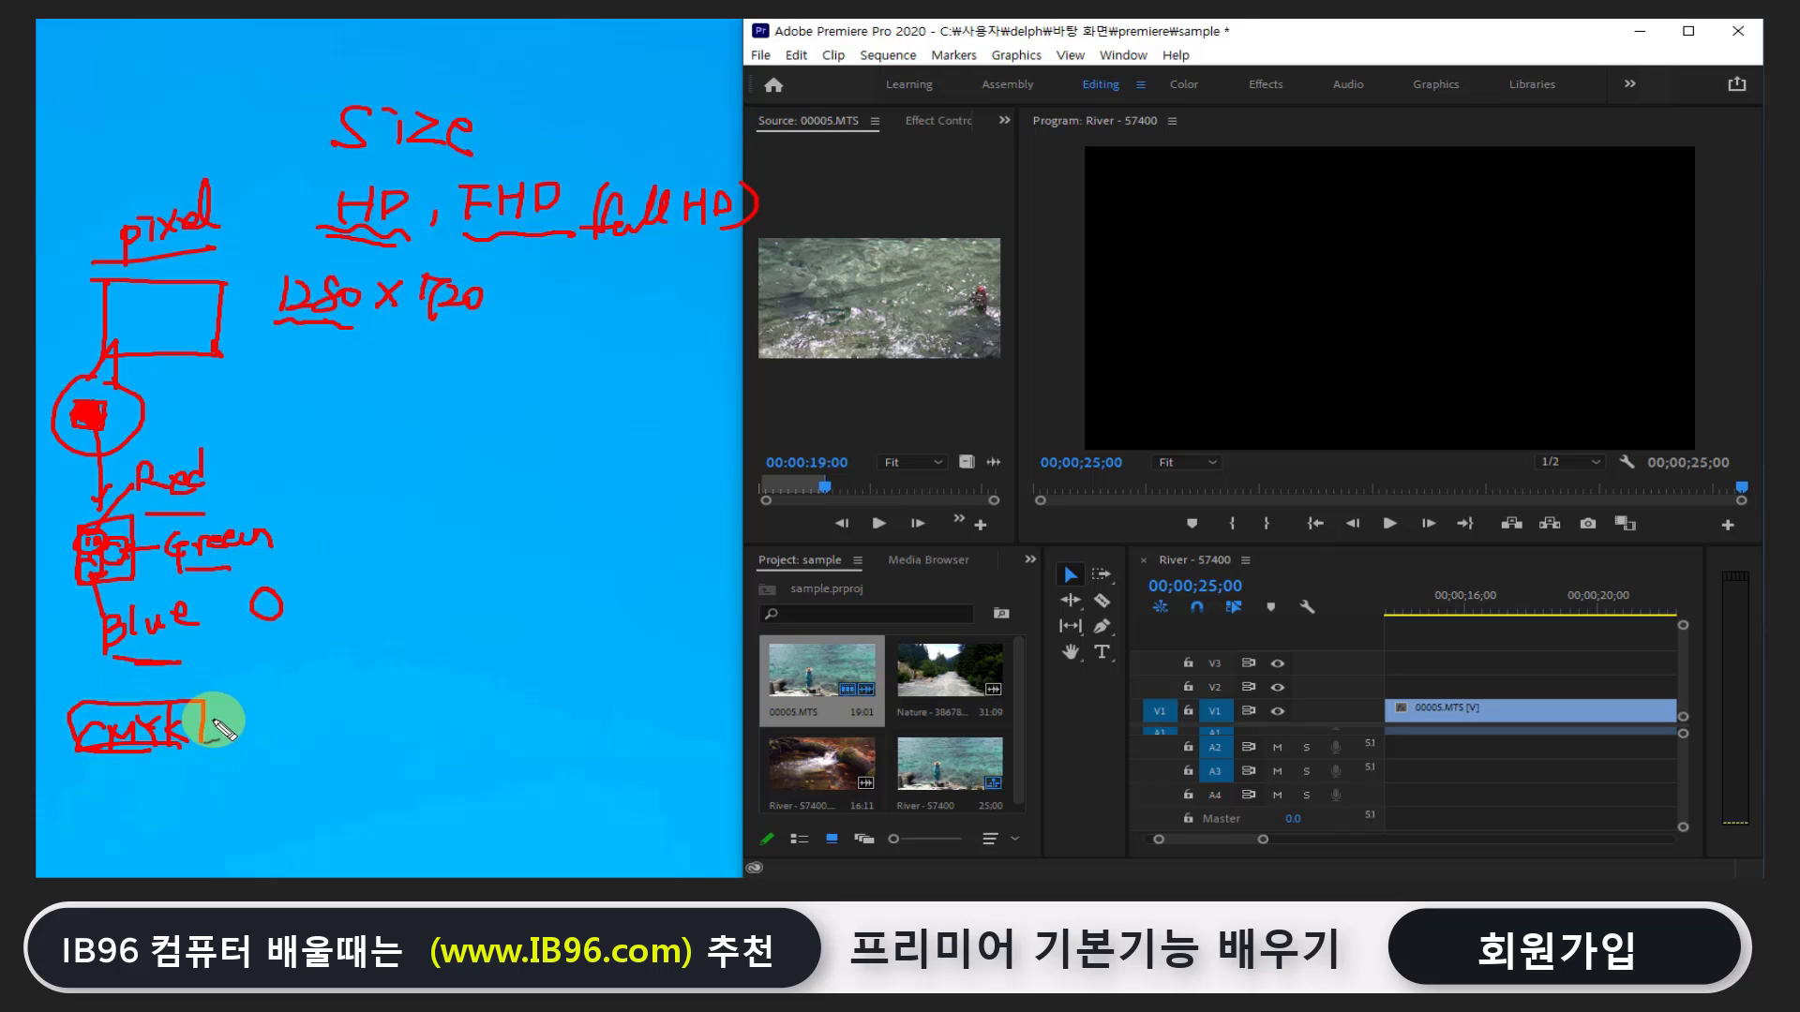
Box and cross out CMYK, then mark Green with an arc and an arrow
drag(192, 696, 150, 742)
drag(150, 721, 188, 778)
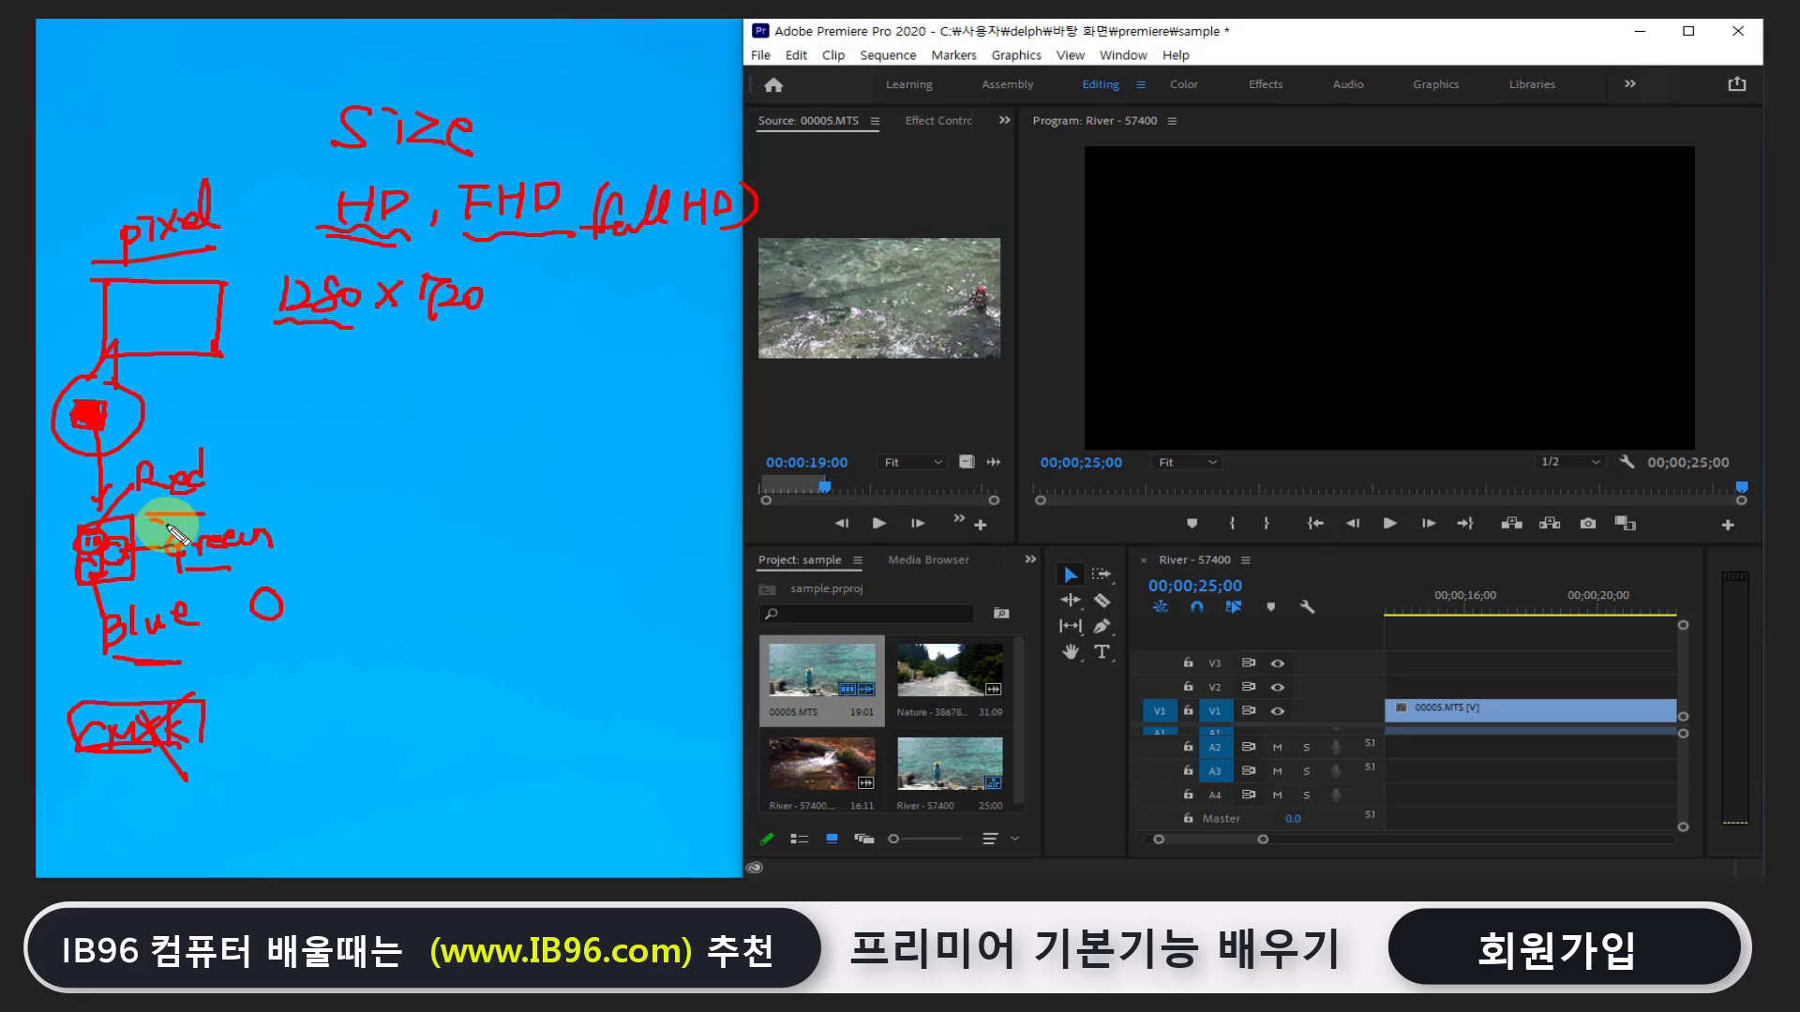
mouse_move(174, 536)
mouse_down()
mouse_move(181, 574)
mouse_move(253, 581)
mouse_up()
drag(178, 658, 210, 657)
mouse_move(239, 504)
mouse_down()
mouse_move(292, 576)
mouse_move(312, 563)
mouse_up()
mouse_move(298, 553)
mouse_down()
mouse_move(300, 576)
mouse_move(345, 579)
mouse_up()
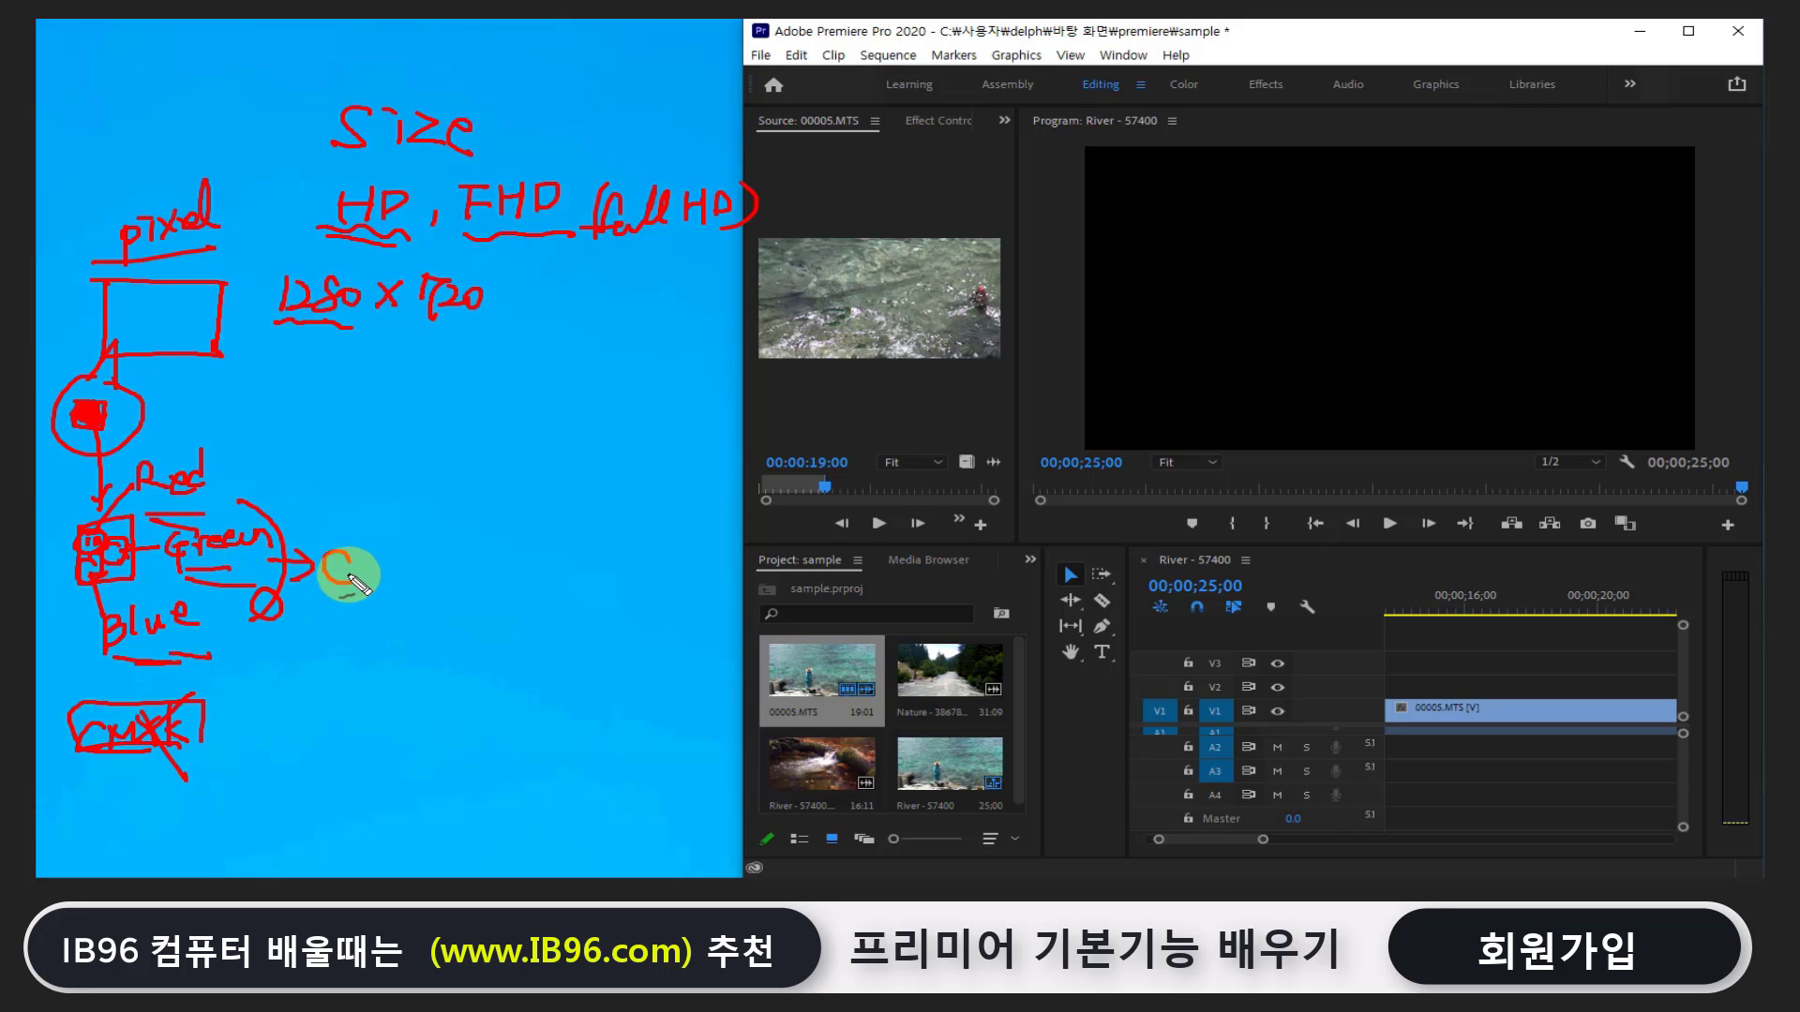
Retrace the circled pixel and the small subpixel square for emphasis
mouse_move(86, 417)
mouse_down()
mouse_move(93, 436)
mouse_move(73, 409)
mouse_move(94, 422)
mouse_up()
drag(89, 539, 115, 549)
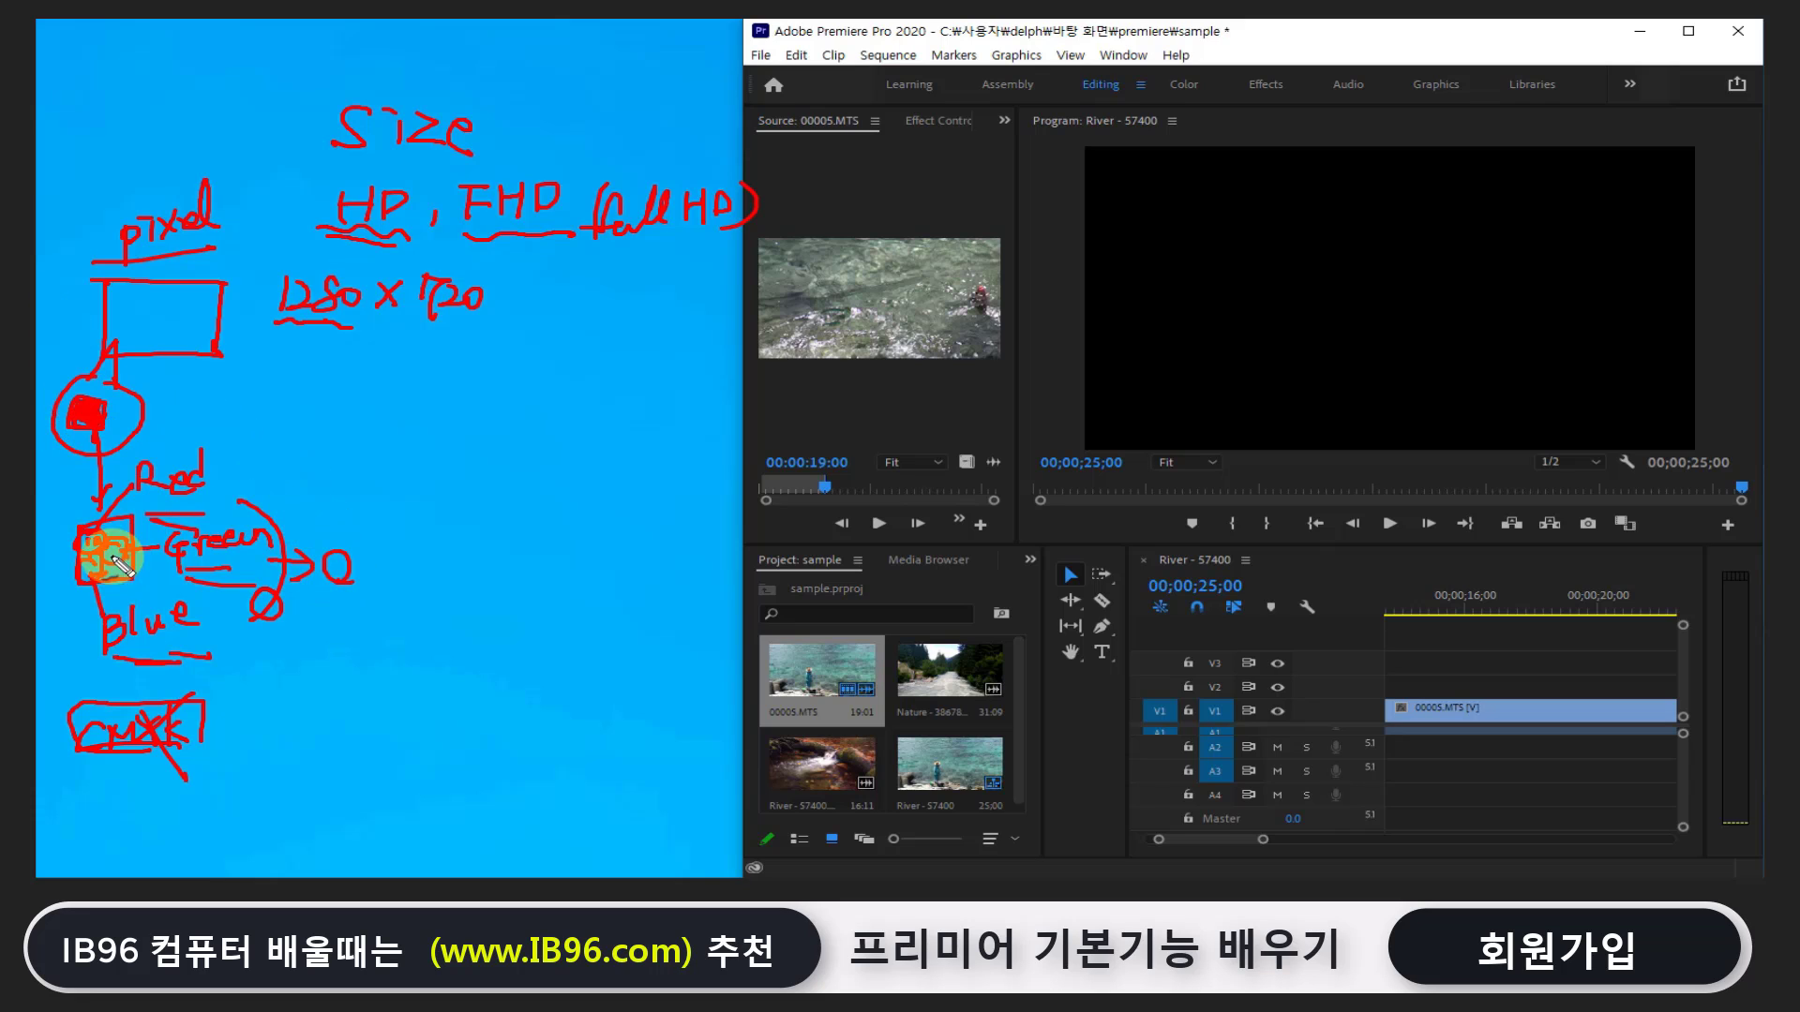
drag(93, 426, 102, 433)
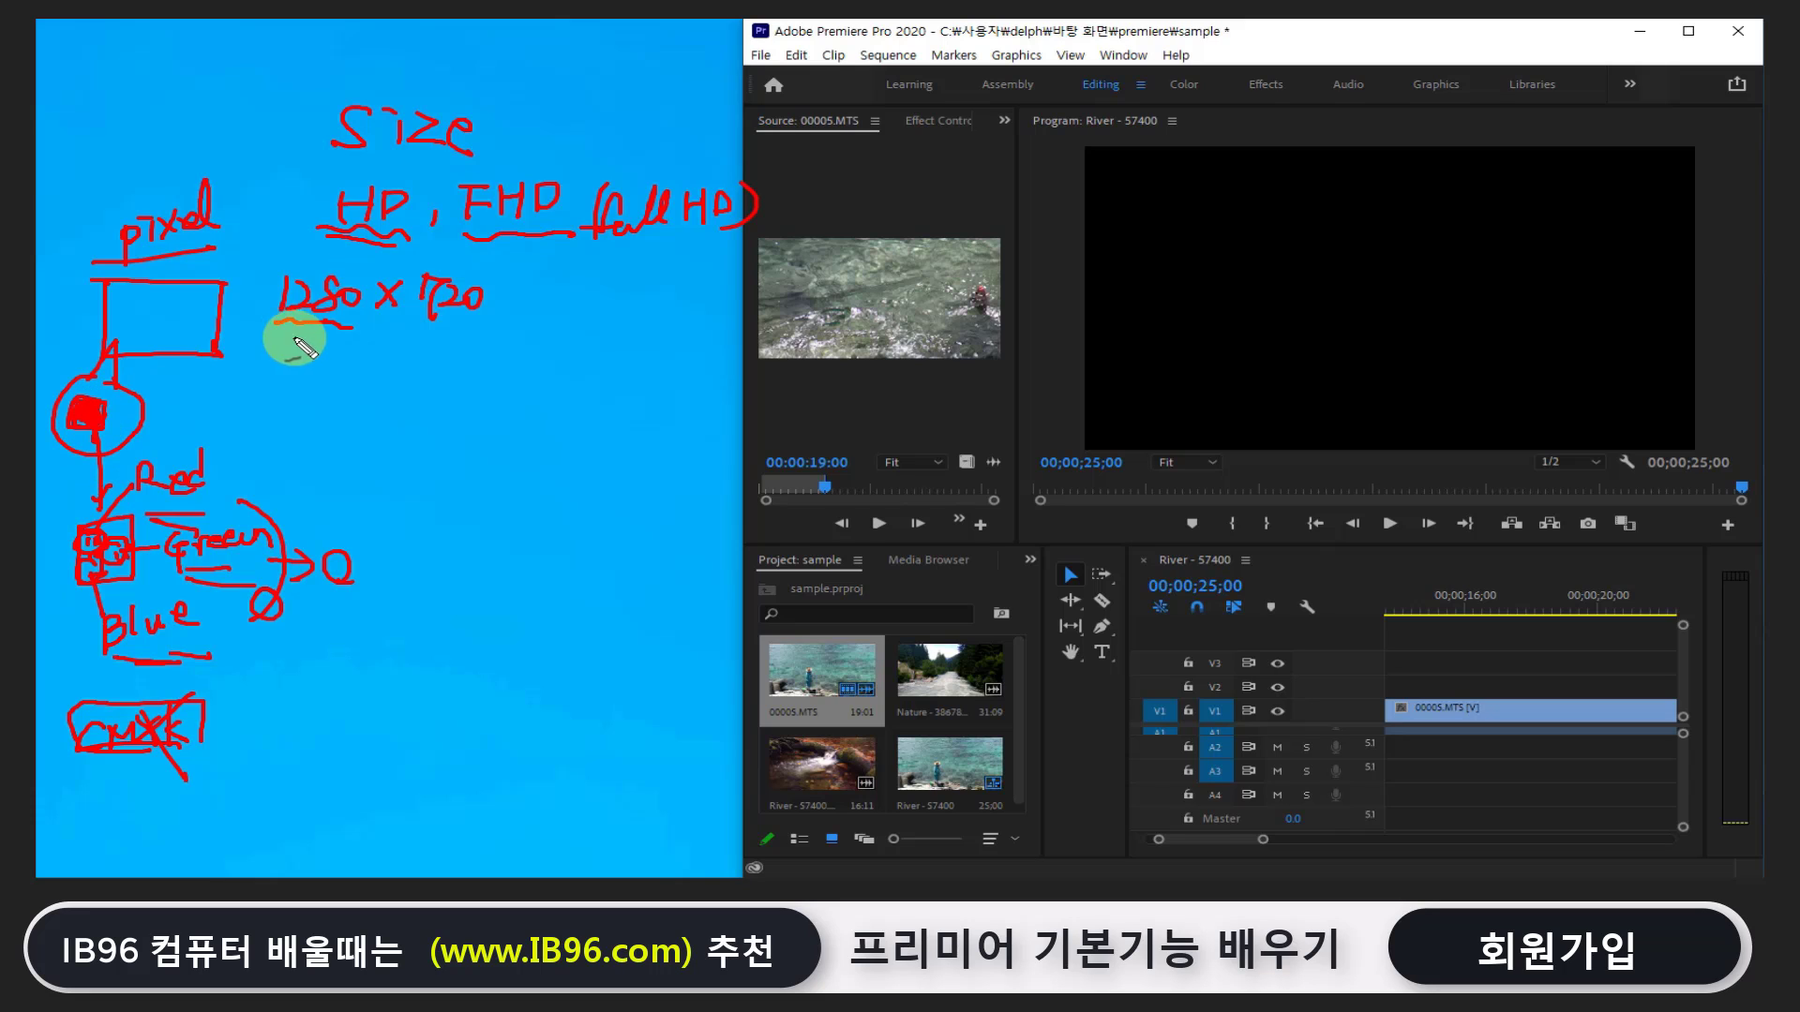
Underline 1280, 720 and HD, and draw an arrow down from FHD
mouse_move(279, 323)
mouse_down()
mouse_move(310, 343)
mouse_move(332, 322)
mouse_up()
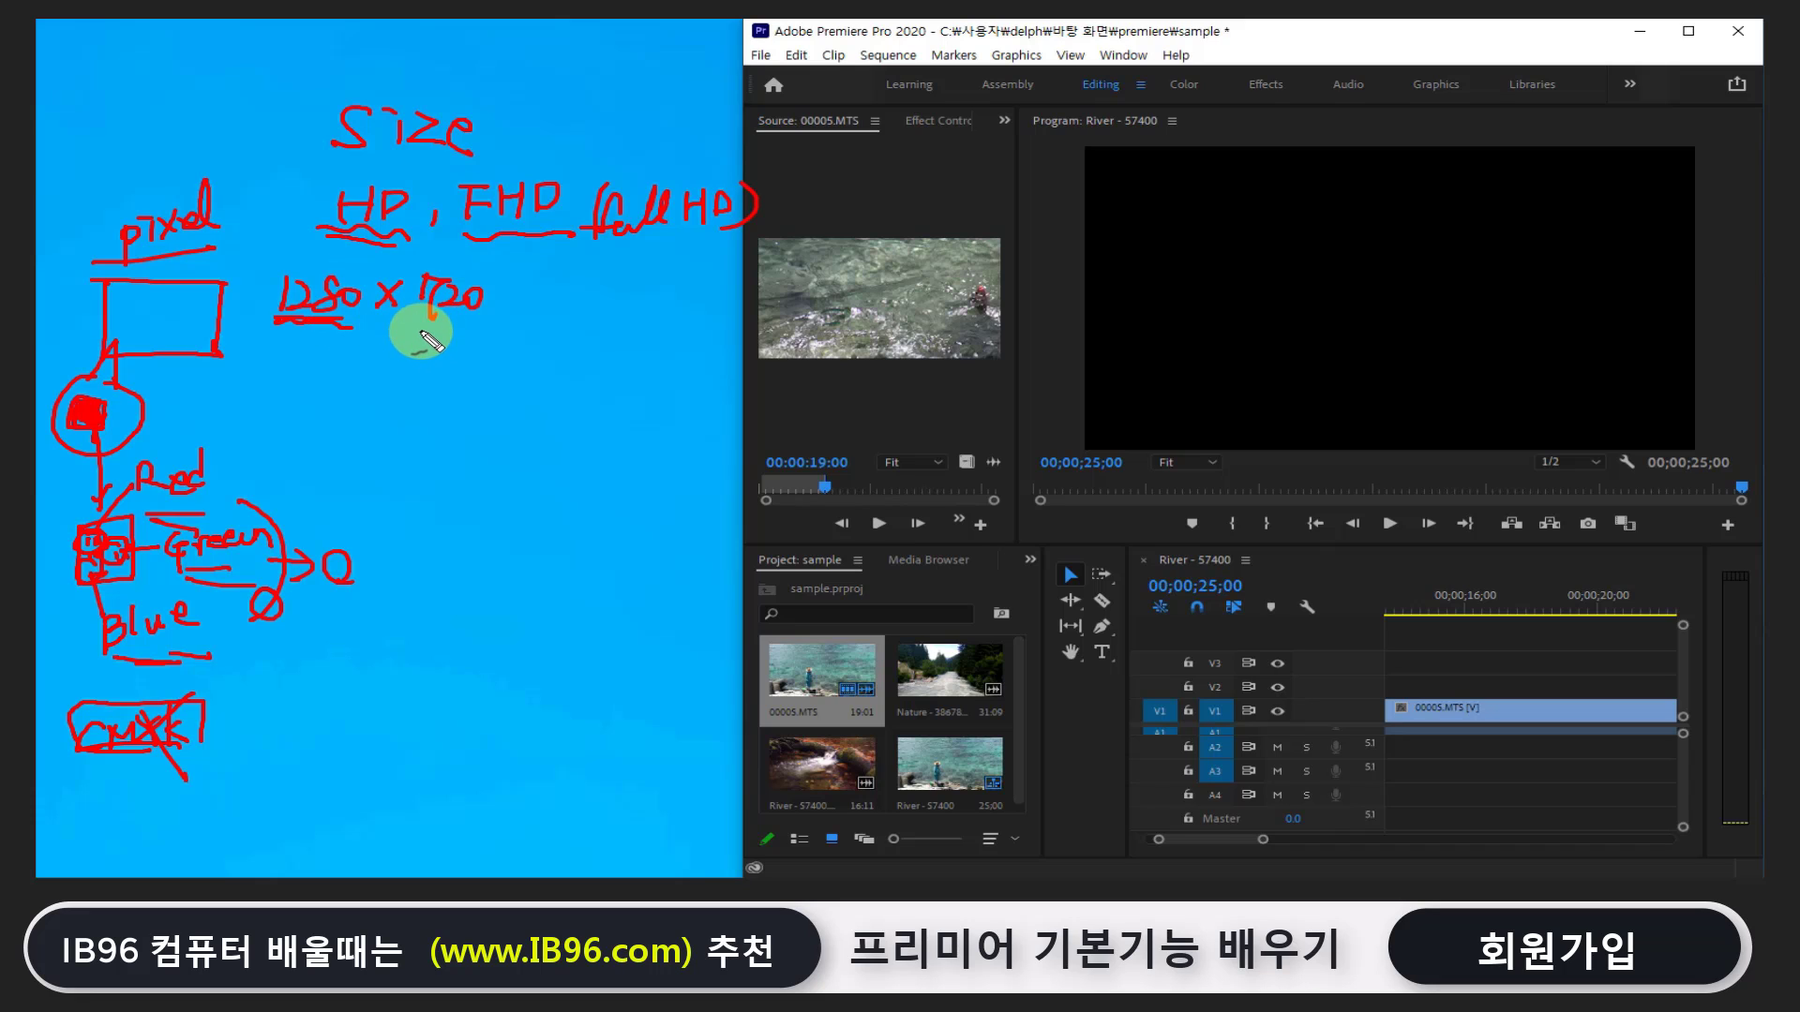
drag(417, 329, 461, 331)
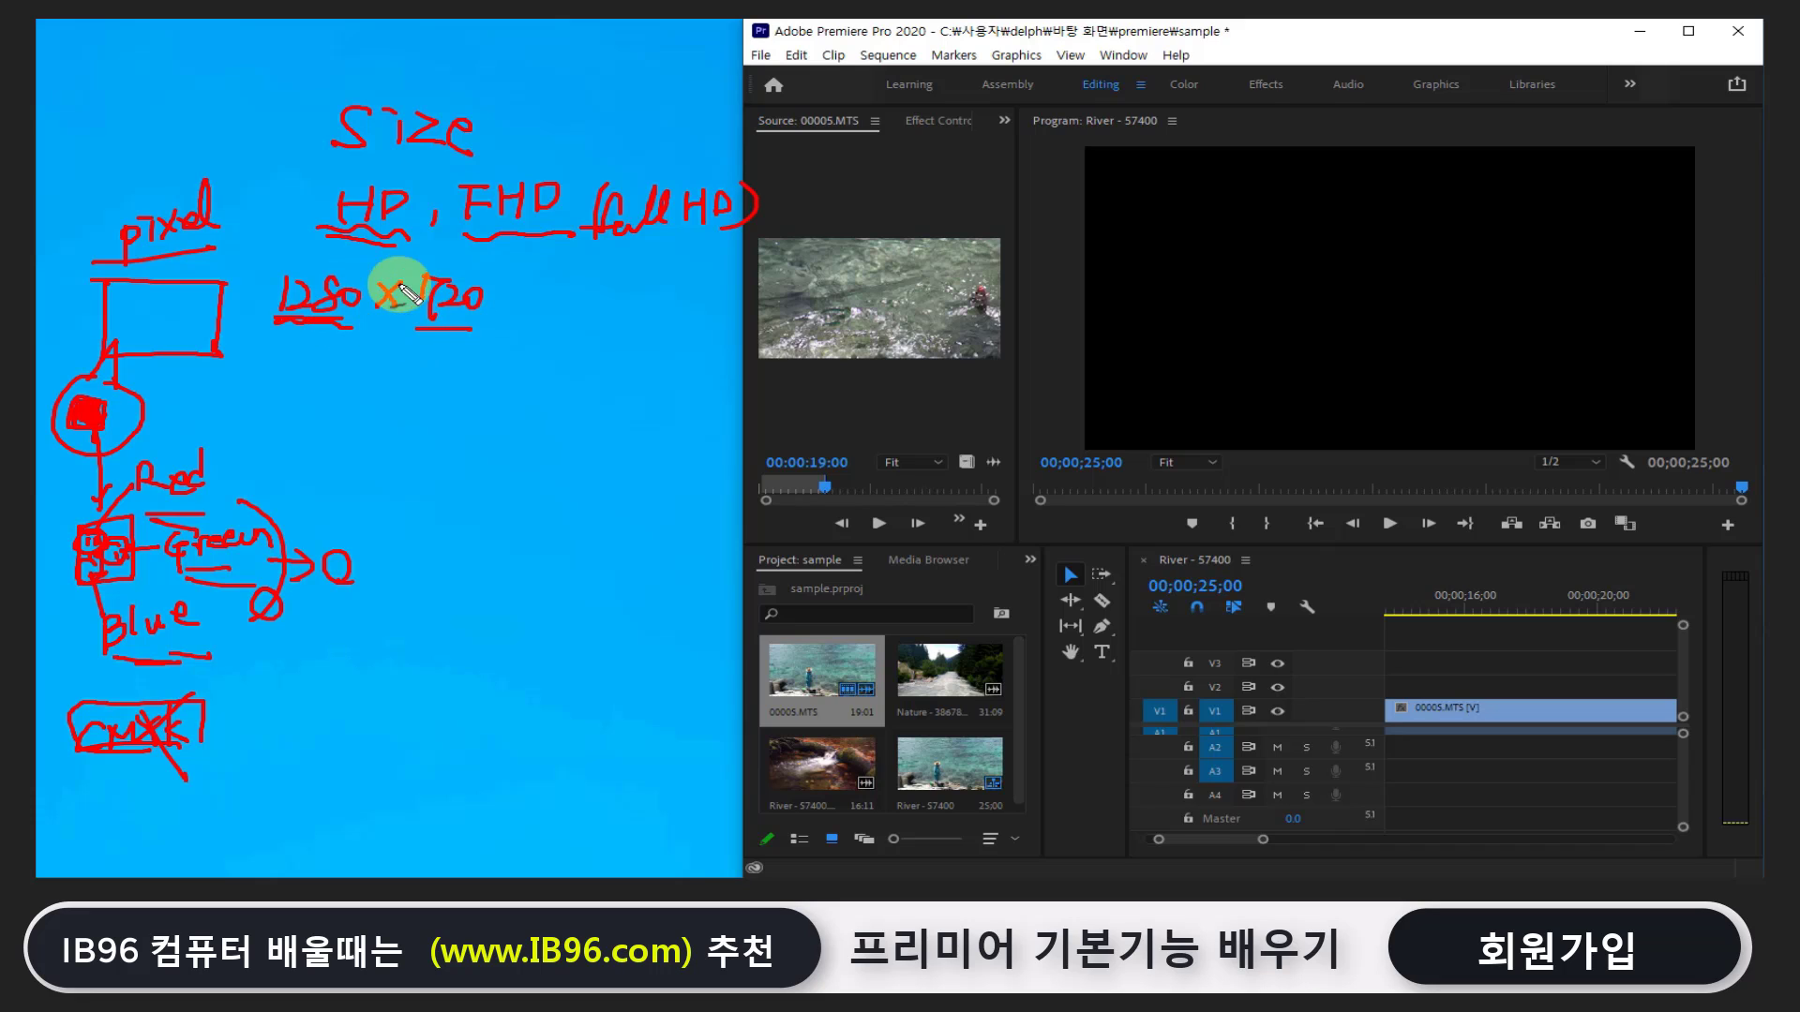
drag(324, 230, 380, 248)
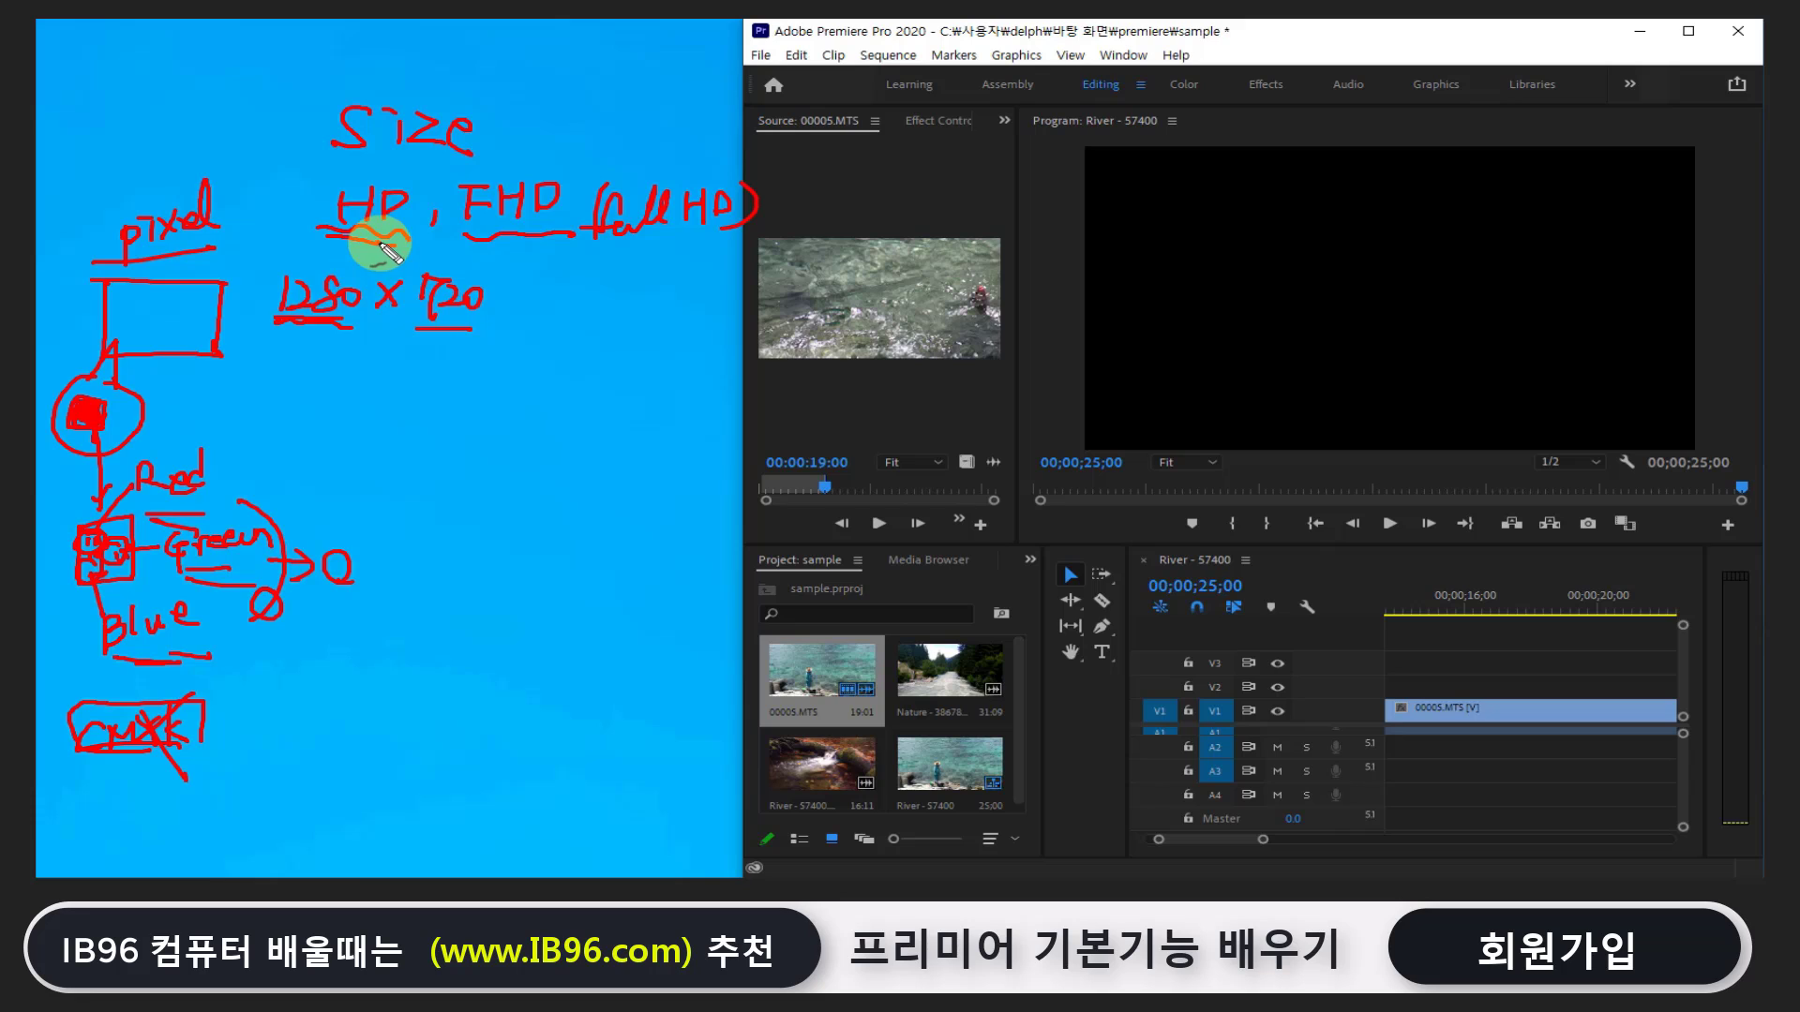
mouse_move(521, 246)
mouse_down()
mouse_move(509, 349)
mouse_move(526, 324)
mouse_up()
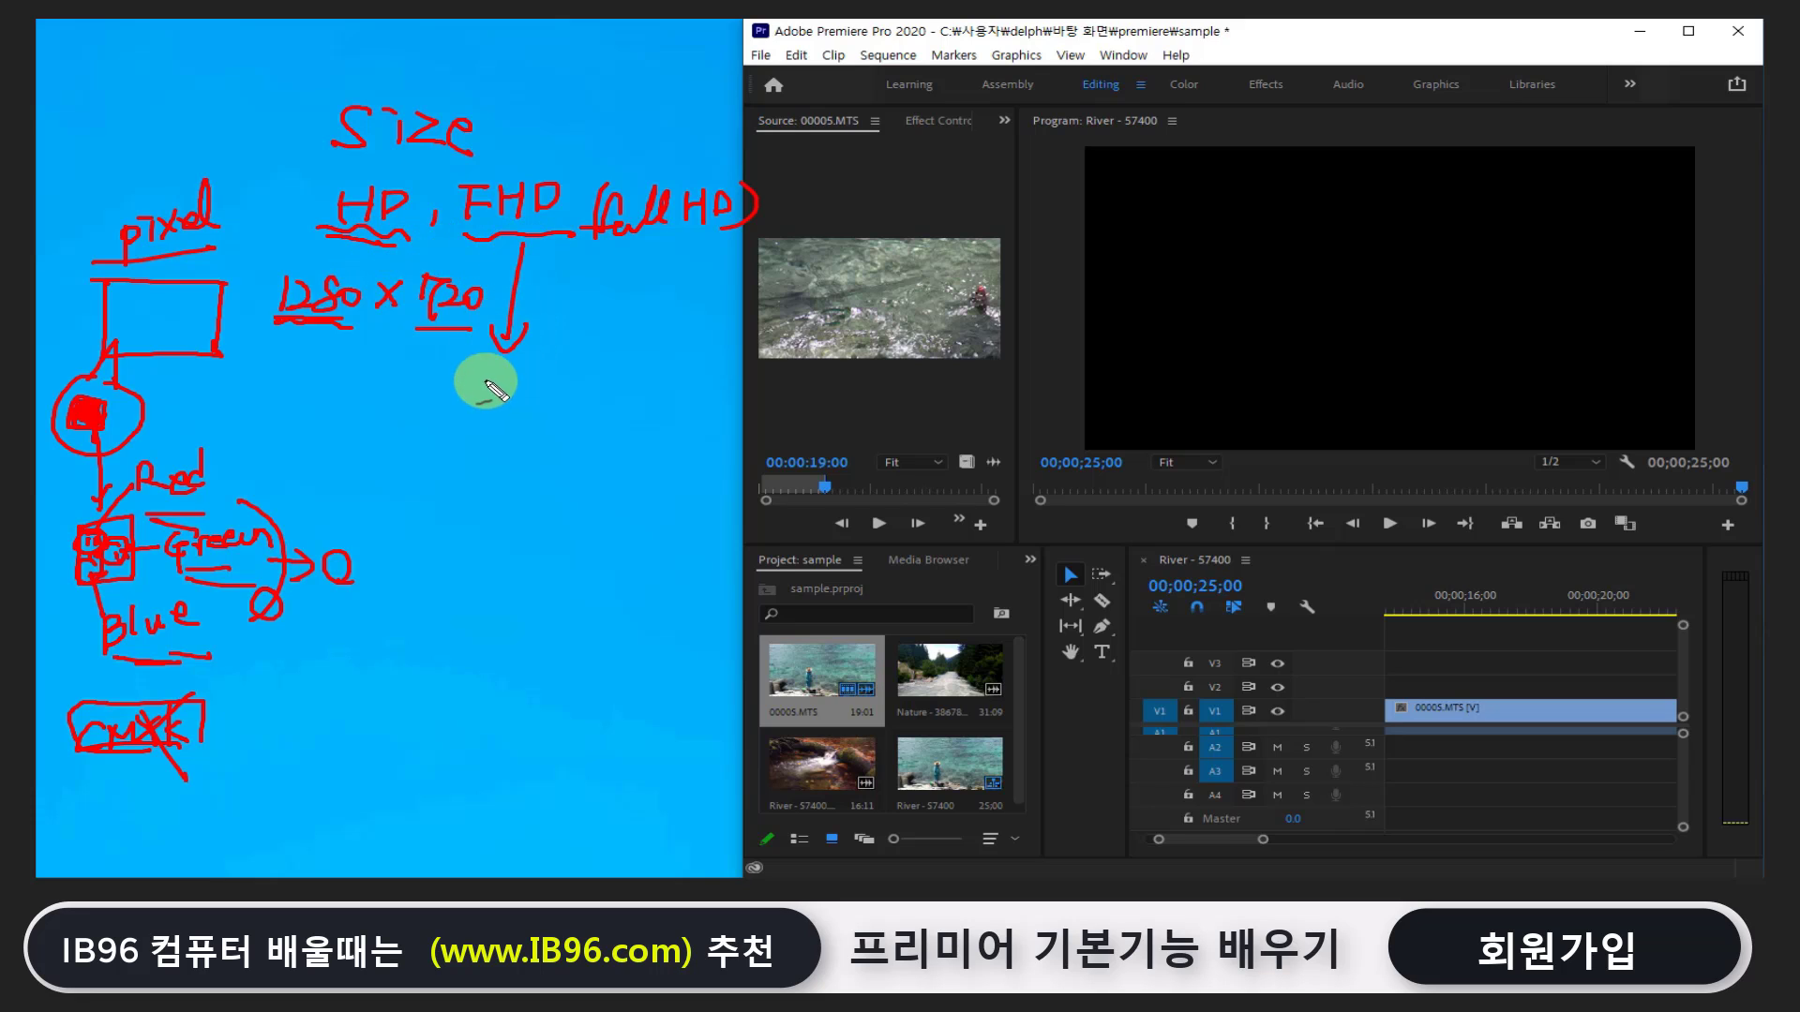
Extend the FHD arrow to 1920 x 1080p and add p after 720
mouse_move(450, 374)
mouse_down()
mouse_move(444, 429)
mouse_move(656, 374)
mouse_move(619, 427)
mouse_move(604, 414)
mouse_up()
mouse_move(427, 451)
mouse_down()
mouse_move(622, 446)
mouse_move(671, 418)
mouse_move(691, 473)
mouse_up()
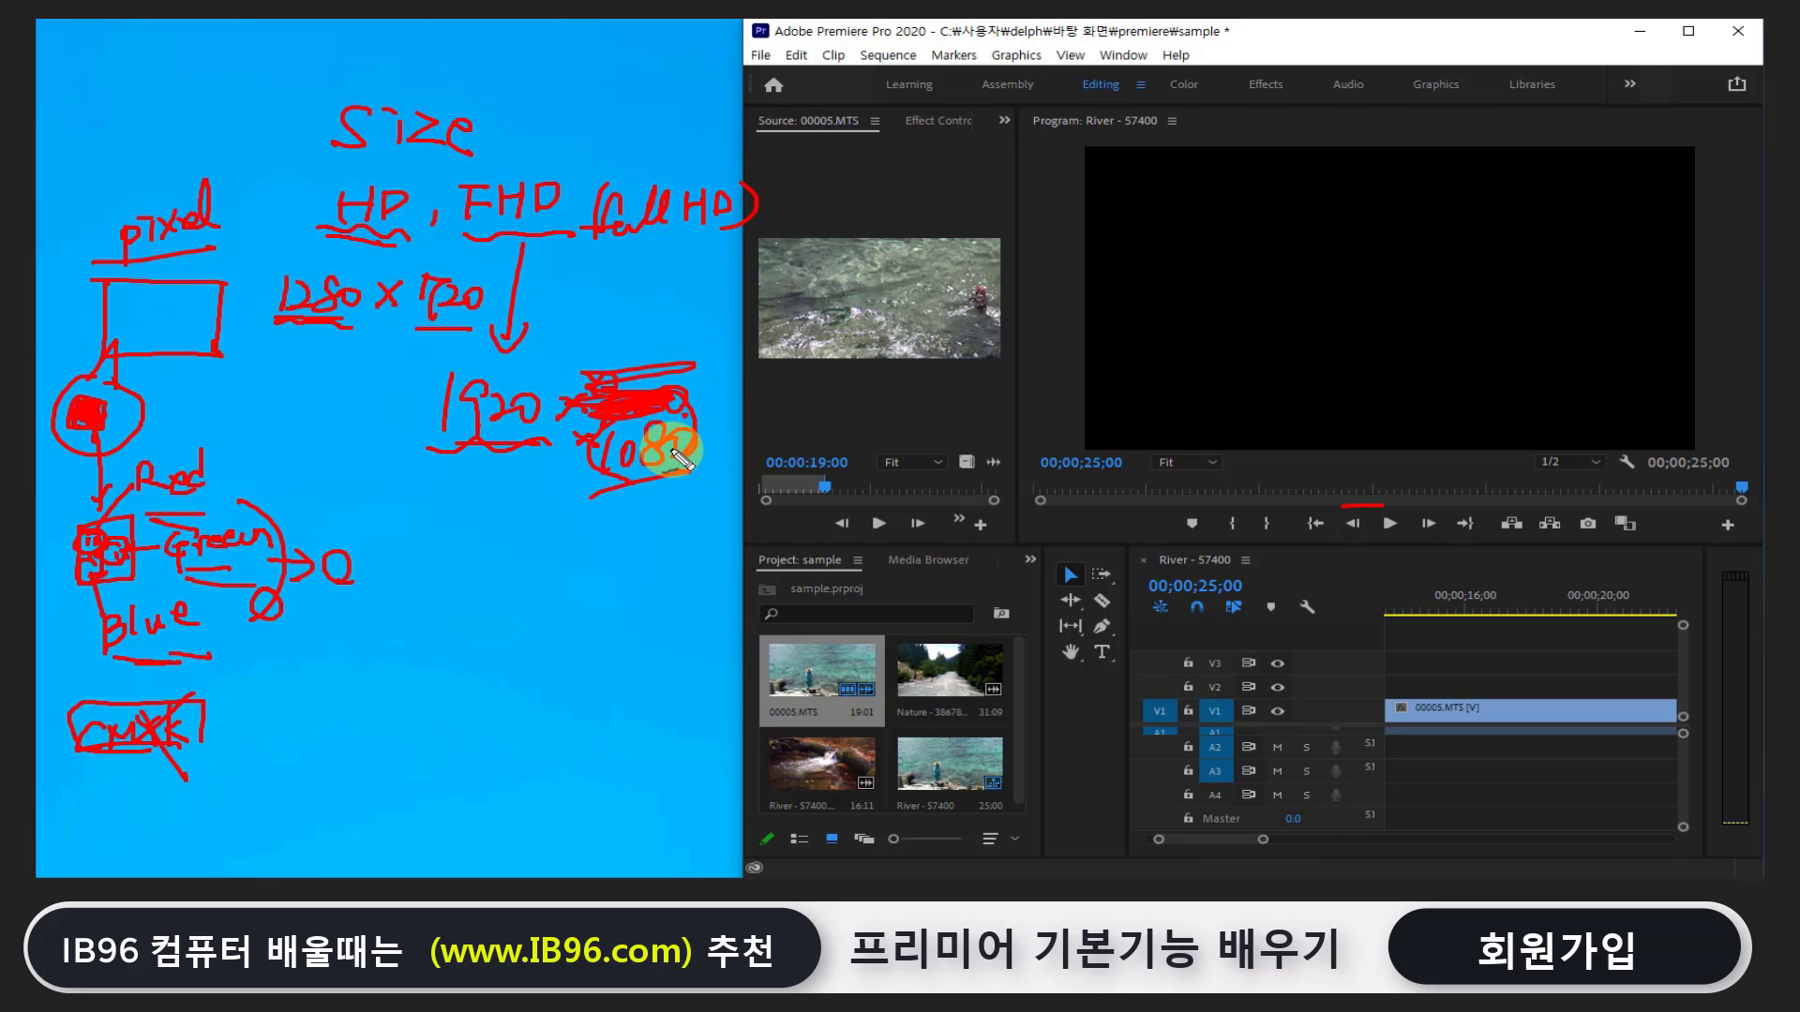
mouse_move(600, 474)
mouse_down()
mouse_move(703, 482)
mouse_move(718, 448)
mouse_up()
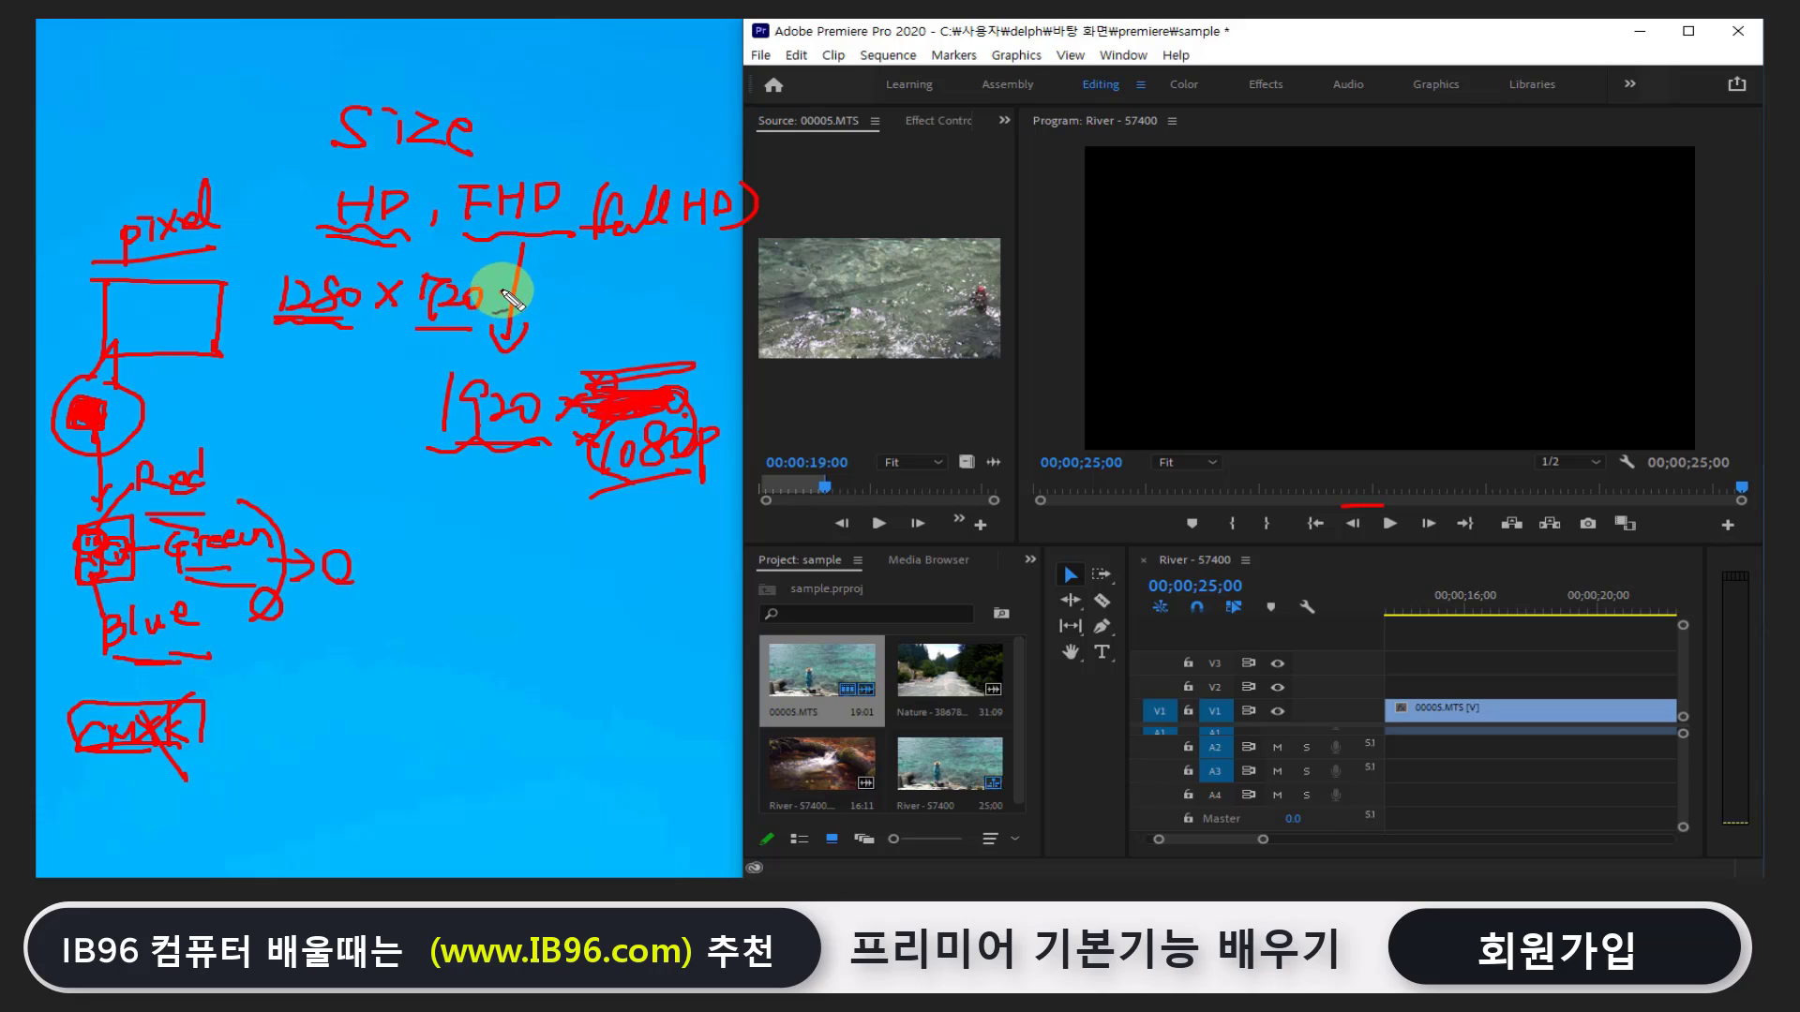
drag(504, 297, 508, 309)
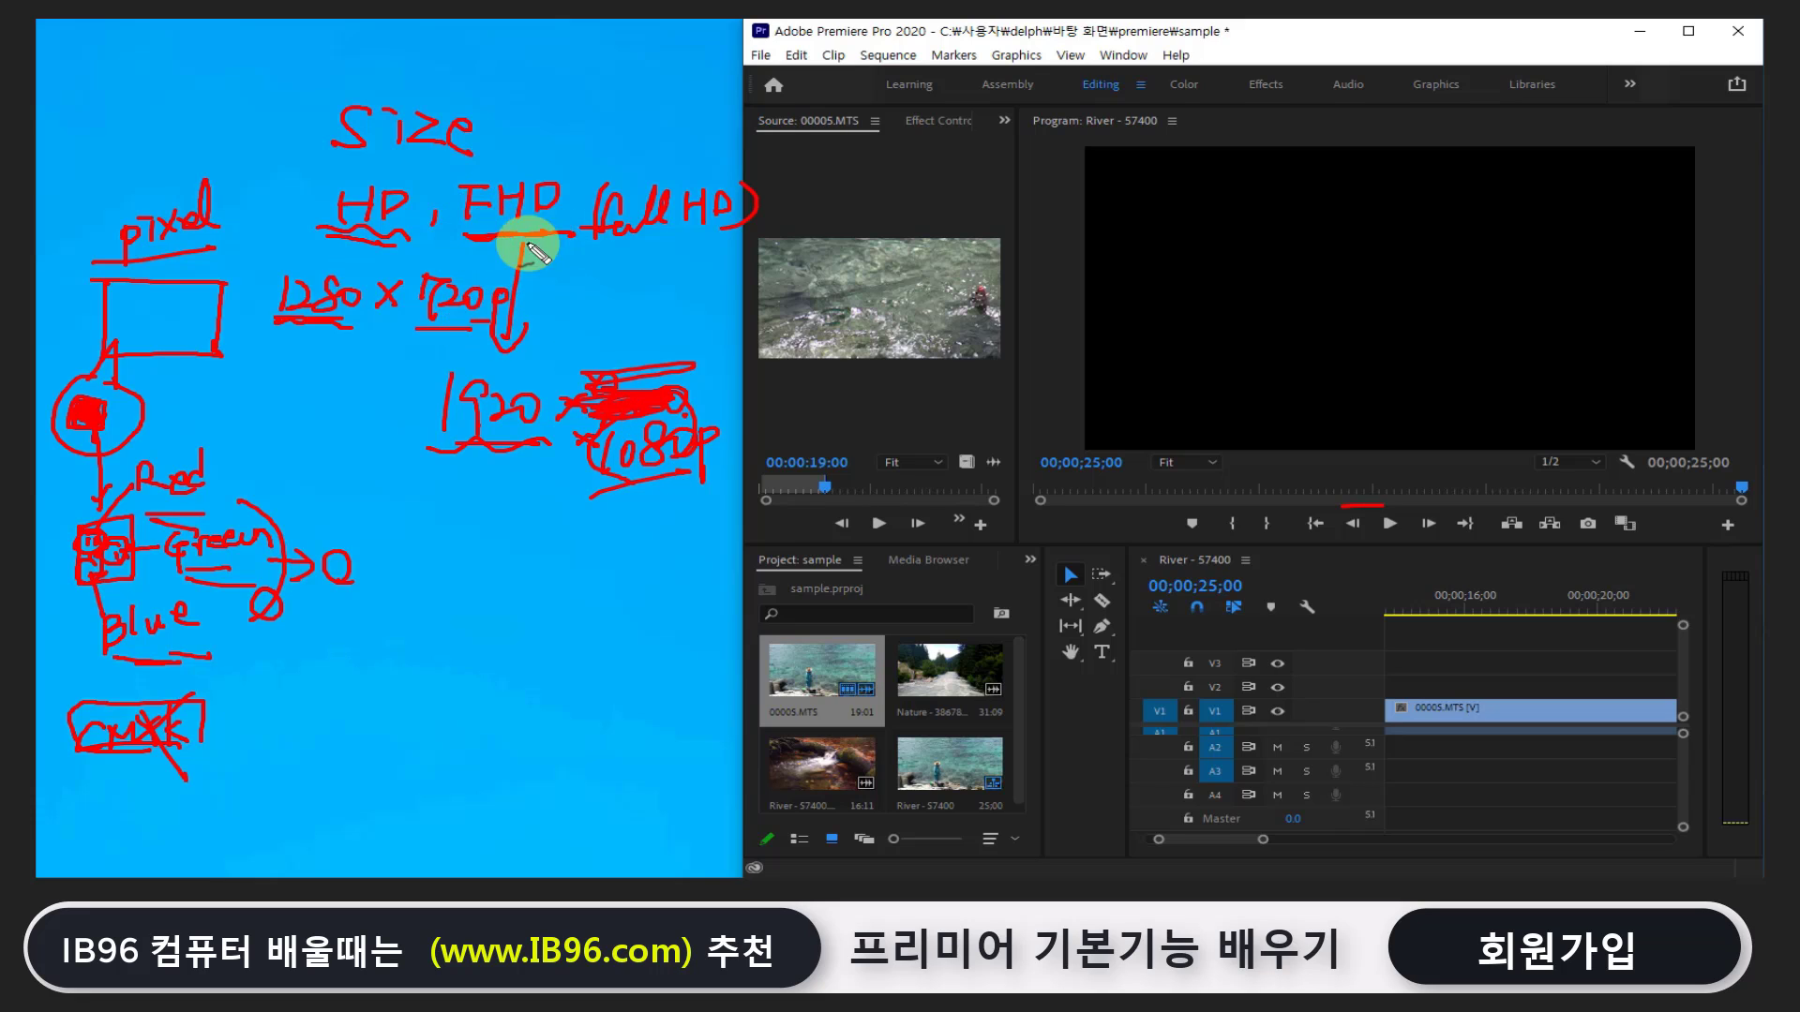
Write 2K and 4K, underline 4K, and sketch a box beside 2K
drag(394, 553, 437, 506)
mouse_move(423, 589)
mouse_down()
mouse_move(442, 622)
mouse_move(450, 591)
mouse_move(486, 604)
mouse_move(475, 542)
mouse_up()
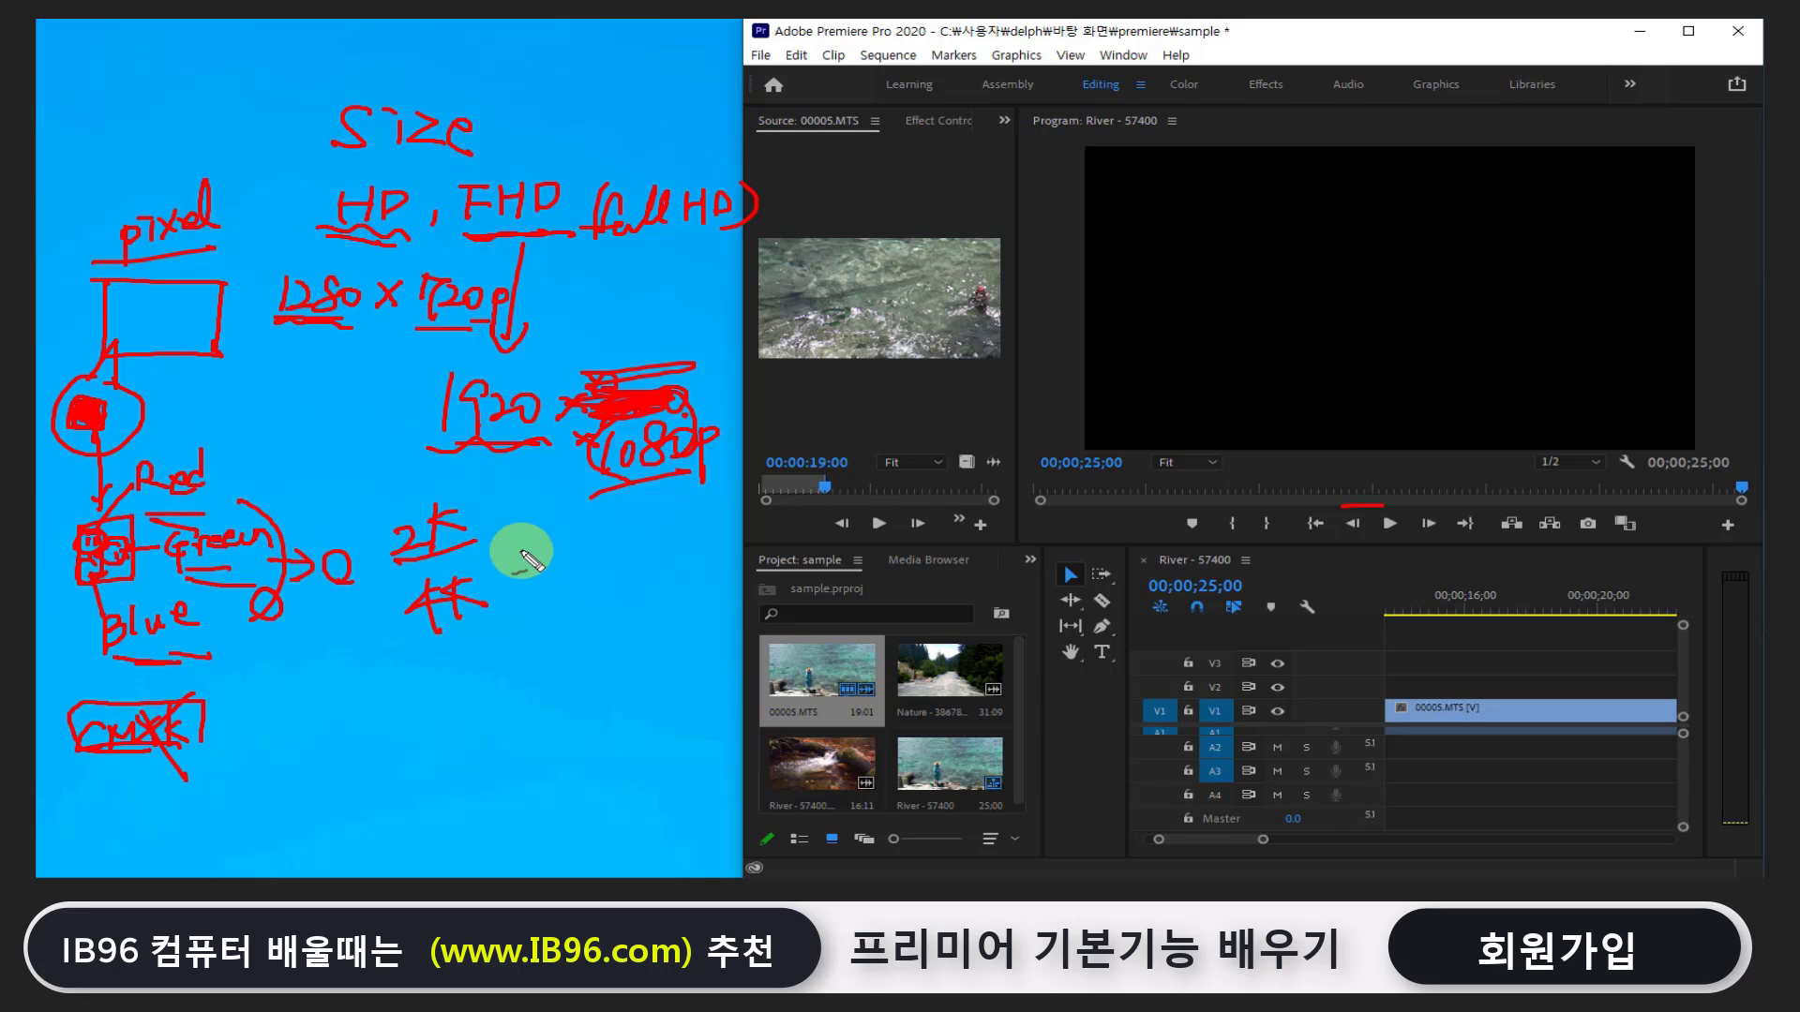
mouse_move(422, 655)
mouse_down()
mouse_move(510, 623)
mouse_move(462, 656)
mouse_move(487, 693)
mouse_move(514, 679)
mouse_move(518, 702)
mouse_up()
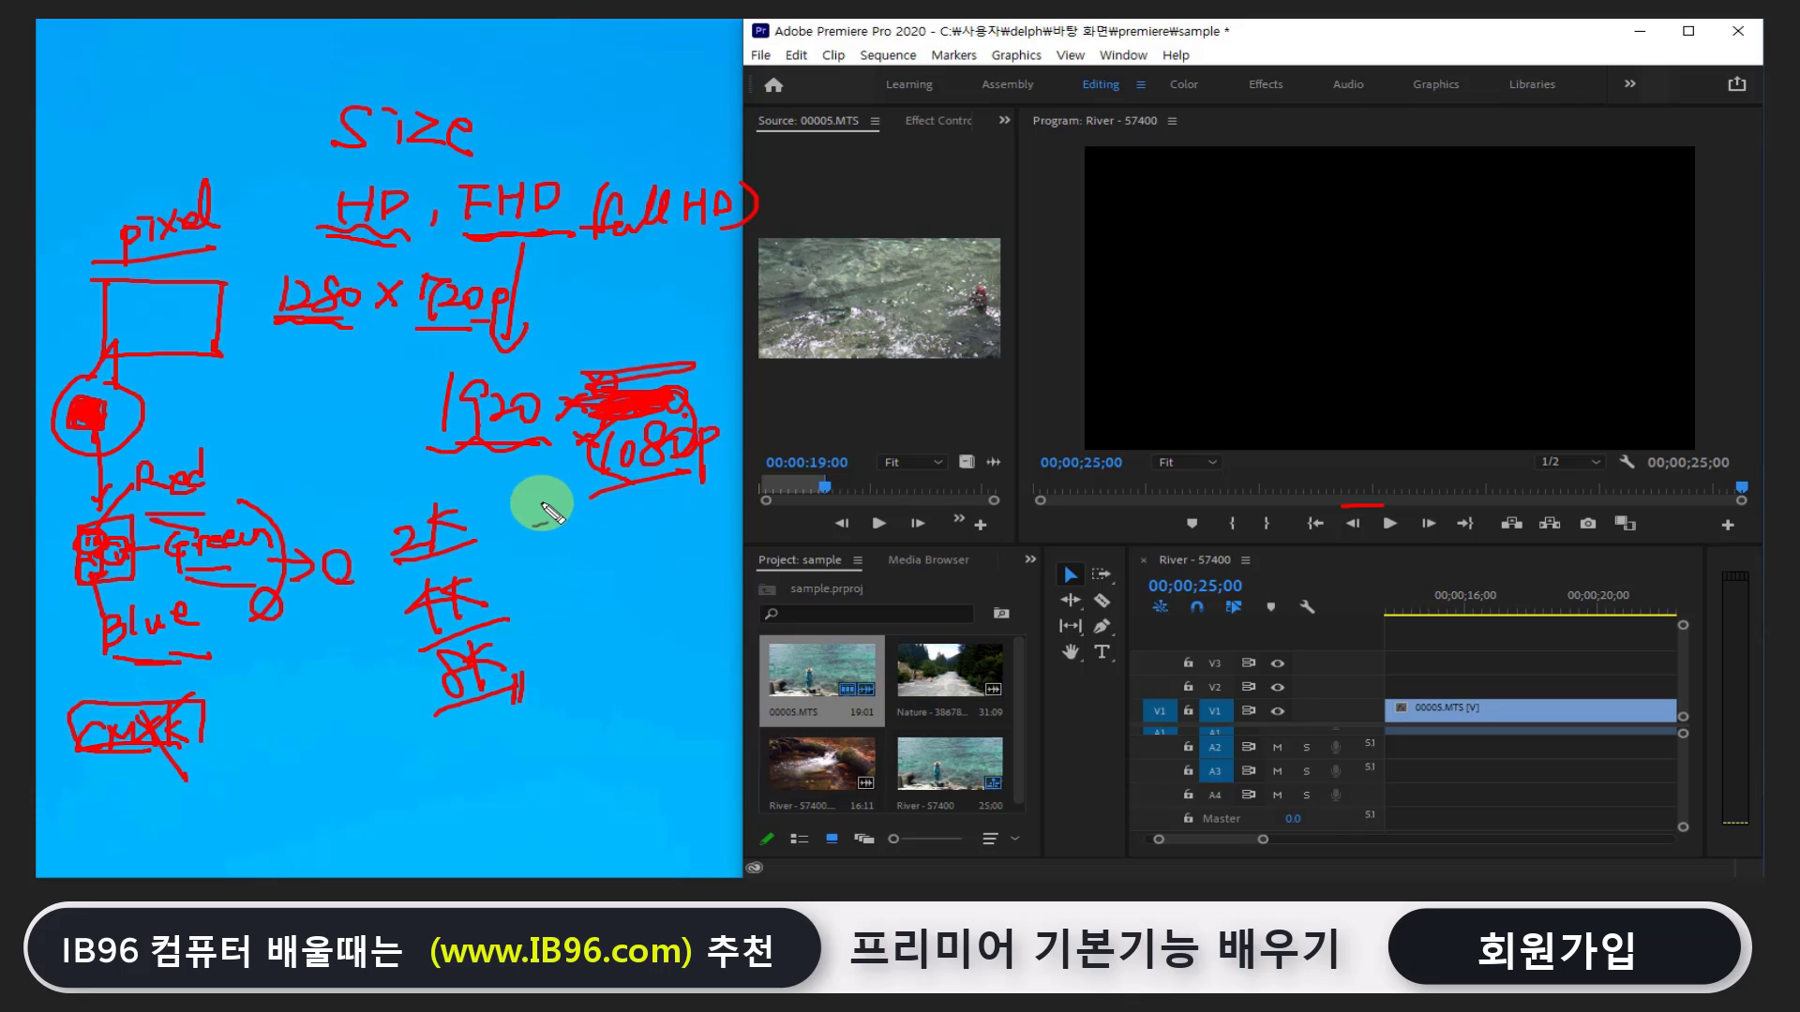
mouse_move(530, 514)
mouse_down()
mouse_move(528, 542)
mouse_move(583, 539)
mouse_up()
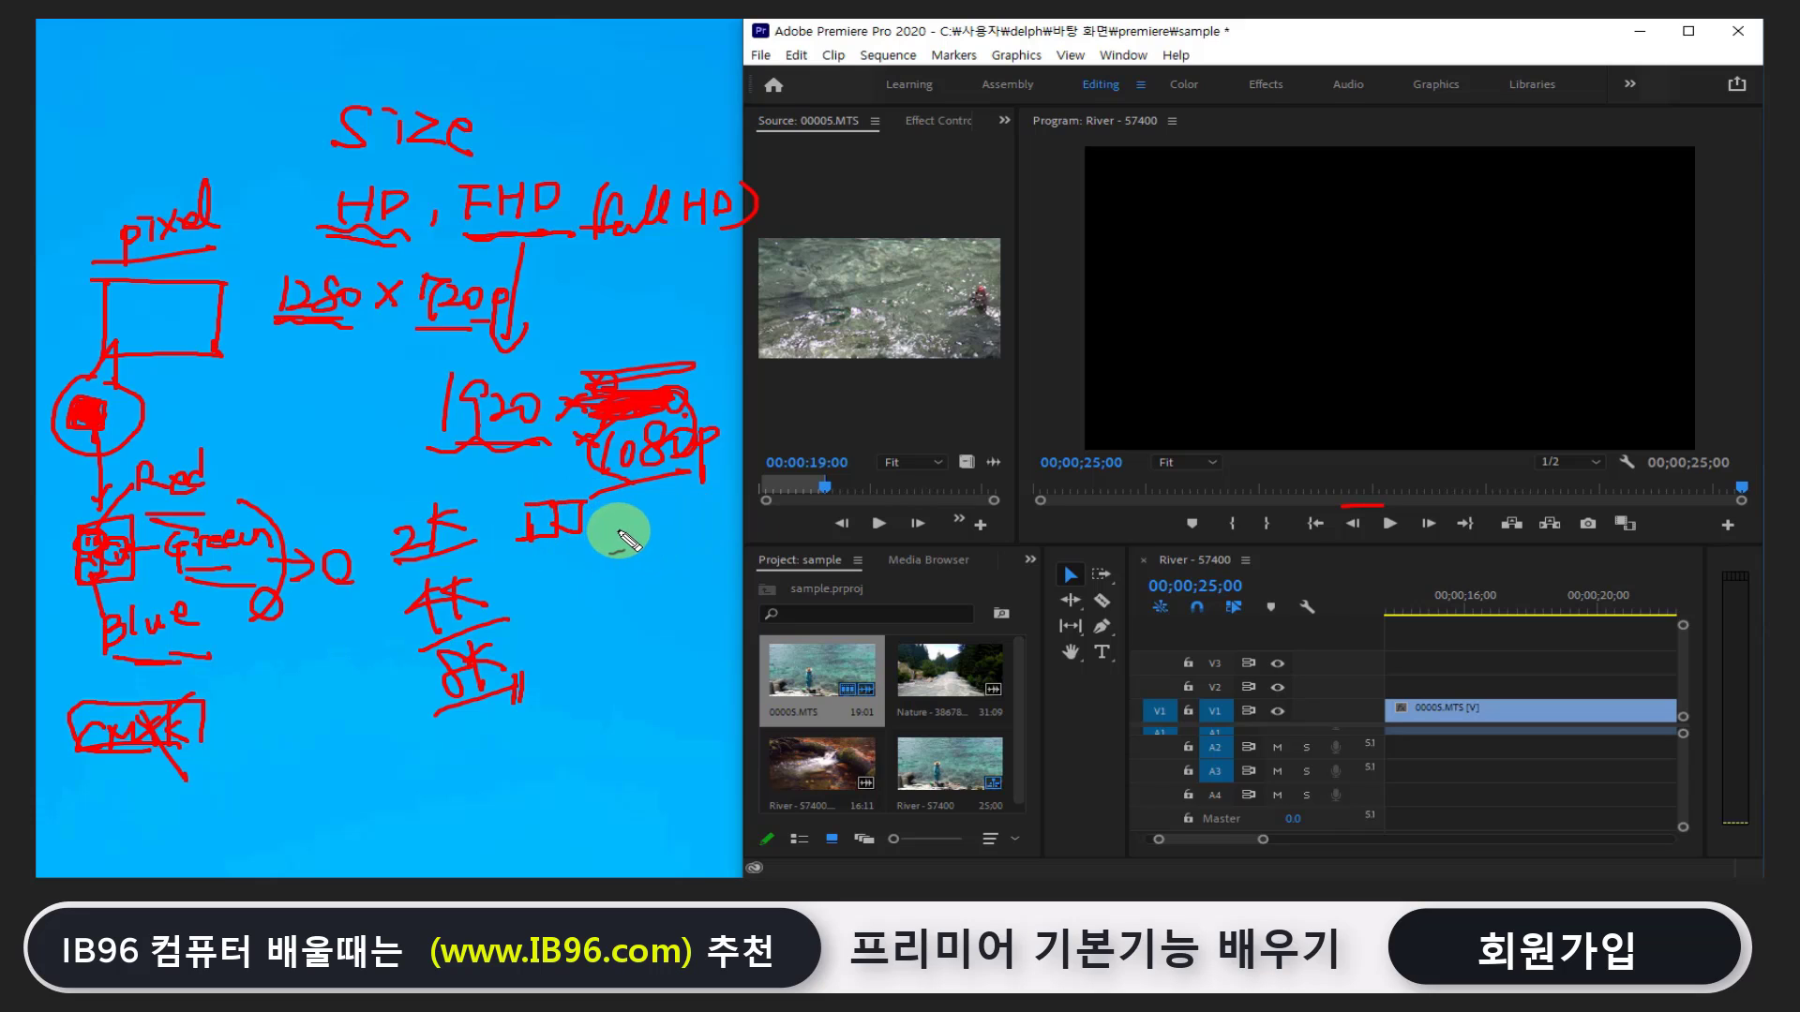
mouse_move(557, 507)
mouse_down()
mouse_move(603, 522)
mouse_move(605, 556)
mouse_move(656, 539)
mouse_up()
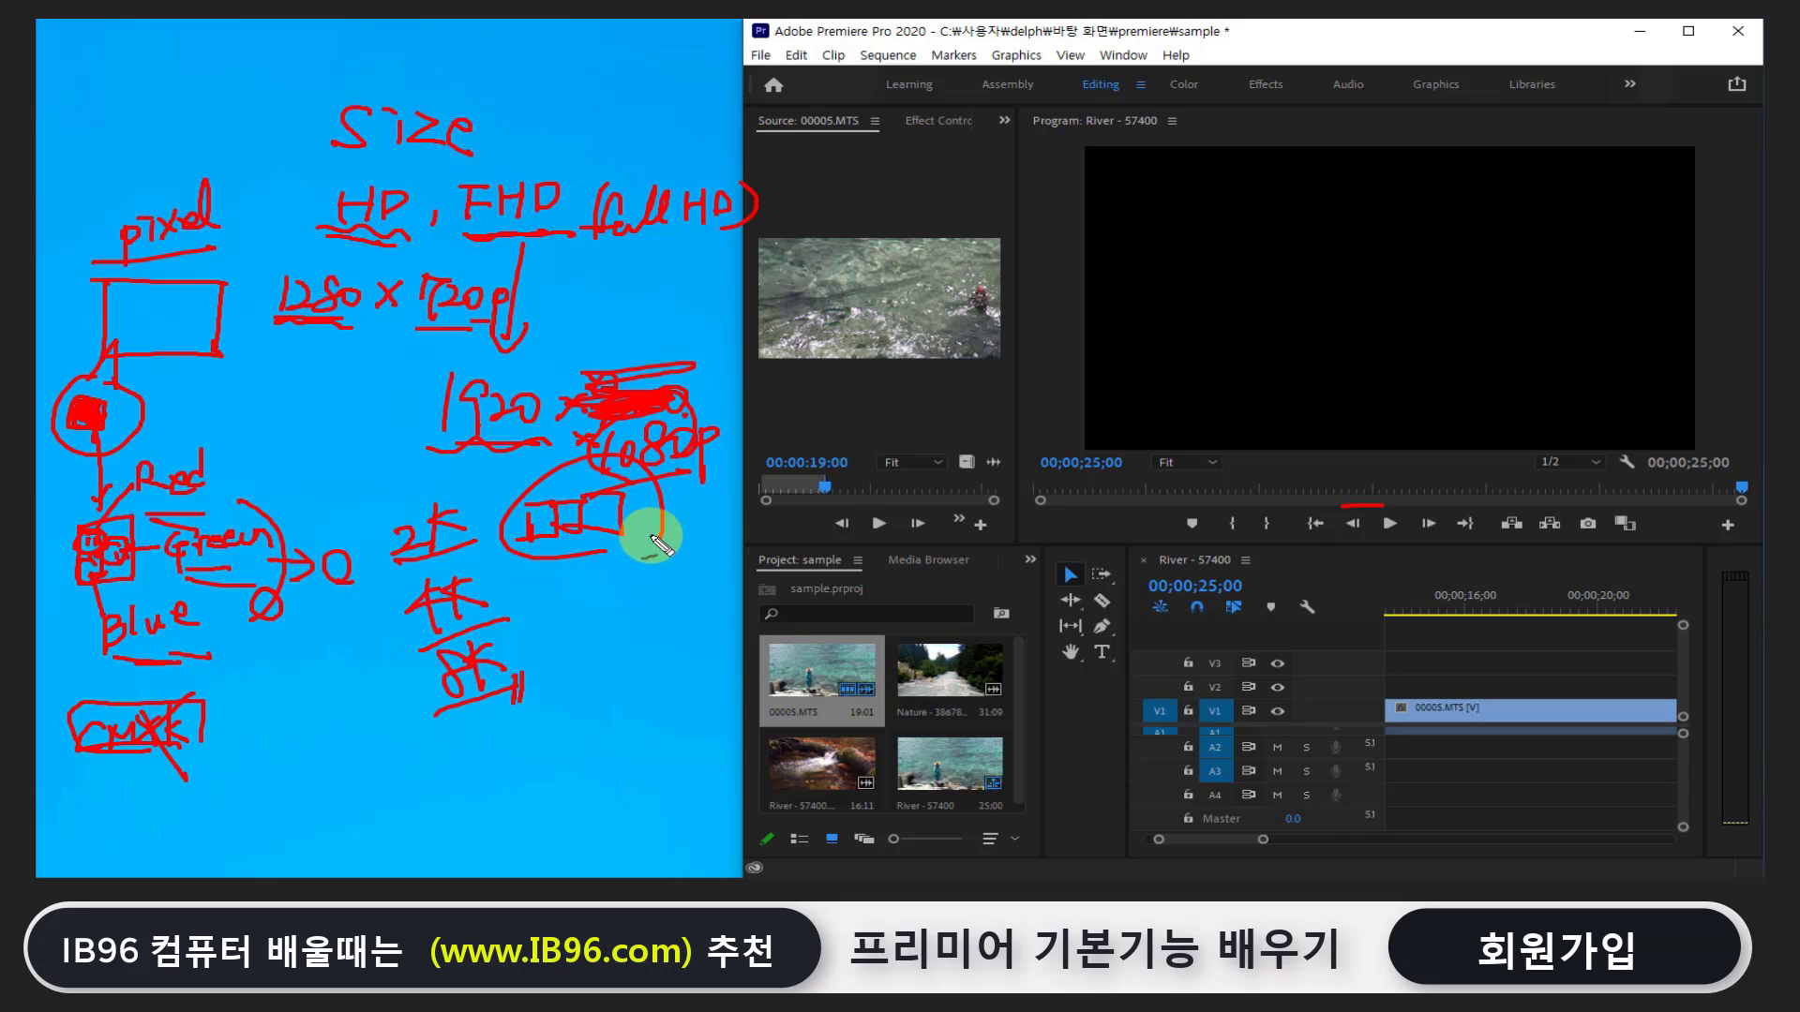
Box HD and draw an arrow up to 640x480 at the top left
mouse_move(324, 230)
mouse_down()
mouse_move(333, 242)
mouse_move(328, 208)
mouse_move(409, 176)
mouse_move(411, 246)
mouse_move(328, 231)
mouse_move(246, 155)
mouse_move(272, 150)
mouse_up()
mouse_move(132, 122)
mouse_down()
mouse_move(161, 142)
mouse_move(258, 115)
mouse_move(255, 141)
mouse_move(286, 110)
mouse_up()
mouse_move(160, 169)
mouse_down()
mouse_move(188, 195)
mouse_move(309, 162)
mouse_move(202, 222)
mouse_up()
Write 800x600, circle it with 640x480, and underline 1280x720p
drag(276, 321, 361, 324)
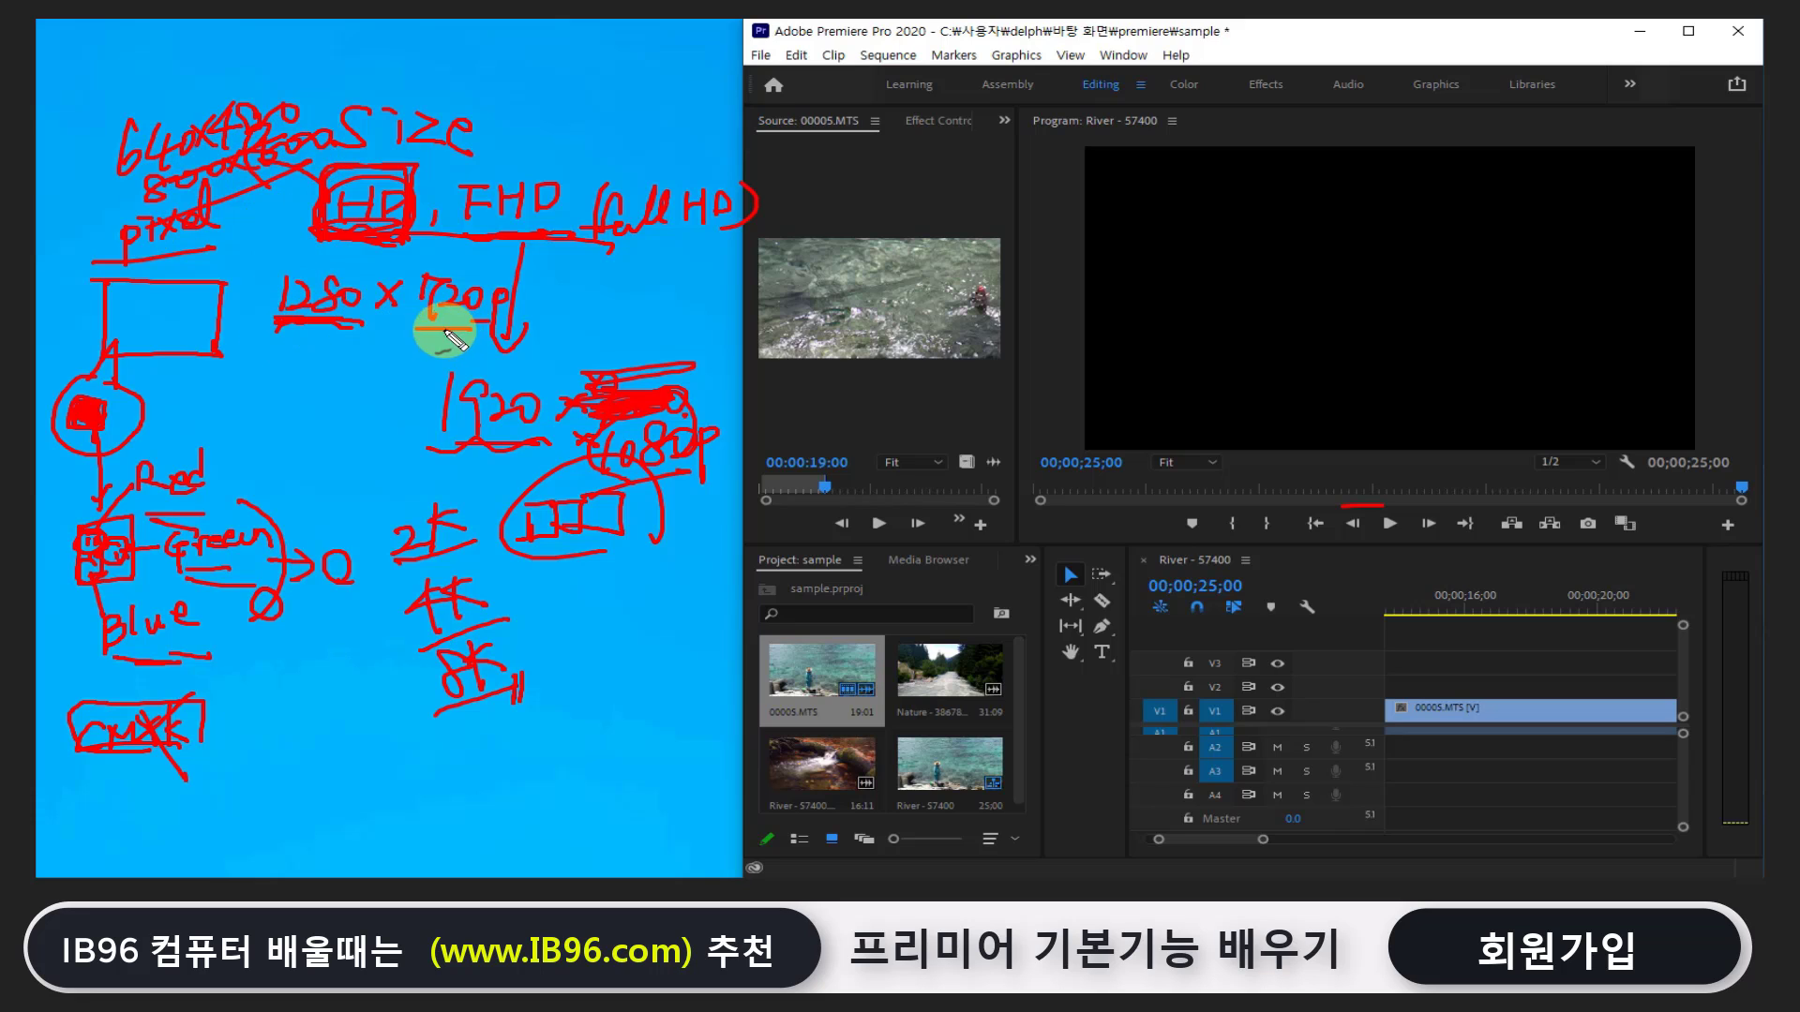
mouse_move(215, 166)
mouse_down()
mouse_move(193, 68)
mouse_move(330, 190)
mouse_move(317, 178)
mouse_up()
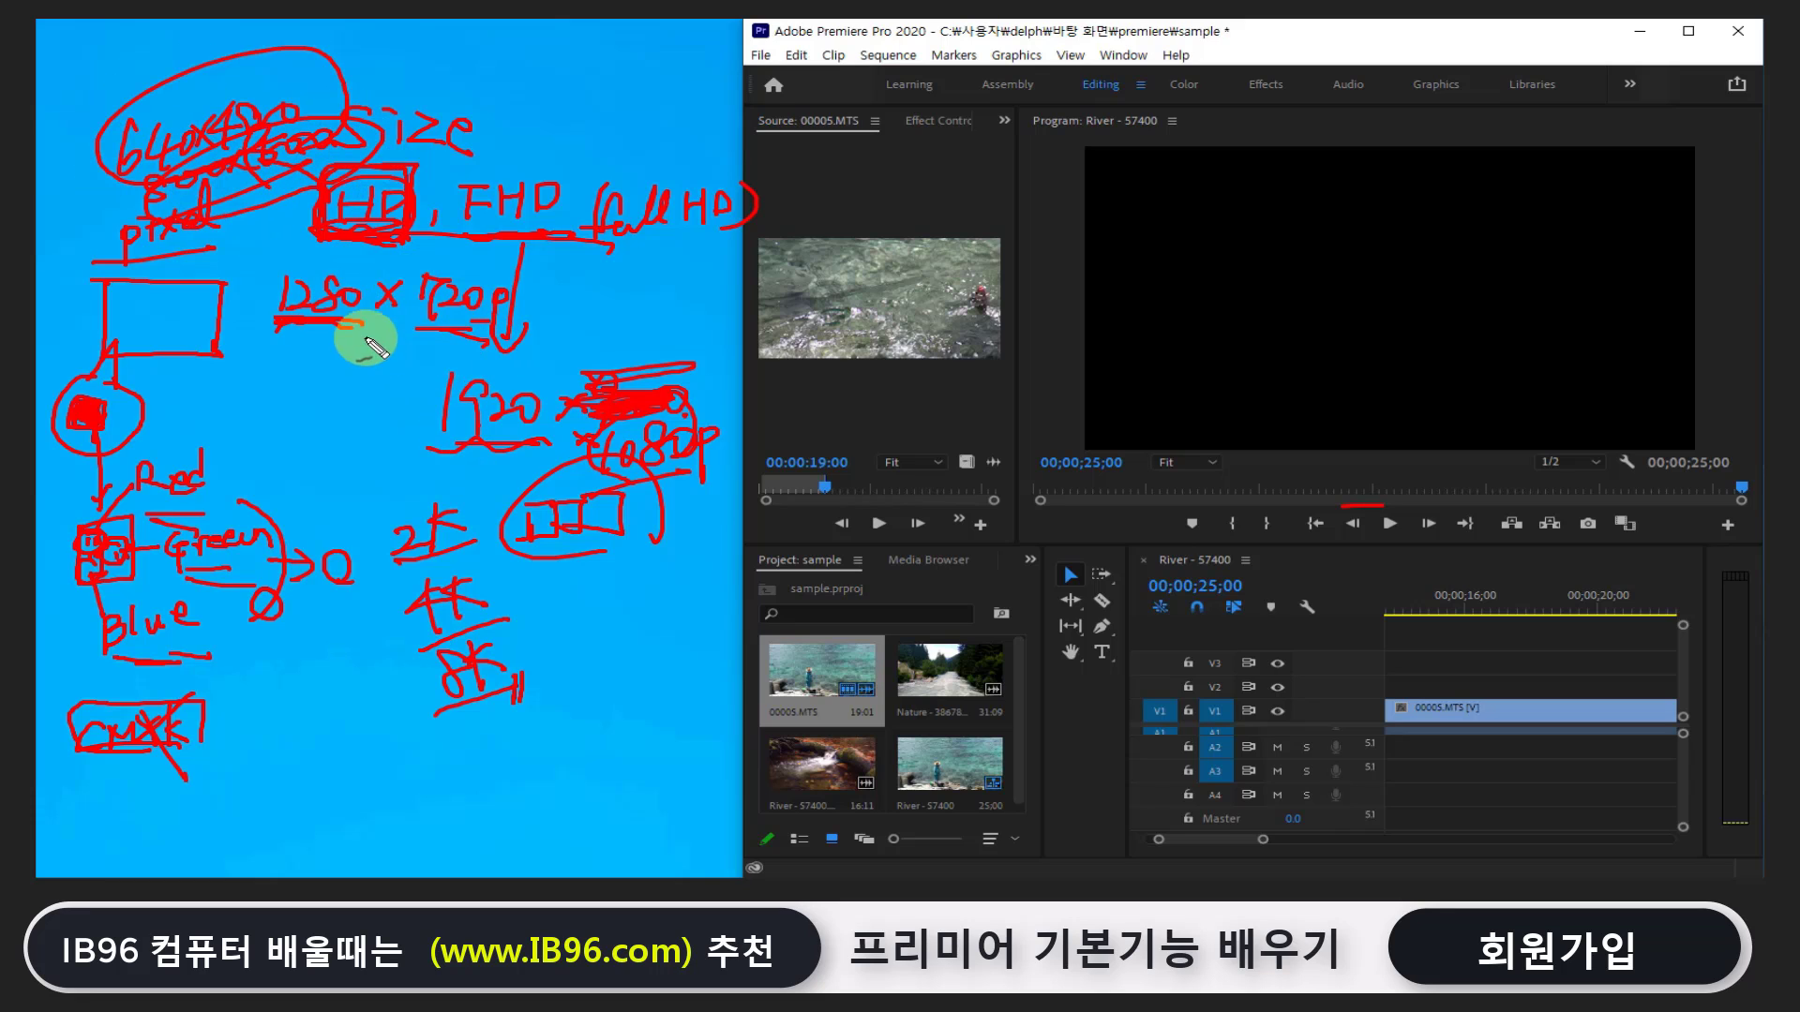
mouse_move(375, 333)
mouse_down()
mouse_move(274, 326)
mouse_move(509, 338)
mouse_up()
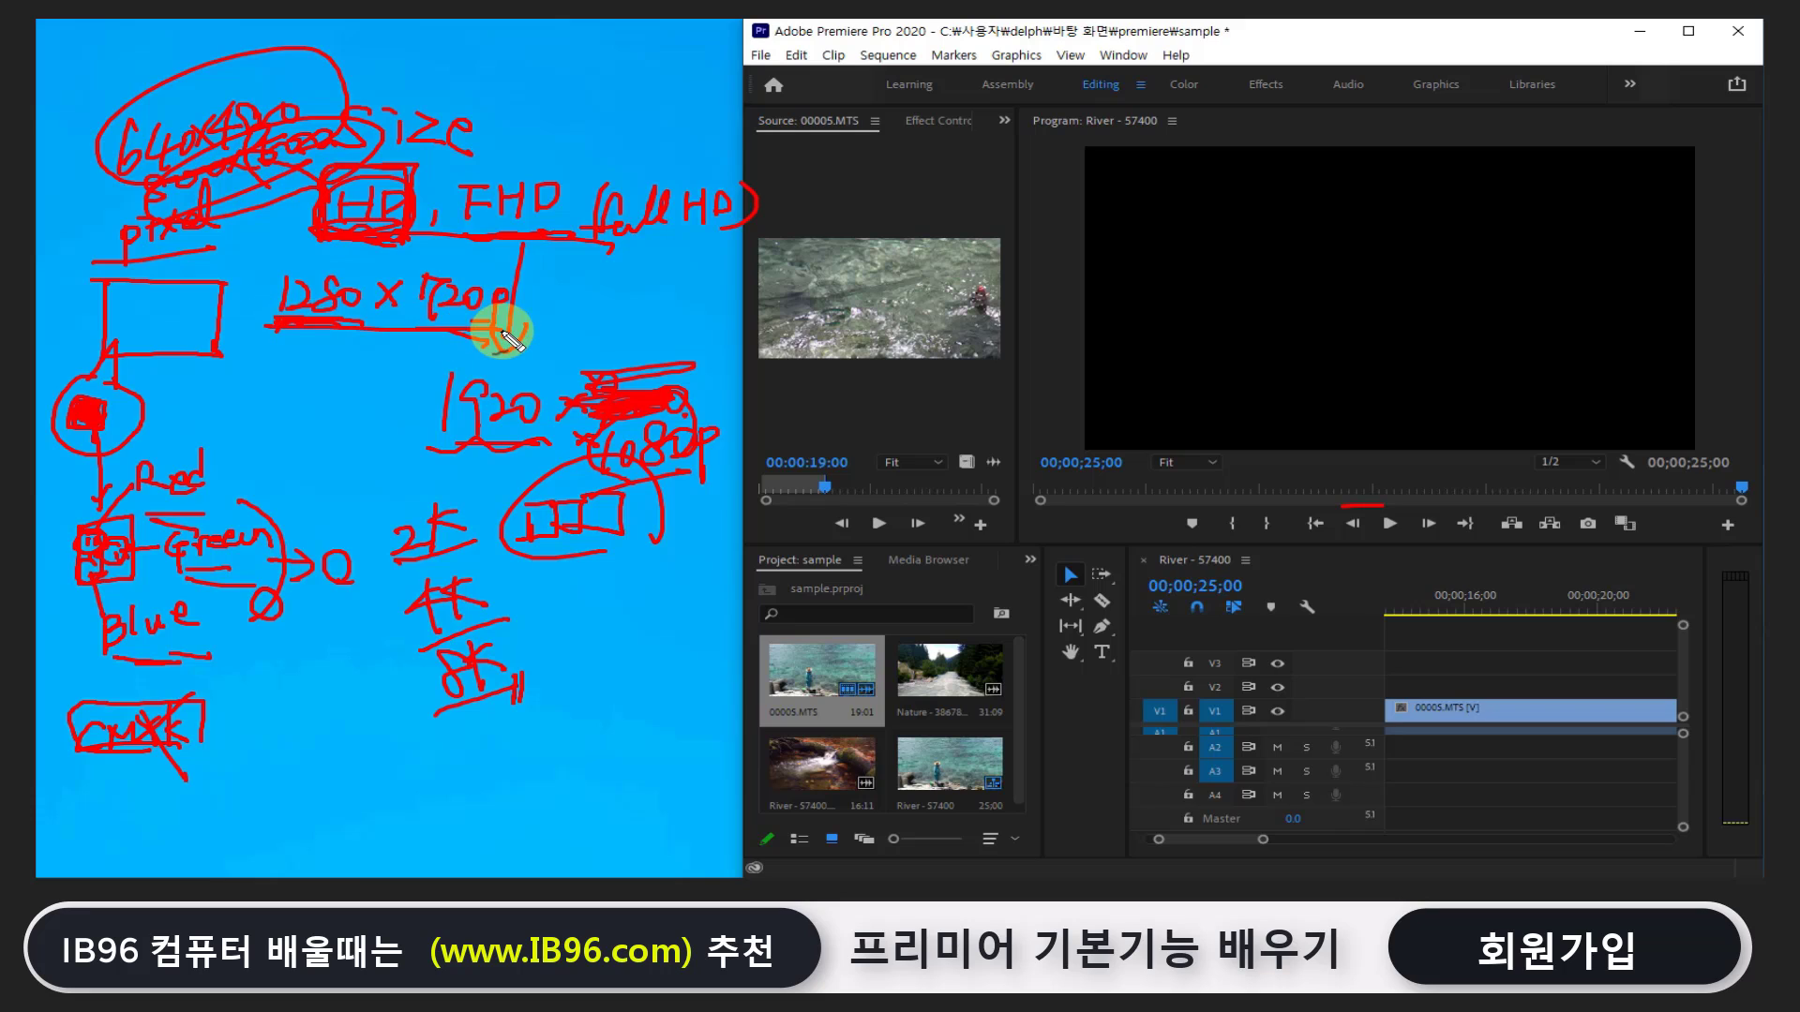
drag(579, 437, 600, 466)
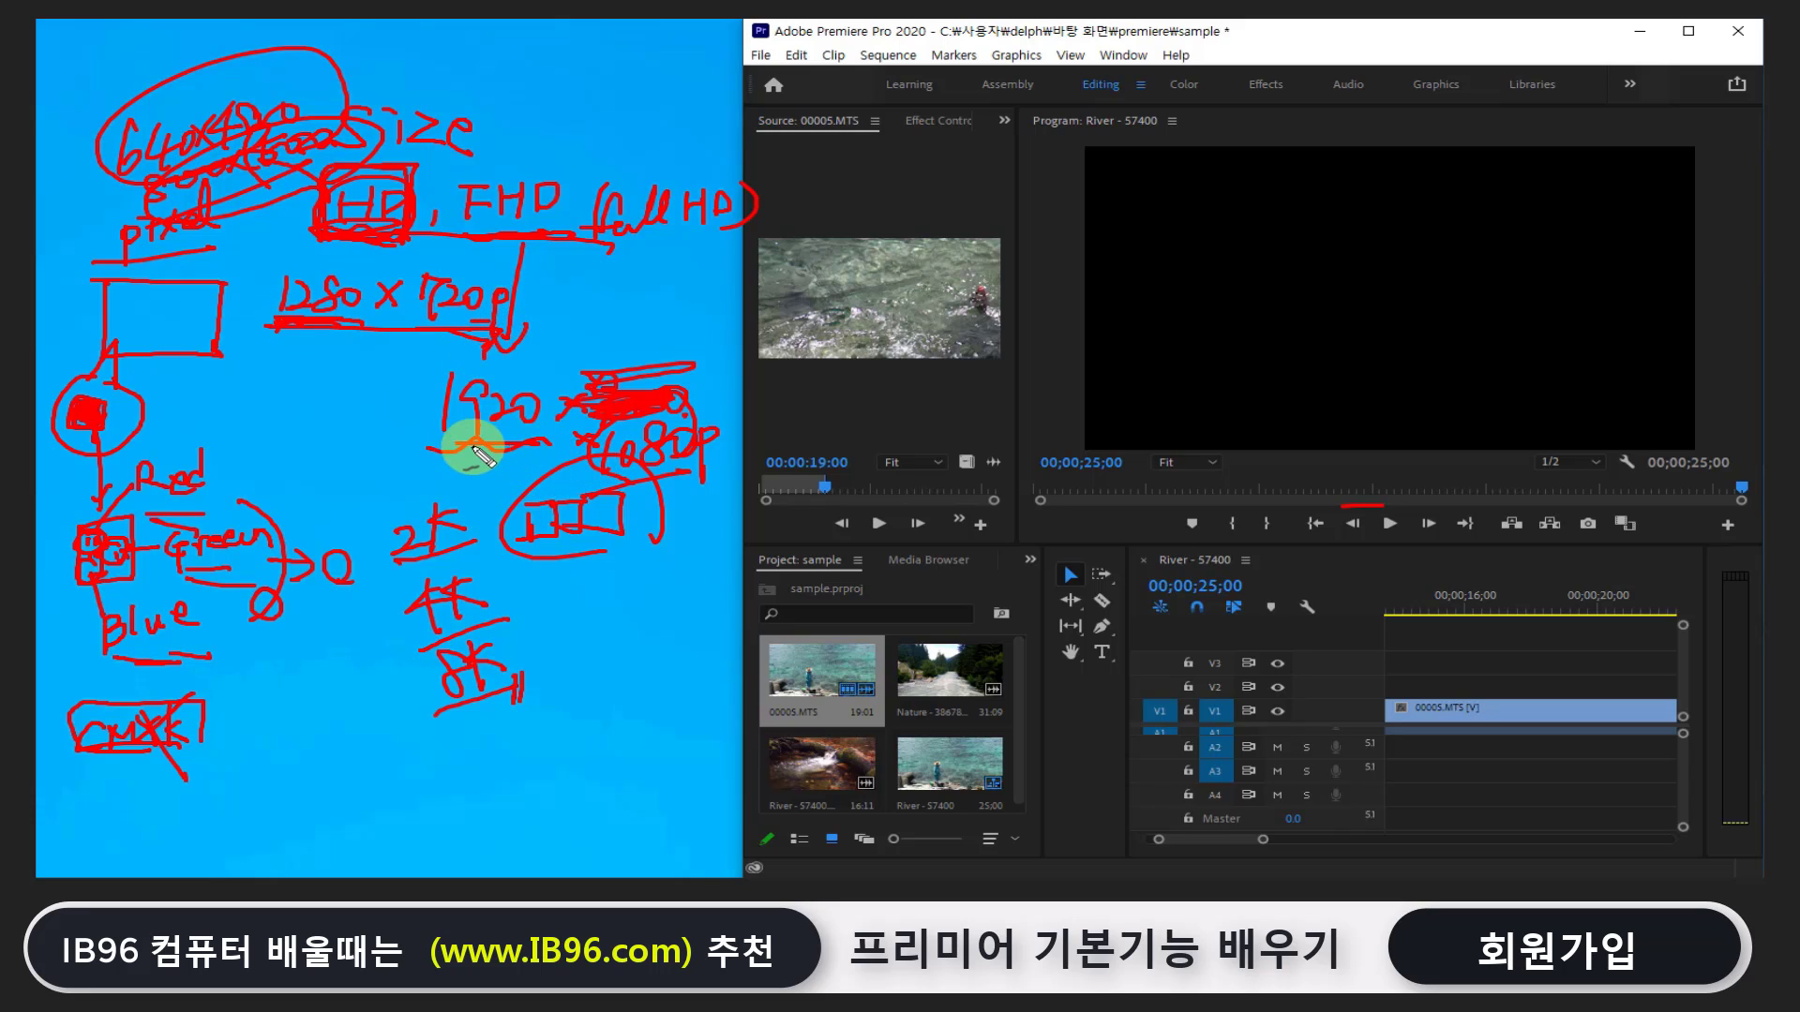
drag(583, 442, 663, 524)
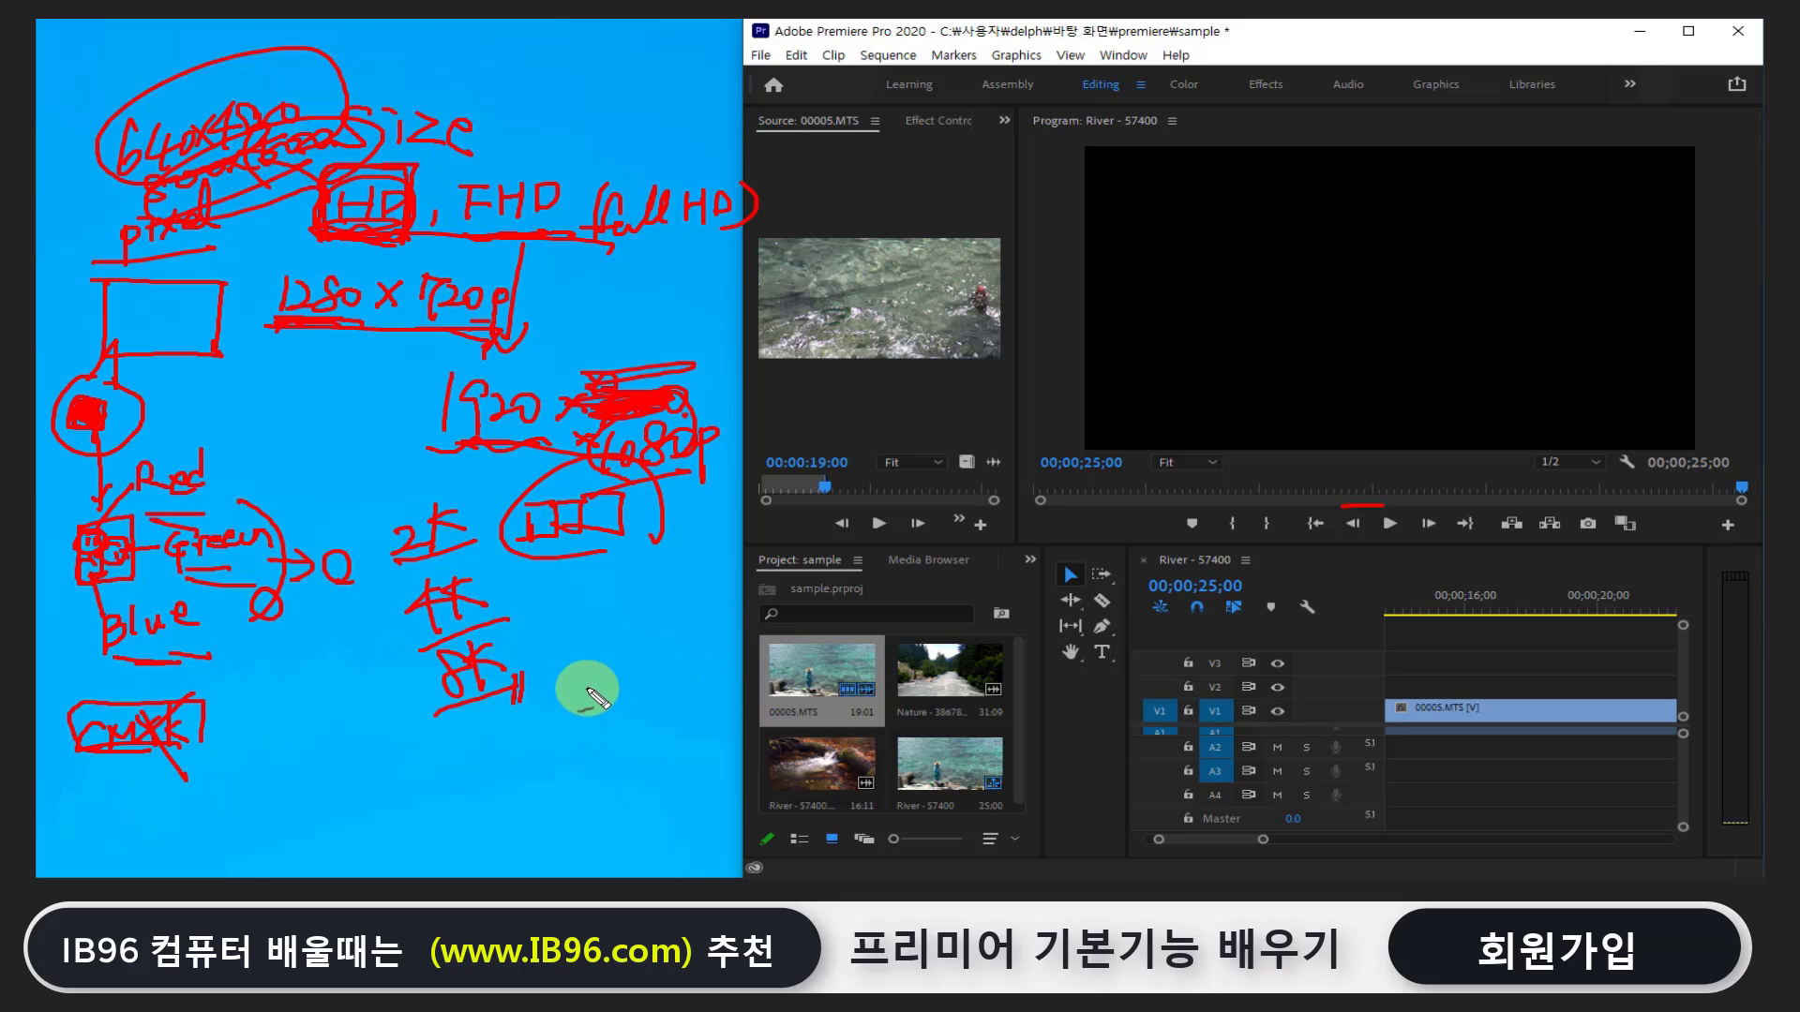
Draw a lower-right box, circle 1920 and 1080p, and underline FHD
drag(586, 689, 585, 747)
mouse_move(580, 677)
mouse_down()
mouse_move(692, 663)
mouse_move(578, 739)
mouse_up()
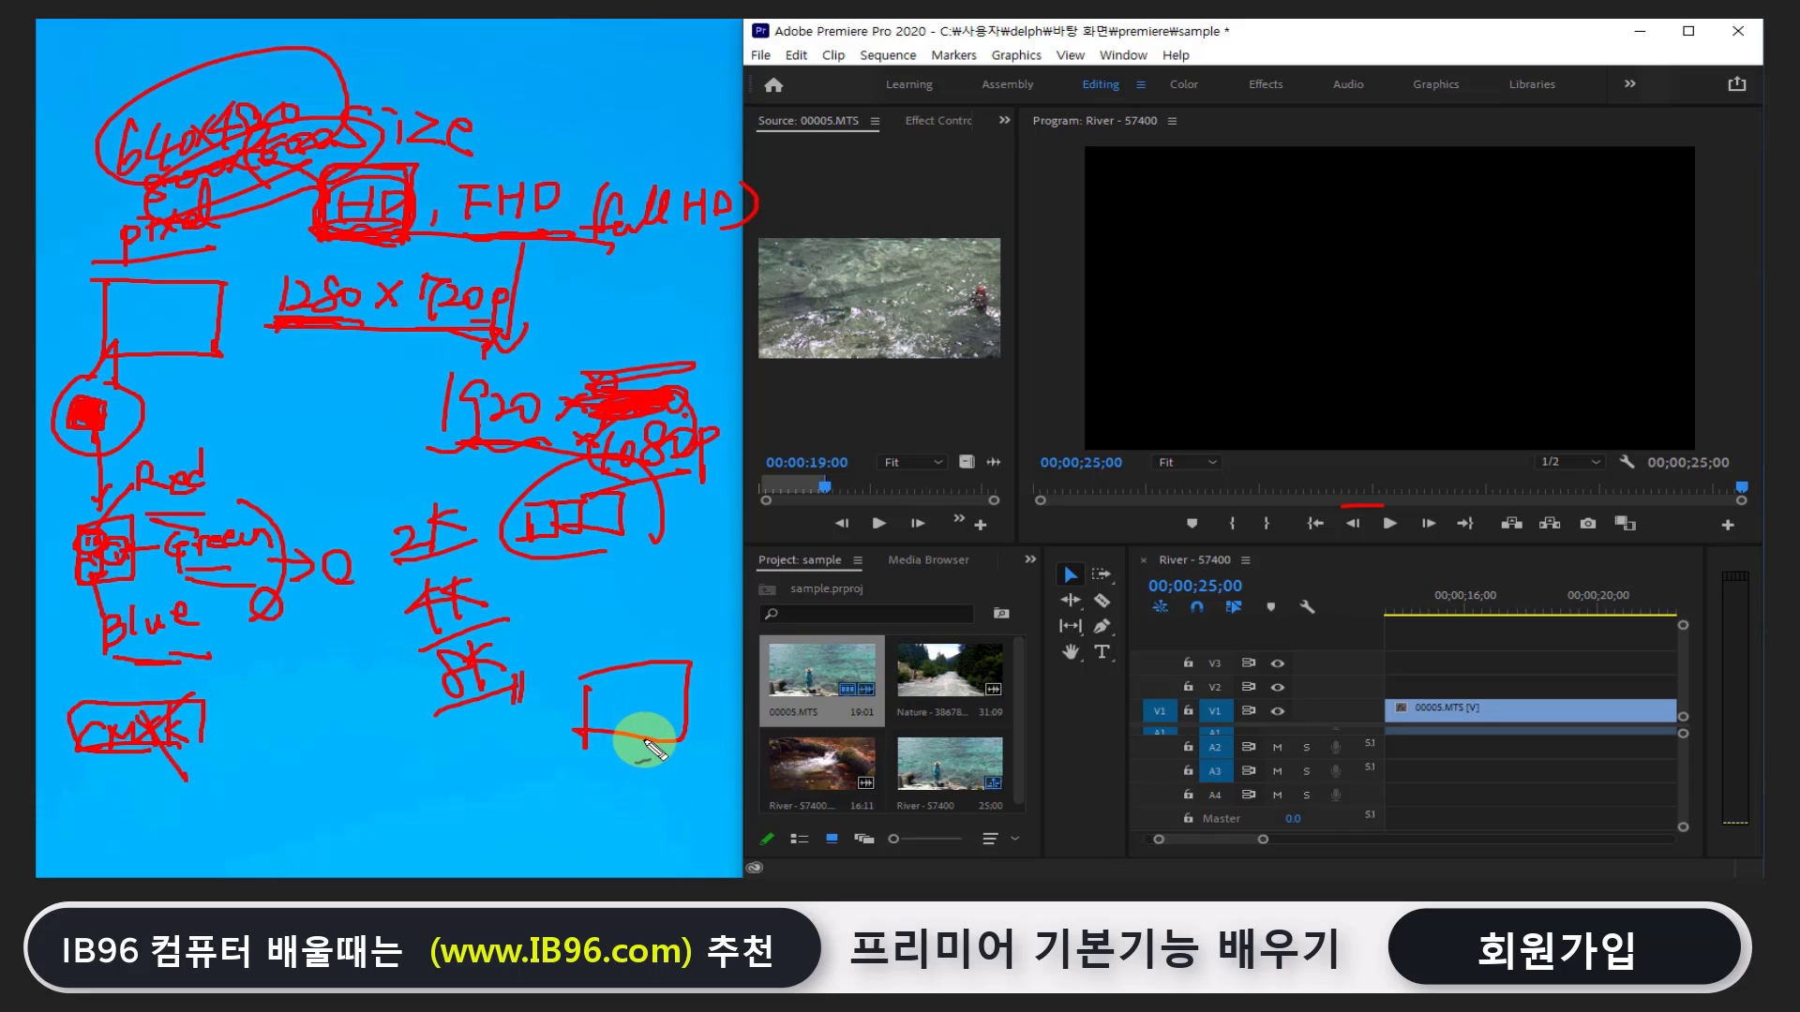
mouse_move(622, 531)
mouse_down()
mouse_move(654, 555)
mouse_move(645, 634)
mouse_move(681, 614)
mouse_up()
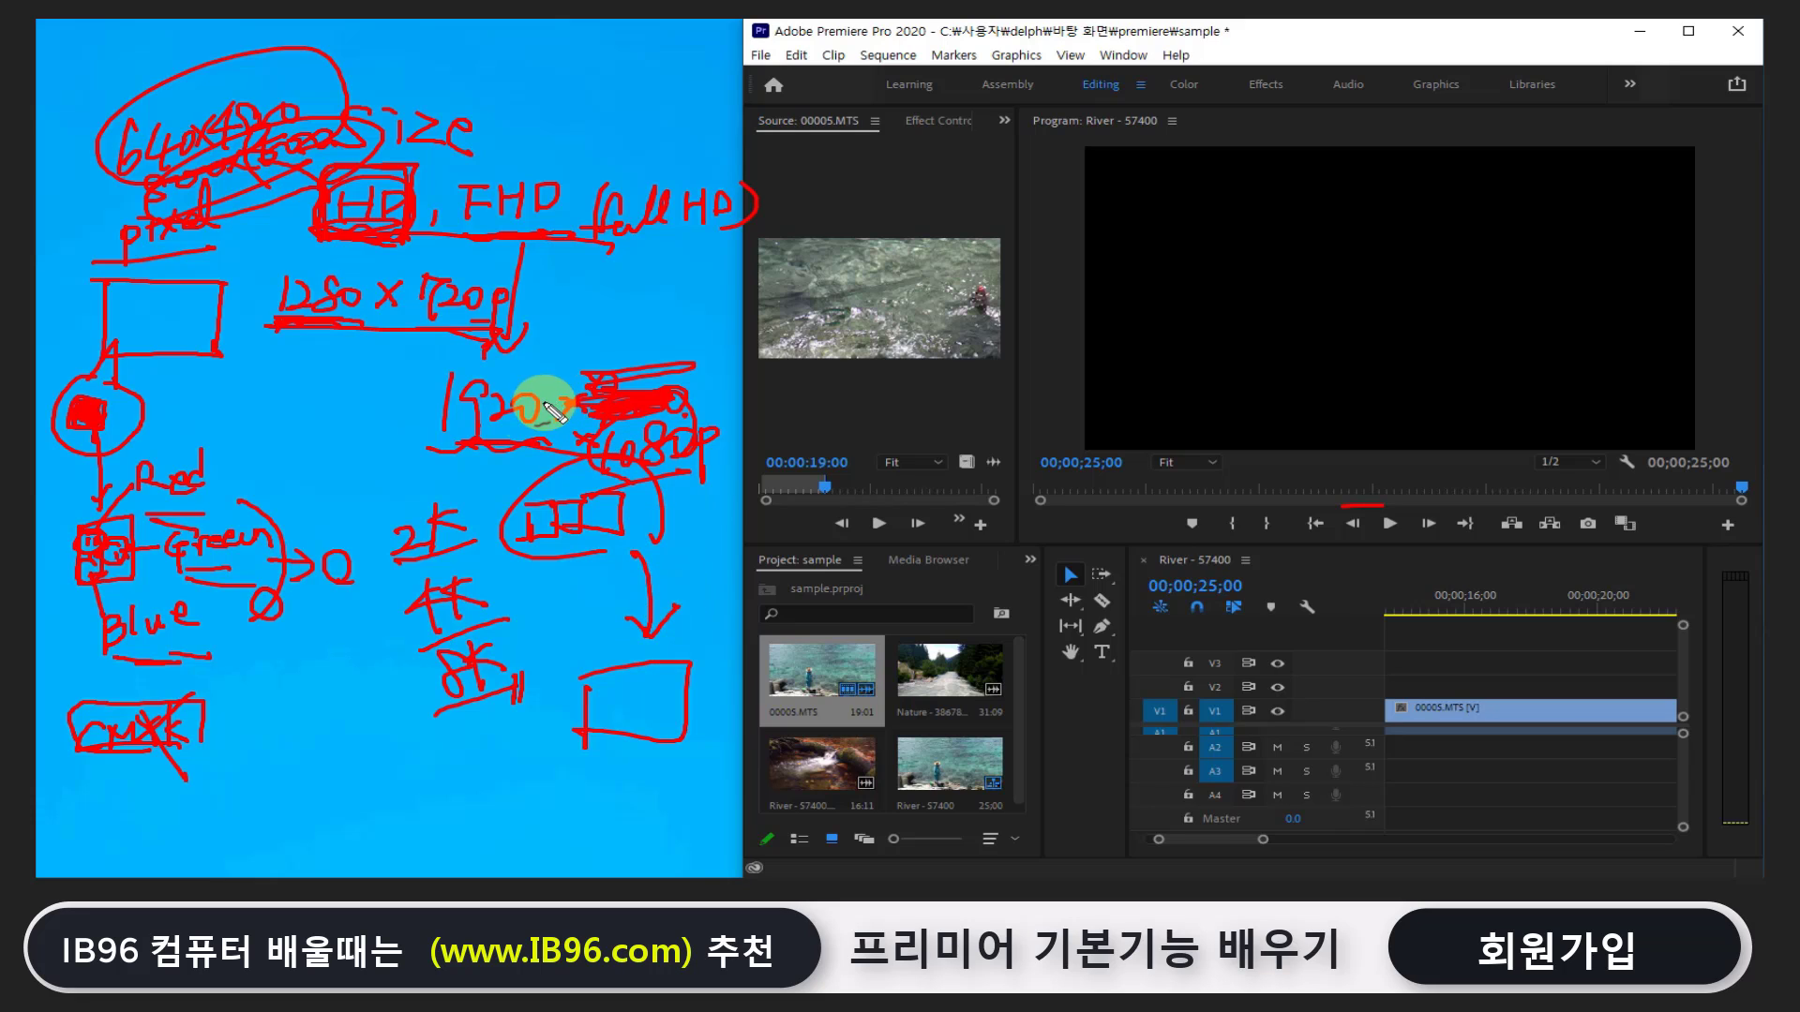
drag(543, 398, 551, 377)
drag(622, 481, 690, 487)
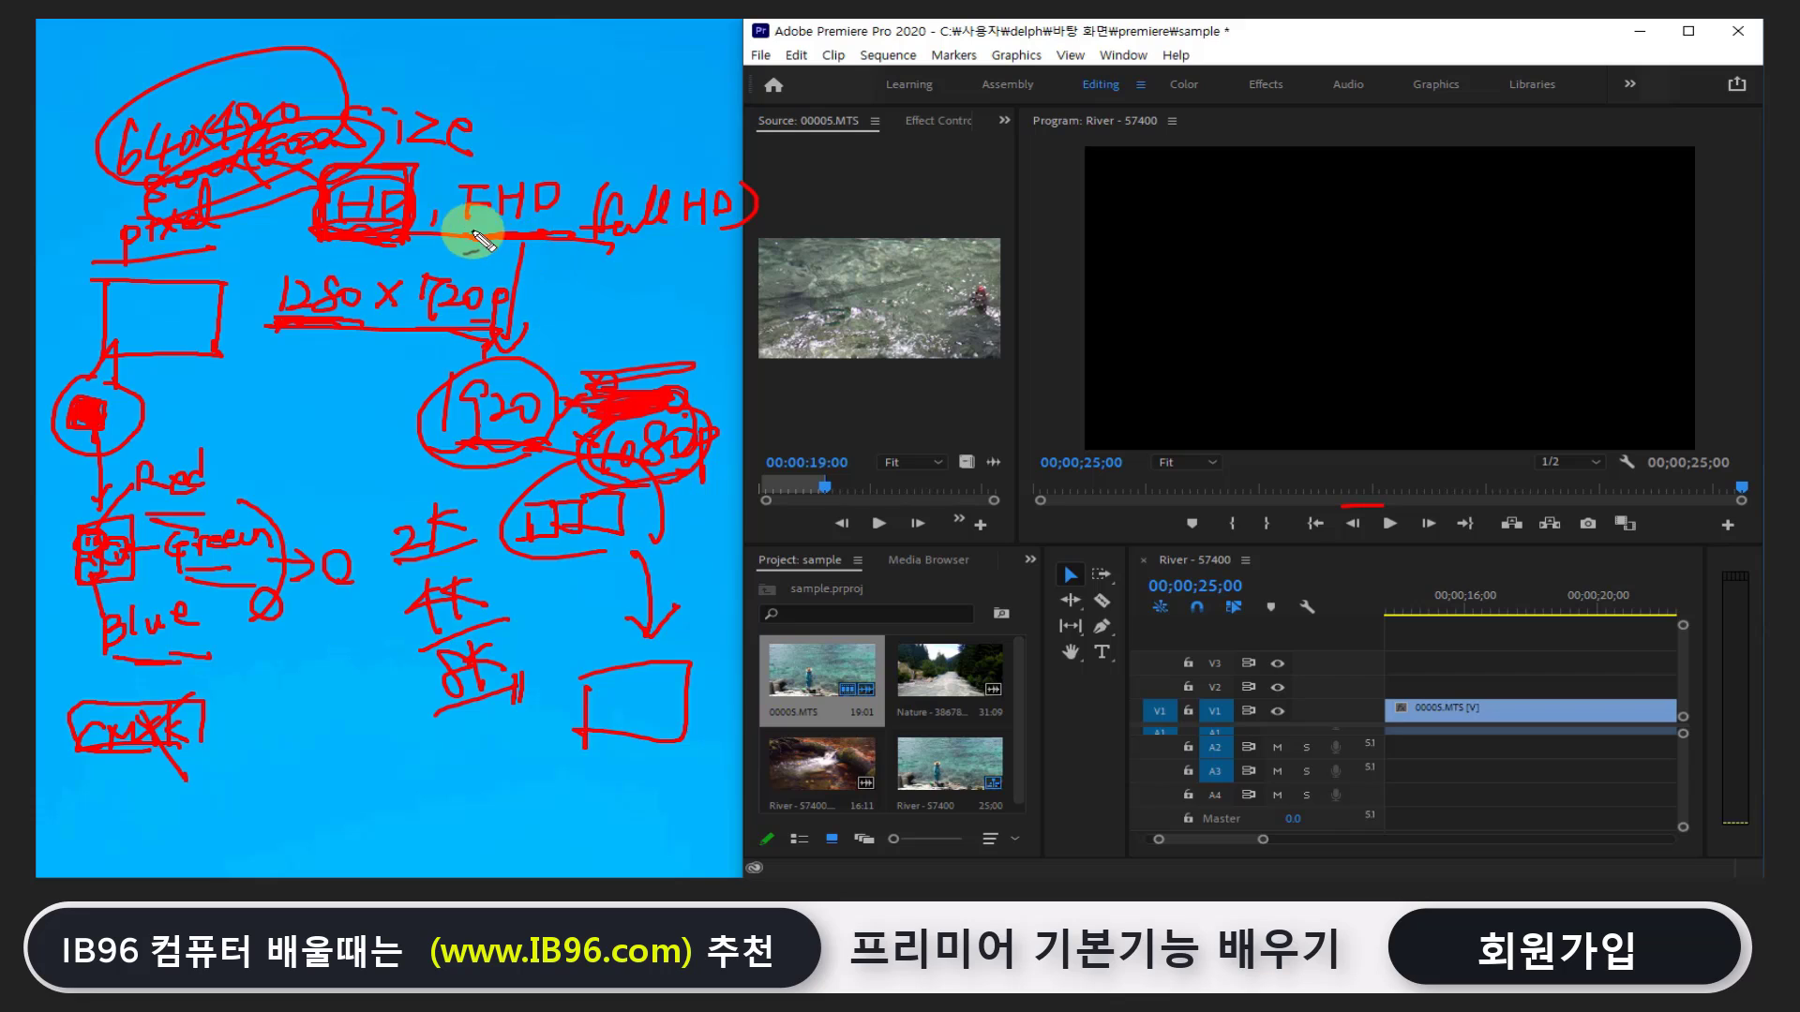
mouse_move(459, 227)
mouse_down()
mouse_move(576, 223)
mouse_move(607, 276)
mouse_up()
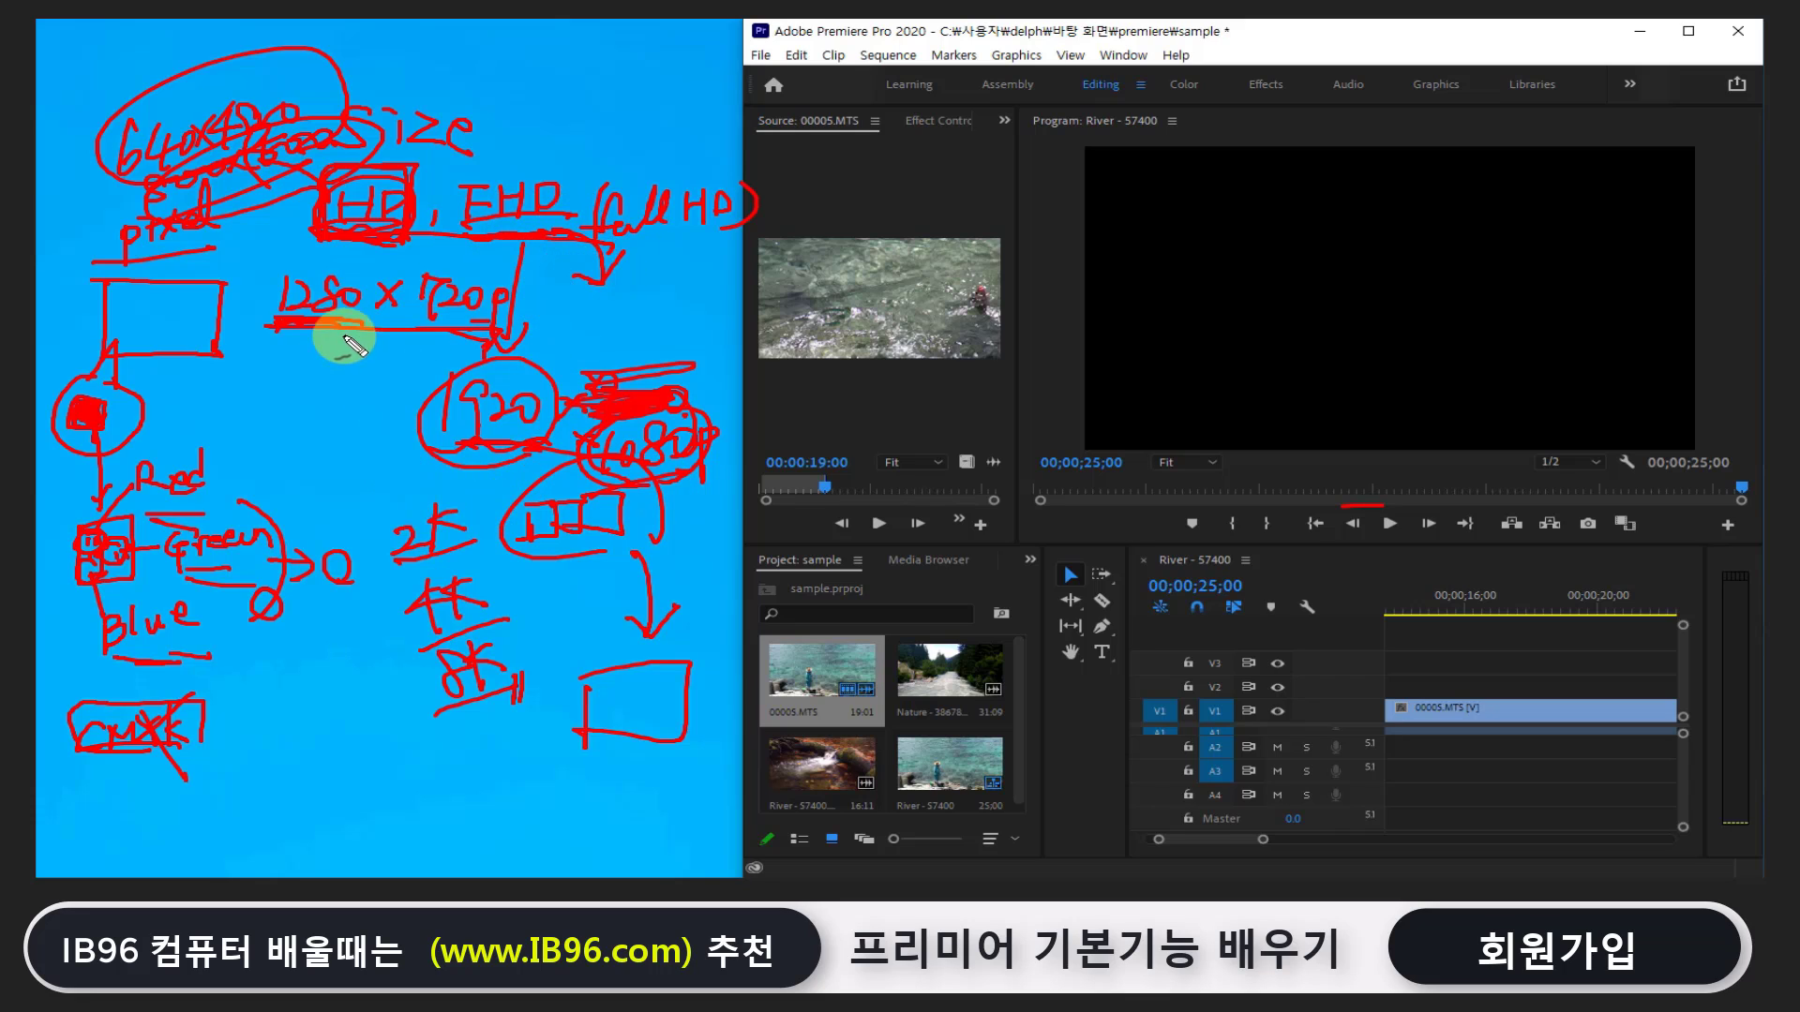
Arrow from FHD under 1280x720p and box 1920 with a down arrow
drag(272, 321, 476, 342)
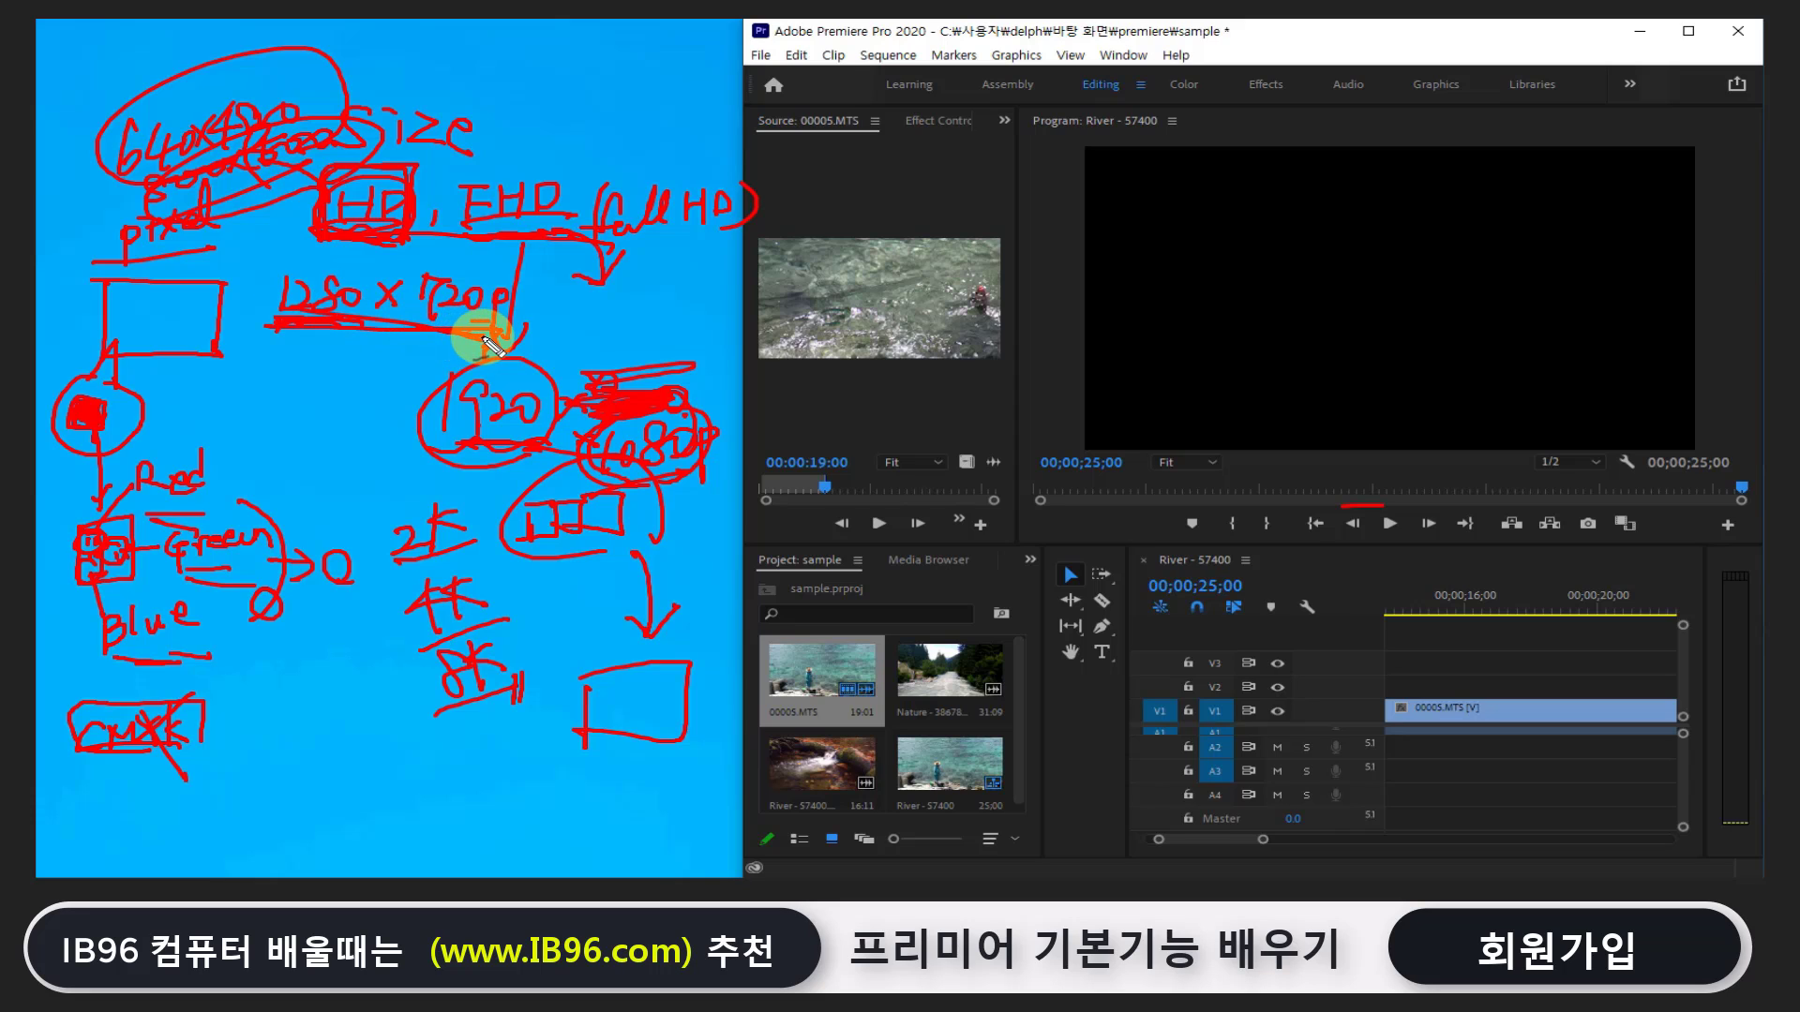
drag(352, 328, 361, 352)
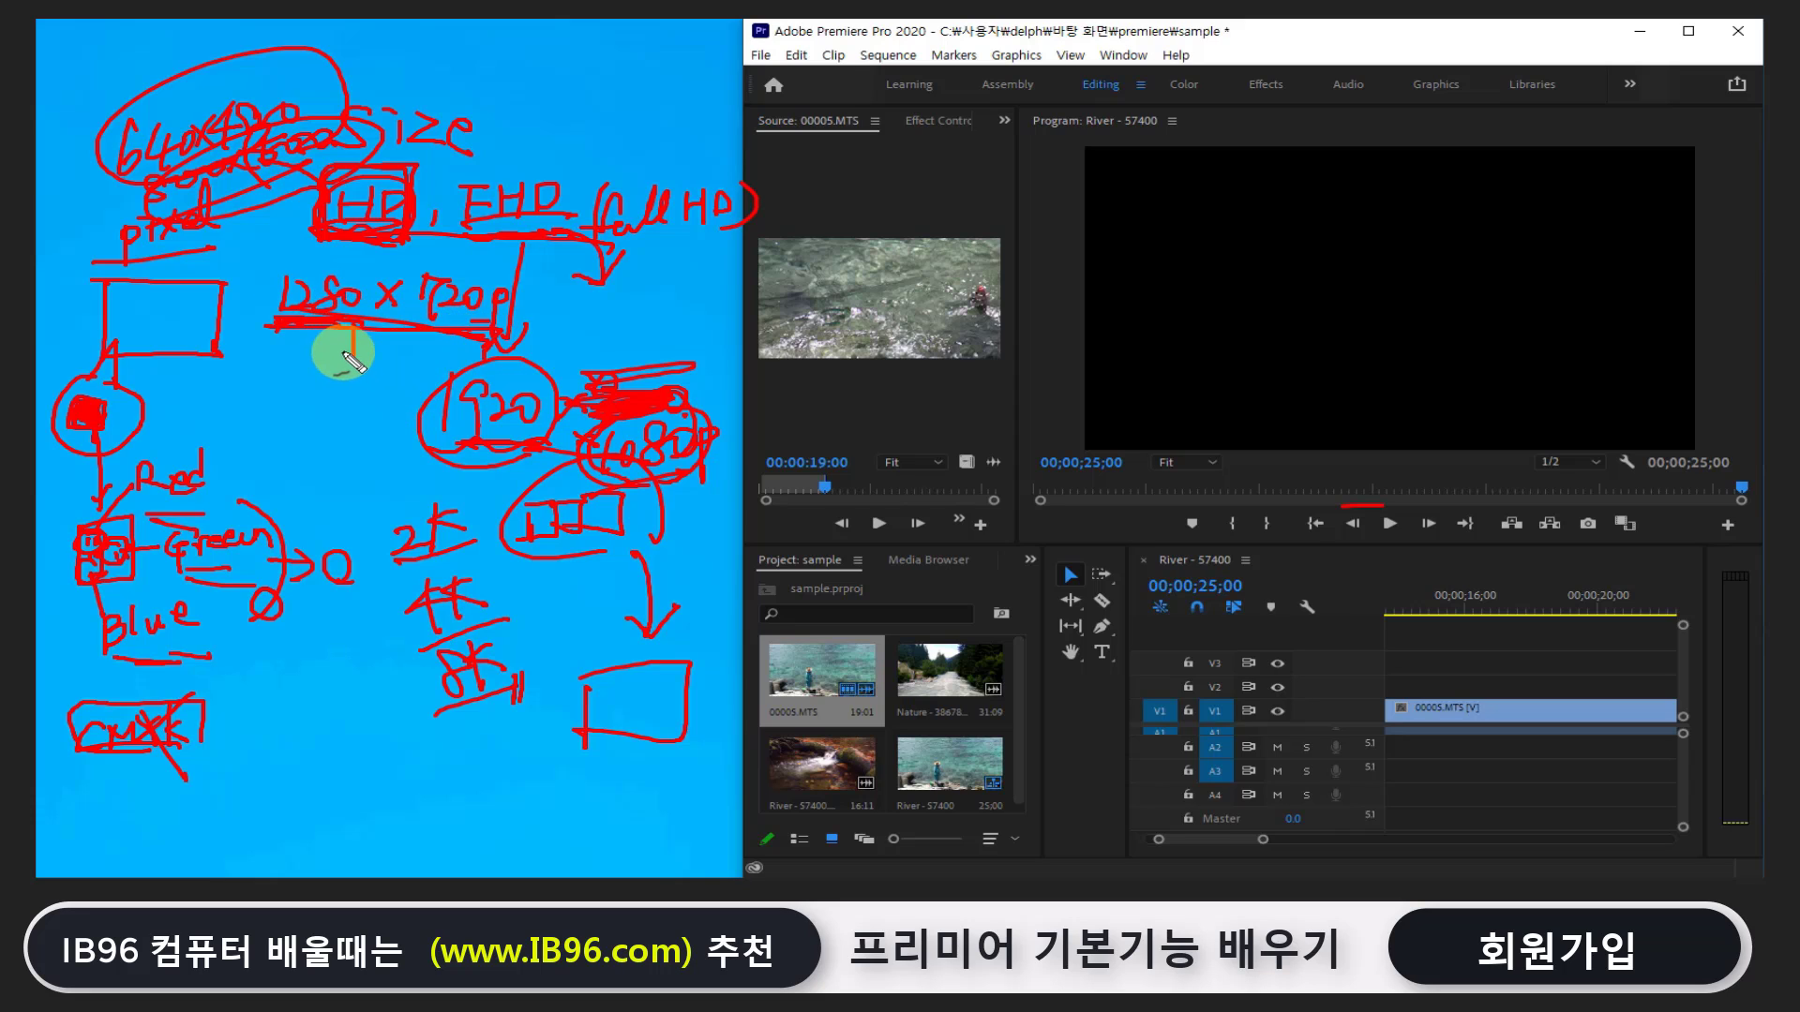
mouse_move(430, 408)
mouse_down()
mouse_move(695, 374)
mouse_move(705, 495)
mouse_move(574, 560)
mouse_up()
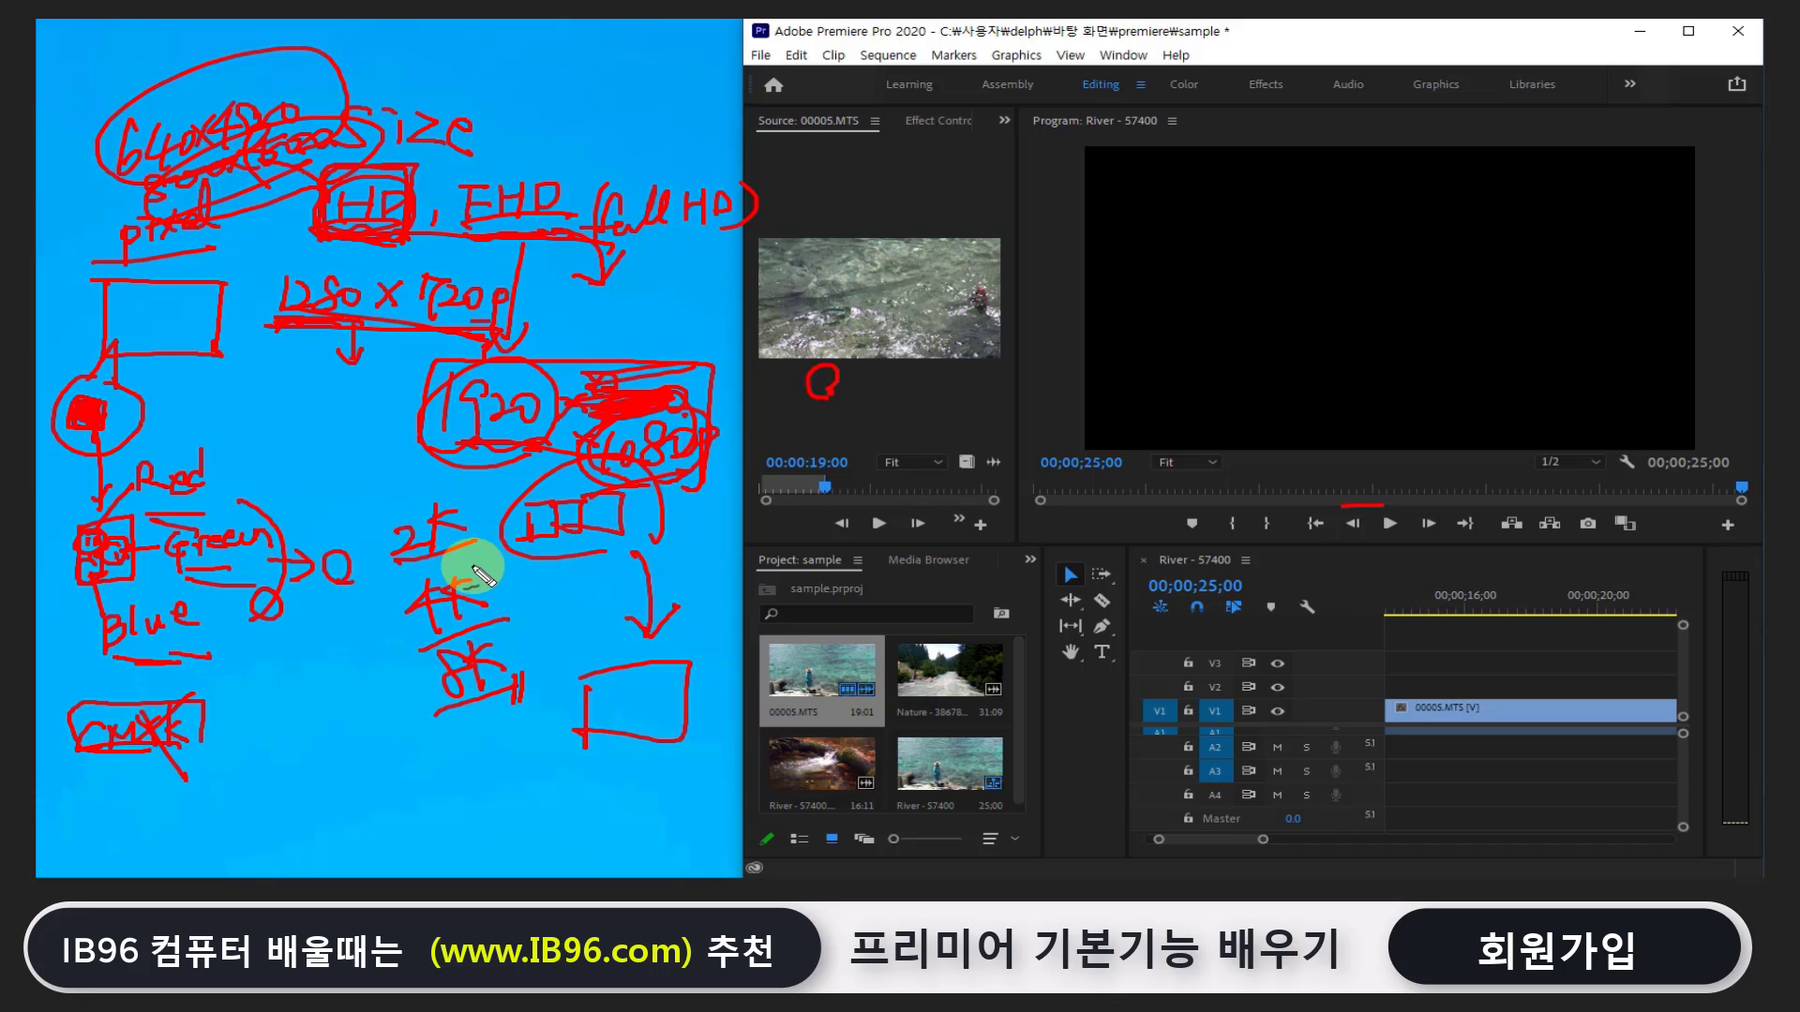
Circle 2K, arrow down from 1080, then wipe all pen annotations with Escape
mouse_move(442, 555)
mouse_down()
mouse_move(474, 611)
mouse_move(531, 571)
mouse_move(560, 607)
mouse_up()
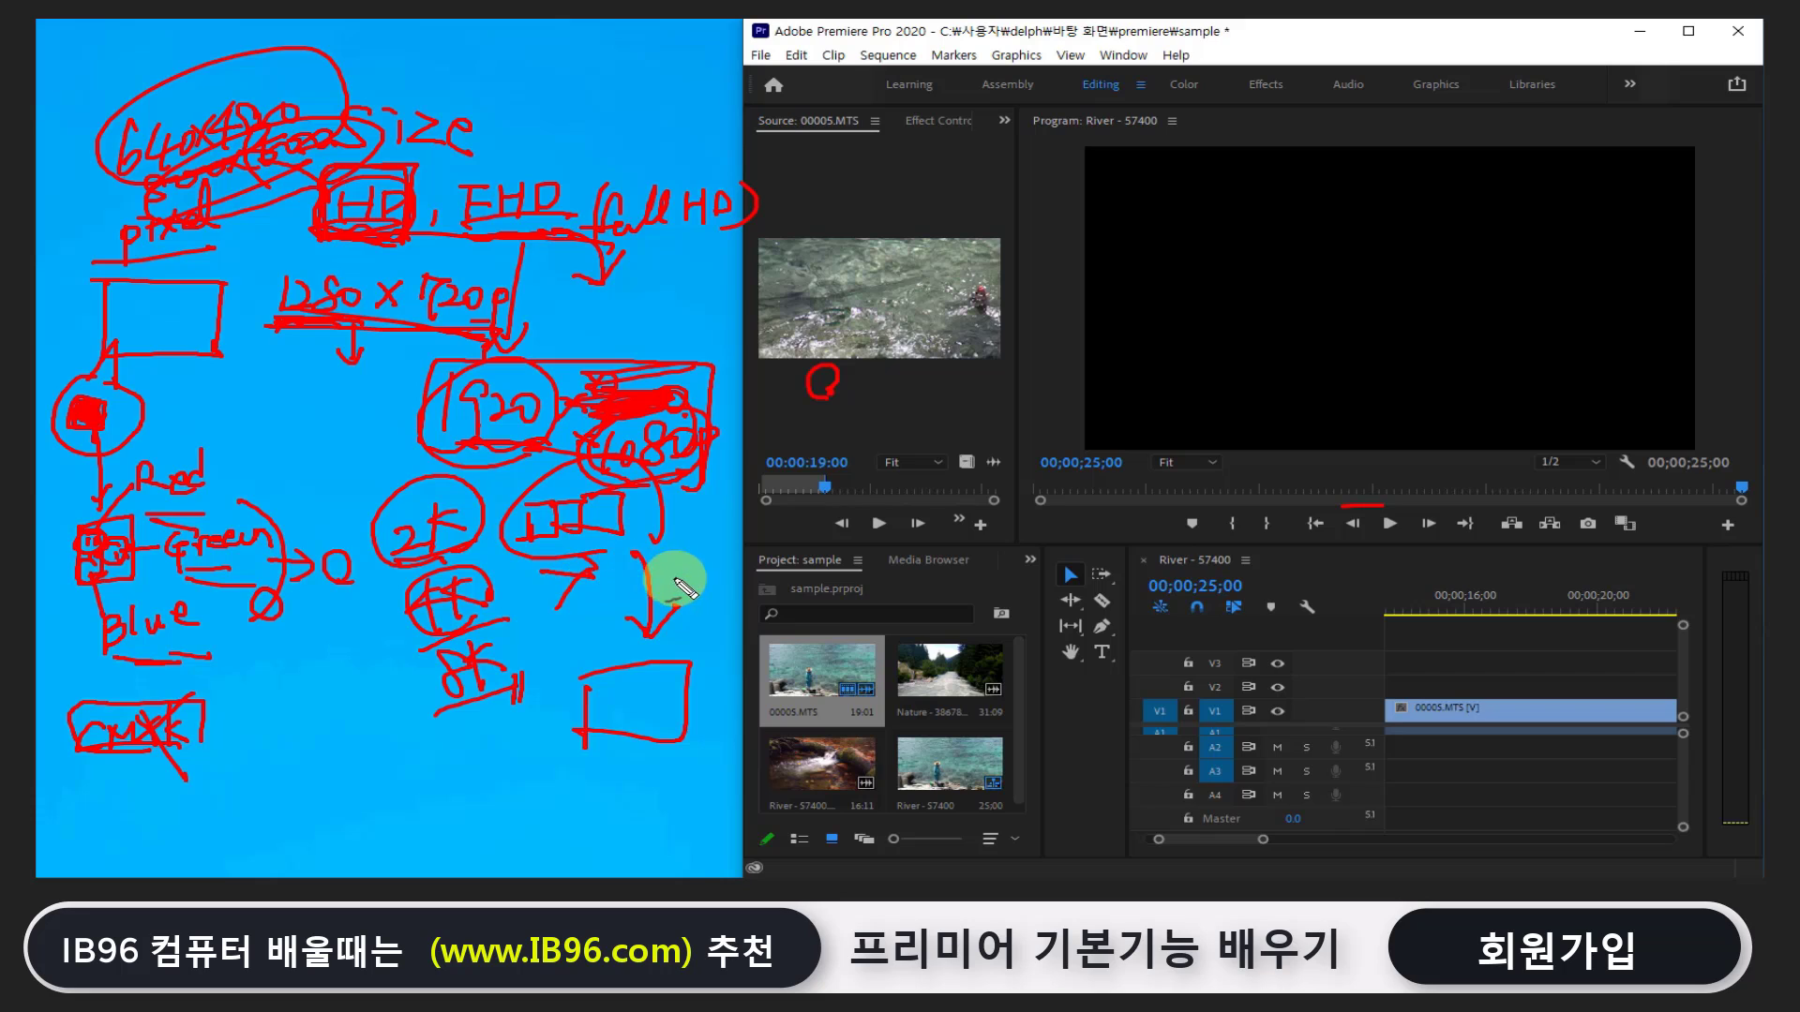
mouse_move(654, 510)
mouse_down()
mouse_move(664, 541)
mouse_move(715, 525)
mouse_move(643, 581)
mouse_move(798, 622)
mouse_up()
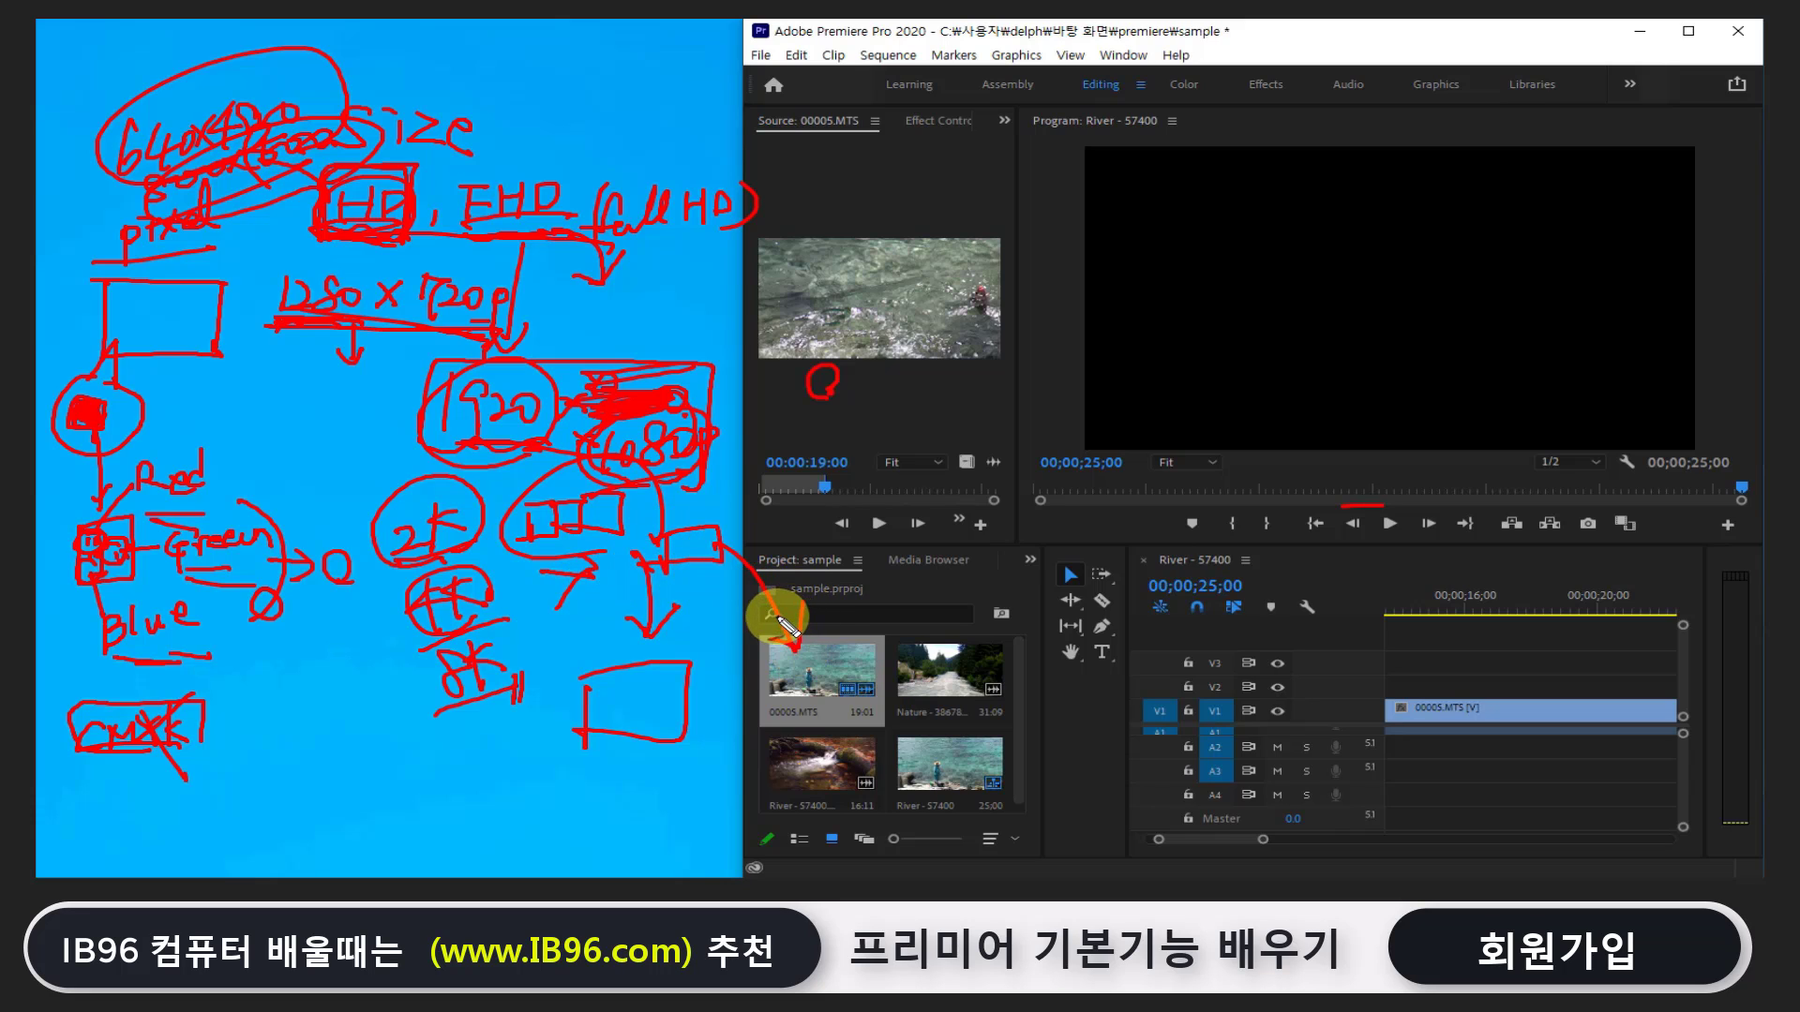
key(Escape)
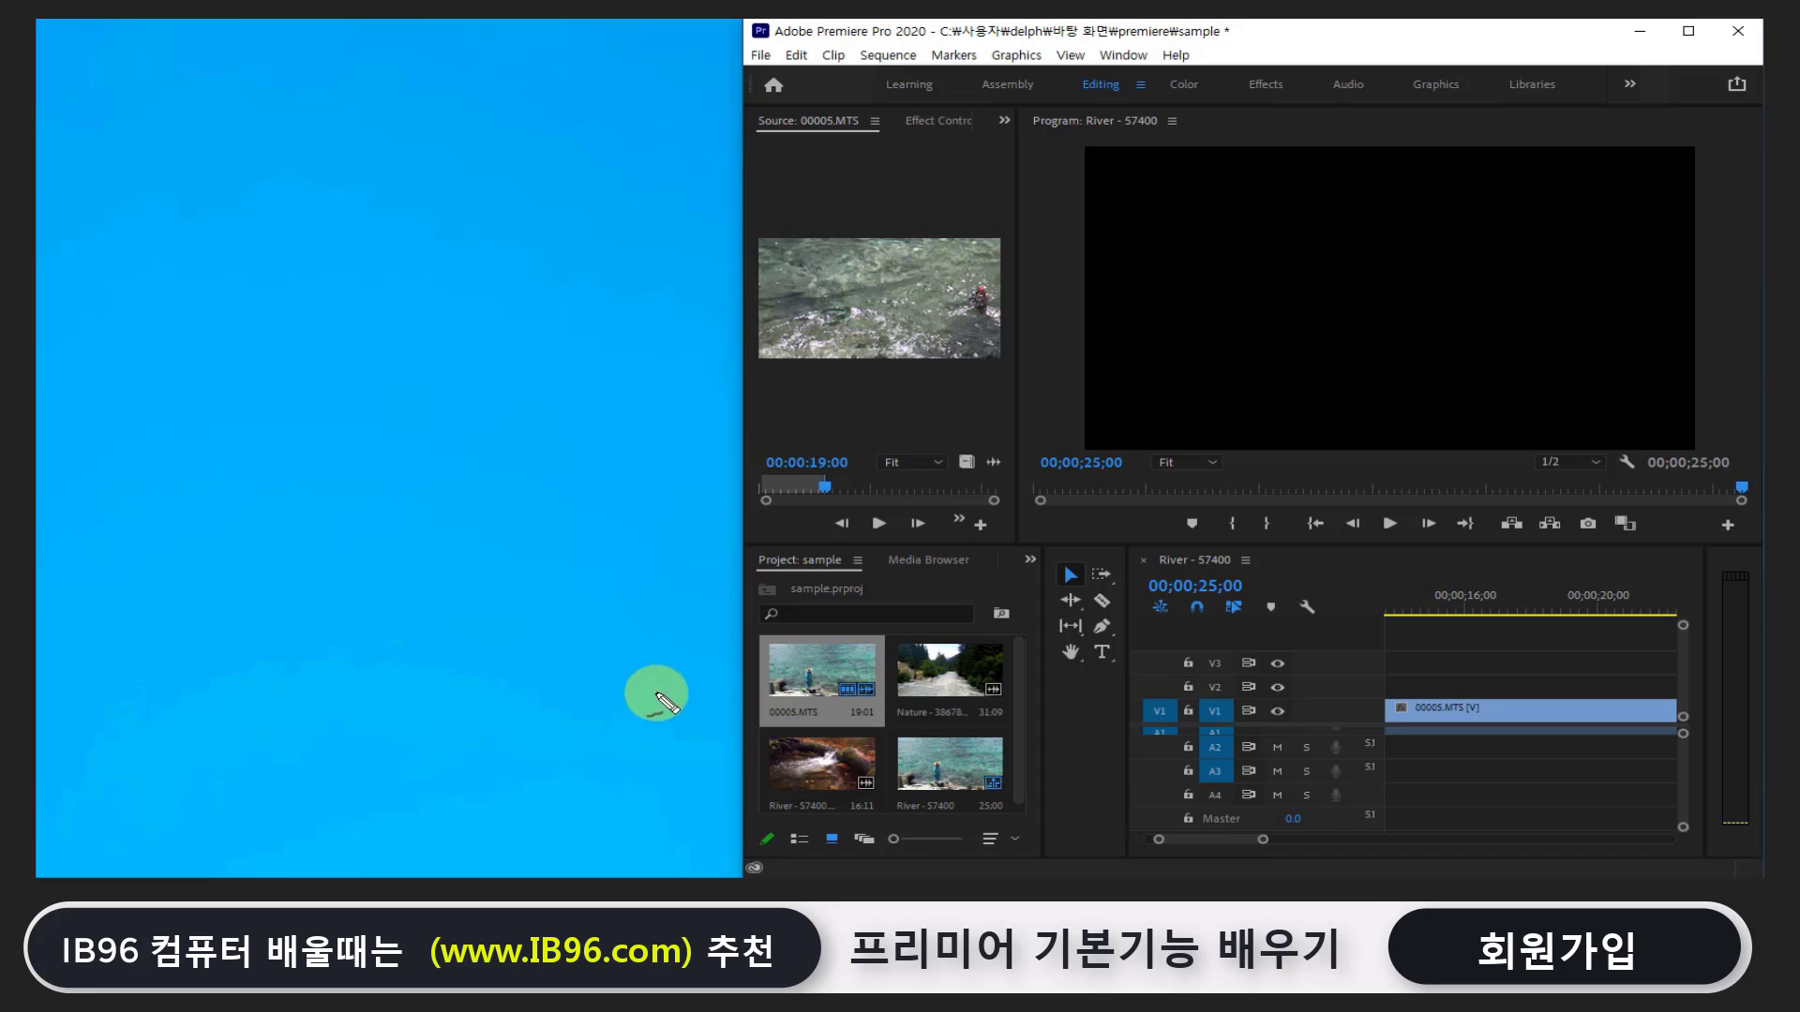
Write HD and 640x480, underline and strike them through, and circle HD
drag(645, 691, 767, 699)
drag(629, 748, 821, 694)
drag(614, 540, 661, 586)
drag(664, 537, 668, 583)
mouse_move(592, 615)
mouse_down()
mouse_move(712, 597)
mouse_move(660, 559)
mouse_move(712, 611)
mouse_up()
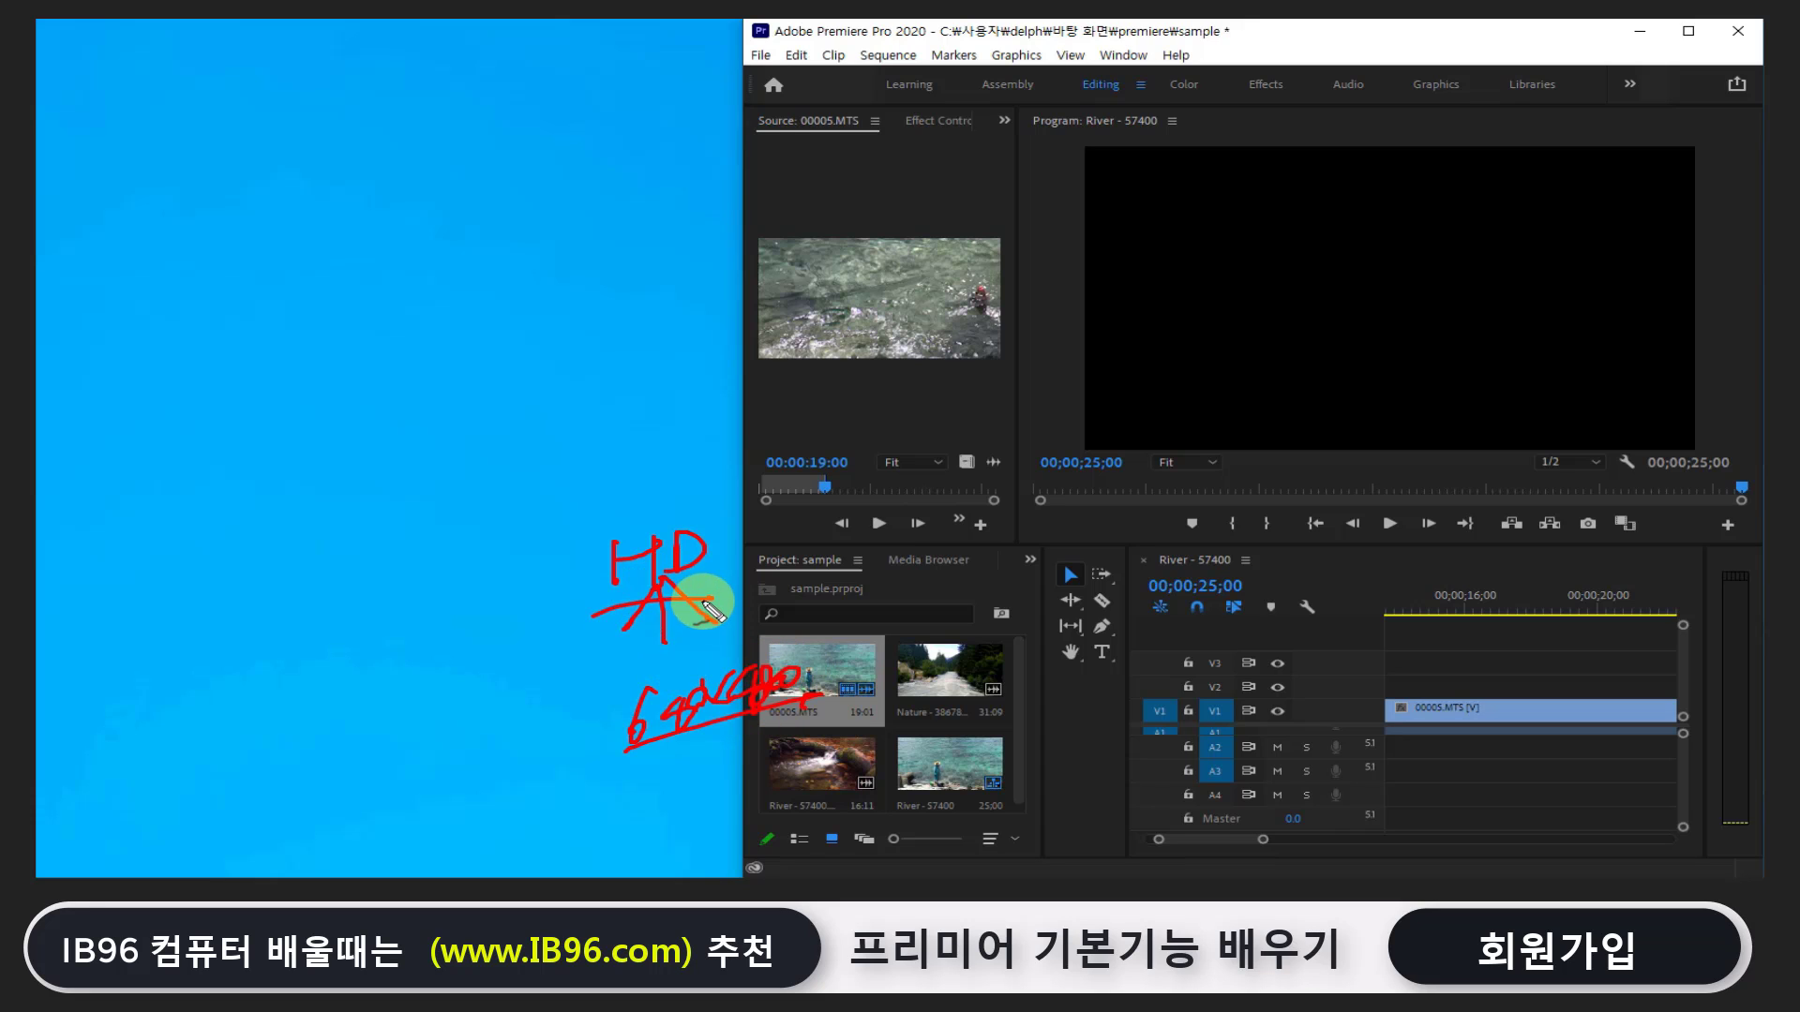
drag(614, 767, 829, 722)
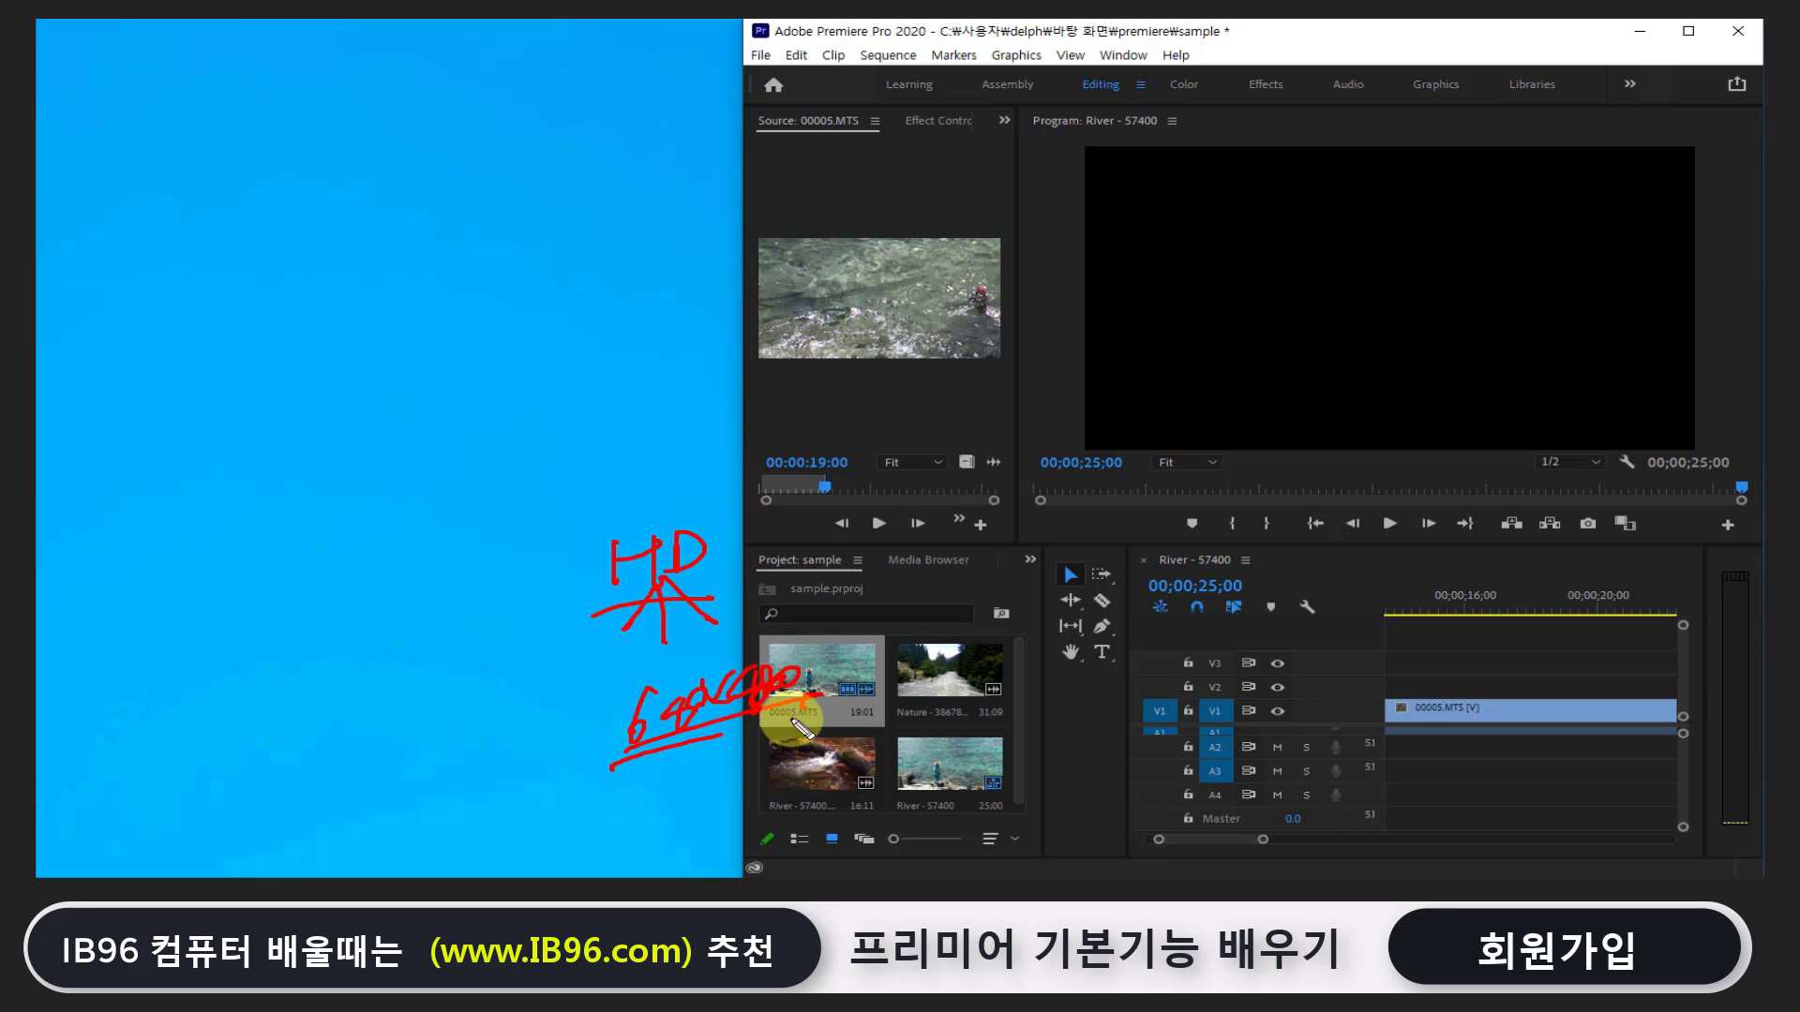
mouse_move(763, 633)
mouse_down()
mouse_move(645, 720)
mouse_move(863, 727)
mouse_up()
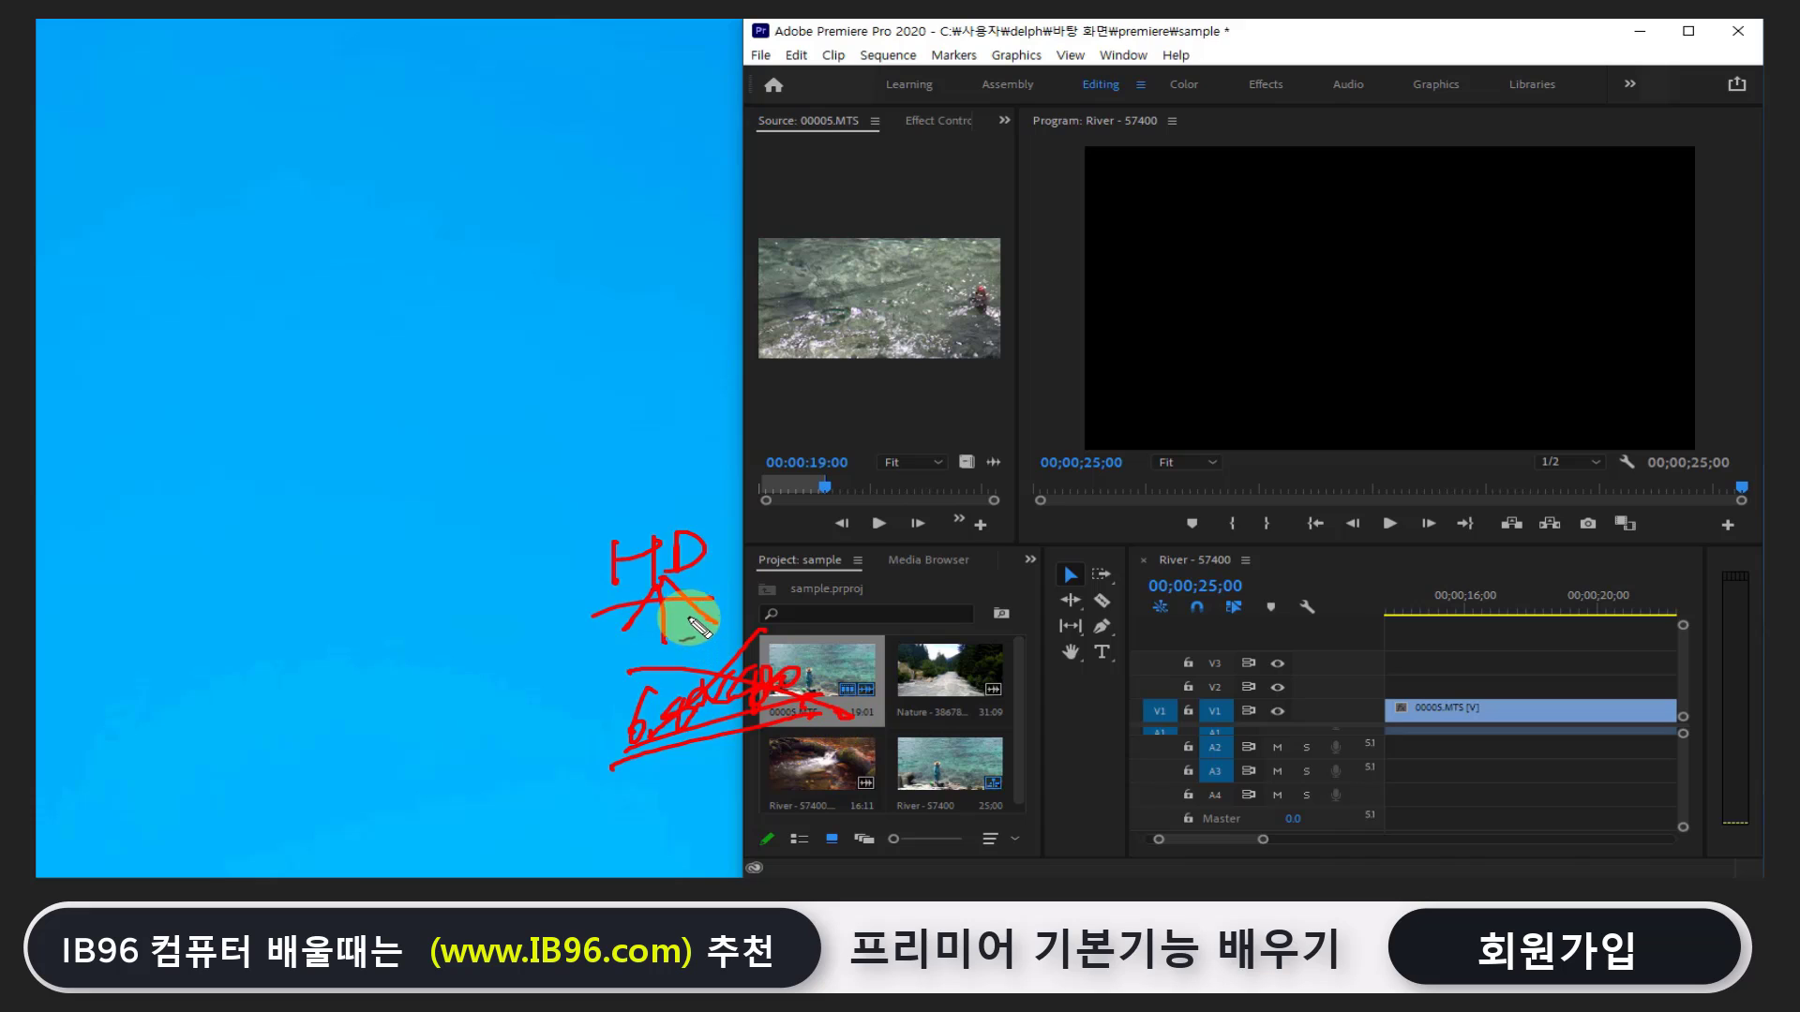
drag(683, 623, 714, 635)
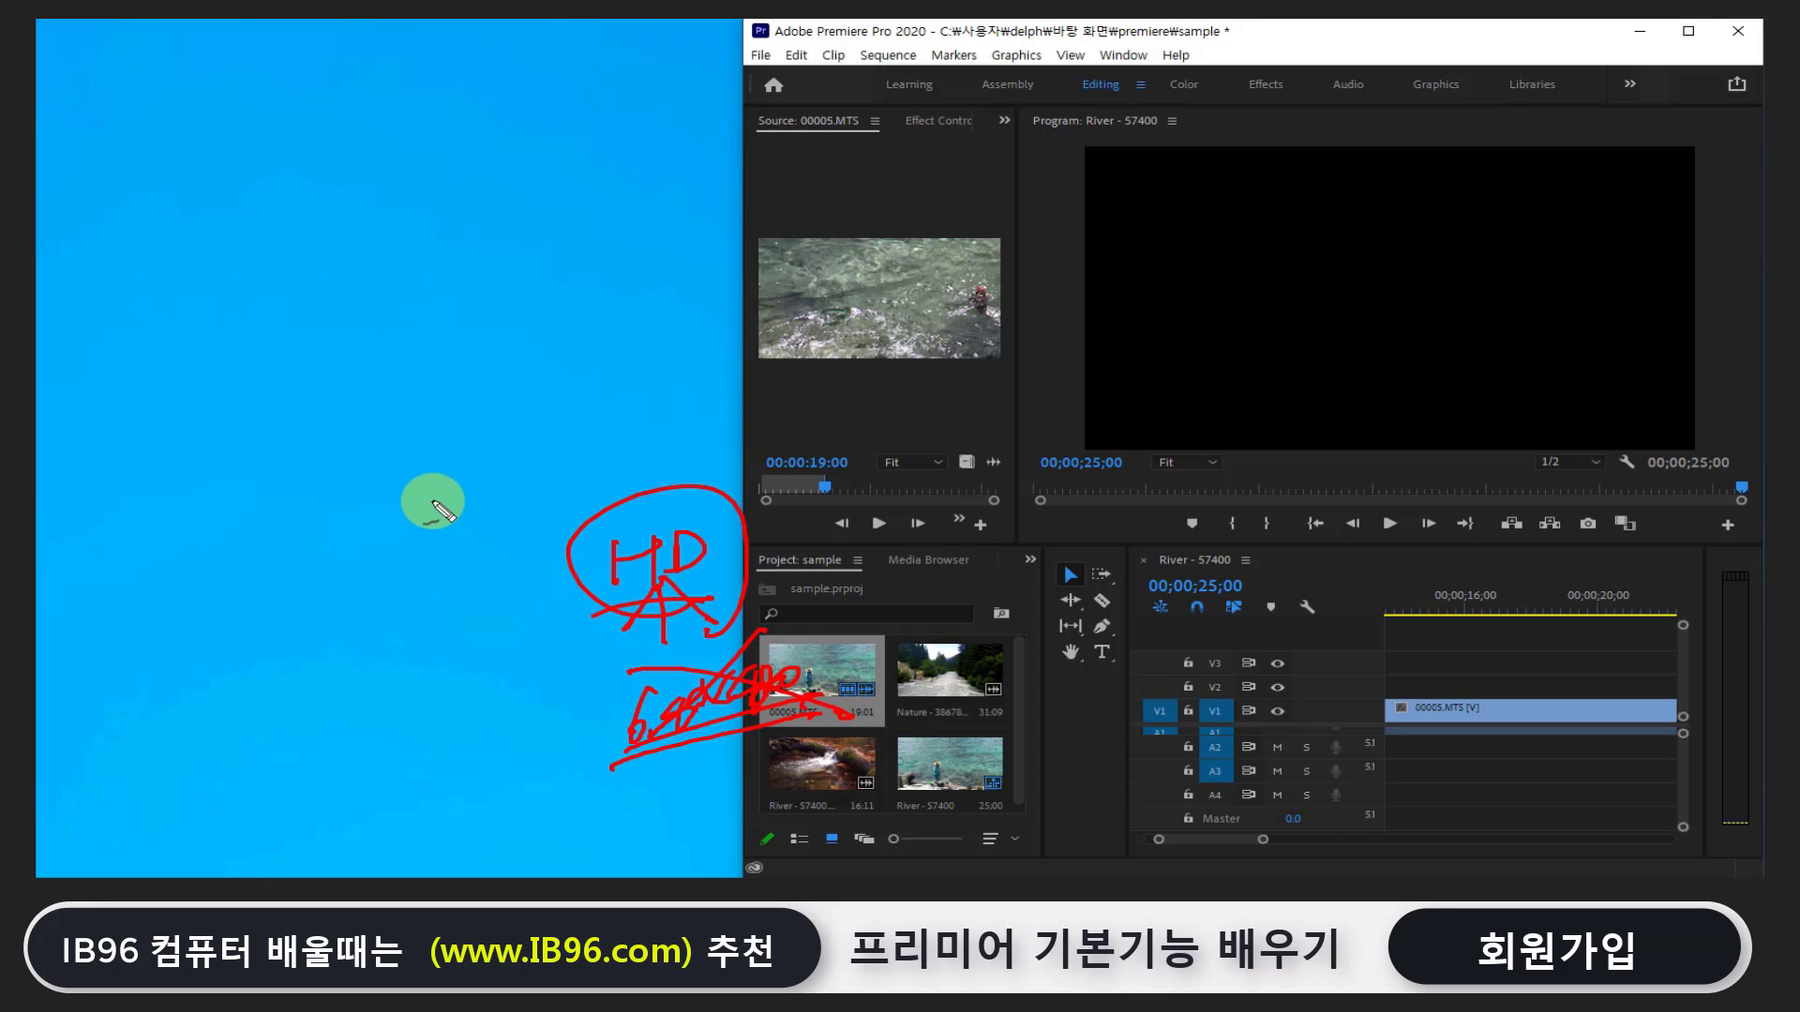
Draw an upward arrow from HD to a handwritten FHD
mouse_move(430, 464)
mouse_down()
mouse_move(426, 375)
mouse_move(454, 380)
mouse_up()
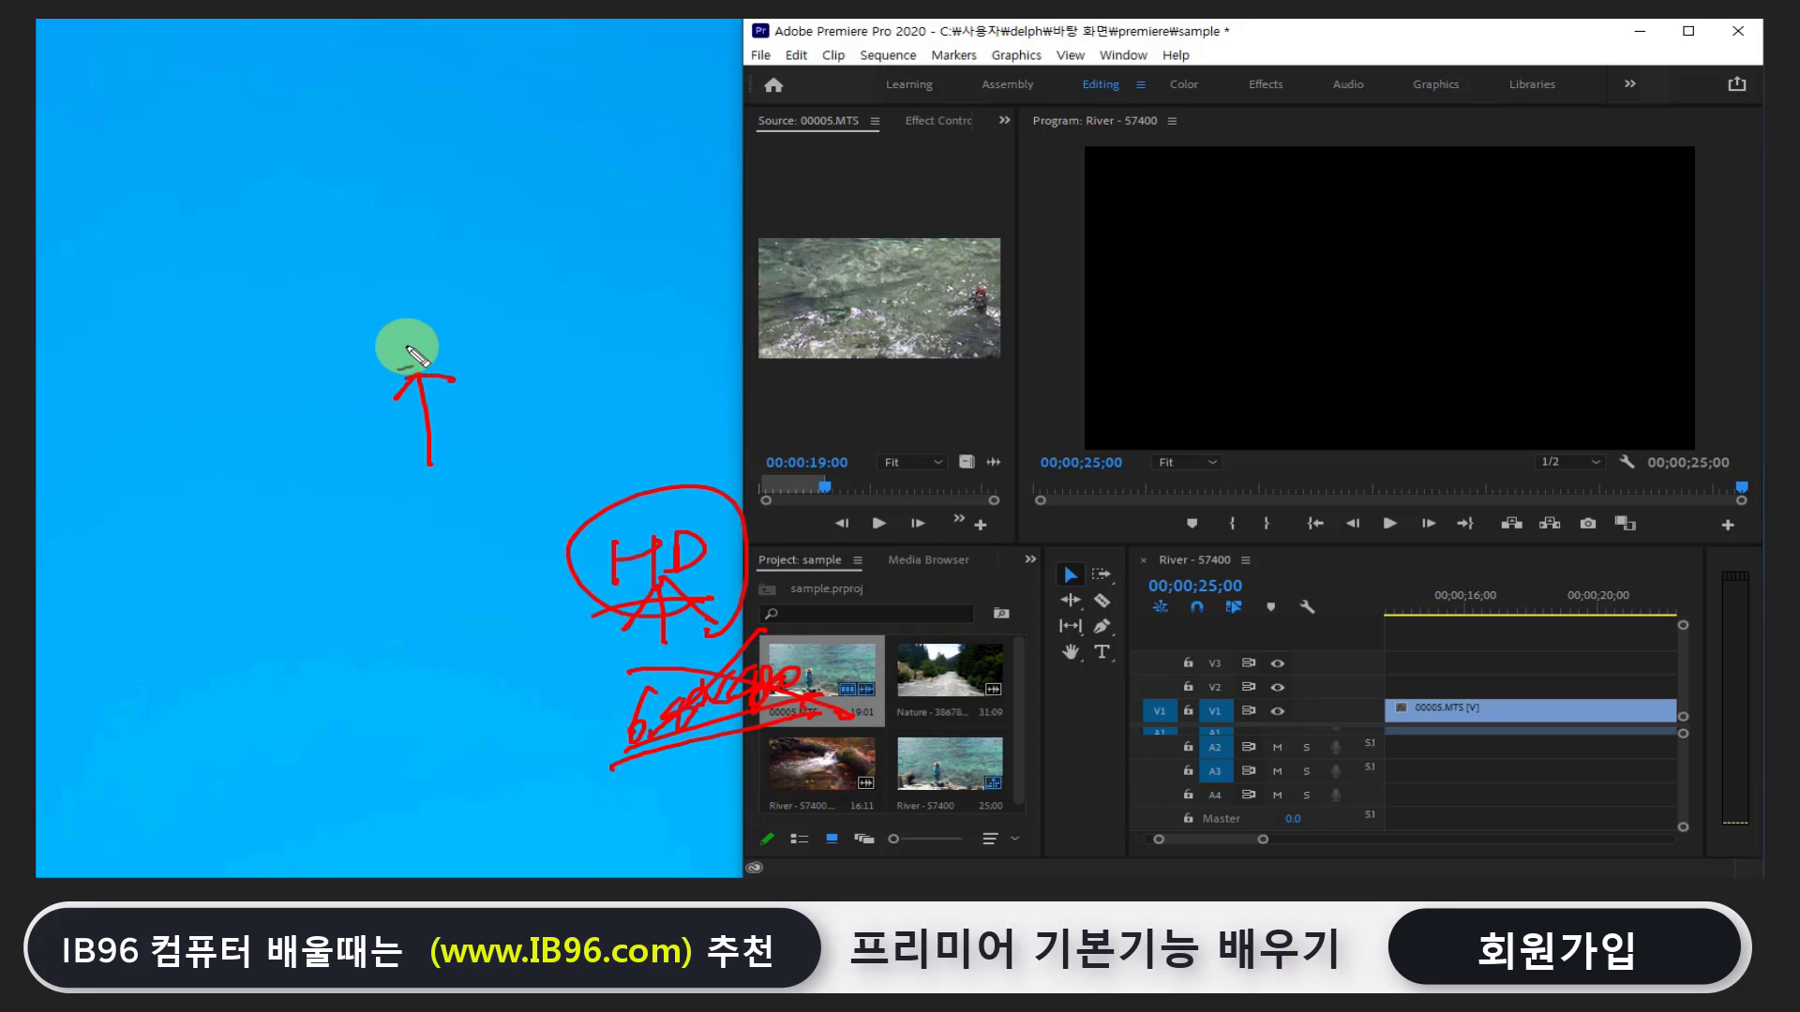
drag(379, 326, 418, 317)
mouse_move(397, 322)
mouse_down()
mouse_move(400, 362)
mouse_move(438, 328)
mouse_up()
drag(440, 328, 475, 328)
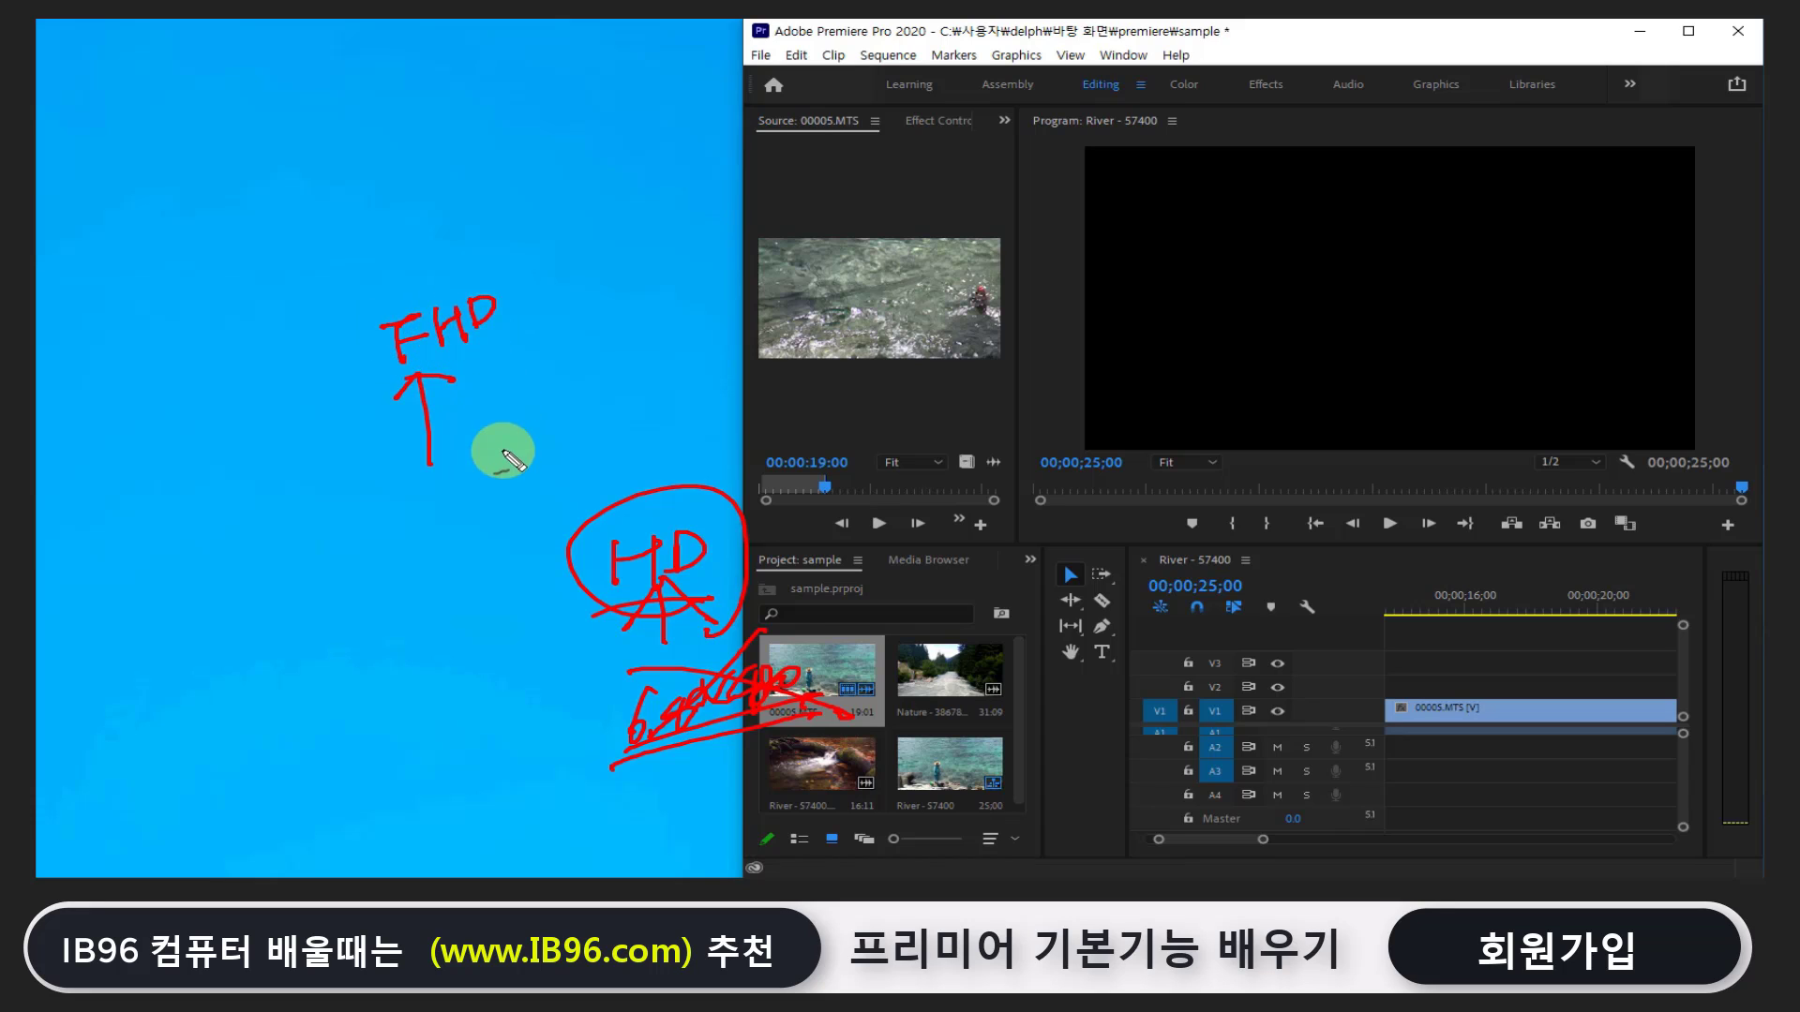
mouse_move(387, 488)
mouse_down()
mouse_move(387, 551)
mouse_move(426, 506)
mouse_up()
Box FHD at the arrow base, link it to 2K, add a box below, strike the upper FHD
mouse_move(425, 485)
mouse_down()
mouse_move(428, 529)
mouse_move(520, 485)
mouse_move(561, 420)
mouse_move(562, 448)
mouse_move(605, 433)
mouse_move(544, 461)
mouse_move(497, 450)
mouse_up()
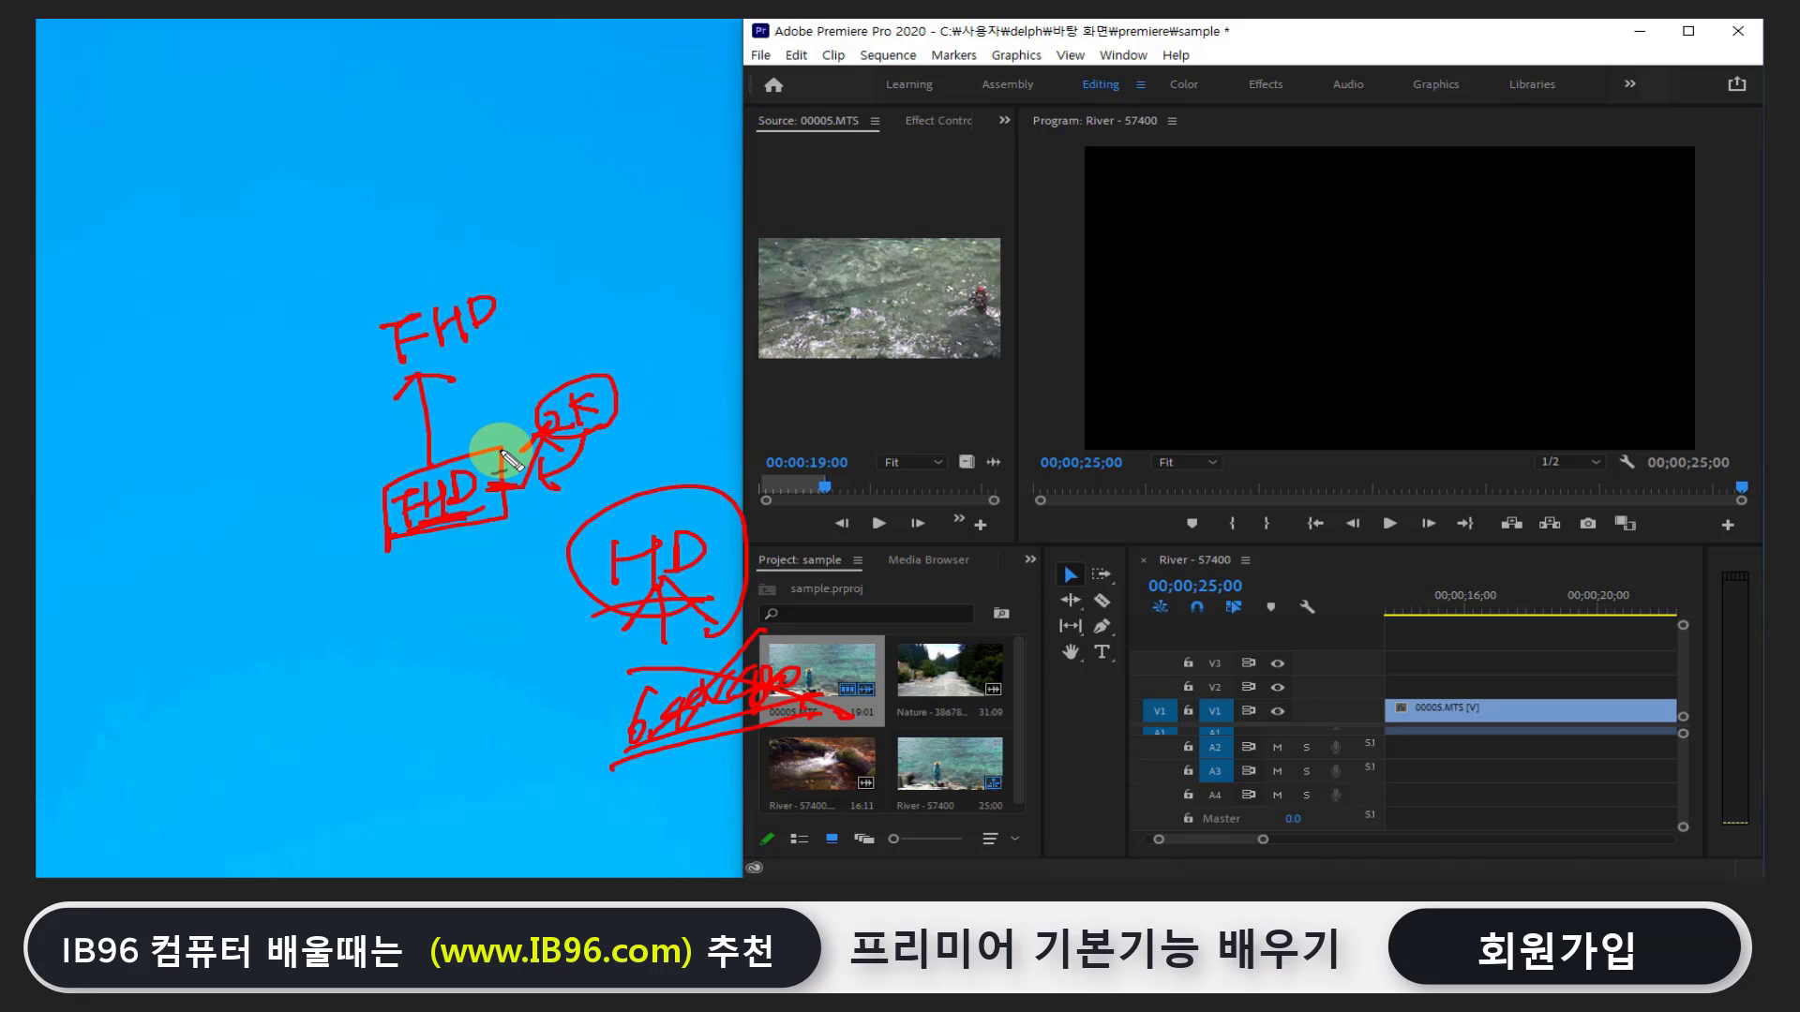
mouse_move(429, 539)
mouse_down()
mouse_move(462, 497)
mouse_move(450, 522)
mouse_up()
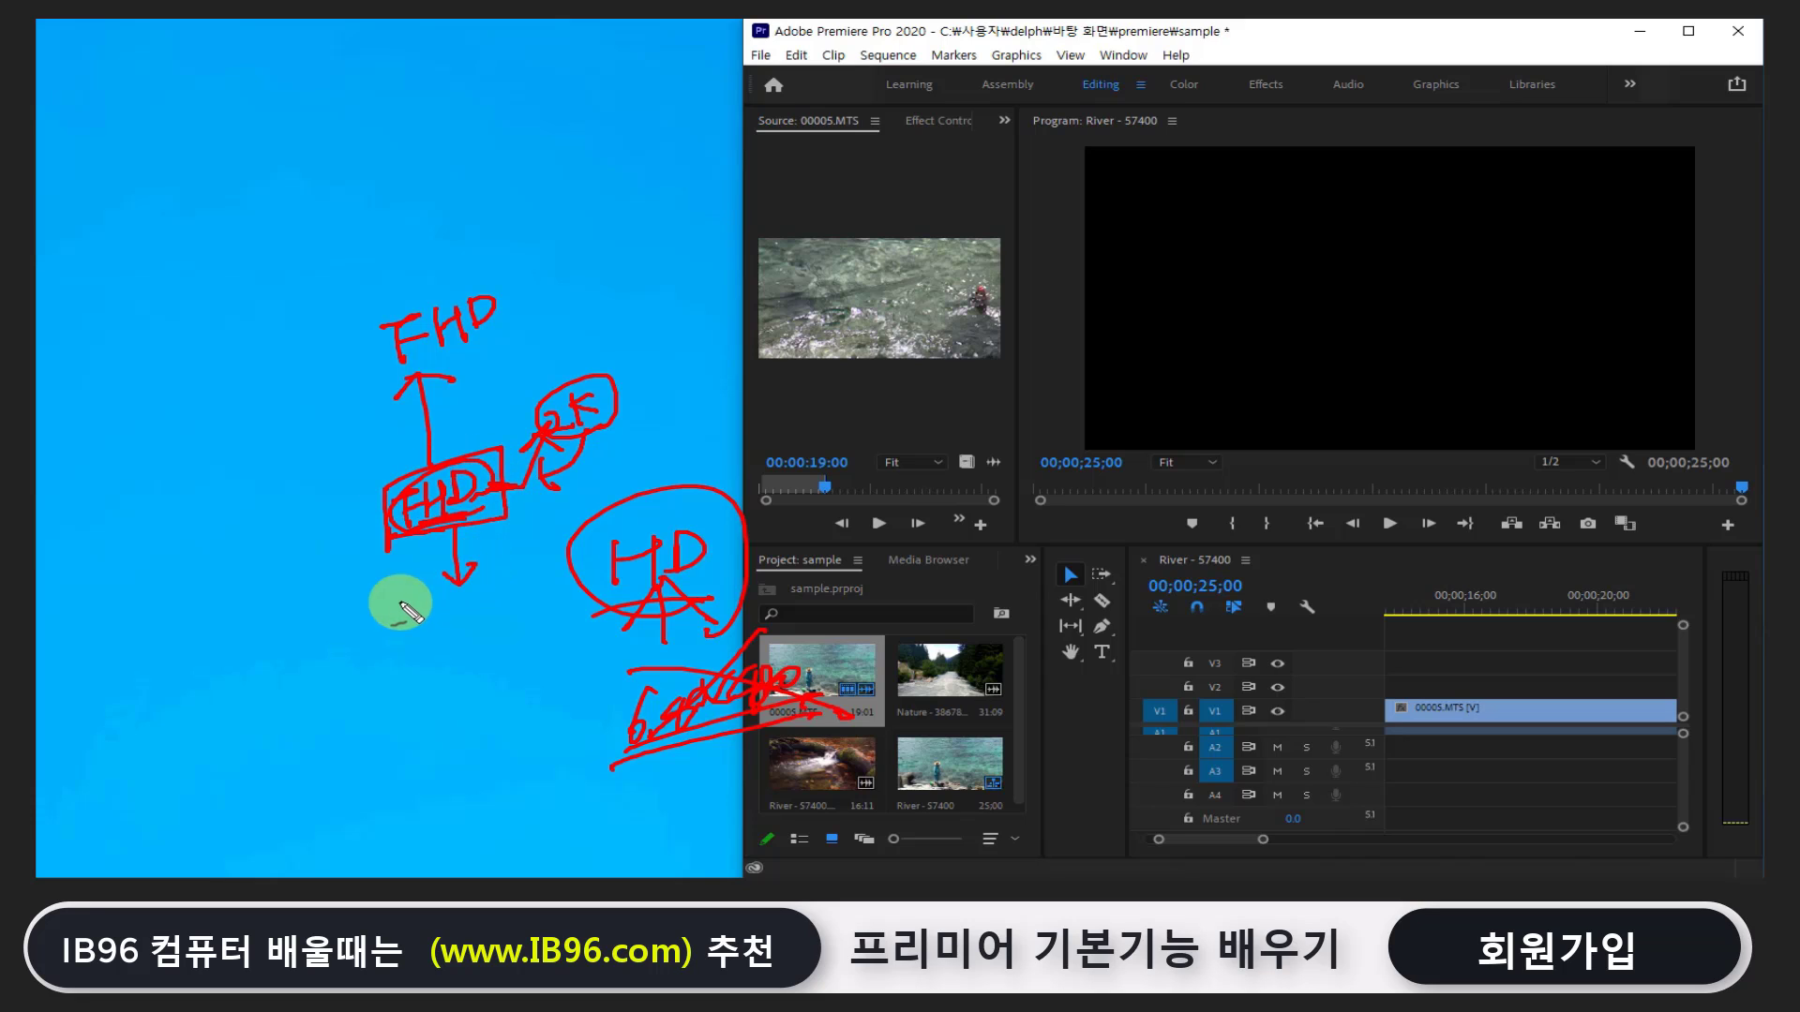
drag(422, 633, 439, 668)
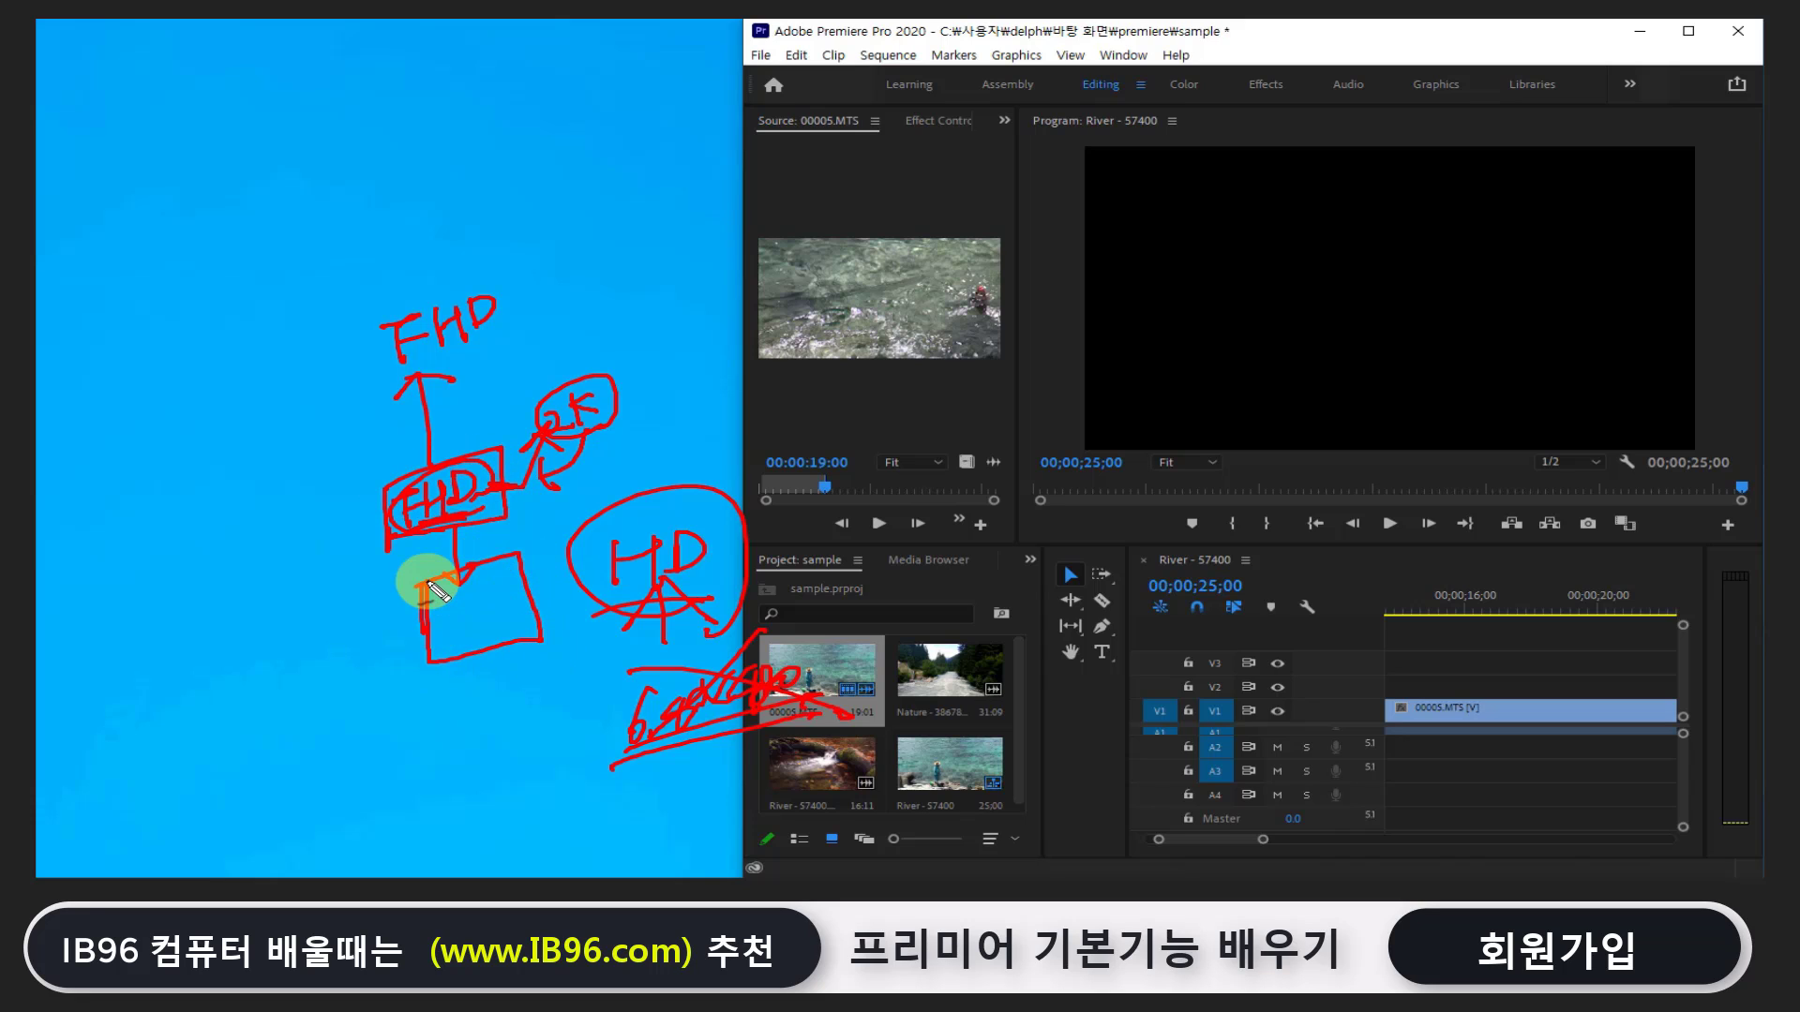
mouse_move(429, 390)
mouse_down()
mouse_move(373, 385)
mouse_move(507, 339)
mouse_move(409, 374)
mouse_up()
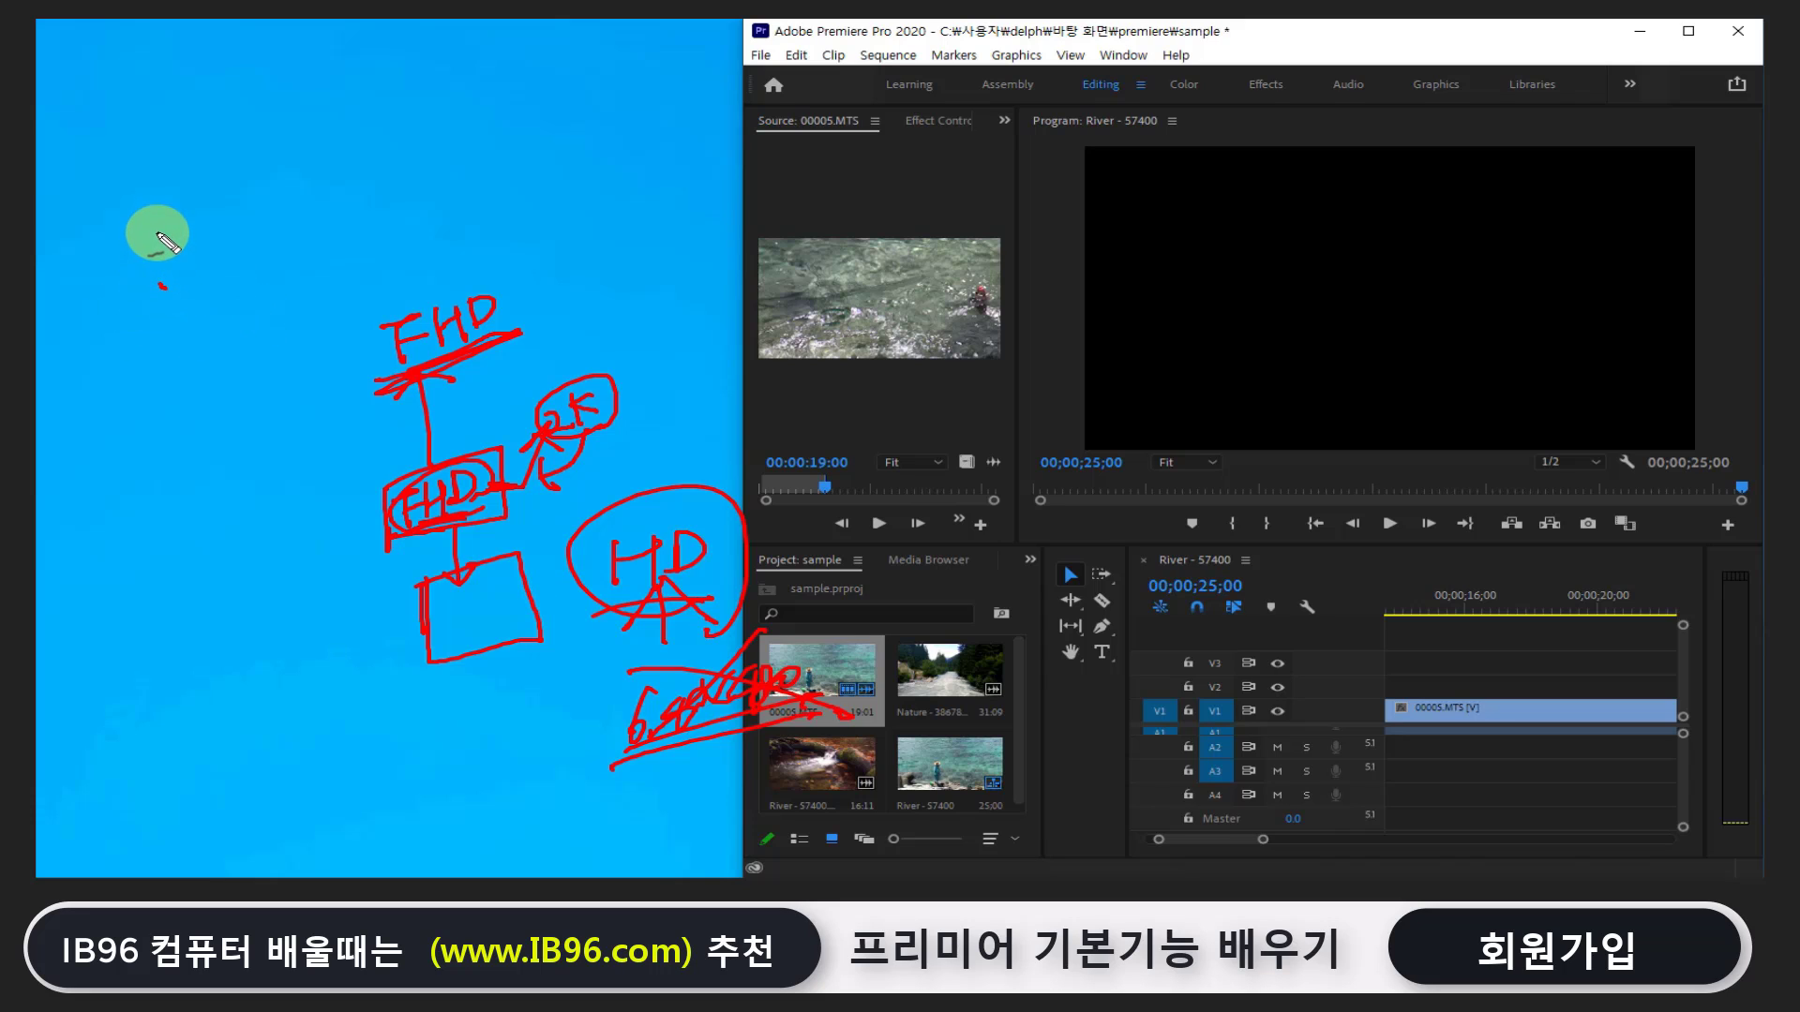
Draw a top-left box with 결과물 written and underlined beside it
mouse_move(162, 285)
mouse_down()
mouse_move(284, 256)
mouse_move(159, 263)
mouse_up()
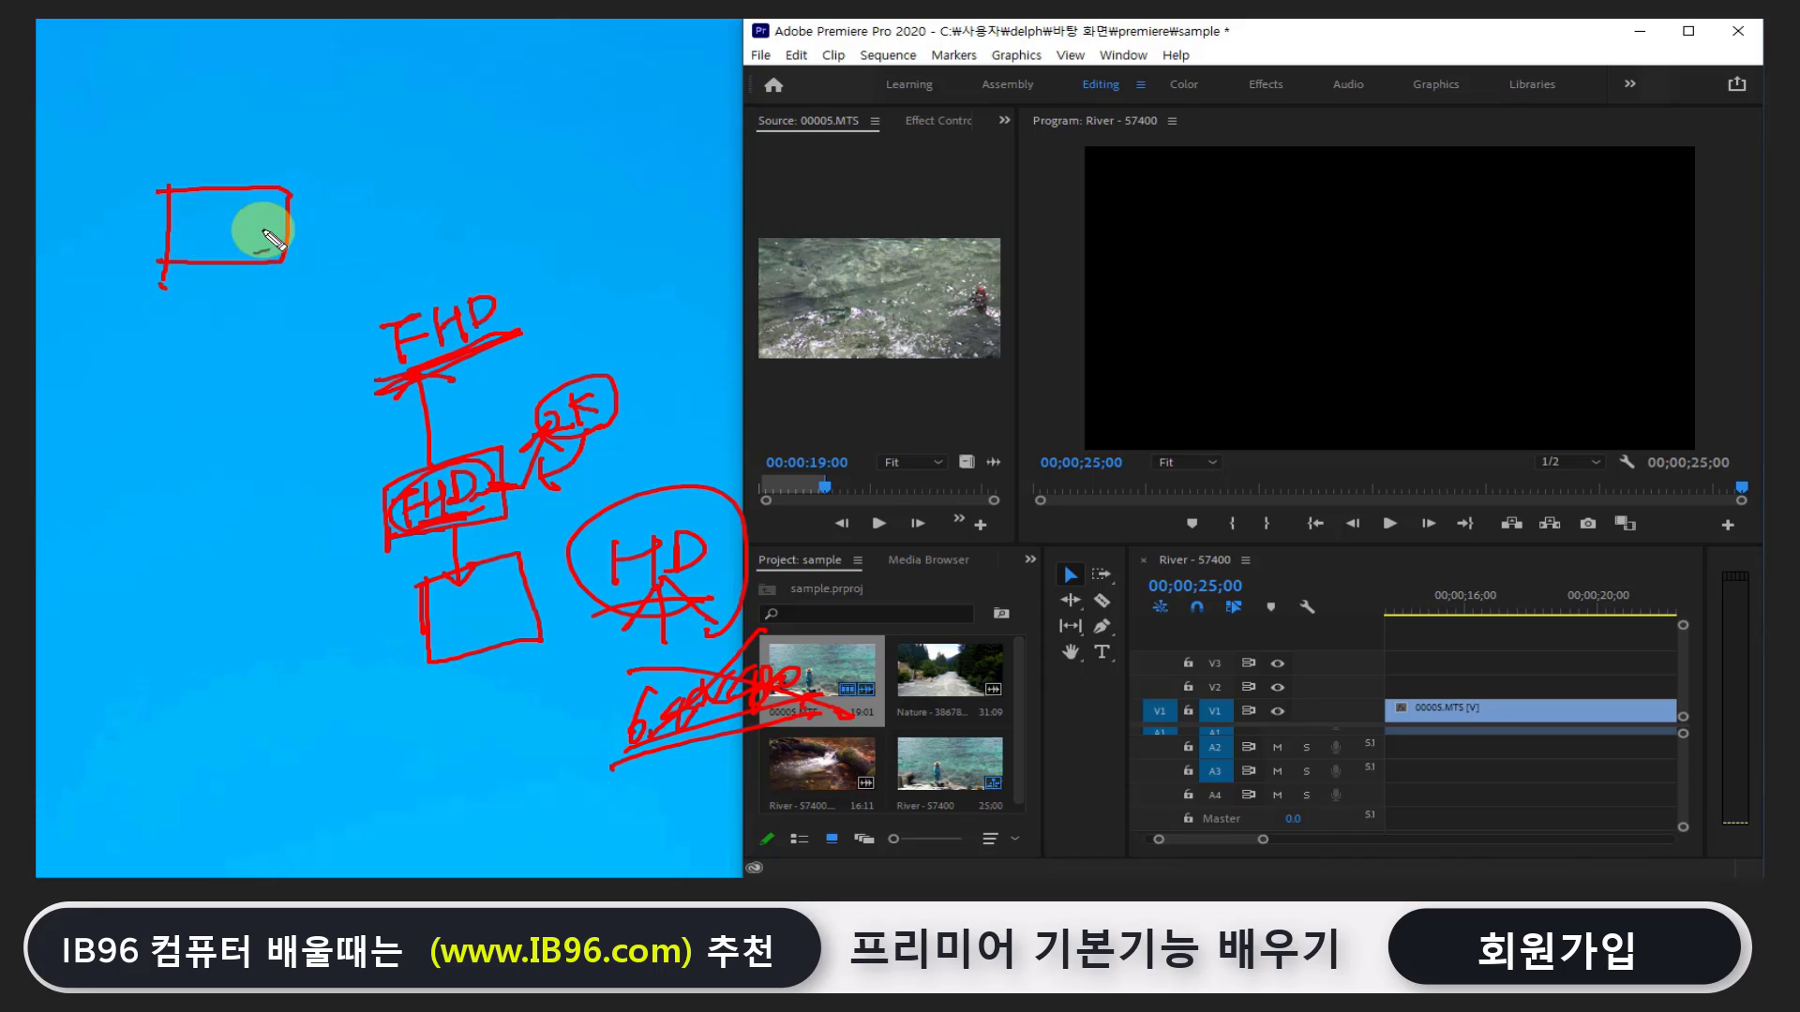
drag(287, 230, 296, 216)
mouse_move(343, 208)
mouse_down()
mouse_move(369, 221)
mouse_move(385, 193)
mouse_move(410, 237)
mouse_move(441, 236)
mouse_up()
drag(339, 263, 408, 253)
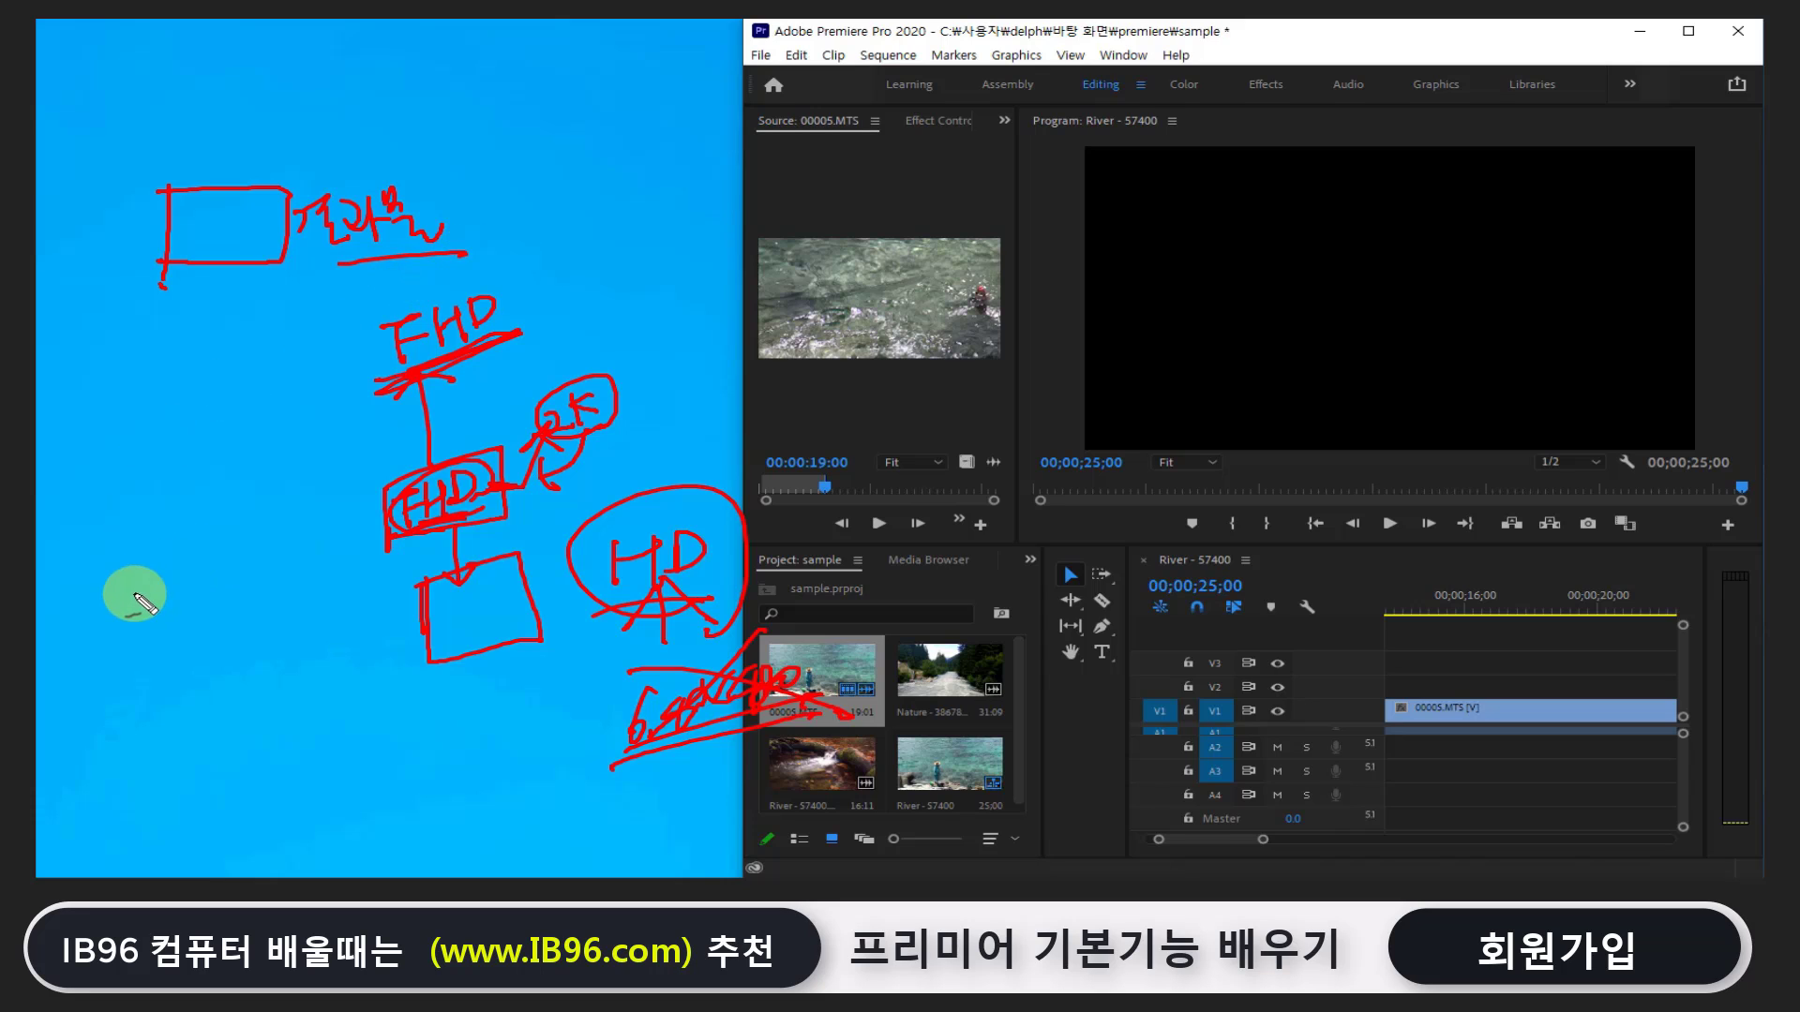
Draw lower-left and middle boxes linked by arrows up to the 결과물 box
mouse_move(132, 592)
mouse_down()
mouse_move(128, 647)
mouse_move(228, 646)
mouse_move(201, 582)
mouse_move(190, 662)
mouse_up()
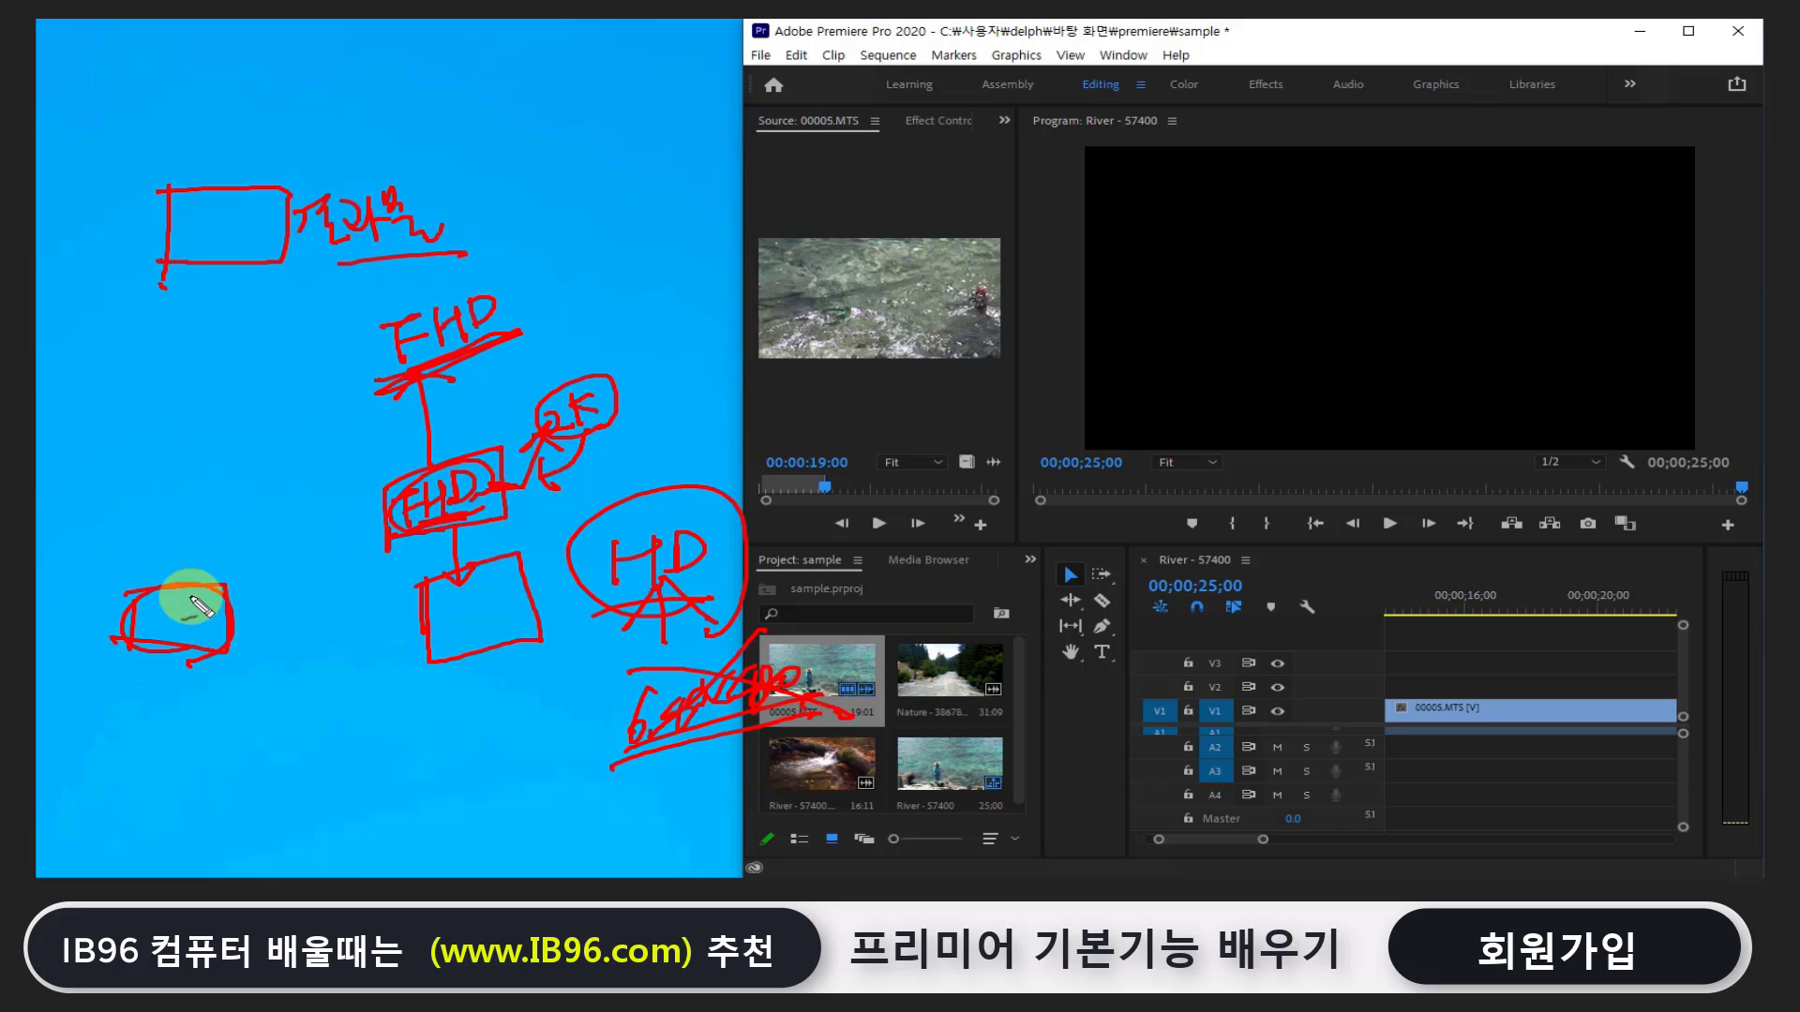
mouse_move(140, 387)
mouse_down()
mouse_move(126, 451)
mouse_move(177, 414)
mouse_move(219, 441)
mouse_up()
mouse_move(209, 608)
mouse_down()
mouse_move(222, 469)
mouse_move(251, 478)
mouse_up()
drag(217, 422, 229, 433)
mouse_move(234, 368)
mouse_down()
mouse_move(250, 267)
mouse_move(286, 298)
mouse_up()
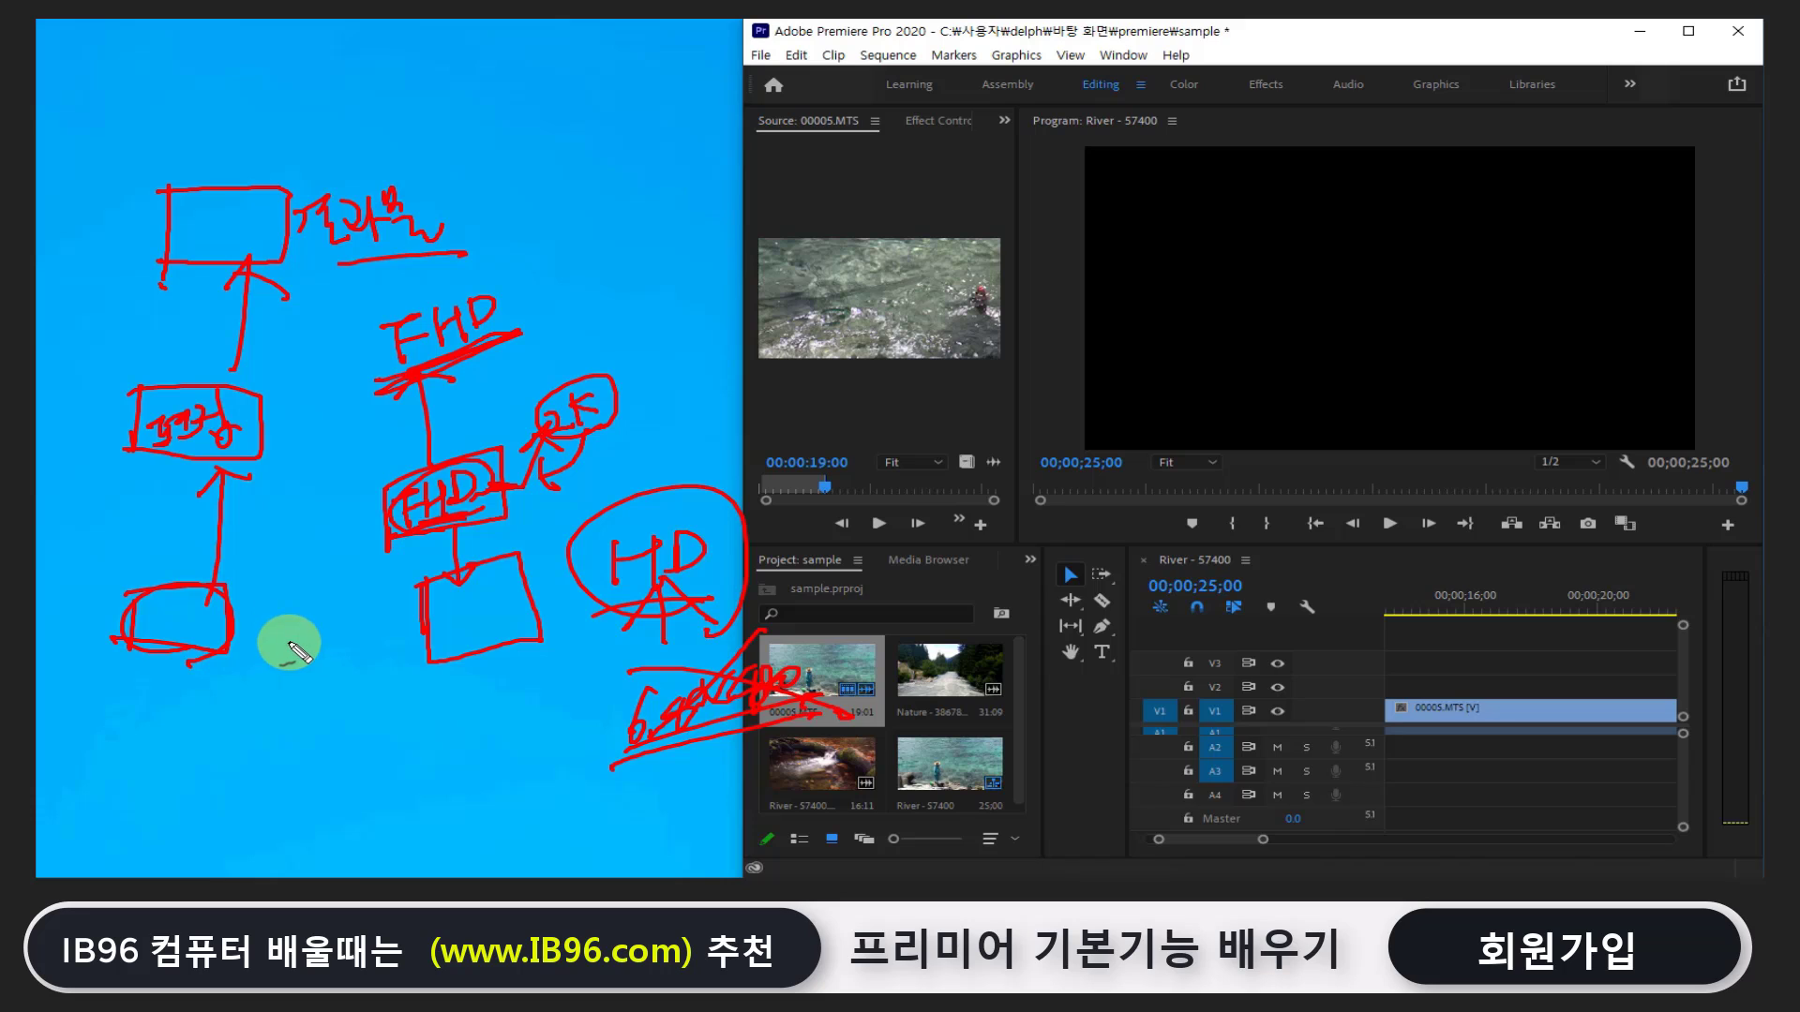
mouse_move(298, 636)
mouse_down()
mouse_move(326, 283)
mouse_move(338, 315)
mouse_up()
Underline 결과물 again, circle the lower-left box and add small marks beside it
drag(293, 255, 466, 255)
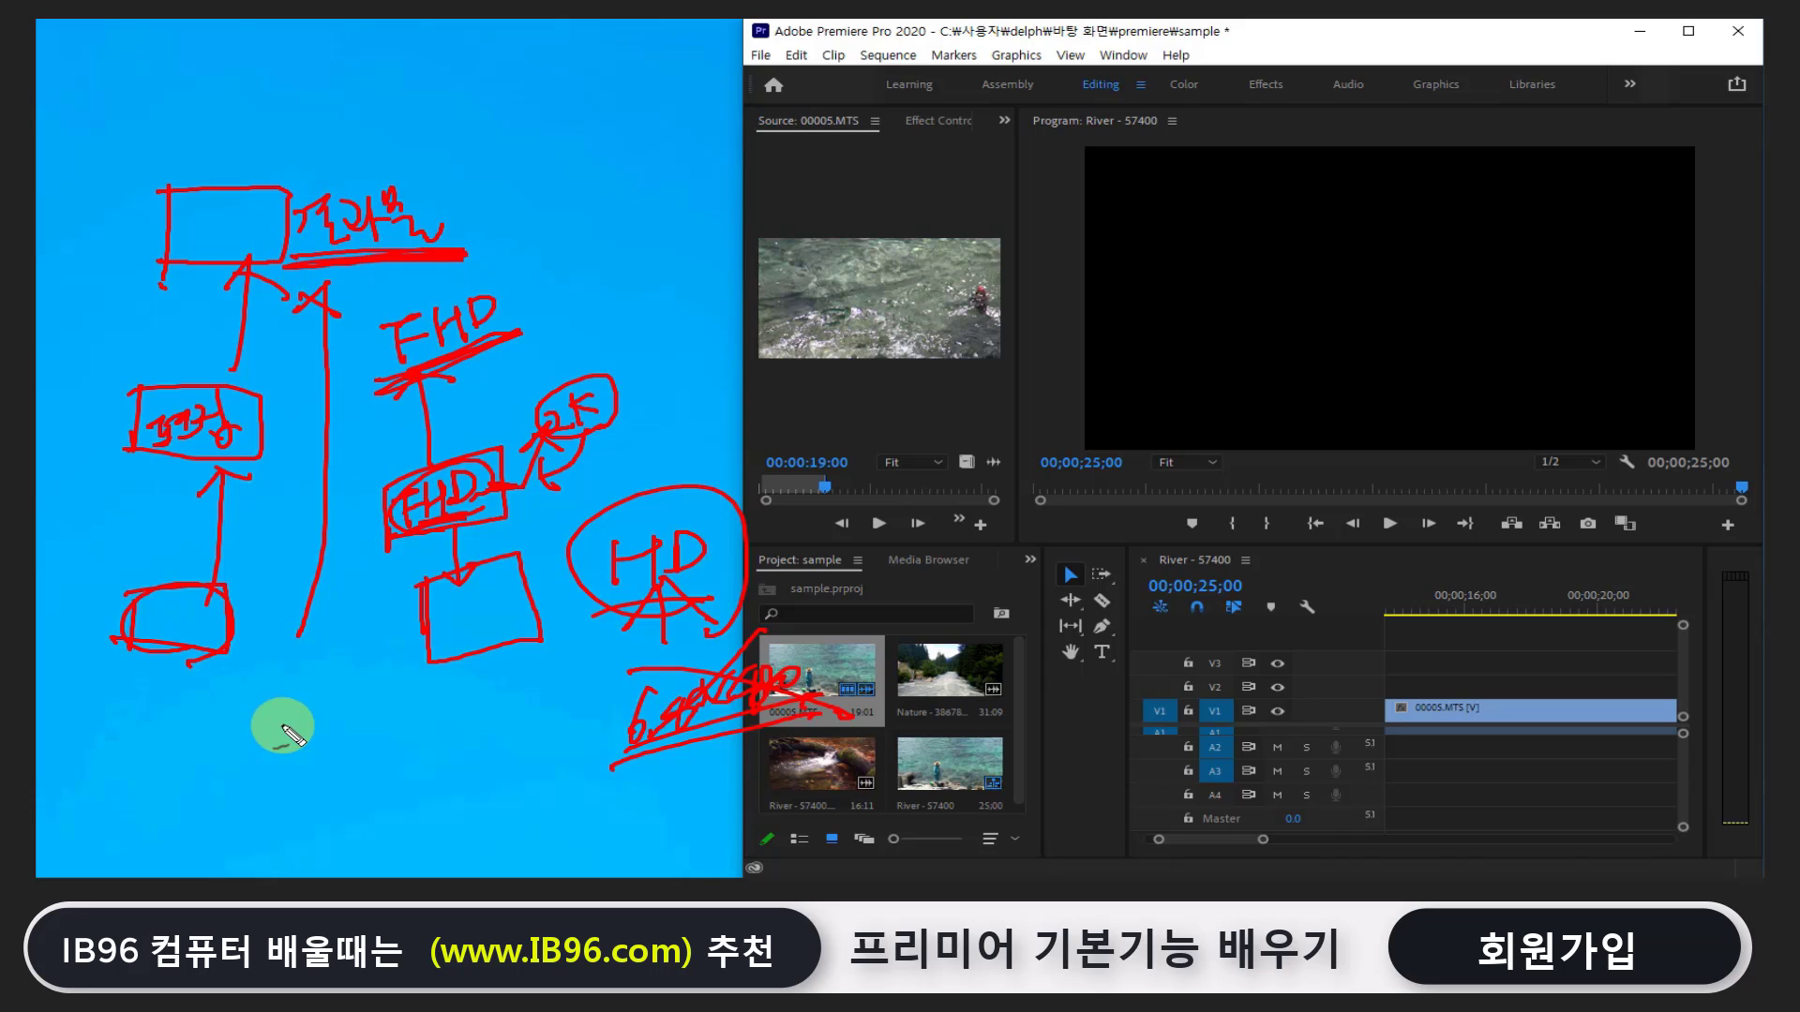
mouse_move(242, 660)
mouse_down()
mouse_move(98, 621)
mouse_move(234, 666)
mouse_move(280, 660)
mouse_move(275, 642)
mouse_up()
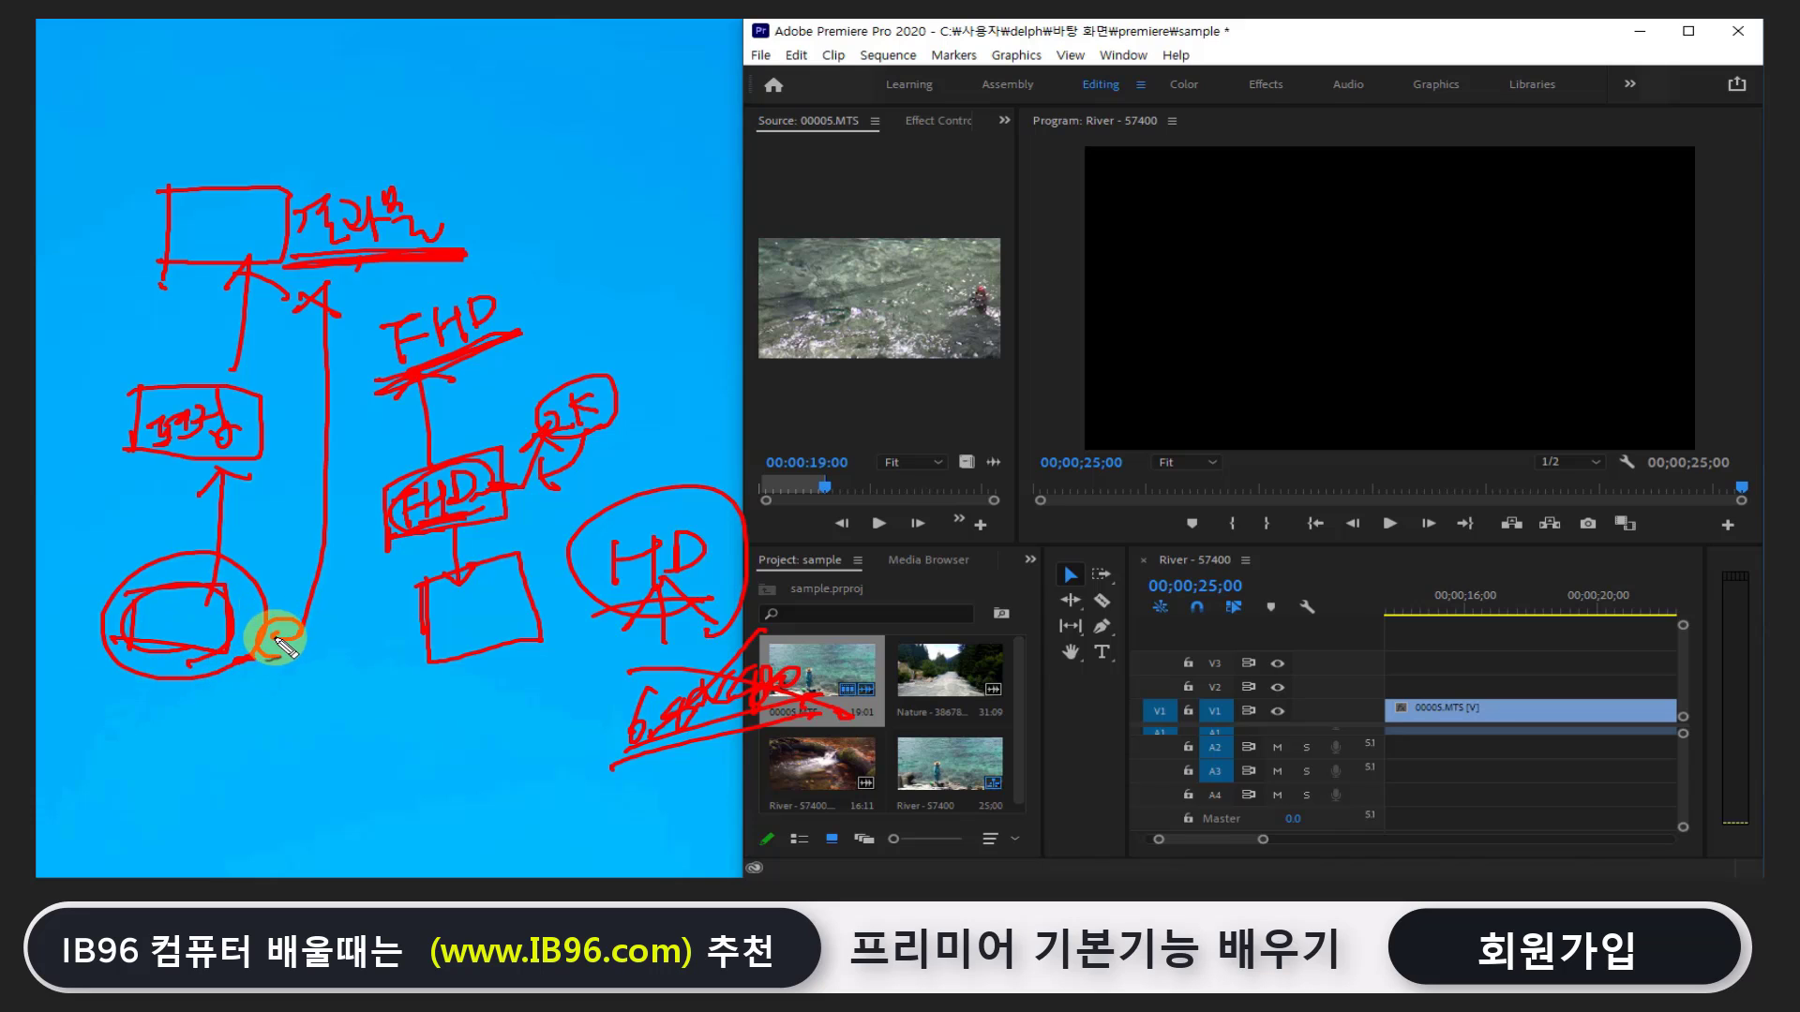
drag(328, 263, 332, 281)
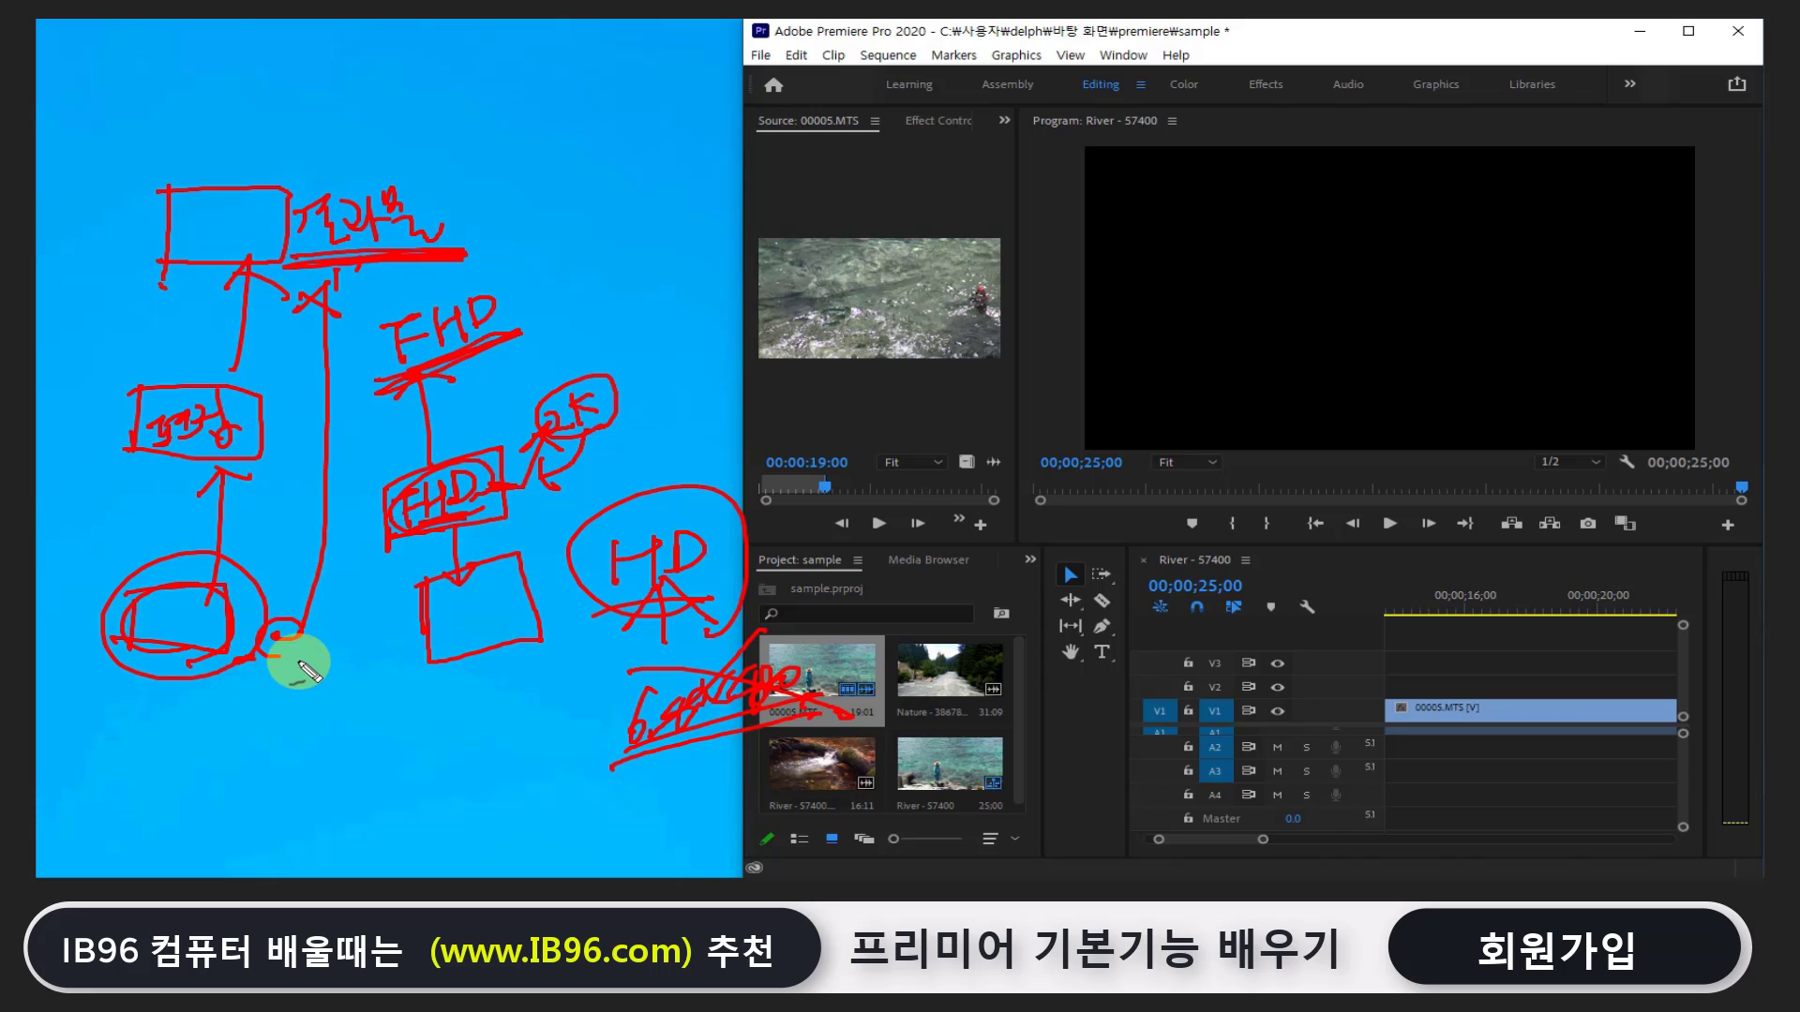
mouse_move(298, 667)
mouse_down()
mouse_move(298, 622)
mouse_move(282, 631)
mouse_move(362, 675)
mouse_move(322, 631)
mouse_move(377, 669)
mouse_up()
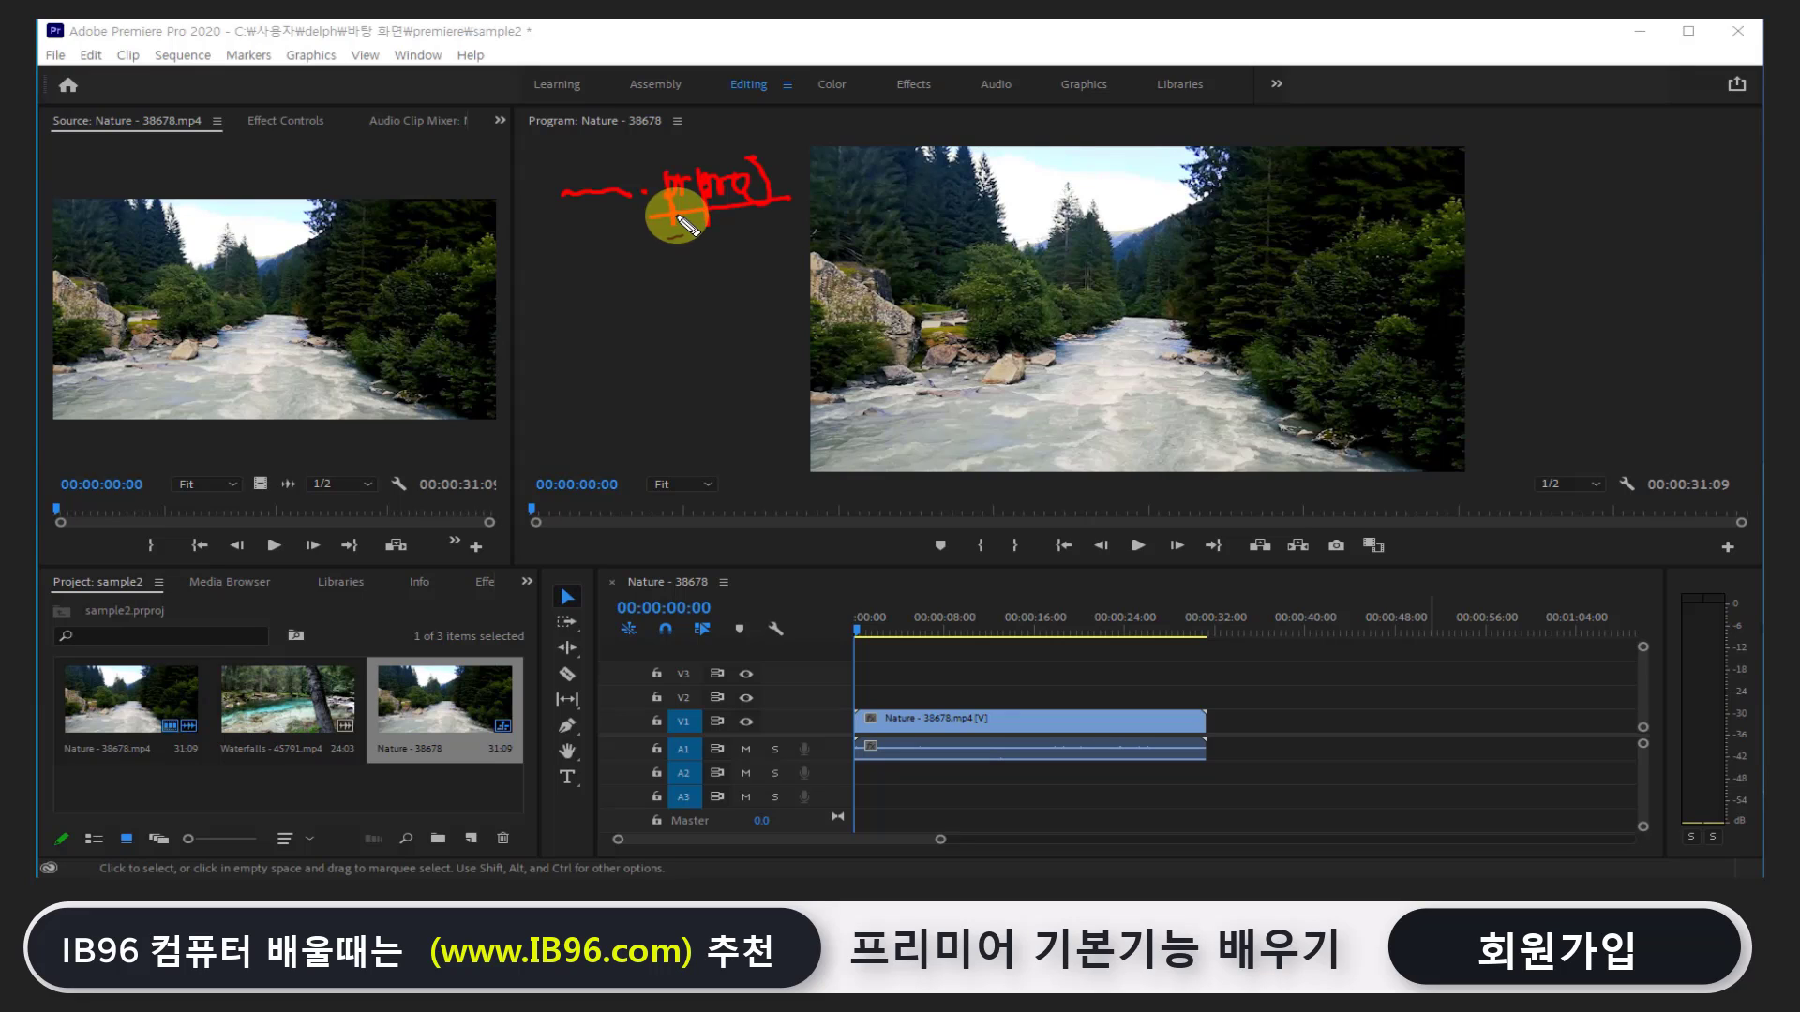
Underline the prproj note and draw a row of boxes with 05 beneath the first
drag(676, 221, 763, 200)
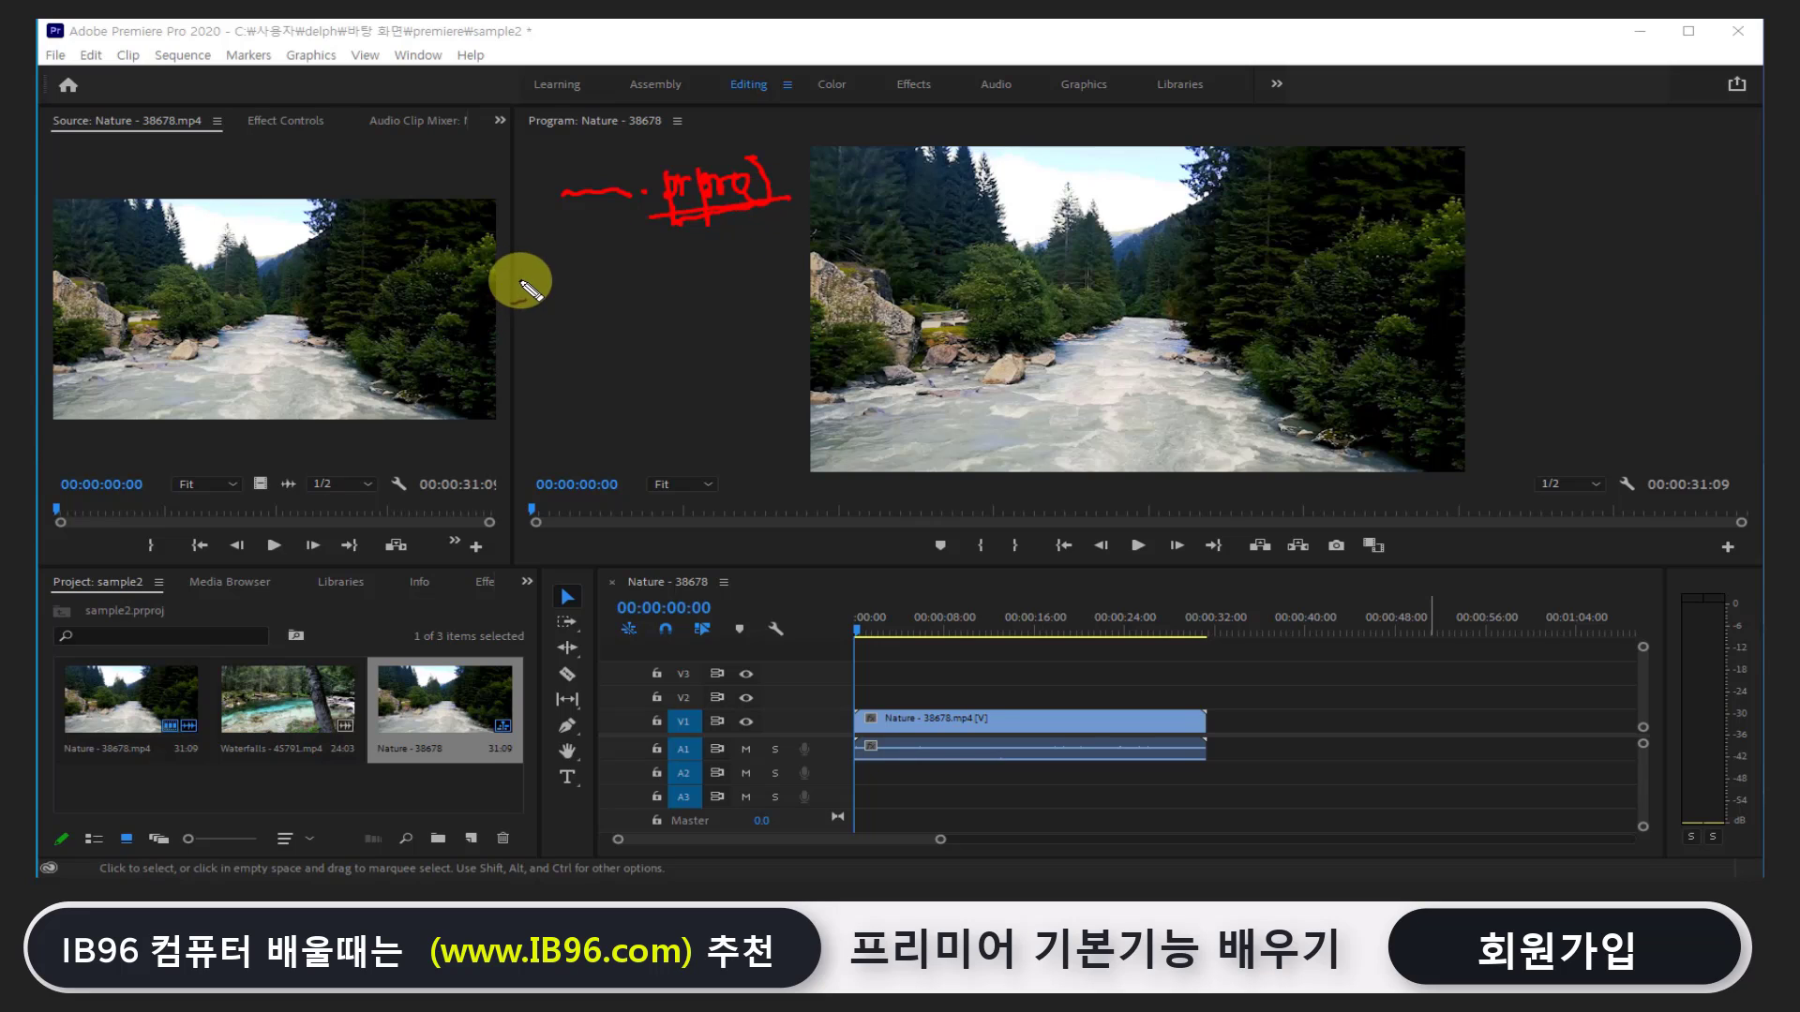
mouse_move(567, 292)
mouse_down()
mouse_move(567, 267)
mouse_move(623, 289)
mouse_move(550, 281)
mouse_move(635, 310)
mouse_move(583, 309)
mouse_move(579, 339)
mouse_move(600, 345)
mouse_up()
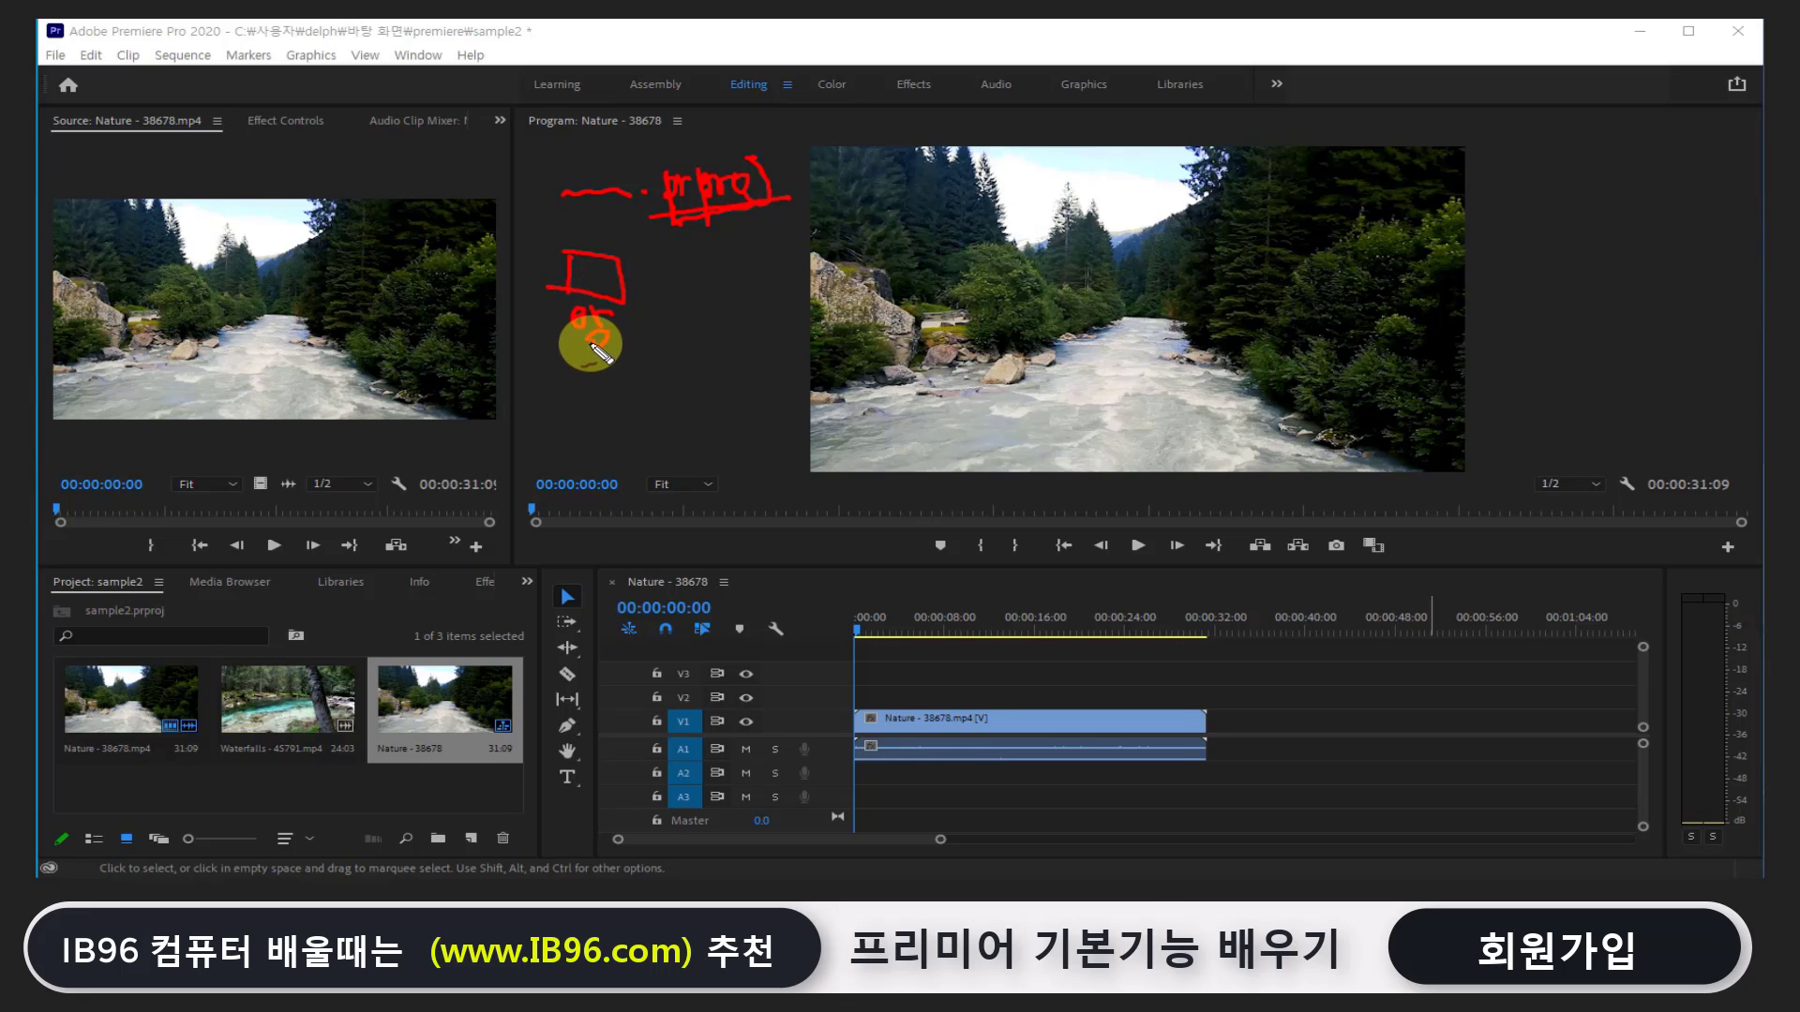
click(613, 340)
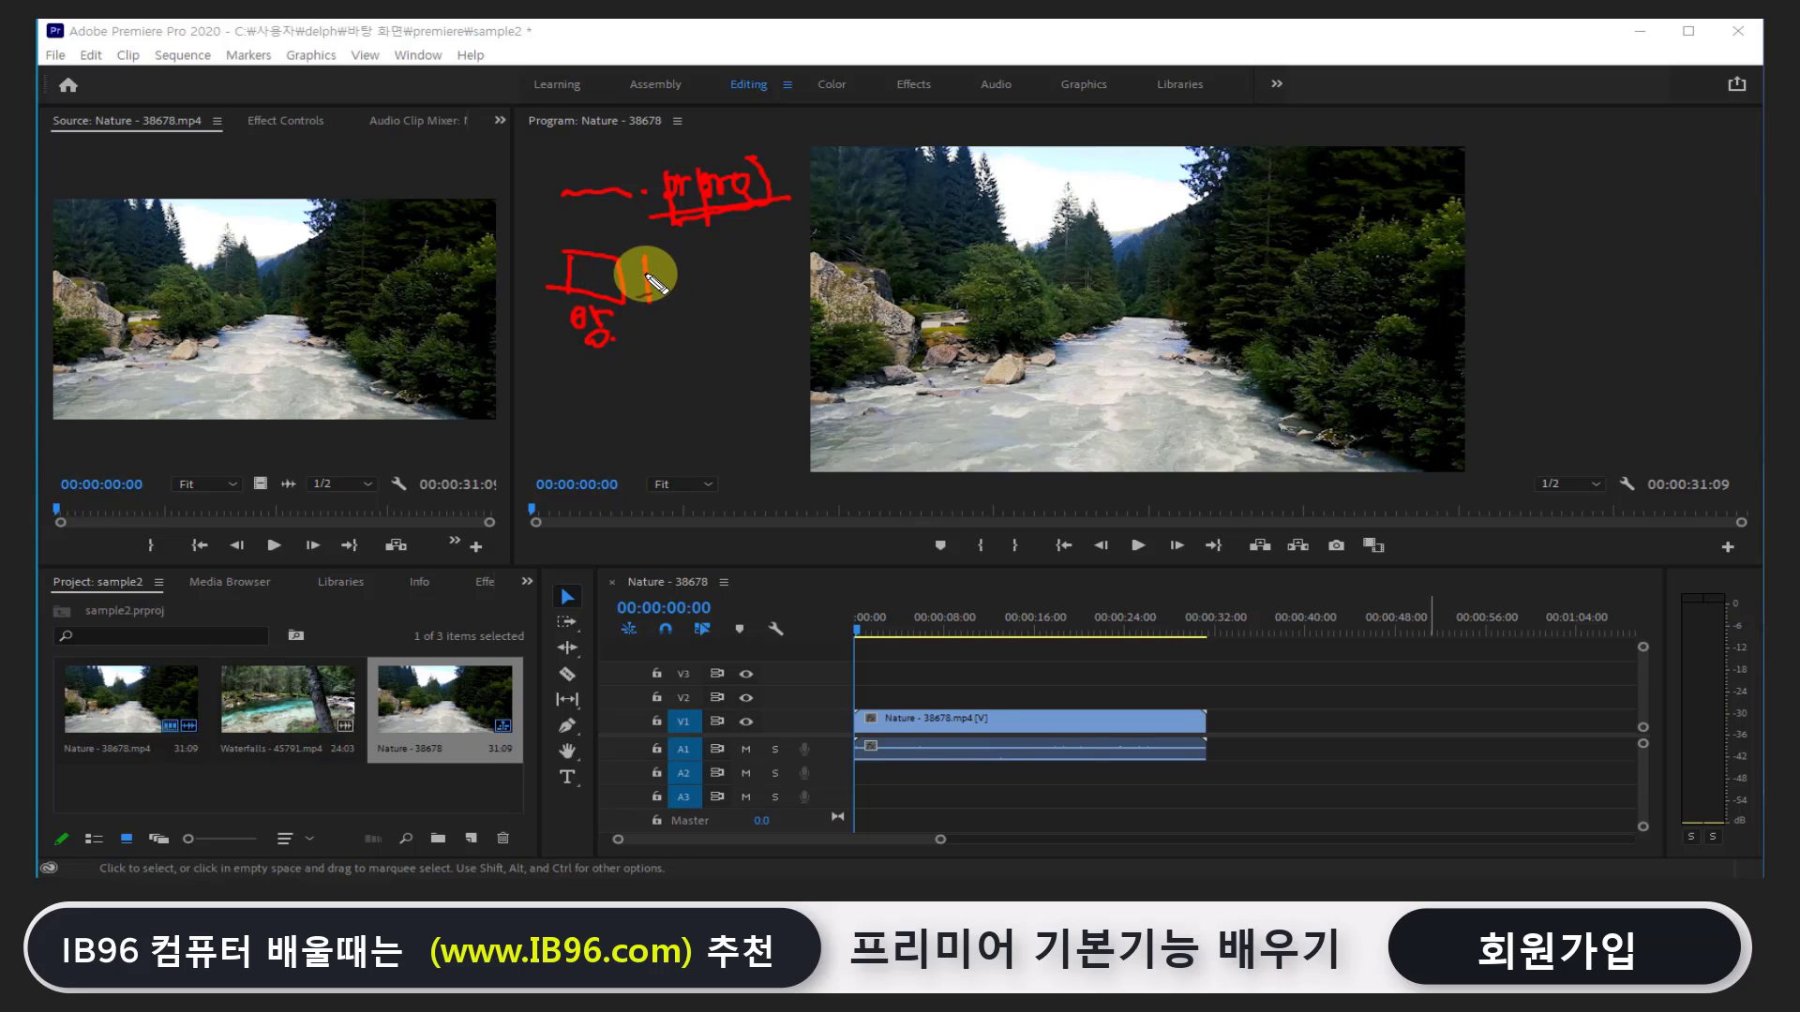
mouse_move(646, 249)
mouse_down()
mouse_move(701, 244)
mouse_move(702, 300)
mouse_move(647, 298)
mouse_up()
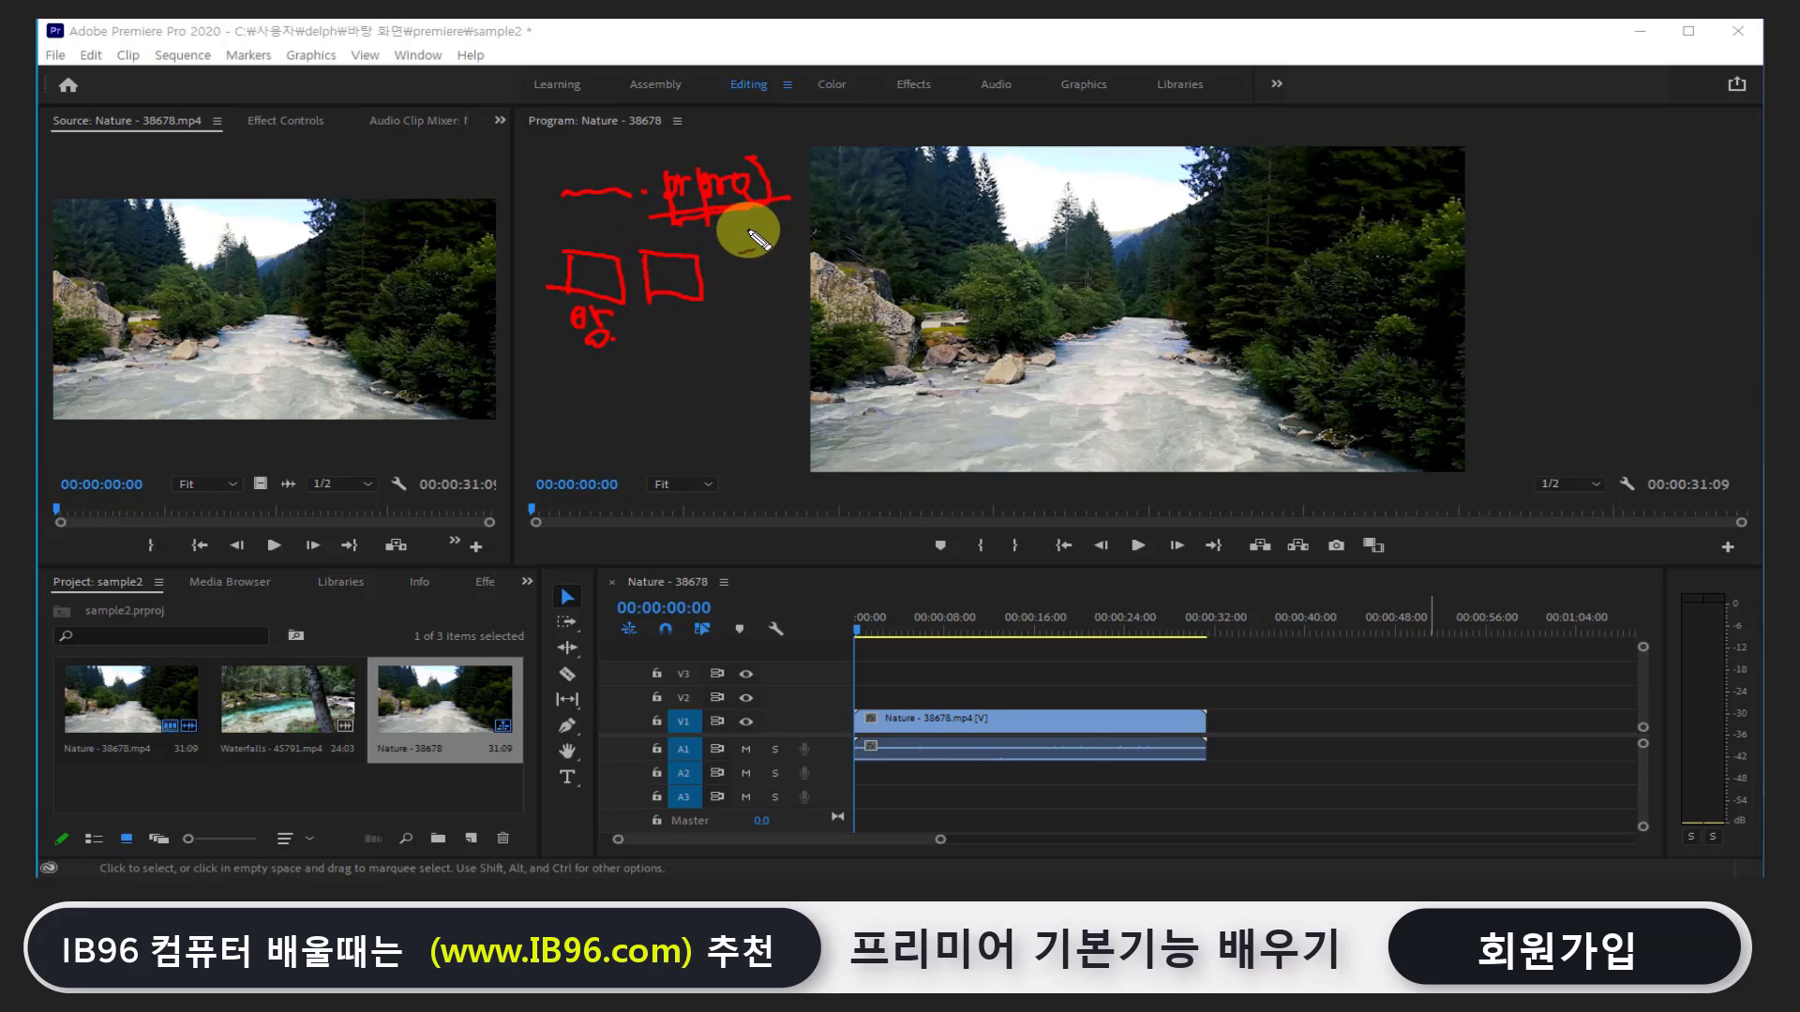
mouse_move(737, 251)
mouse_down()
mouse_move(737, 292)
mouse_move(791, 254)
mouse_move(735, 294)
mouse_up()
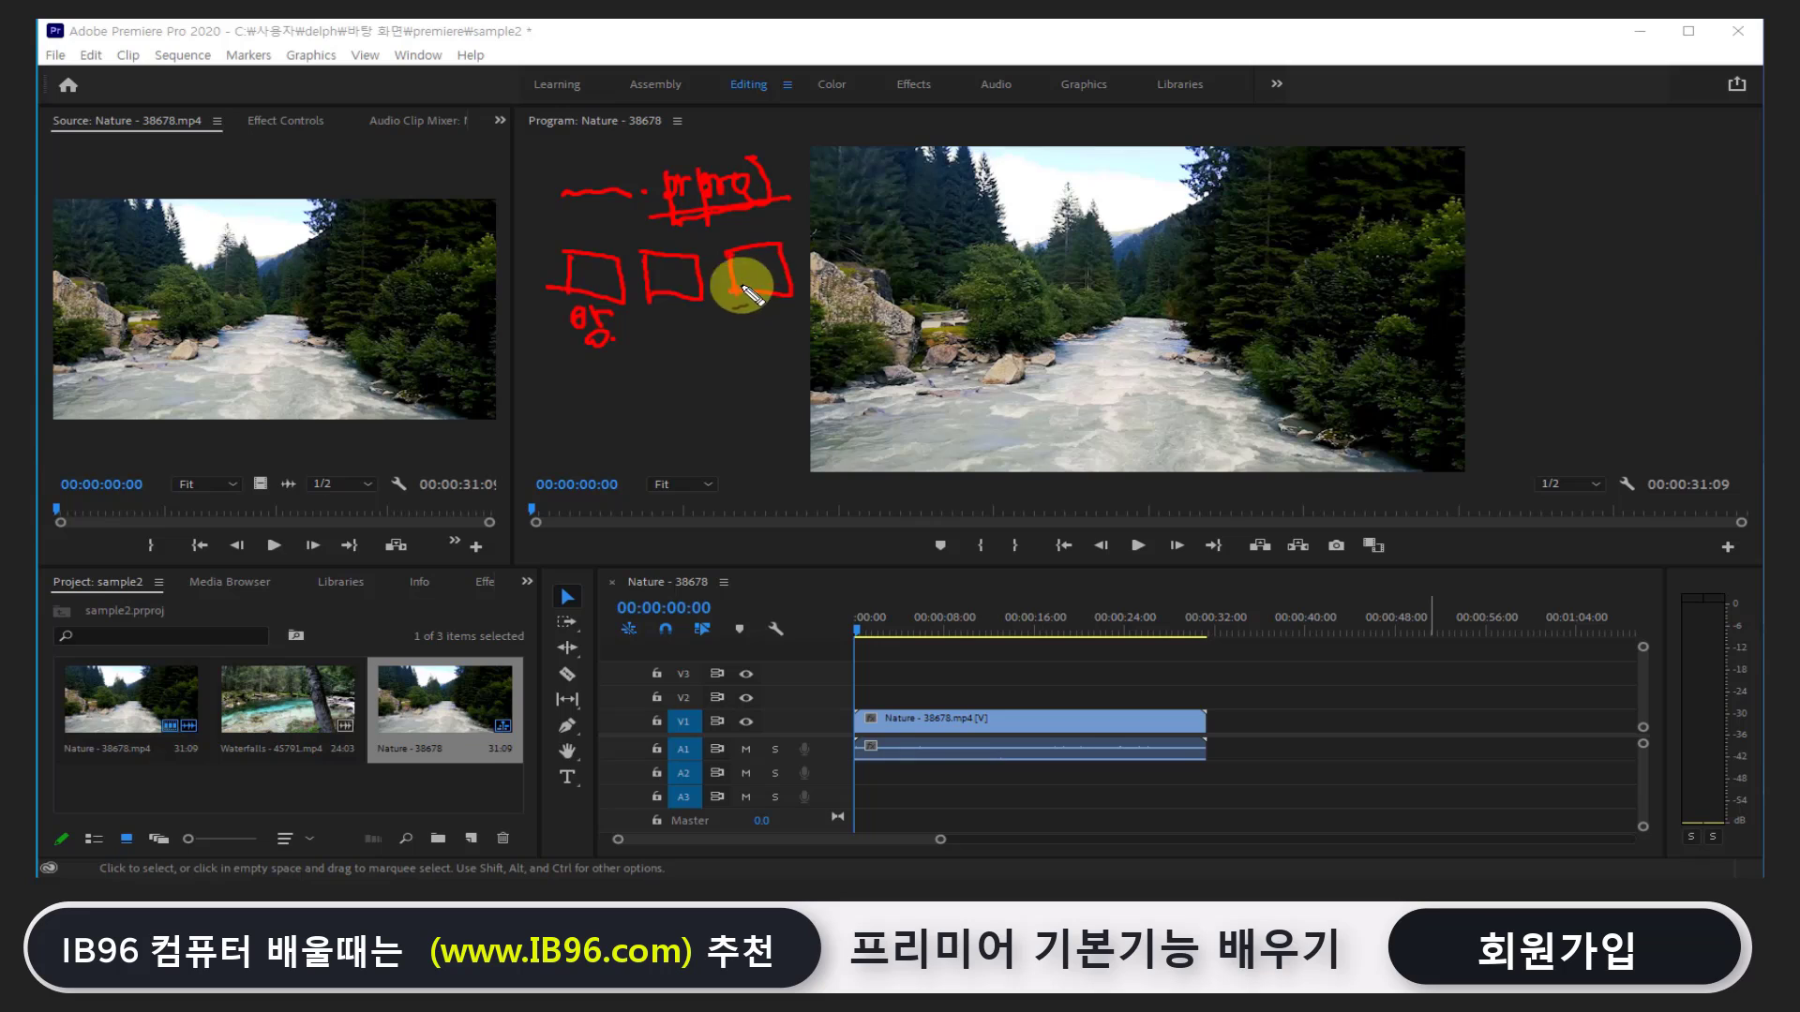
mouse_move(876, 237)
mouse_down()
mouse_move(811, 276)
mouse_move(872, 276)
mouse_move(883, 255)
mouse_move(942, 280)
mouse_move(886, 278)
mouse_up()
Dot the inside of all five boxes and draw a scribbled box below 05
click(594, 287)
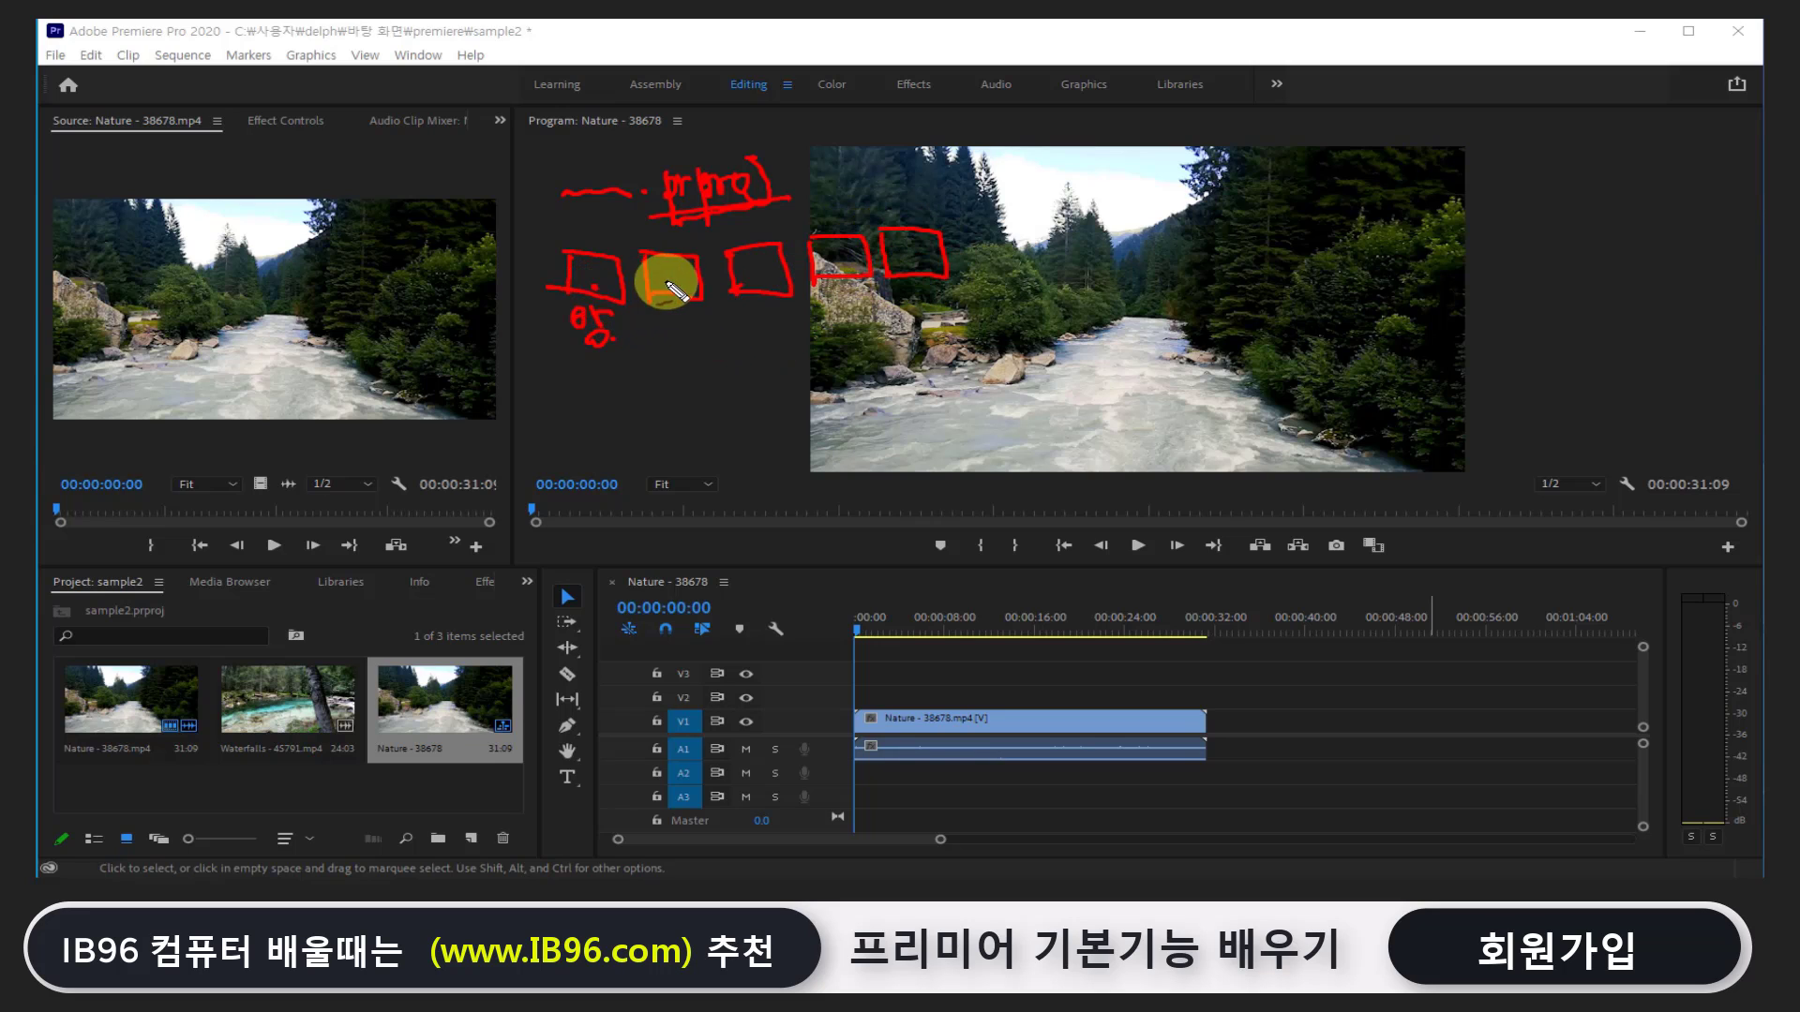
click(672, 285)
click(768, 278)
click(853, 262)
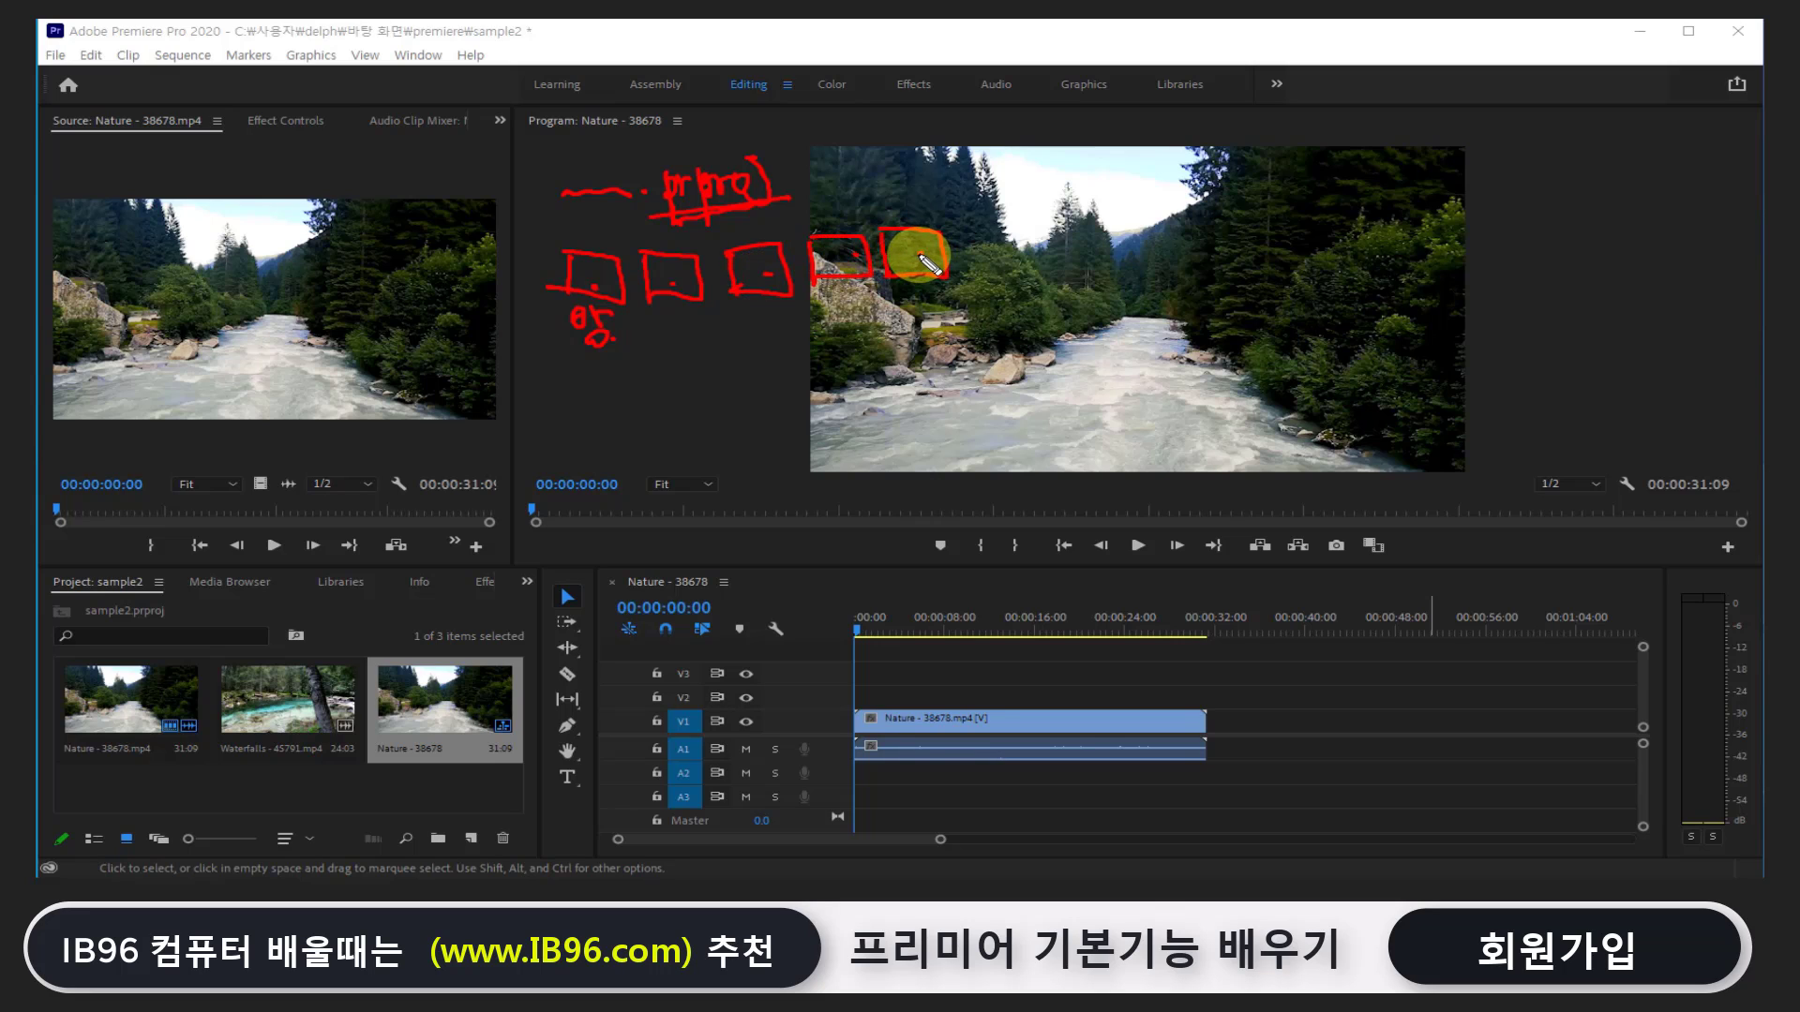
click(918, 254)
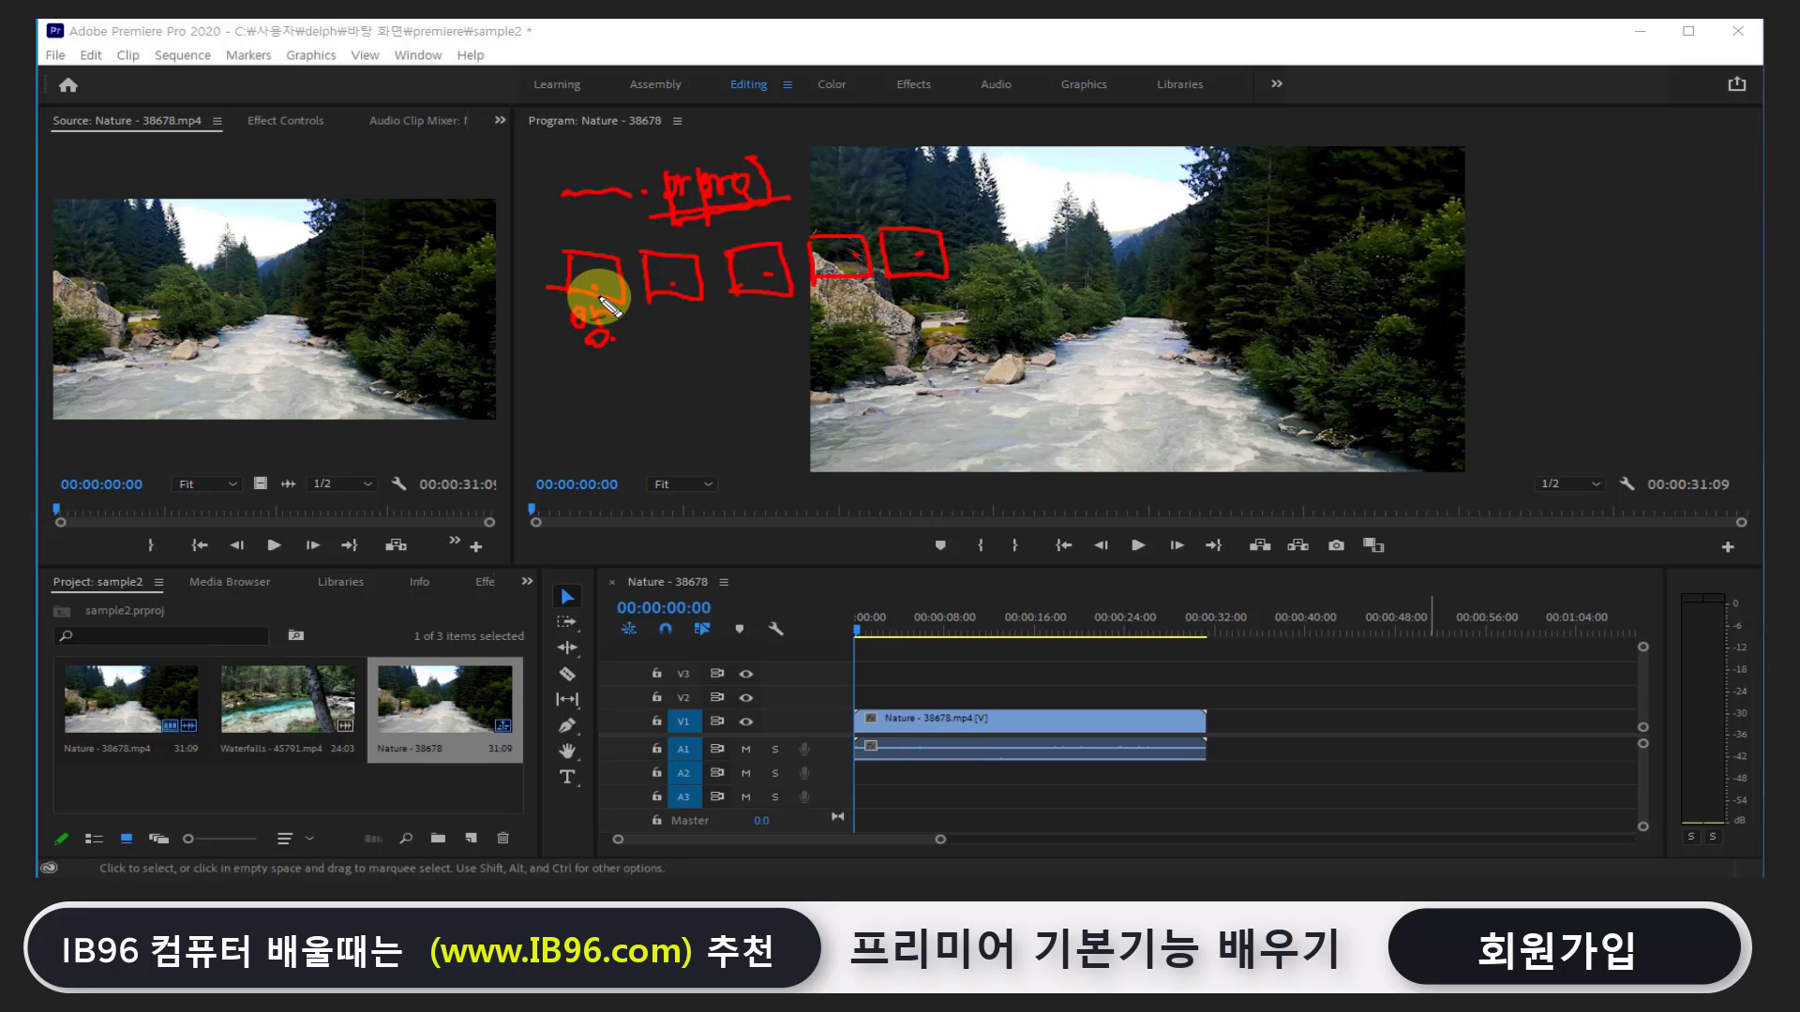
mouse_move(555, 356)
mouse_down()
mouse_move(614, 374)
mouse_move(561, 450)
mouse_up()
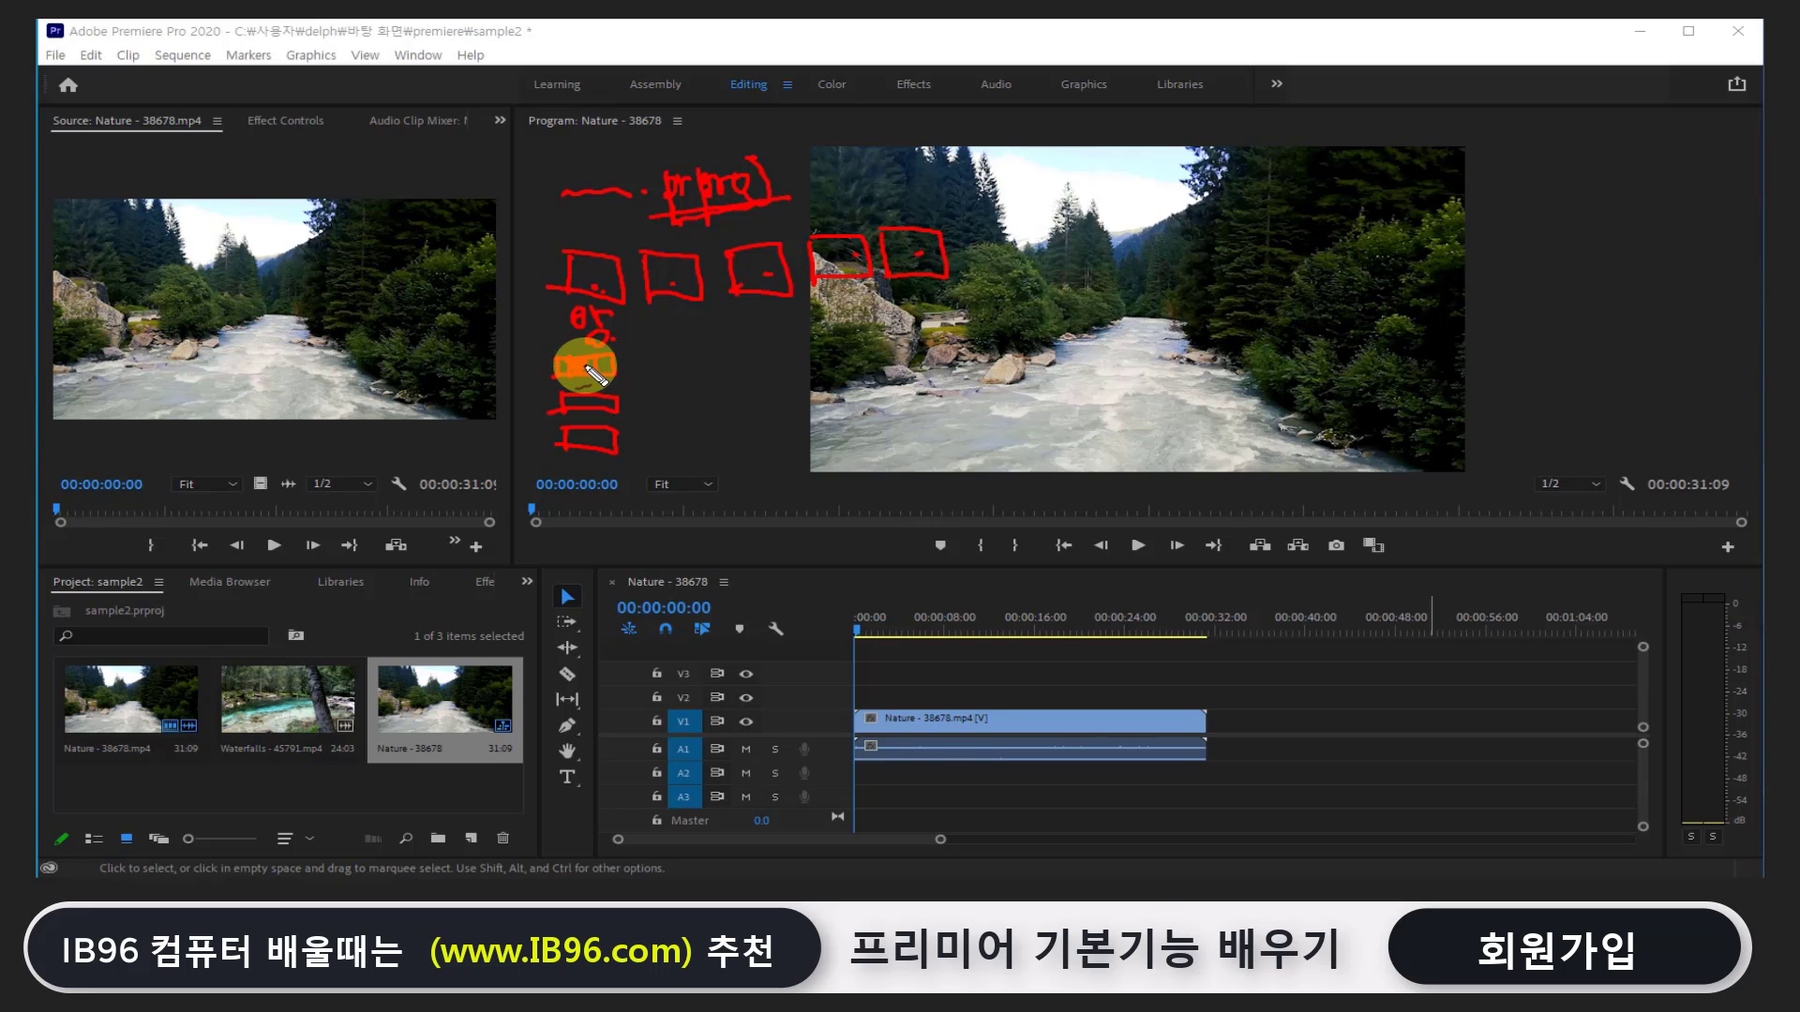
drag(592, 373, 764, 367)
Arrow into the first box, handwrite a note, circle two boxes and box the prproj note
mouse_move(530, 279)
mouse_down()
mouse_move(595, 281)
mouse_move(548, 307)
mouse_up()
mouse_move(354, 286)
mouse_down()
mouse_move(412, 281)
mouse_move(392, 345)
mouse_move(506, 281)
mouse_up()
drag(513, 239, 549, 281)
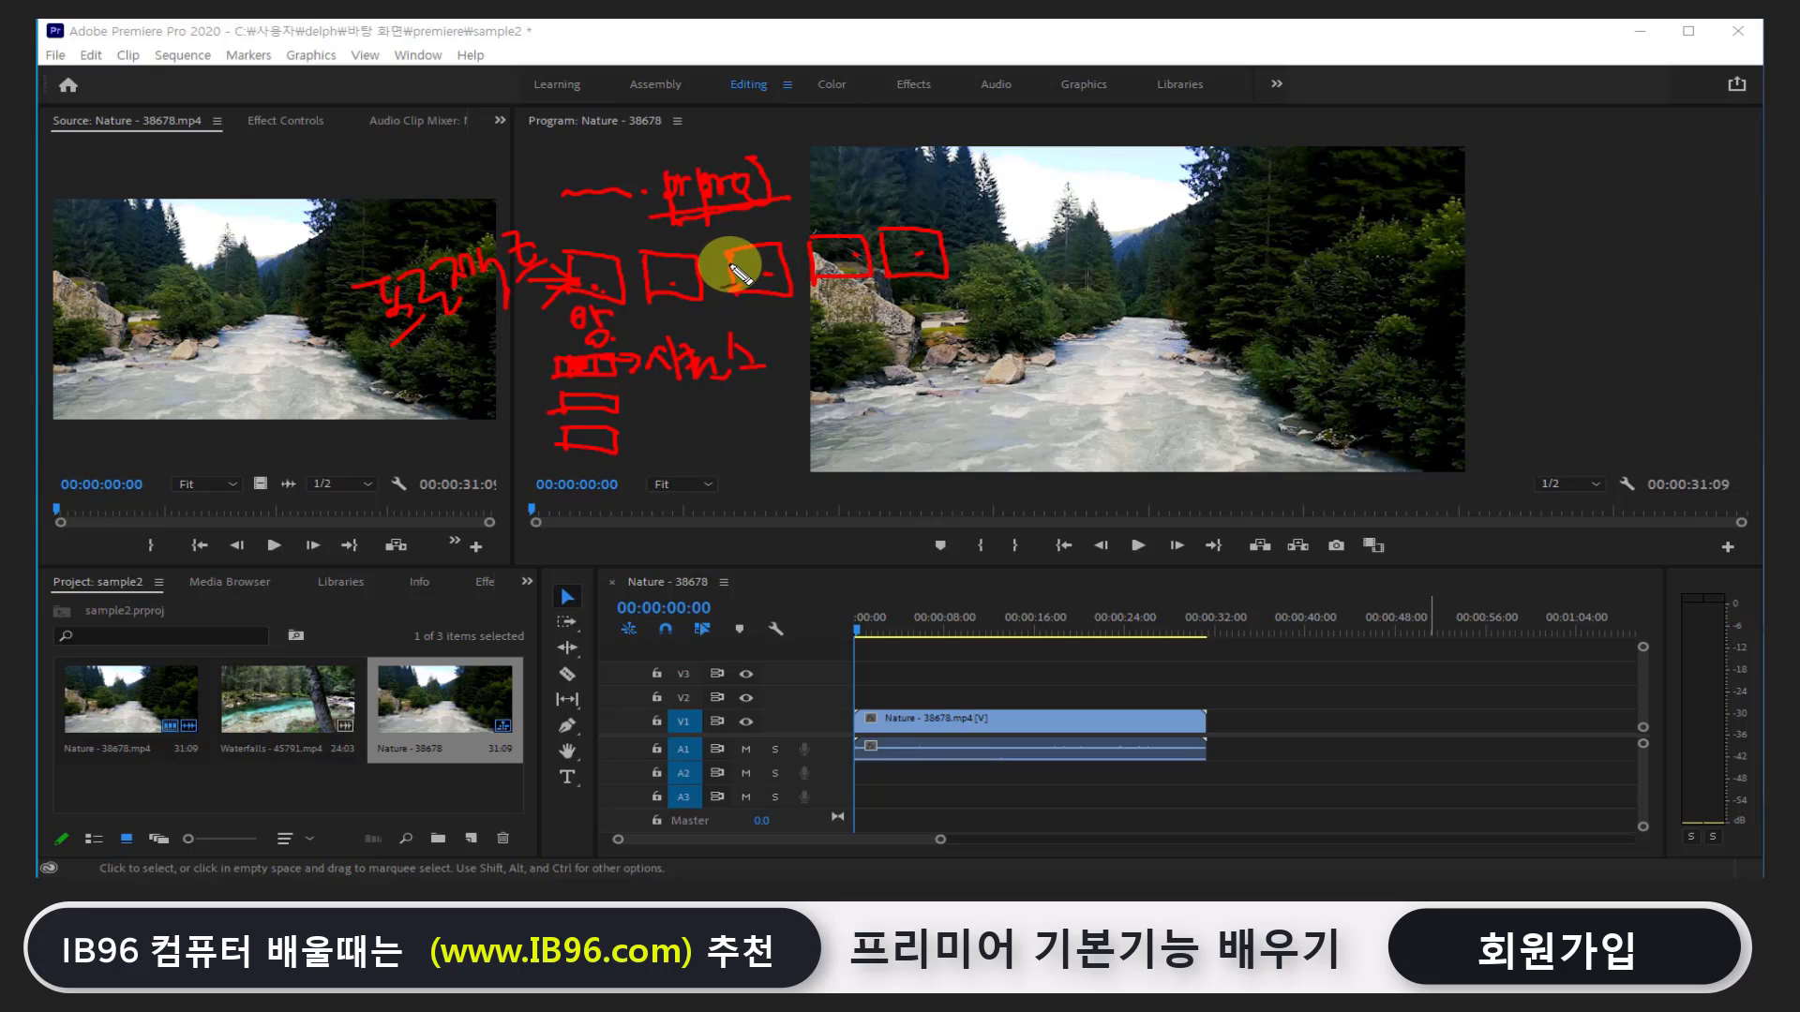
mouse_move(721, 267)
mouse_down()
mouse_move(703, 293)
mouse_move(553, 309)
mouse_up()
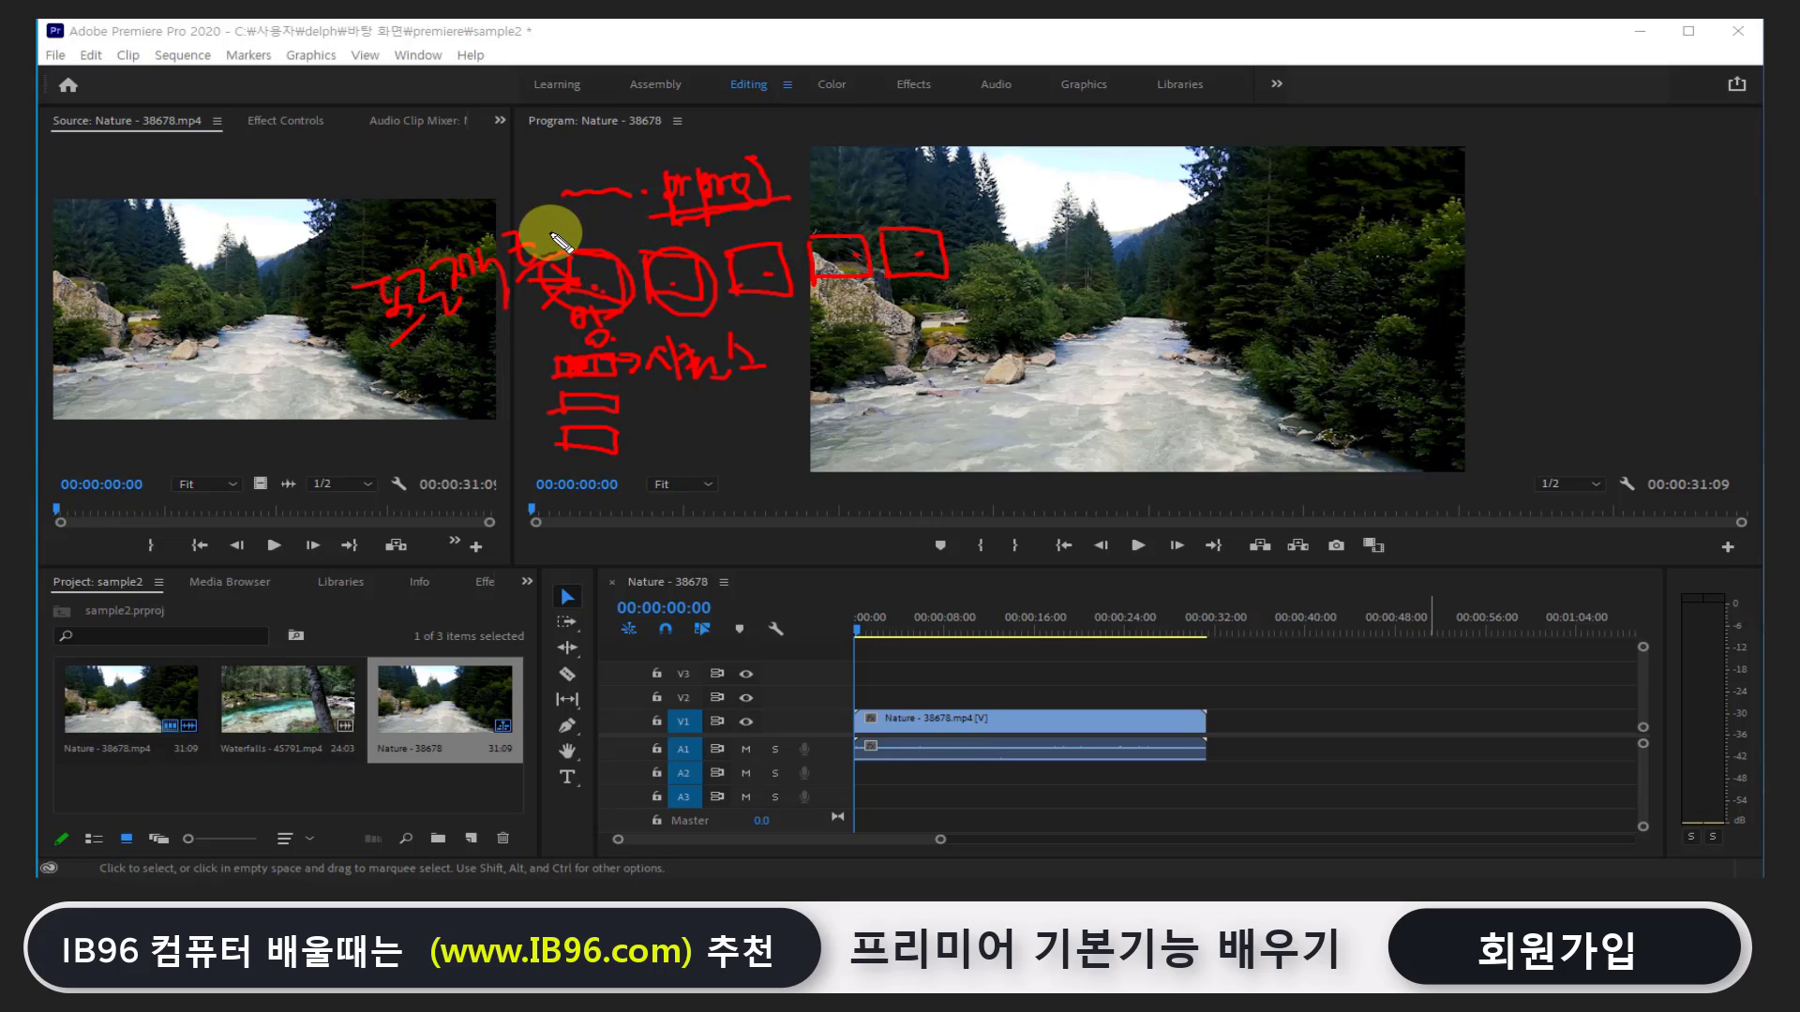
drag(560, 235, 548, 225)
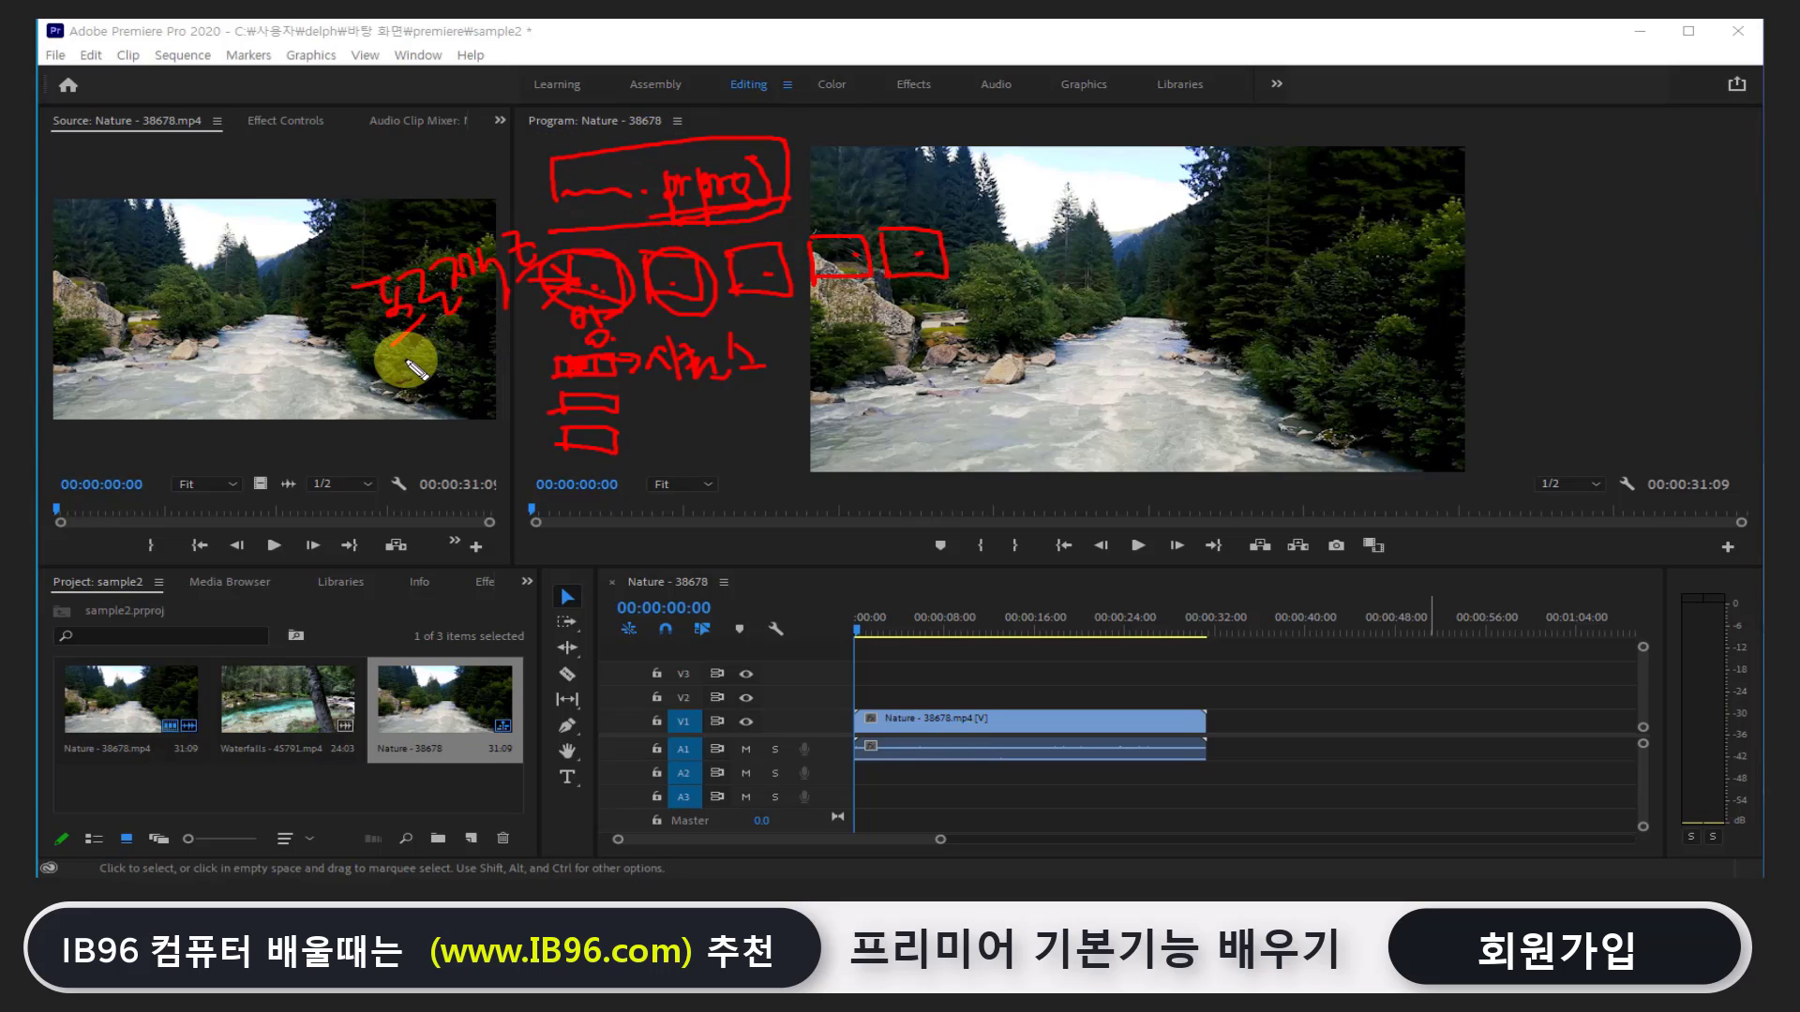
Enclose the box row and stacked boxes in rectangles and circle the timeline clip
mouse_move(405, 359)
mouse_down()
mouse_move(551, 247)
mouse_move(615, 302)
mouse_up()
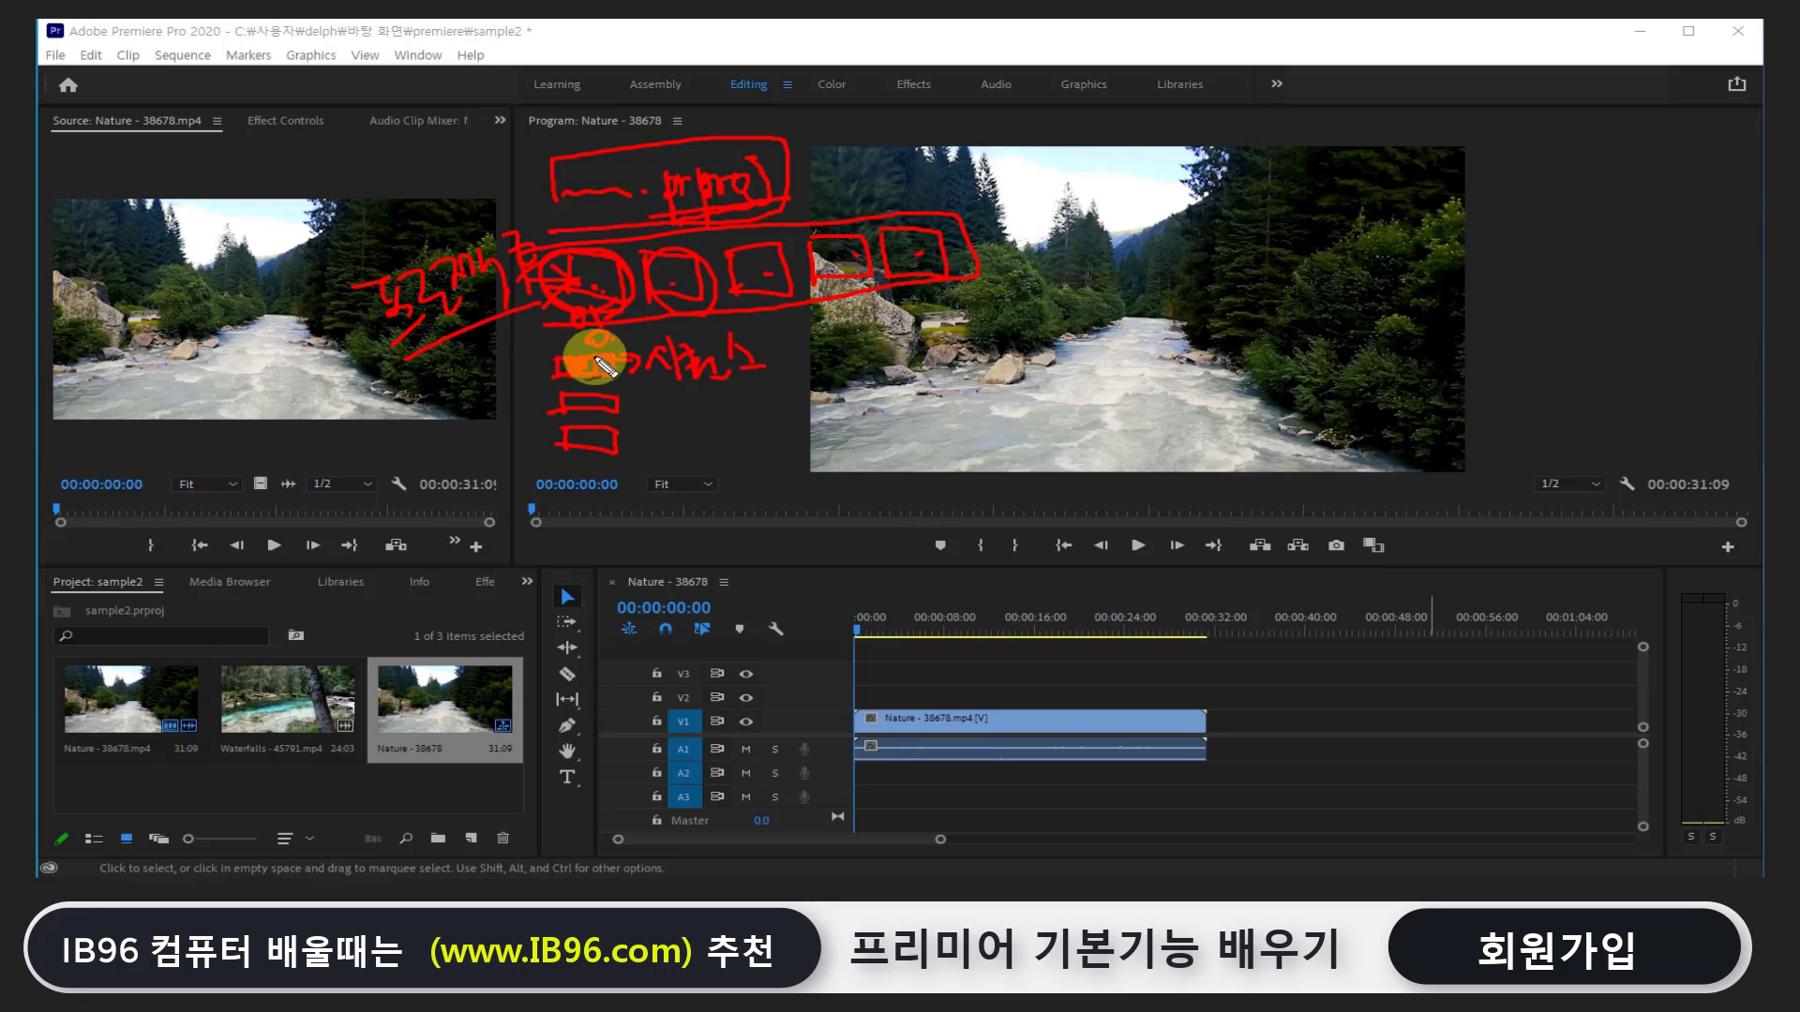
drag(600, 364, 600, 443)
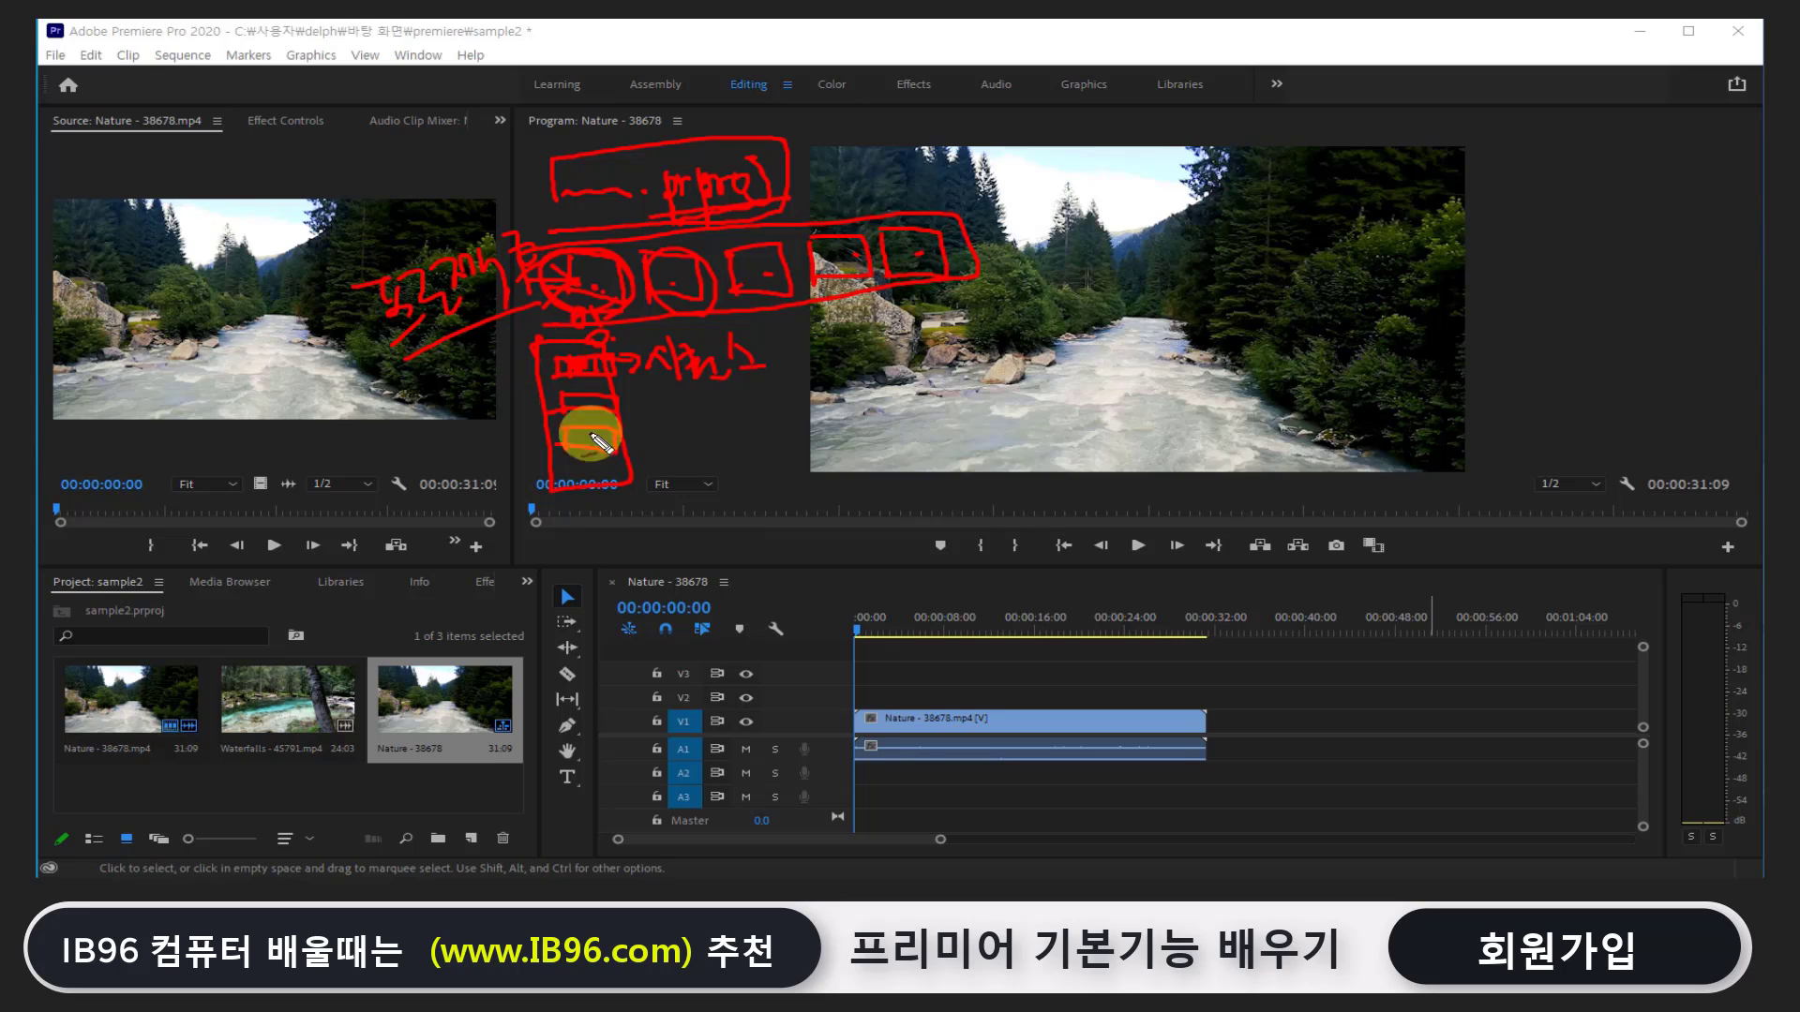
mouse_move(626, 476)
mouse_down()
mouse_move(620, 375)
mouse_move(605, 380)
mouse_up()
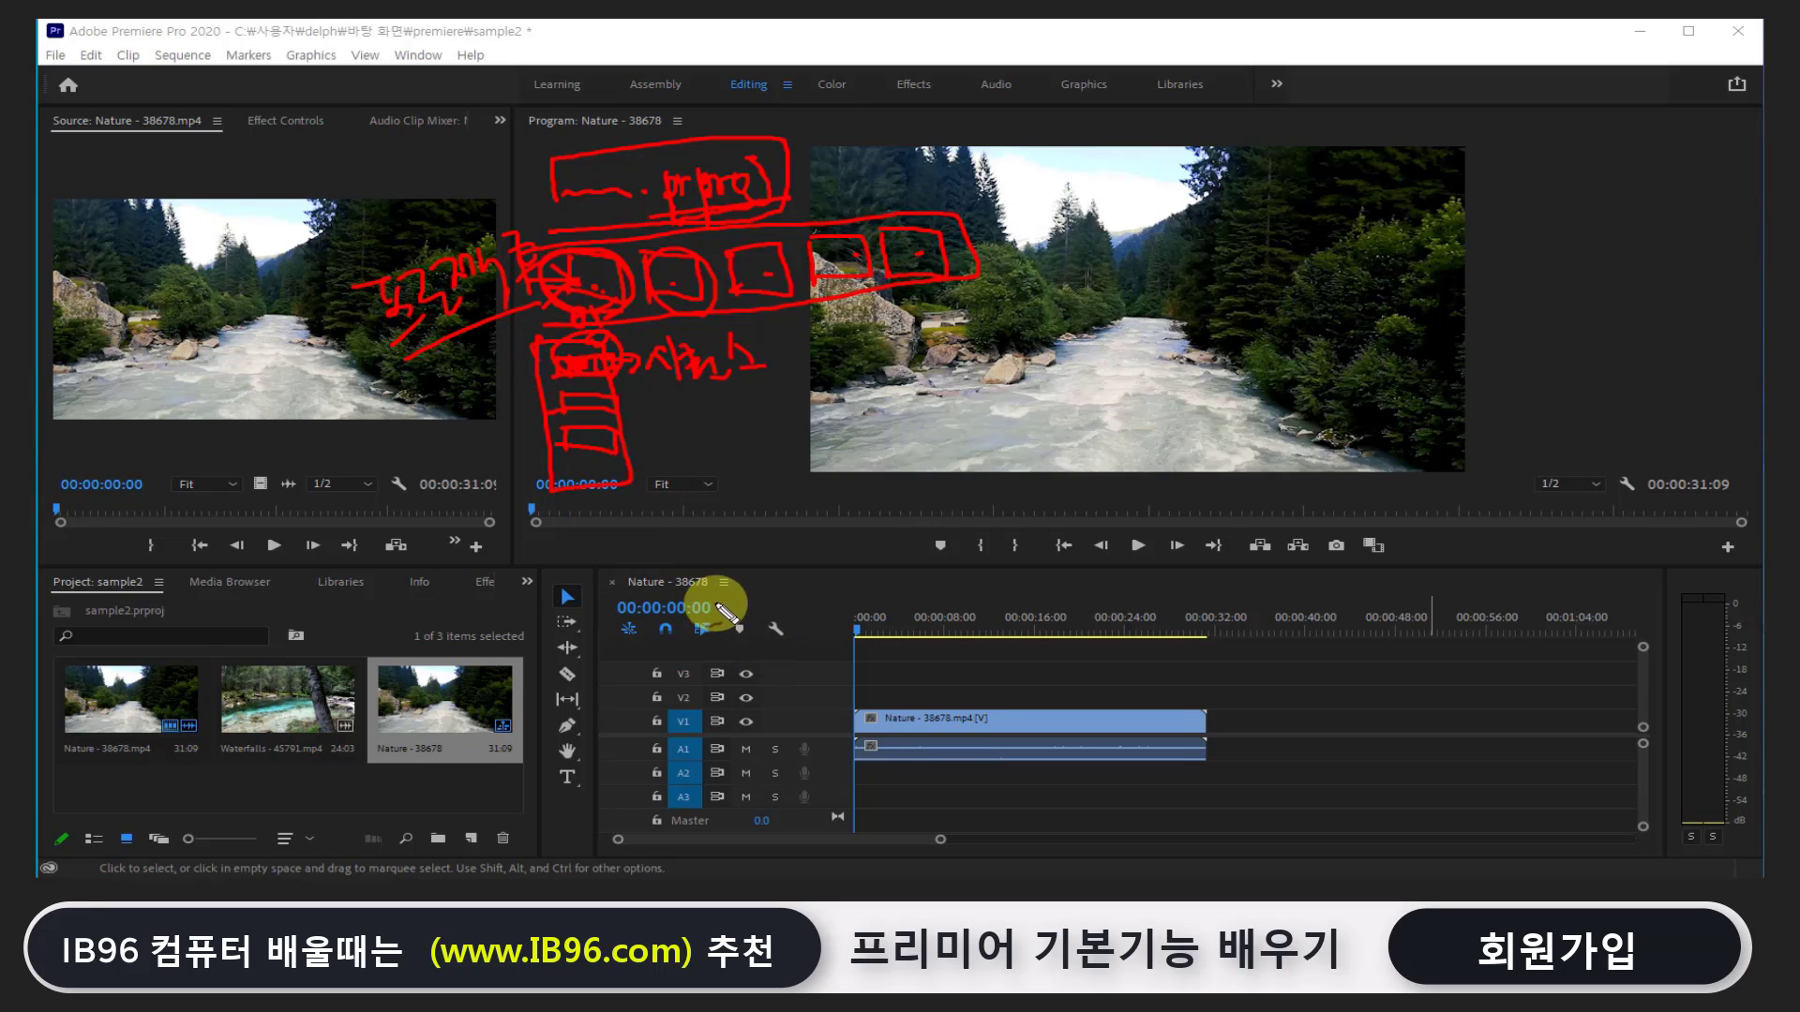
drag(726, 614, 966, 720)
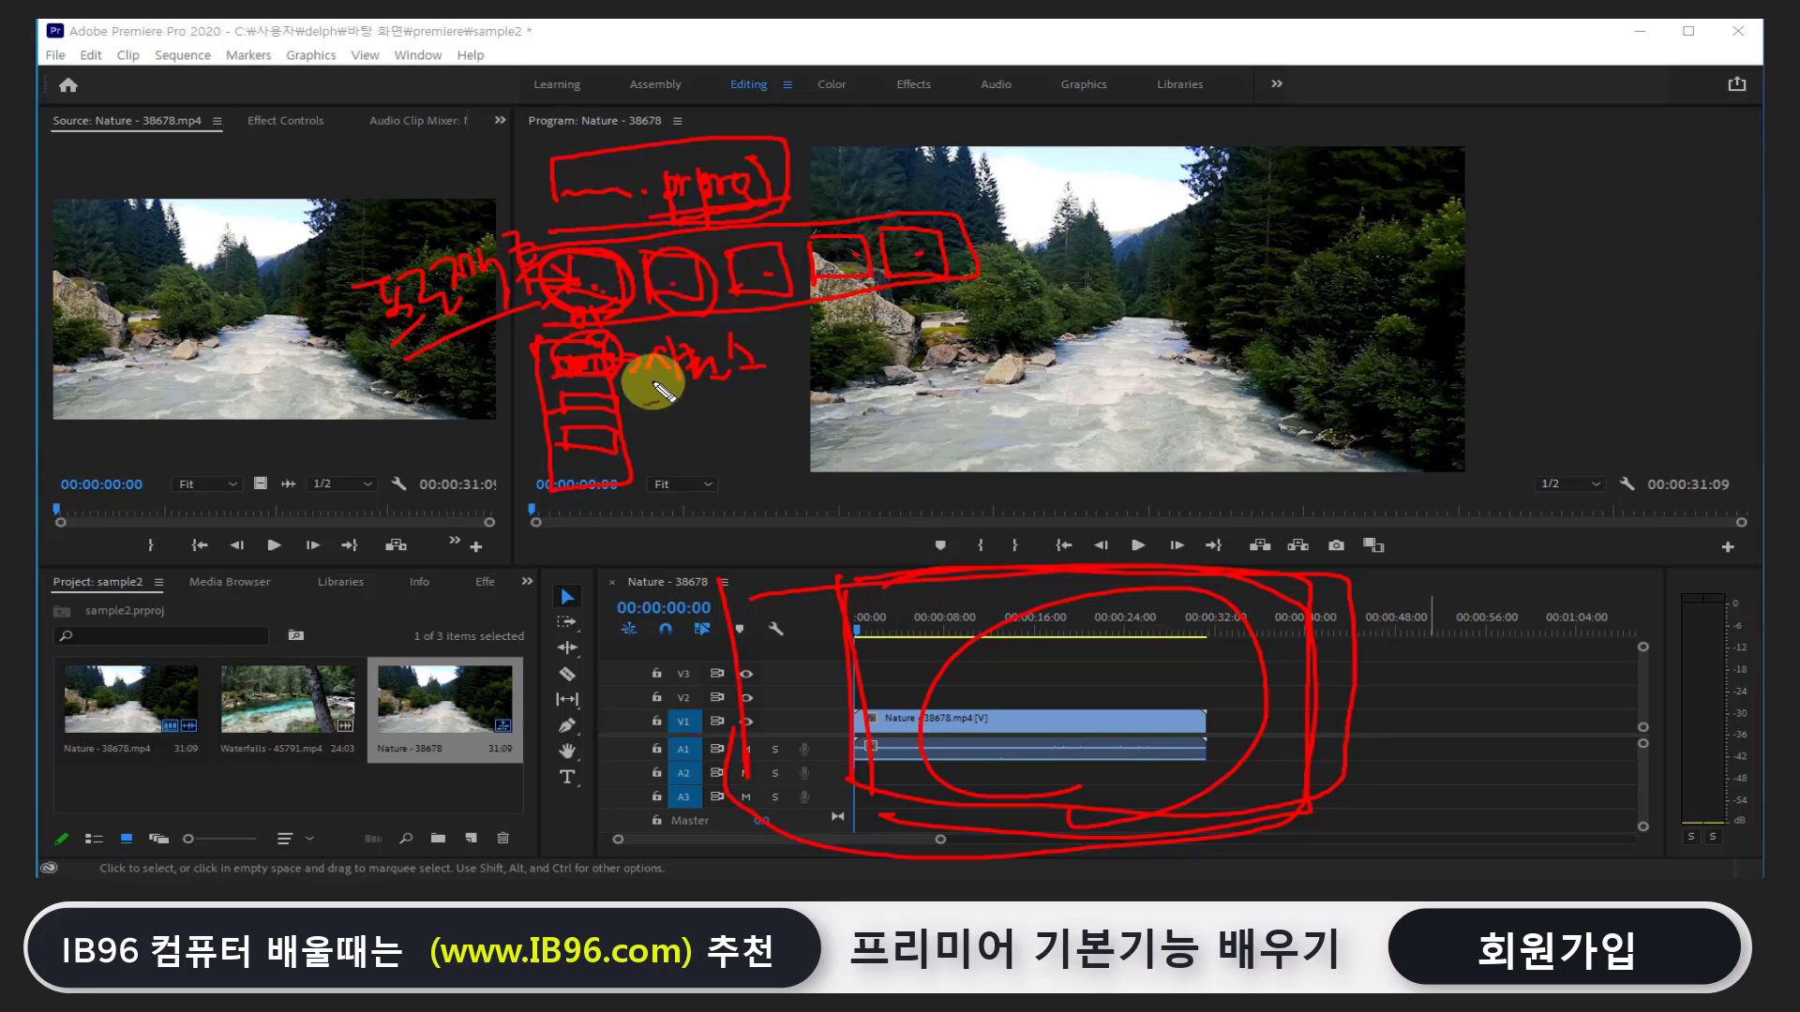
Strike across the note and circle the Project, Media Browser and Libraries headings
drag(643, 380, 788, 370)
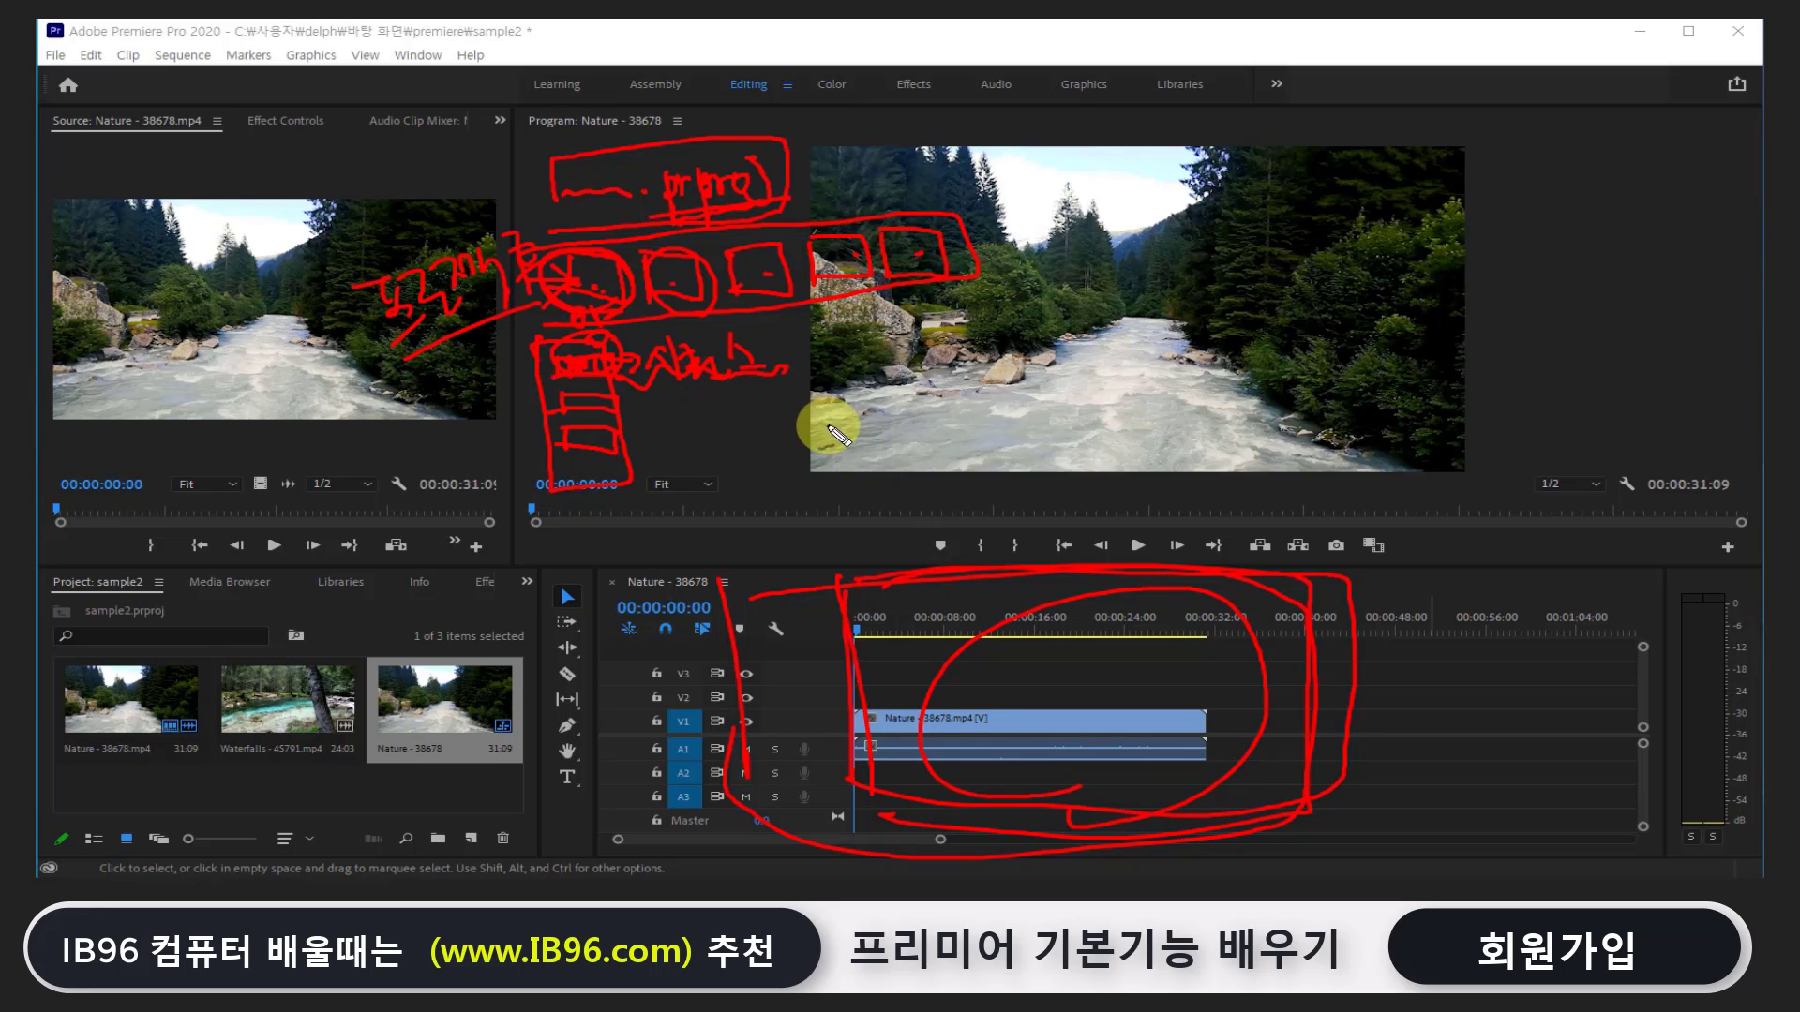
drag(154, 597, 158, 611)
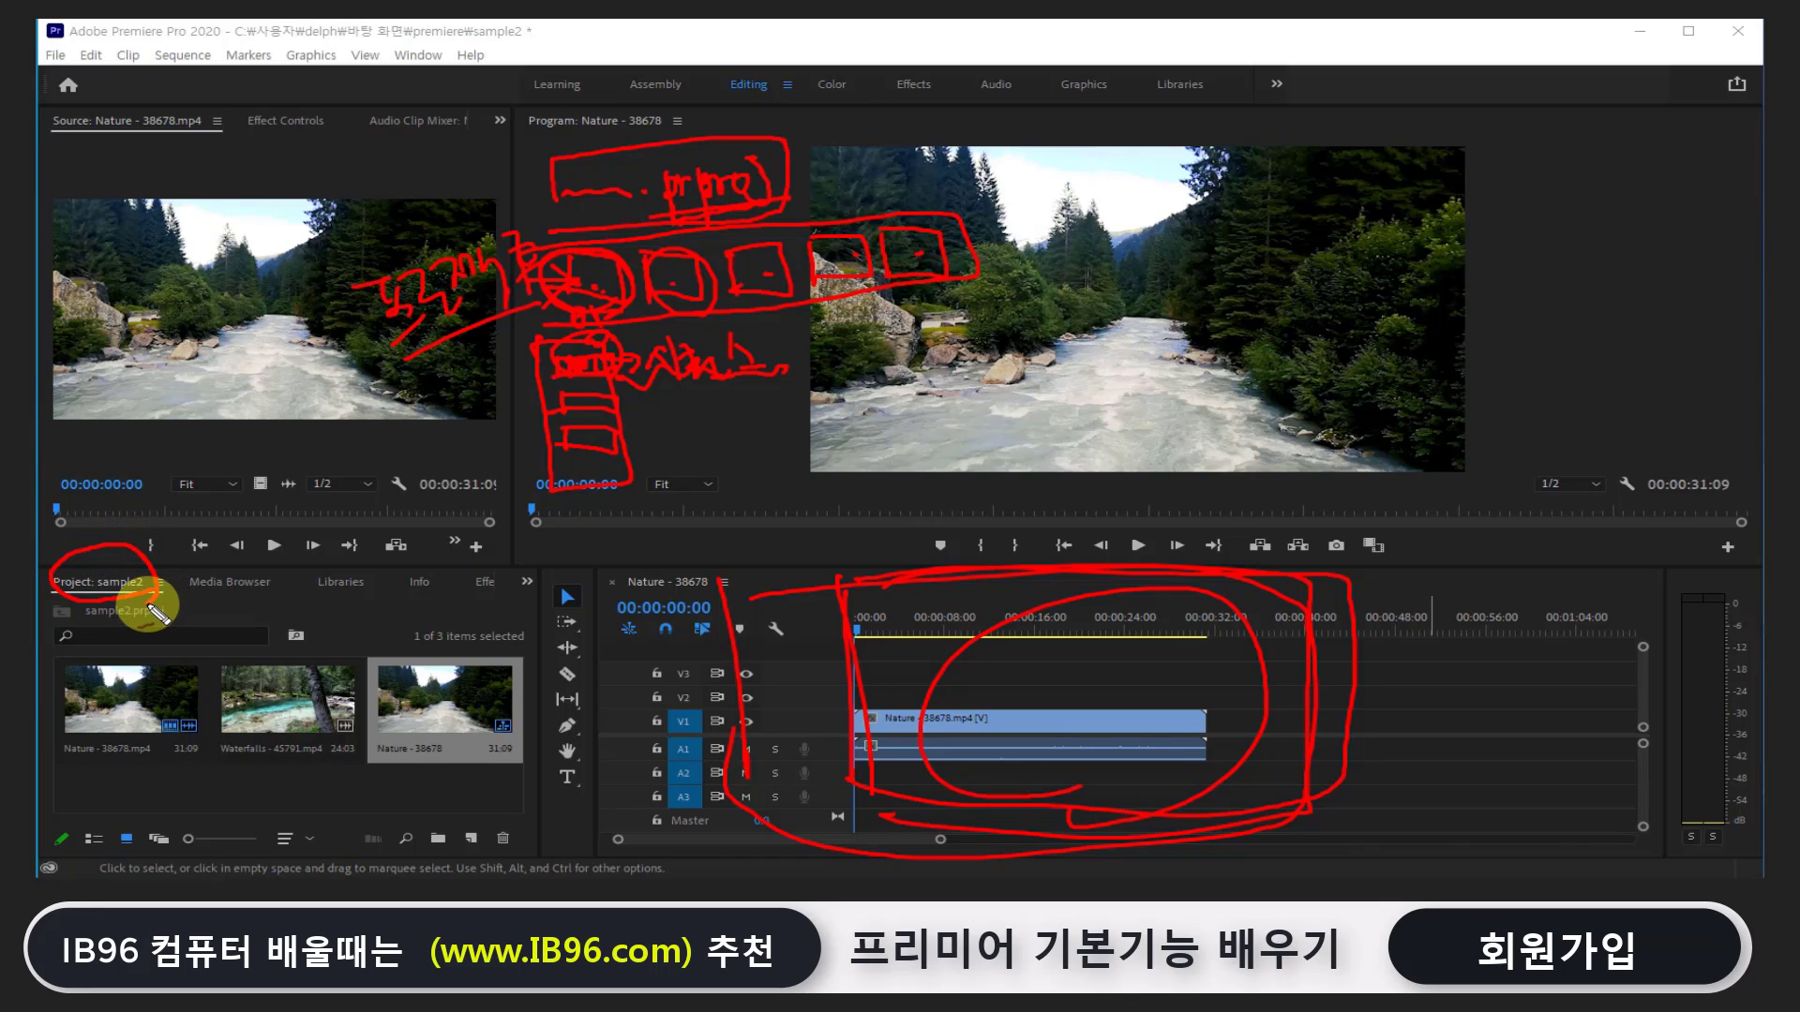
drag(178, 587, 334, 583)
mouse_move(117, 596)
mouse_down()
mouse_move(120, 647)
mouse_move(145, 623)
mouse_up()
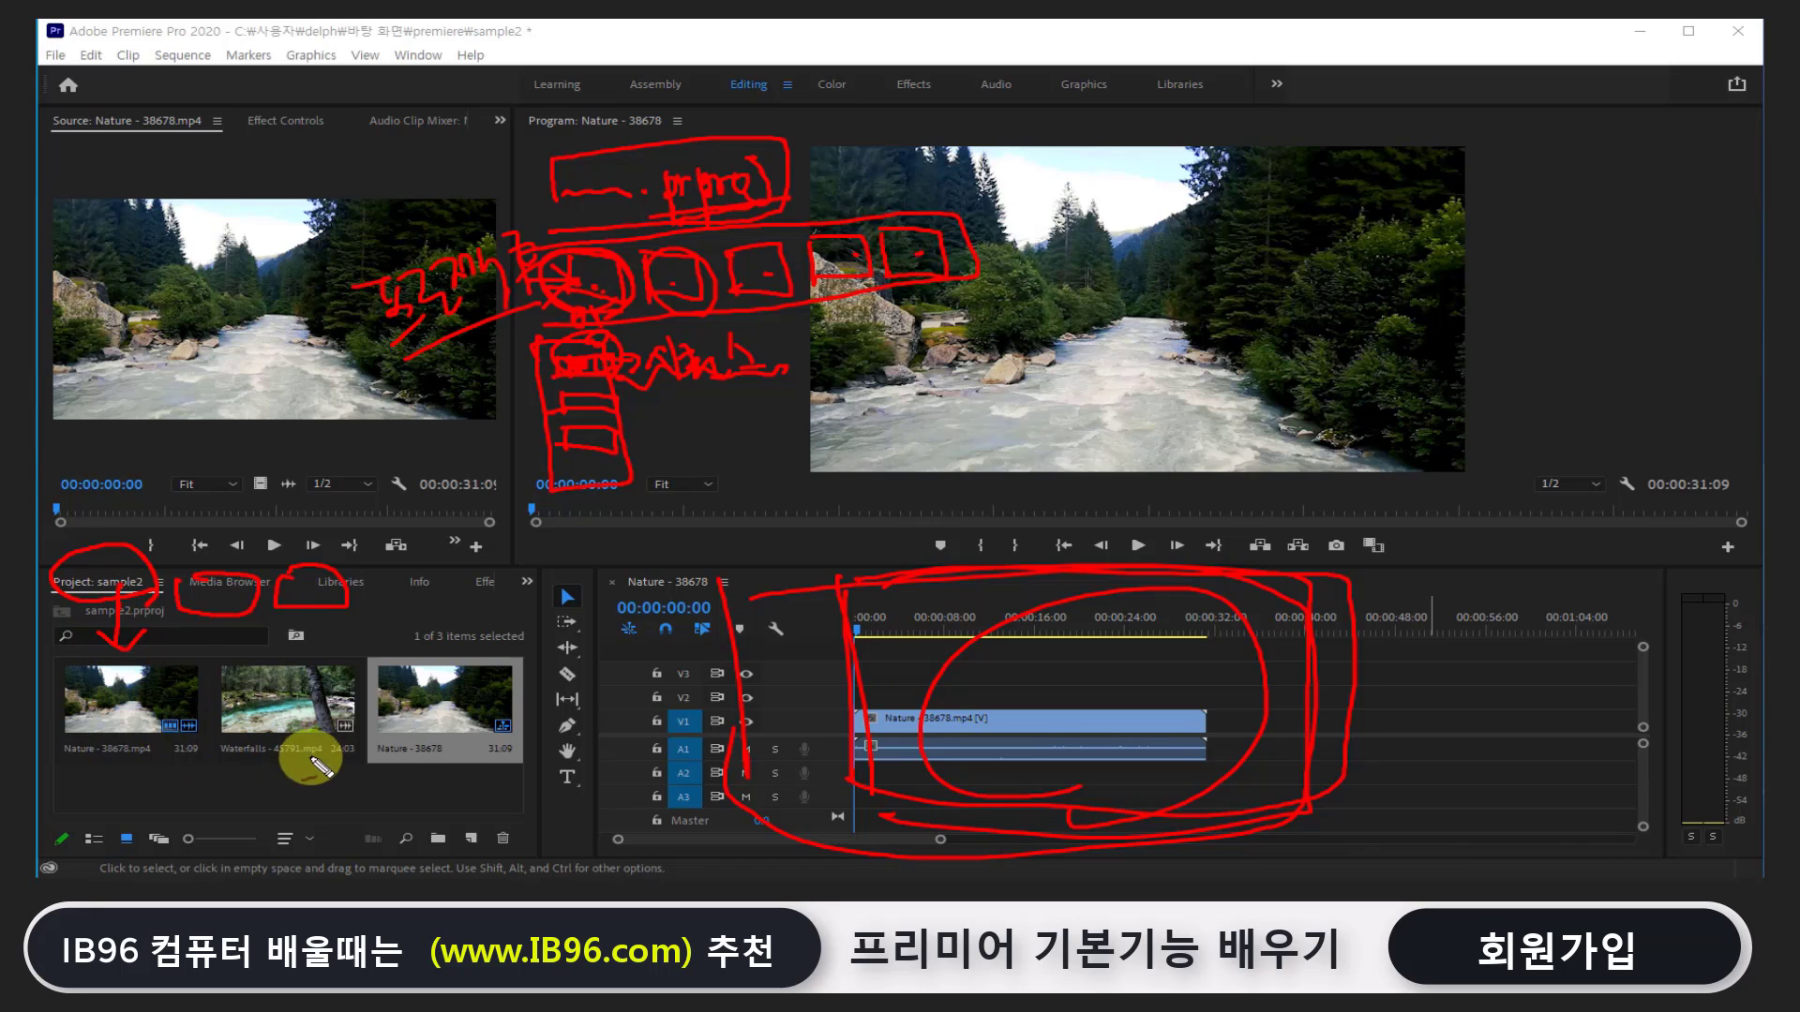
Mark the row beneath the thumbnails and circle the Nature - 38678 sequence
drag(467, 736, 536, 767)
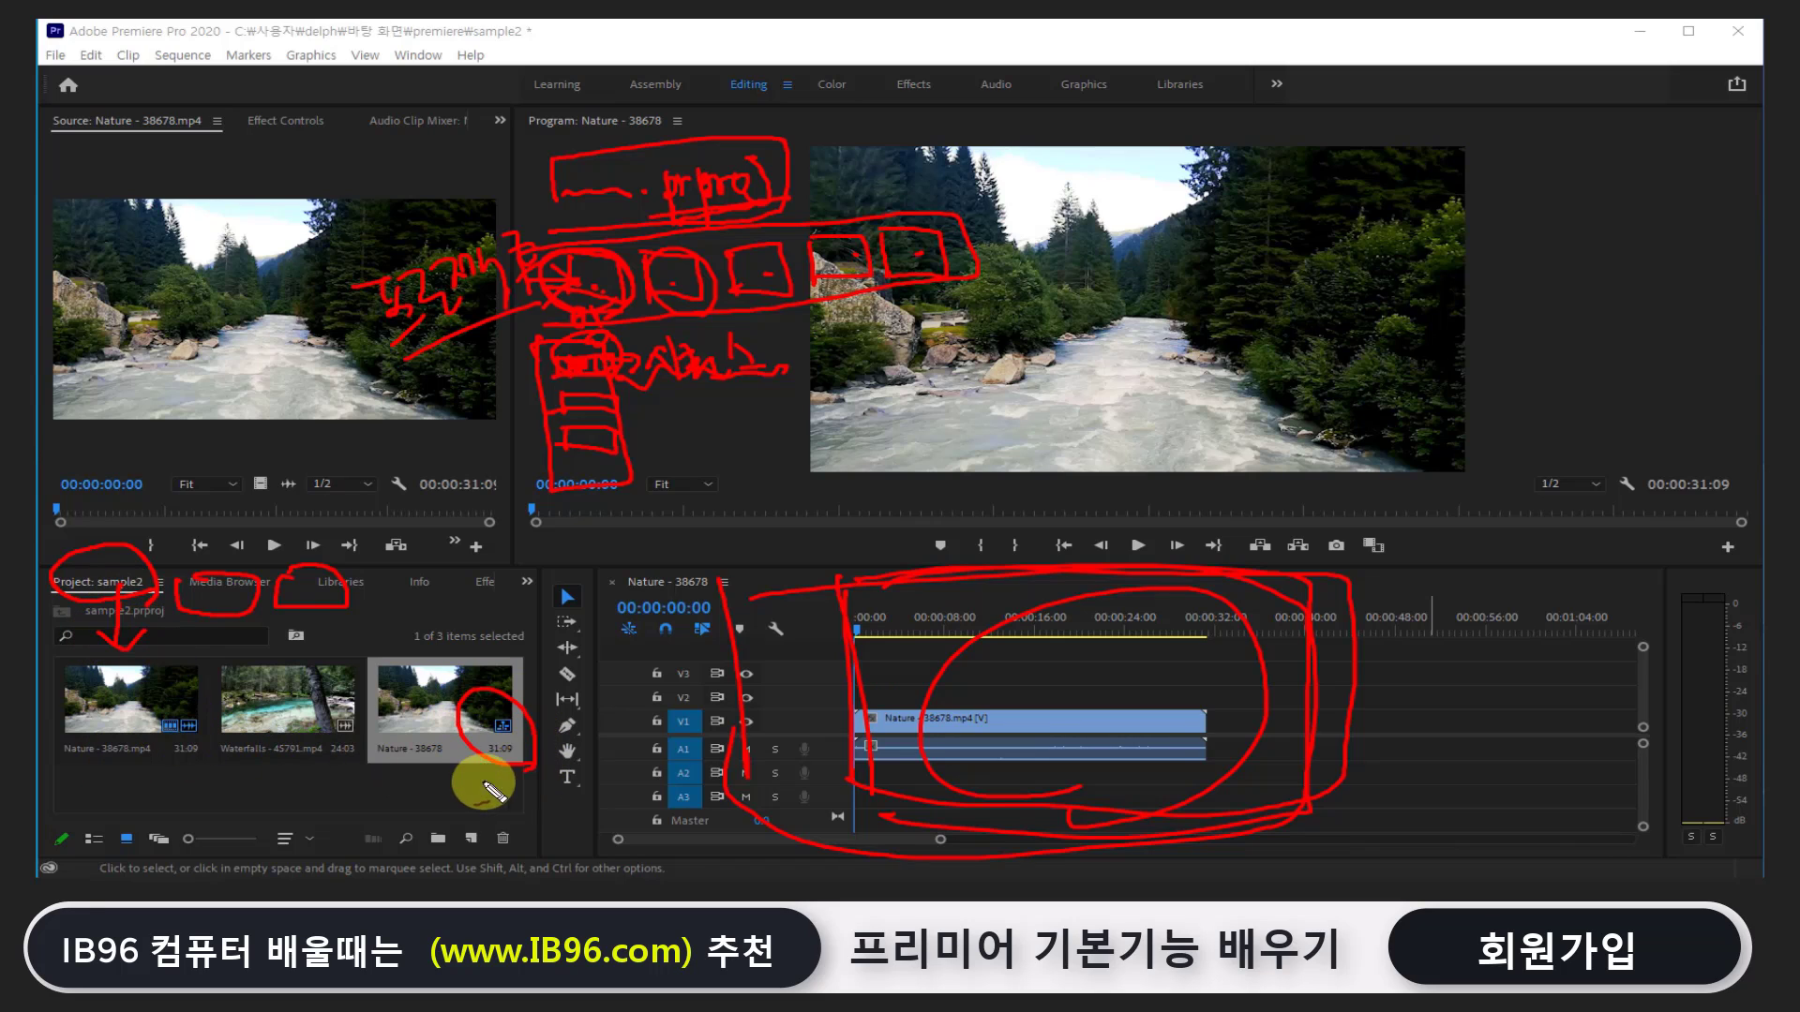
mouse_move(155, 785)
mouse_down()
mouse_move(141, 792)
mouse_move(234, 787)
mouse_up()
drag(309, 774, 516, 802)
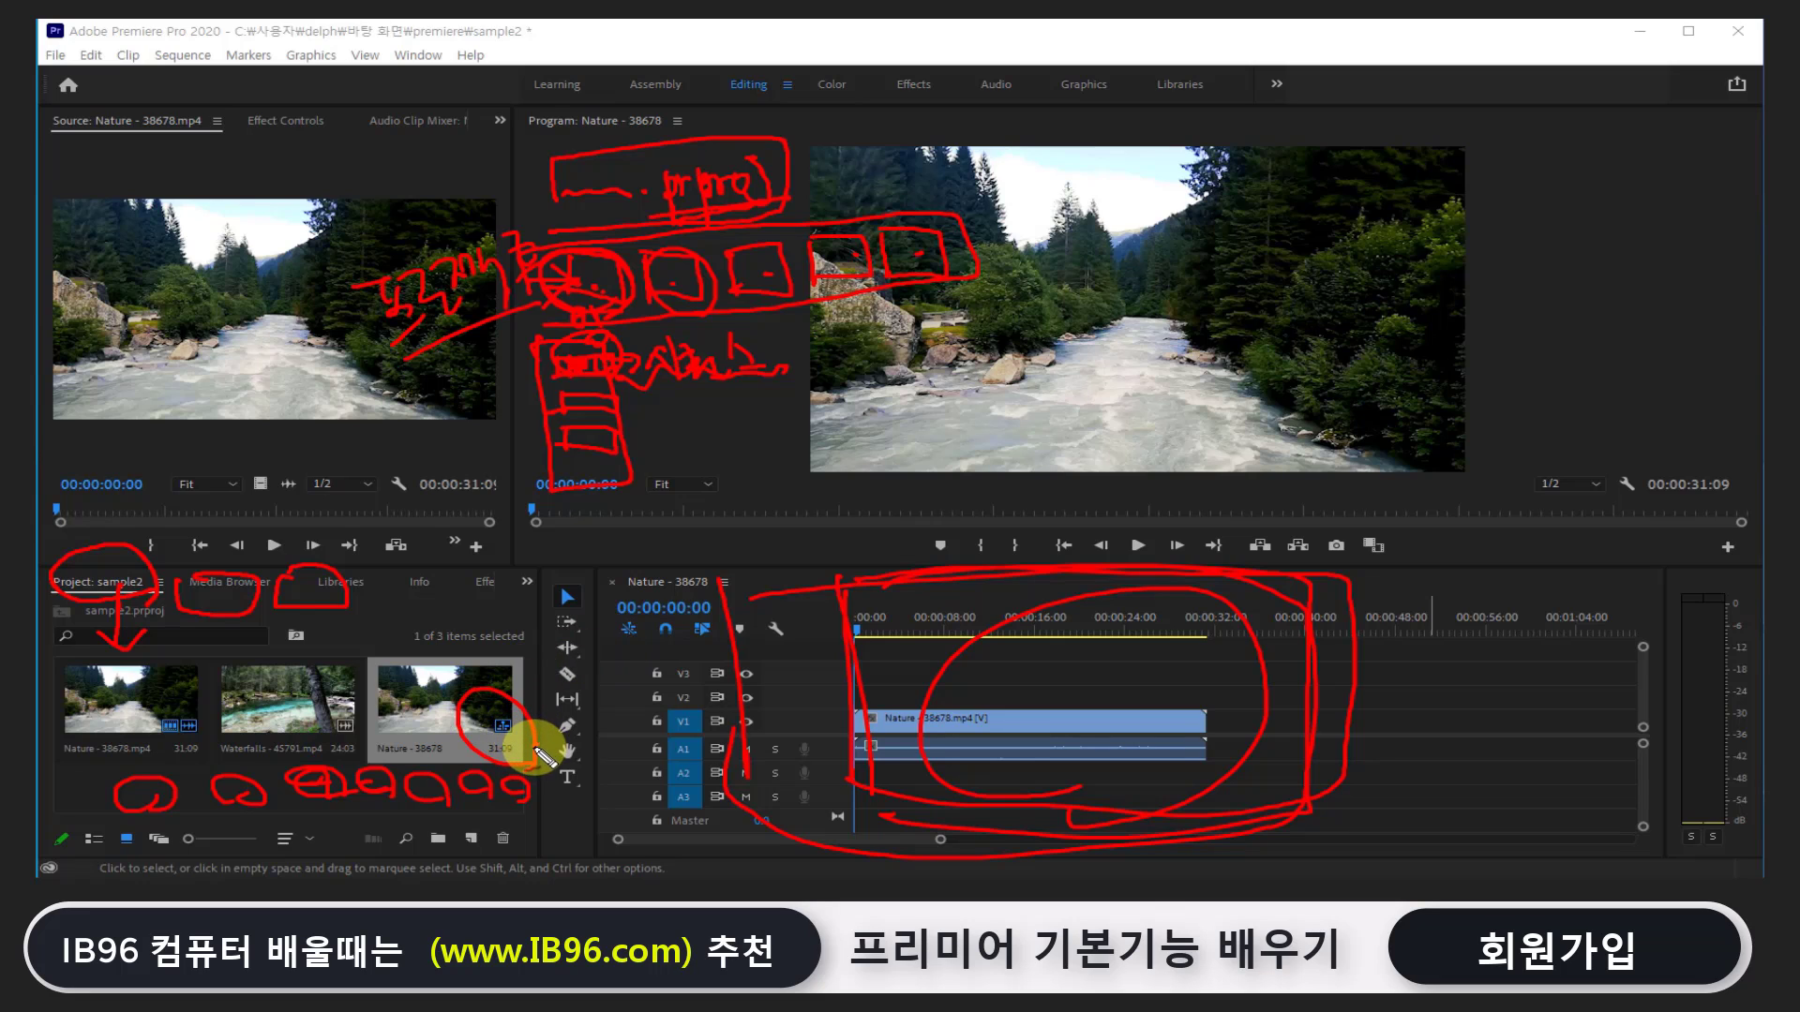
drag(497, 783, 535, 750)
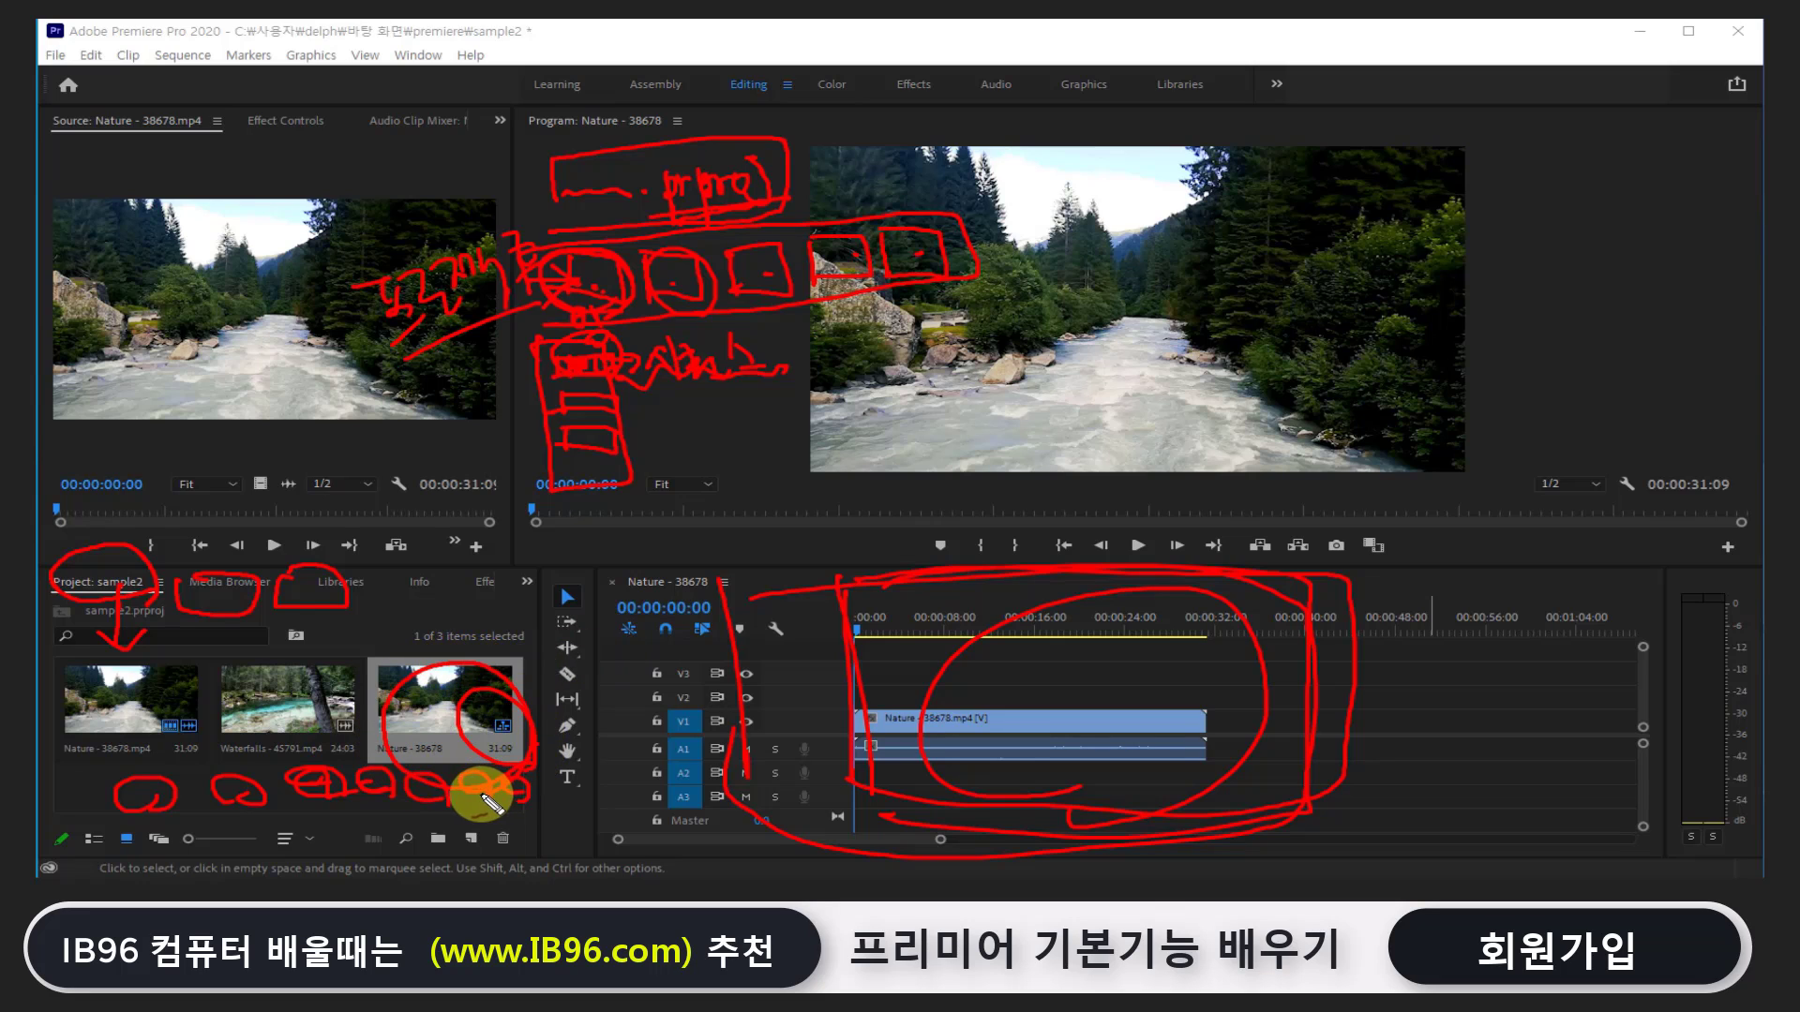
key(Escape)
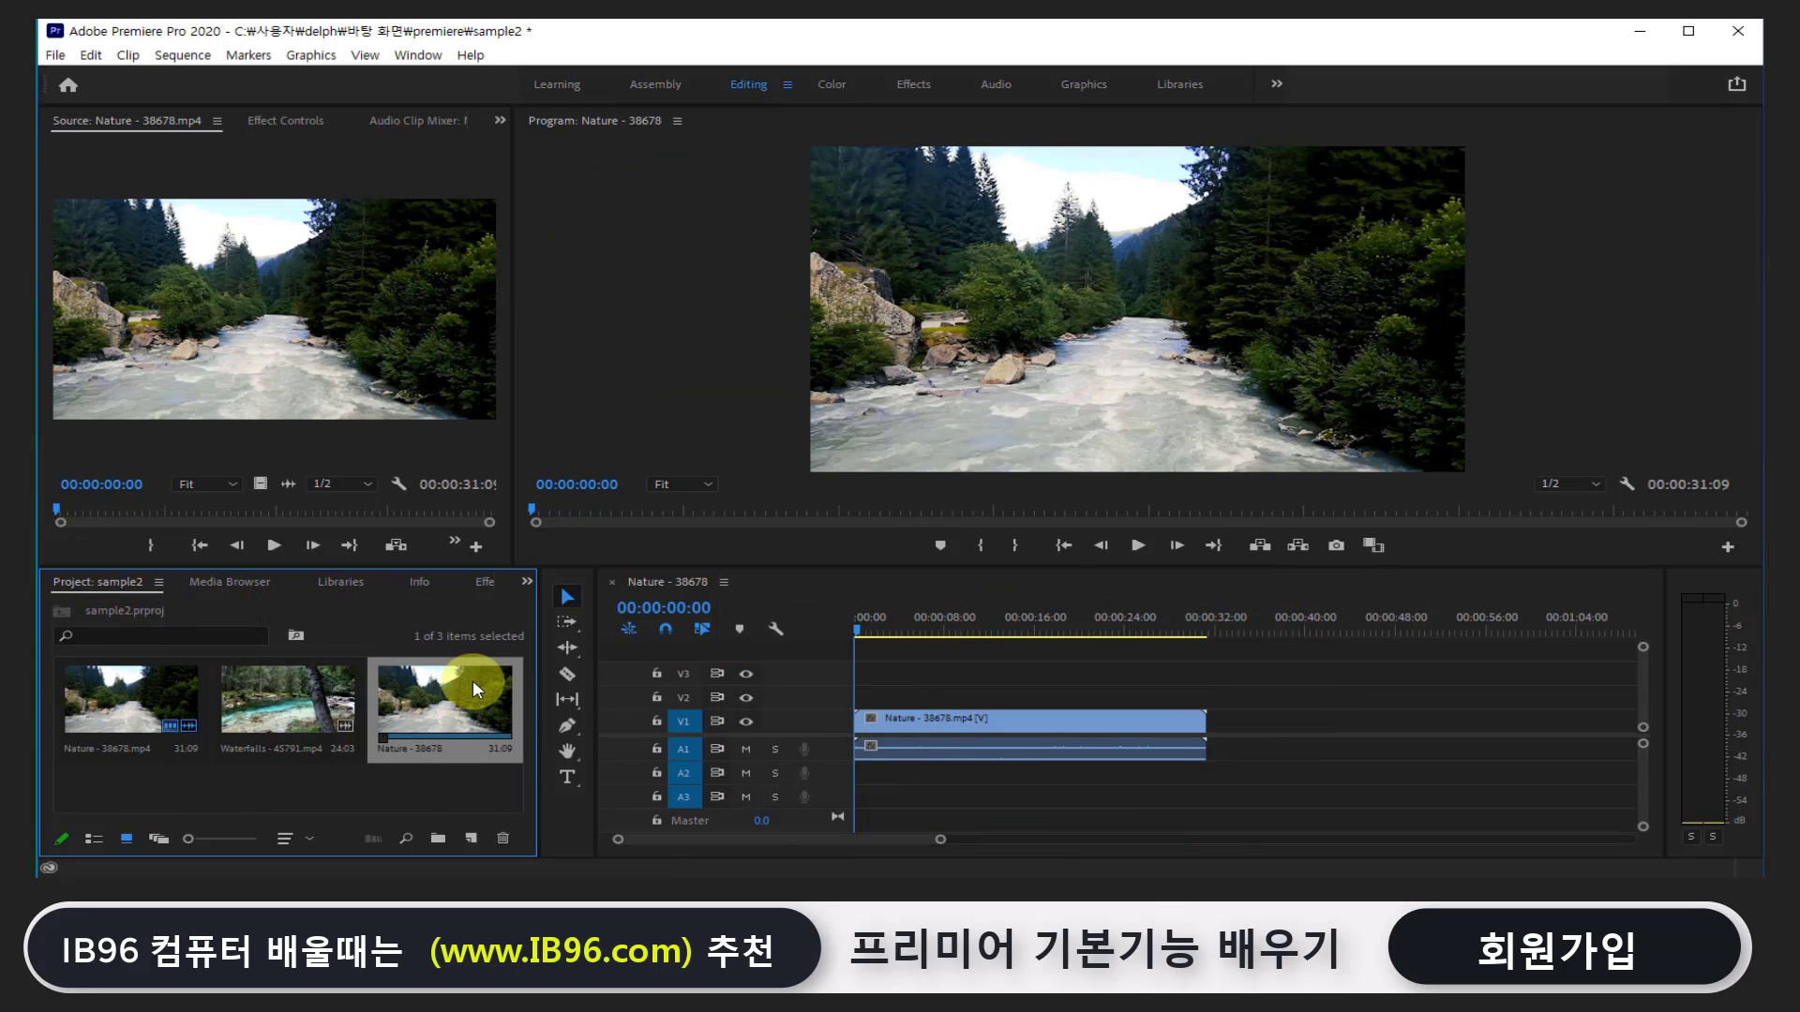
key(Delete)
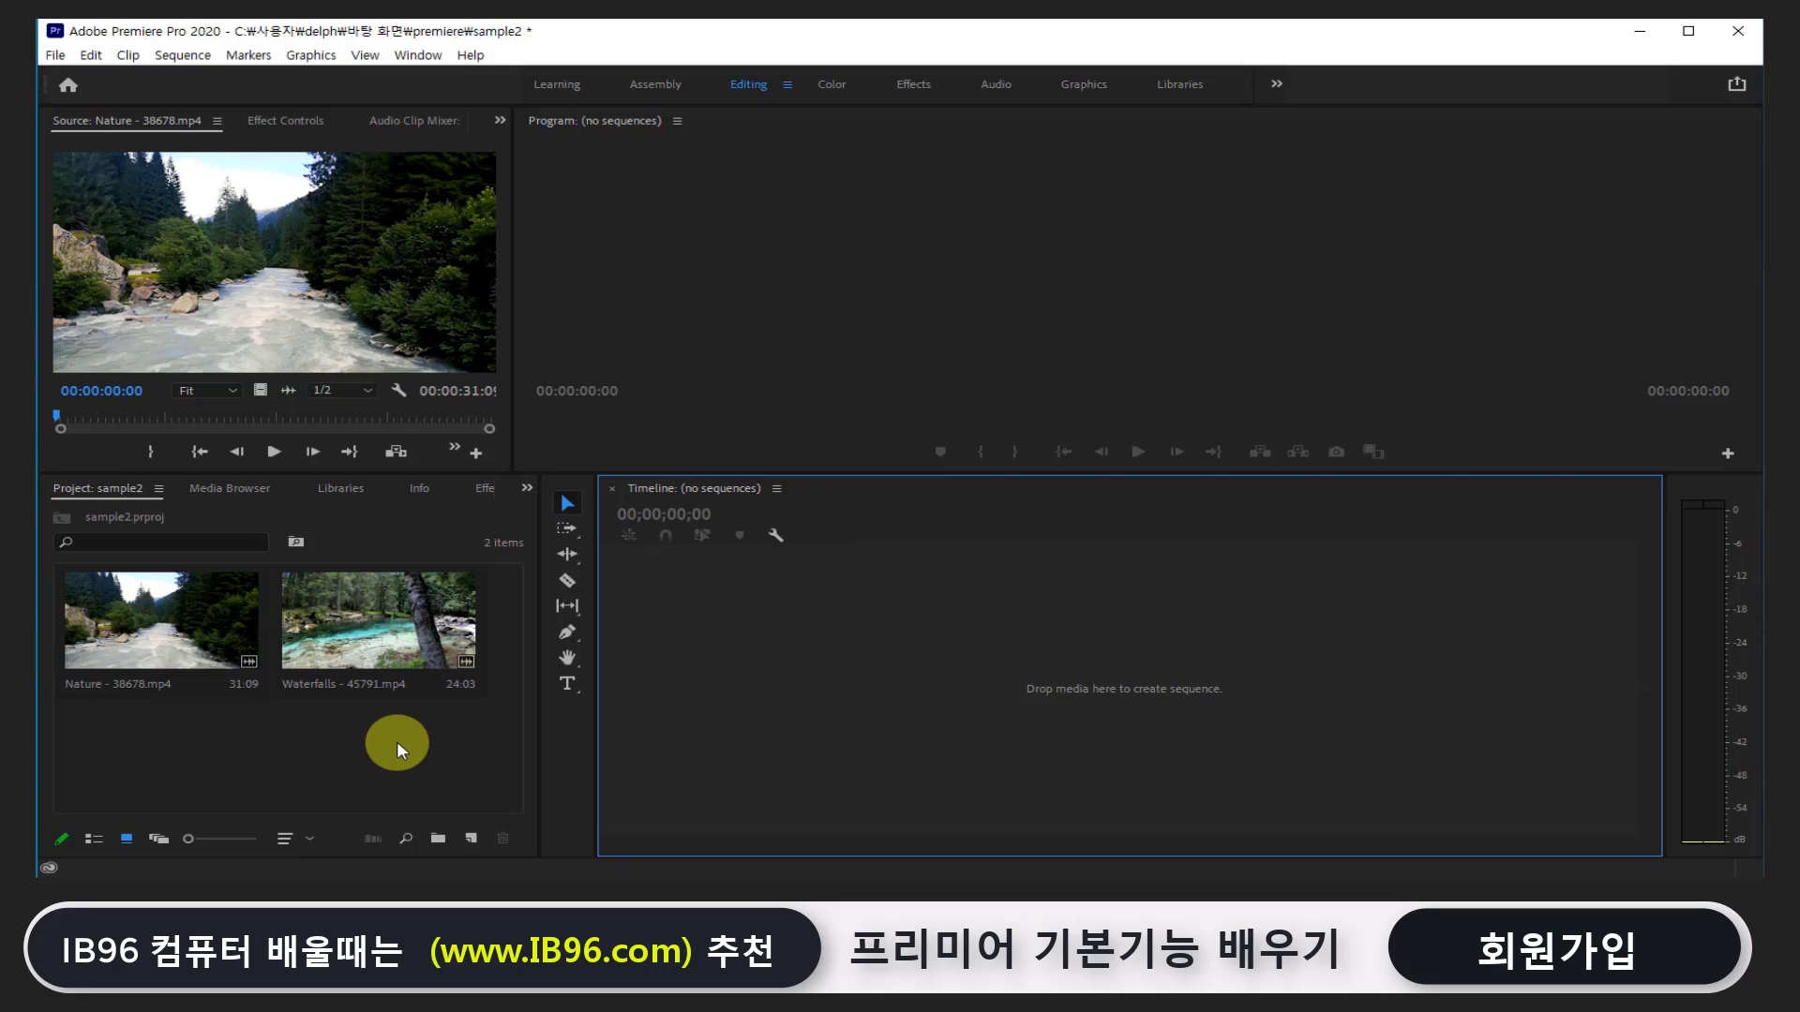
right_click(363, 720)
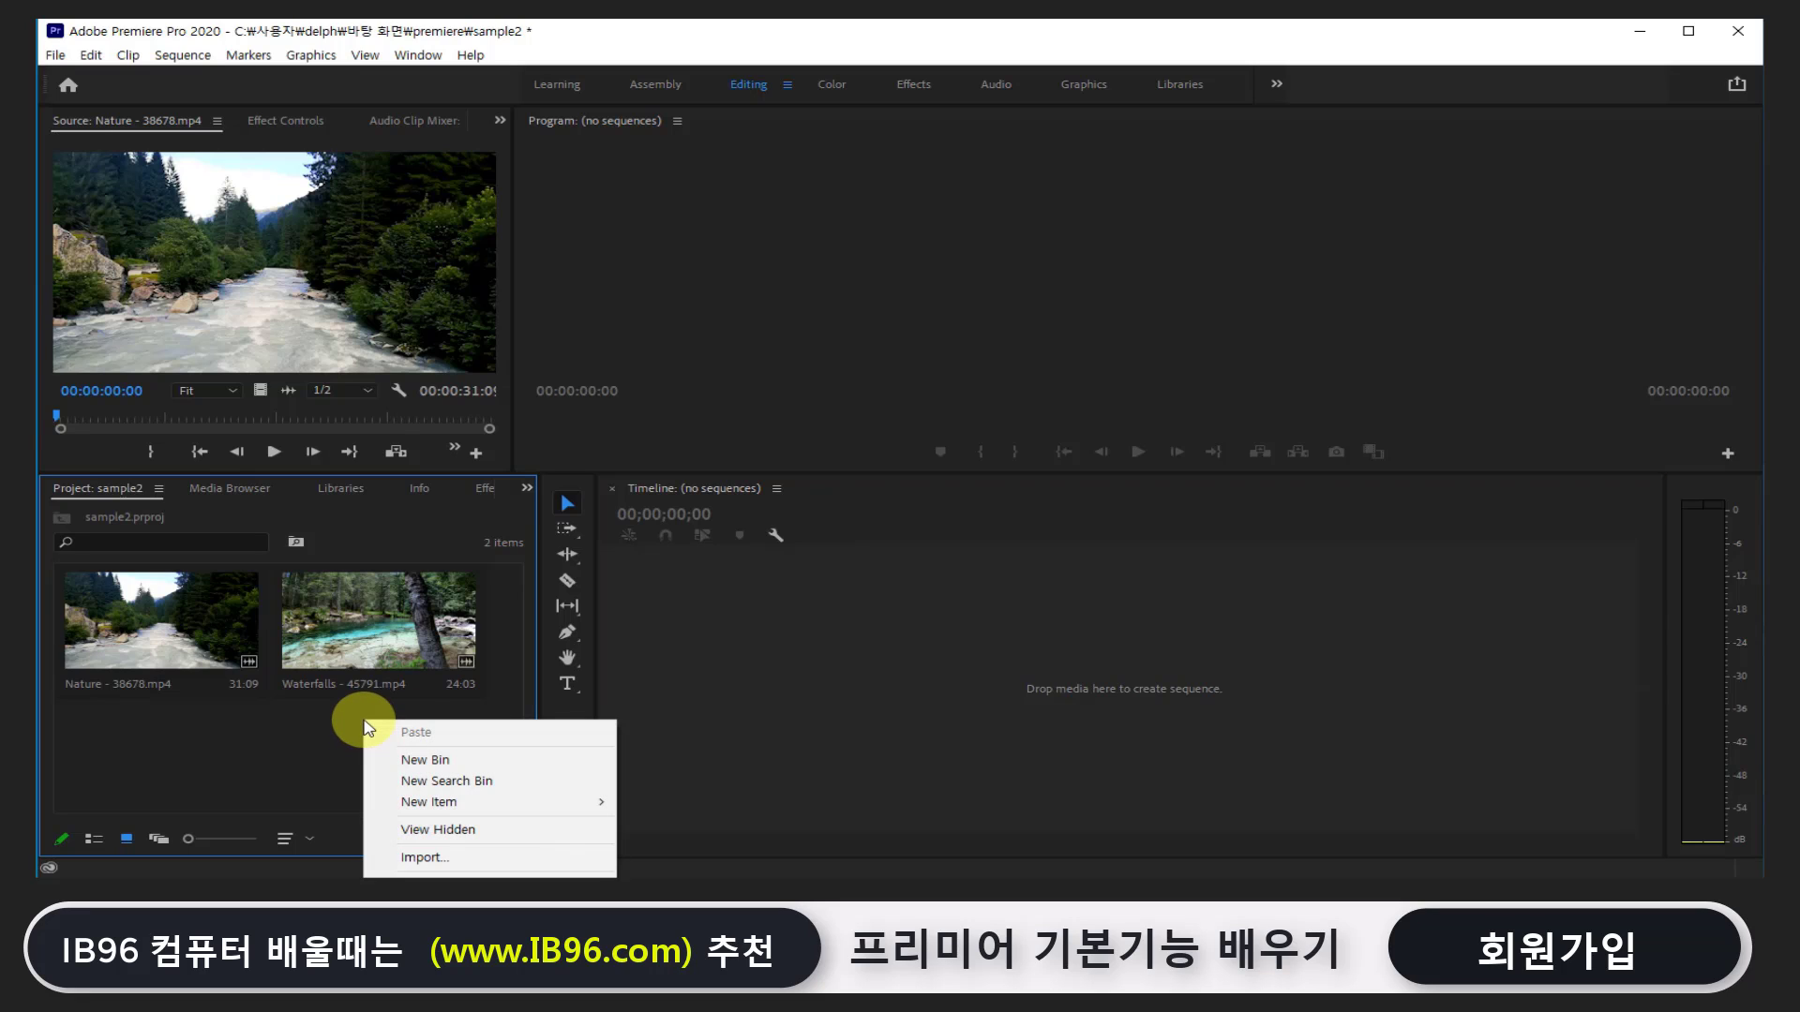
mouse_move(444, 809)
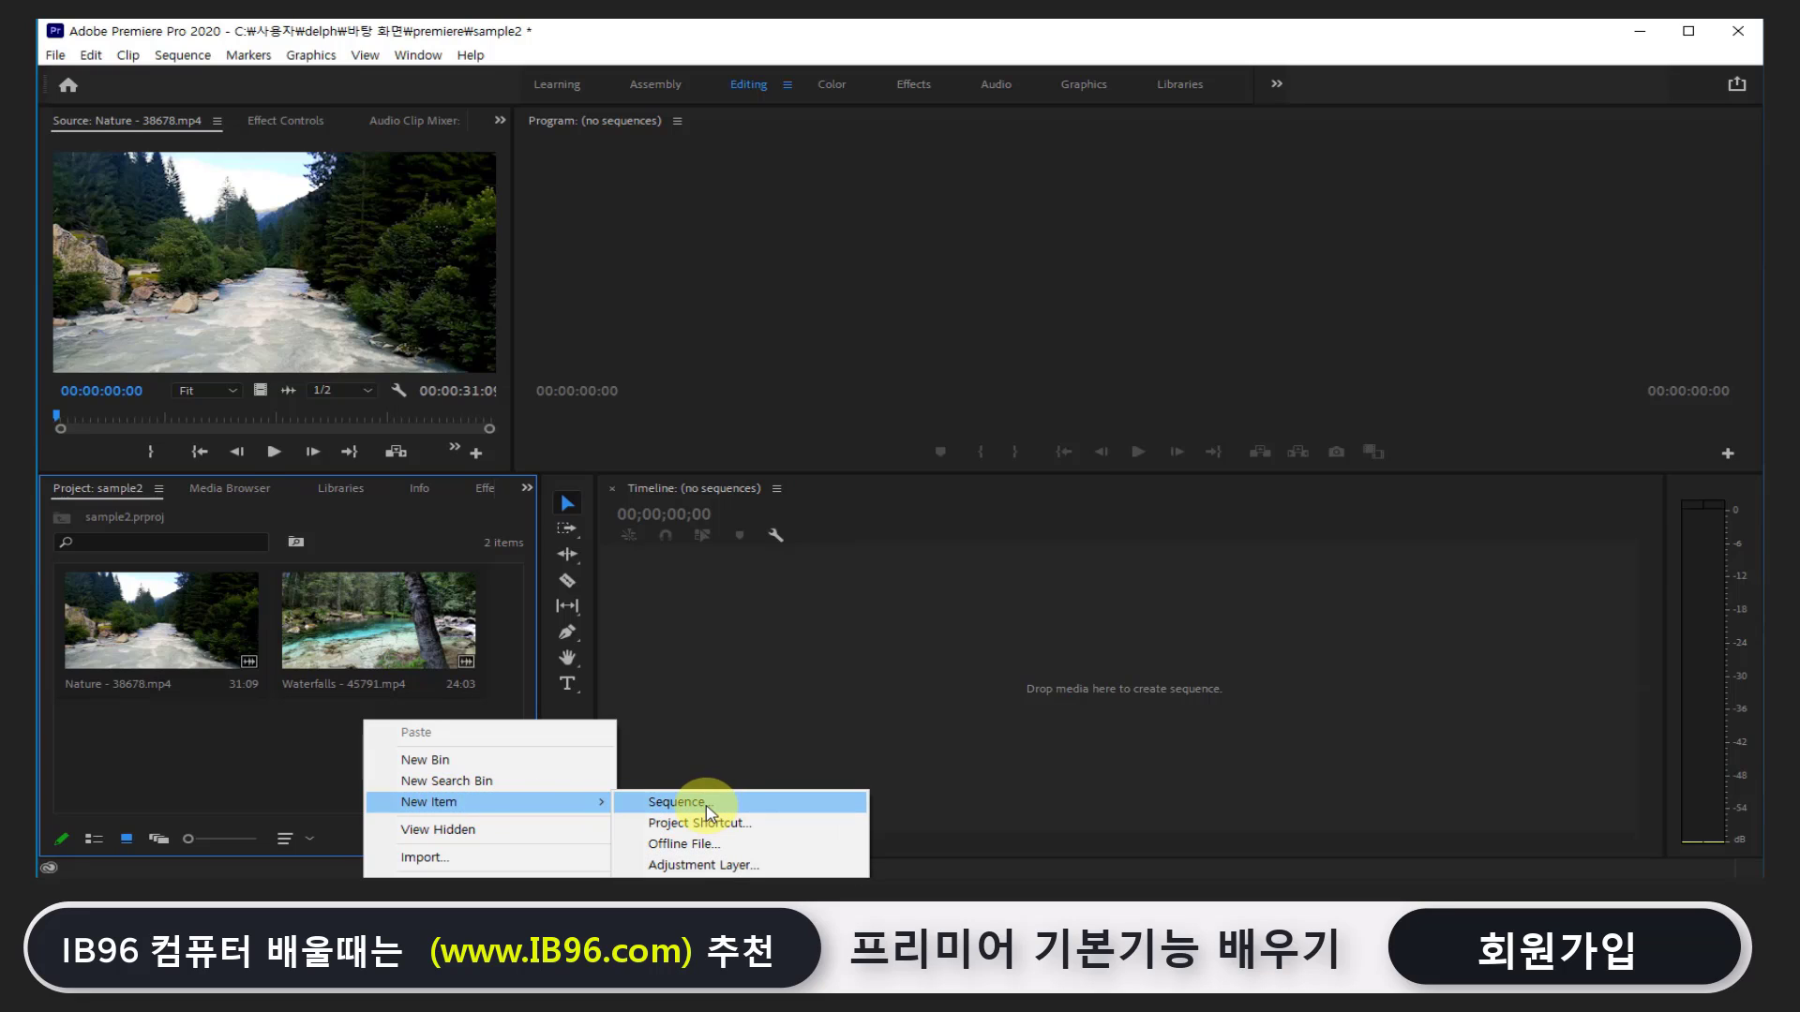
click(709, 808)
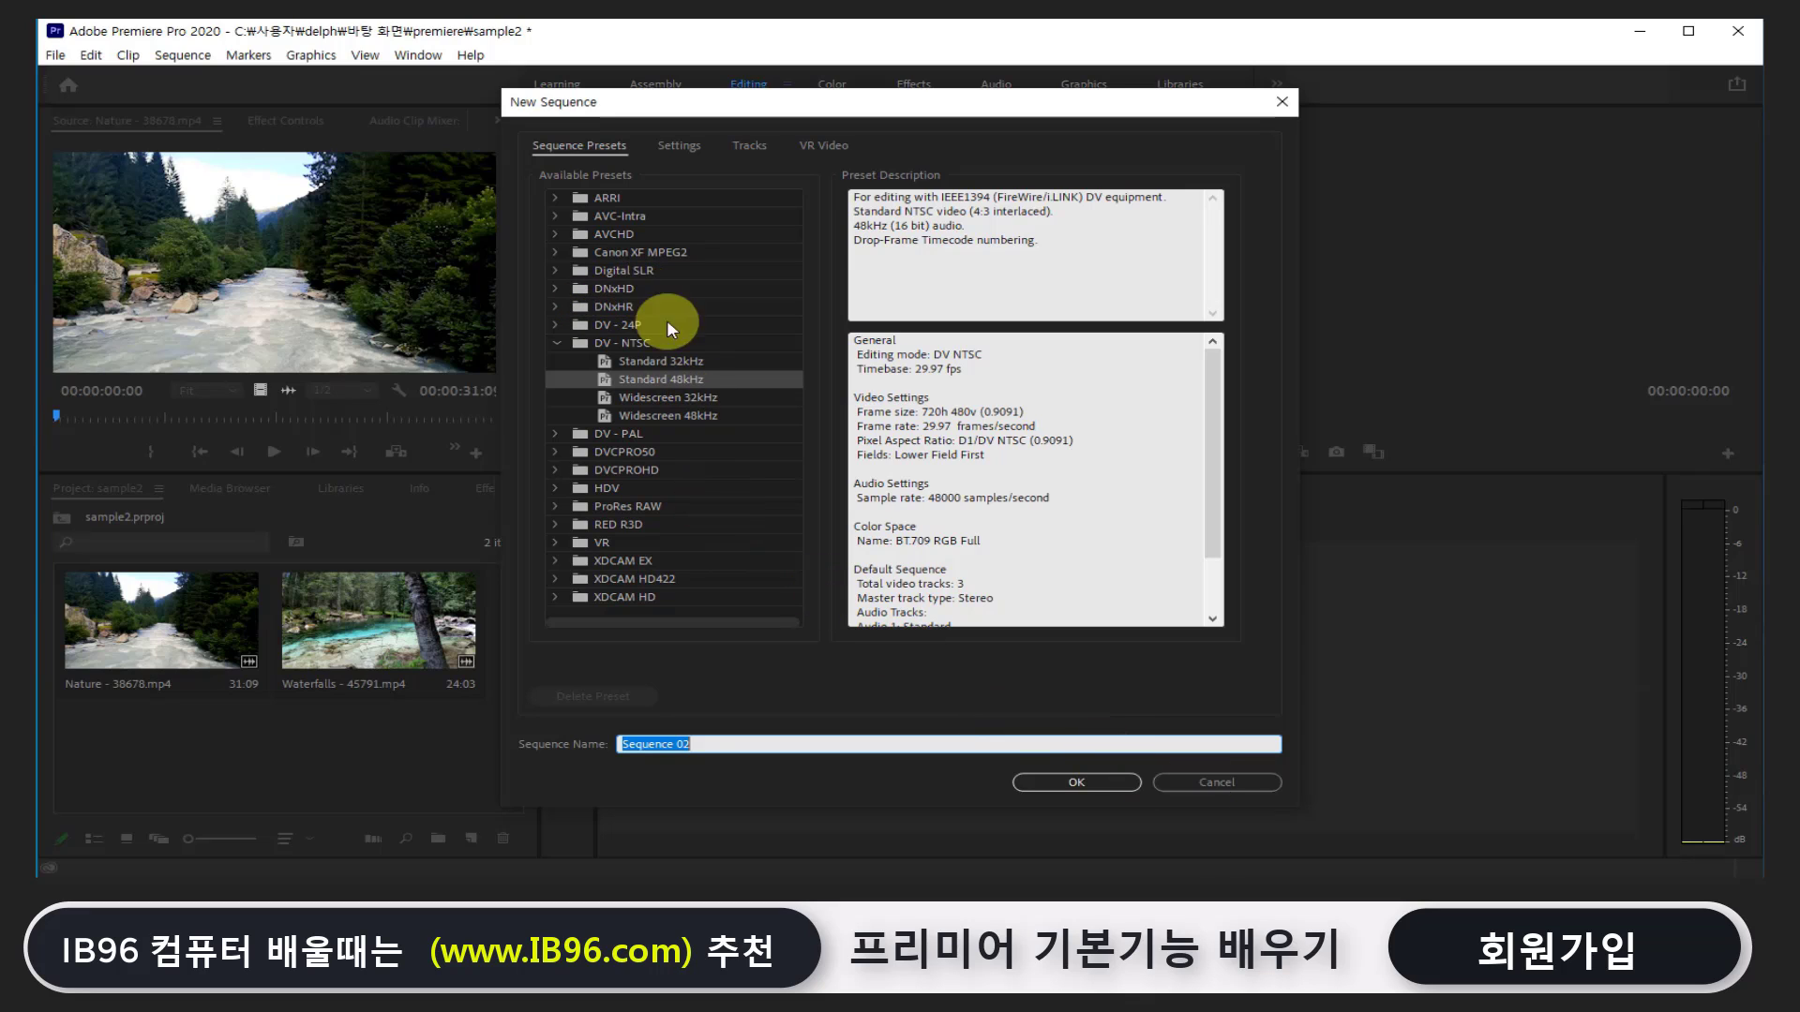
click(682, 150)
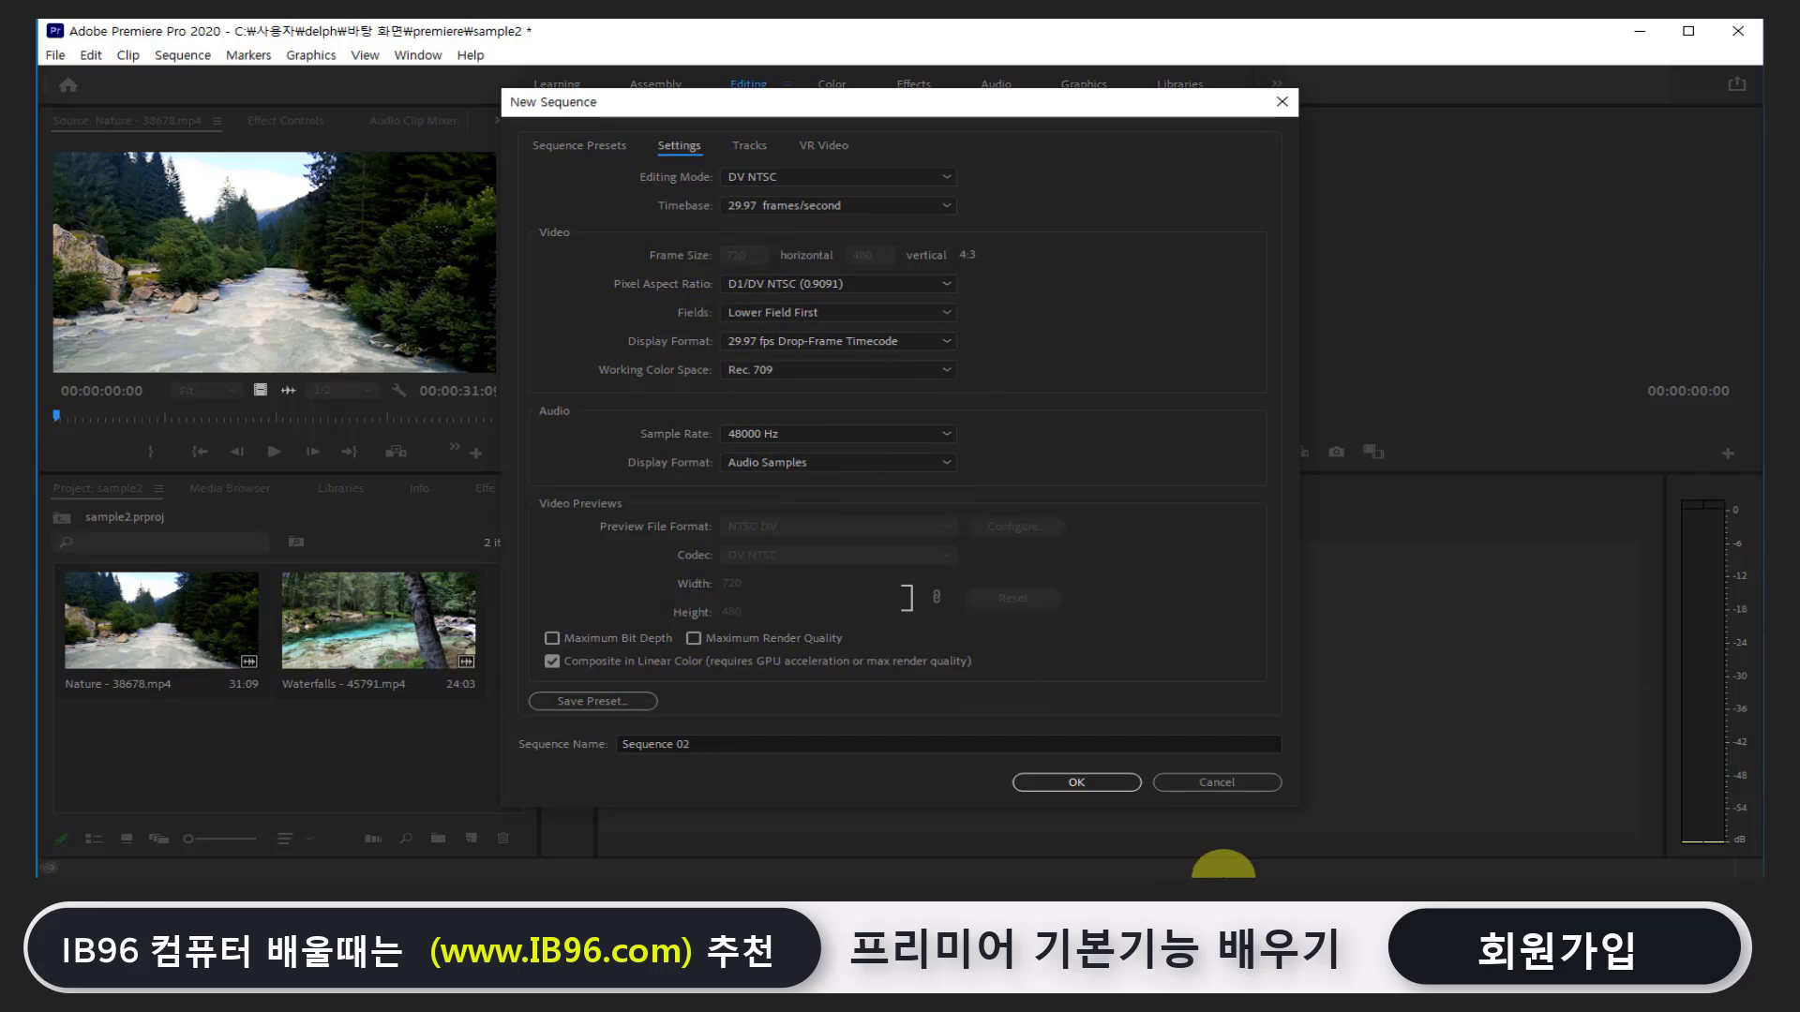
click(1205, 784)
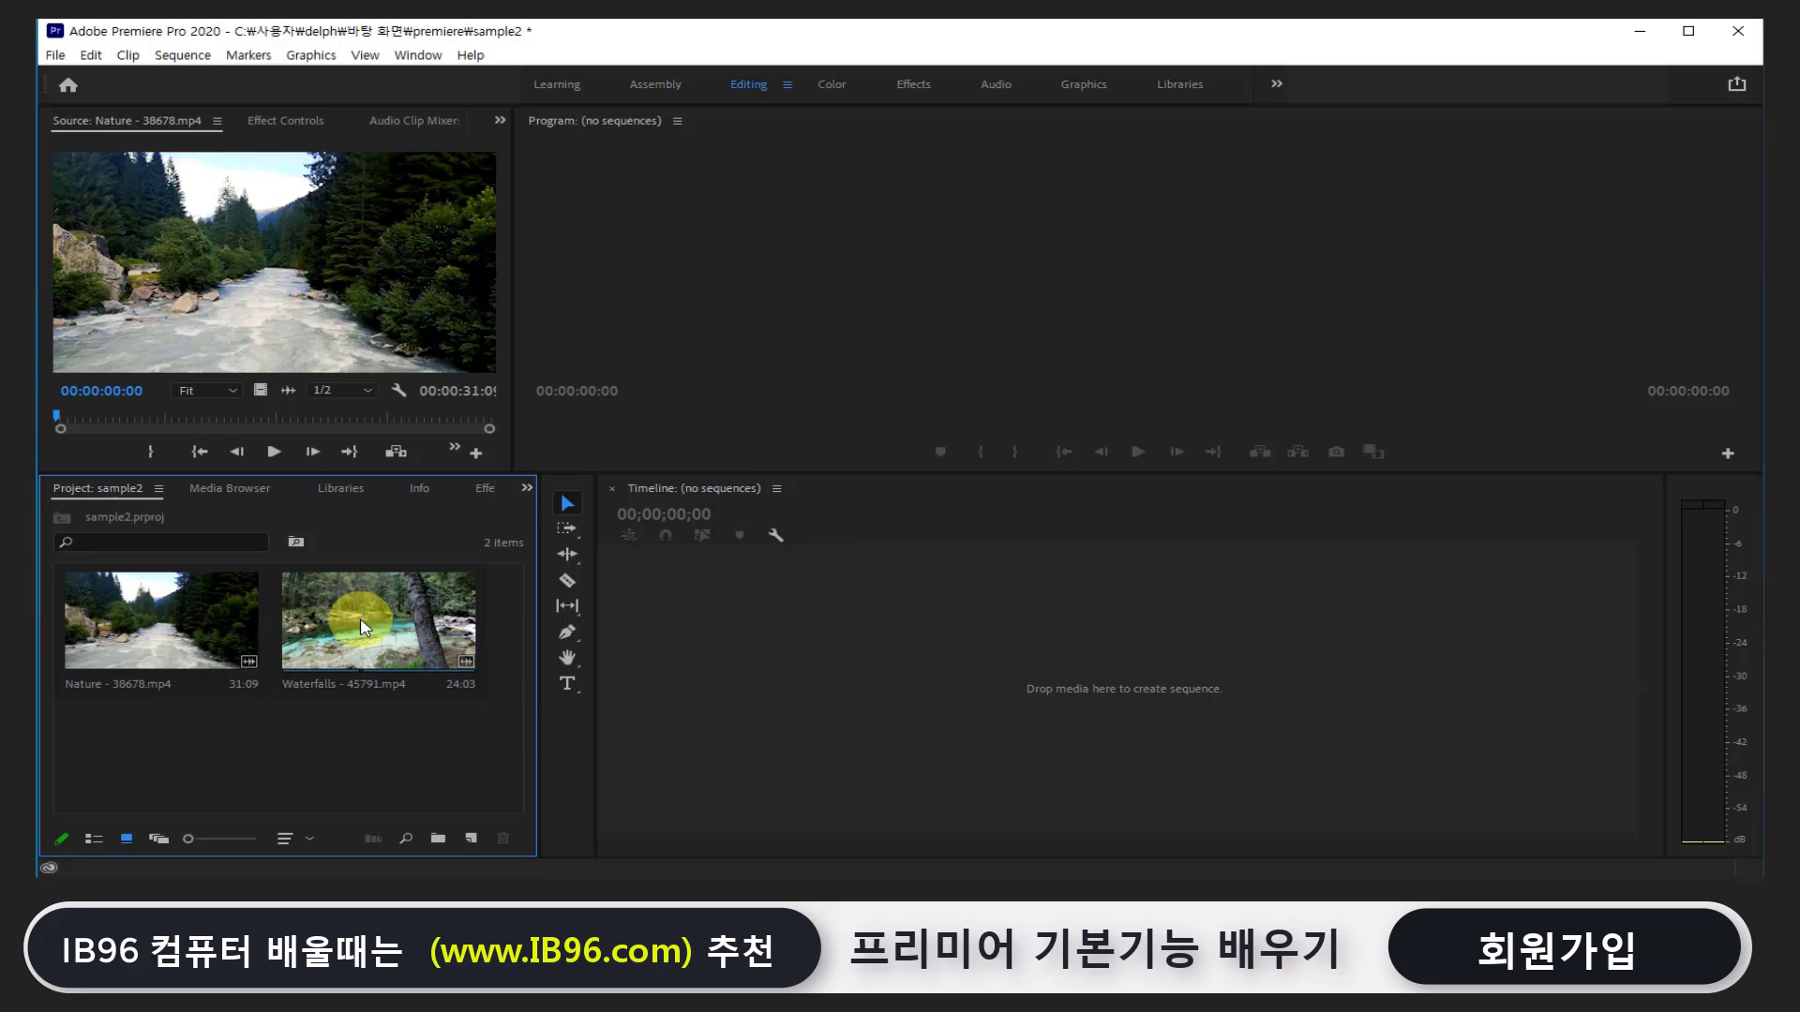
Drag the Waterfalls clip onto the empty timeline to create Waterfalls - 45791, then select it
drag(363, 626, 690, 645)
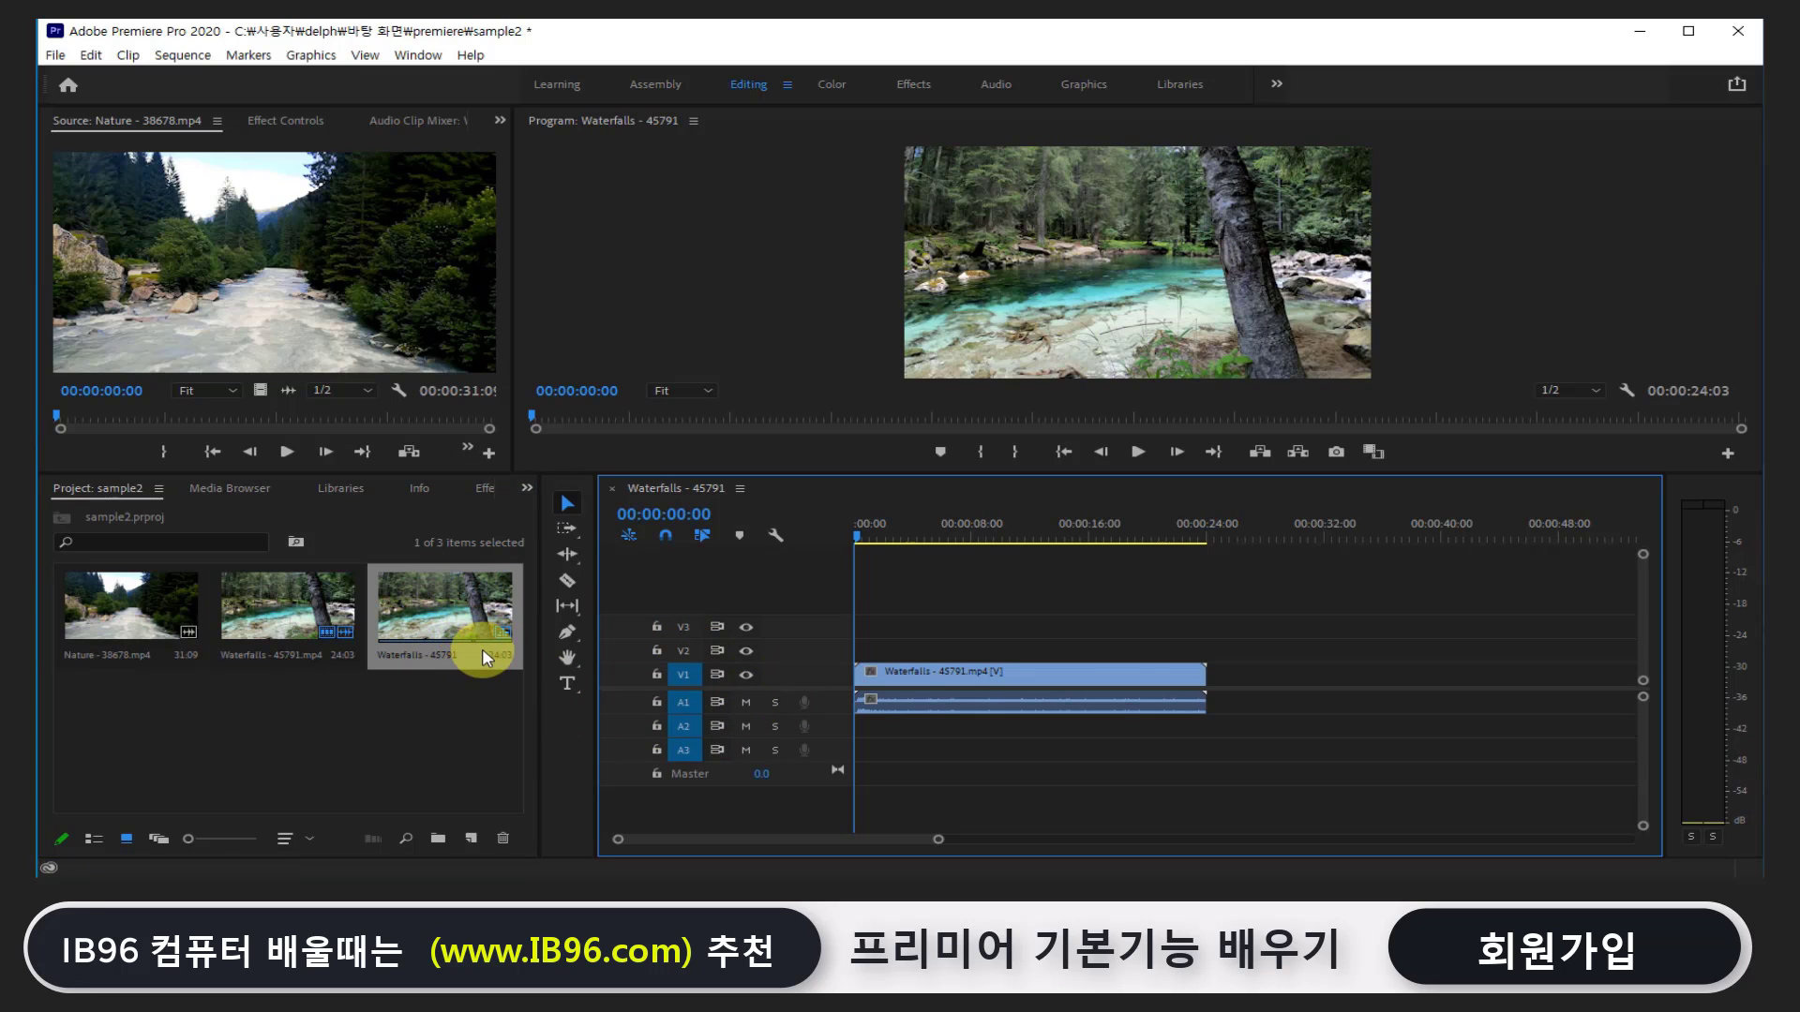
click(949, 689)
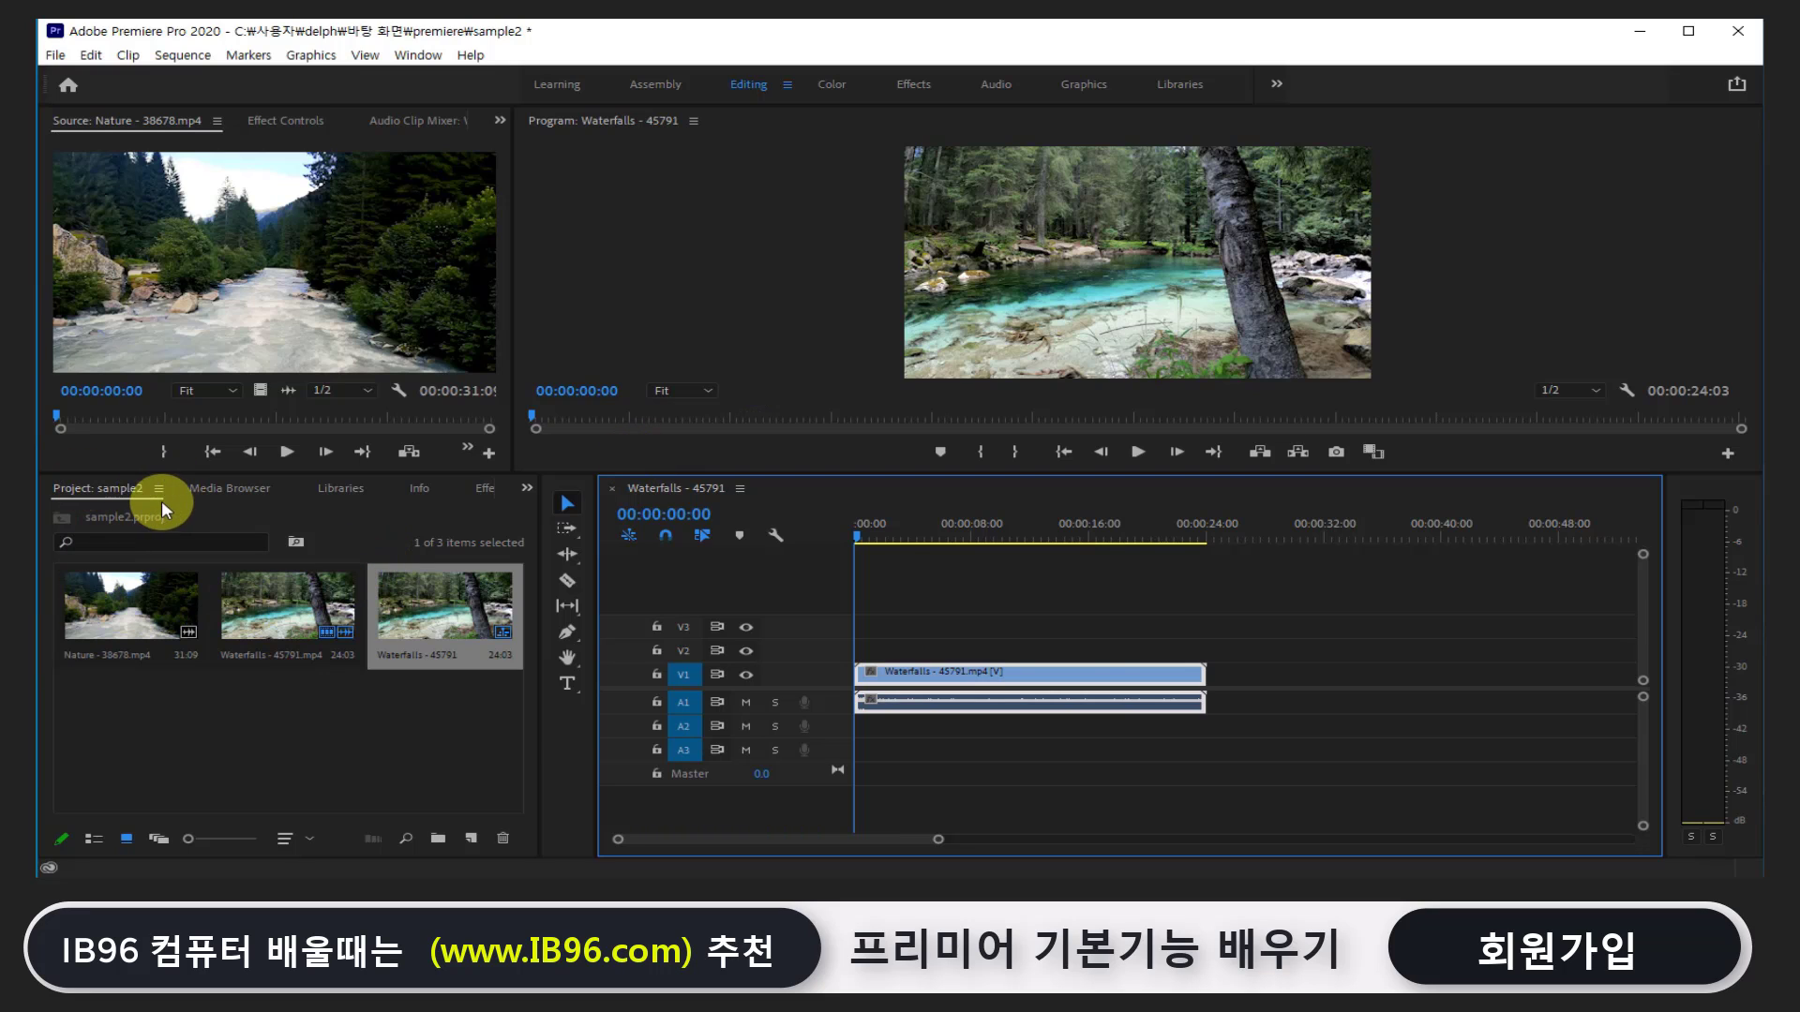
click(56, 56)
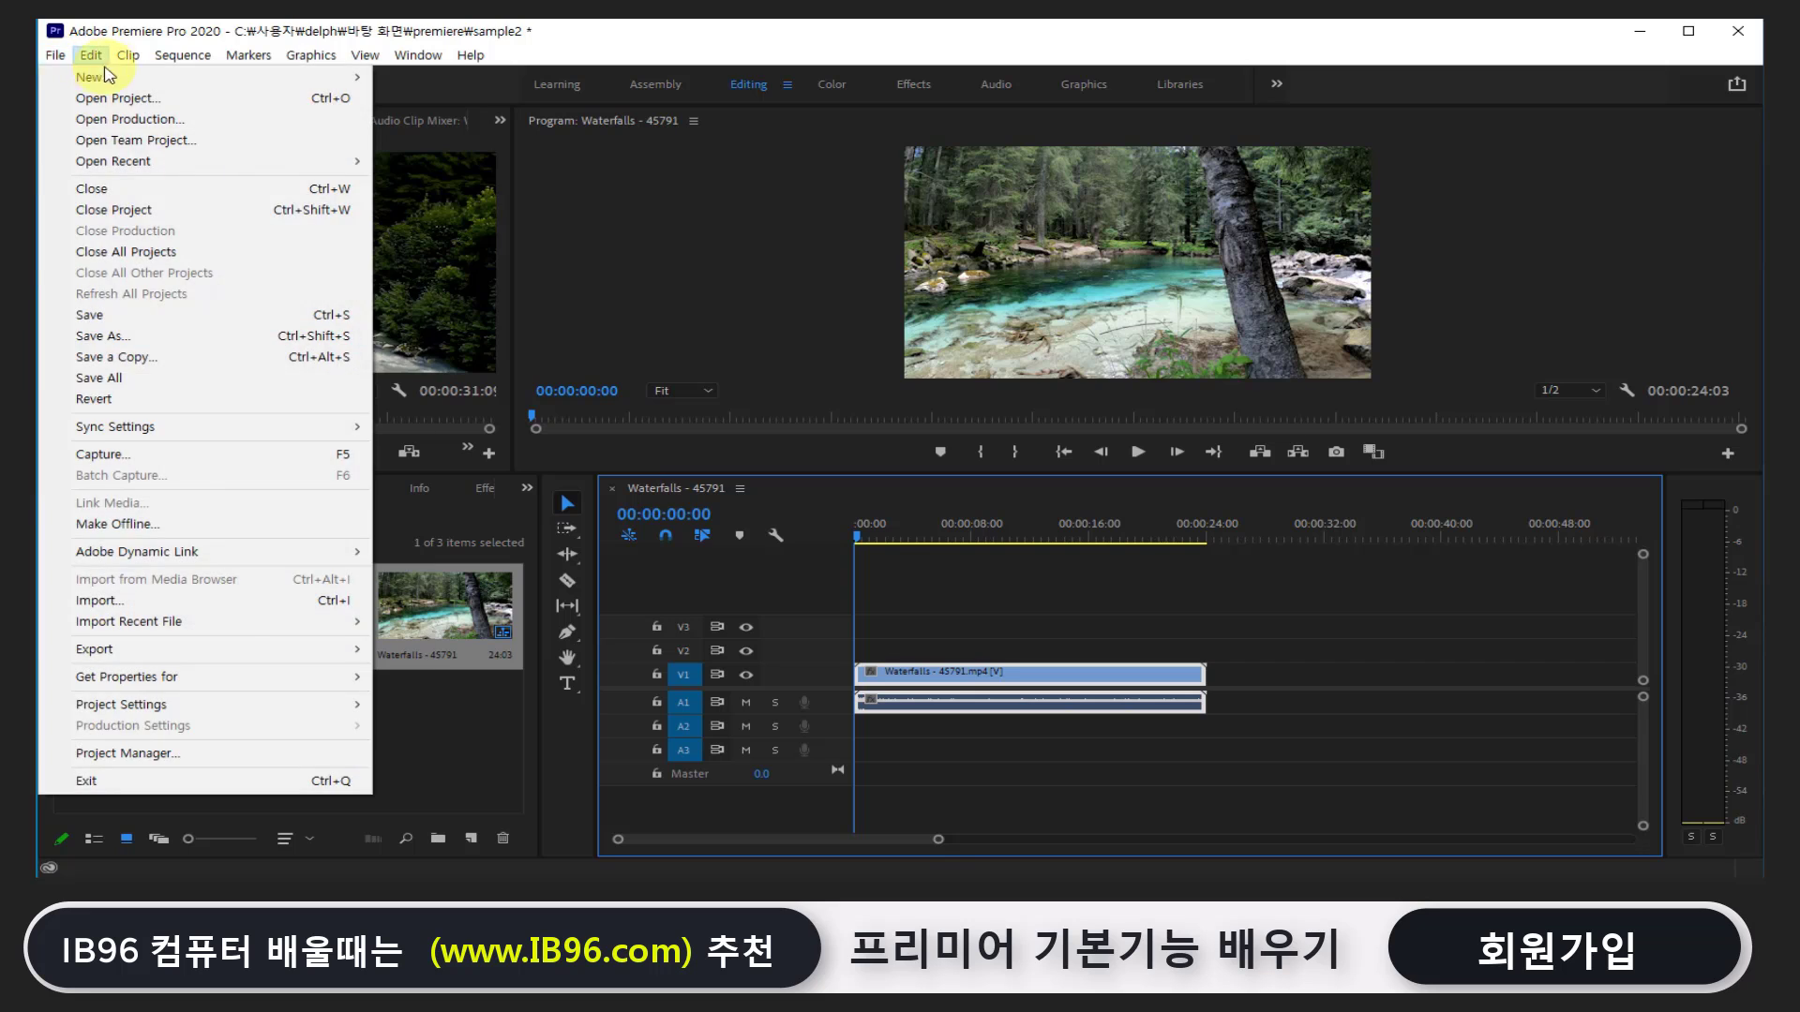
mouse_move(69, 79)
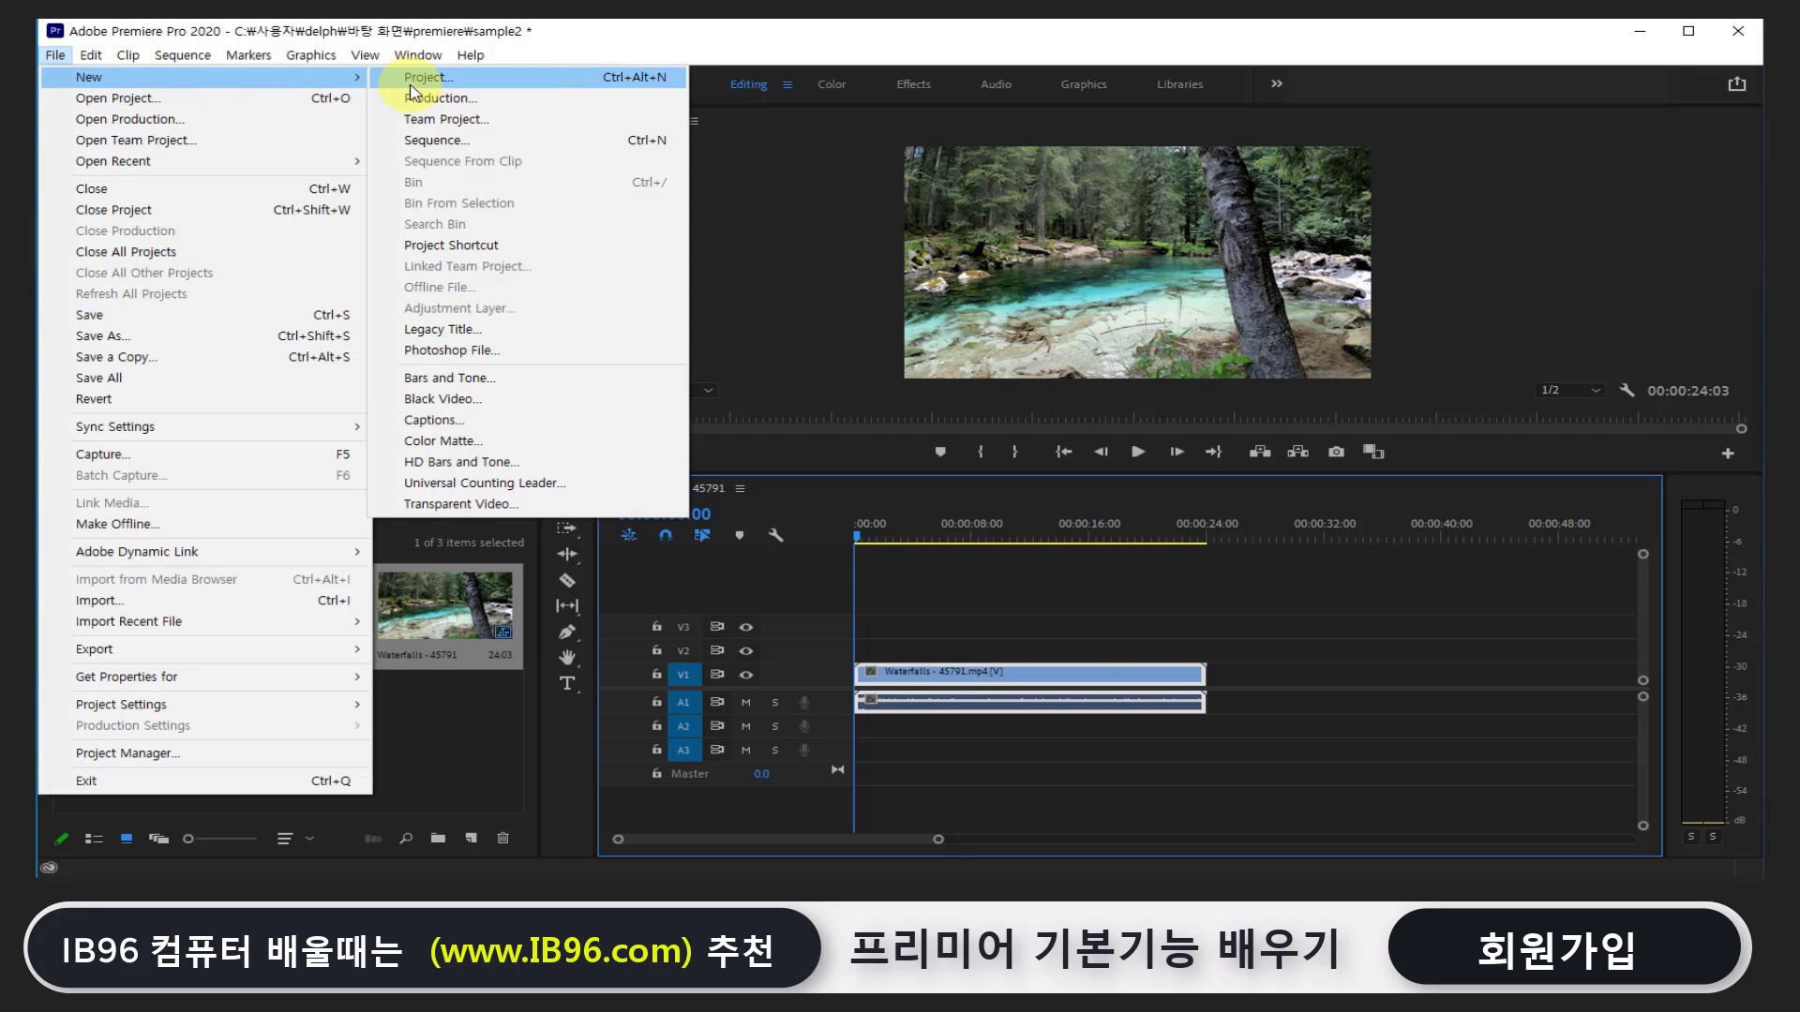
click(417, 85)
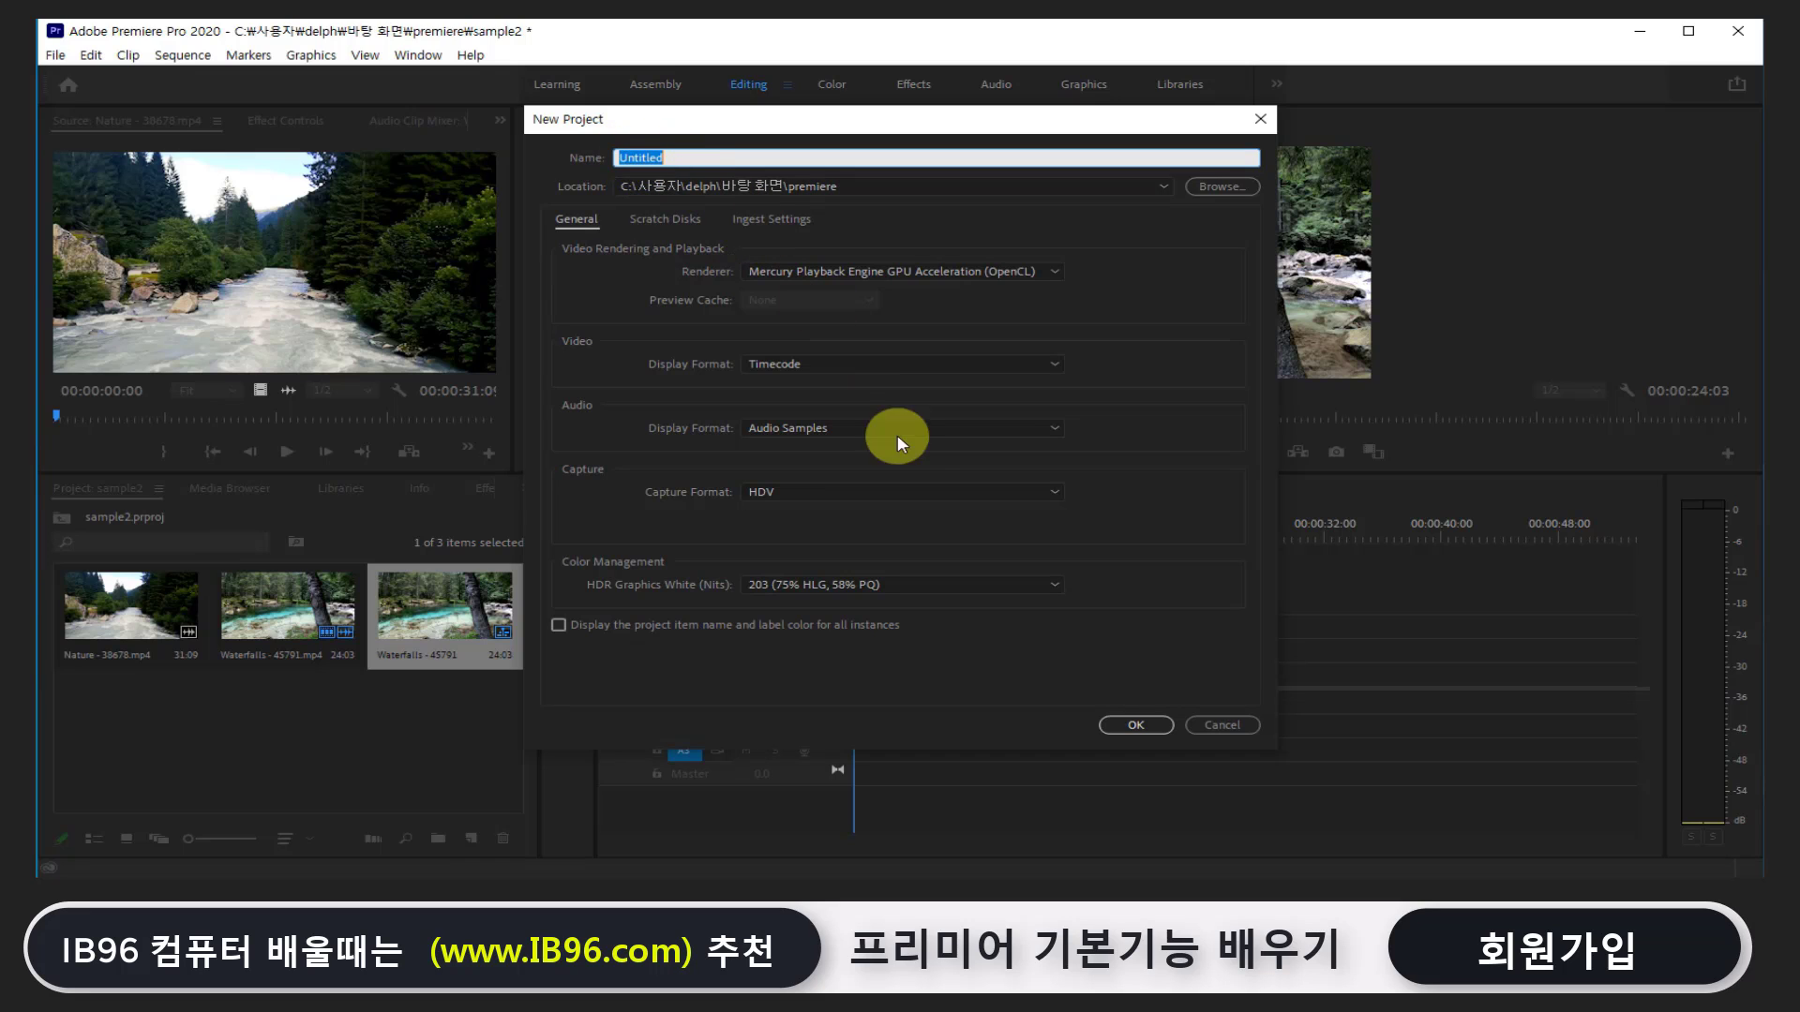
click(1211, 724)
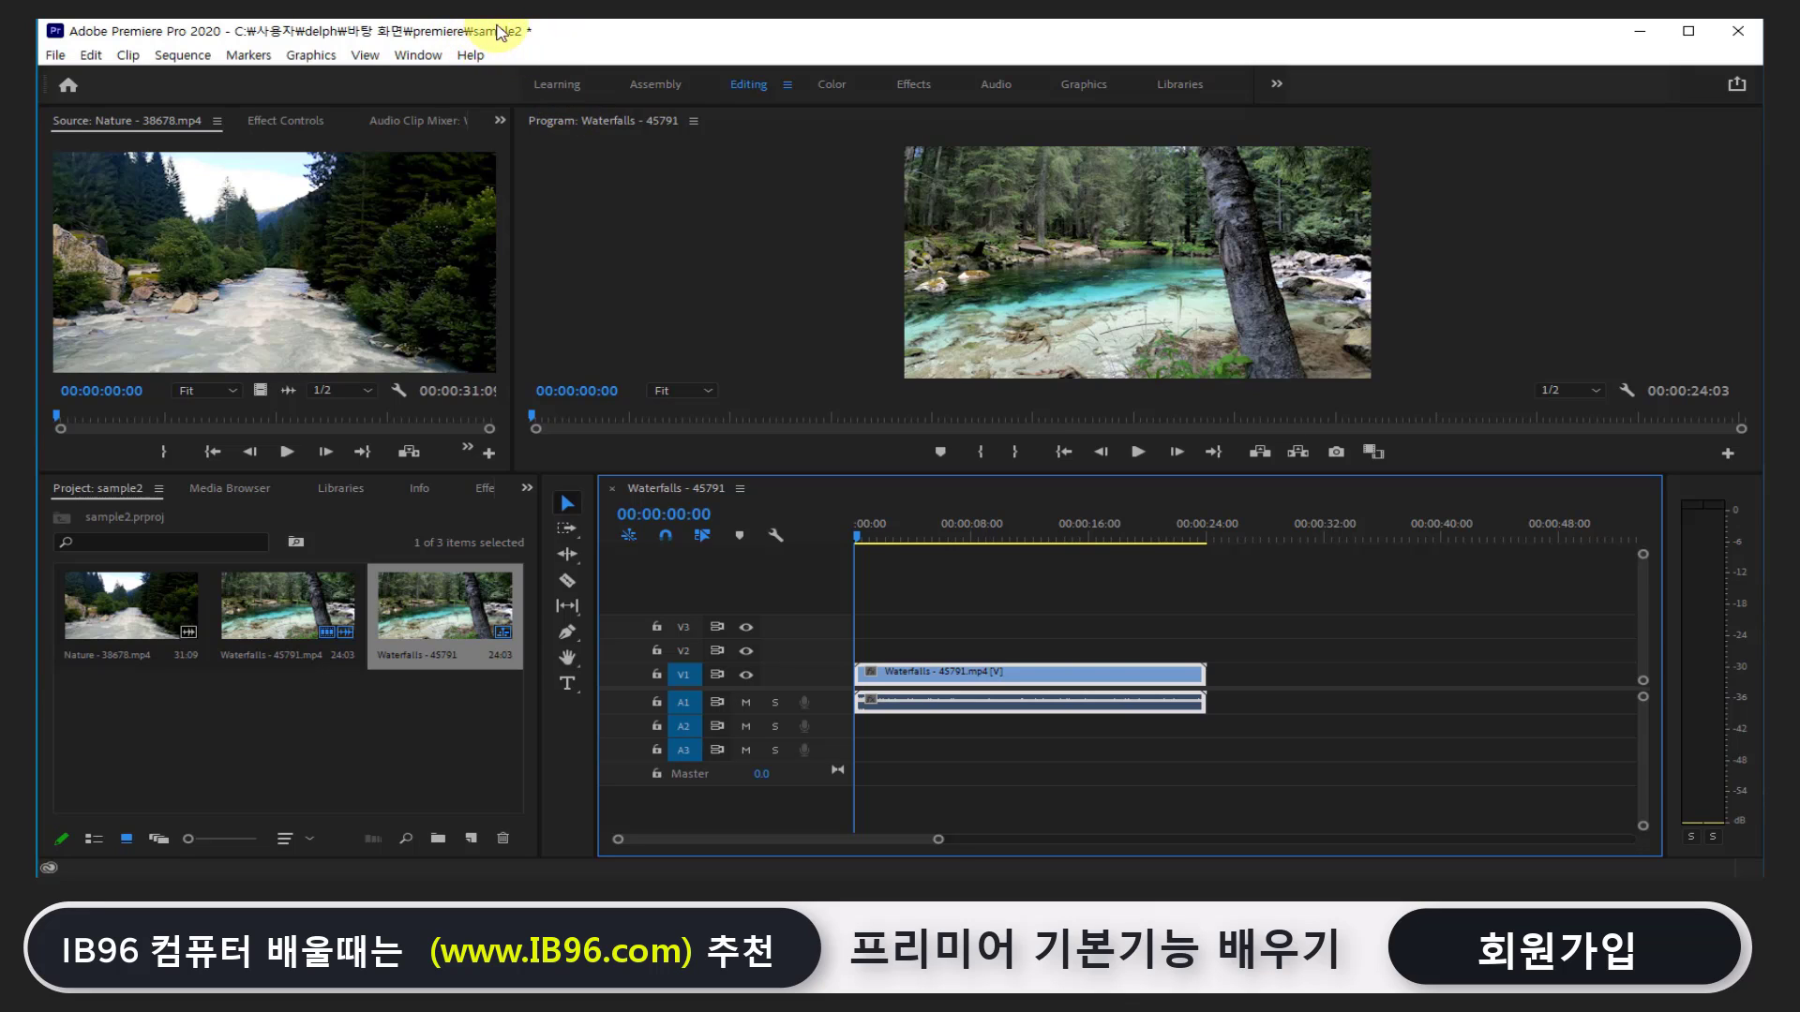
click(56, 58)
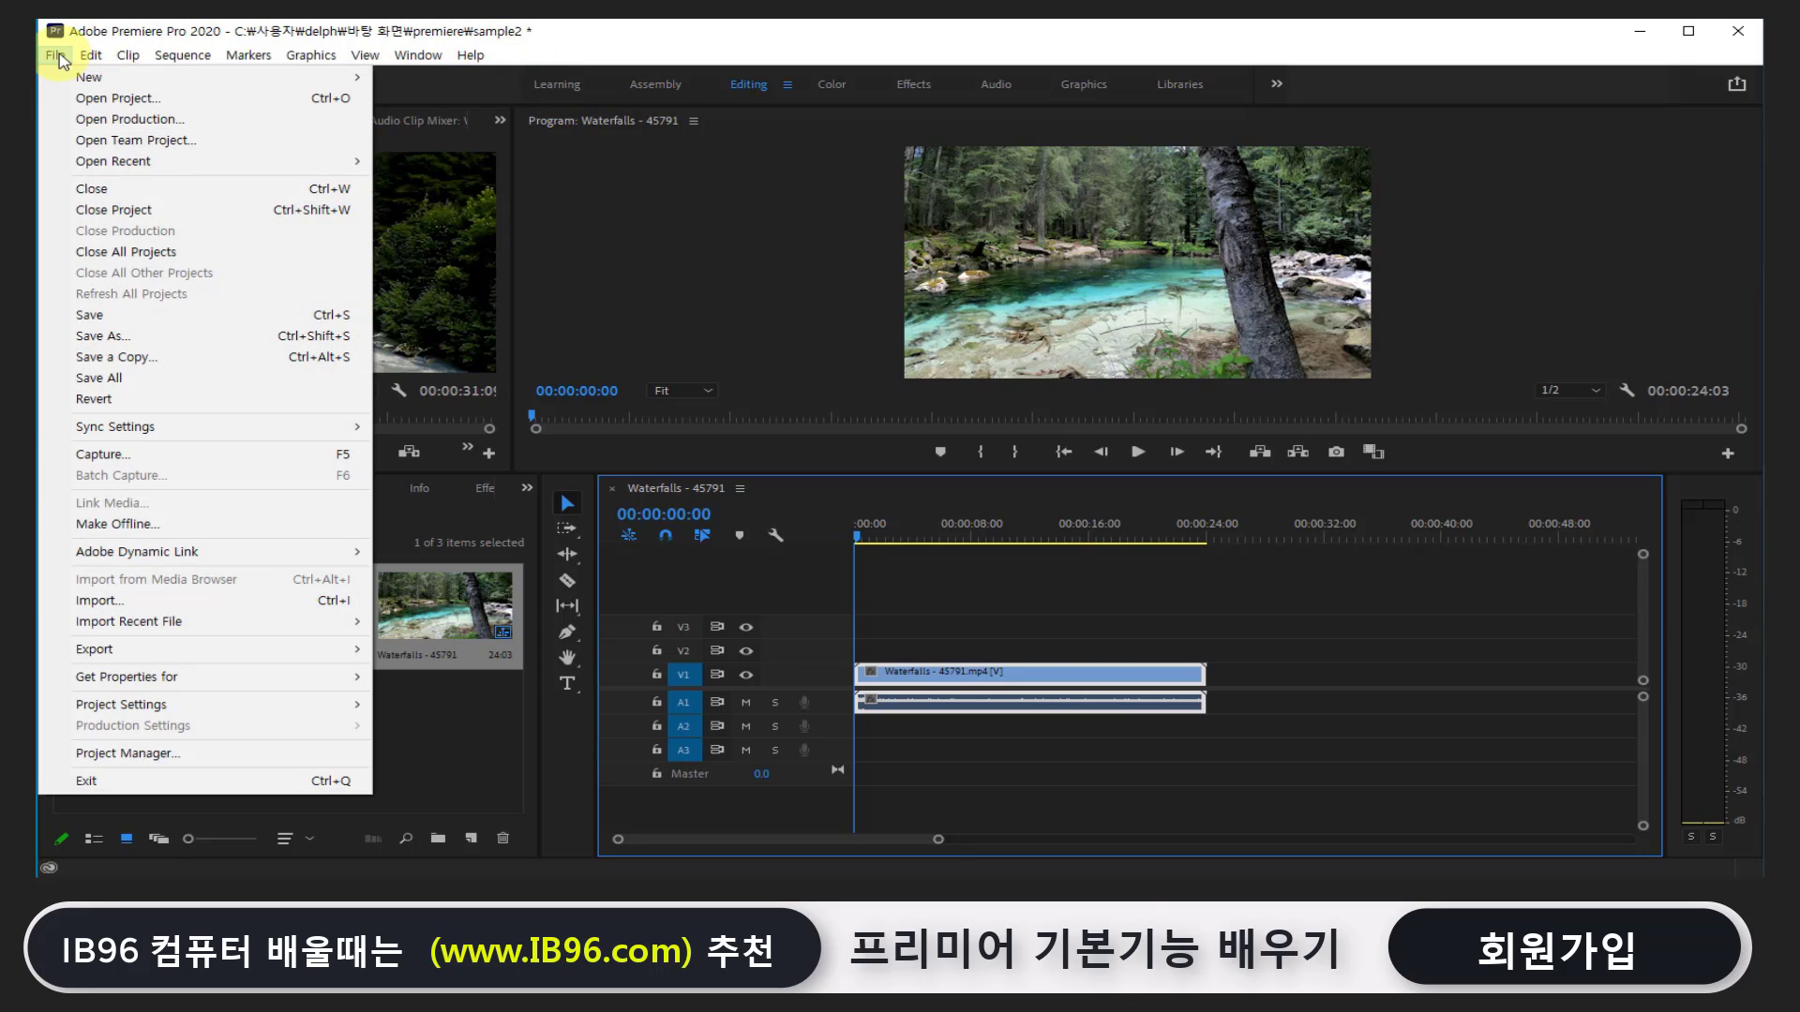
Open the sample project, view its clips, then return to the sample2 project
click(100, 100)
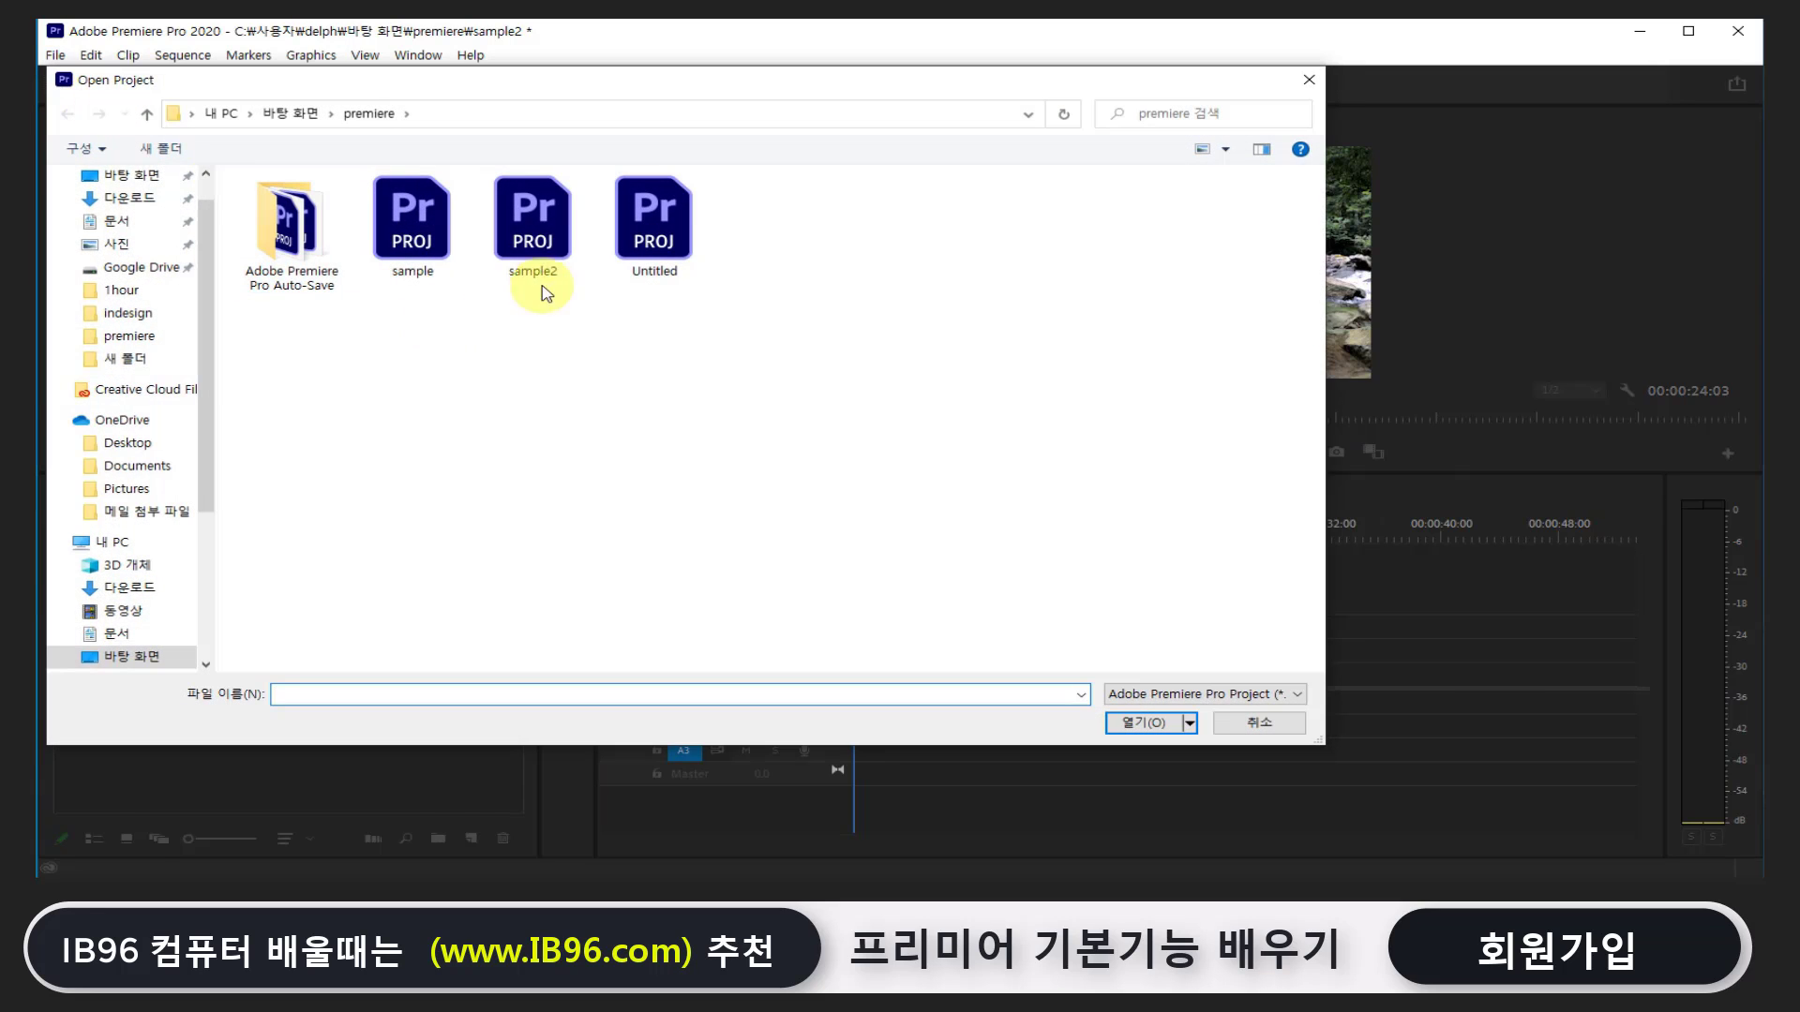
click(415, 234)
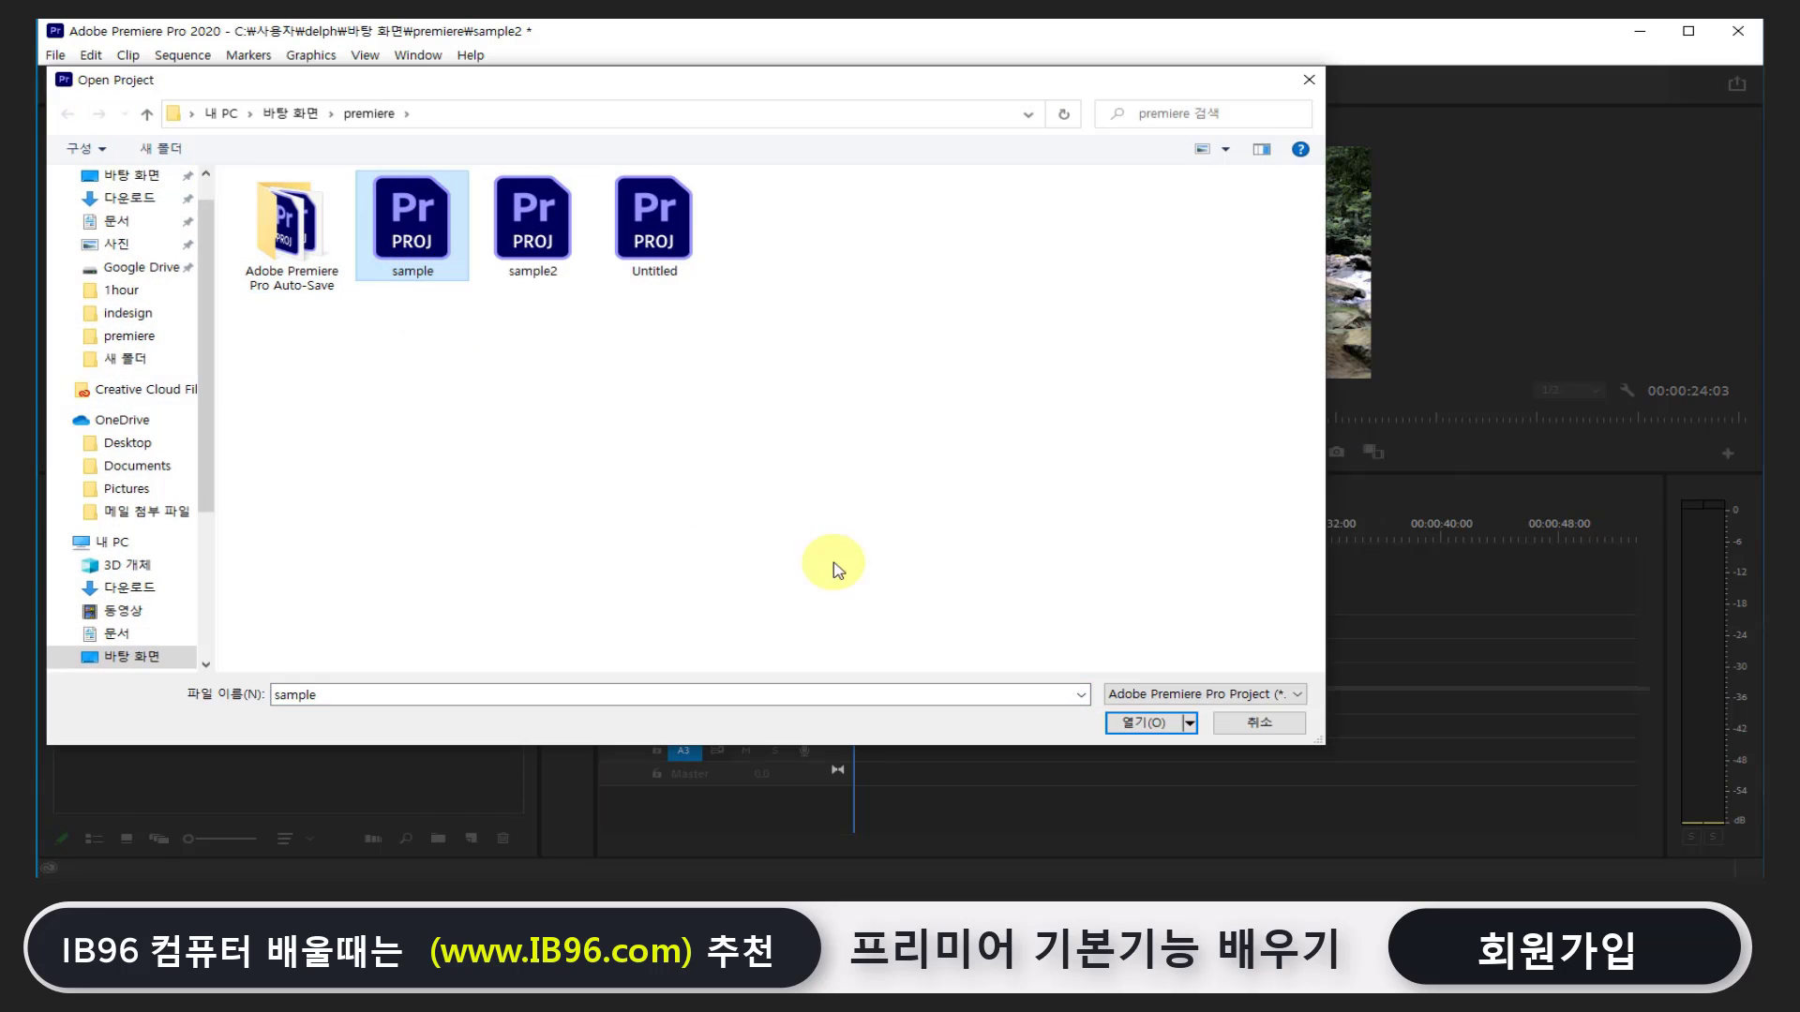
click(1162, 734)
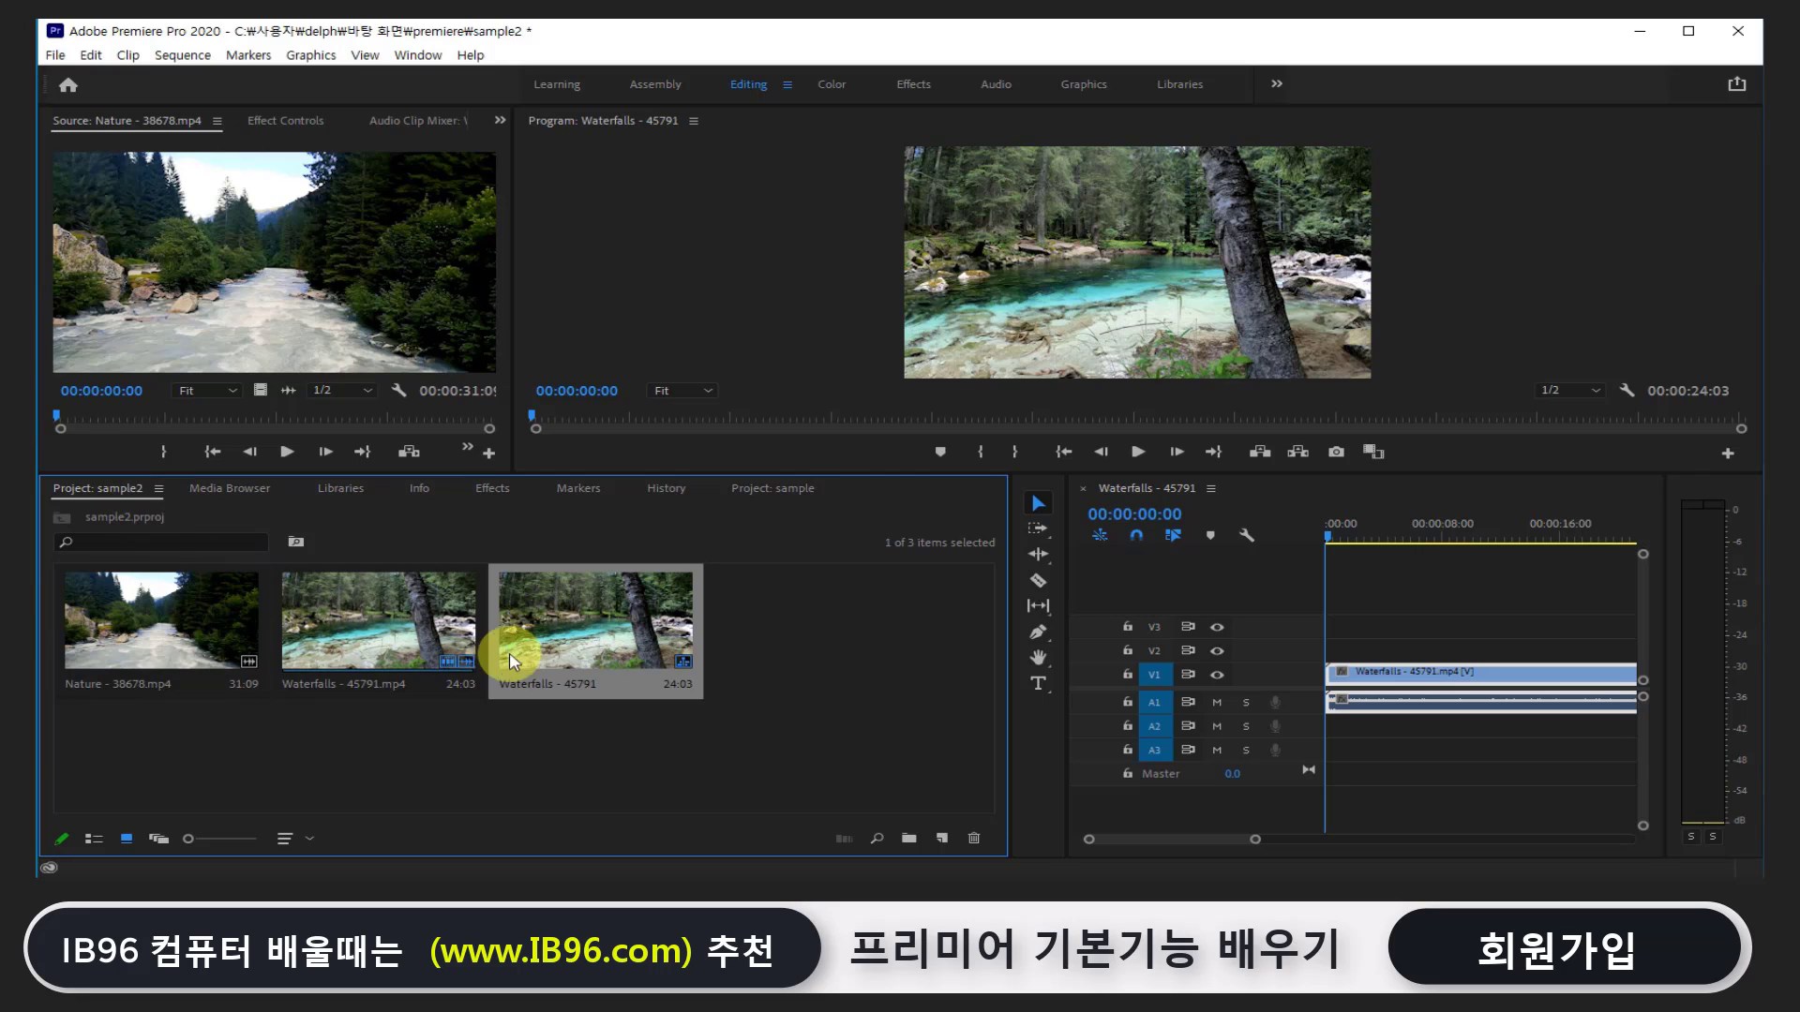
click(778, 489)
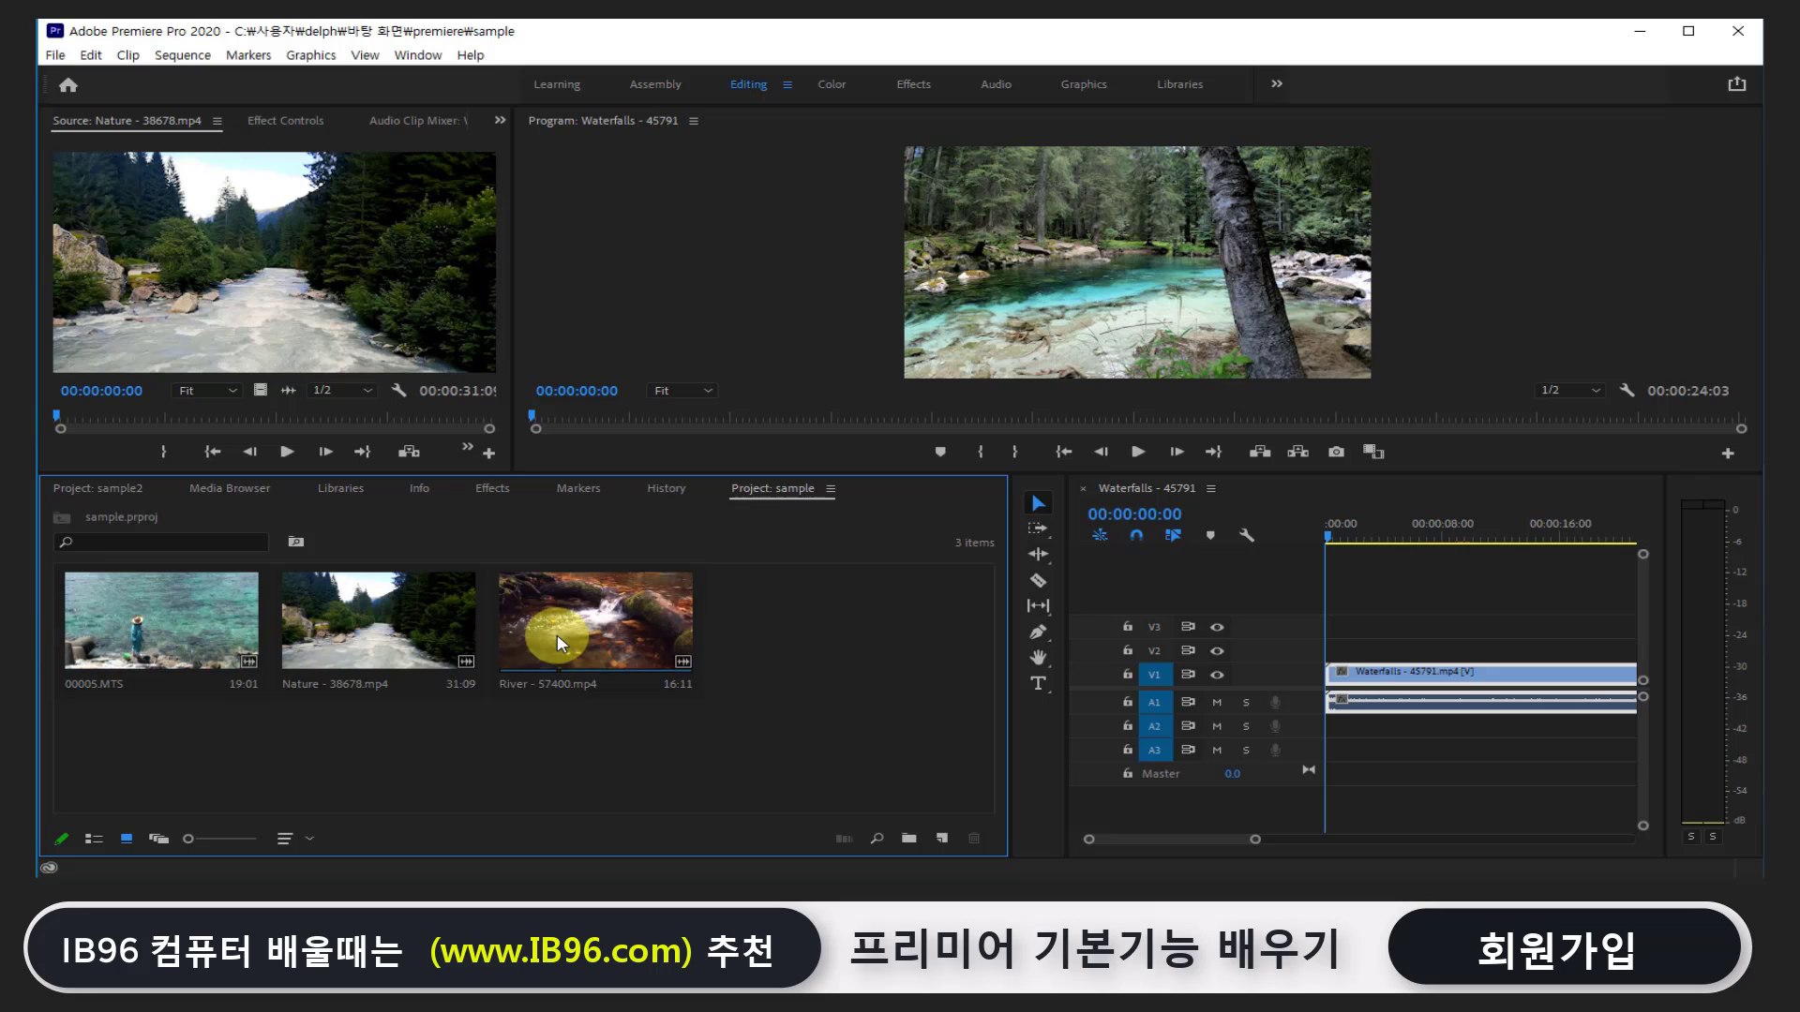
click(120, 487)
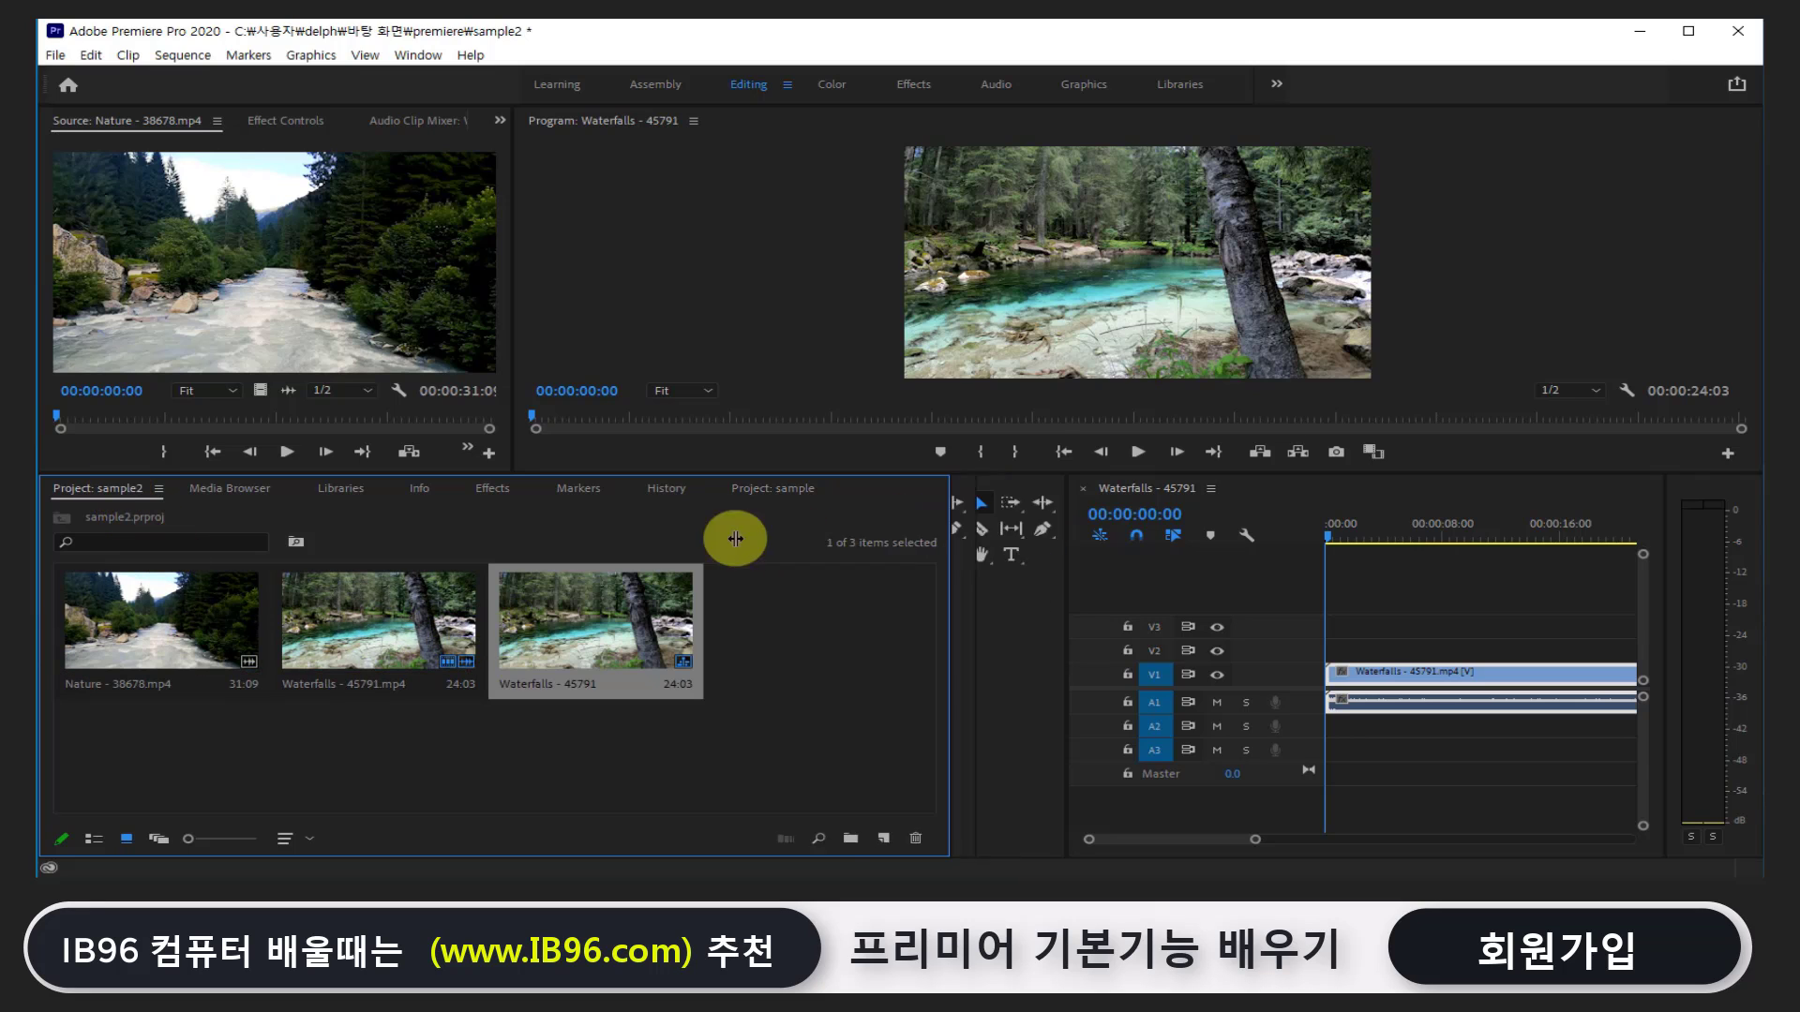
Shrink the Project and Tools panels to widen the timeline, and park the playhead at 00:00:03:27
drag(1010, 527, 385, 554)
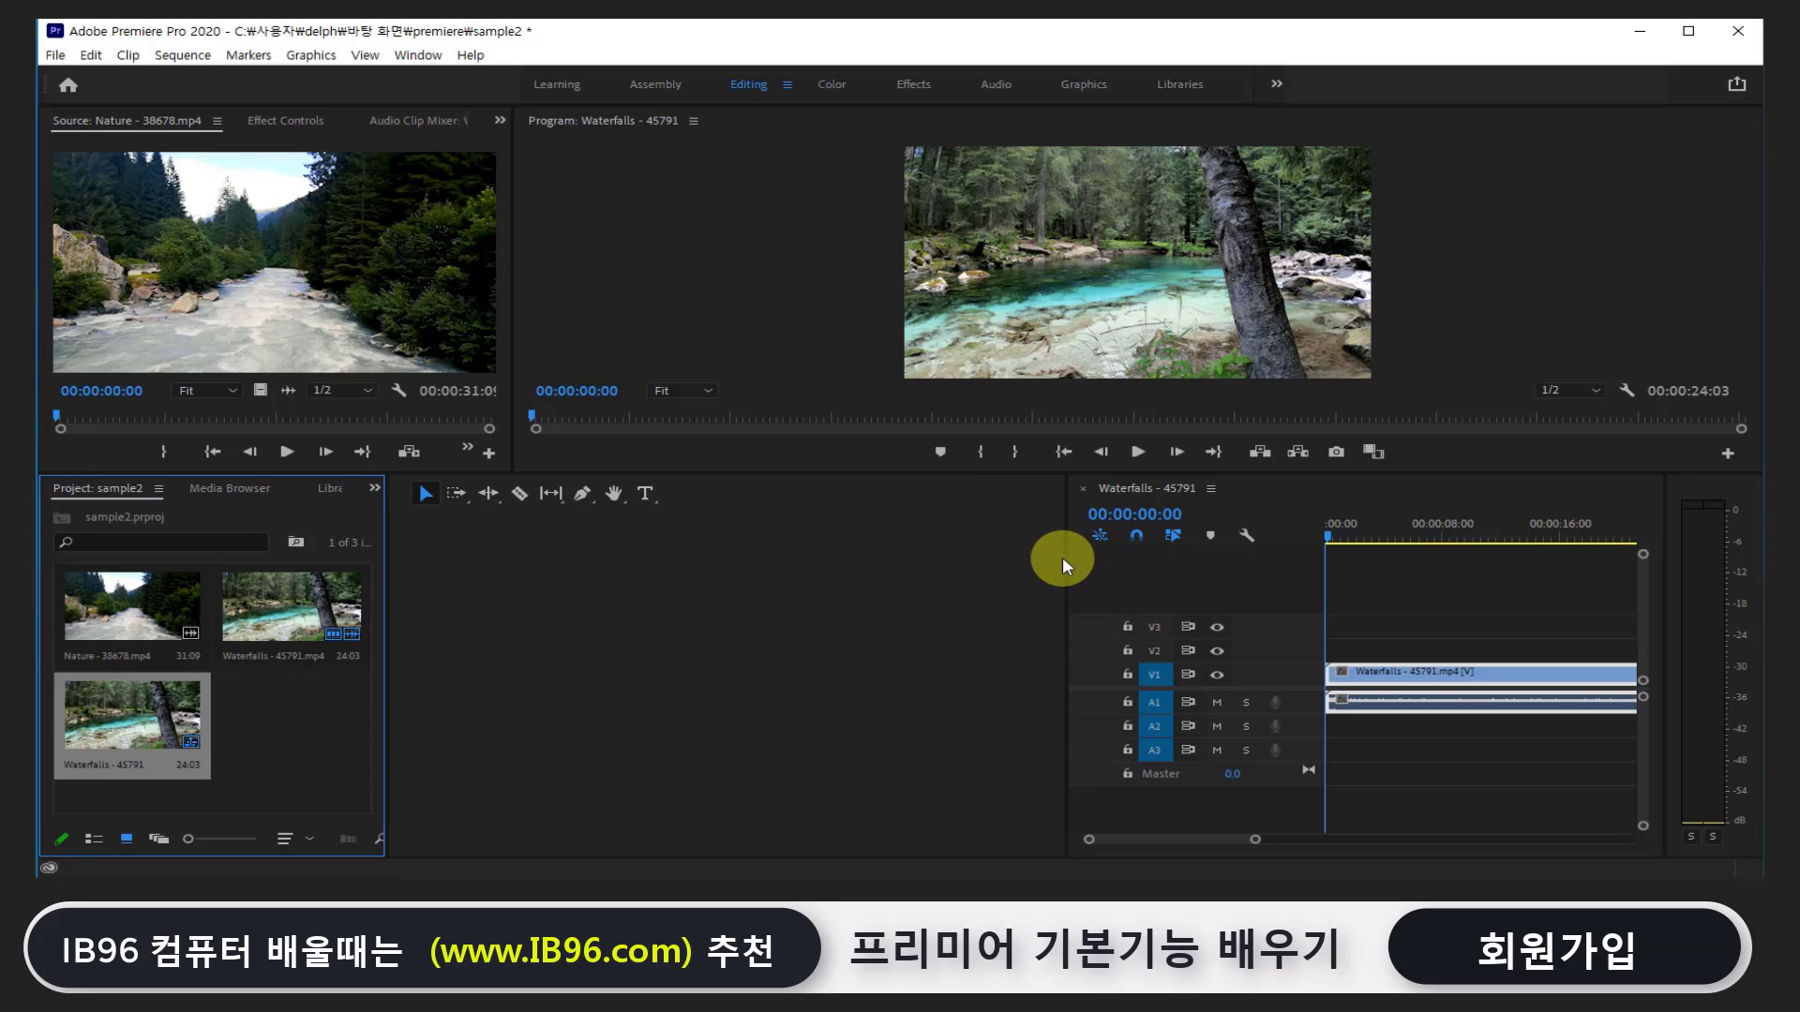
drag(1064, 559, 448, 603)
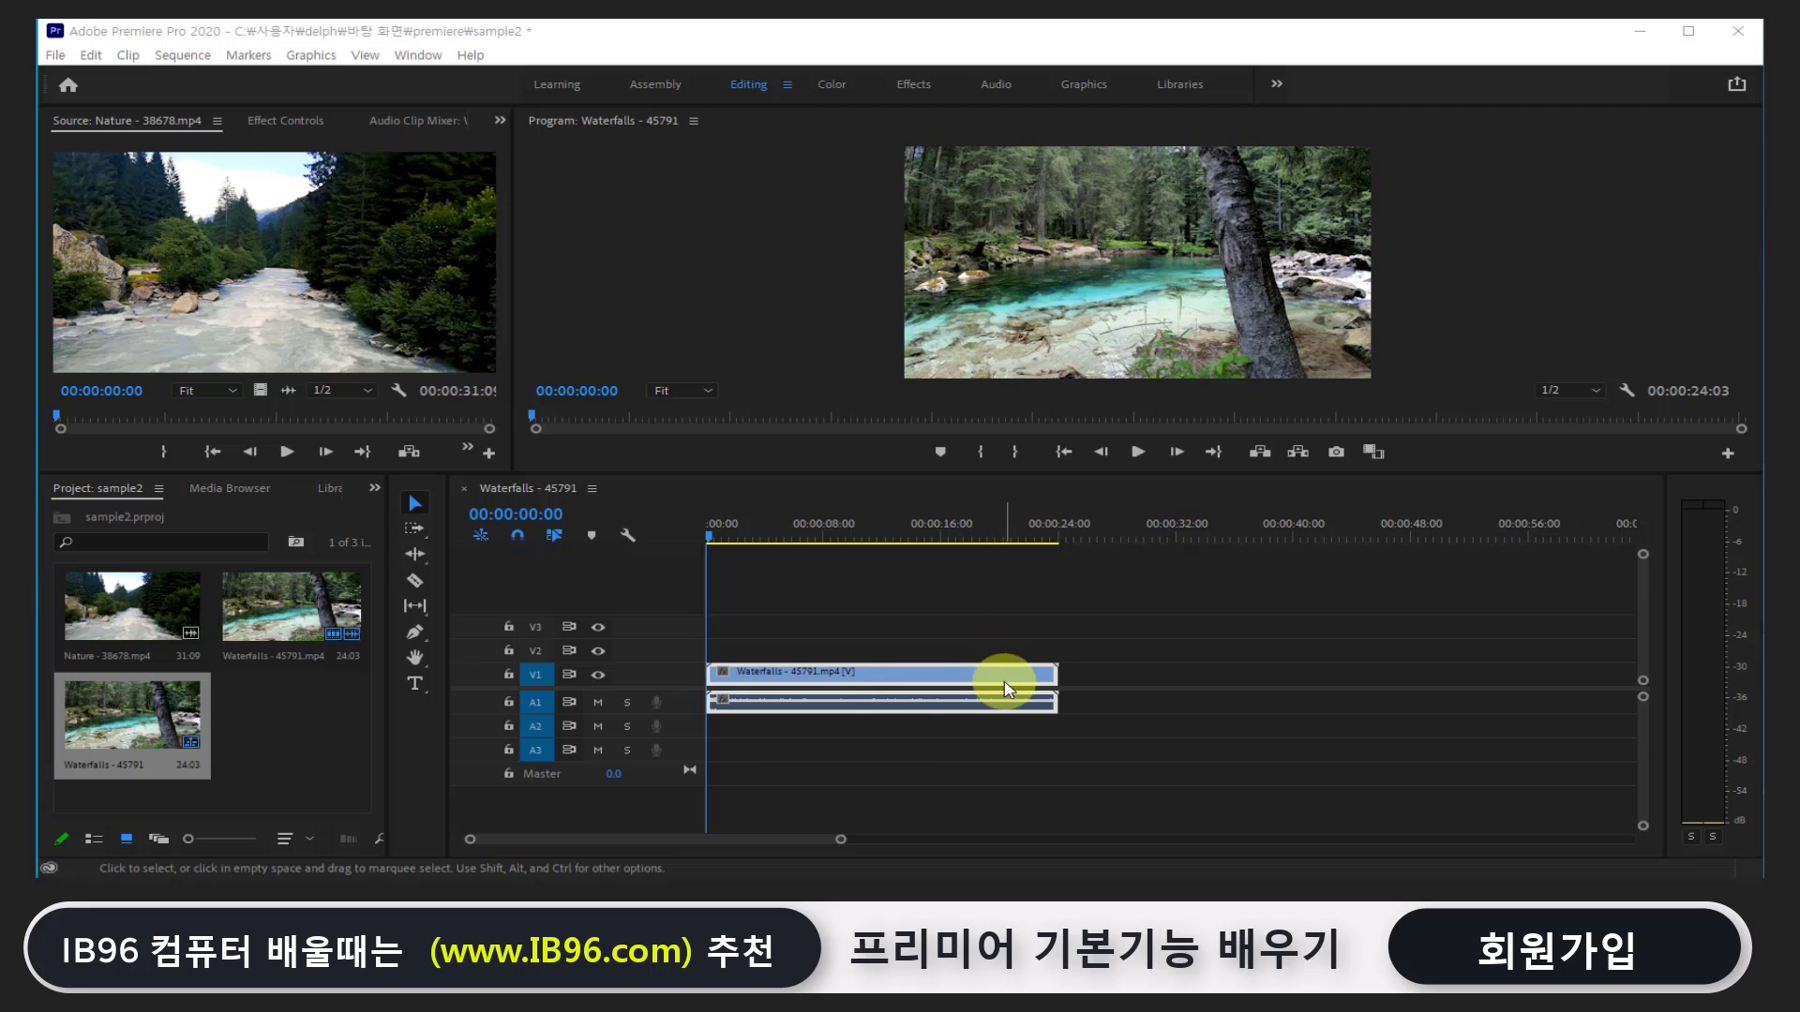
drag(714, 532, 755, 536)
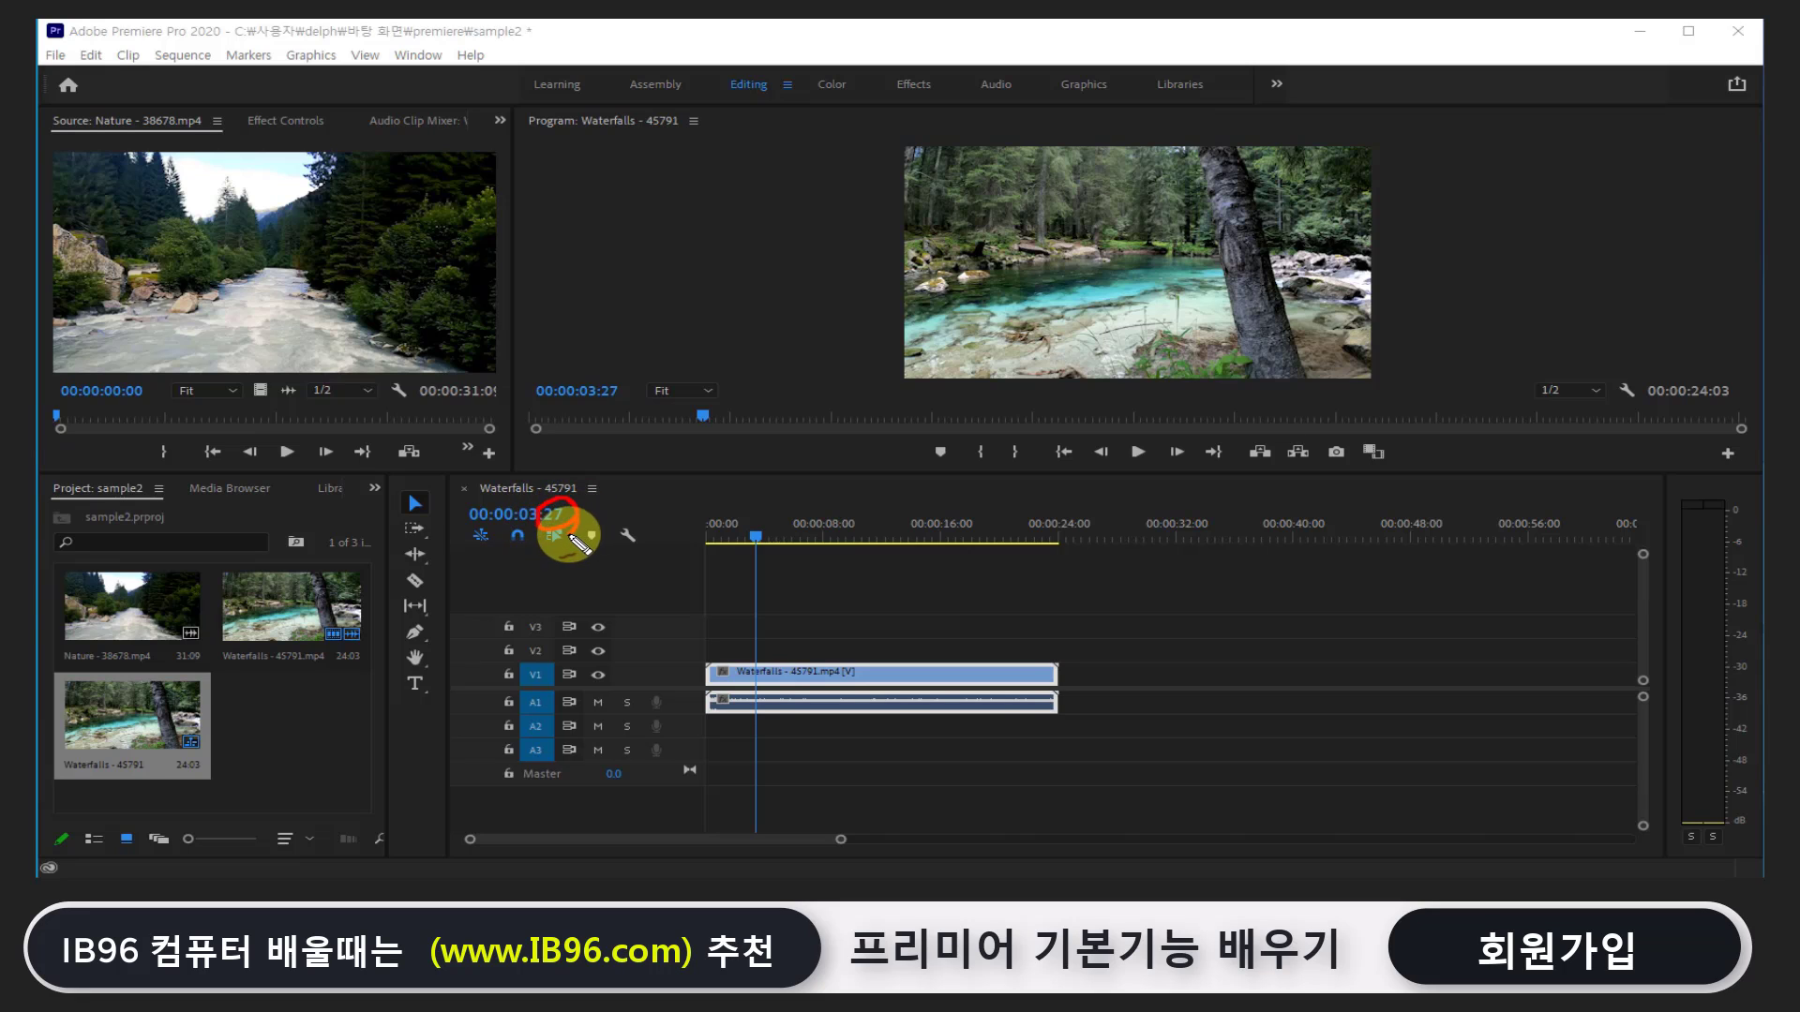
mouse_move(565, 500)
mouse_down()
mouse_move(542, 533)
mouse_move(490, 526)
mouse_up()
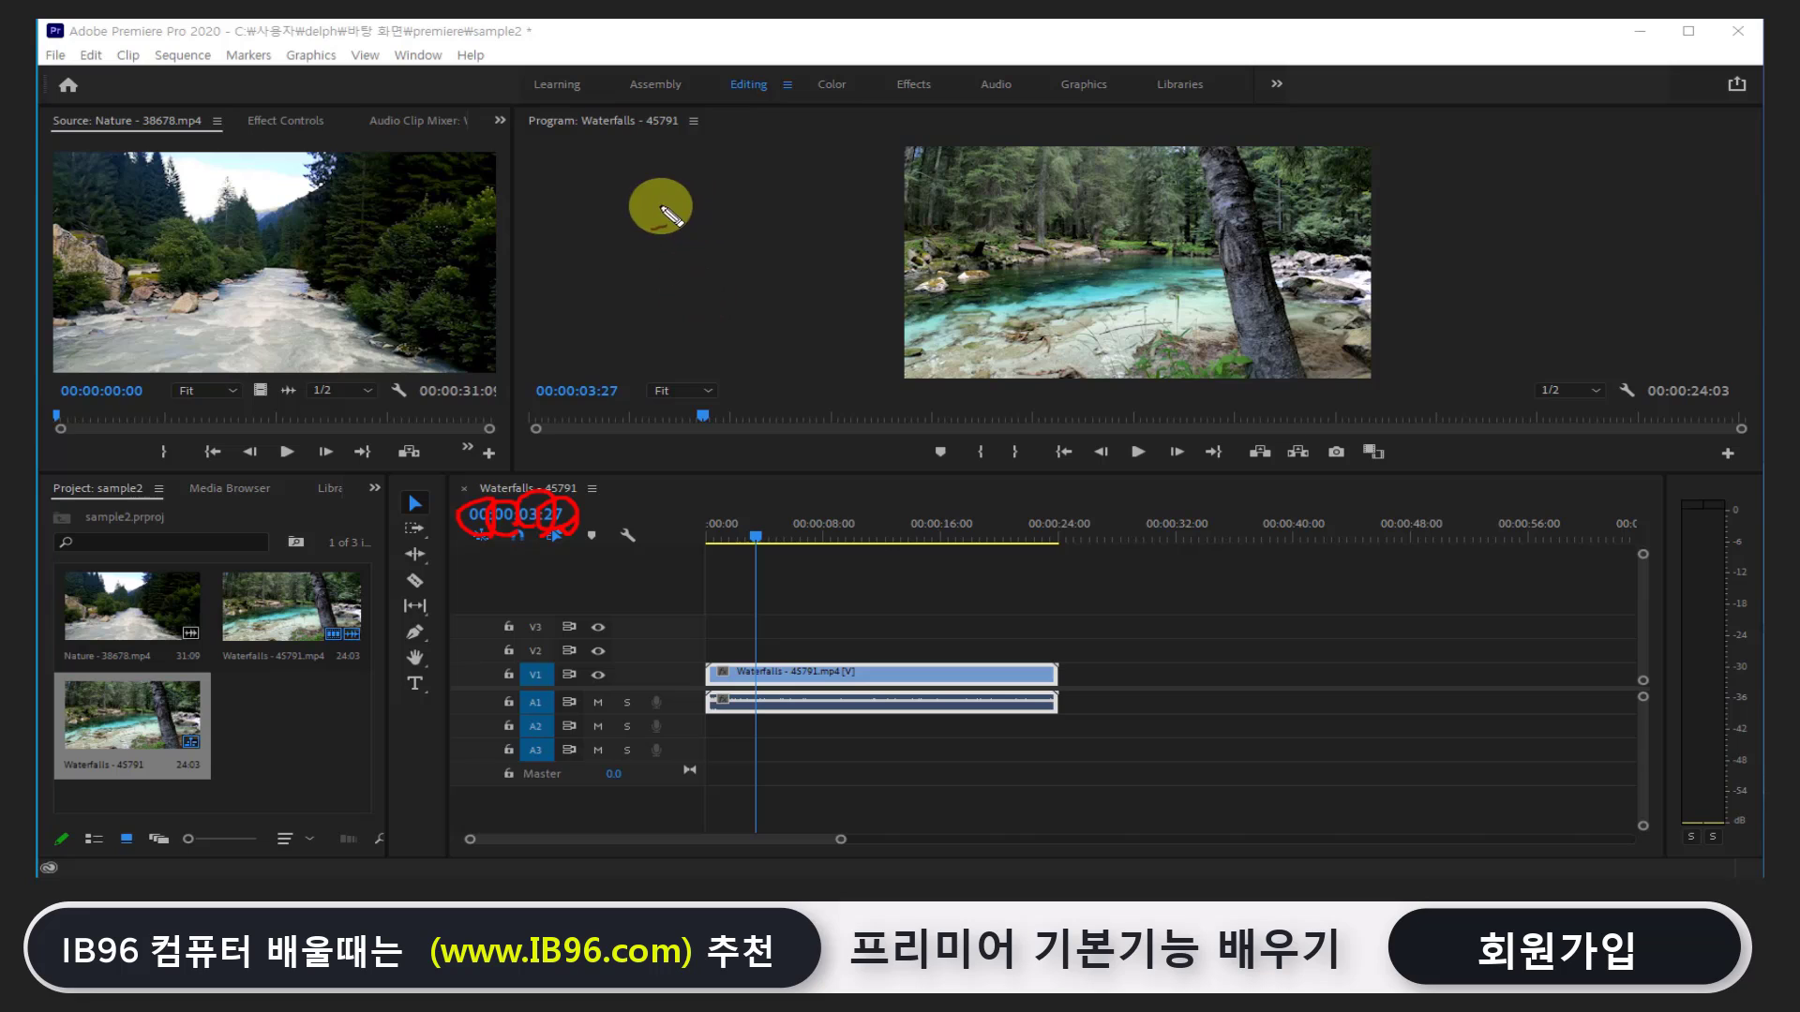
mouse_move(563, 204)
mouse_down()
mouse_move(560, 227)
mouse_move(583, 228)
mouse_move(610, 205)
mouse_move(556, 279)
mouse_move(590, 279)
mouse_up()
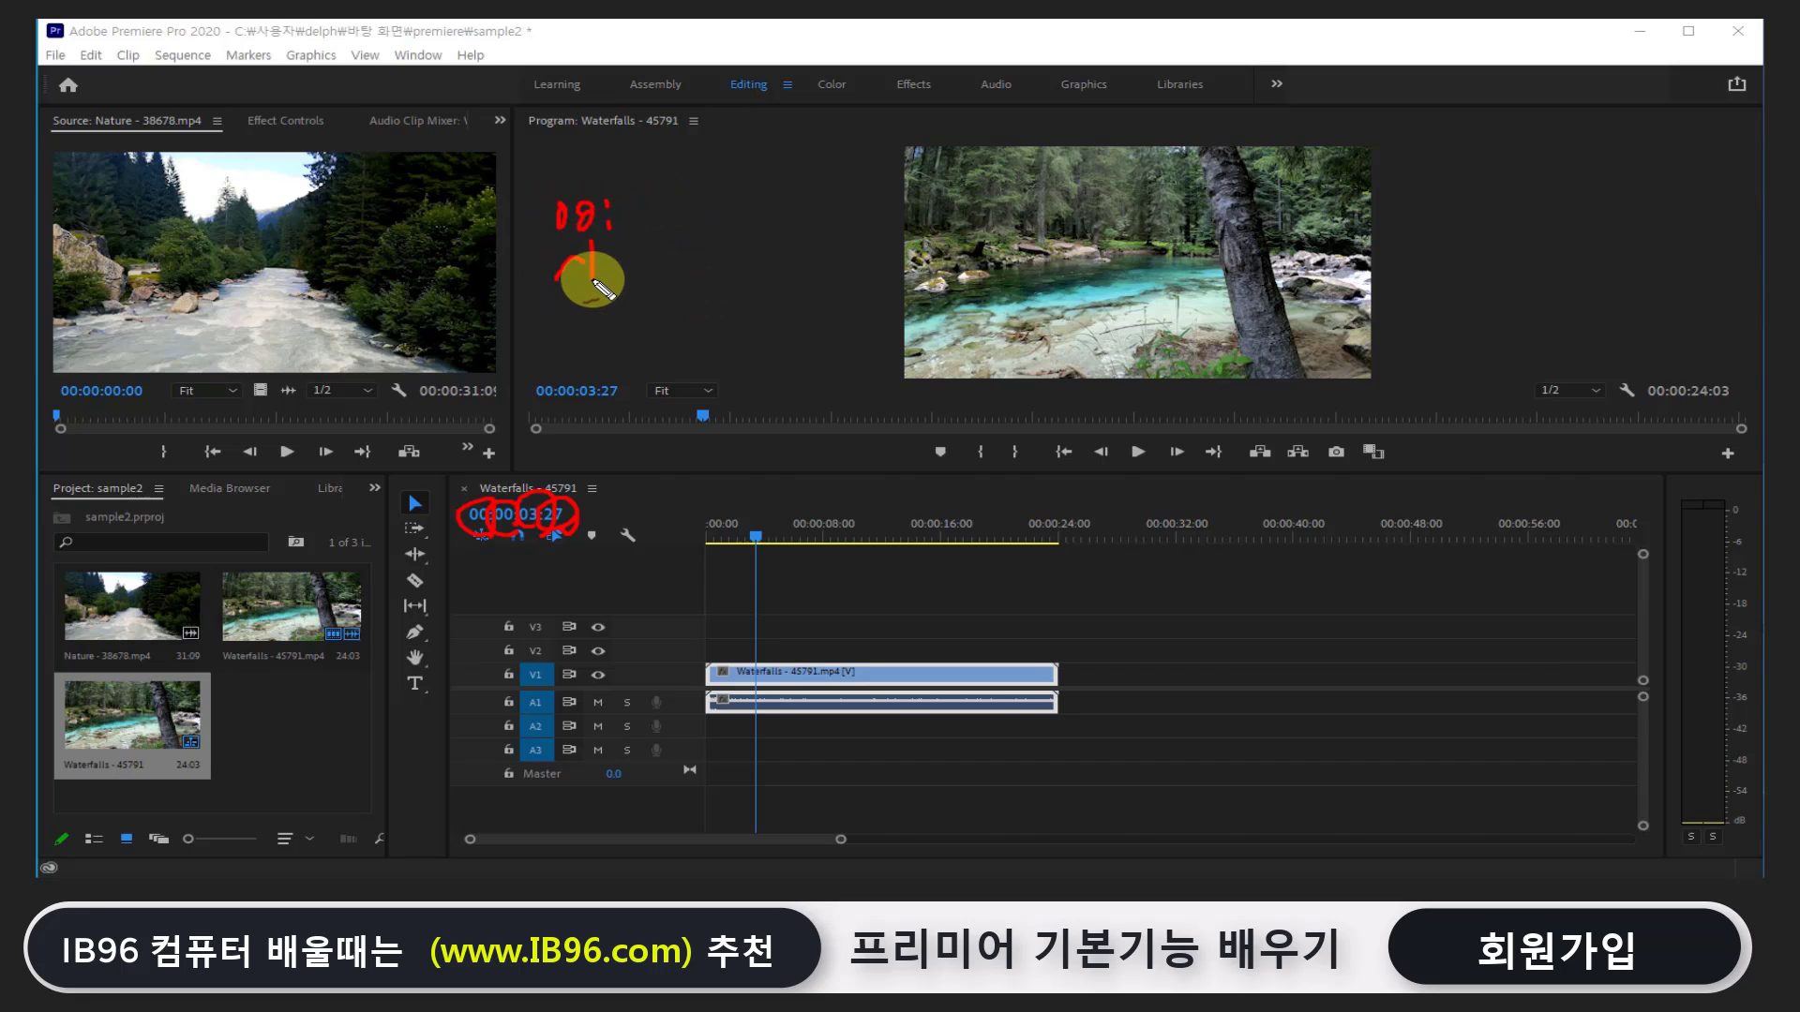
drag(643, 208, 689, 208)
drag(688, 218, 689, 223)
drag(661, 246, 689, 286)
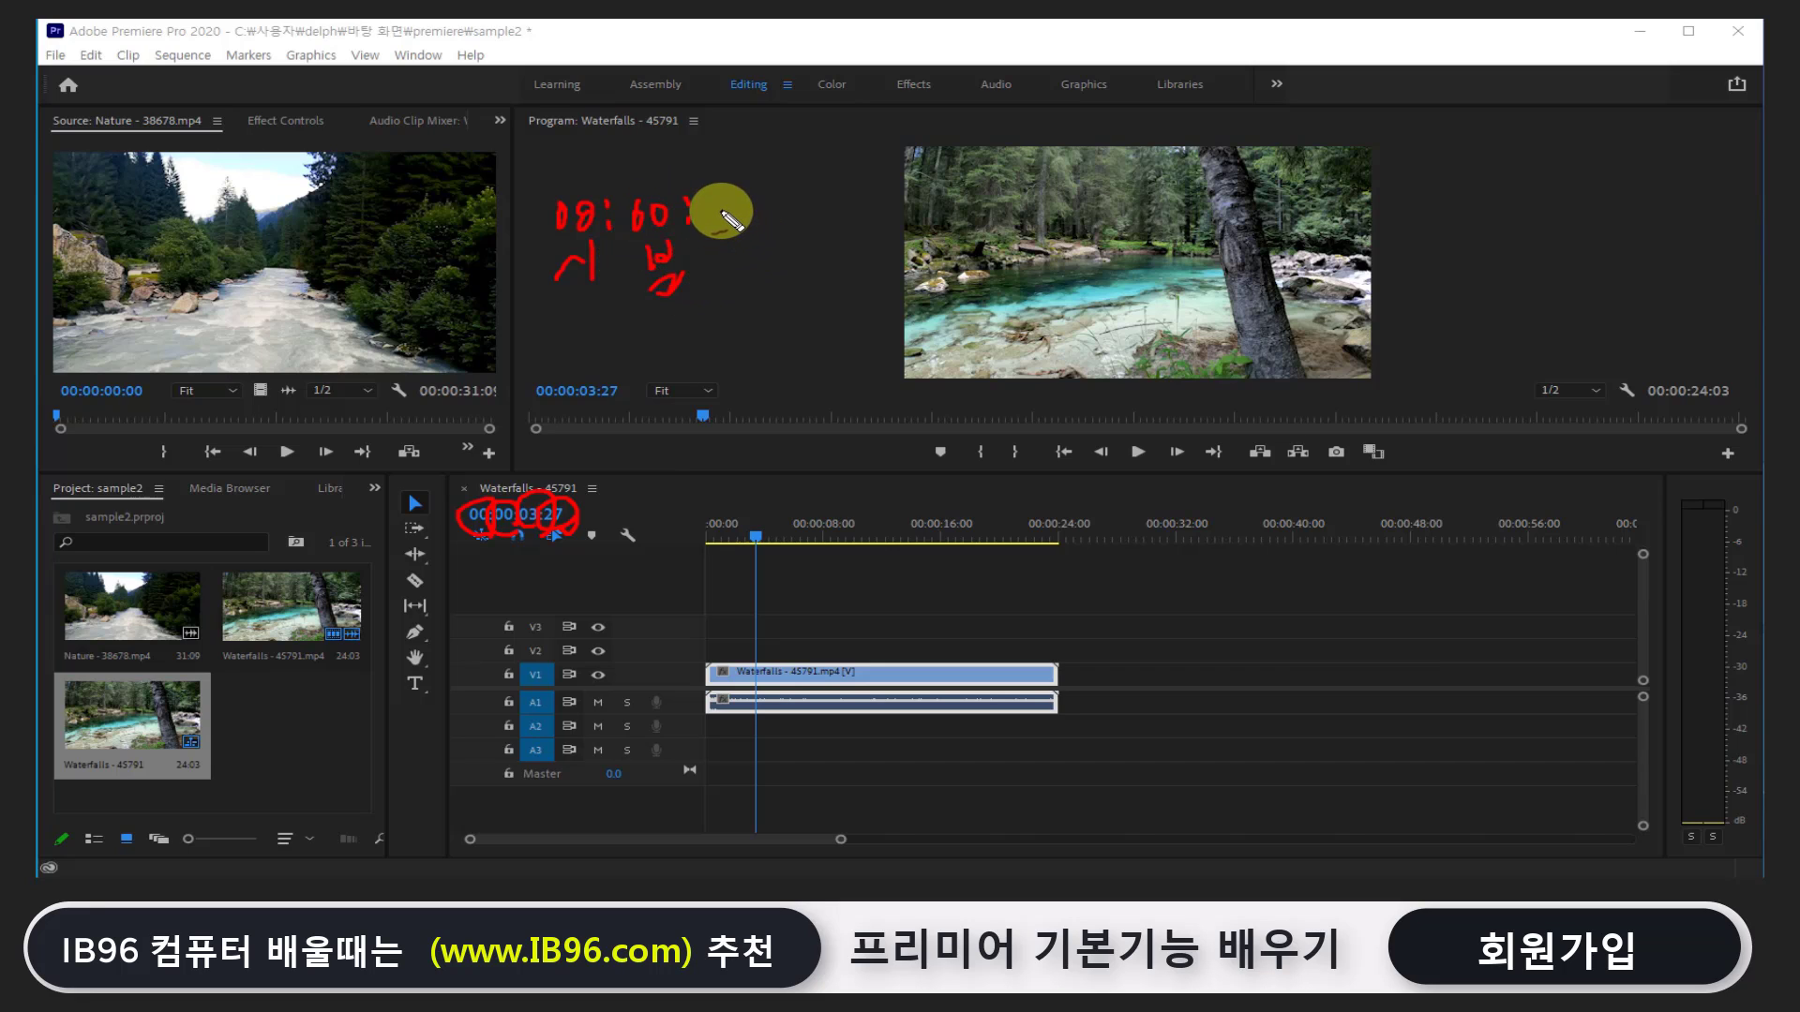
drag(718, 201, 771, 200)
mouse_move(771, 214)
mouse_down()
mouse_move(742, 234)
mouse_move(761, 281)
mouse_up()
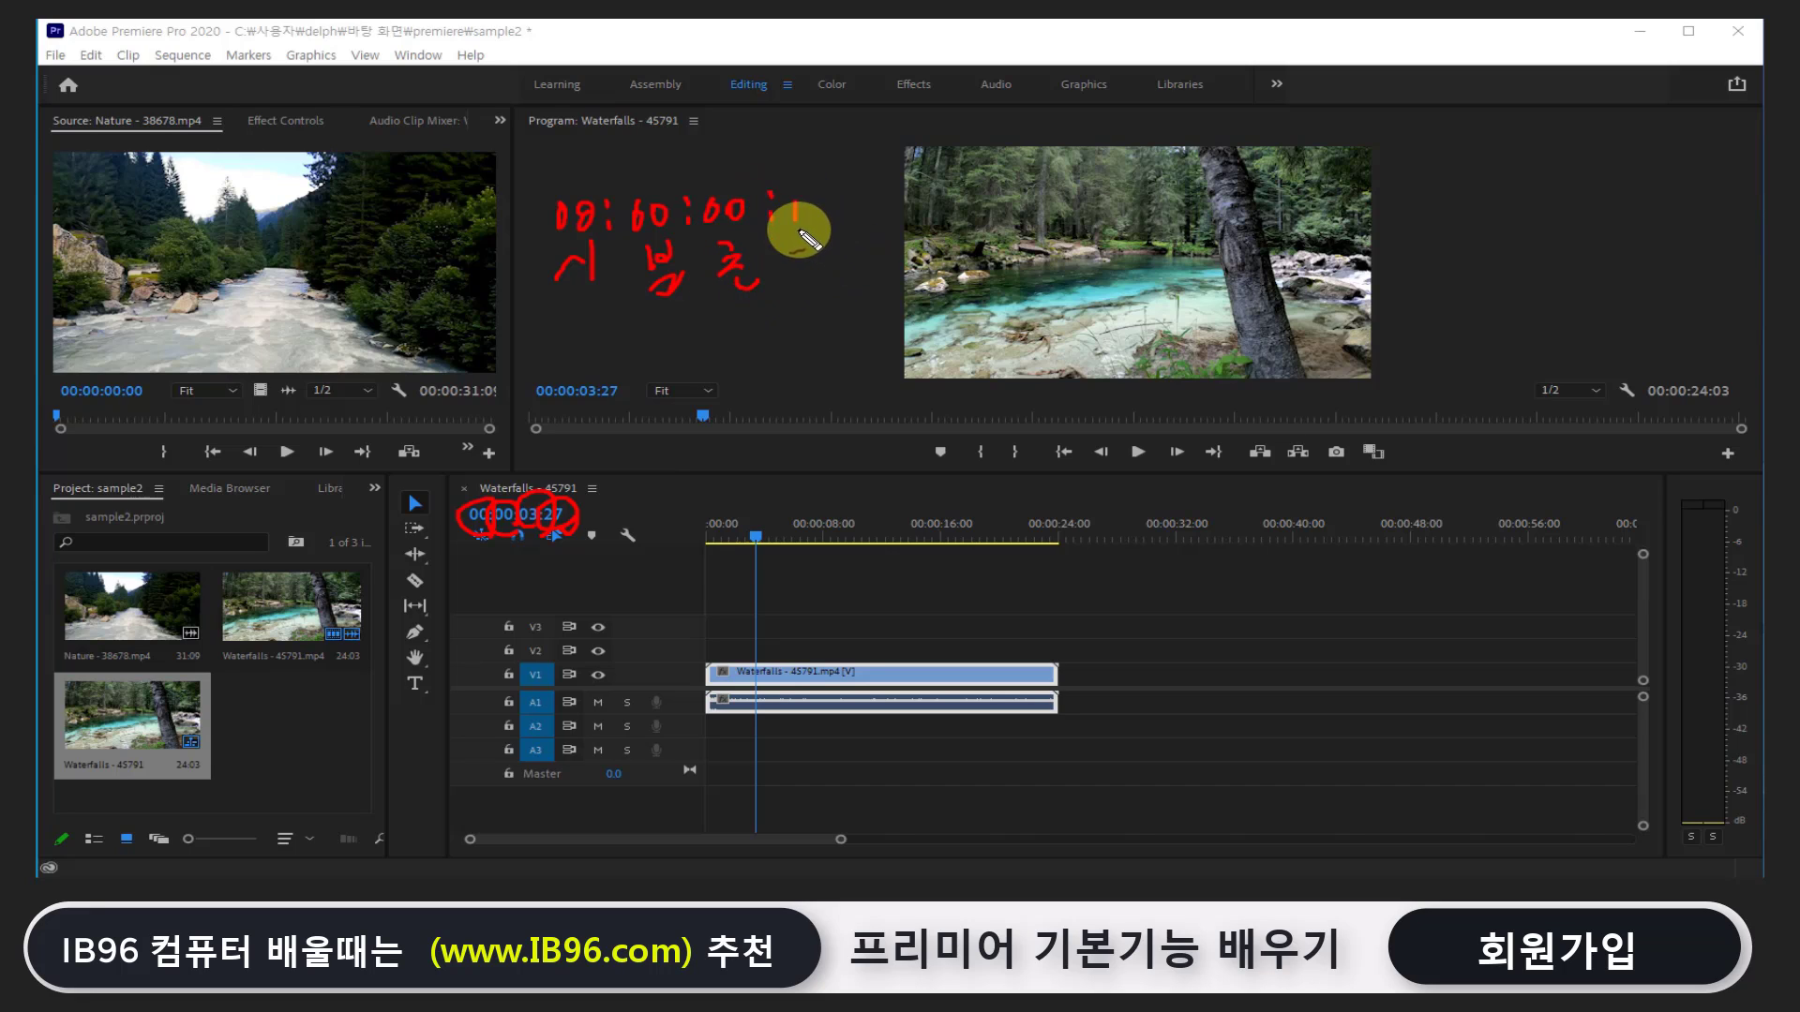
mouse_move(801, 201)
mouse_down()
mouse_move(823, 205)
mouse_move(829, 251)
mouse_up()
drag(795, 279, 962, 300)
drag(803, 322, 958, 317)
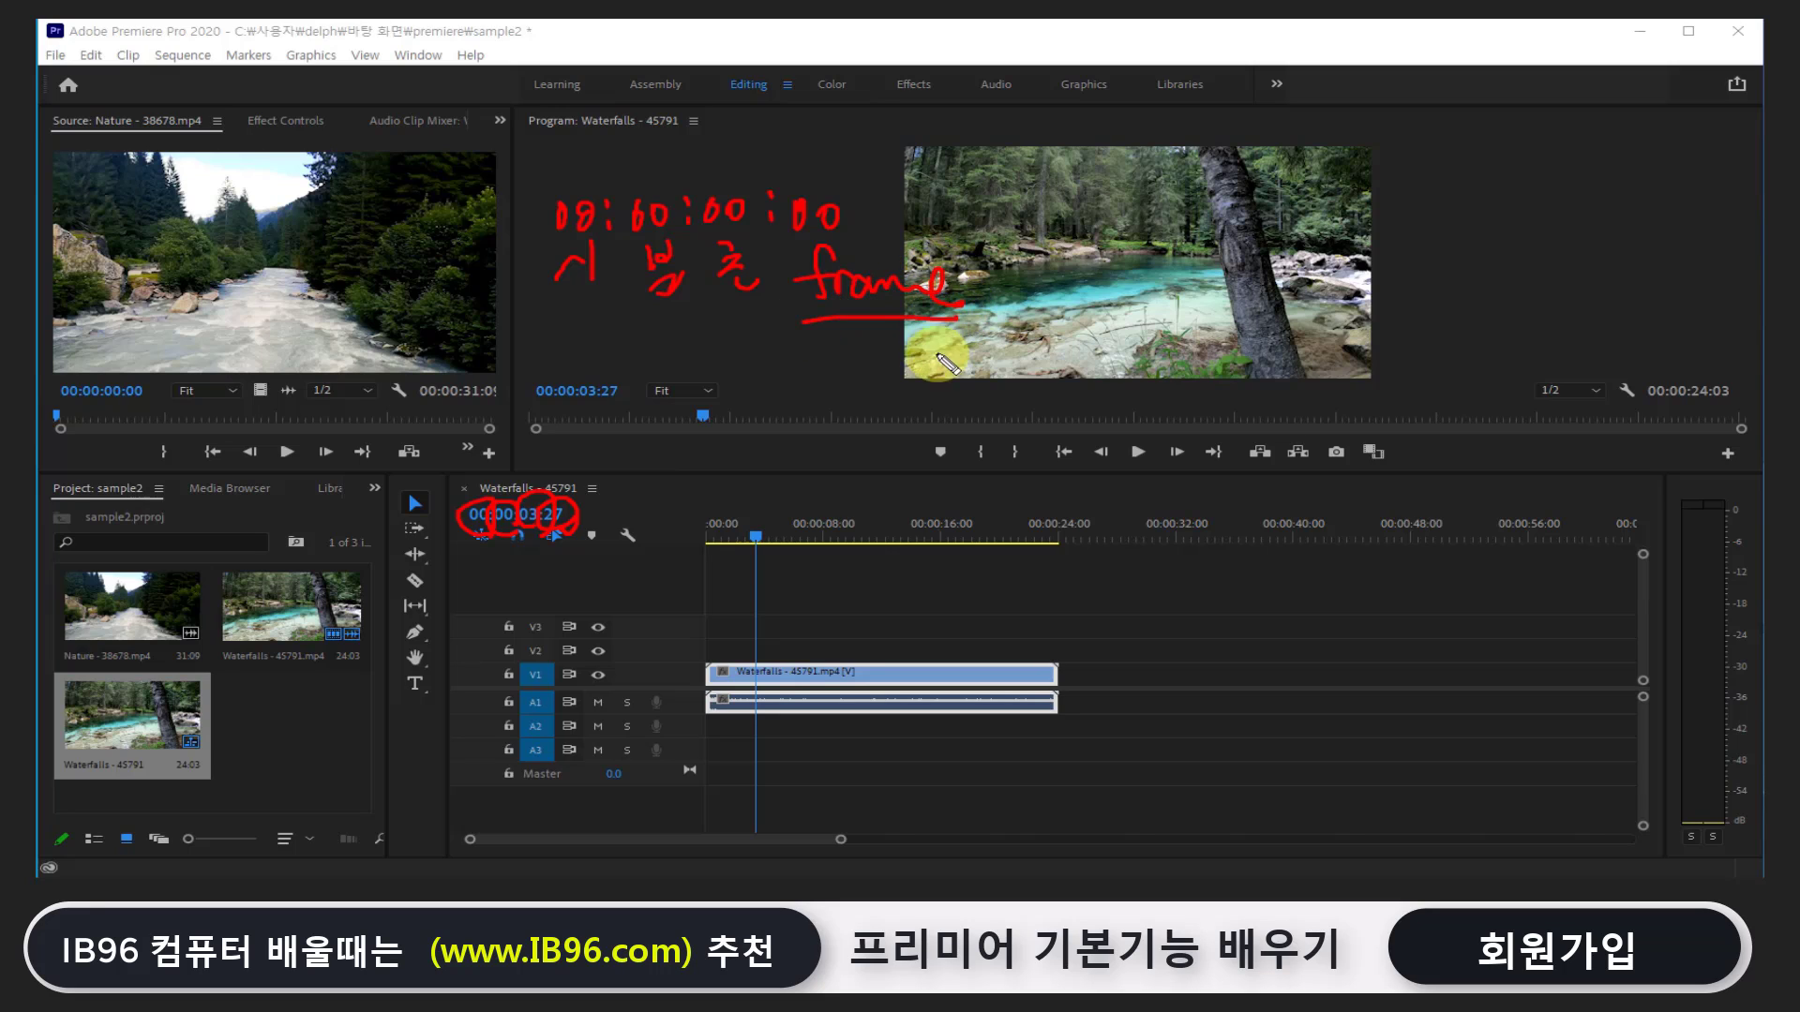
mouse_move(739, 334)
mouse_down()
mouse_move(733, 375)
mouse_move(919, 372)
mouse_up()
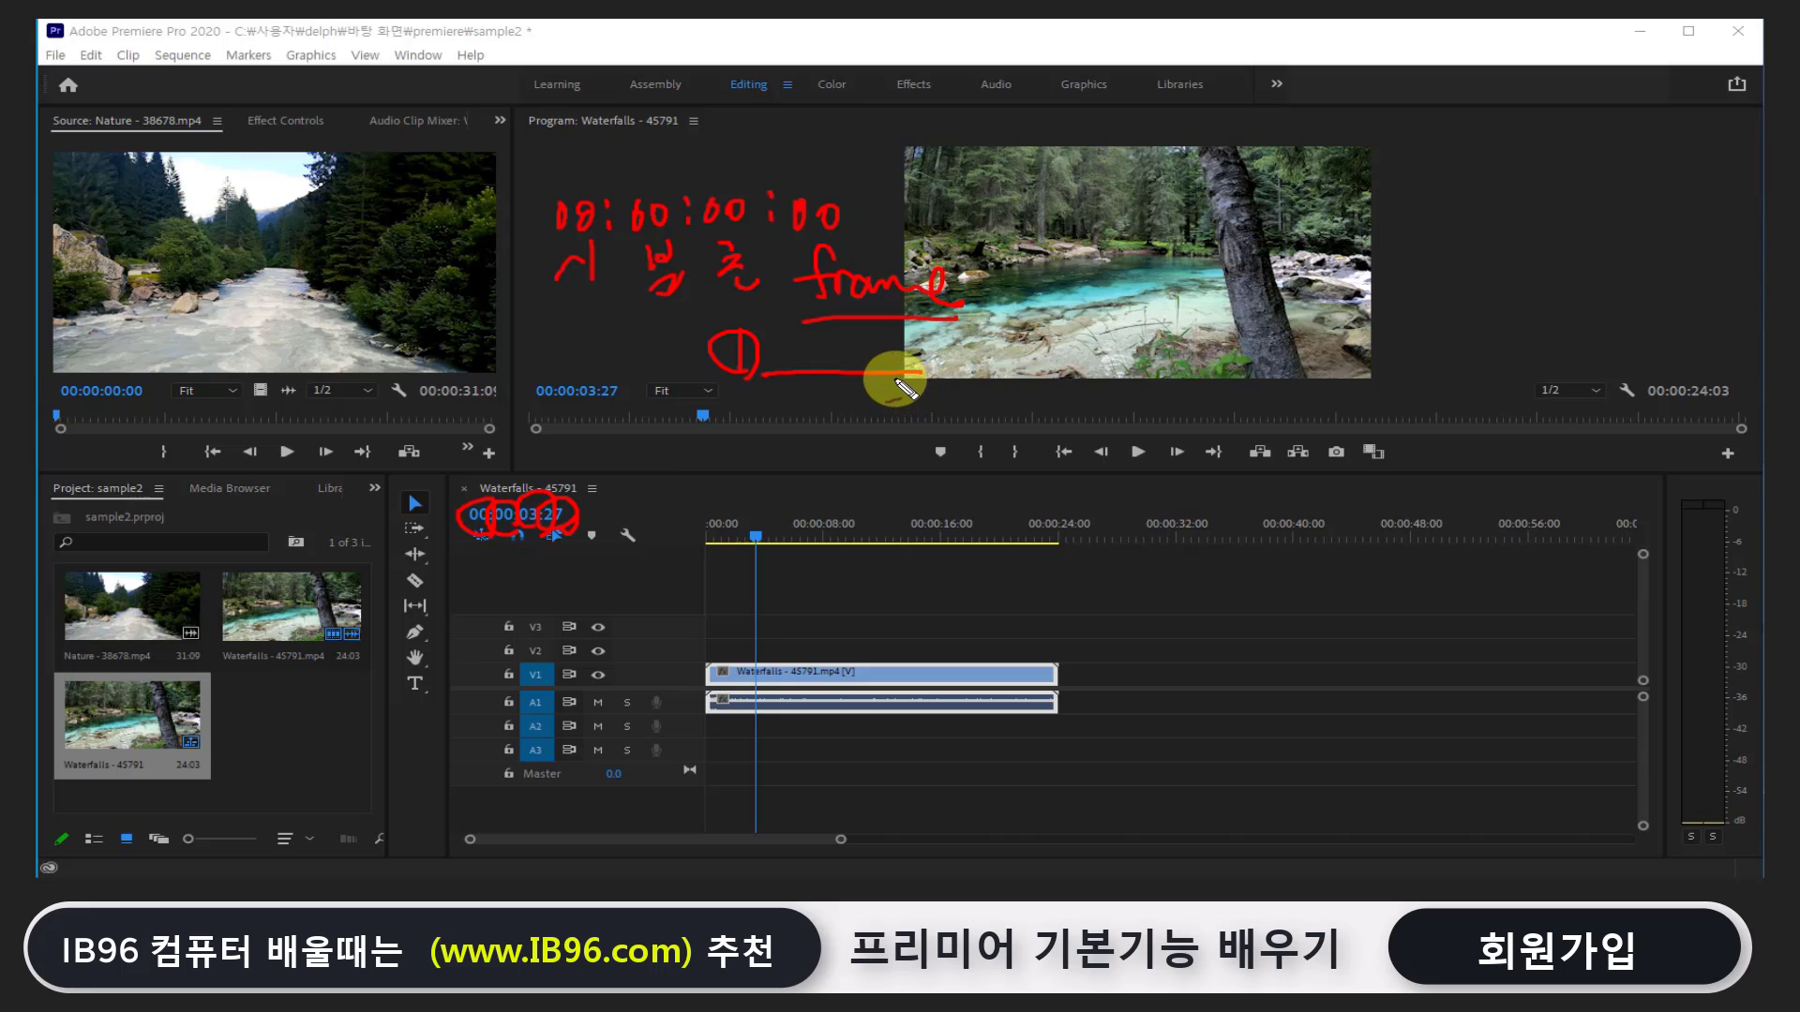
key(e)
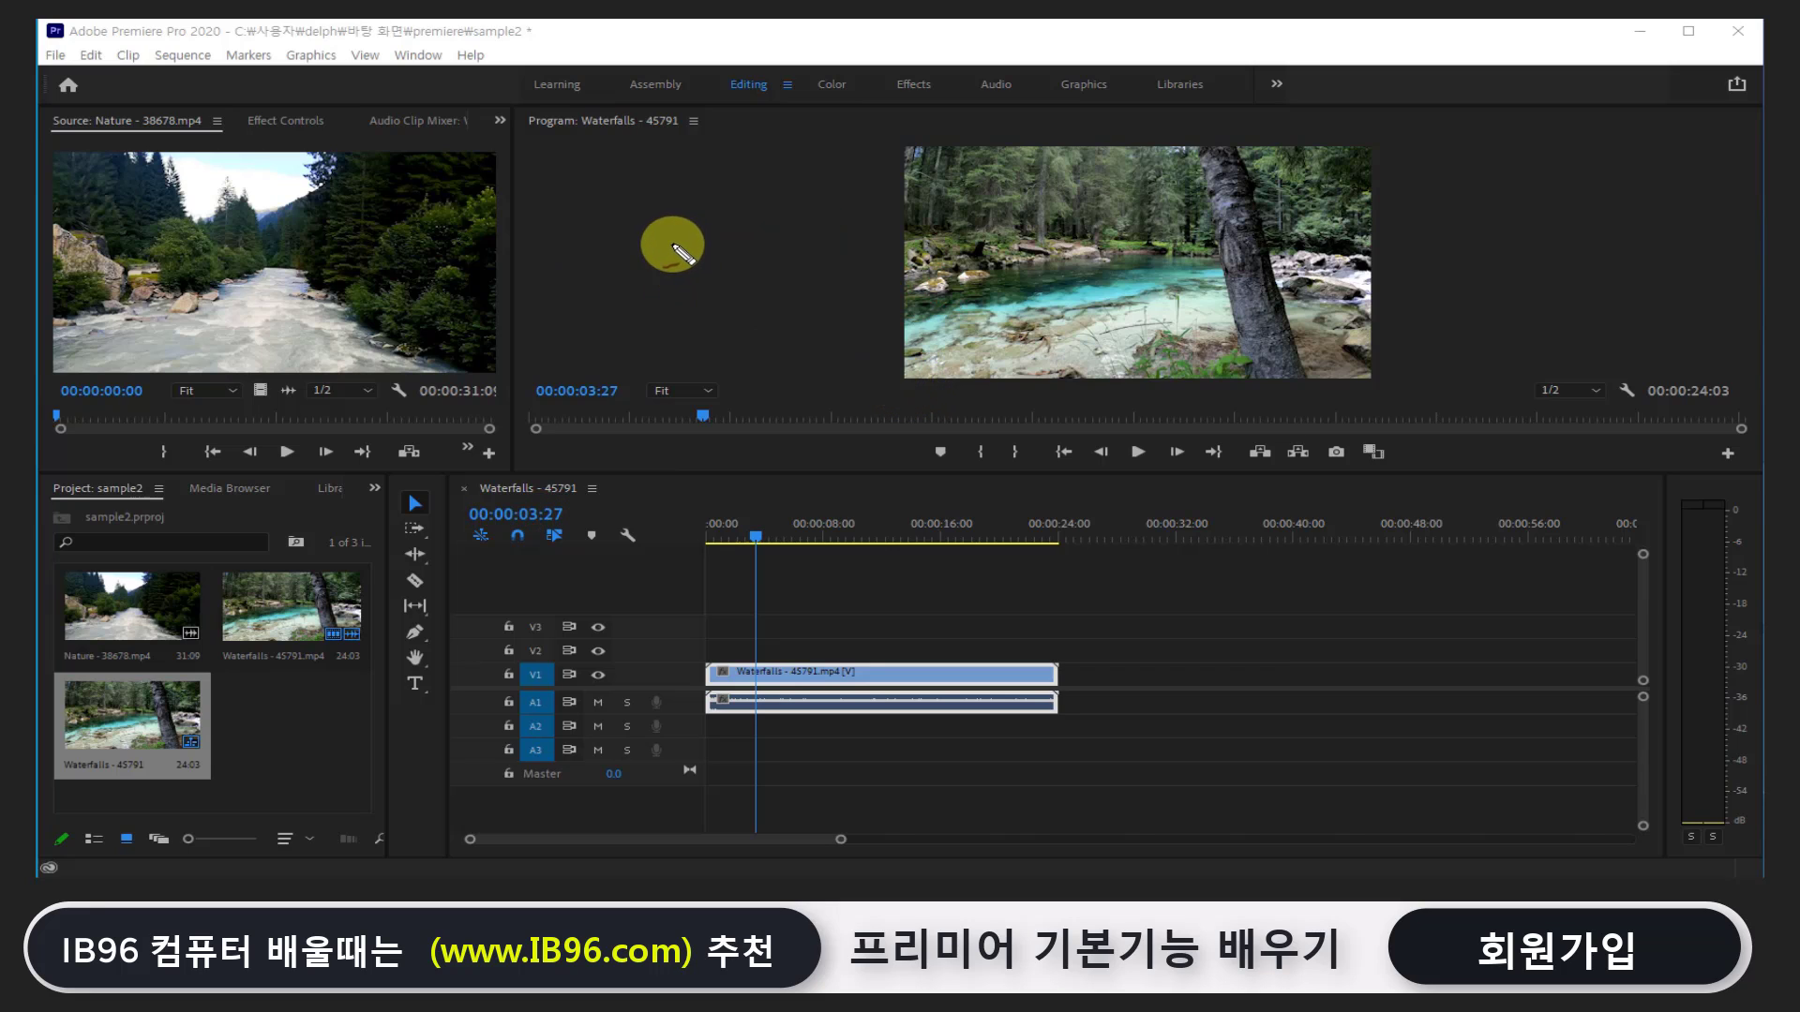
mouse_move(645, 204)
mouse_down()
mouse_move(639, 245)
mouse_move(746, 218)
mouse_up()
drag(787, 214, 902, 214)
mouse_move(801, 167)
mouse_down()
mouse_move(778, 220)
mouse_move(849, 204)
mouse_move(856, 183)
mouse_move(905, 192)
mouse_up()
click(919, 186)
drag(651, 280, 912, 225)
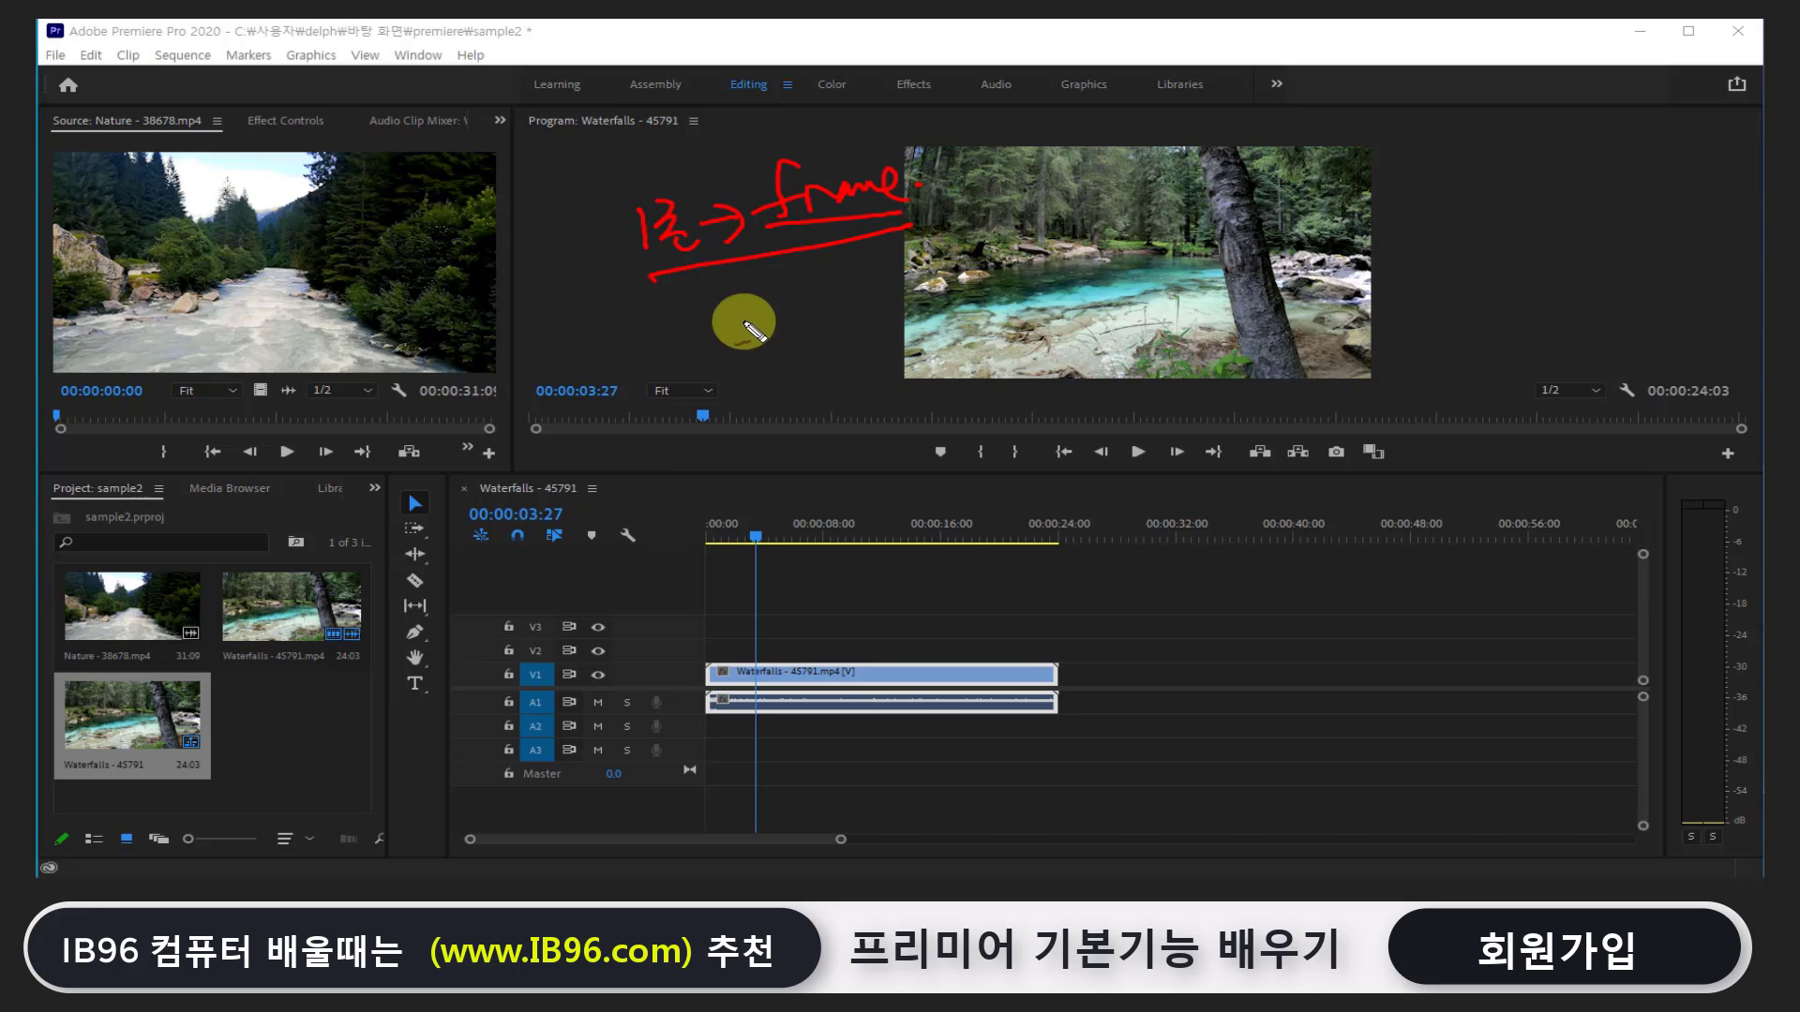
mouse_move(717, 298)
mouse_down()
mouse_move(686, 345)
mouse_move(720, 321)
mouse_up()
mouse_move(740, 324)
mouse_down()
mouse_move(765, 386)
mouse_move(749, 349)
mouse_up()
mouse_move(795, 300)
mouse_down()
mouse_move(764, 335)
mouse_move(710, 350)
mouse_move(743, 272)
mouse_move(802, 300)
mouse_up()
drag(675, 365, 816, 328)
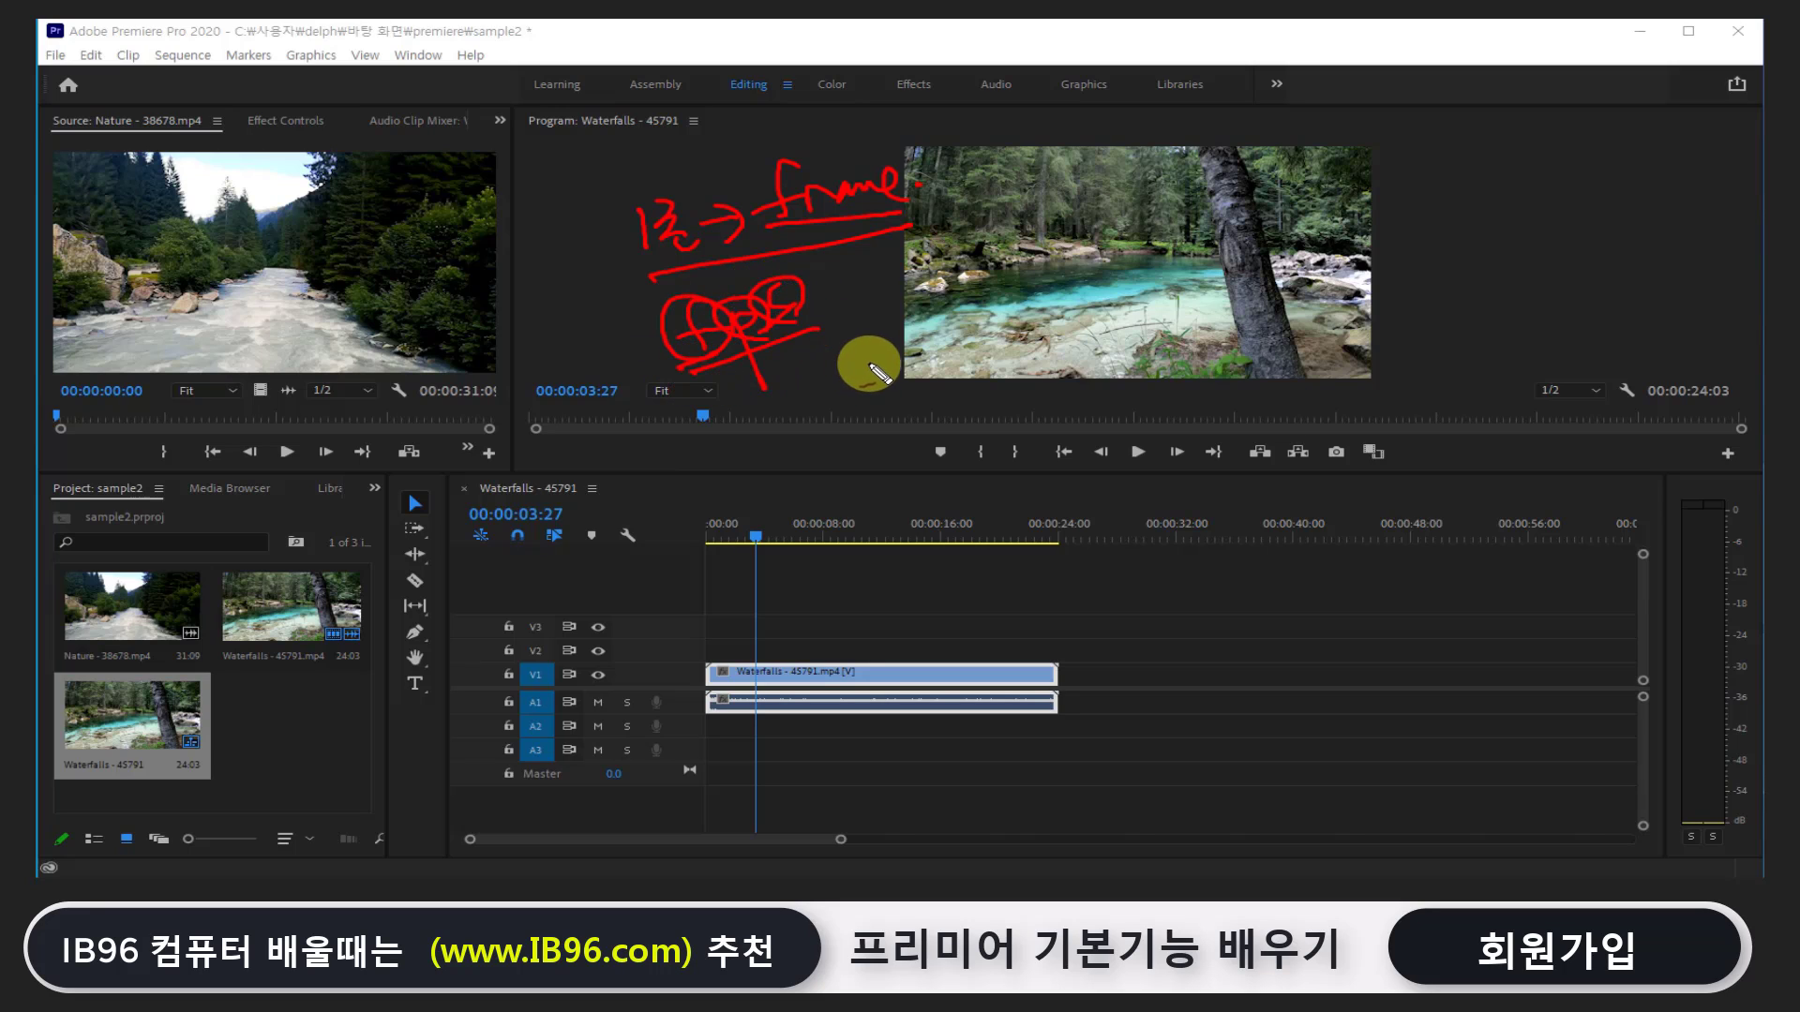
click(608, 383)
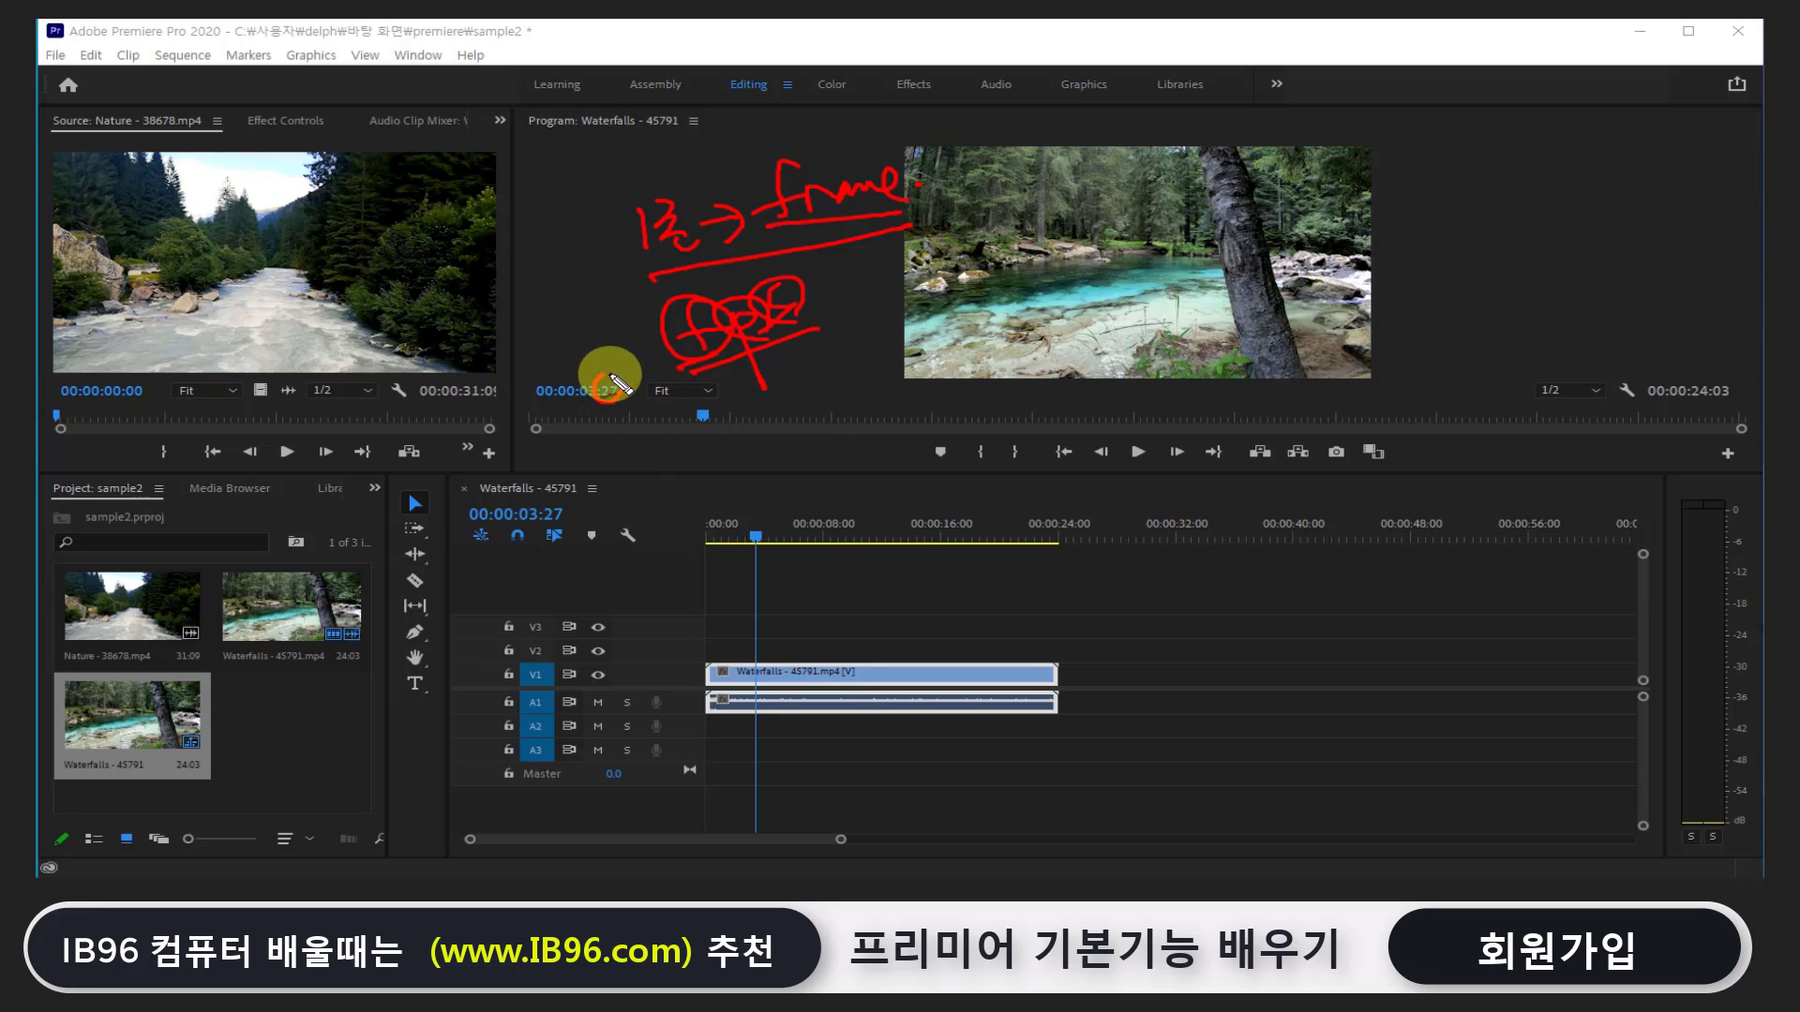
drag(609, 380, 619, 405)
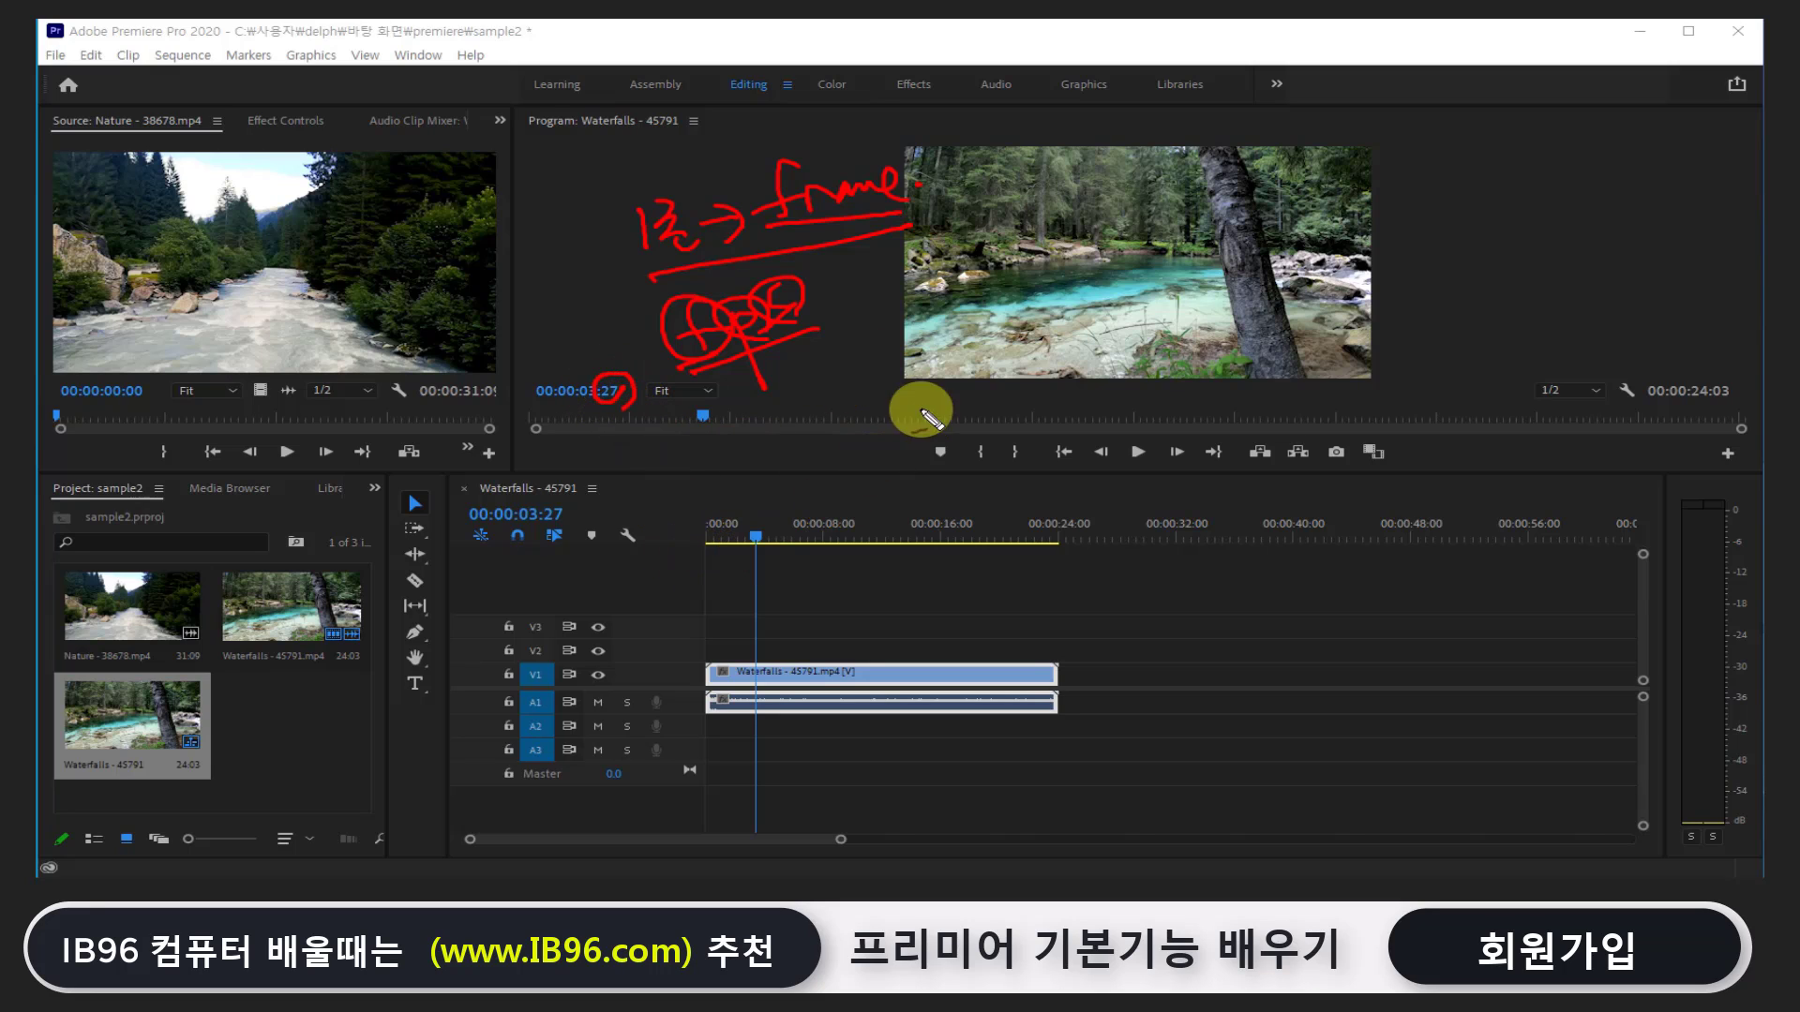
mouse_move(844, 268)
mouse_down()
mouse_move(838, 309)
mouse_move(930, 257)
mouse_move(872, 229)
mouse_move(928, 331)
mouse_up()
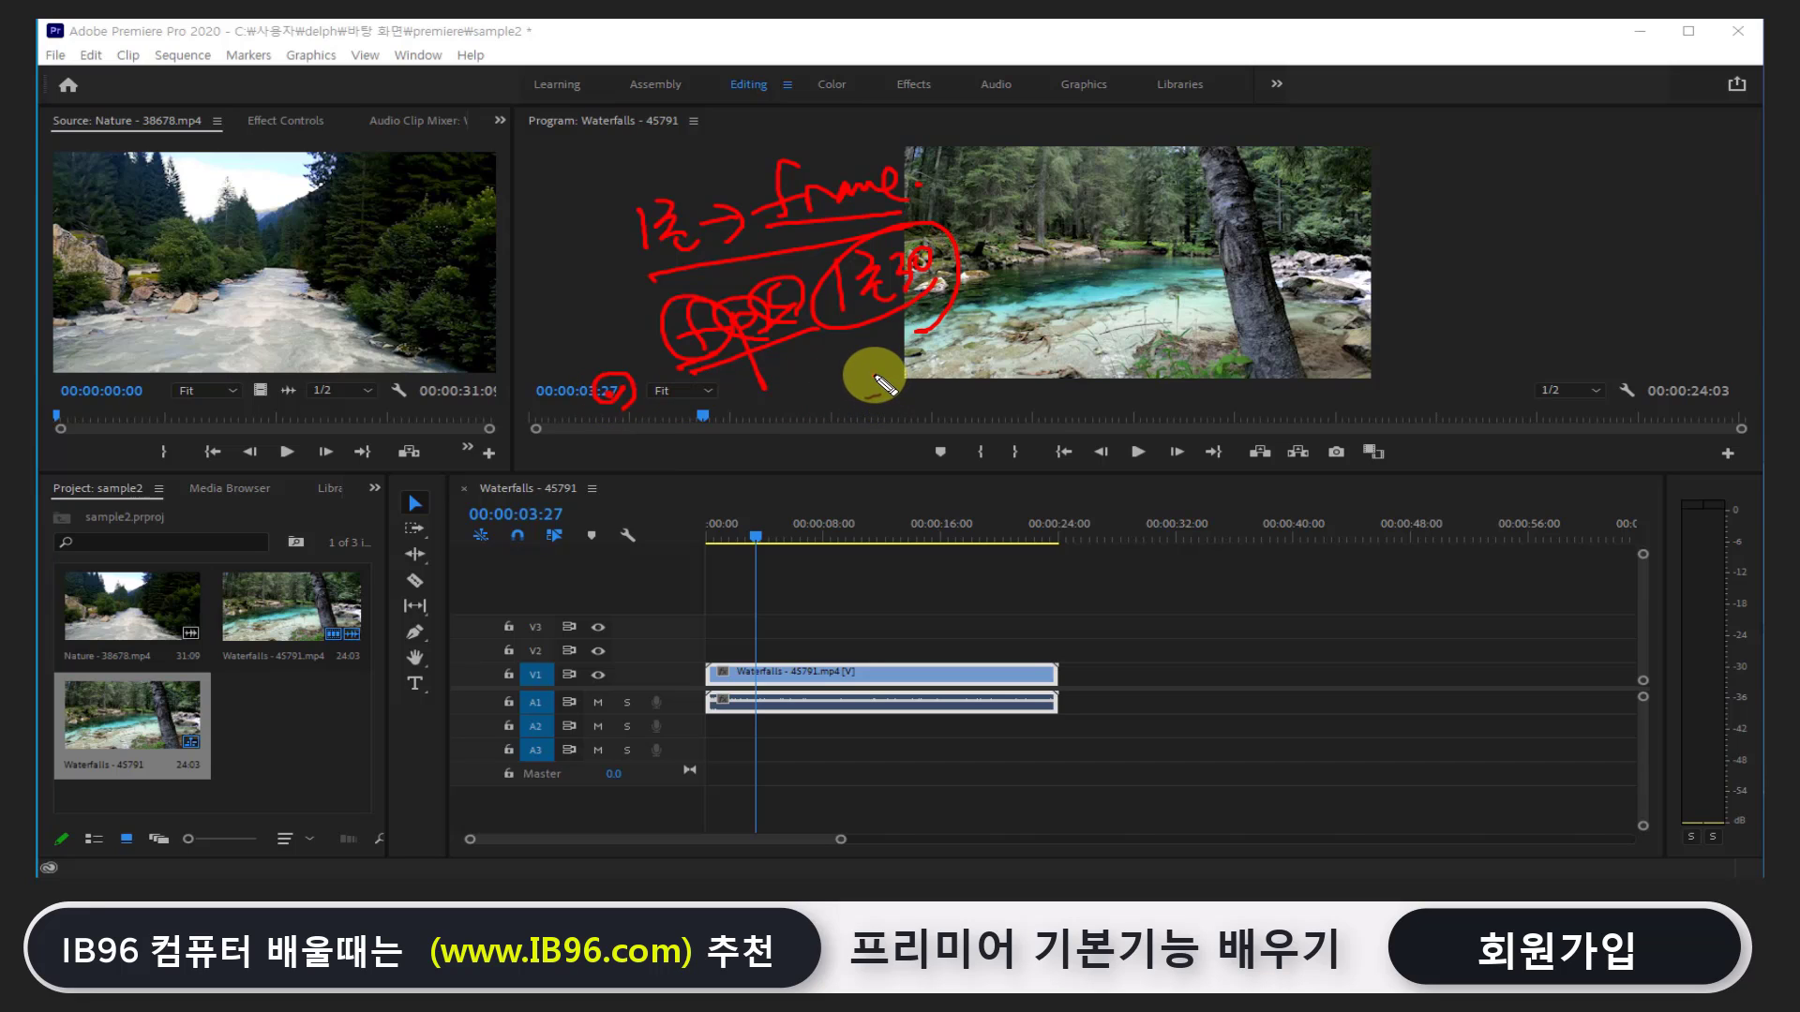
mouse_move(876, 370)
mouse_down()
mouse_move(902, 393)
mouse_move(896, 375)
mouse_move(782, 429)
mouse_up()
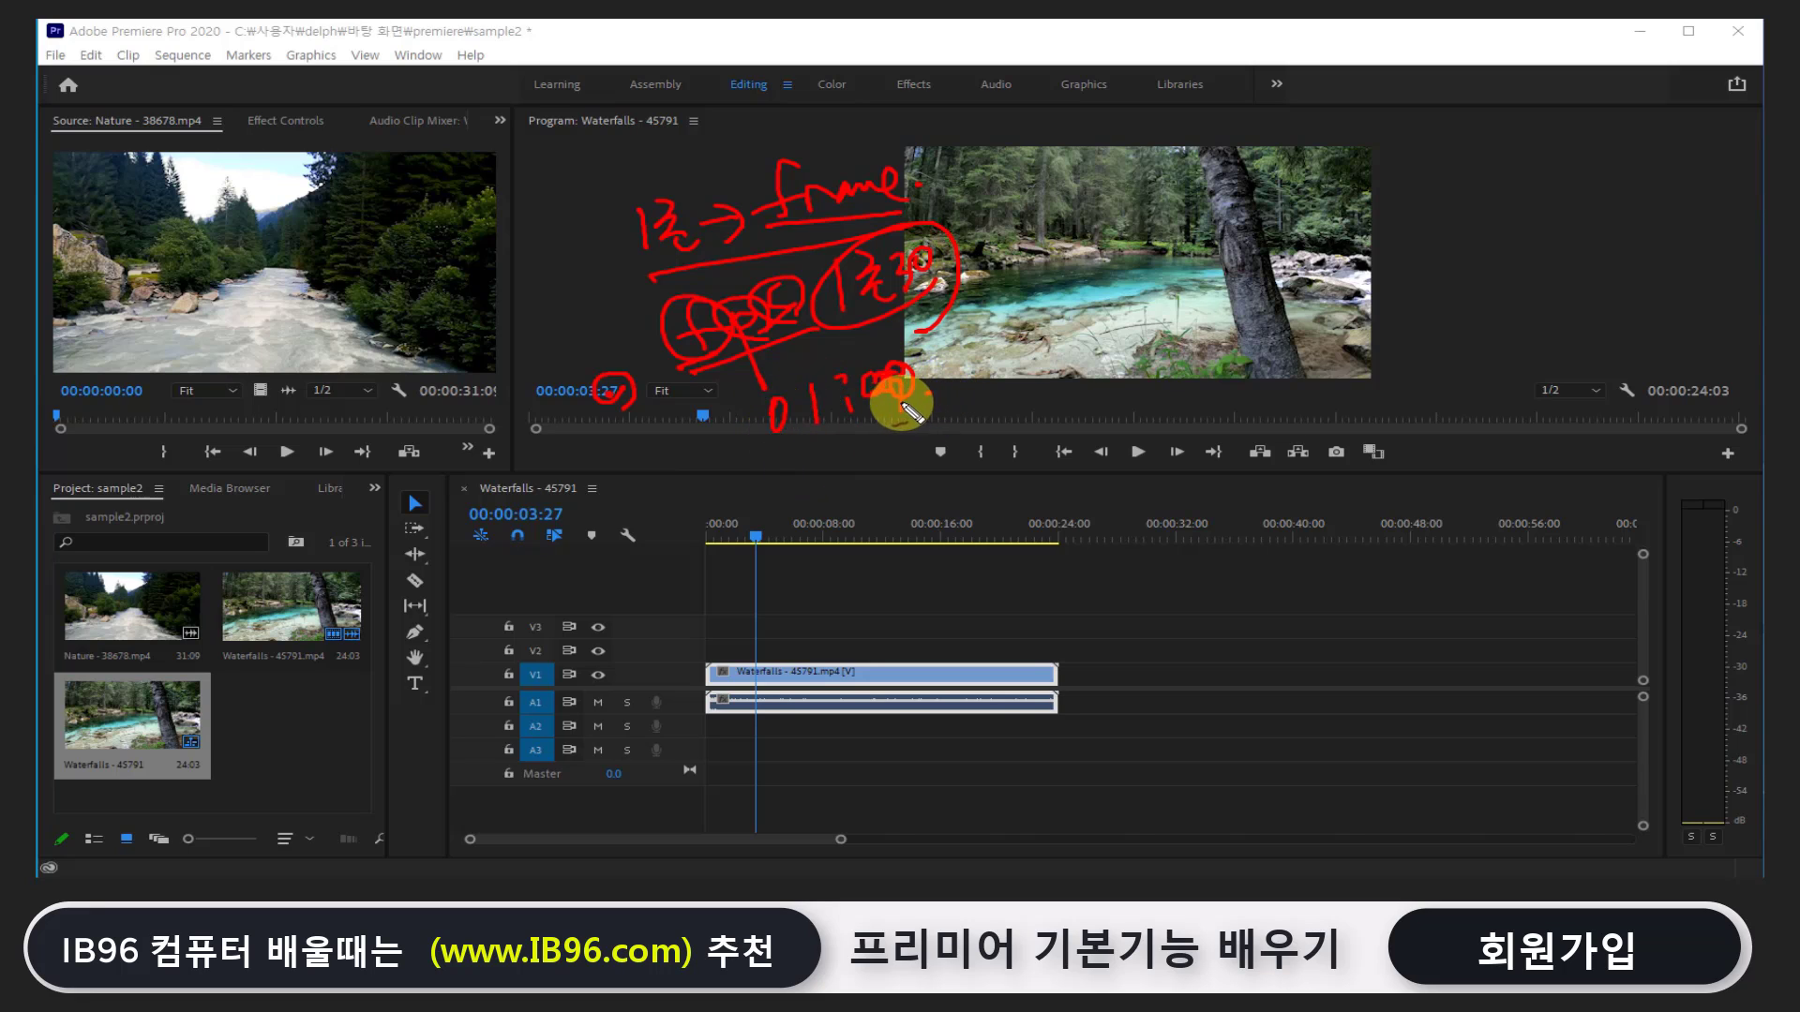
mouse_move(888, 398)
mouse_down()
mouse_move(940, 434)
mouse_move(908, 422)
mouse_move(916, 442)
mouse_move(940, 394)
mouse_move(899, 429)
mouse_move(947, 441)
mouse_move(947, 422)
mouse_up()
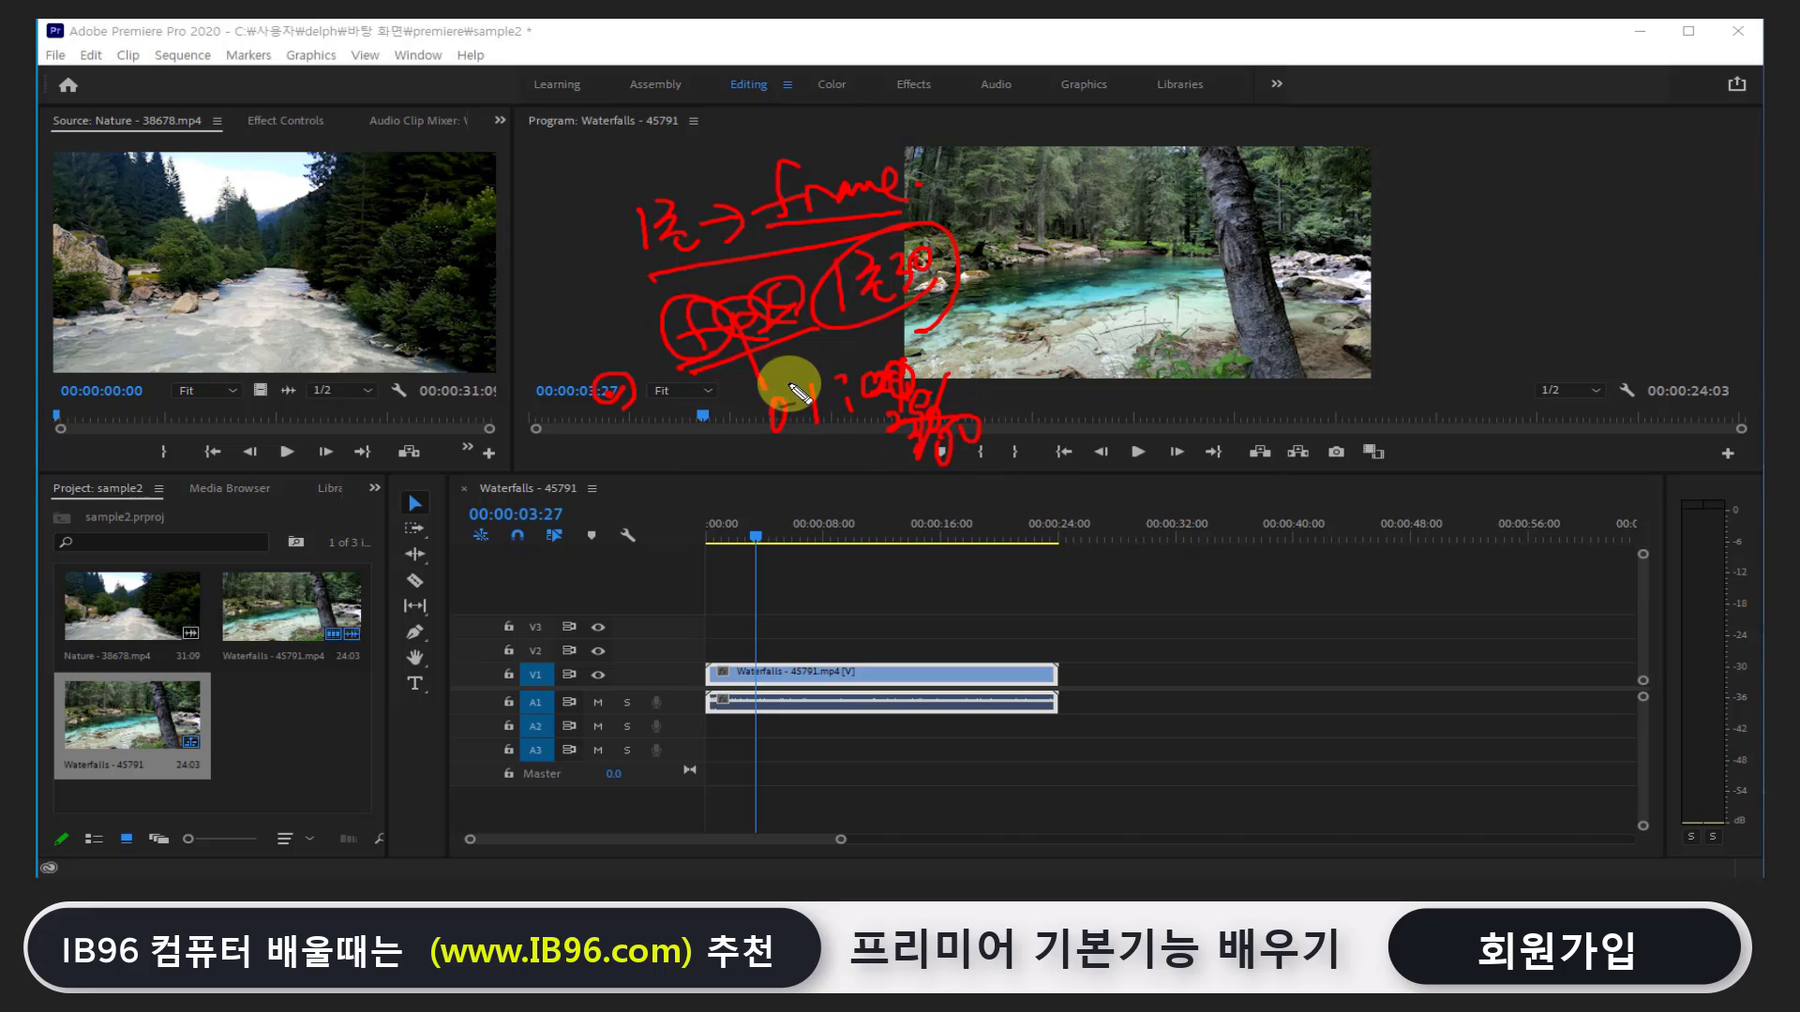
mouse_move(797, 390)
mouse_down()
mouse_move(821, 427)
mouse_move(856, 385)
mouse_move(855, 434)
mouse_up()
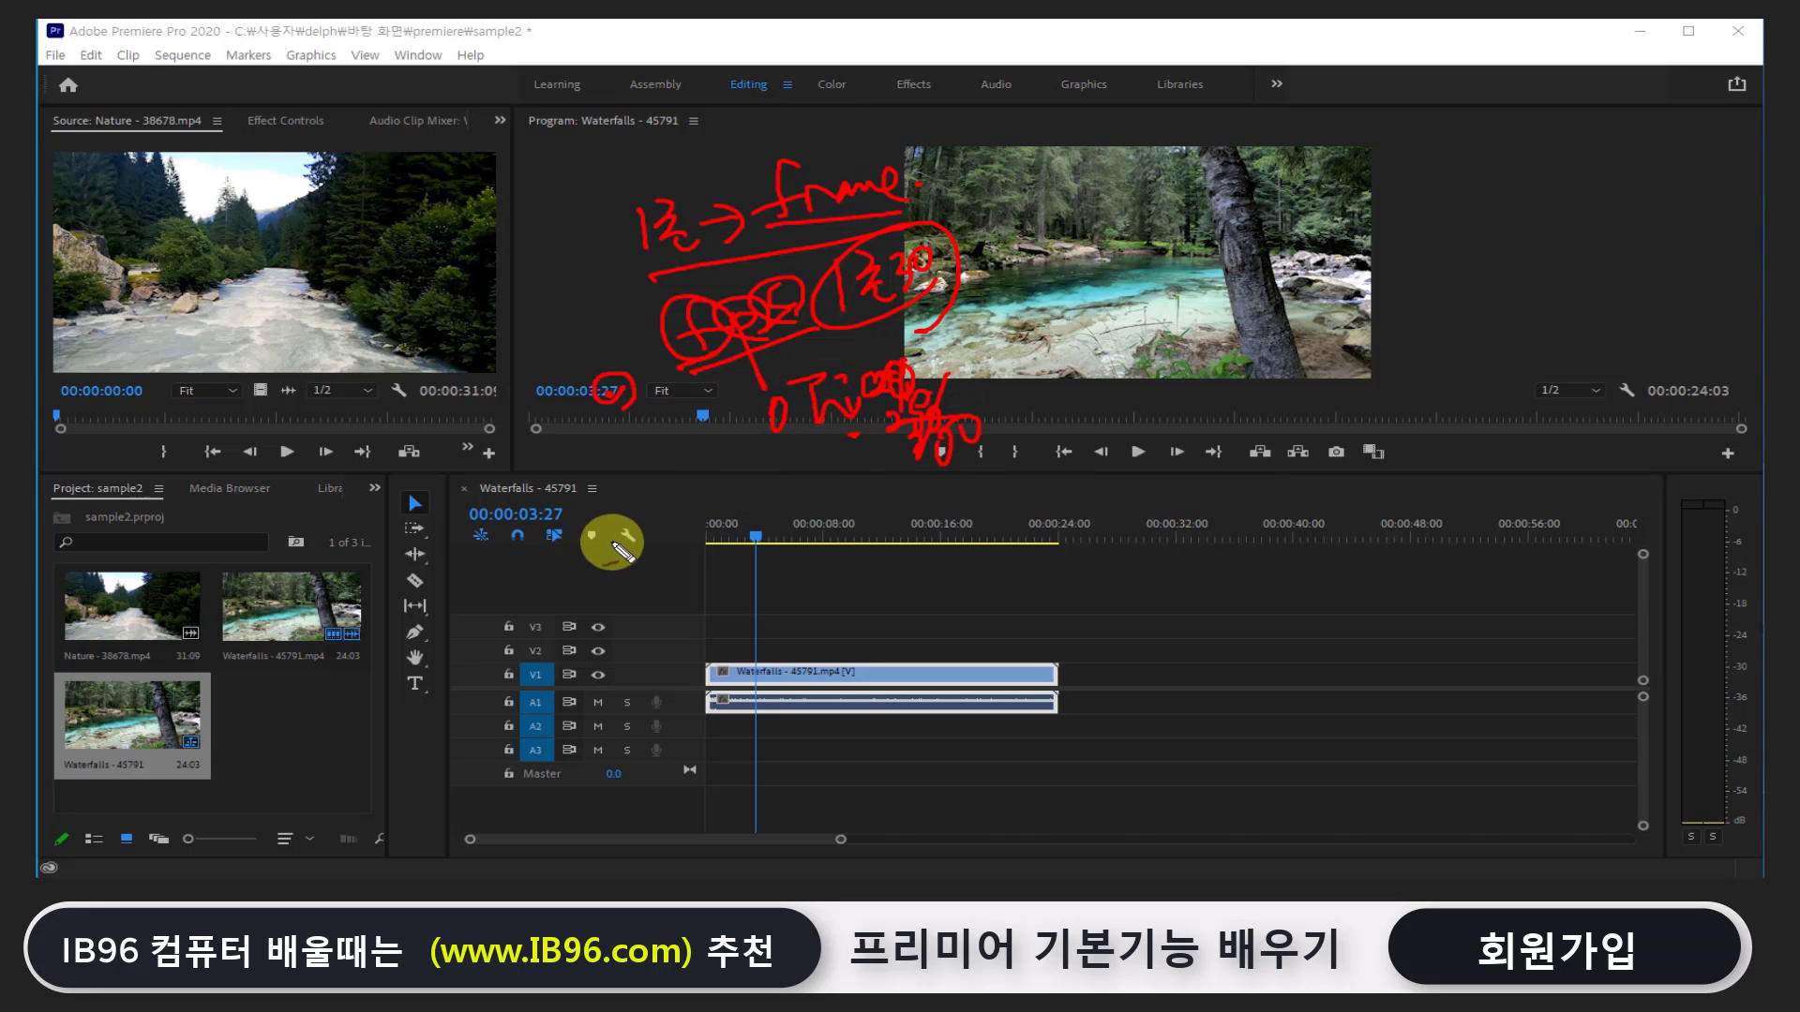
drag(541, 505, 581, 553)
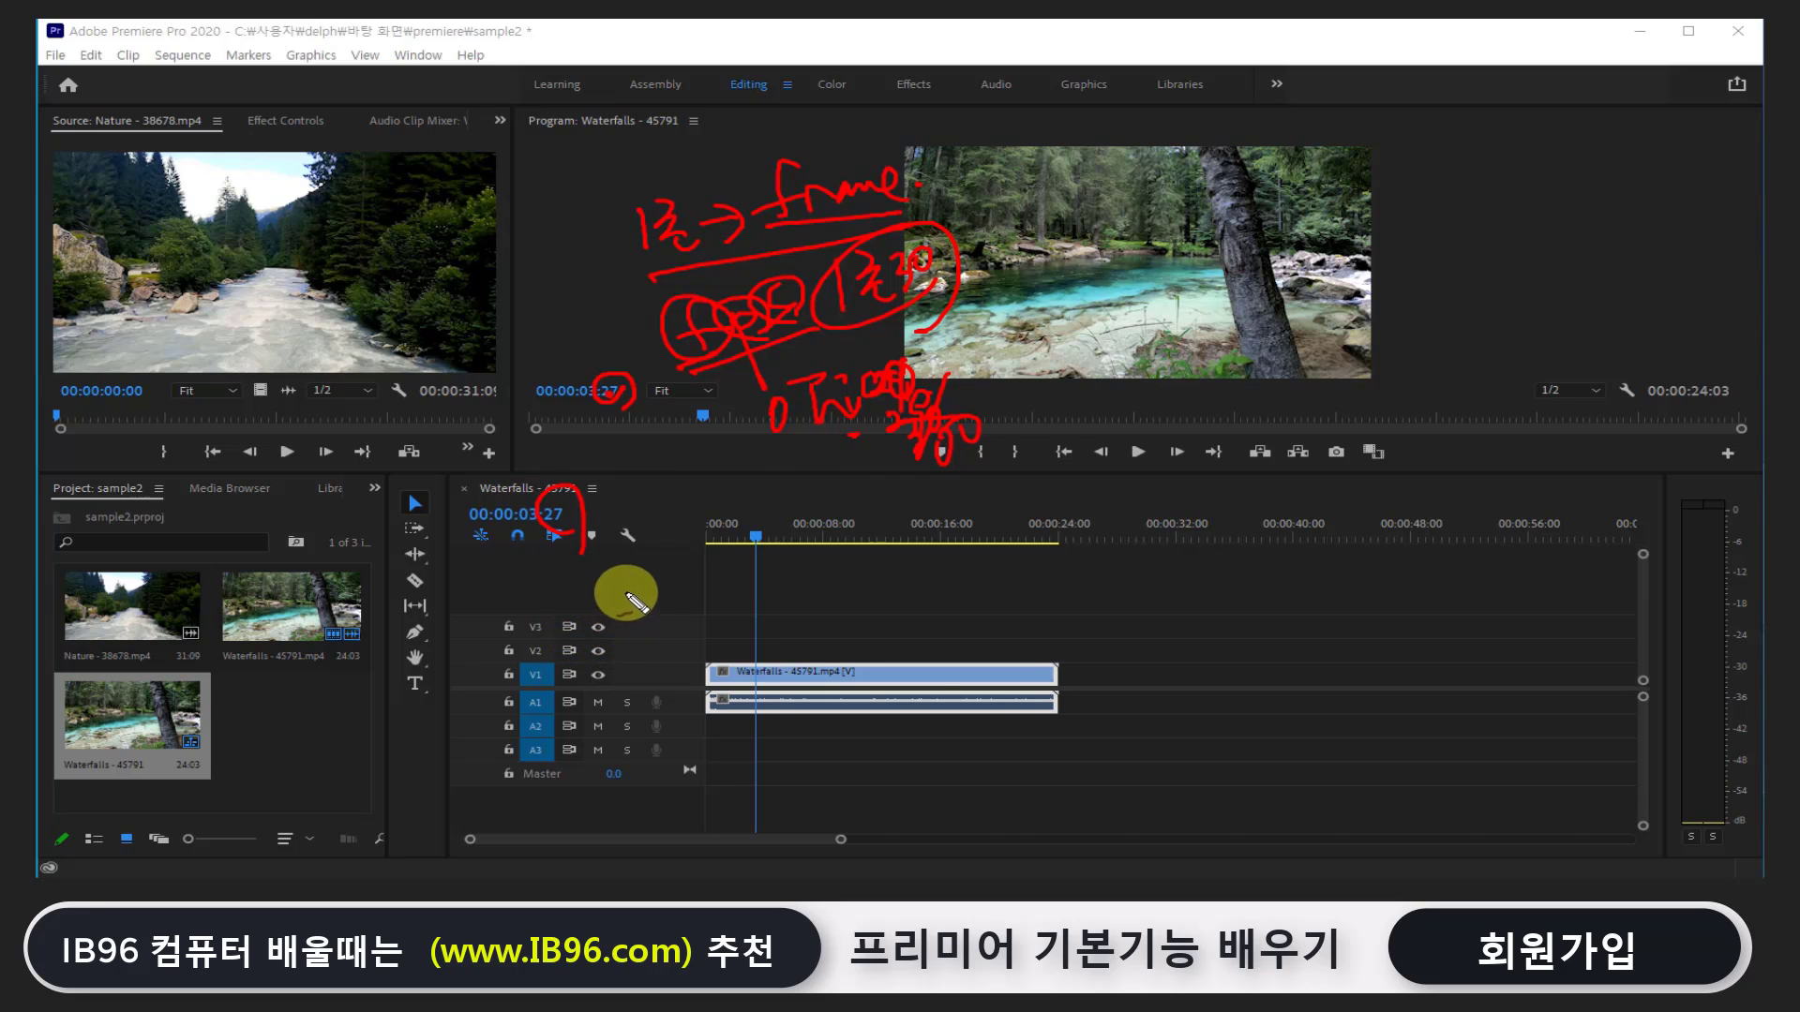
key(Escape)
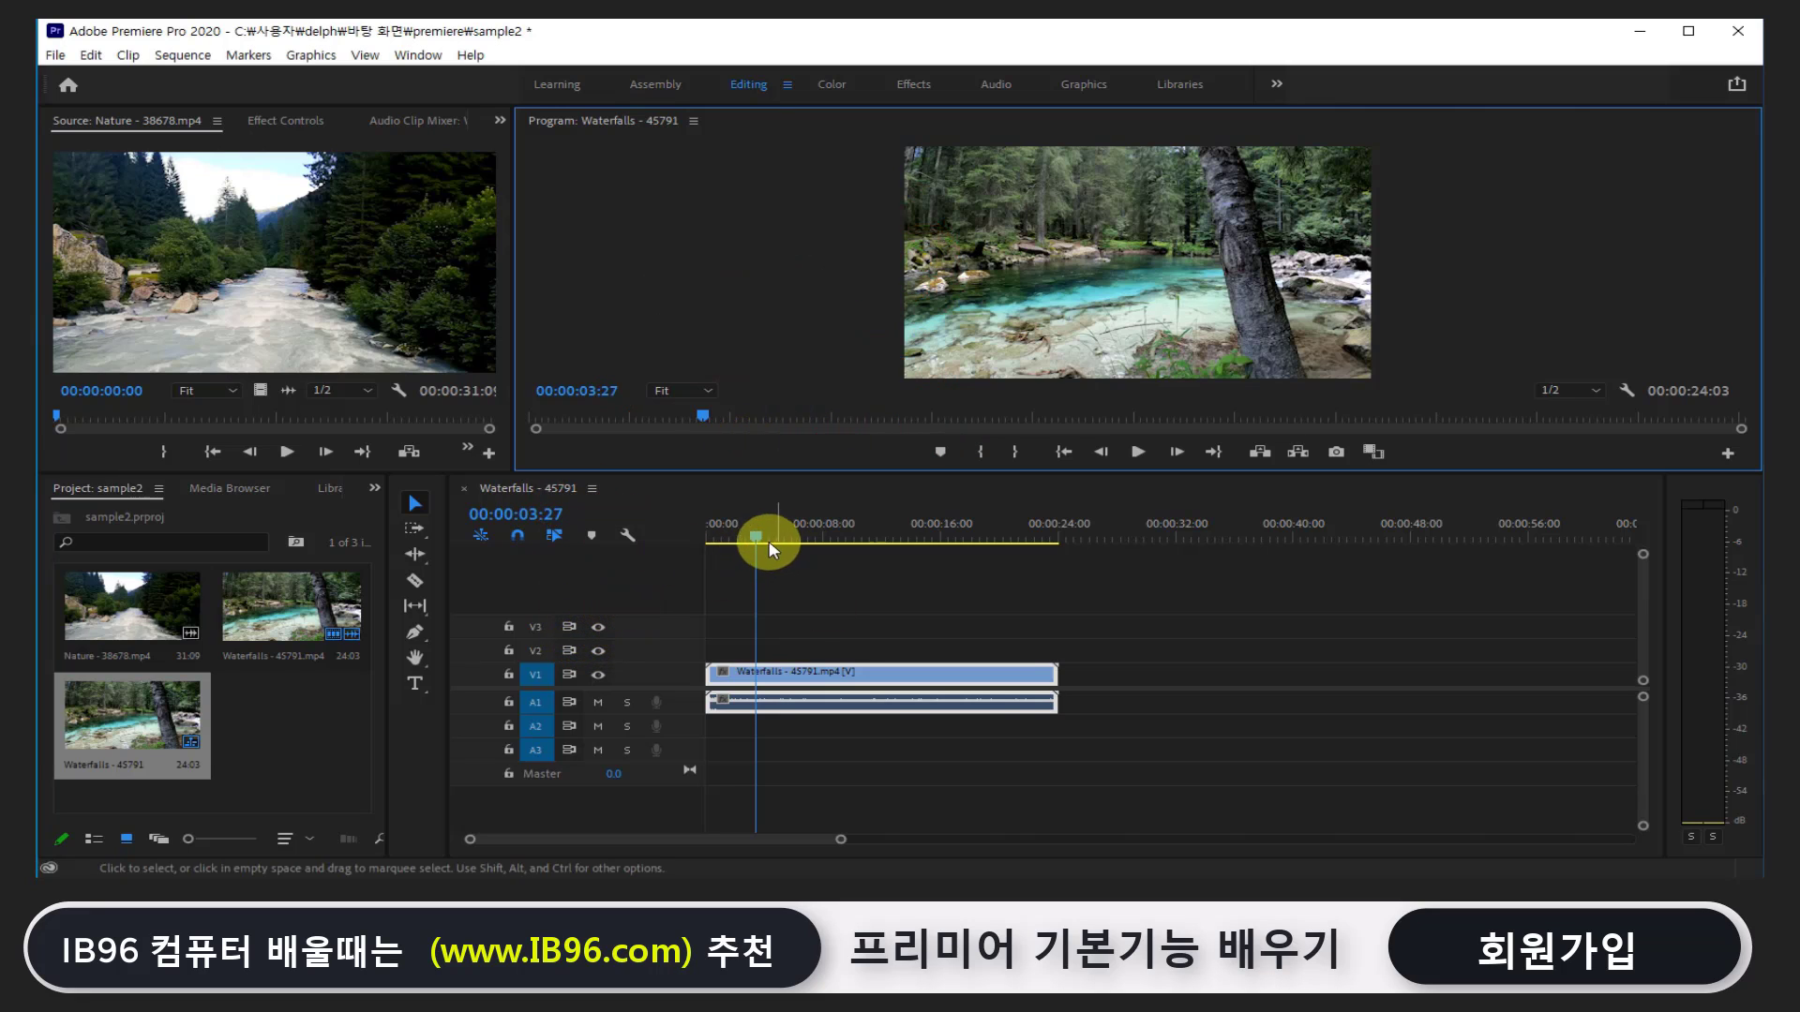
Drag the playhead forward from 00:00:03:27 to 00:00:08:10
drag(757, 531, 830, 530)
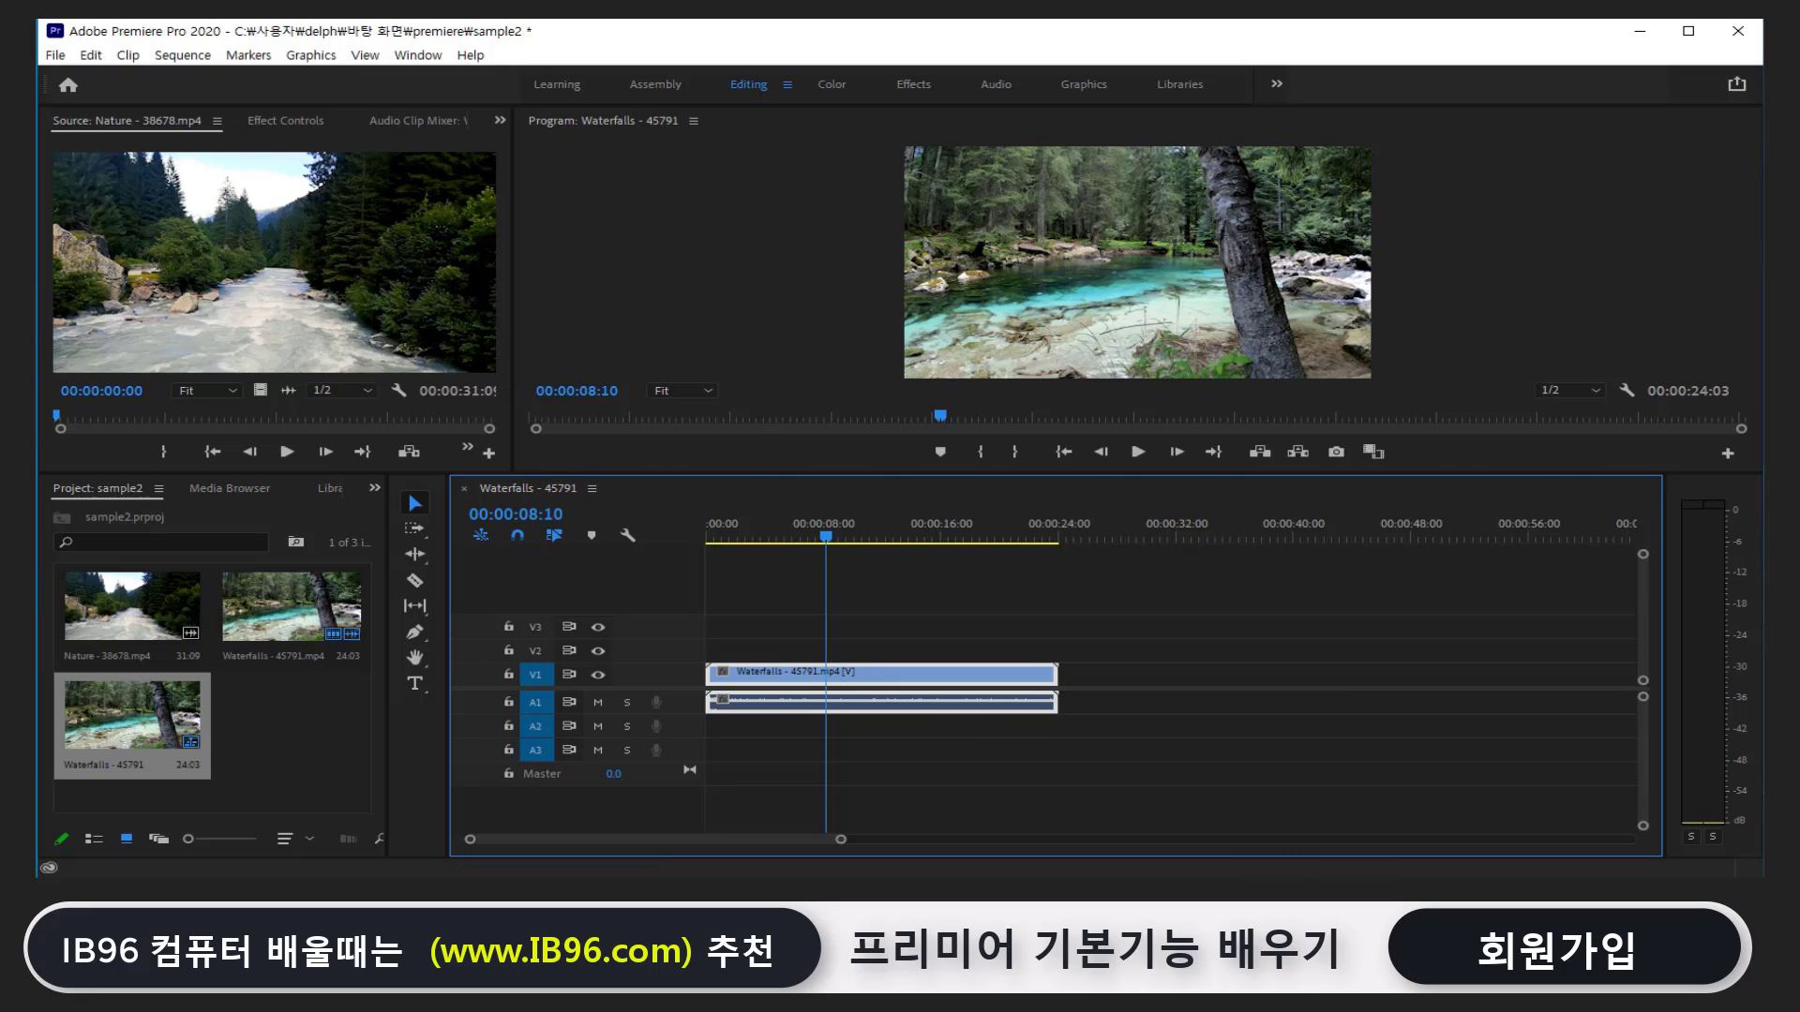
drag(474, 570, 497, 591)
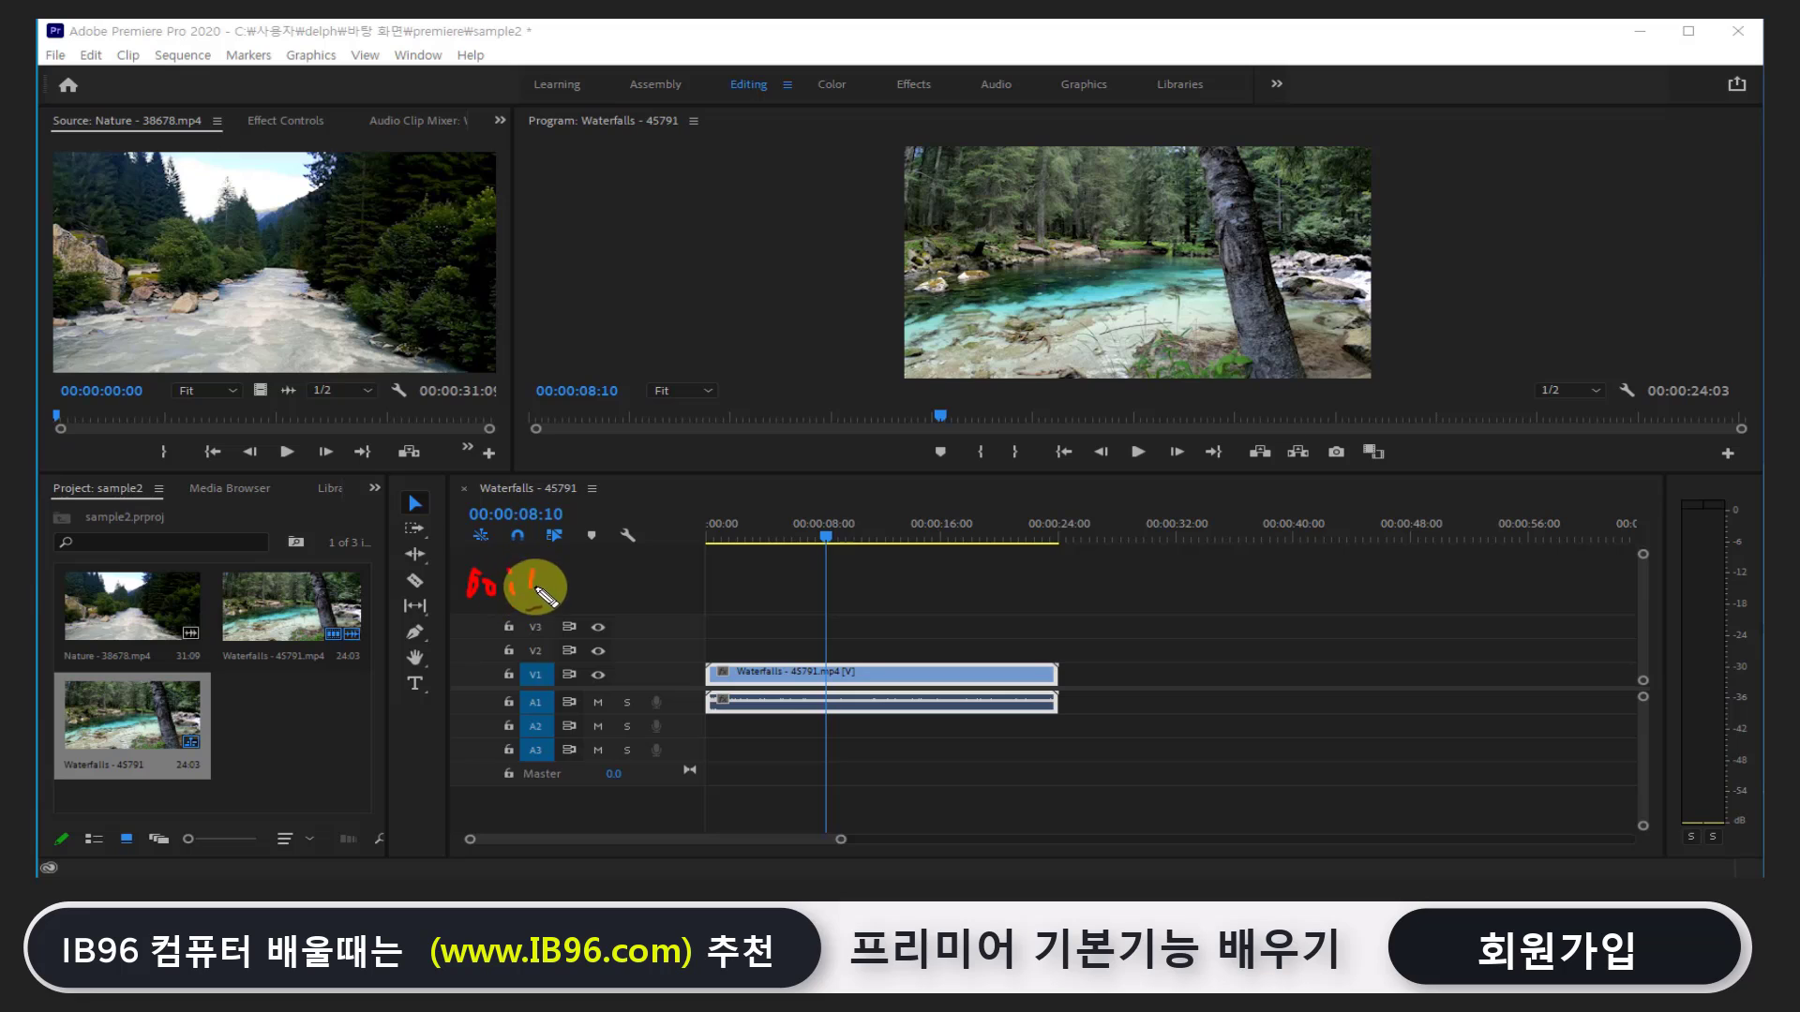
mouse_move(511, 574)
mouse_down()
mouse_move(512, 593)
mouse_move(535, 569)
mouse_up()
mouse_move(557, 568)
mouse_down()
mouse_move(575, 592)
mouse_move(612, 570)
mouse_move(642, 574)
mouse_move(641, 595)
mouse_move(685, 583)
mouse_up()
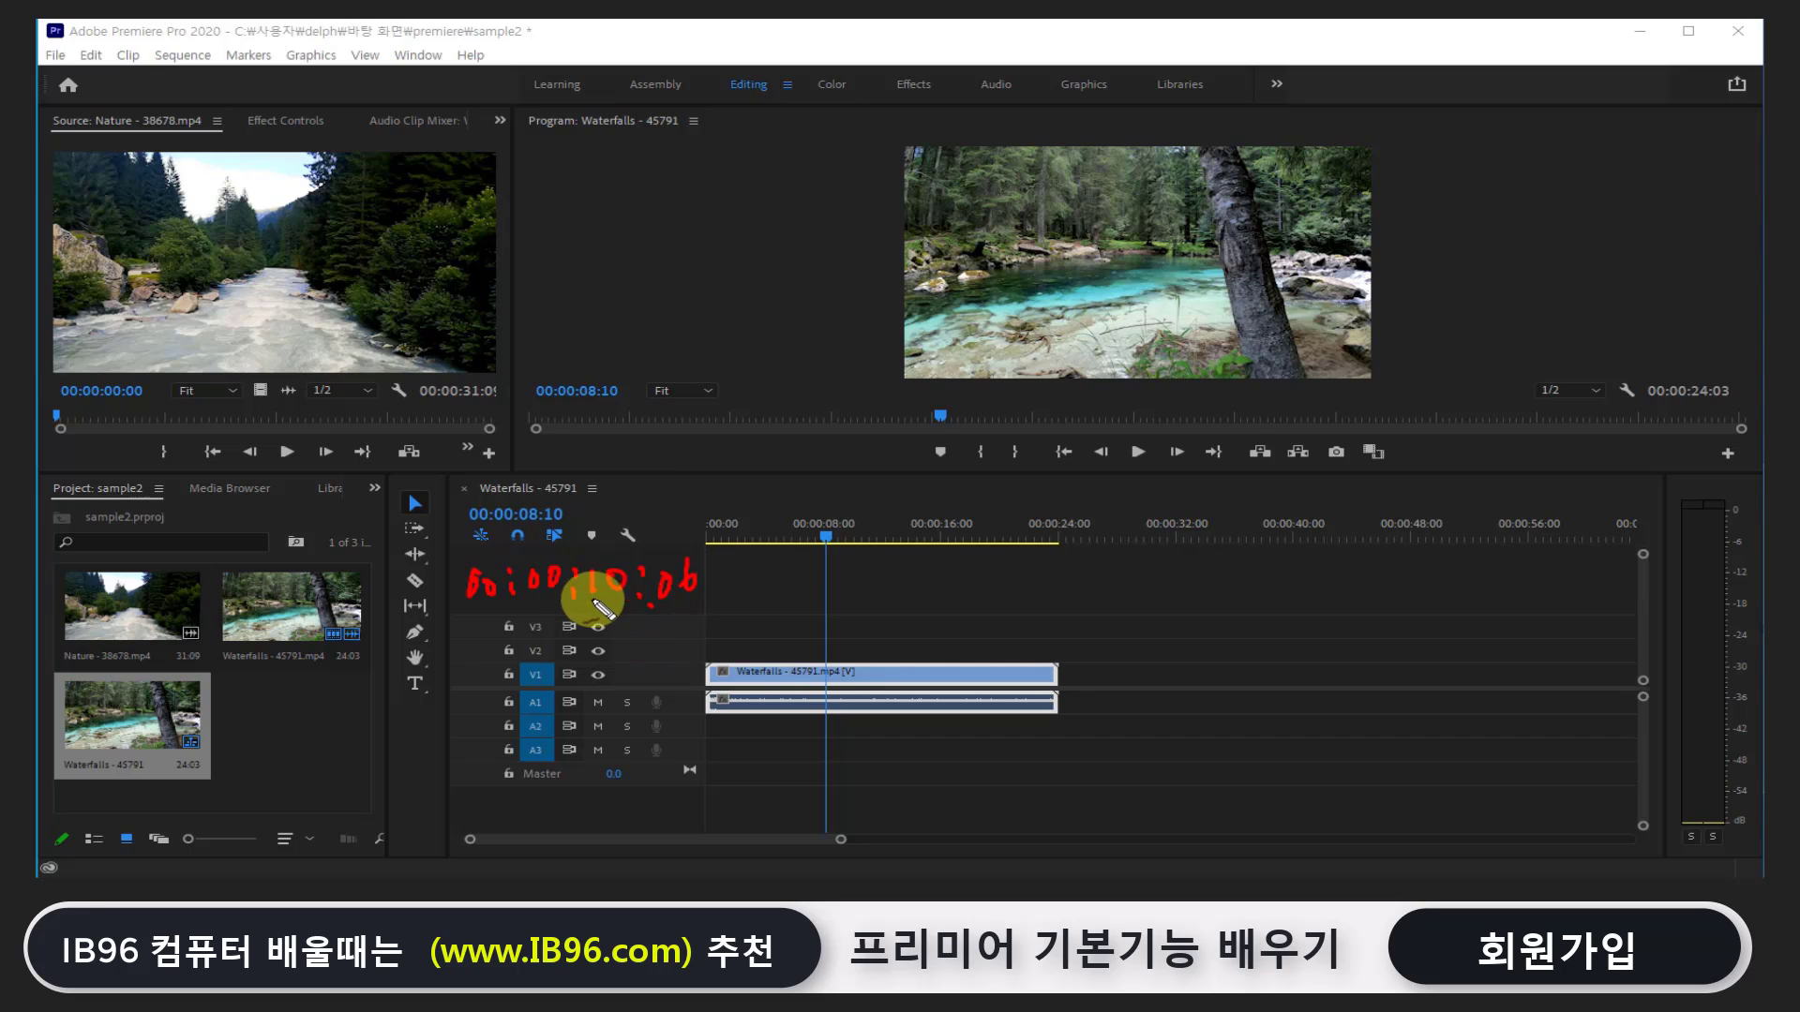
drag(585, 614, 724, 592)
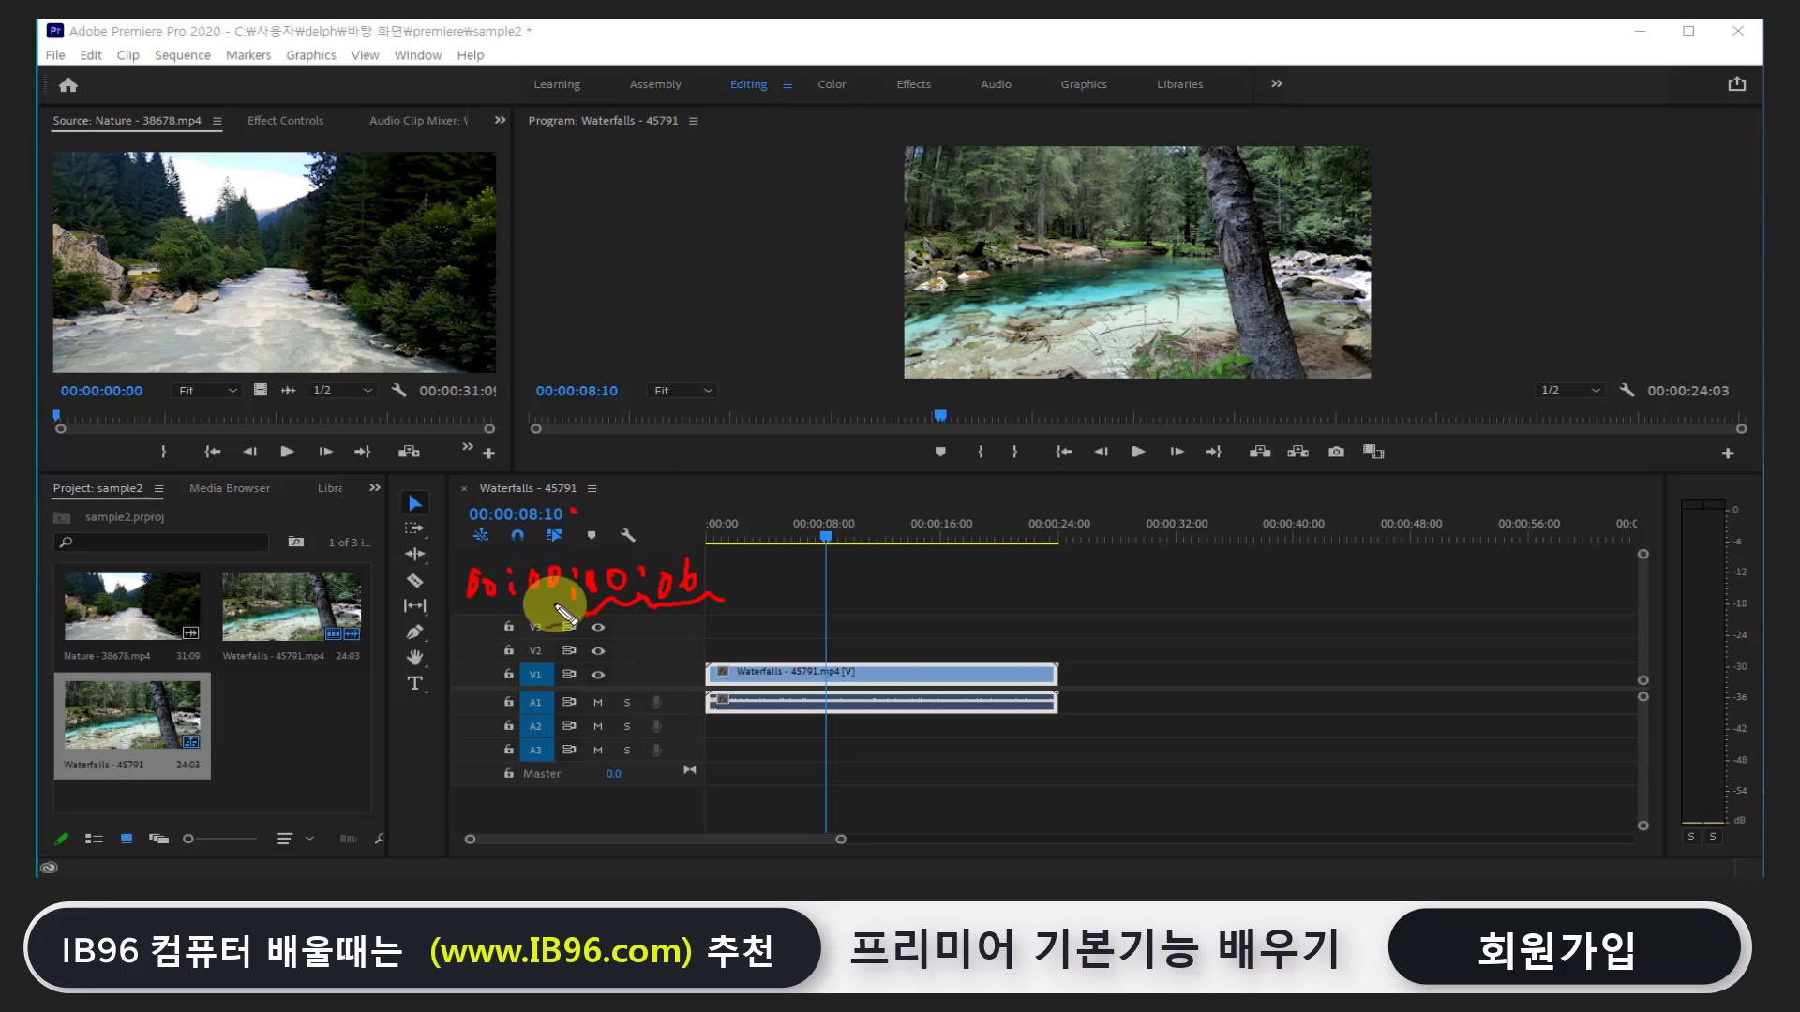
drag(456, 613, 467, 610)
mouse_move(576, 496)
mouse_down()
mouse_move(658, 540)
mouse_move(601, 585)
mouse_up()
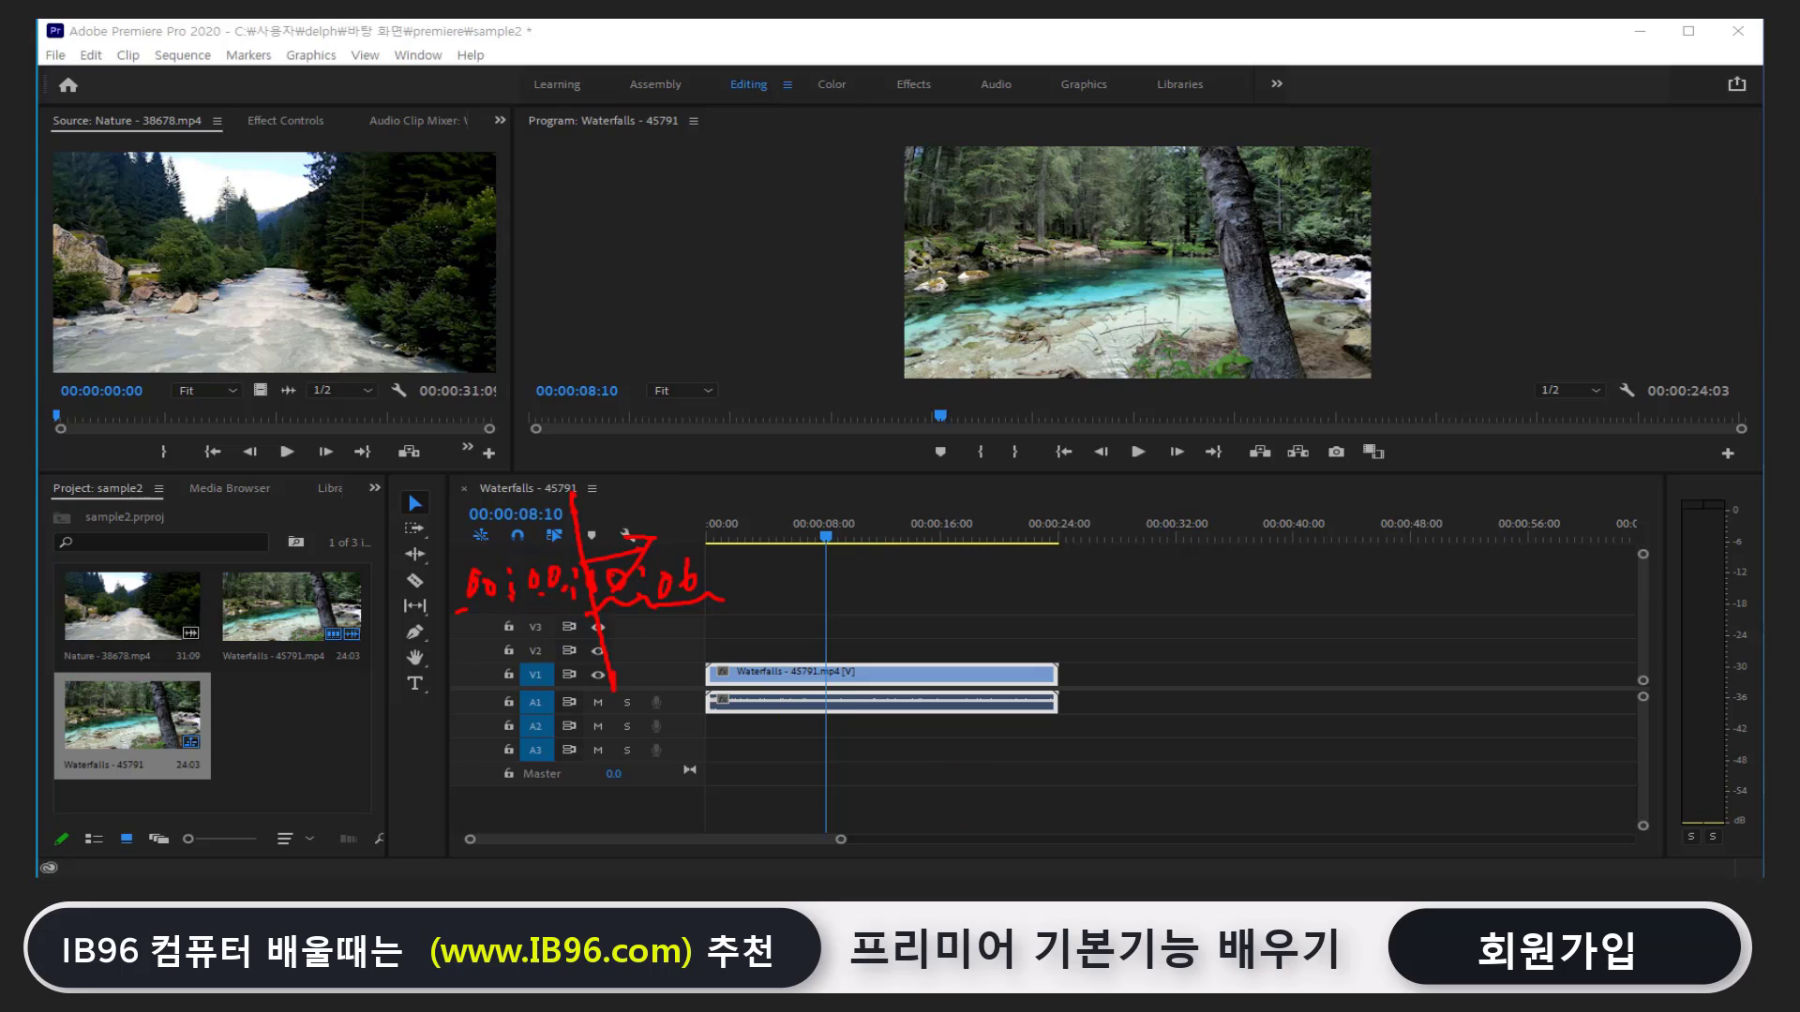
Clear the handwritten notes and jump the playhead to 00:00:10:06 by entering 1006
key(Escape)
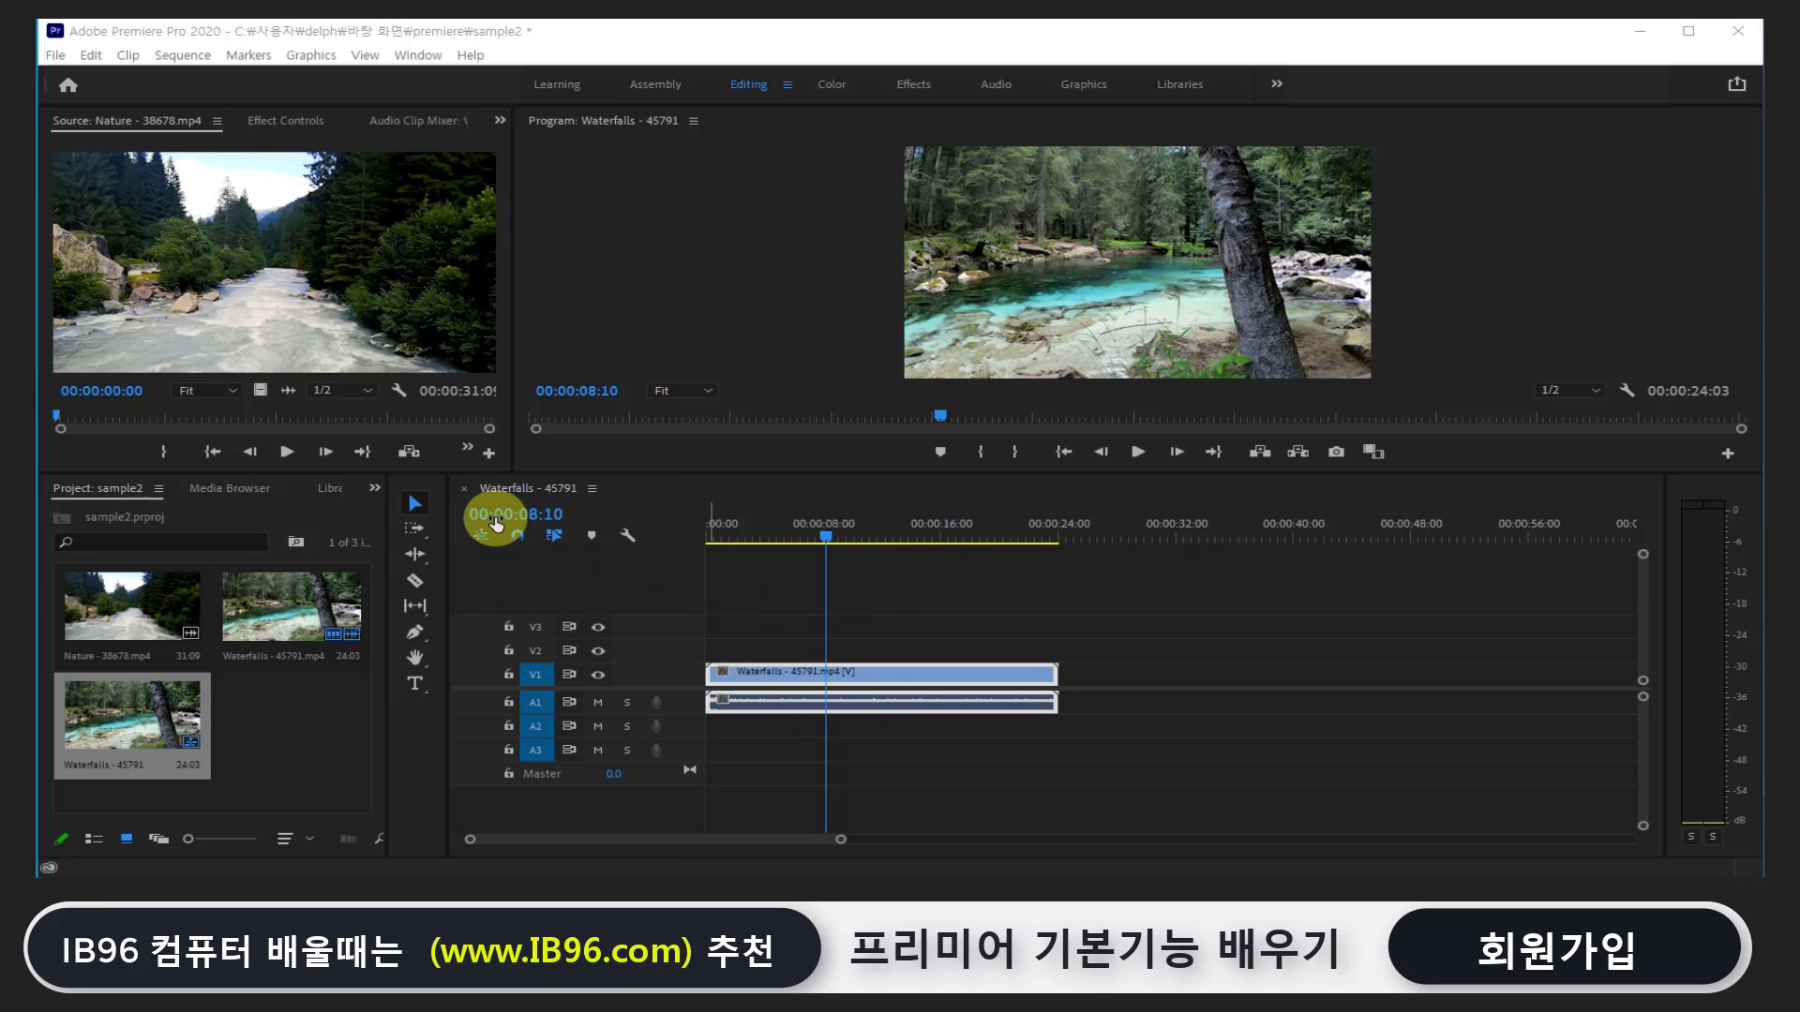
click(531, 517)
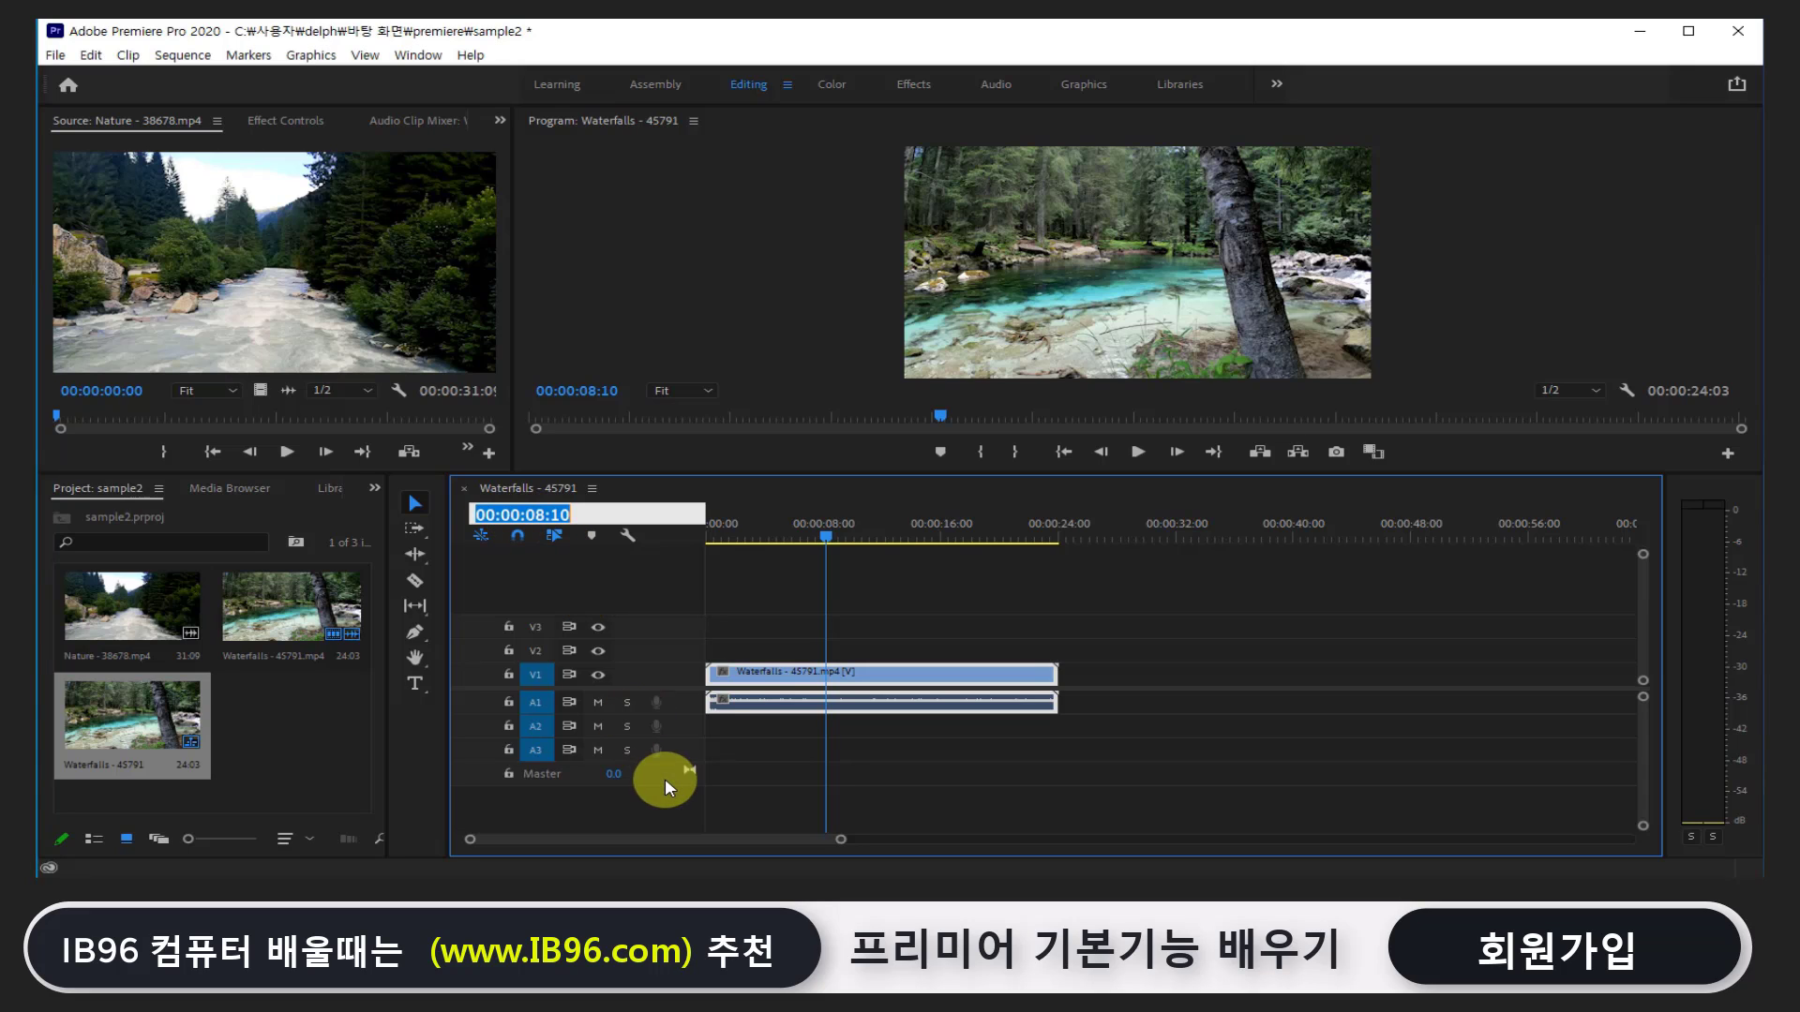
text(1)
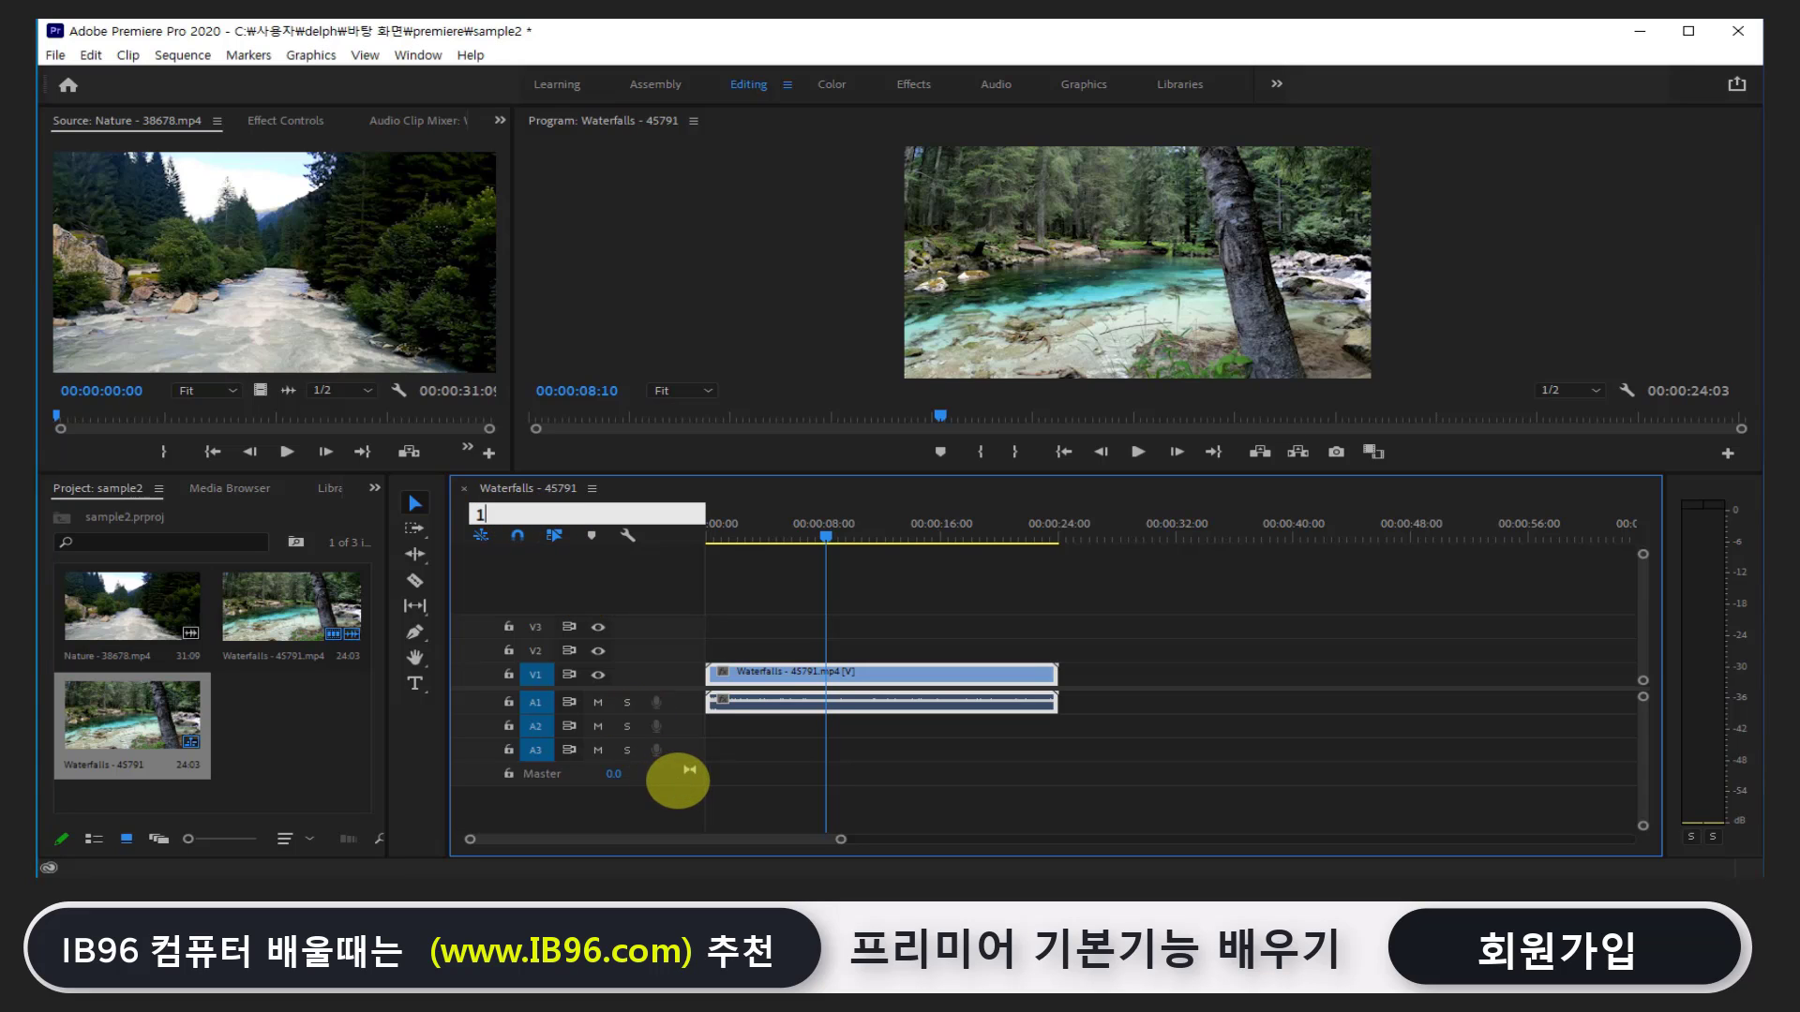
text(006)
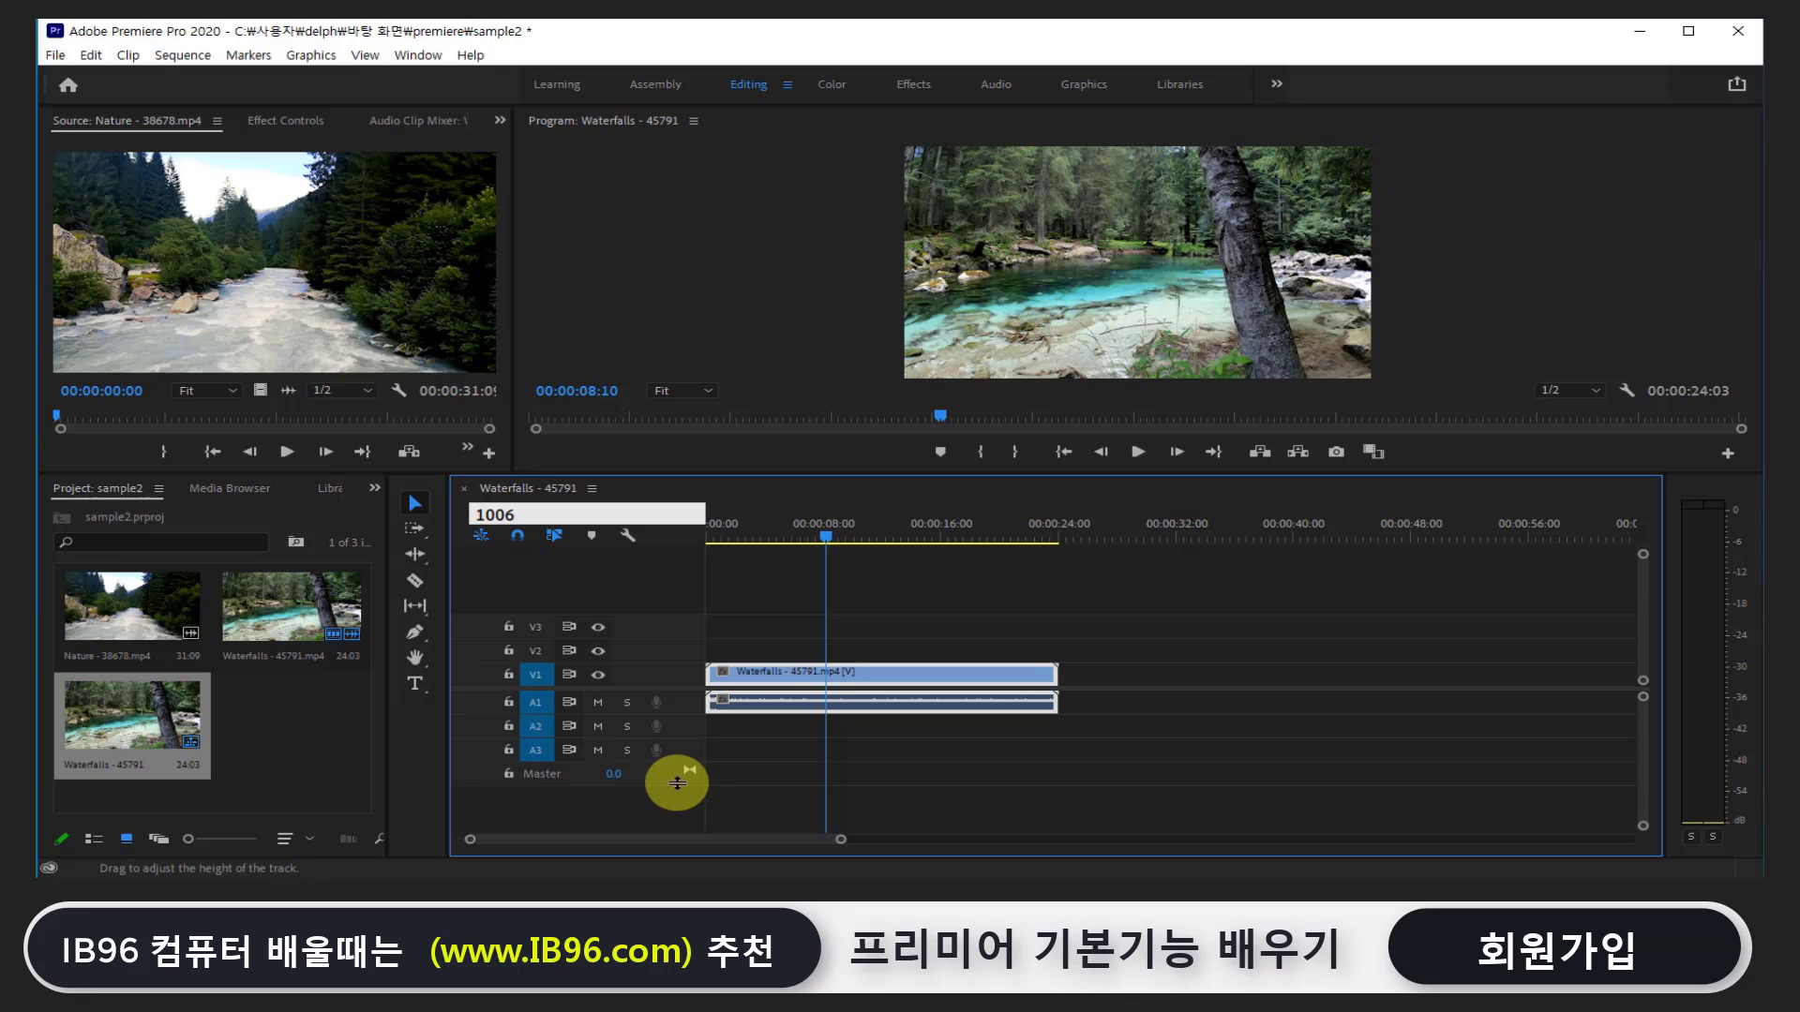
key(Return)
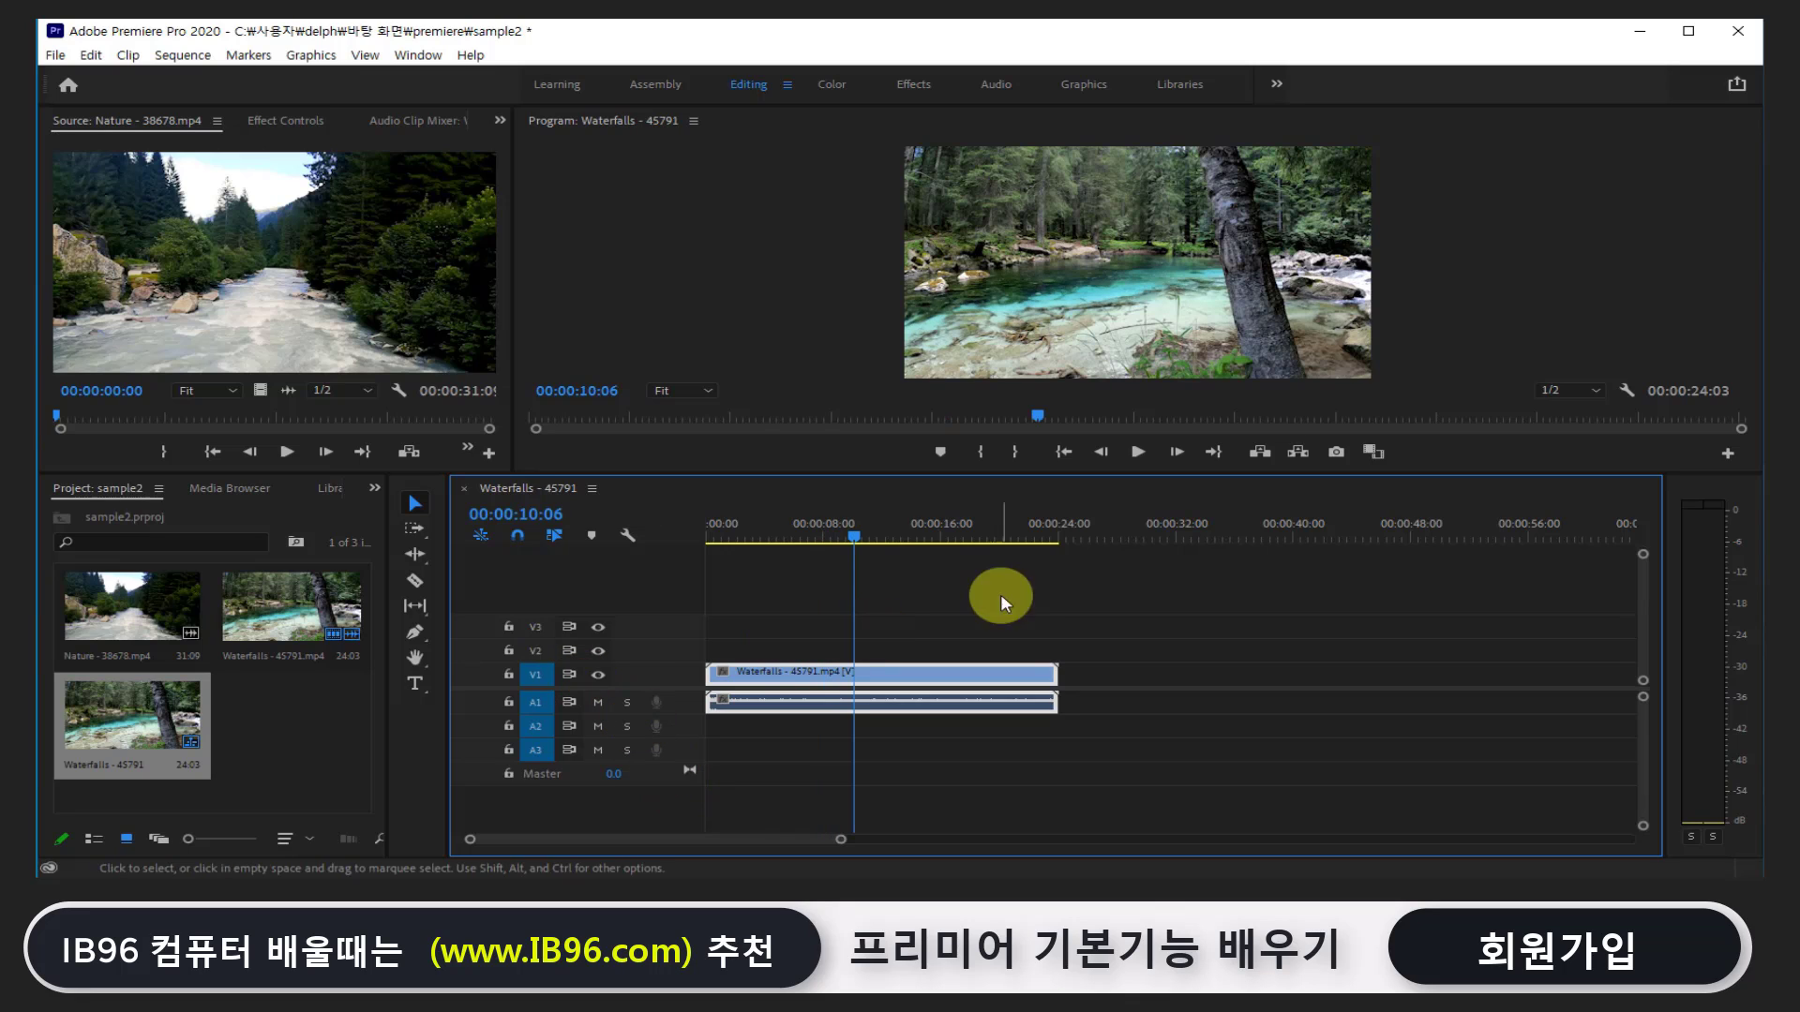
Jump the playhead to 00:00:02:16 by entering 216 in the timecode
click(521, 514)
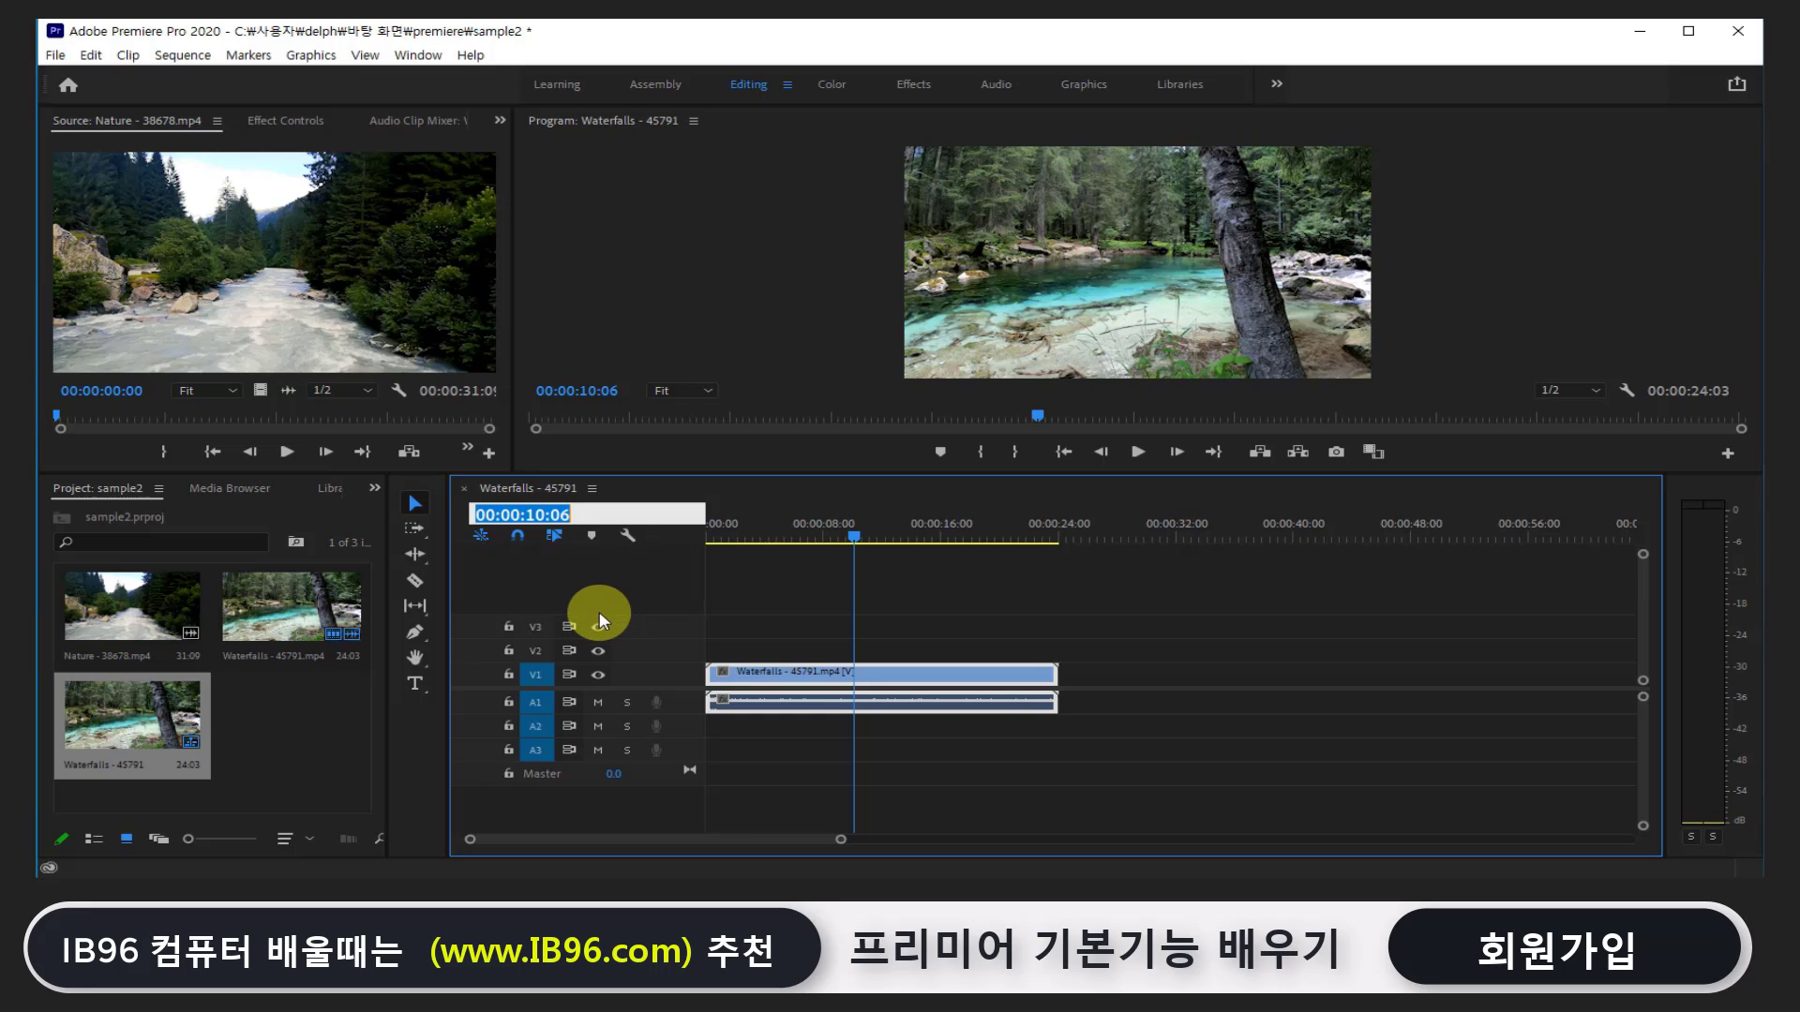
text(2)
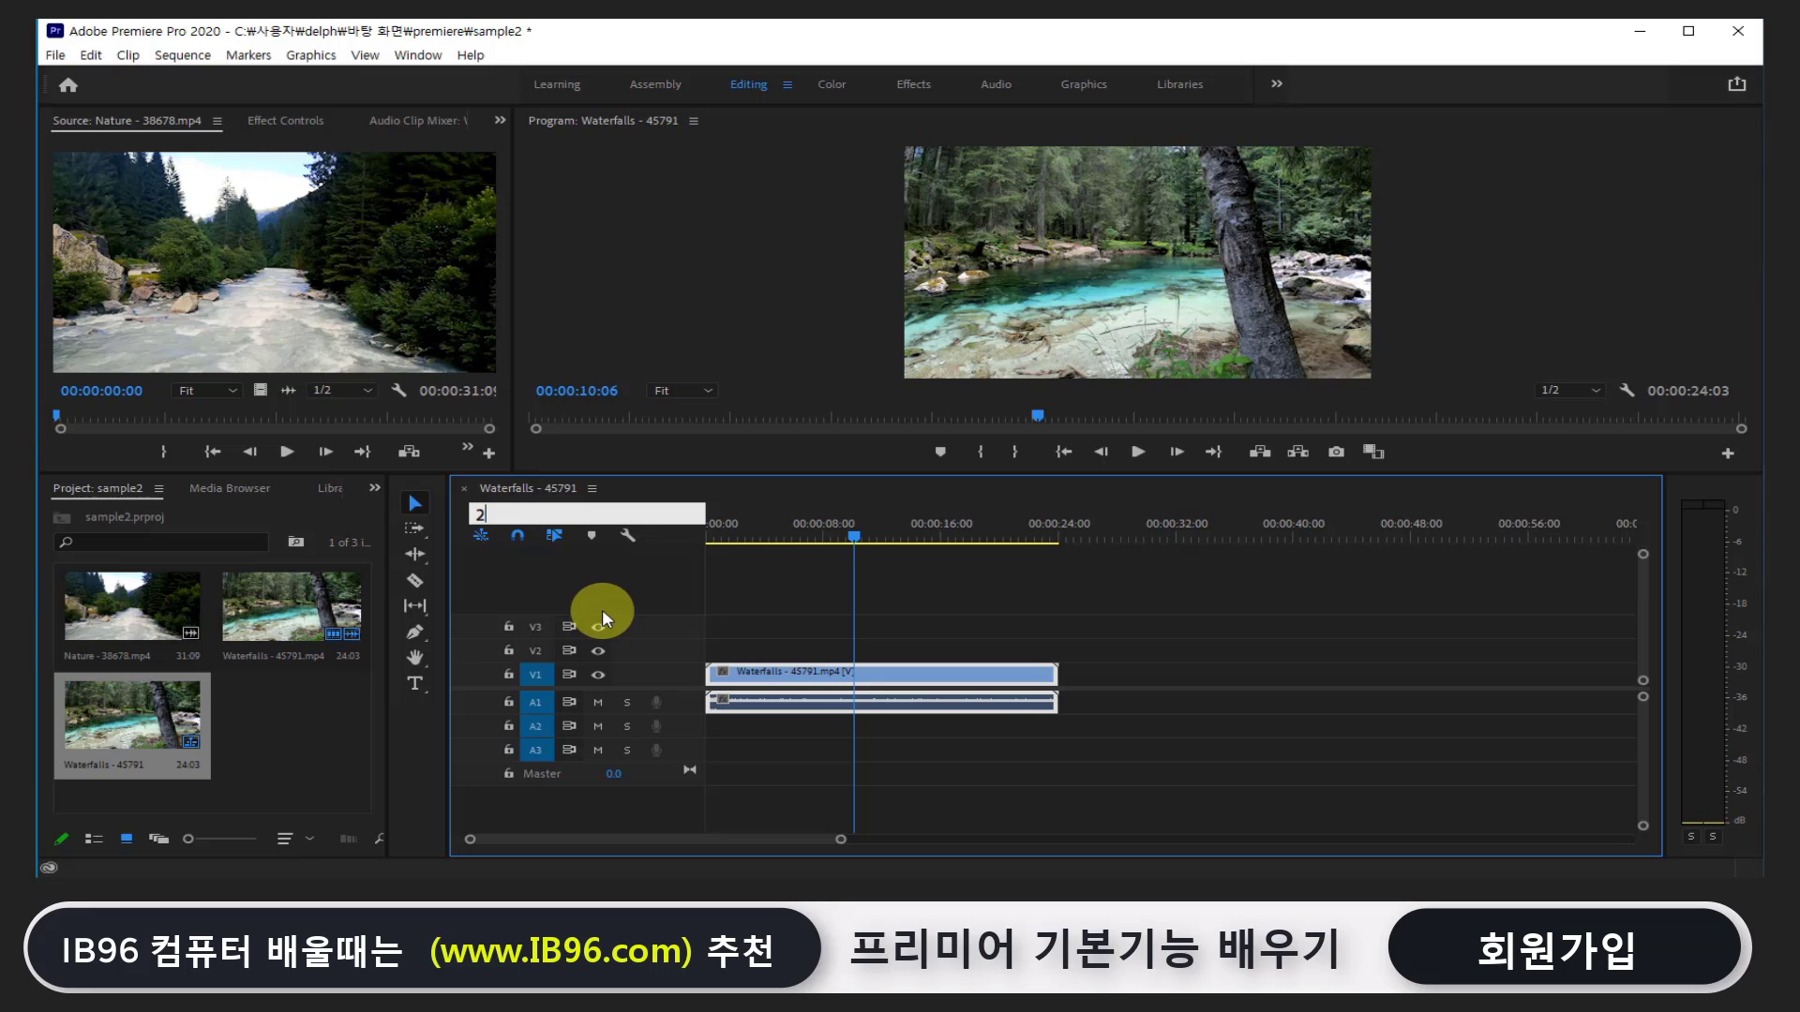
text(16)
key(Return)
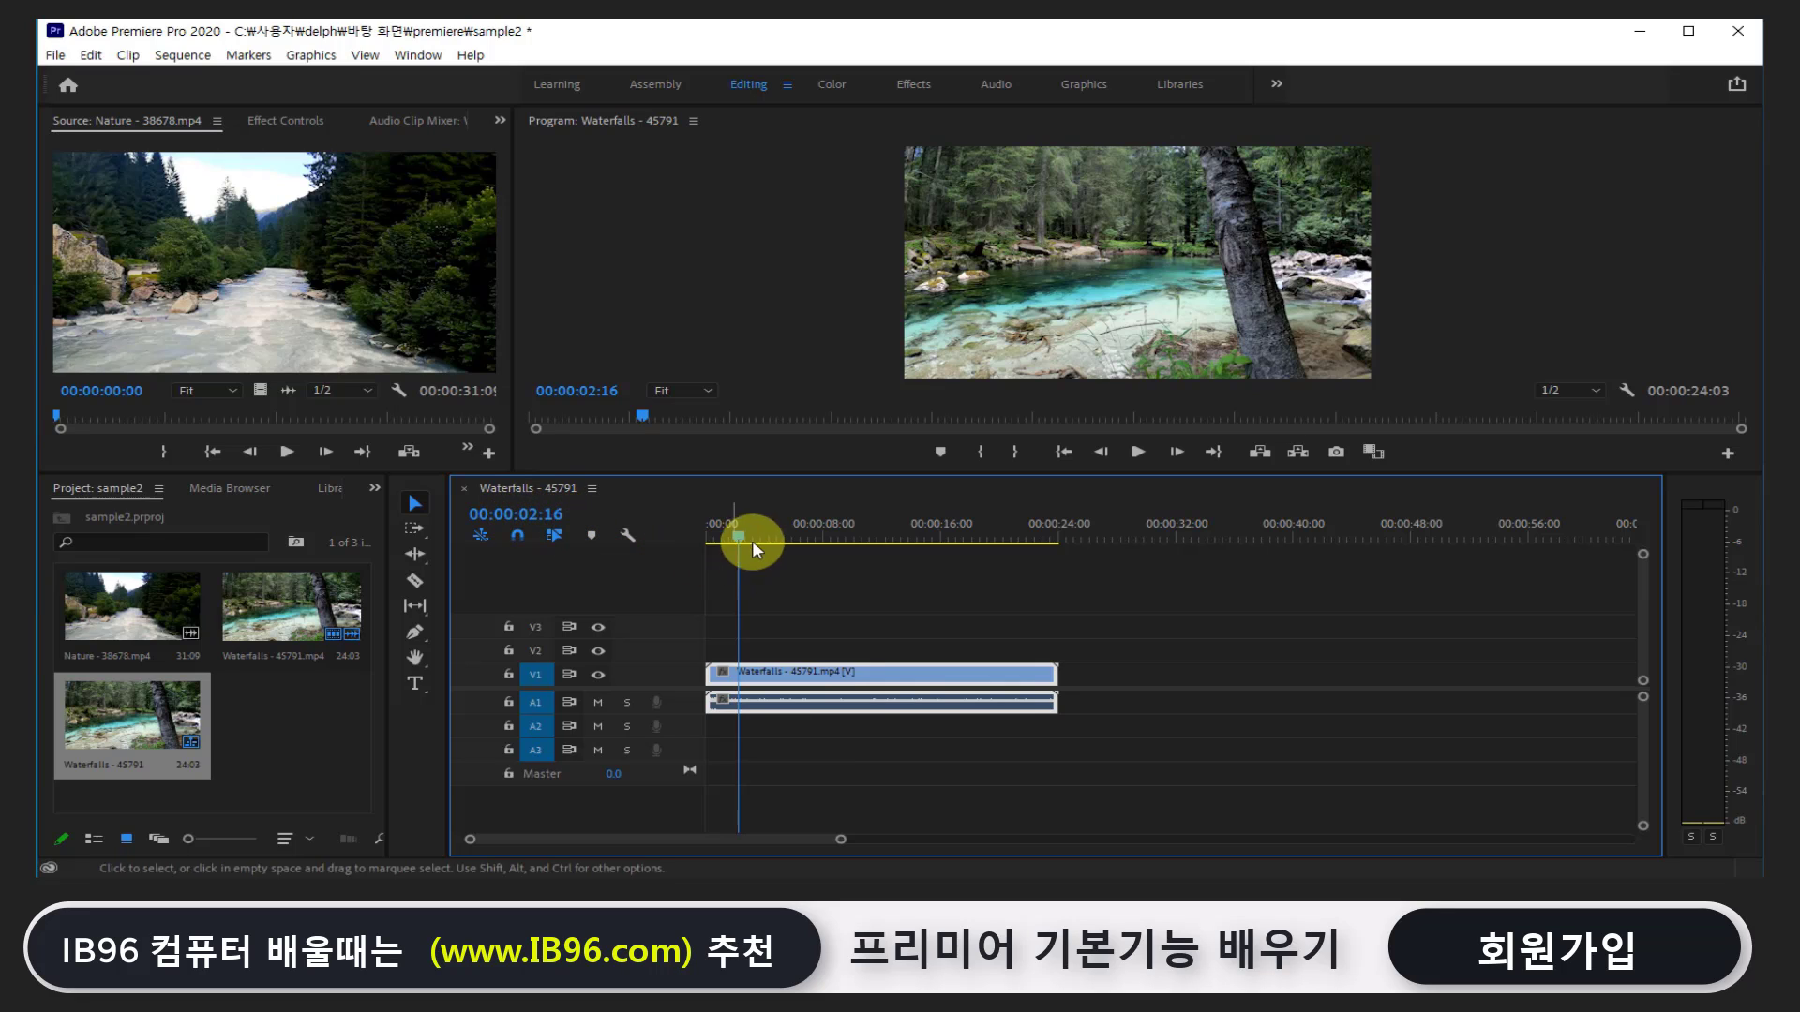
Scrub the playhead forward from 00:00:02:16 toward 00:00:19:43
drag(736, 532, 829, 557)
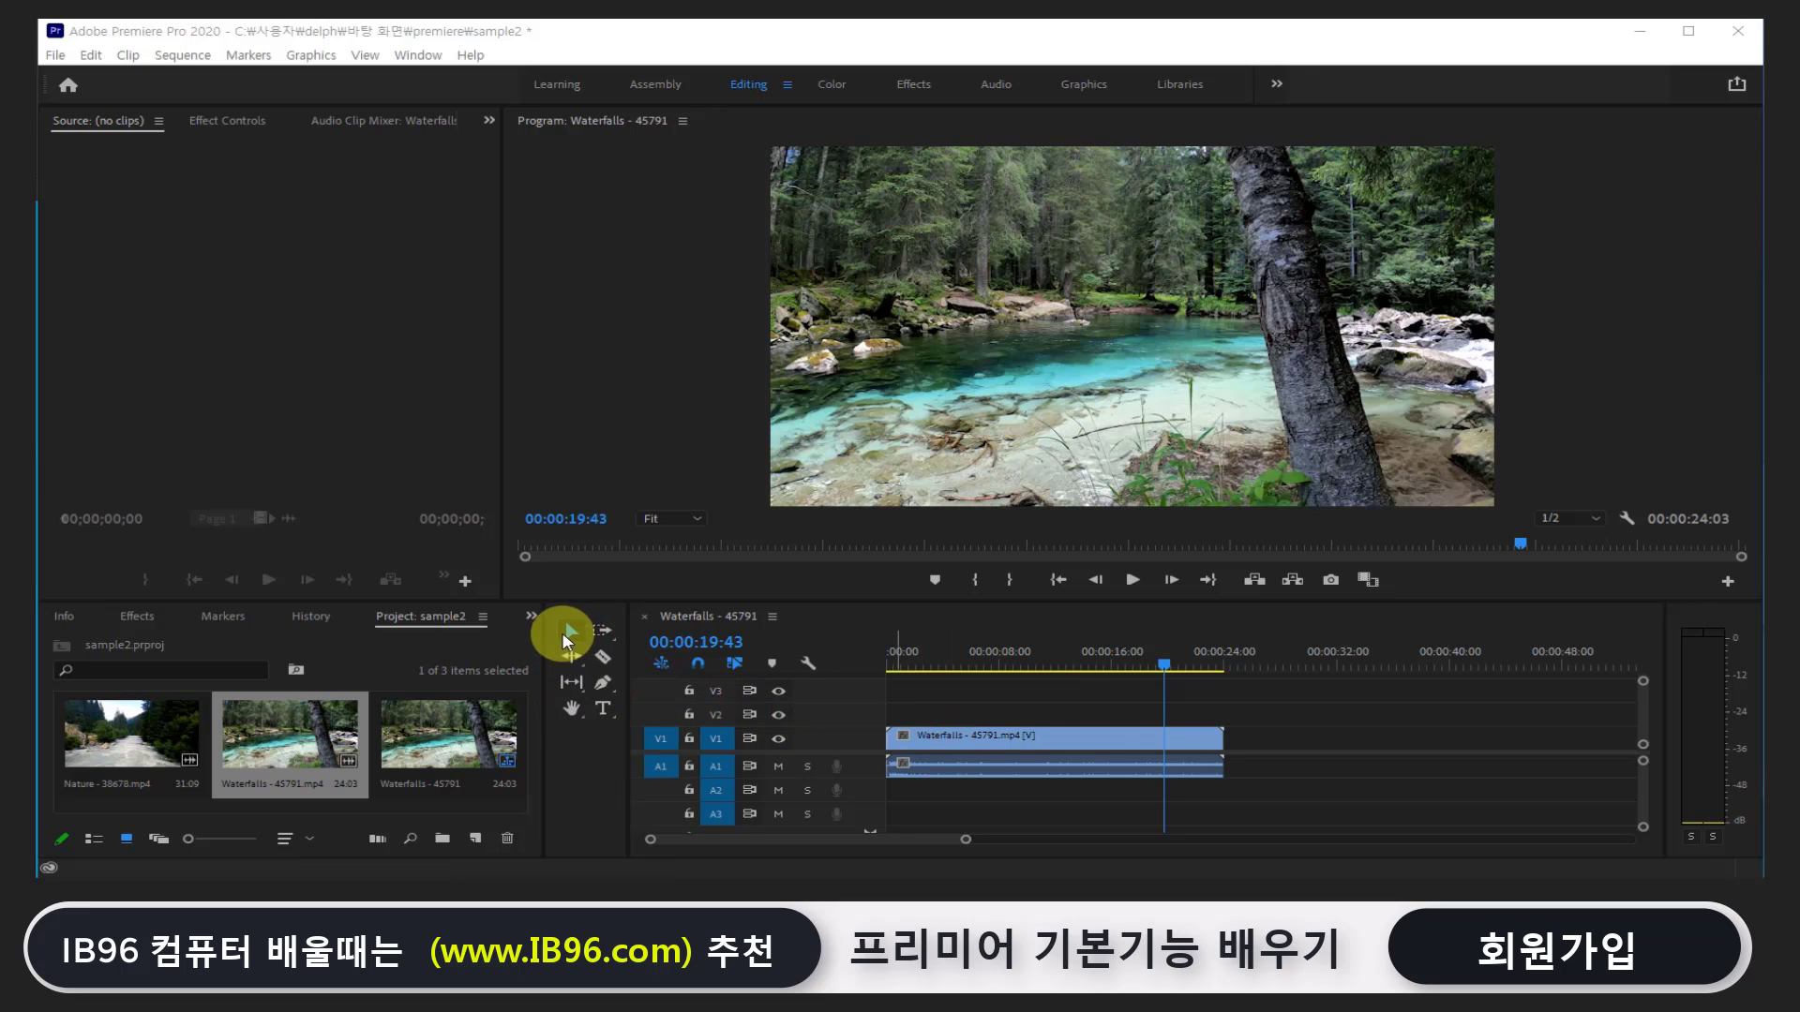
click(1060, 747)
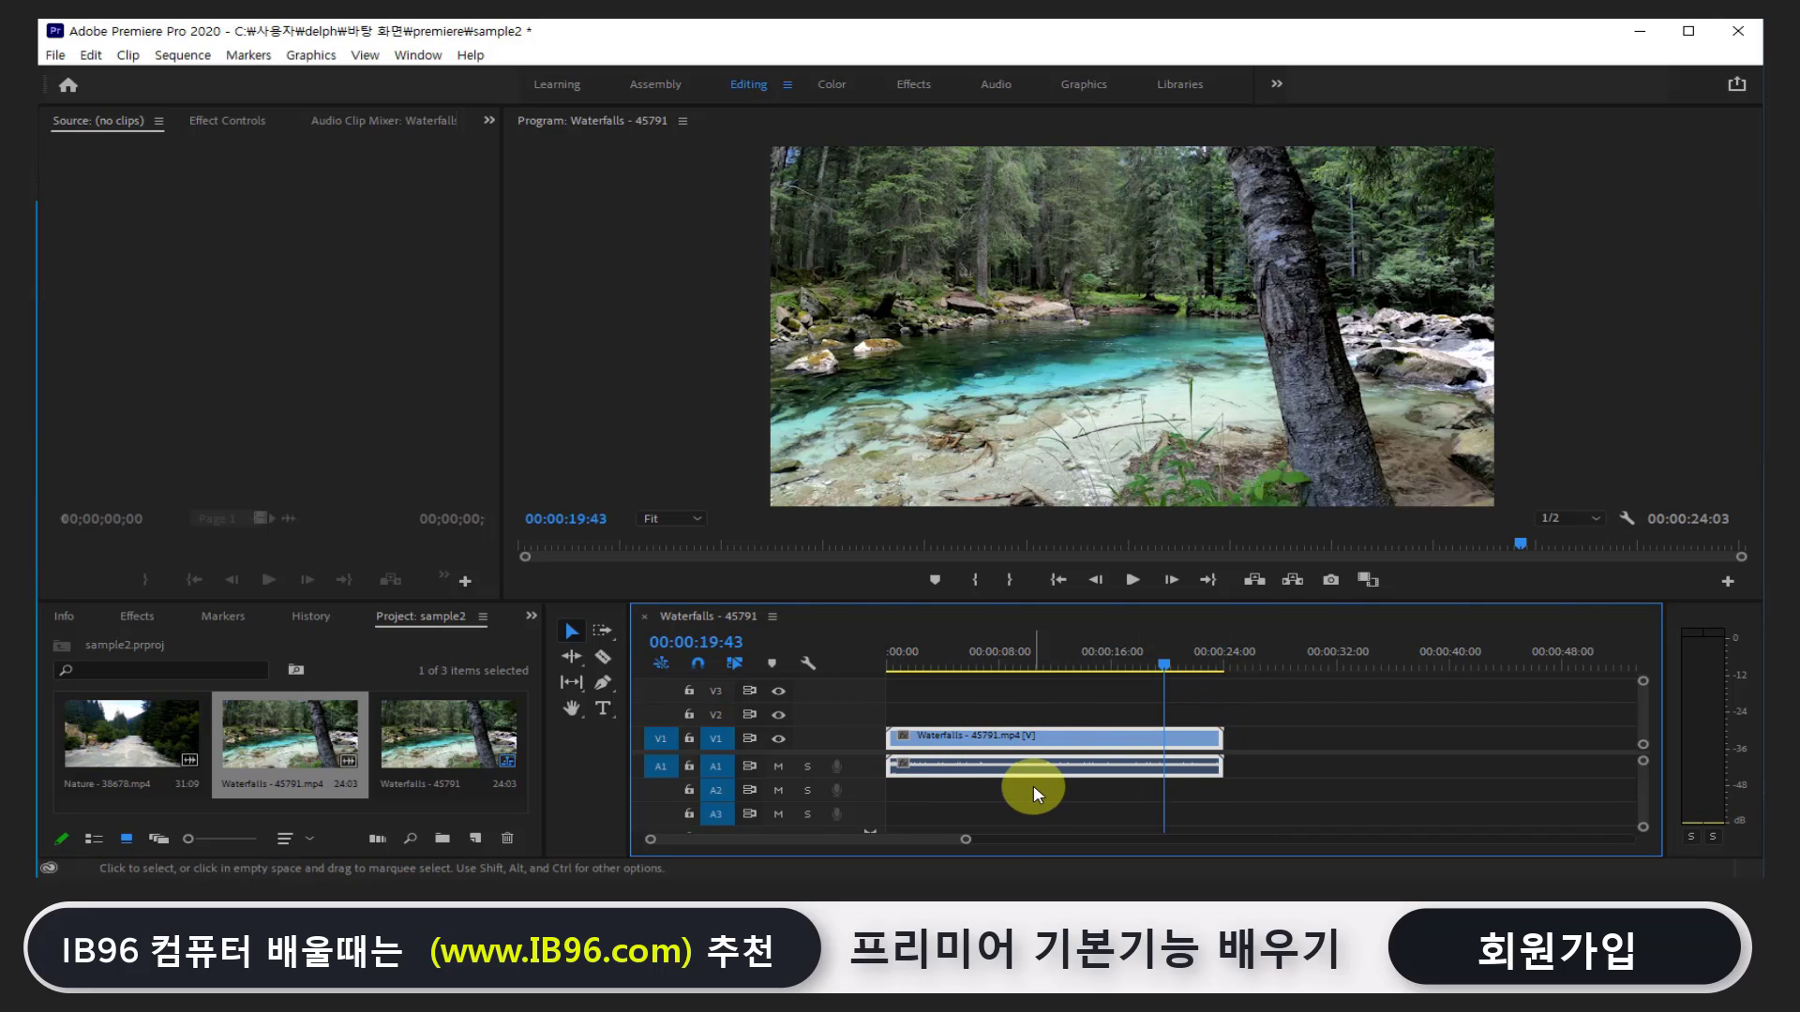
click(1051, 693)
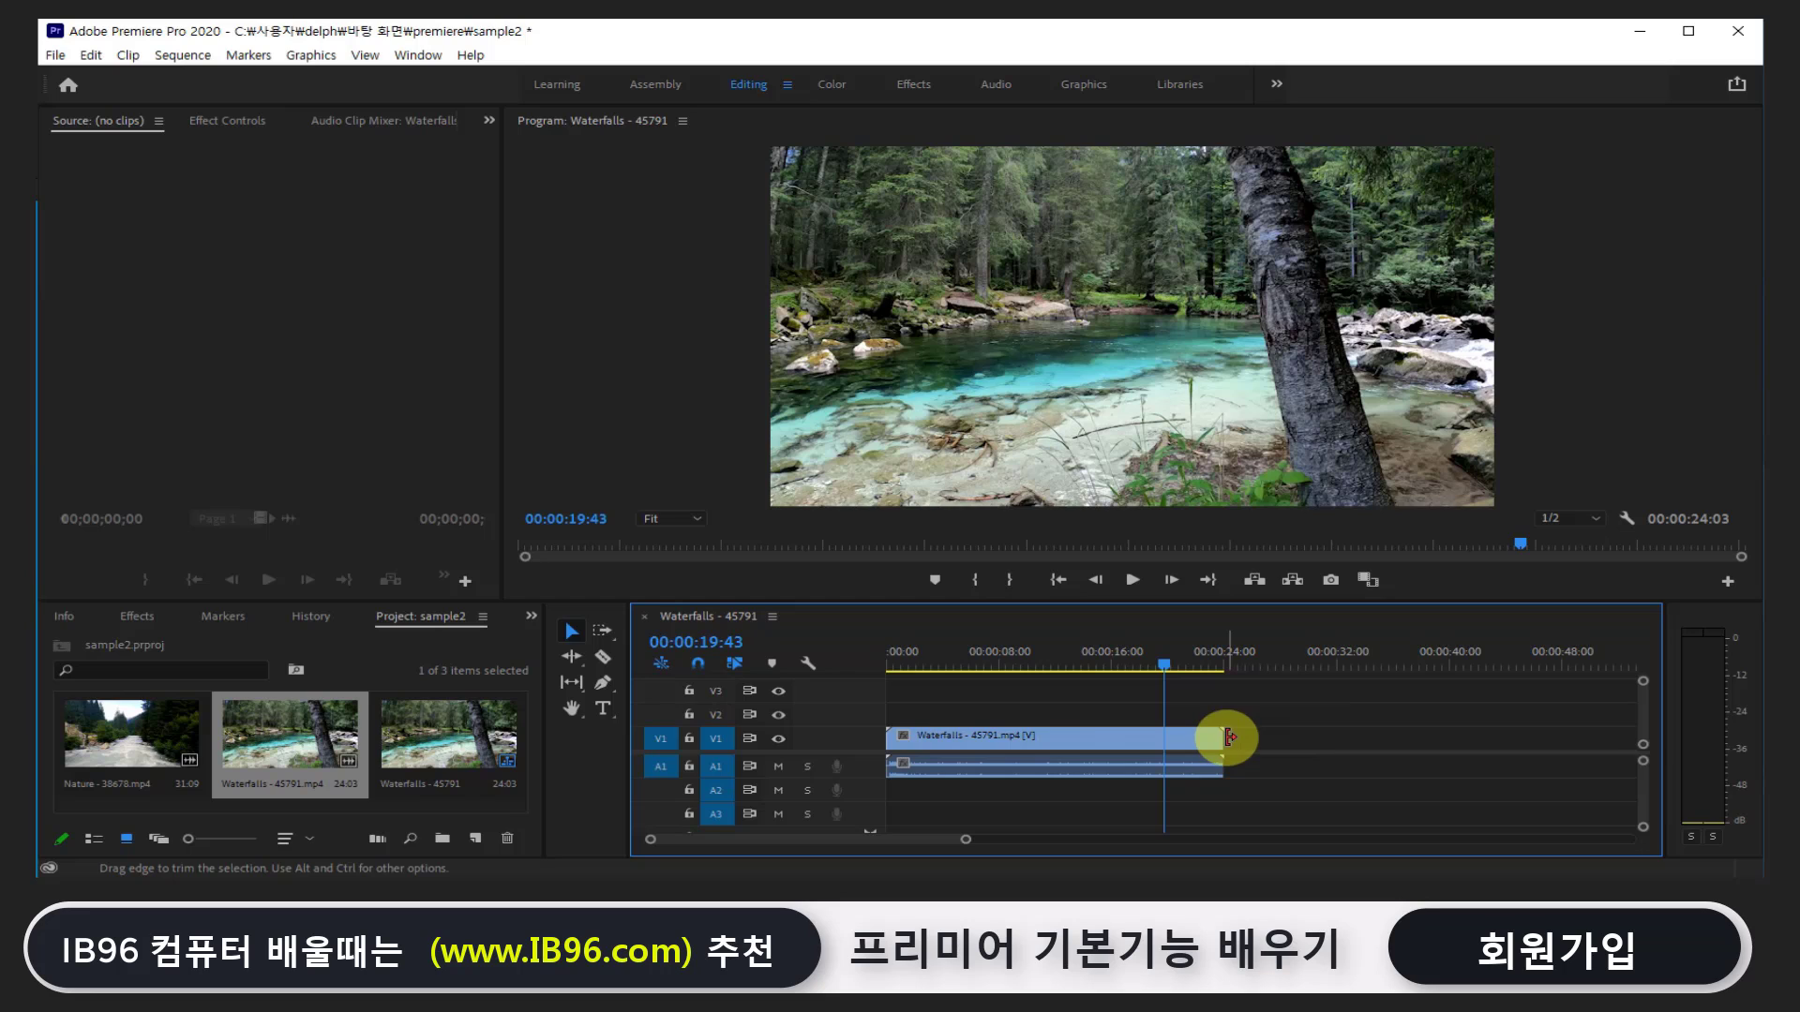
click(568, 634)
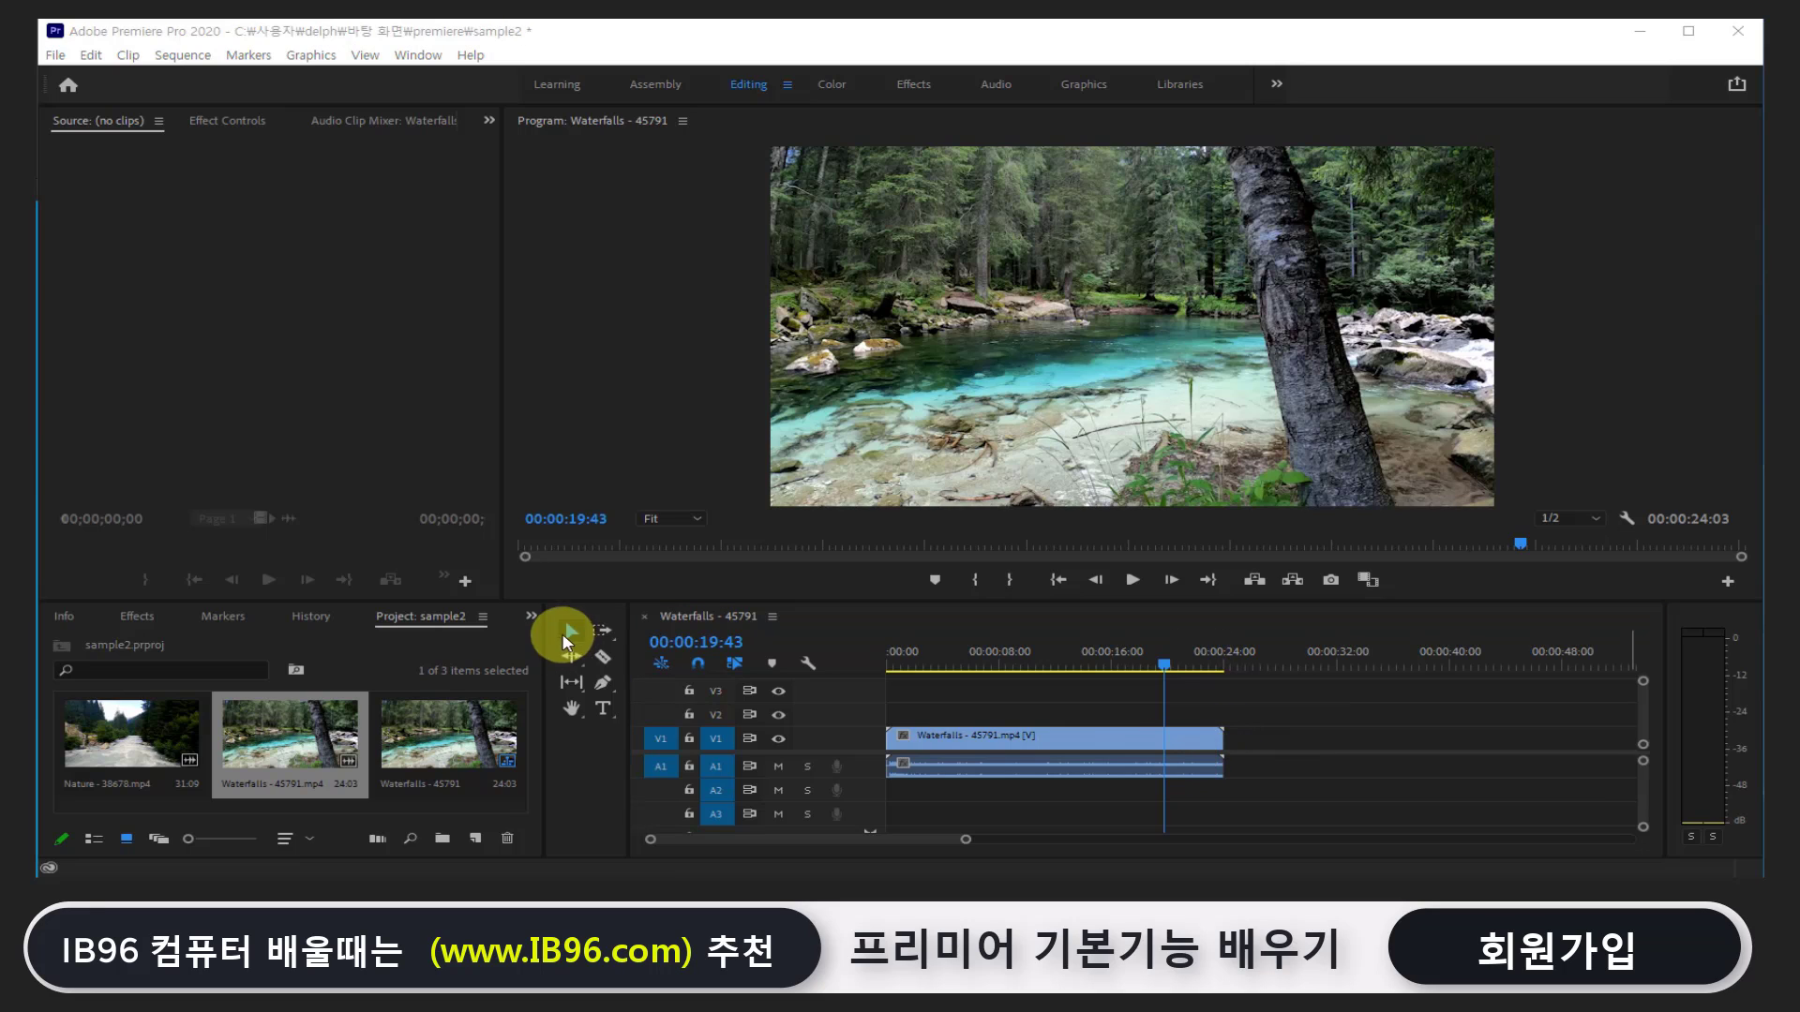
click(924, 736)
mouse_move(958, 740)
mouse_down()
mouse_move(1259, 747)
mouse_move(924, 745)
mouse_up()
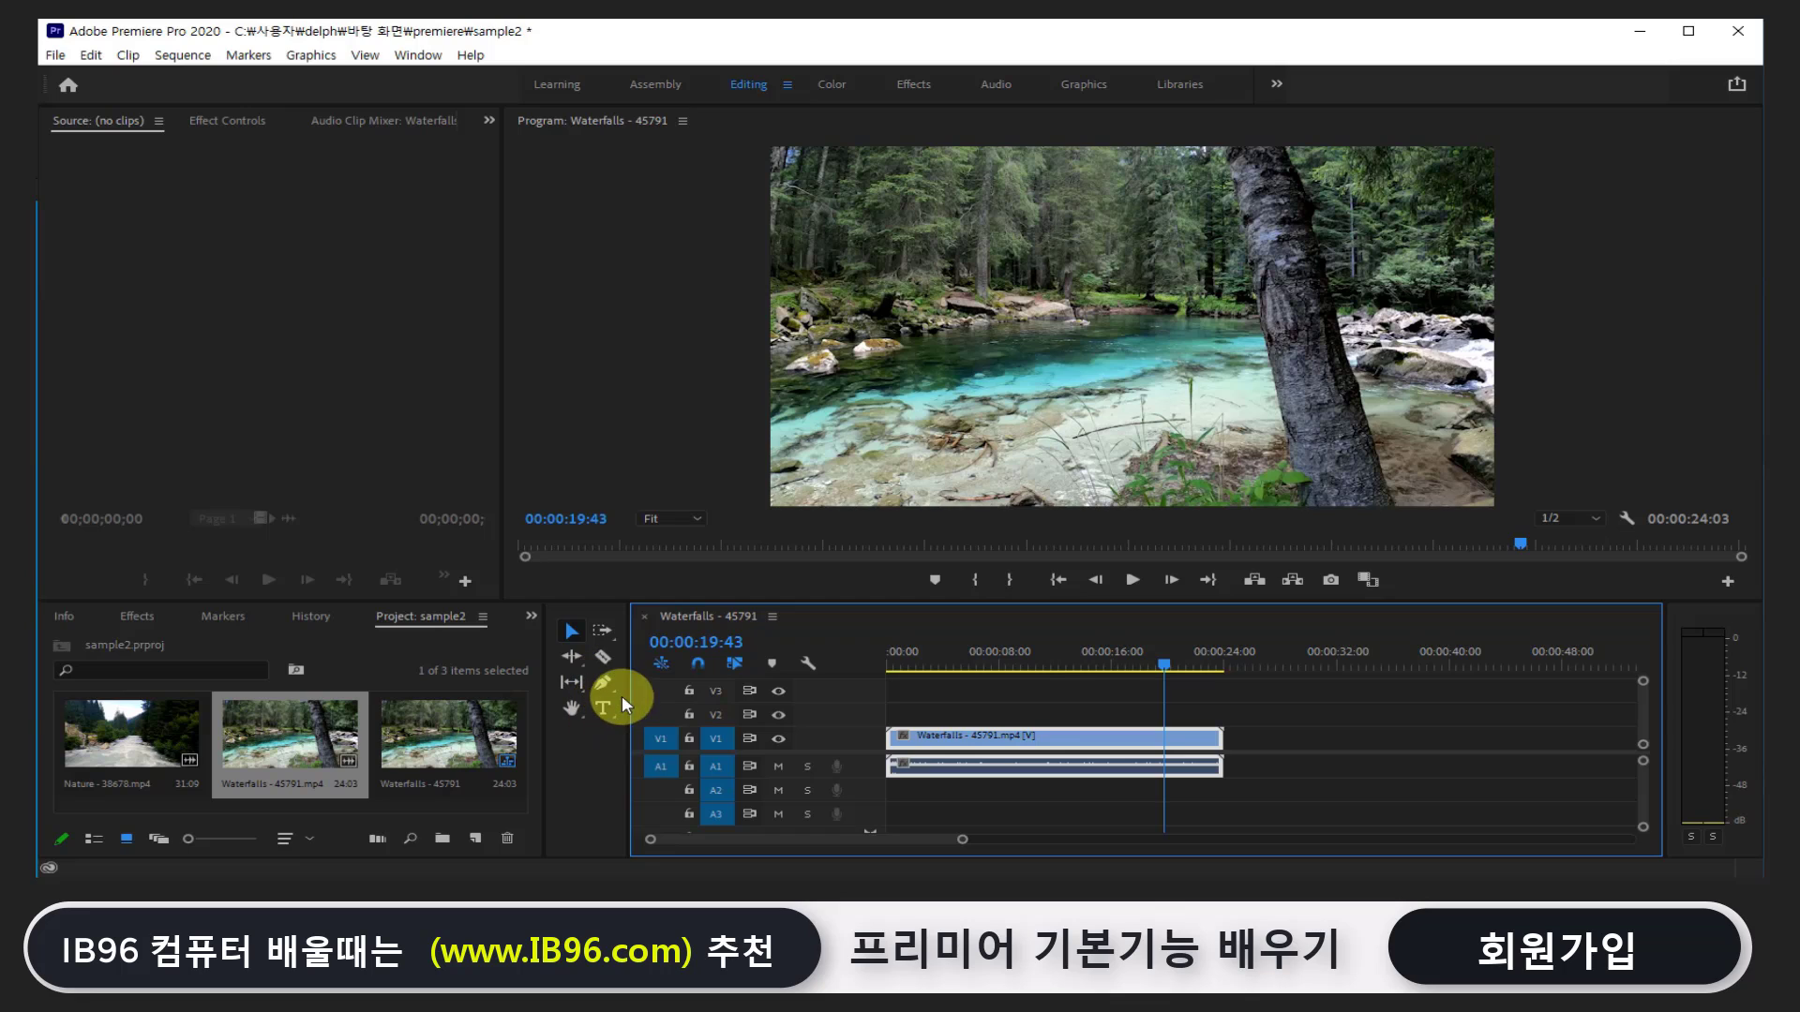
Drag the panel dividers so the Timeline is wider and taller and the monitors smaller
drag(628, 672, 604, 666)
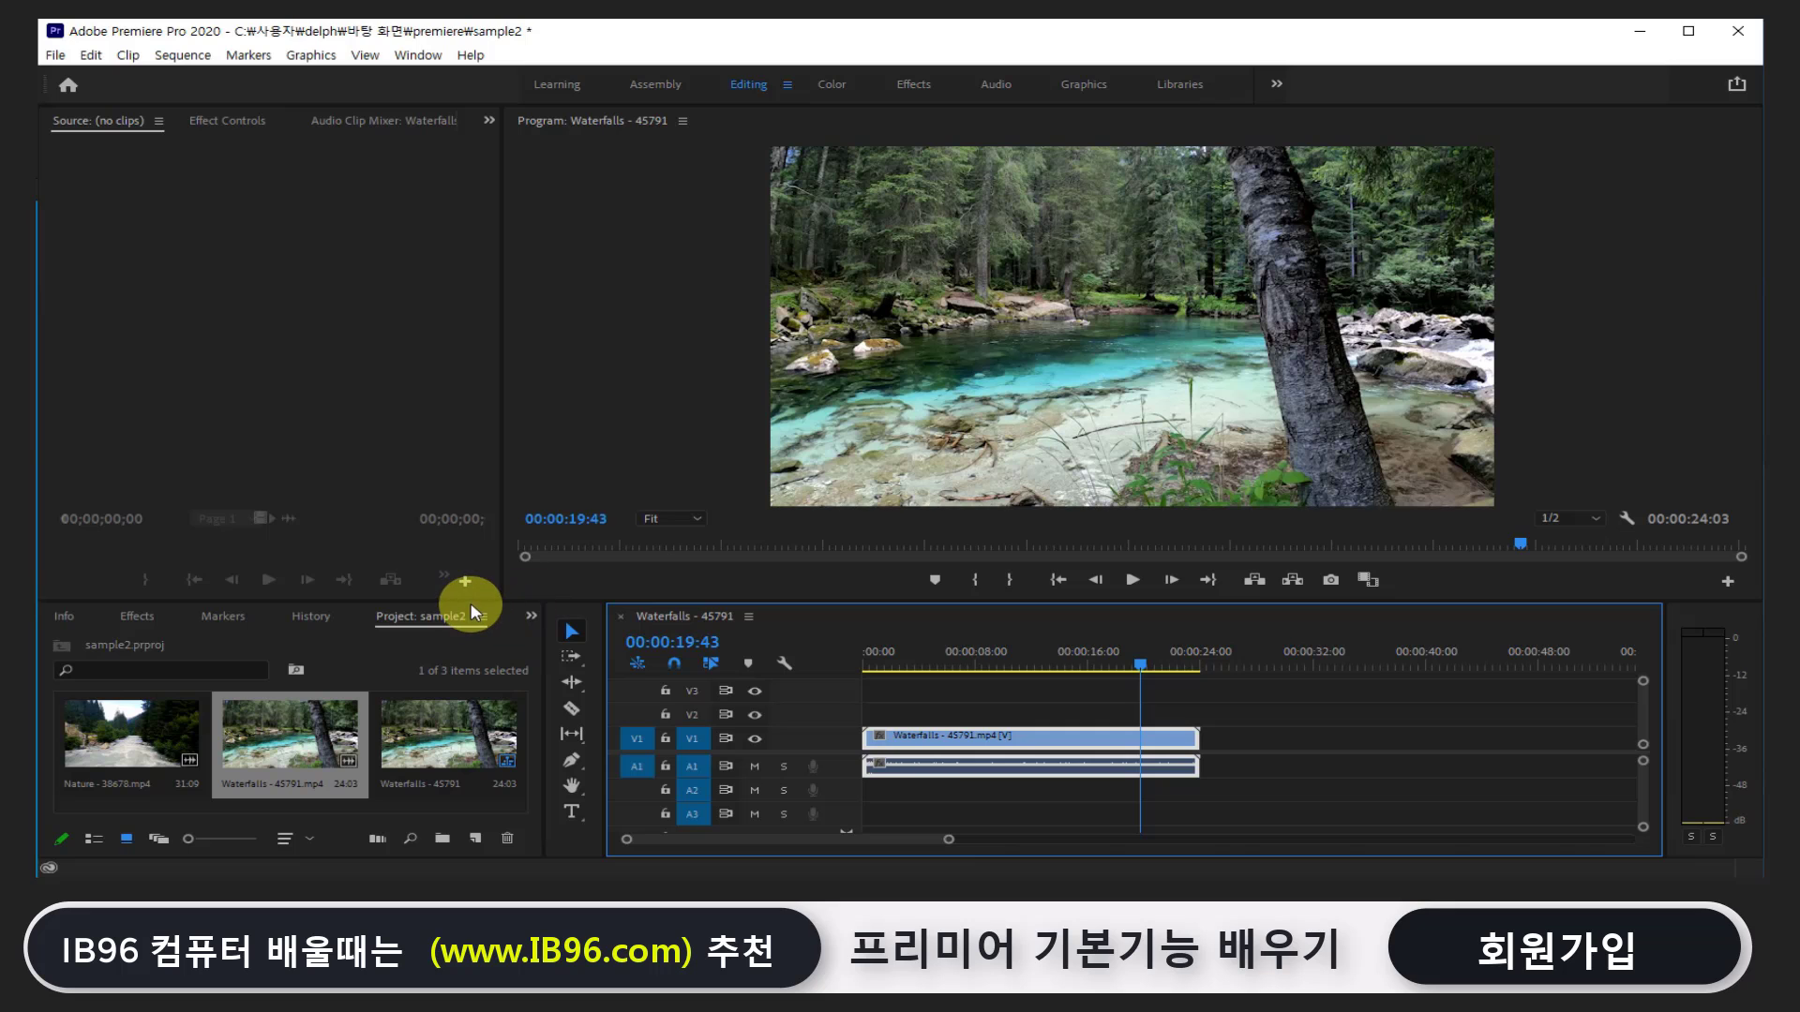
mouse_move(468, 600)
mouse_down()
mouse_move(484, 460)
mouse_move(475, 594)
mouse_up()
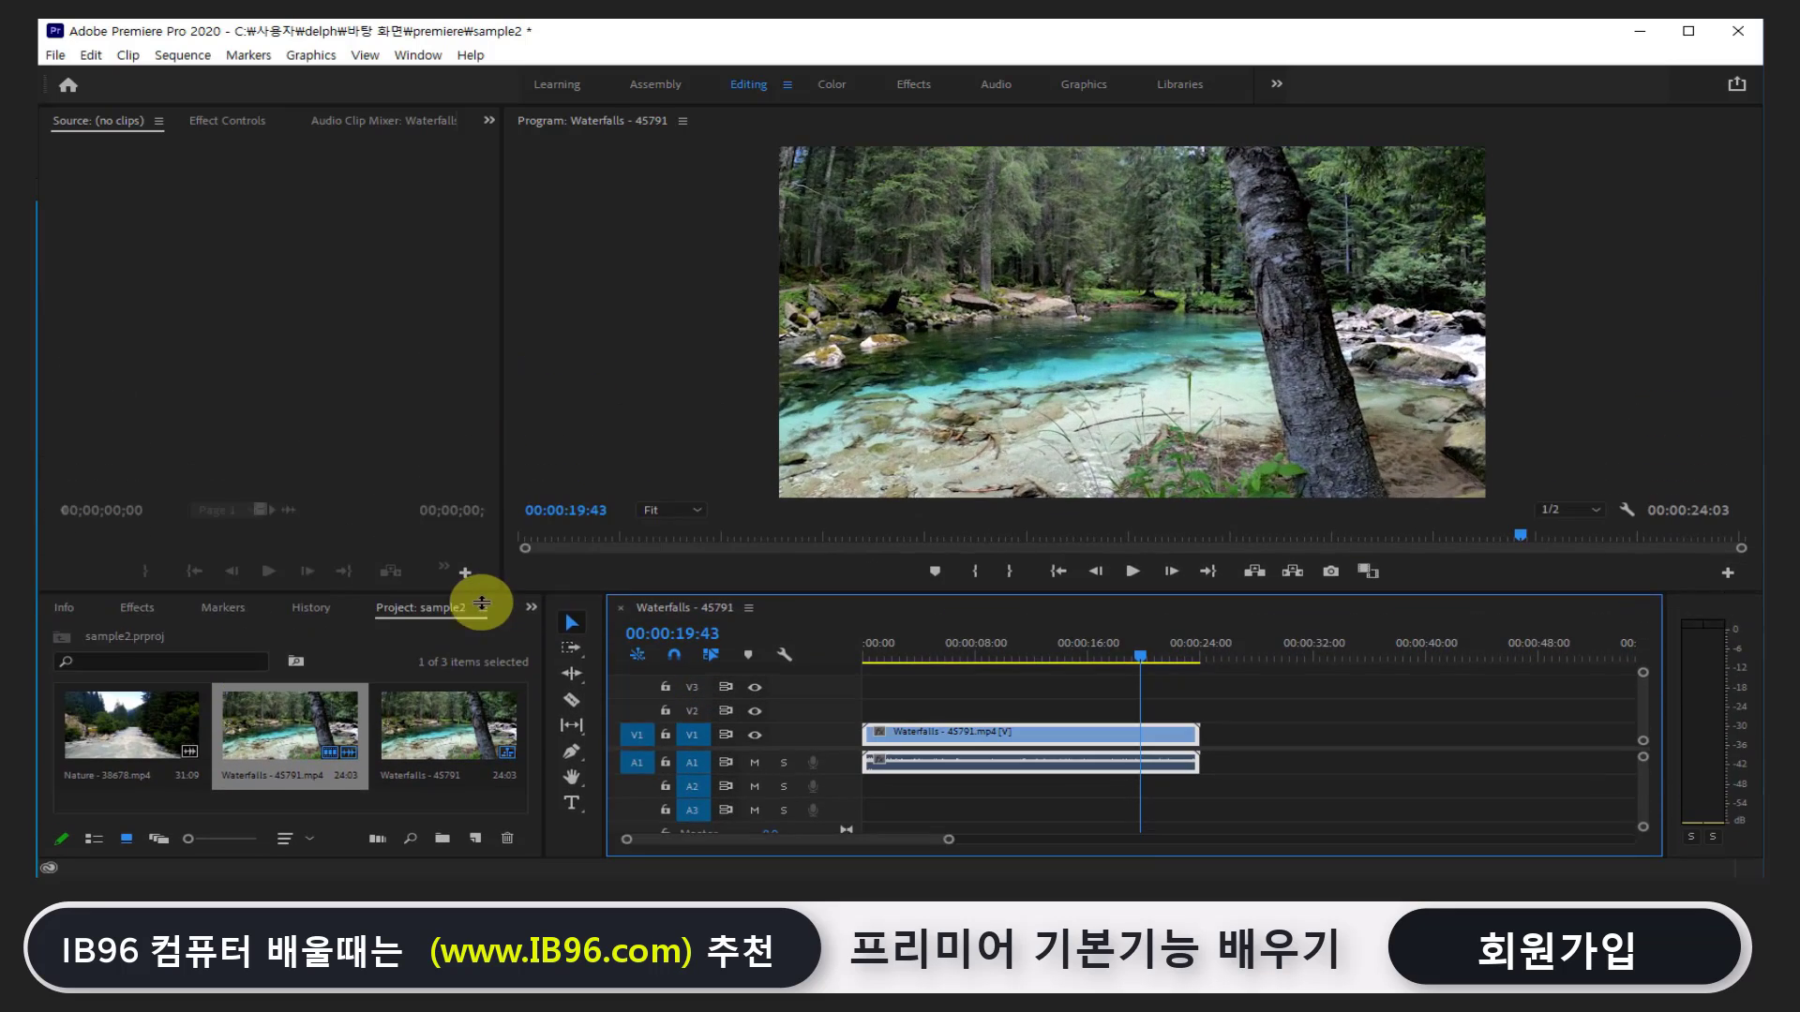
mouse_move(501, 491)
mouse_down()
mouse_move(733, 488)
mouse_move(514, 490)
mouse_up()
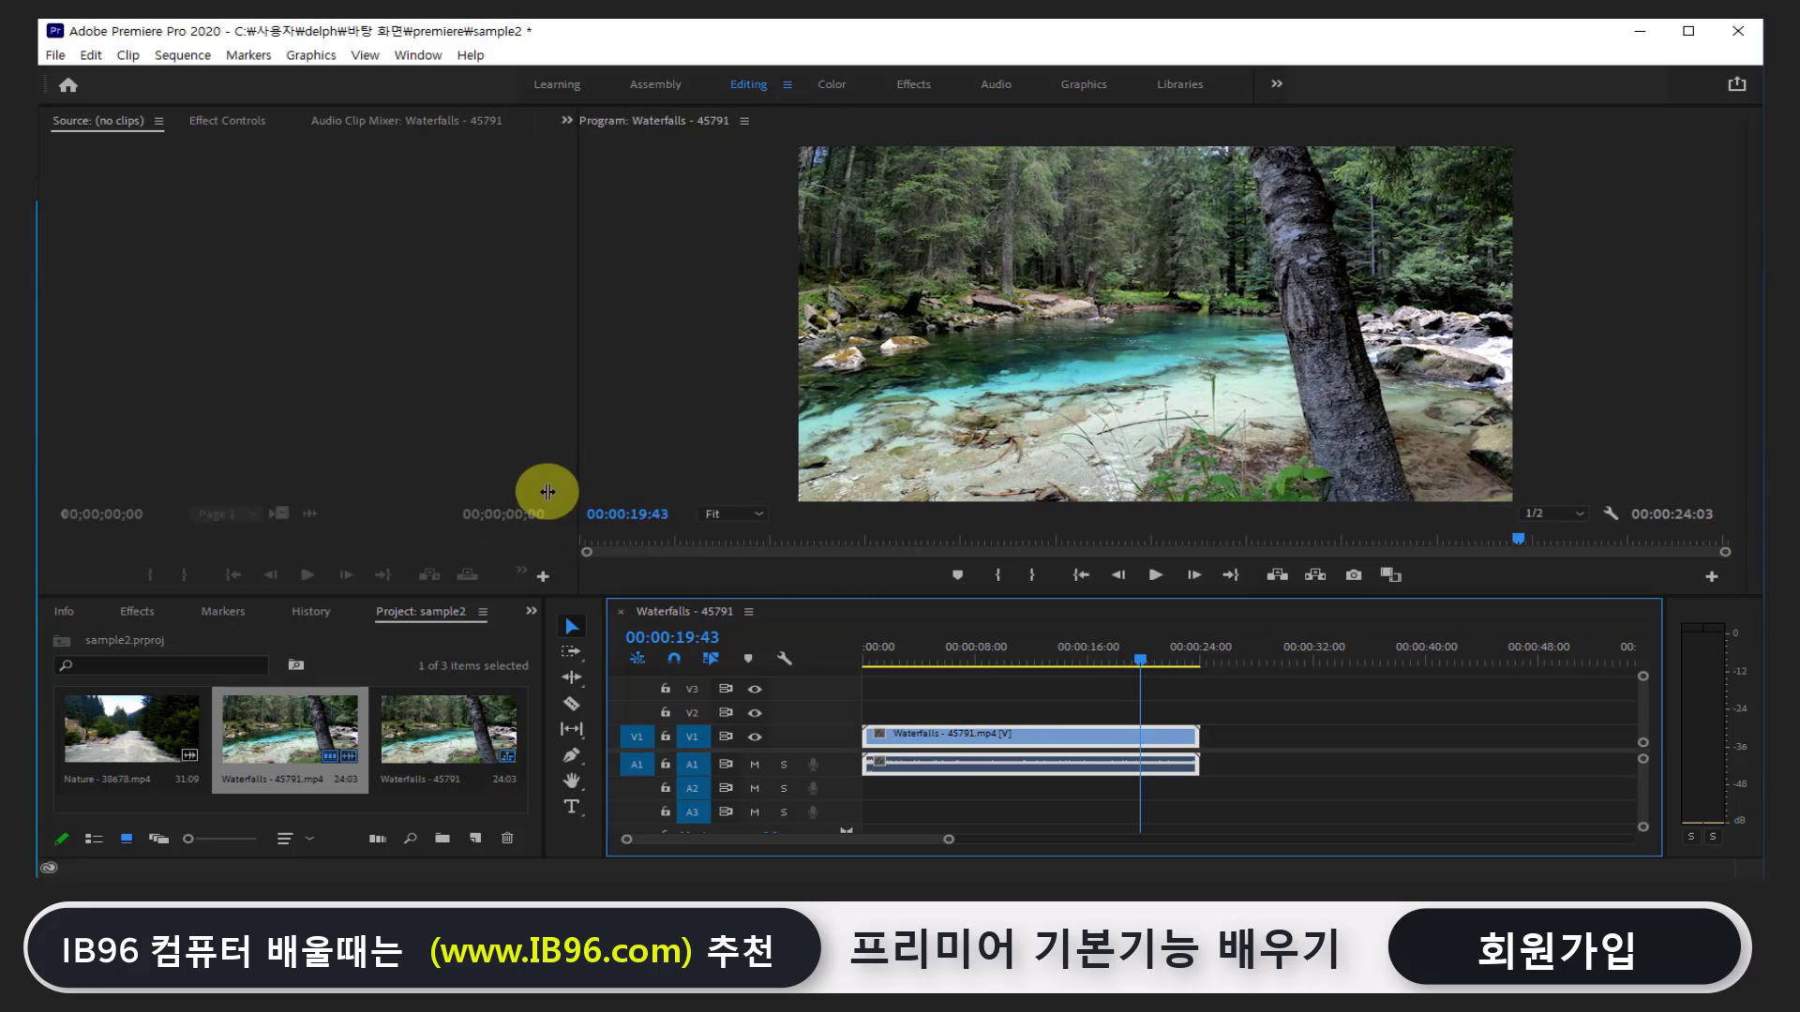
mouse_move(603, 620)
mouse_down()
mouse_move(652, 632)
mouse_move(608, 634)
mouse_up()
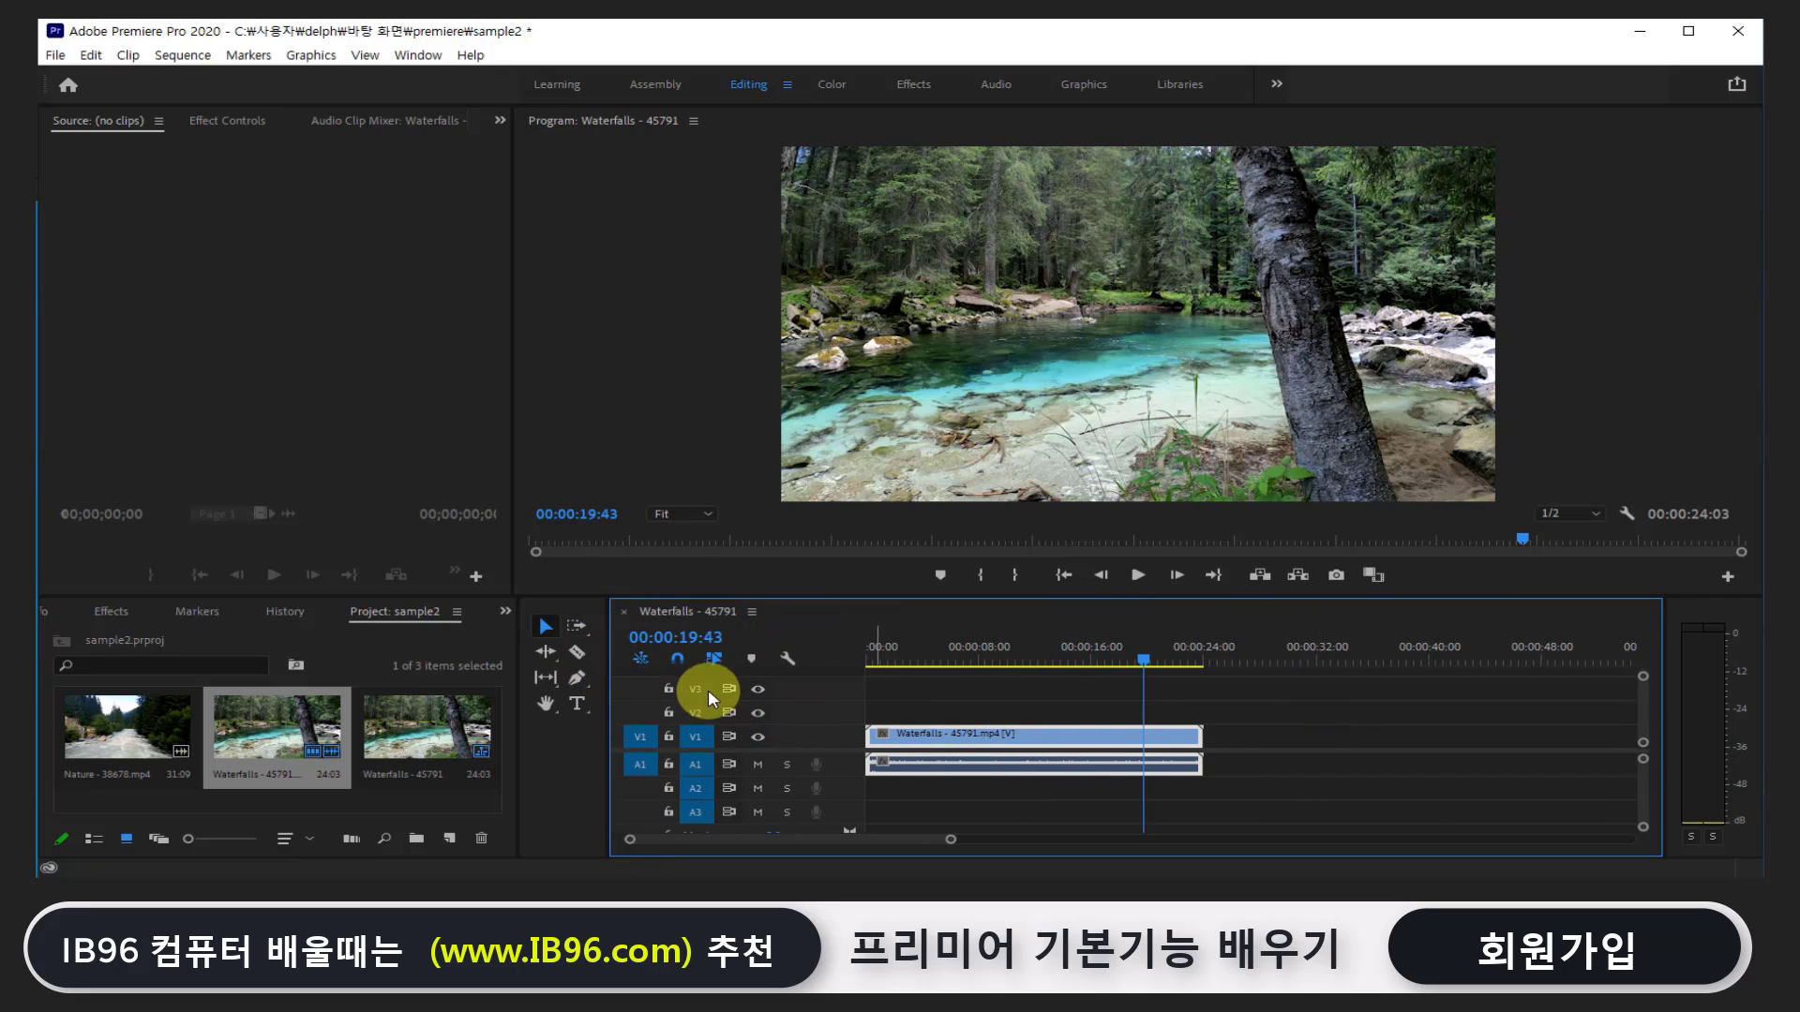
mouse_move(609, 635)
mouse_down()
mouse_move(540, 645)
mouse_move(586, 568)
mouse_move(585, 526)
mouse_up()
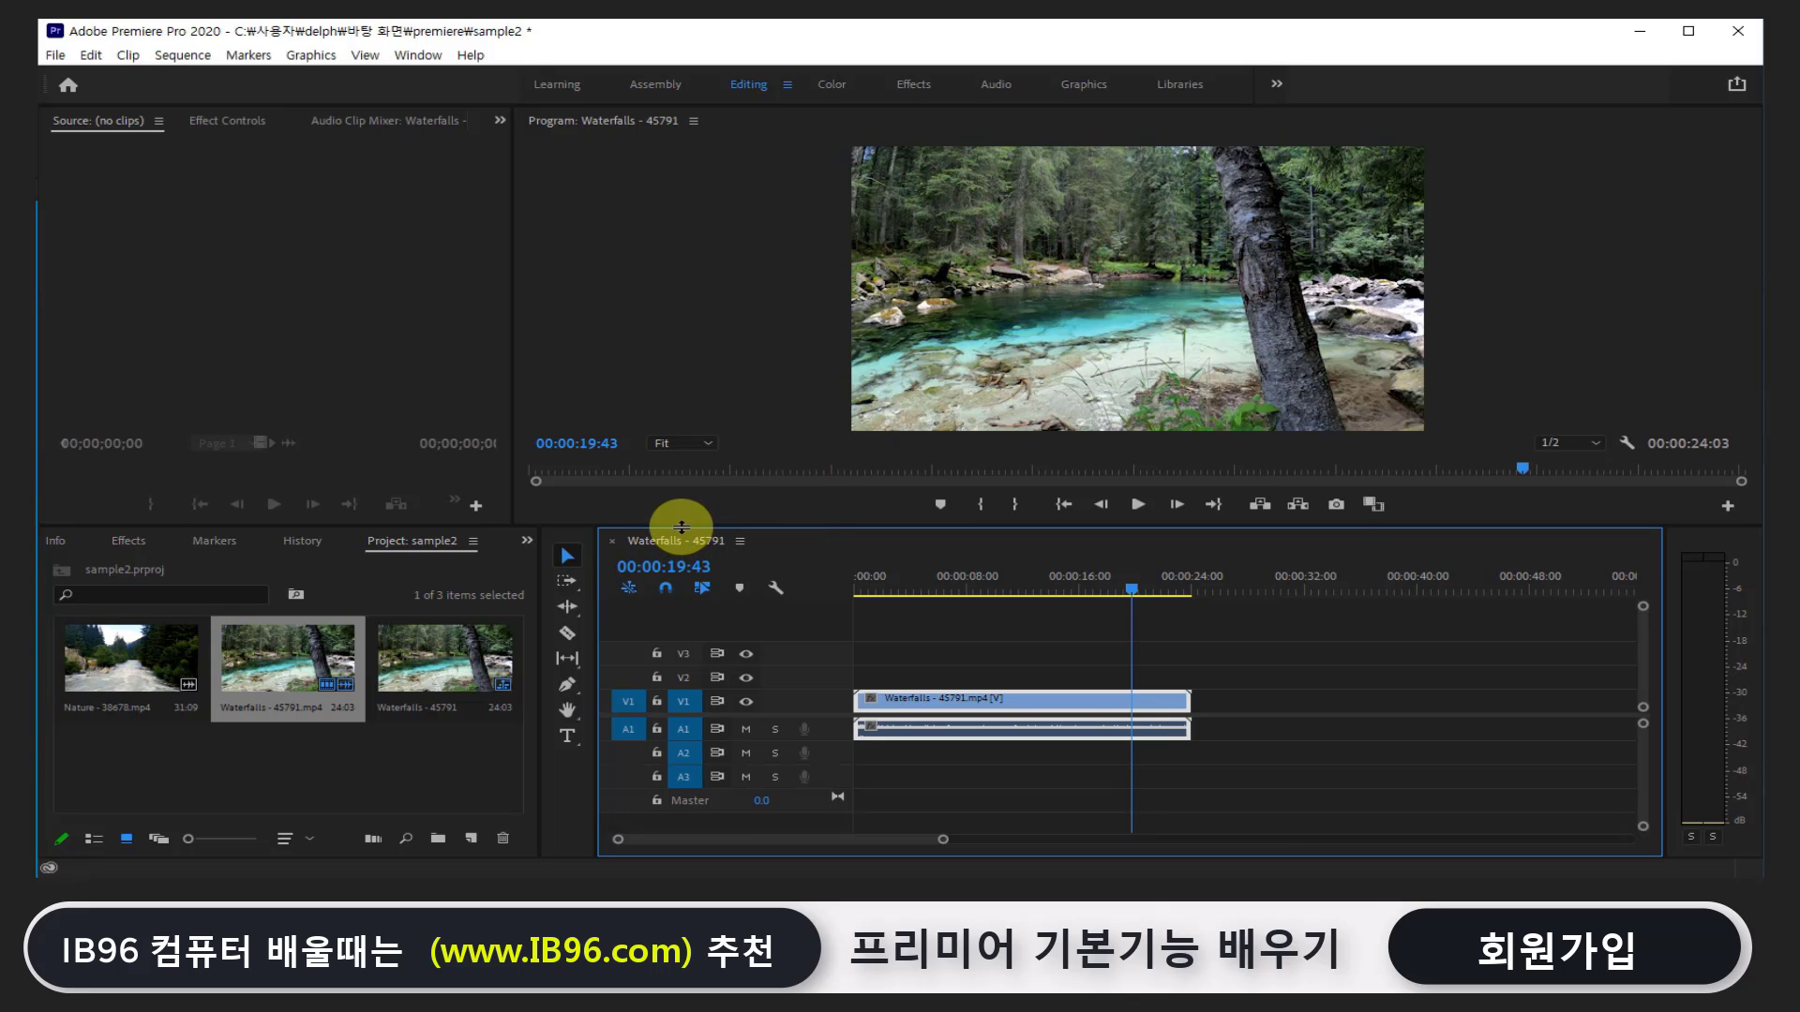
drag(681, 527, 682, 515)
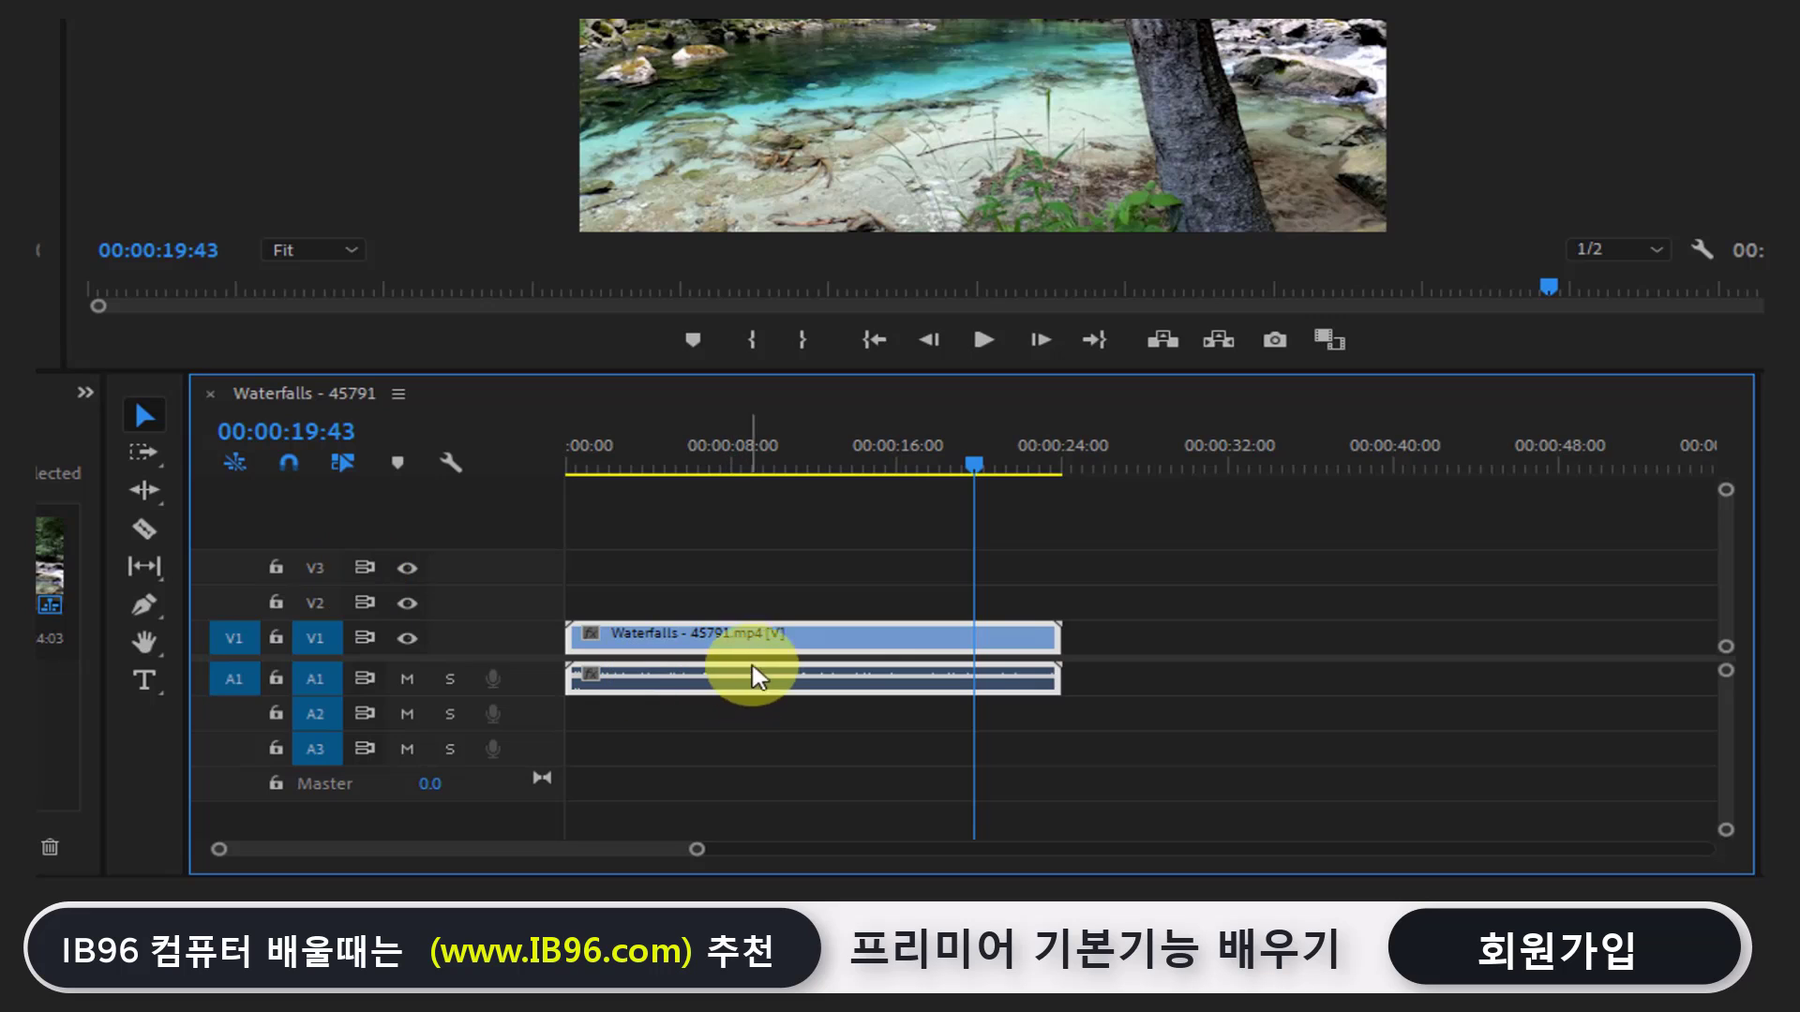
Drop Nature - 38678.mp4 onto V1 after Waterfalls and select each clip in turn
drag(50, 553, 1103, 660)
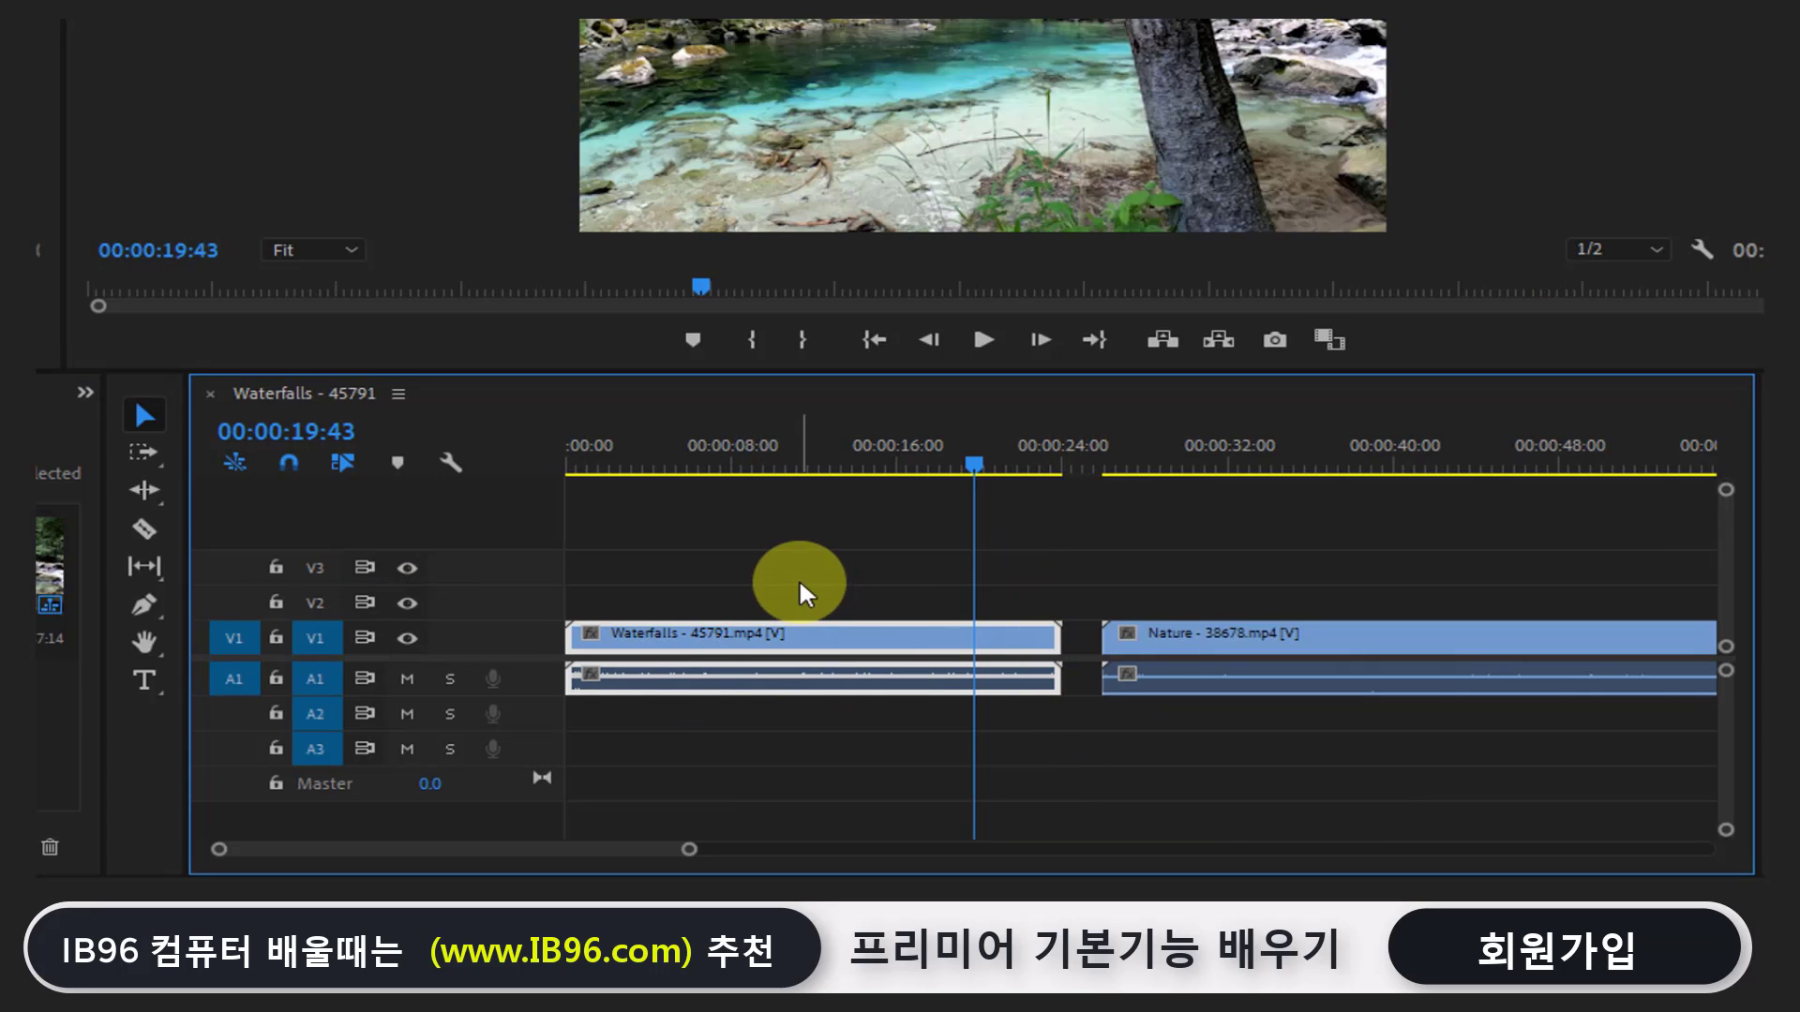
click(138, 409)
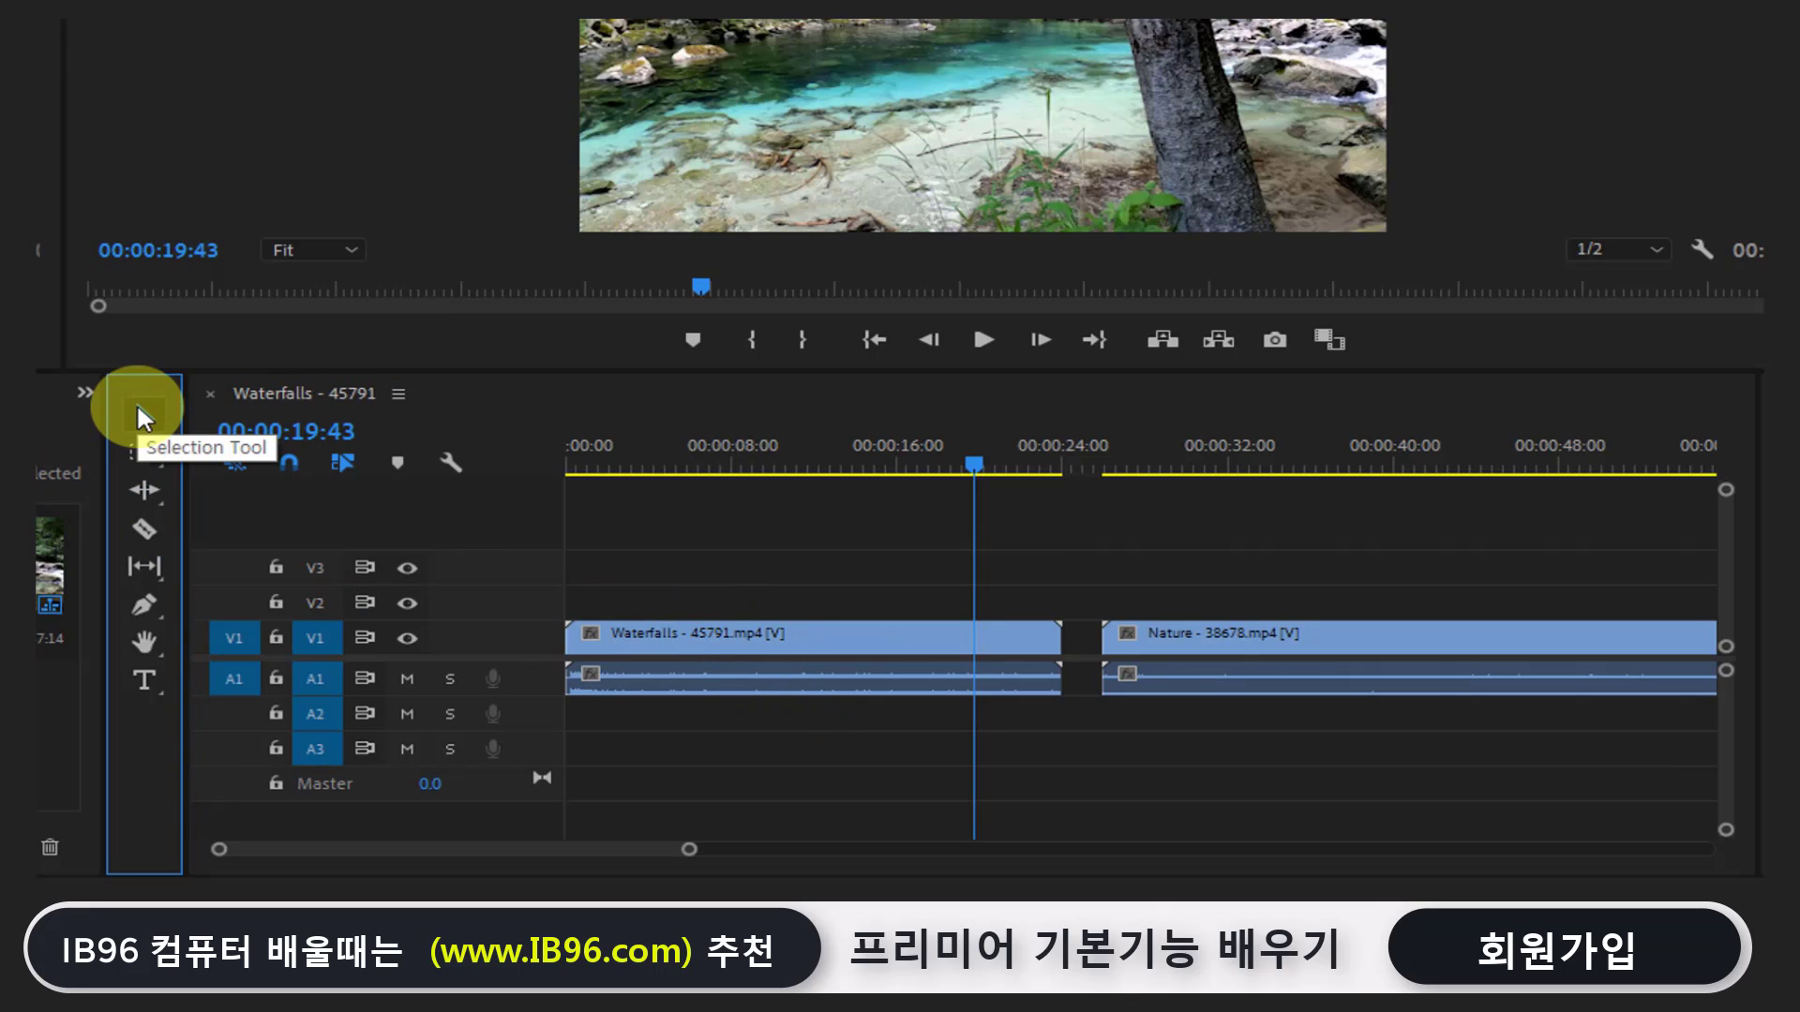
click(789, 638)
click(1198, 650)
click(861, 630)
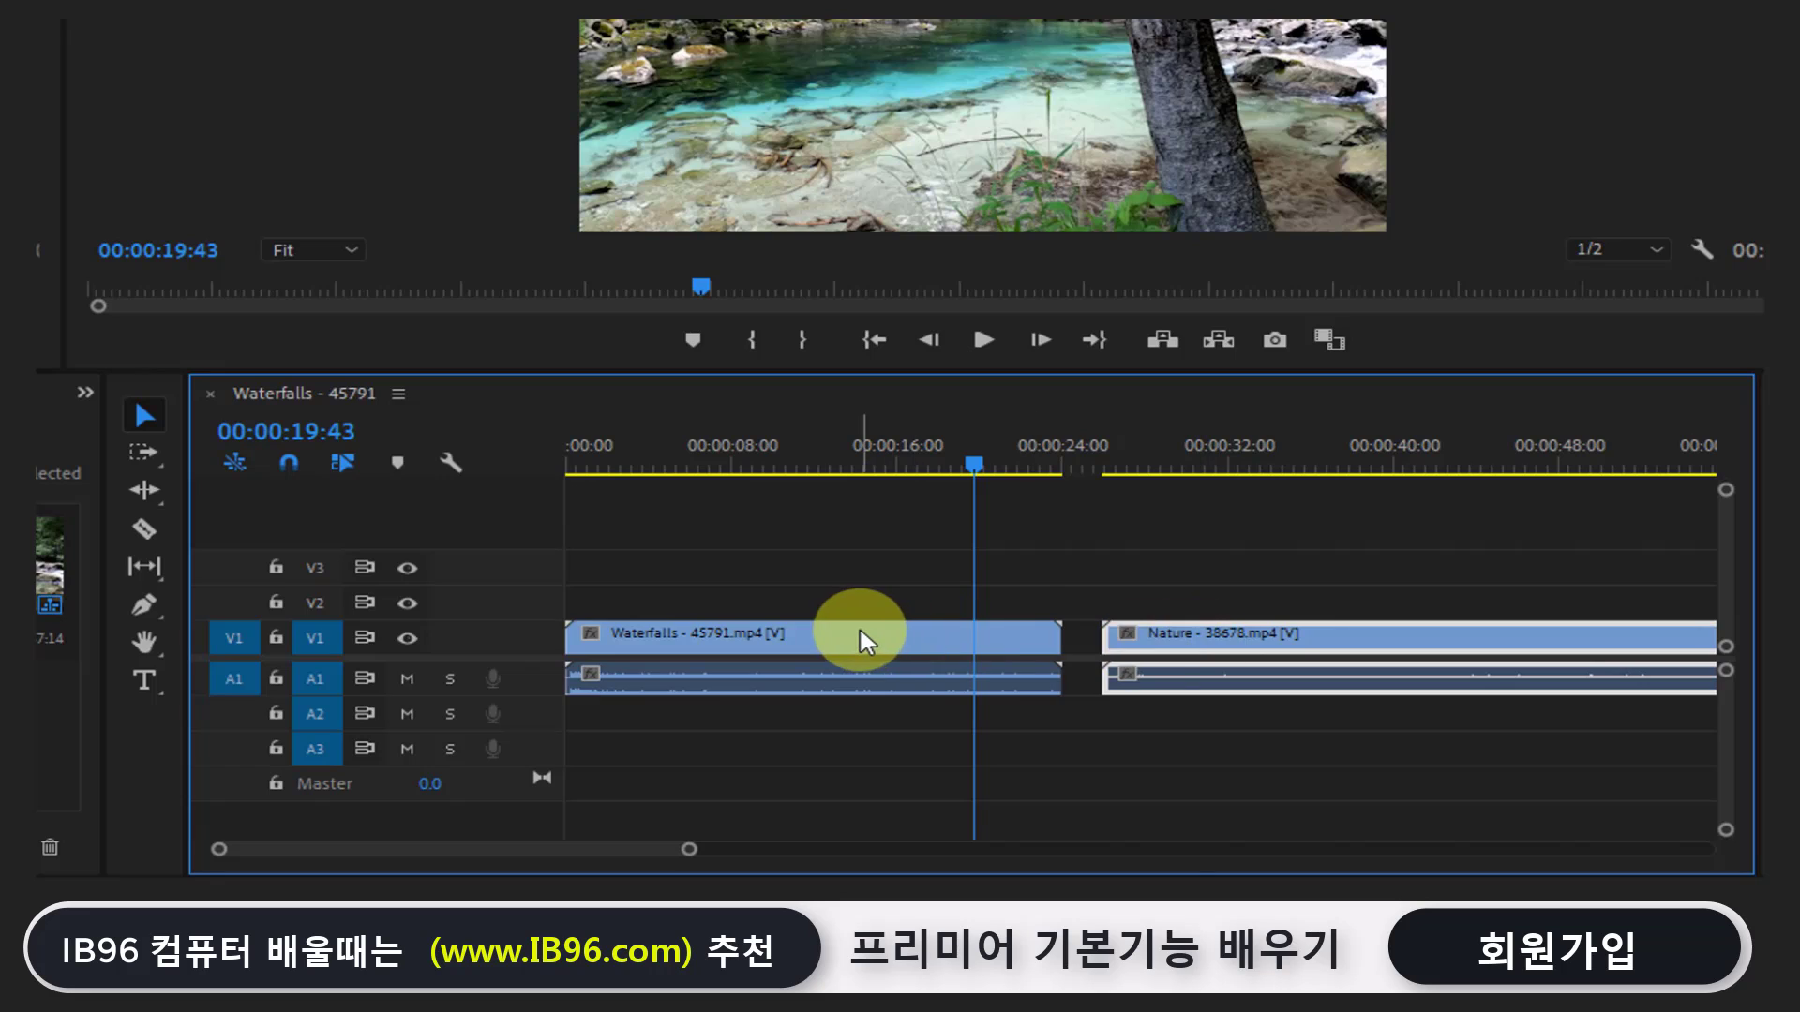
Deselect, then use the Track Select Forward Tool to select Waterfalls and every following clip
click(769, 563)
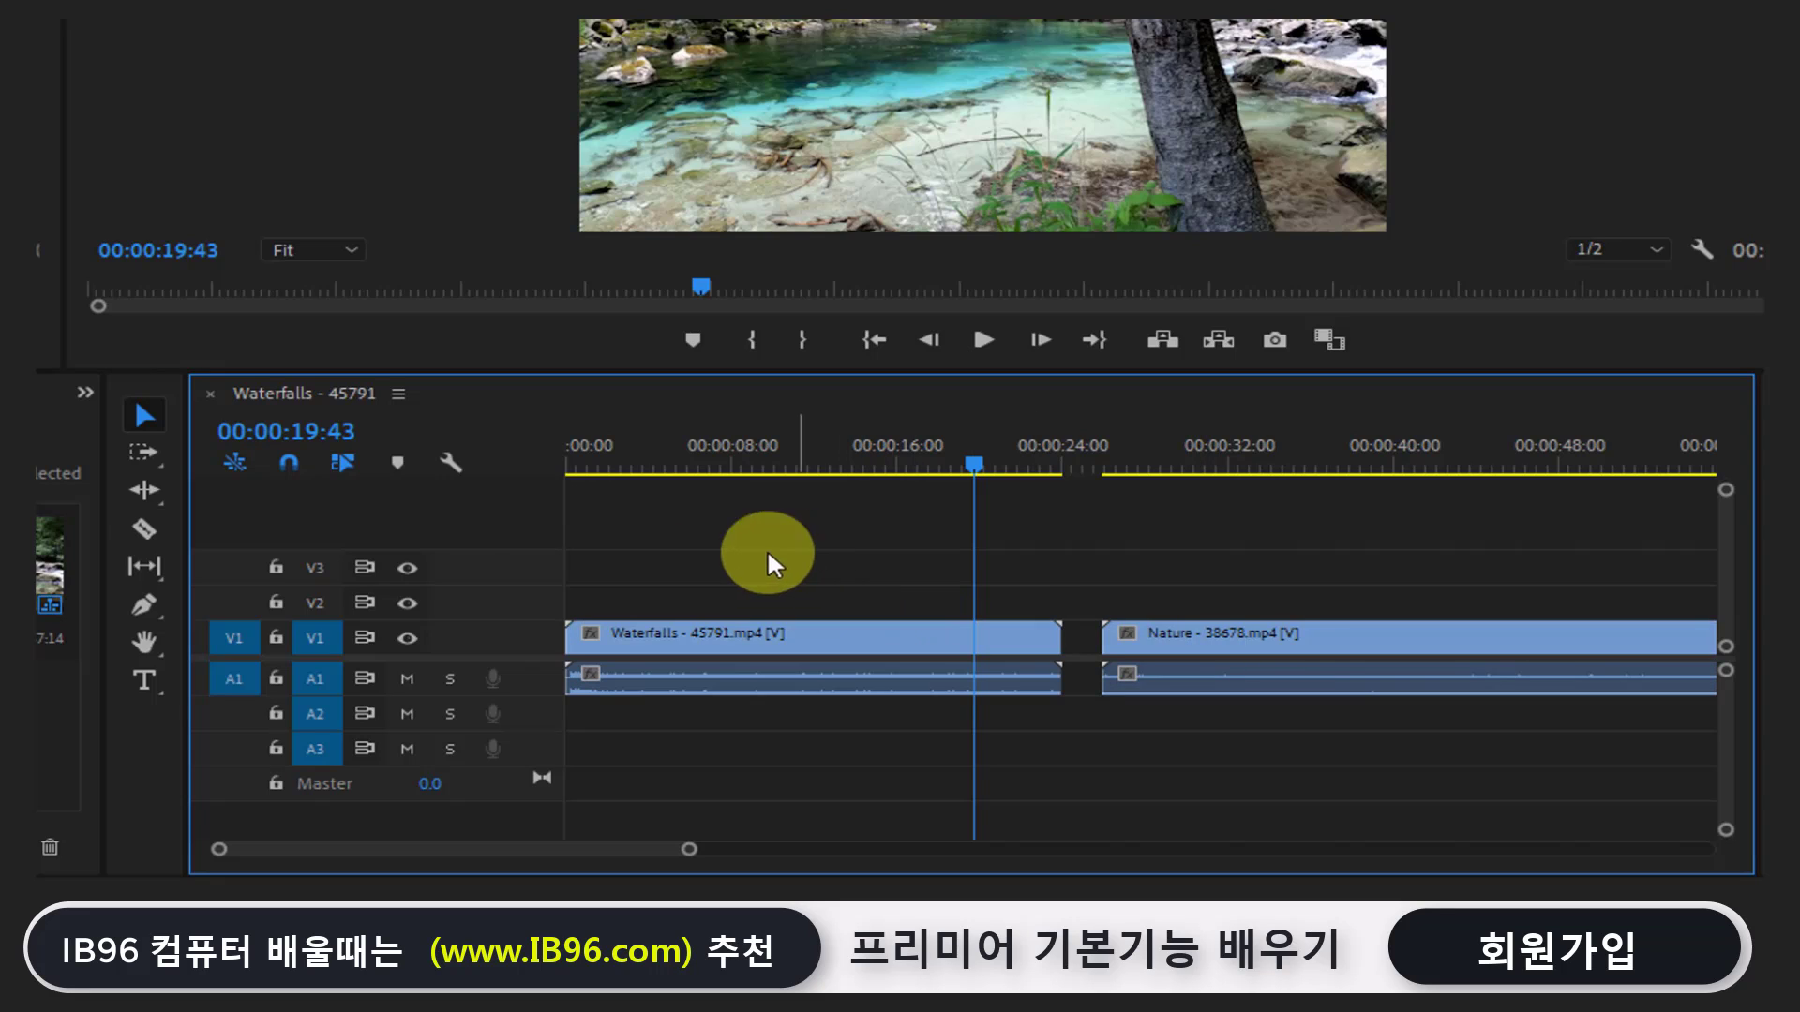
click(141, 455)
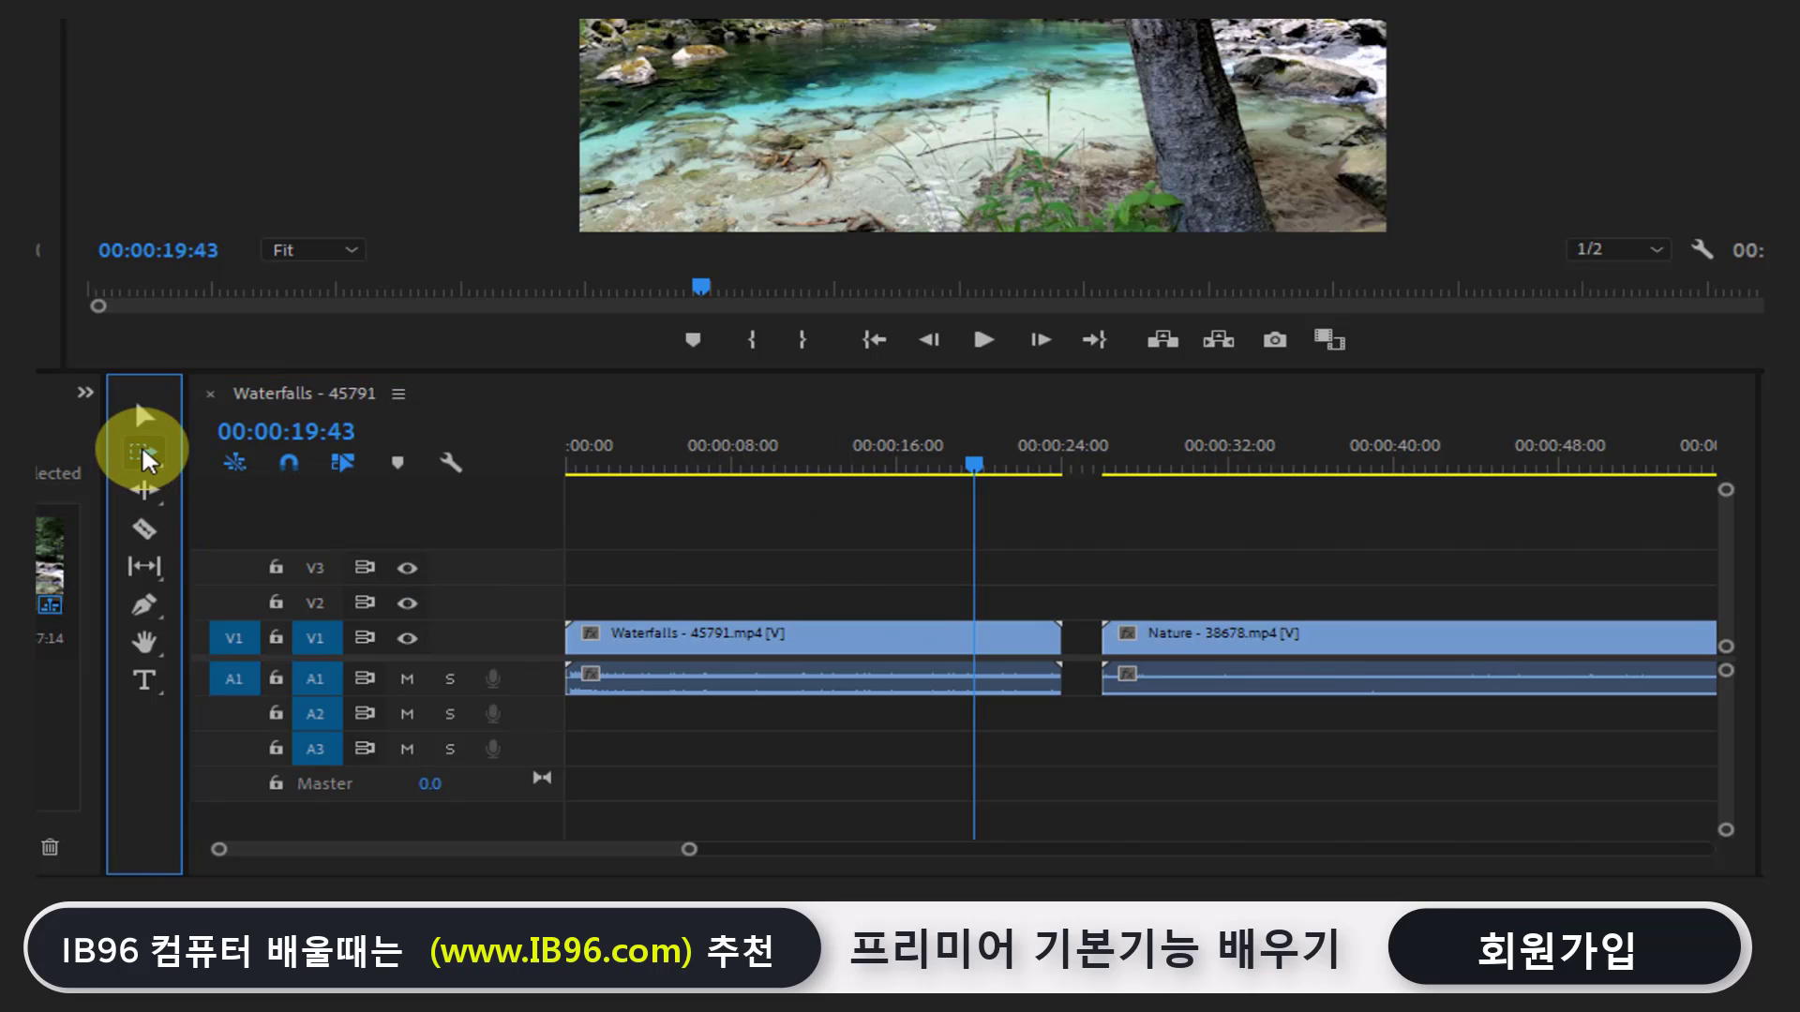
click(698, 638)
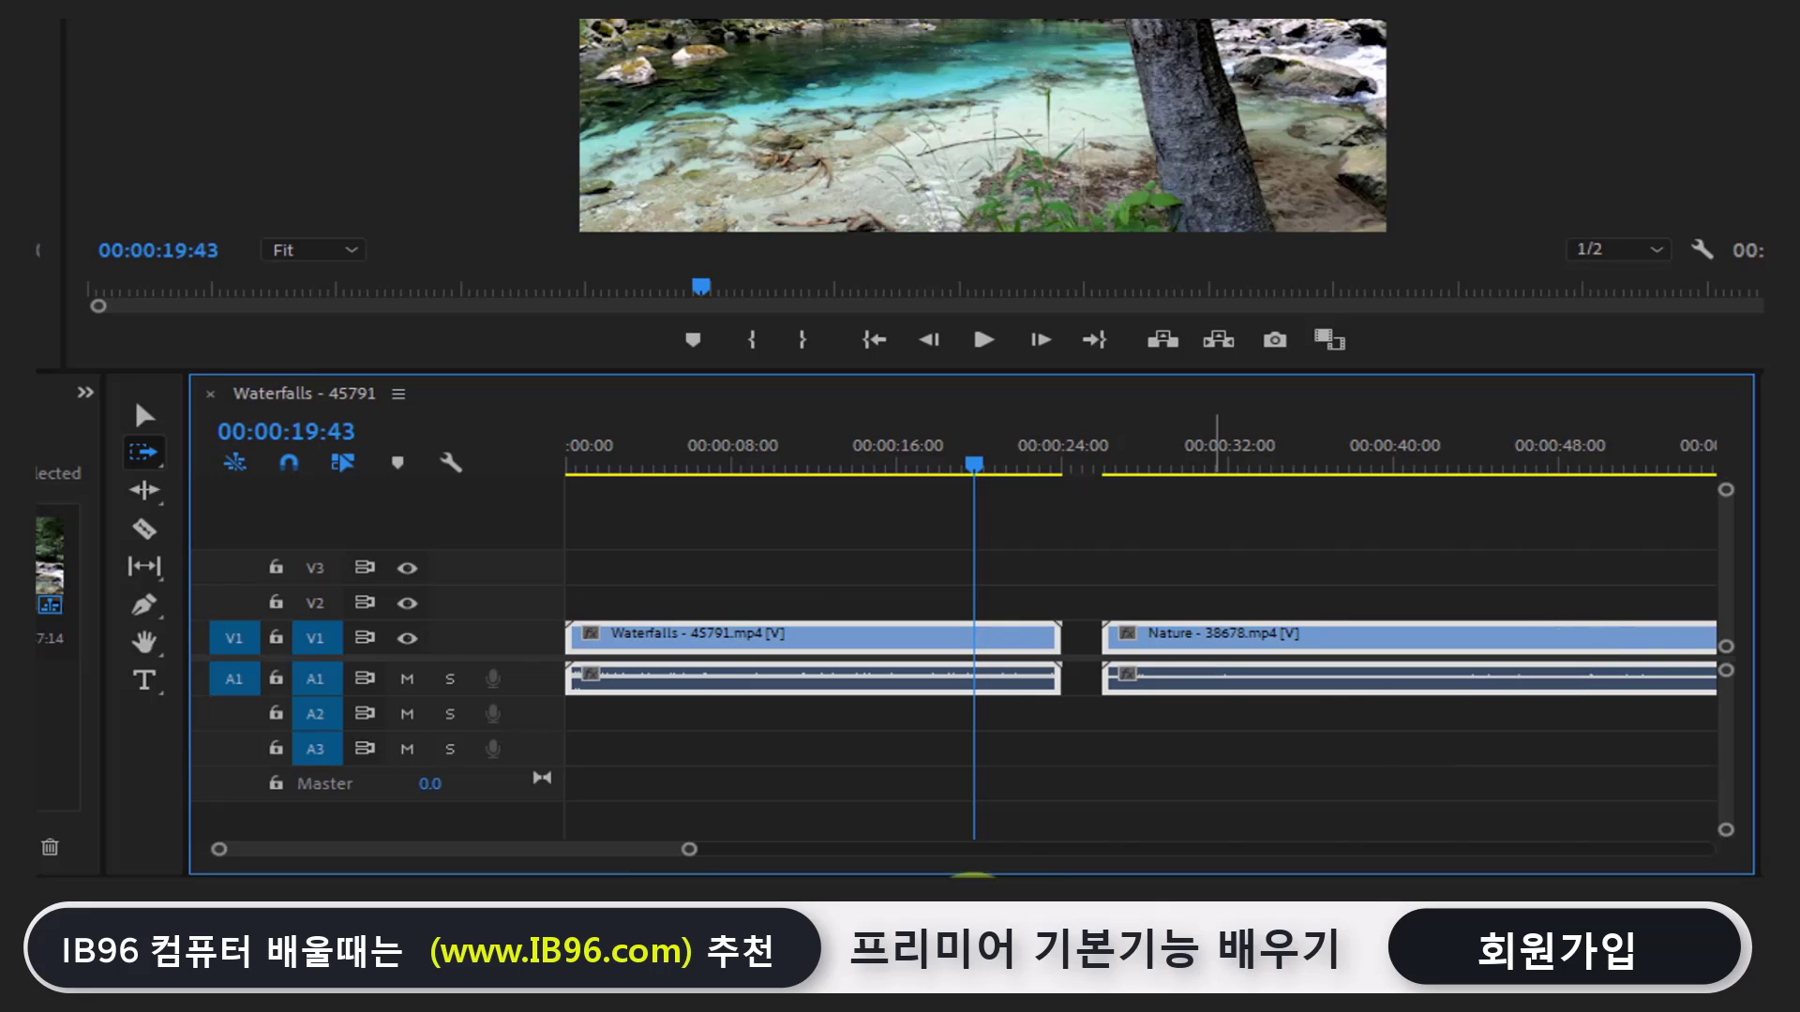
Park the playhead at 00:00:25:04 in the gap before Nature, adjusting zoom with the scrollbar
drag(691, 849, 803, 850)
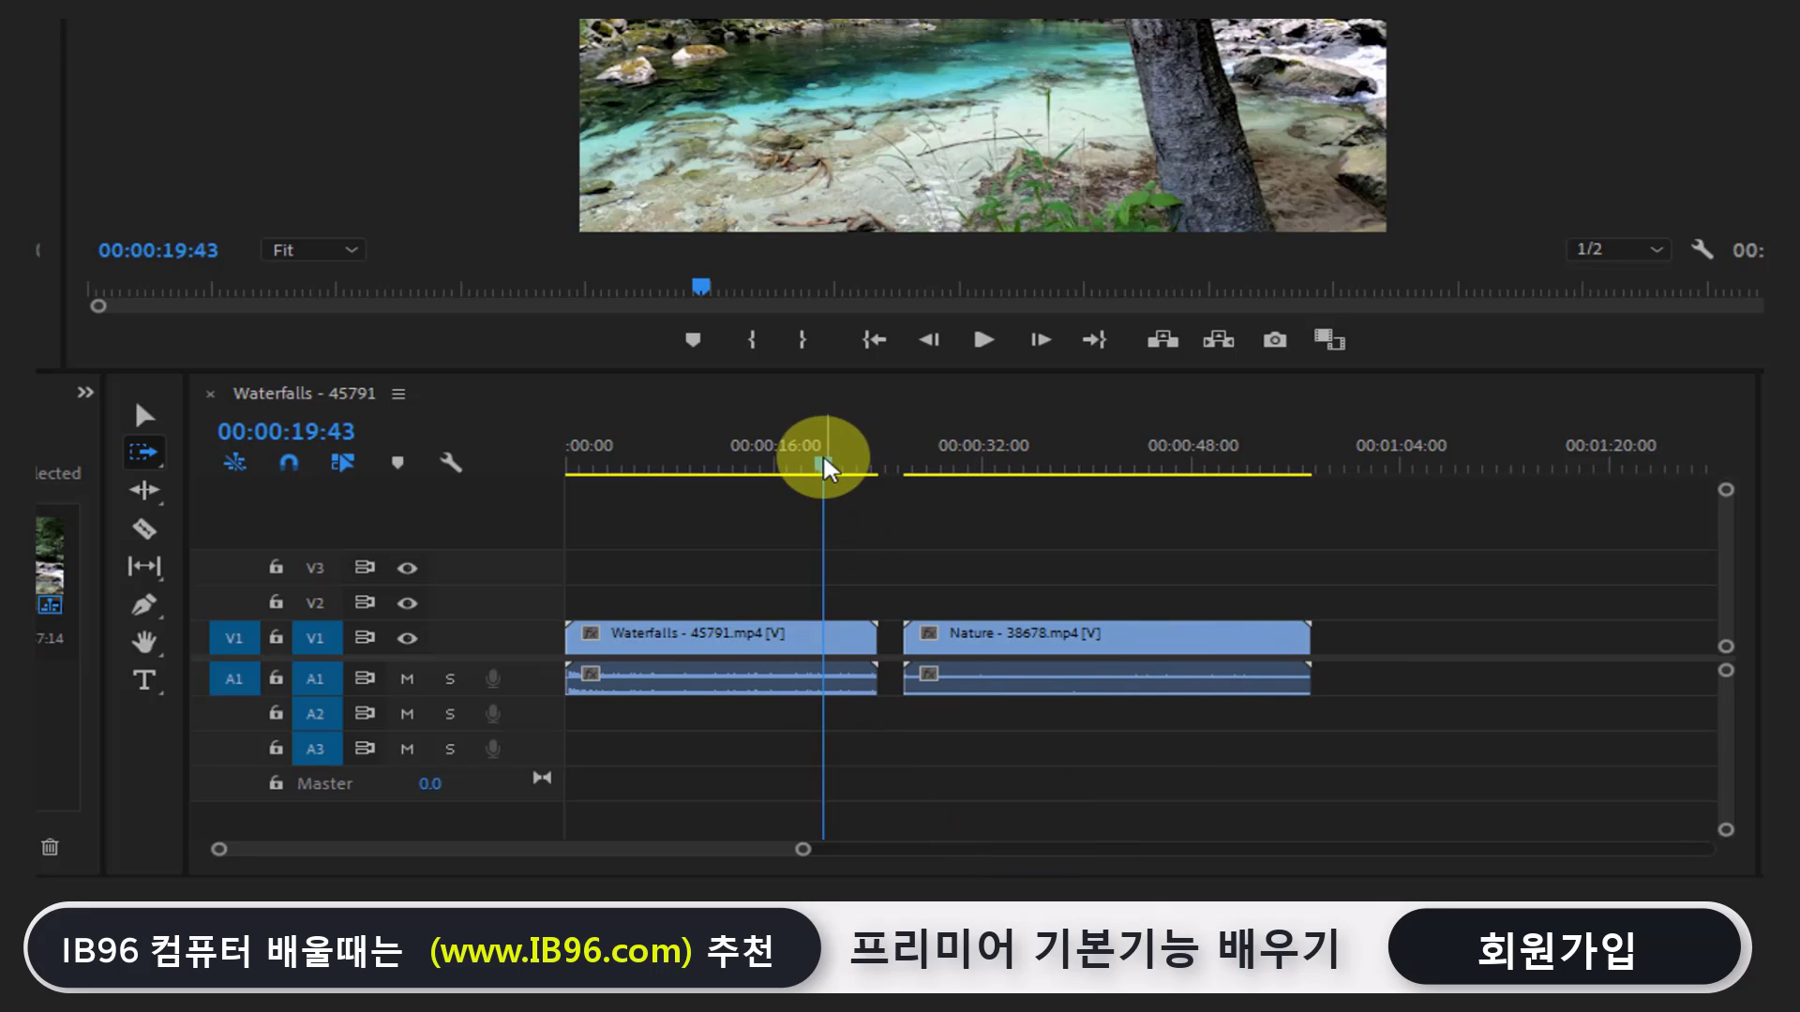
drag(823, 459, 745, 466)
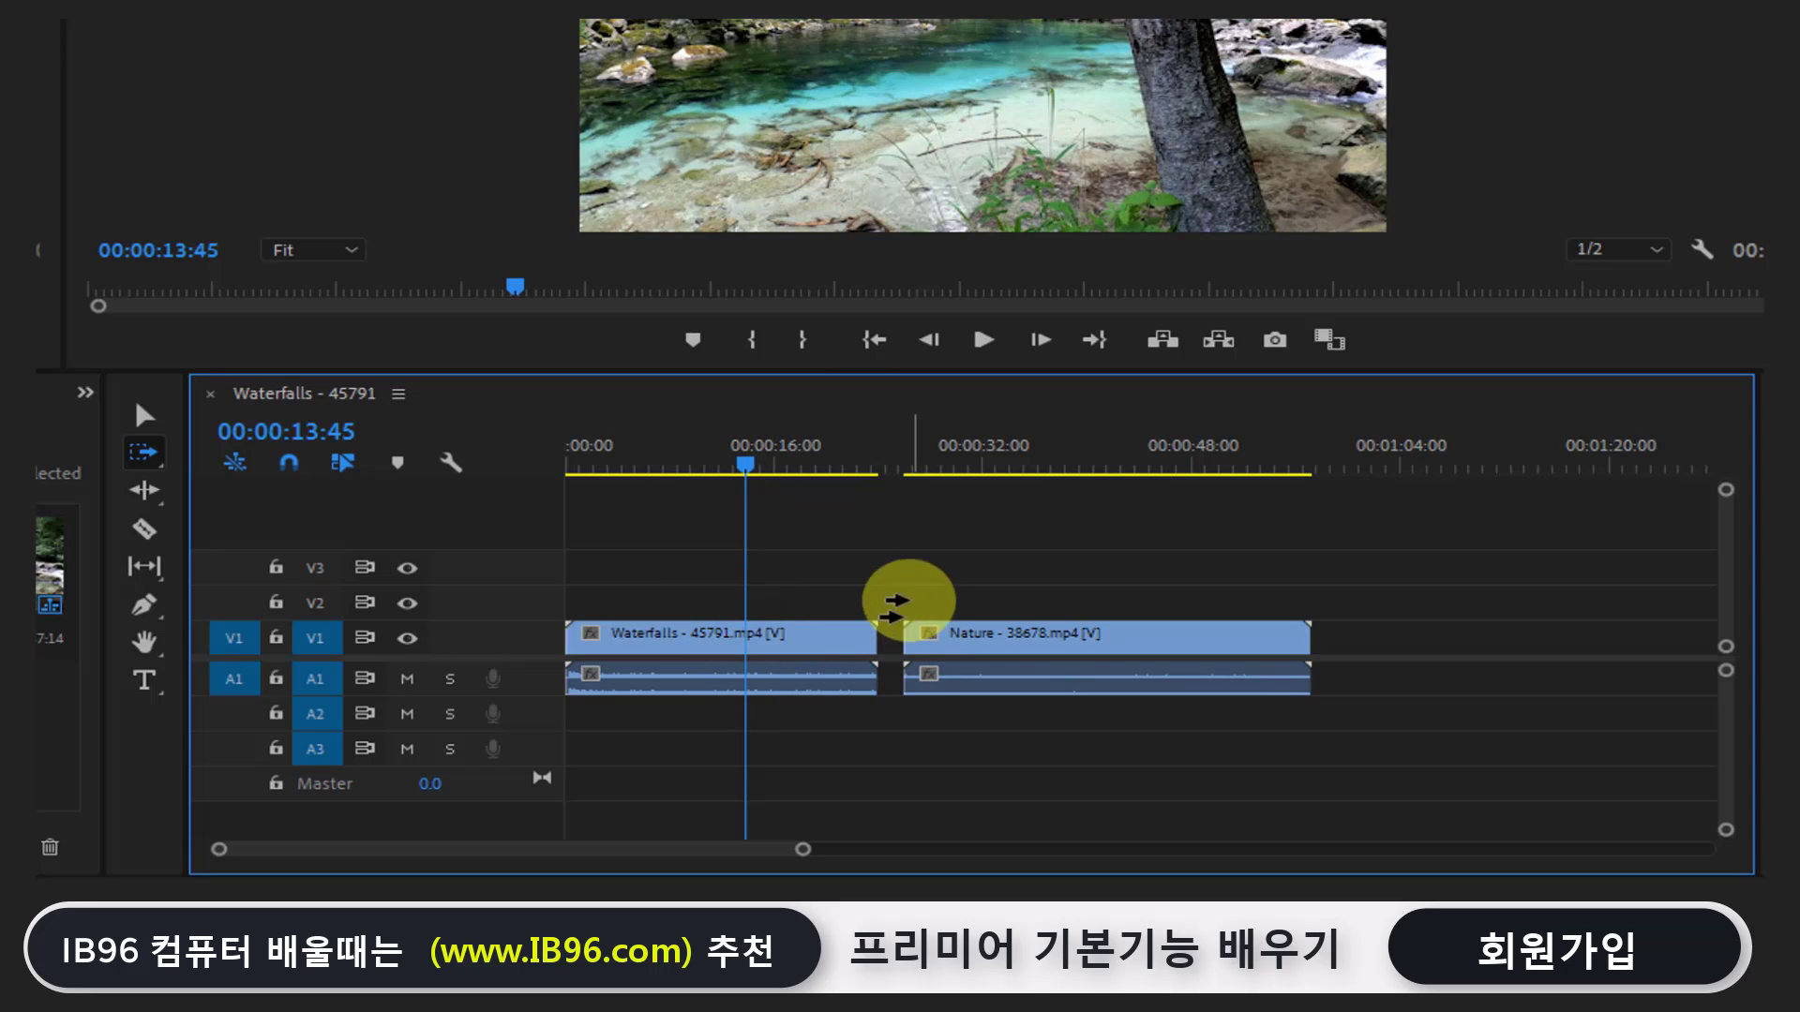
click(893, 459)
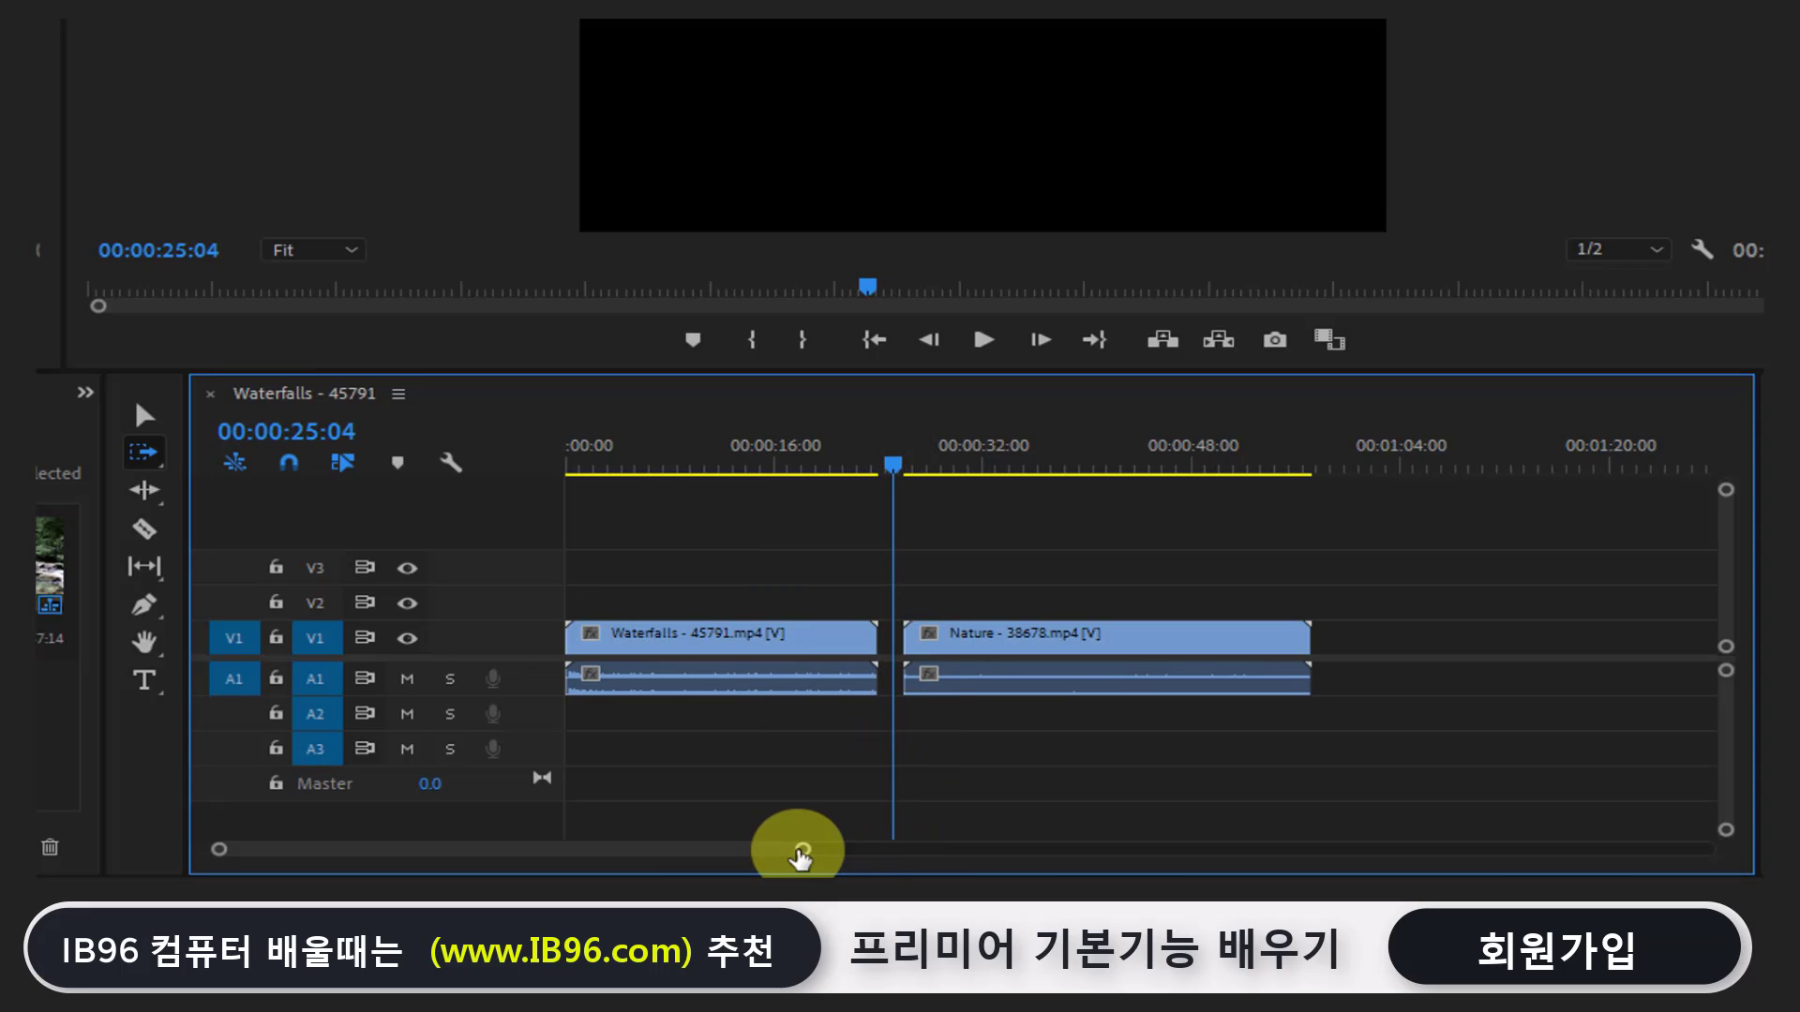
mouse_move(801, 855)
mouse_down()
mouse_move(619, 877)
mouse_move(703, 863)
mouse_up()
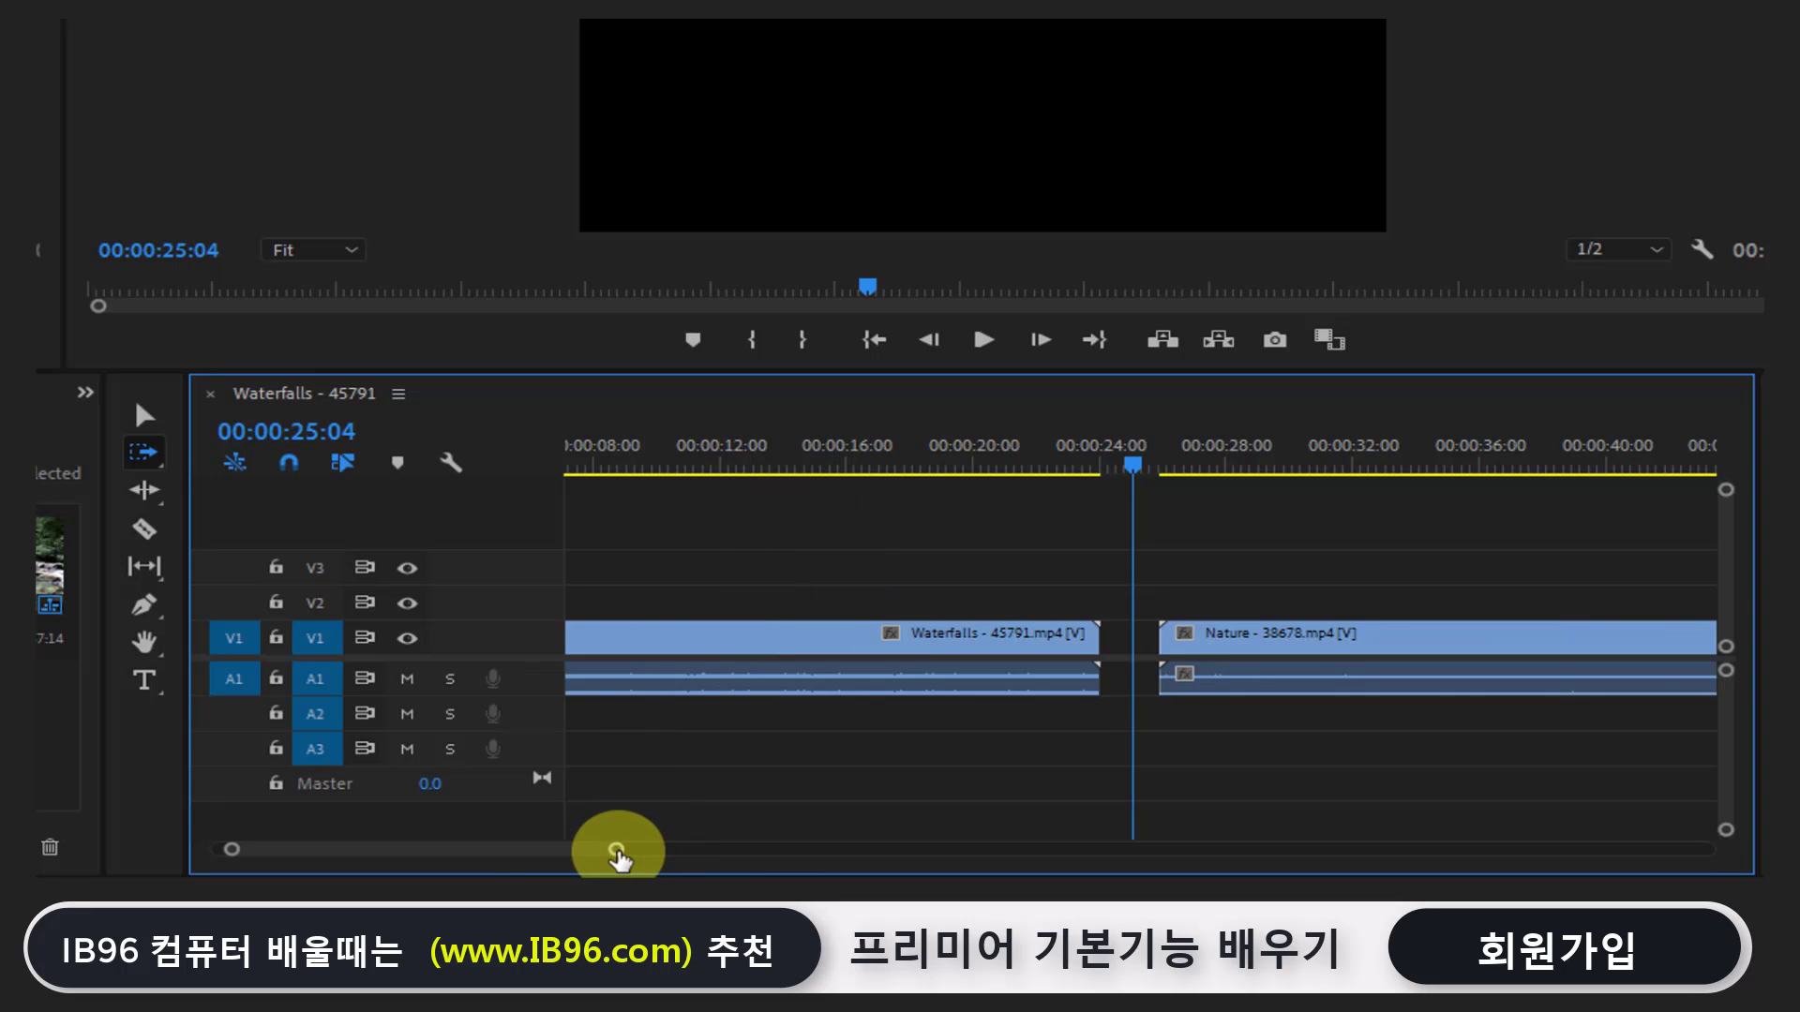
mouse_move(614, 849)
mouse_down()
mouse_move(553, 861)
mouse_move(723, 851)
mouse_up()
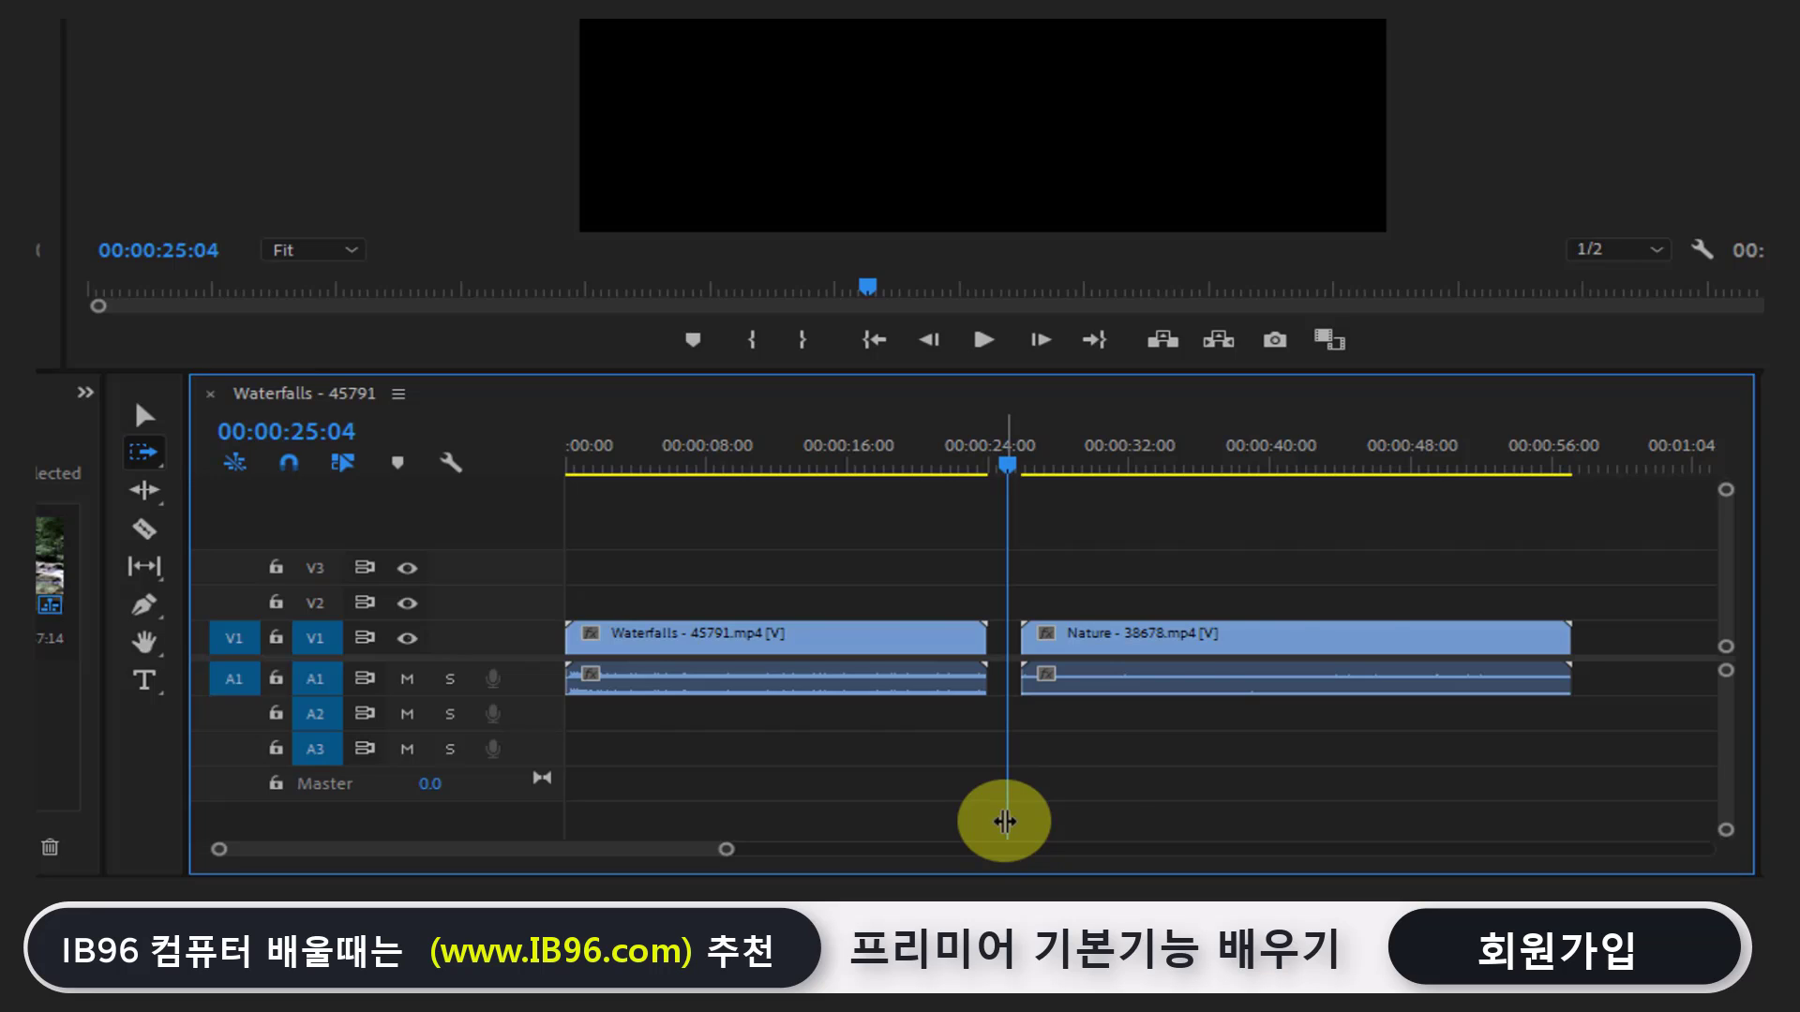
Scrub the playhead back to 00:00:16:19, then forward to 00:00:20:15 in the Waterfalls clip
key(equal)
key(equal)
key(equal)
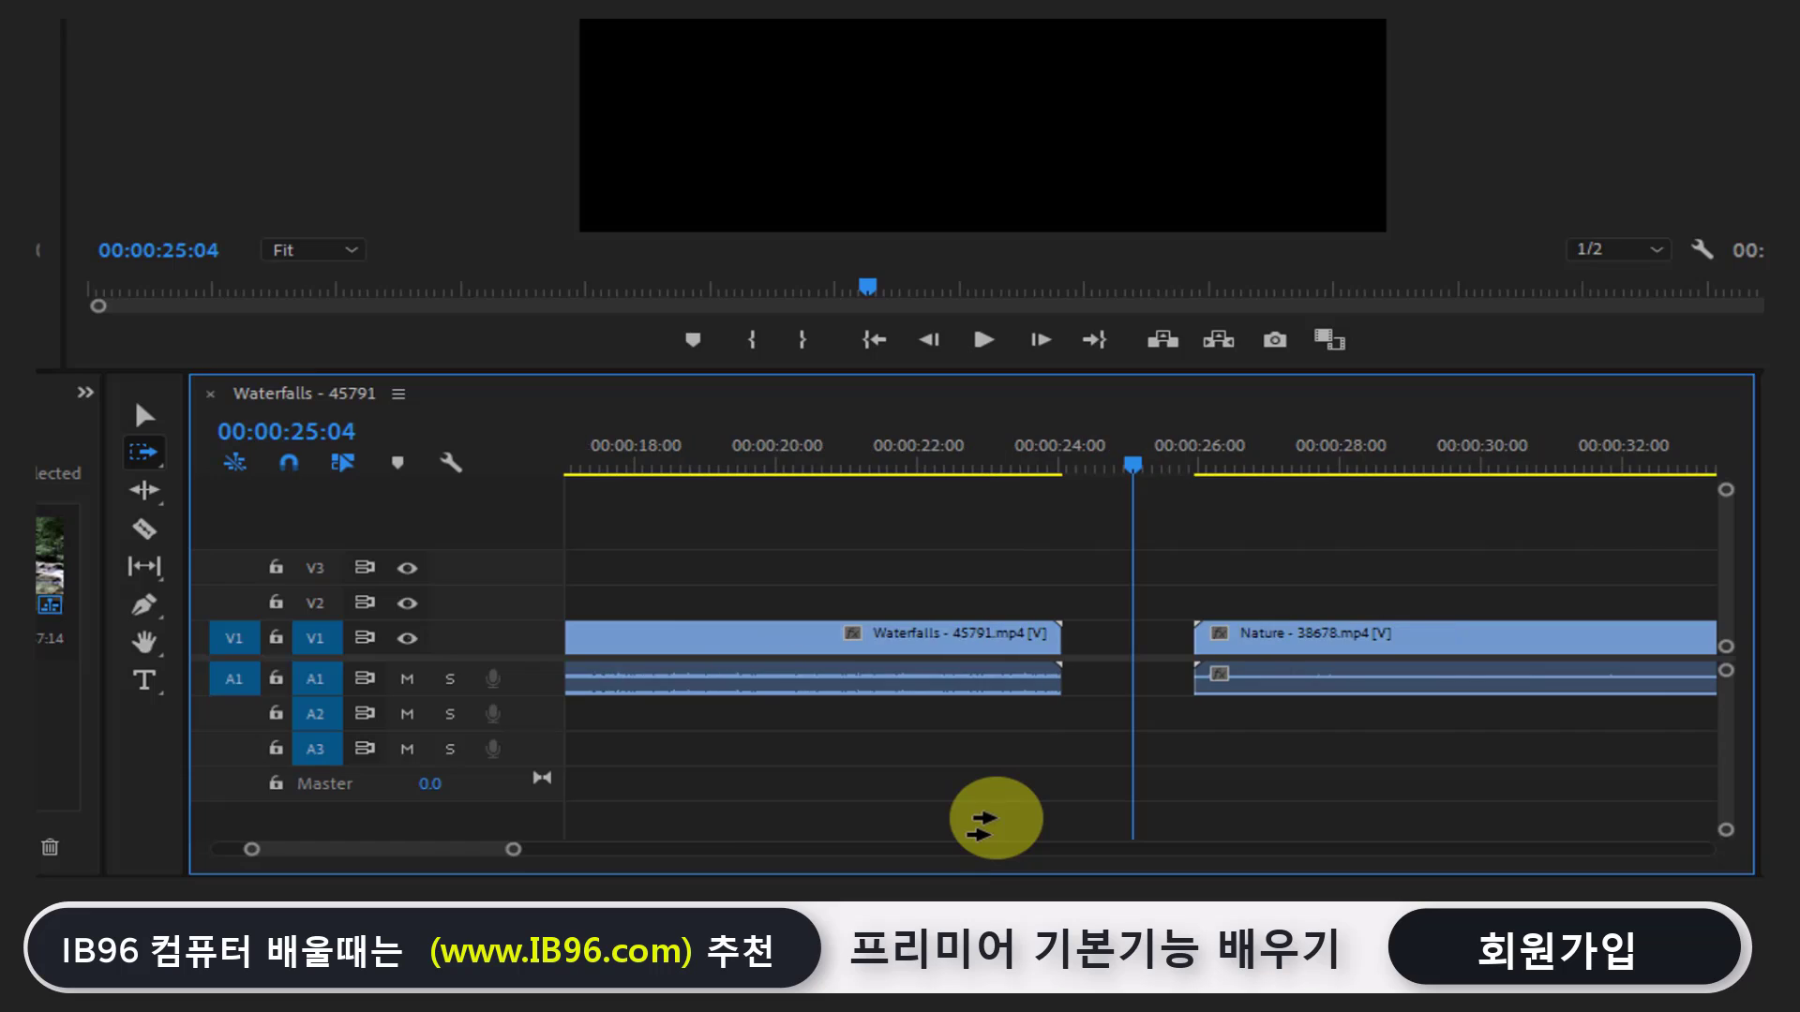
key(minus)
key(minus)
key(minus)
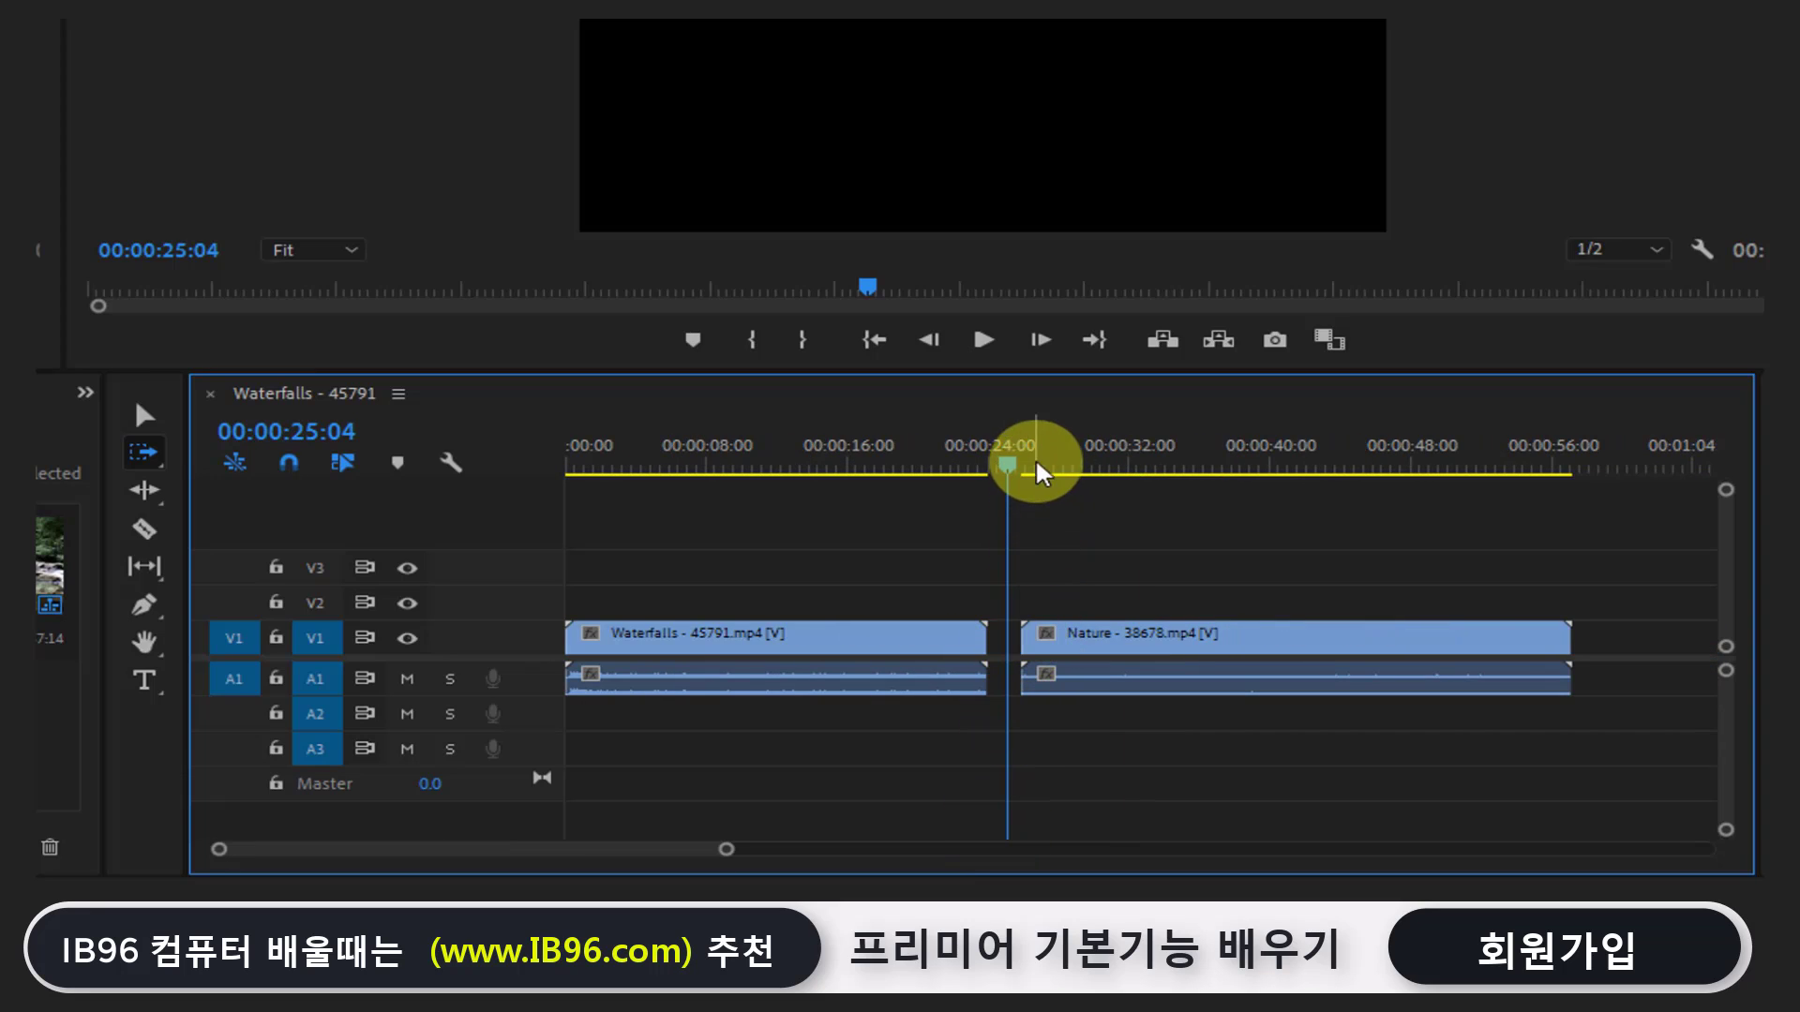
drag(1014, 465, 853, 482)
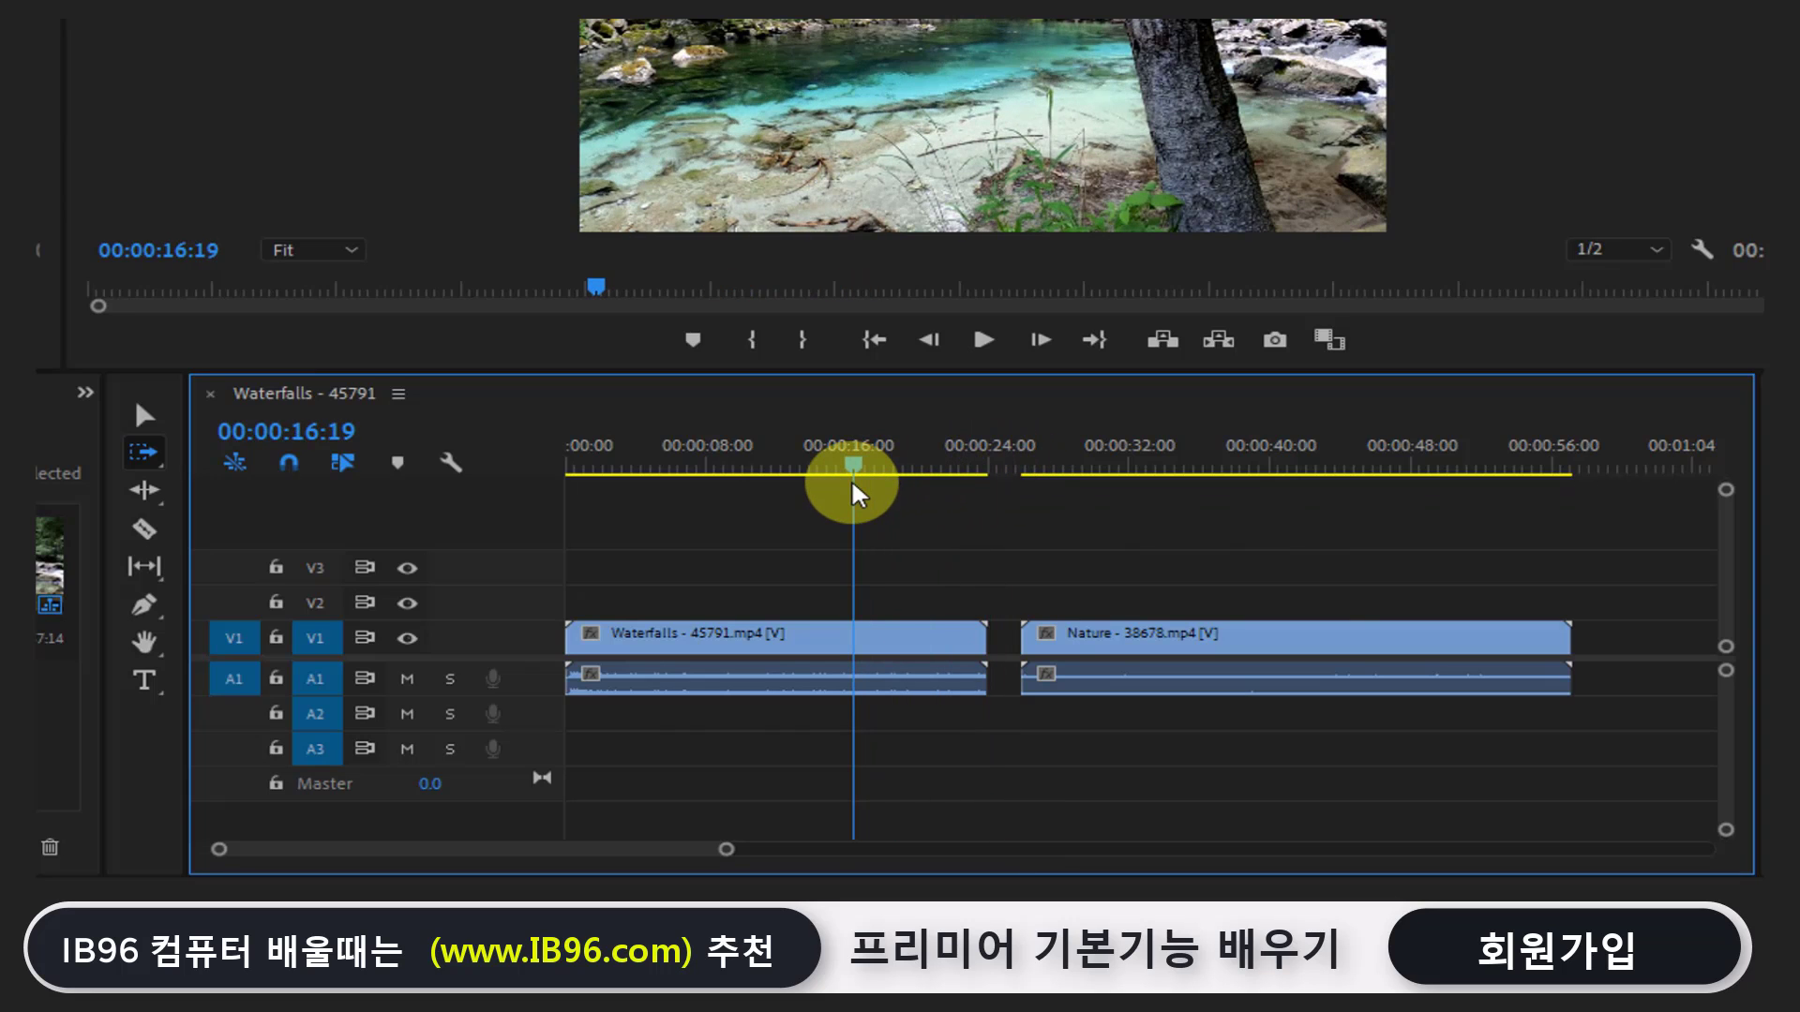
drag(851, 478, 907, 464)
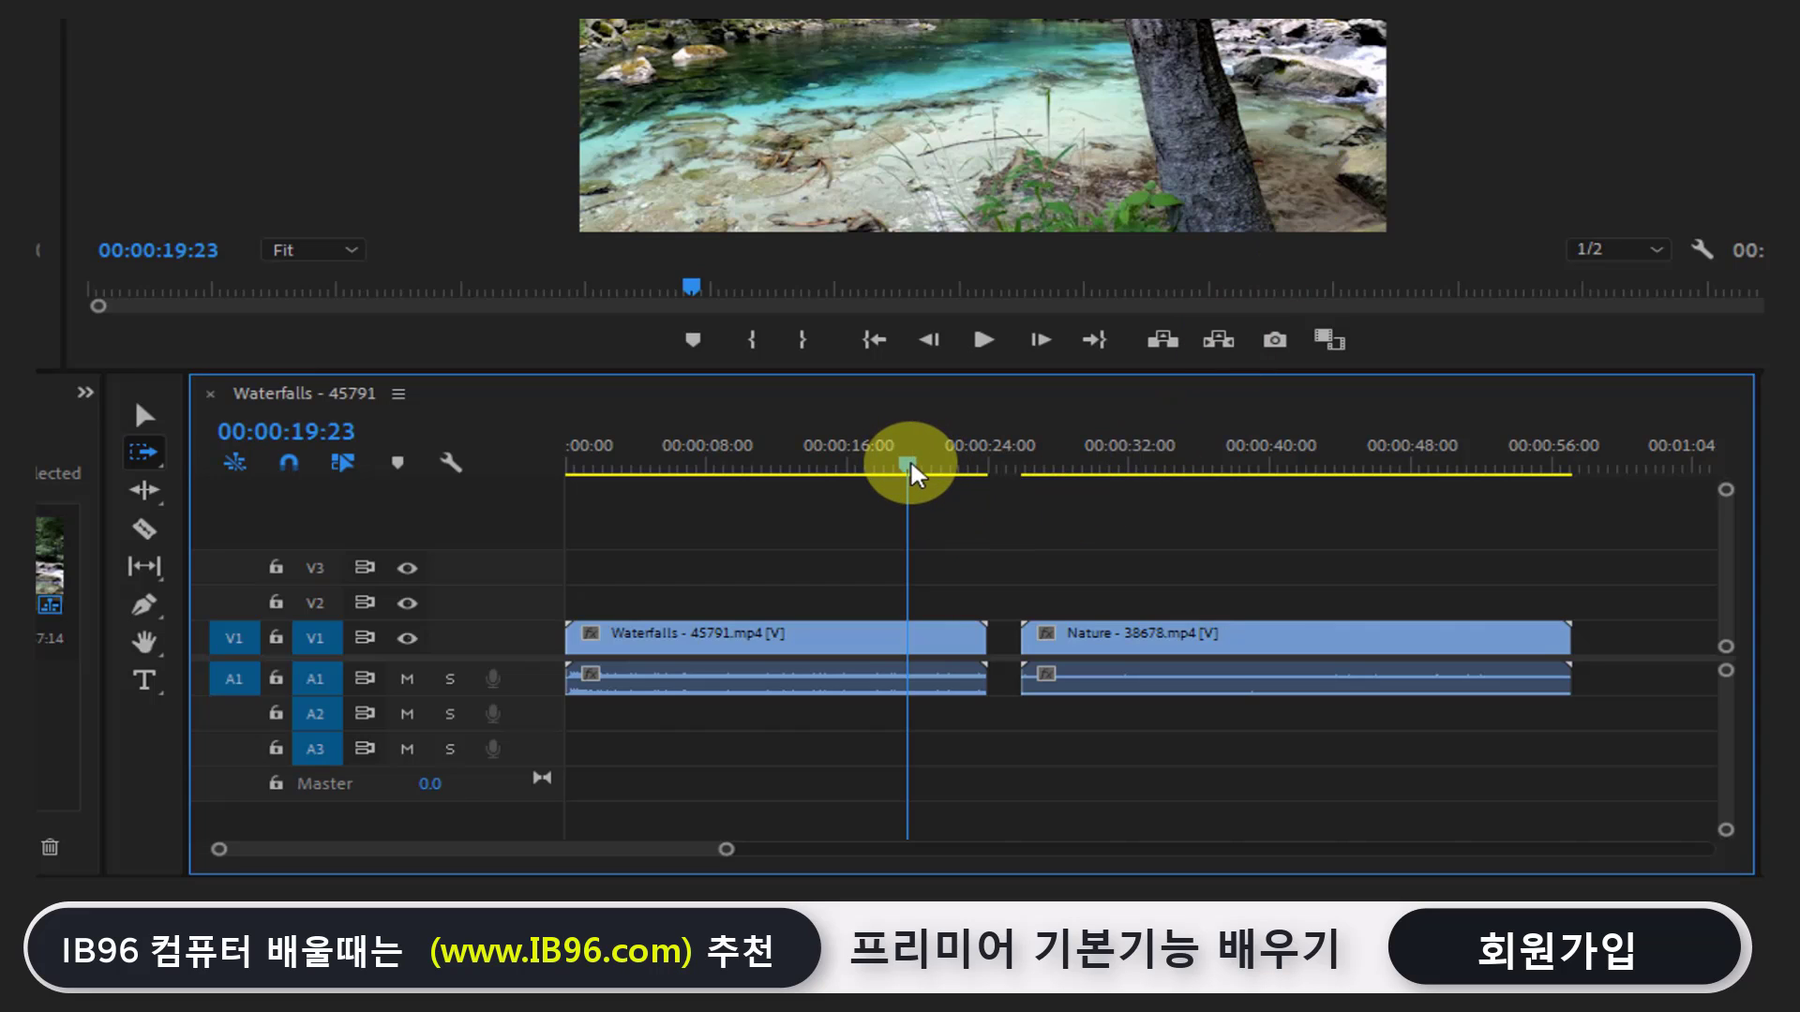
Zoom the timeline in around the playhead and return to the Selection Tool with V
key(equal)
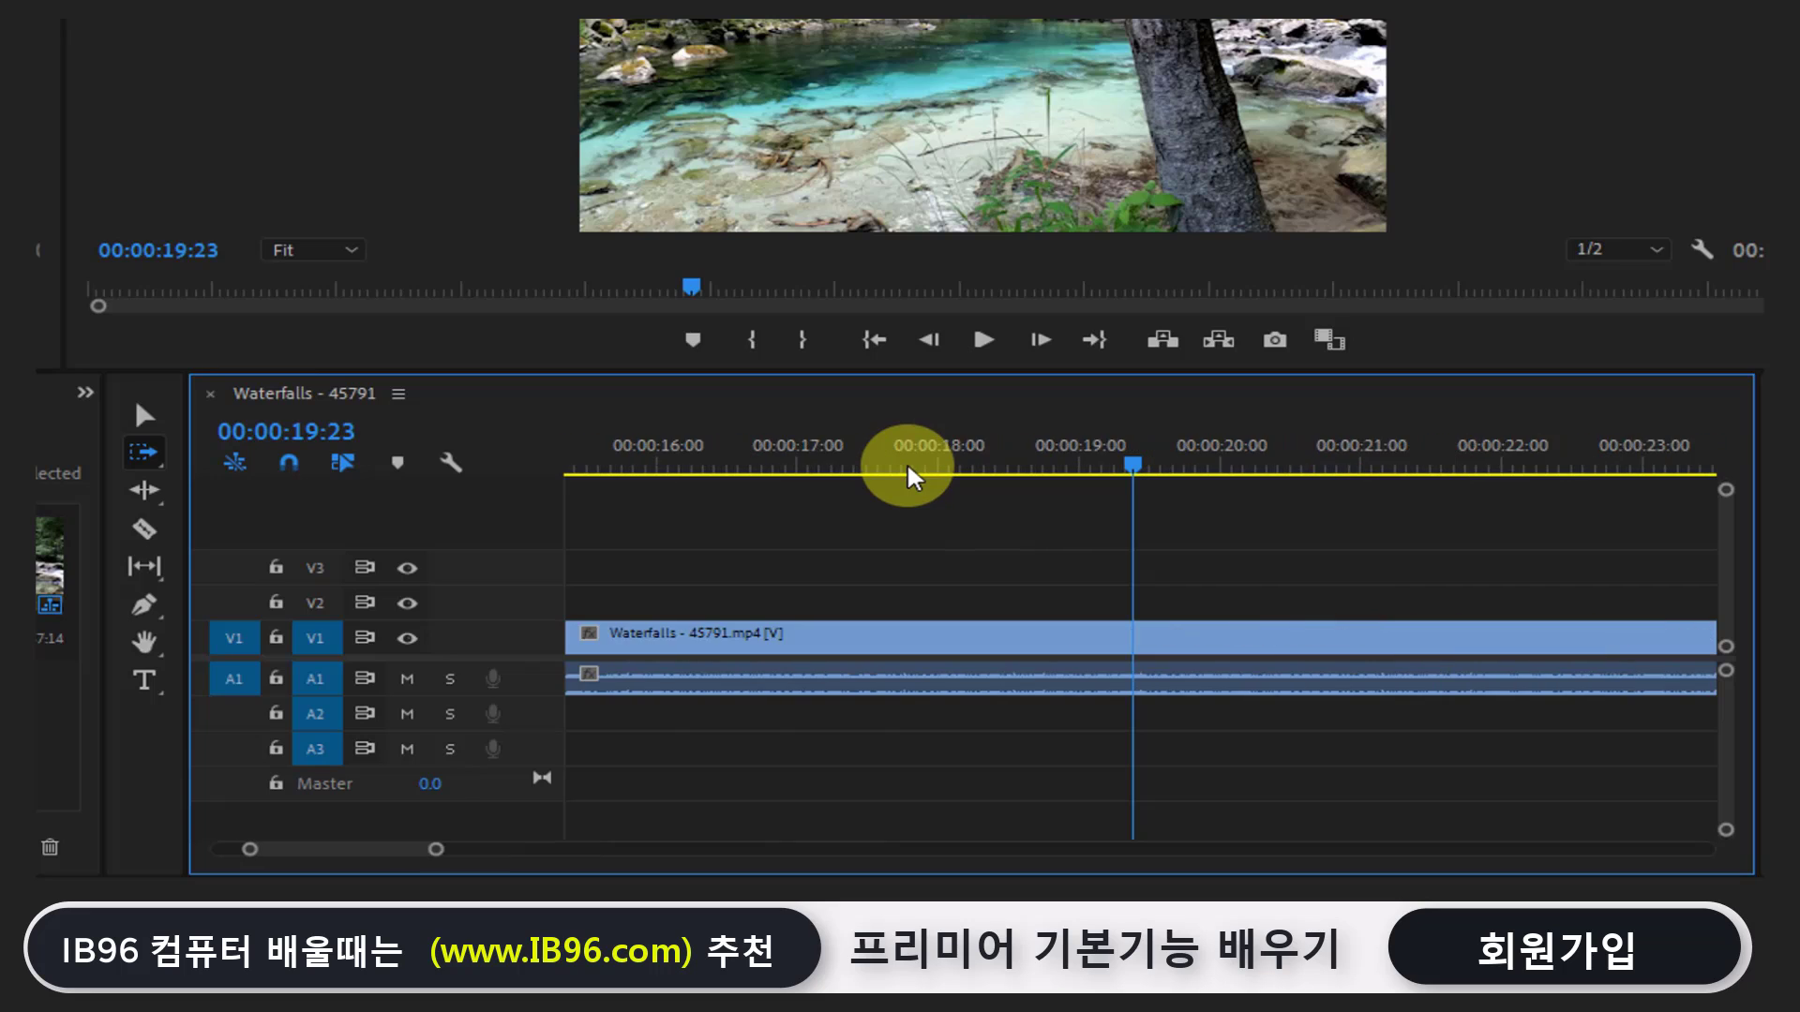
key(equal)
key(equal)
key(minus)
key(minus)
key(minus)
key(equal)
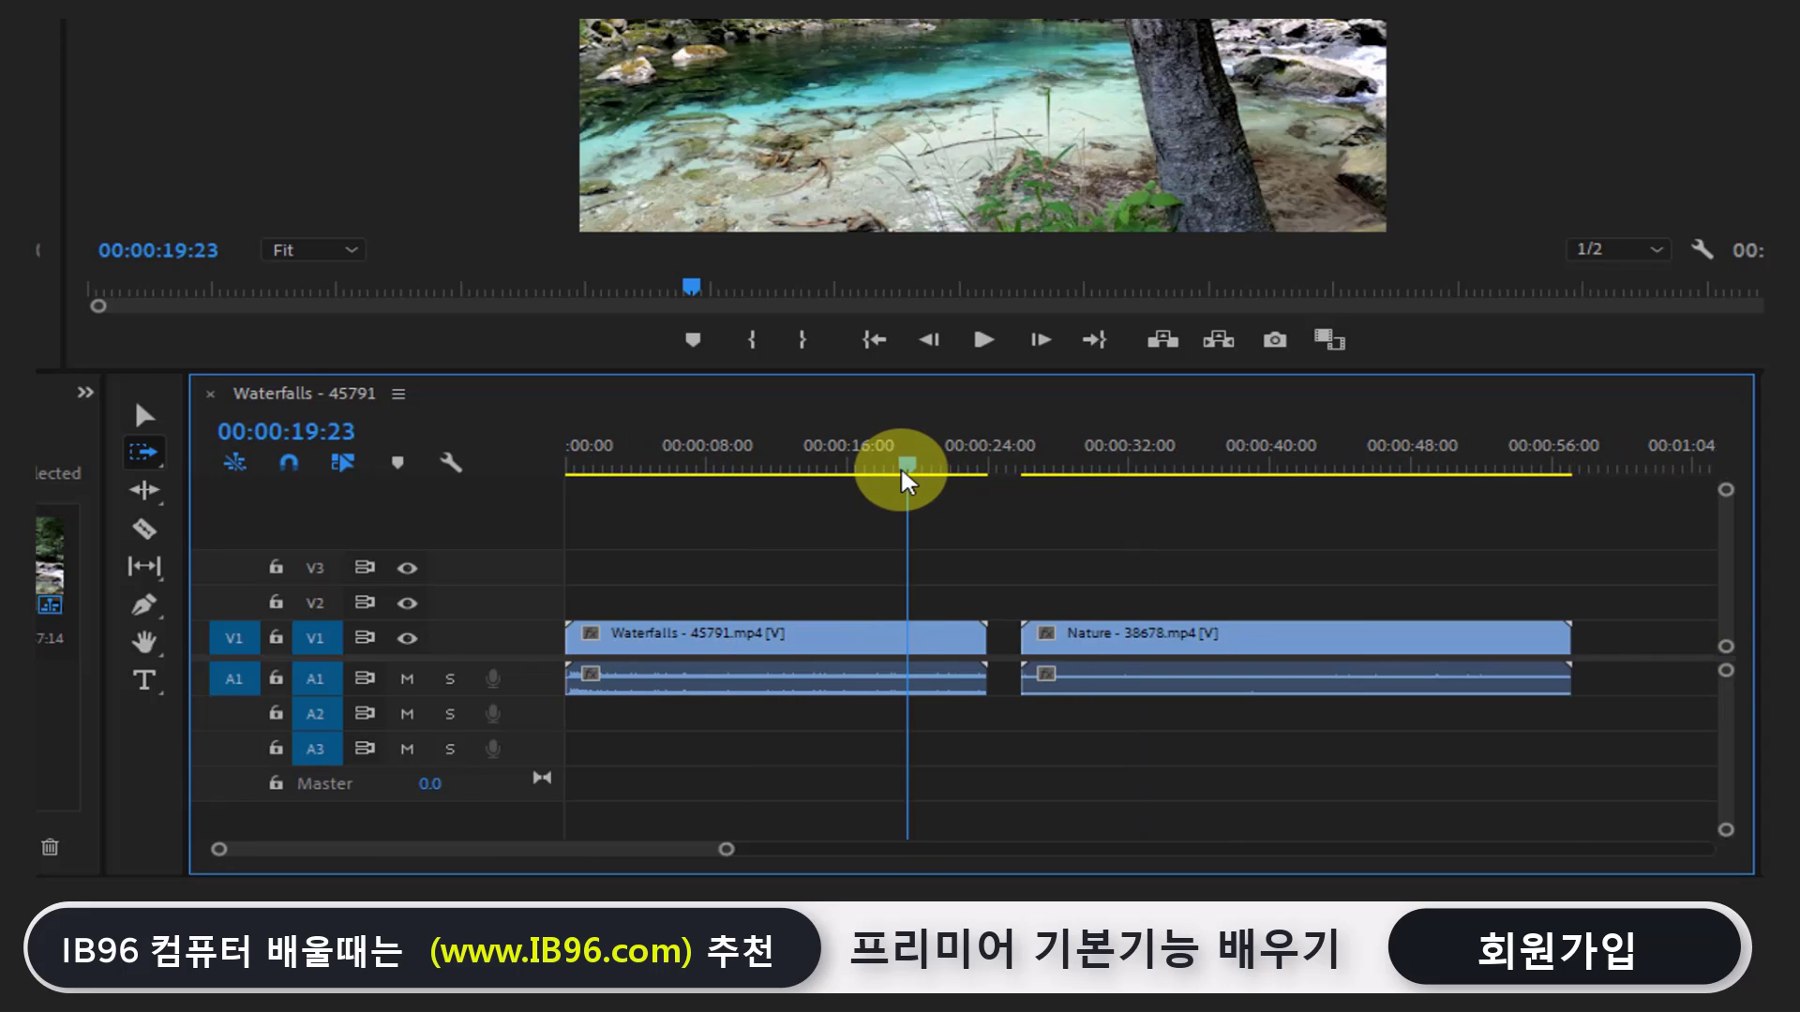
key(equal)
key(equal)
key(minus)
key(minus)
key(equal)
key(equal)
key(equal)
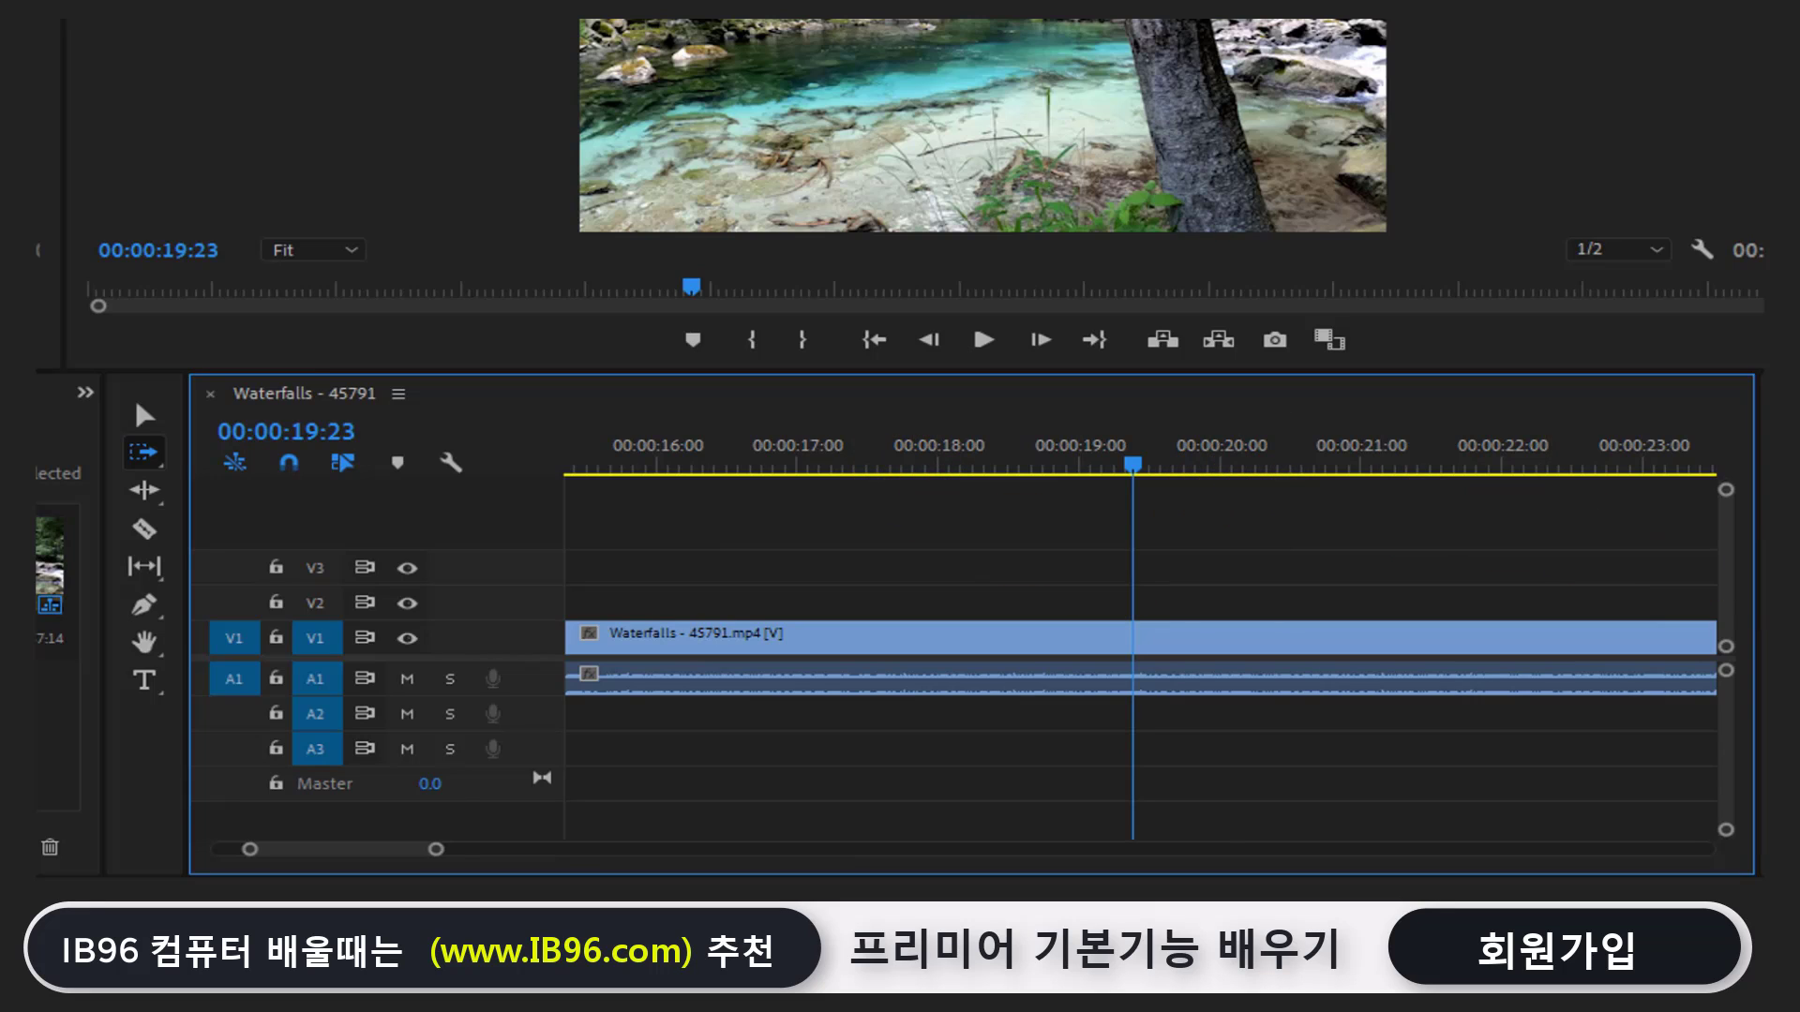
key(v)
scroll(1731, 703, down, 5)
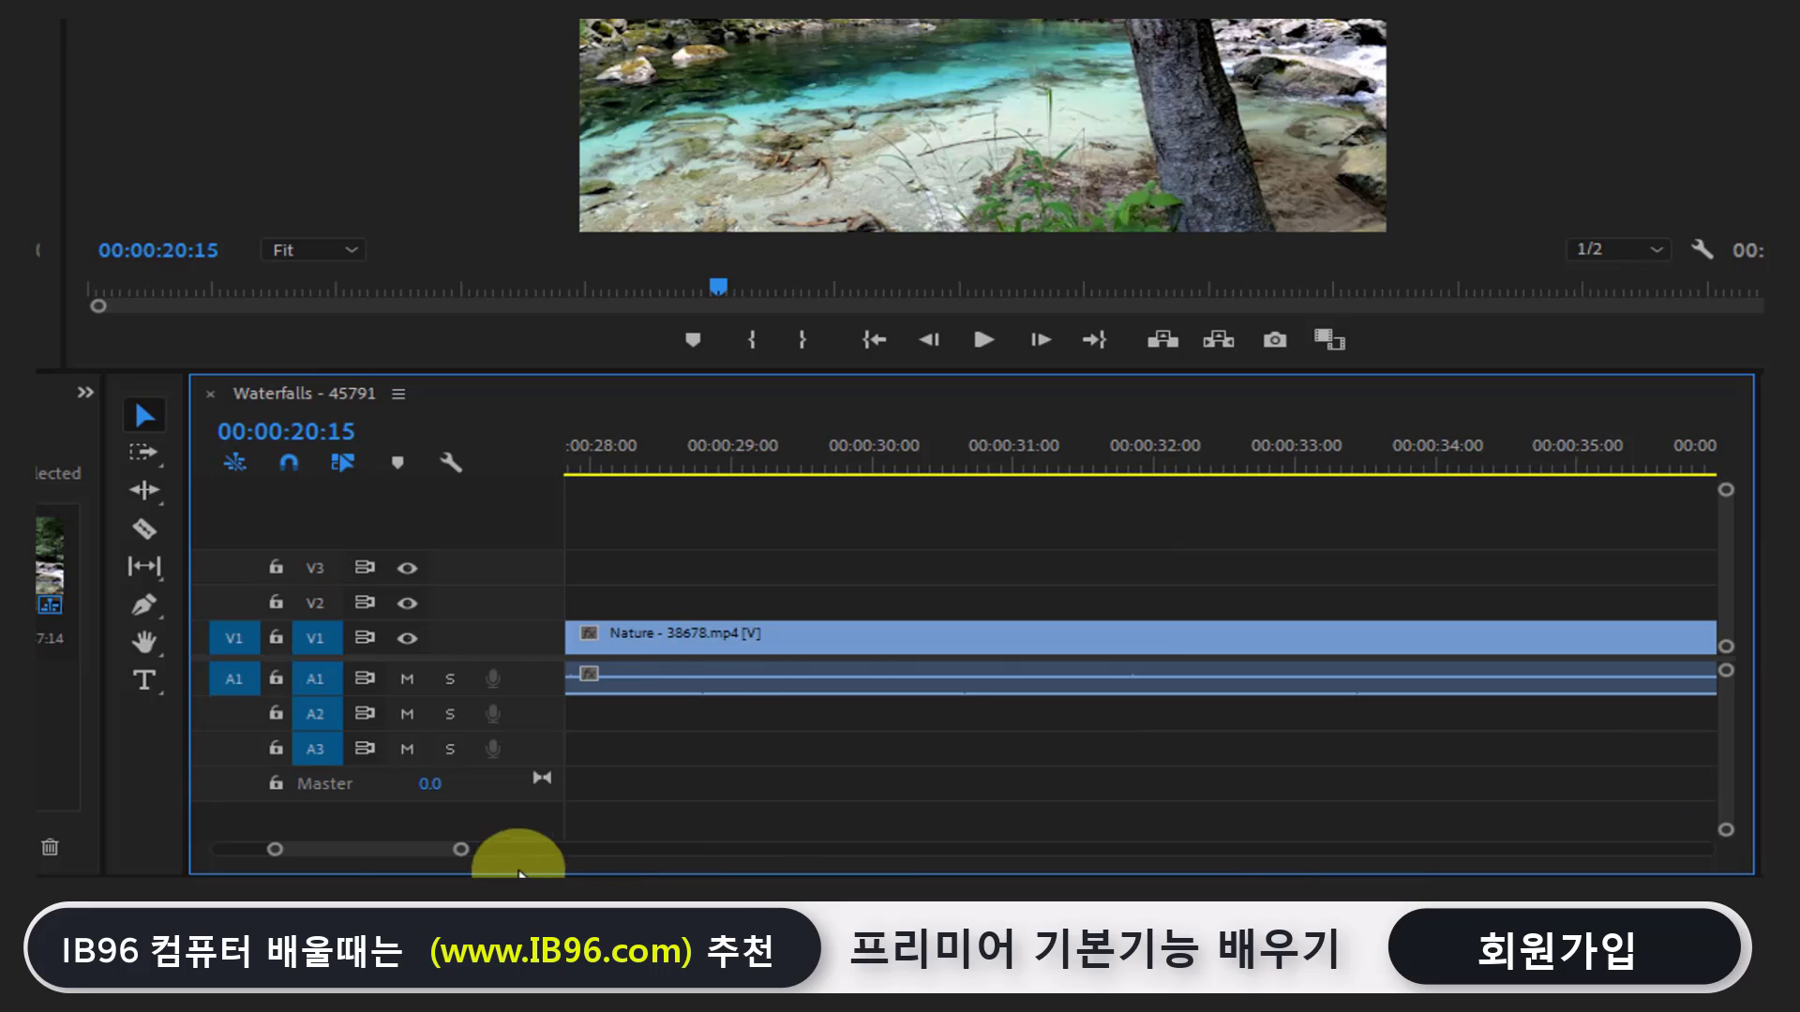
Play the end of the Waterfalls clip with Space, stopping at 00:00:22:37
mouse_move(406, 849)
mouse_down()
mouse_move(444, 860)
mouse_move(379, 856)
mouse_up()
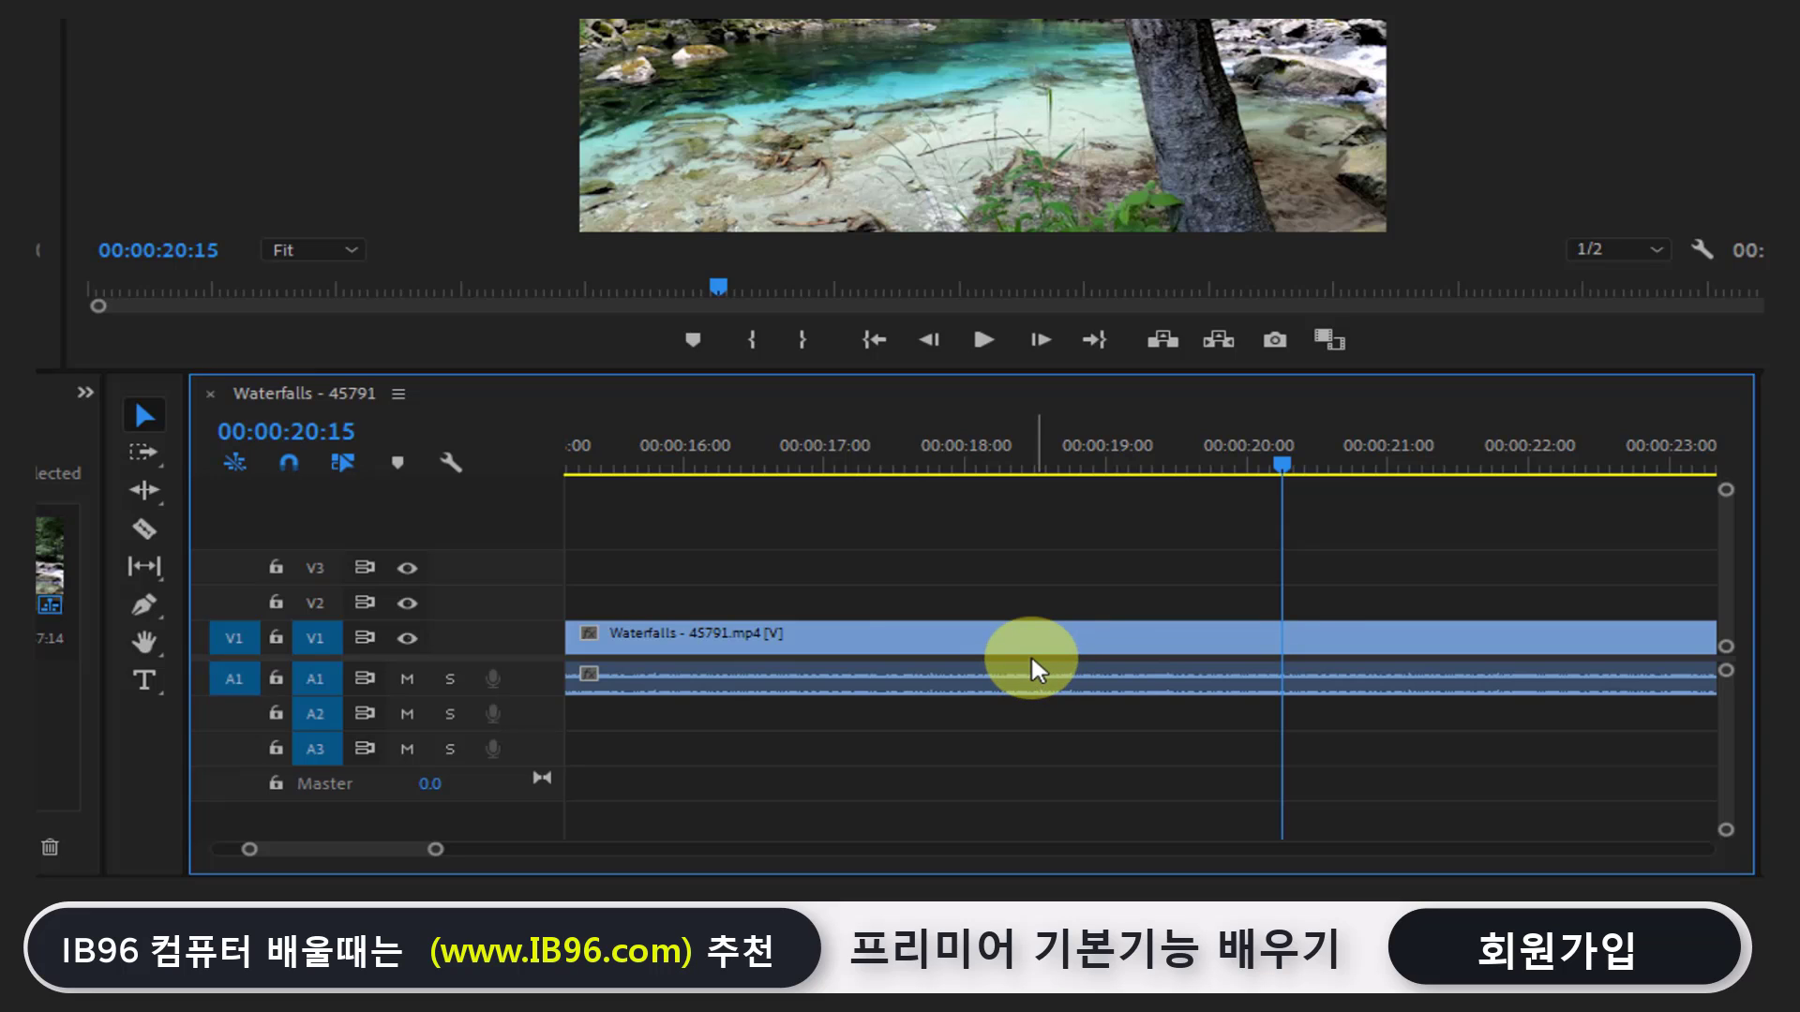
key(space)
key(space)
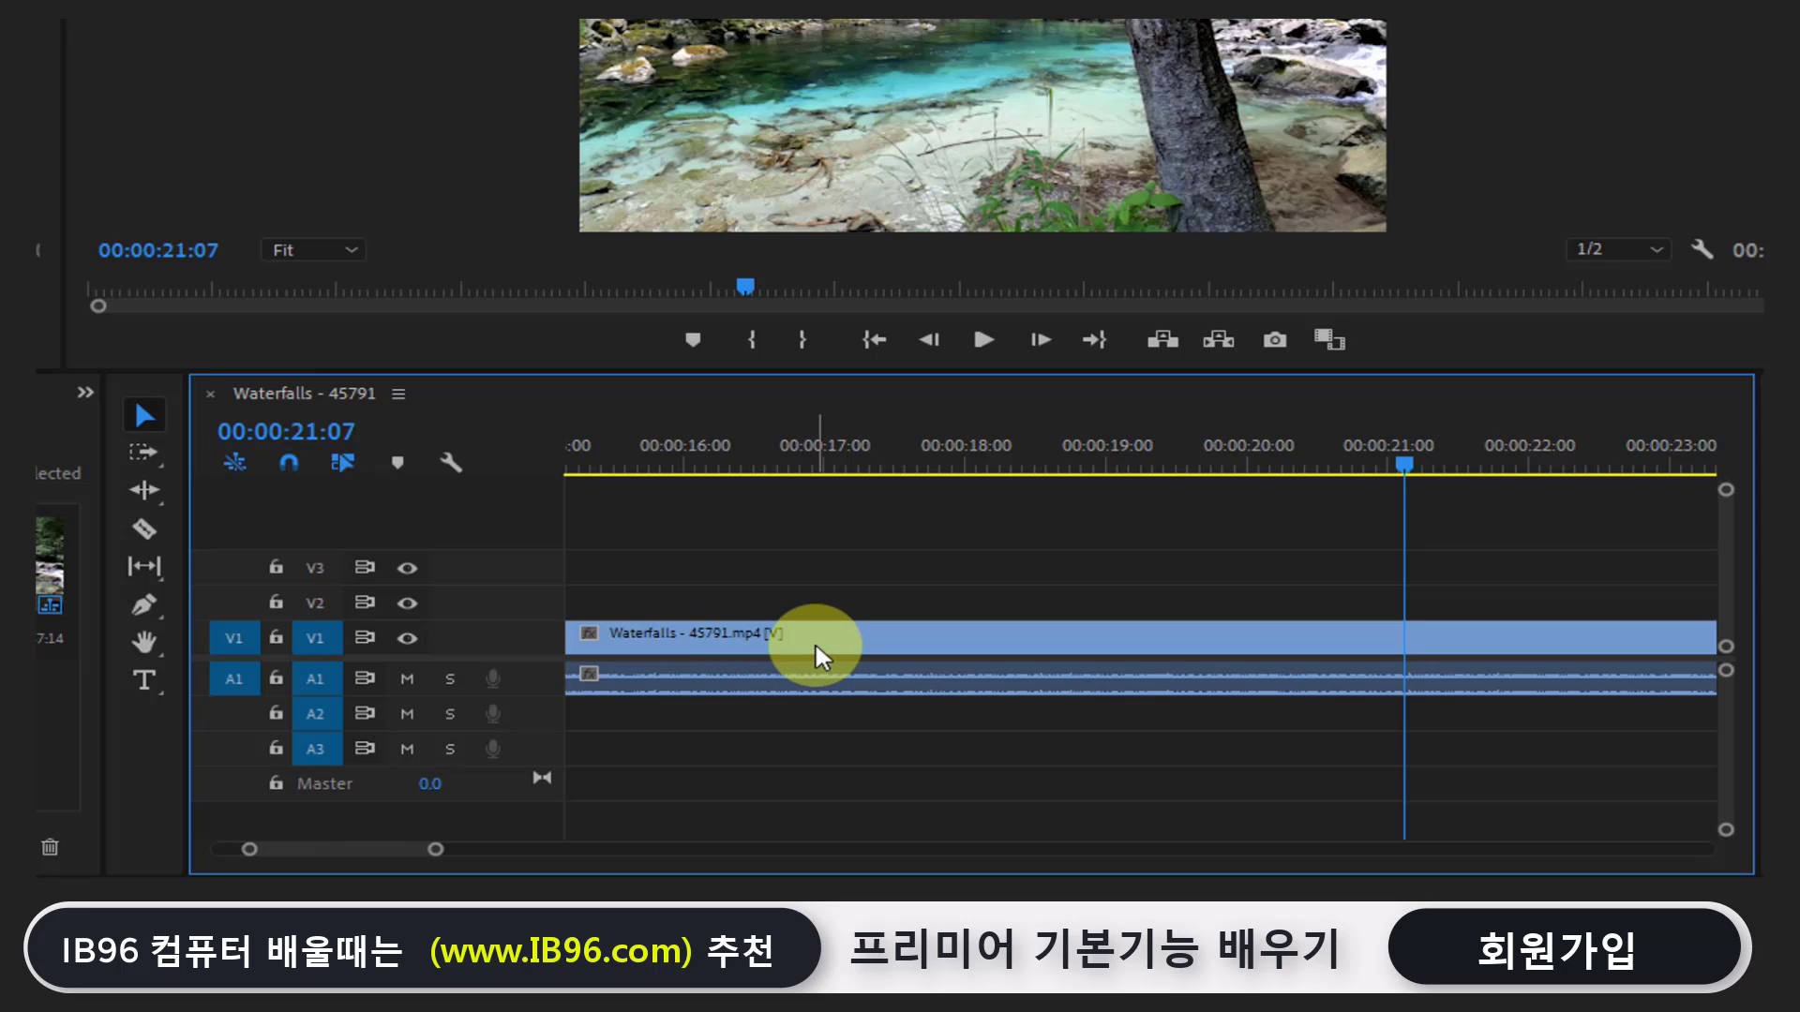
key(space)
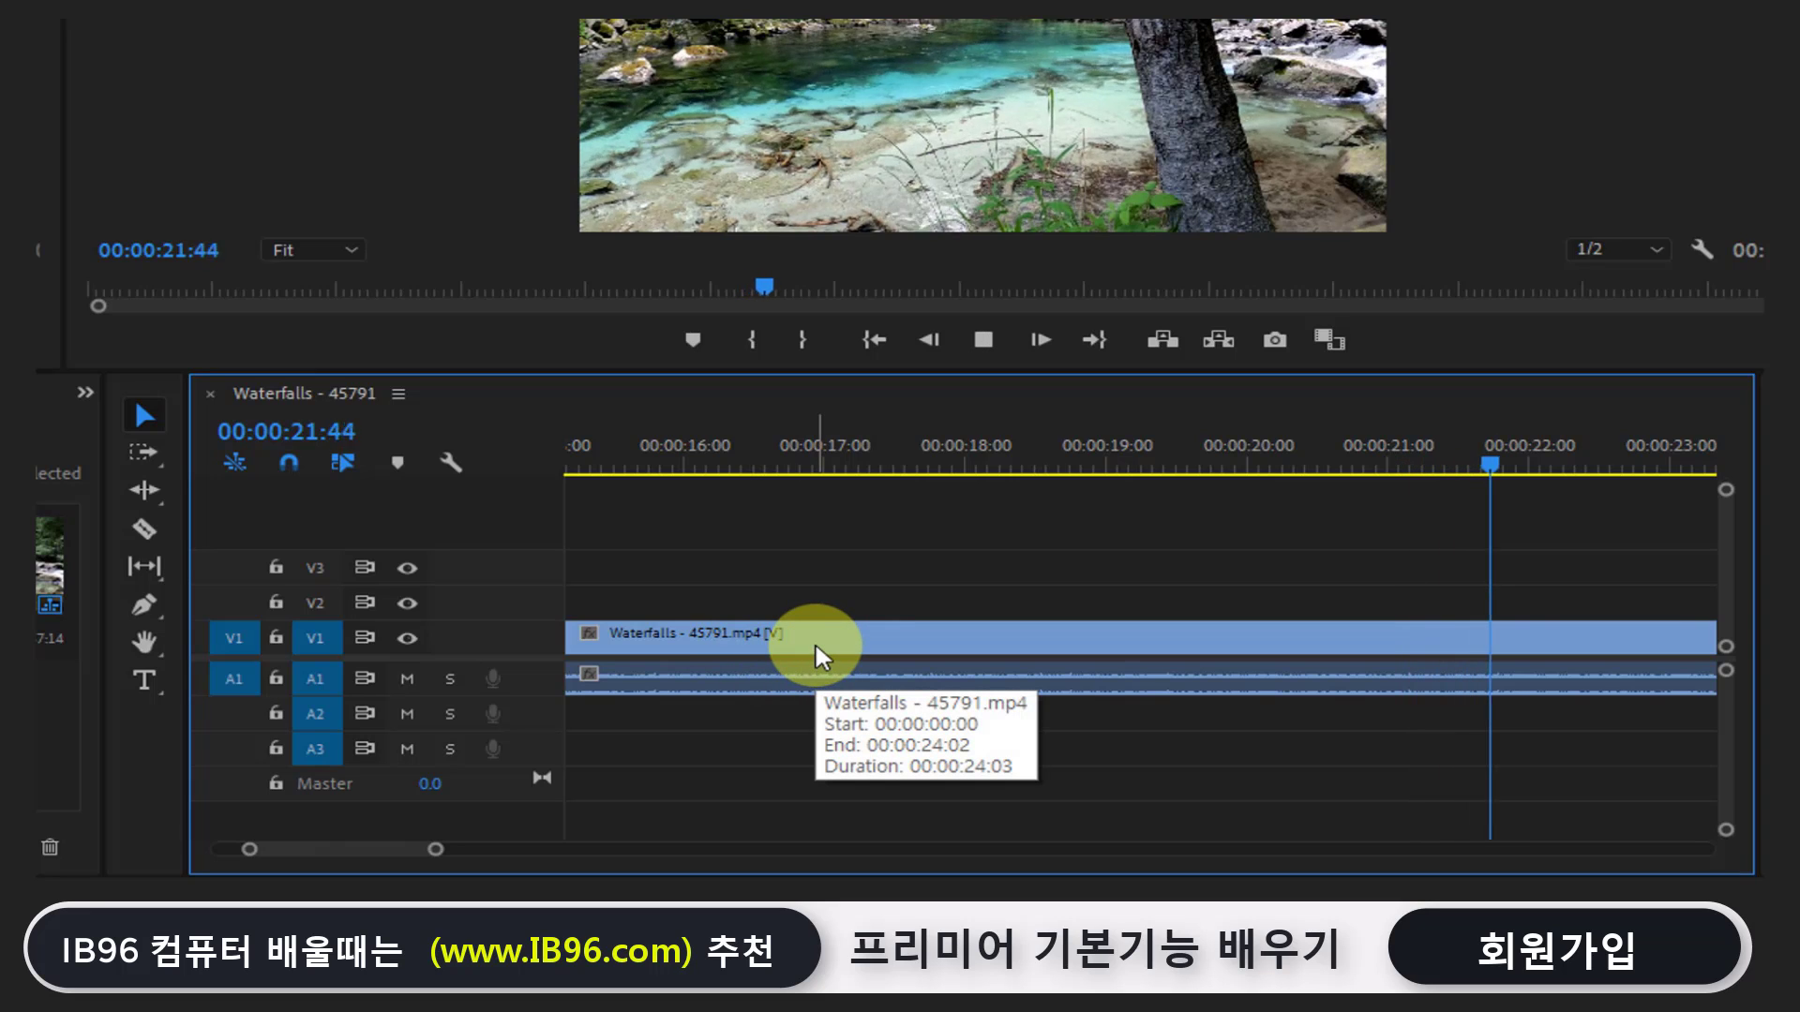
key(space)
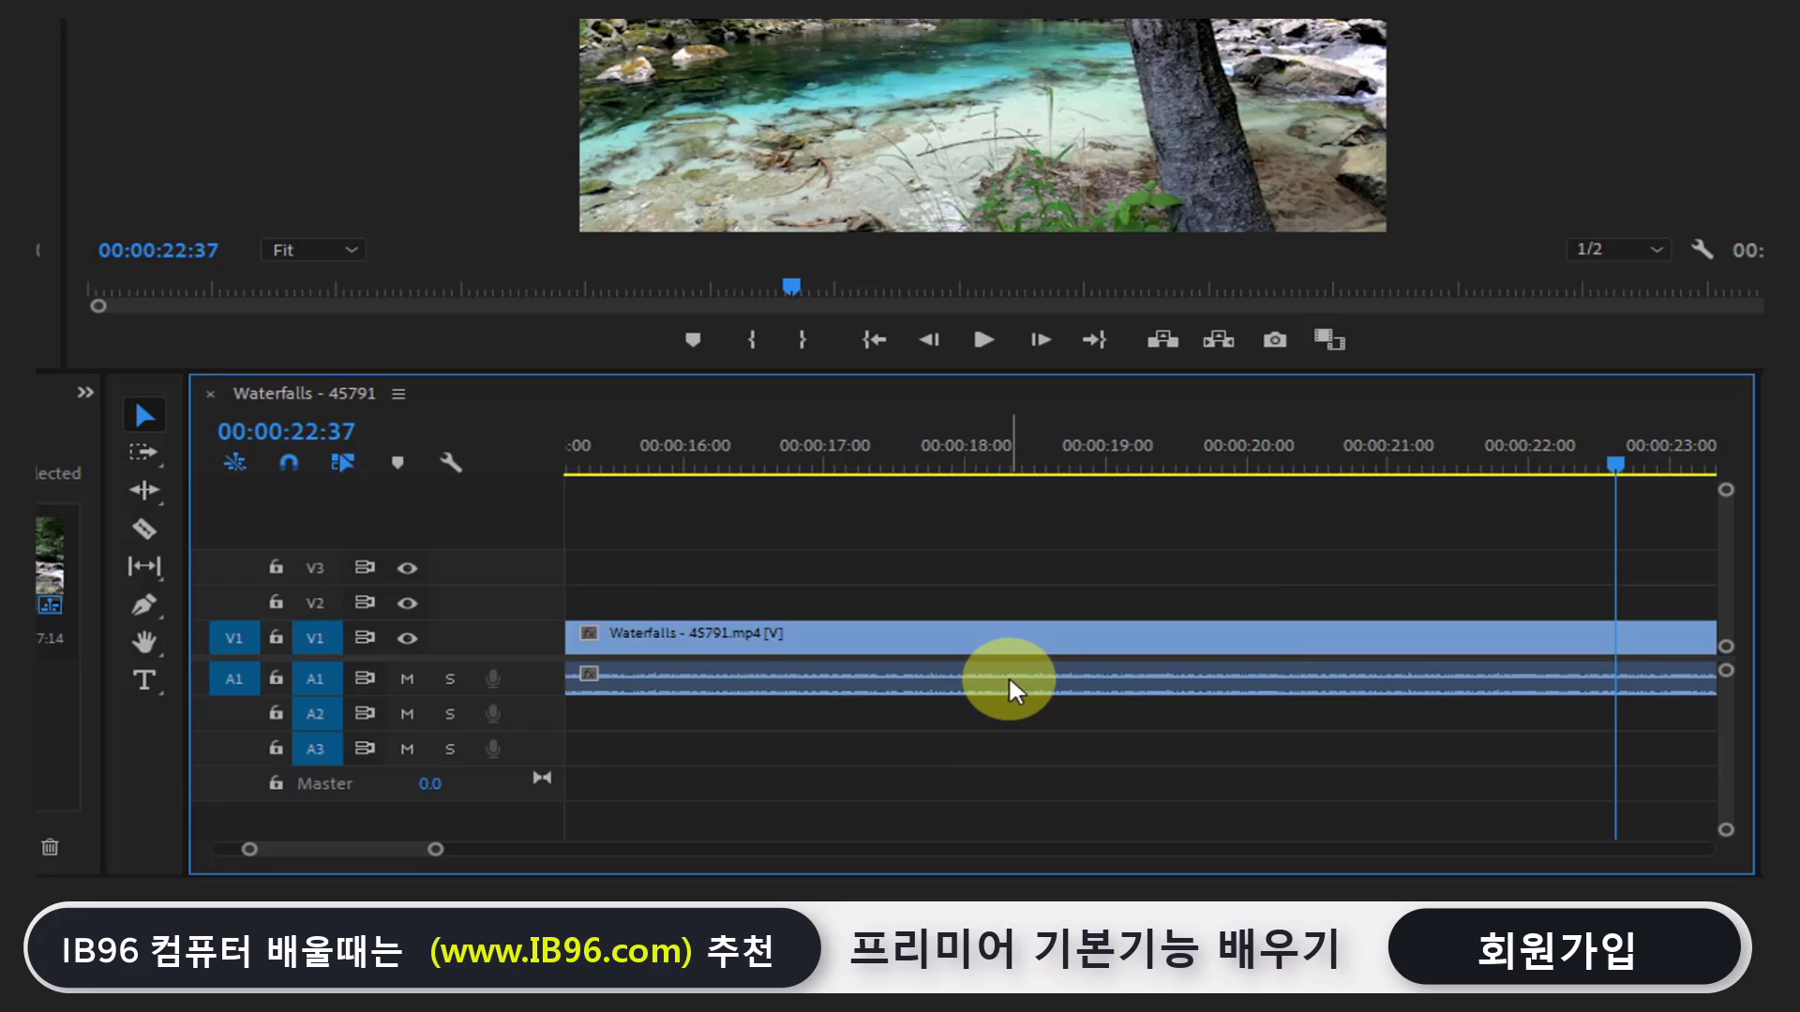
Pan the timeline sideways with the Hand tool (H), then return to the Selection Tool (V)
key(h)
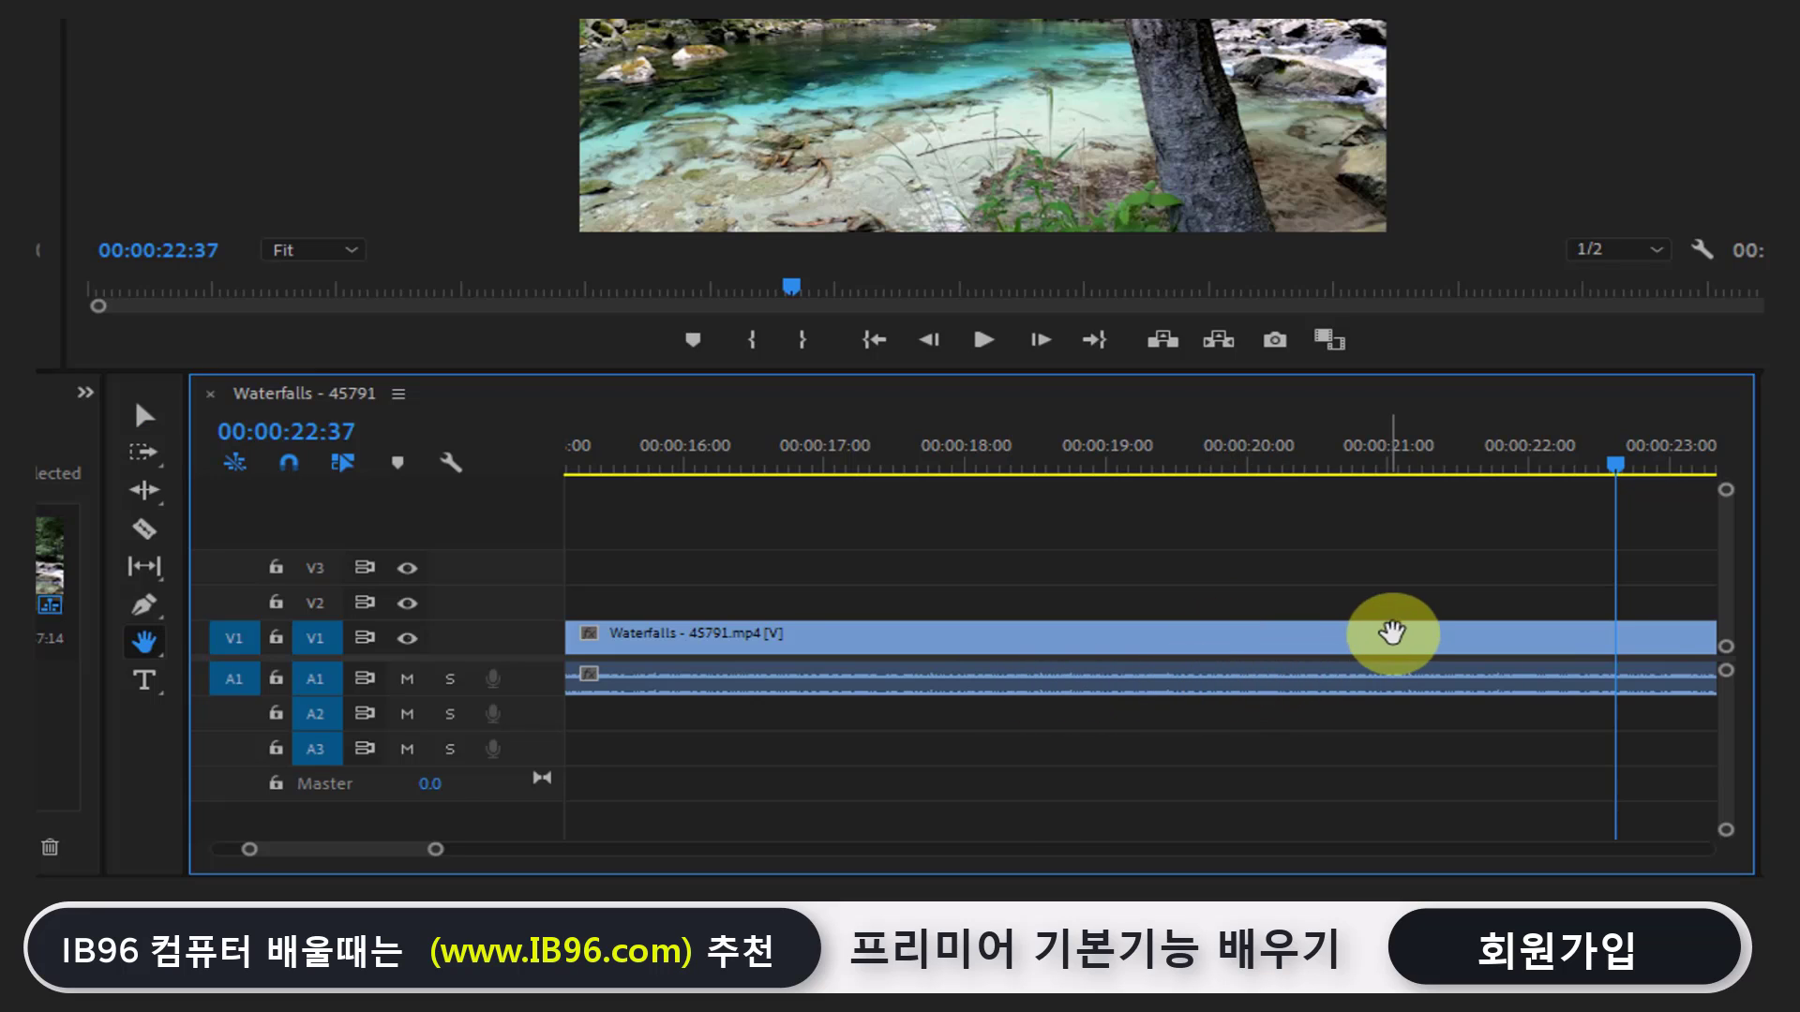
mouse_move(1393, 634)
mouse_down()
mouse_move(715, 631)
mouse_move(1470, 638)
mouse_move(665, 620)
mouse_up()
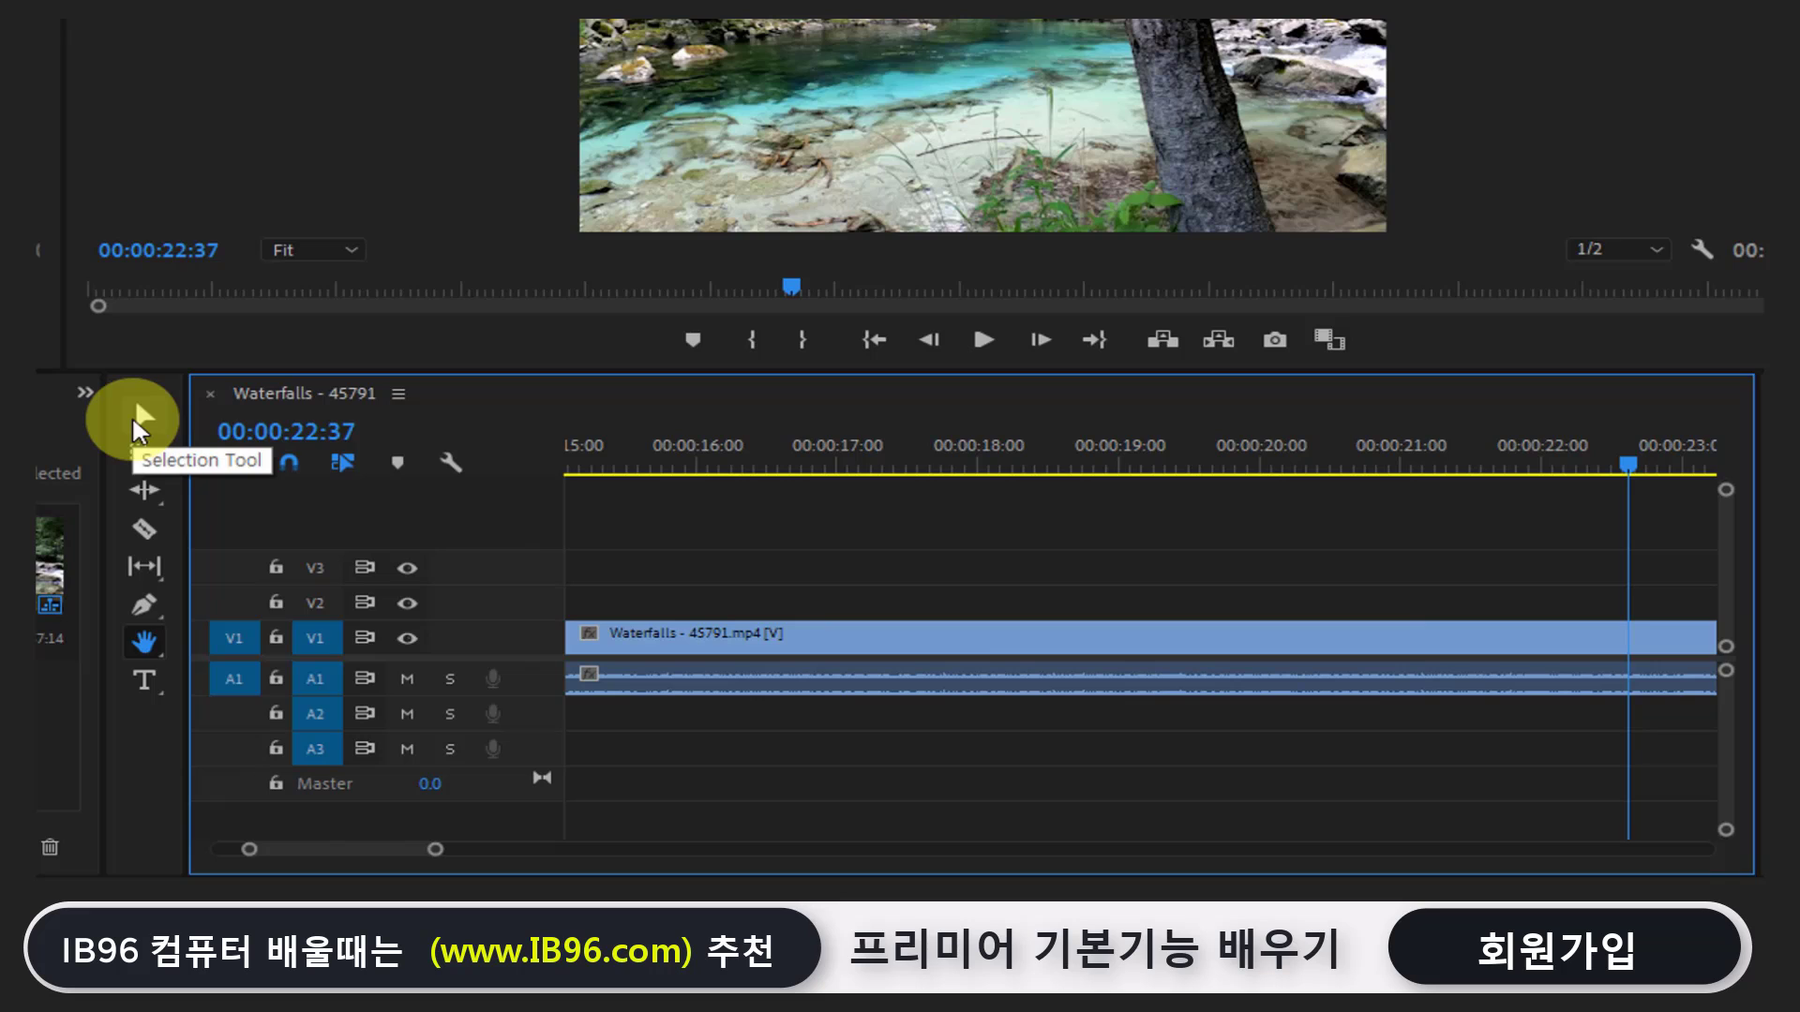
click(140, 429)
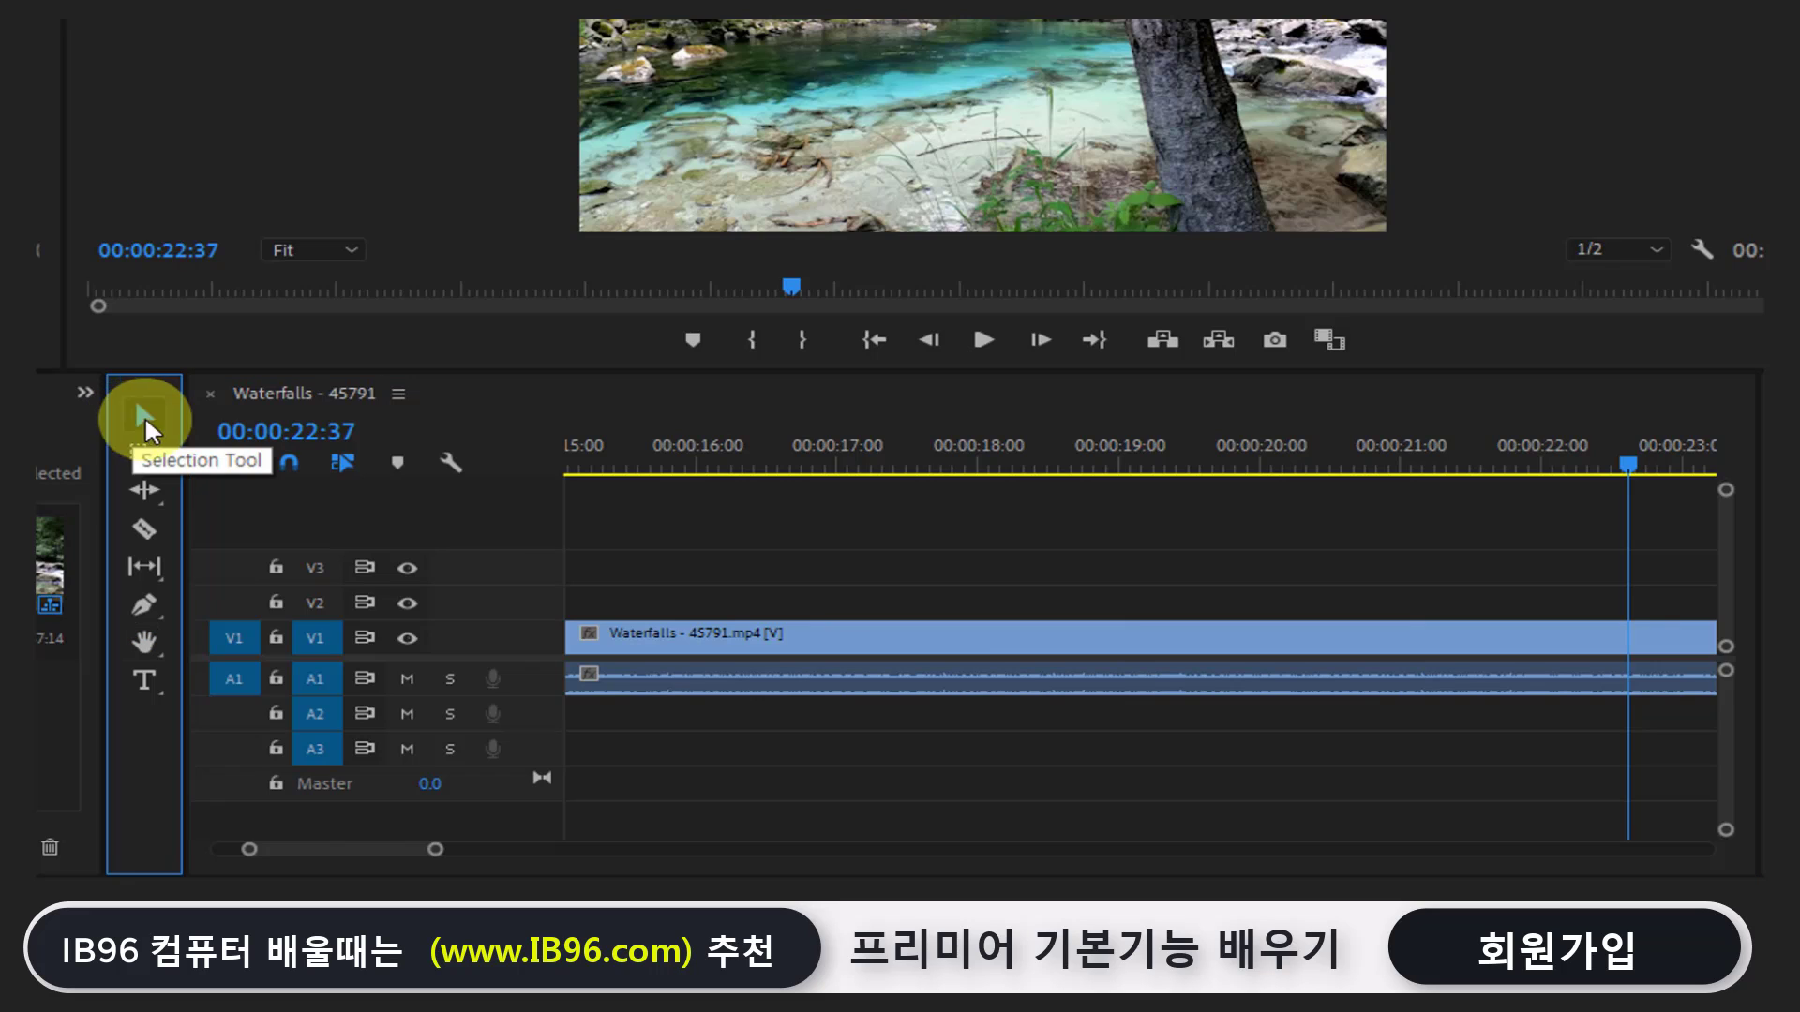
click(144, 642)
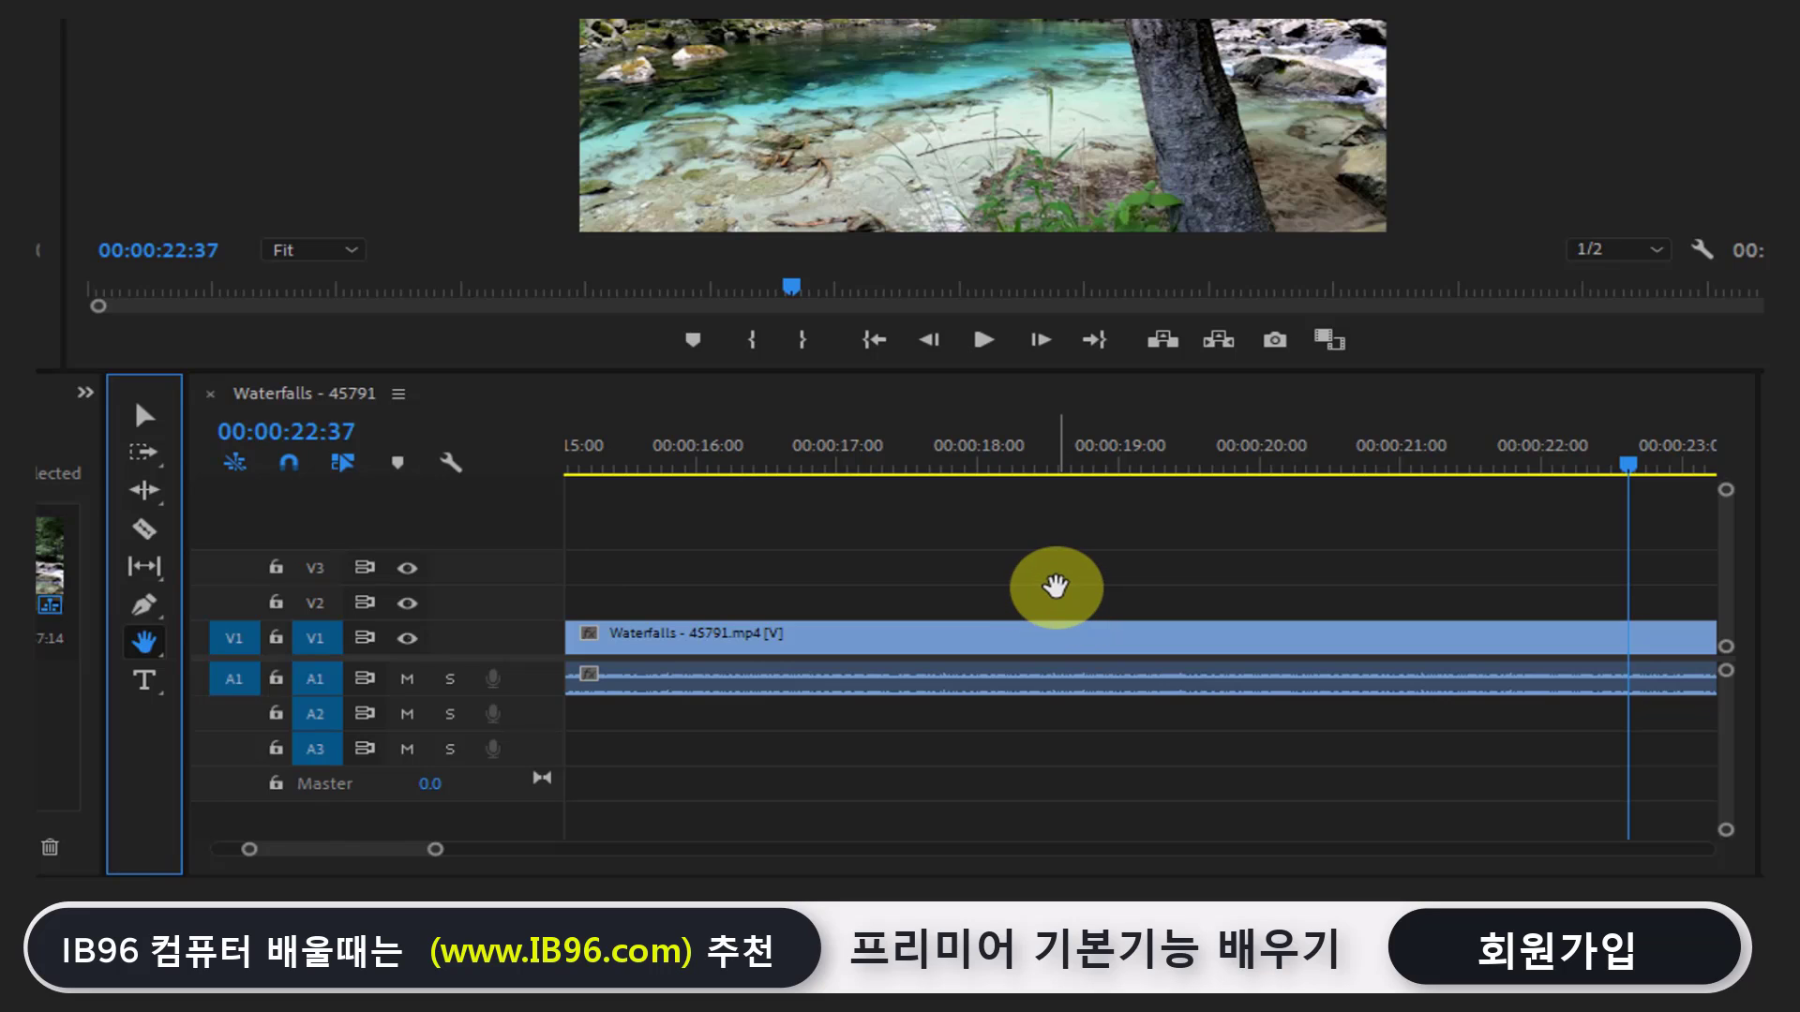
key(v)
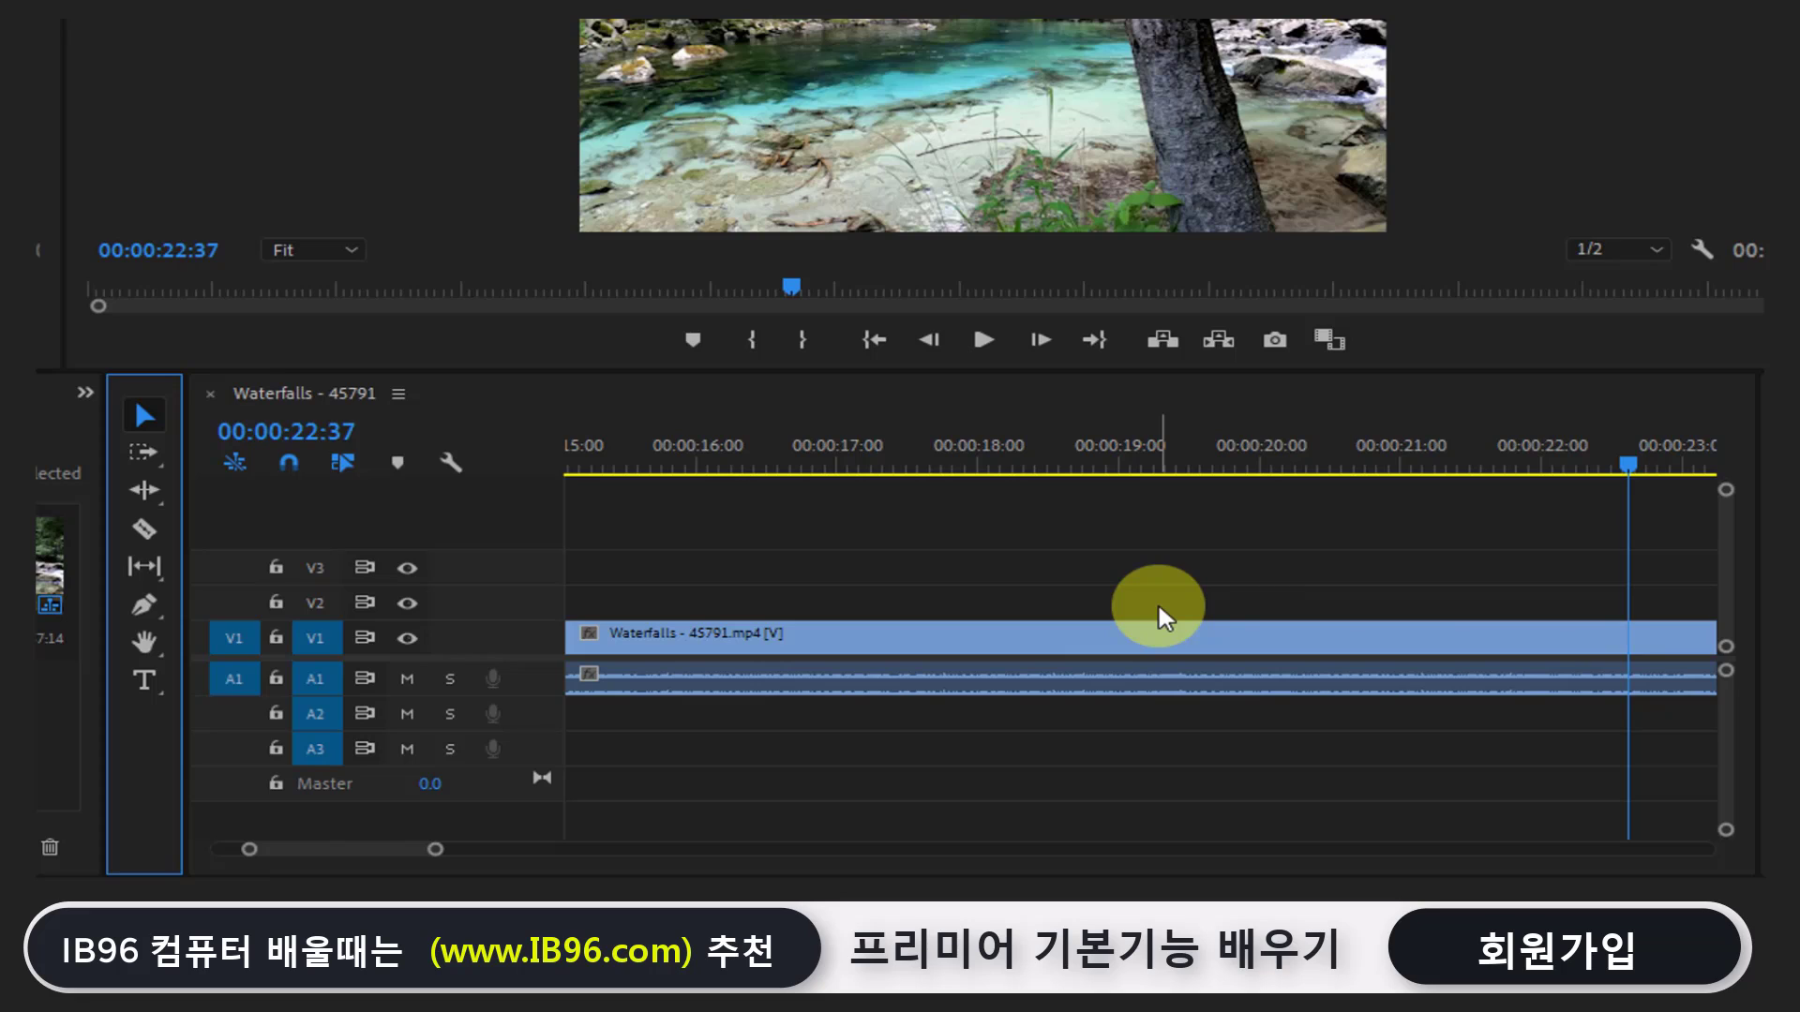
Pick Track Select Forward, view its Backward variant without switching, and fit the whole sequence with \
click(148, 450)
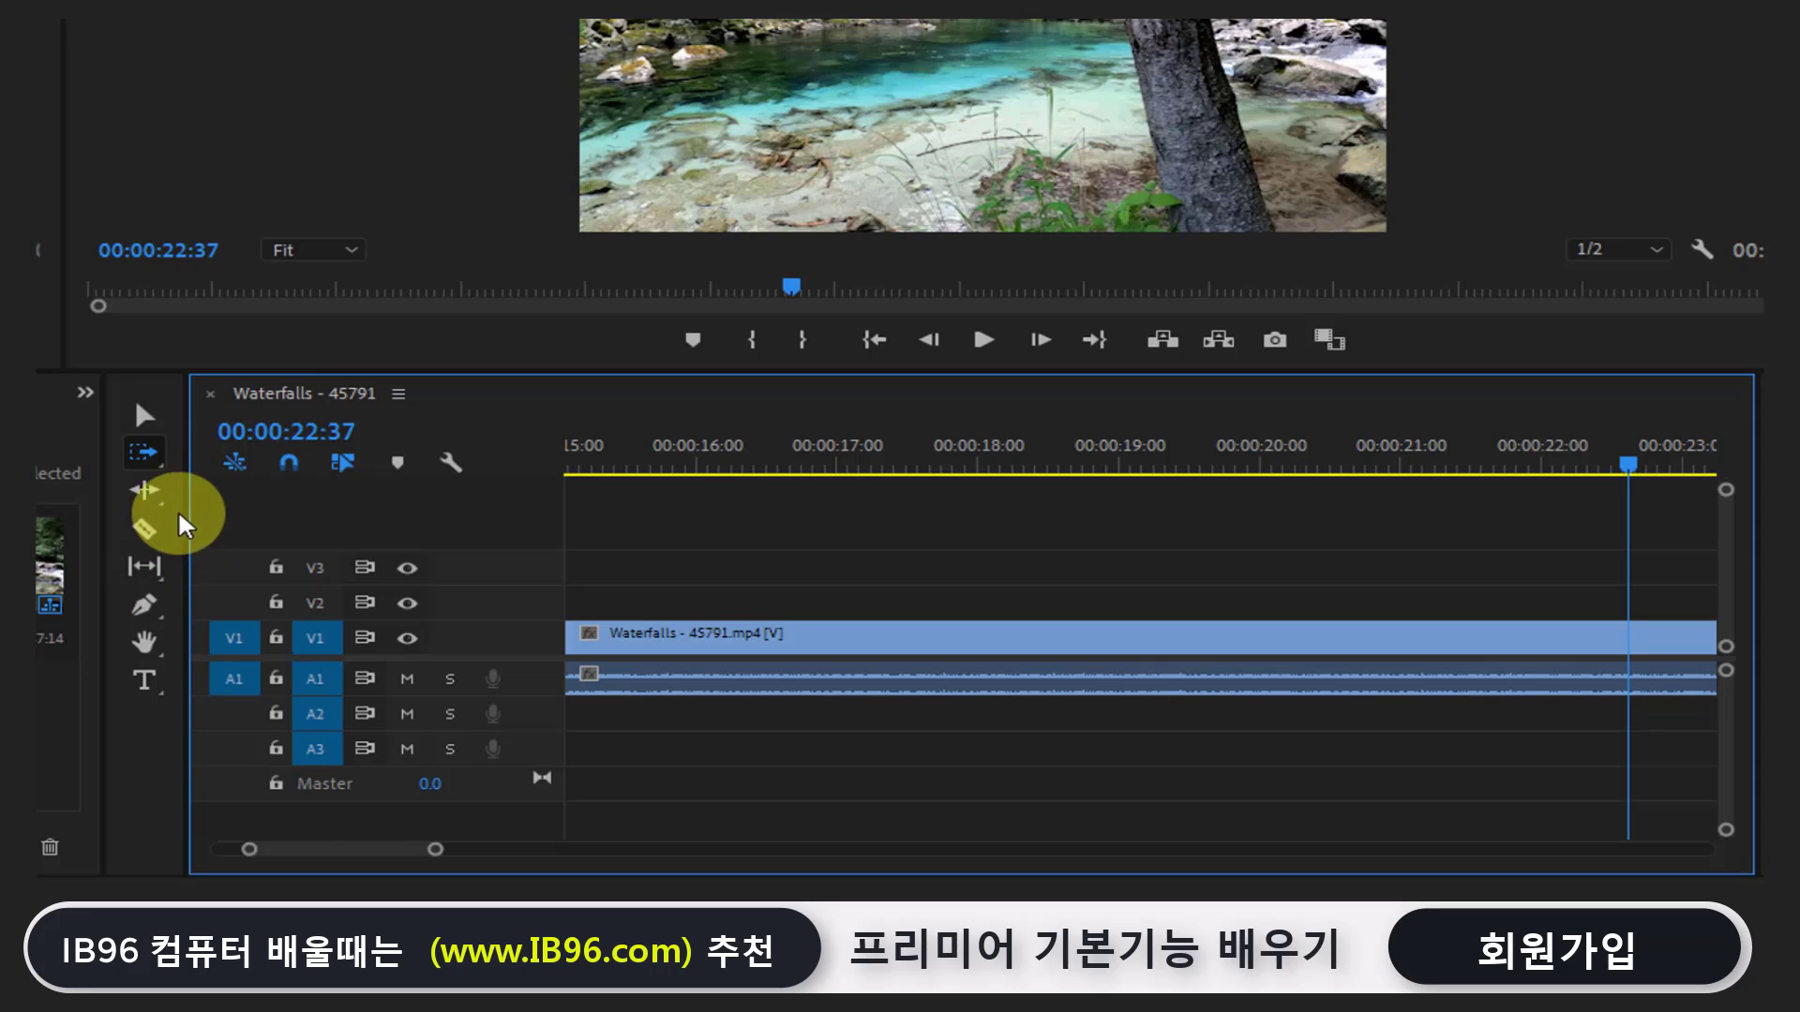
click(148, 454)
drag(147, 457, 239, 484)
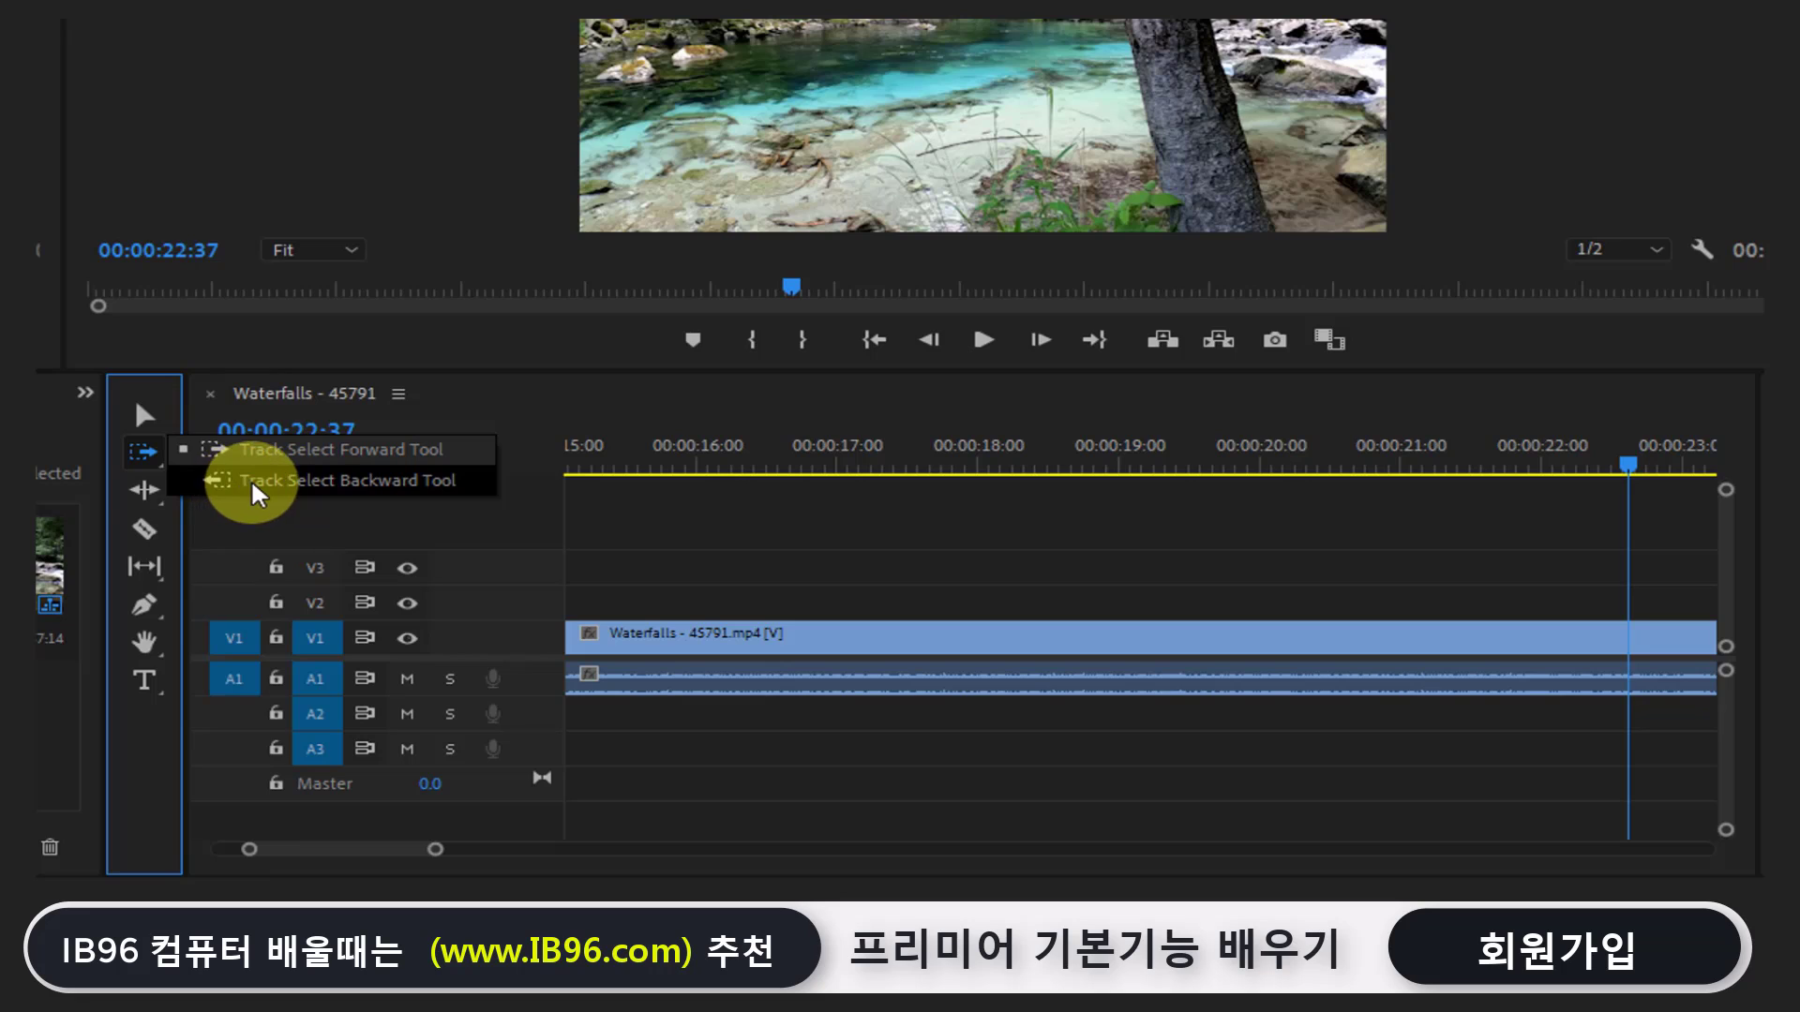
click(764, 624)
key(backslash)
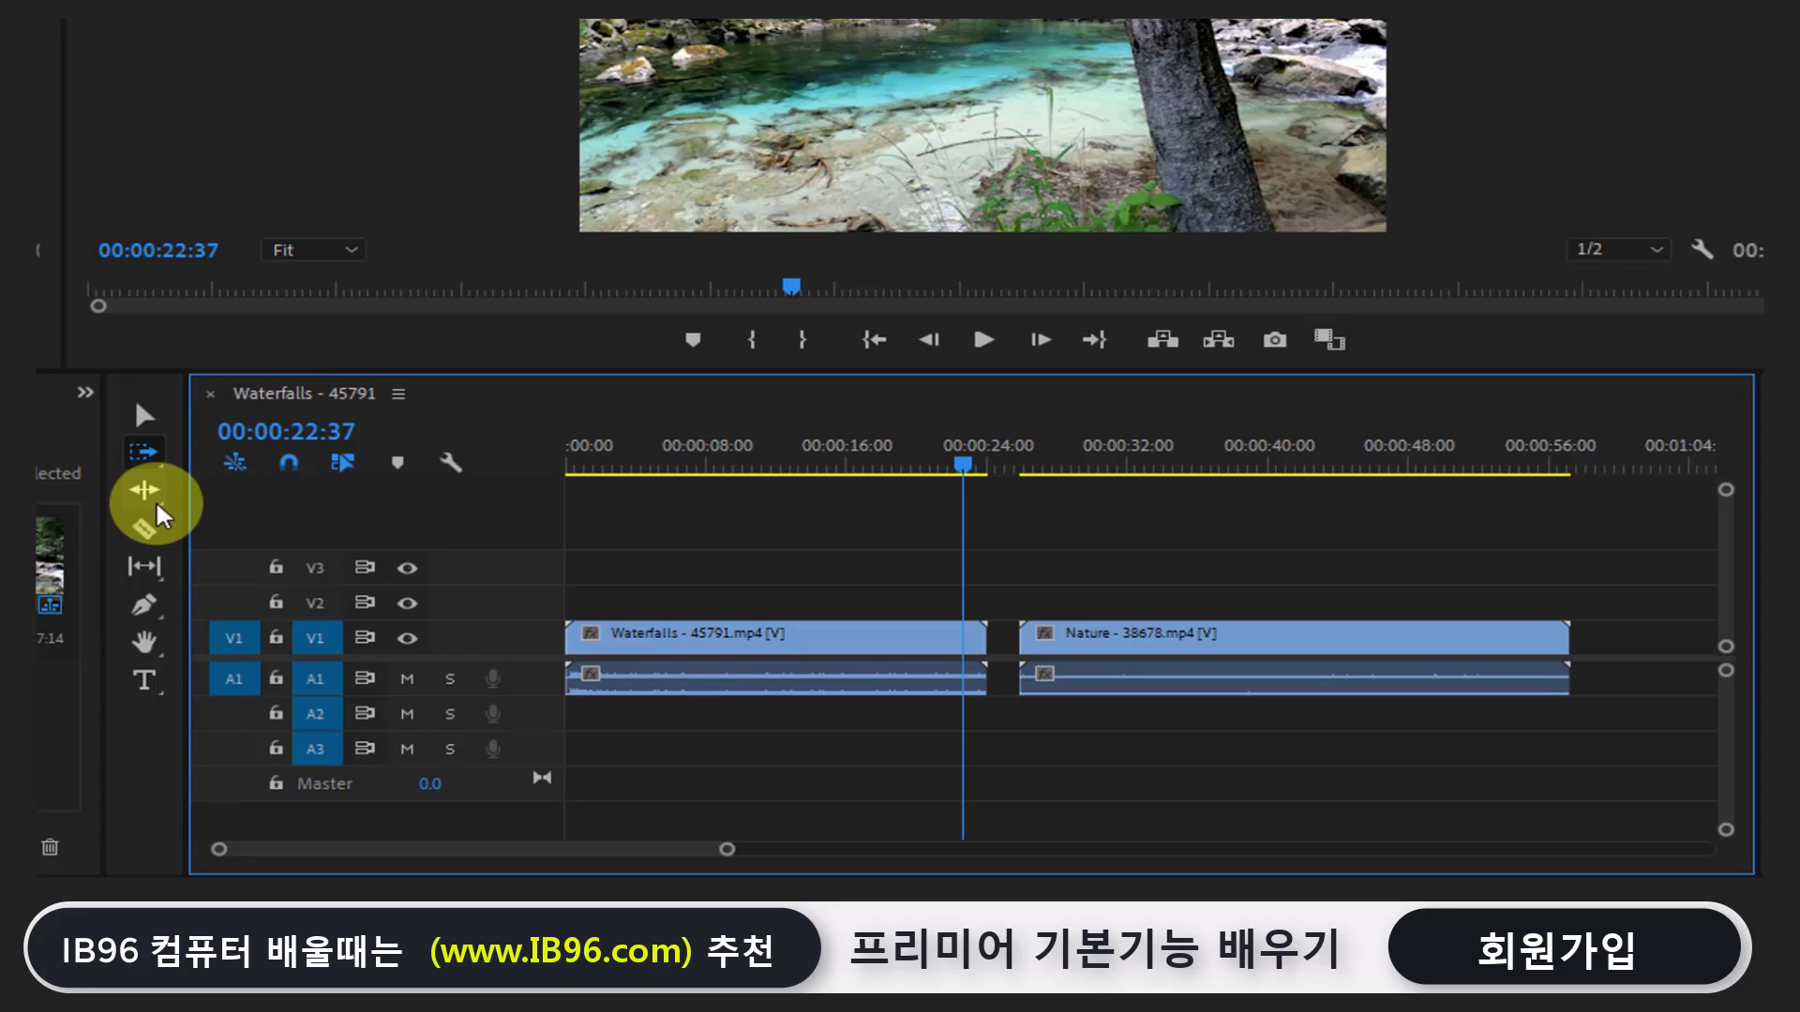
Select from Waterfalls onward with Track Select Forward, then from Nature backward with Track Select Backward
click(154, 446)
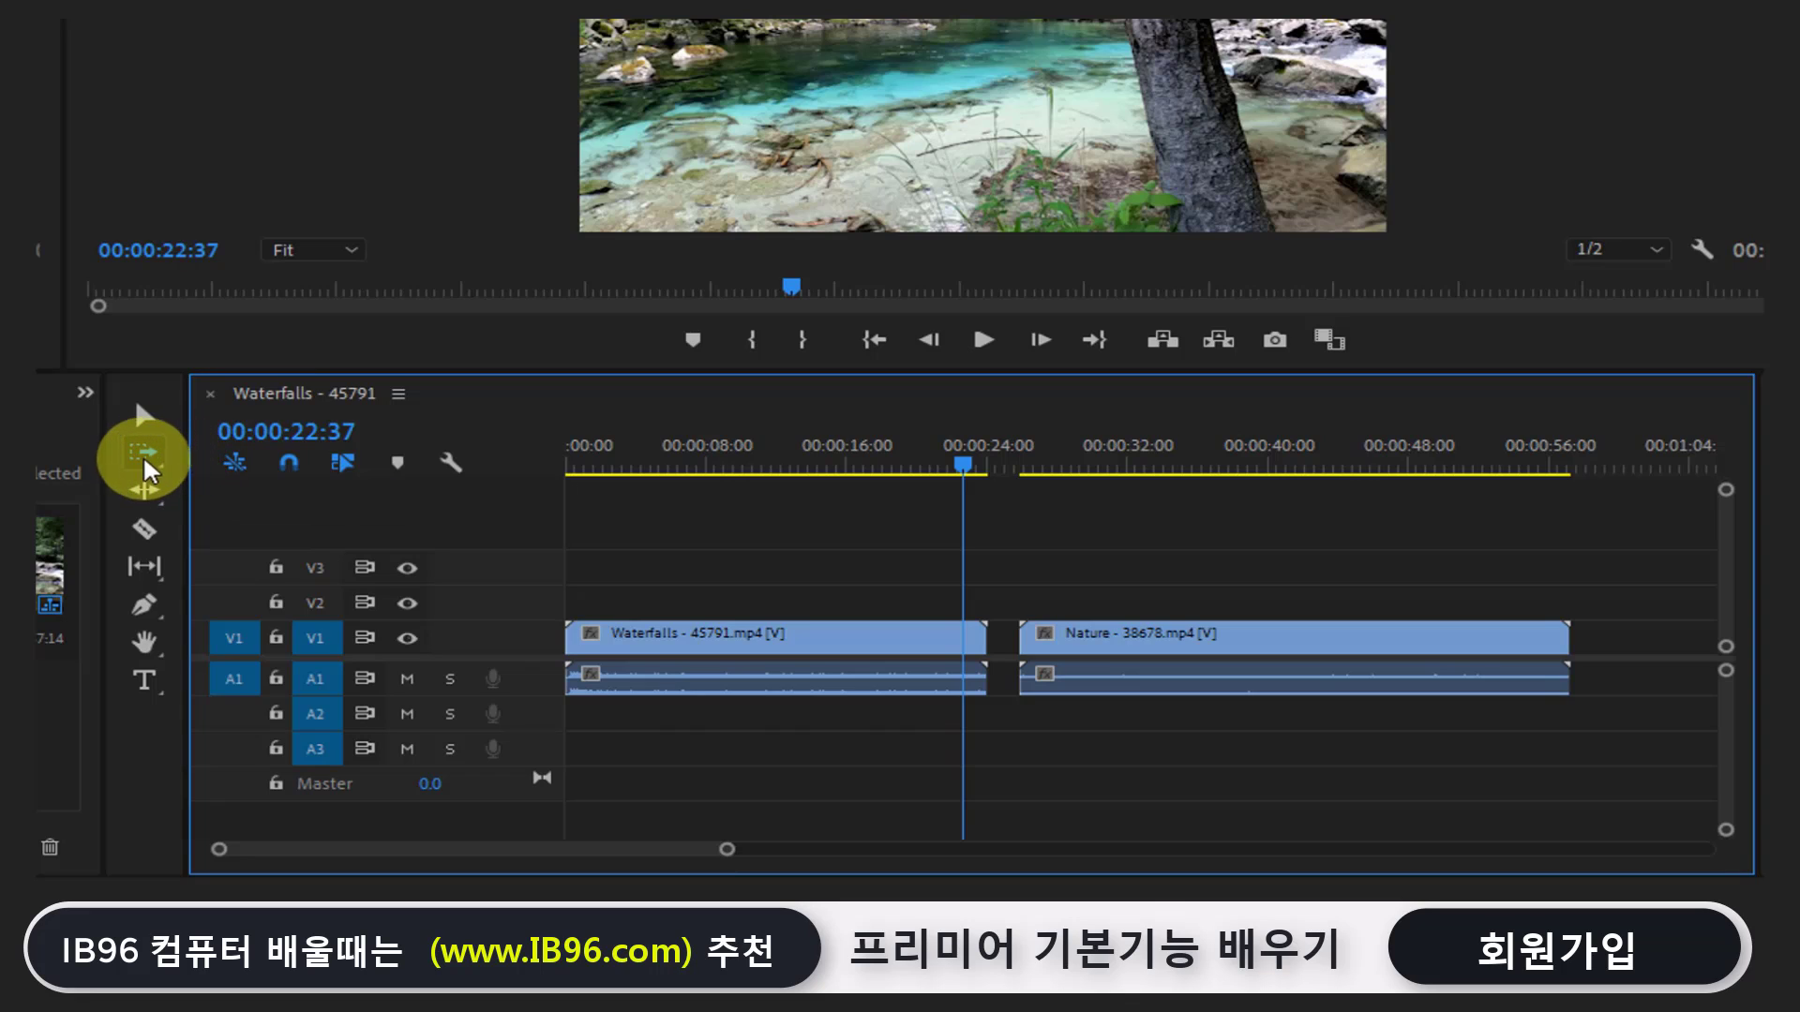
click(630, 645)
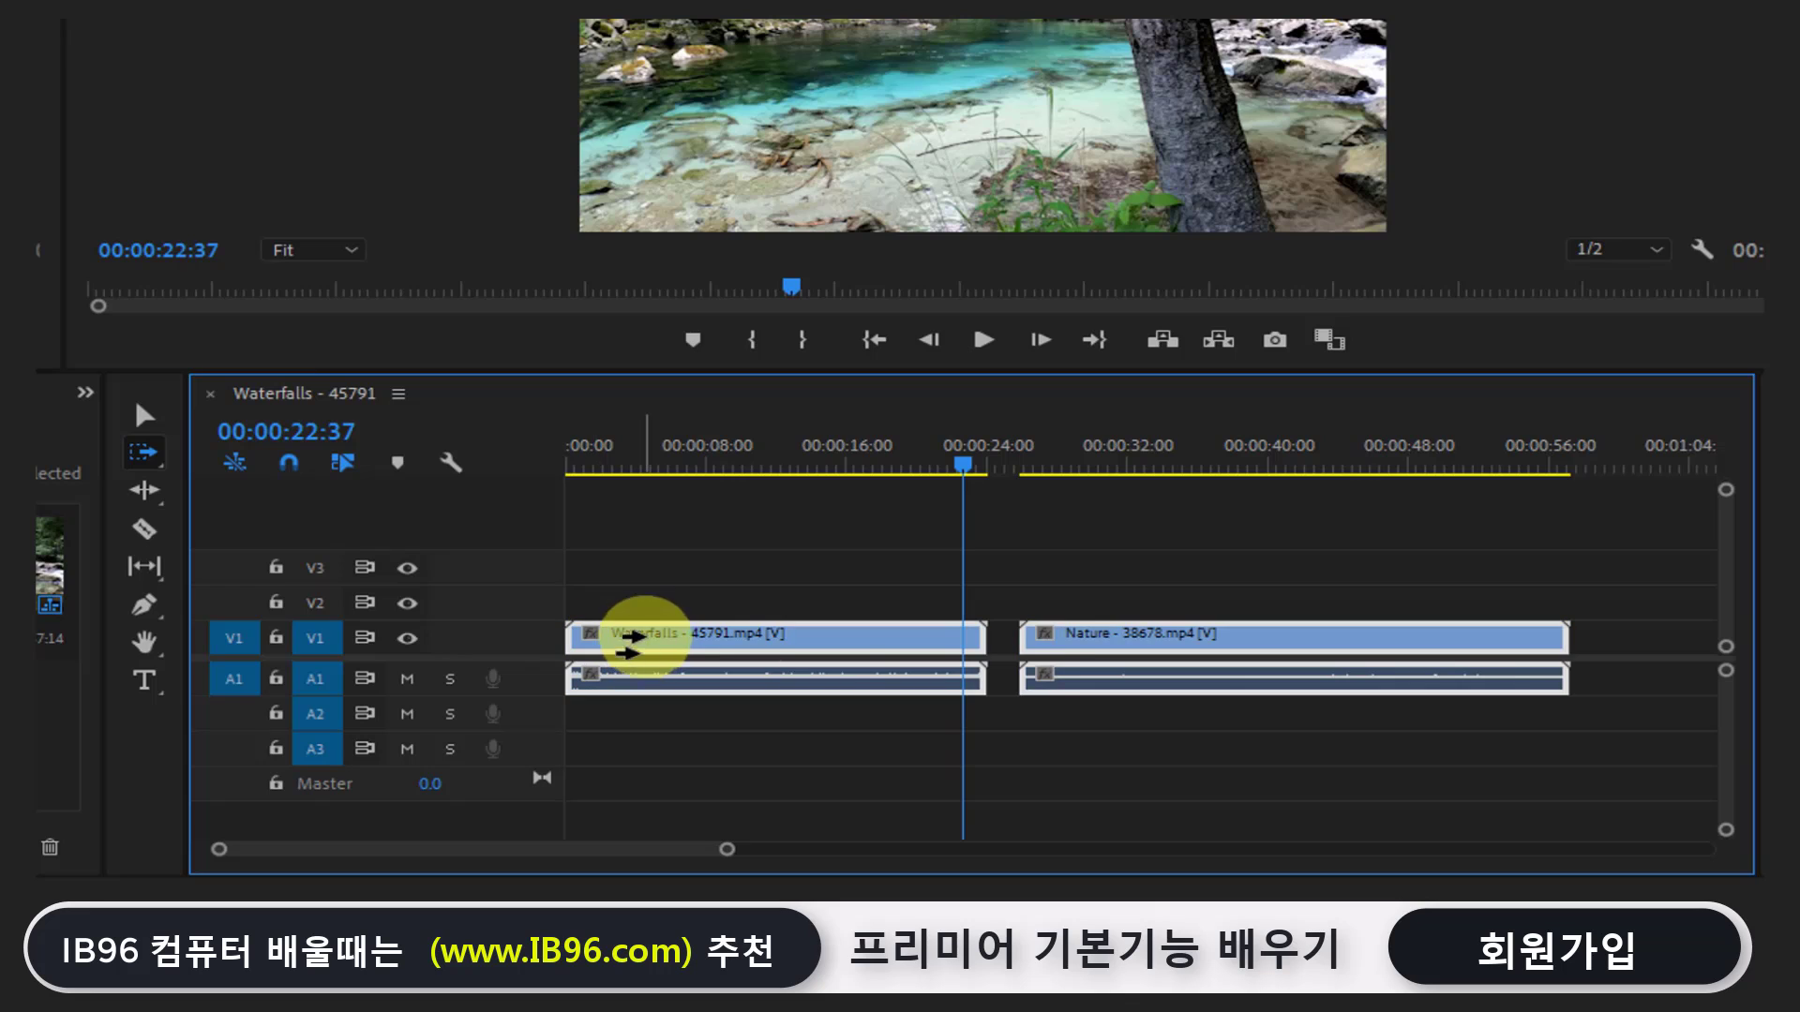
click(145, 452)
click(1256, 634)
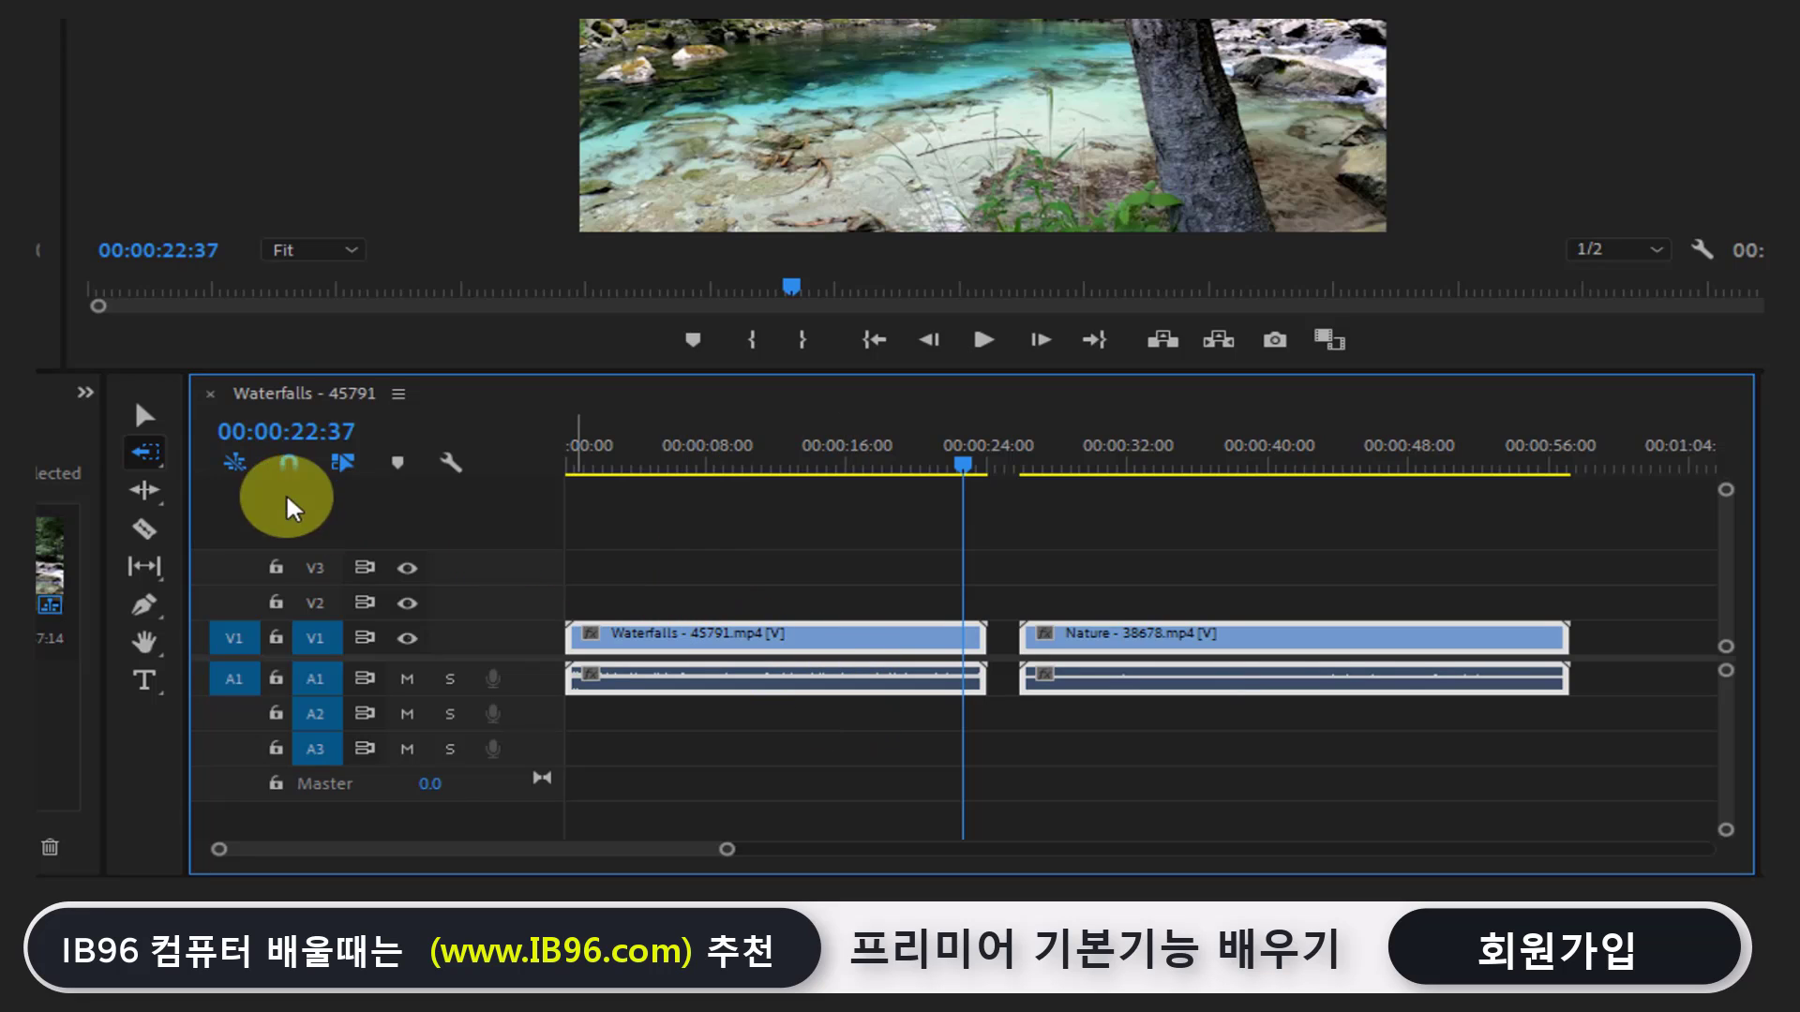
Return to the Selection Tool, deselect both clips, then switch back to Track Select Forward
click(148, 455)
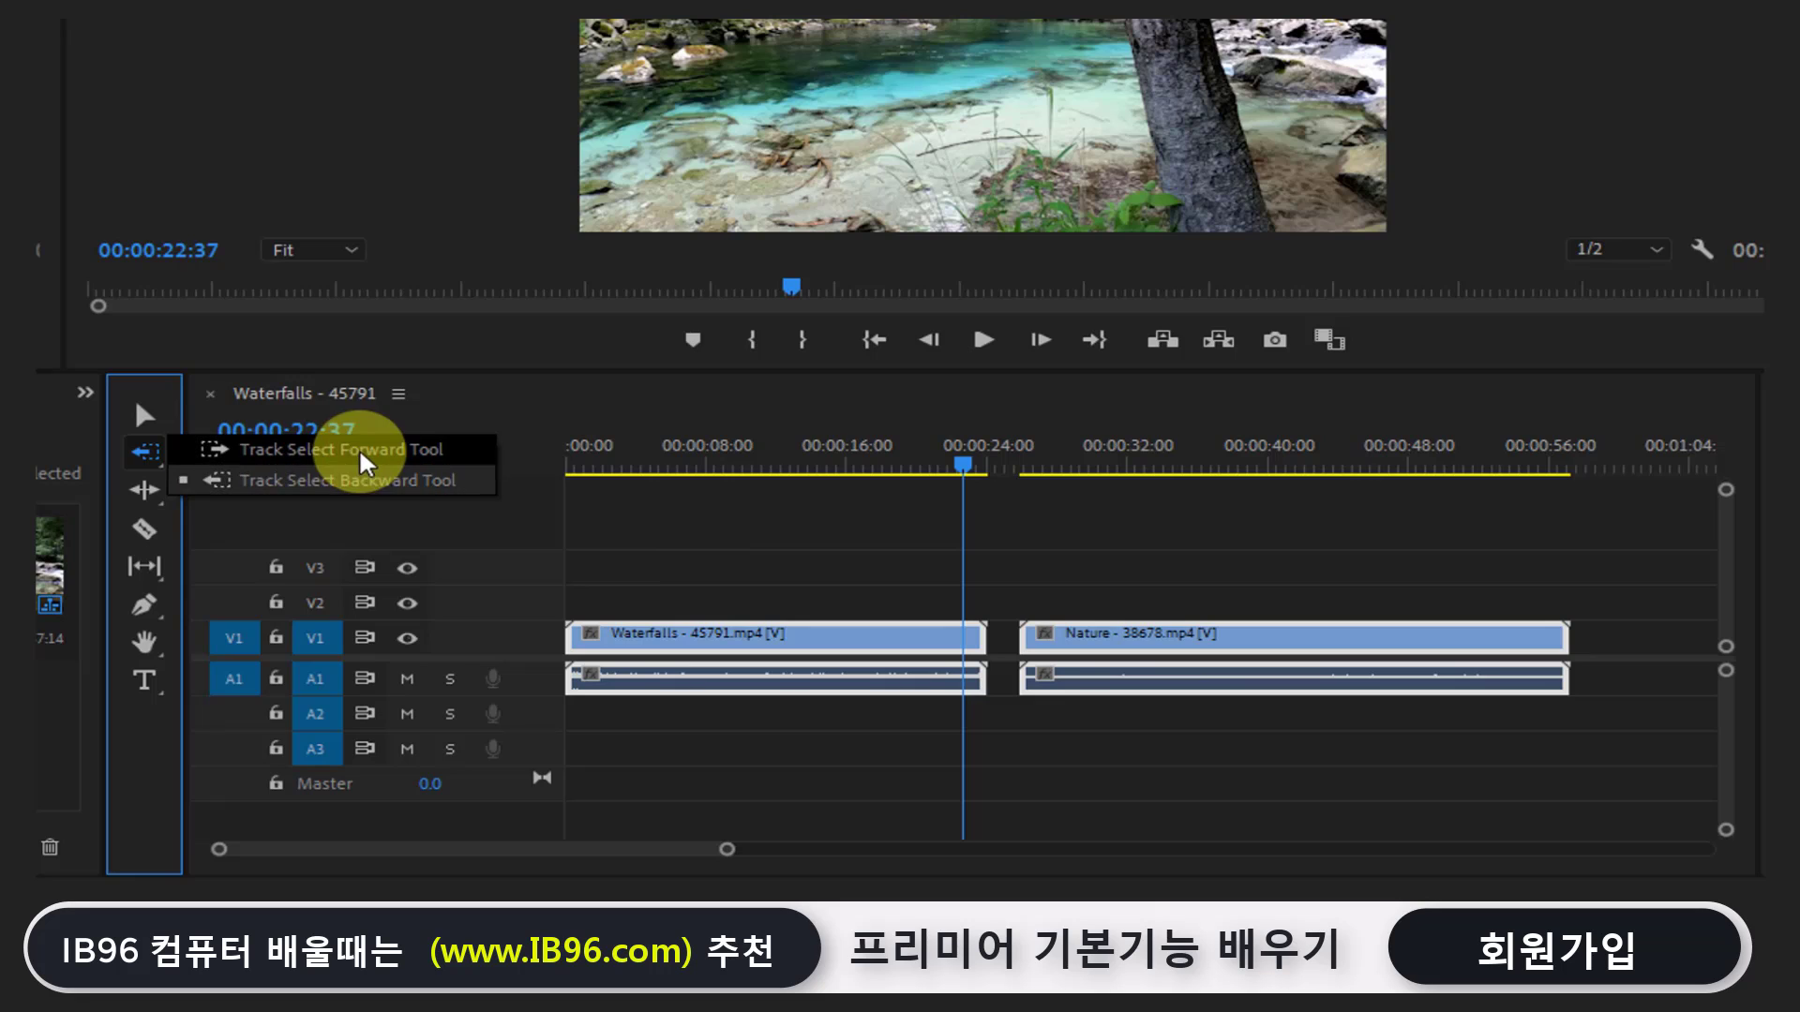
click(350, 475)
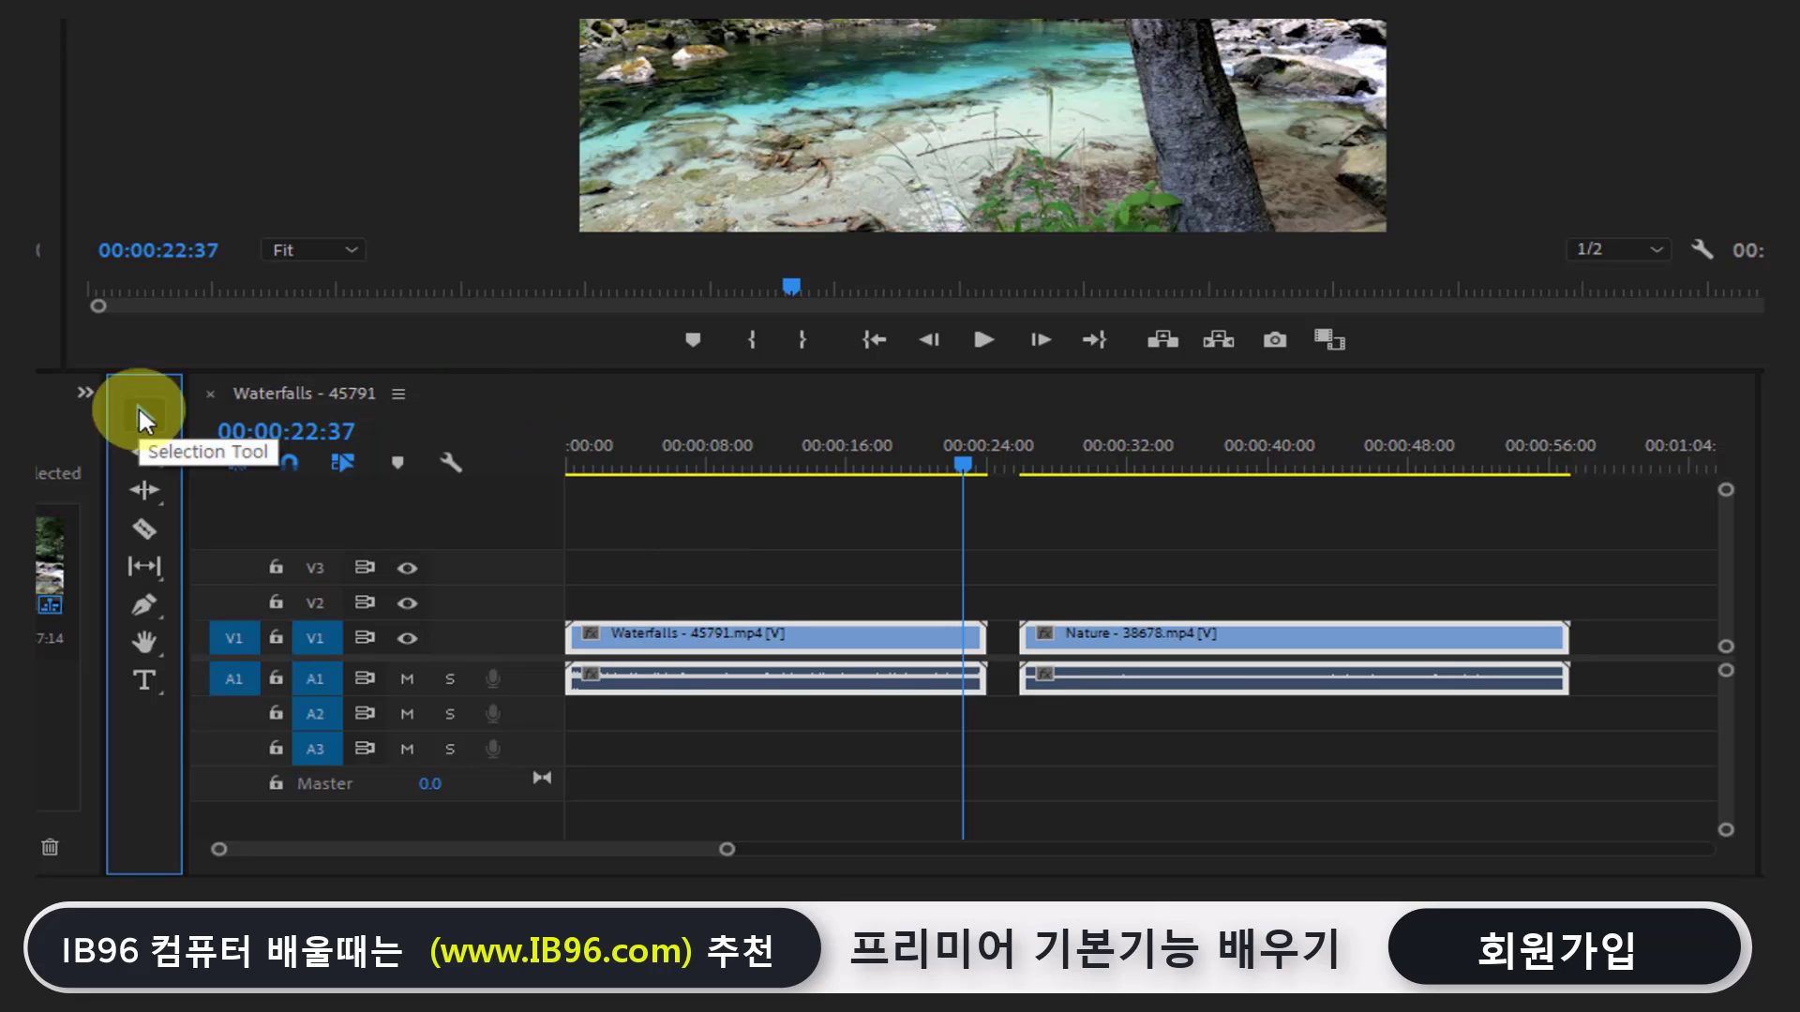
click(939, 515)
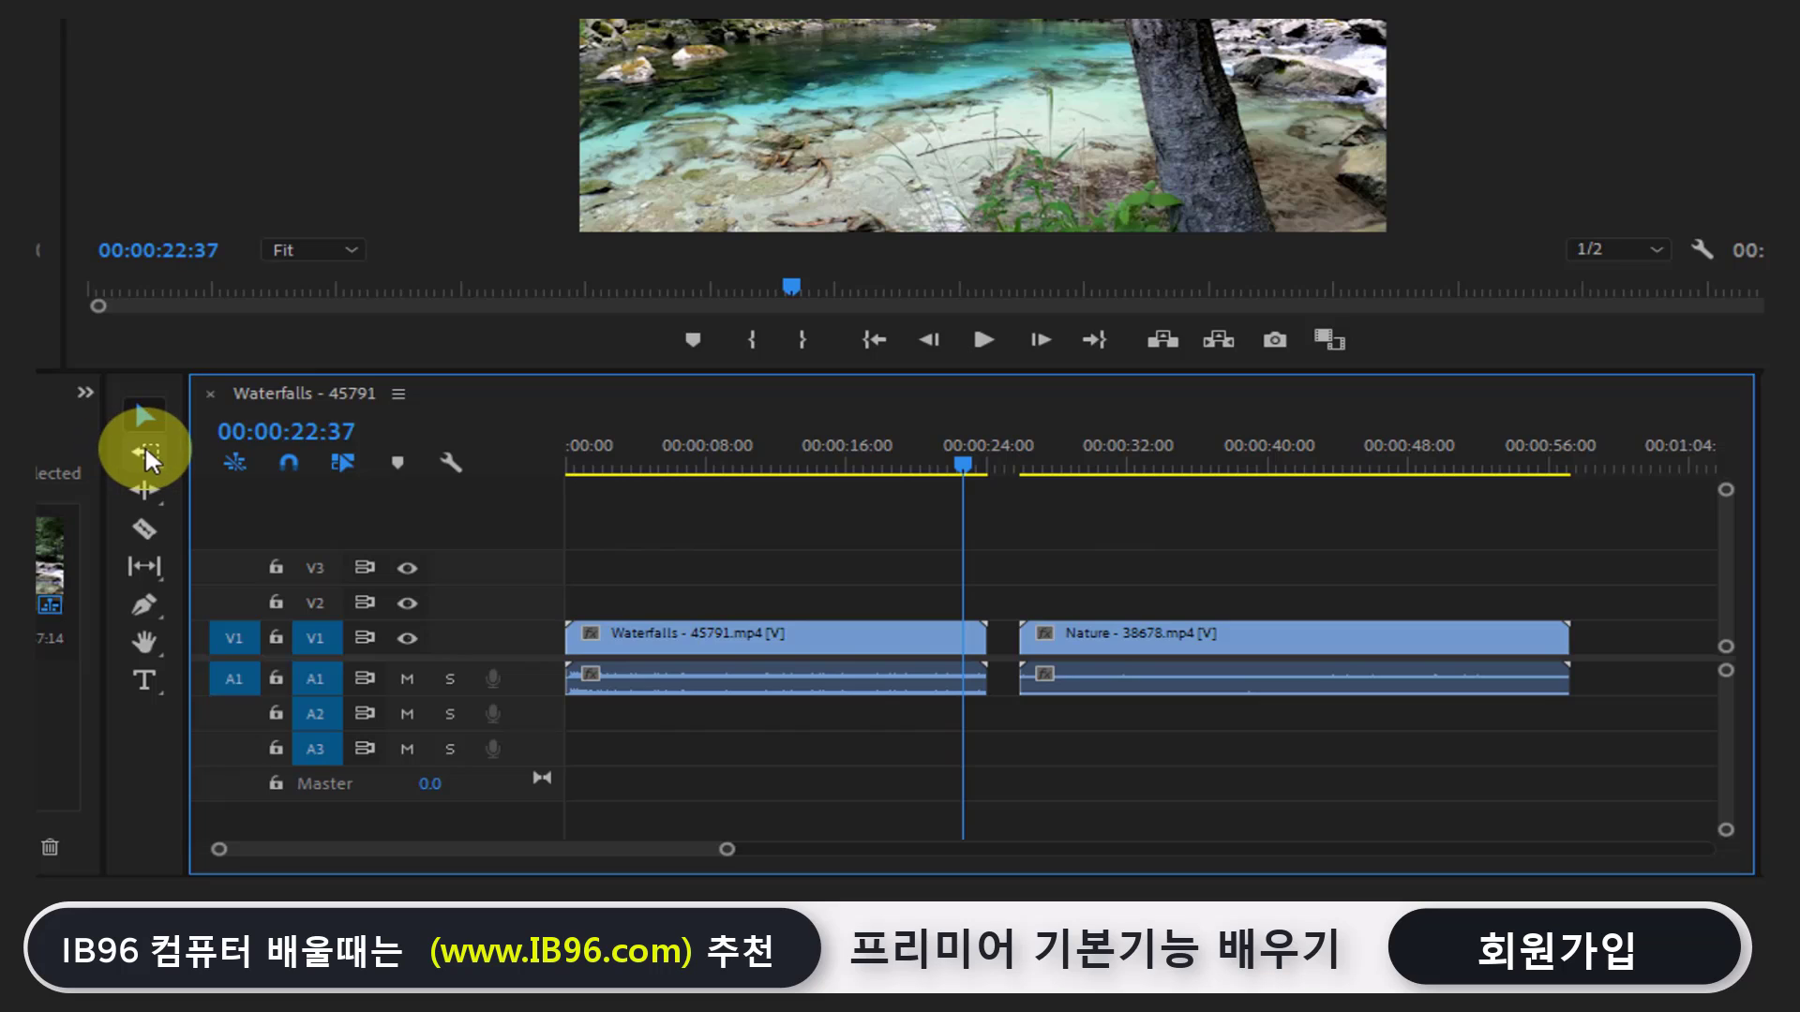
drag(147, 459, 218, 446)
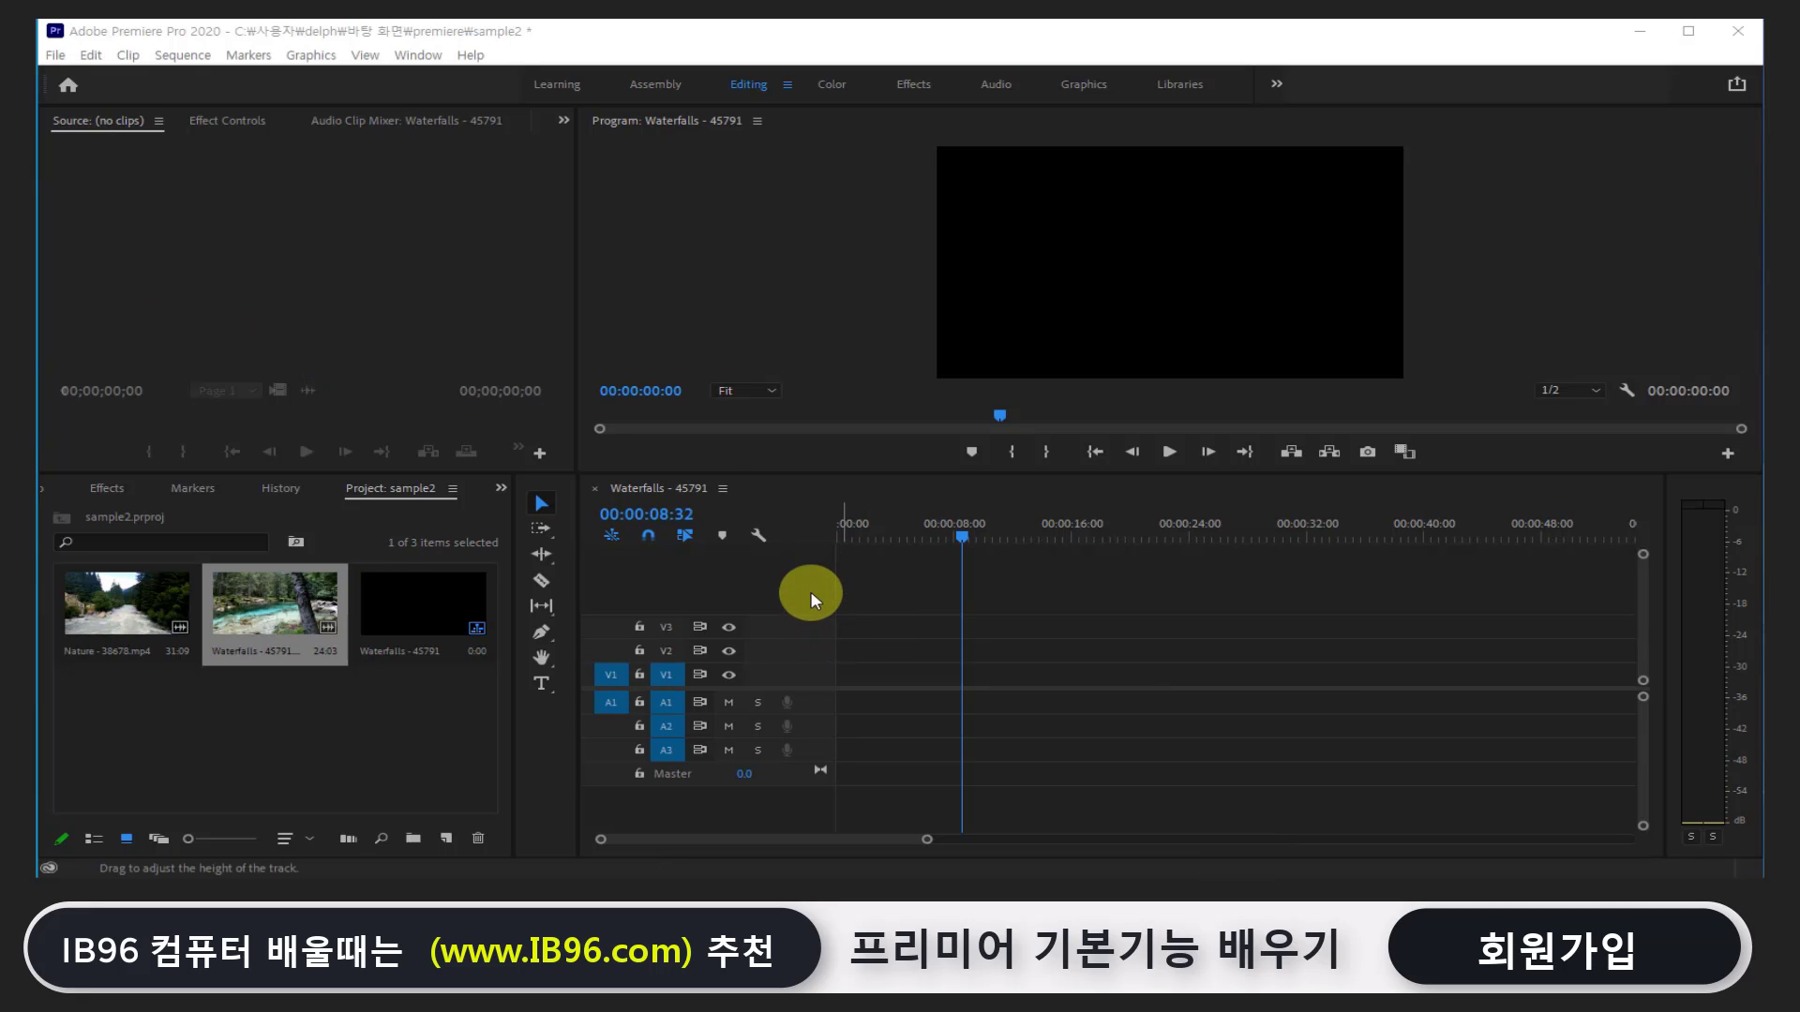
Load Waterfalls in the Source Monitor and mark In at 00:00:04:47 and Out at 00:00:19:41
double_click(281, 621)
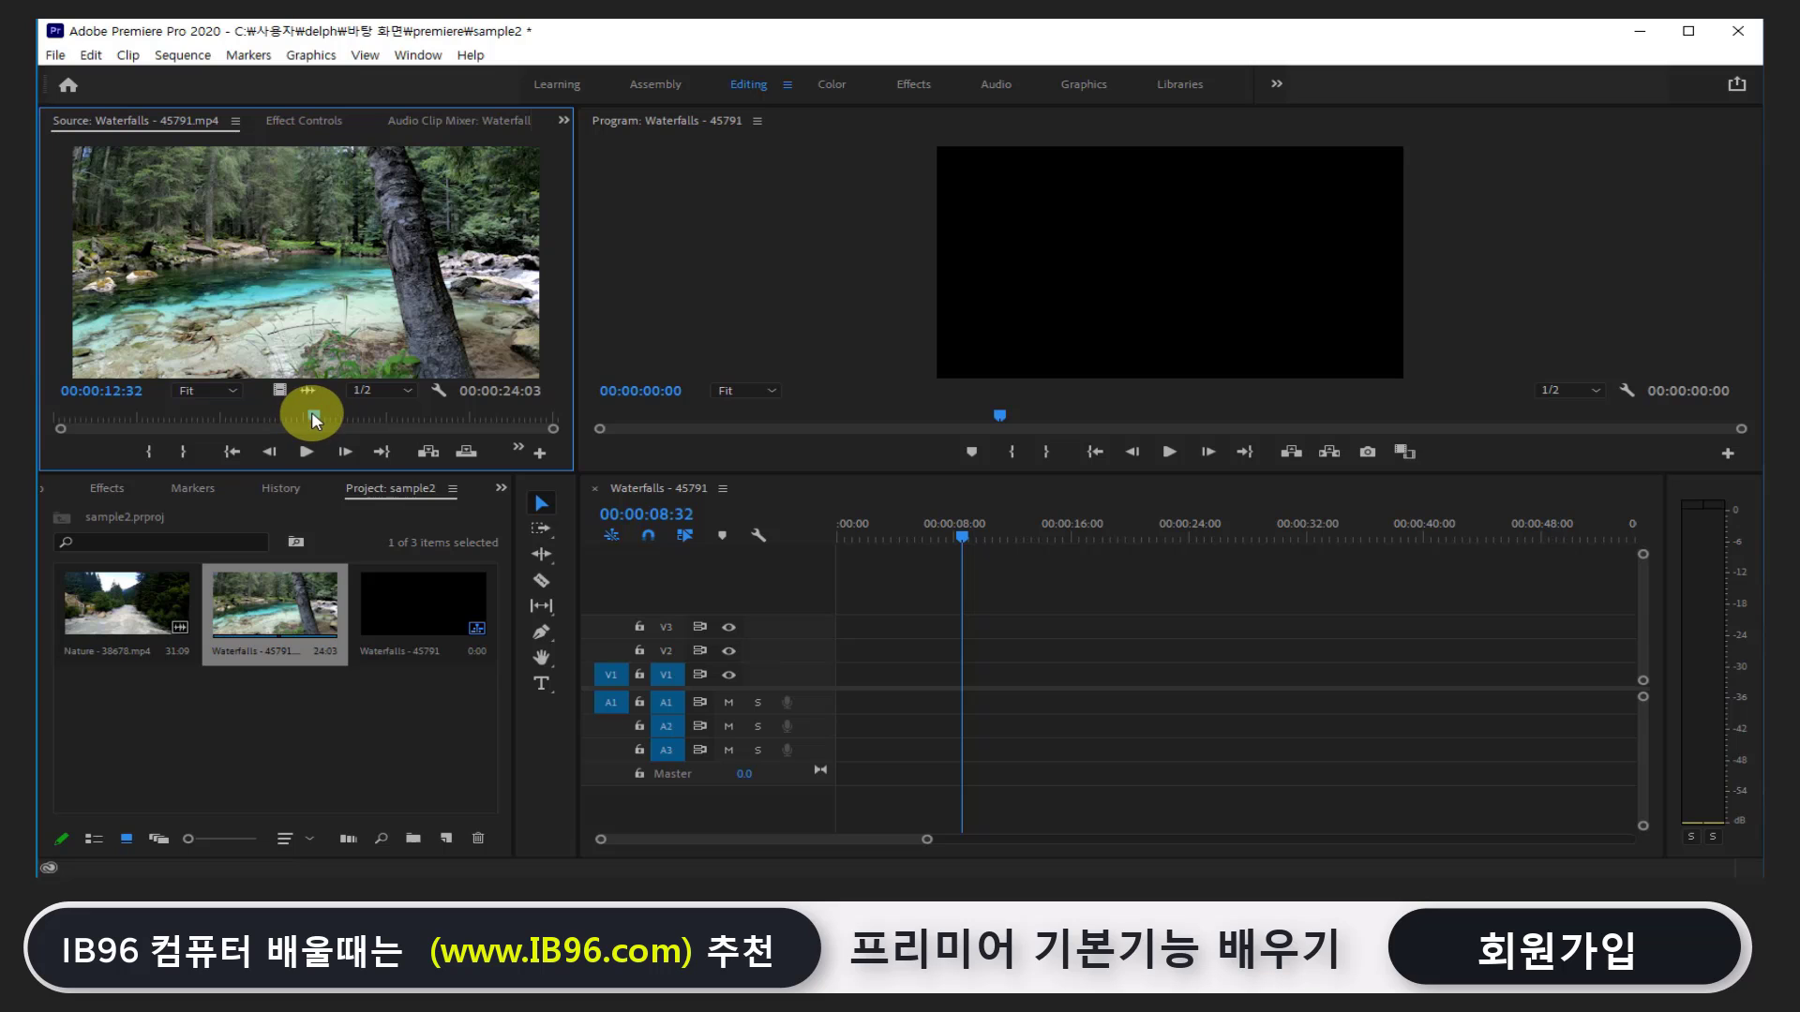
mouse_move(312, 419)
mouse_down()
mouse_move(114, 433)
mouse_move(158, 434)
mouse_up()
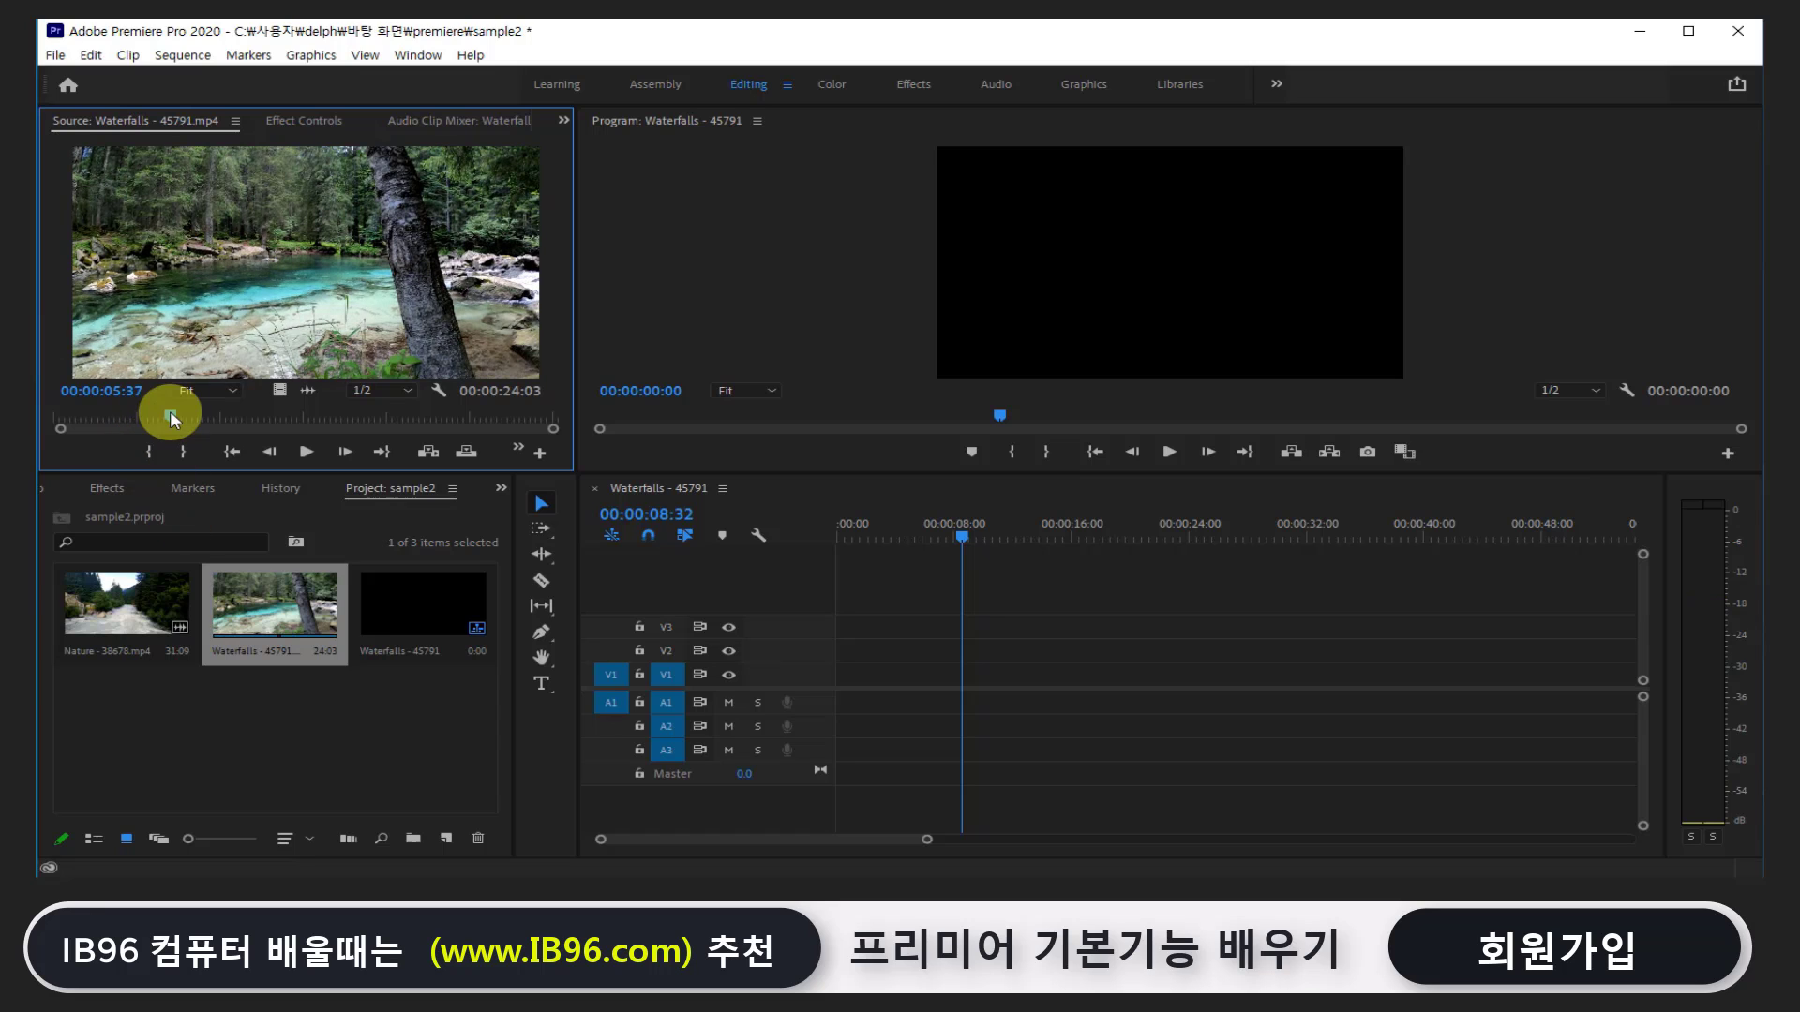
drag(158, 419, 161, 427)
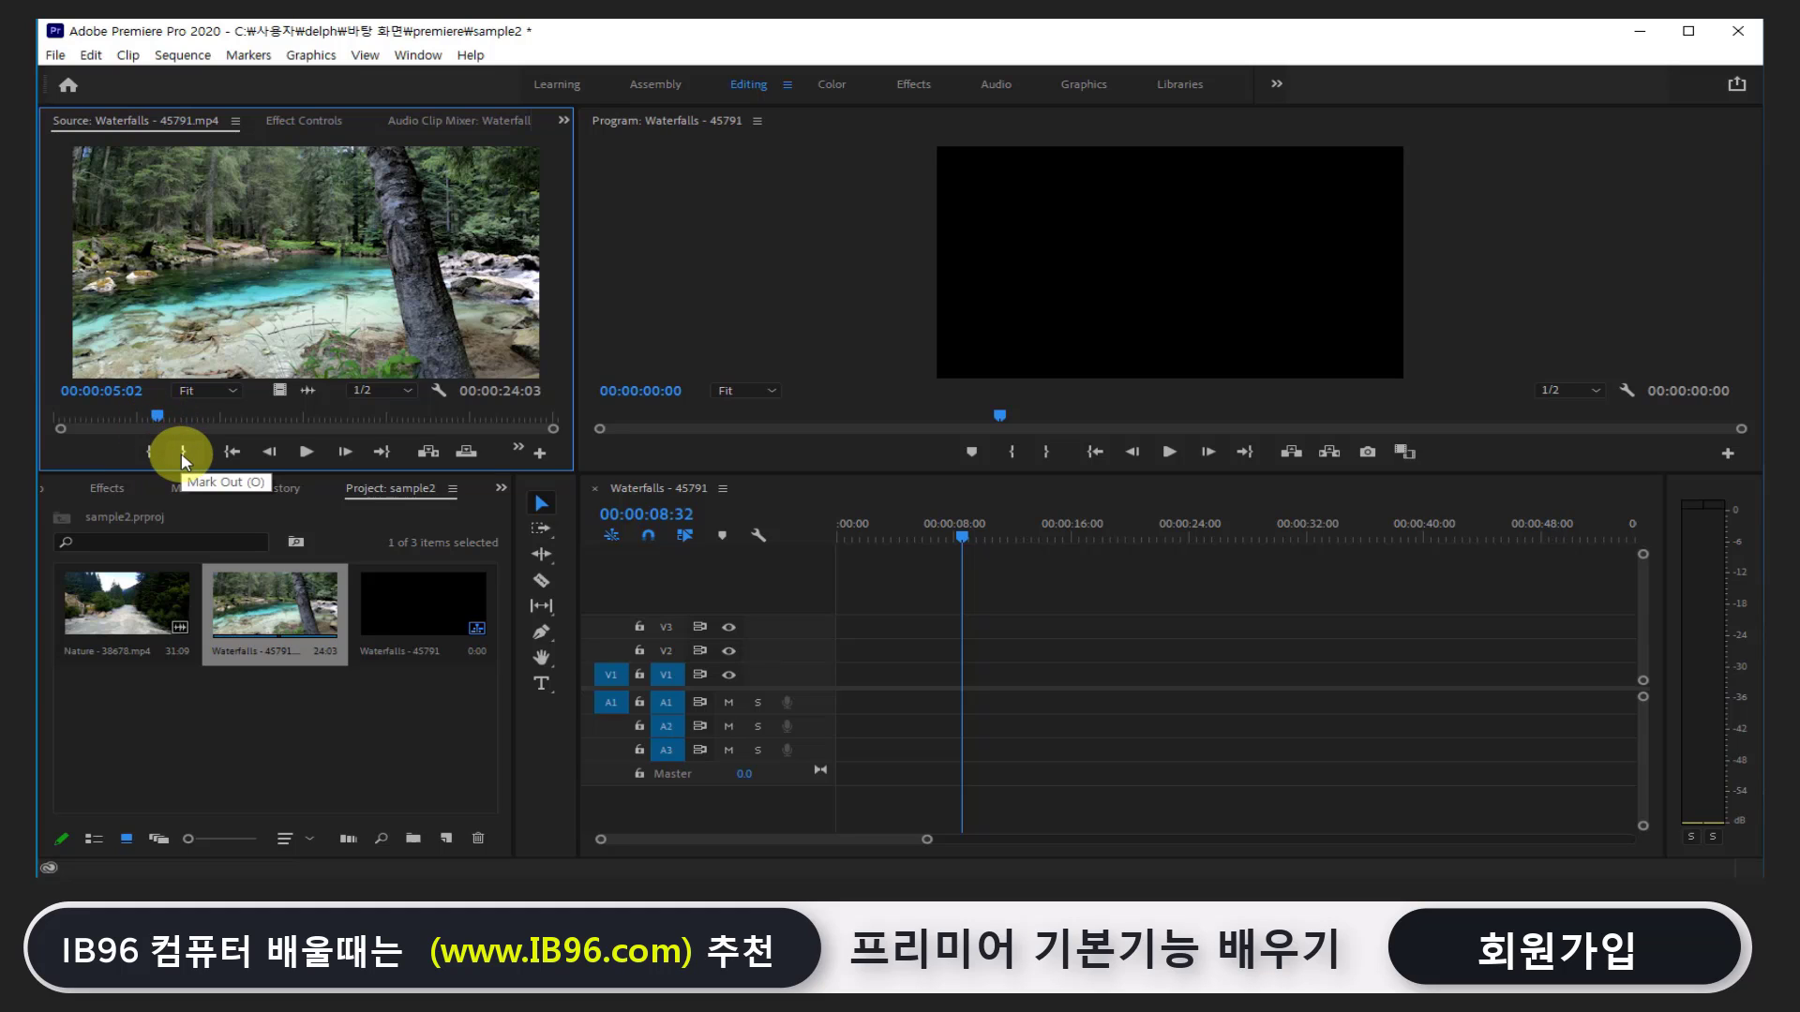
drag(157, 415, 155, 419)
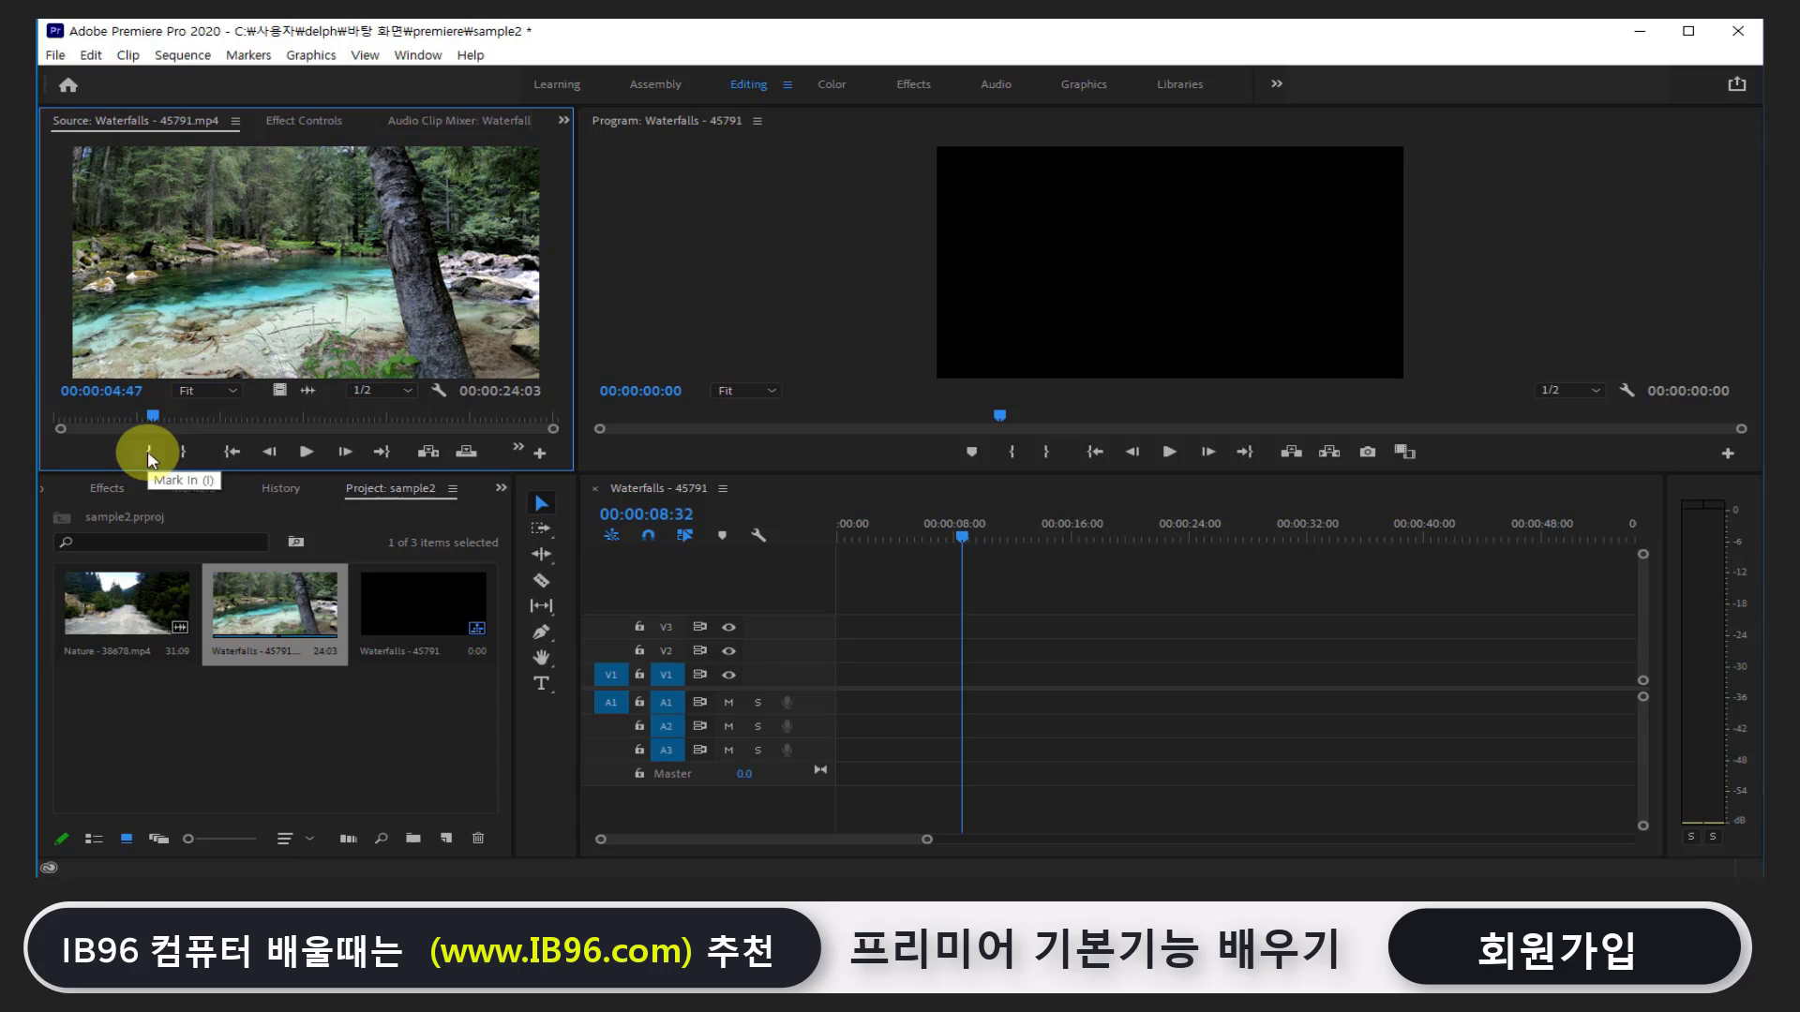
click(149, 452)
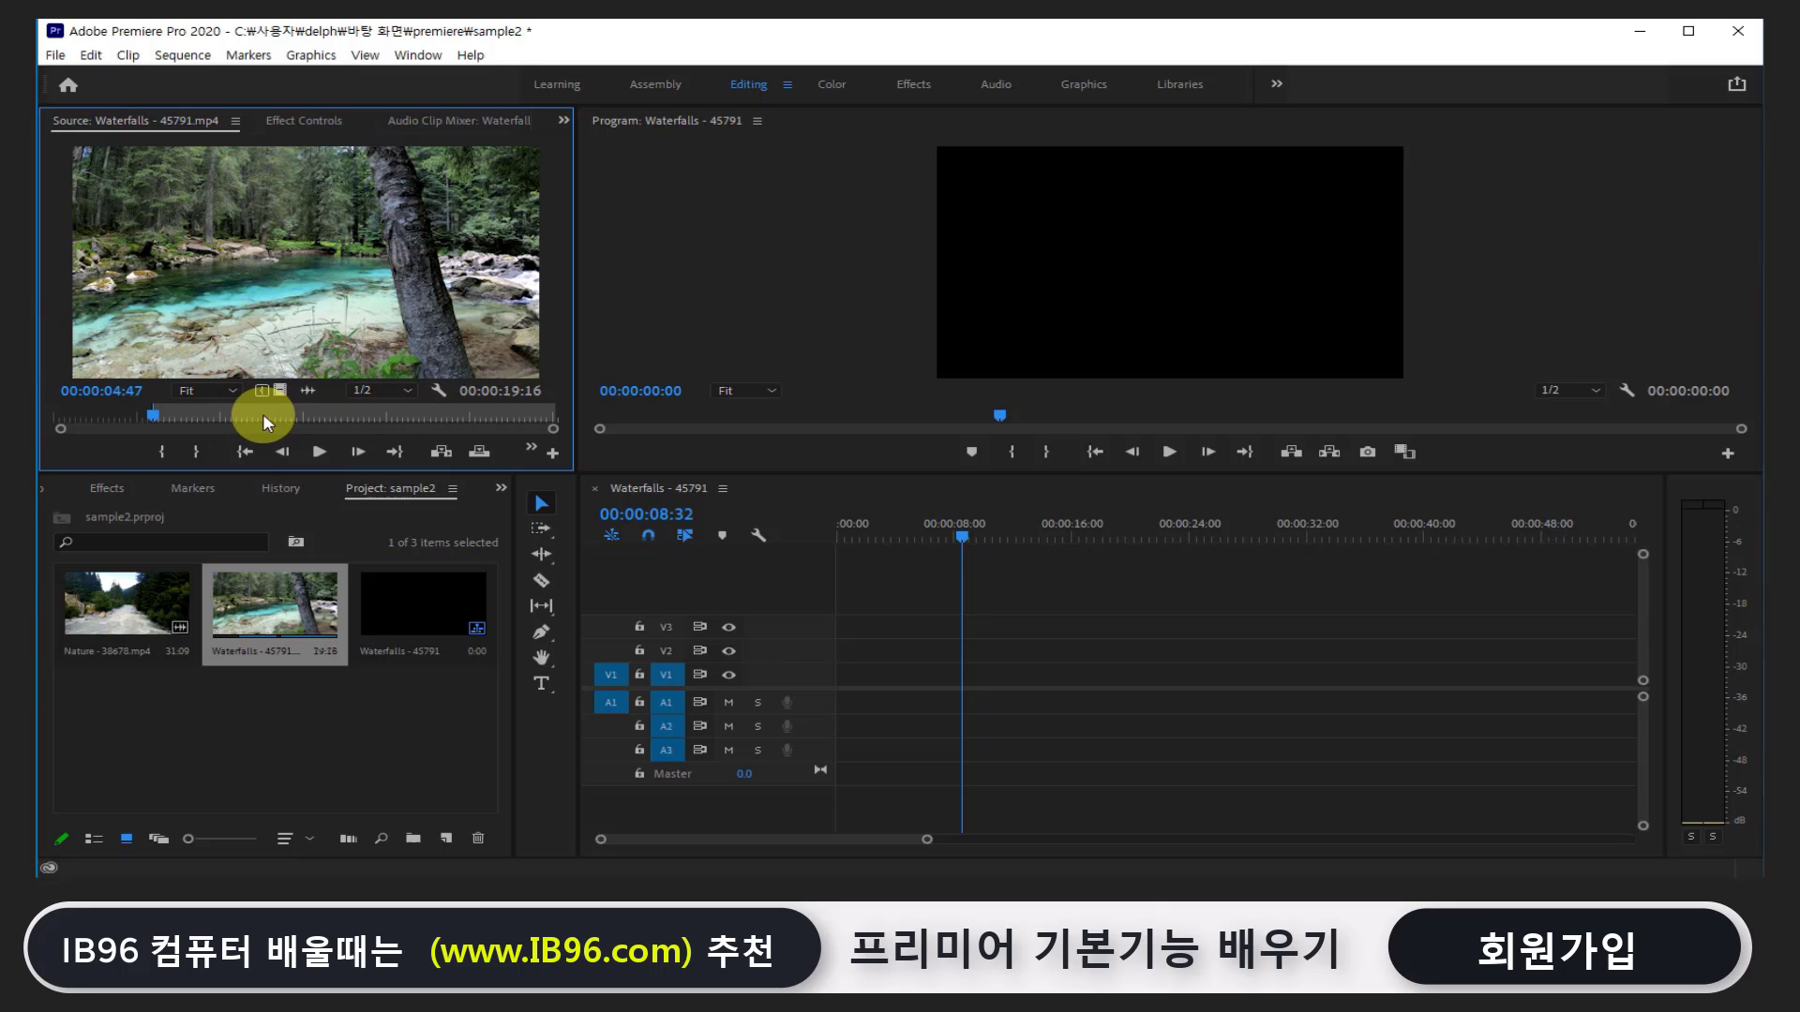
drag(165, 417, 463, 414)
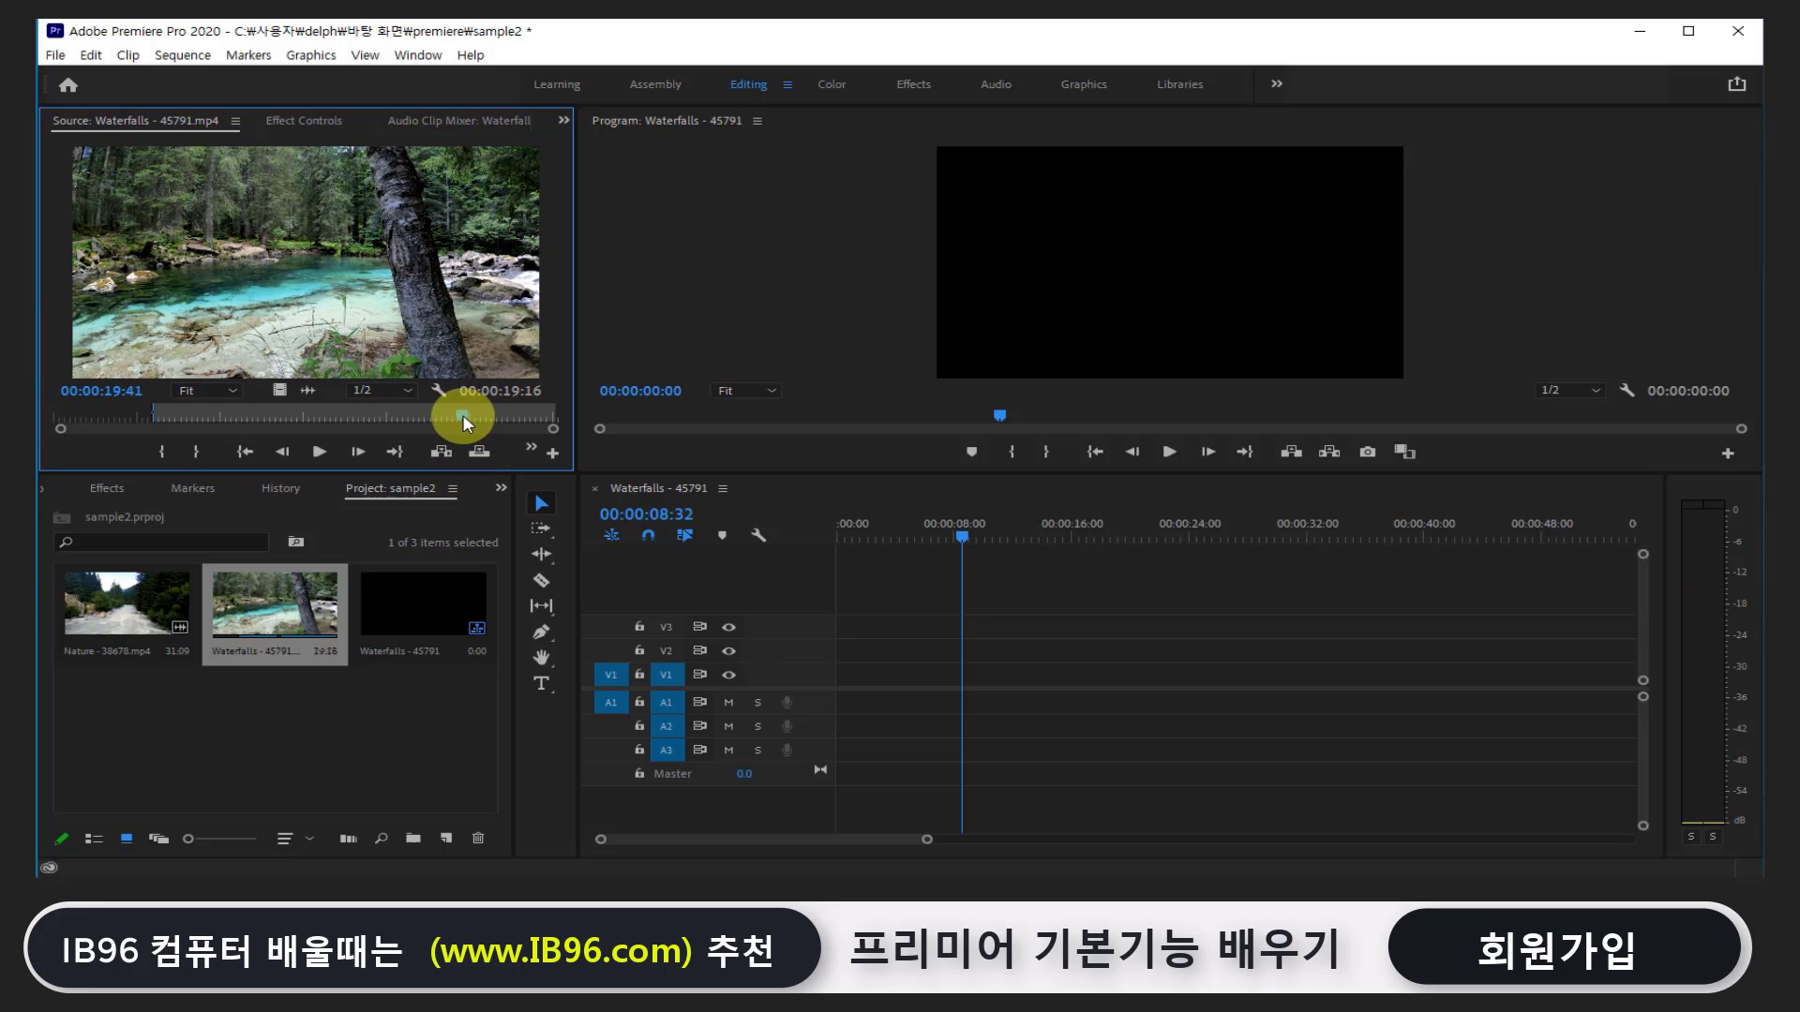
click(198, 454)
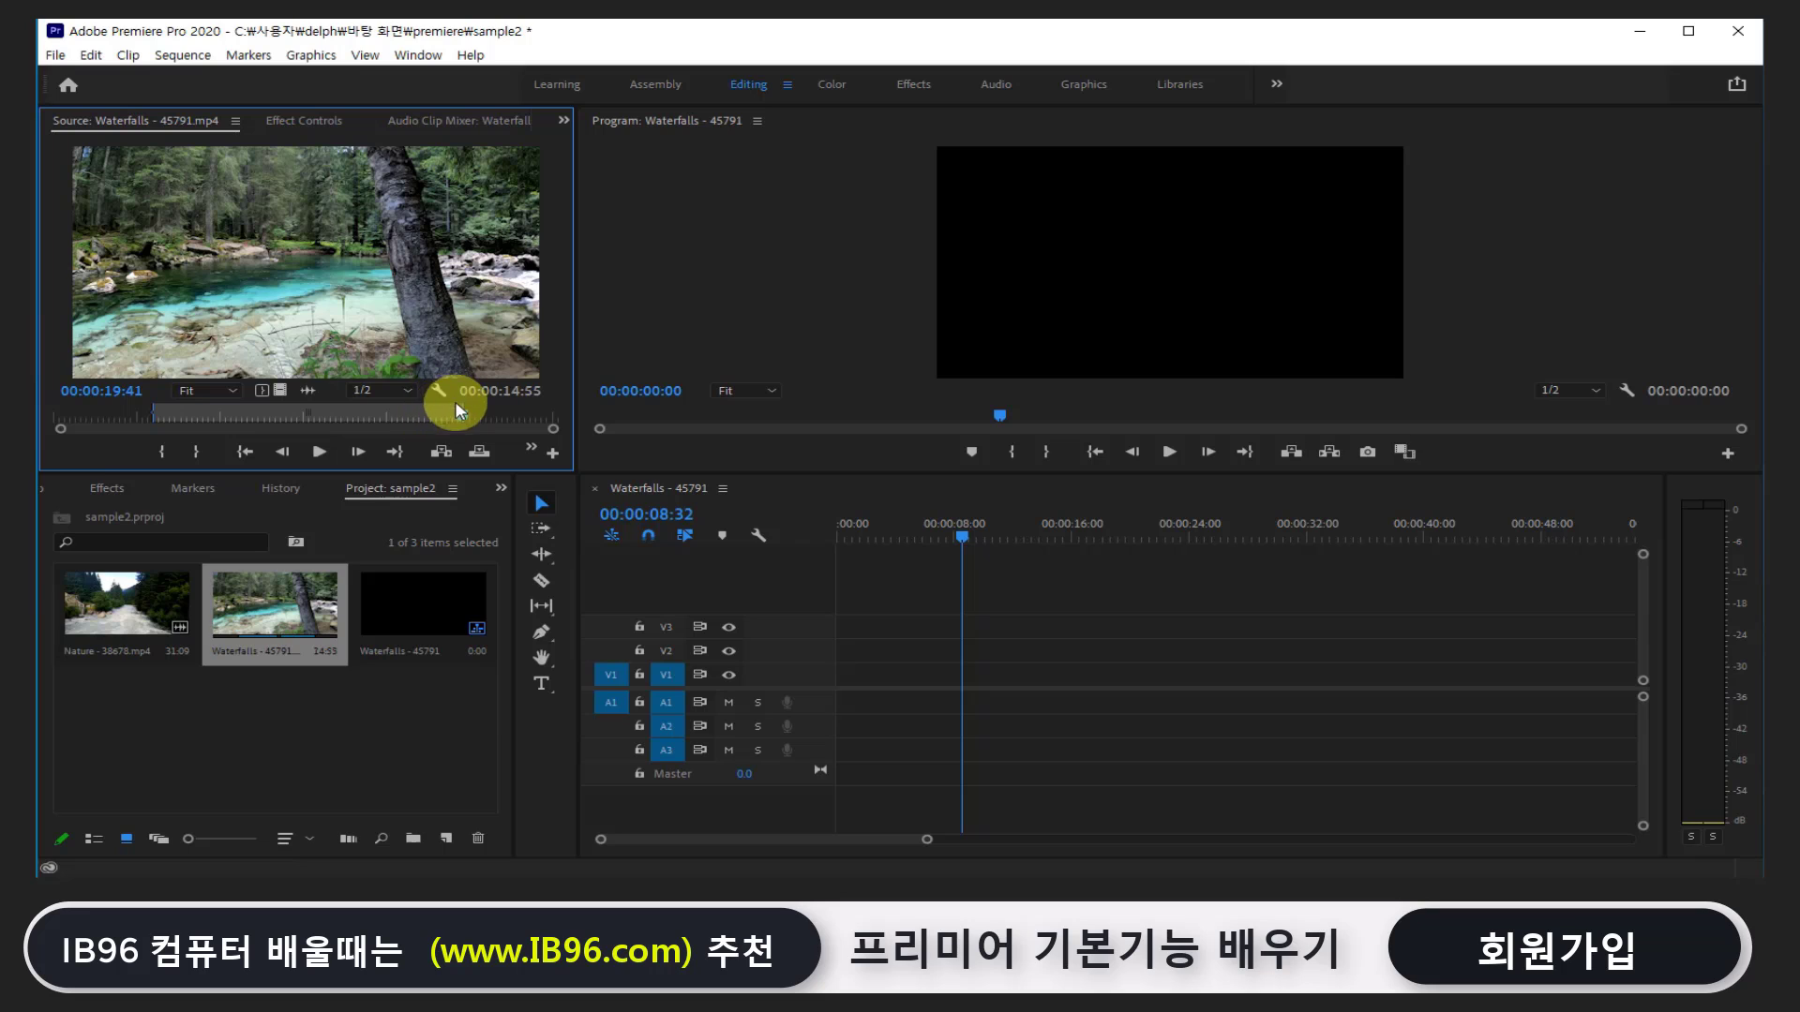
mouse_move(956, 535)
mouse_down()
mouse_move(907, 555)
mouse_move(742, 555)
mouse_up()
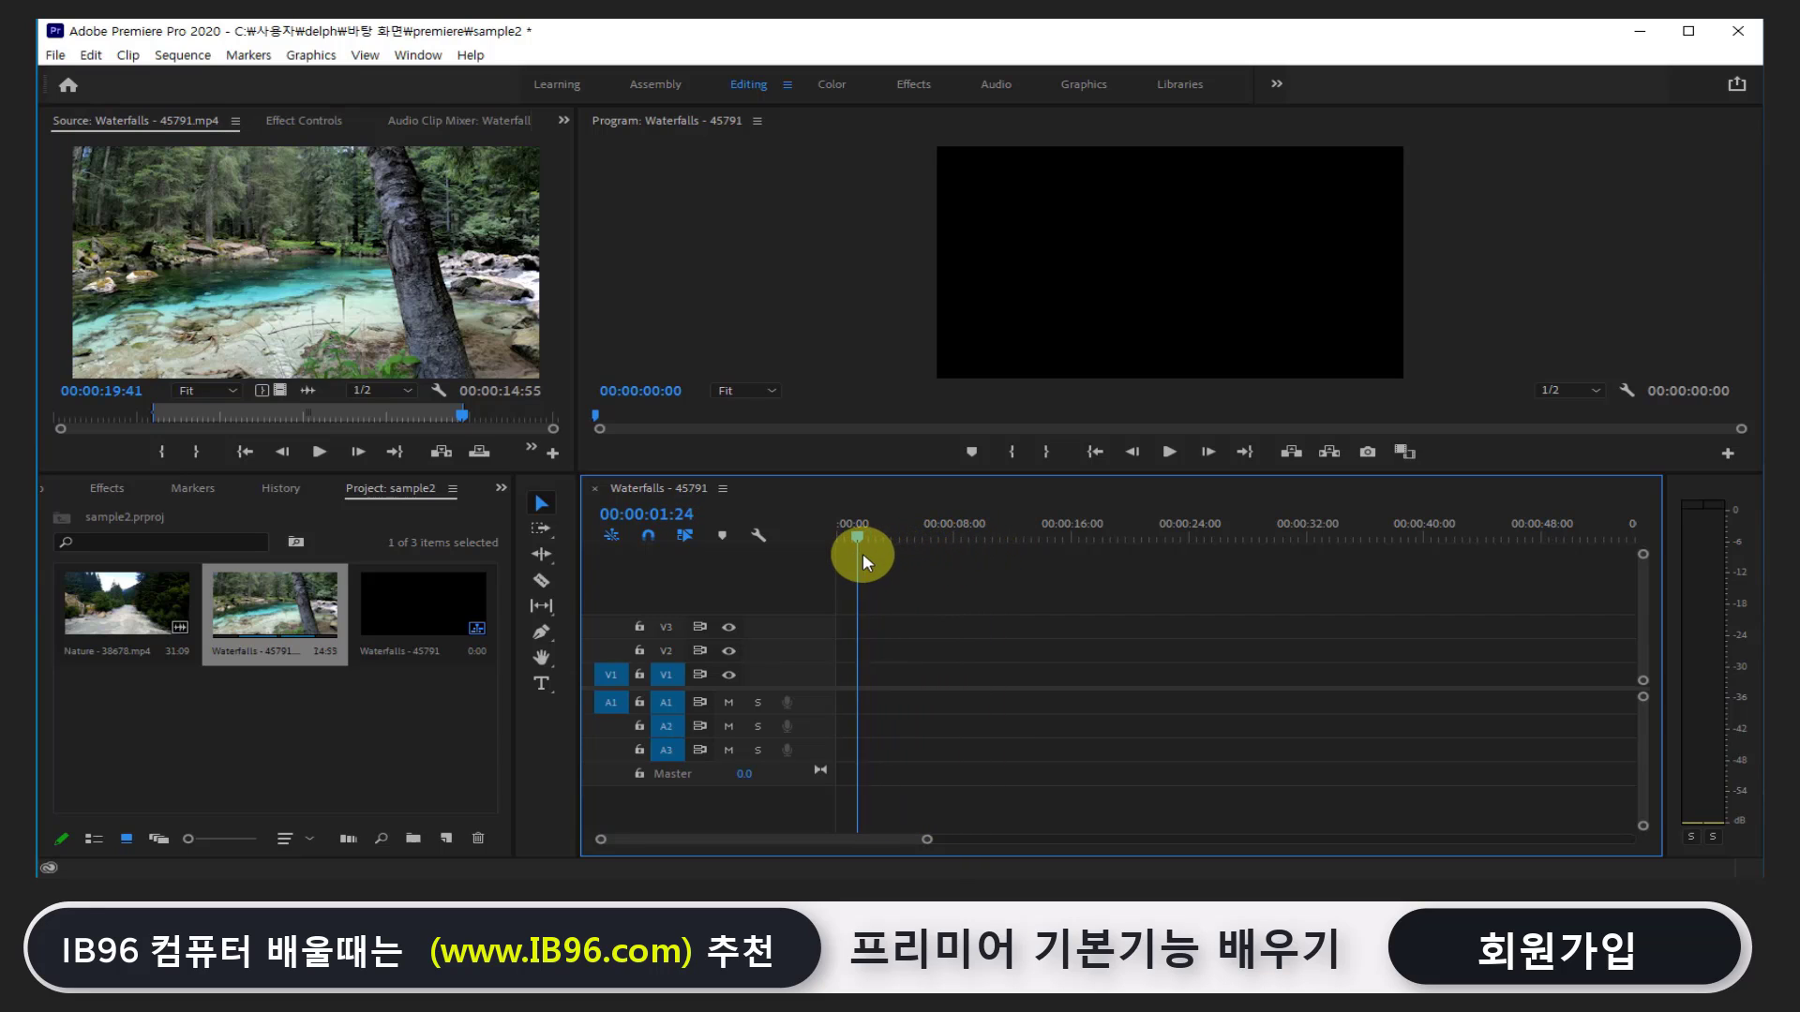
Overwrite the marked Waterfalls span onto V1 and A1 at playhead position 00:00:03:36
mouse_move(743, 555)
mouse_down()
mouse_move(992, 547)
mouse_move(891, 568)
mouse_up()
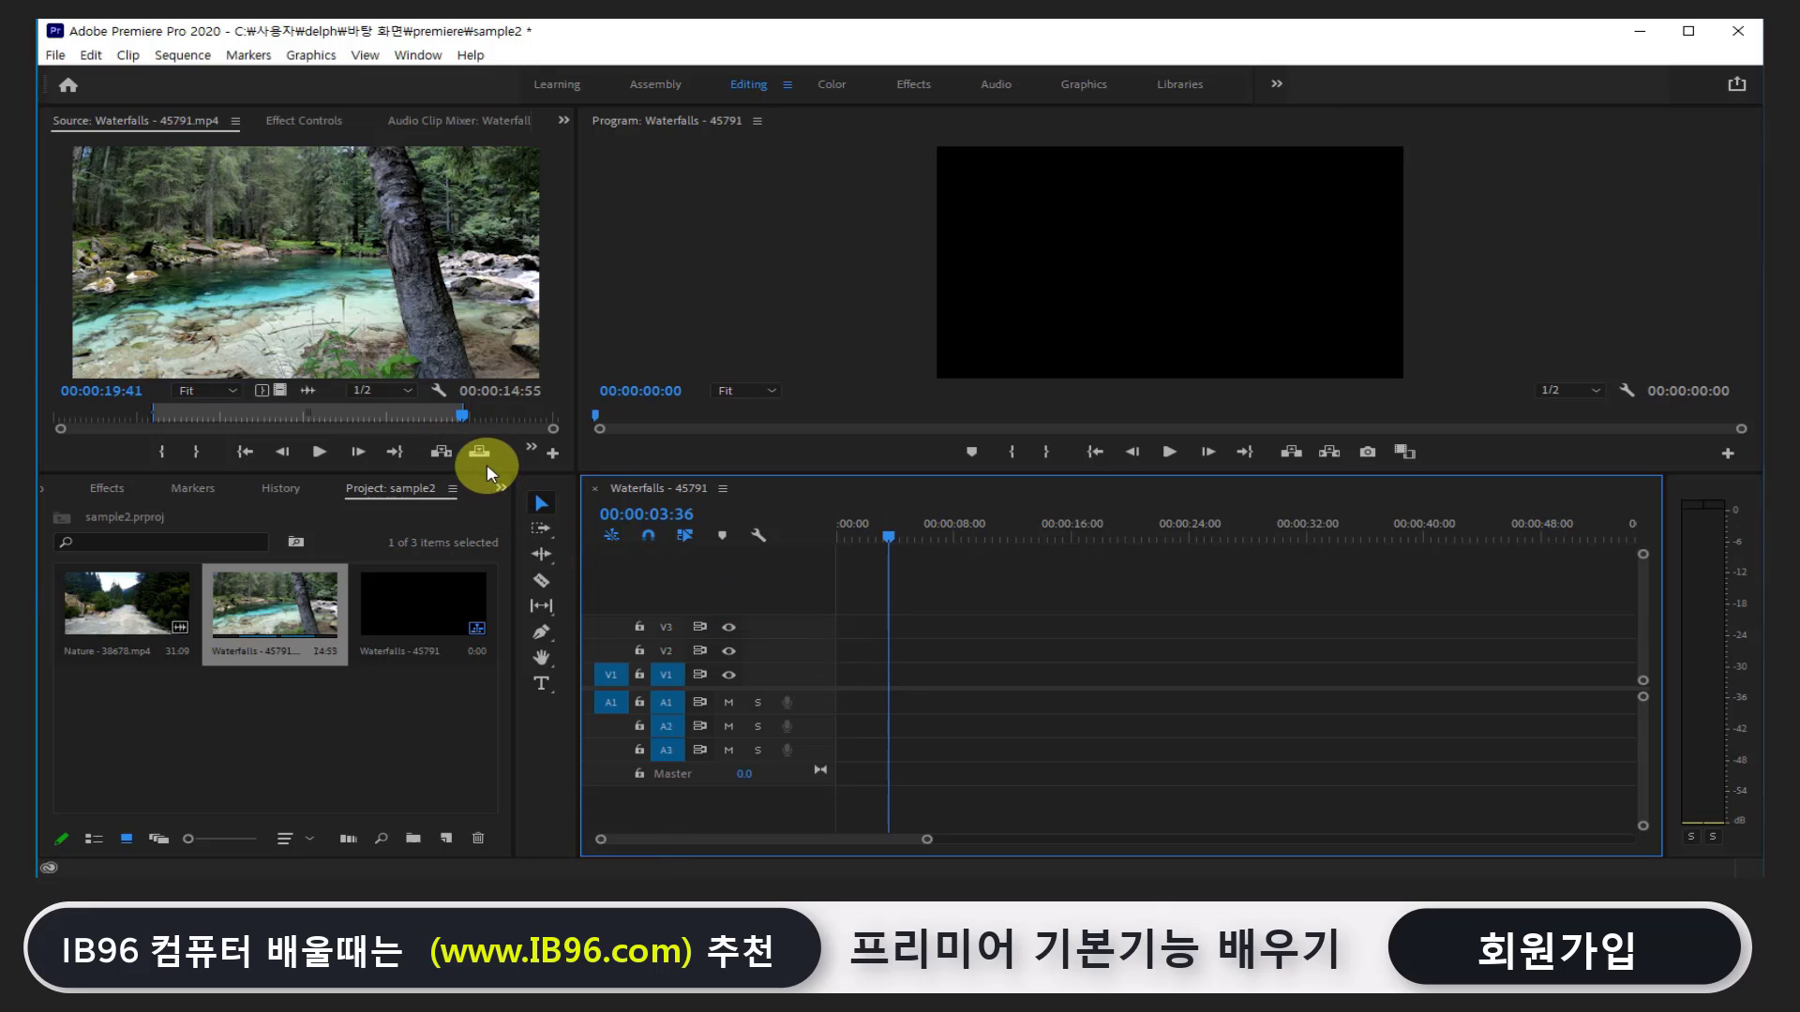
click(481, 456)
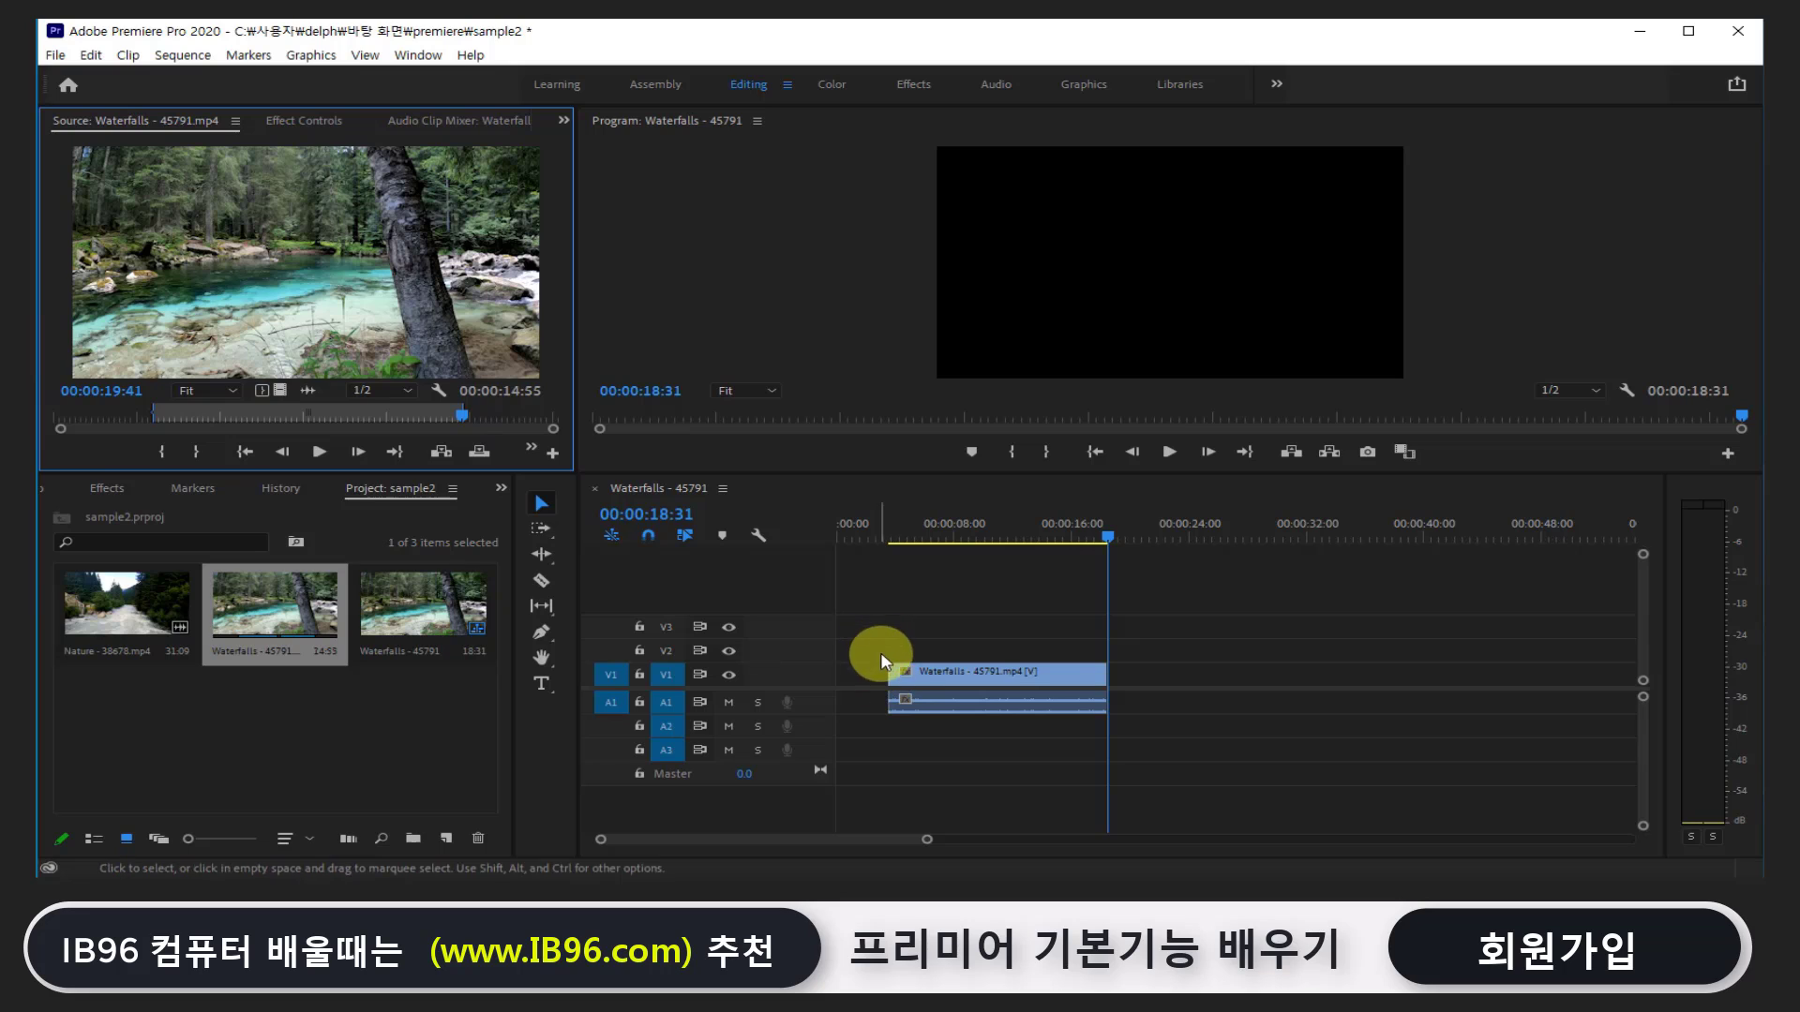
Experiment with trimming the Waterfalls clip's start earlier and later
drag(889, 673, 830, 676)
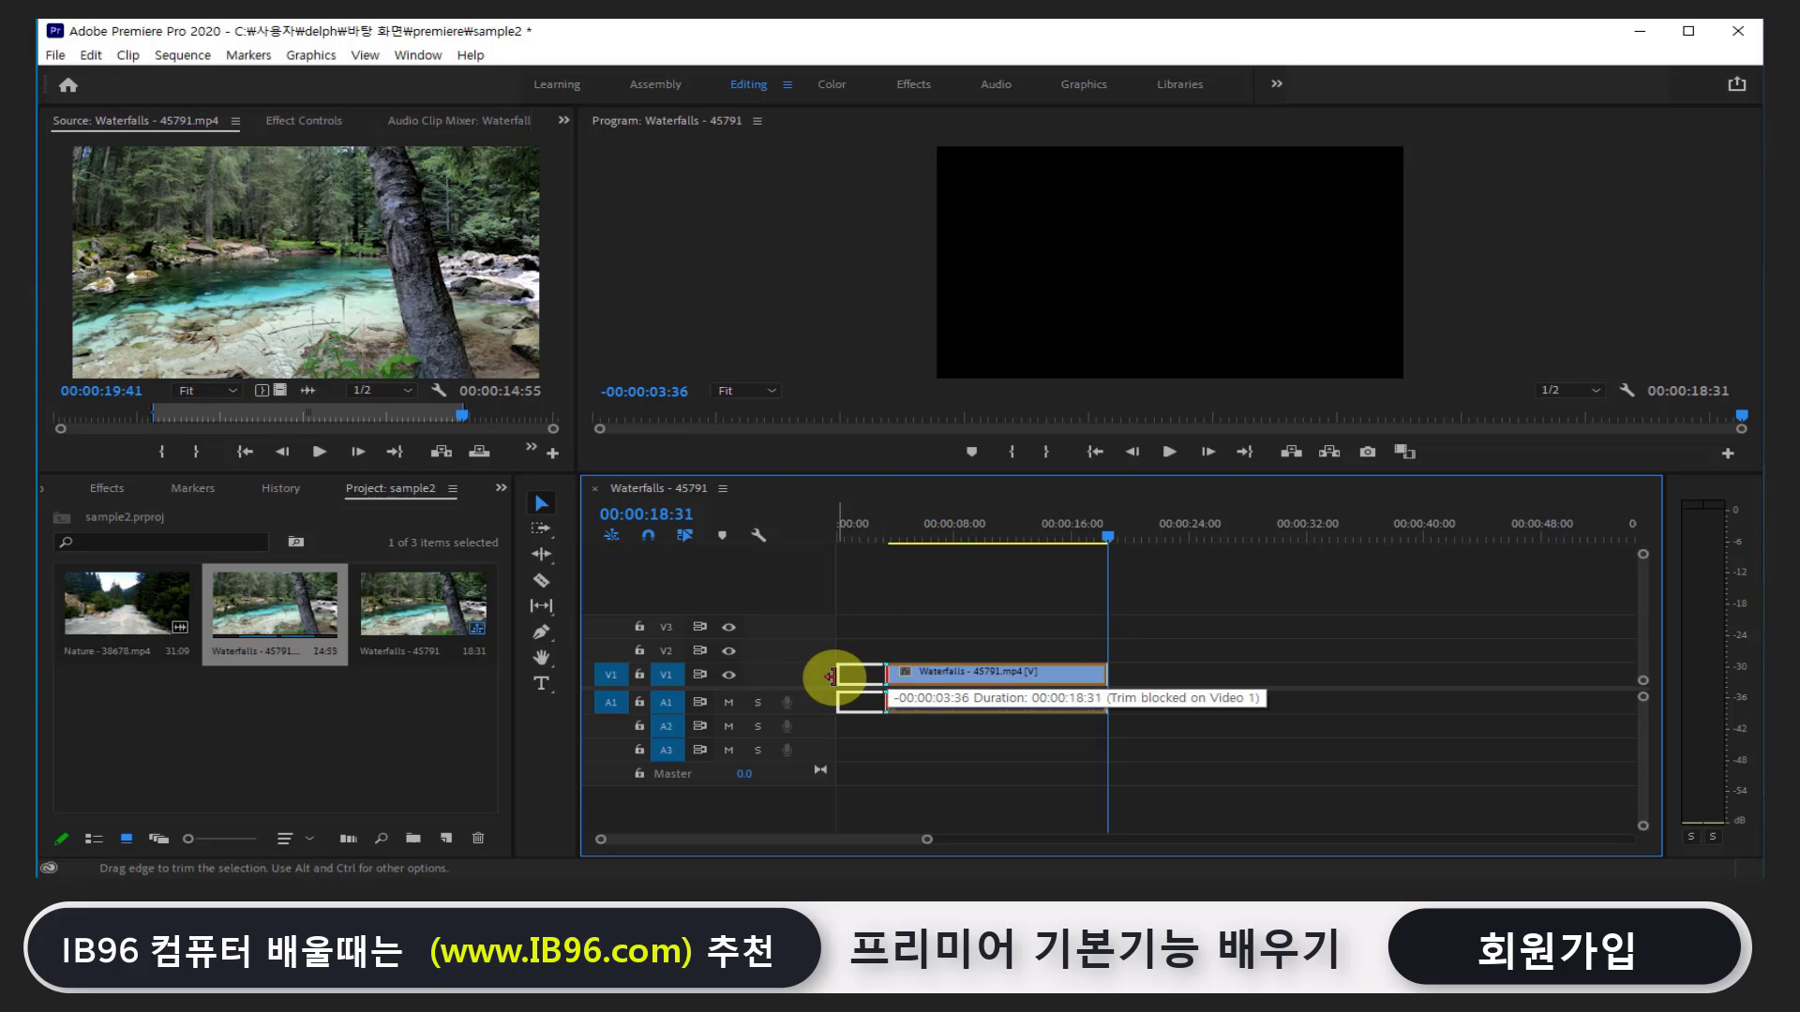
drag(831, 676, 865, 678)
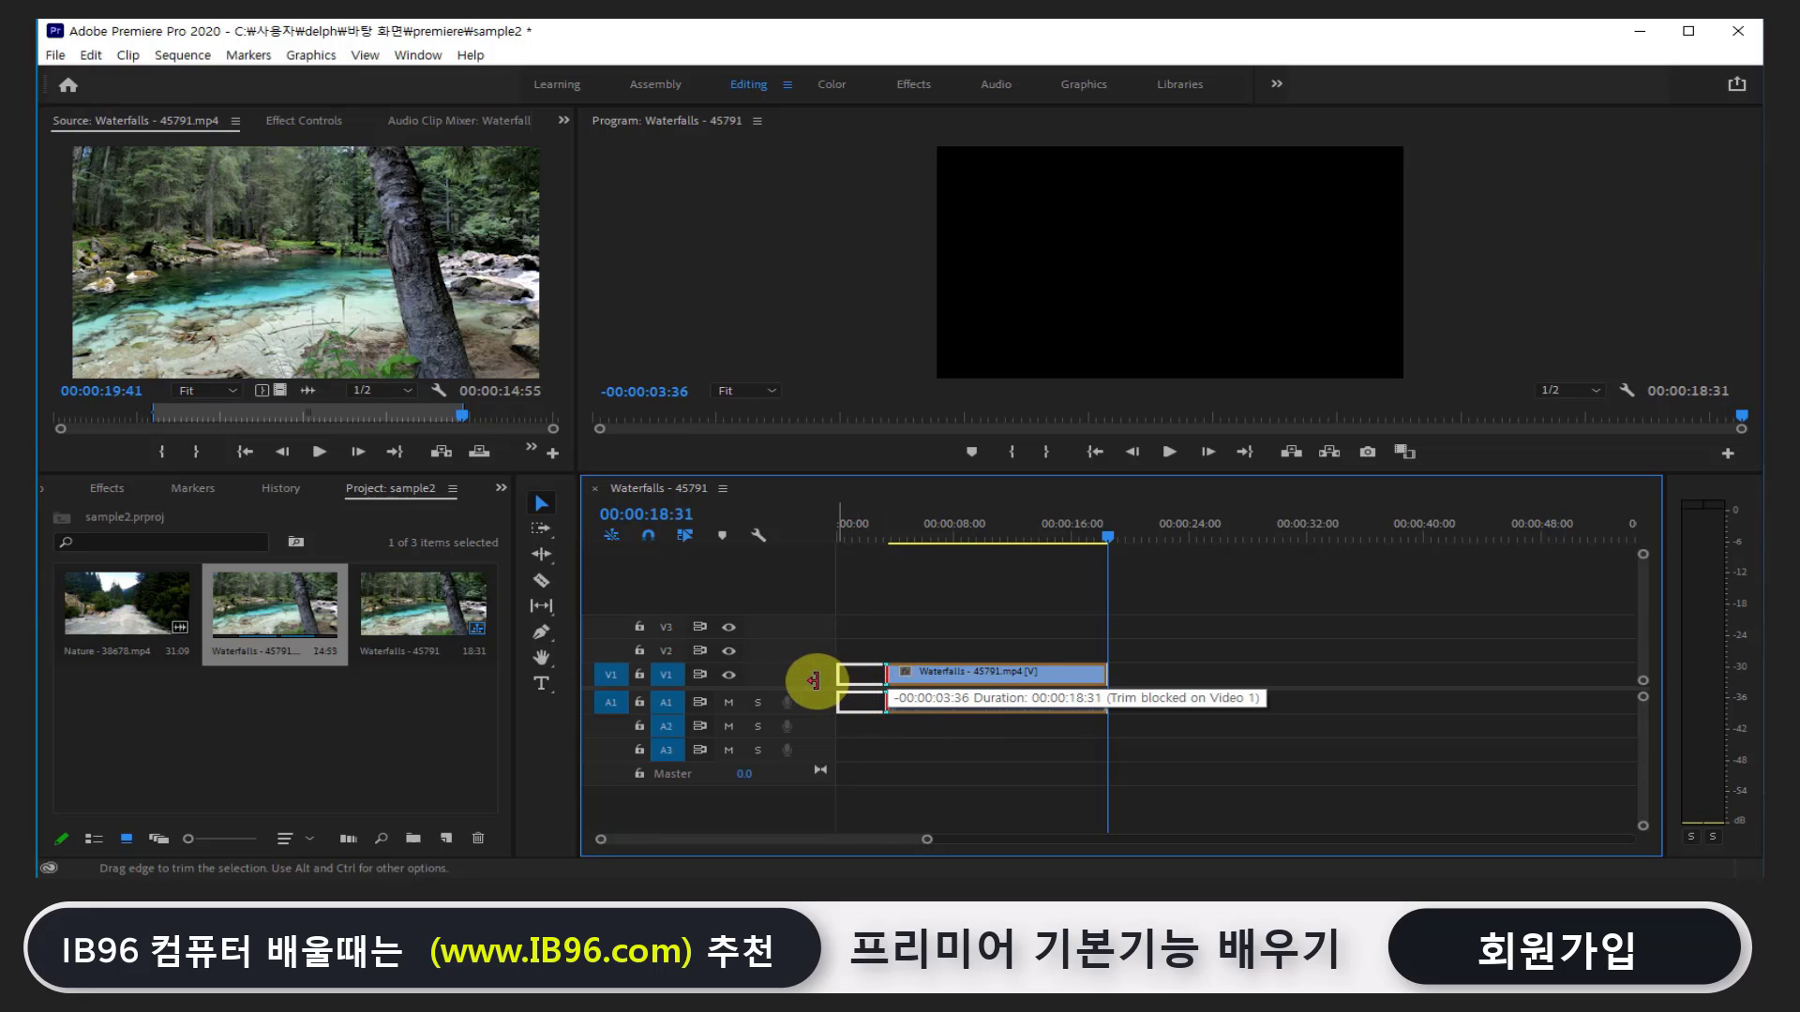
drag(865, 679, 802, 681)
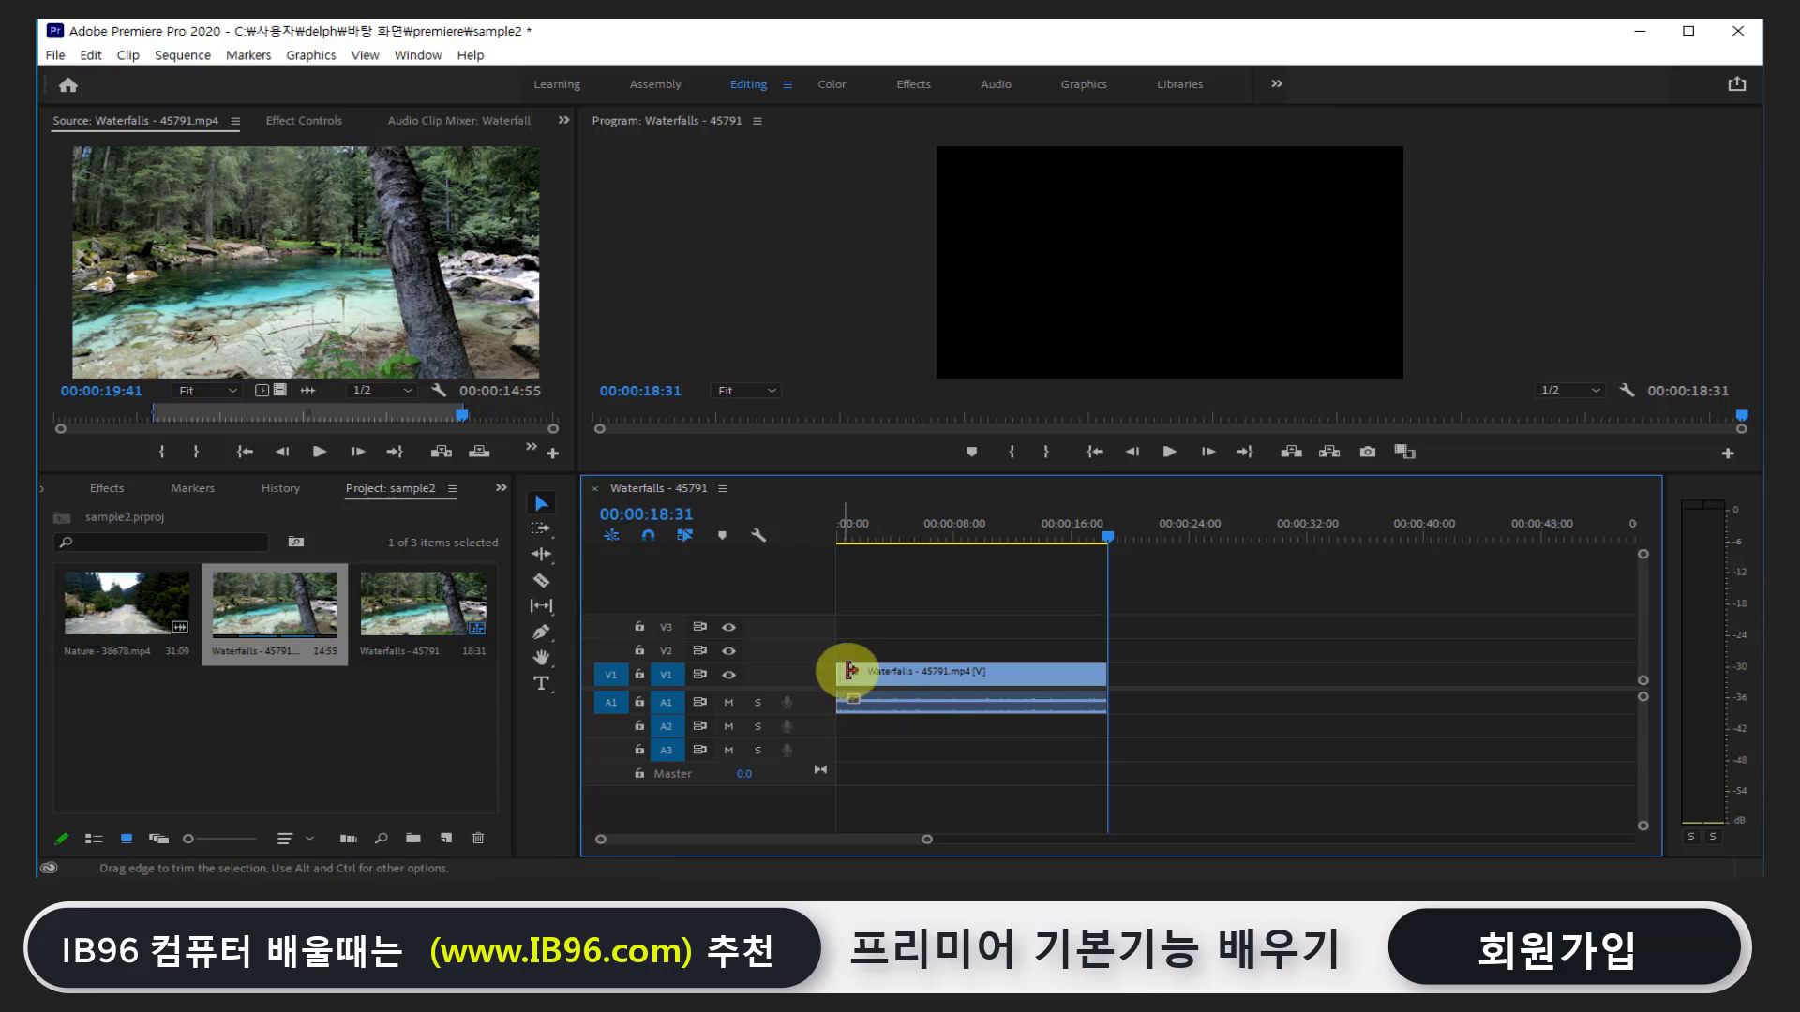
drag(880, 698, 931, 699)
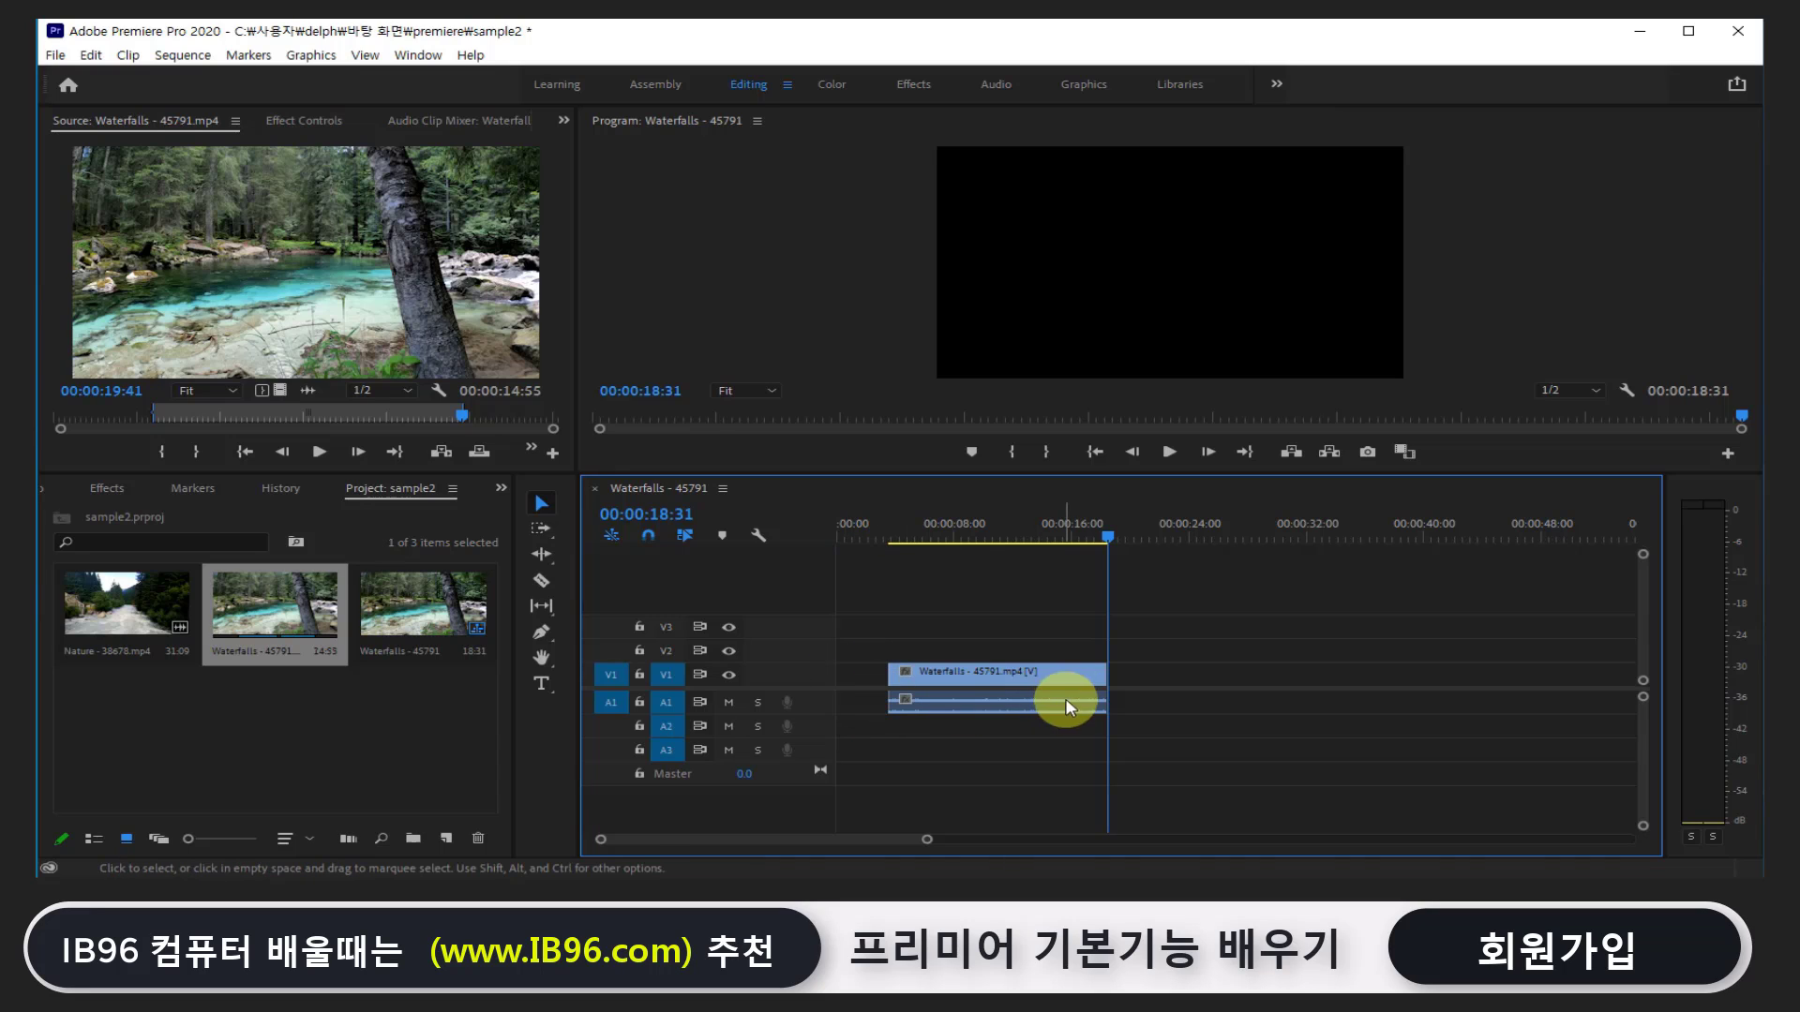
Move the Waterfalls clip later and extend its start to the media limit, ending at 00:00:24:11
drag(1031, 675, 1115, 675)
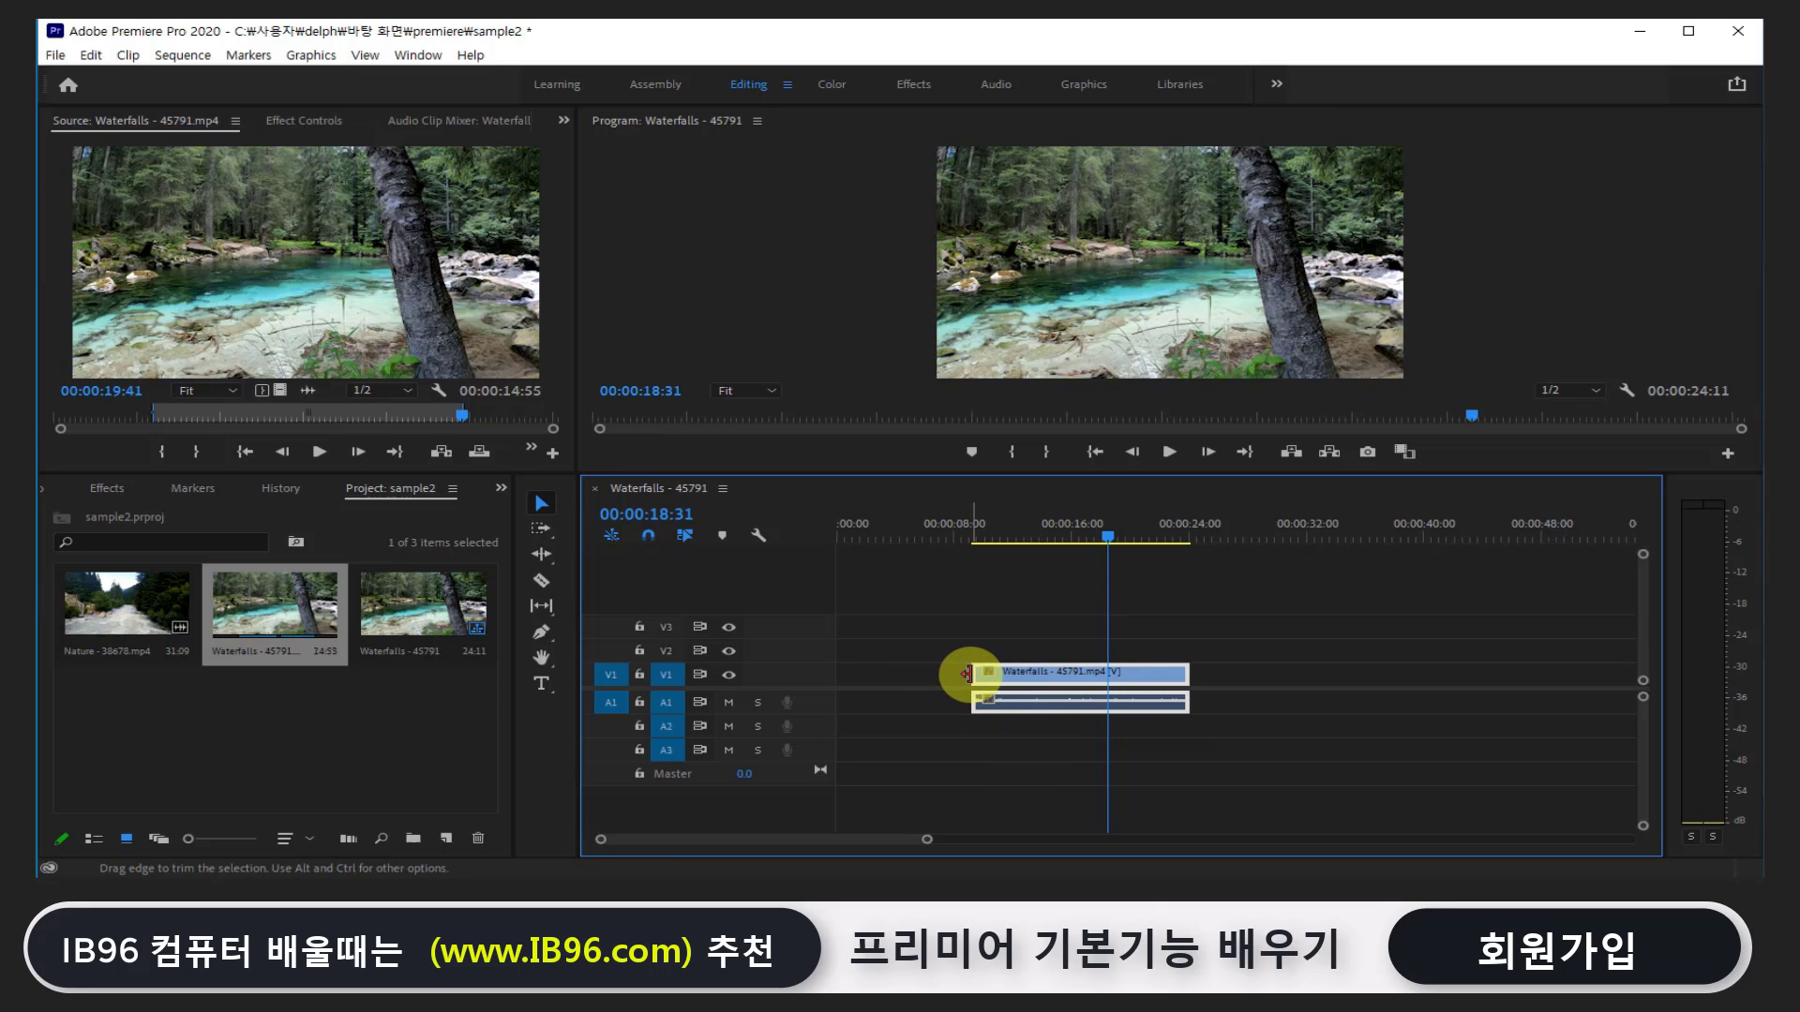
drag(967, 673, 880, 673)
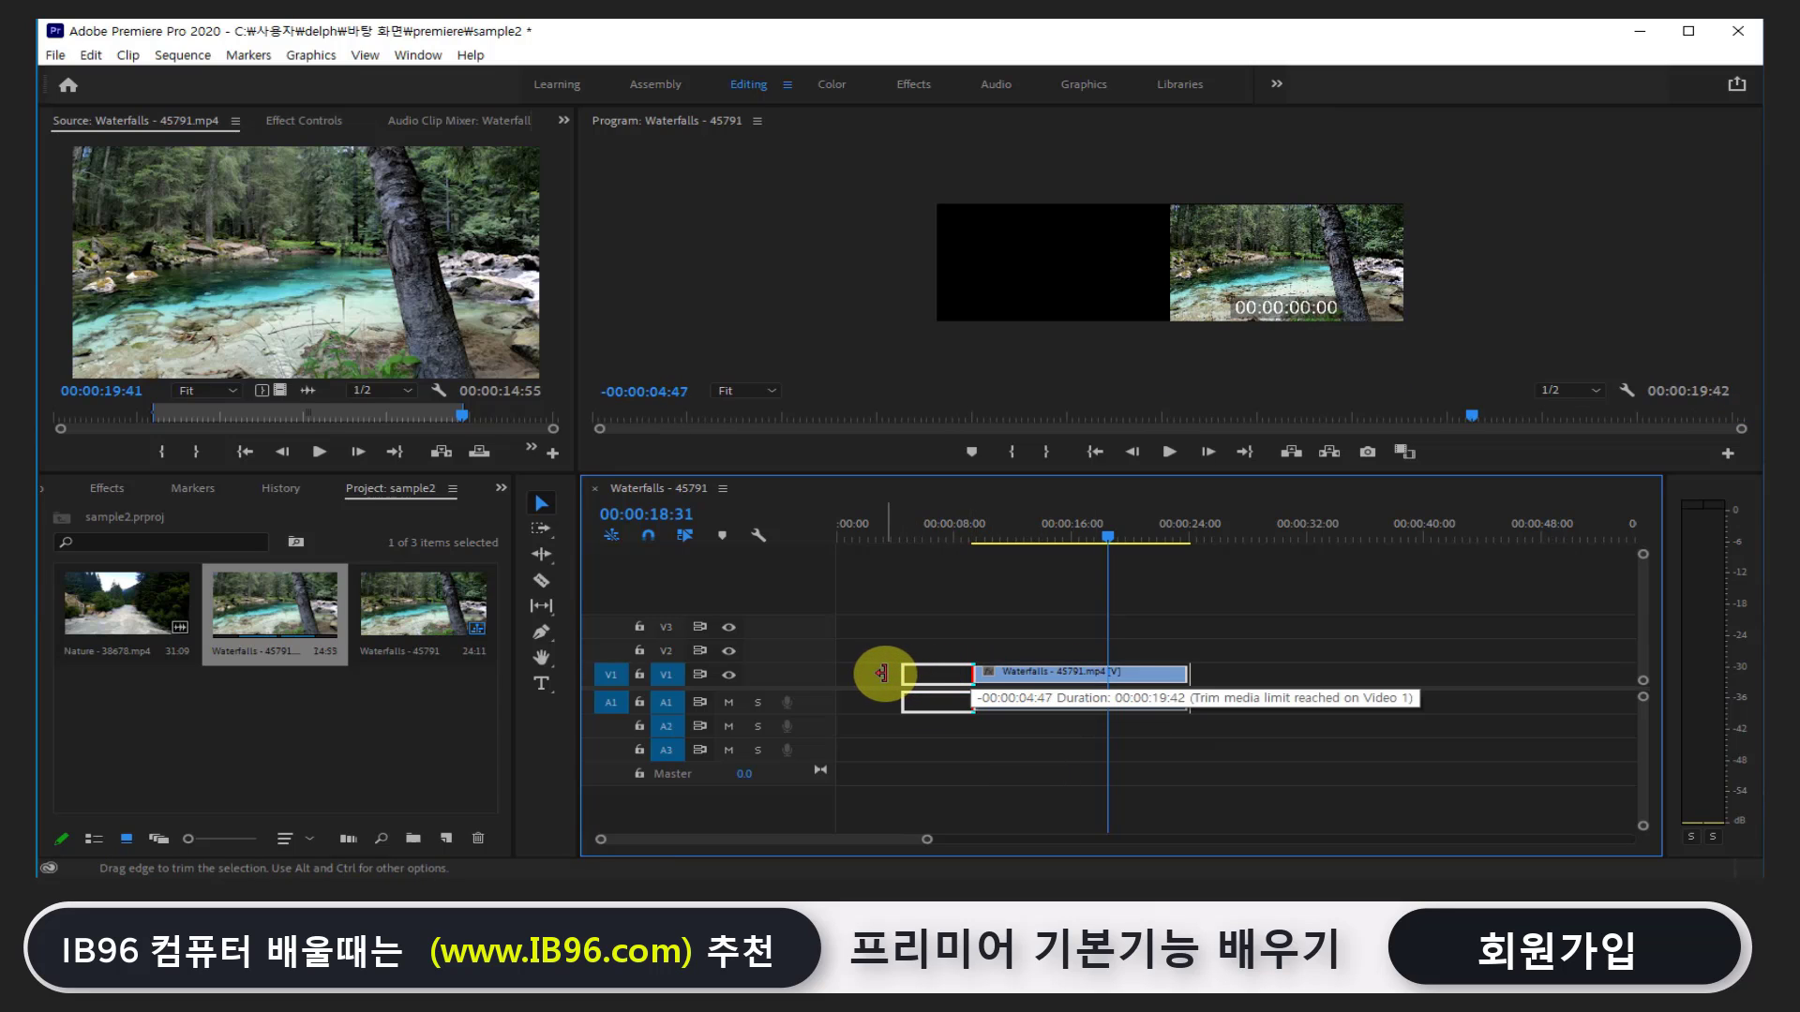
drag(880, 673, 888, 673)
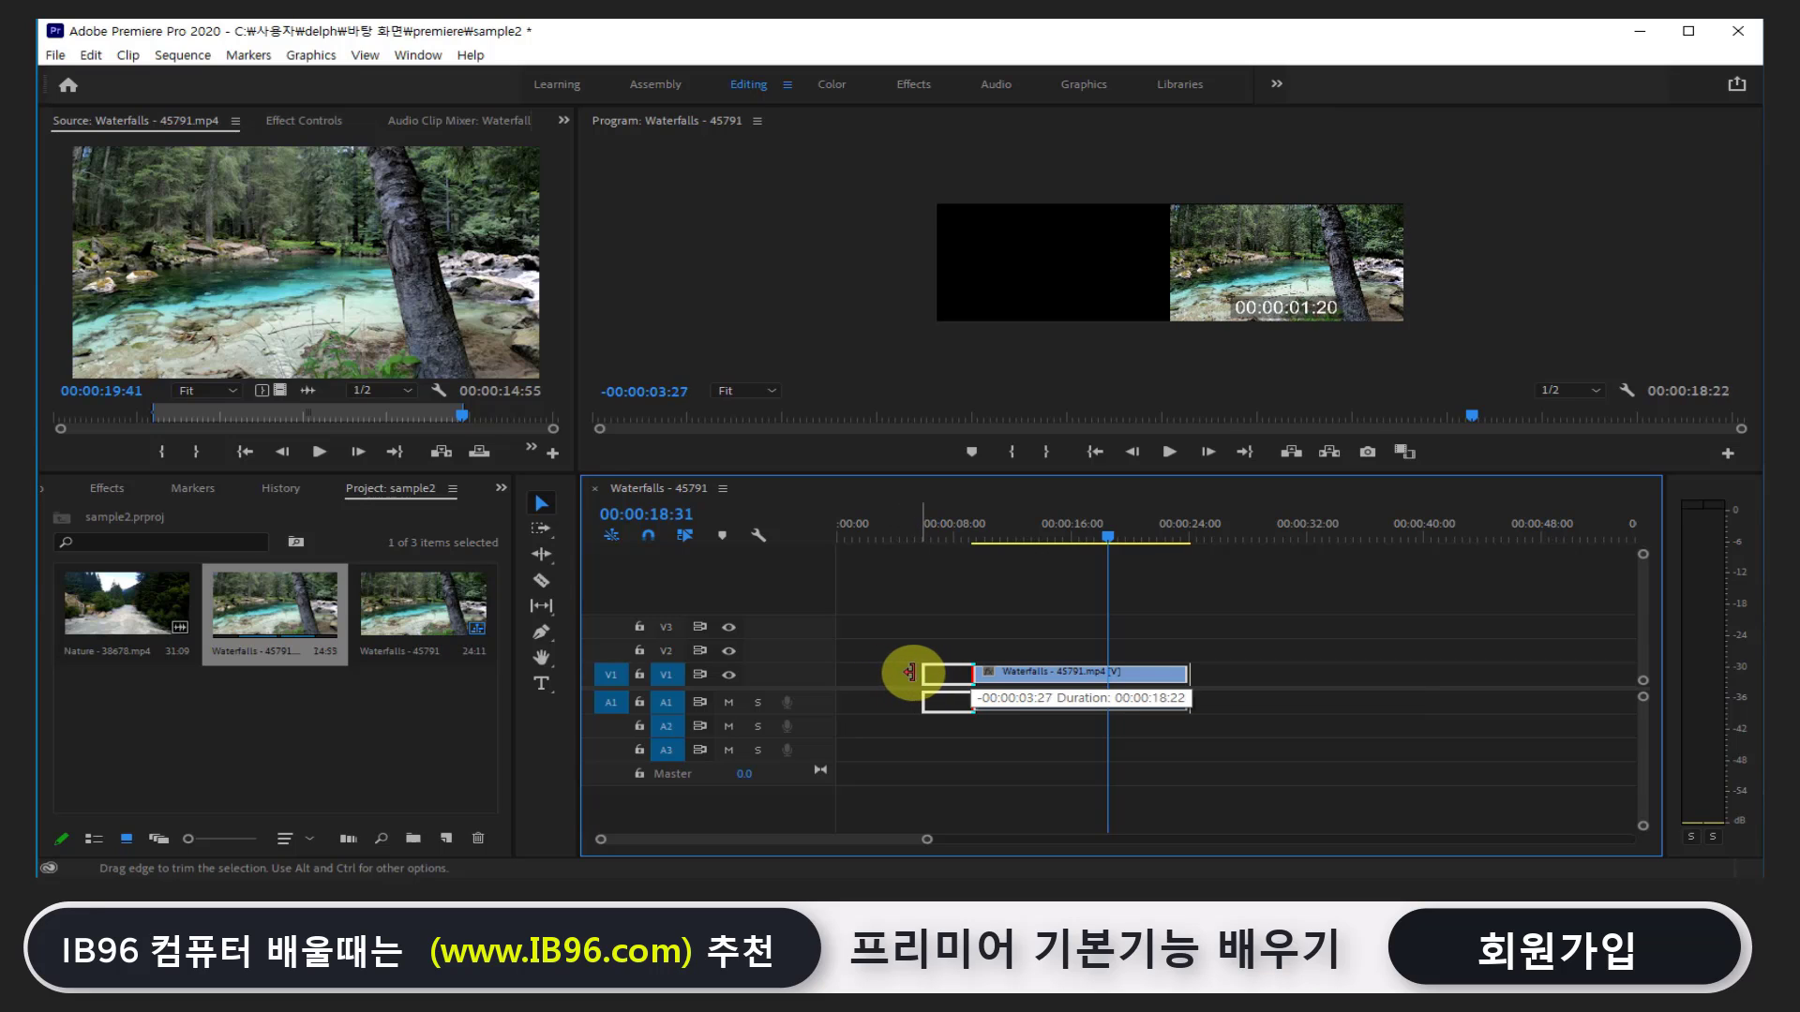
mouse_move(889, 674)
mouse_down()
mouse_move(681, 673)
mouse_move(851, 668)
mouse_up()
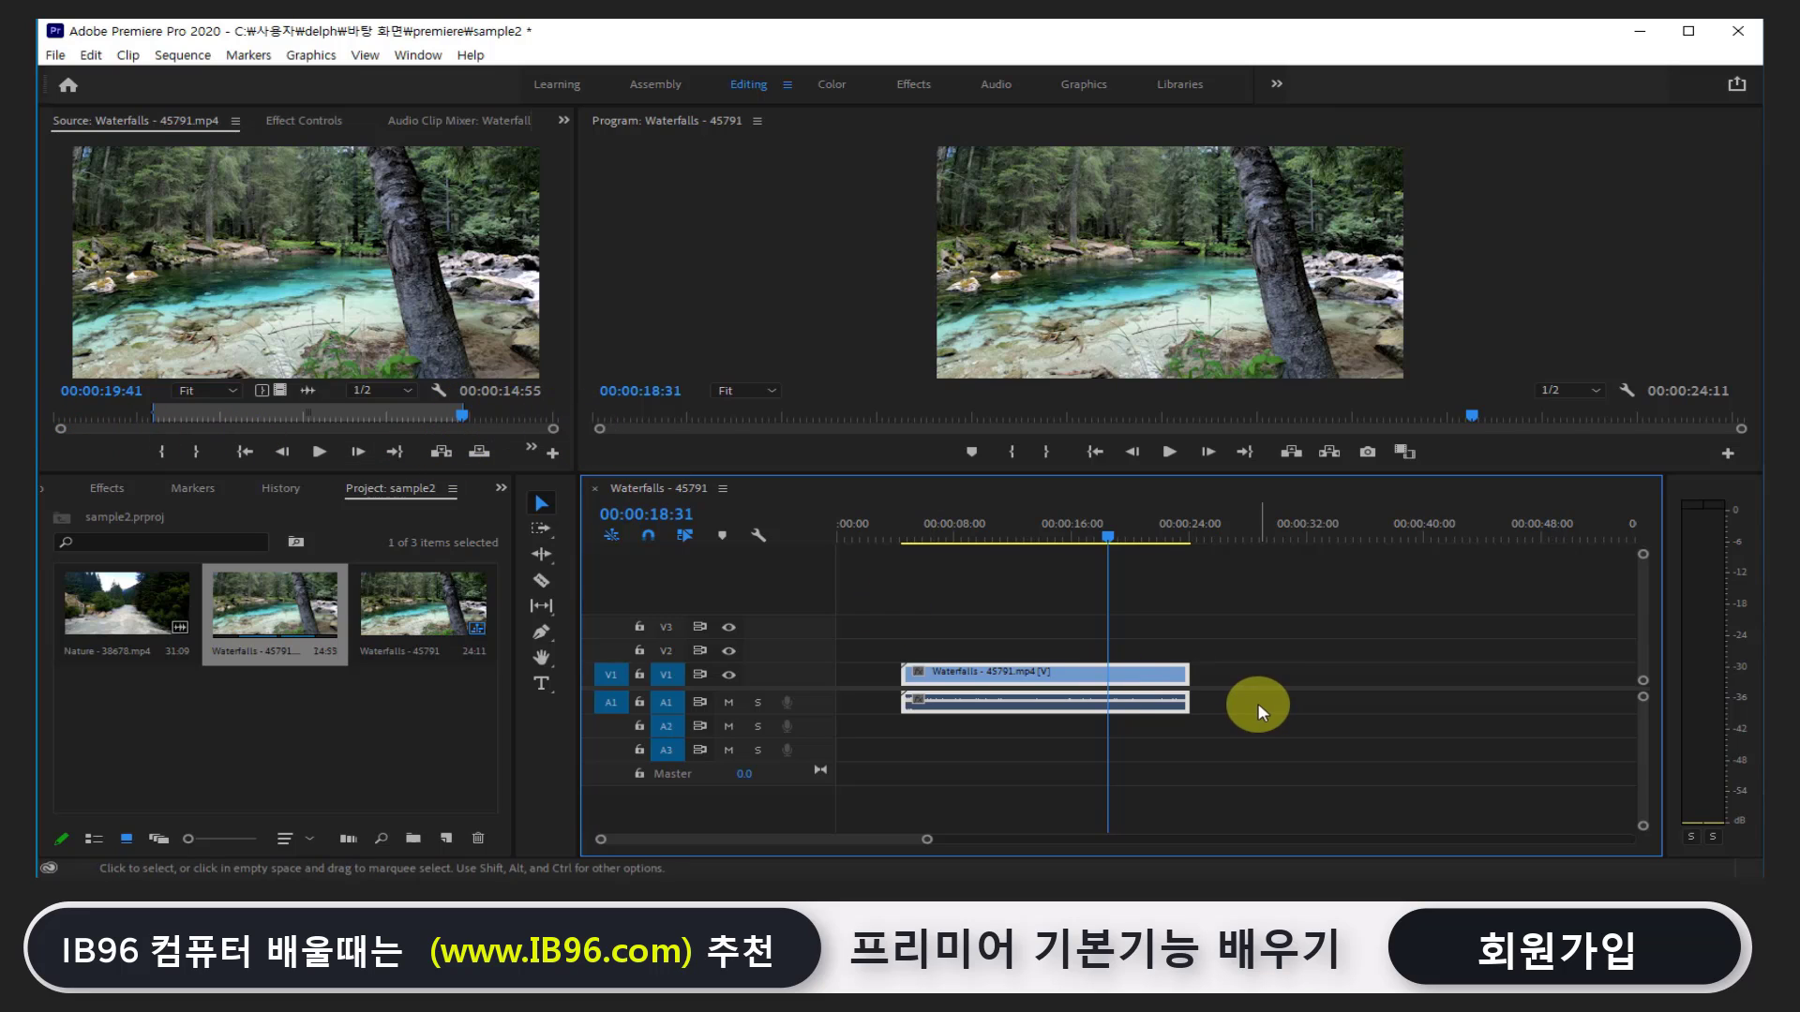
Extend the Waterfalls clip's end out to its media limit
click(1186, 673)
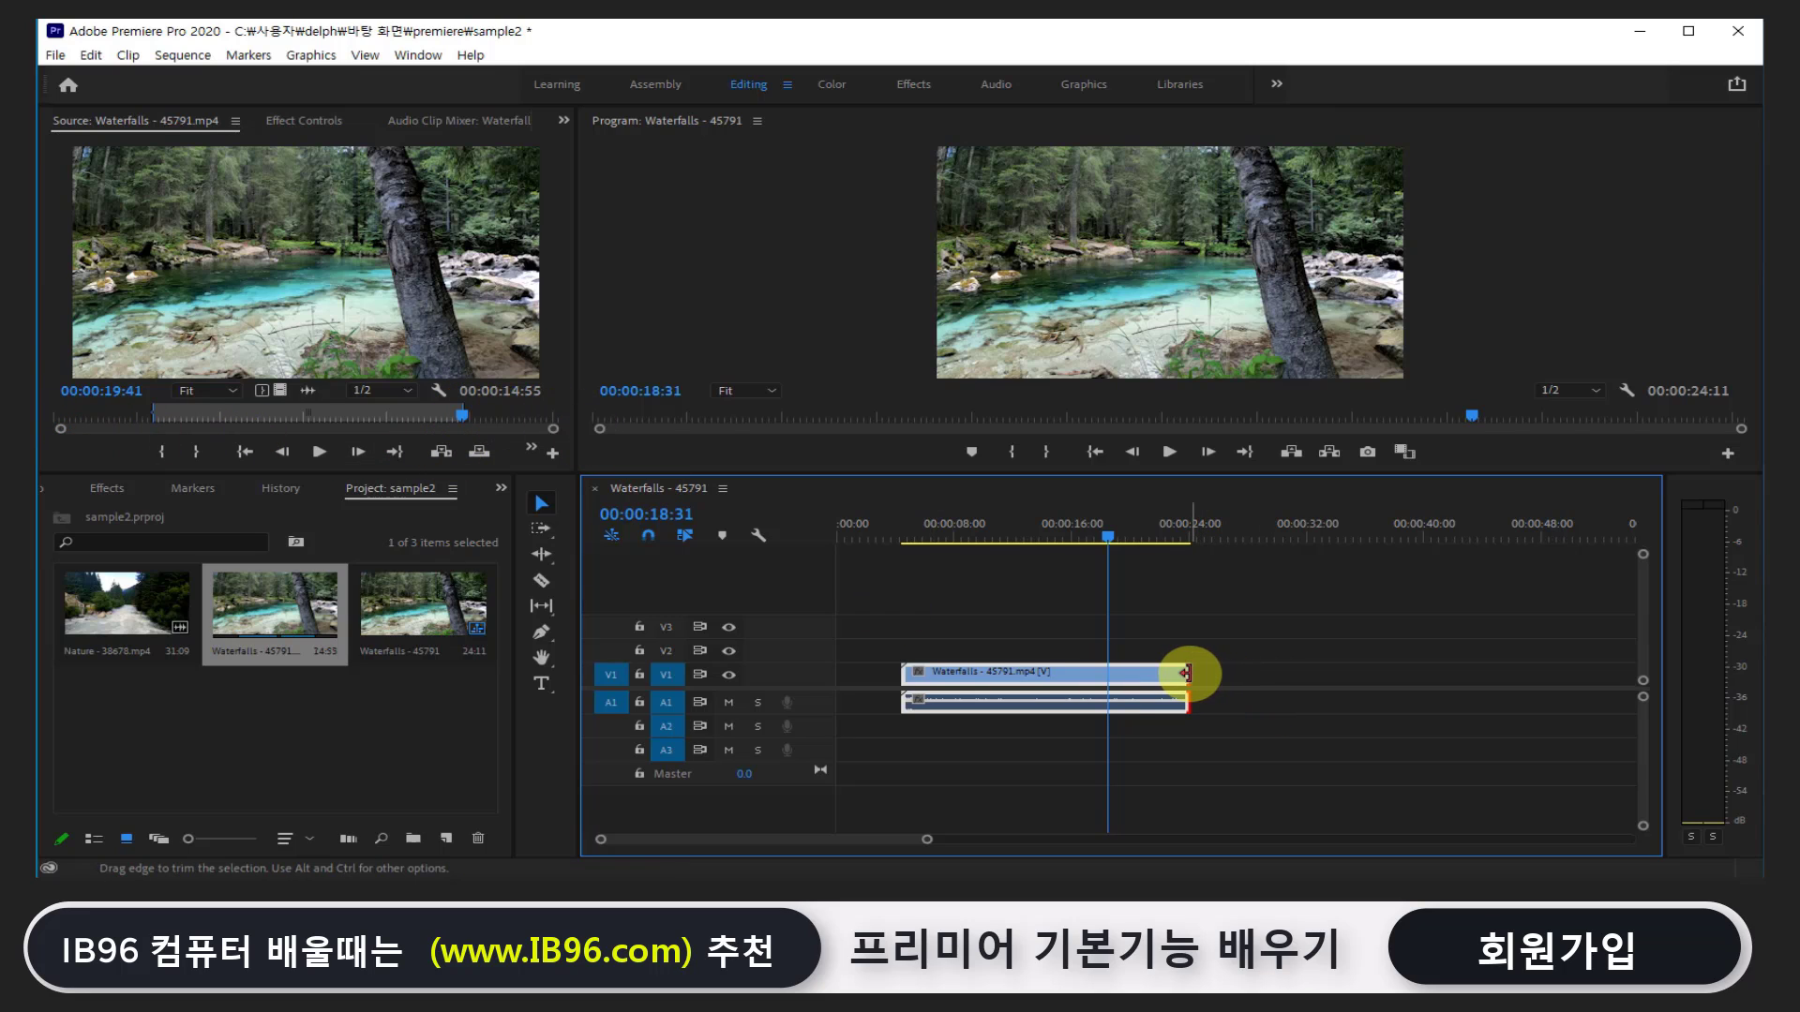
drag(1186, 673, 1313, 682)
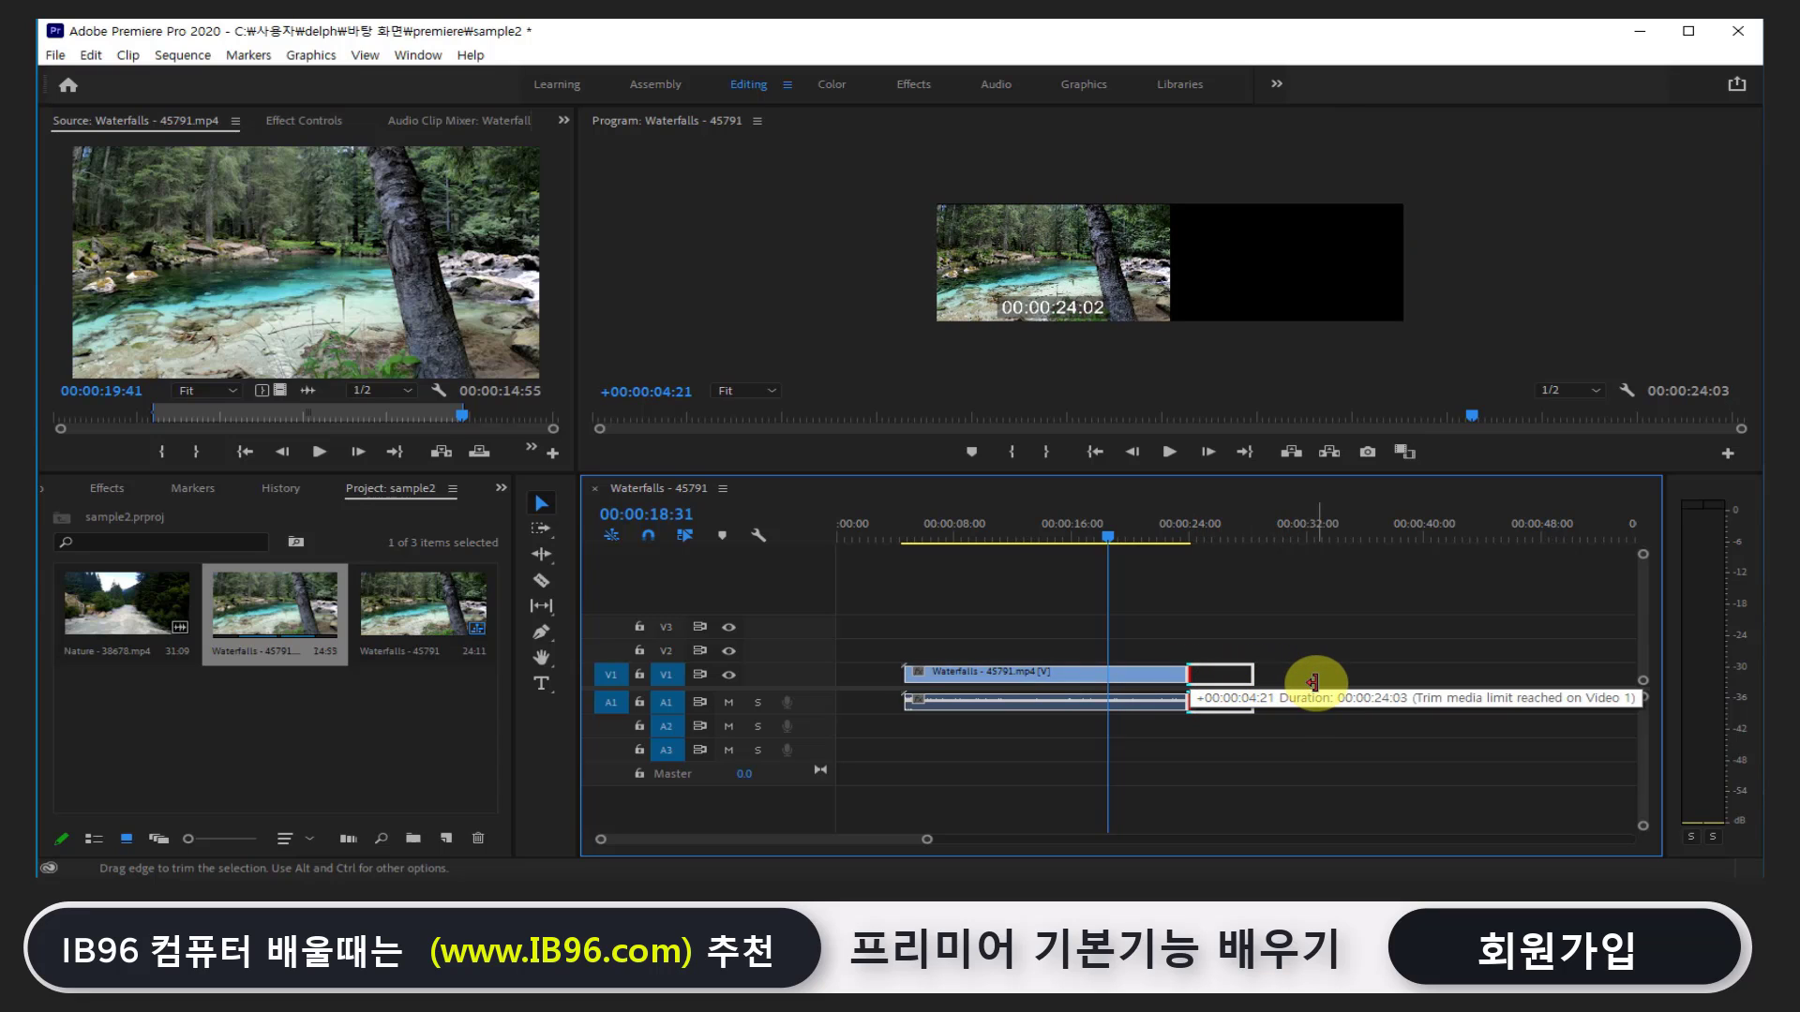
mouse_move(1313, 683)
mouse_down()
mouse_move(1383, 668)
mouse_move(1277, 672)
mouse_up()
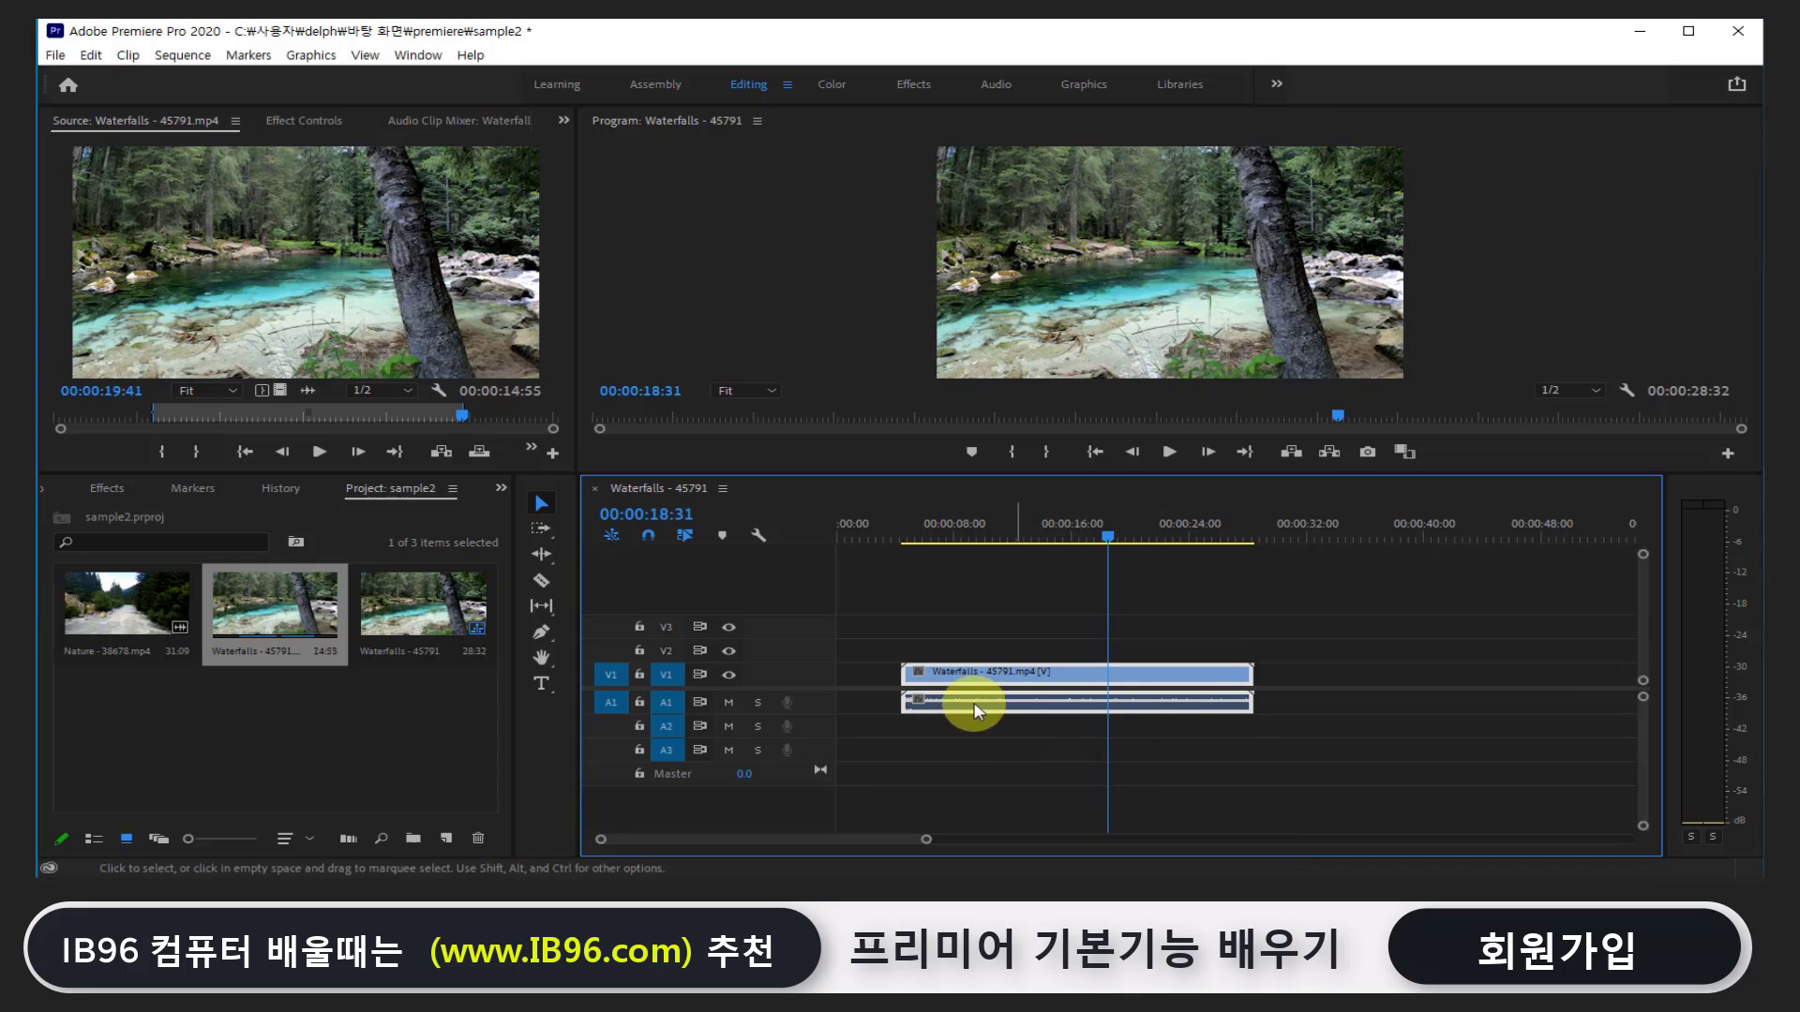
Trim the Waterfalls clip's start later and its end back so the sequence ends at 00:00:20:27
click(905, 675)
drag(905, 675, 999, 675)
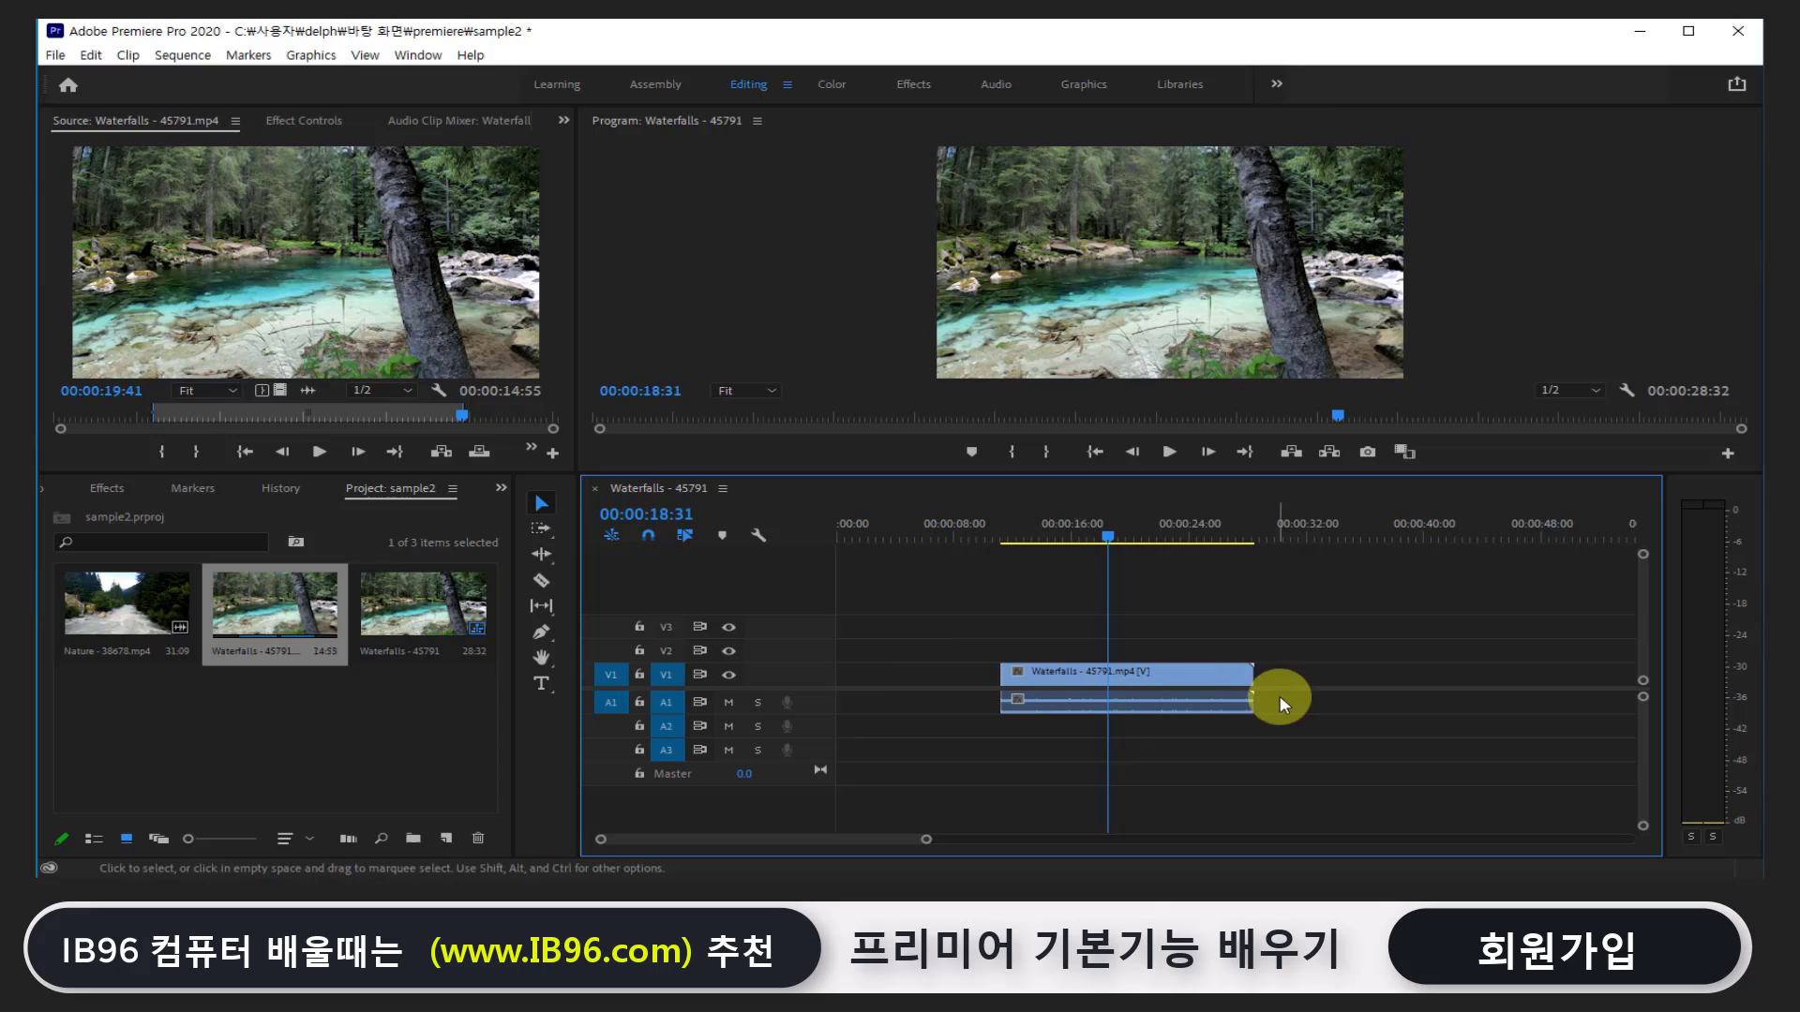
click(1249, 675)
drag(1250, 675, 1135, 675)
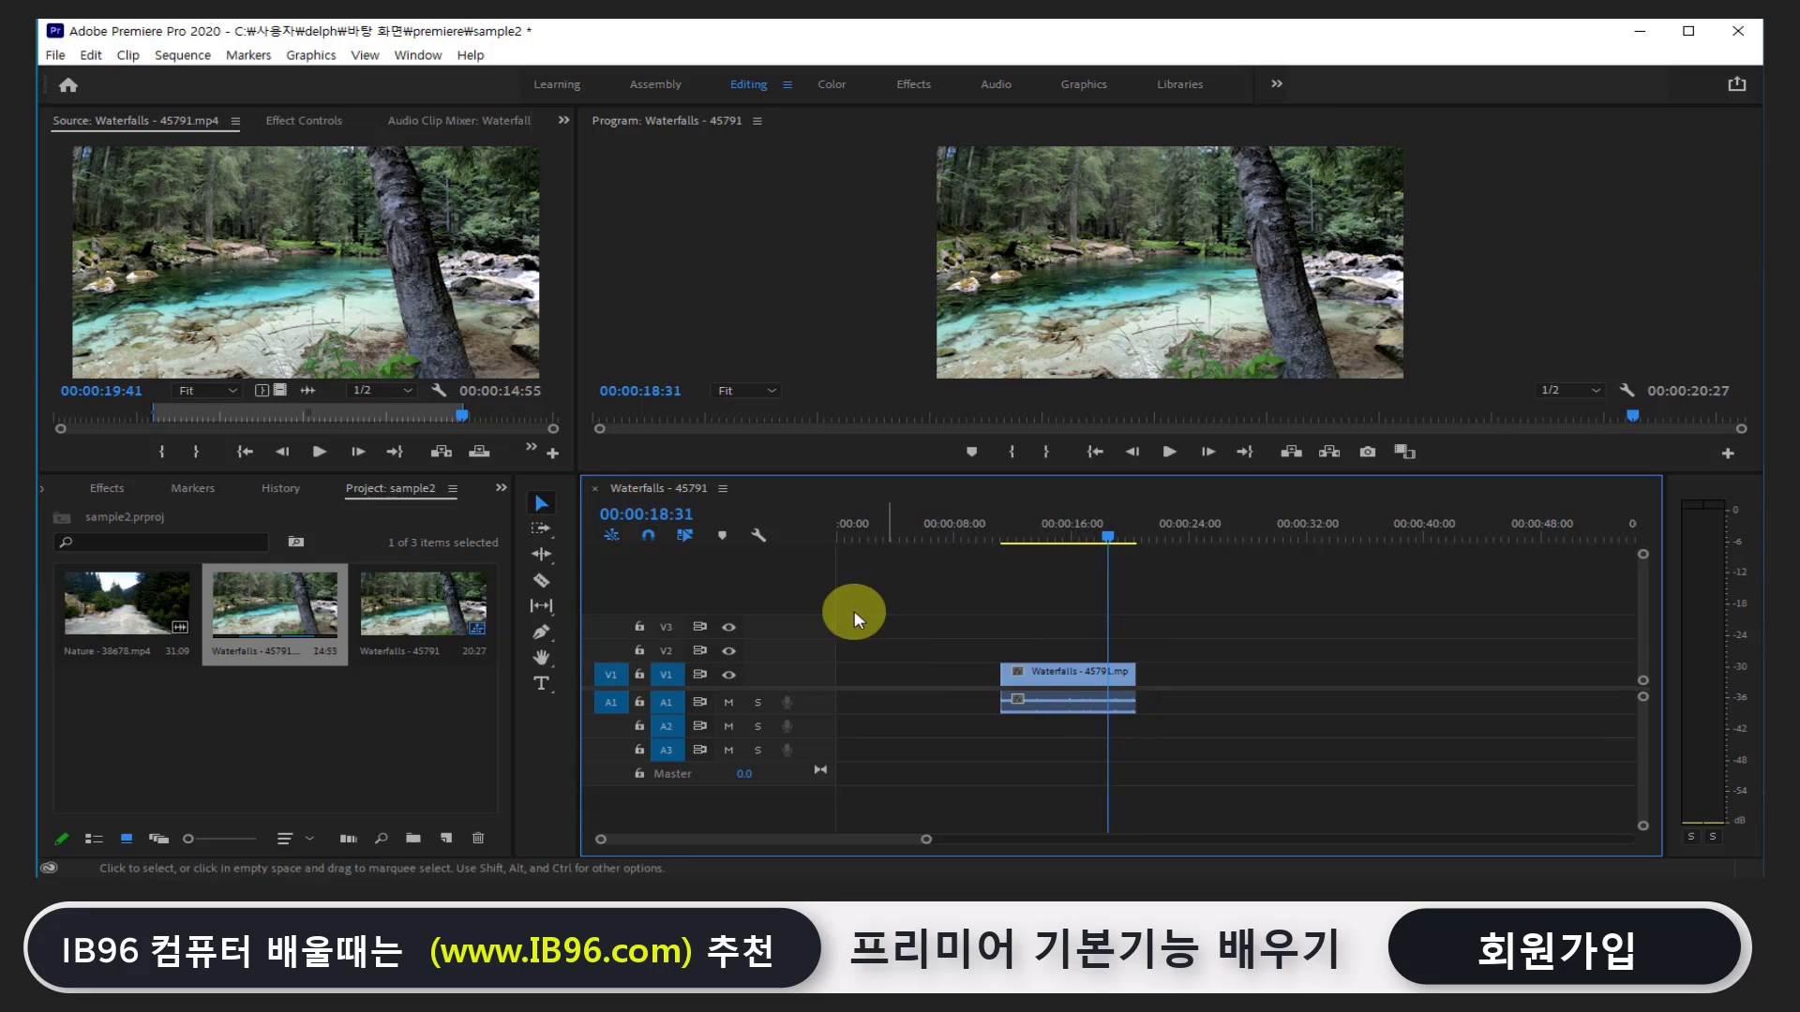
Adjust the Waterfalls start trim and slide the clip to span 00:00:08:36–00:00:20:13 (00:00:11:38)
click(1056, 699)
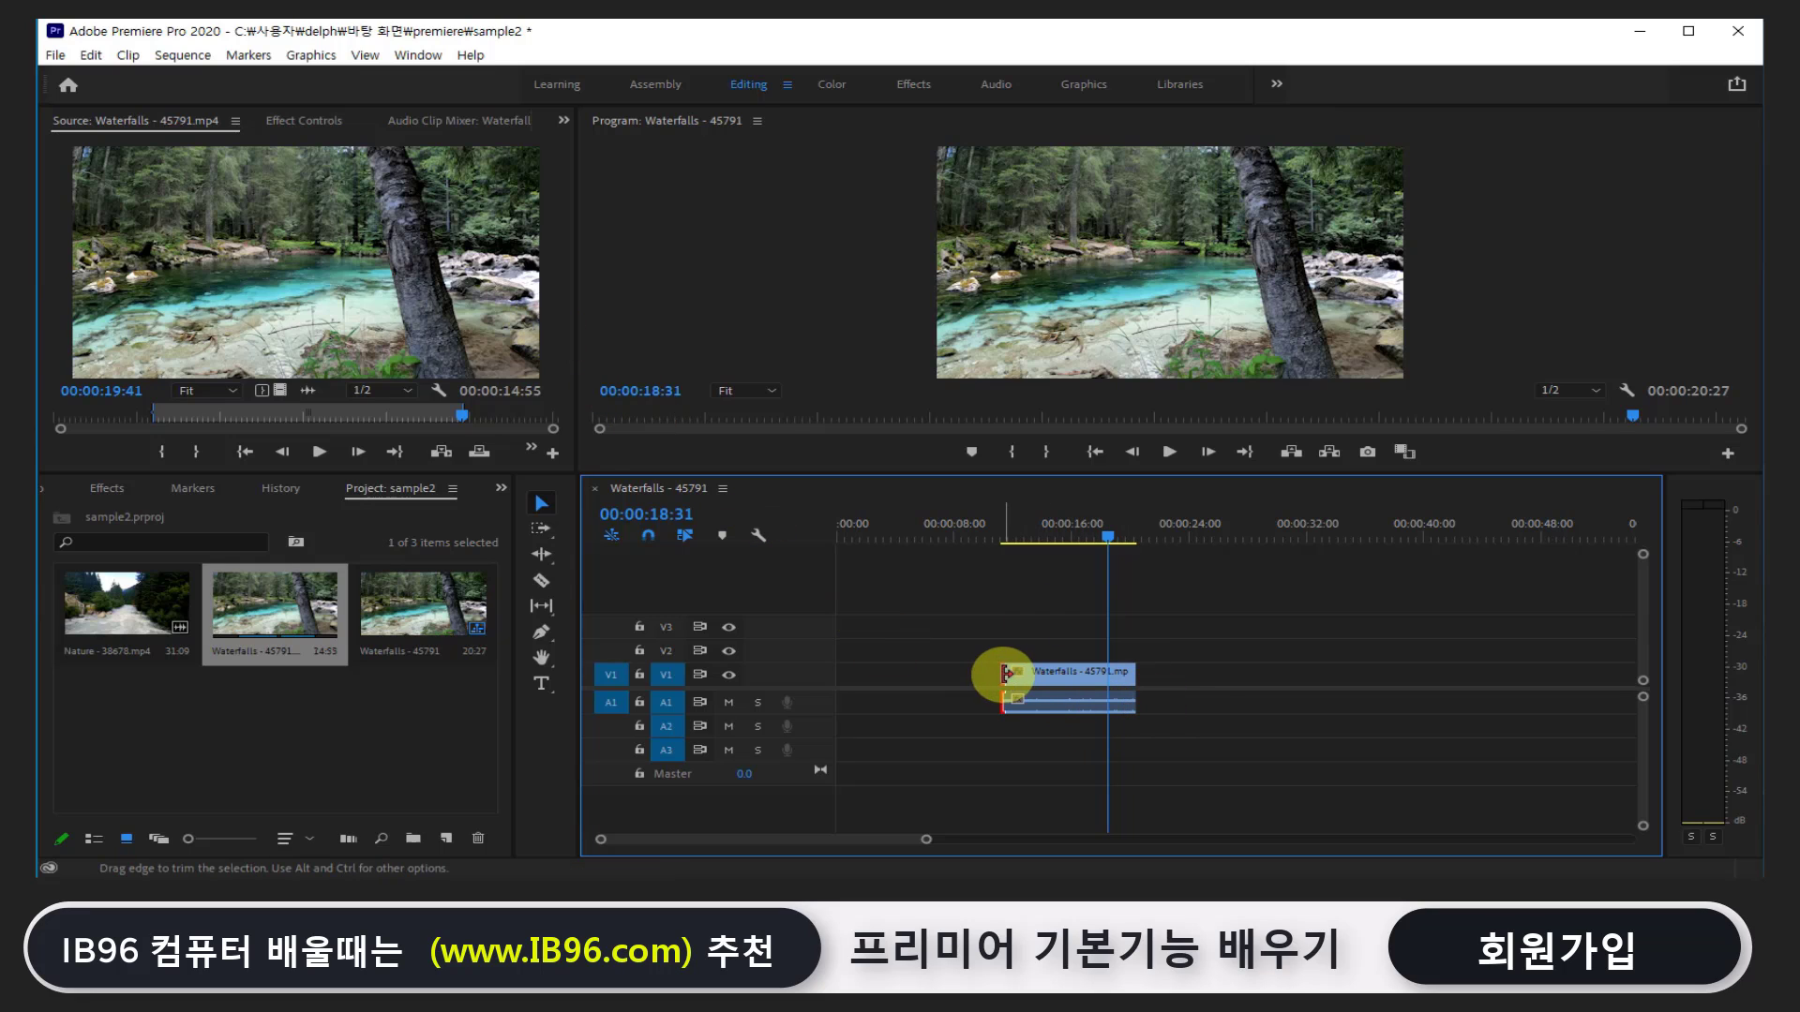
drag(1005, 673, 1107, 675)
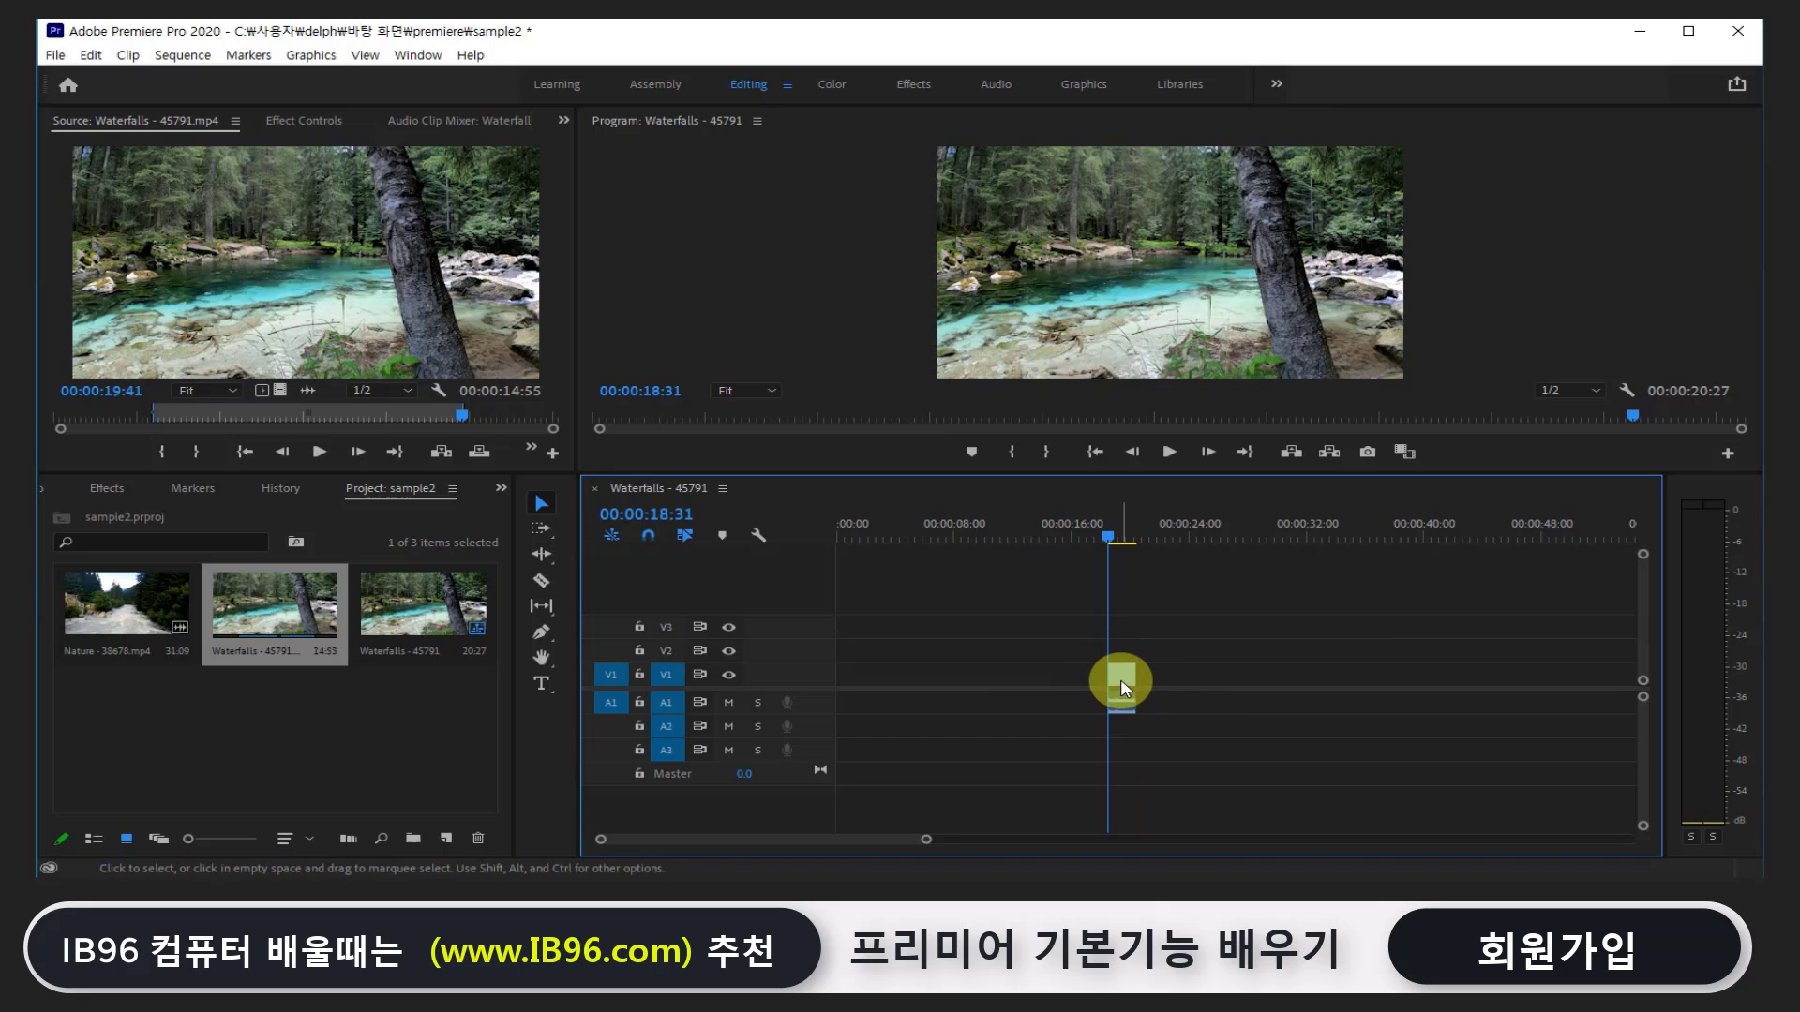
drag(1110, 675, 854, 690)
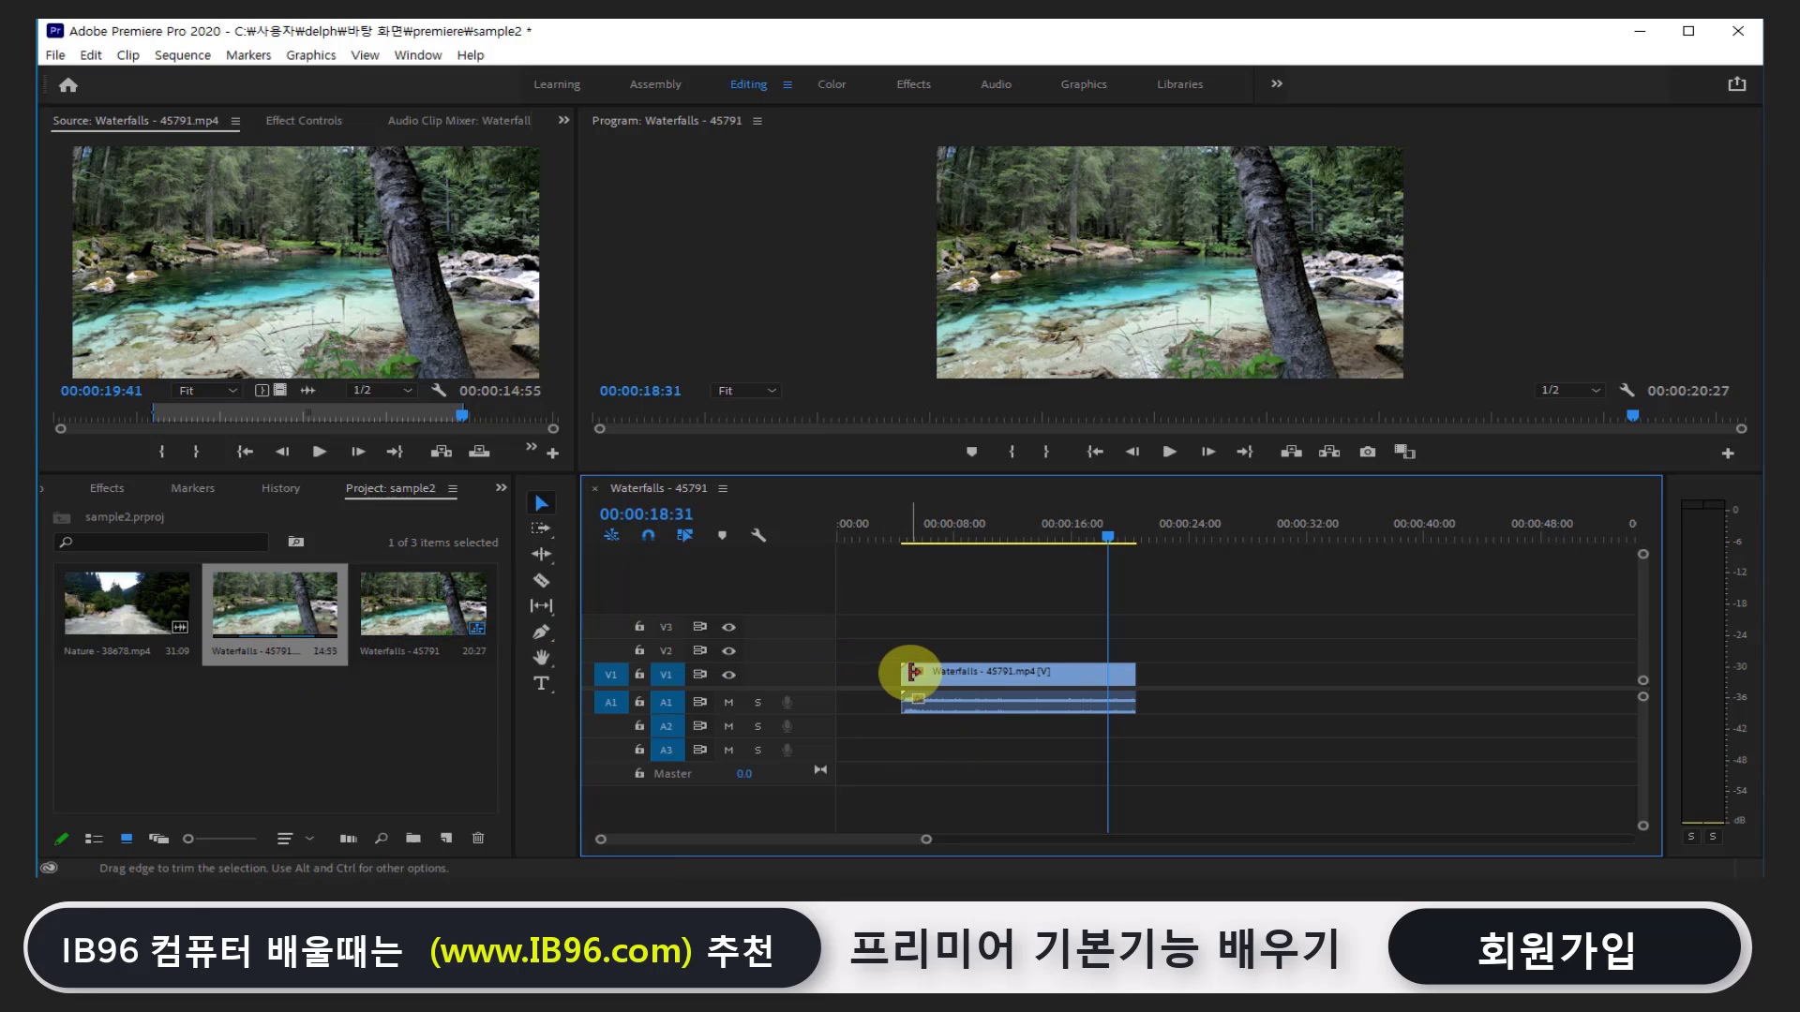
mouse_move(905, 674)
mouse_down()
mouse_move(1104, 672)
mouse_move(967, 673)
mouse_up()
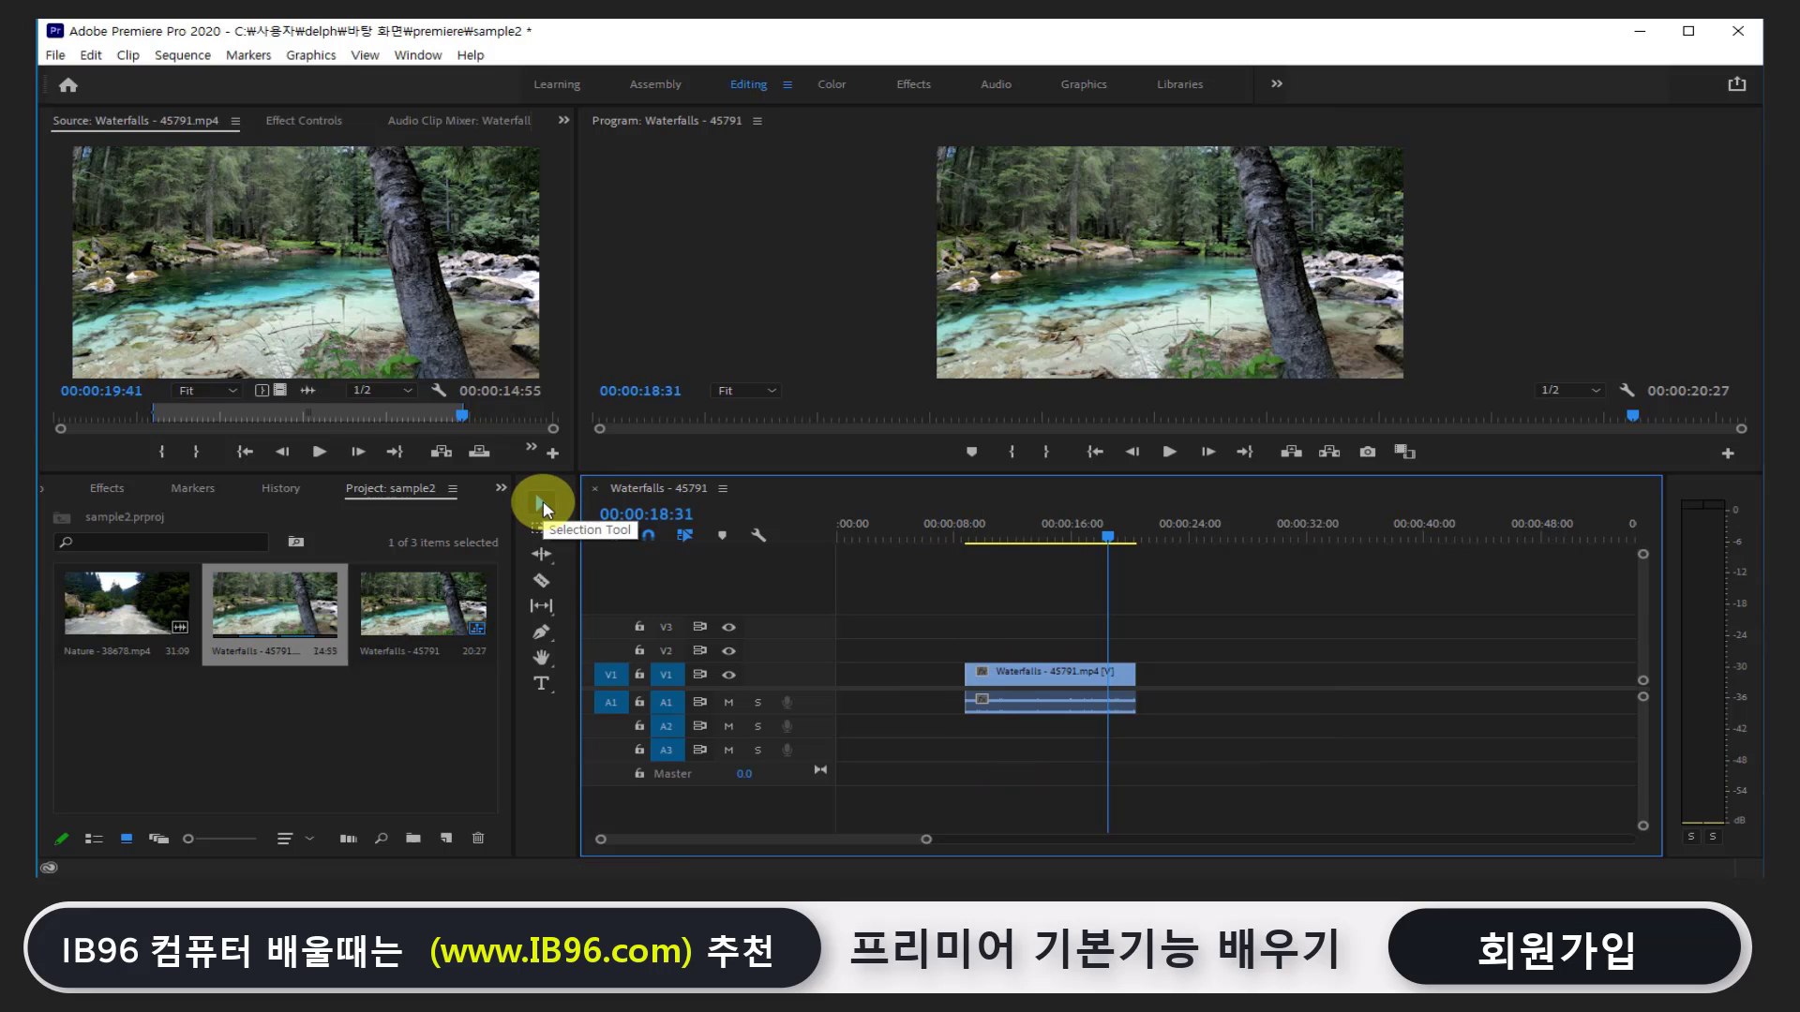
mouse_move(1048, 701)
mouse_down()
mouse_move(1271, 680)
mouse_move(1045, 675)
mouse_up()
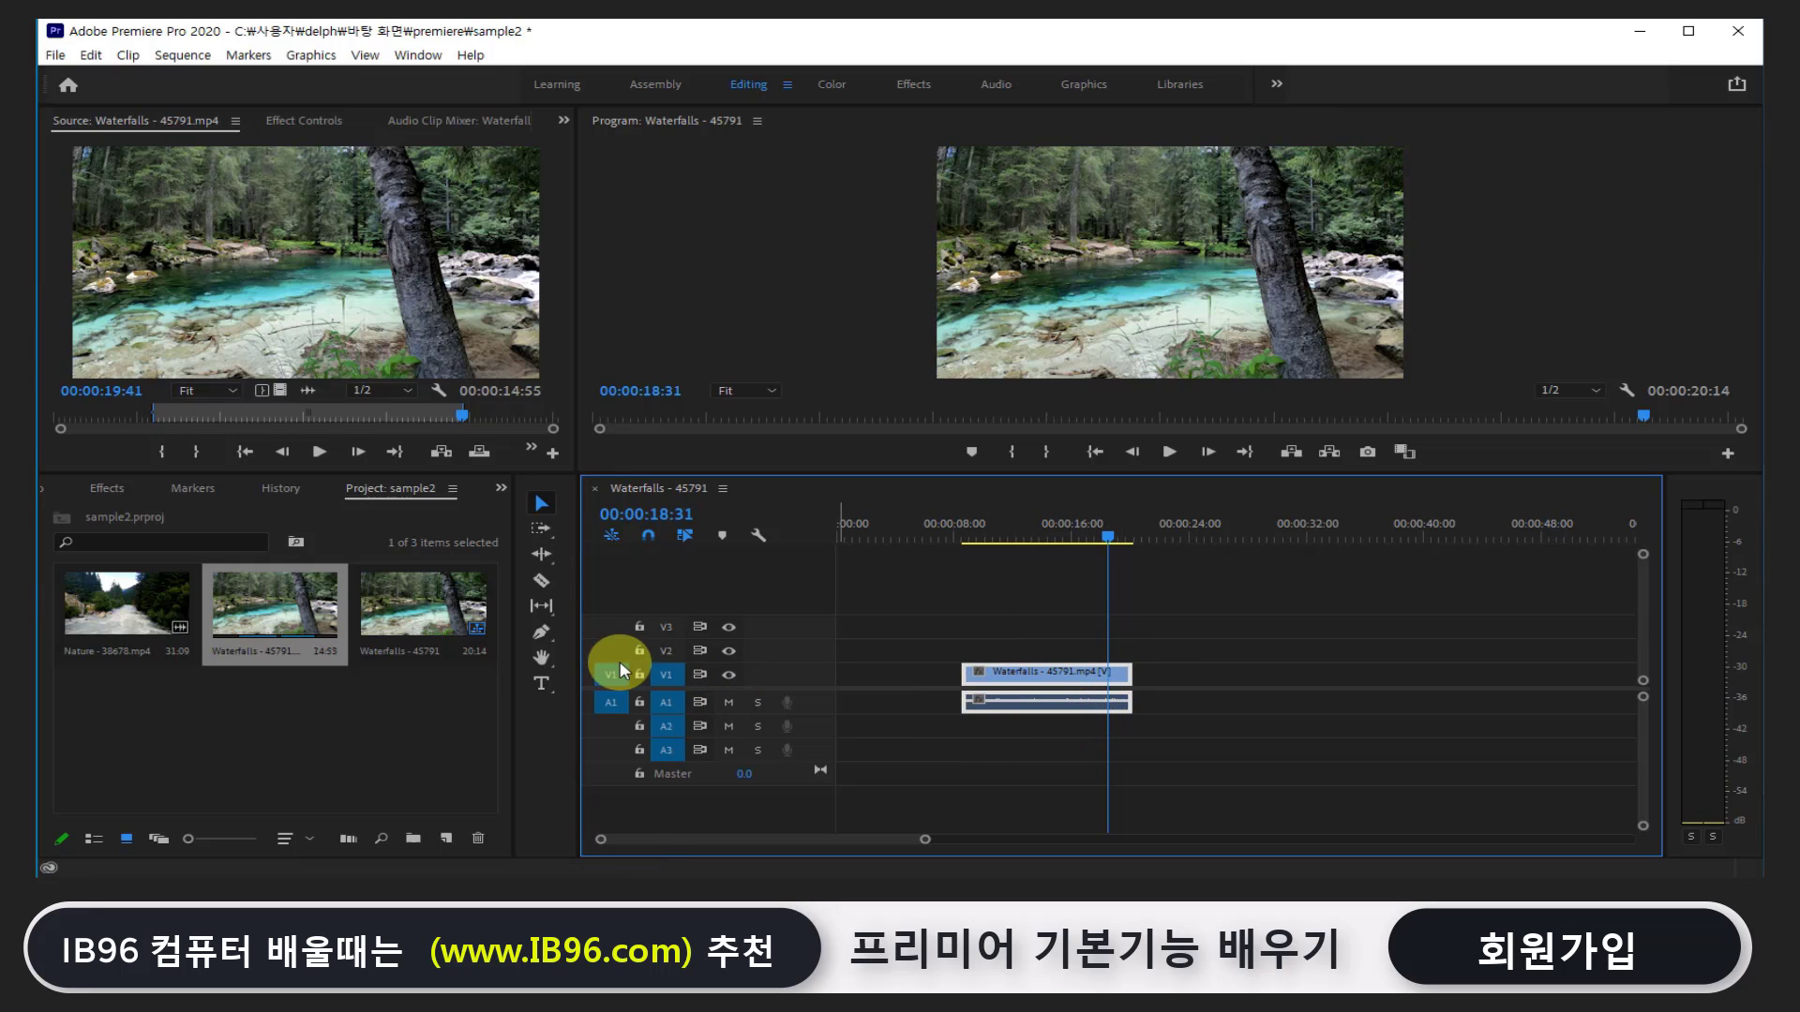
Move Waterfalls earlier and place Nature - 38678.mp4 on V1 directly after it
drag(1064, 683, 1003, 682)
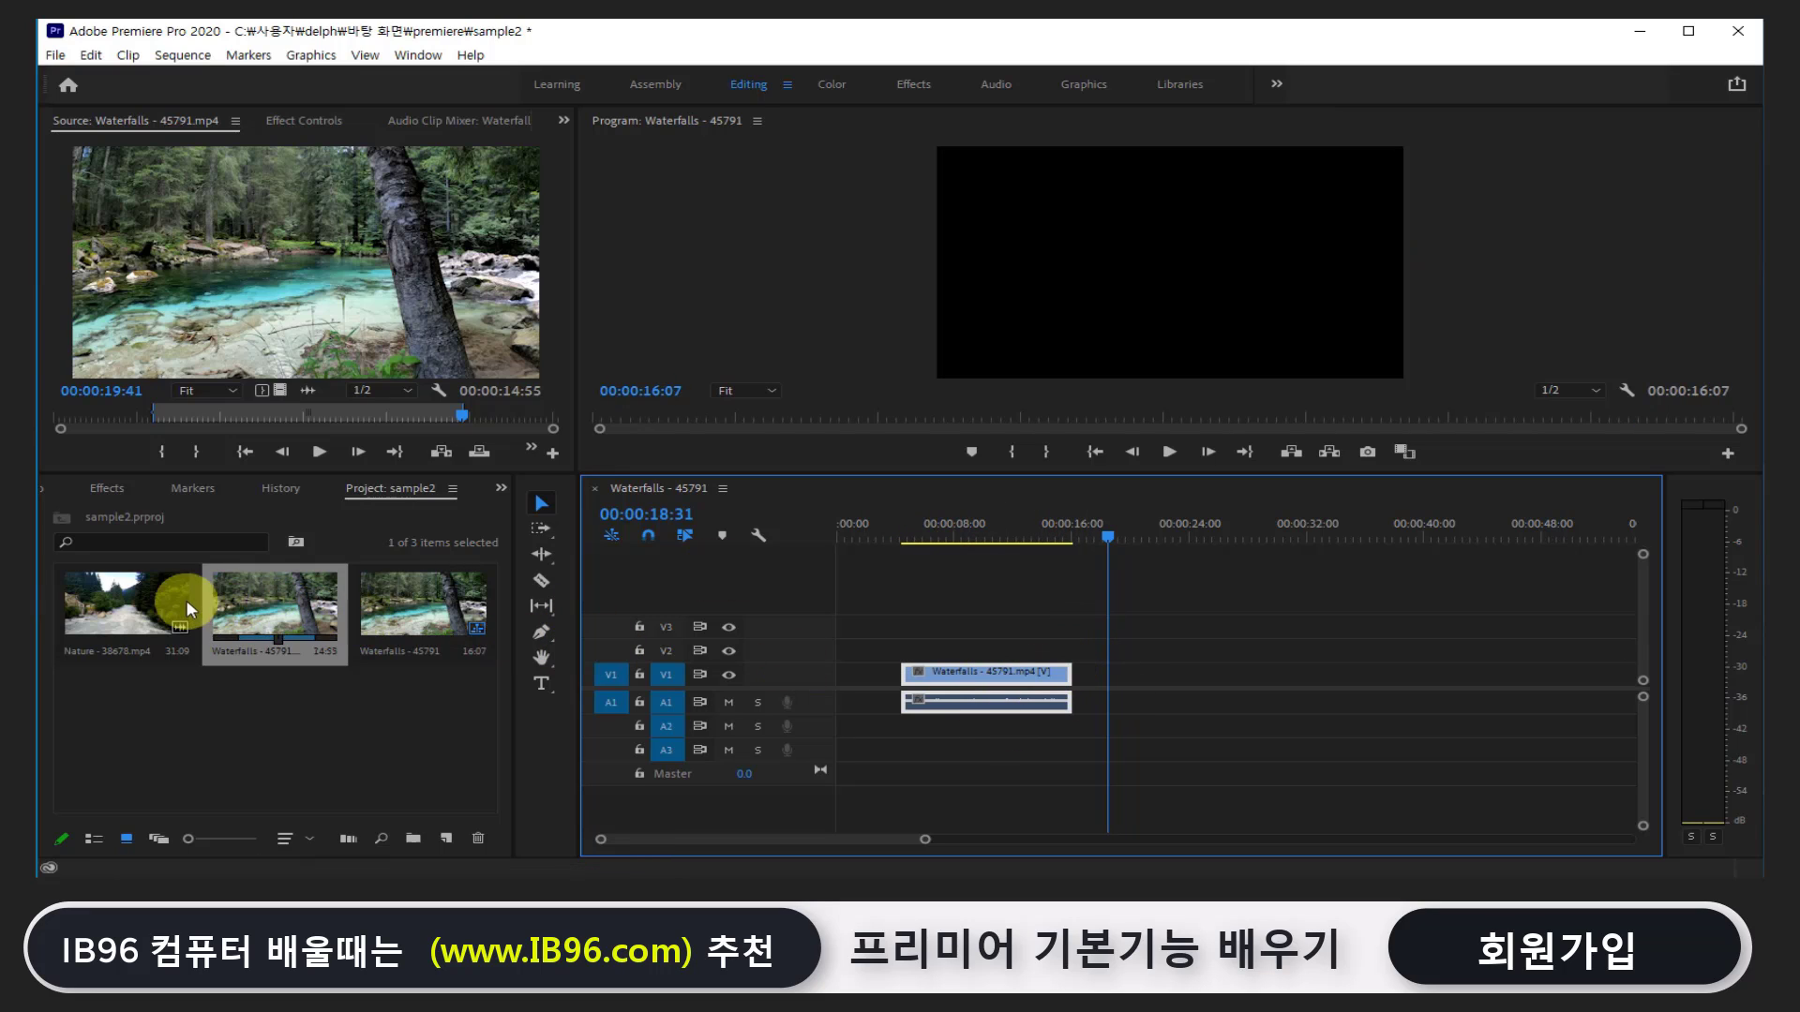
click(148, 600)
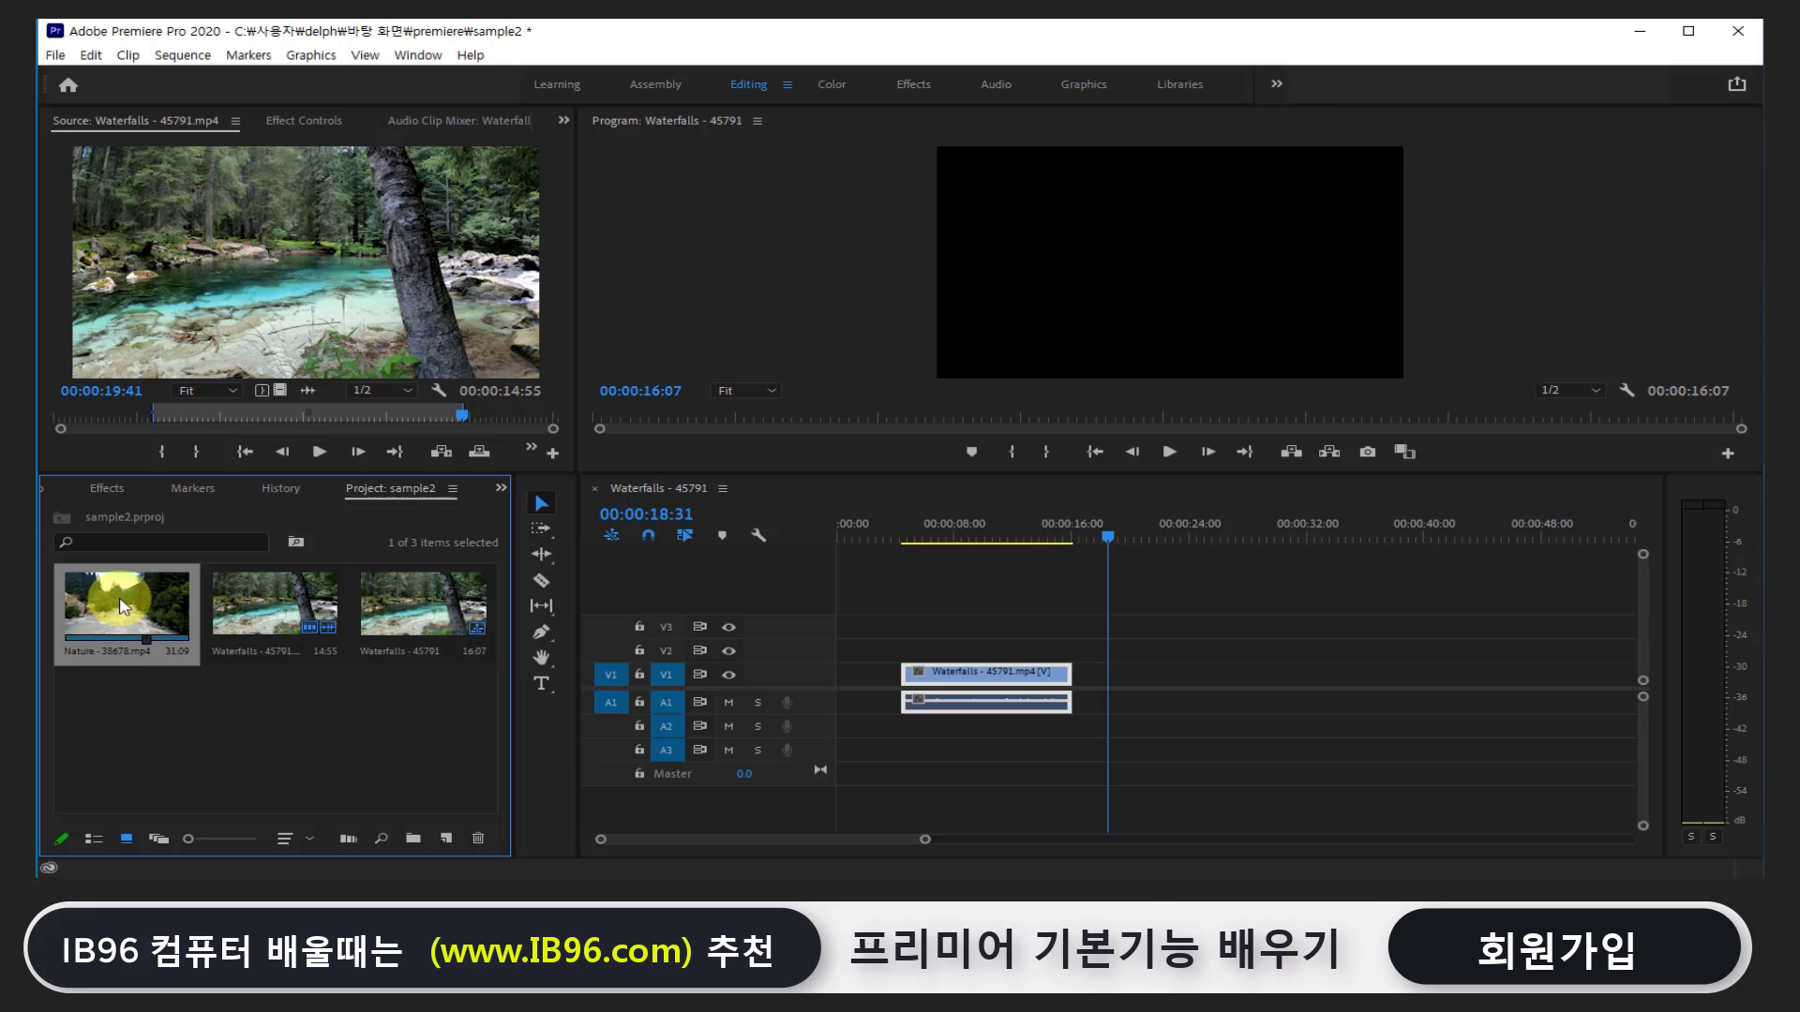
drag(148, 600, 1078, 699)
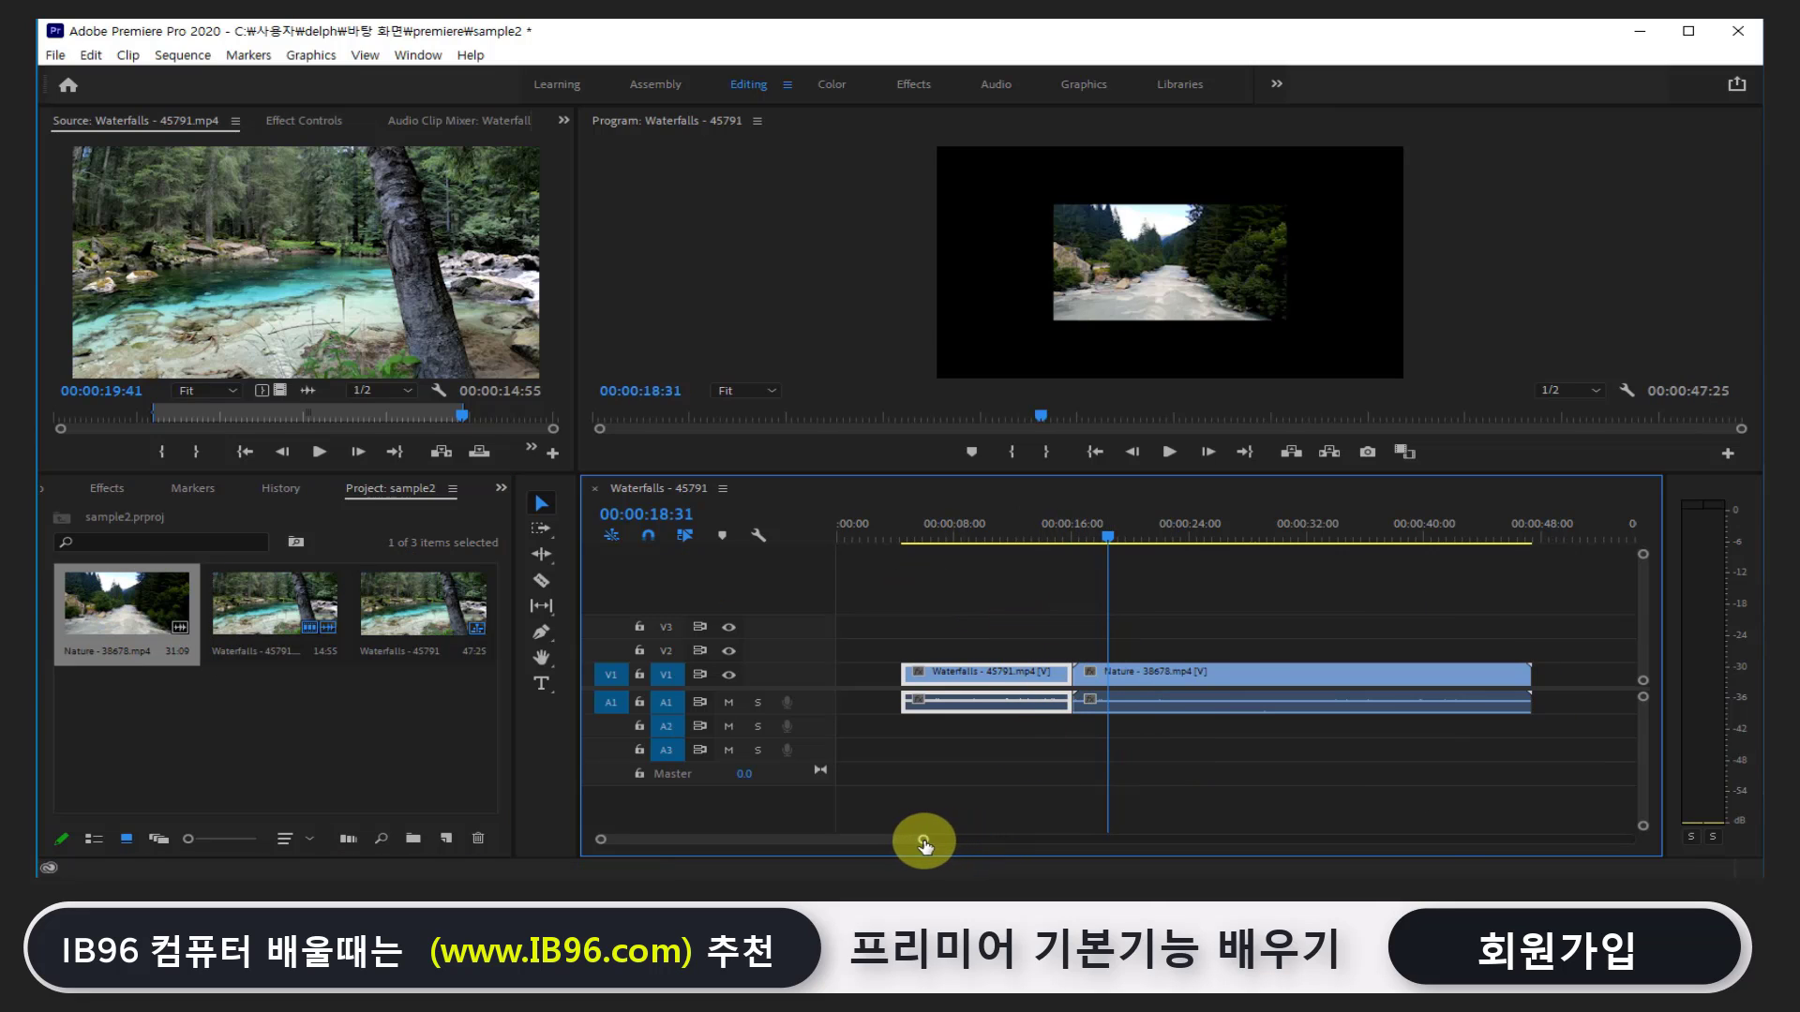
drag(937, 836, 890, 845)
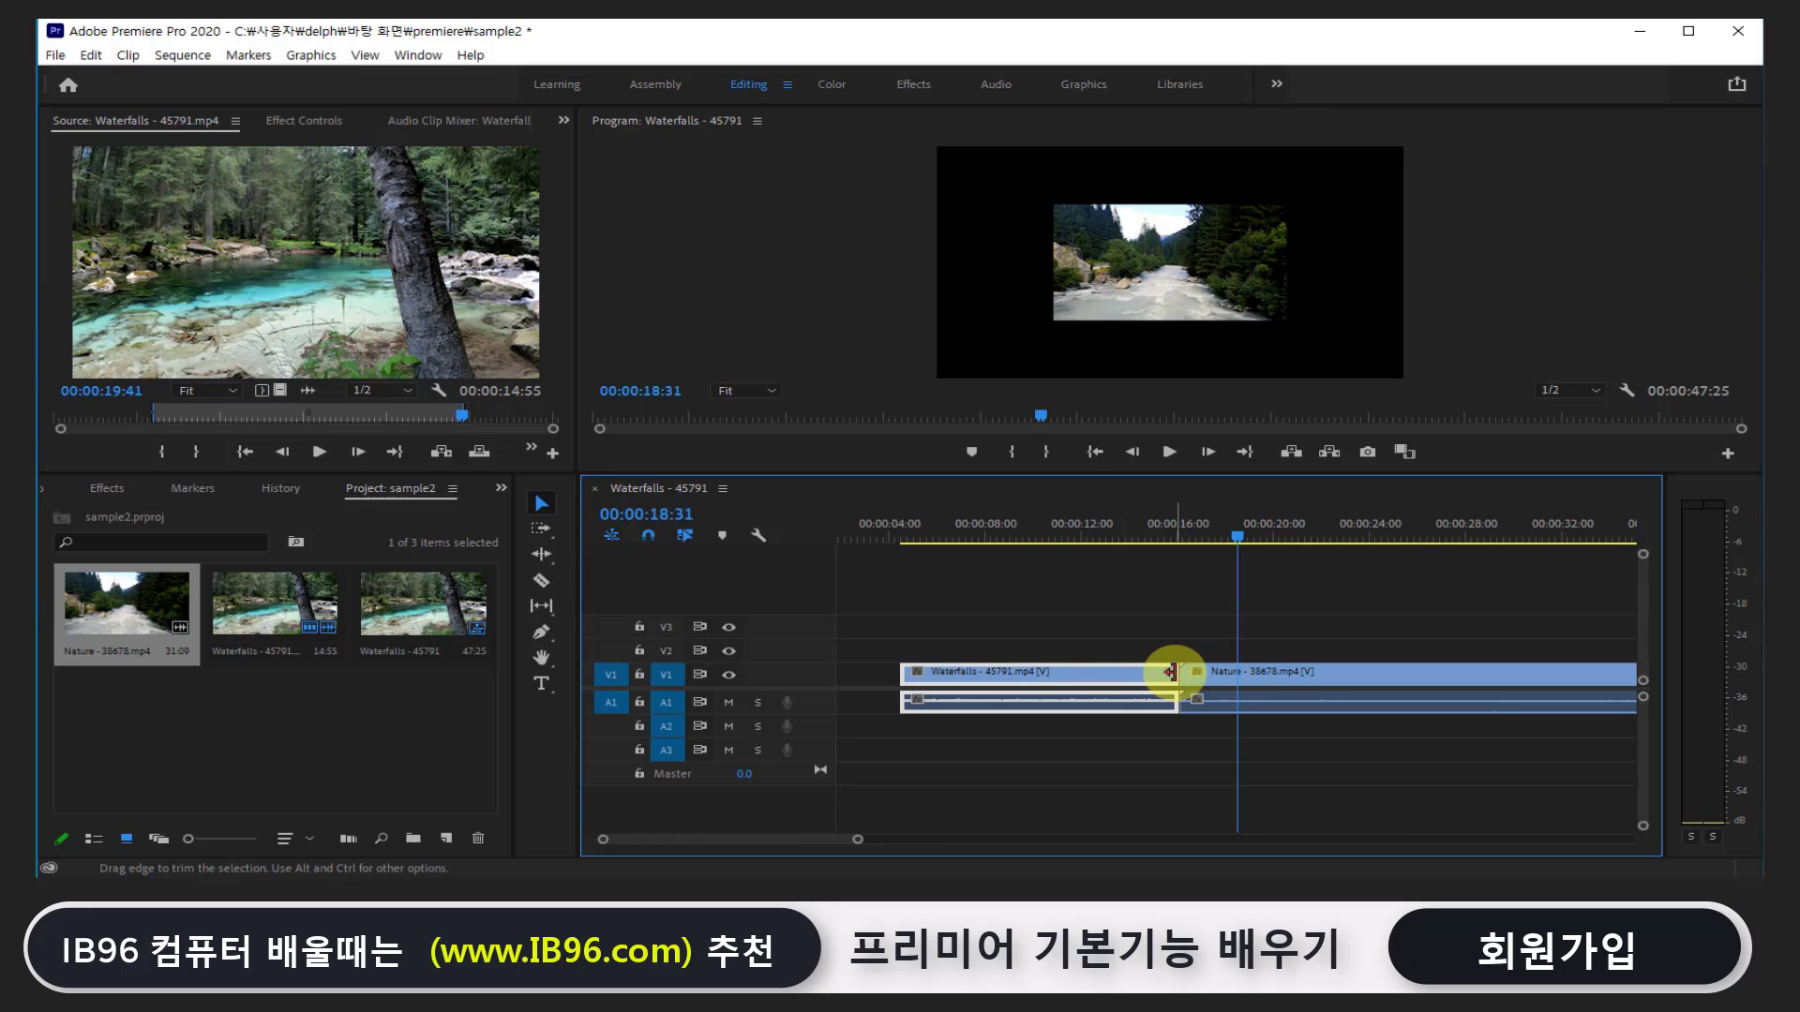
Test trimming the Waterfalls end and Nature start, undo, and select the edit point between them
click(1207, 616)
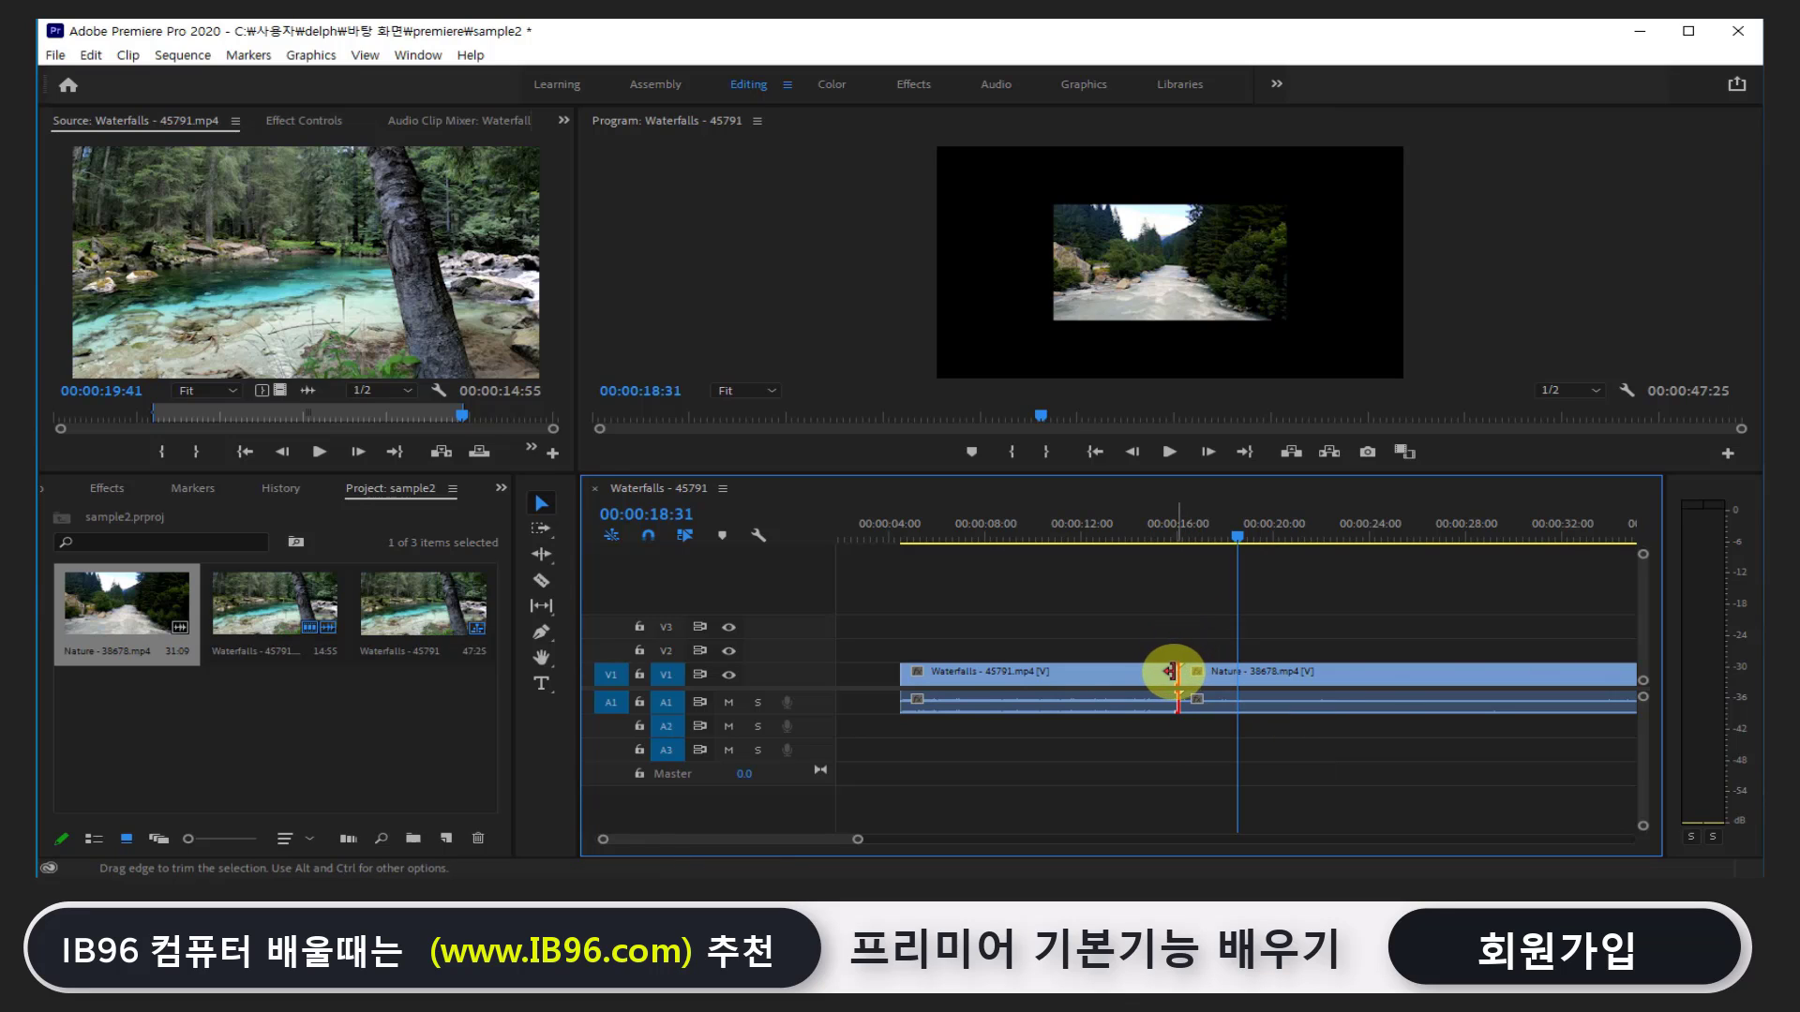
drag(1174, 671, 1055, 674)
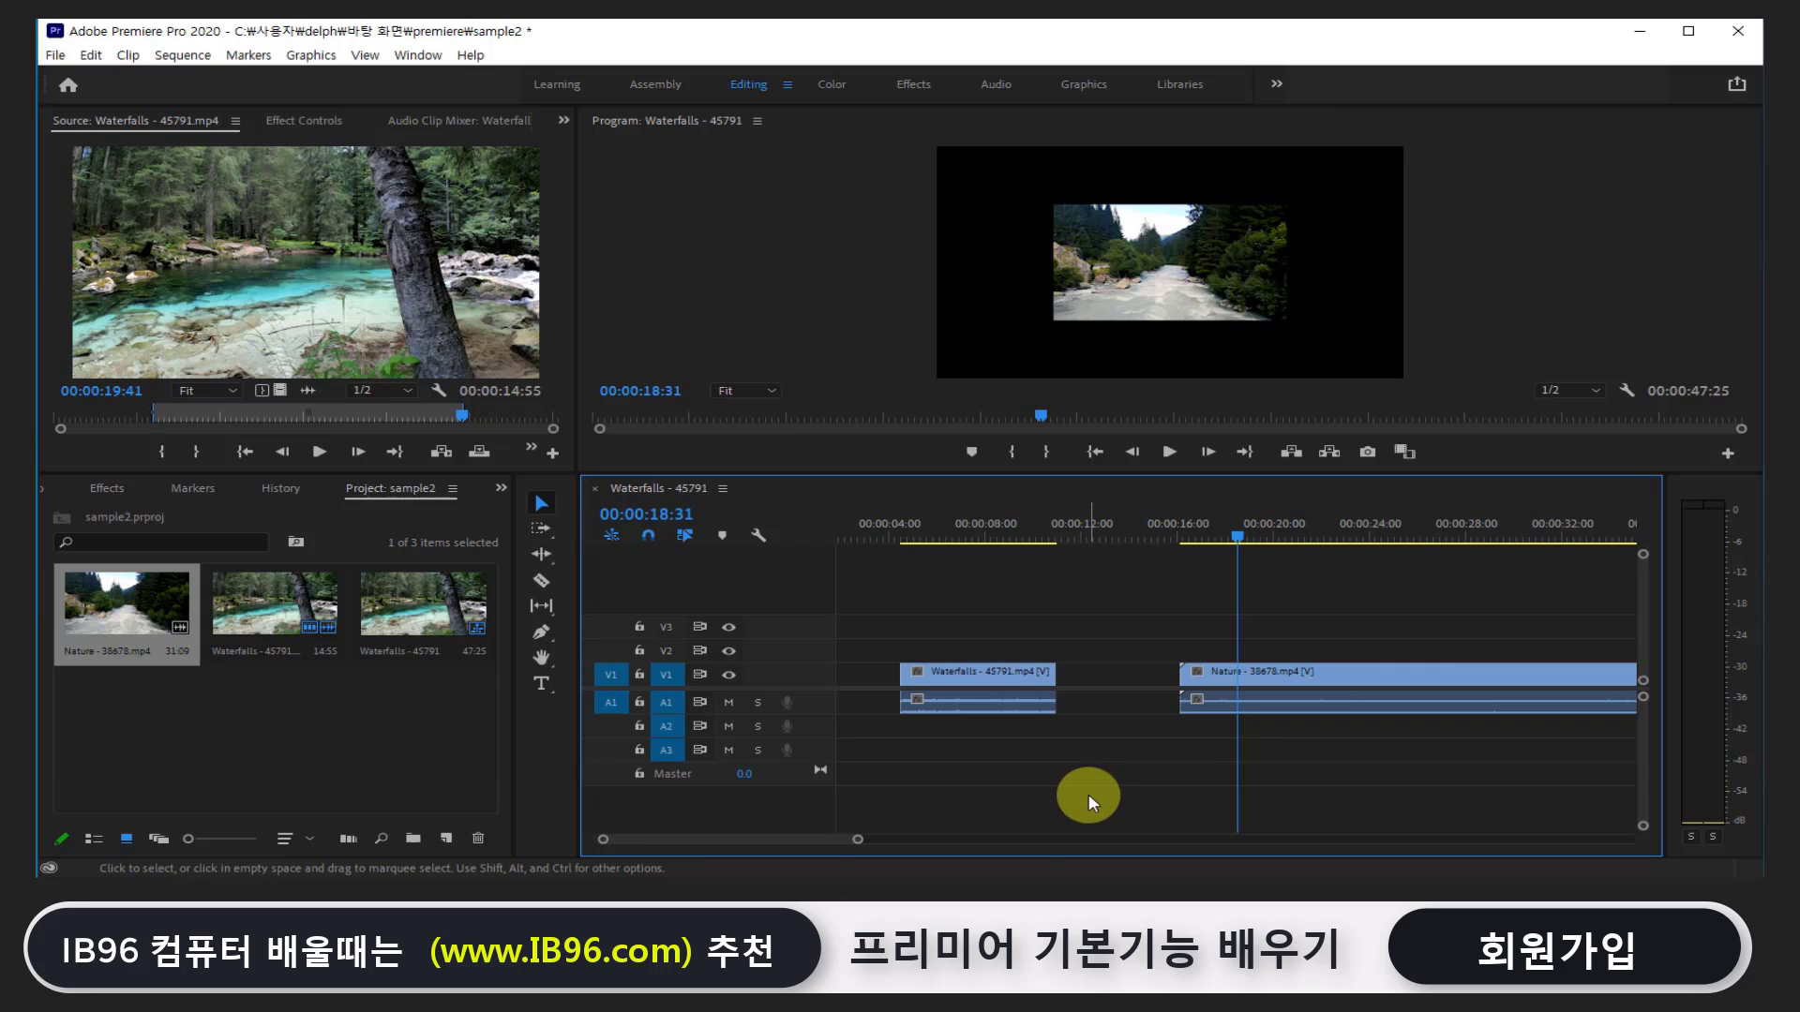
key(ctrl+z)
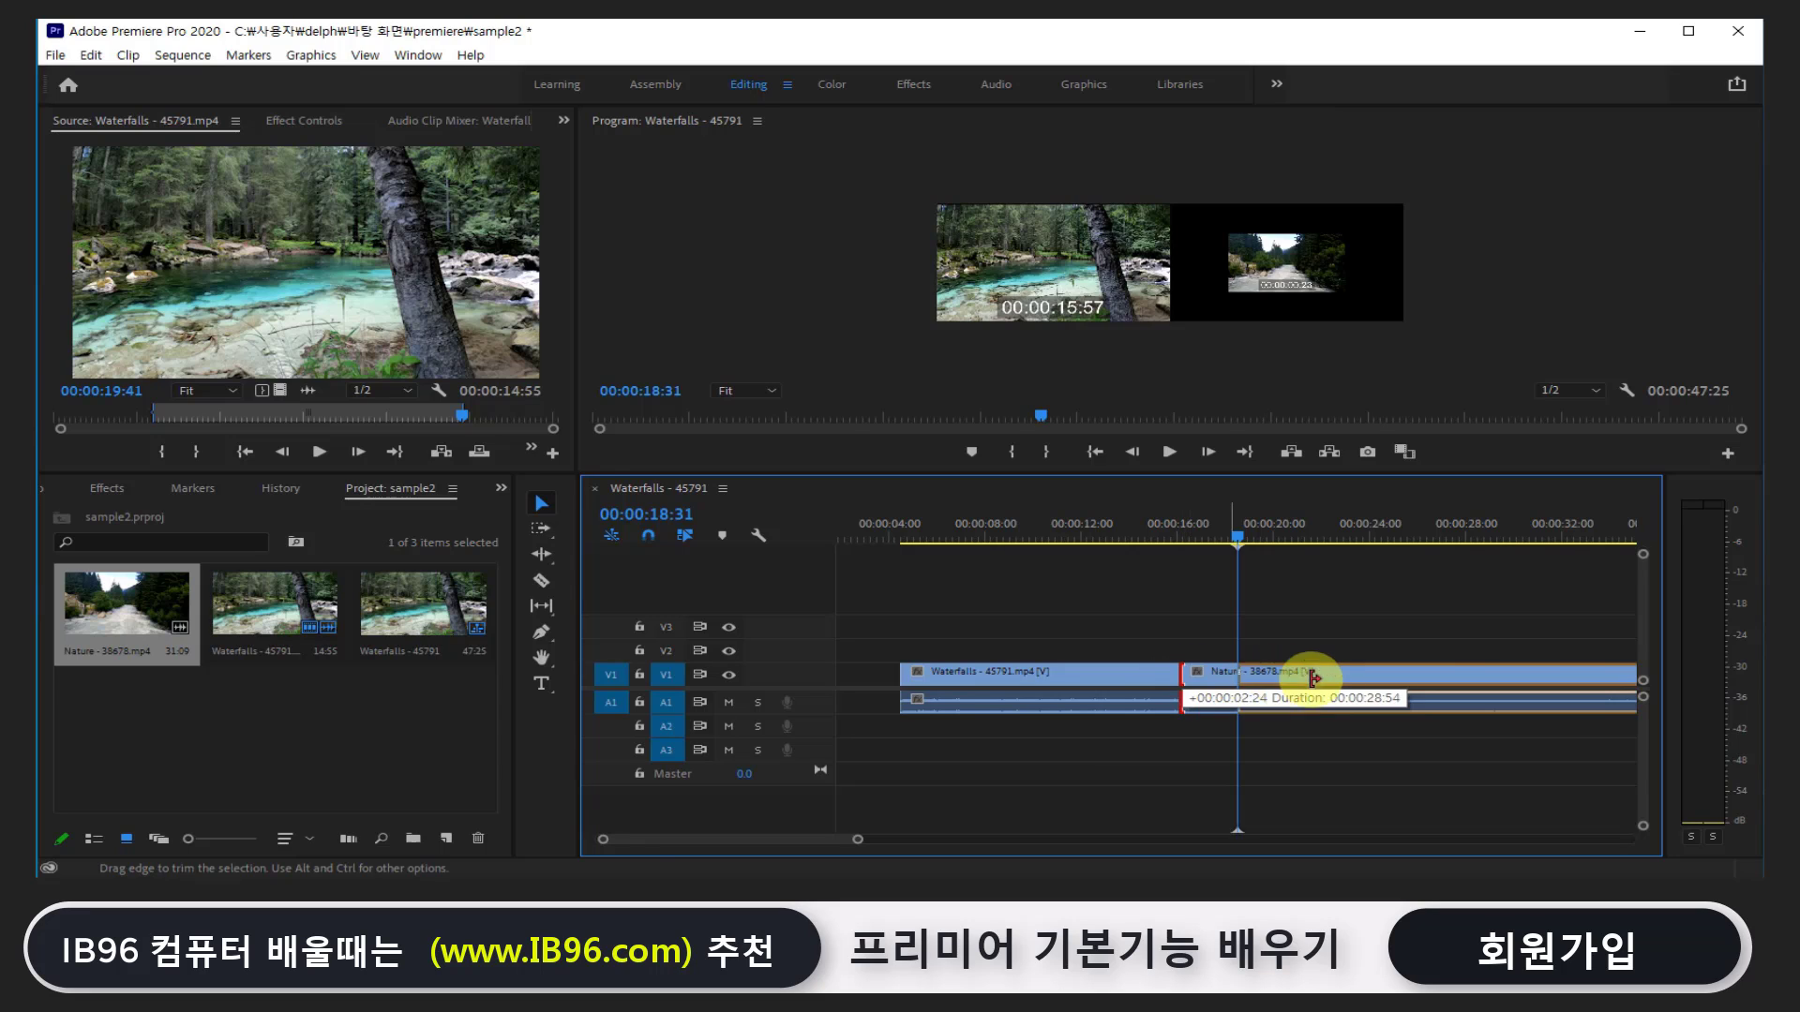
mouse_move(1184, 675)
mouse_down()
mouse_move(1357, 677)
mouse_move(1183, 671)
mouse_up()
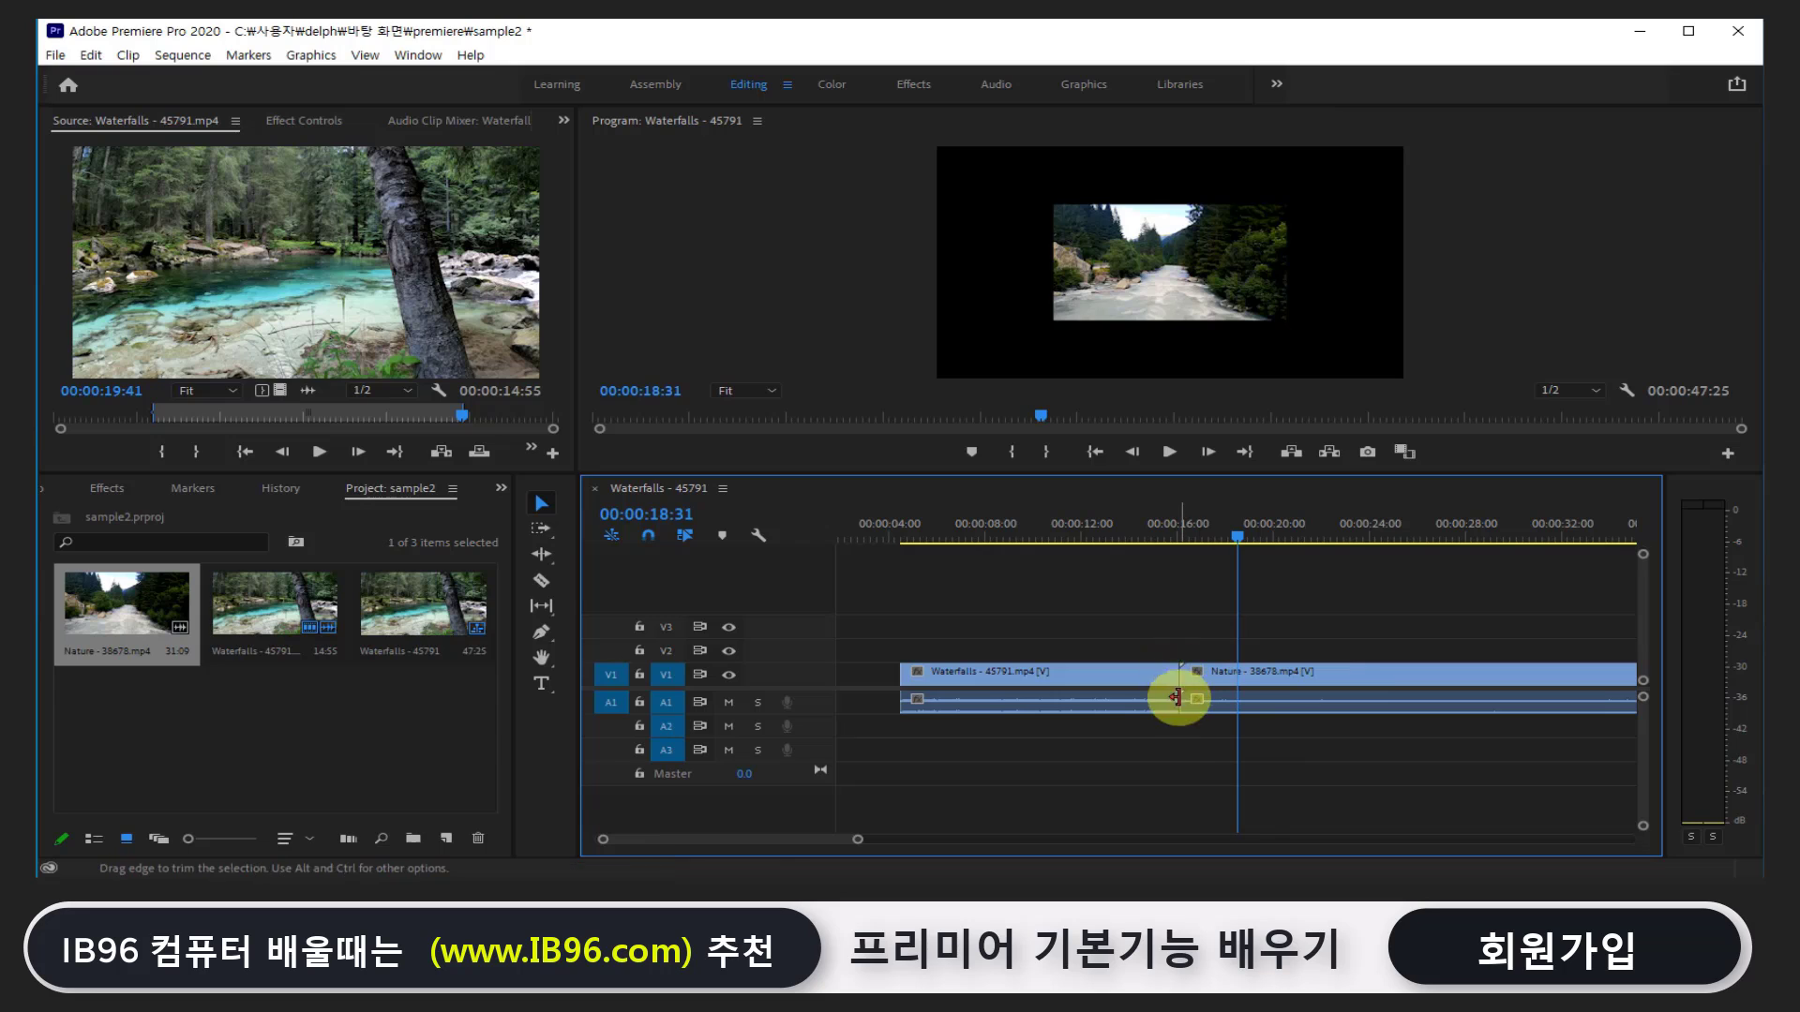
click(1129, 673)
click(1247, 673)
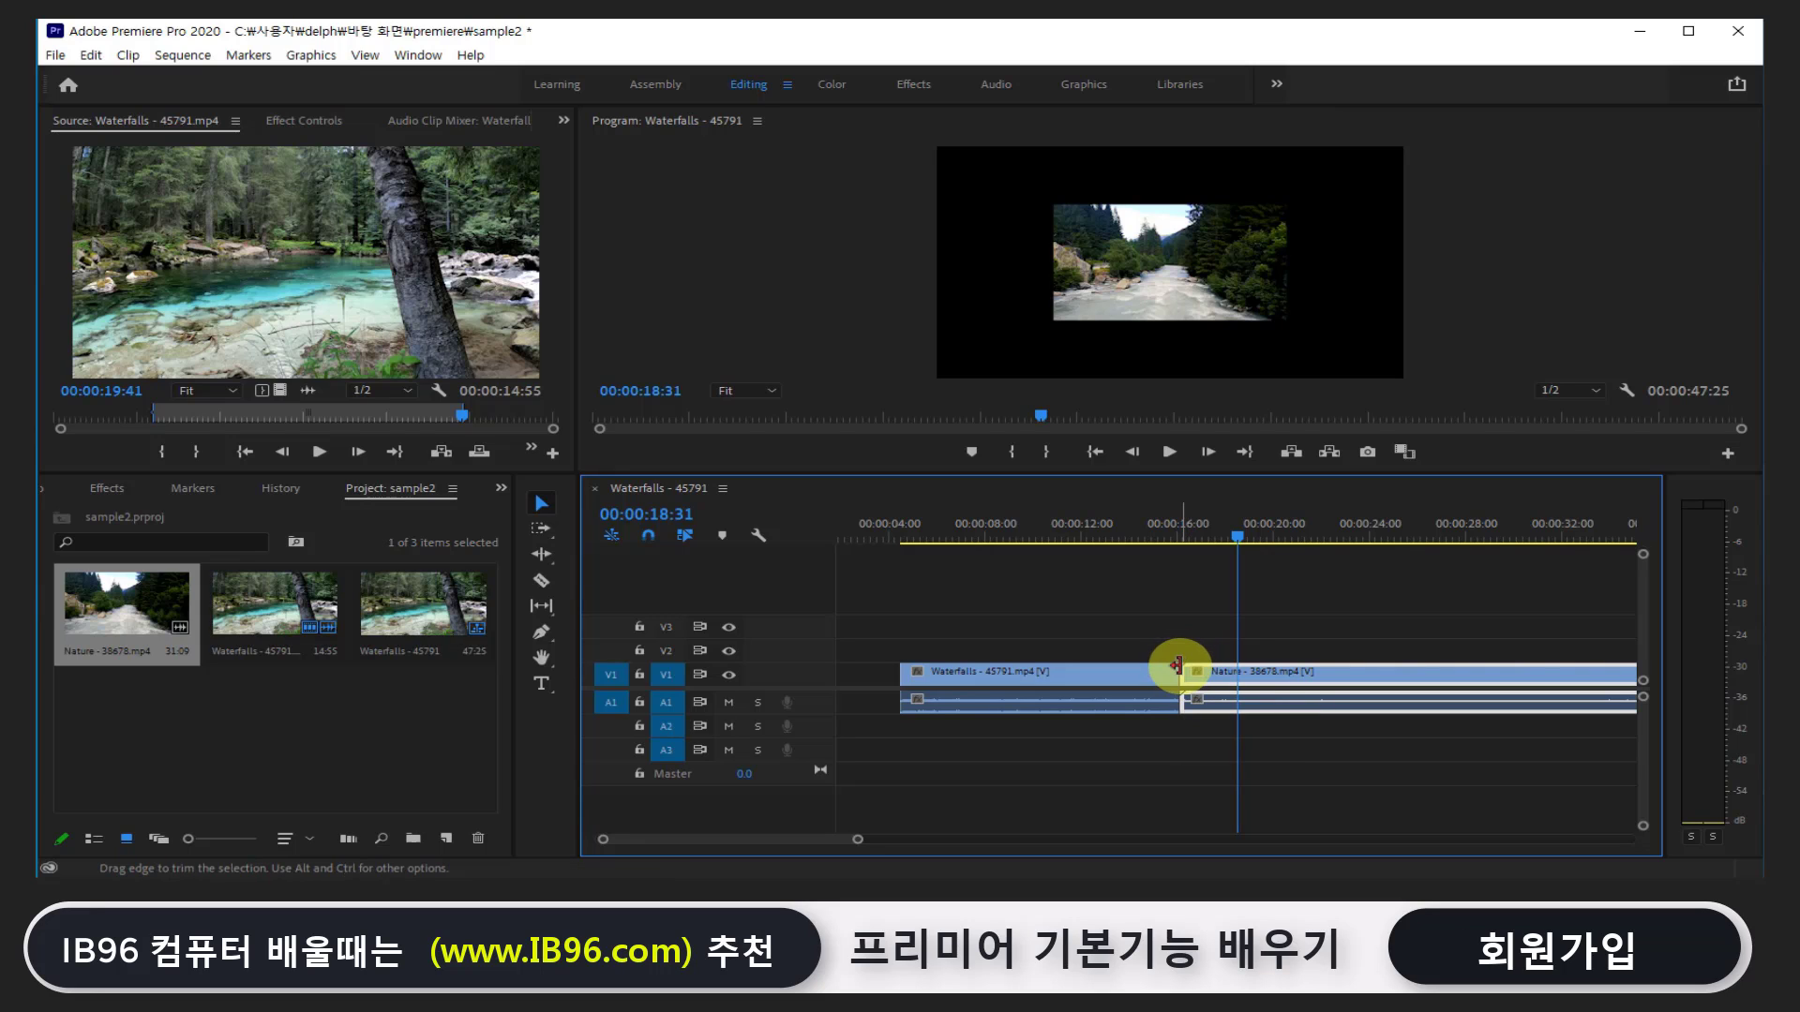
click(1176, 669)
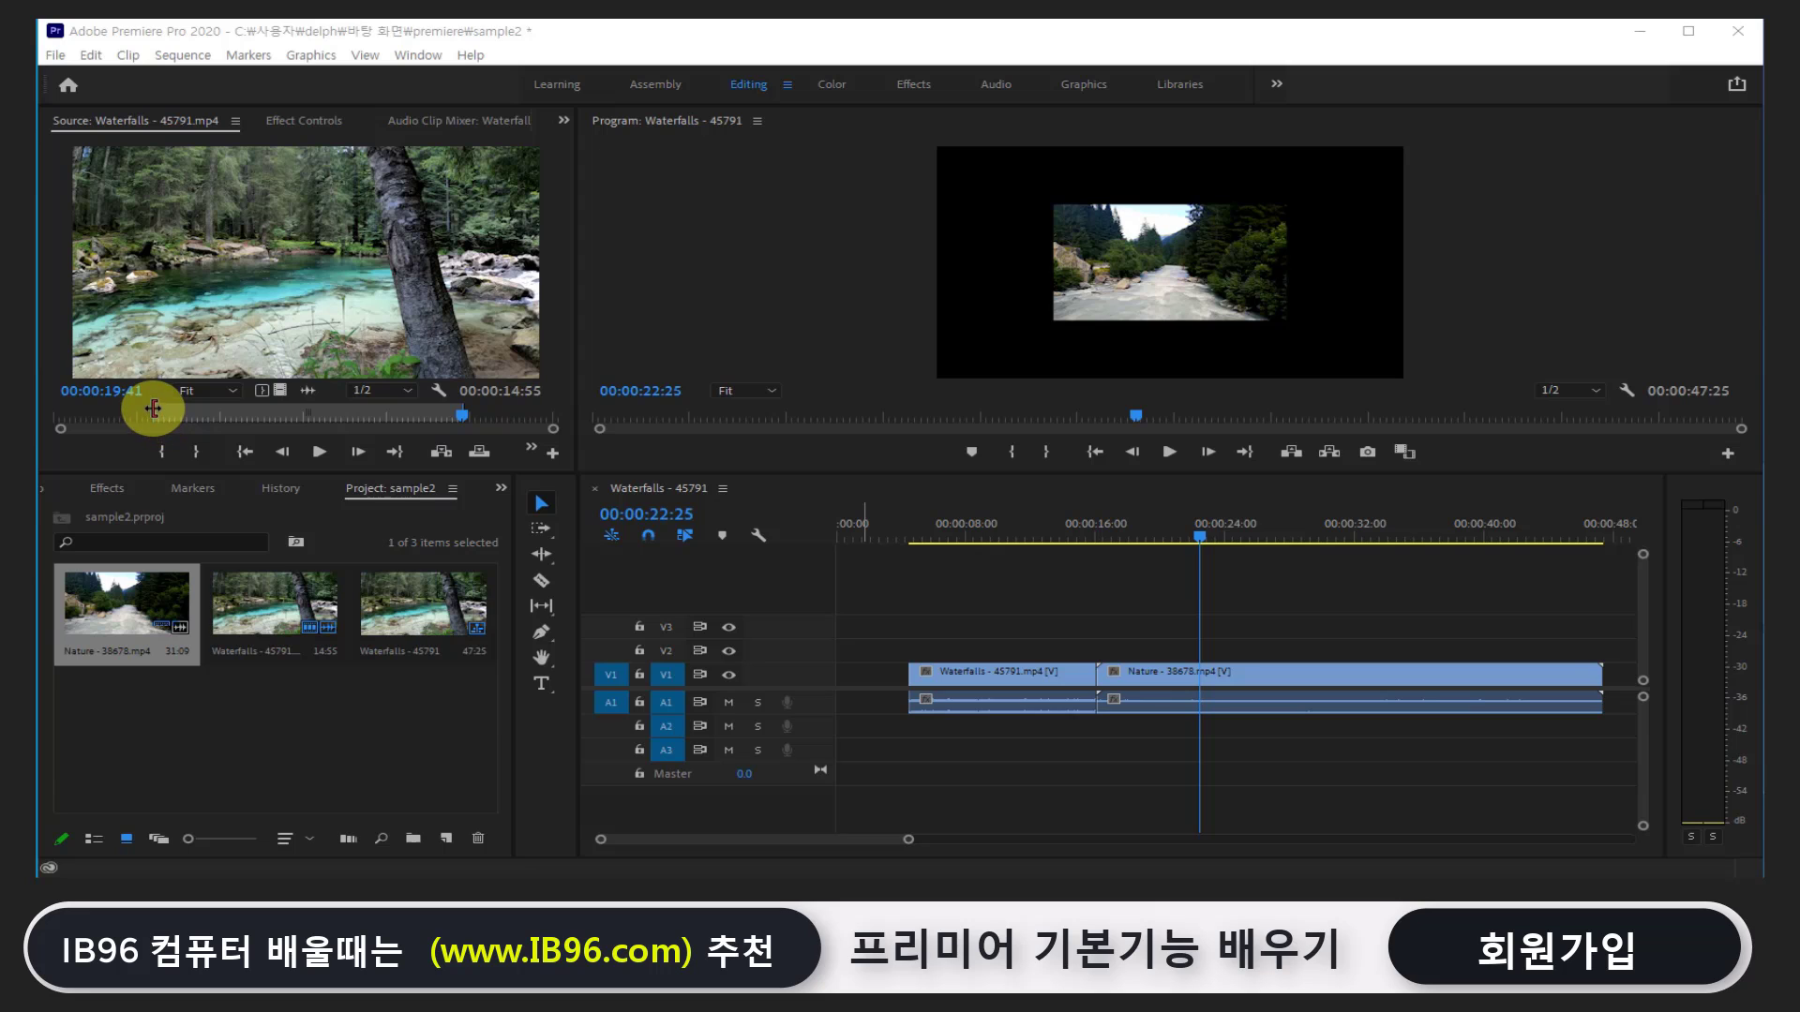
Set the Waterfalls source In/Out markers to a 00:00:06:32 span and park the sequence at 00:00:21:37
click(461, 418)
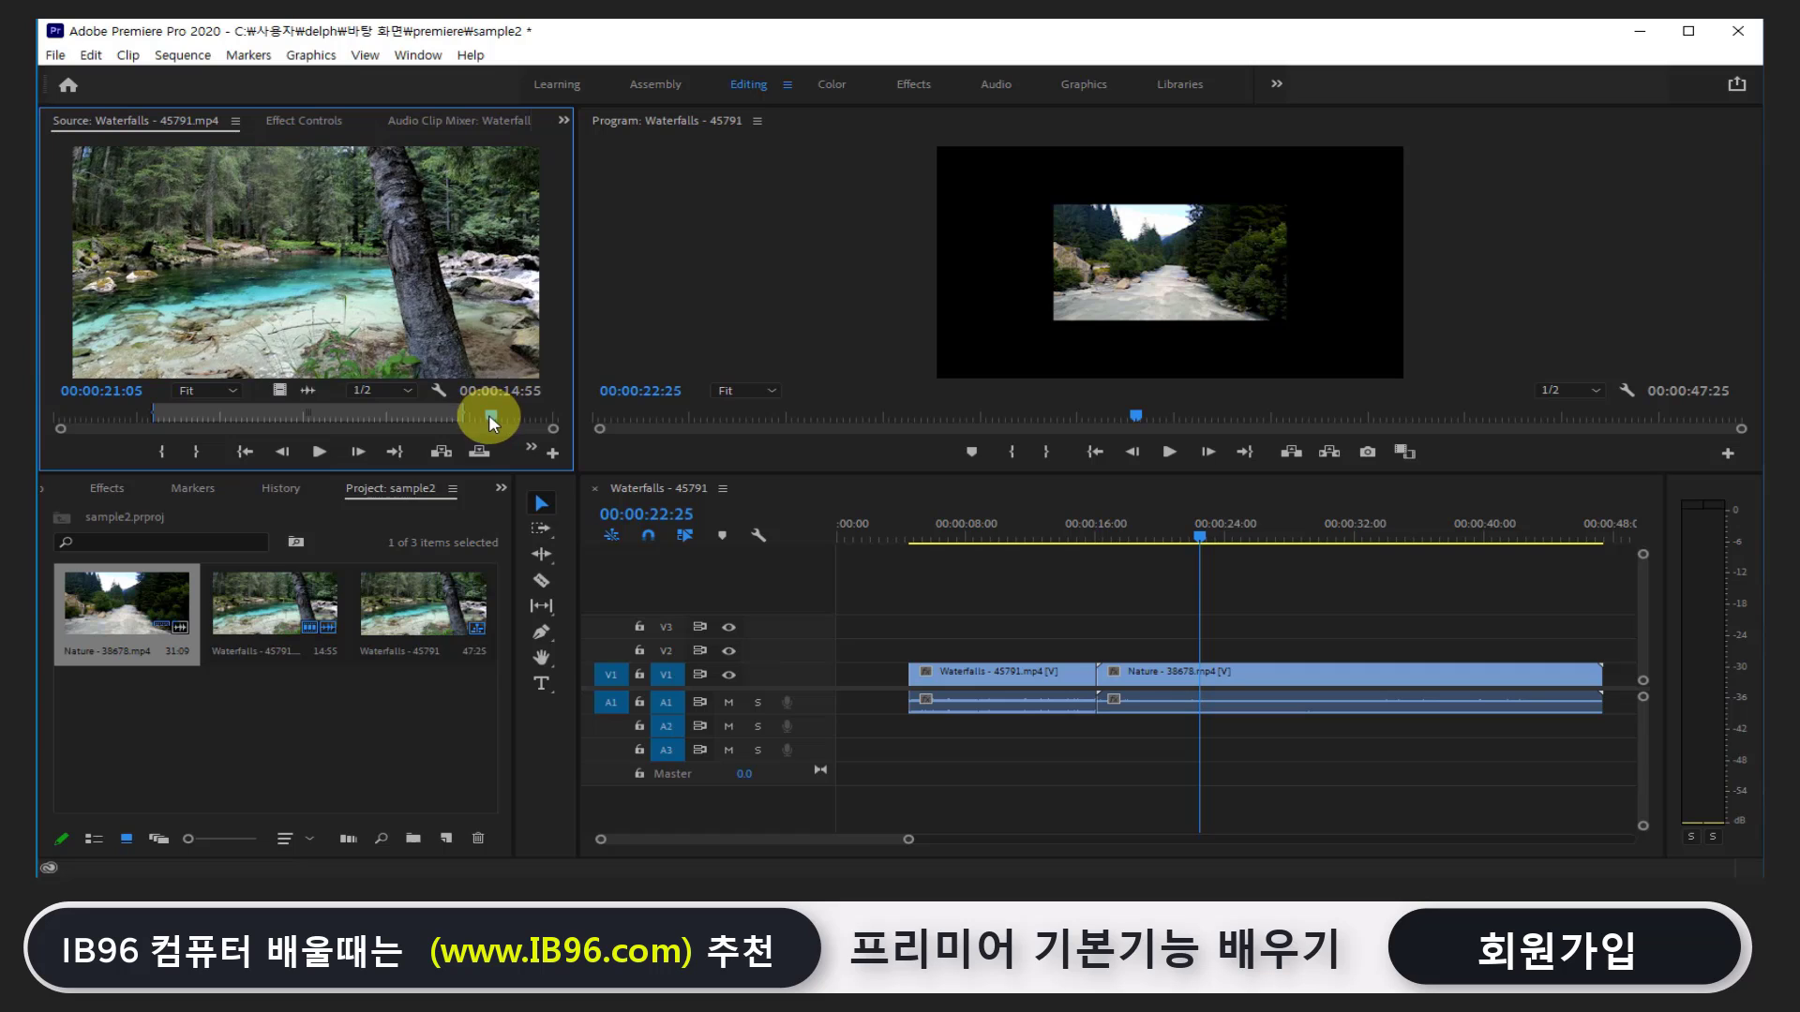
mouse_move(497, 412)
mouse_down()
mouse_move(304, 416)
mouse_move(512, 418)
mouse_up()
click(216, 448)
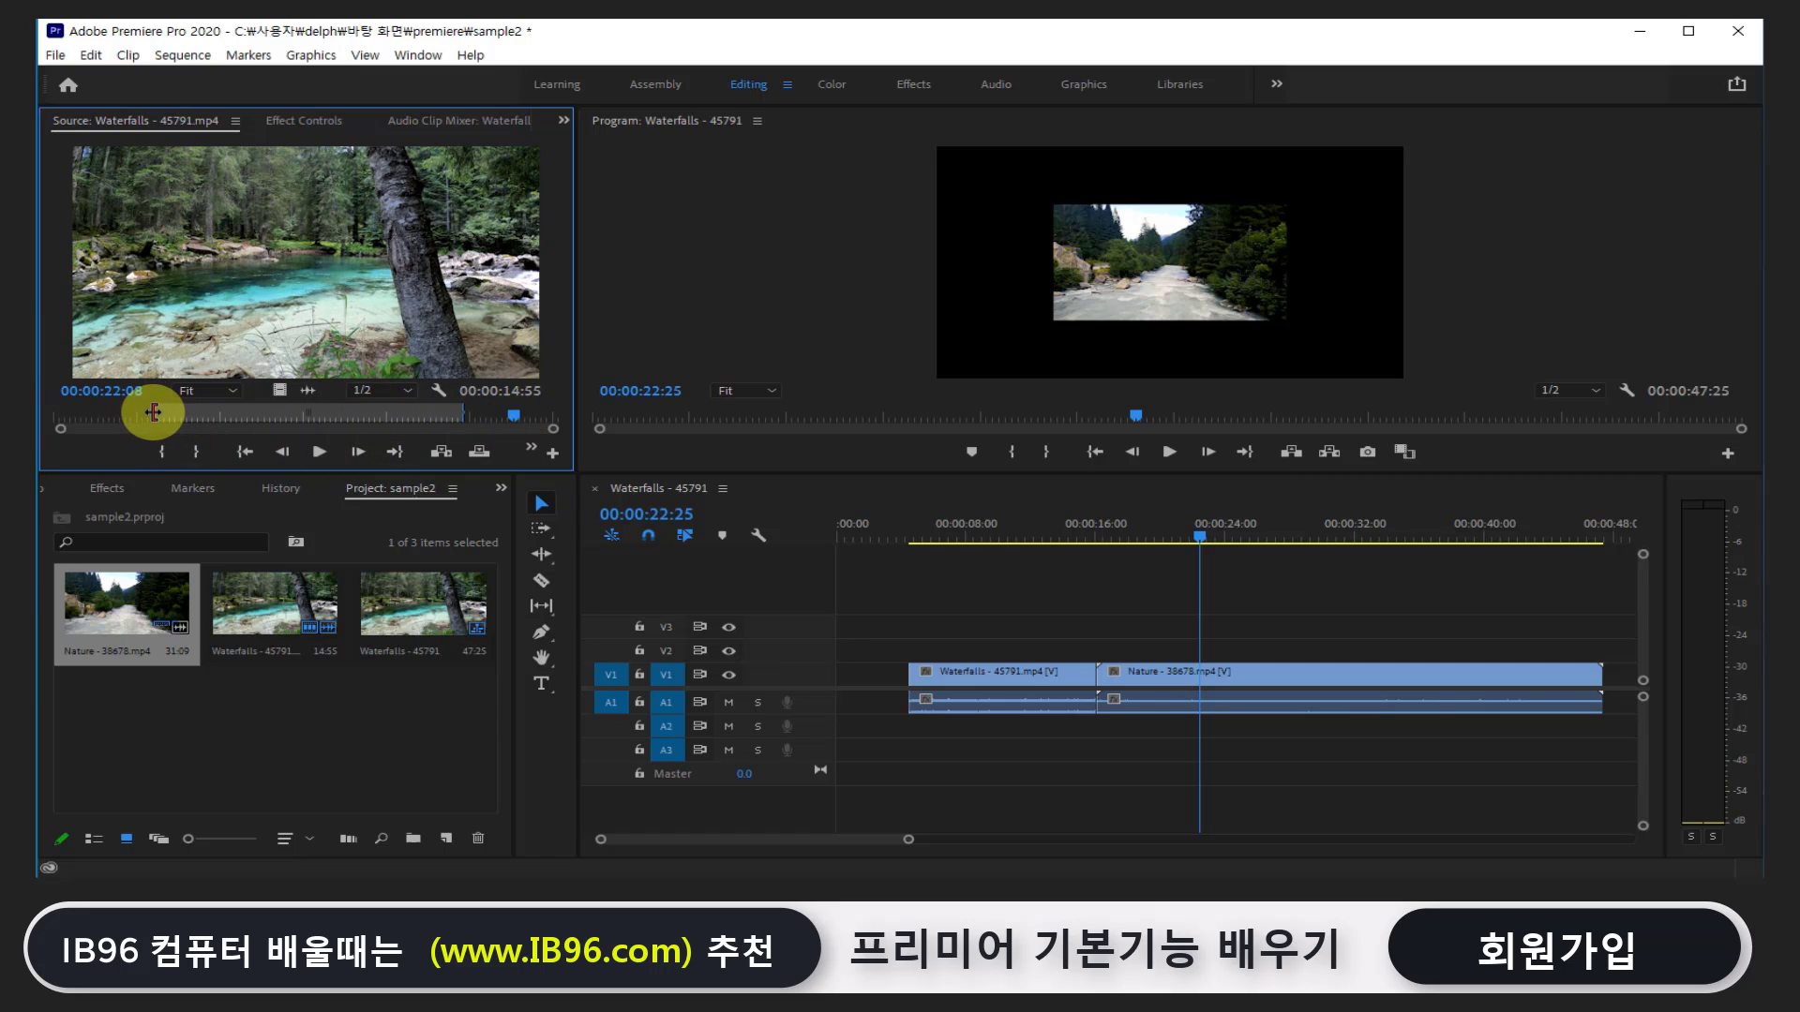
drag(152, 412, 290, 413)
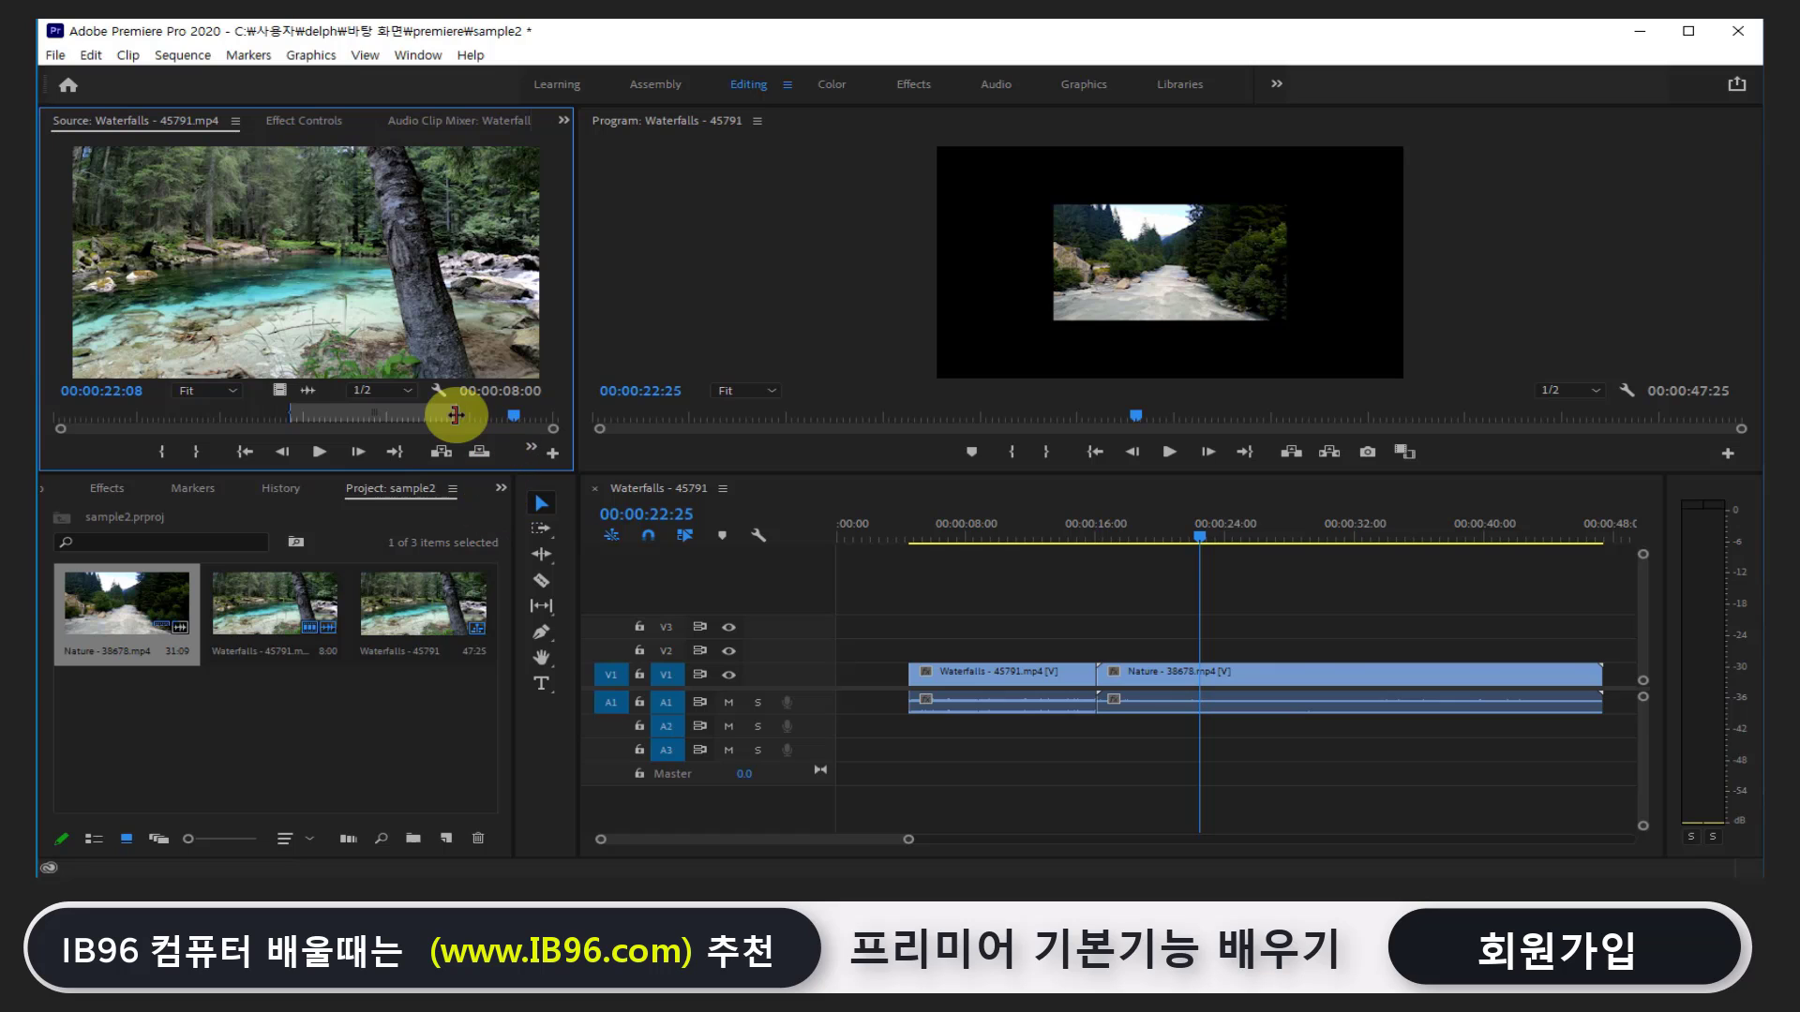
drag(456, 415, 425, 416)
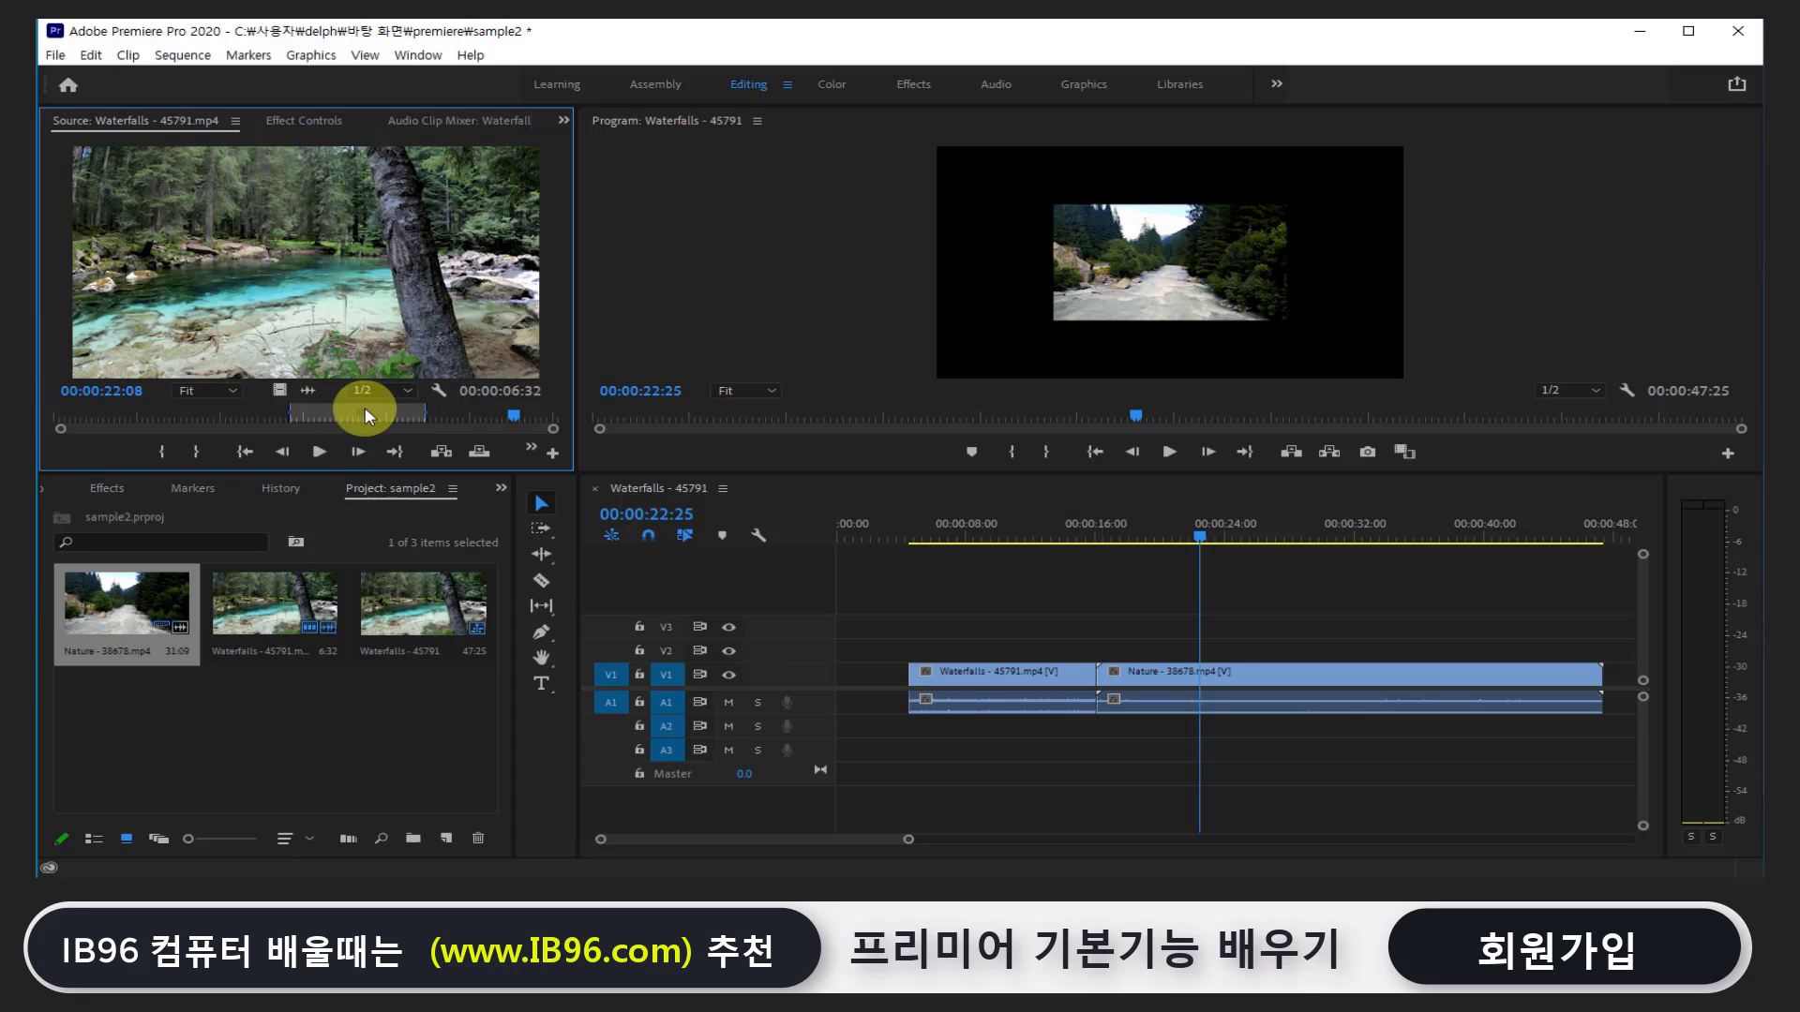
drag(356, 413, 411, 427)
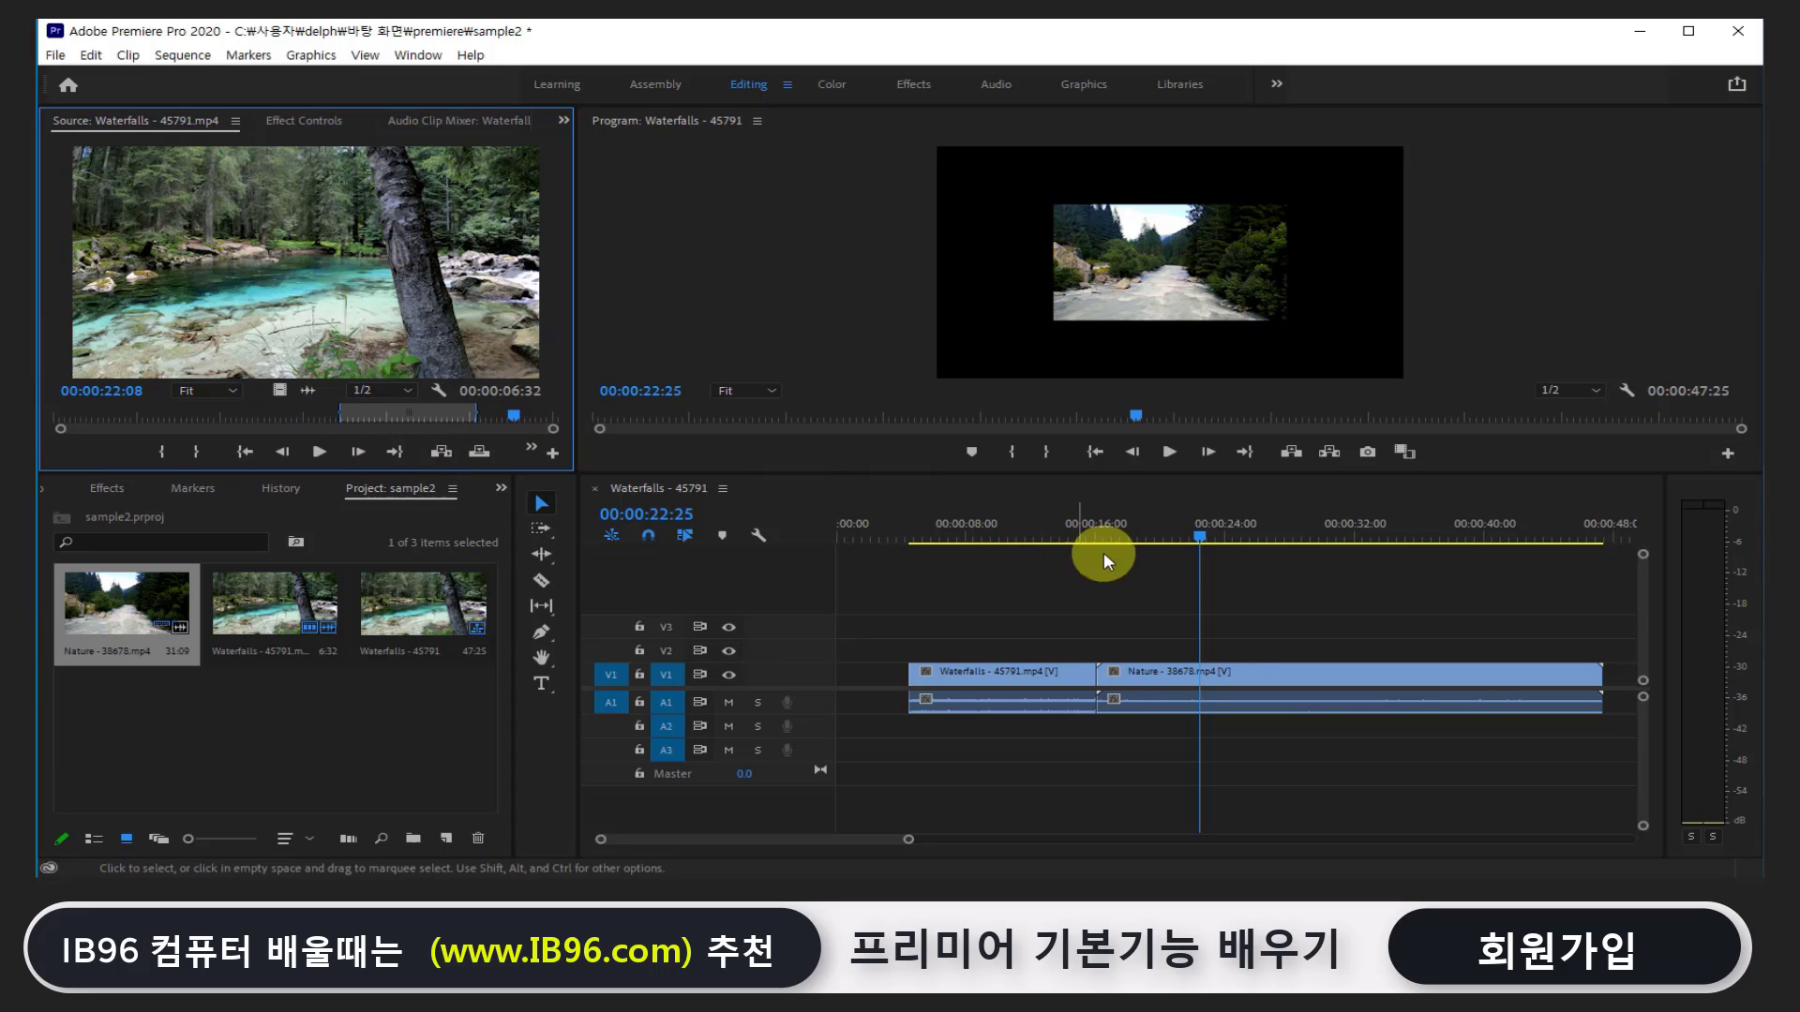
drag(1203, 532, 1187, 532)
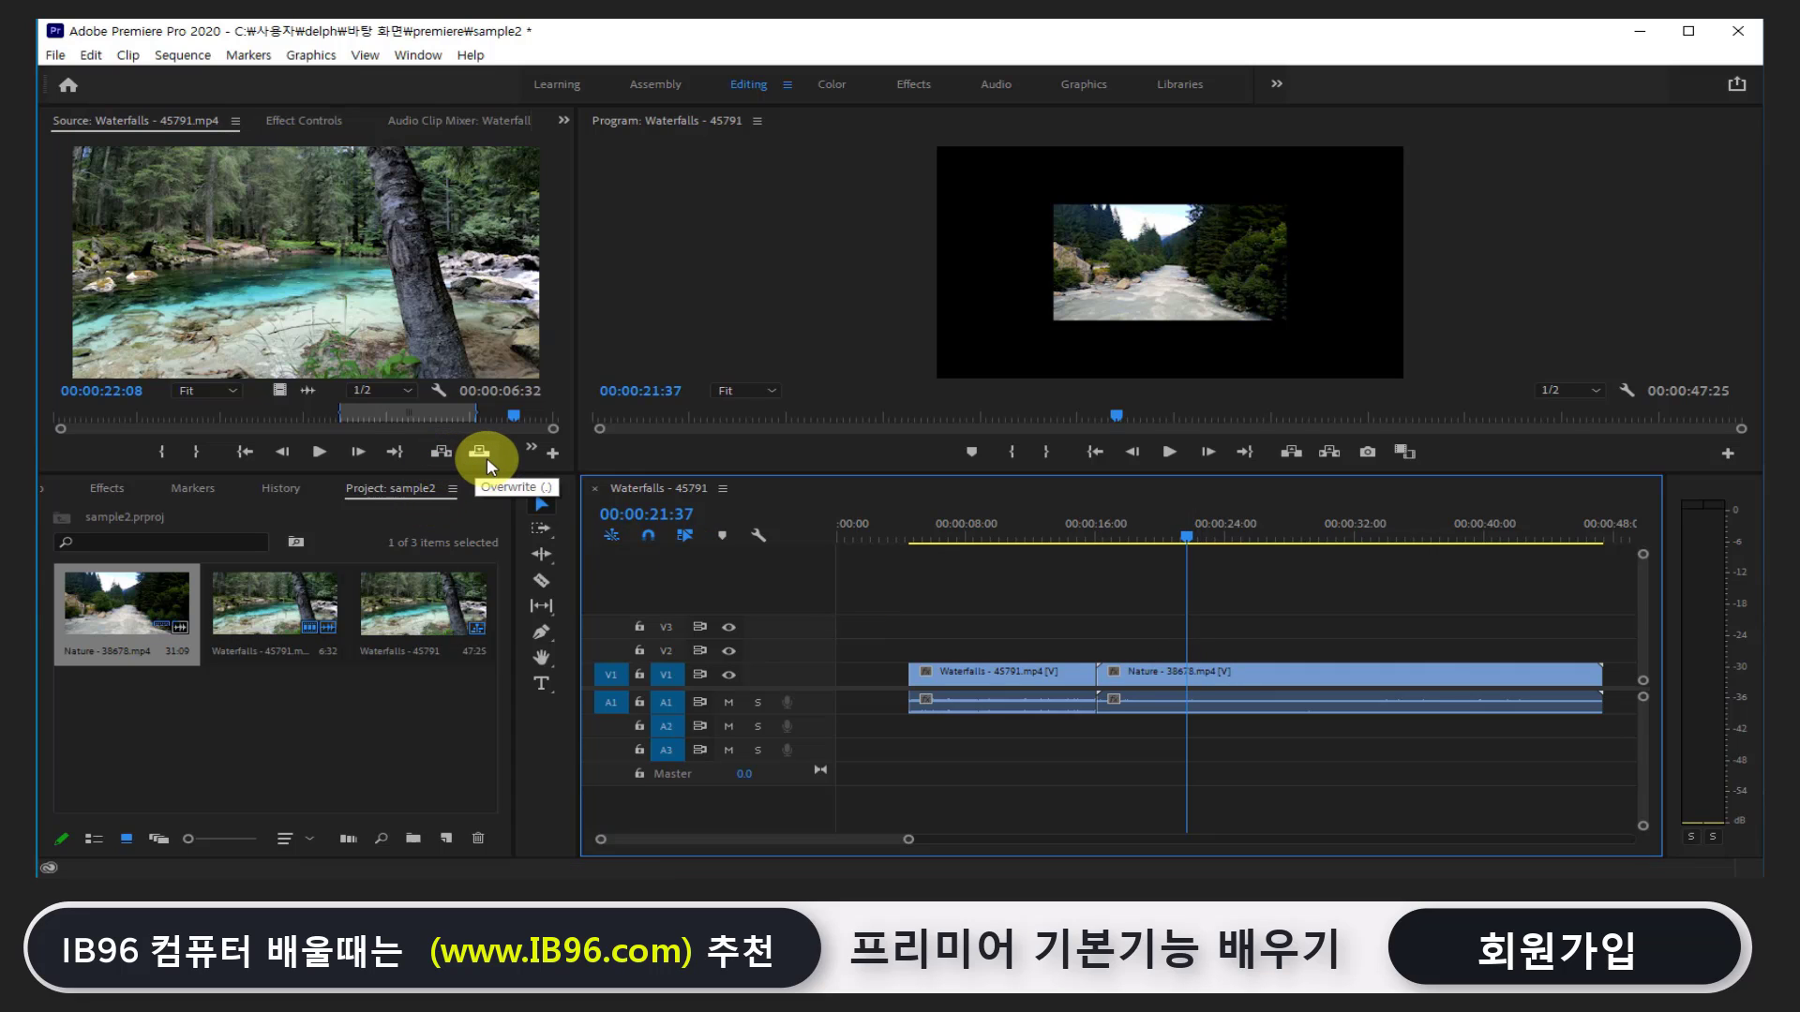
Insert the marked Waterfalls span at 00:00:21:37, lengthening the sequence to 00:00:53:57
drag(907, 843, 949, 840)
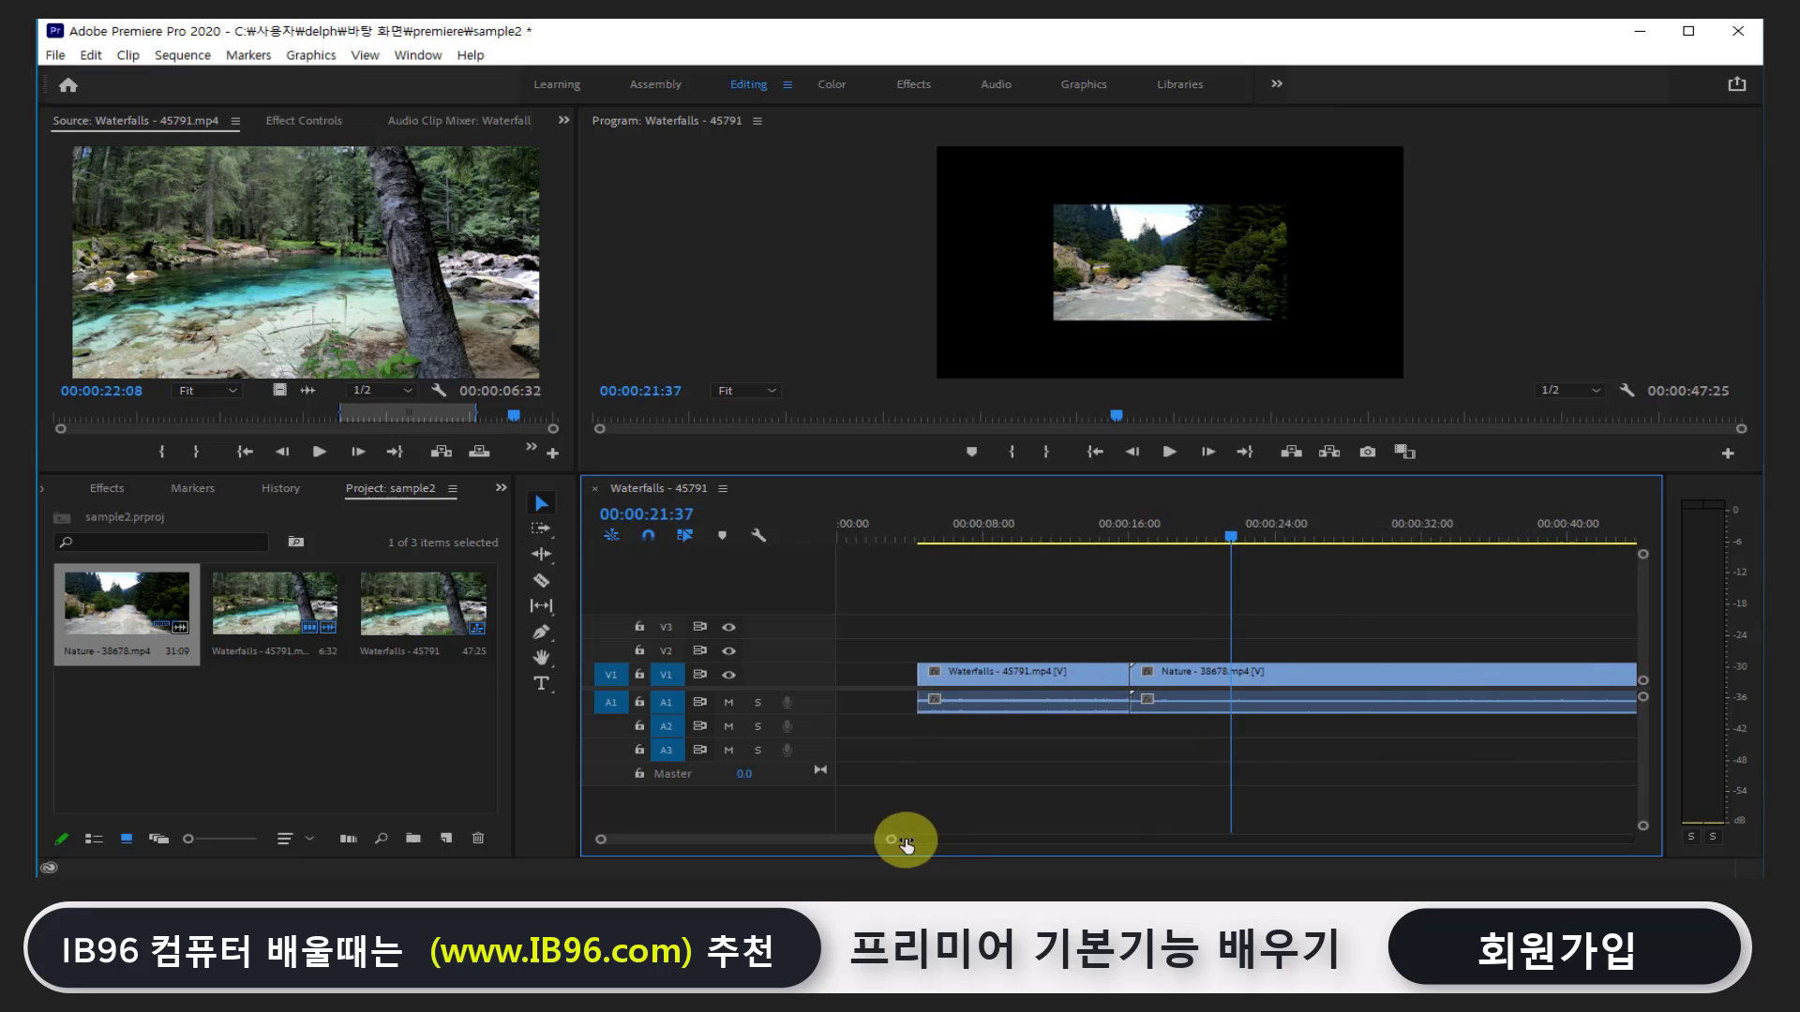
click(439, 454)
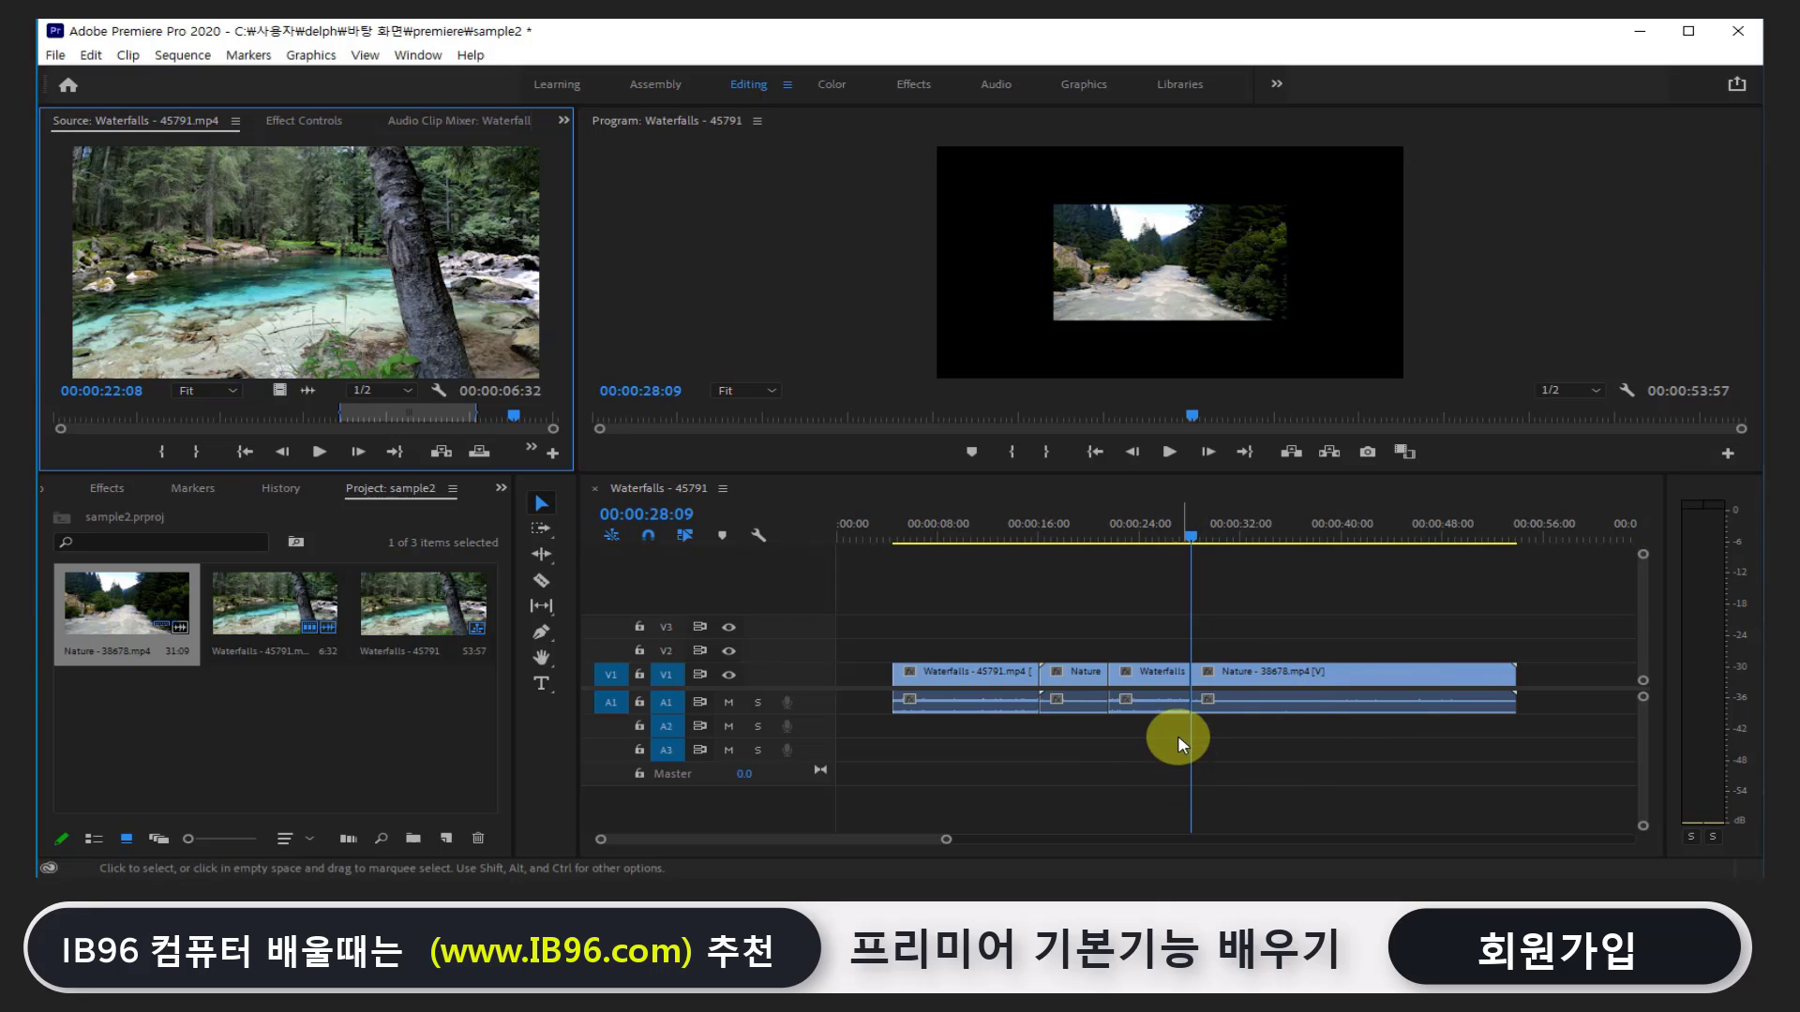
Undo the last edit, select the Nature clips, and move the playhead back to 00:00:21:39
key(ctrl+z)
click(1088, 677)
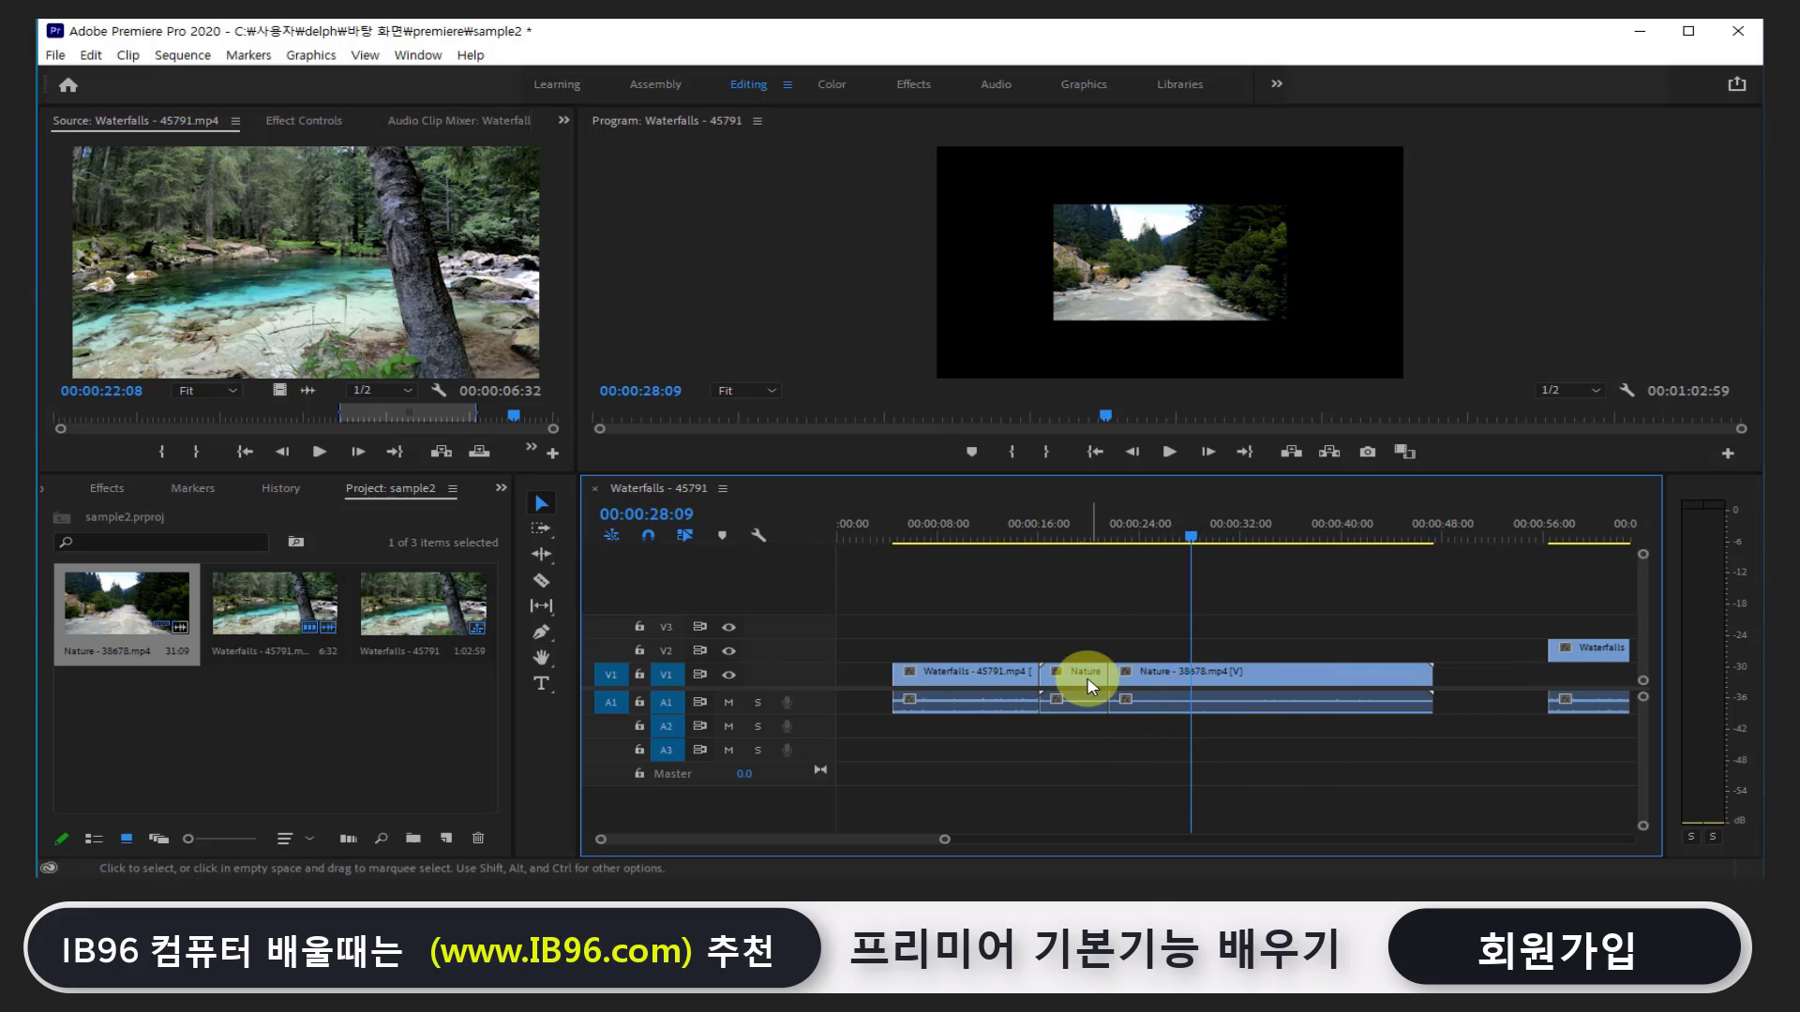
click(1137, 675)
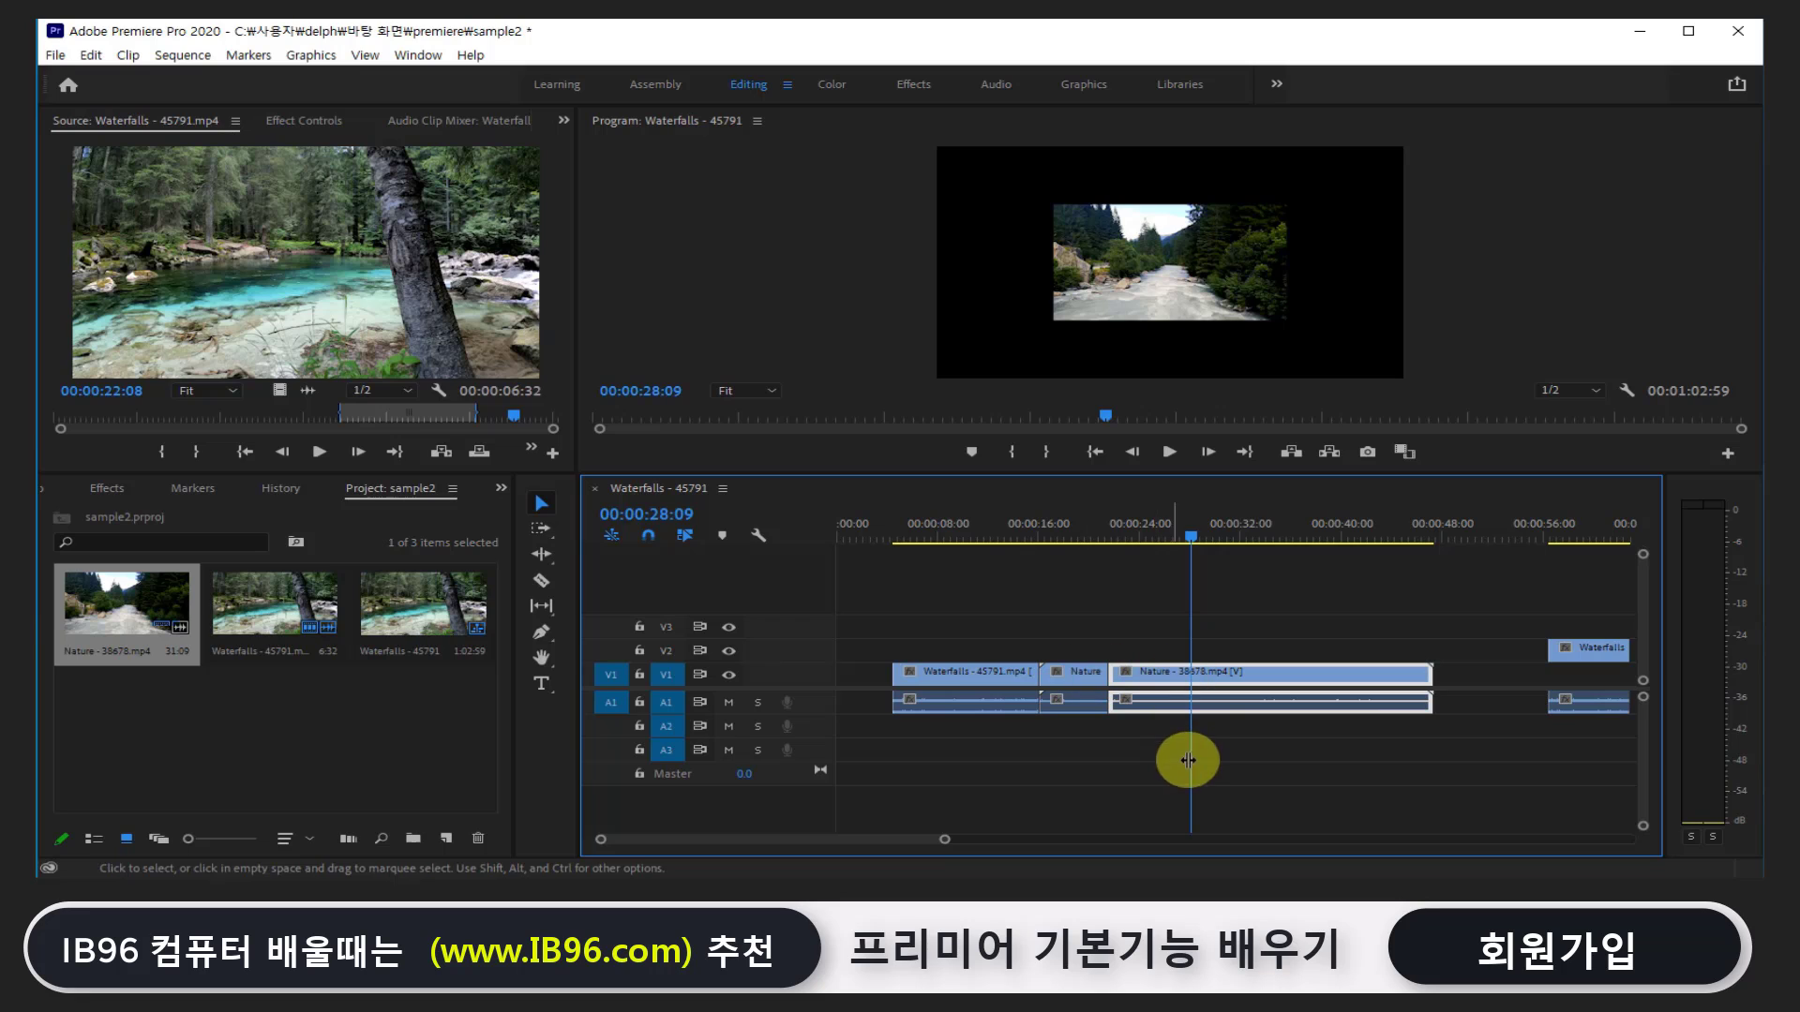
drag(1191, 534, 1109, 546)
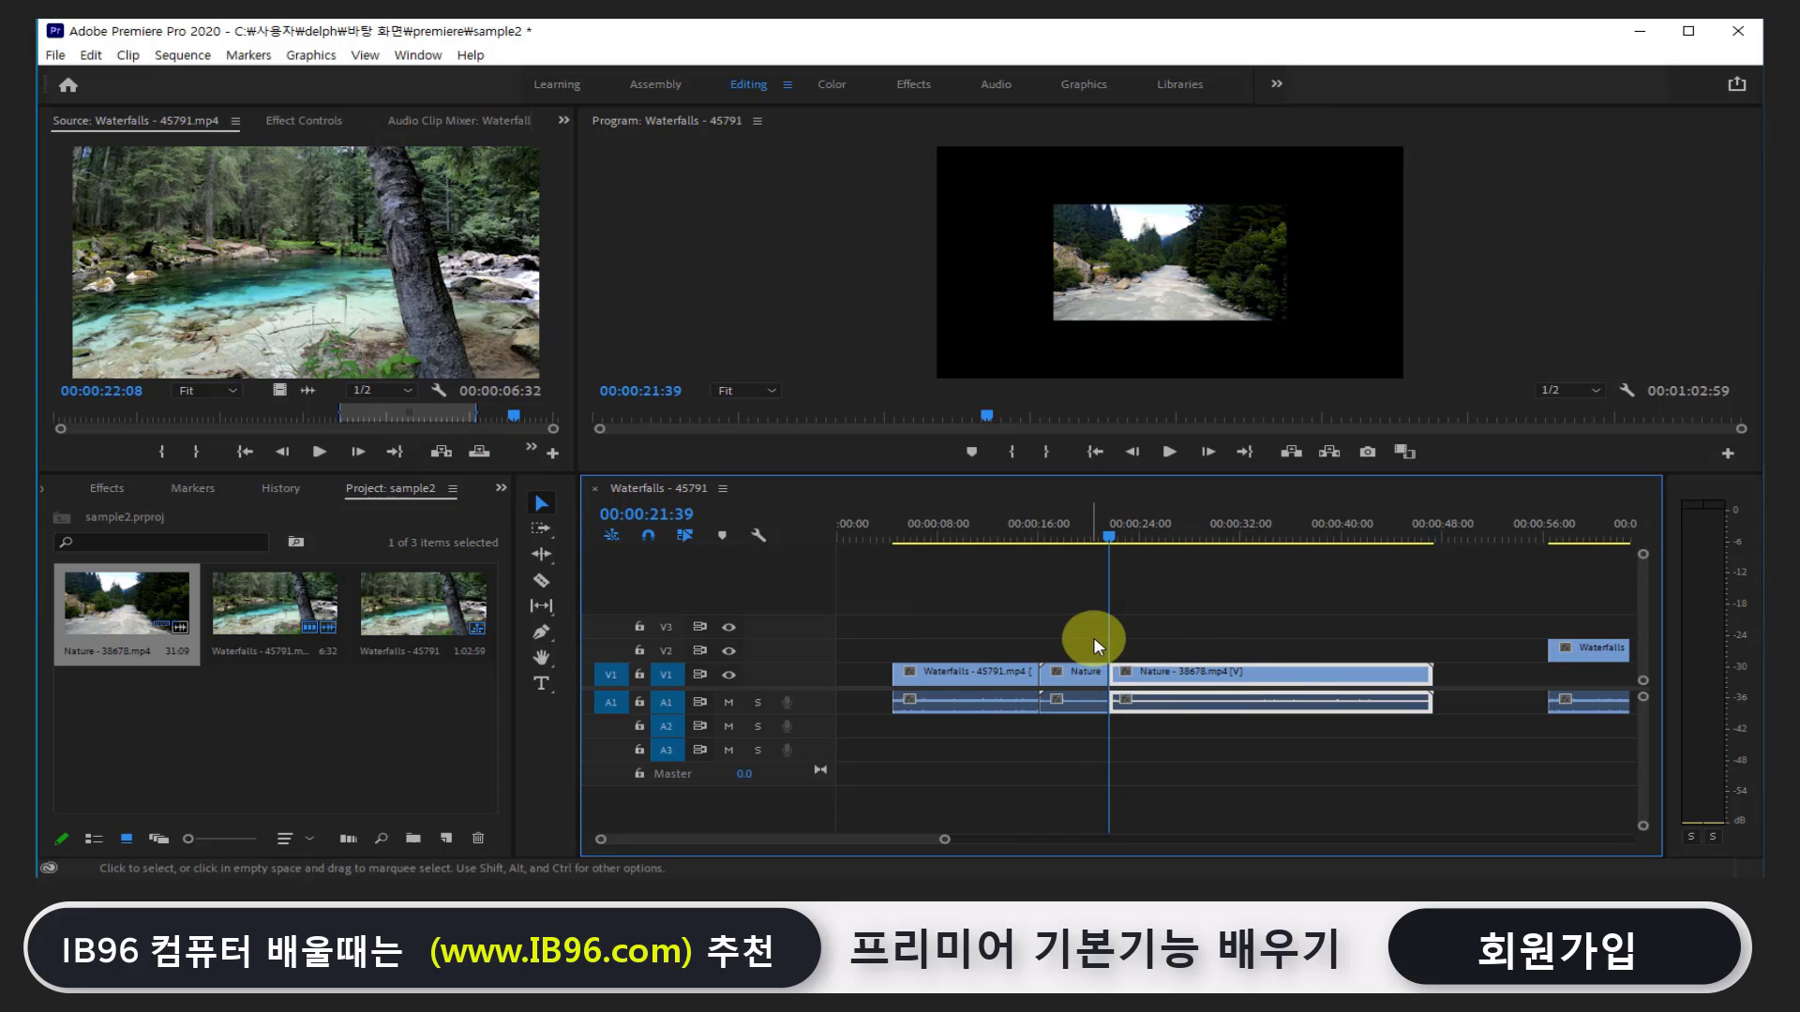
Try rearranging the Nature and Waterfalls clips between V1 and V2, then undo twice
mouse_move(1234, 656)
mouse_down()
mouse_move(1246, 677)
mouse_move(1308, 683)
mouse_up()
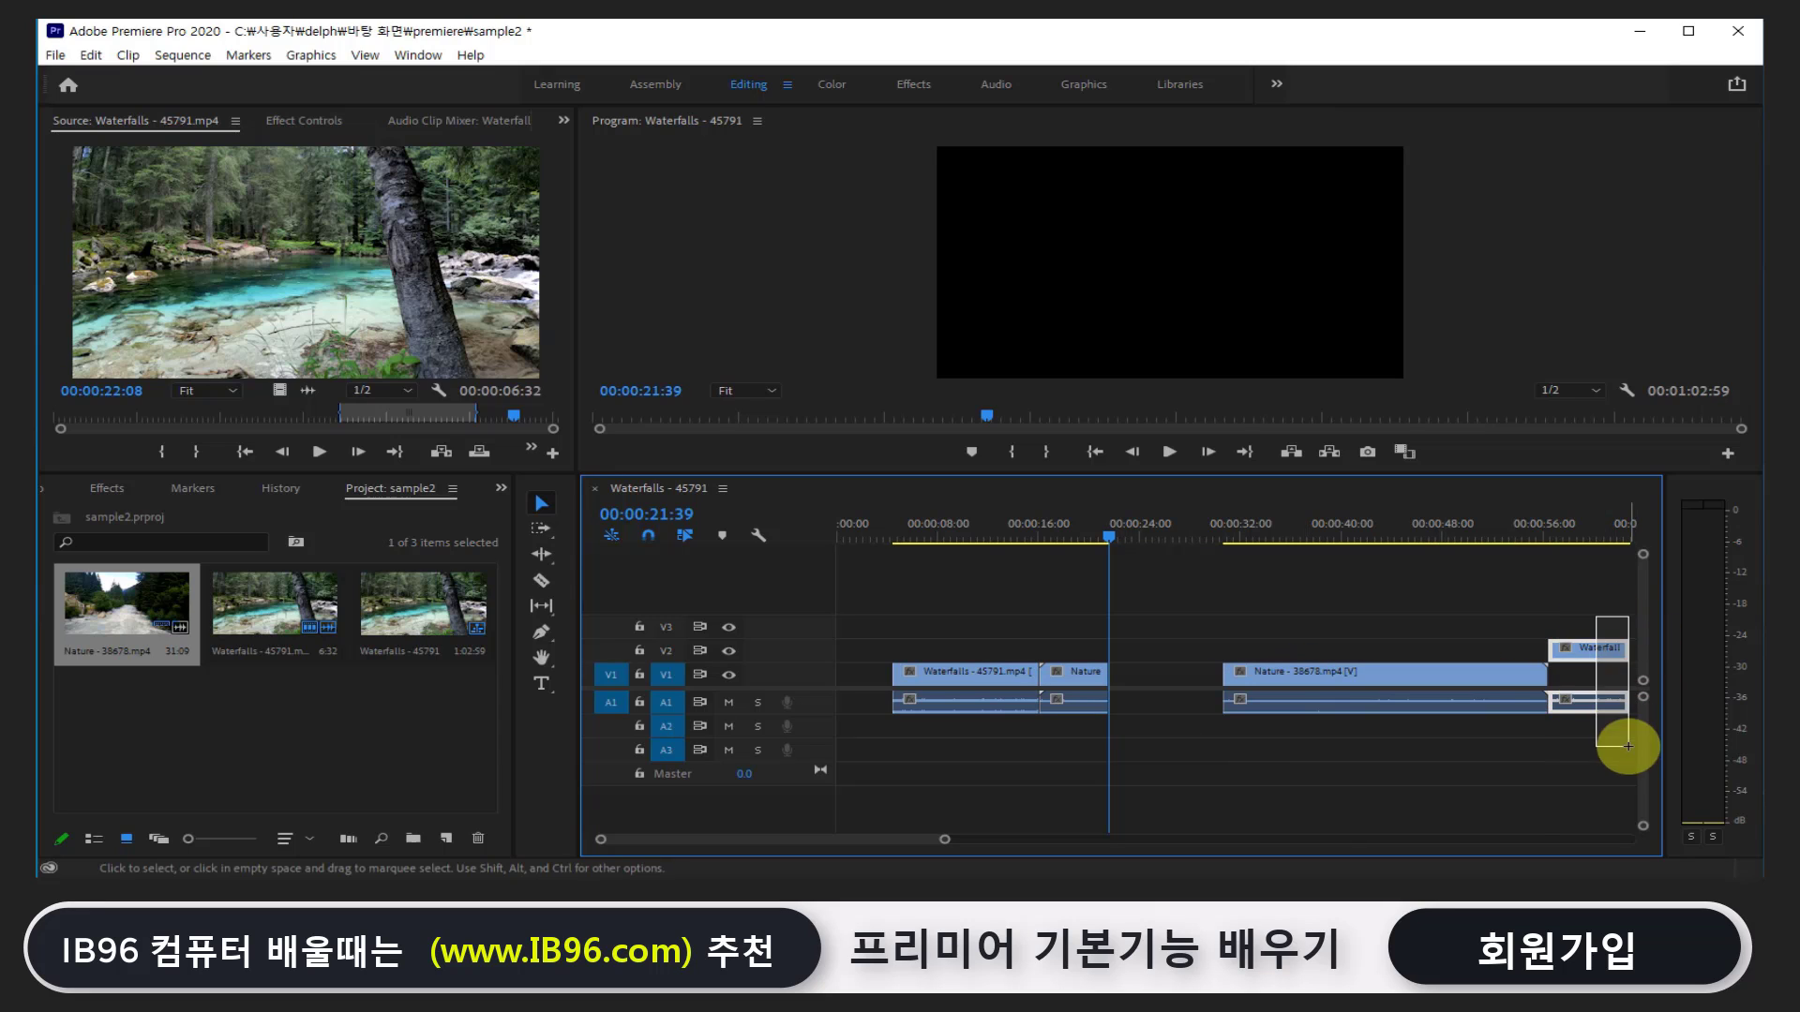
mouse_move(1589, 648)
mouse_down()
mouse_move(1273, 622)
mouse_move(1137, 684)
mouse_up()
drag(1286, 673, 1244, 677)
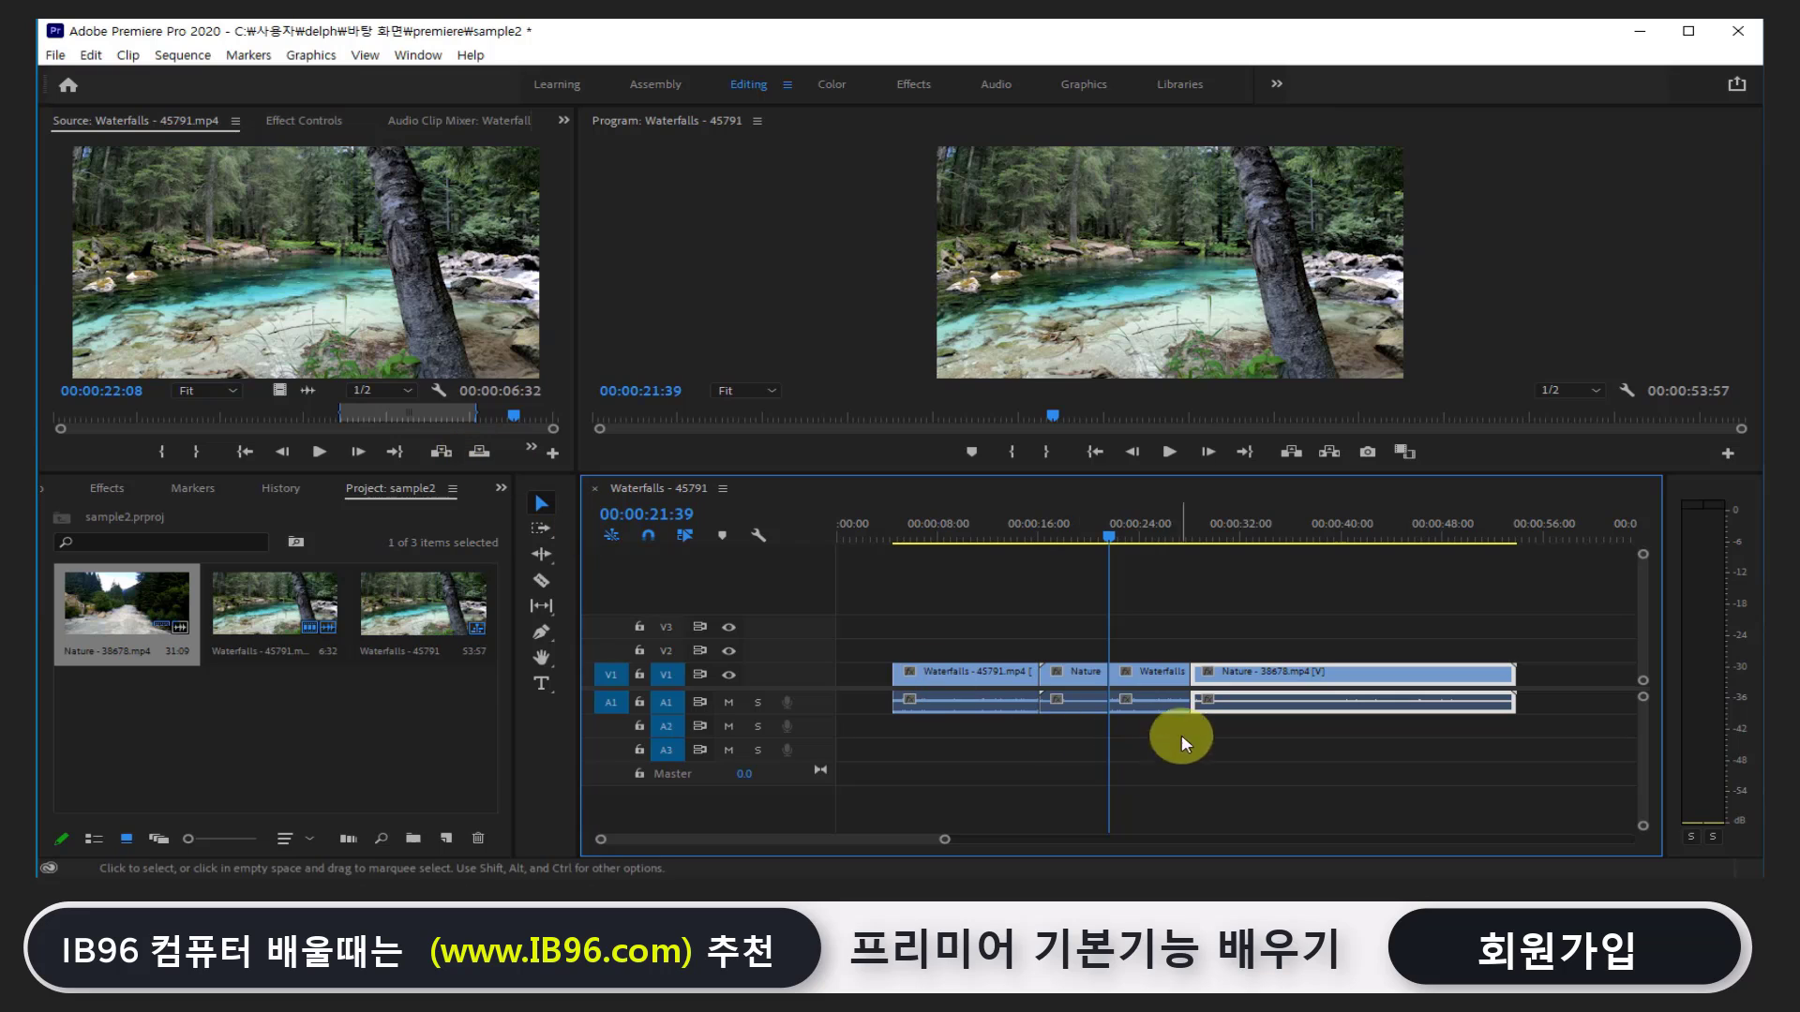
key(ctrl+z)
key(ctrl+z)
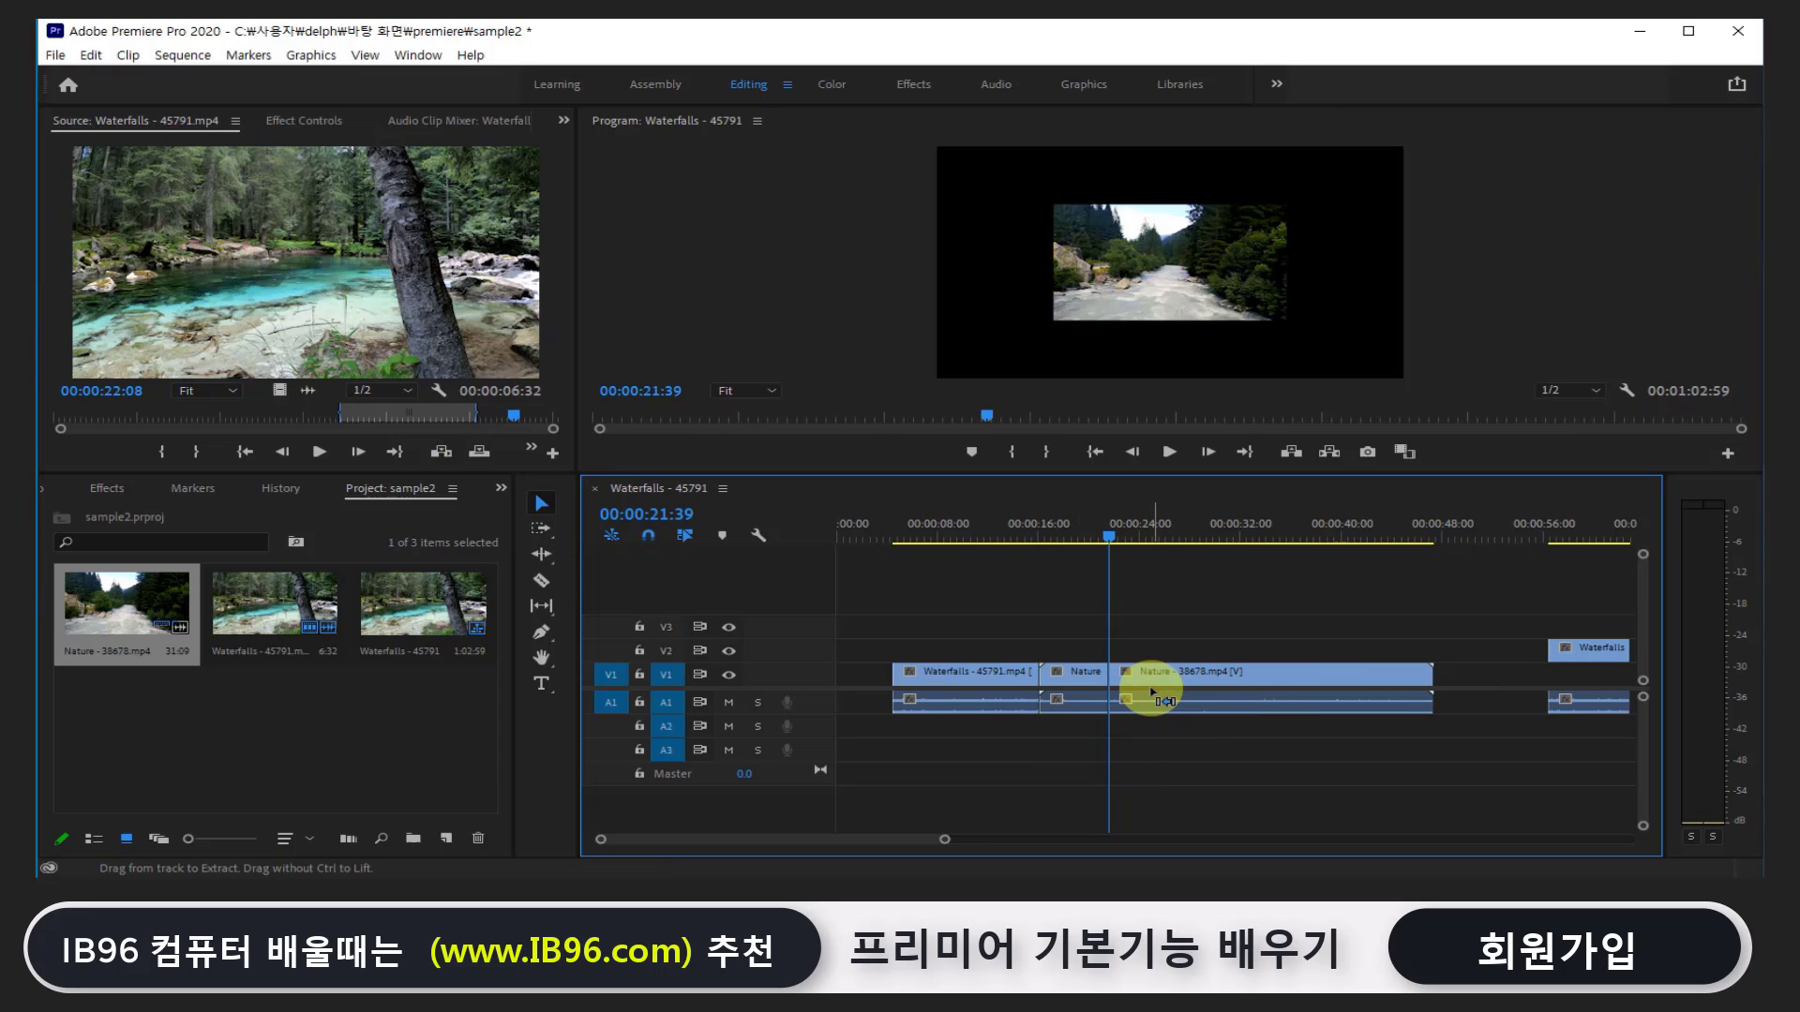
key(ctrl+z)
key(ctrl+z)
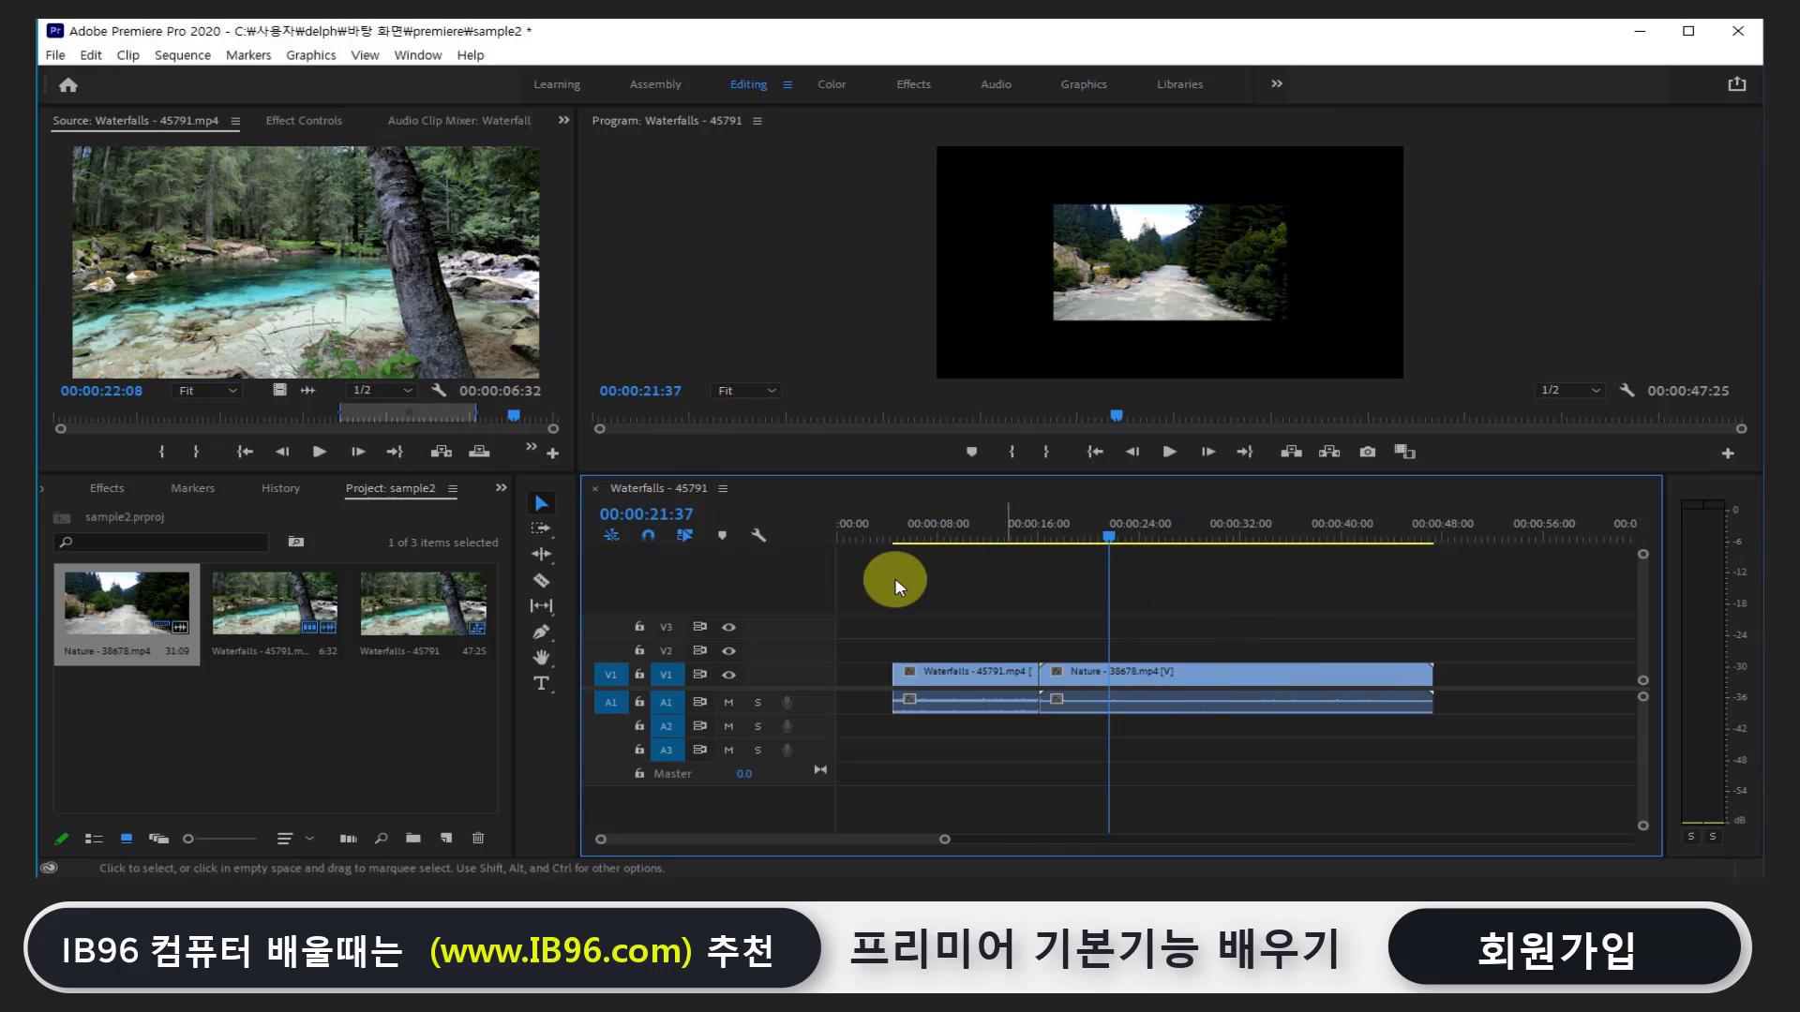
Re-insert the Waterfalls range at 00:00:21:37 and move the playhead back to about 00:00:18:34
click(480, 452)
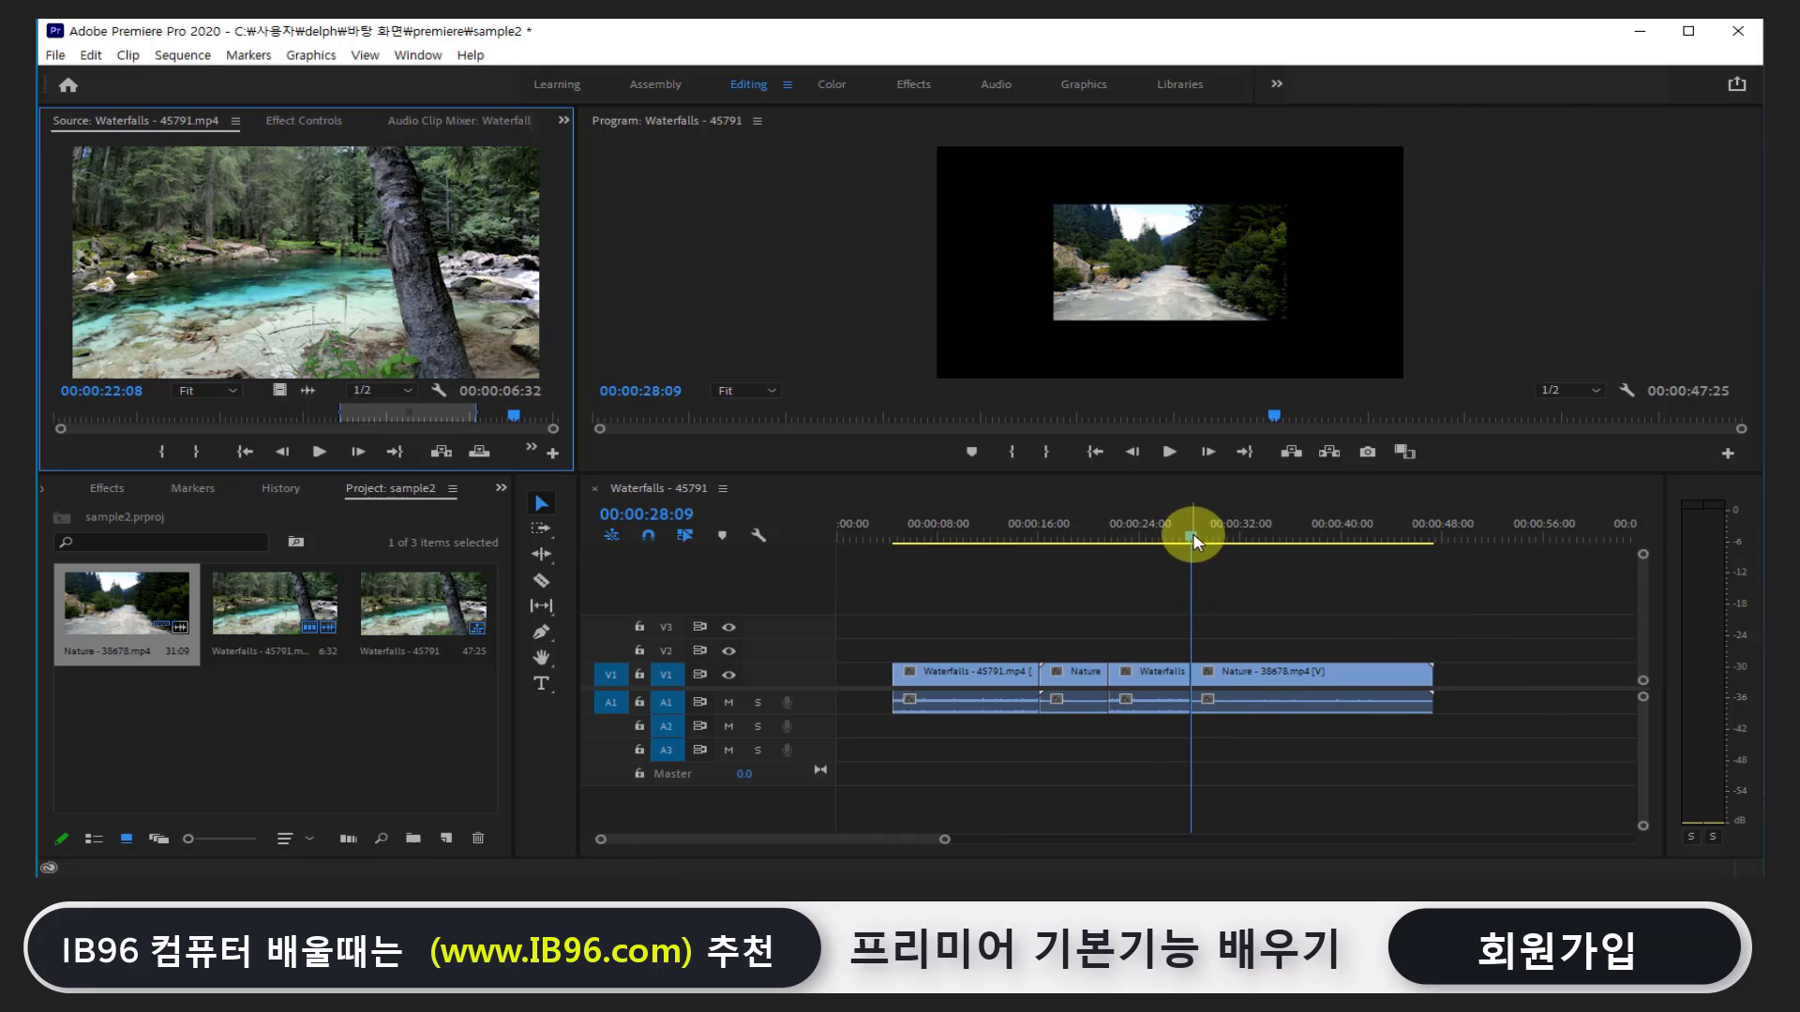
drag(1193, 539, 1077, 553)
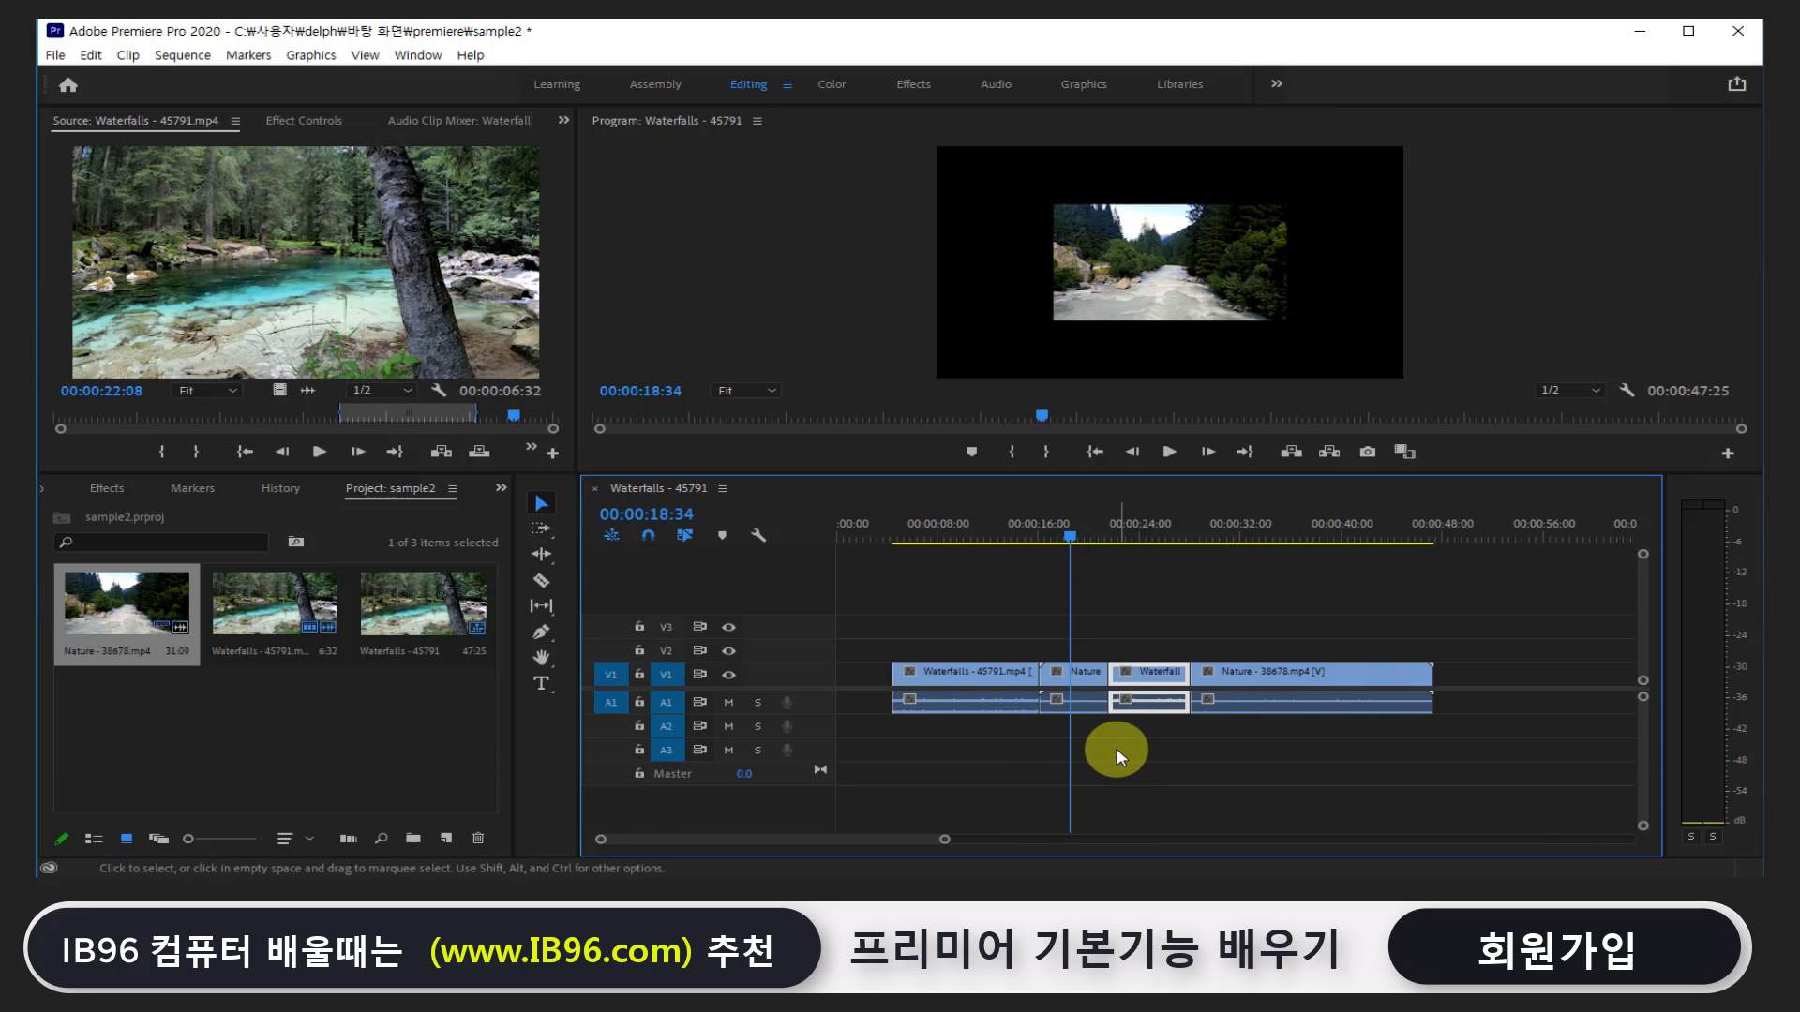
Ripple-trim the first Waterfalls clip's end to about 5:28 so later clips close up
click(548, 557)
click(543, 556)
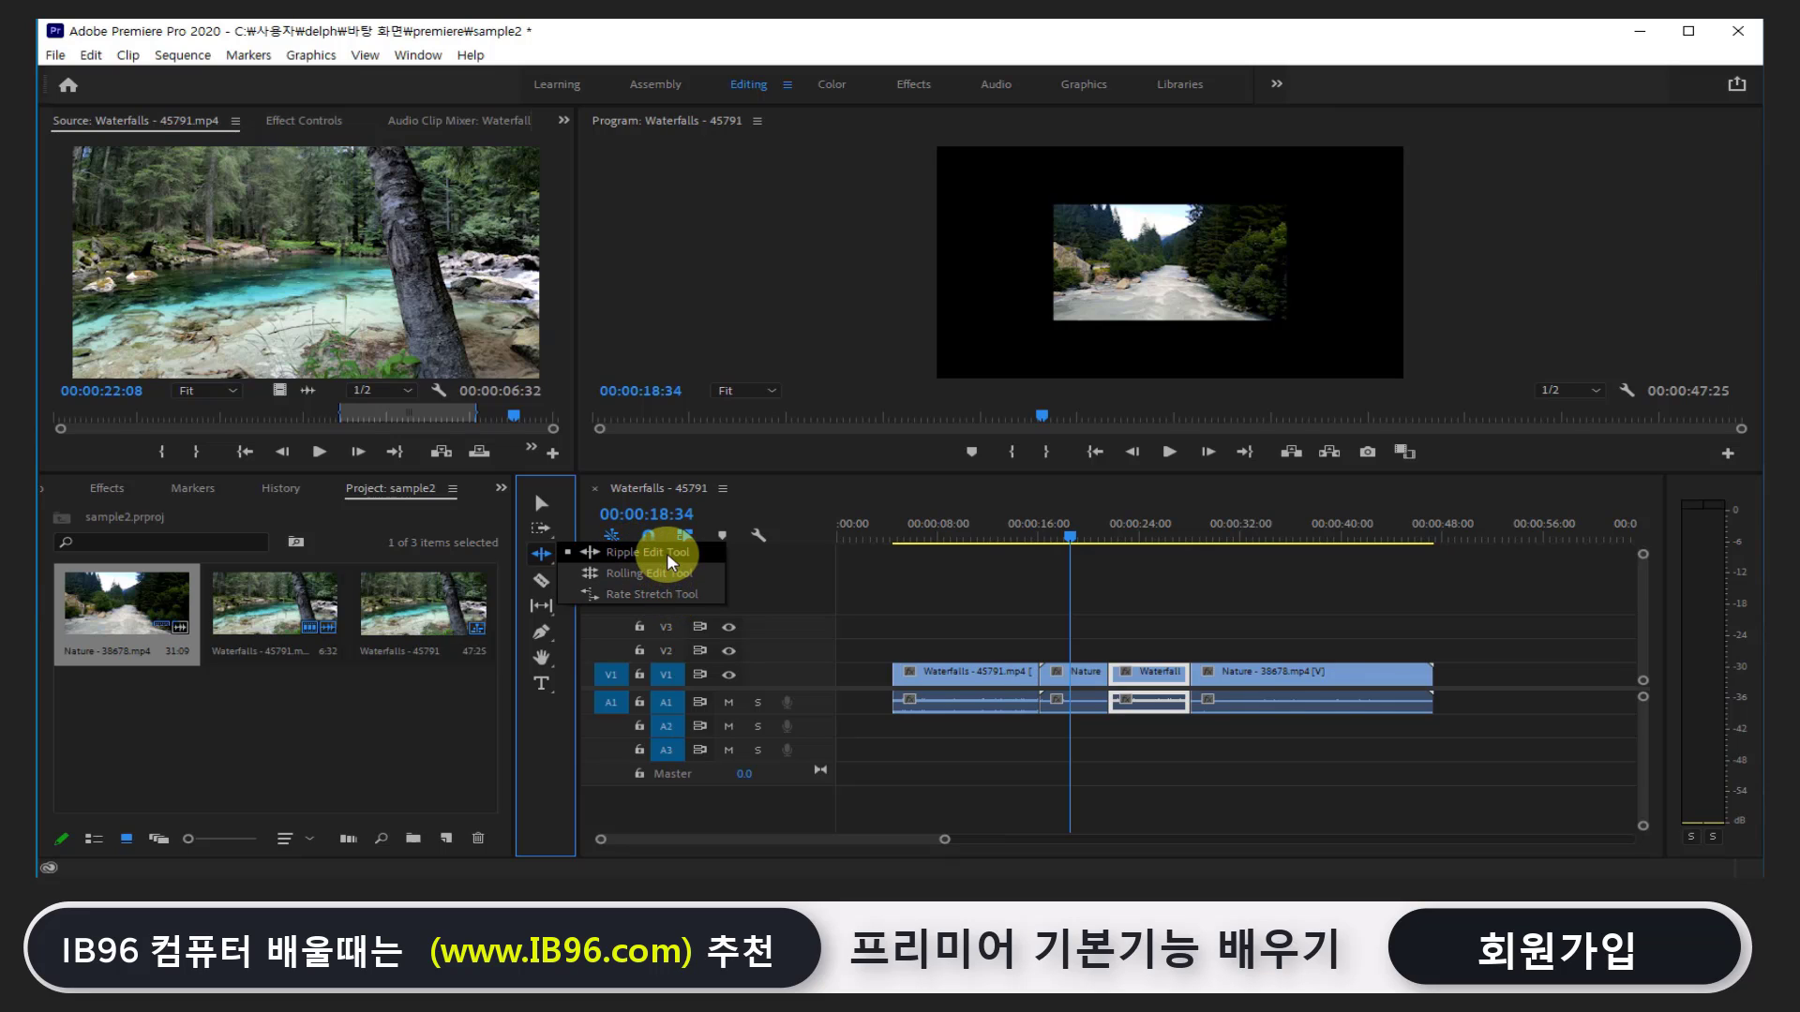
click(670, 558)
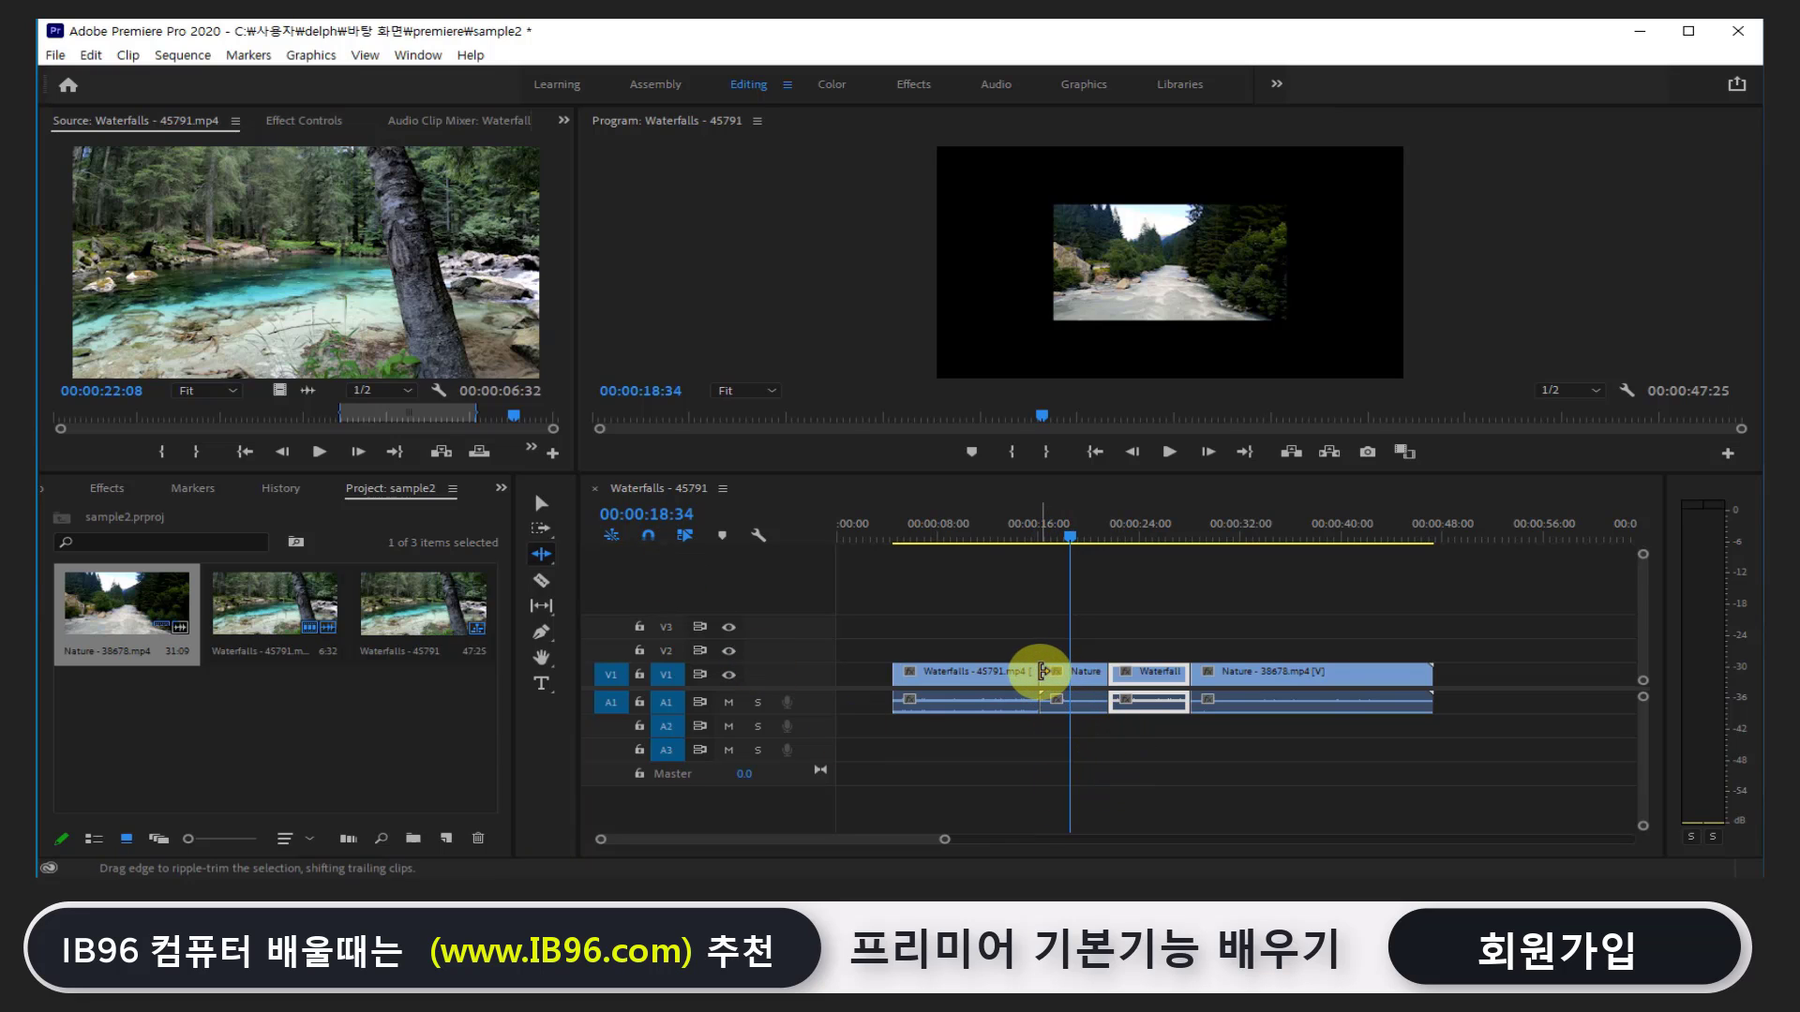
drag(1042, 671, 958, 673)
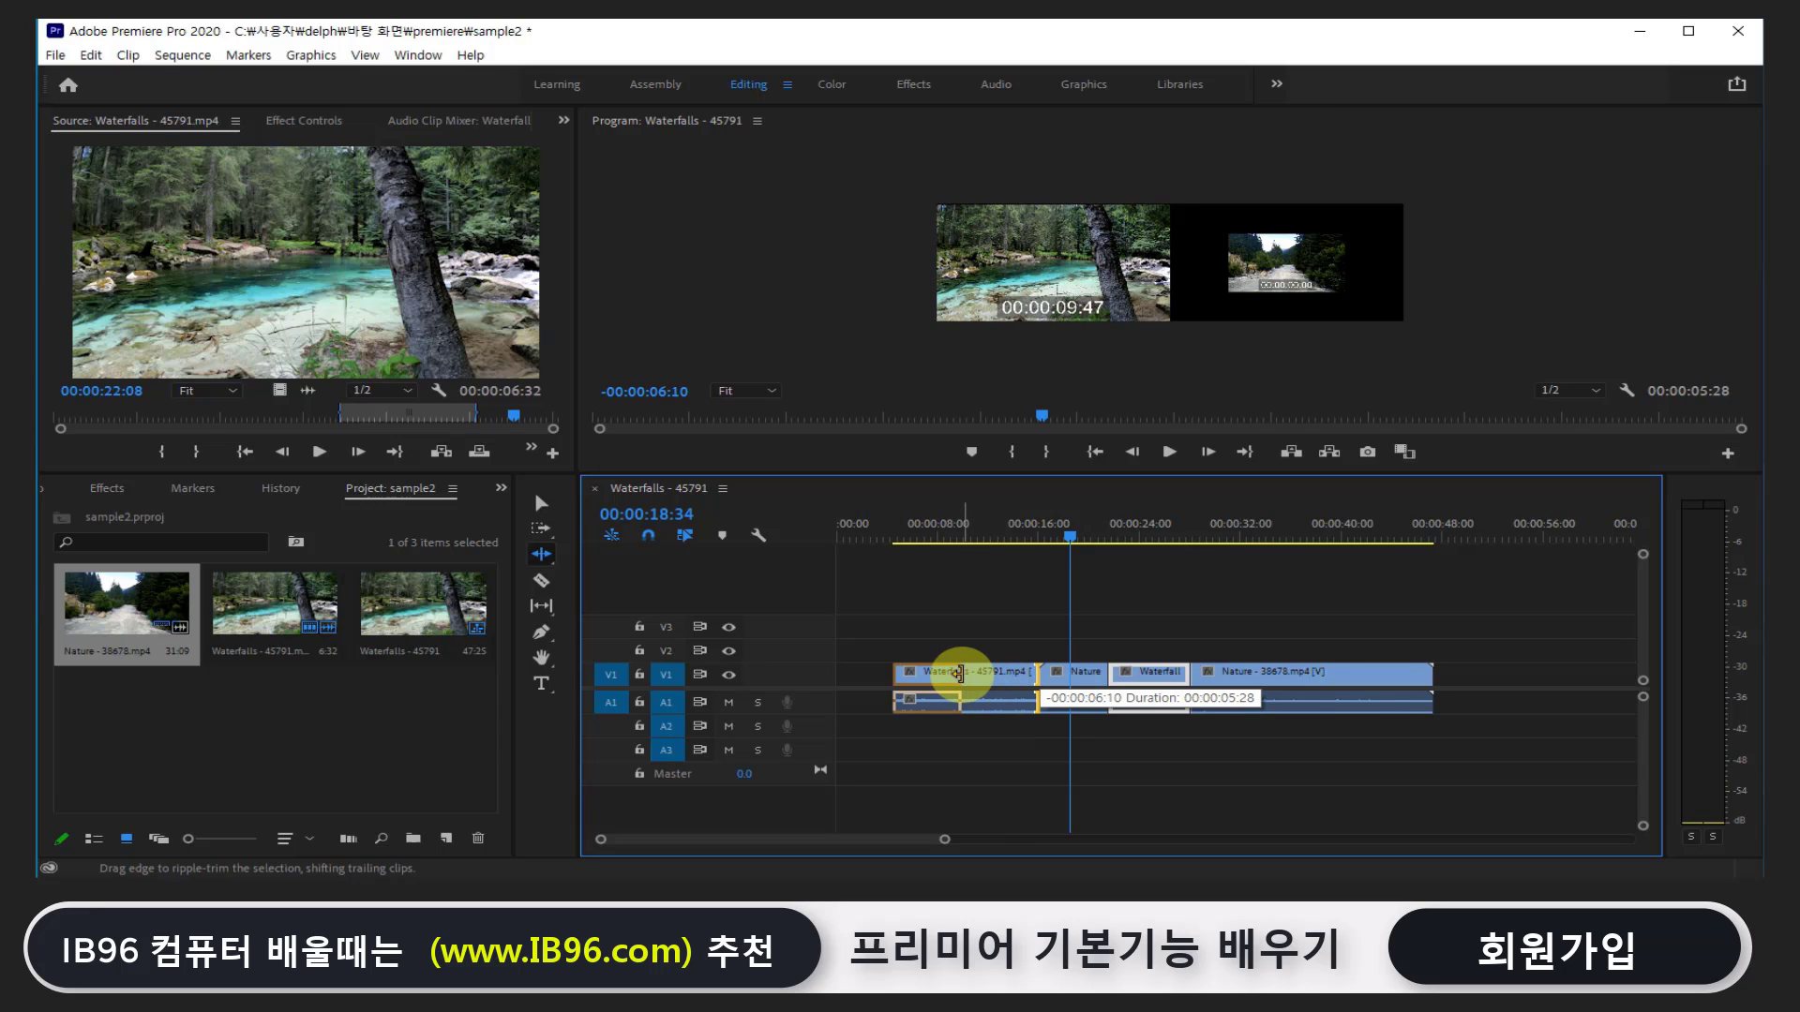
drag(958, 673, 958, 673)
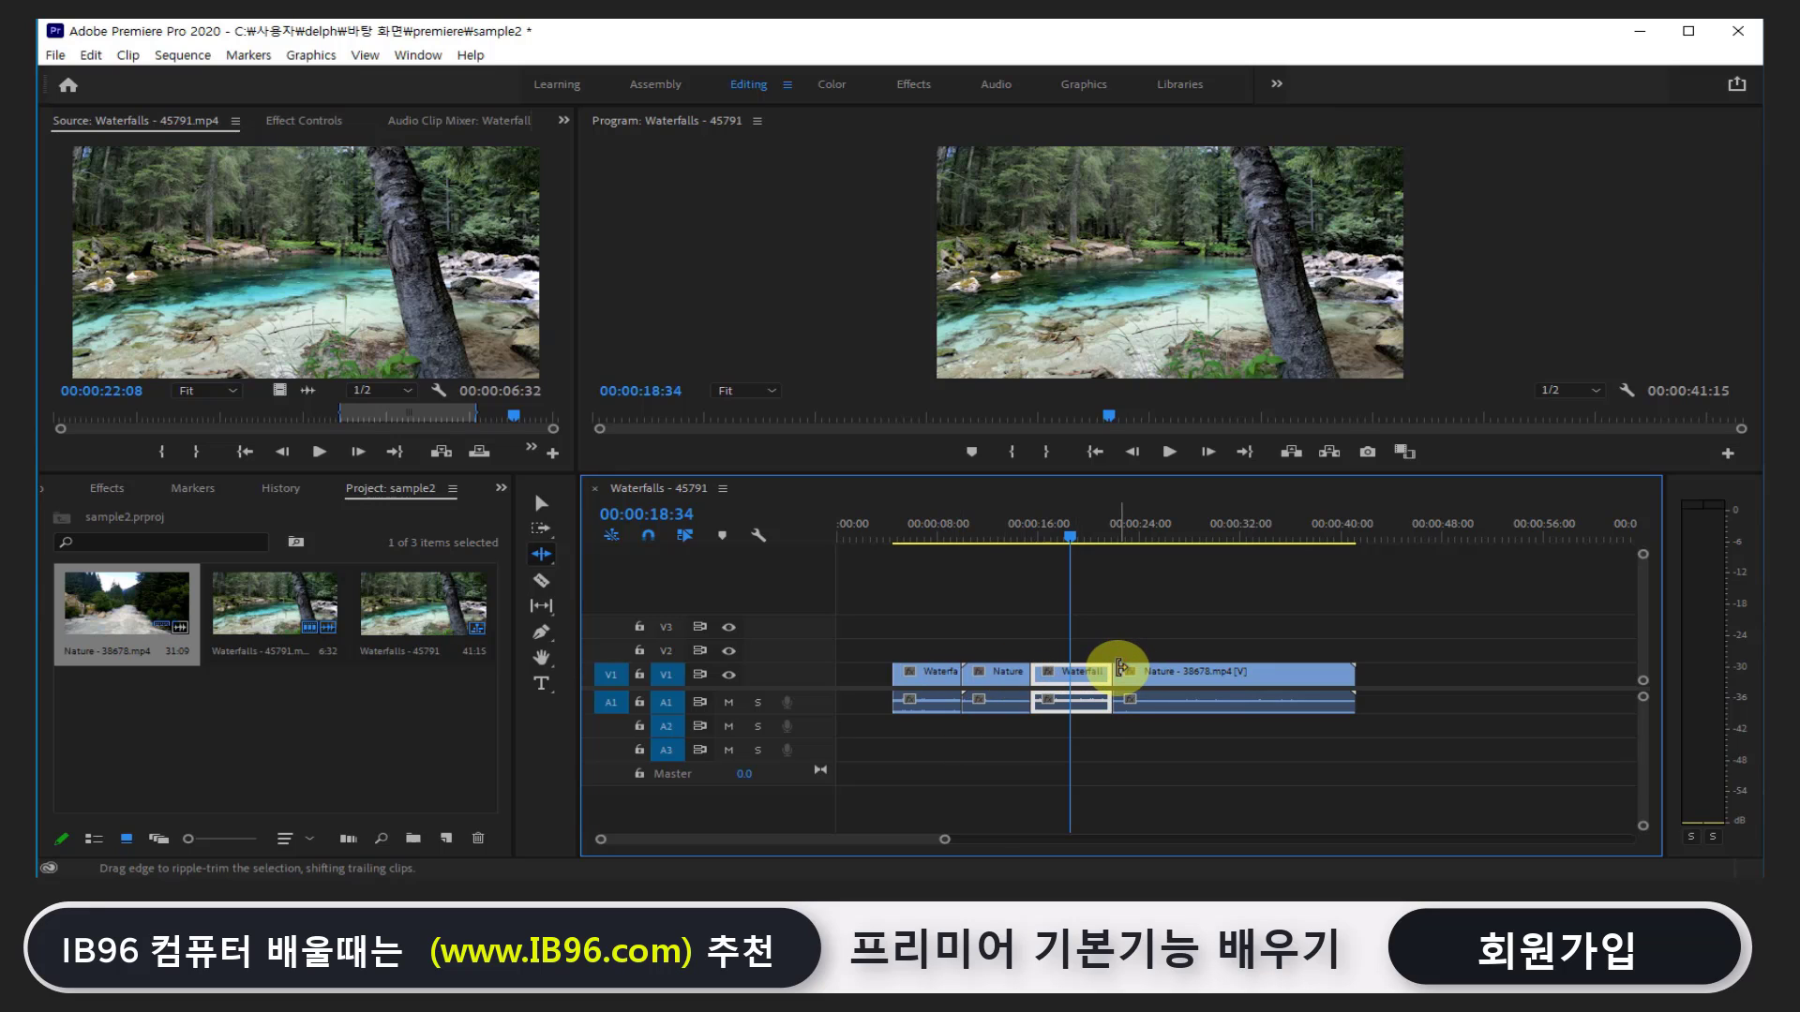
Ripple-trim 9:30 off the last Nature clip's end, then undo that trim
drag(1116, 667, 1236, 664)
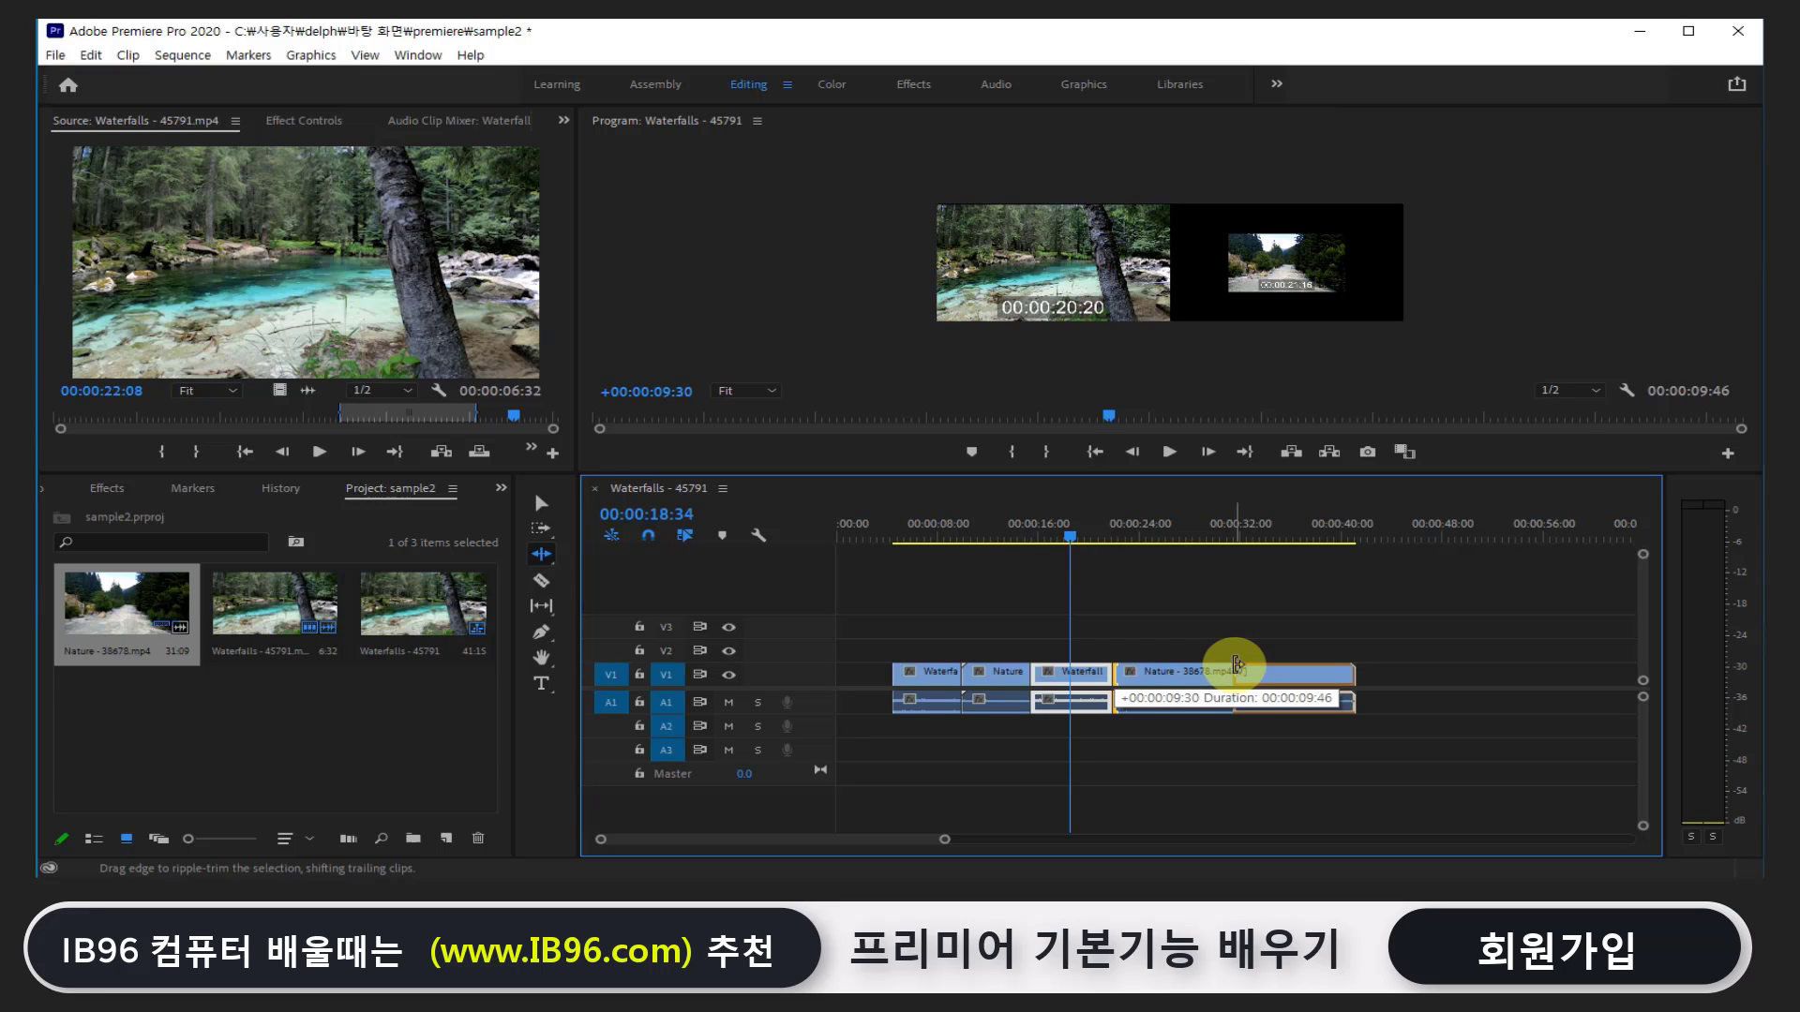
drag(1236, 664, 1232, 664)
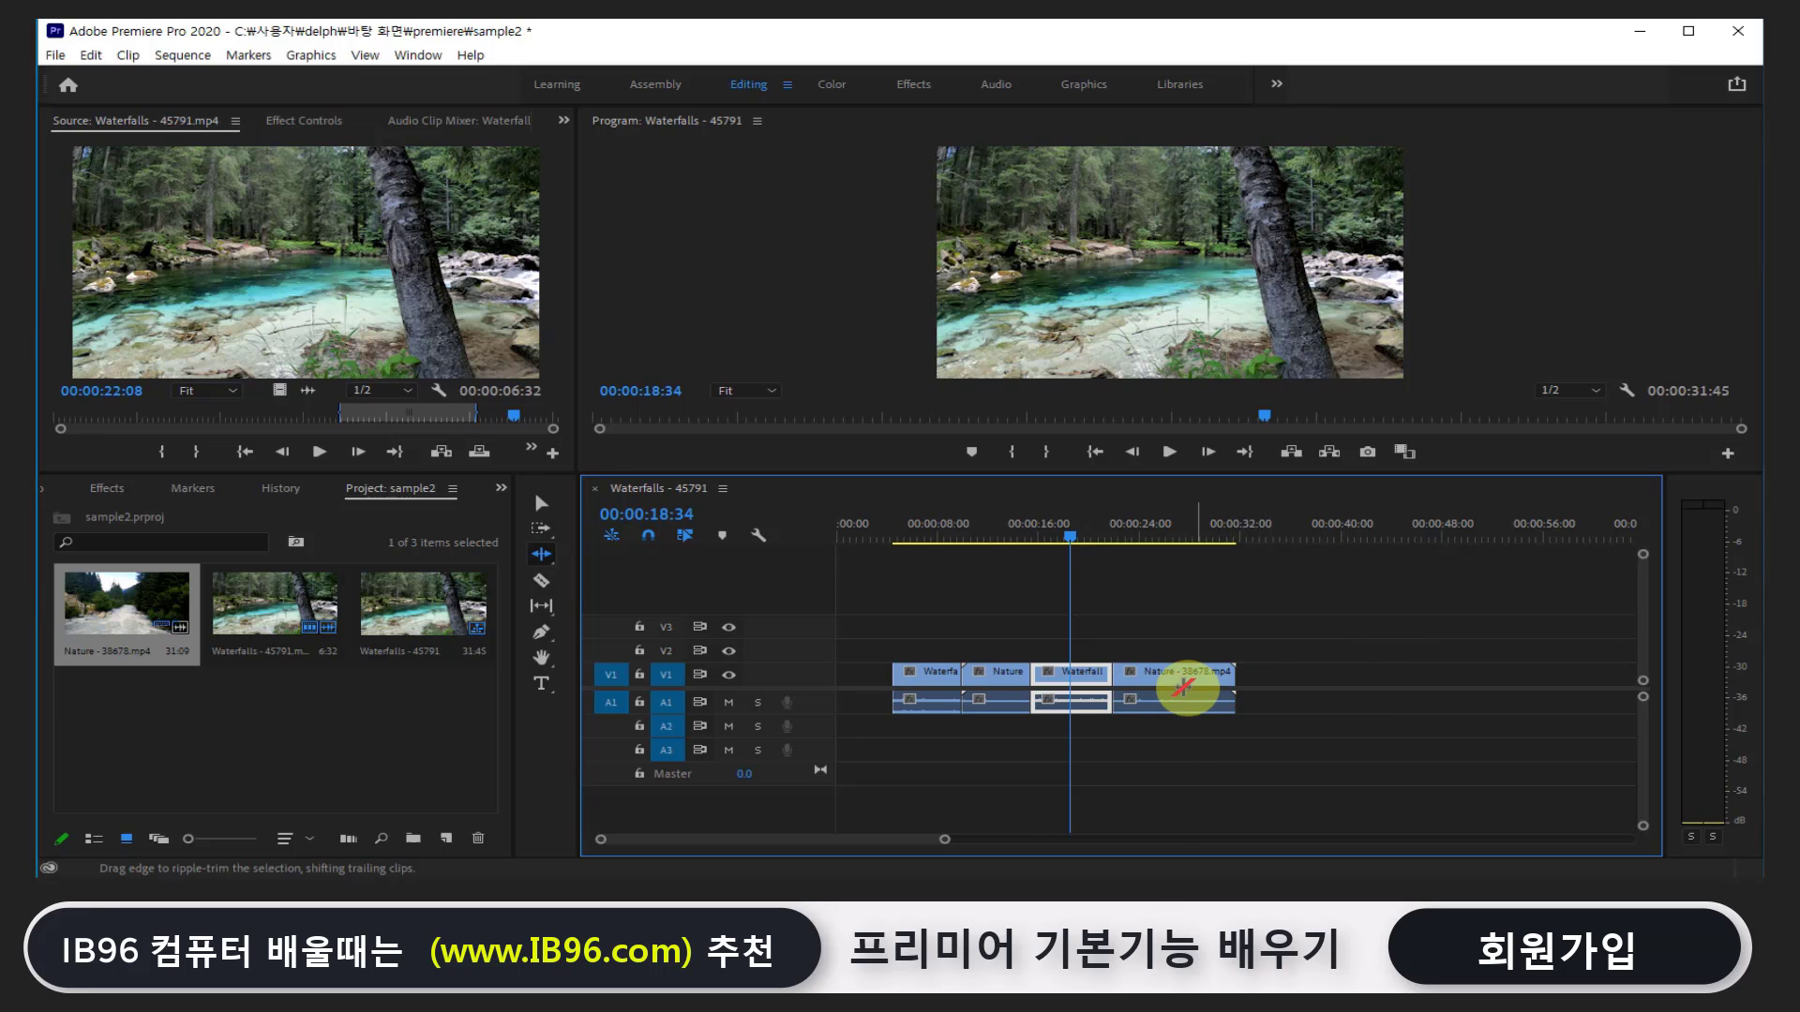
key(ctrl+z)
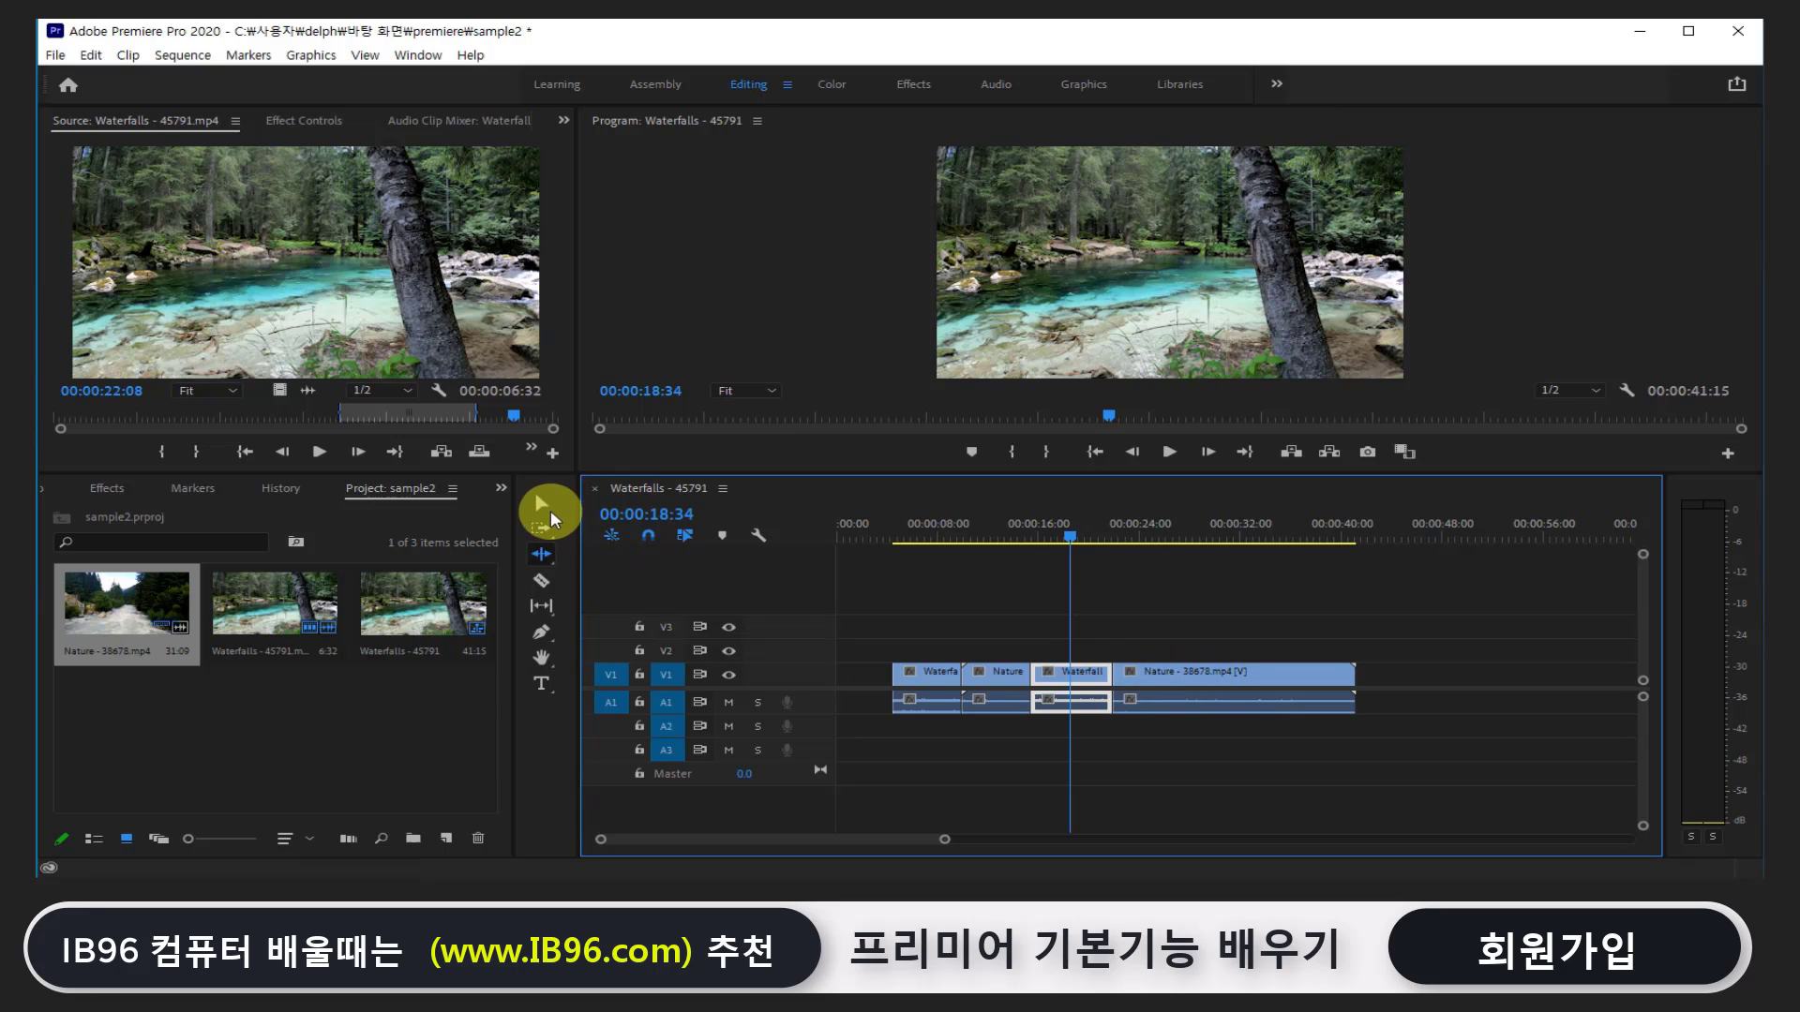
Trim the start of the last Nature - 38678 clip, shortening the sequence to 00:00:32:31
click(542, 504)
click(1163, 679)
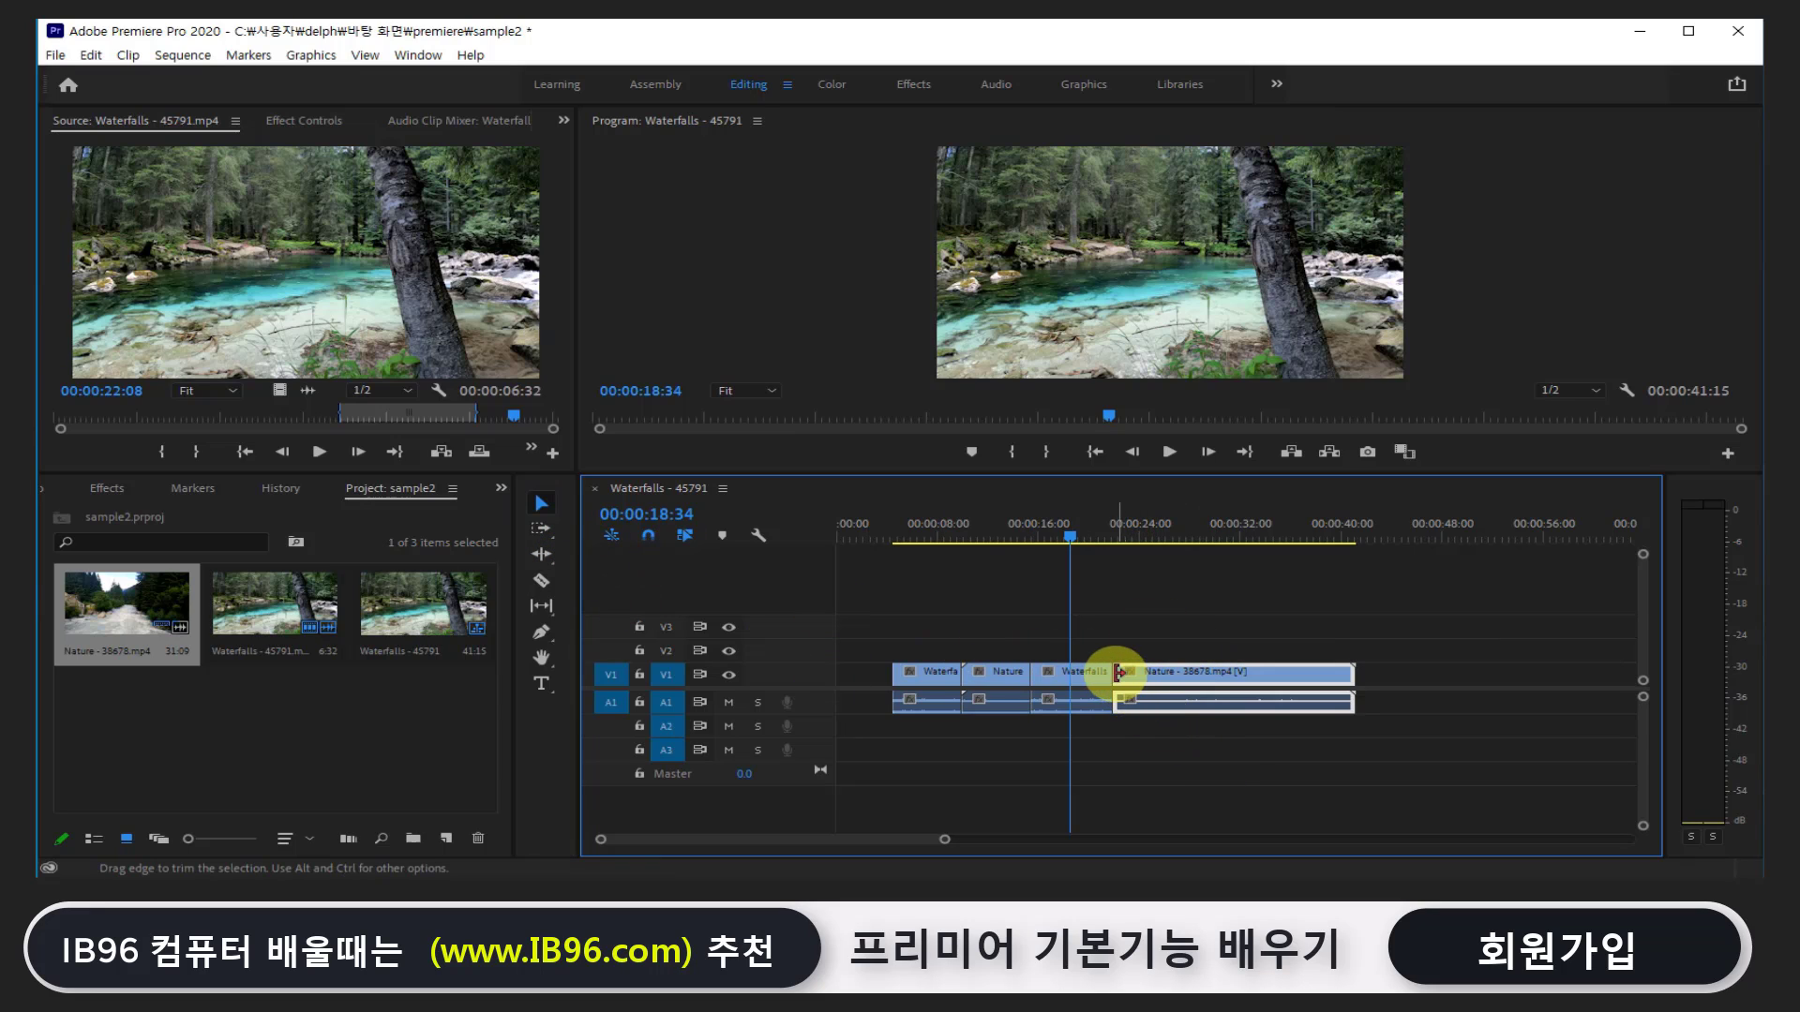
mouse_move(1117, 672)
mouse_down()
mouse_move(1224, 675)
mouse_move(1150, 685)
mouse_up()
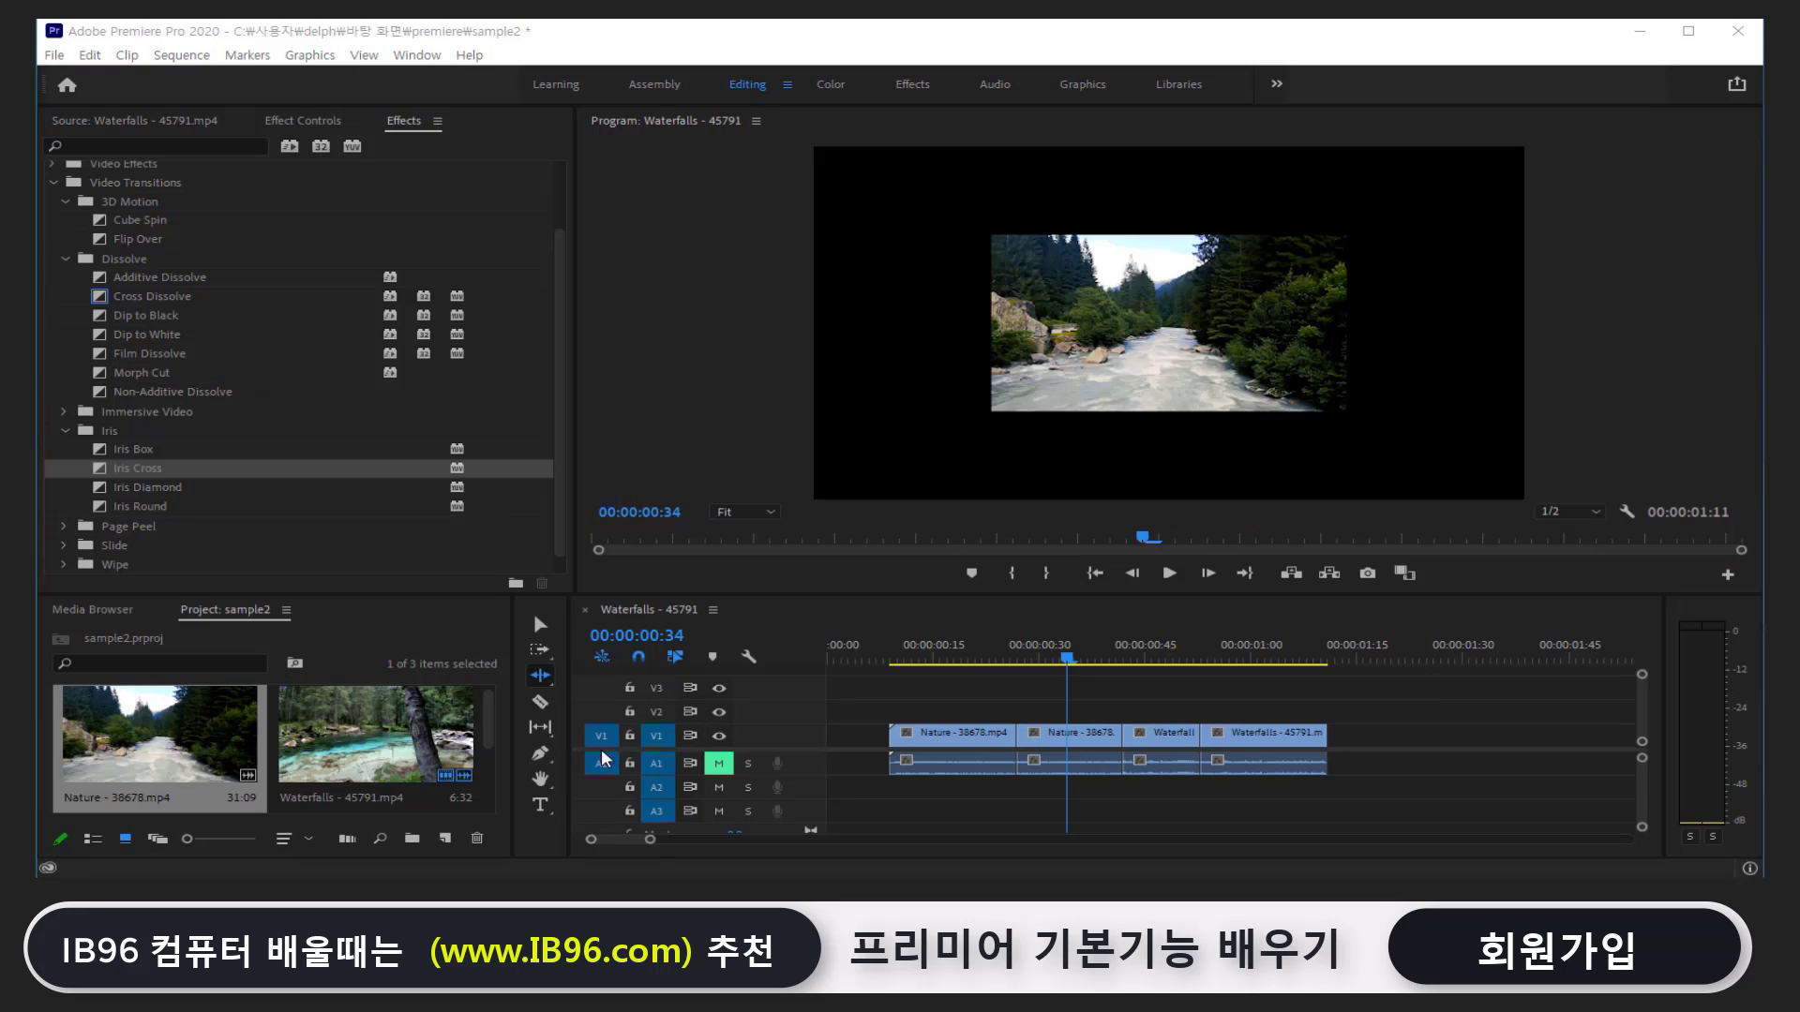
Choose the Rate Stretch tool from the Ripple Edit flyout, ready to use on the timeline
click(548, 675)
click(548, 677)
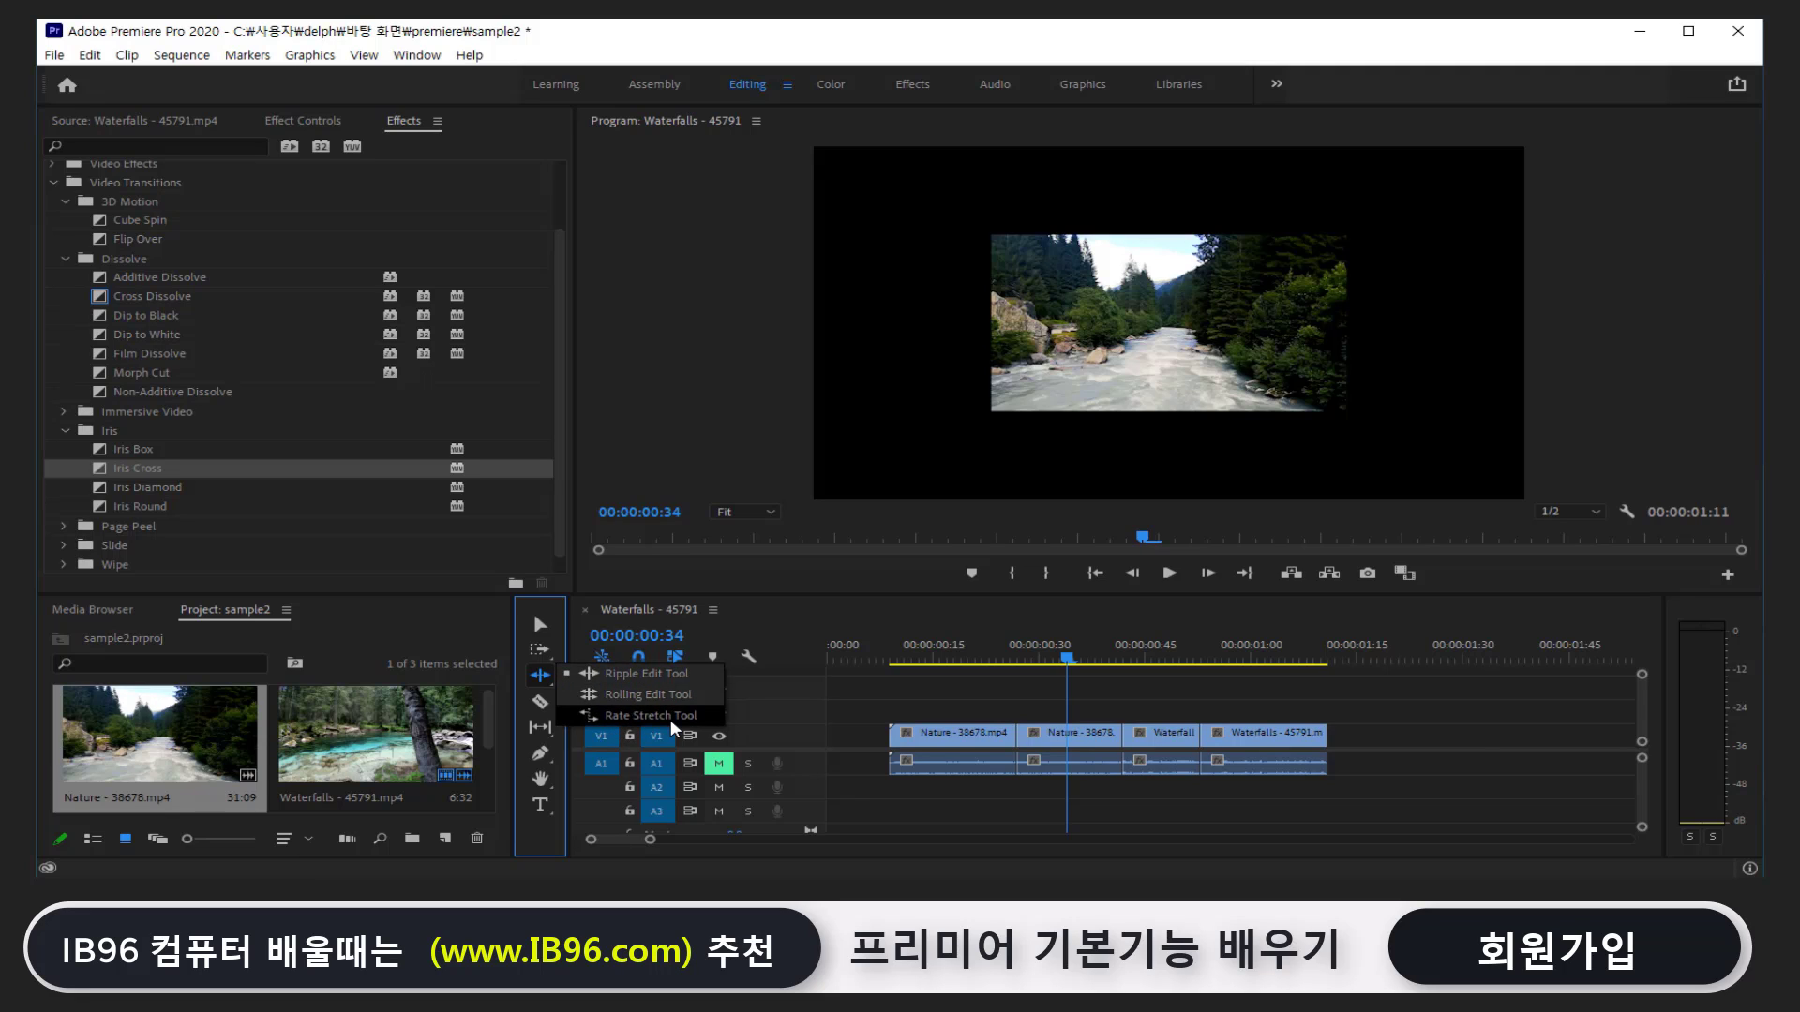
click(650, 715)
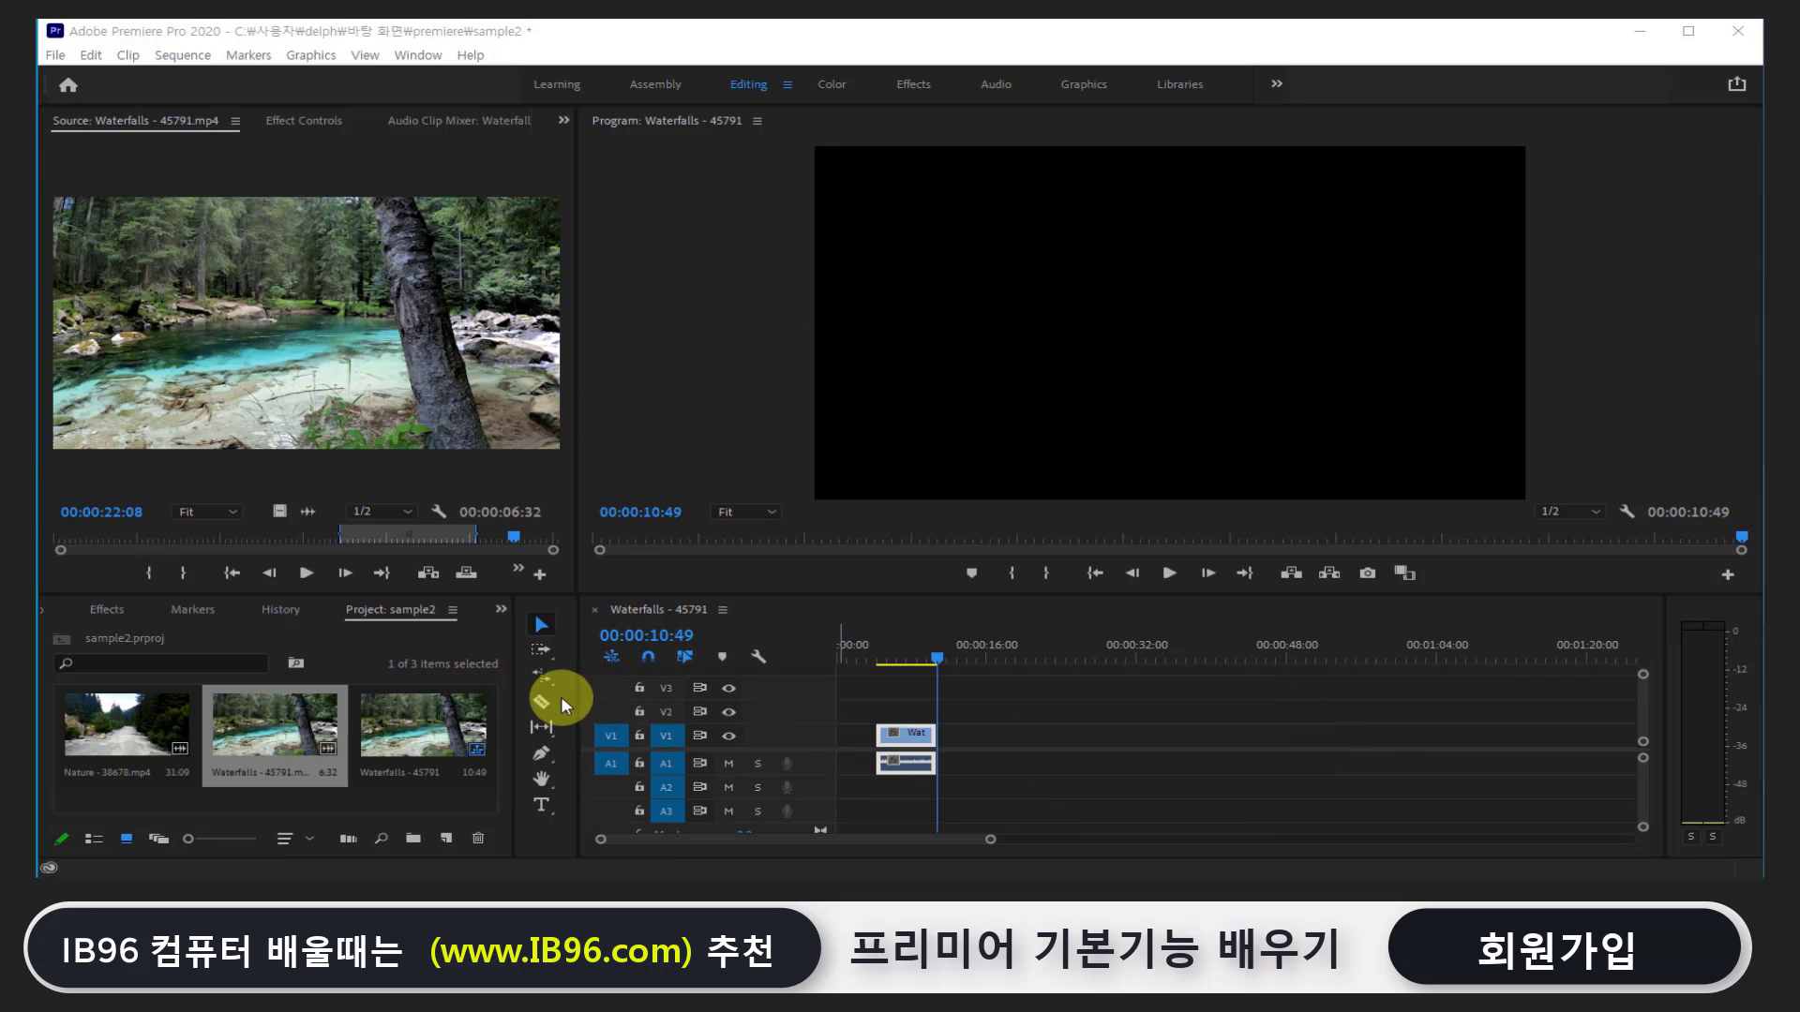
click(542, 675)
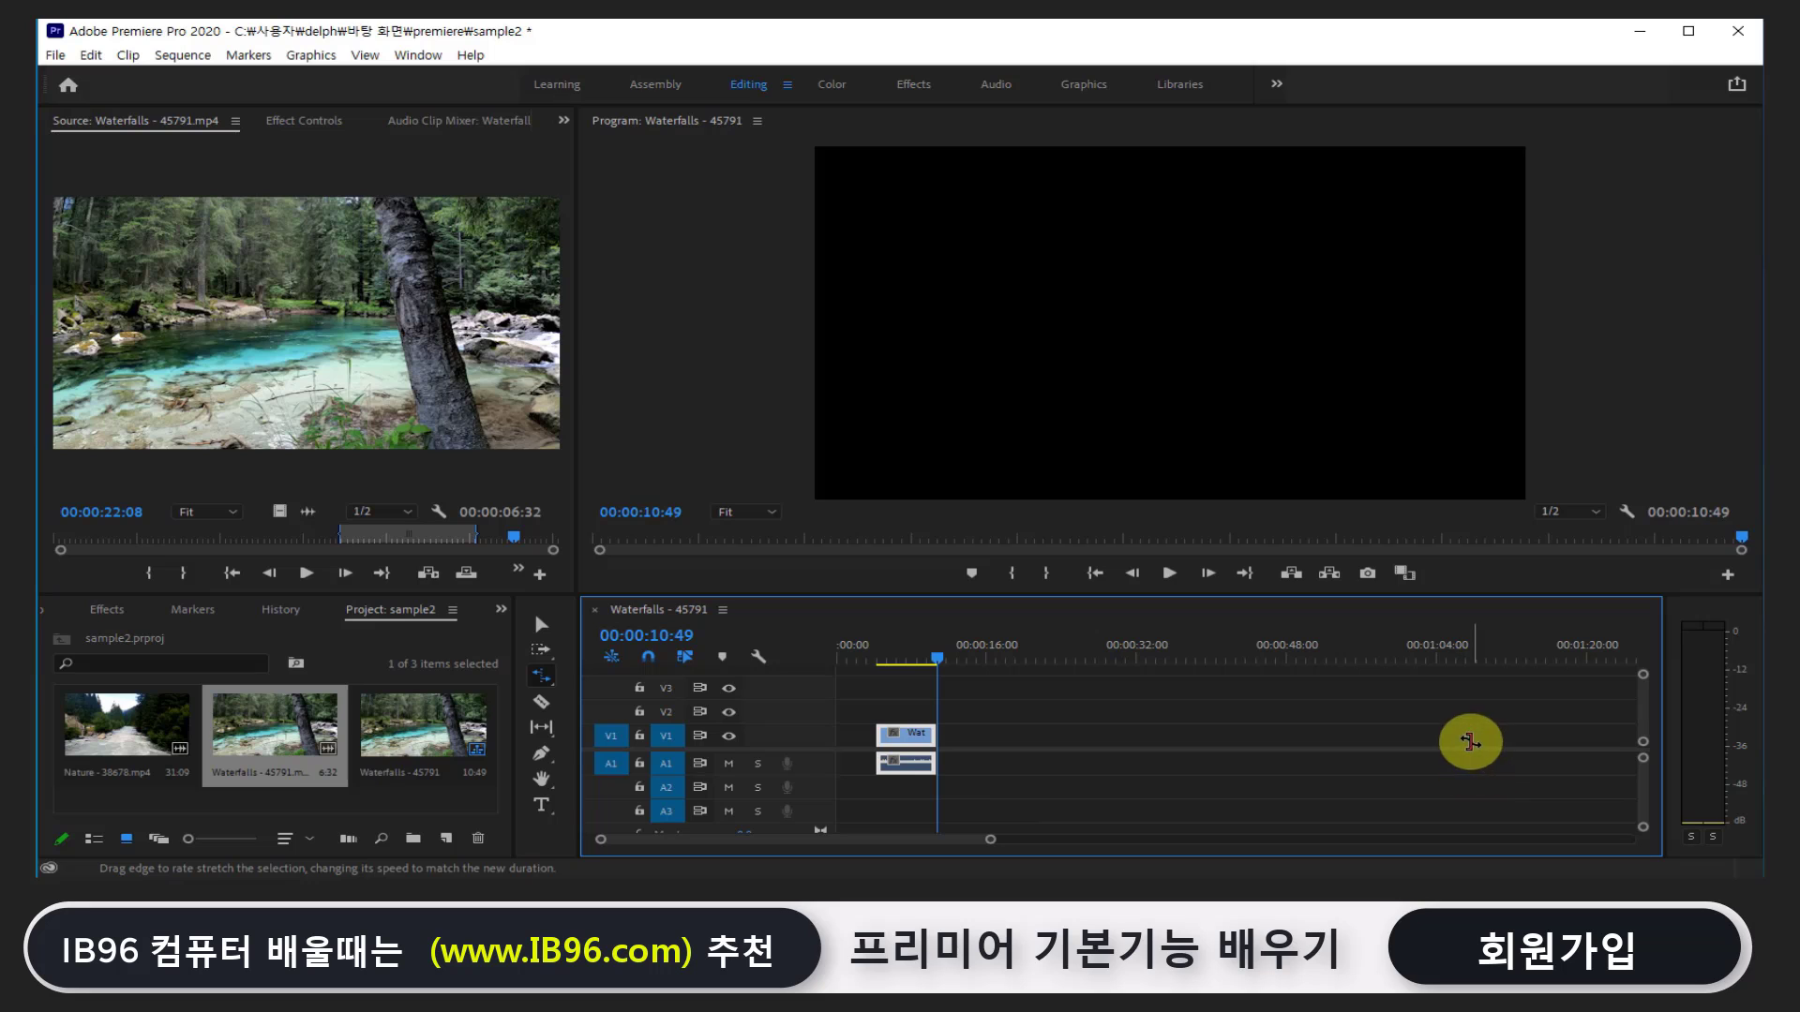
Stretch the Waterfalls clip into 12.53% slow motion and preview it
drag(940, 733, 1362, 733)
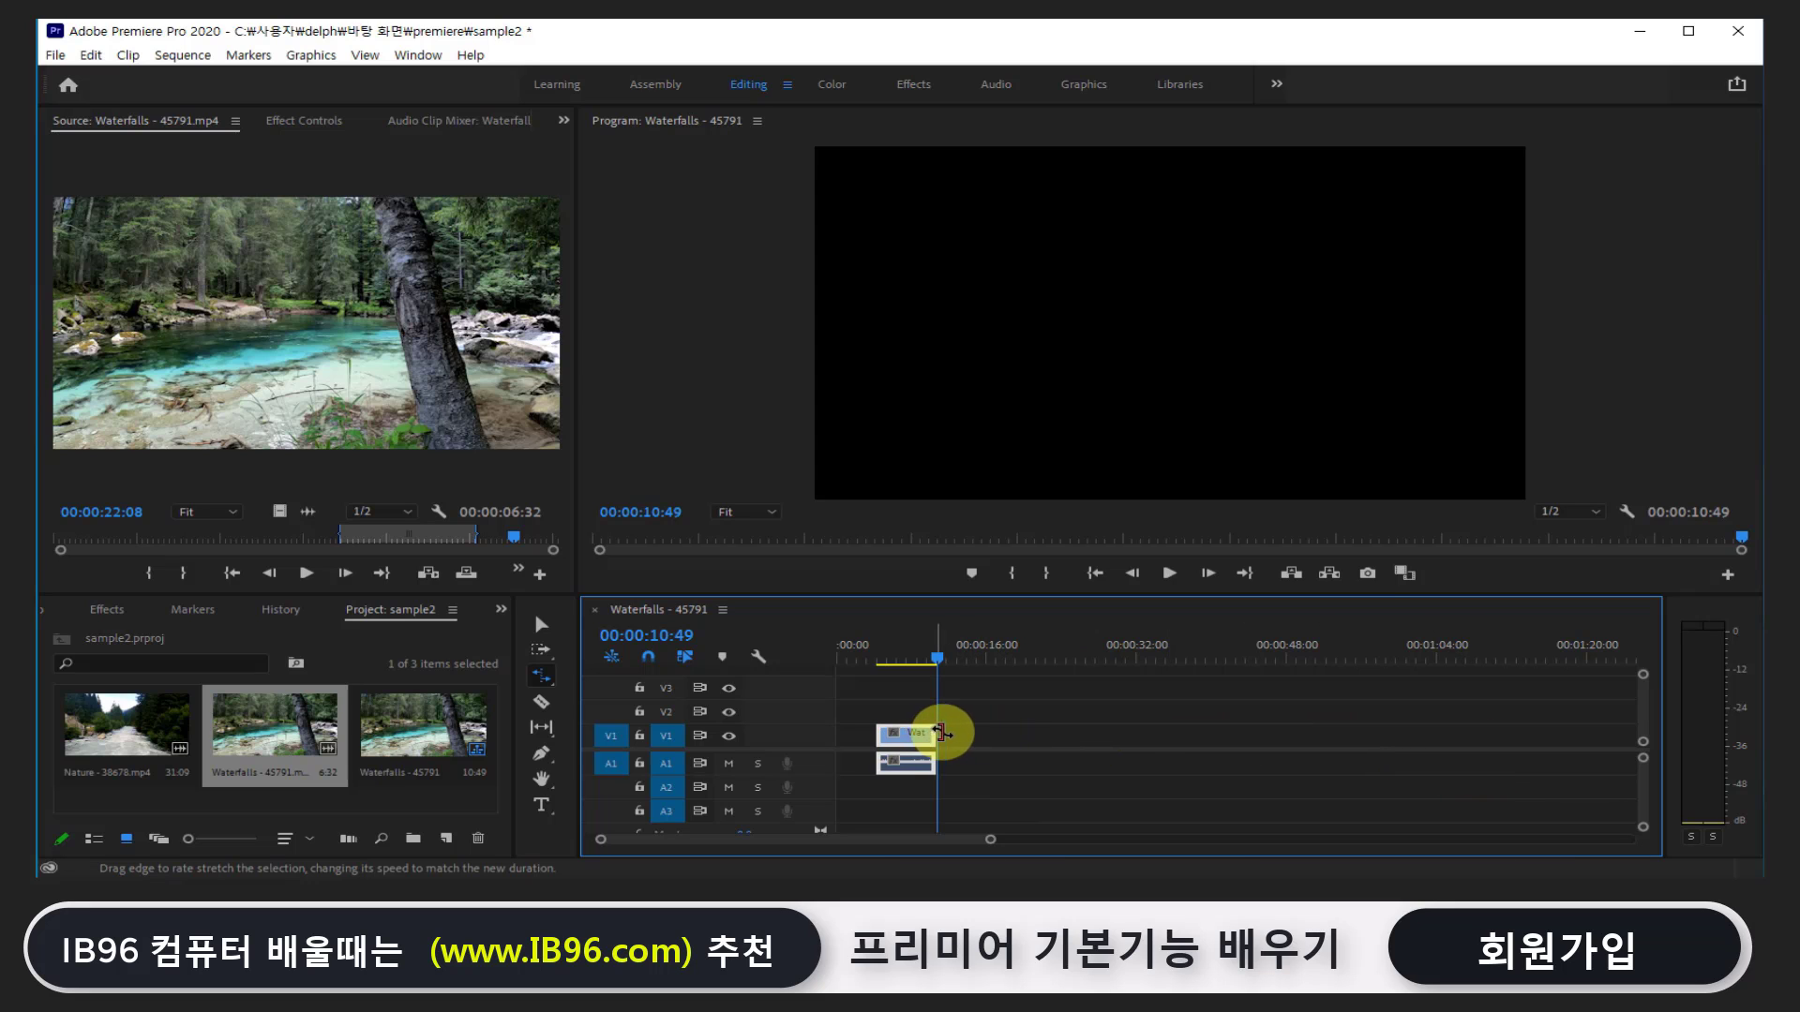
click(939, 661)
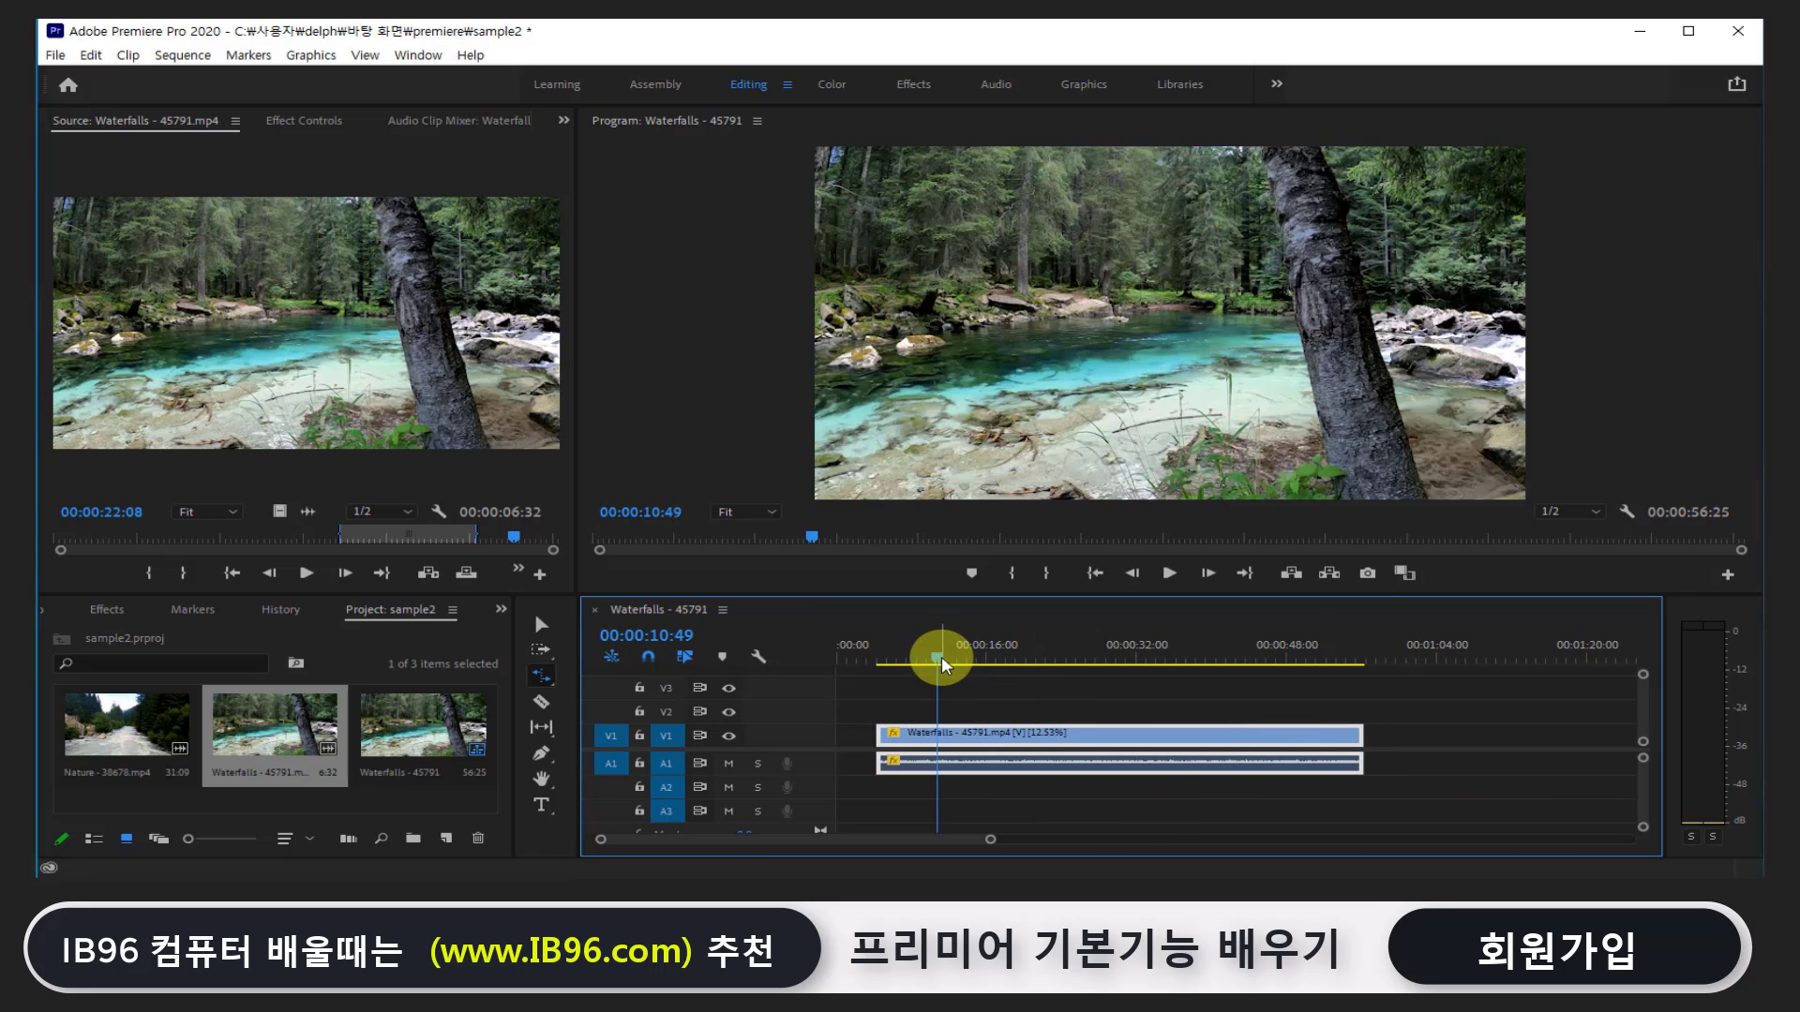
key(space)
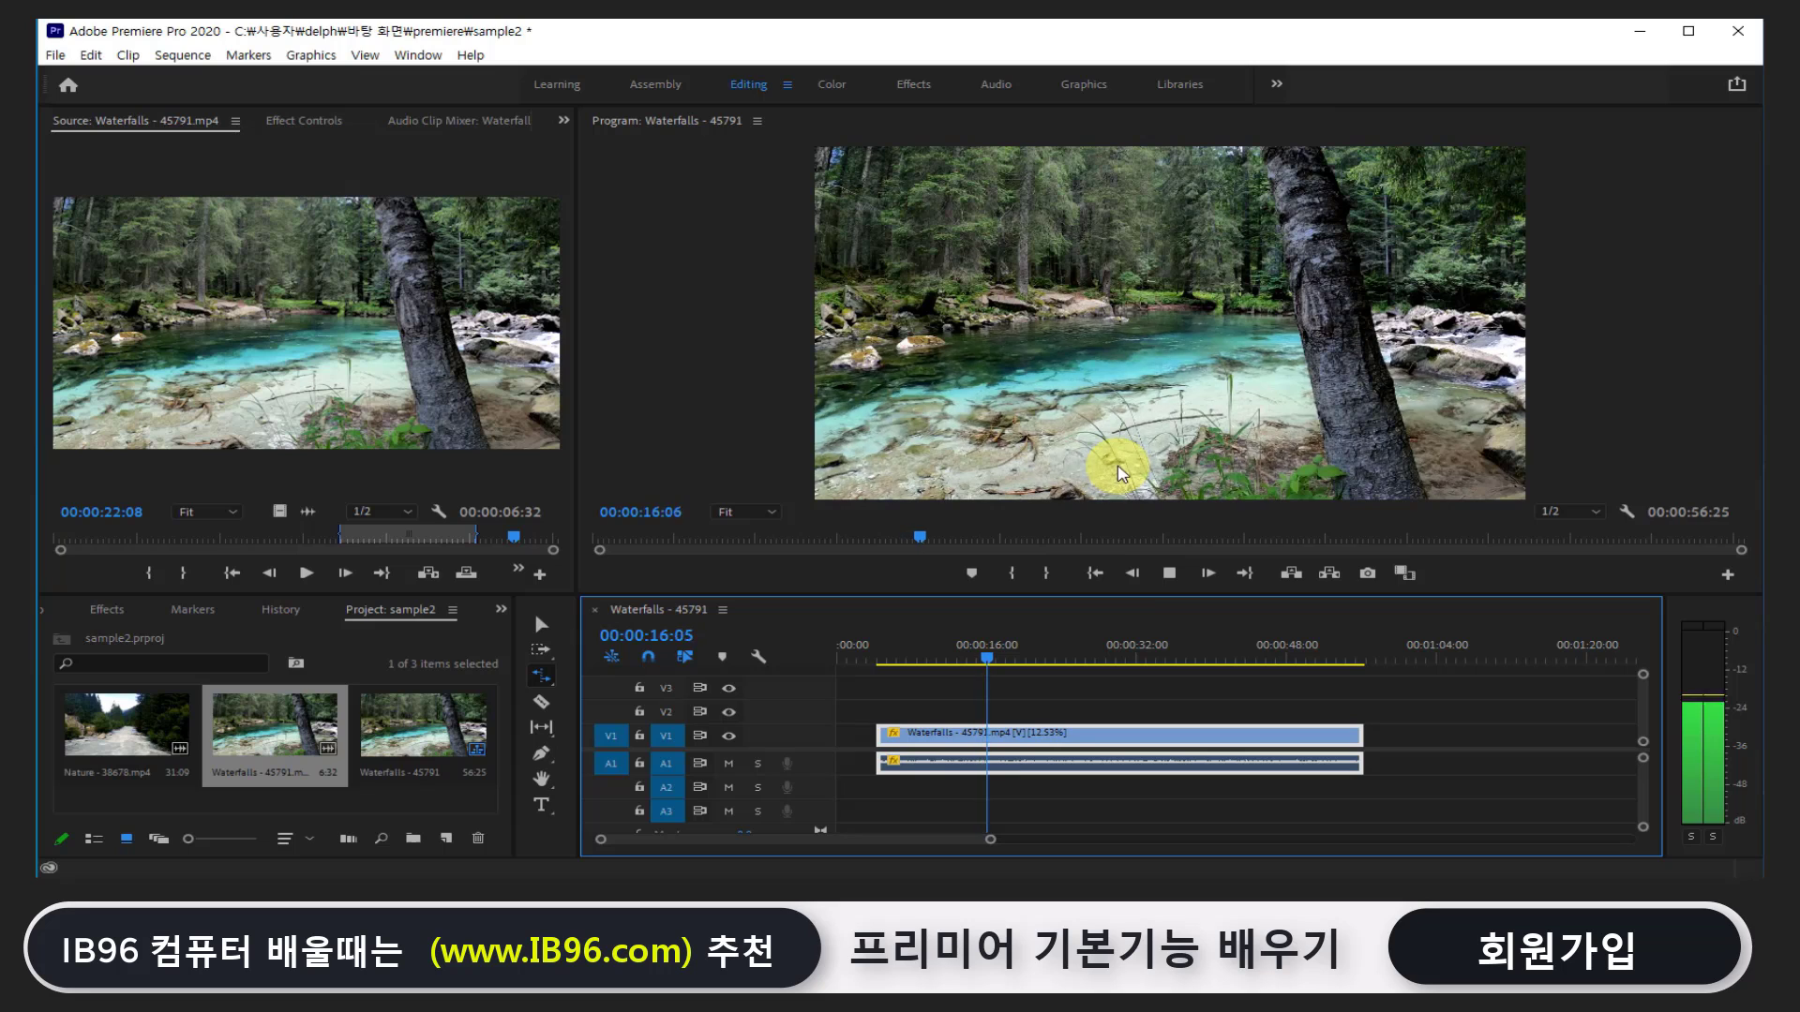
key(space)
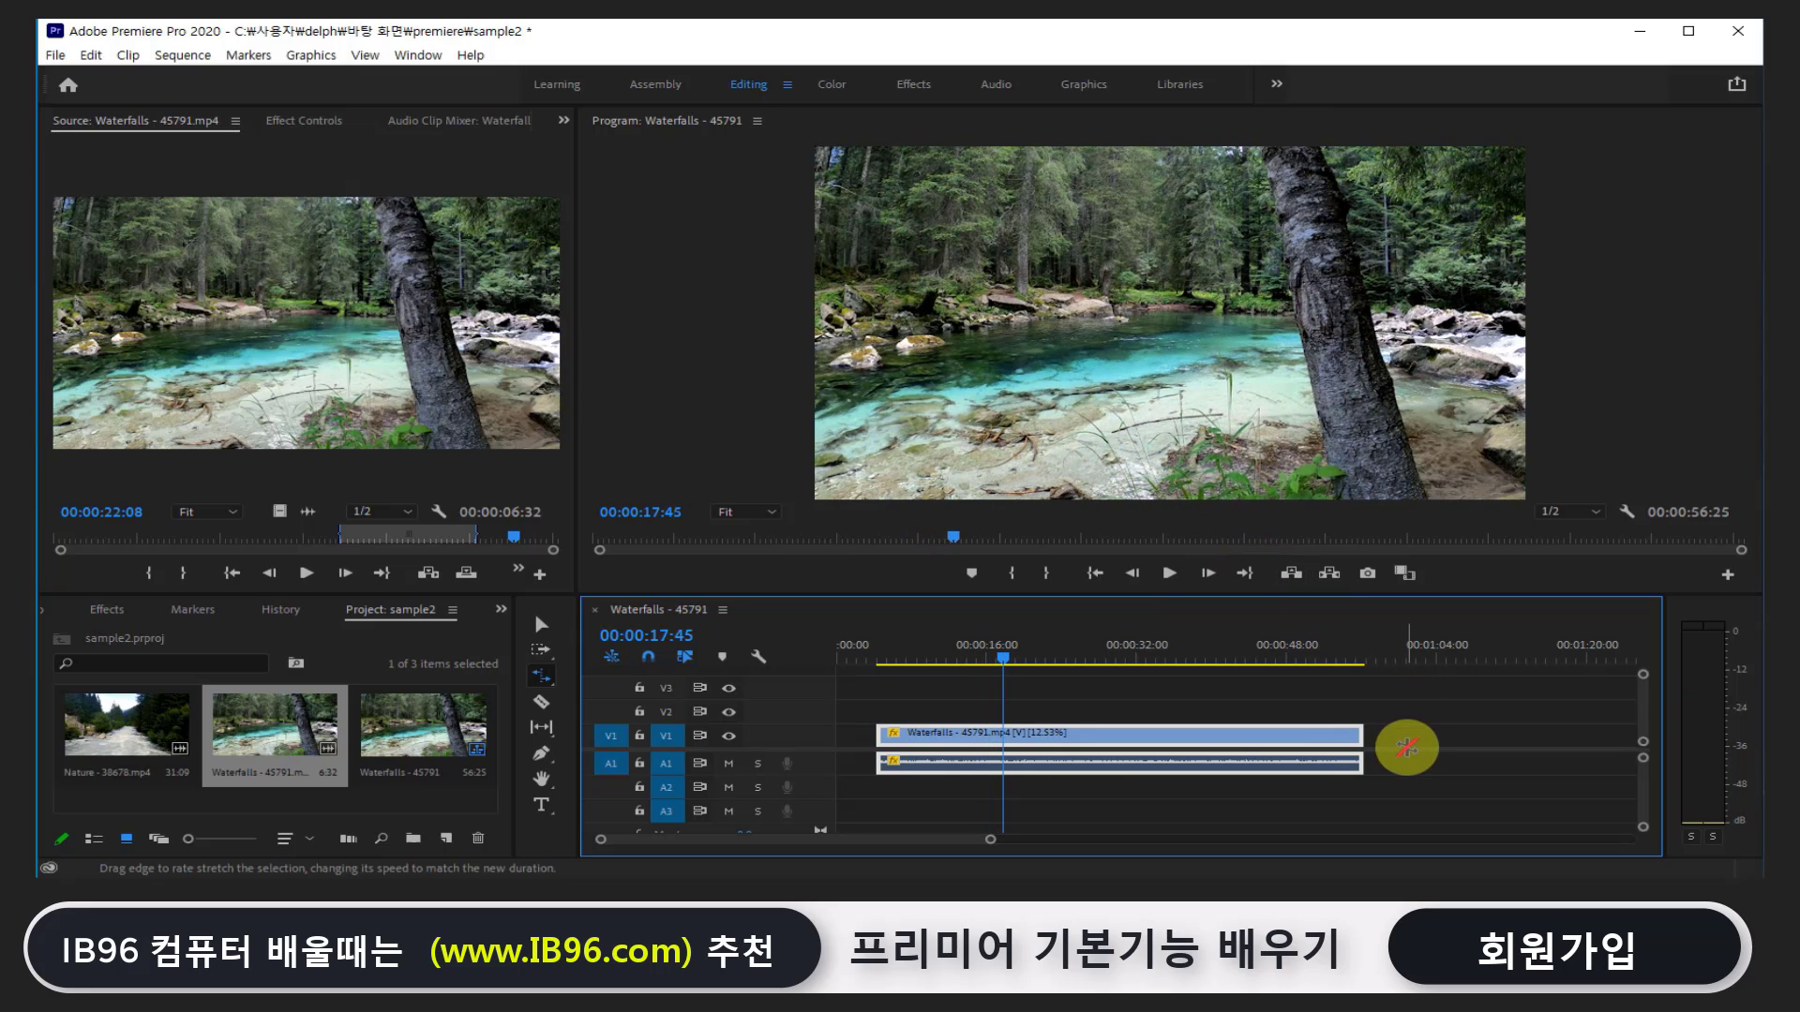
Squeeze the Waterfalls clip down to about 2:37 long to speed it up
drag(1361, 740, 941, 742)
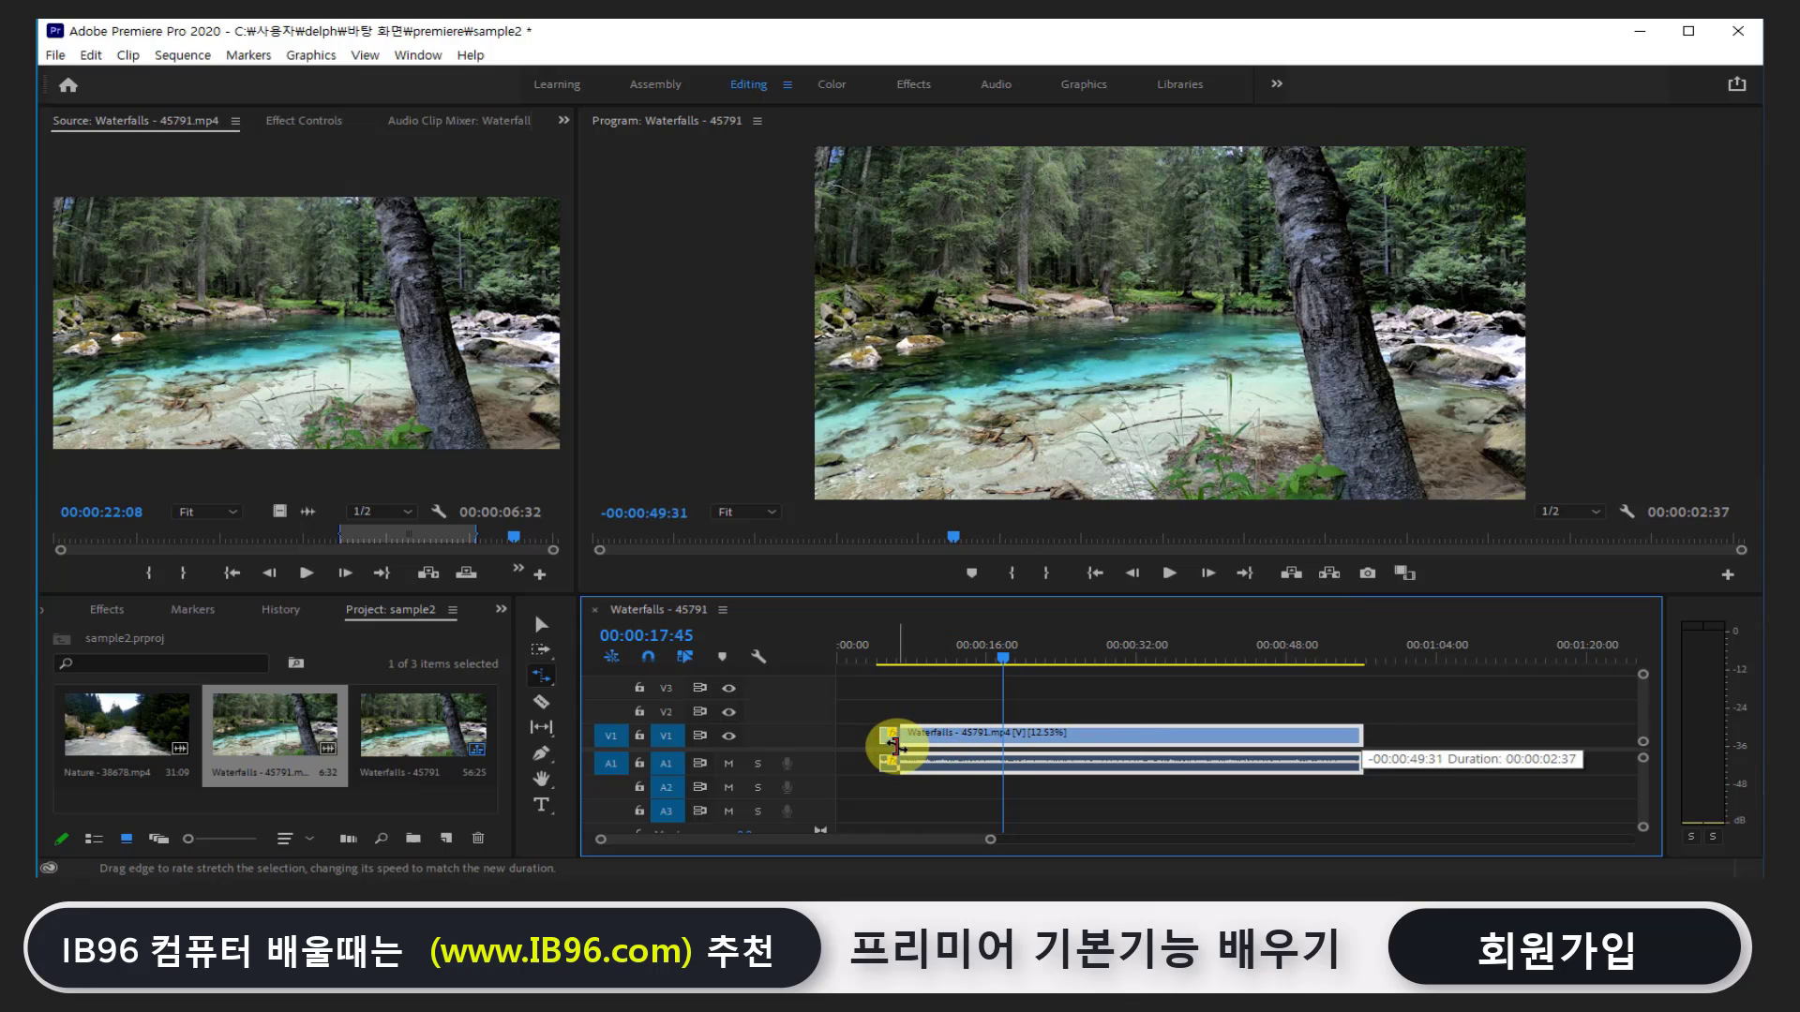
drag(941, 742, 895, 741)
drag(892, 655, 880, 655)
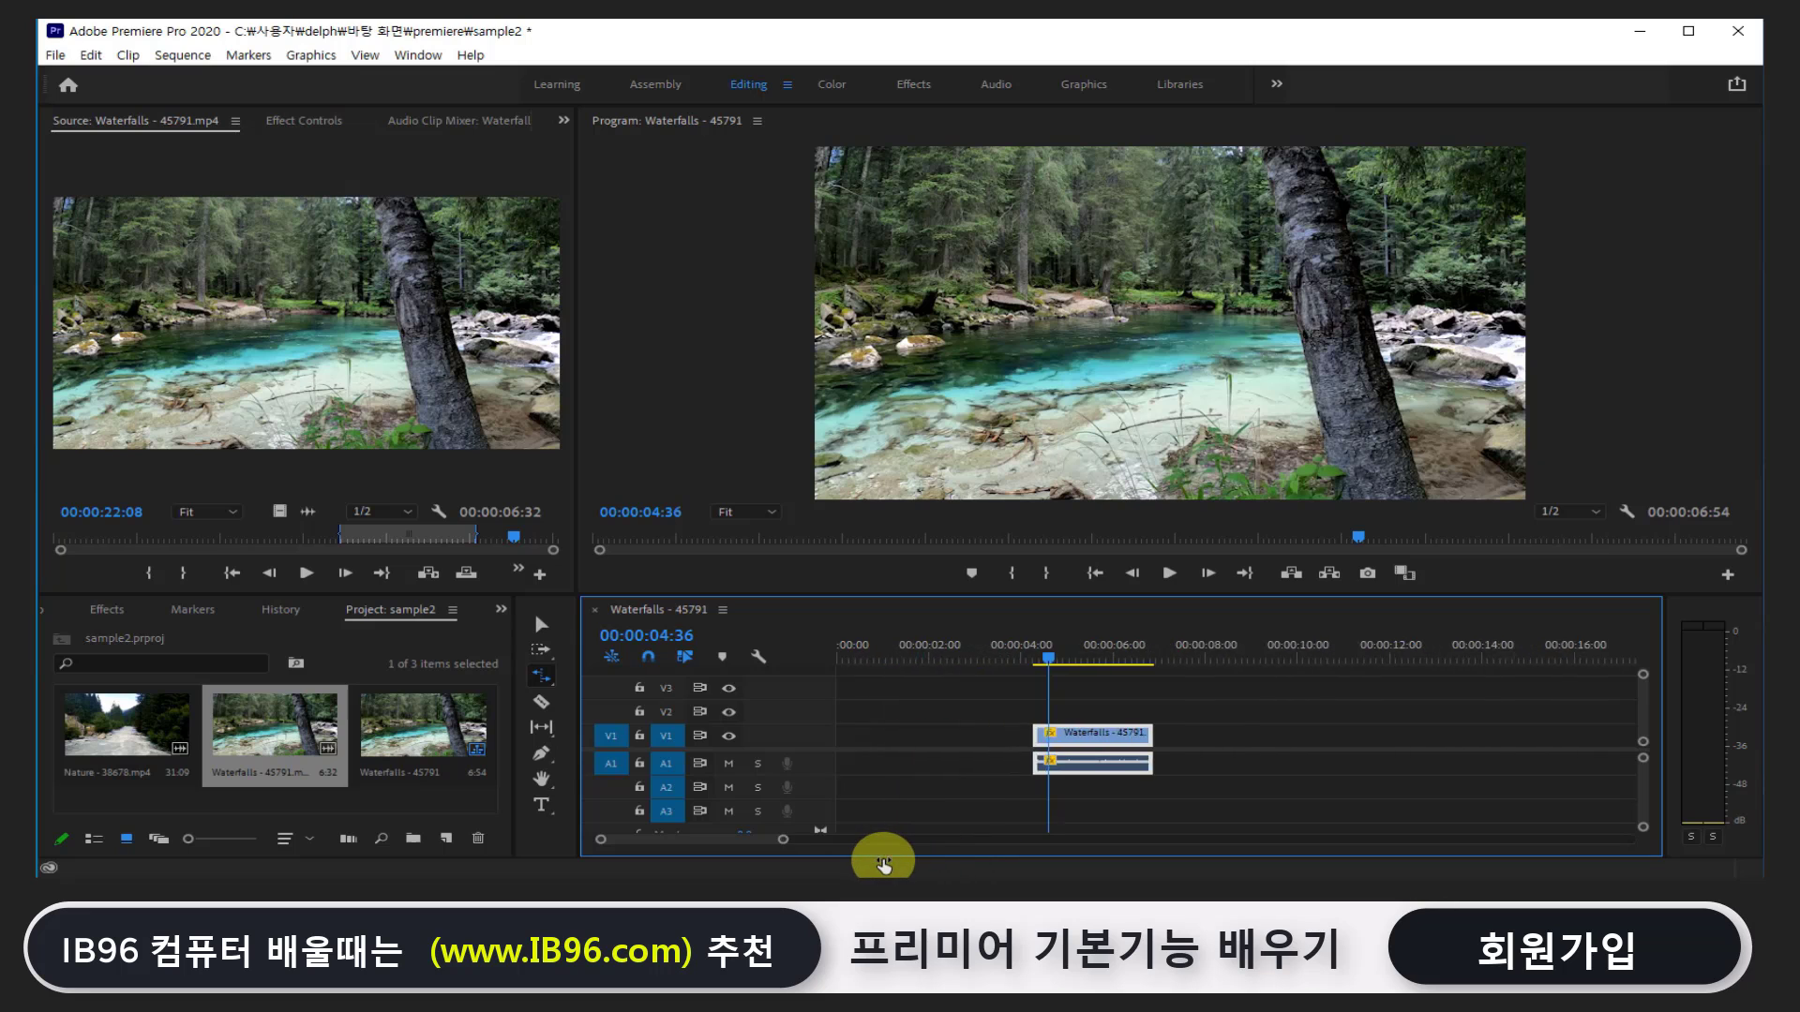
drag(971, 844, 872, 848)
Play back the Waterfalls clip in the 00:00:07:30 sequence
key(space)
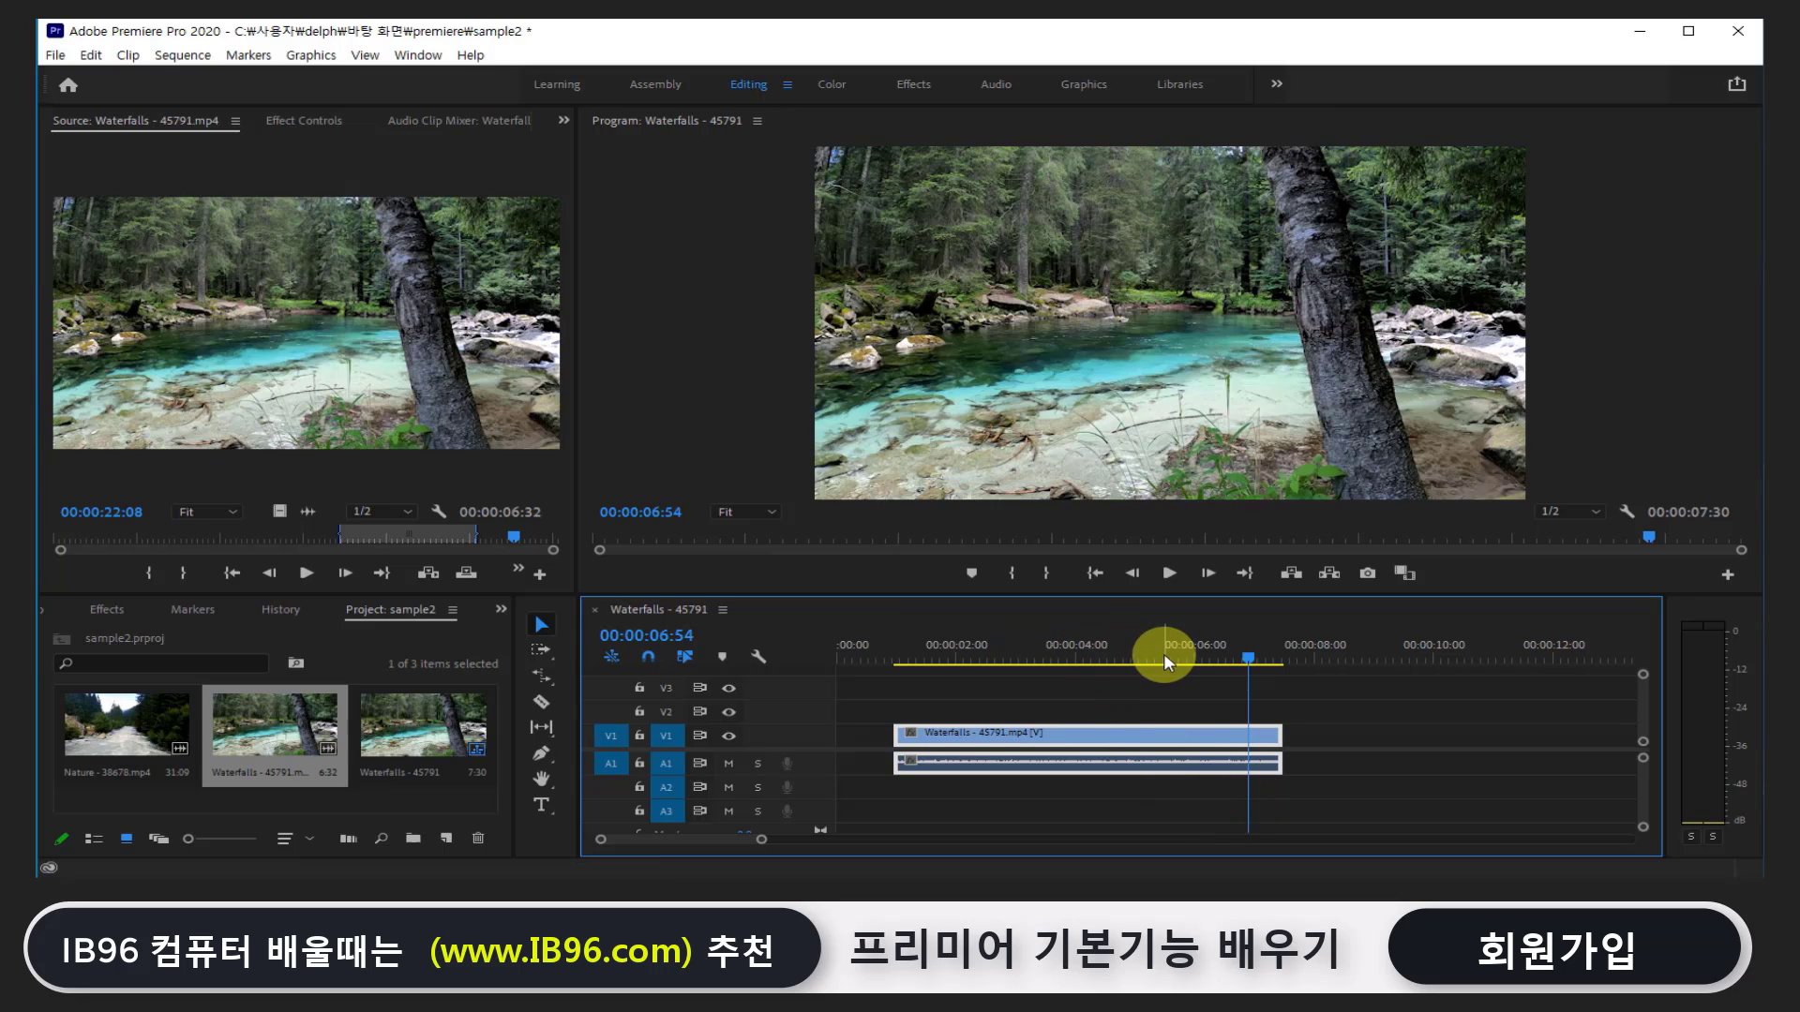
Razor-cut the Waterfalls clip twice, delete the middle piece, and slide the right piece left to close the gap
click(541, 702)
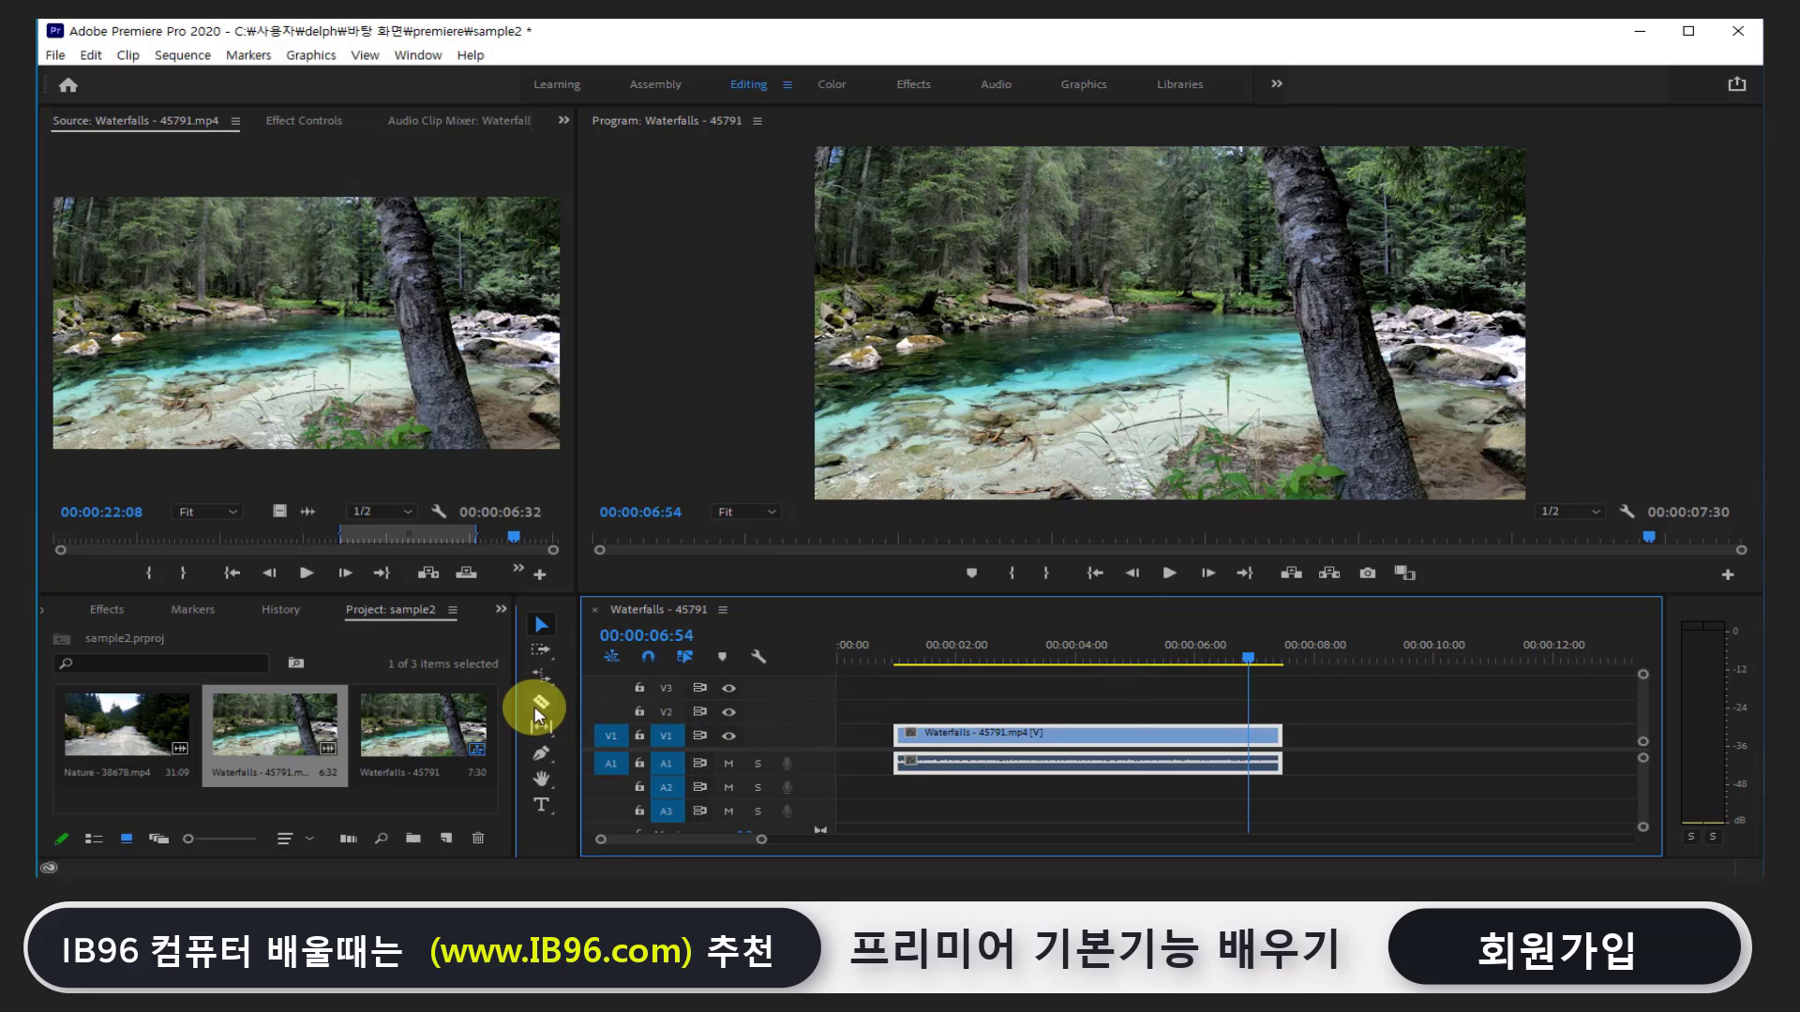
click(1019, 734)
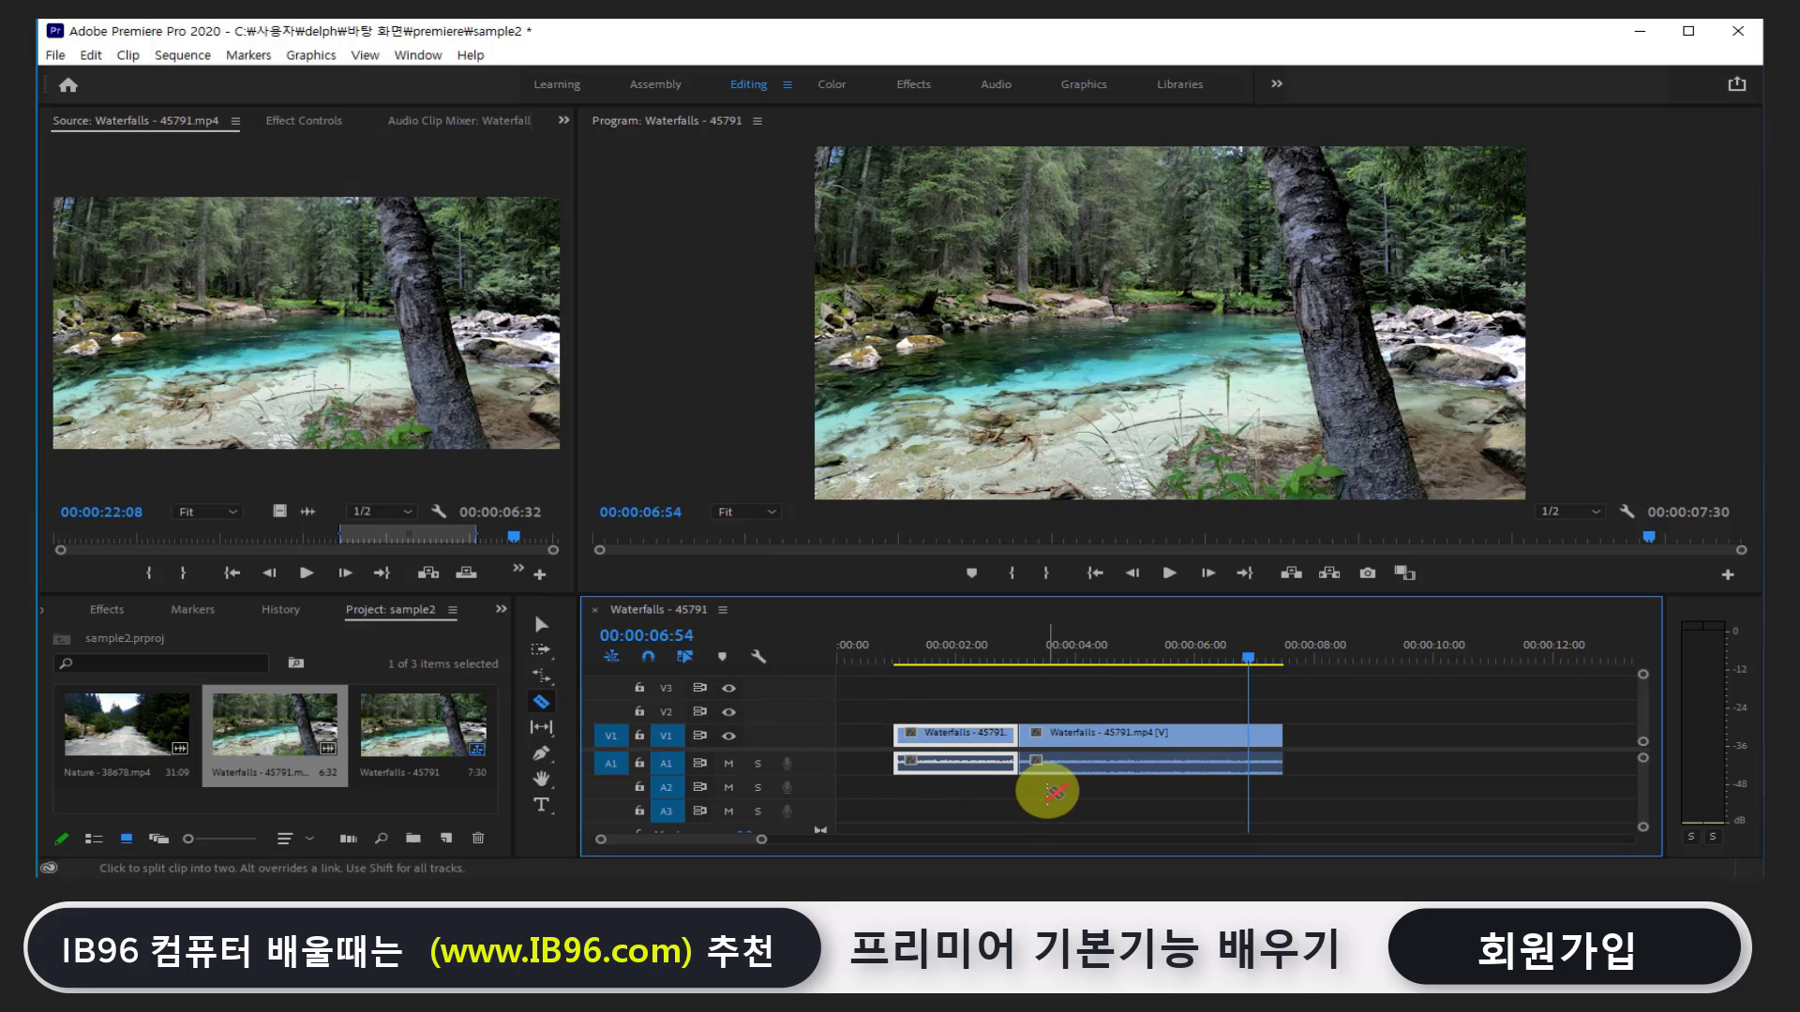
click(1041, 737)
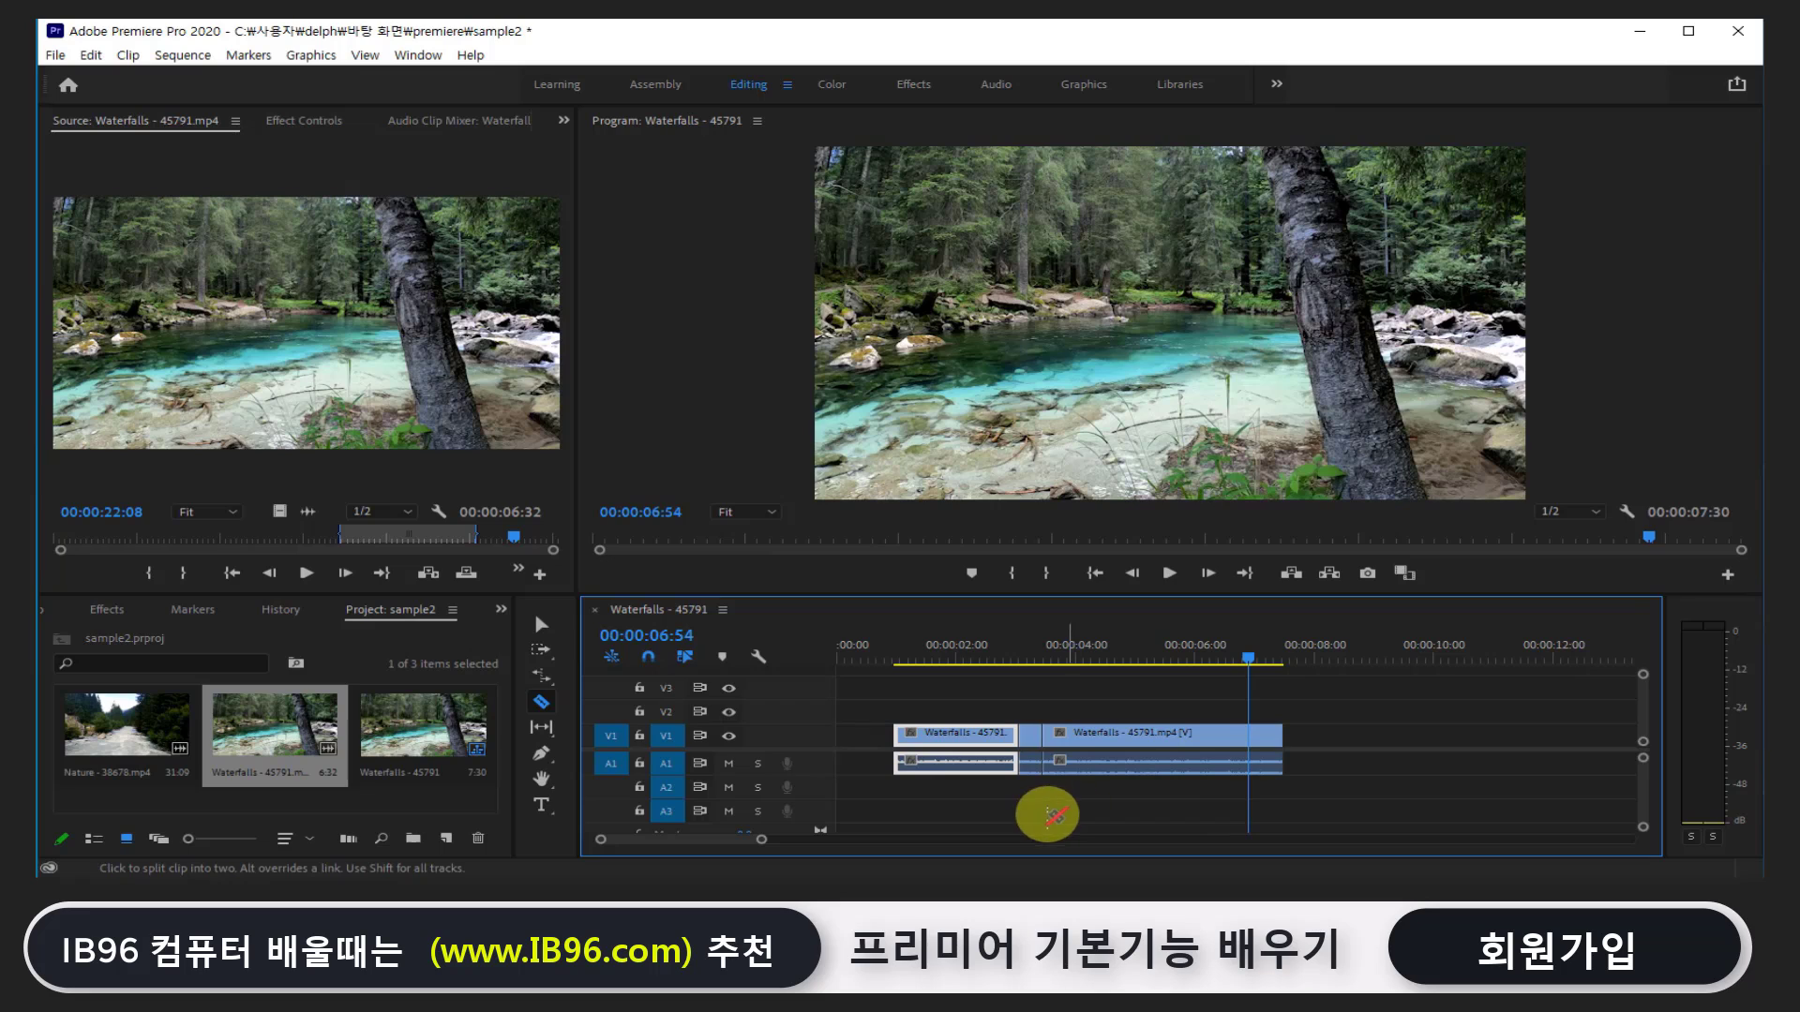
click(553, 624)
click(1030, 735)
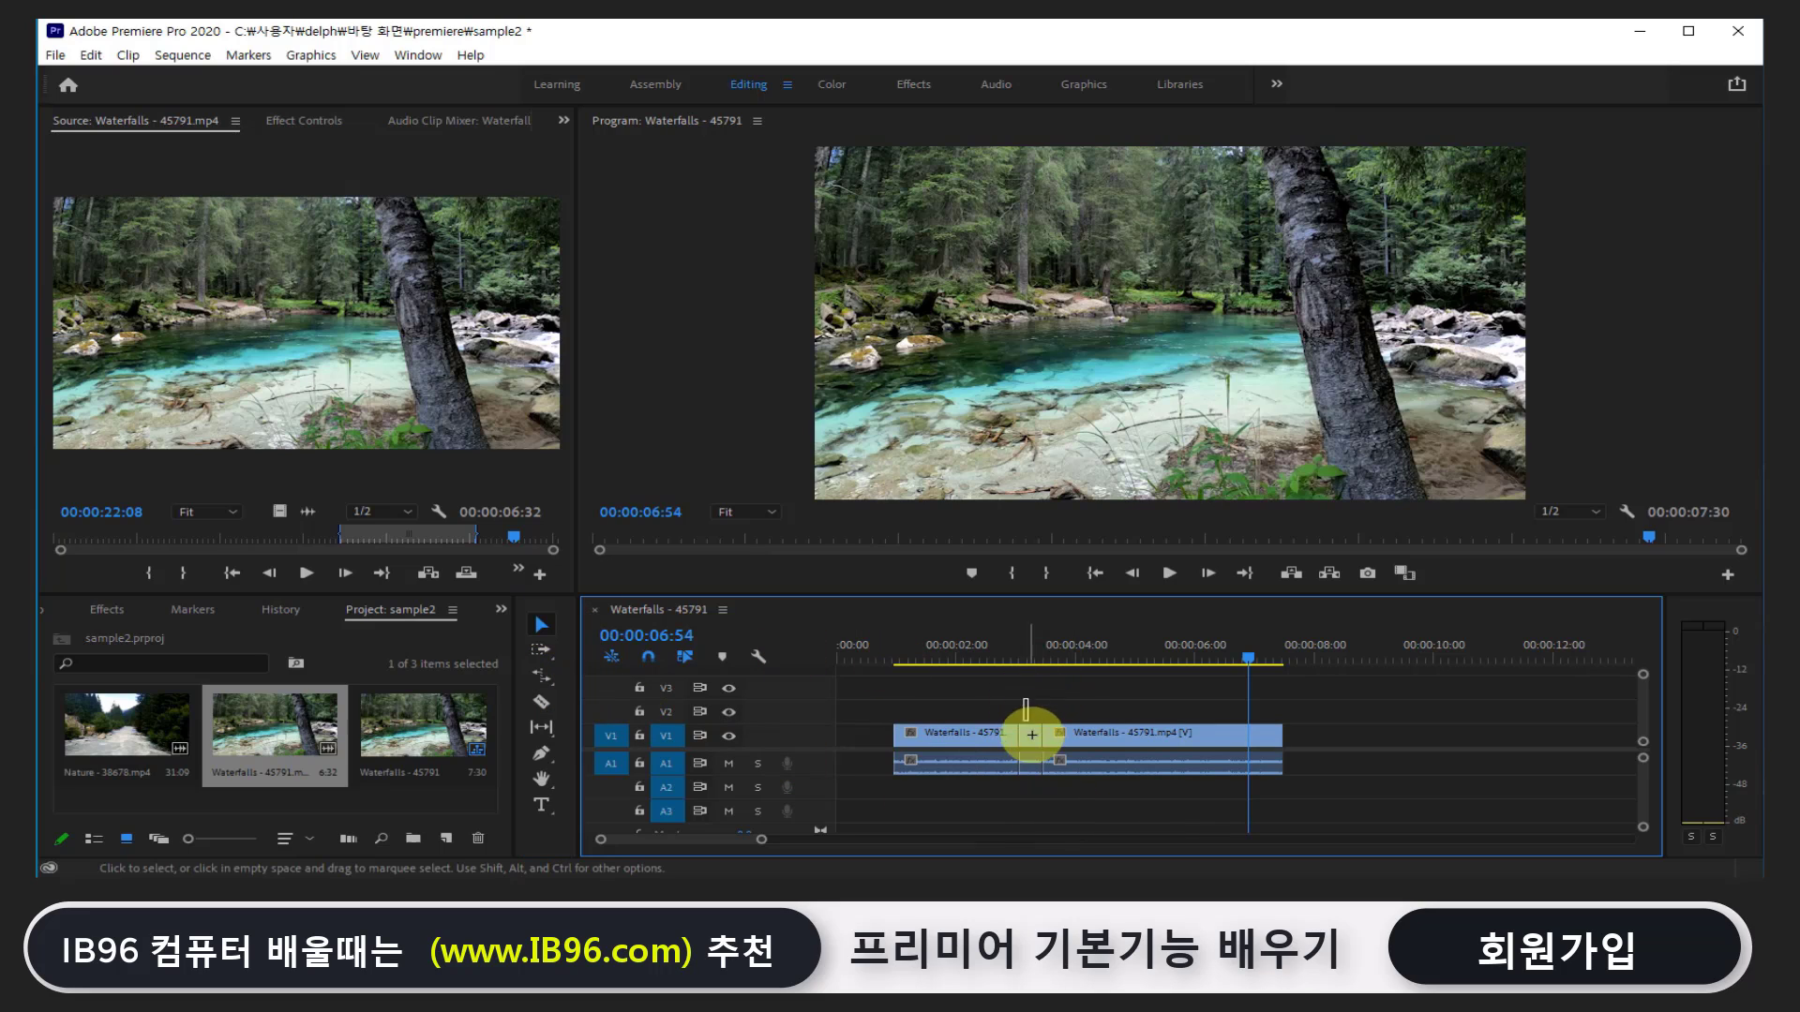
key(Delete)
key(equal)
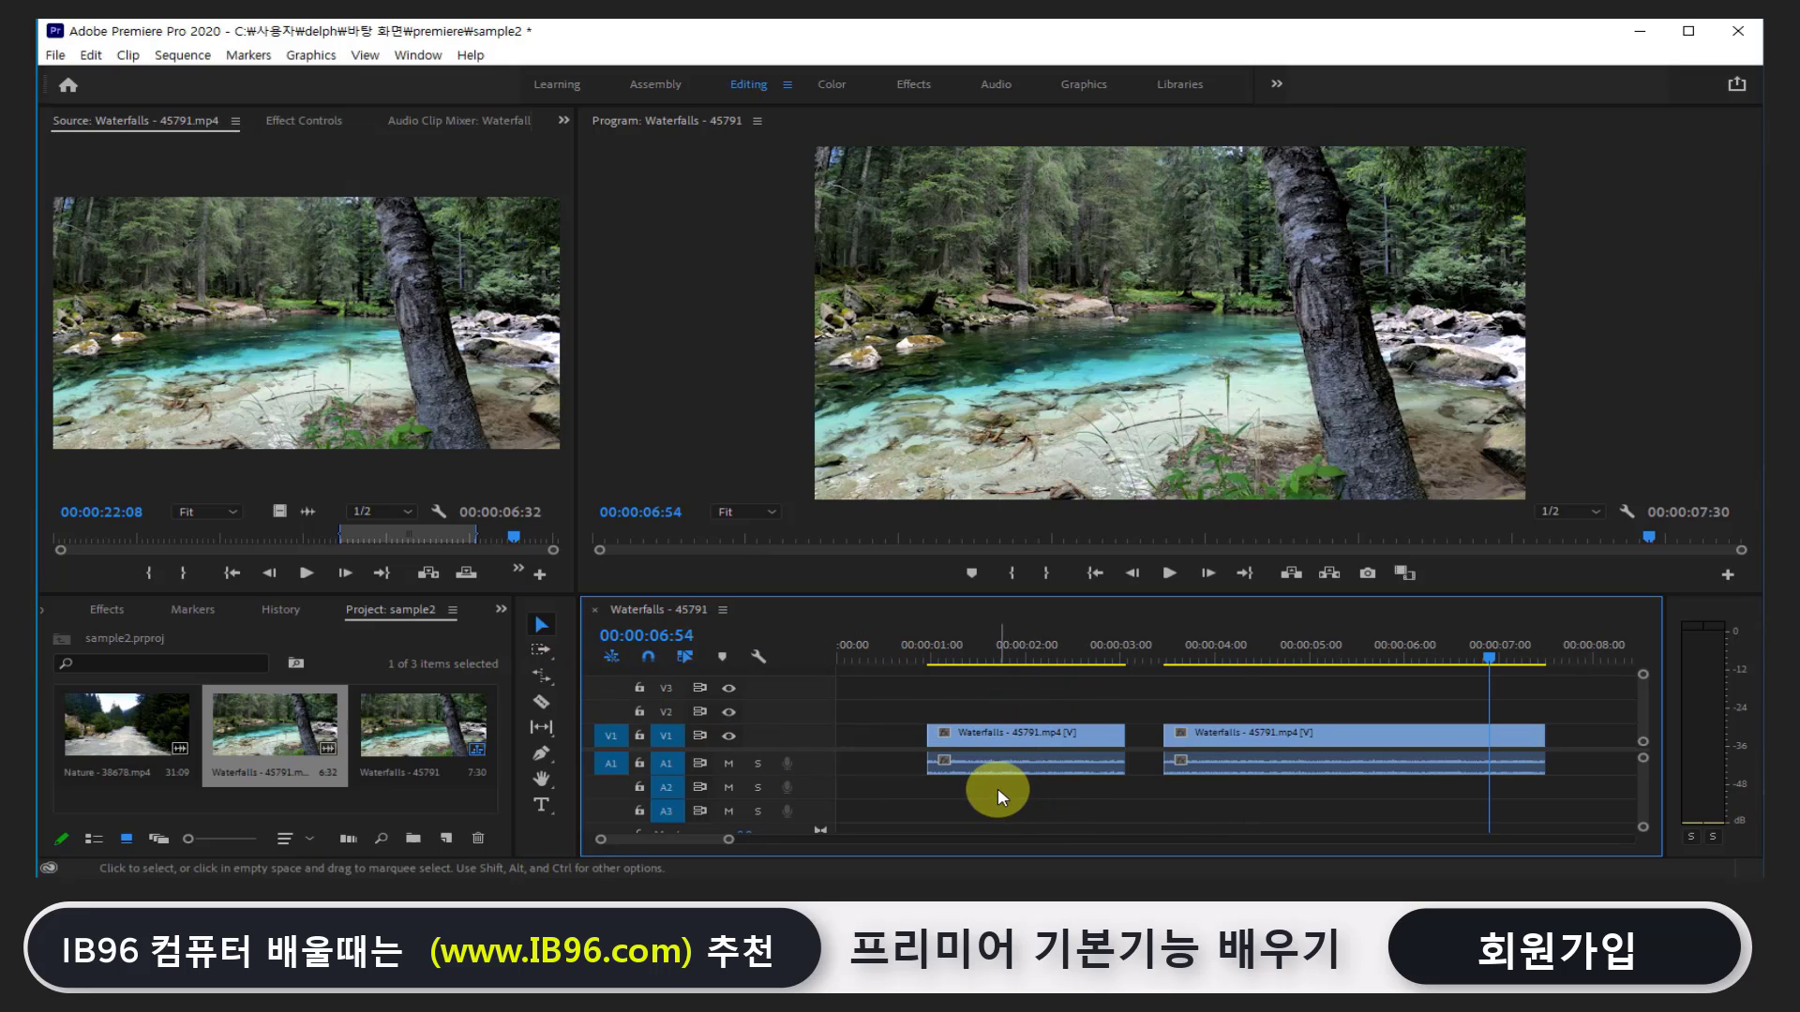
click(1228, 754)
drag(1250, 740, 1211, 741)
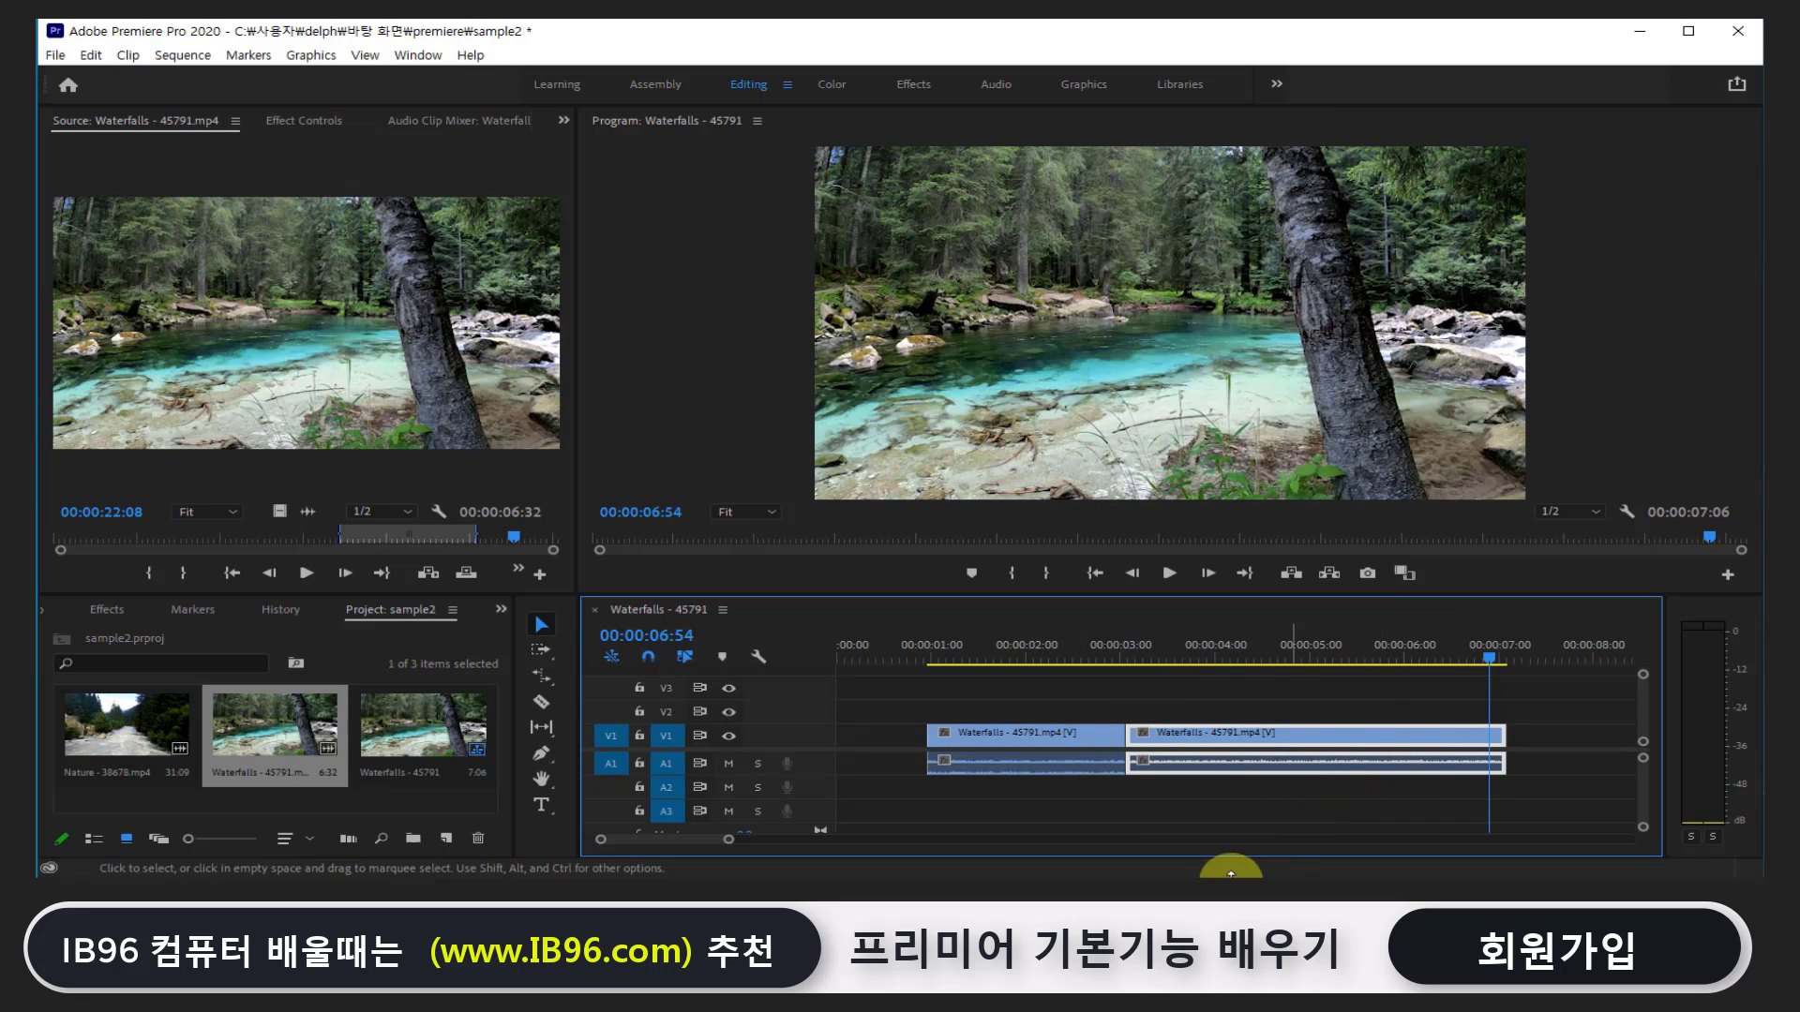
mouse_move(1197, 740)
click(890, 699)
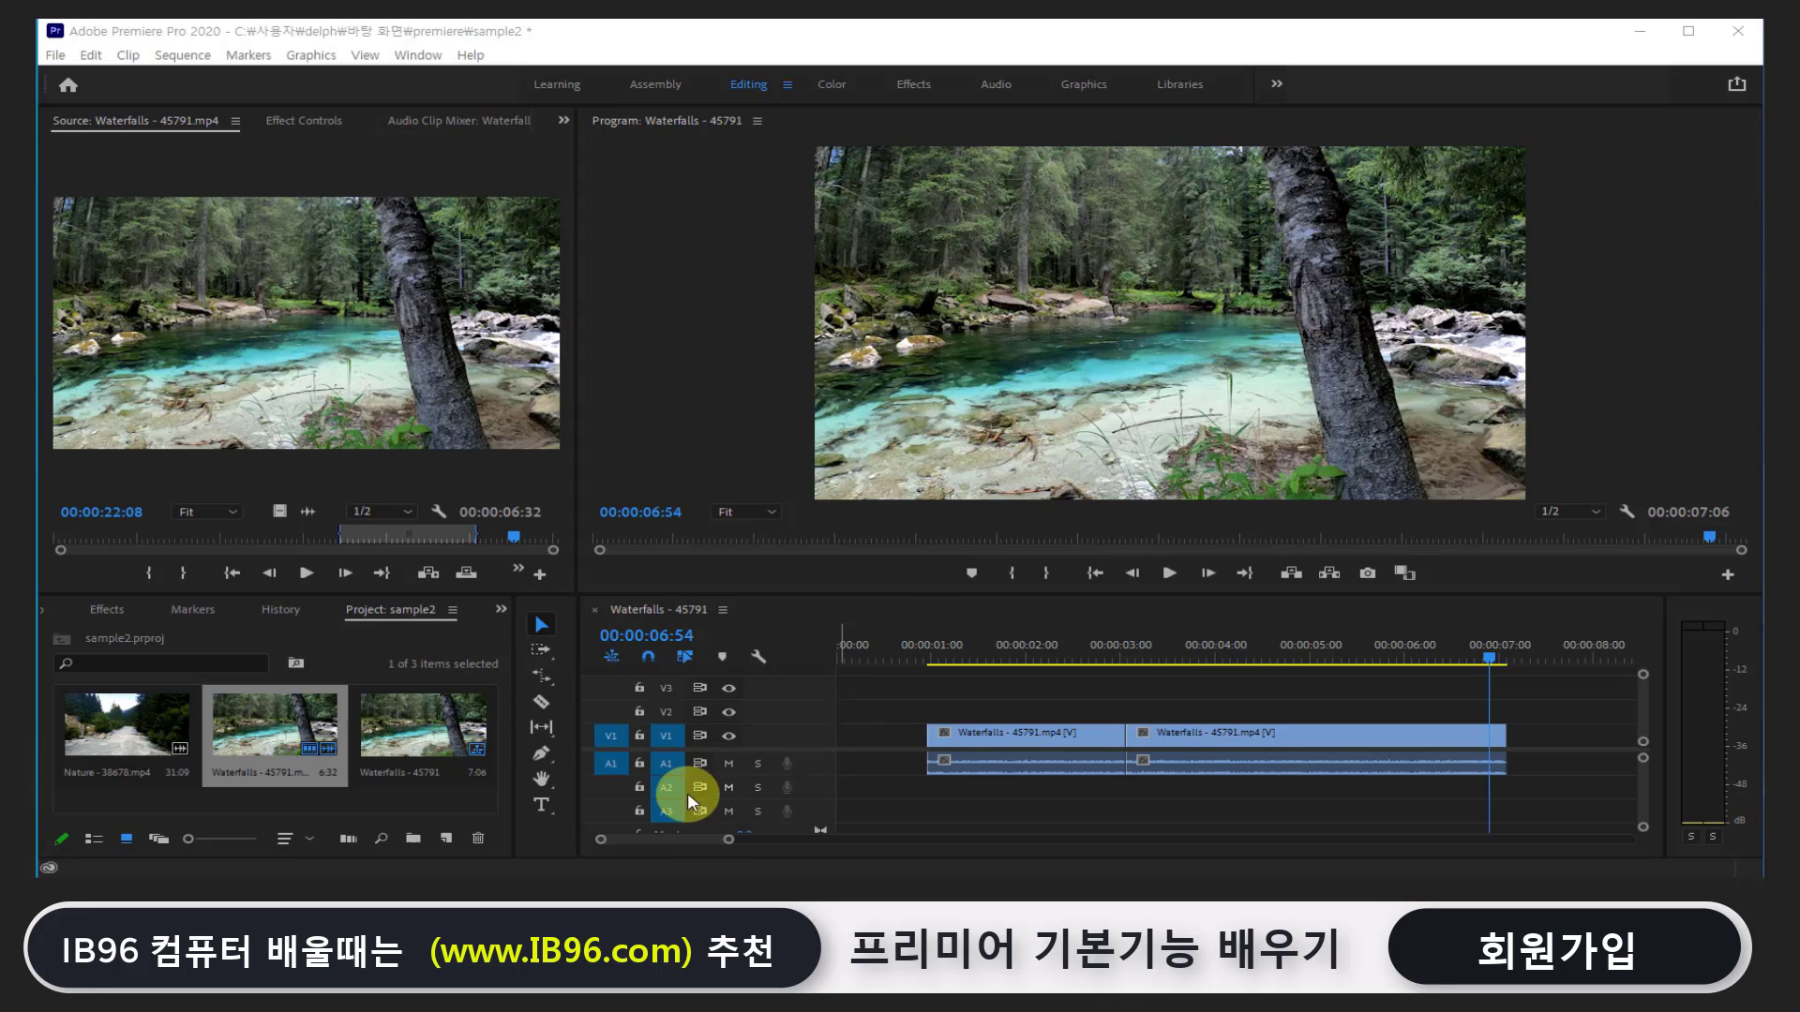
Add the title 'ib96을 방문해 주셔서 감사합니다' near the top of the frame on V2, starting at about 00:00:01:00
click(544, 812)
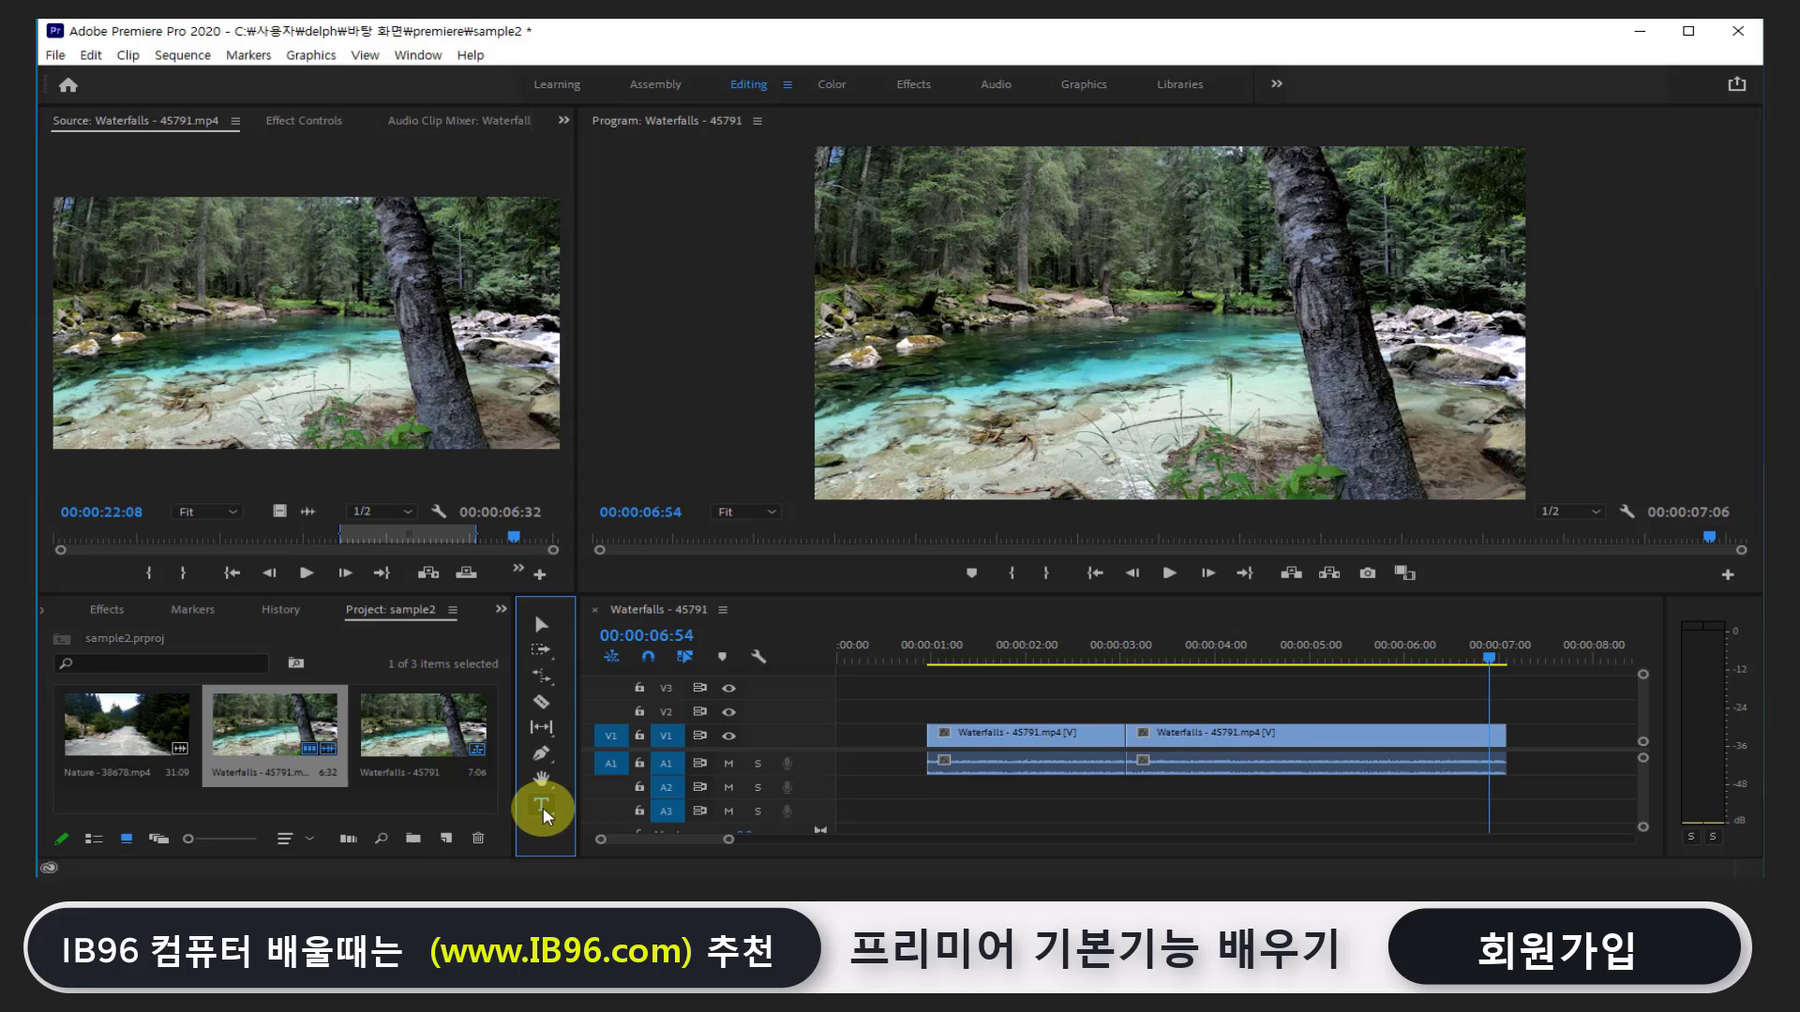
click(1011, 251)
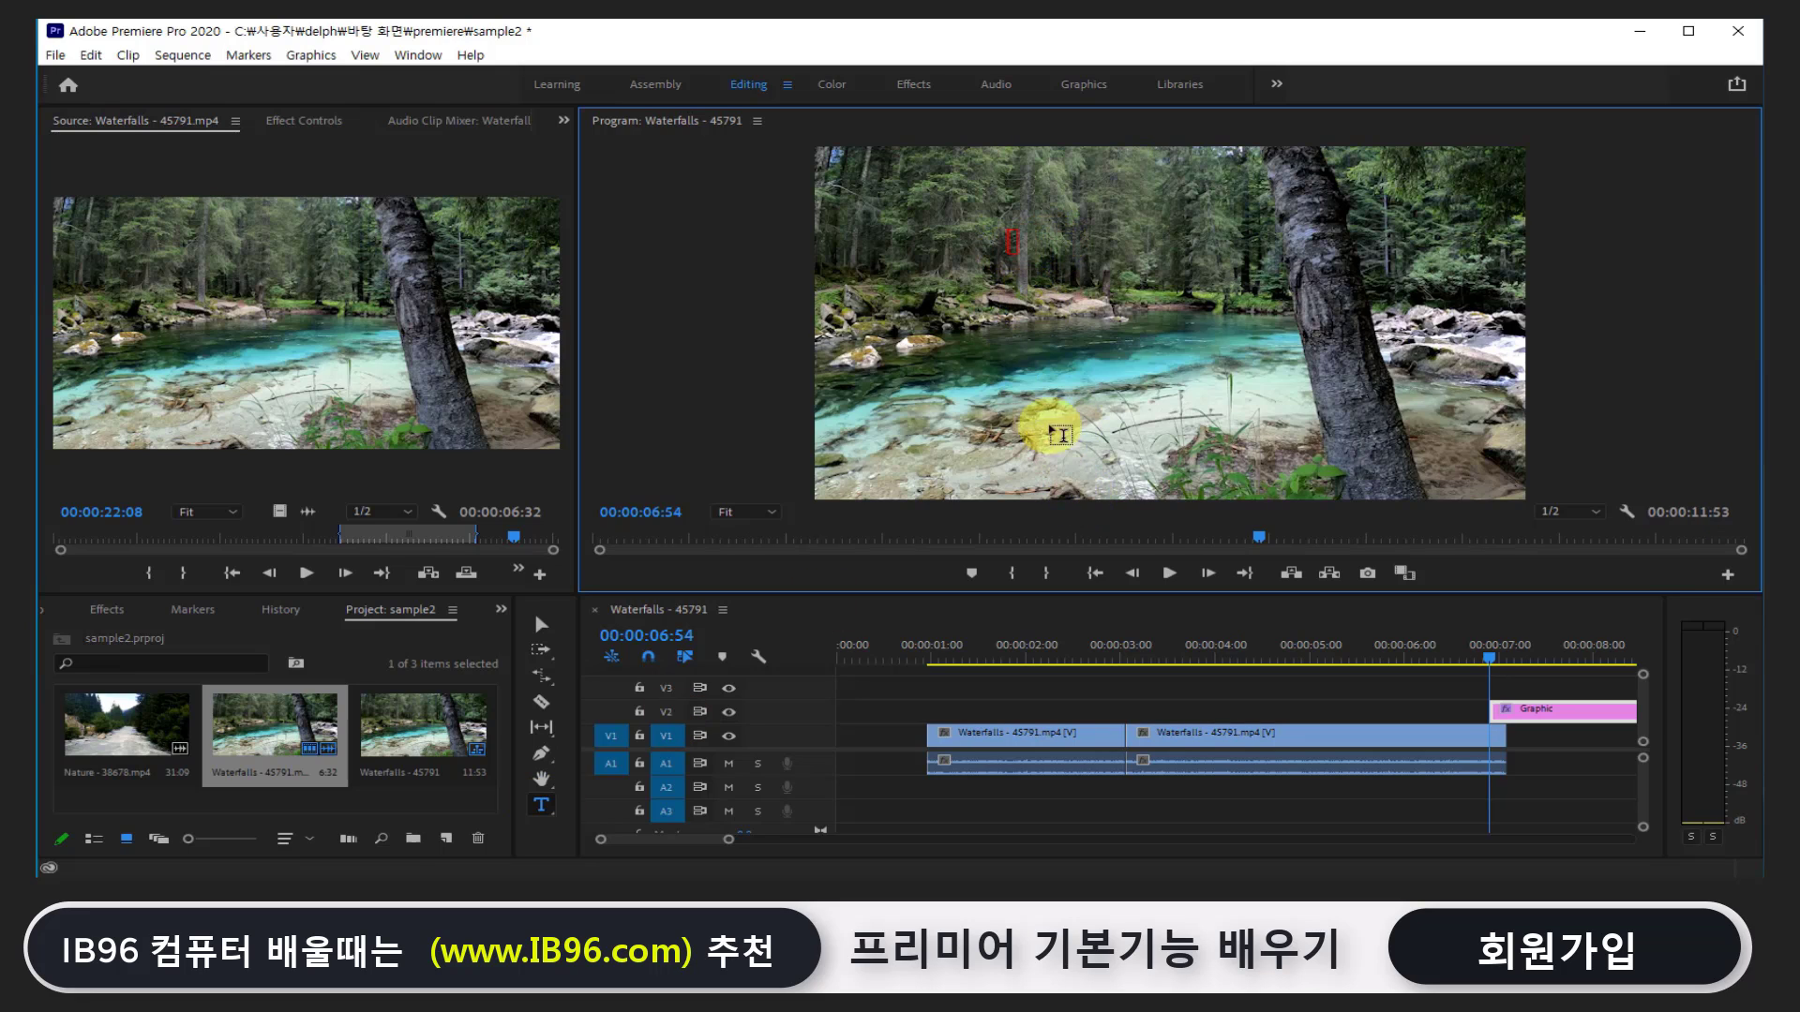
text(ib96을 방문해 주셔서 감사합니다.)
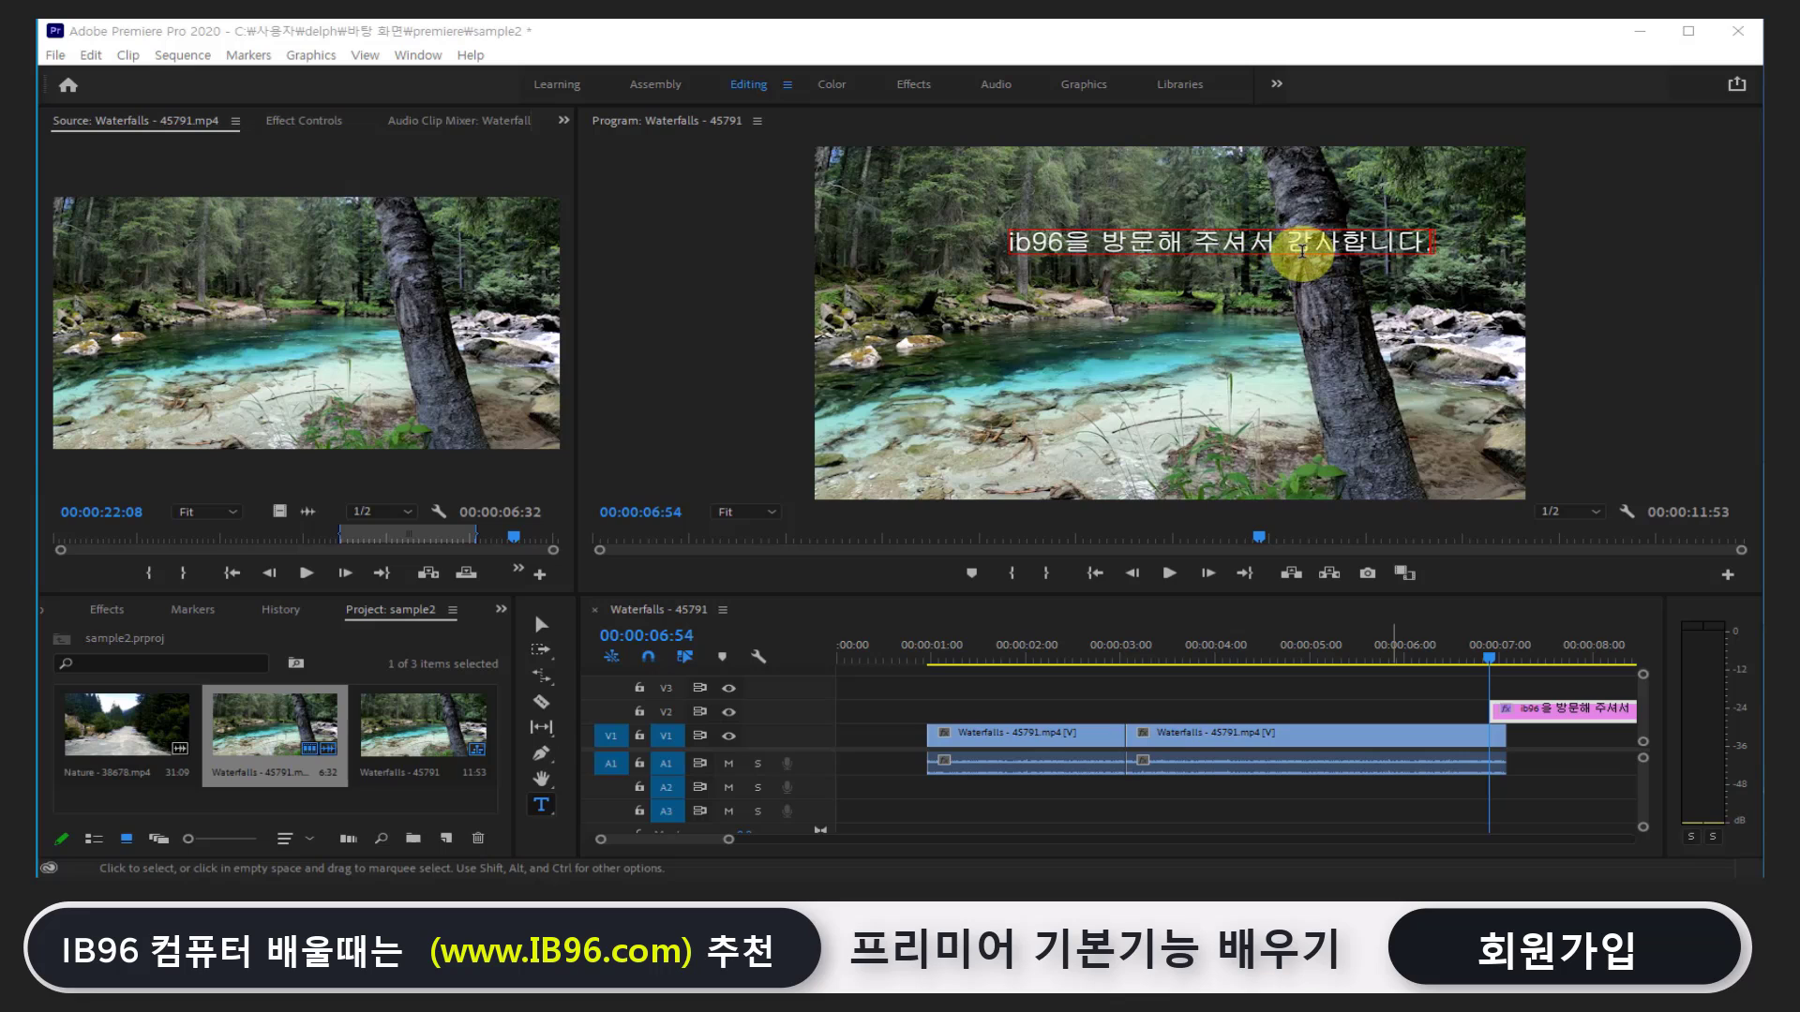
click(1488, 650)
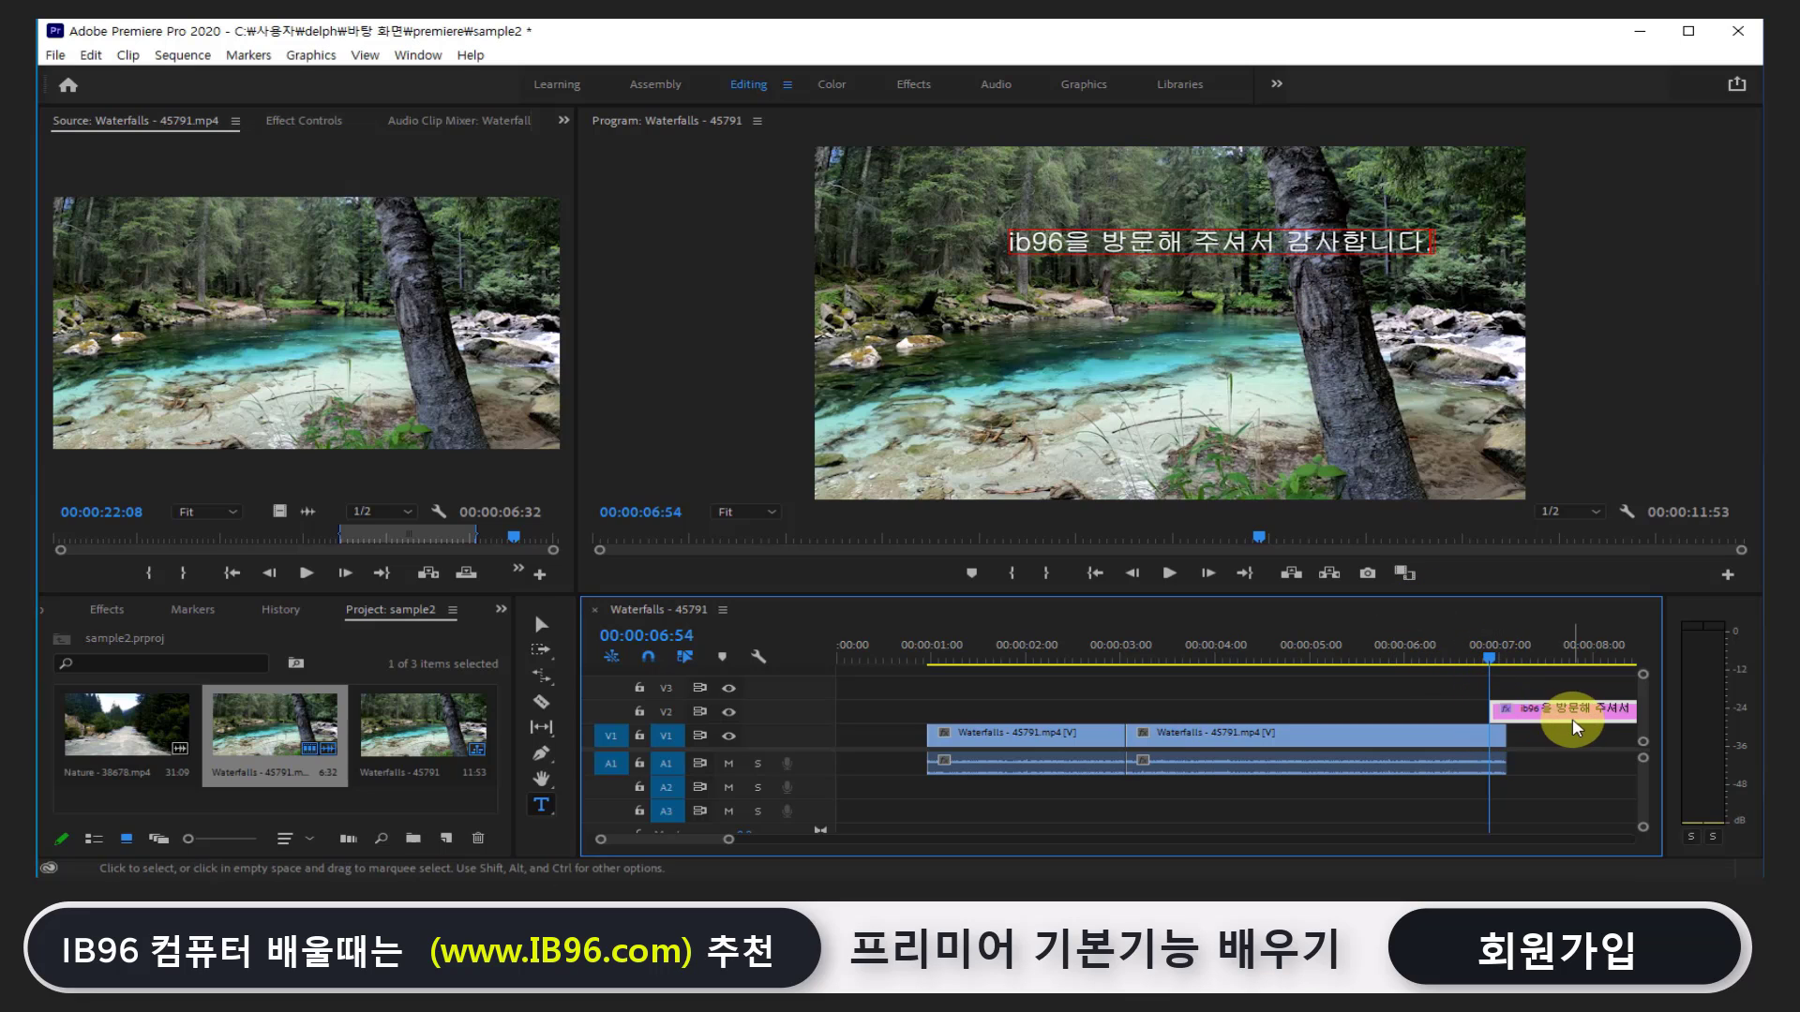
drag(1572, 718, 991, 713)
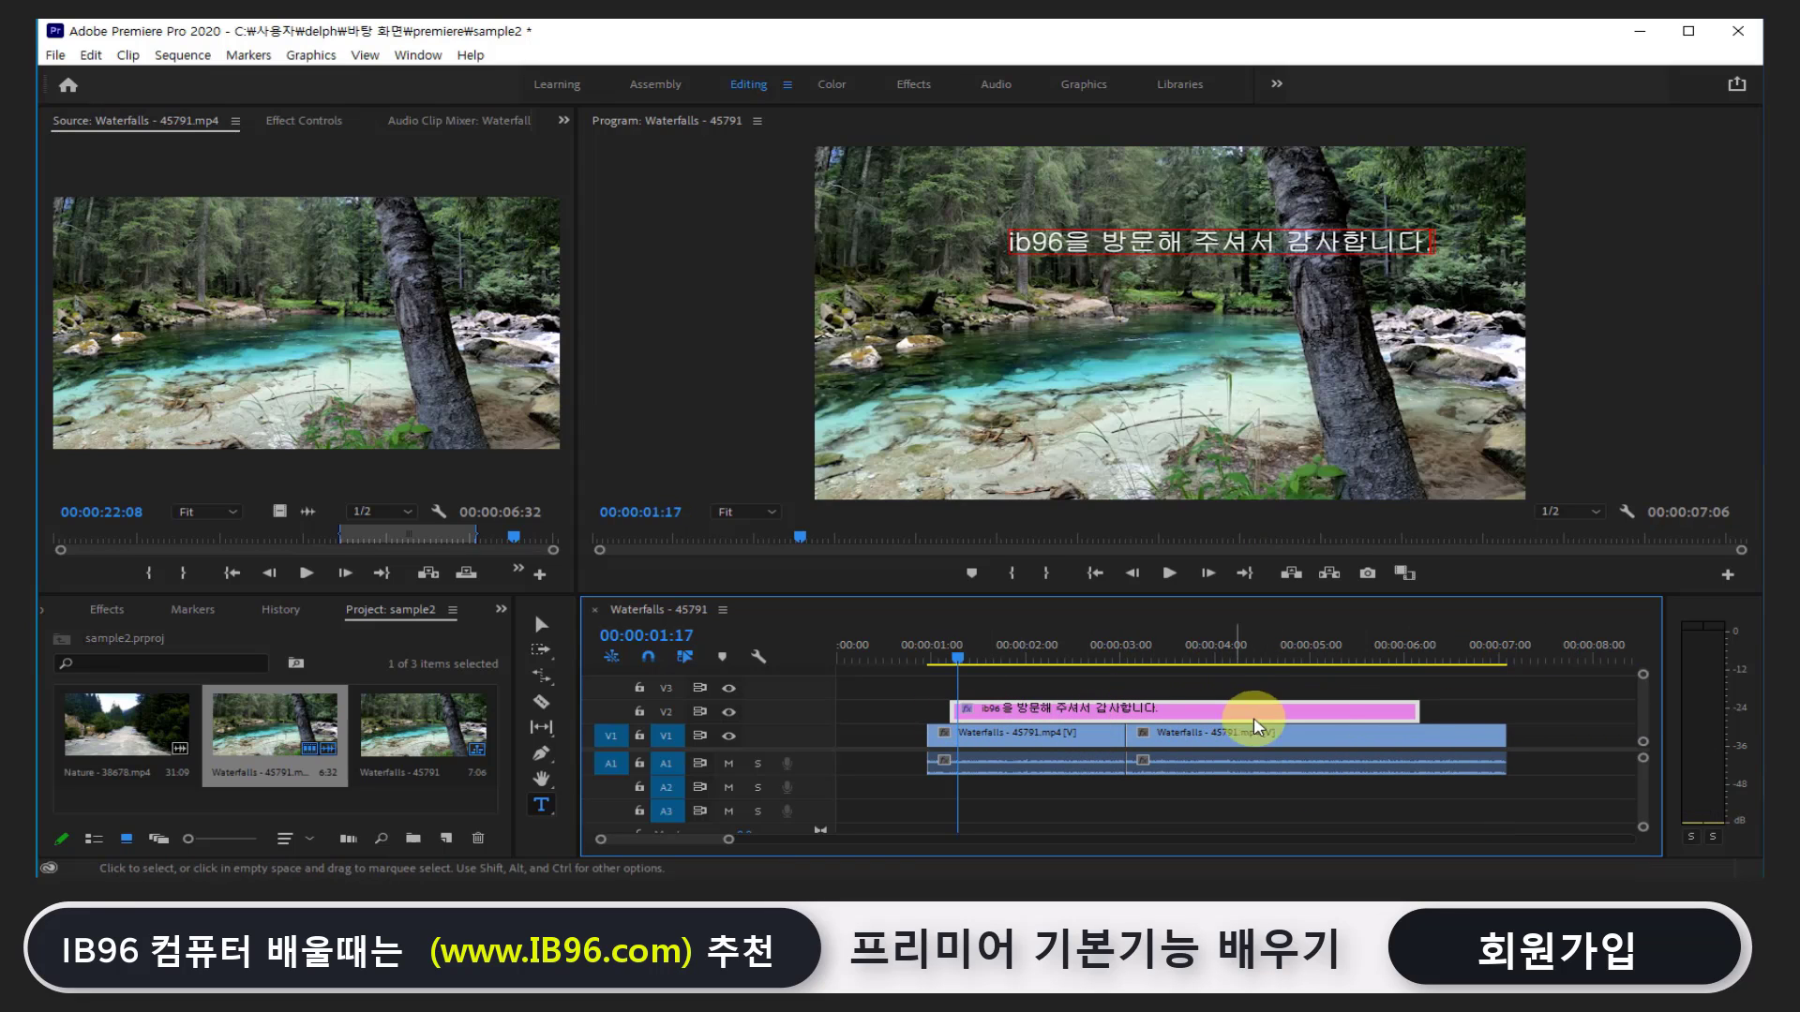
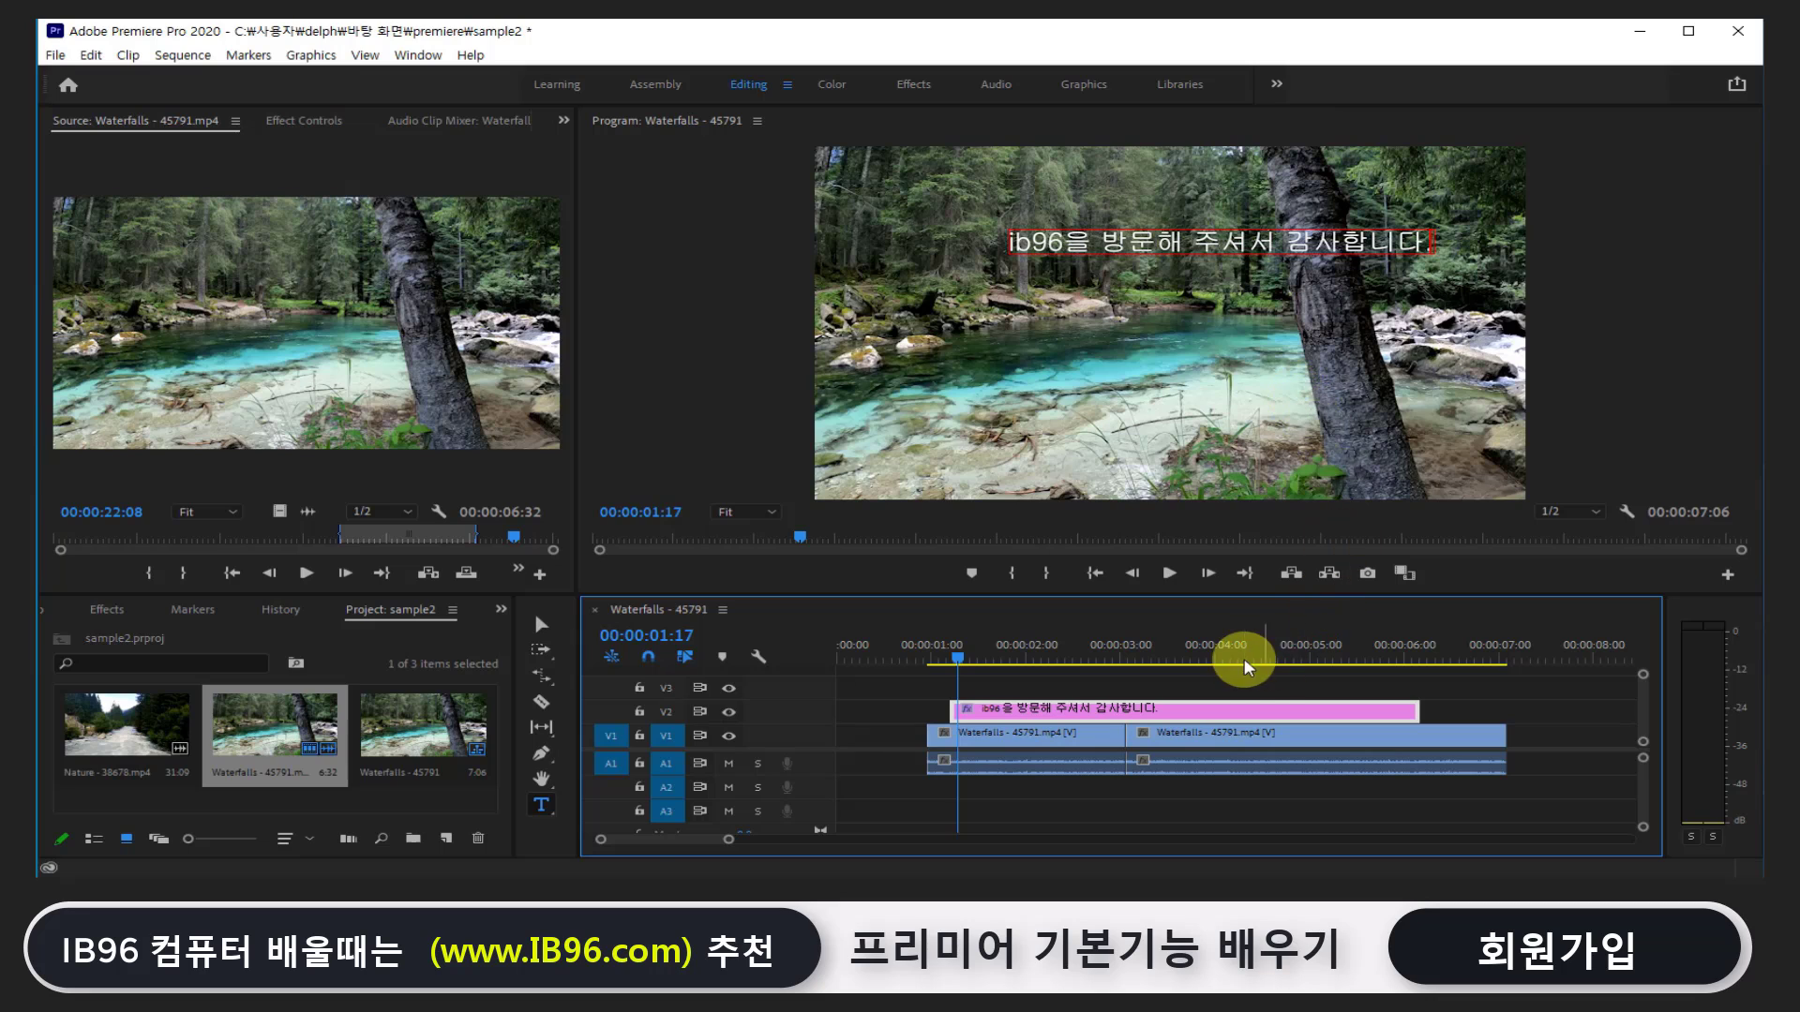
Snap the Korean title to the waterfall footage's start and stretch it to about 5 seconds
drag(1213, 715, 1189, 715)
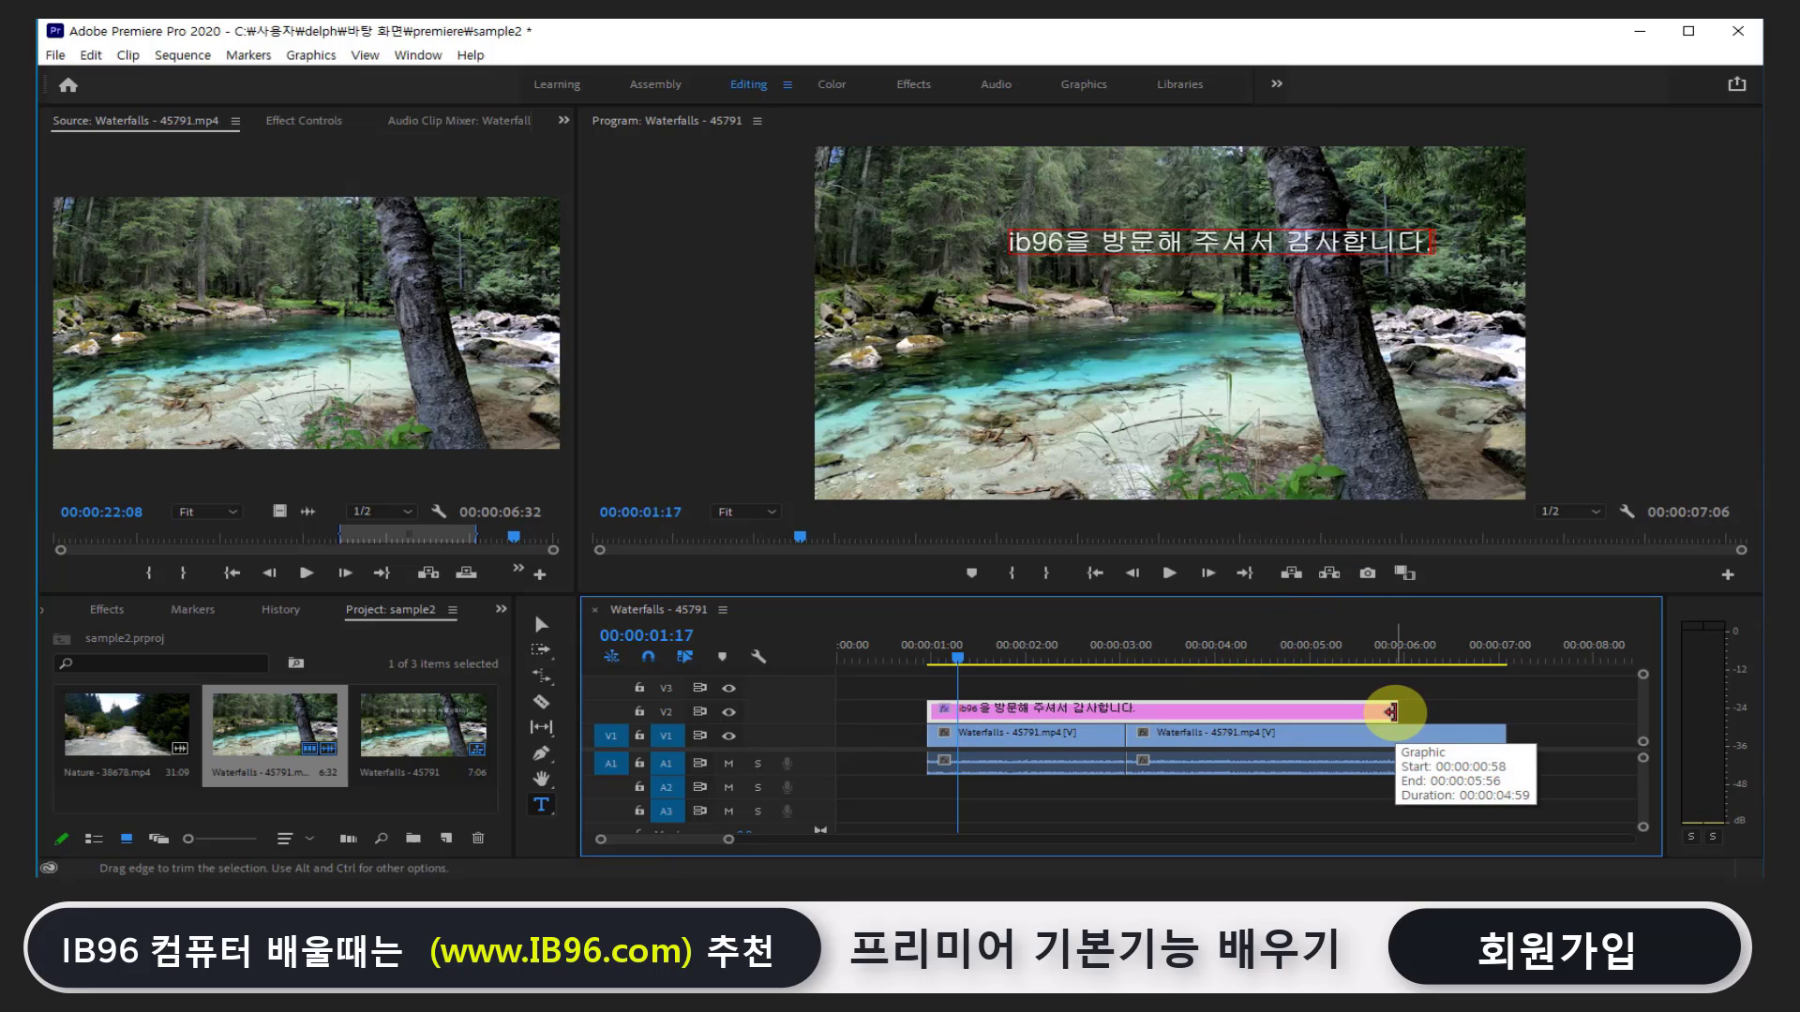
mouse_move(1390, 712)
mouse_down()
mouse_move(1598, 719)
mouse_move(1406, 710)
mouse_up()
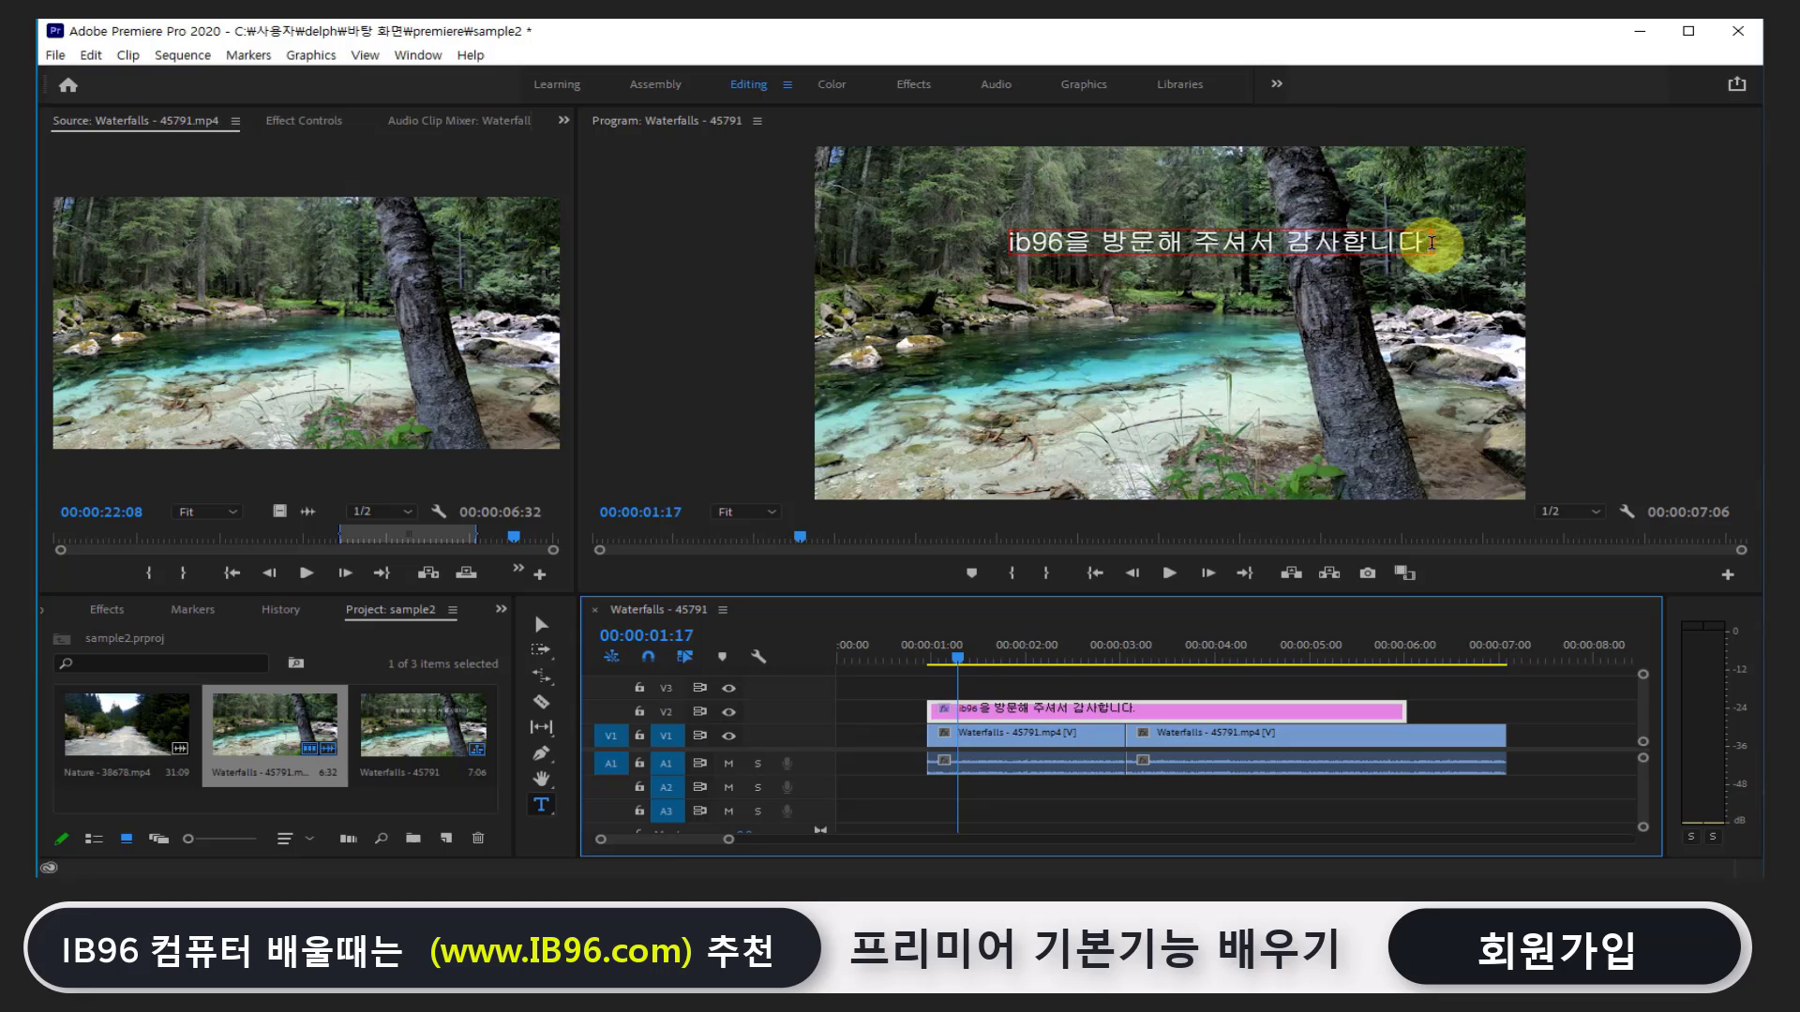
drag(1432, 241, 1397, 244)
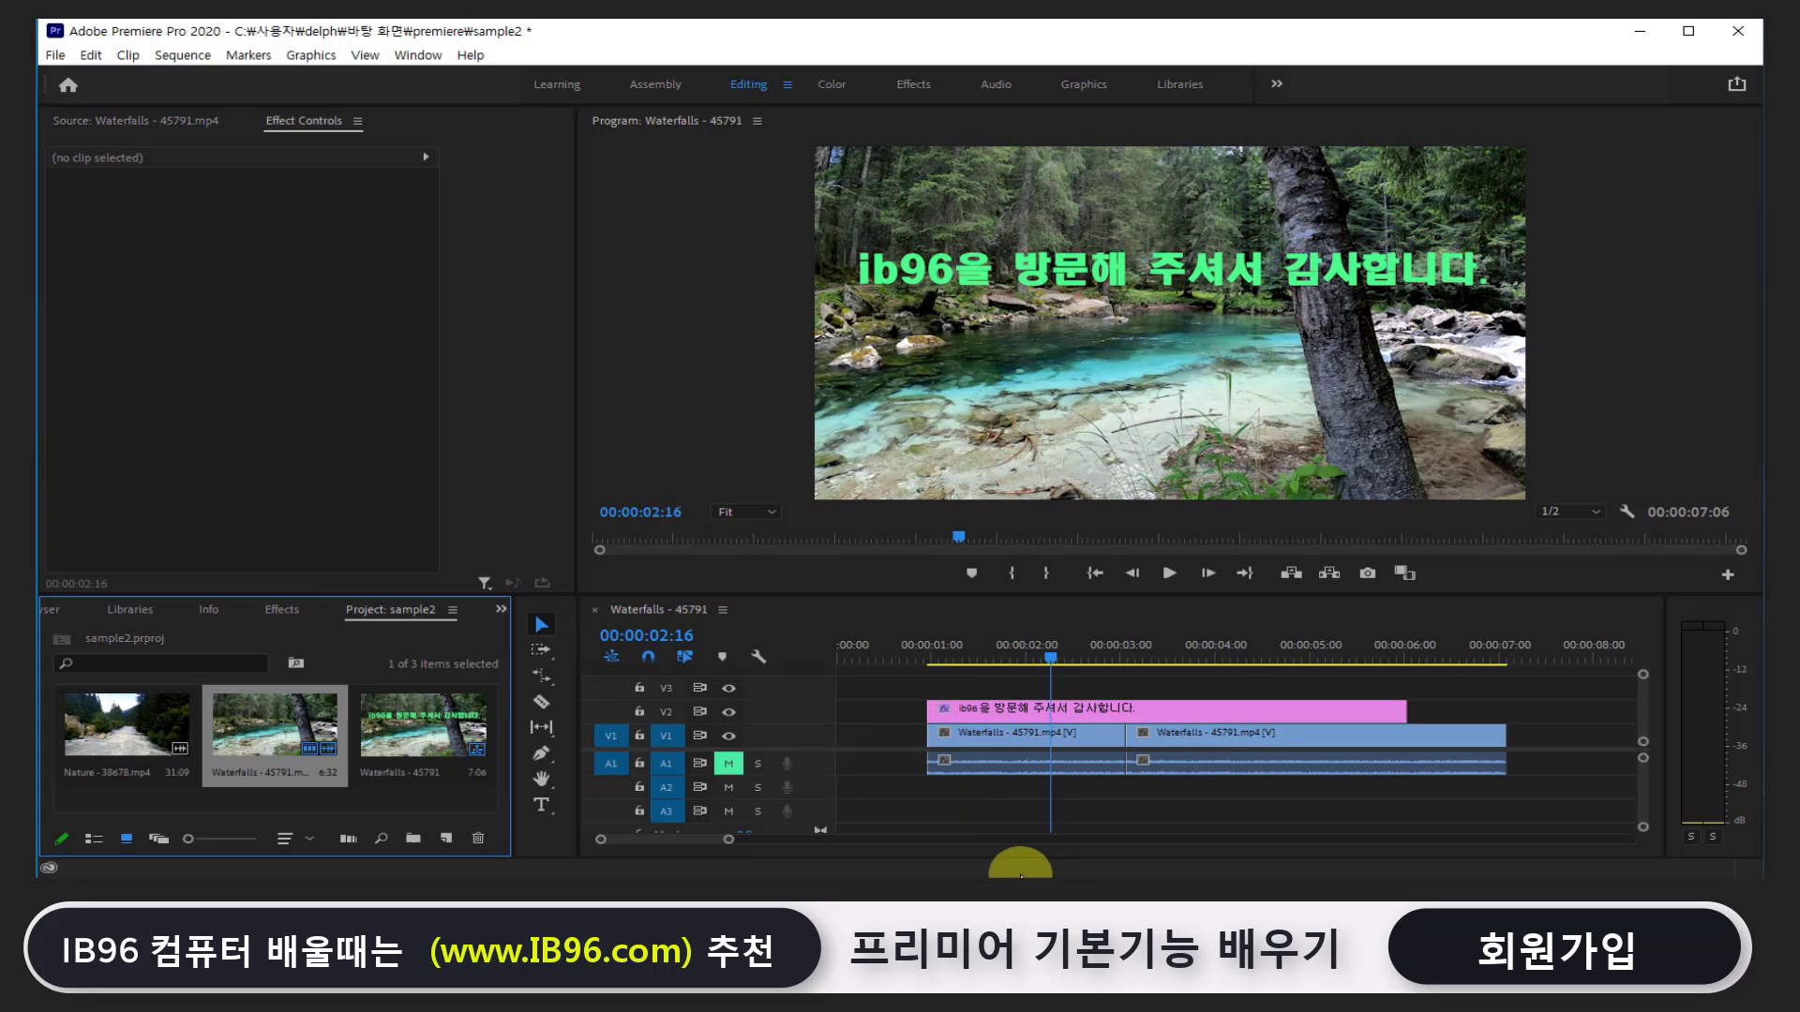
Move the title, video and audio clips together to 00:00:00:00 and preview the opening
click(930, 652)
drag(965, 680, 1270, 830)
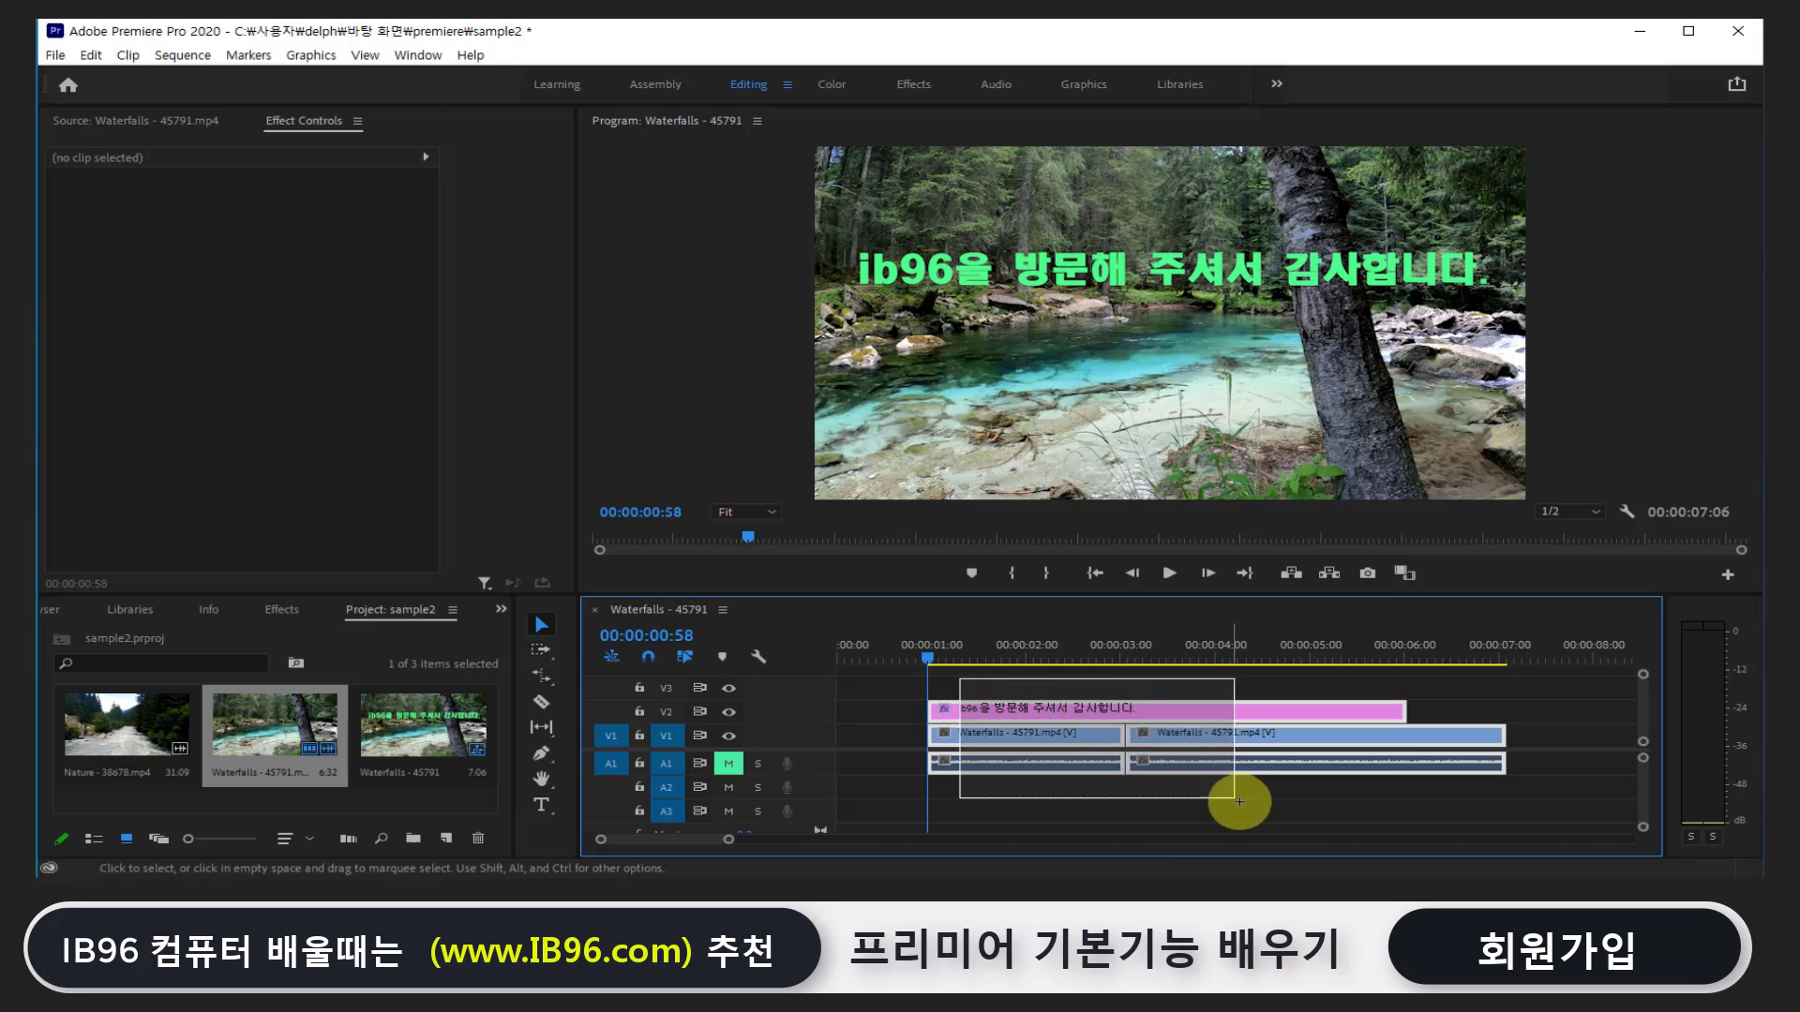
drag(1172, 717, 1081, 717)
key(Home)
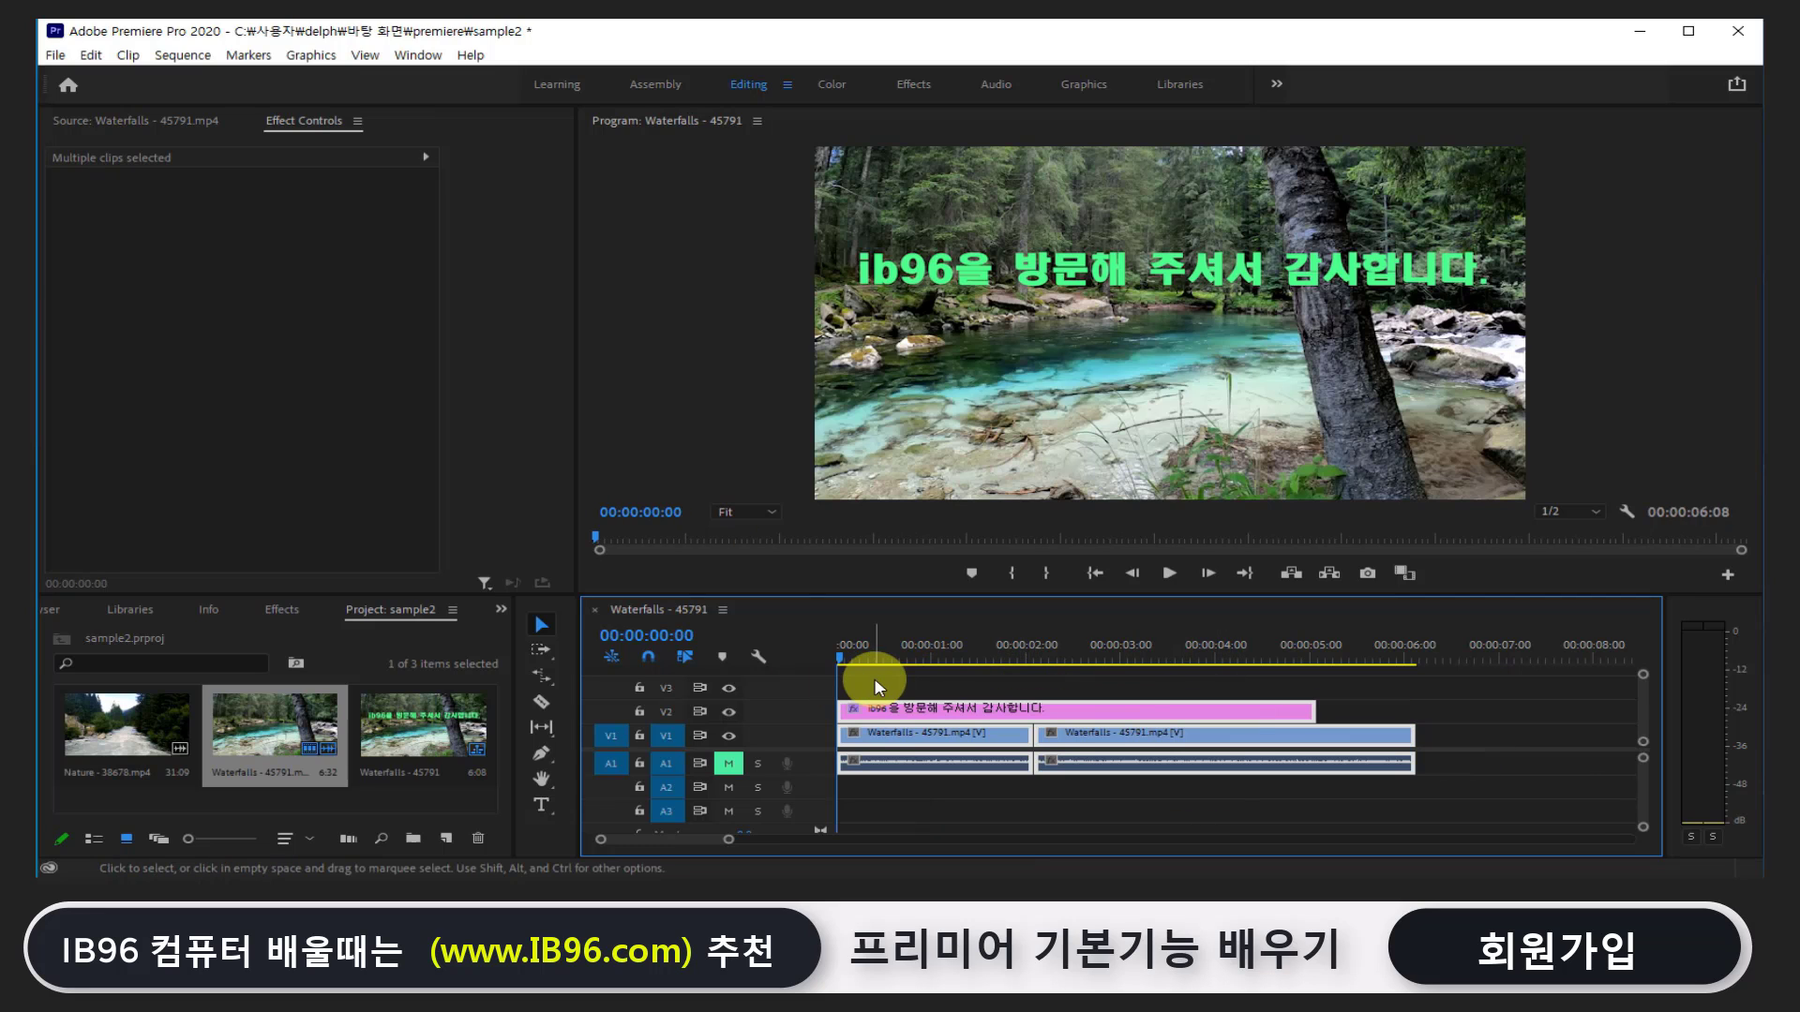
mouse_move(841, 656)
mouse_down()
mouse_move(873, 659)
mouse_move(790, 681)
mouse_move(862, 692)
mouse_move(836, 696)
mouse_up()
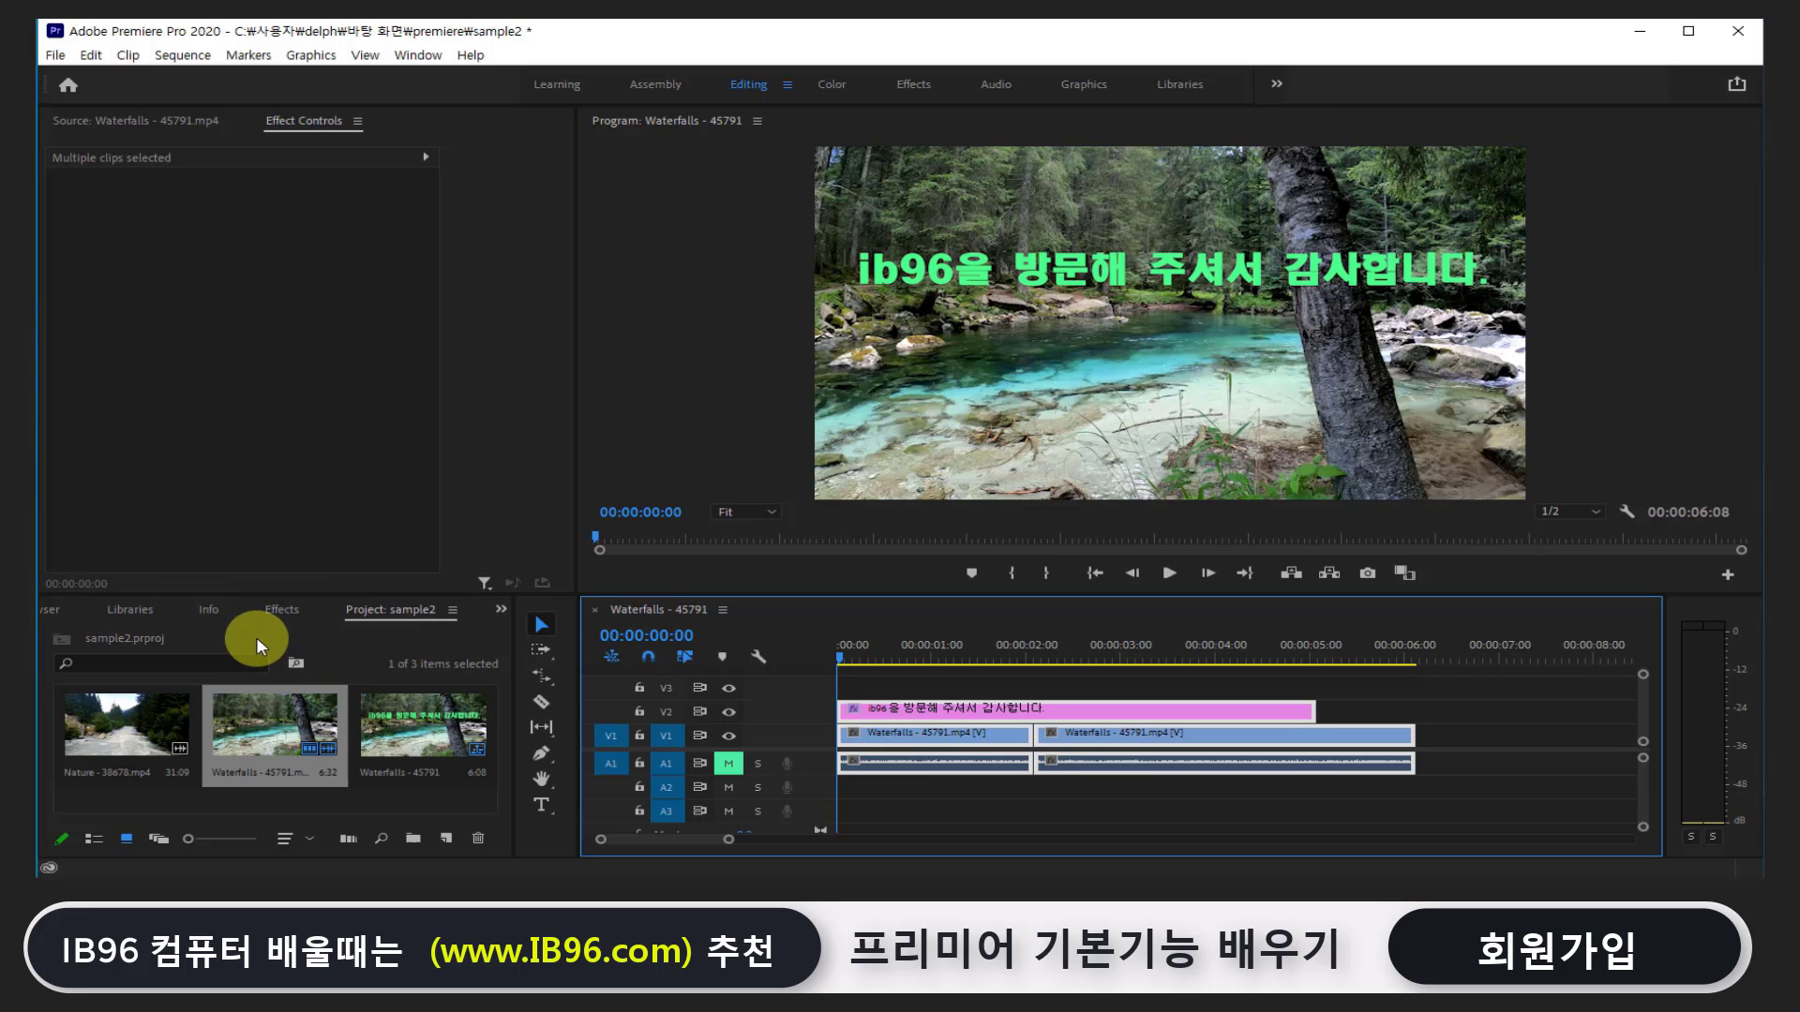
Close the Info and Libraries panels and group the Effects panel with Effect Controls
click(209, 609)
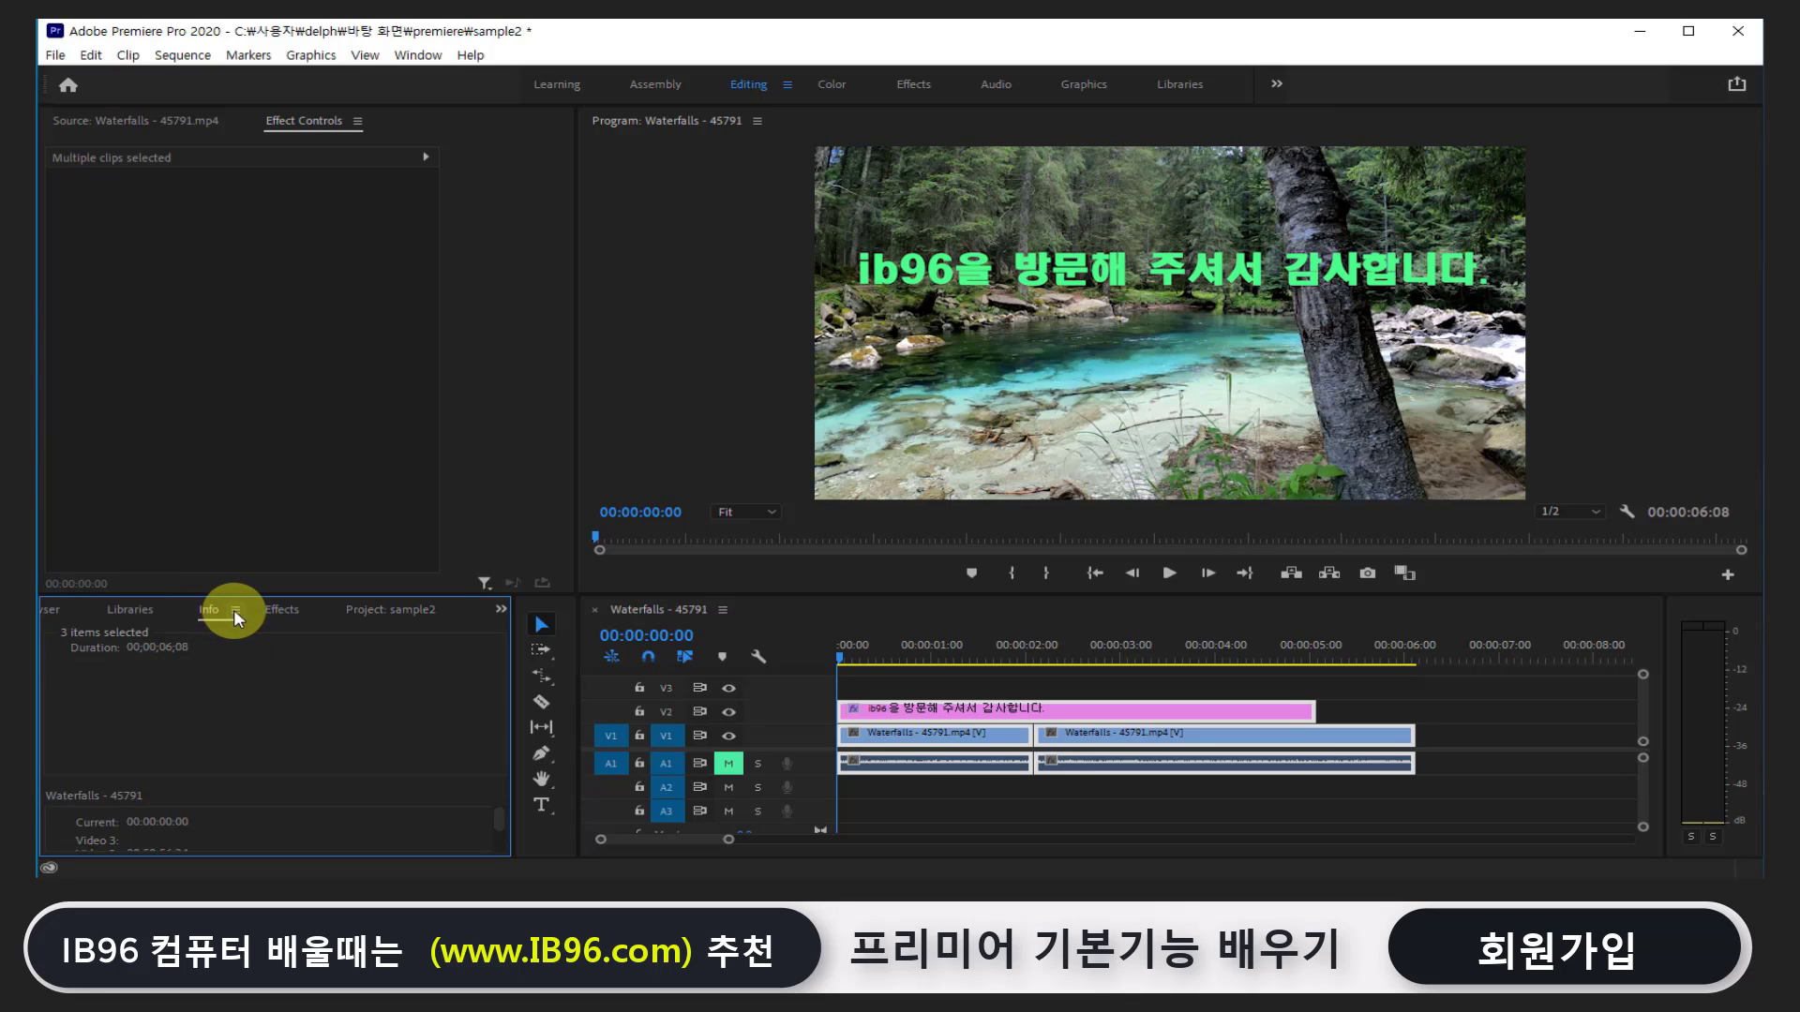
click(236, 610)
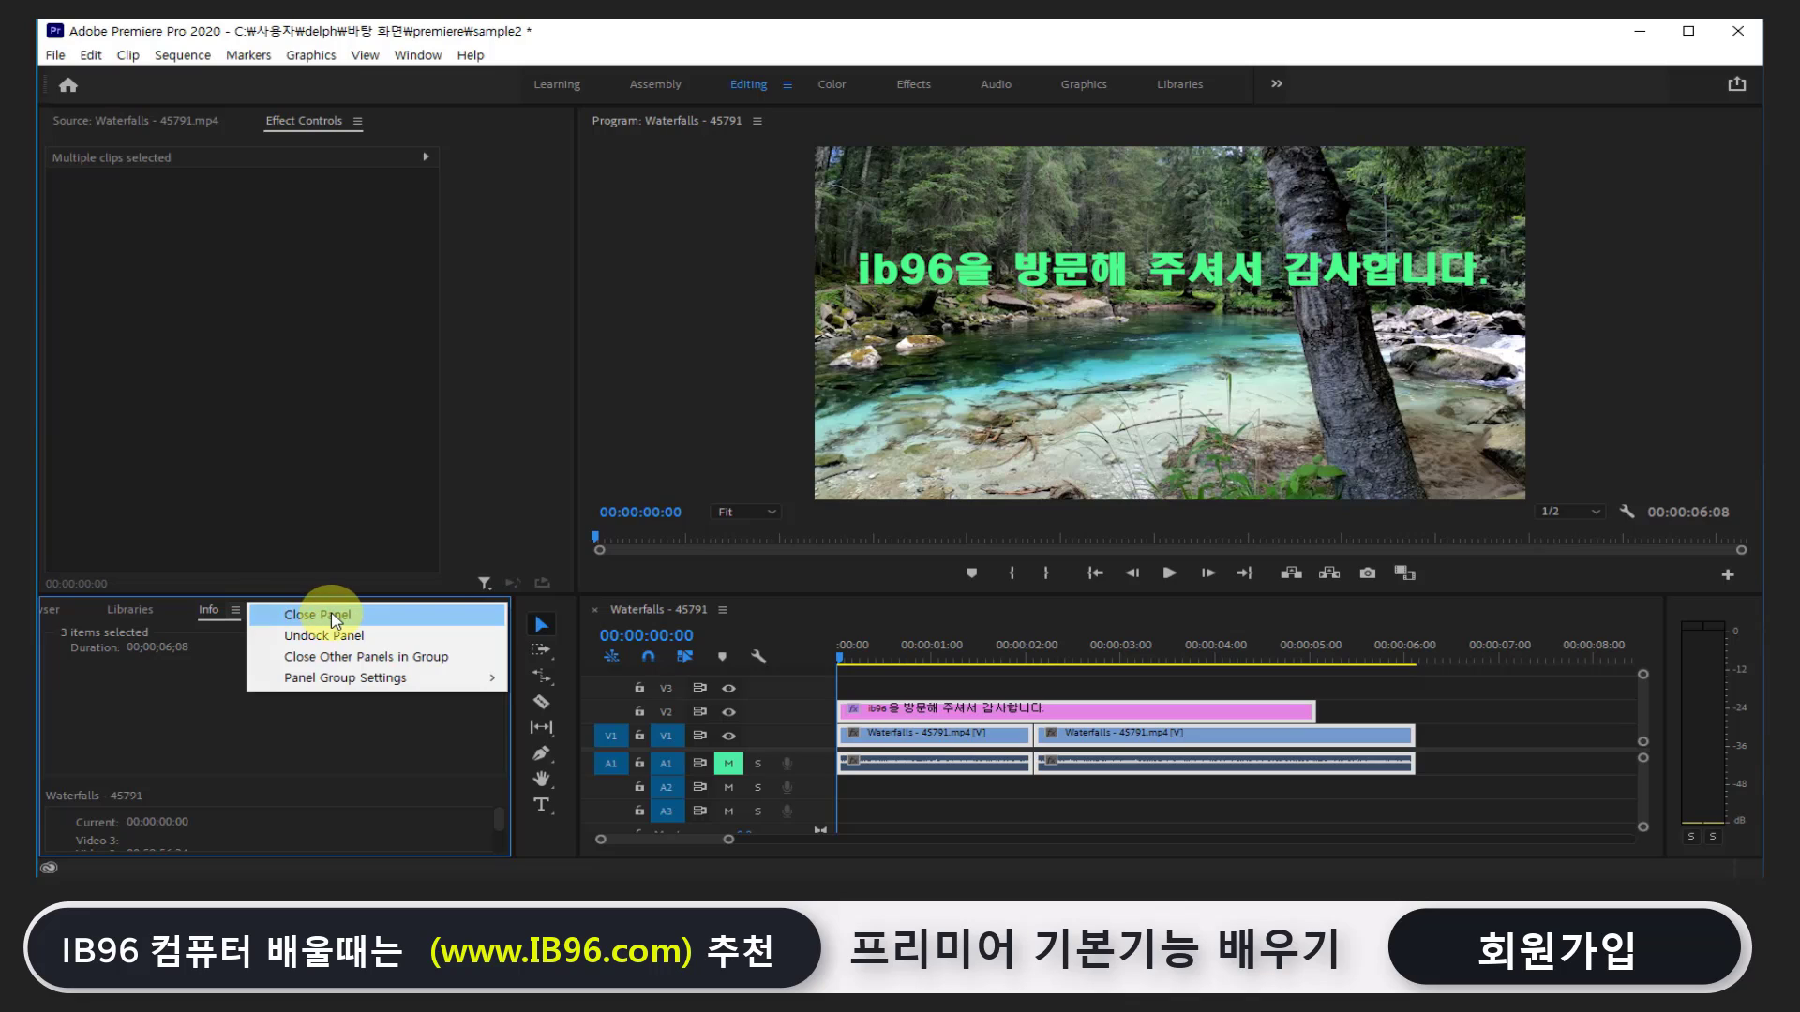
click(334, 616)
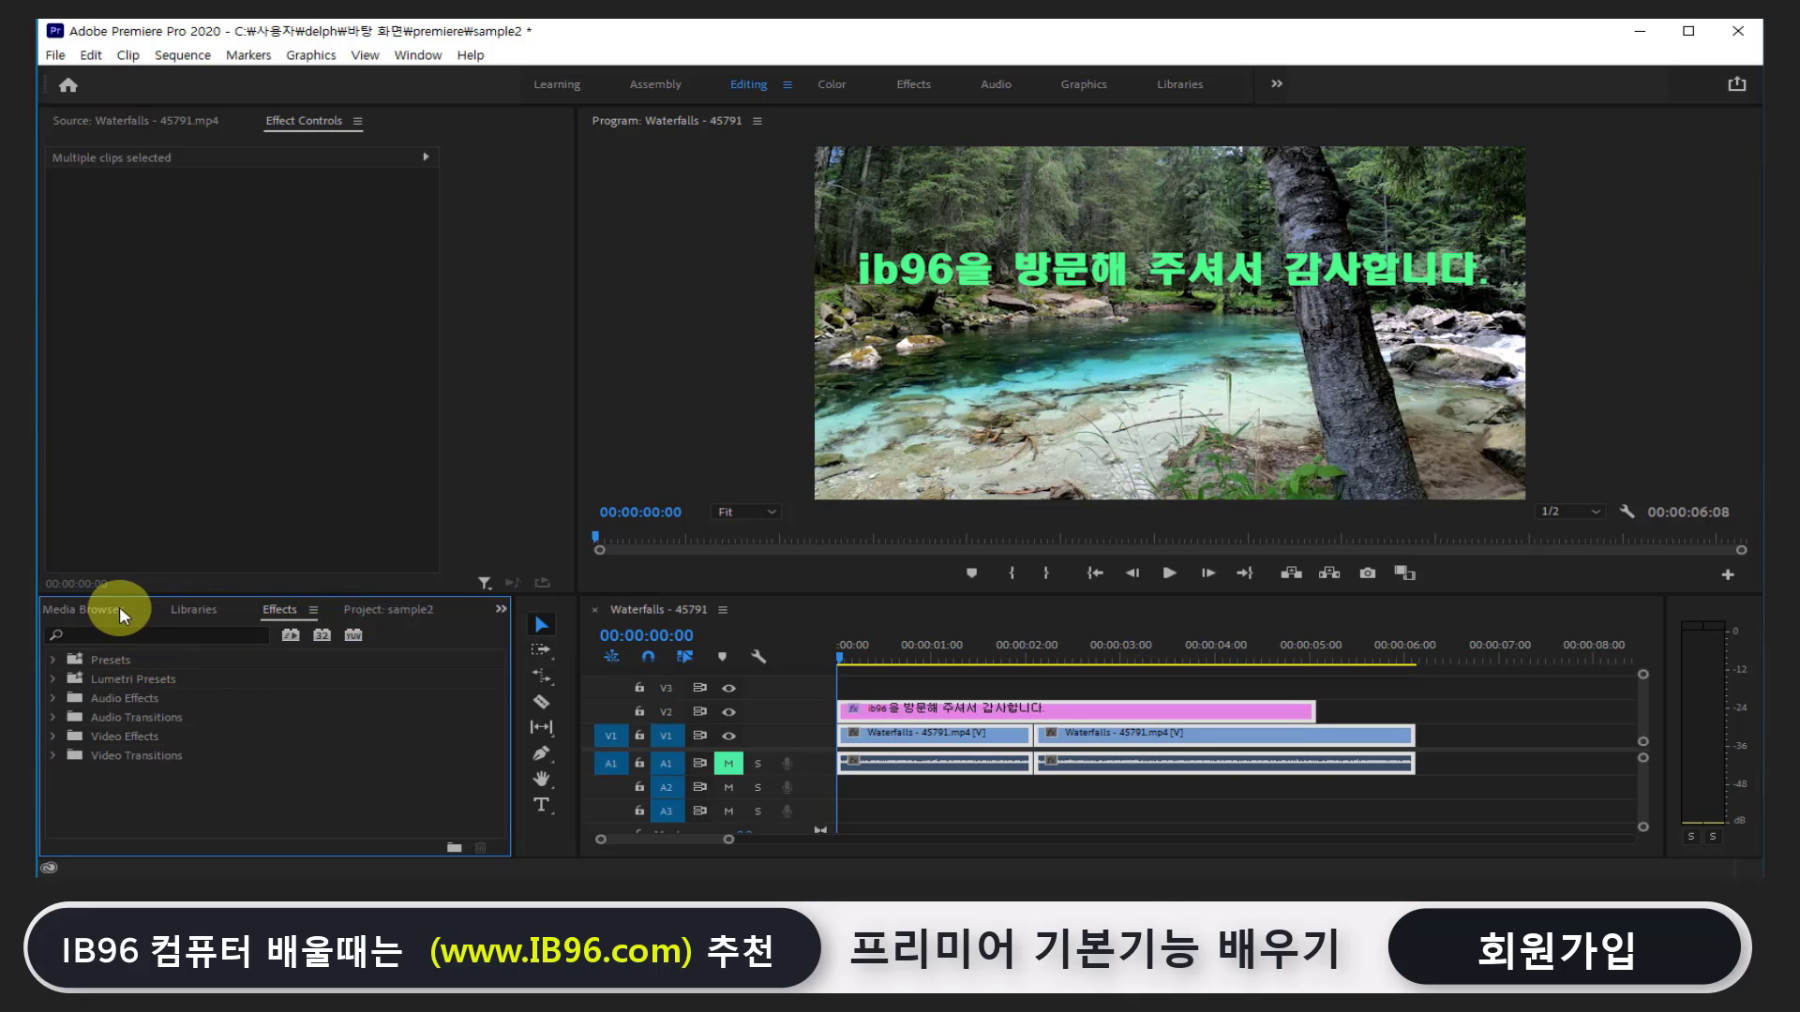
click(223, 611)
click(231, 610)
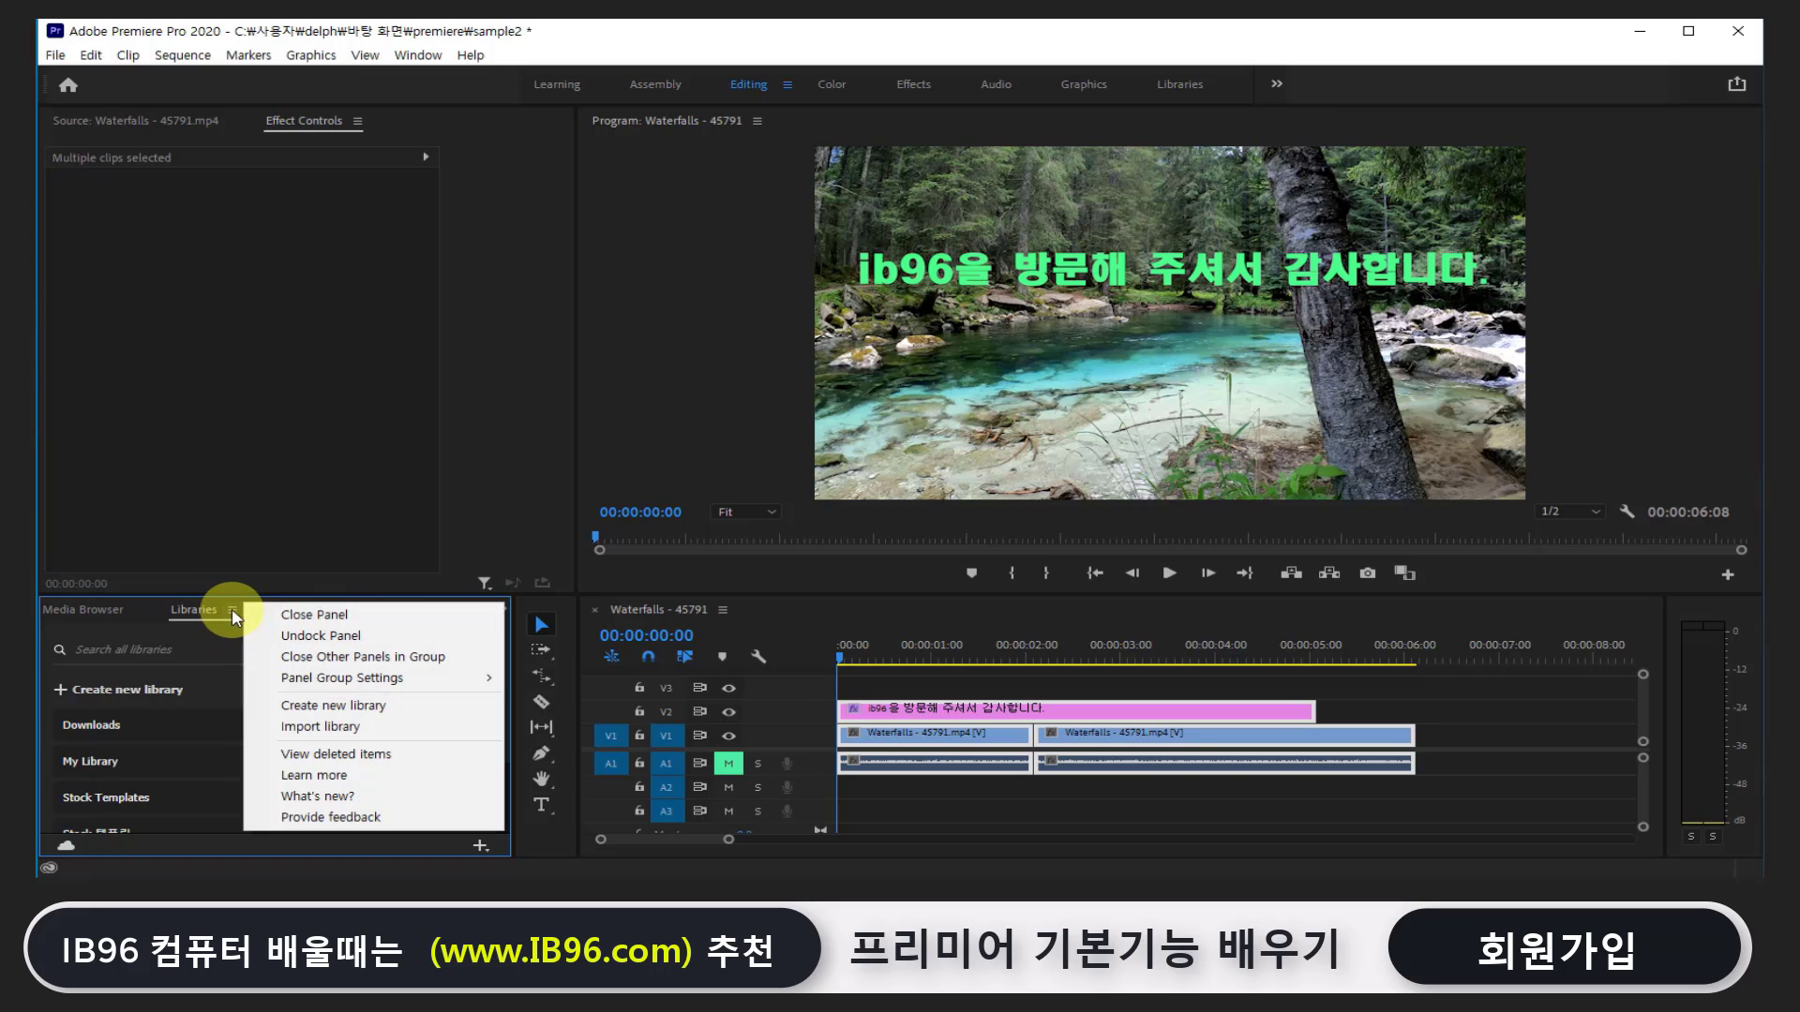
click(319, 616)
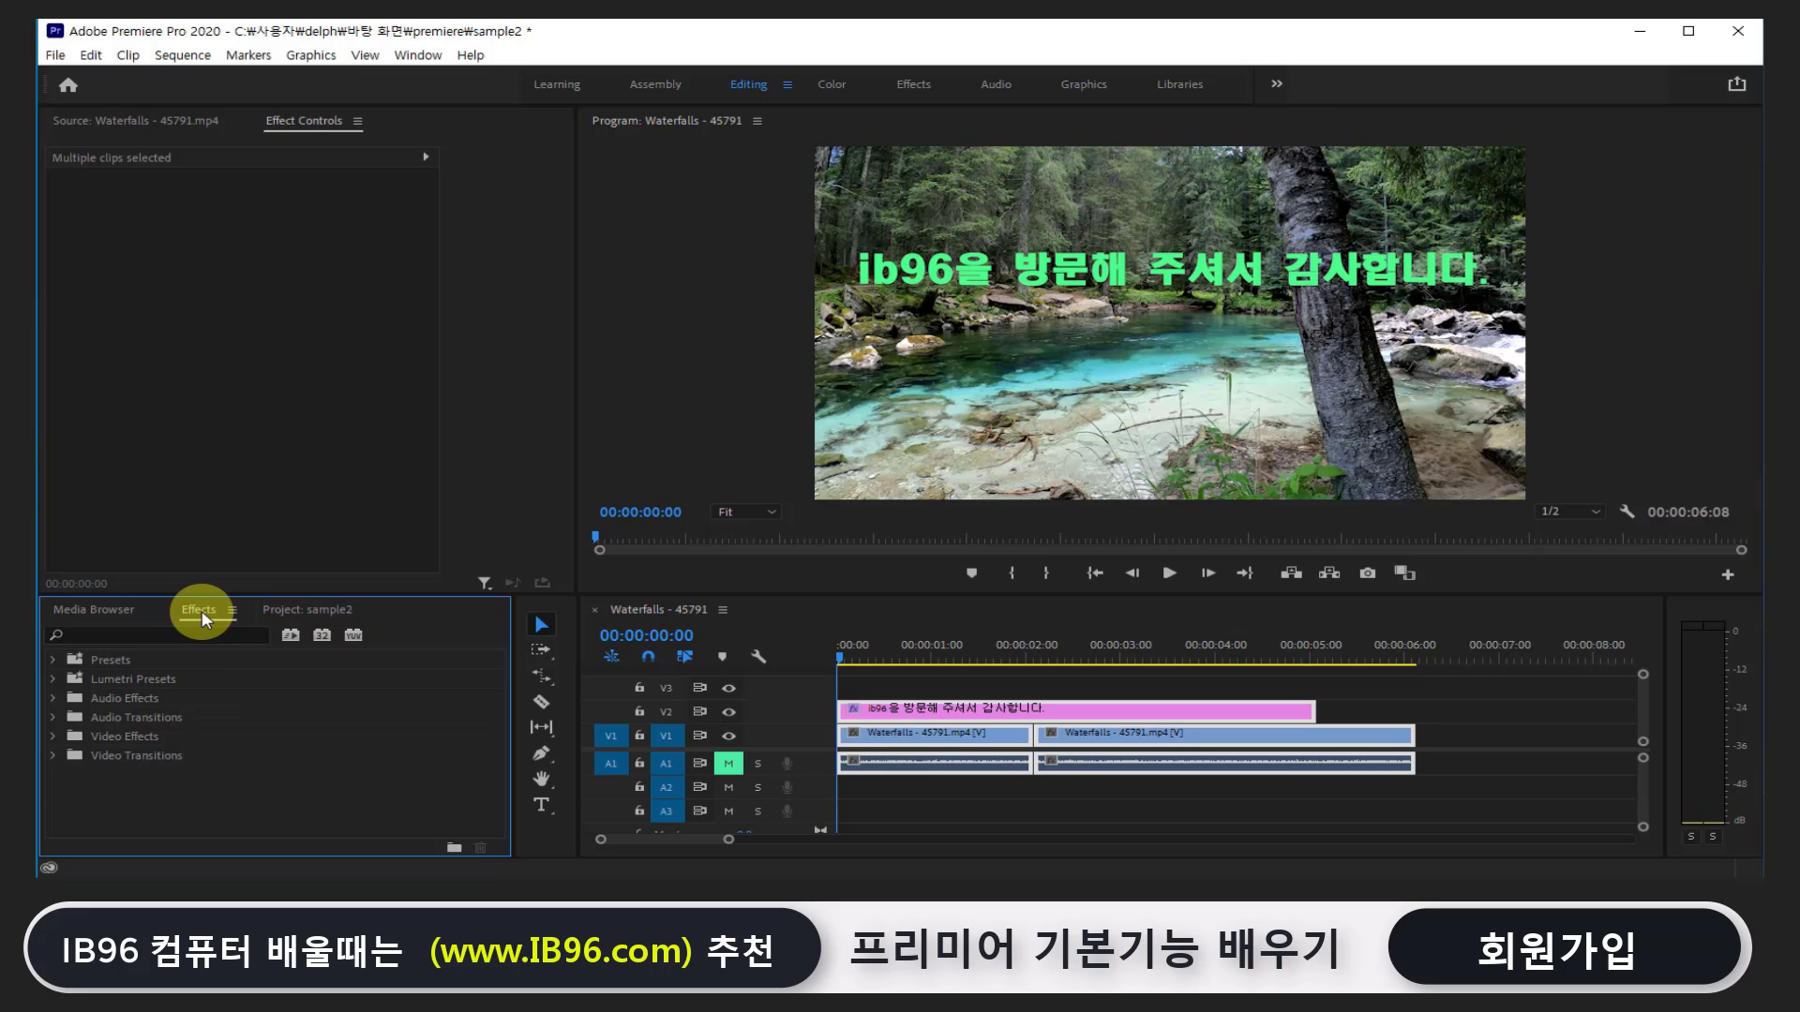
drag(201, 610, 418, 222)
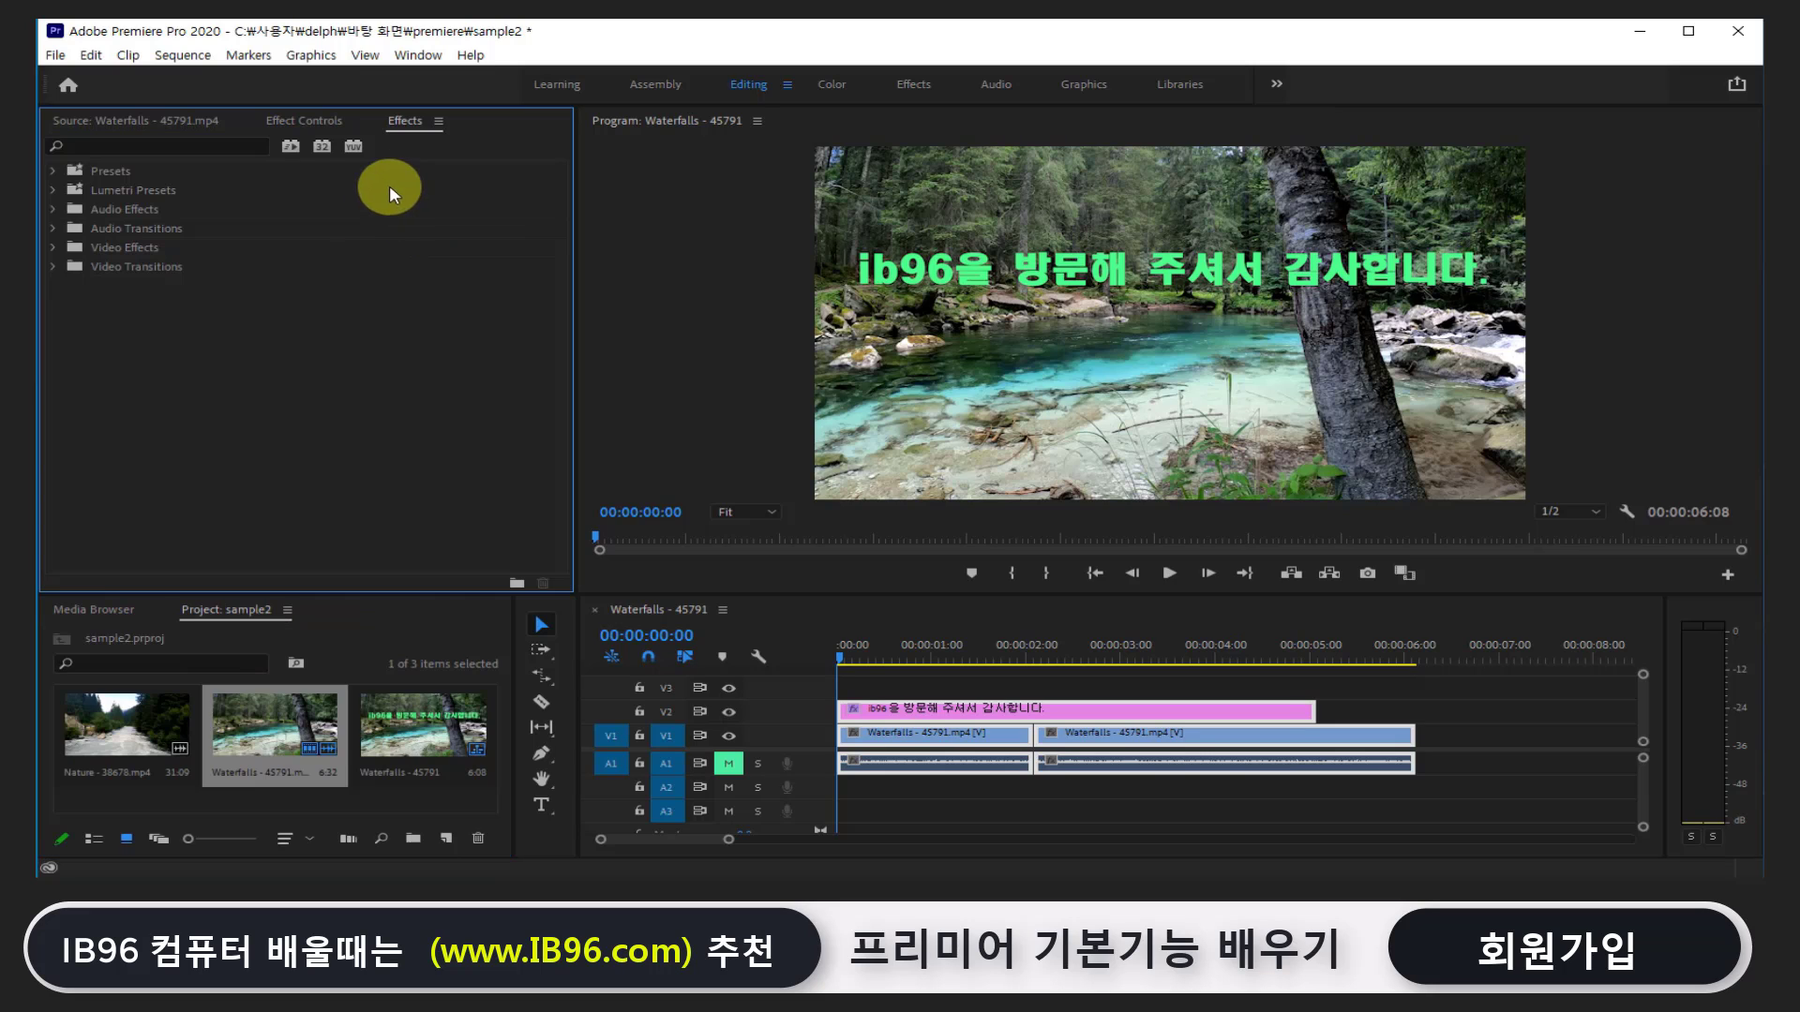
click(317, 120)
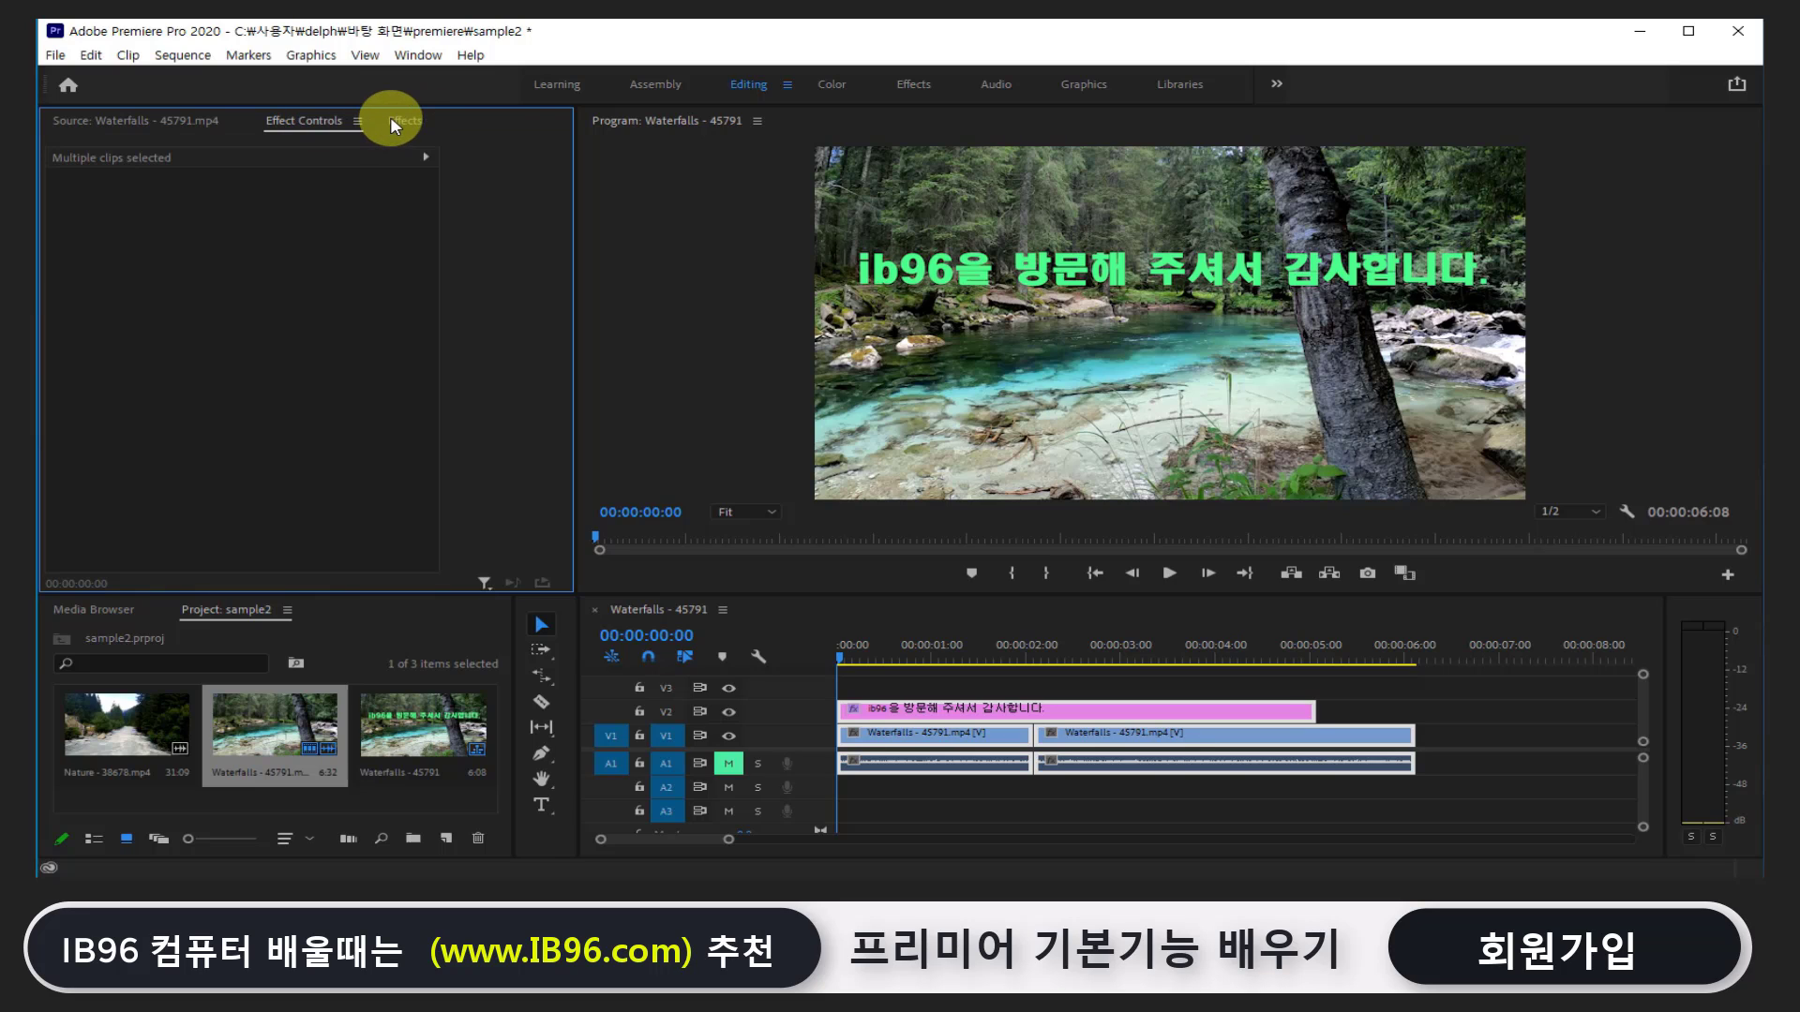
Apply Cross Dissolve from Video Transitions > Dissolve to the start of the Korean title
click(402, 120)
double_click(150, 266)
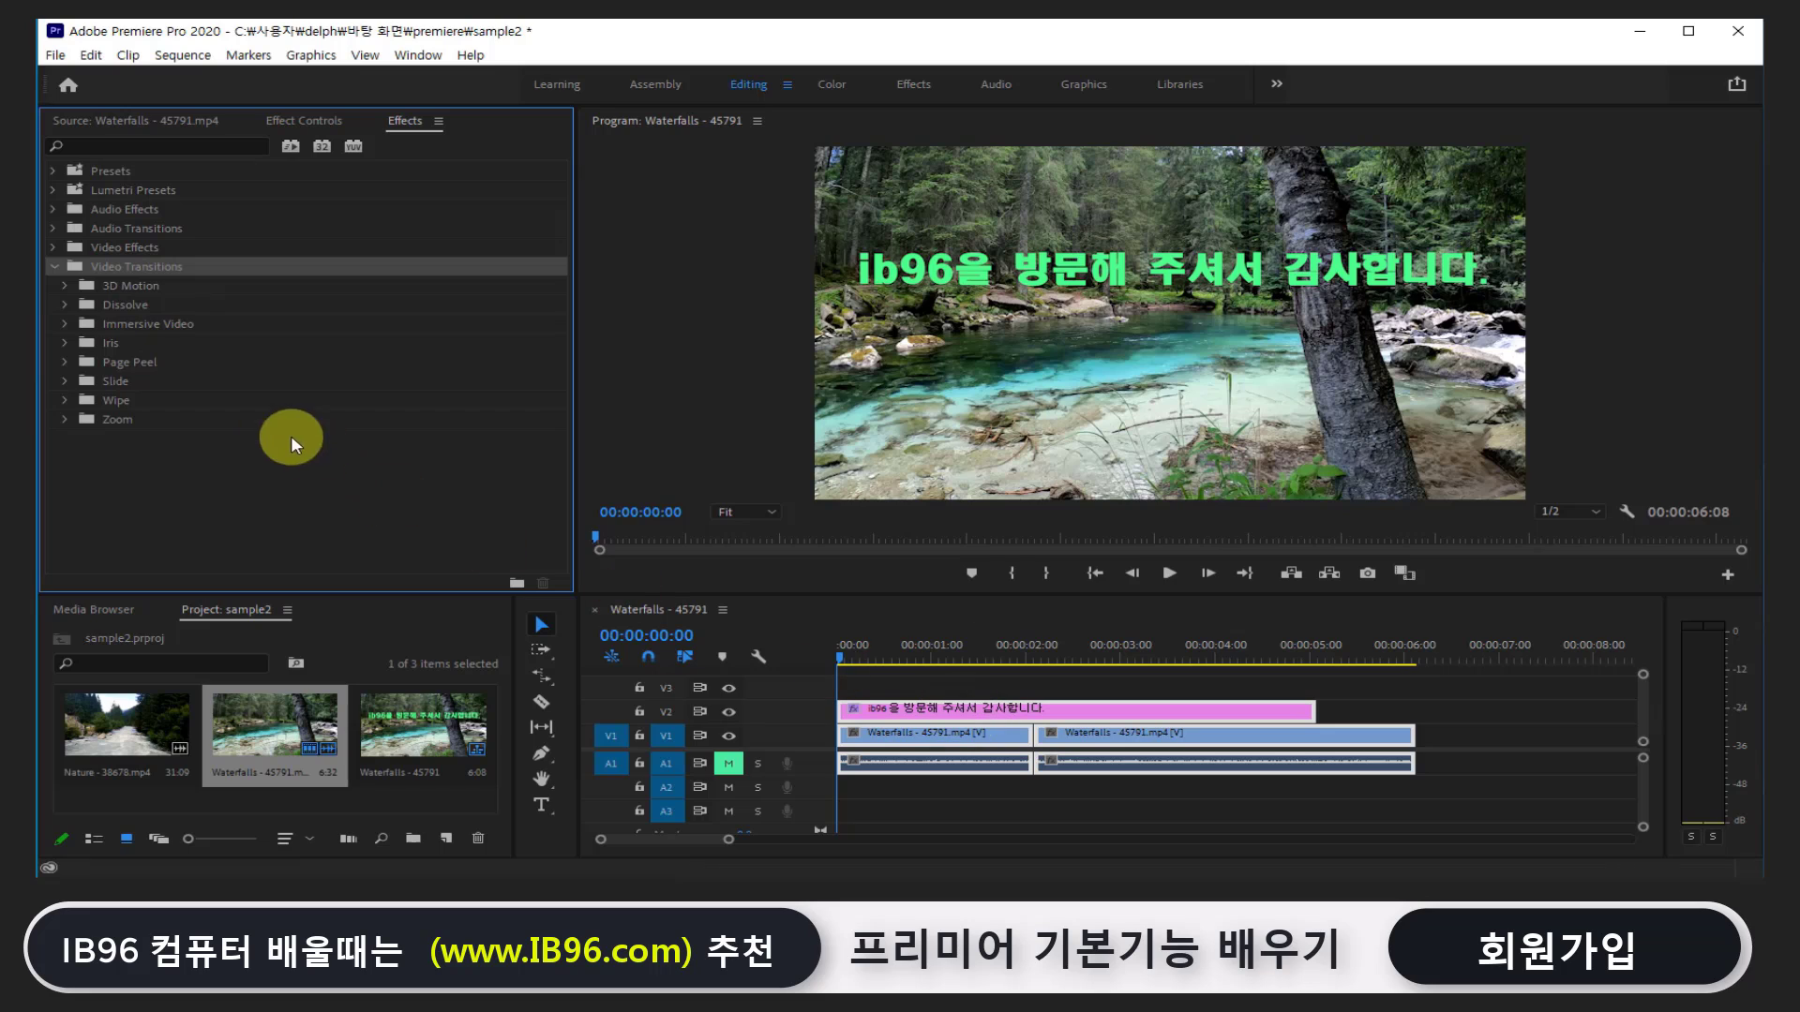
click(66, 305)
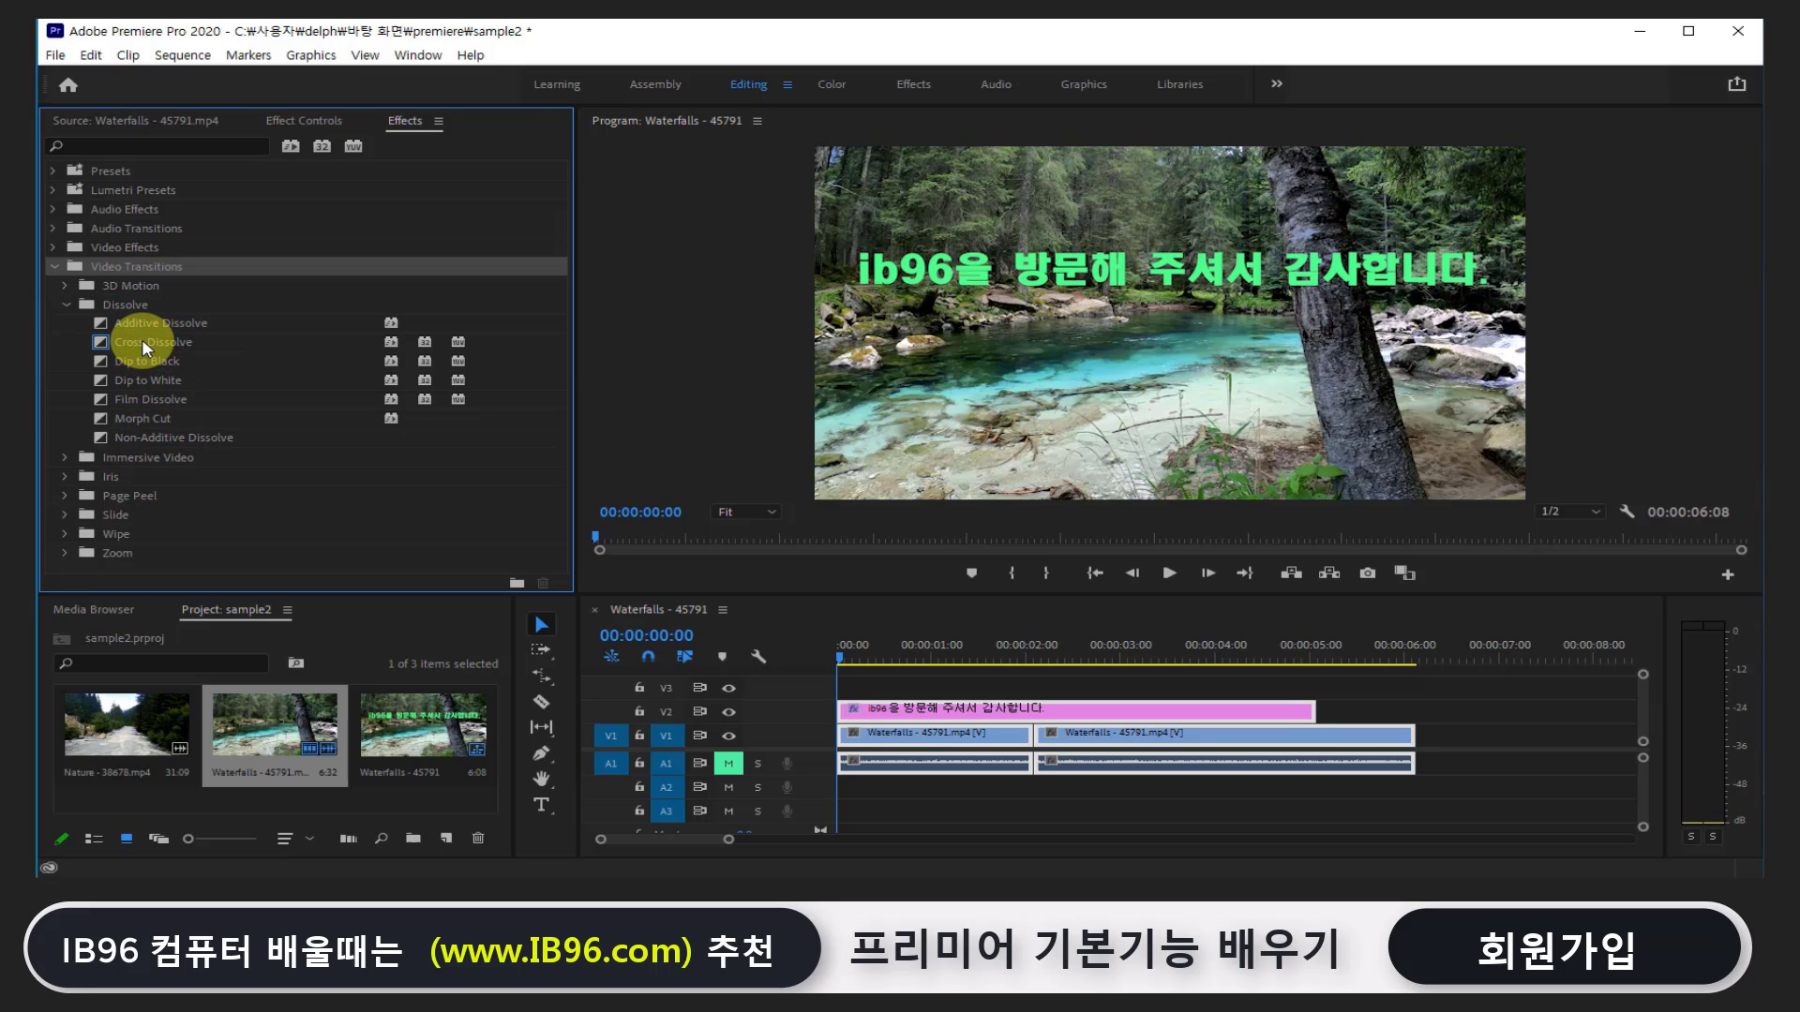
click(118, 347)
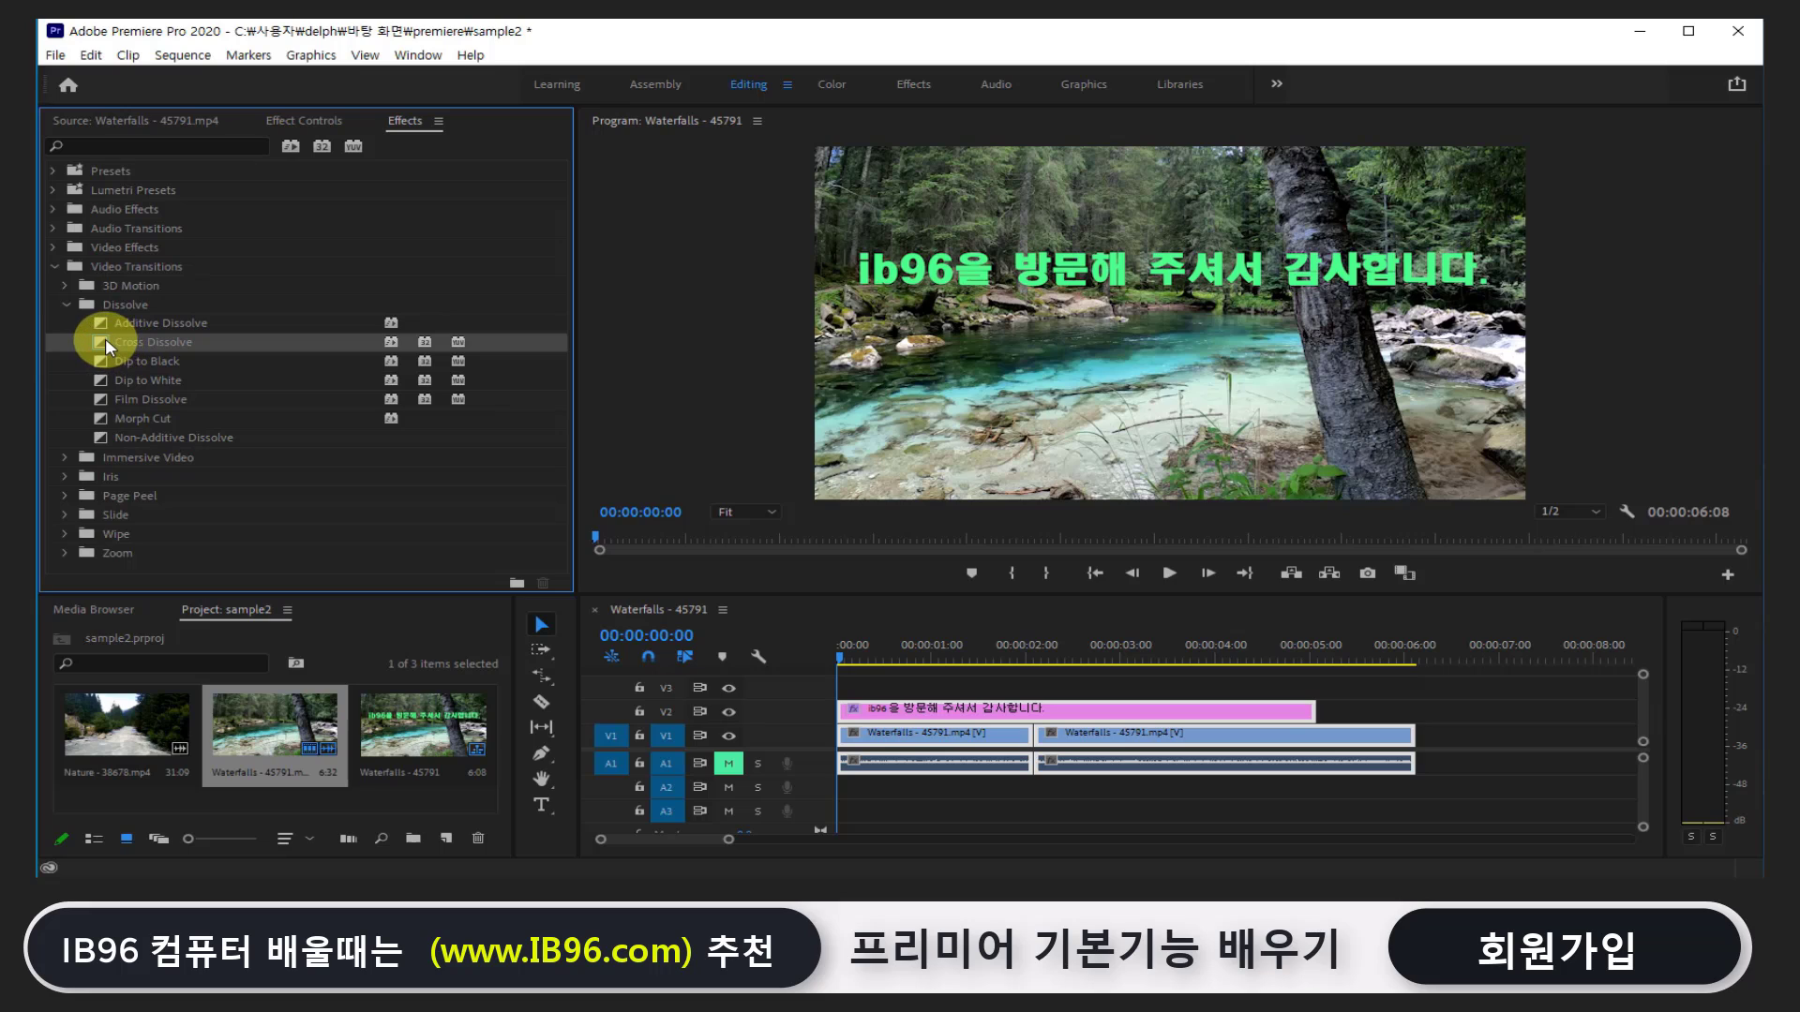
mouse_move(106, 342)
mouse_down()
mouse_move(850, 702)
mouse_move(855, 733)
mouse_up()
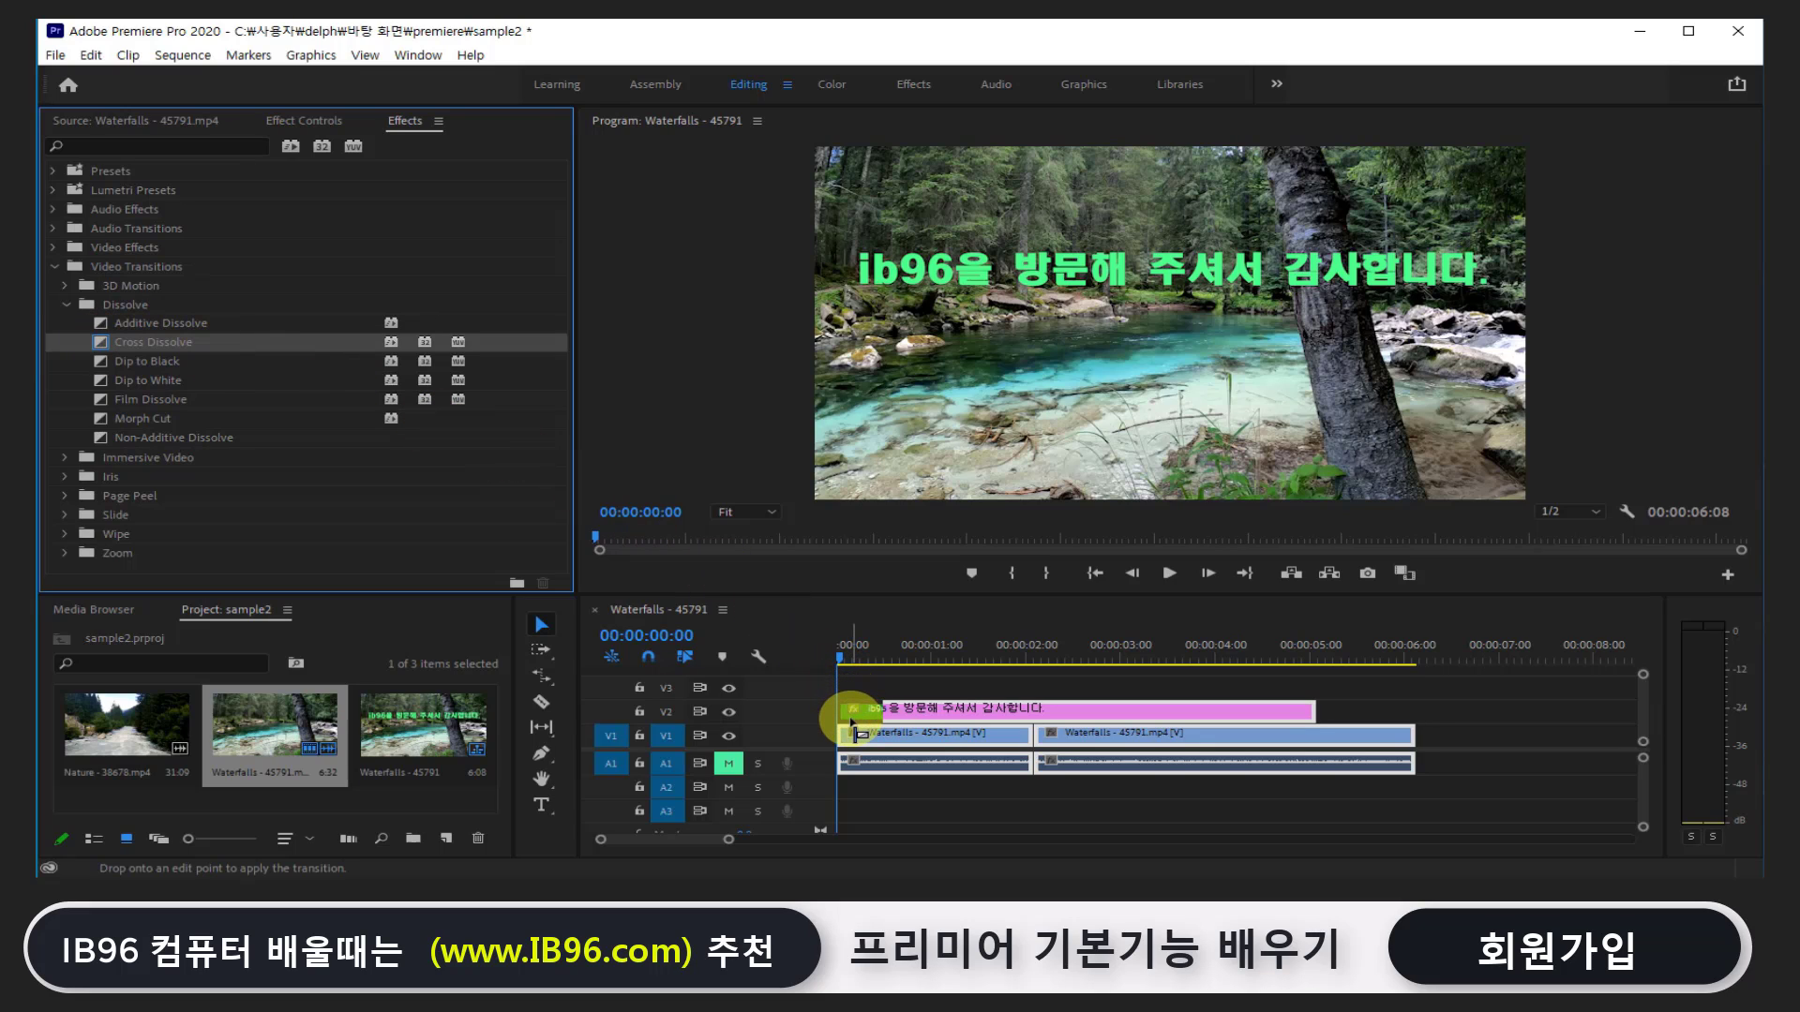
drag(851, 719, 893, 669)
Zoom into the timeline and scrub through the title's fade-in
key(equal)
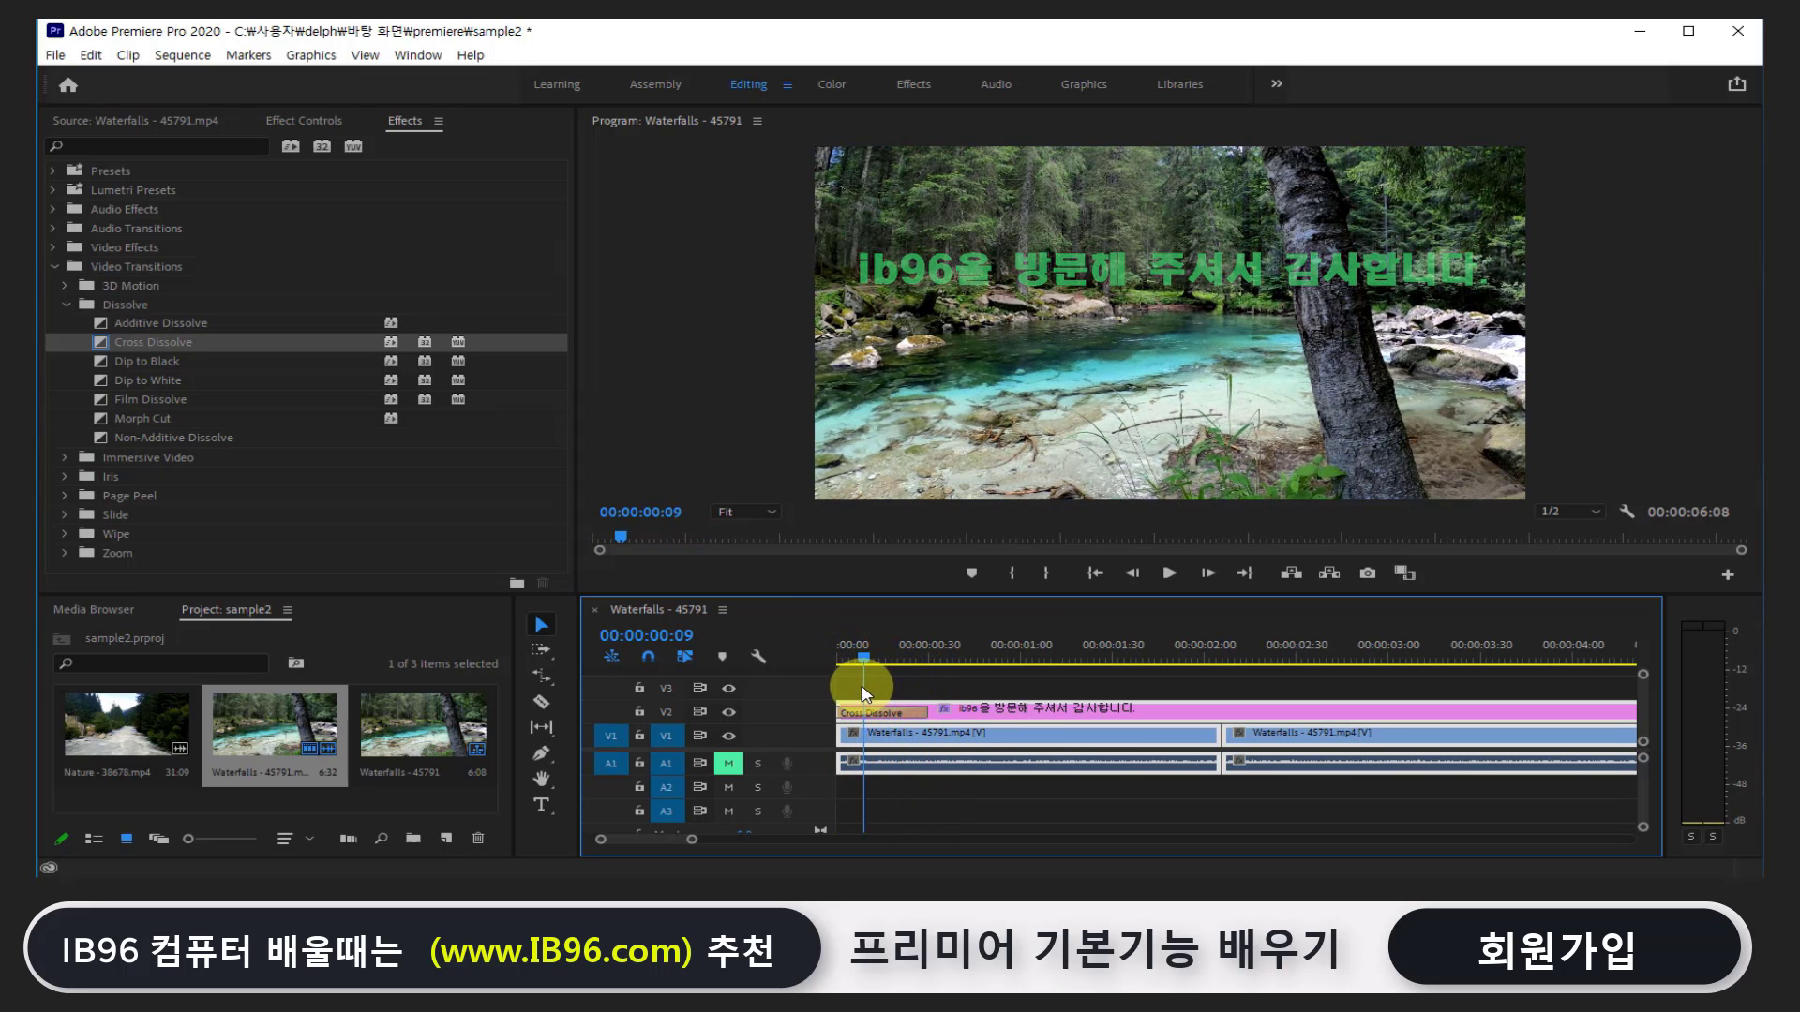
mouse_move(892, 669)
mouse_down()
mouse_move(829, 684)
mouse_move(958, 671)
mouse_up()
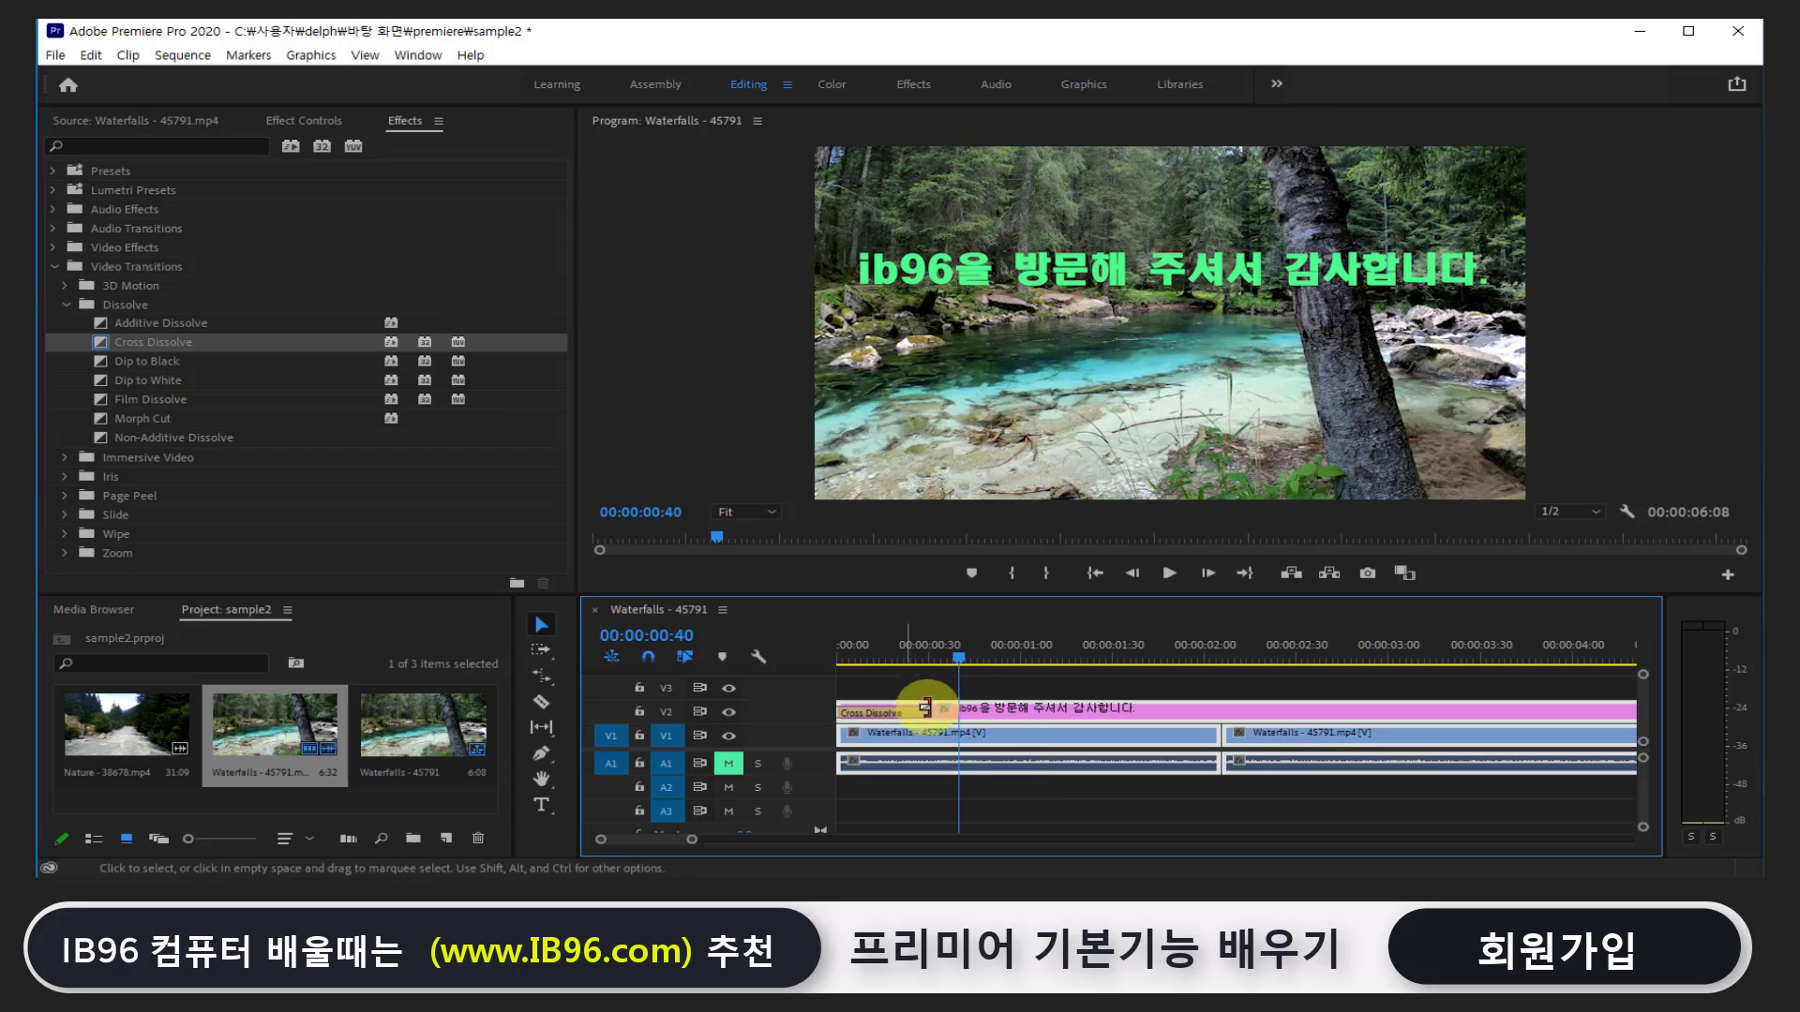
mouse_move(958, 657)
mouse_down()
mouse_move(814, 672)
mouse_move(952, 672)
mouse_up()
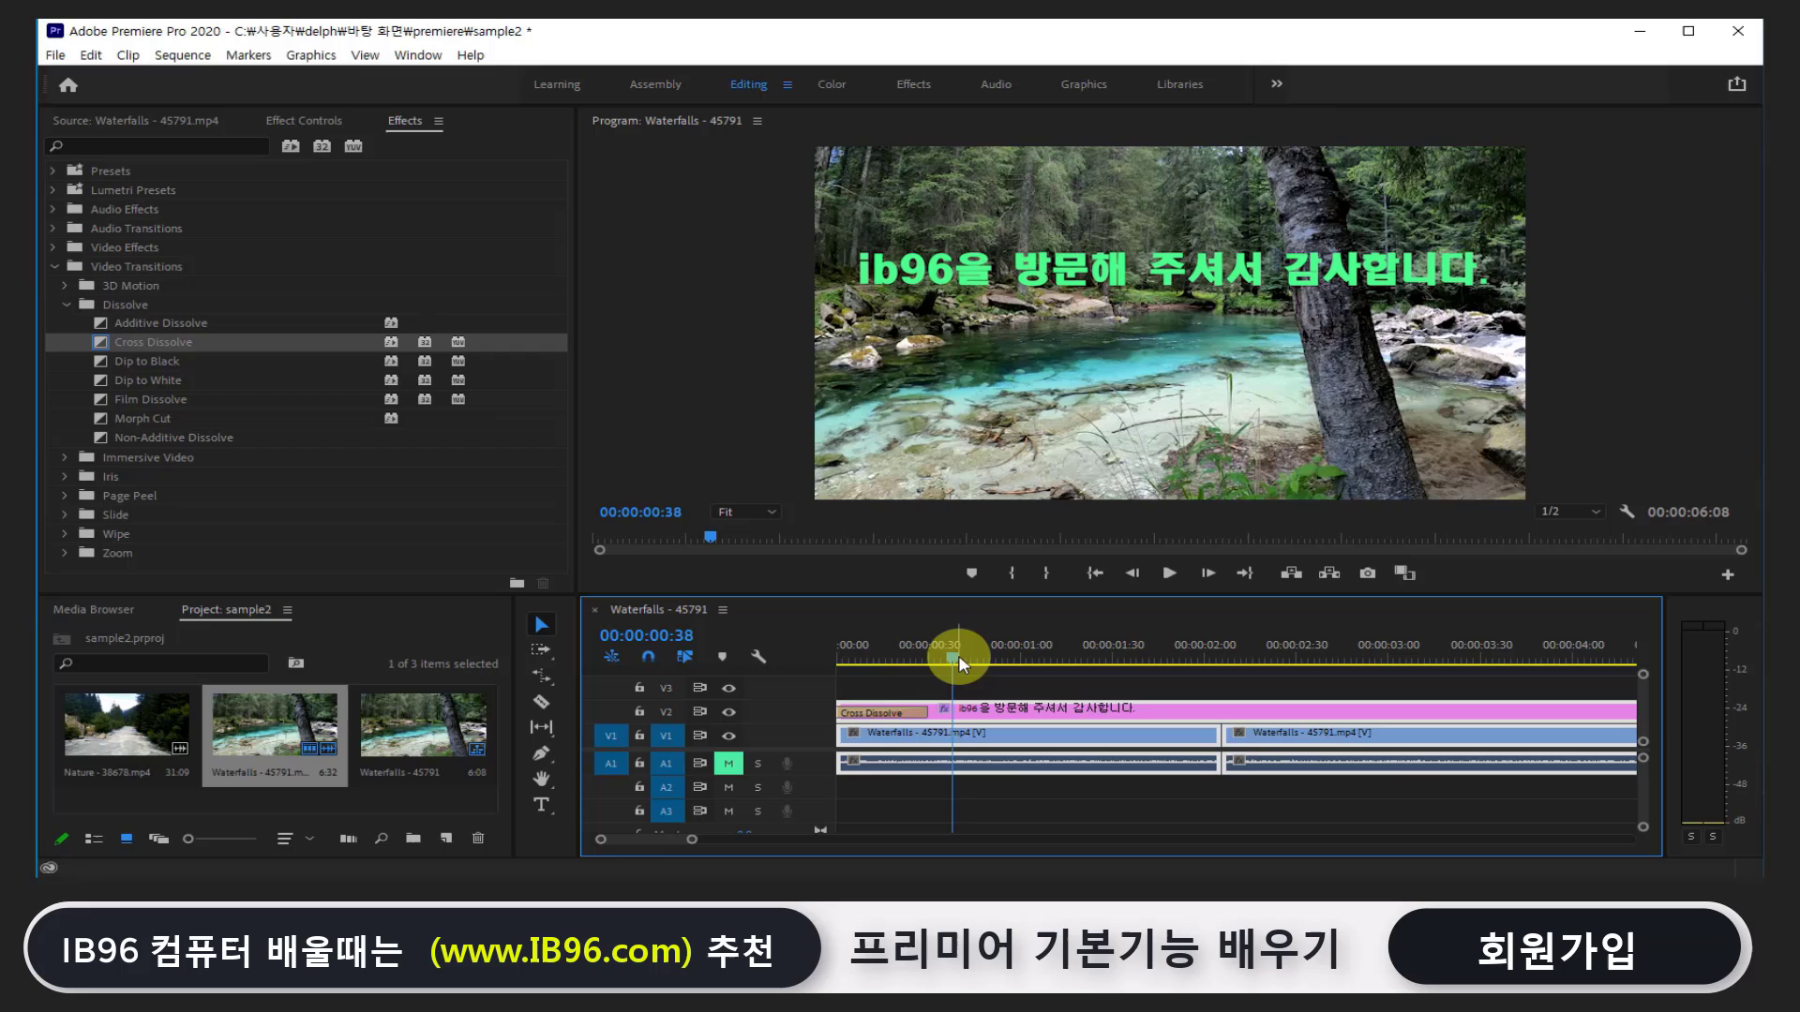
drag(958, 655, 876, 677)
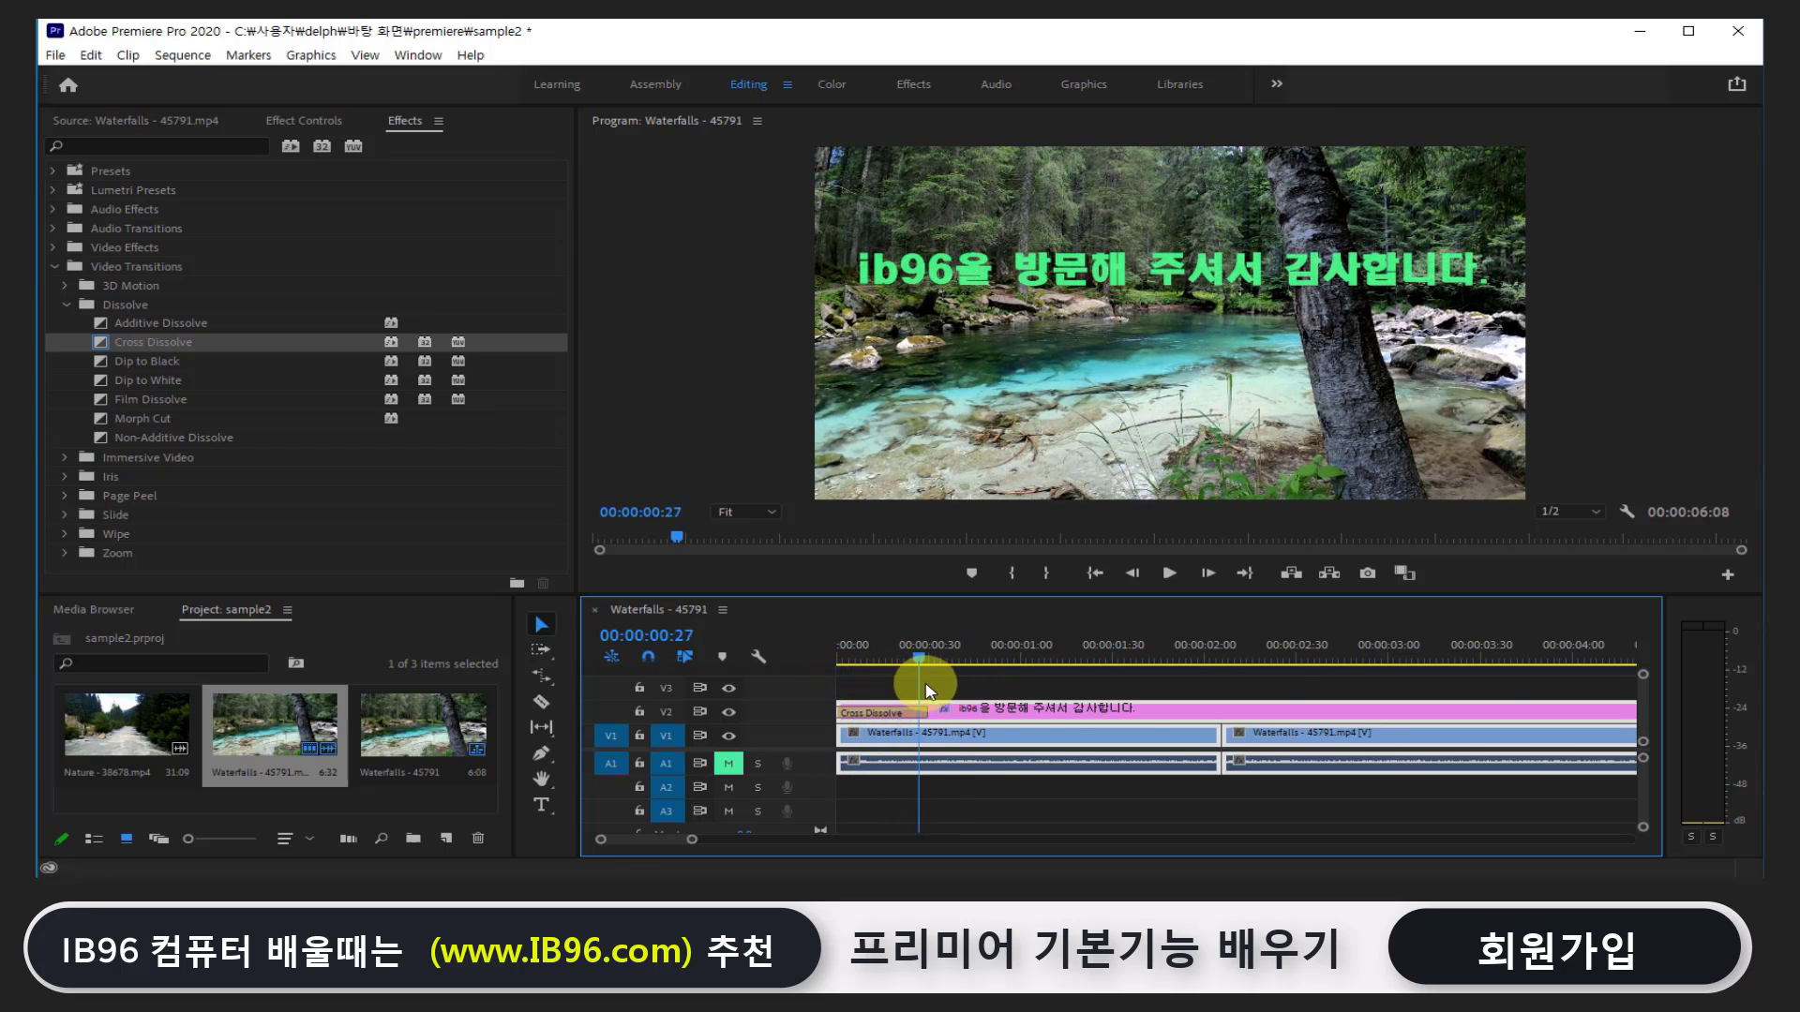
drag(875, 677, 958, 675)
drag(1193, 656, 1261, 667)
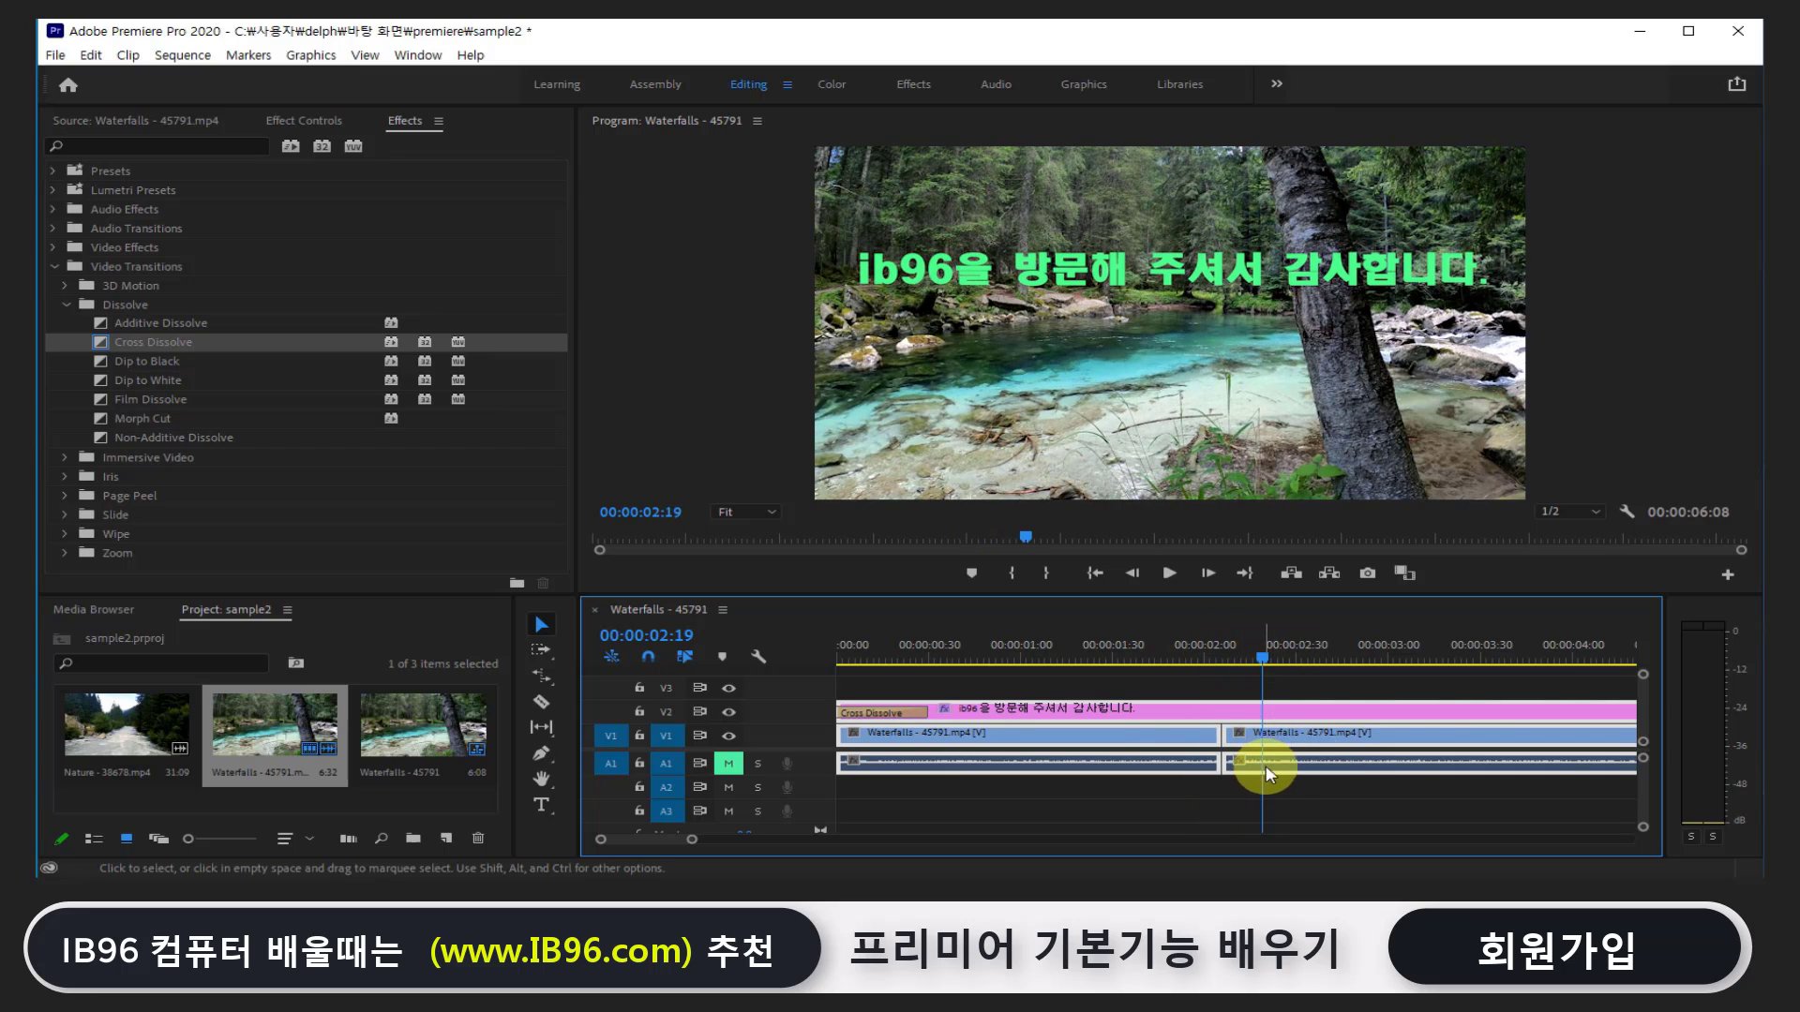
Remove the second waterfall clip so the Nature clip follows the Waterfalls clip
click(1275, 787)
click(1305, 767)
key(Delete)
key(ctrl+z)
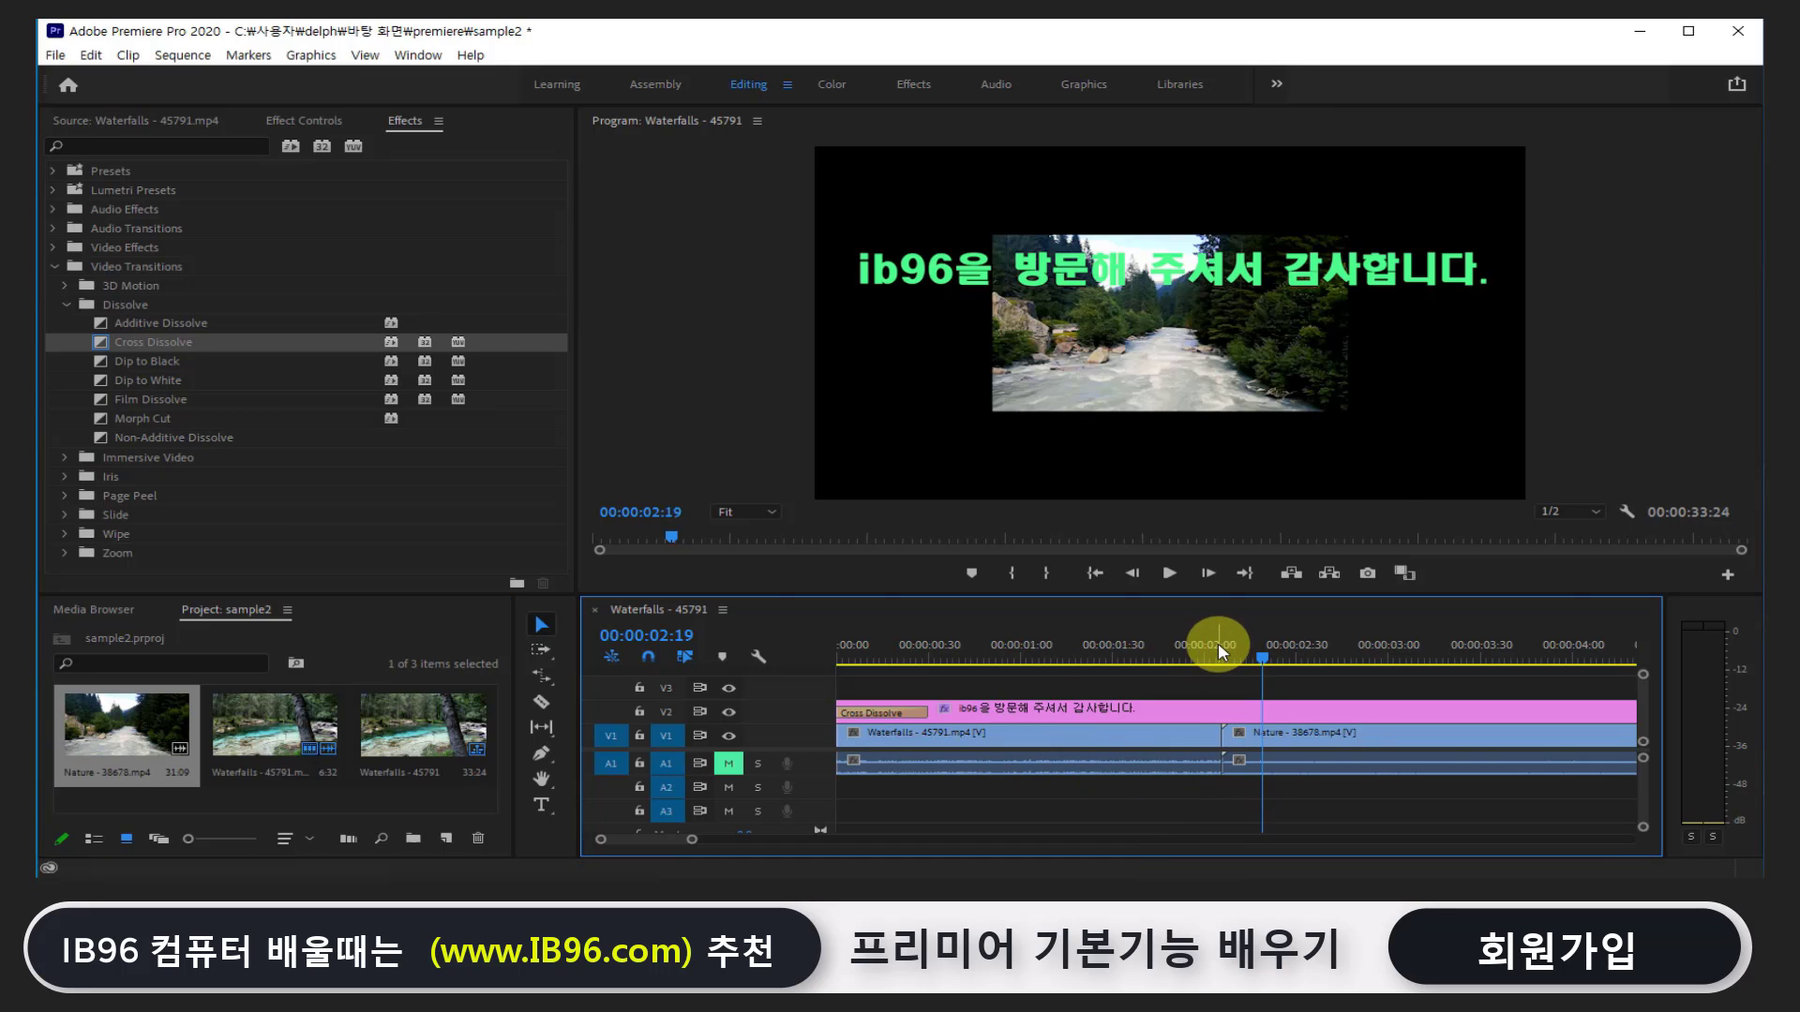
drag(1218, 645, 1239, 656)
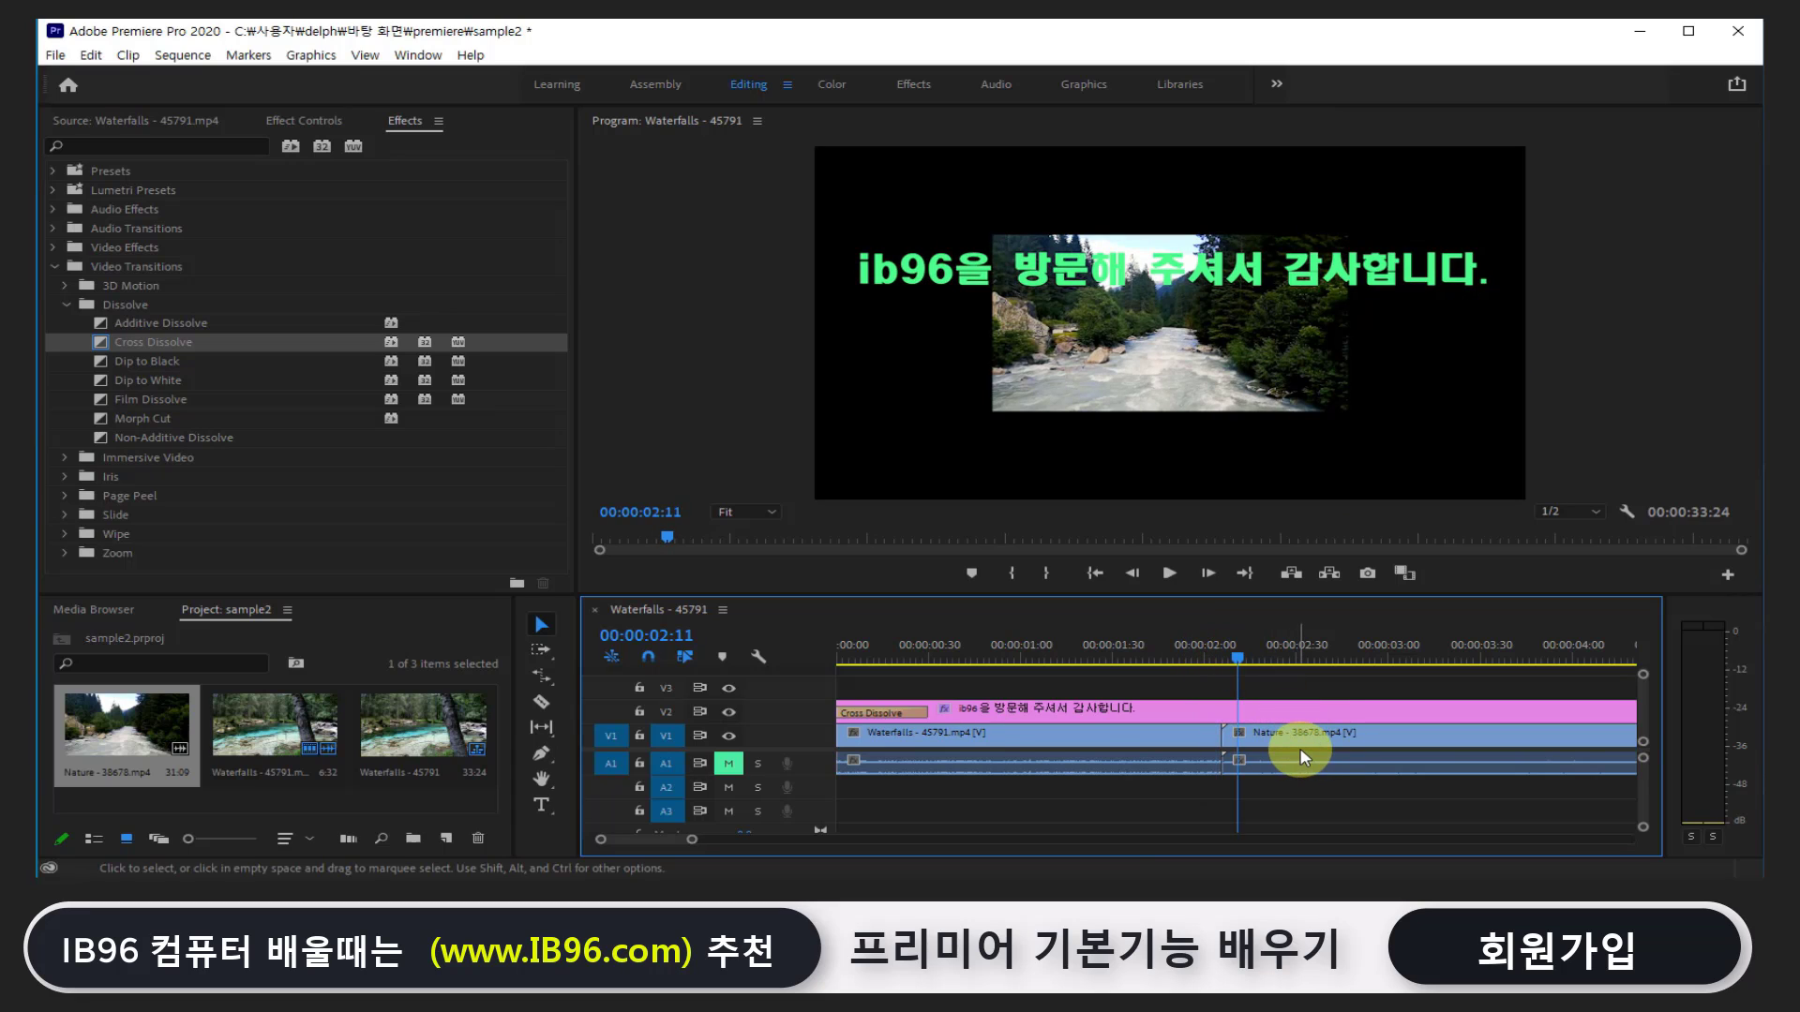
Set the Nature - 38678 clip's Motion Scale to 200 and preview the join
click(1299, 750)
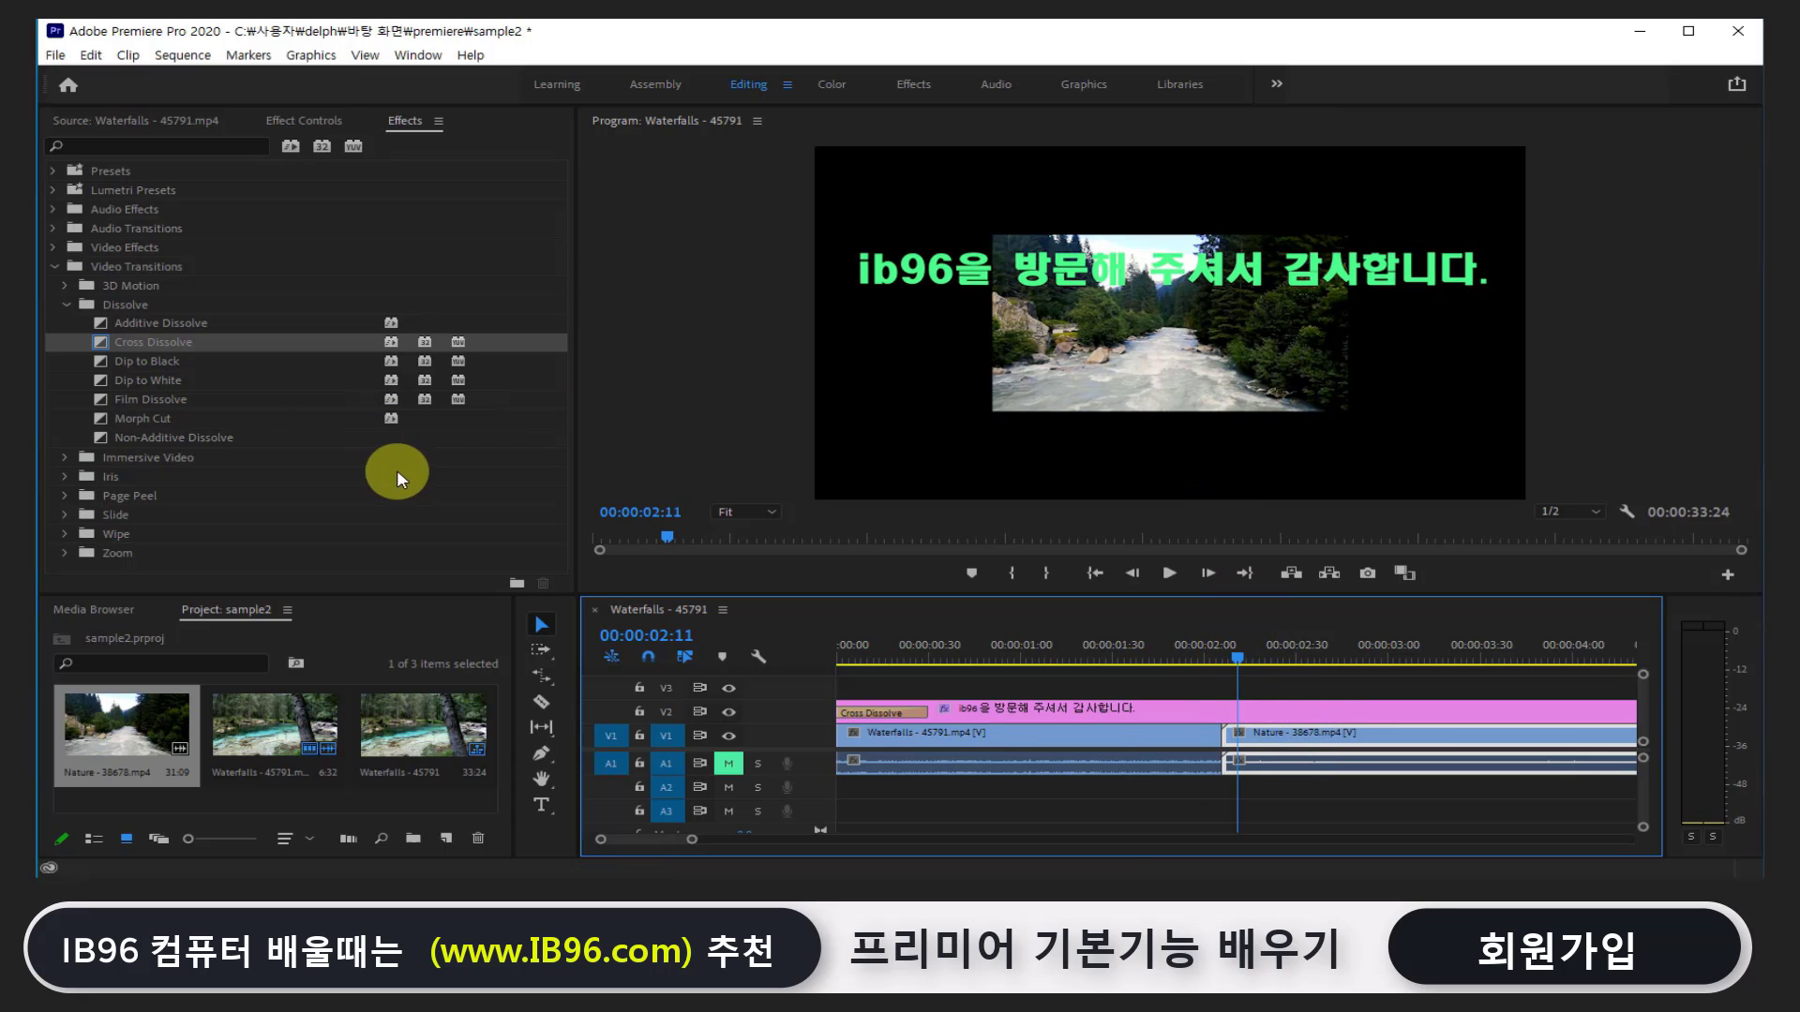
click(284, 120)
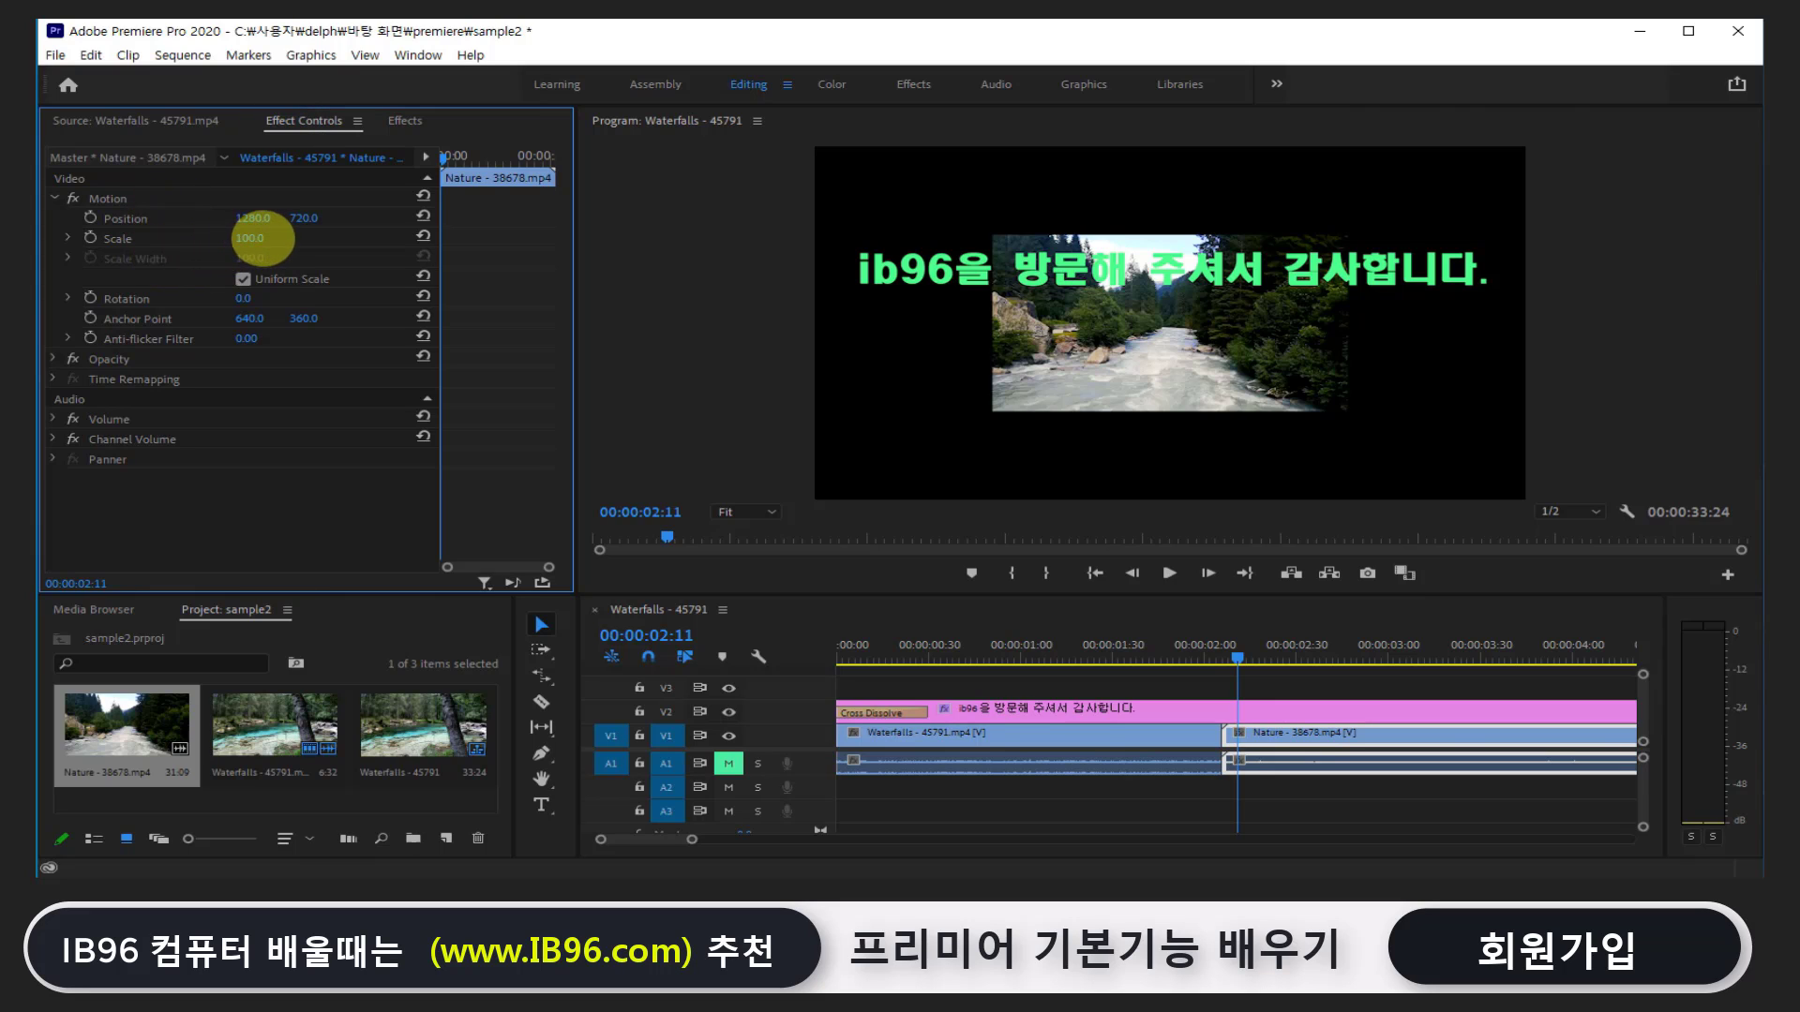
click(255, 239)
drag(241, 269, 414, 313)
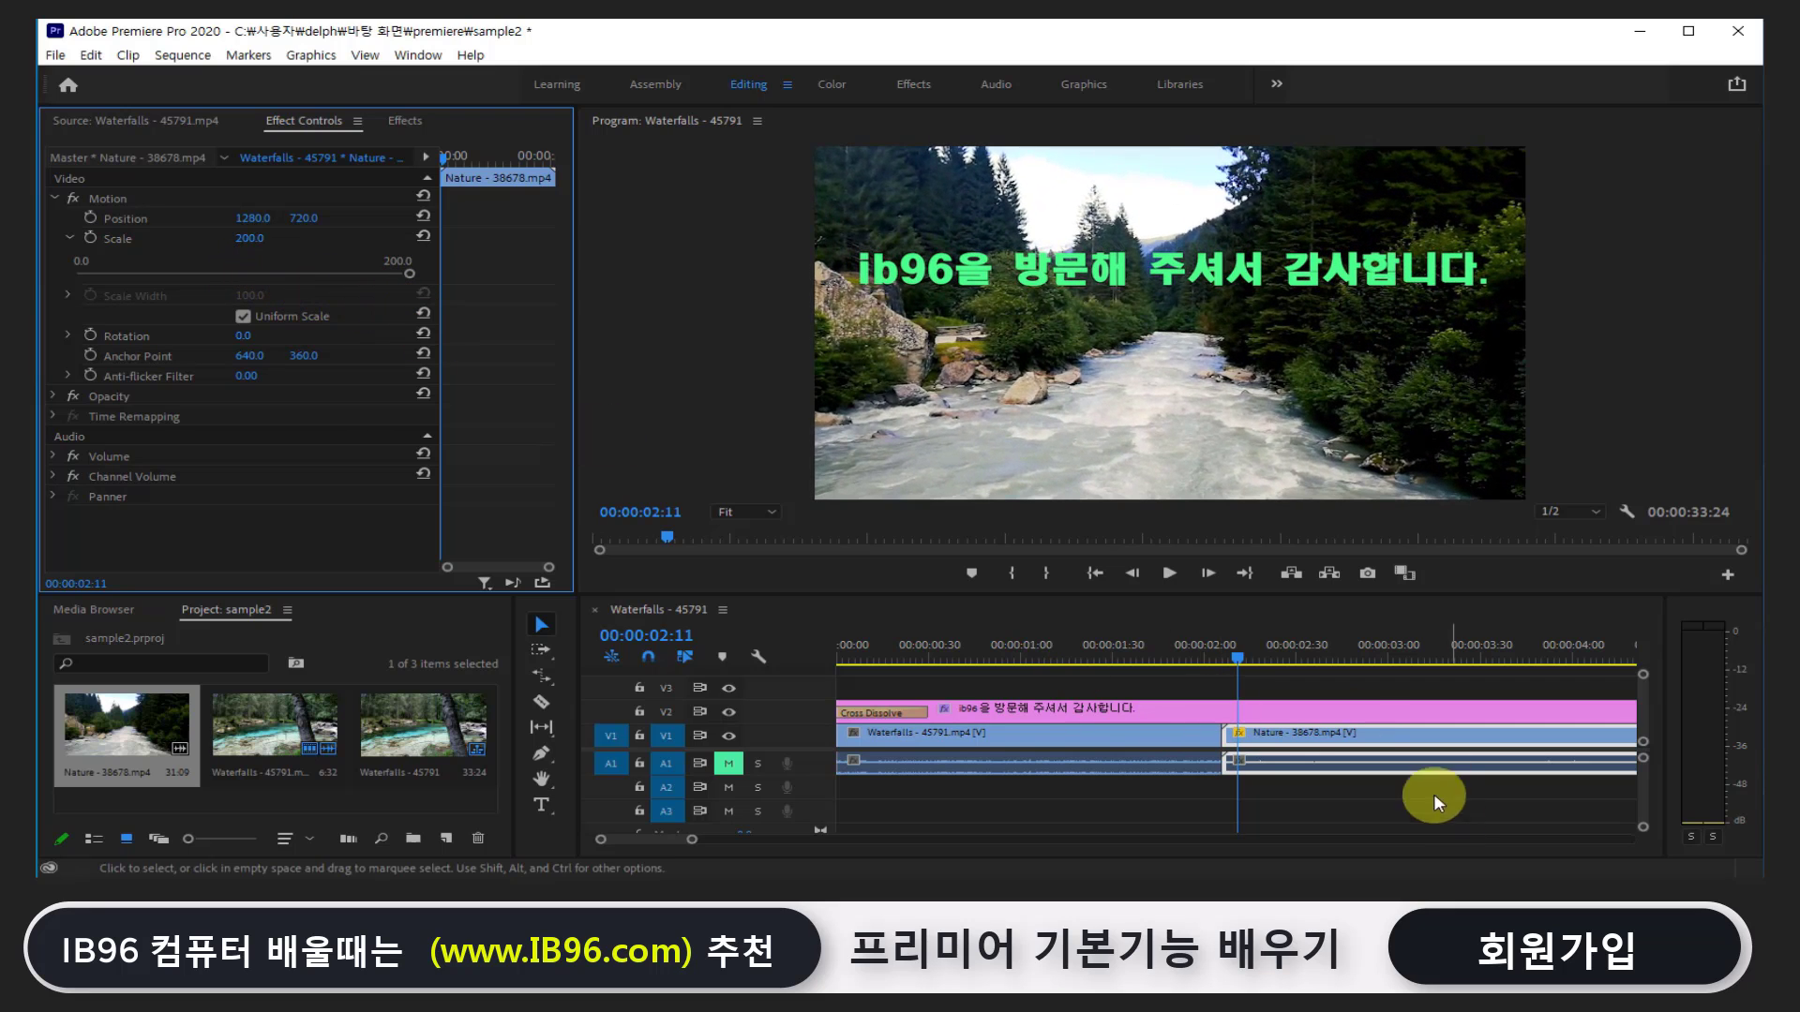
mouse_move(1239, 656)
mouse_down()
mouse_move(1245, 670)
mouse_move(1096, 677)
mouse_up()
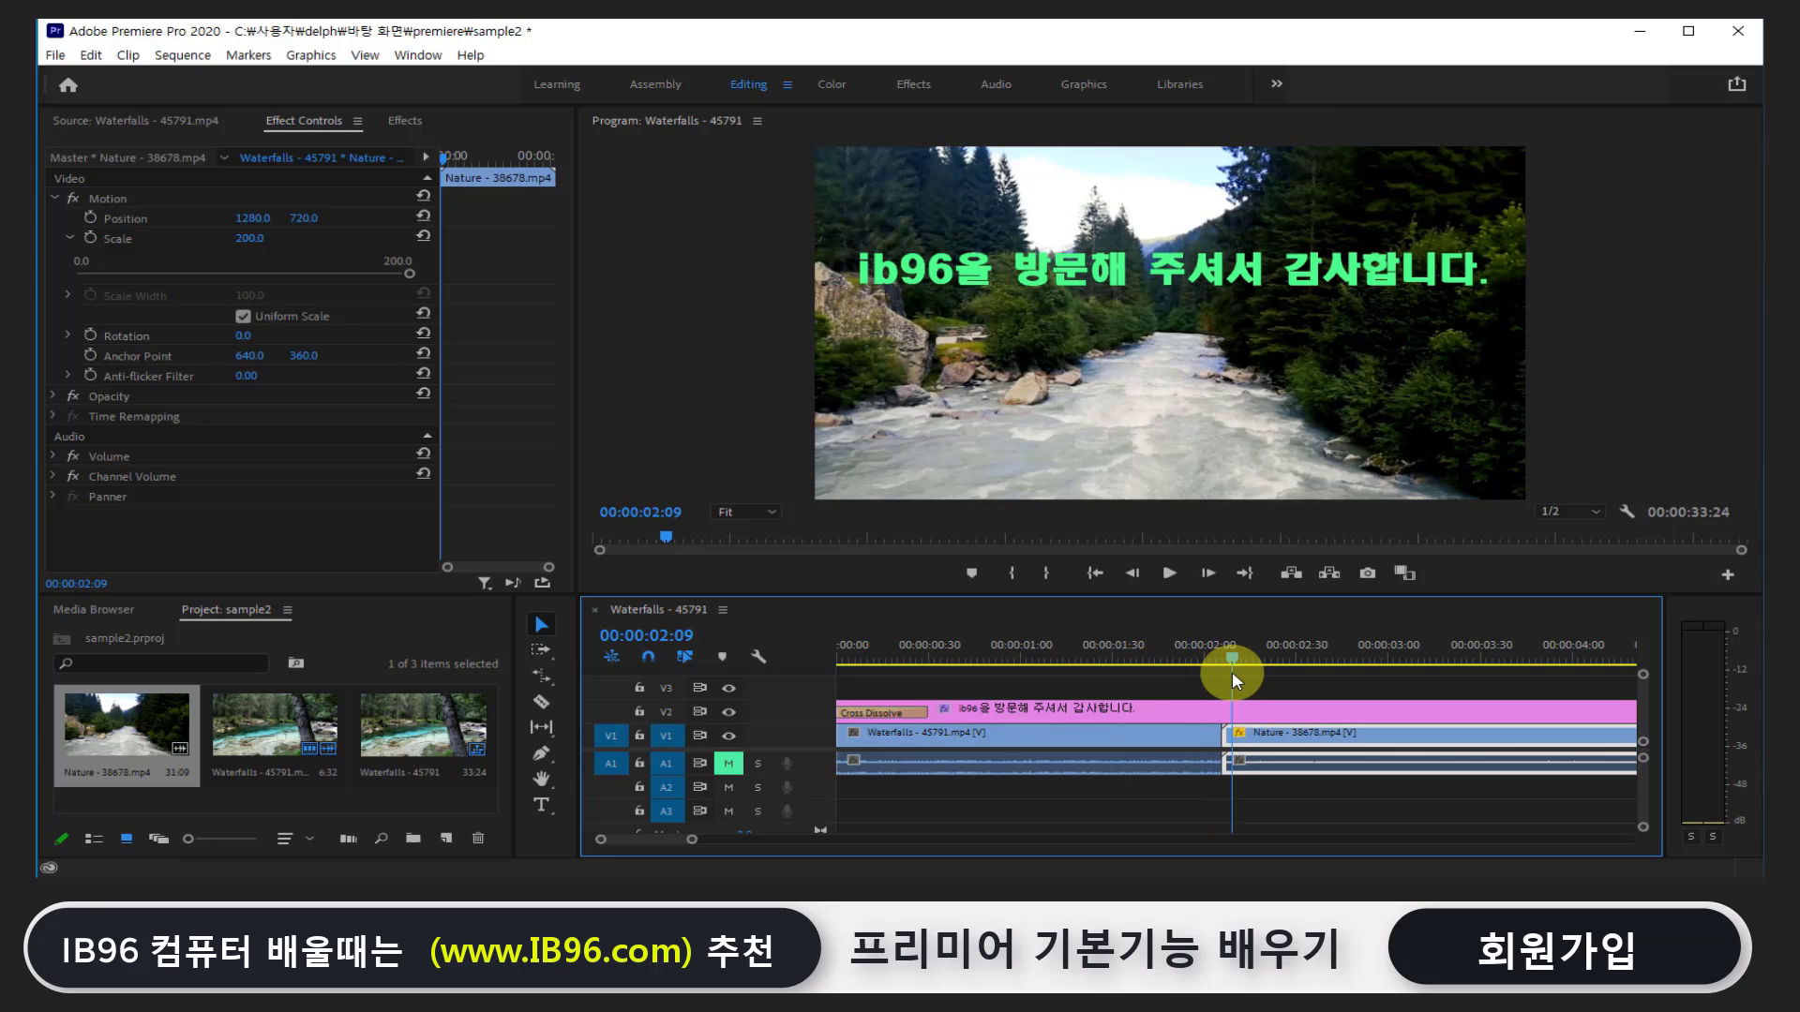
Add a Cross Dissolve at the cut between the Waterfalls and Nature clips and preview it
click(408, 120)
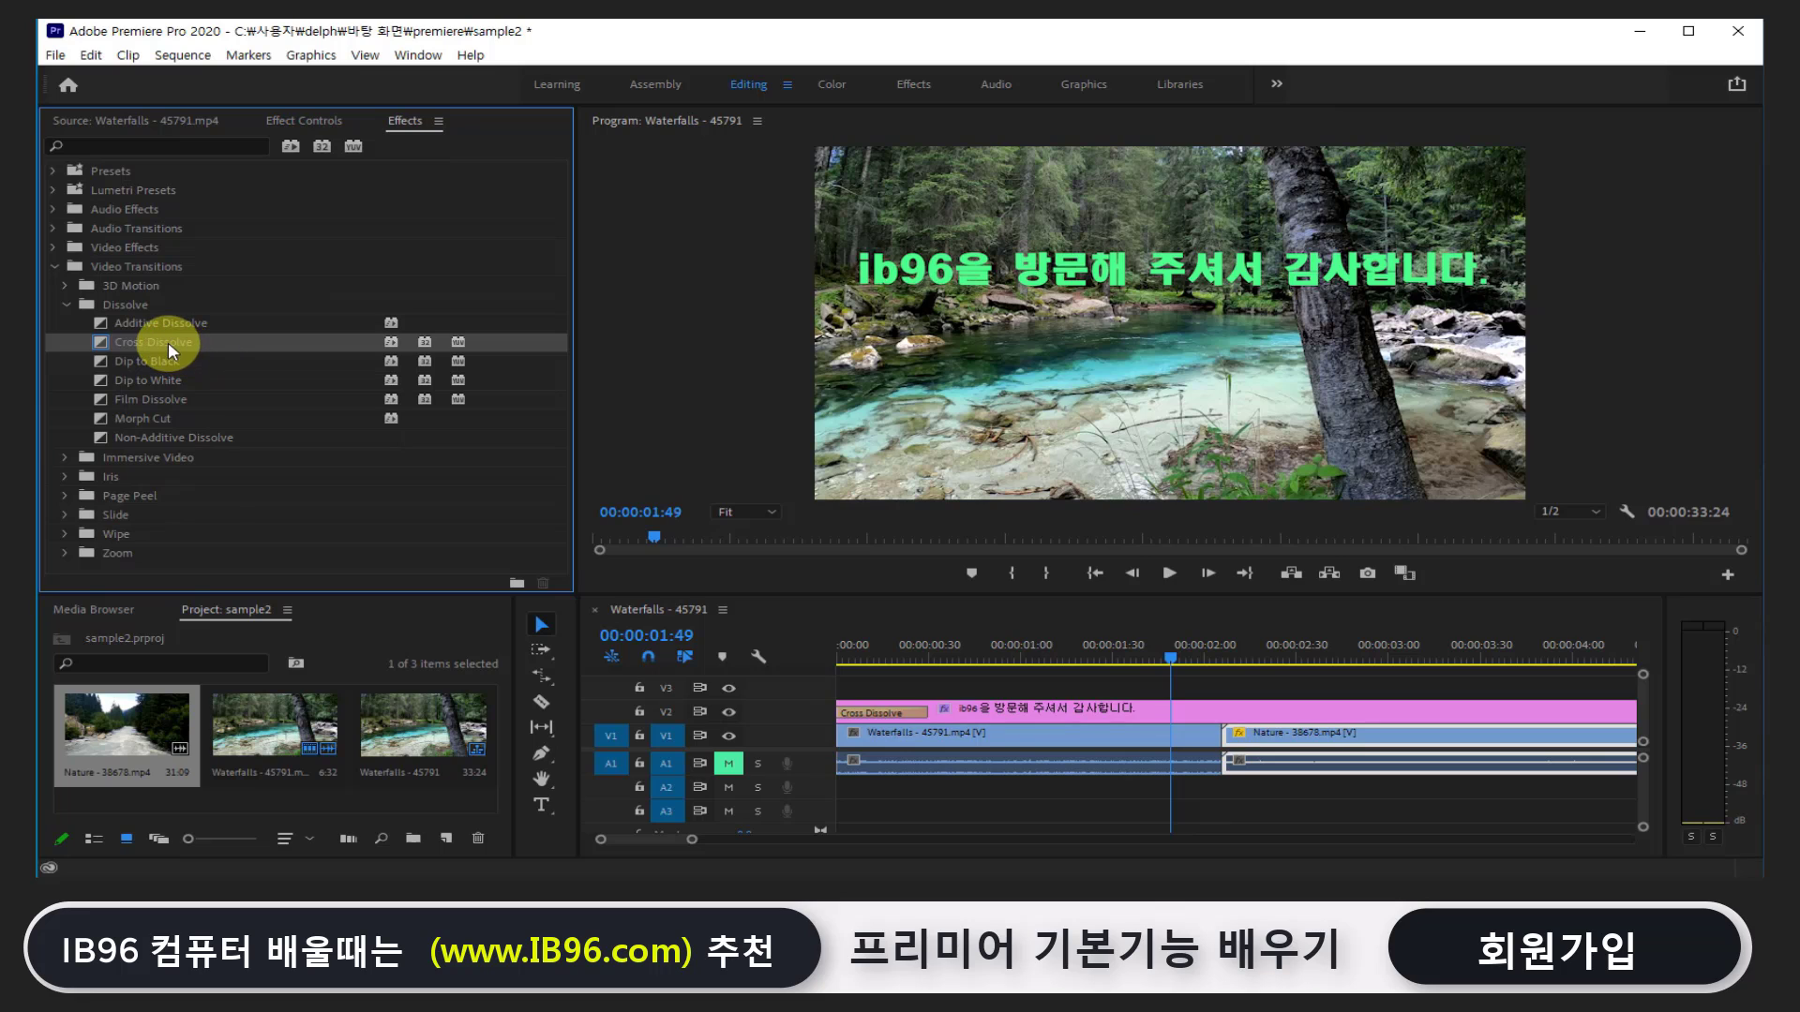
drag(167, 341, 1222, 745)
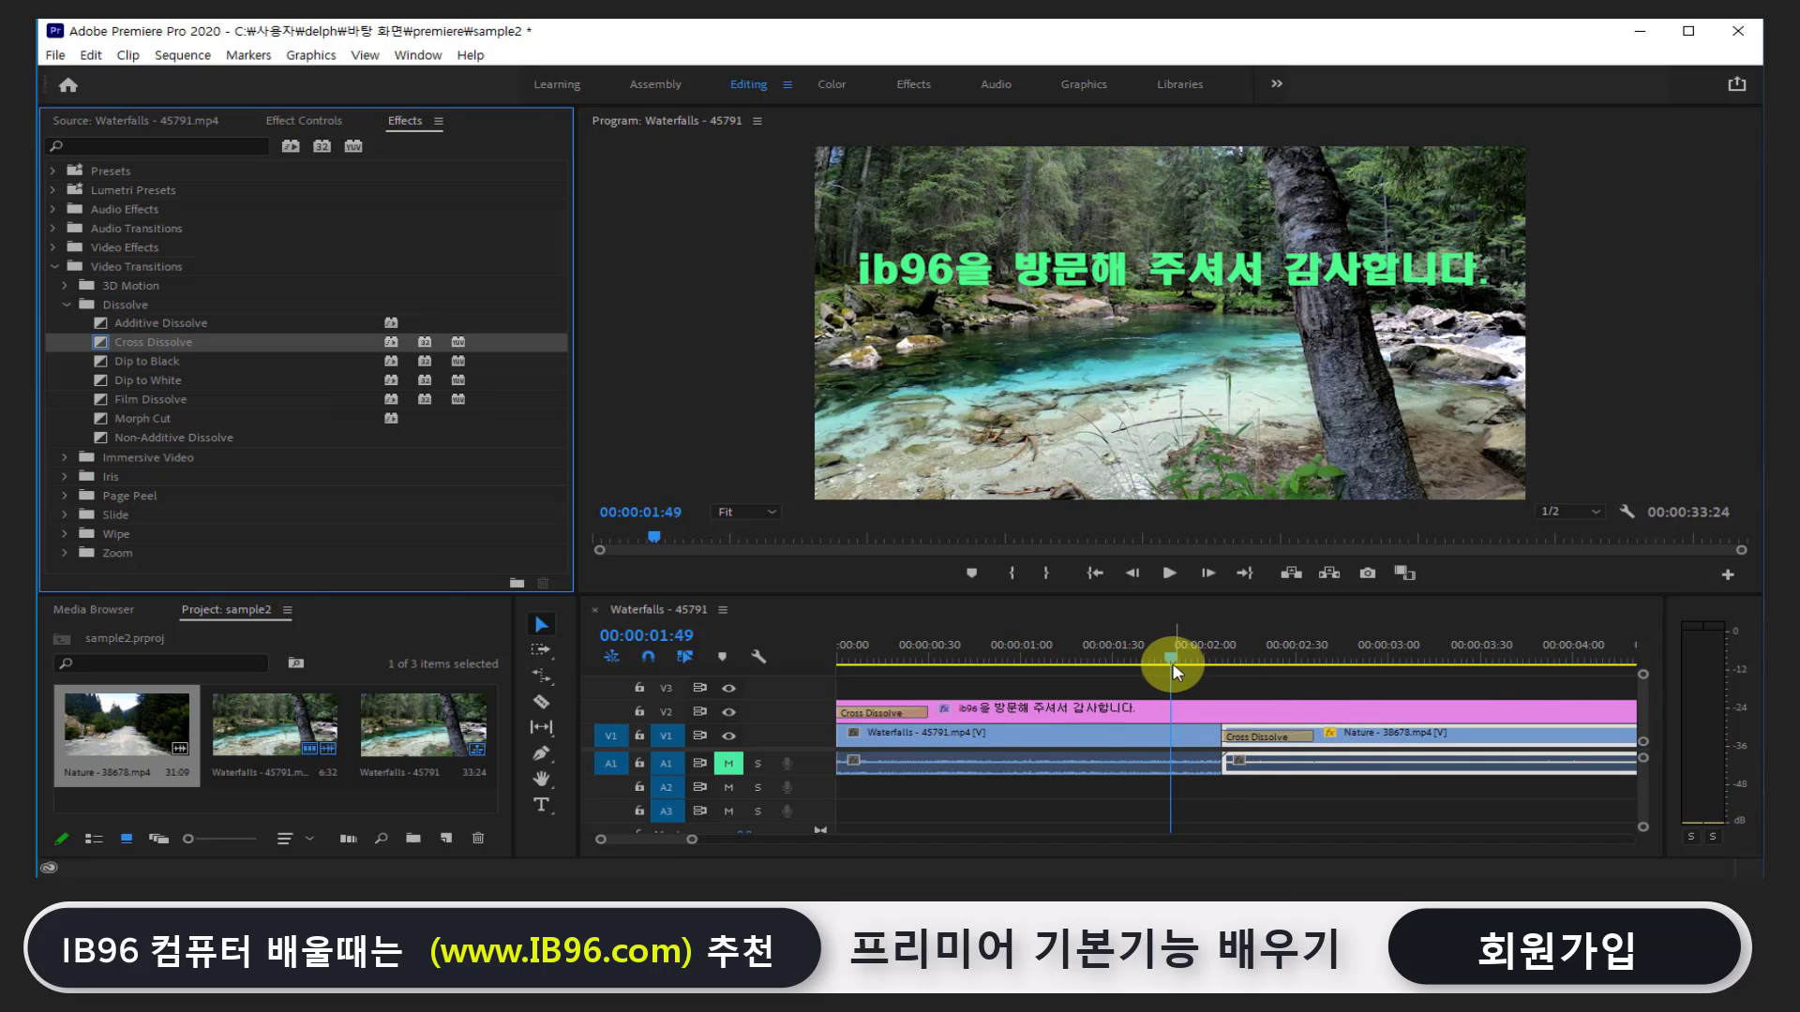
mouse_move(1168, 660)
mouse_down()
mouse_move(1309, 703)
mouse_move(1197, 705)
mouse_up()
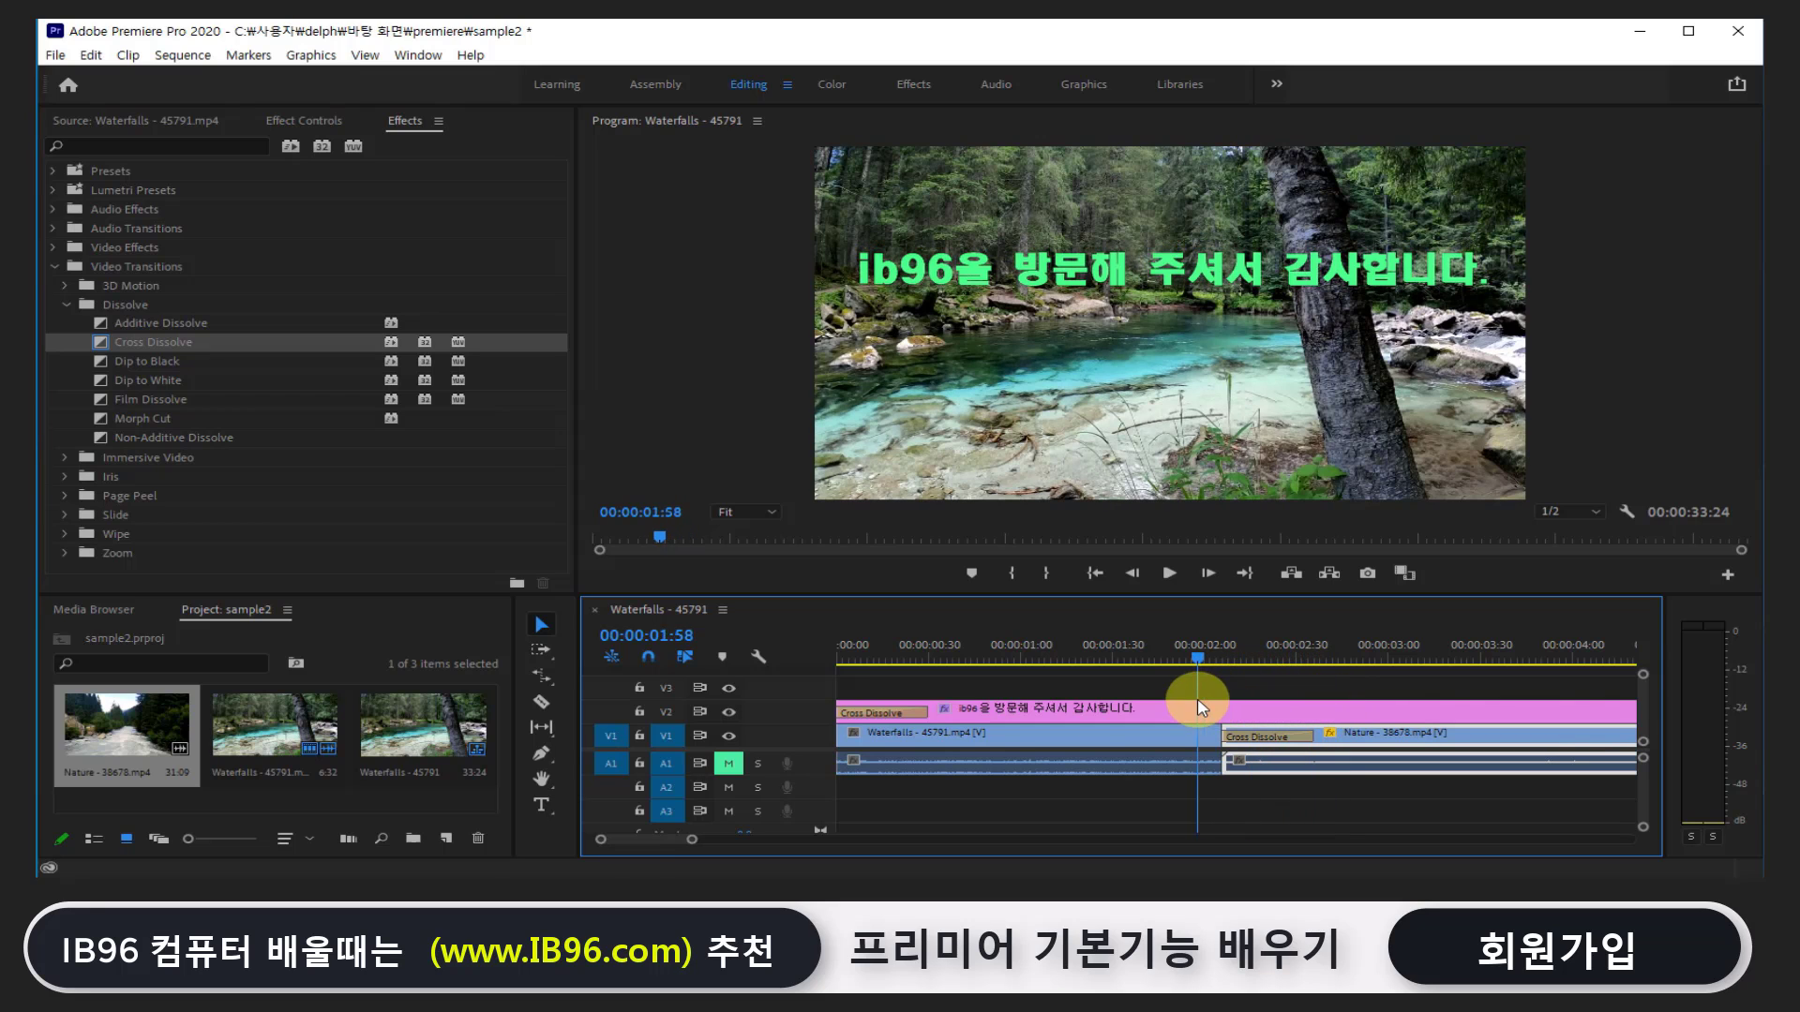
Delete the Cross Dissolve between Waterfalls and Nature, leaving a straight cut
click(1160, 739)
click(1343, 737)
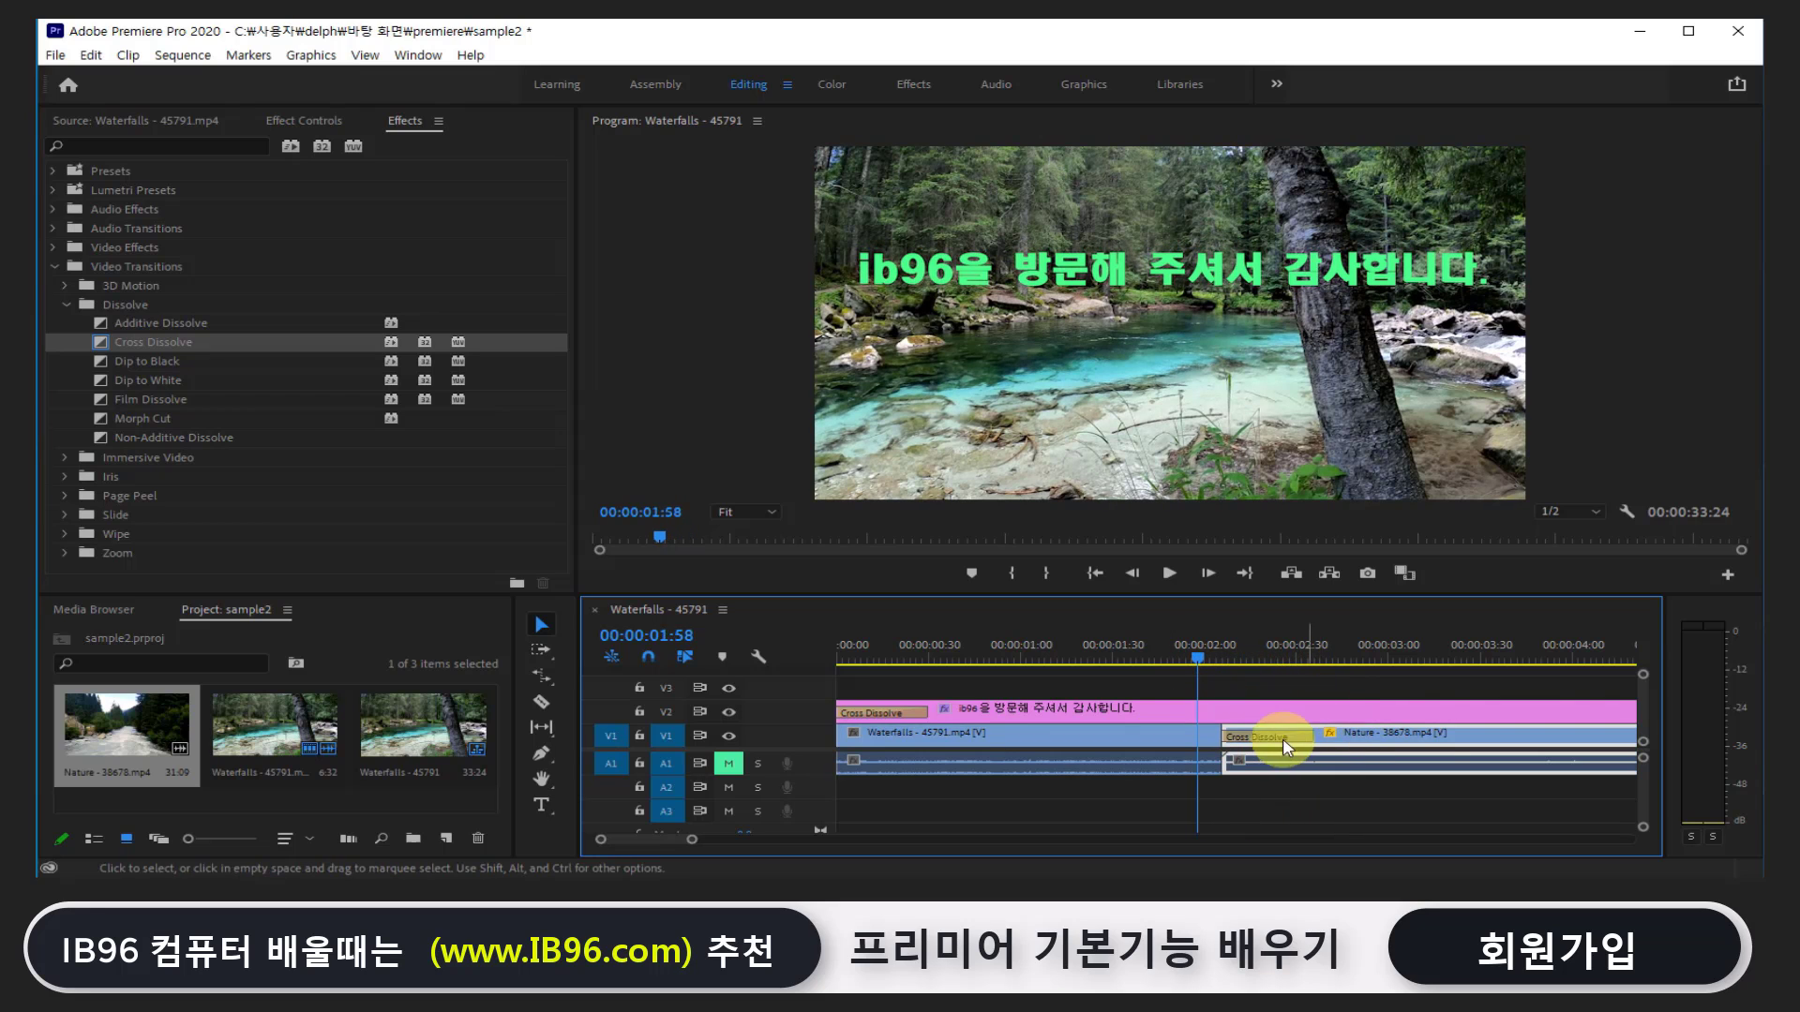
drag(1198, 654, 1352, 677)
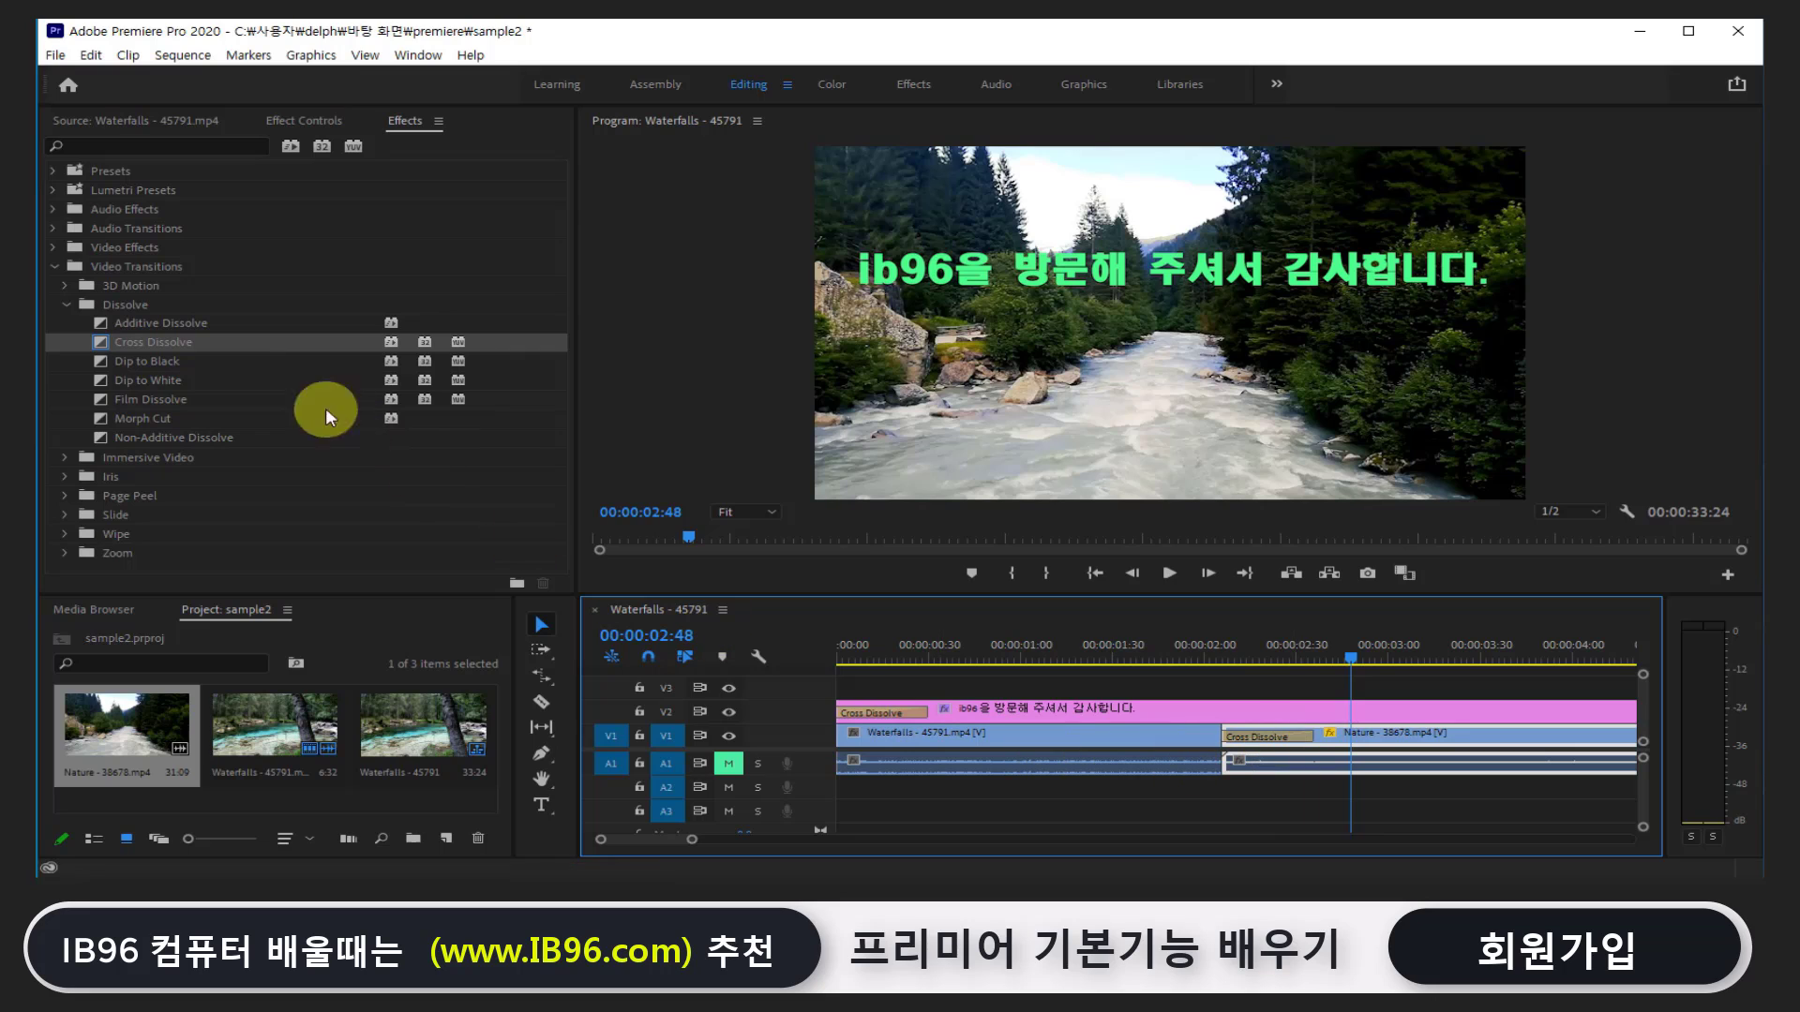
click(1324, 764)
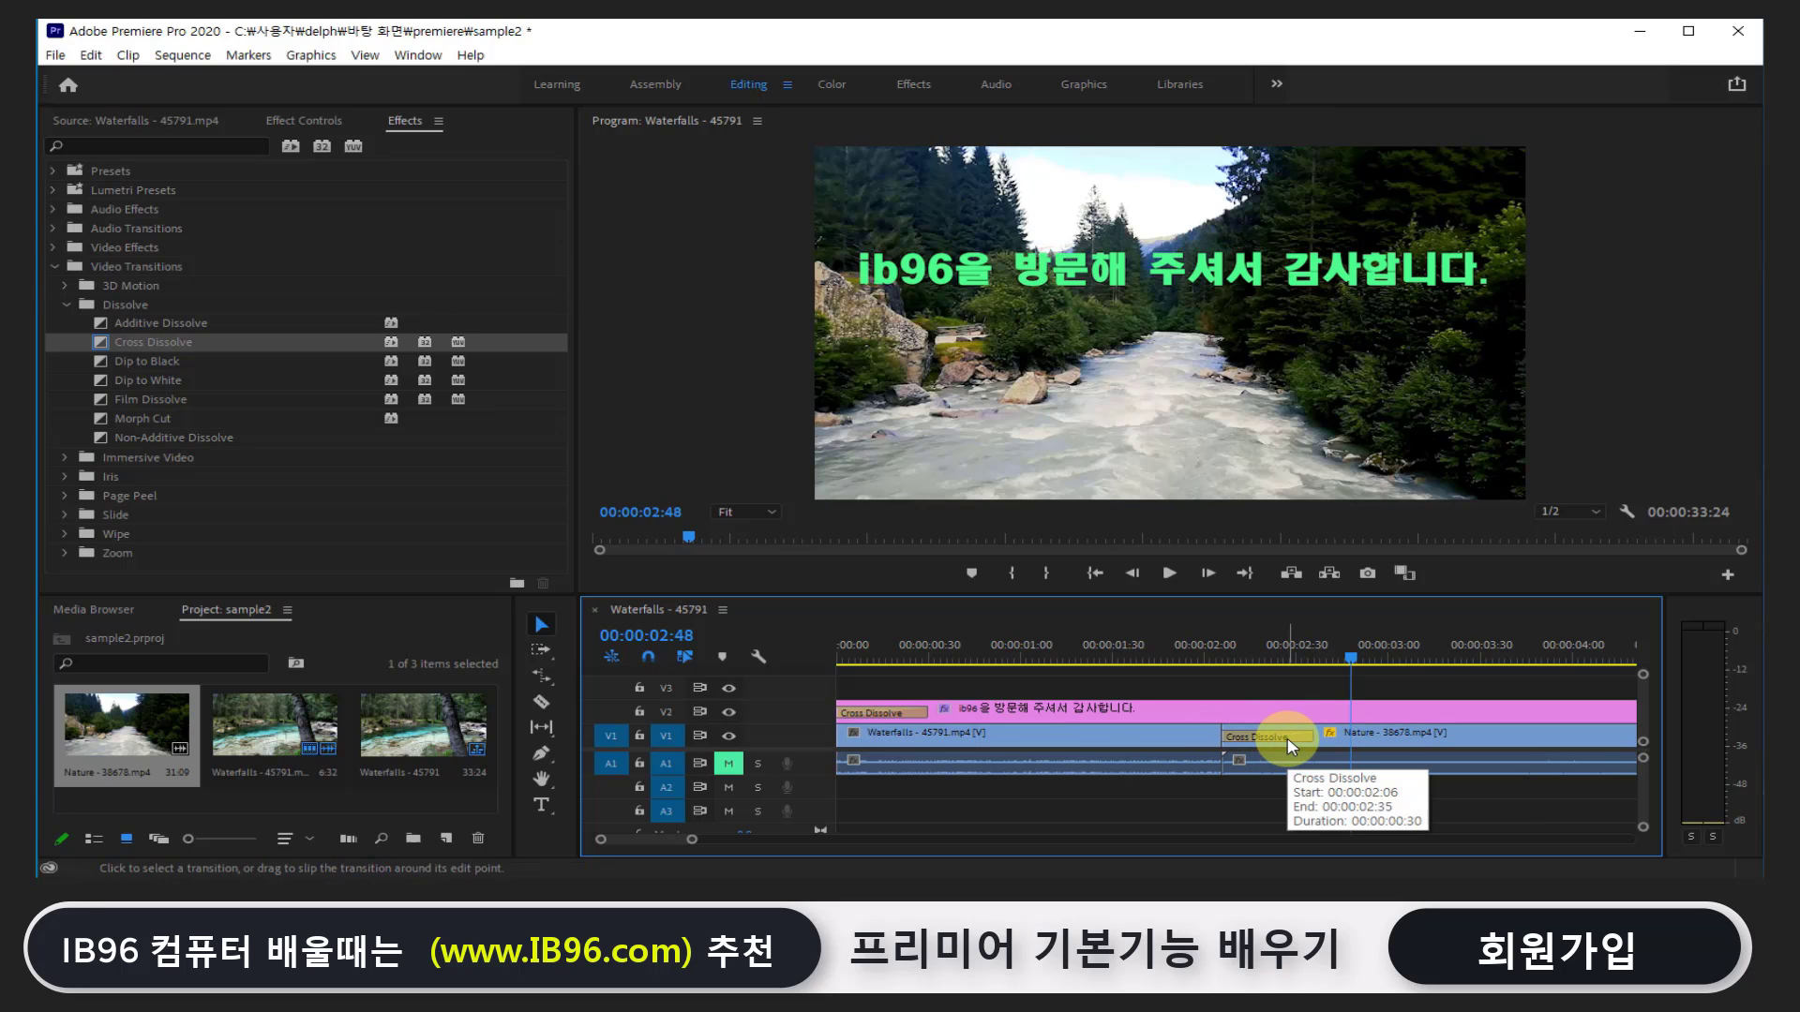
click(1289, 745)
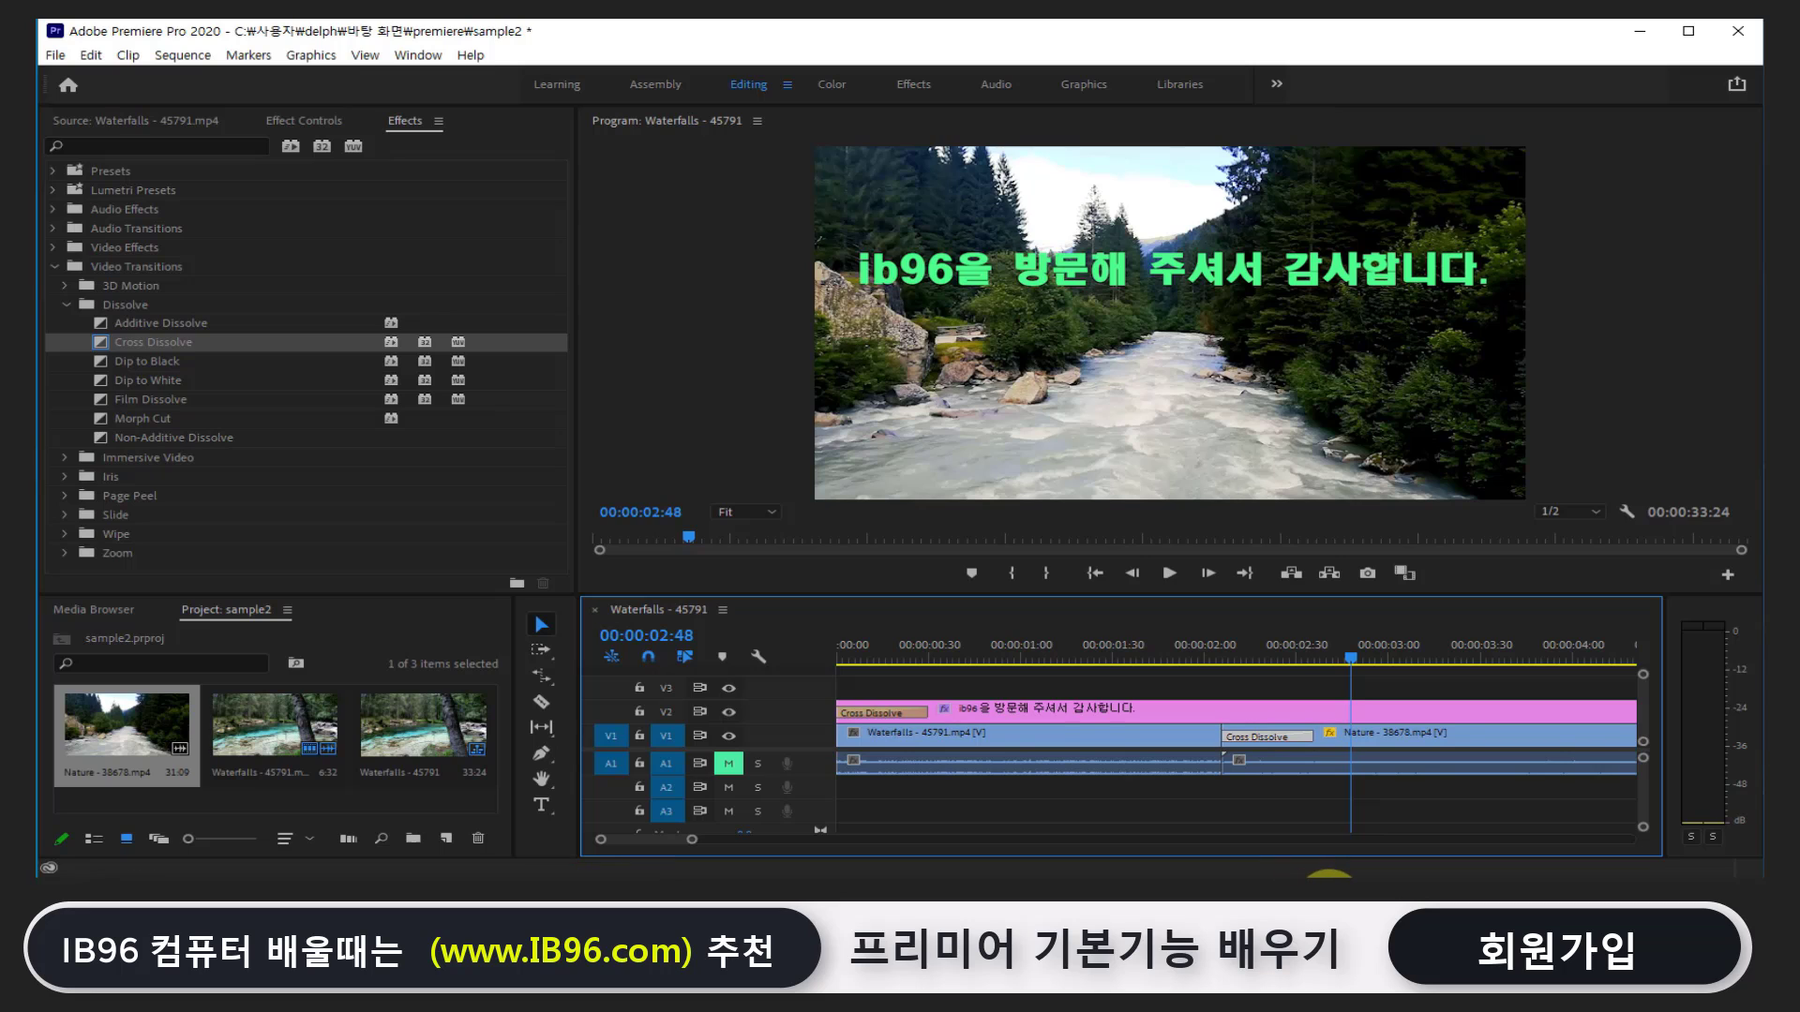
key(Delete)
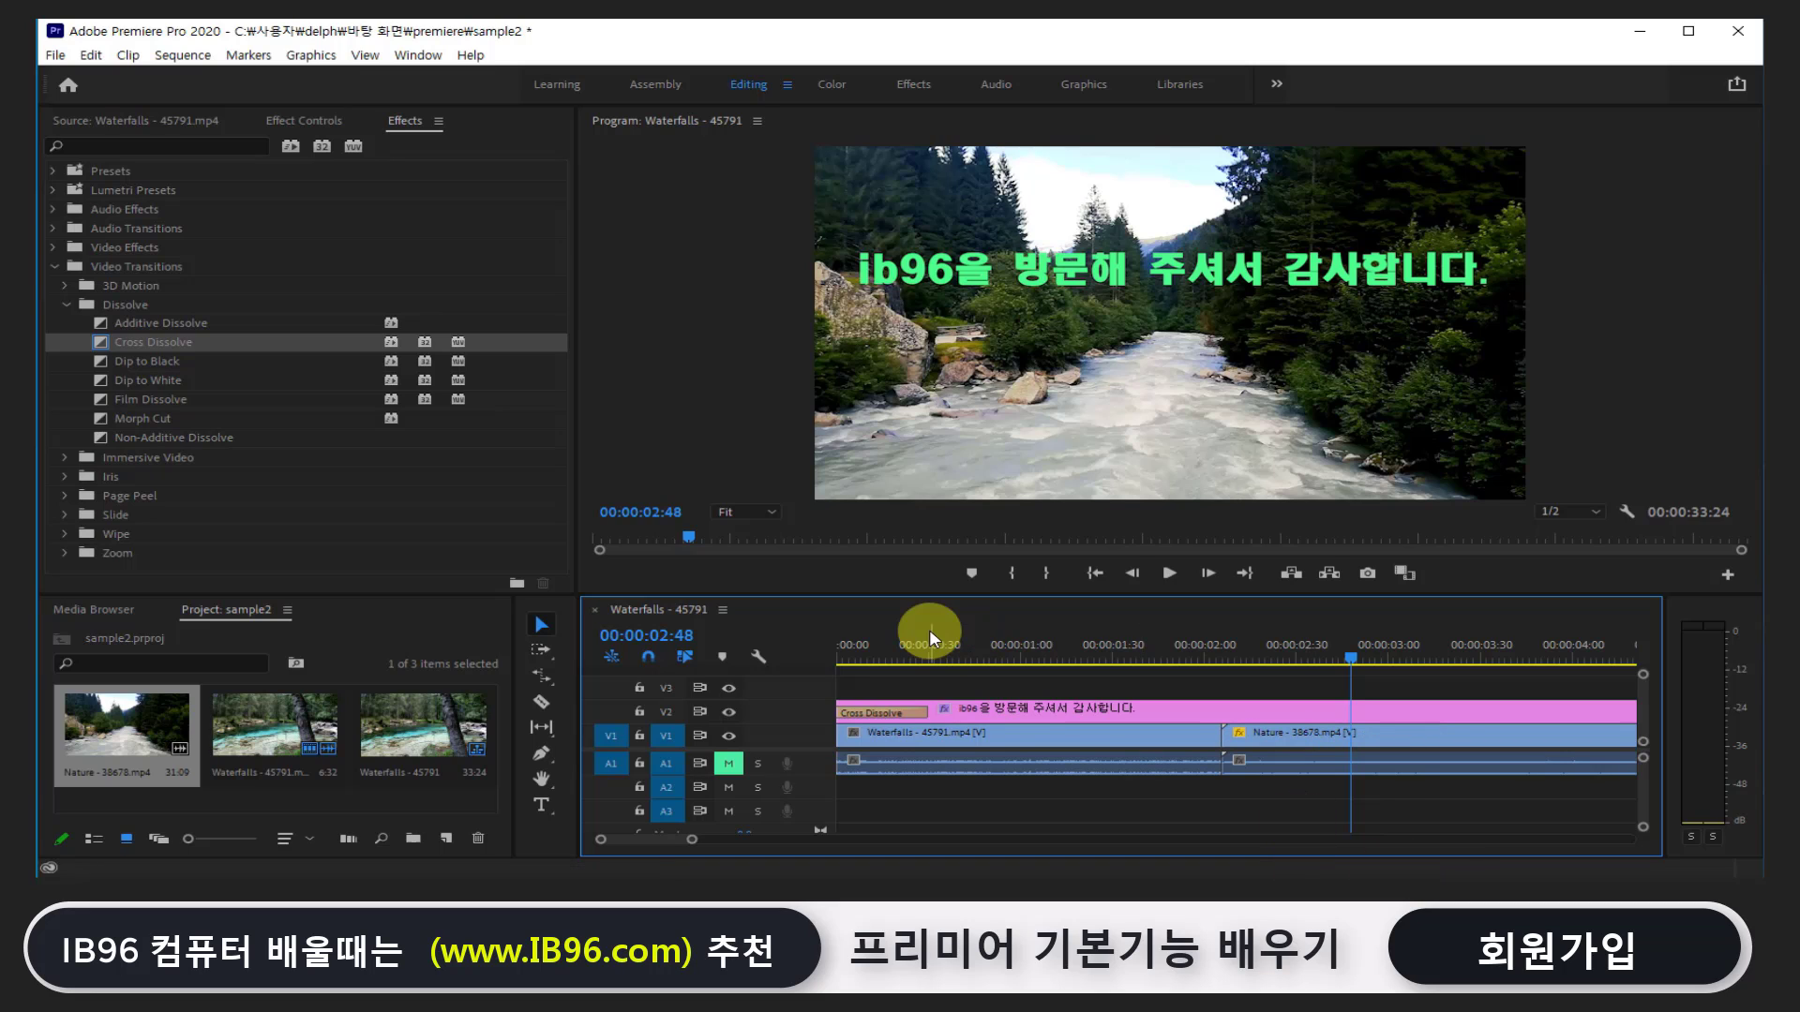
click(64, 285)
click(118, 303)
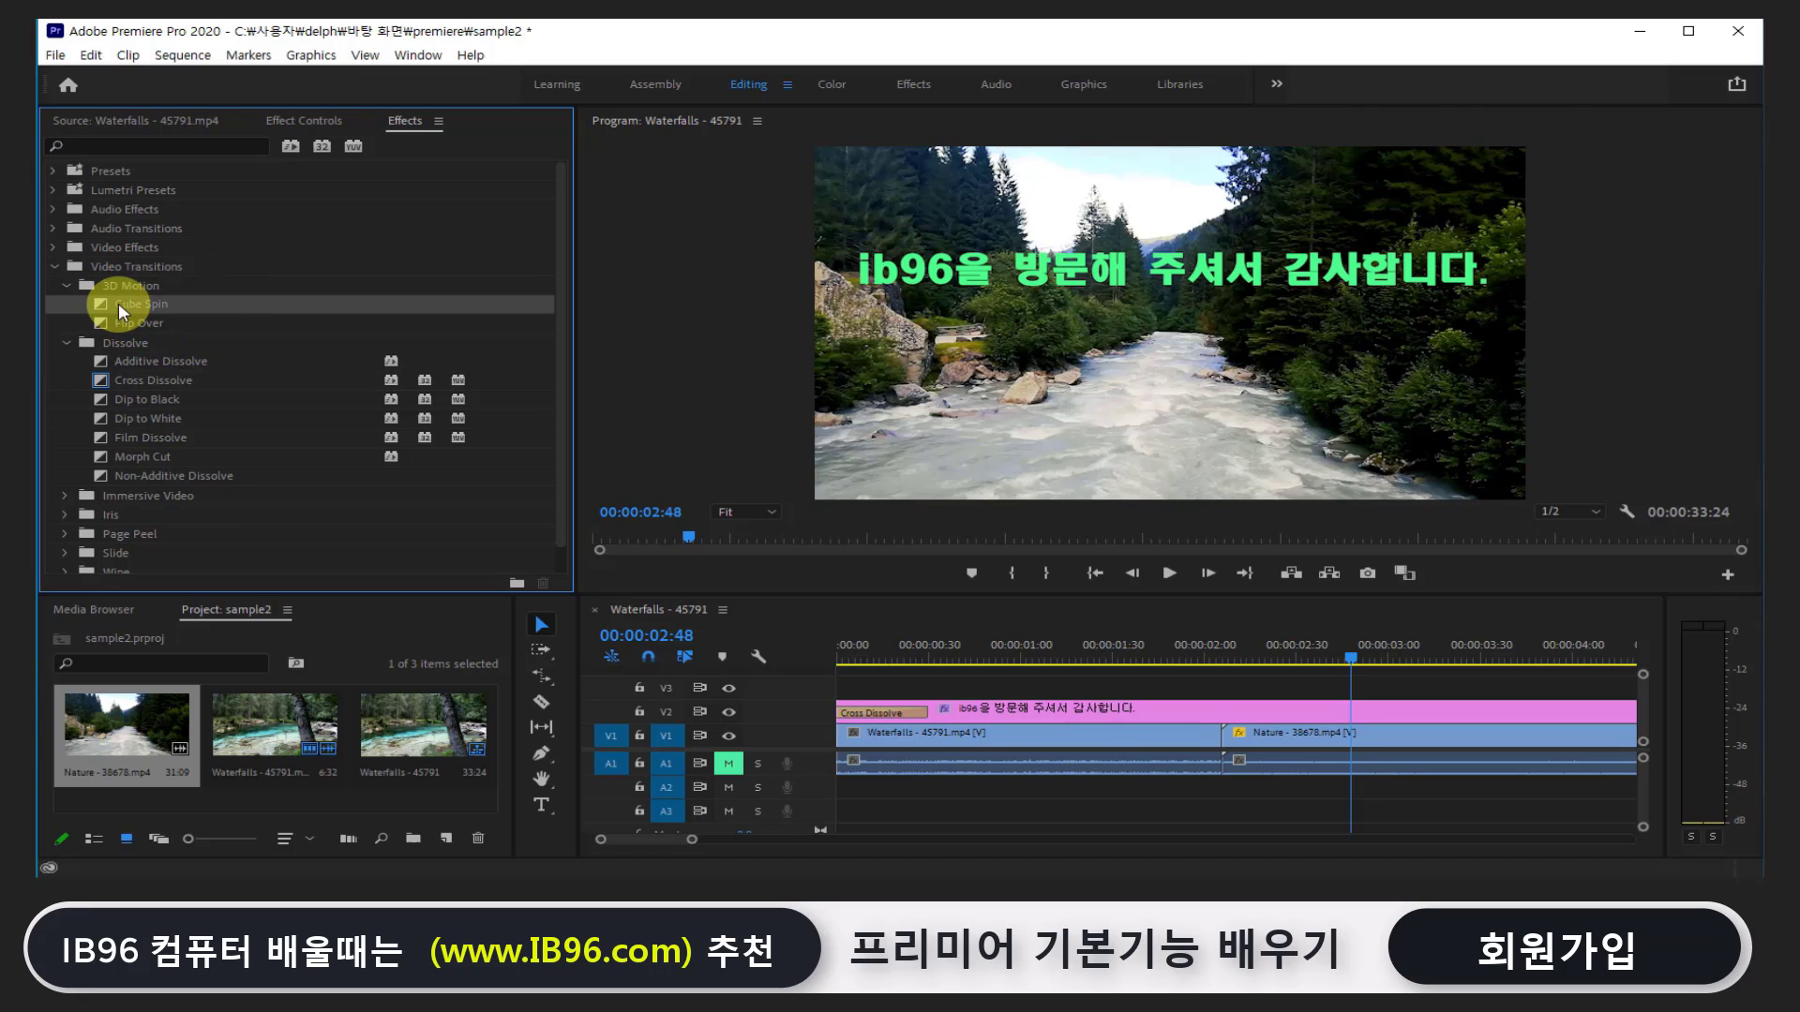
drag(115, 307, 1223, 747)
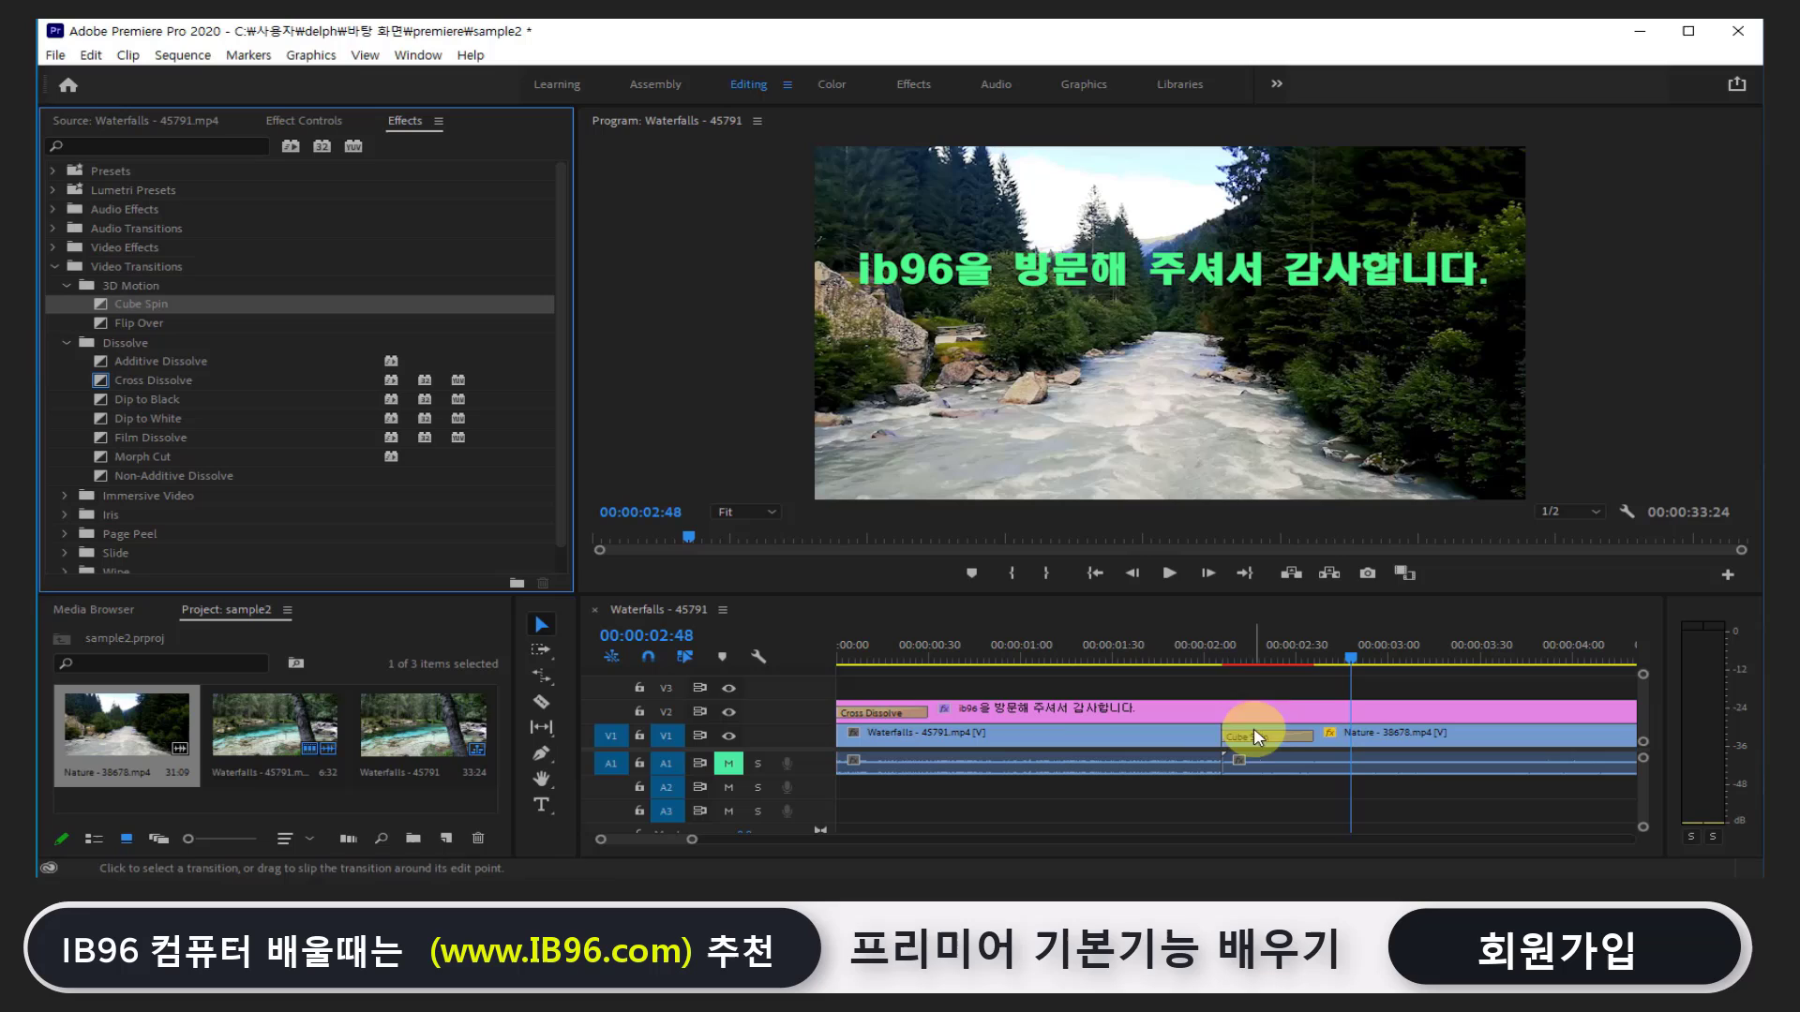
click(1218, 656)
mouse_move(1226, 656)
mouse_down()
mouse_move(1317, 692)
mouse_move(1261, 684)
mouse_up()
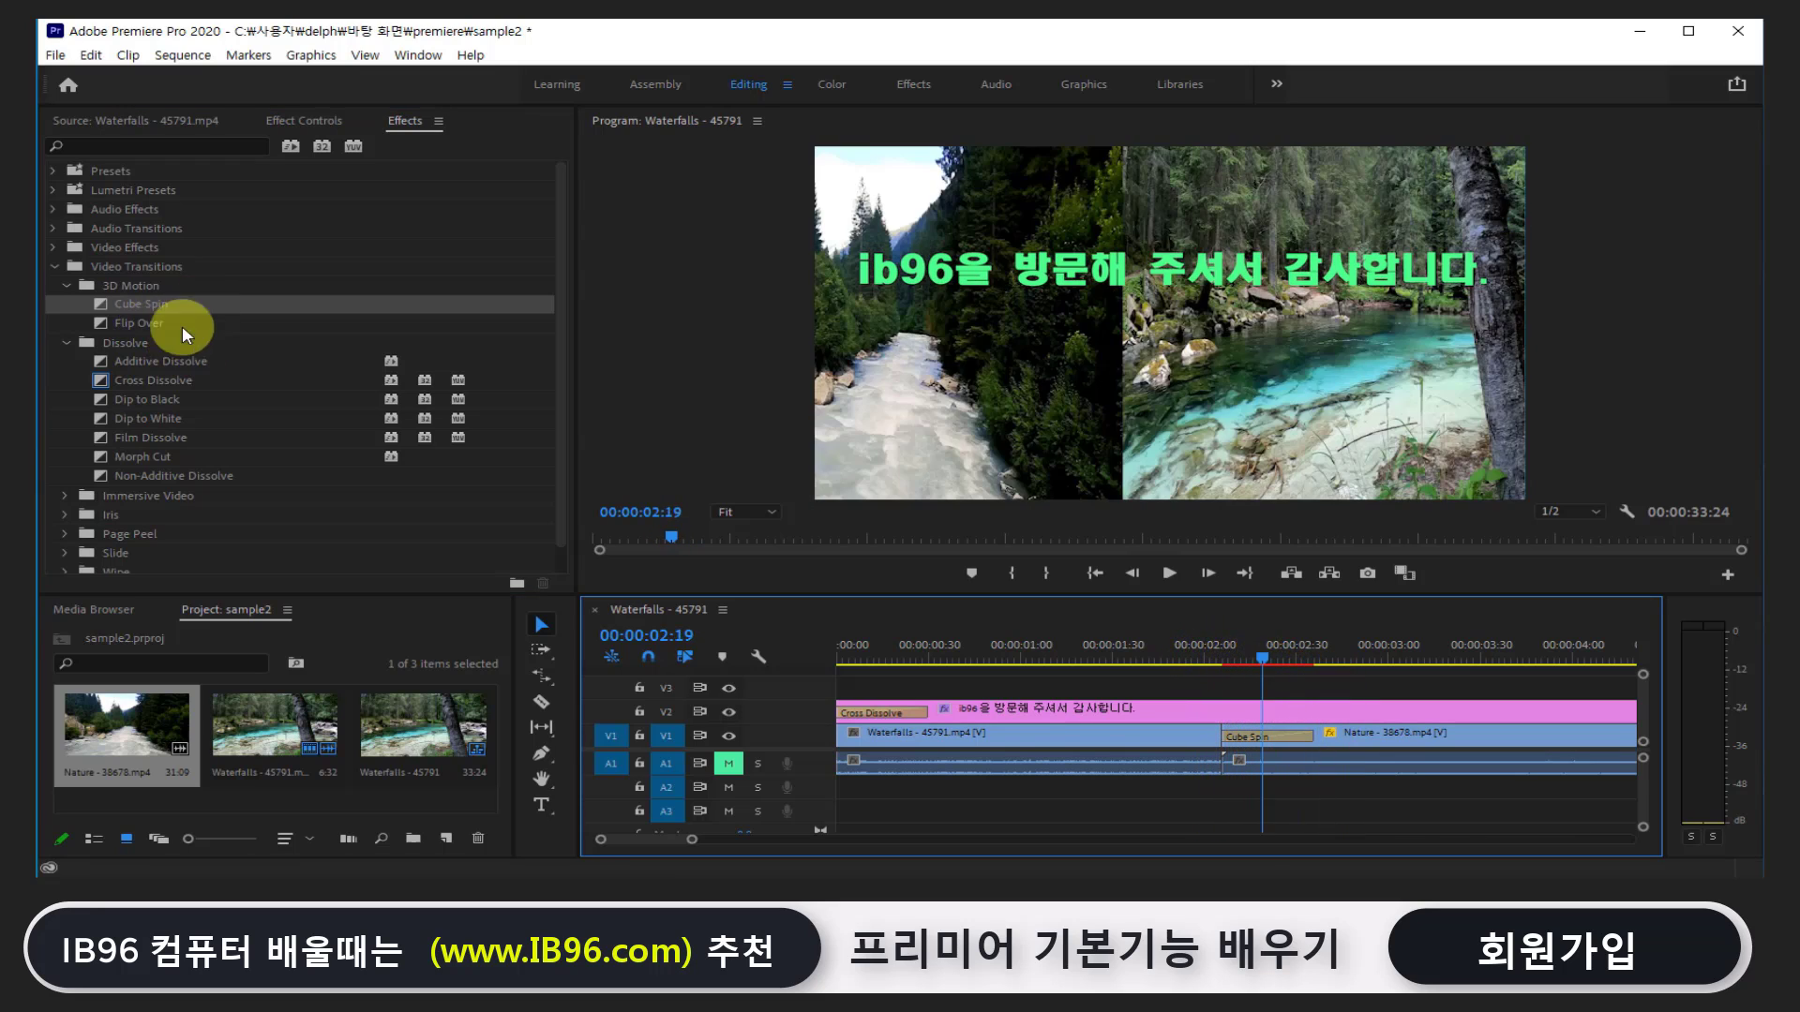
scroll(156, 531, down, 1)
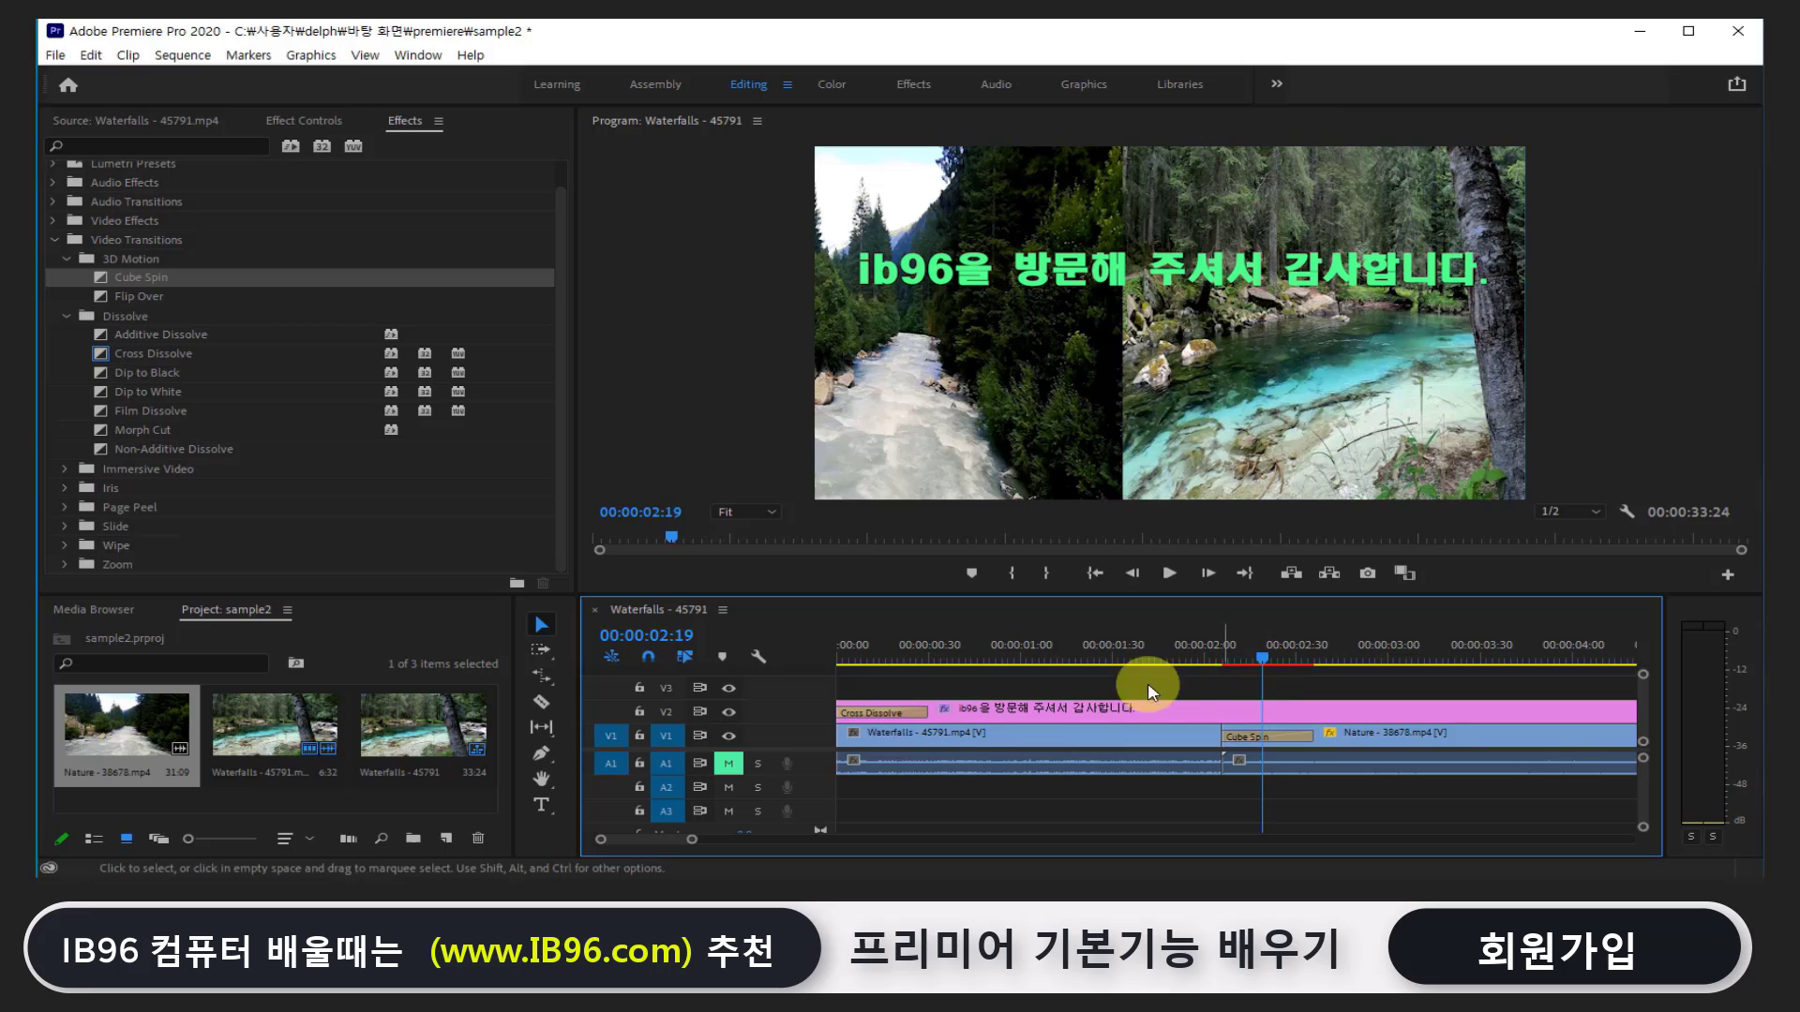
click(1290, 741)
key(Delete)
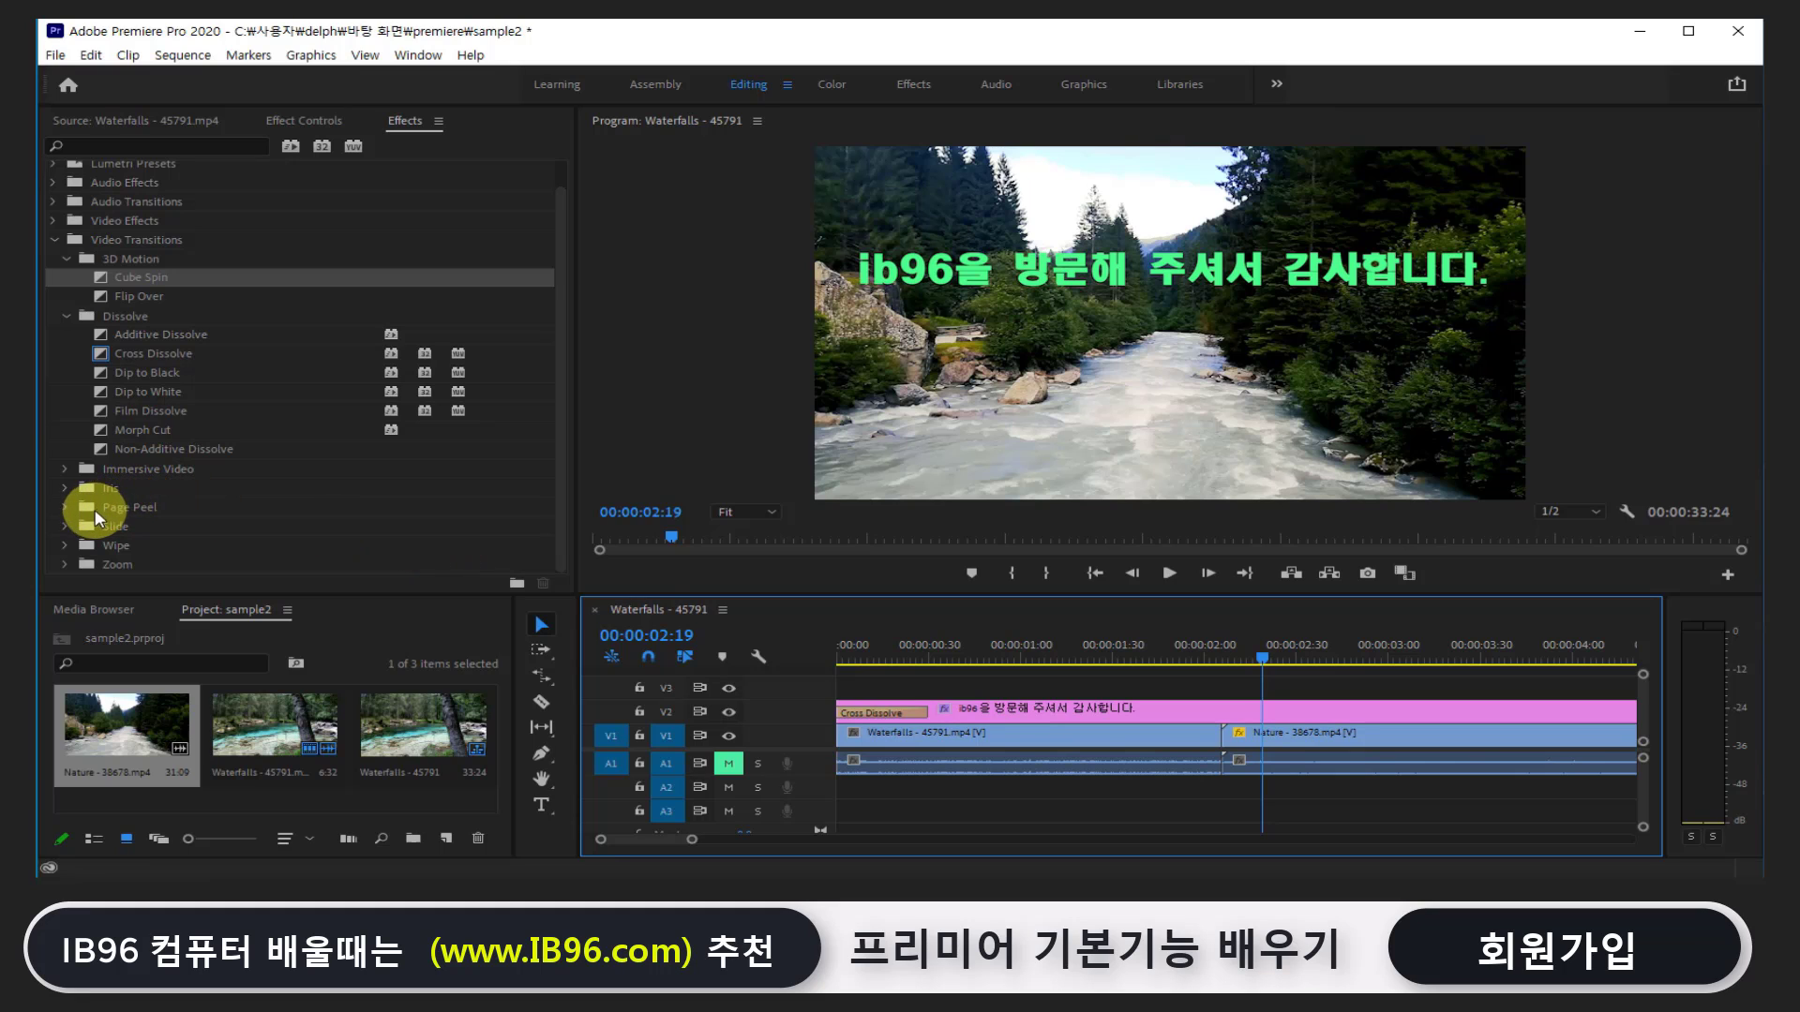
Try Iris Cross at the Waterfalls–Nature join, then undo back to the waterfall-only timeline
click(64, 487)
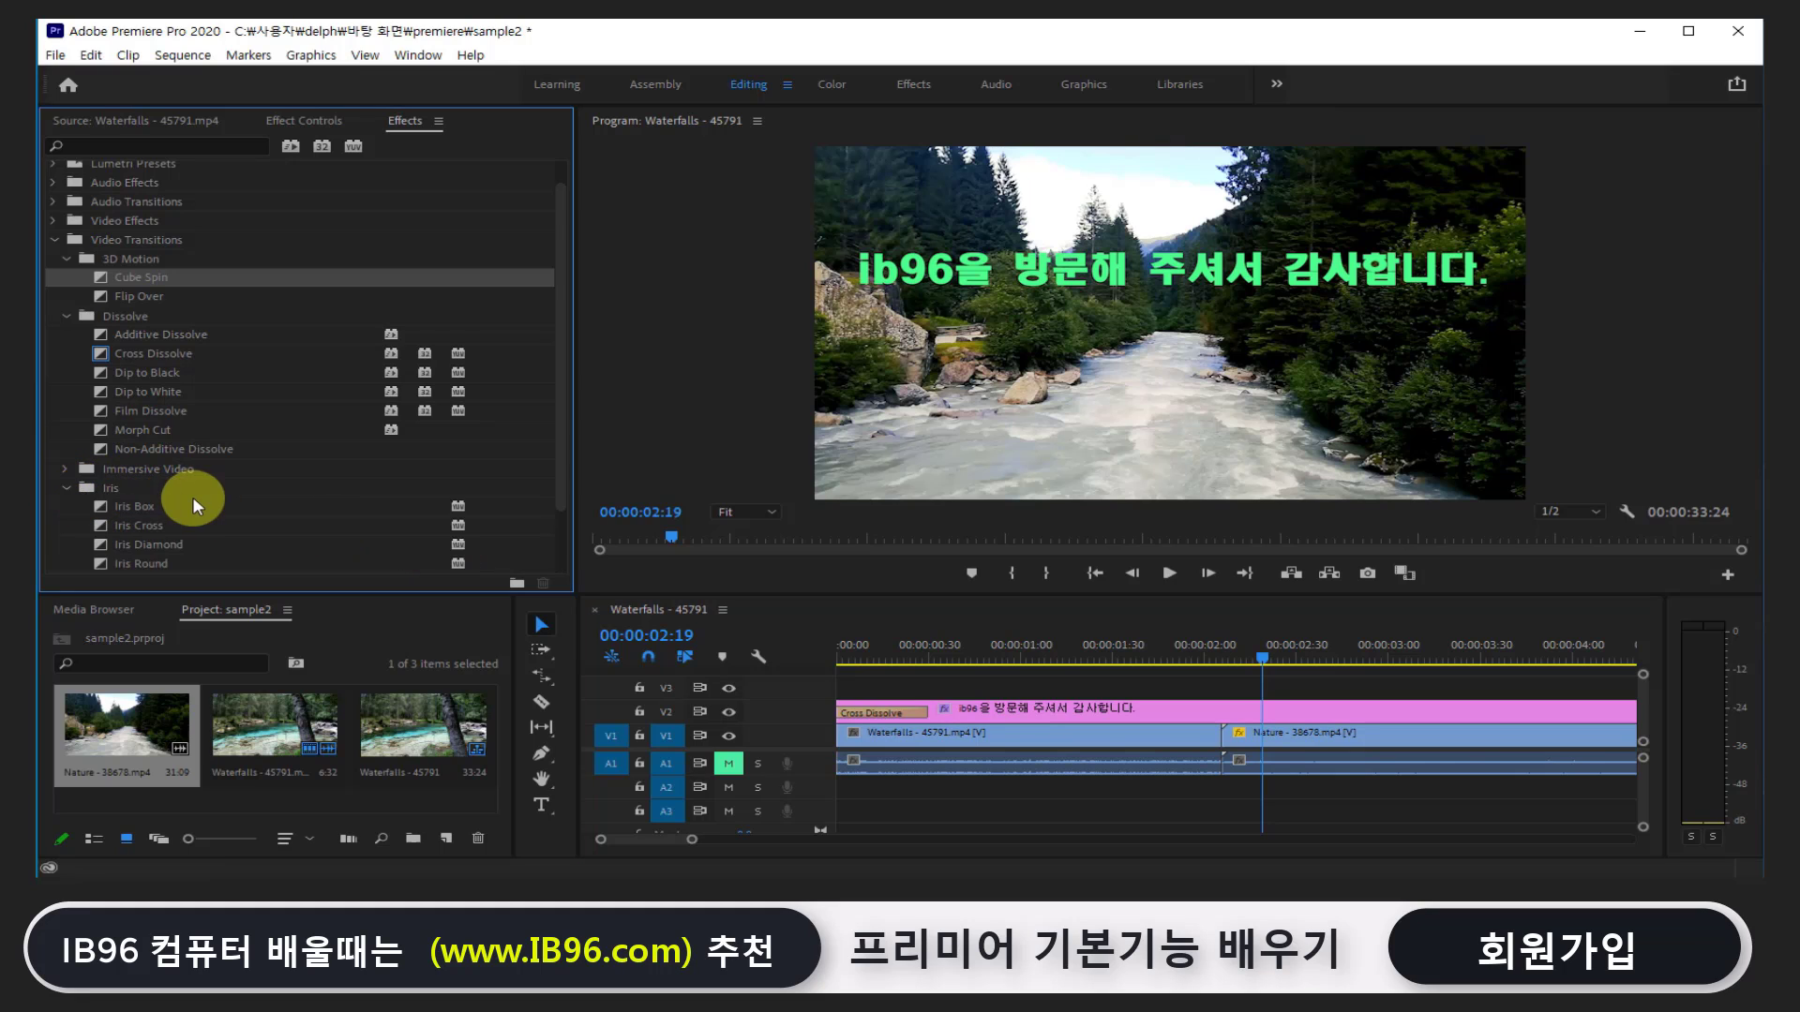
scroll(193, 496, down, 1)
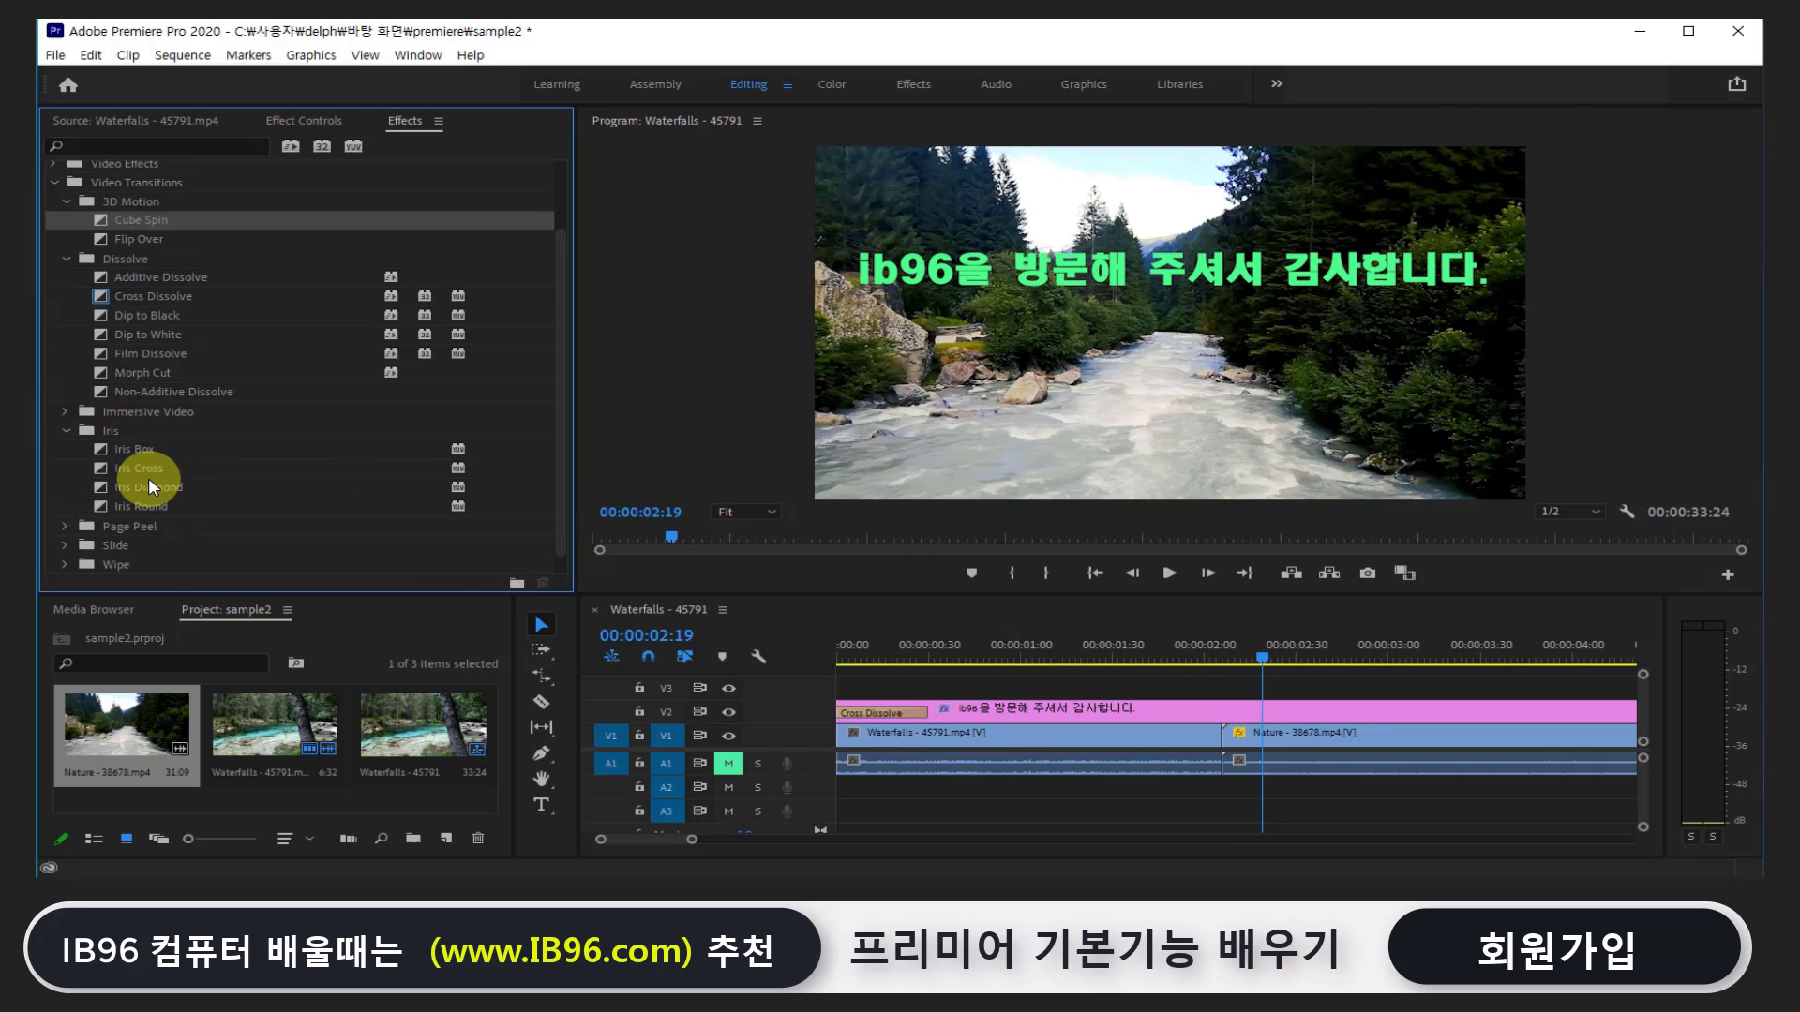
drag(133, 468, 1228, 755)
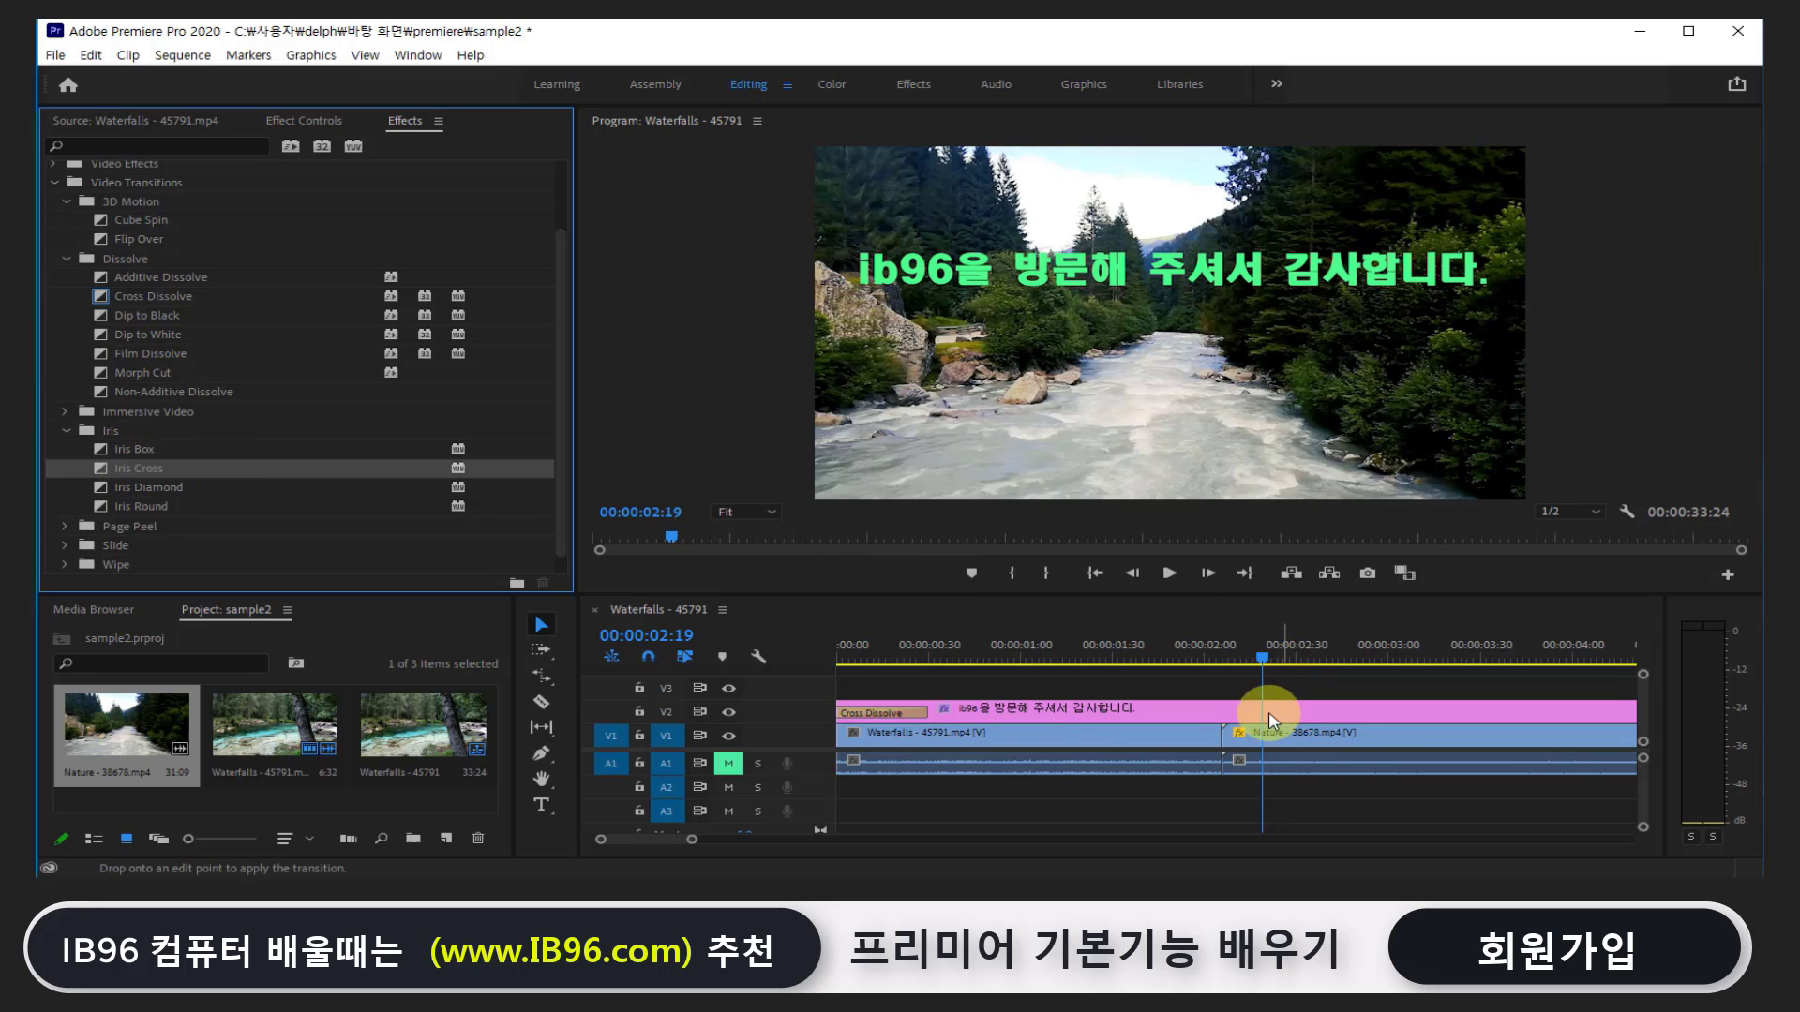
mouse_move(1200, 656)
mouse_down()
mouse_move(1291, 666)
mouse_move(1244, 665)
mouse_move(1278, 672)
mouse_up()
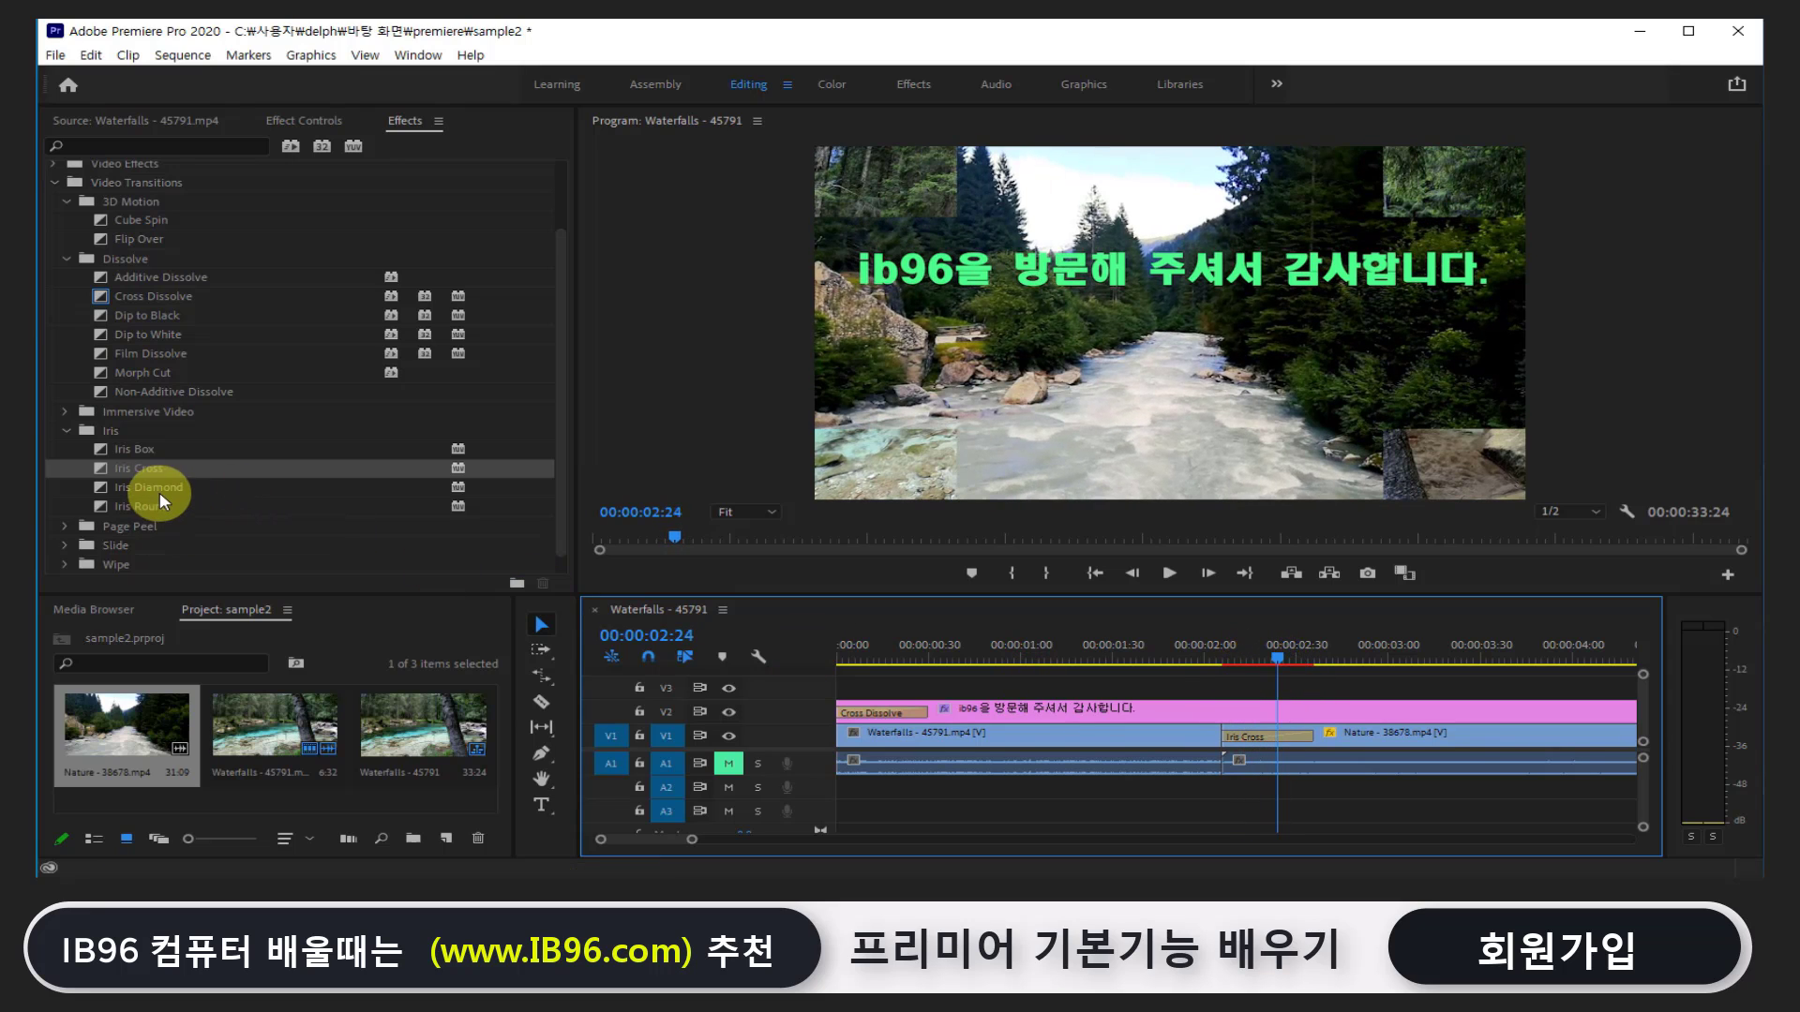
scroll(160, 502, down, 1)
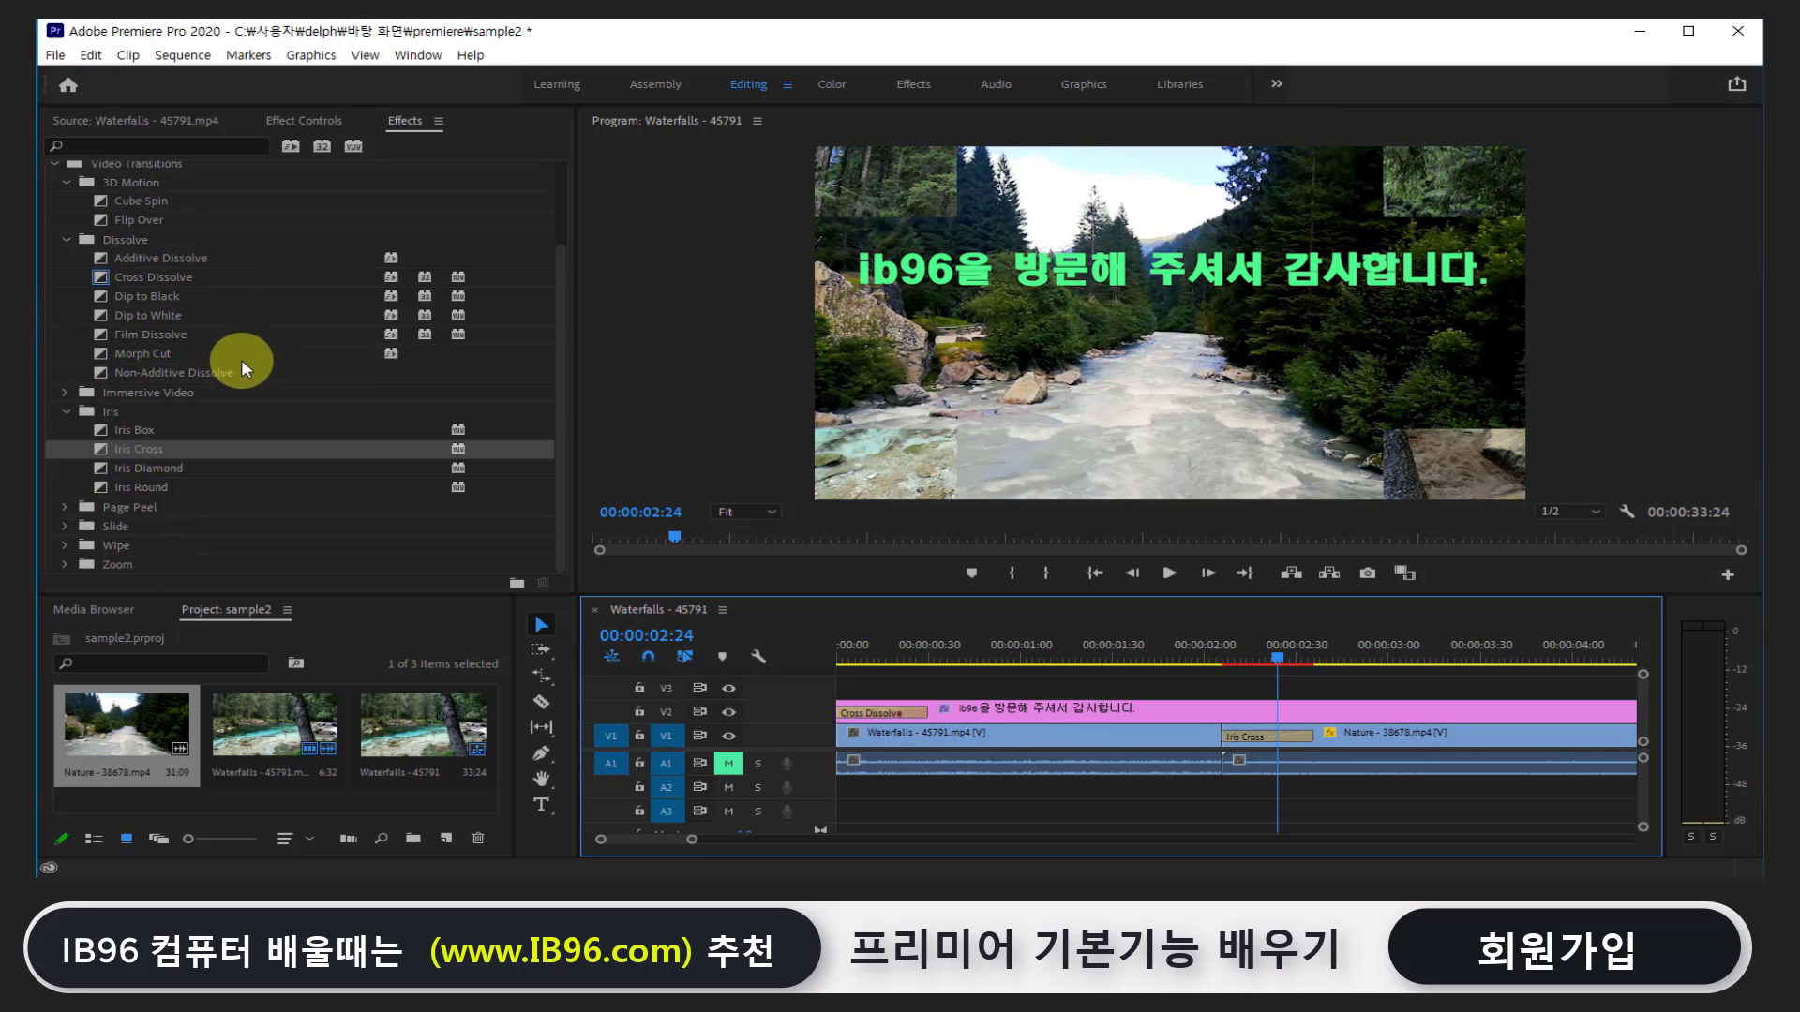
scroll(227, 471, up, 1)
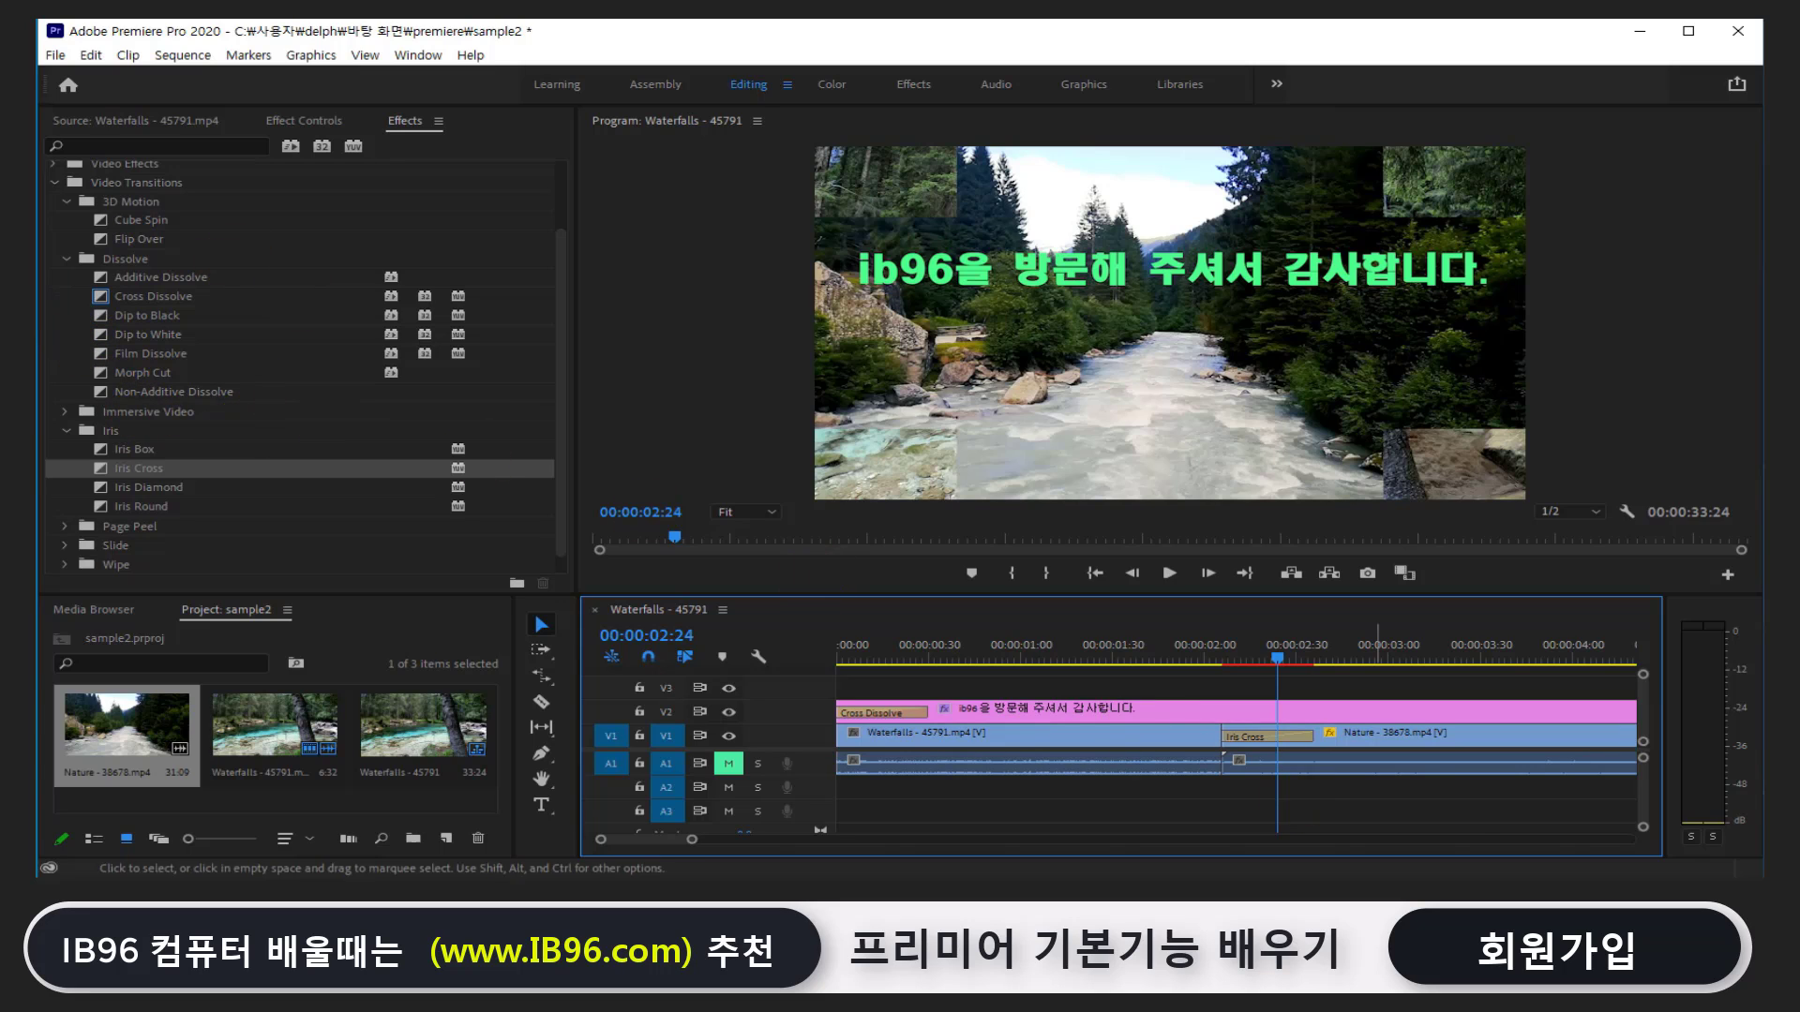
key(ctrl+z)
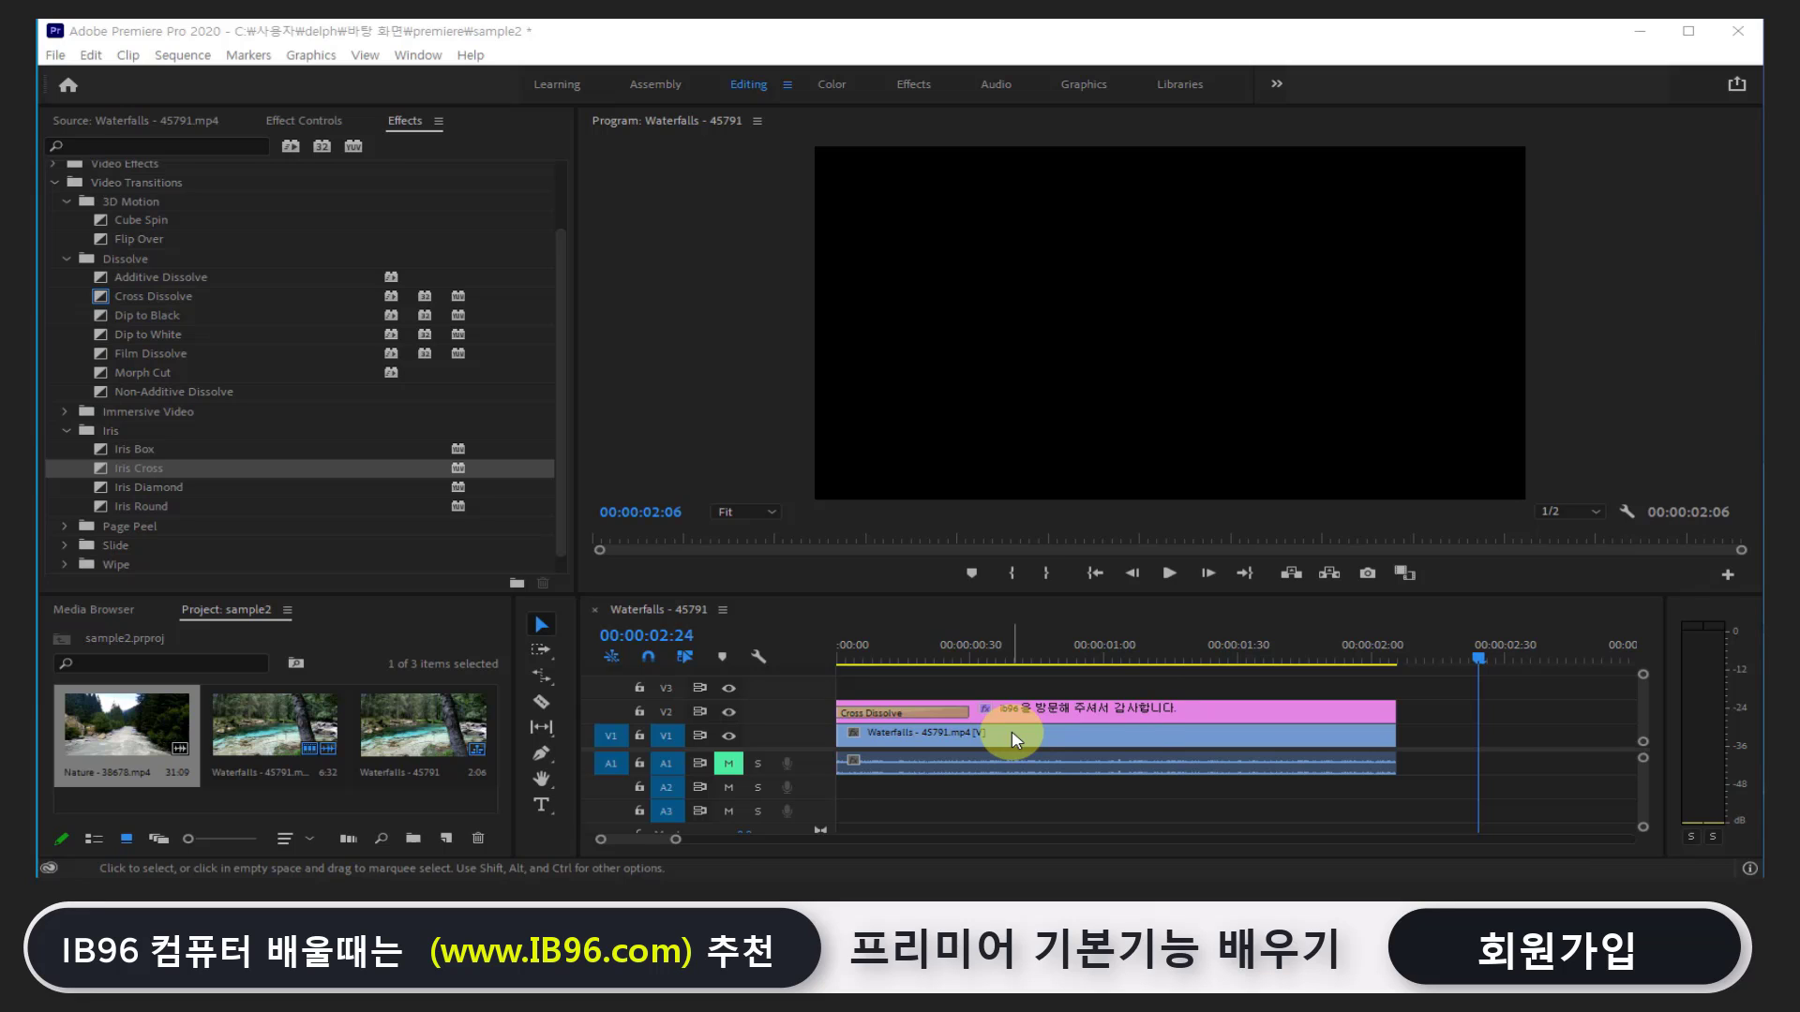
Bring up Export Settings via File > Export > Media and scrub through the preview frames
click(53, 57)
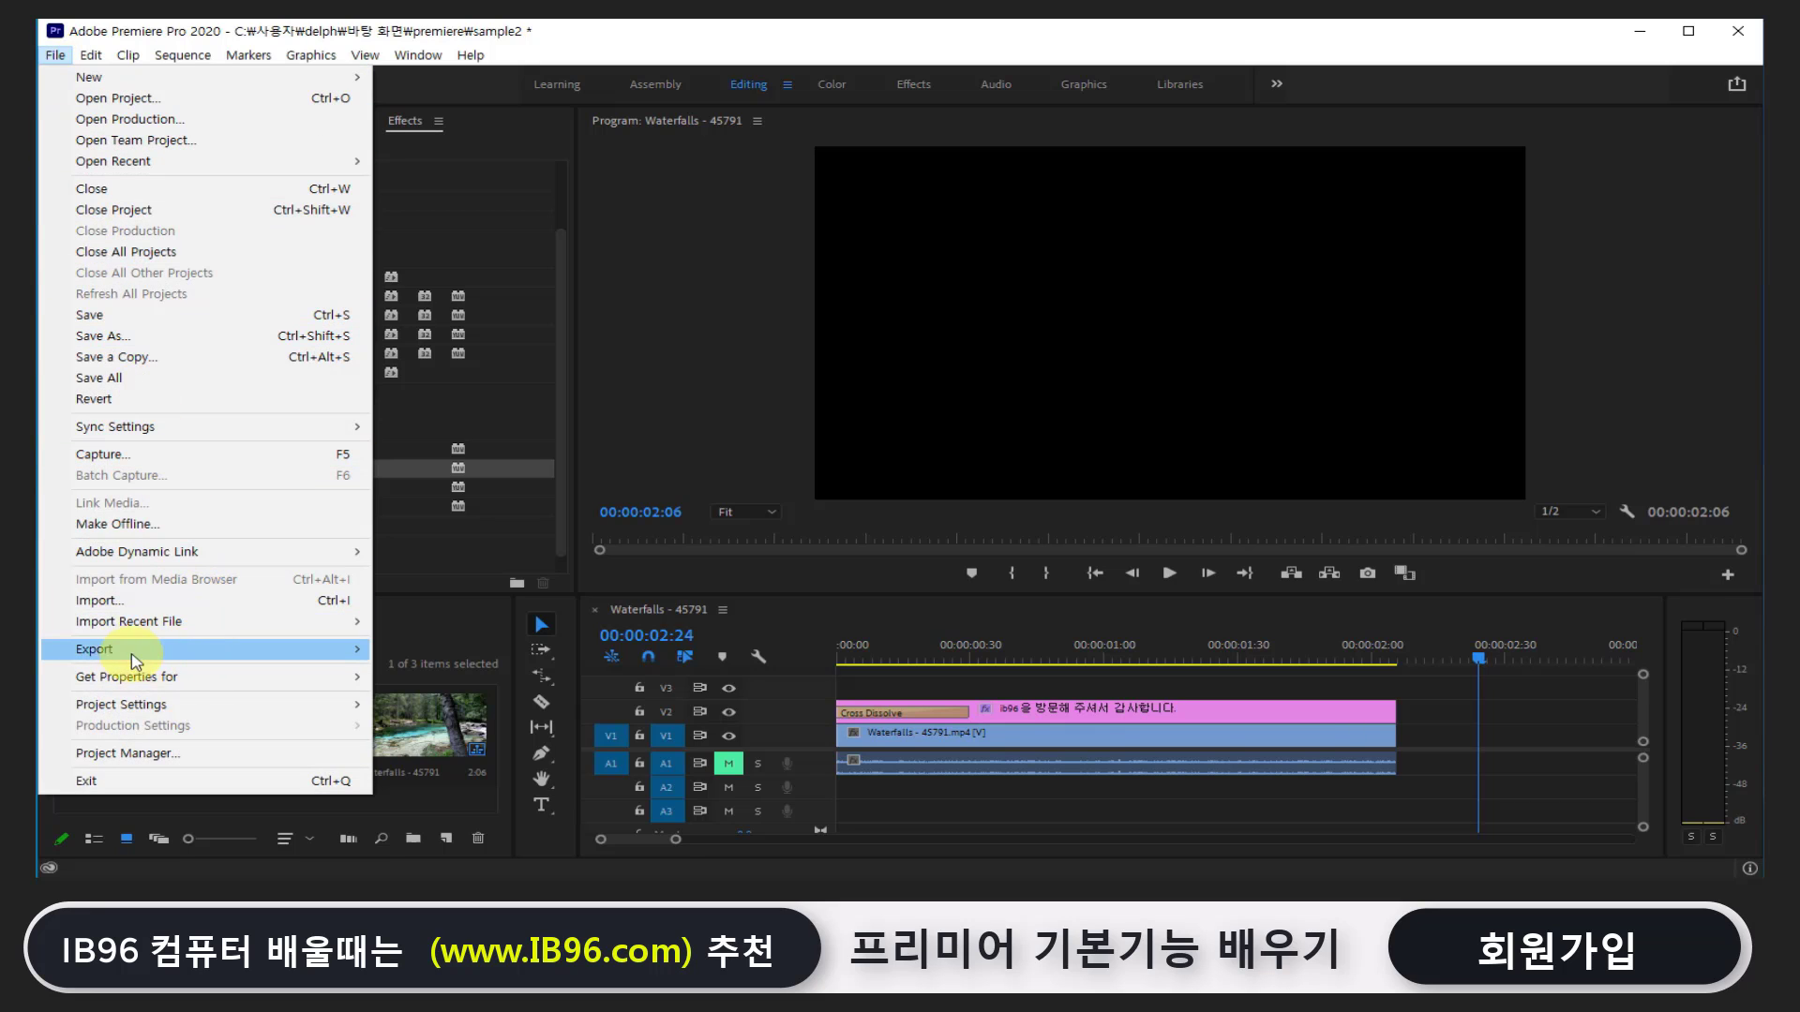
mouse_move(141, 656)
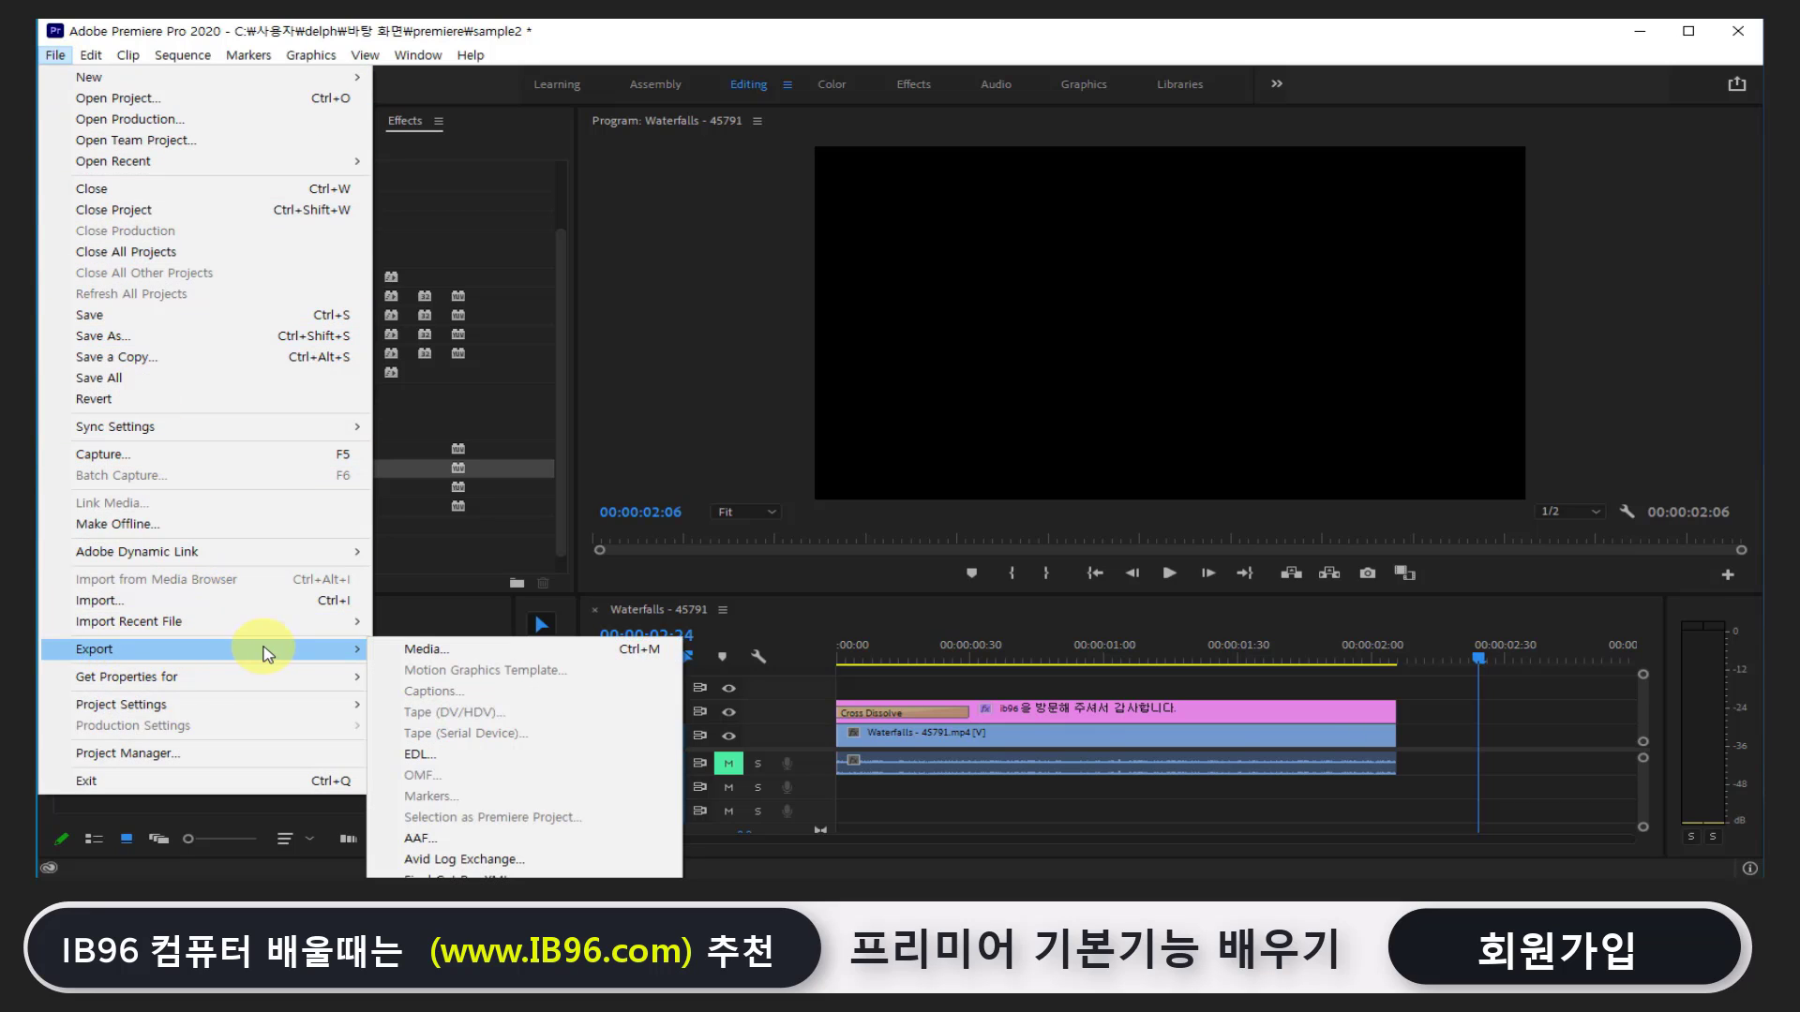
click(437, 657)
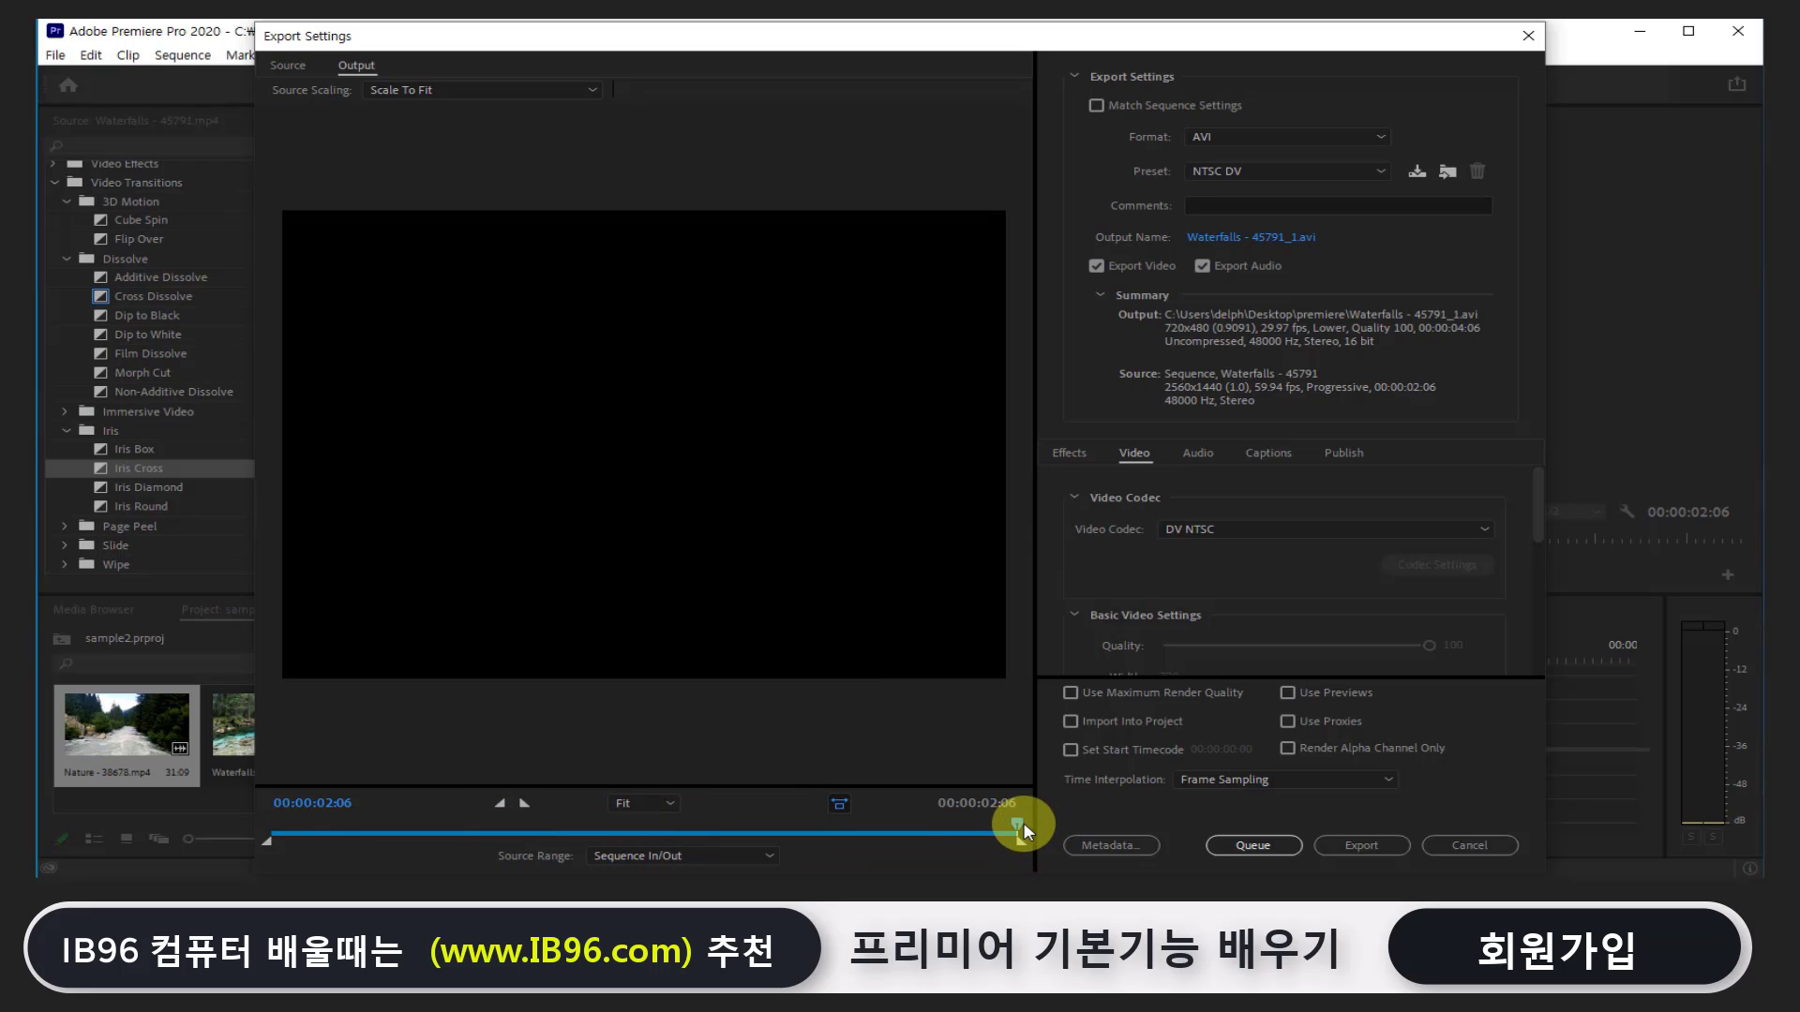
mouse_move(1018, 825)
mouse_down()
mouse_move(373, 820)
mouse_move(1006, 859)
mouse_up()
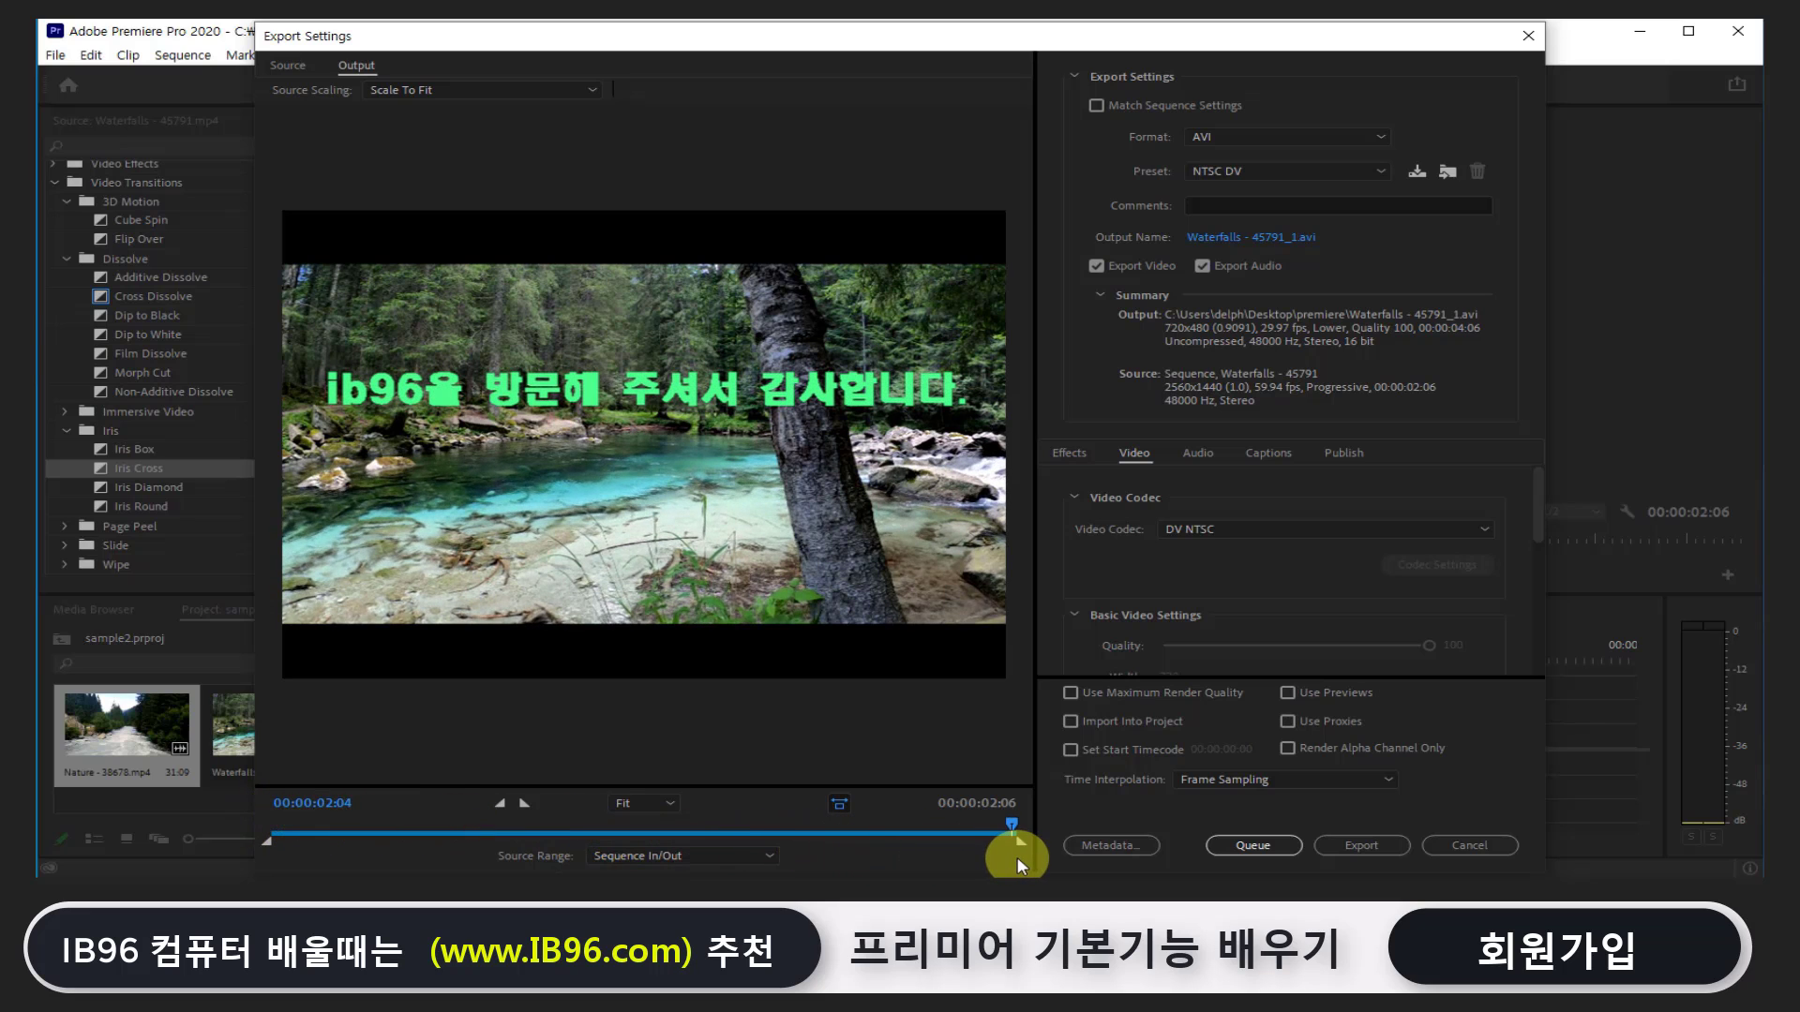
mouse_move(1004, 857)
mouse_down()
mouse_move(617, 829)
mouse_move(733, 829)
mouse_up()
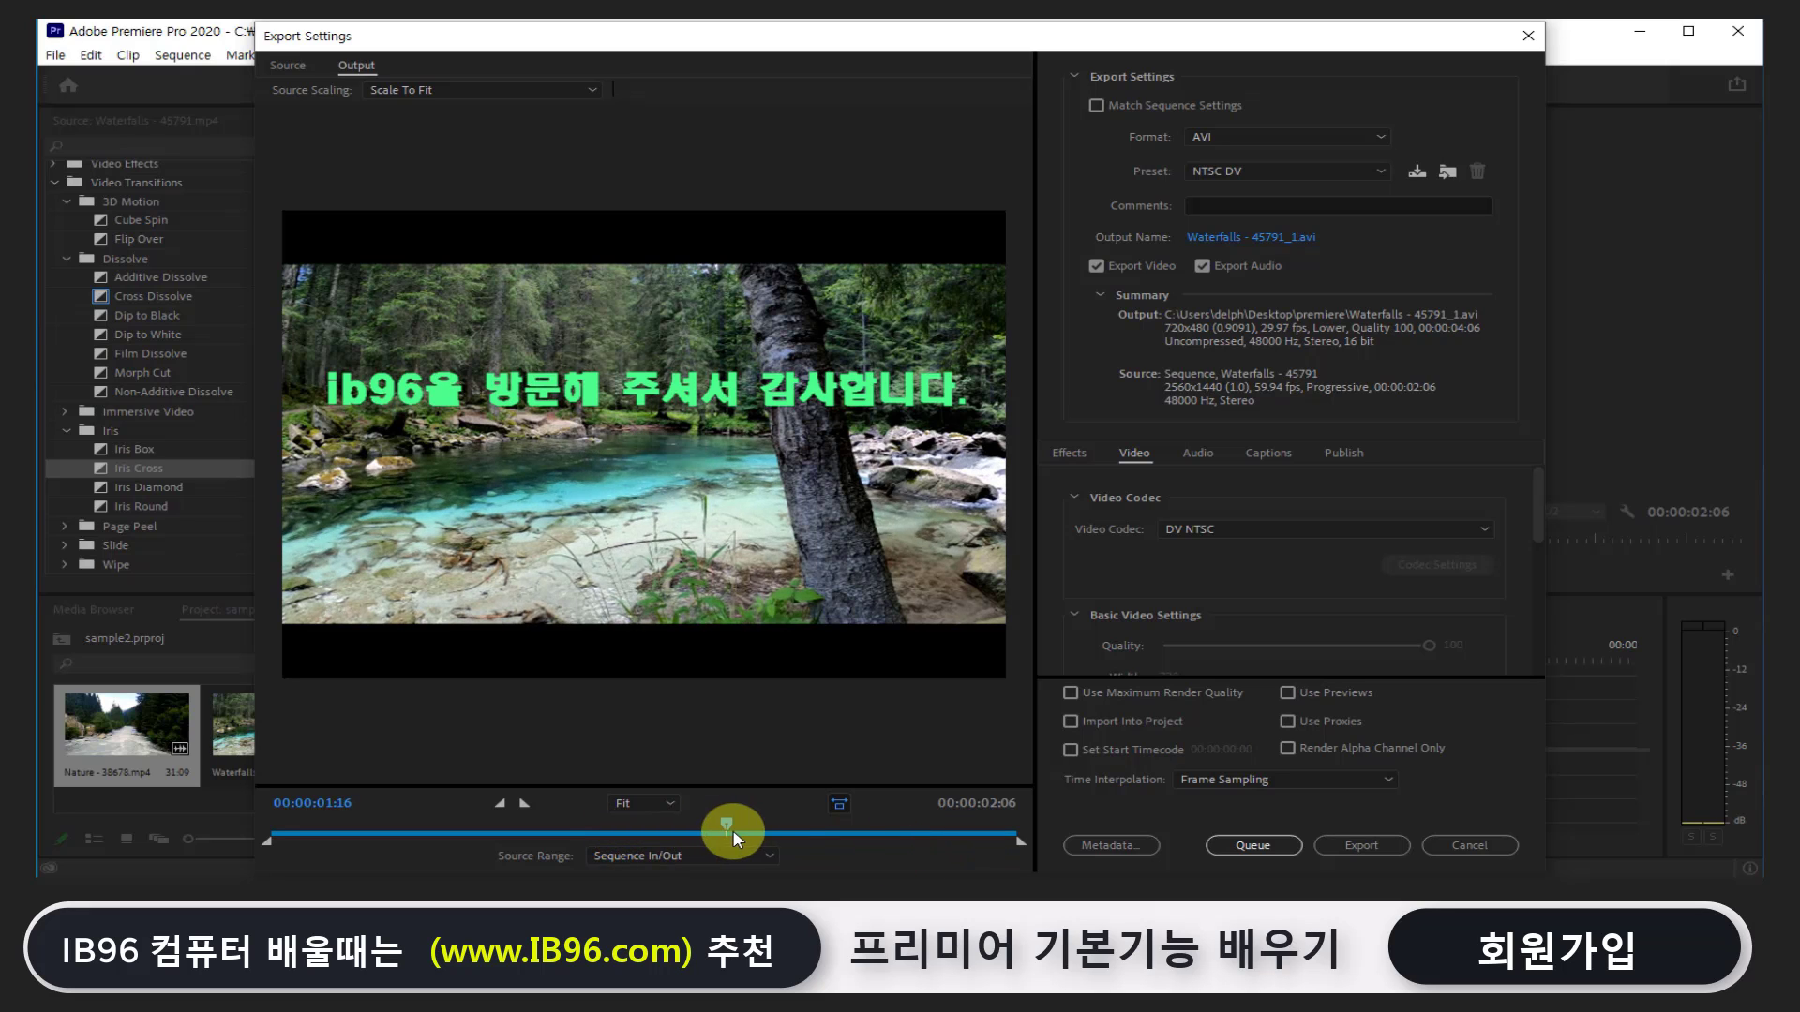
drag(1020, 842, 730, 848)
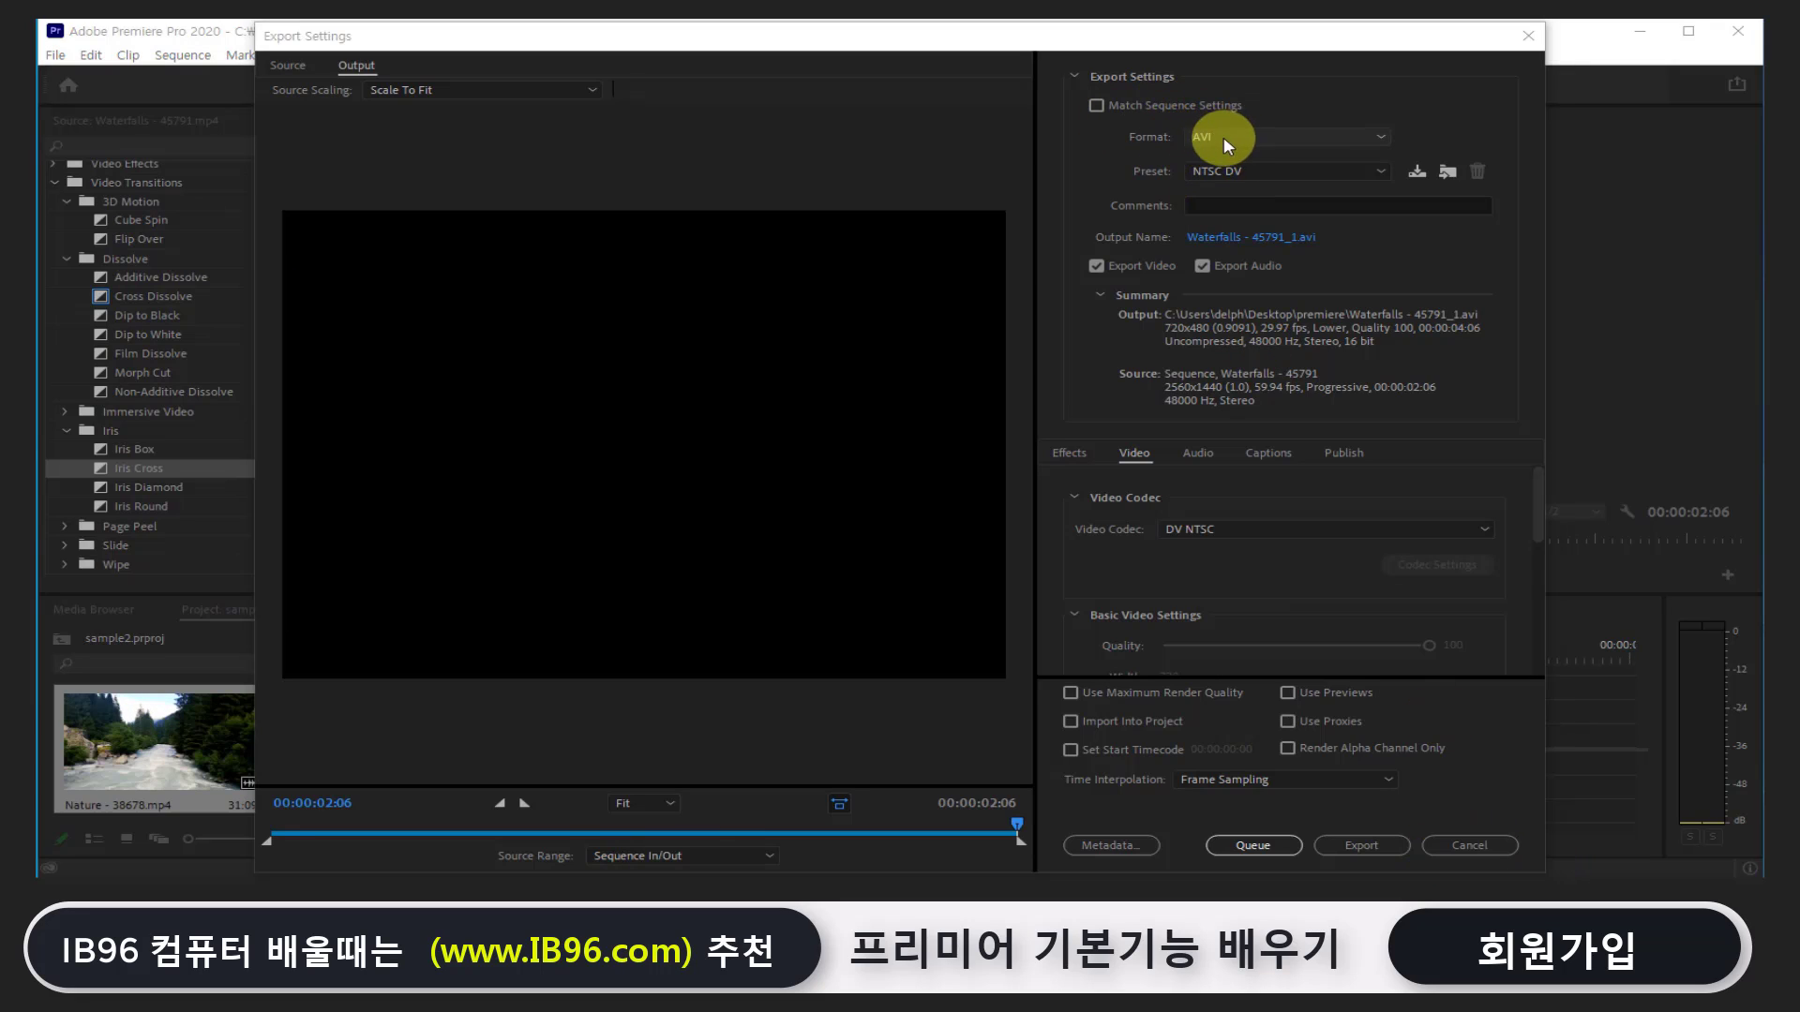
Change the export Format from AVI to H.264 and check its presets
click(1380, 137)
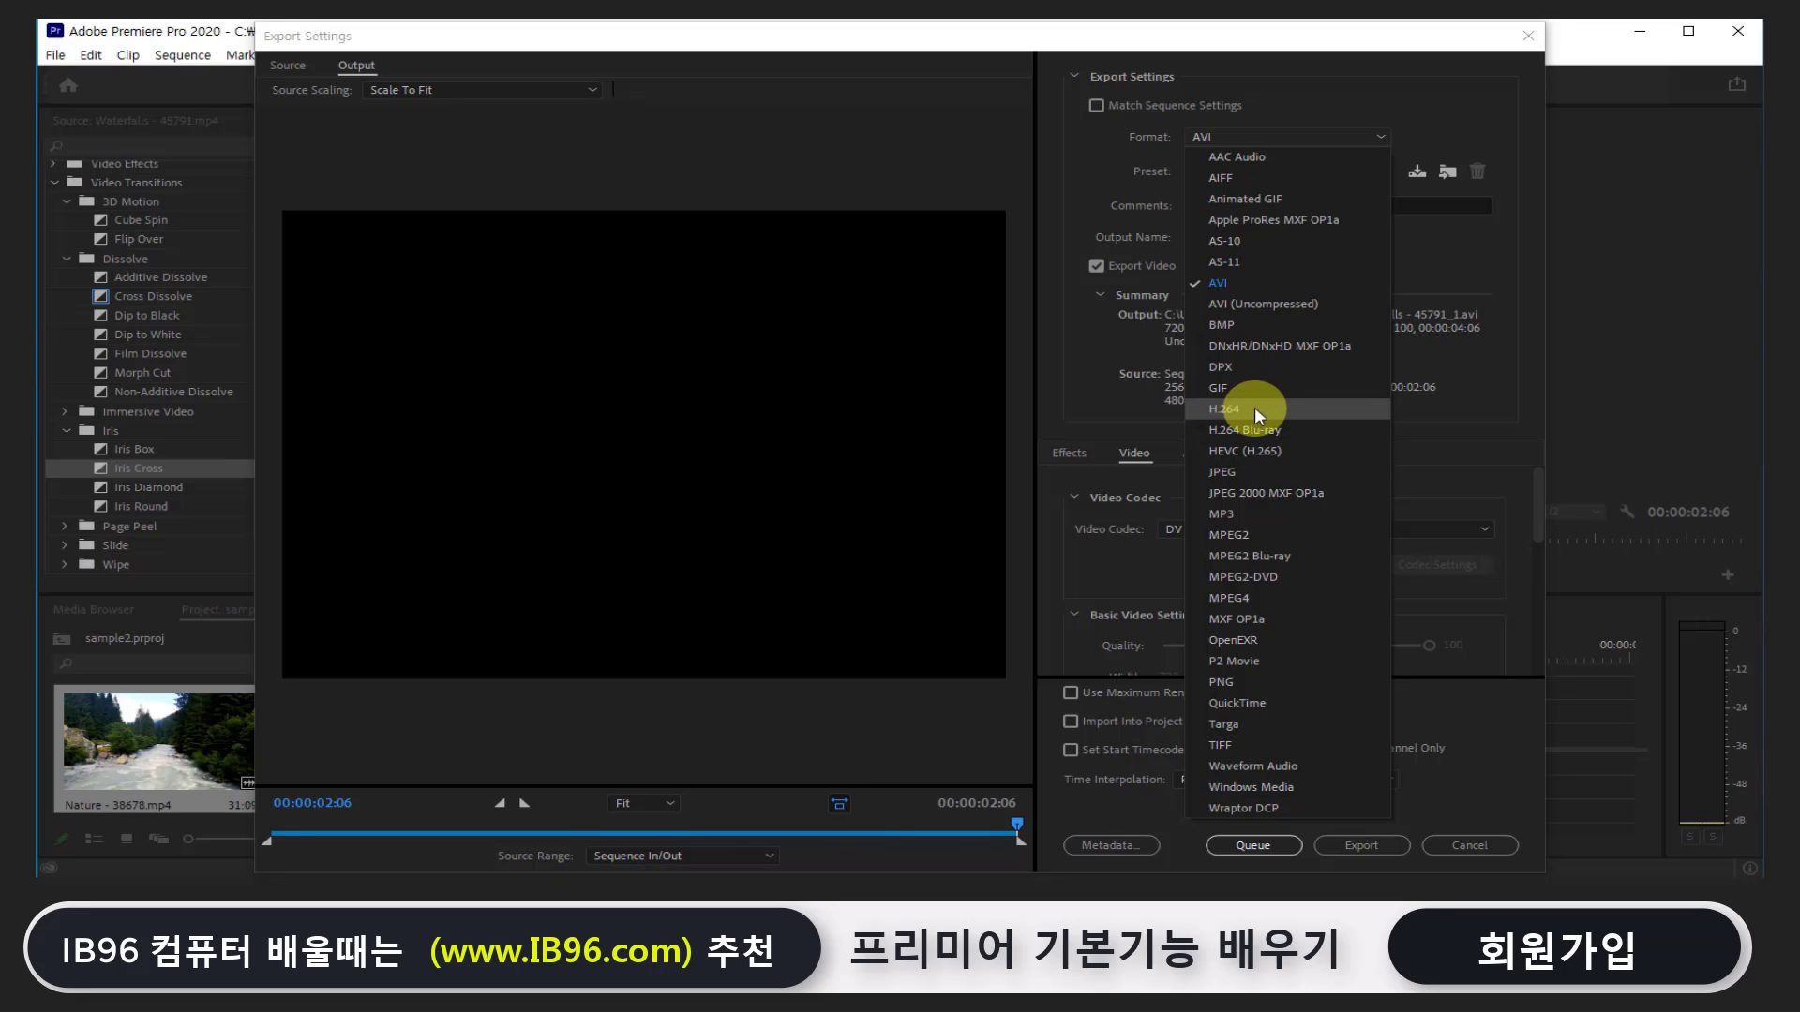
click(1257, 415)
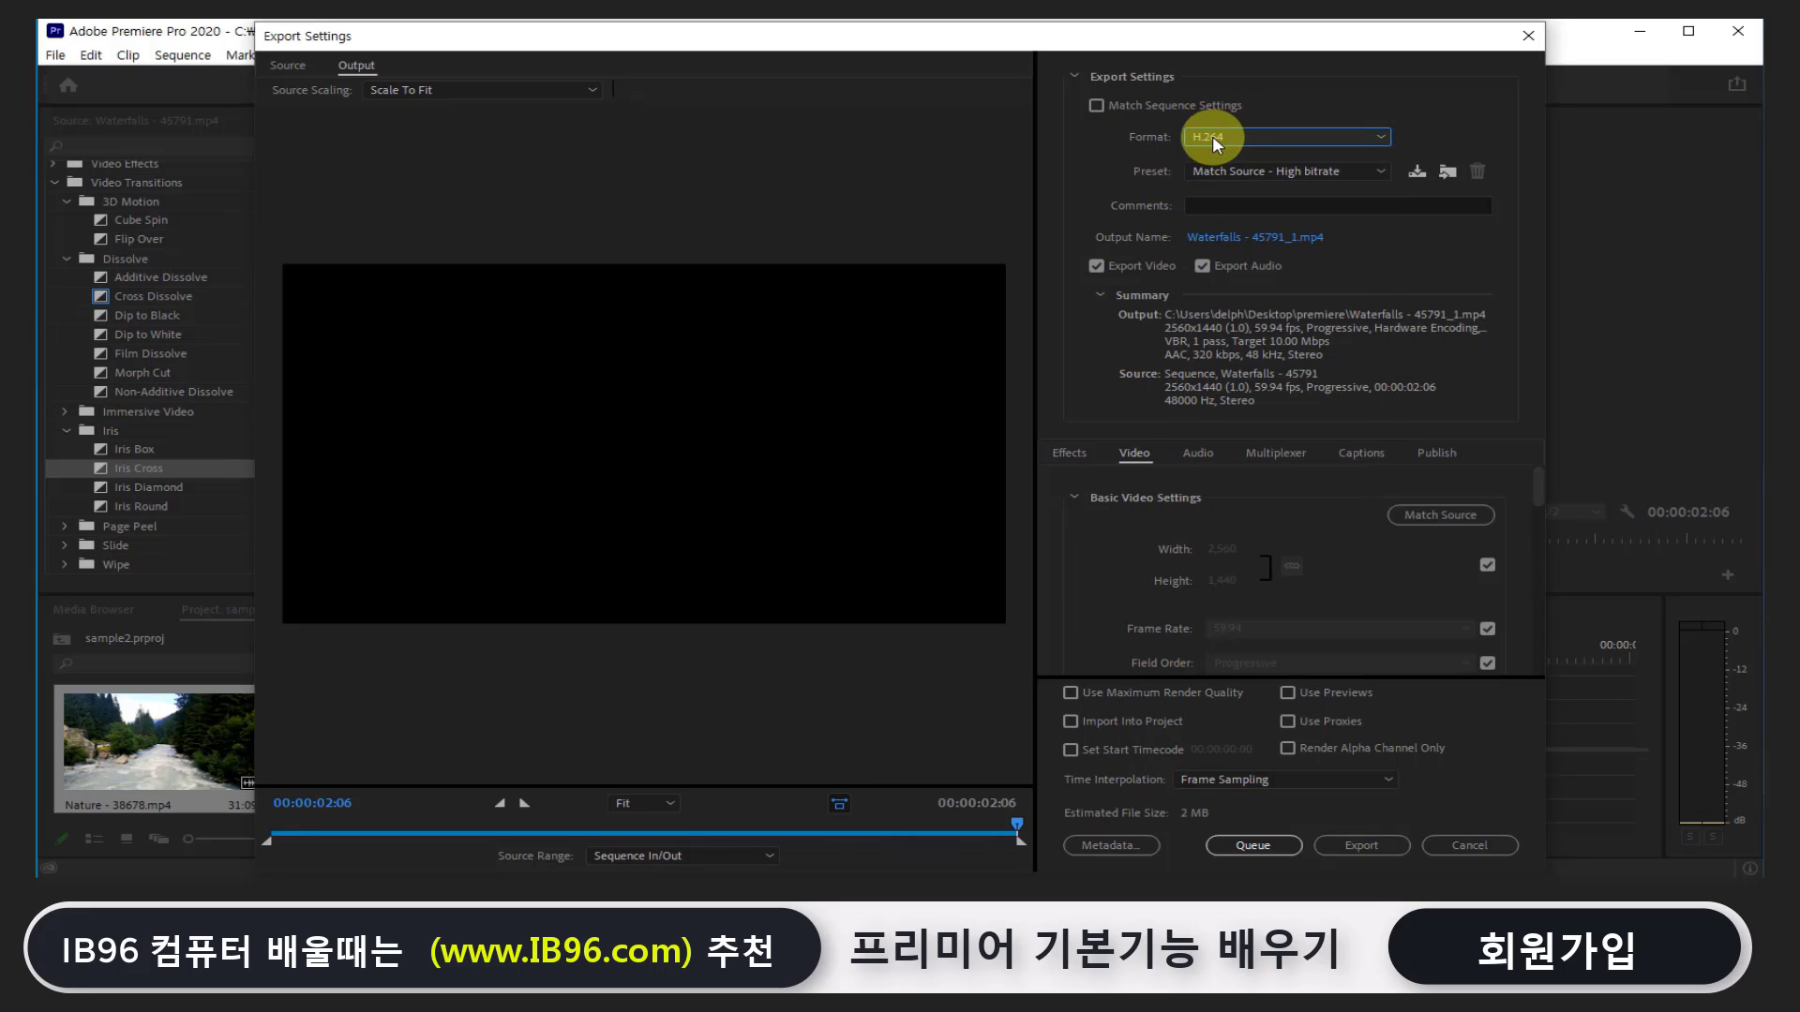
click(1384, 174)
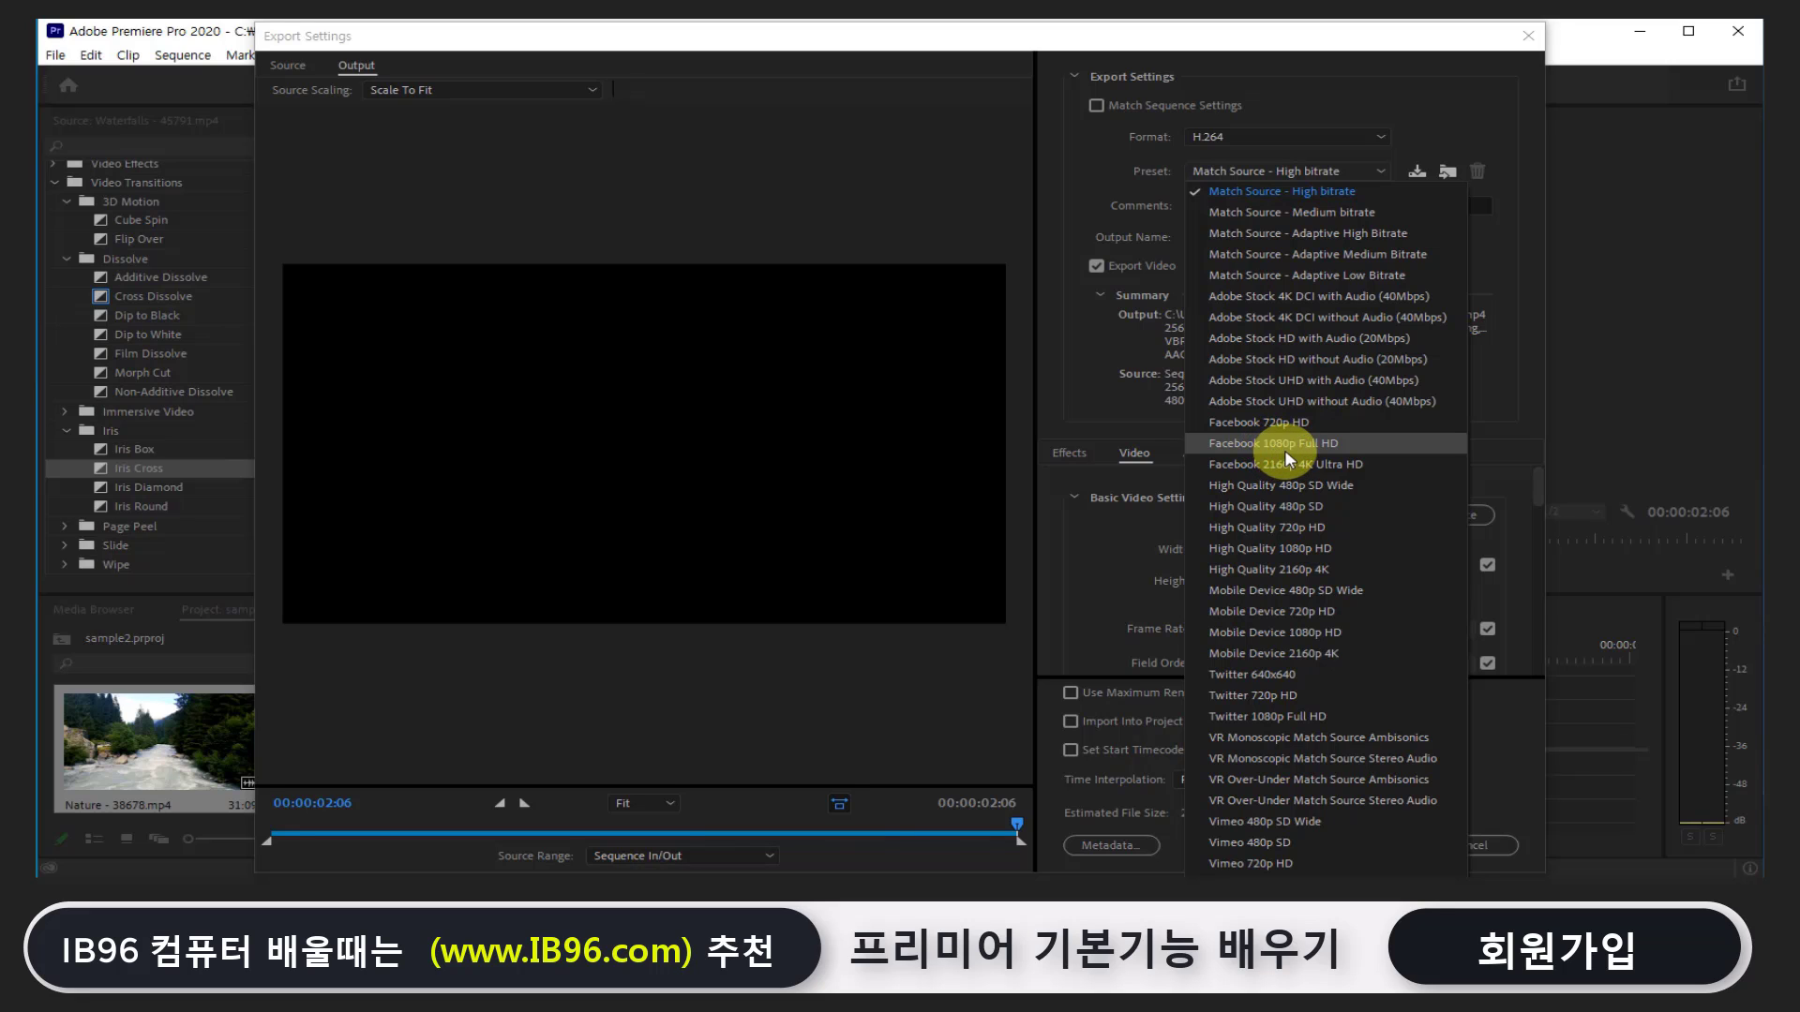
Export with the Match Source - High bitrate preset to Waterfalls - 45791_1.mp4
click(1310, 192)
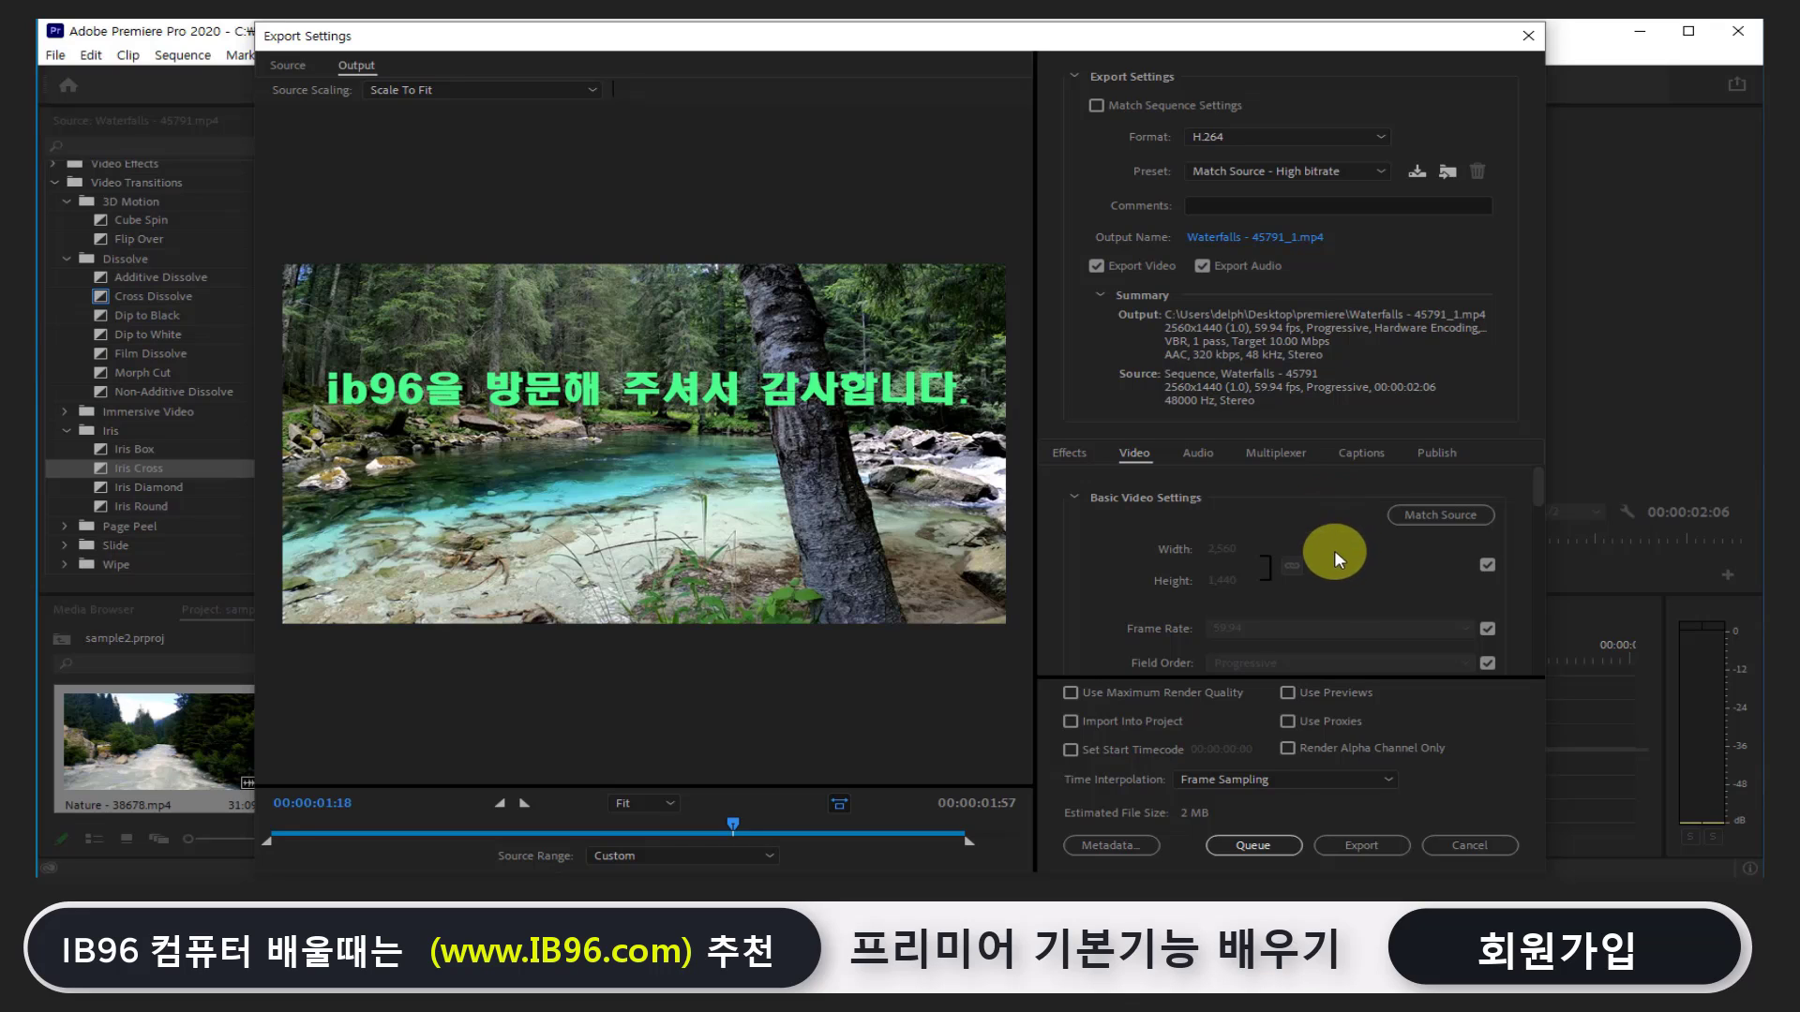
click(1362, 846)
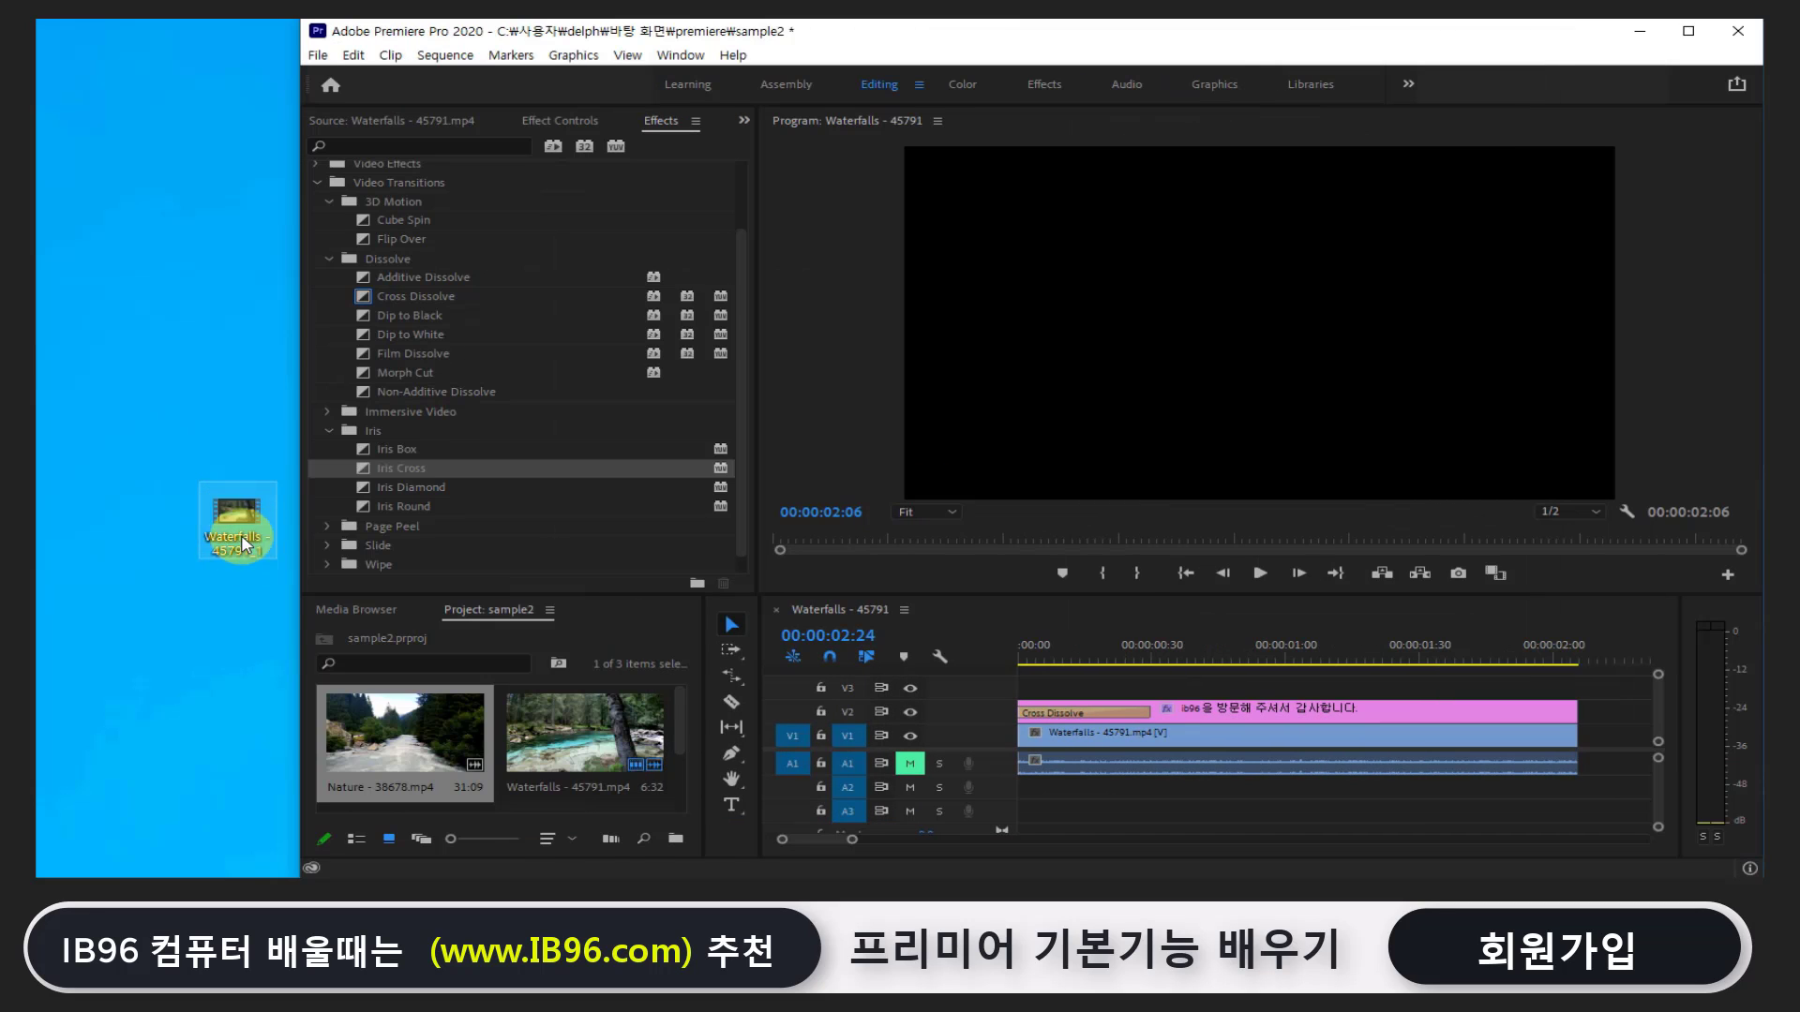
Play the exported Waterfalls - 45791_1 MP4 with its Korean title, close it, and widen Premiere Pro
double_click(233, 525)
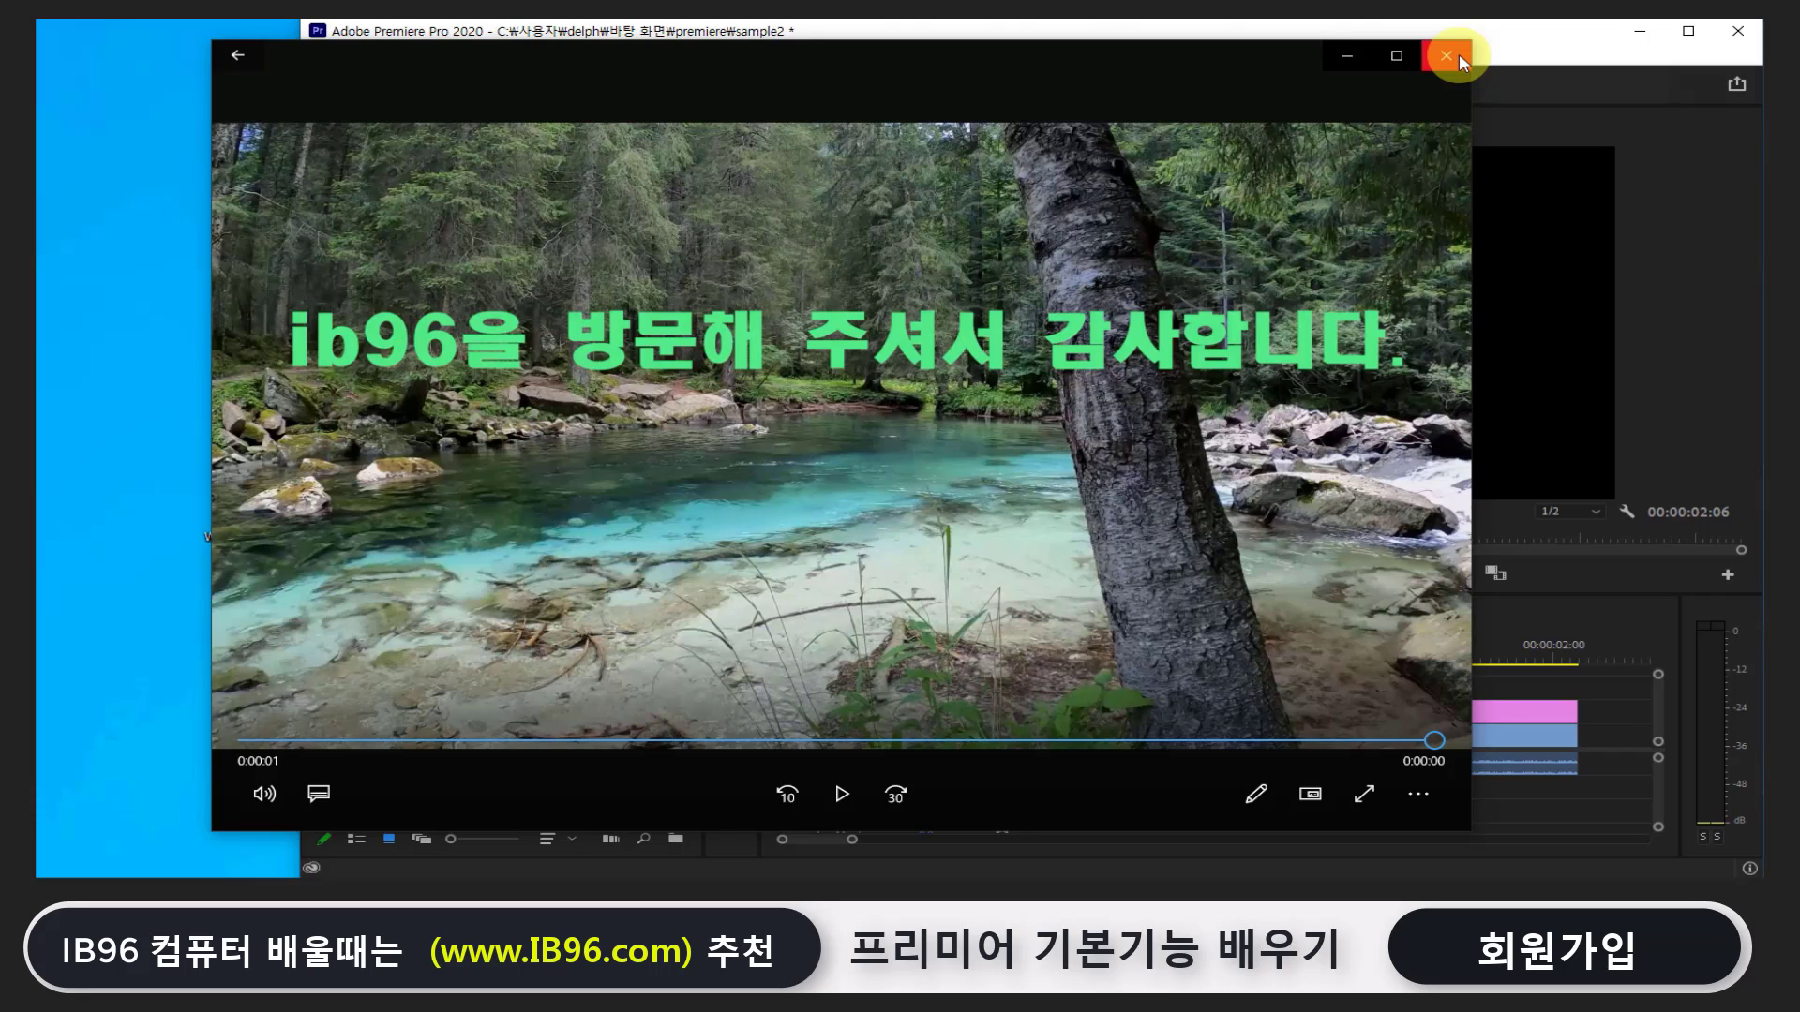
click(1458, 54)
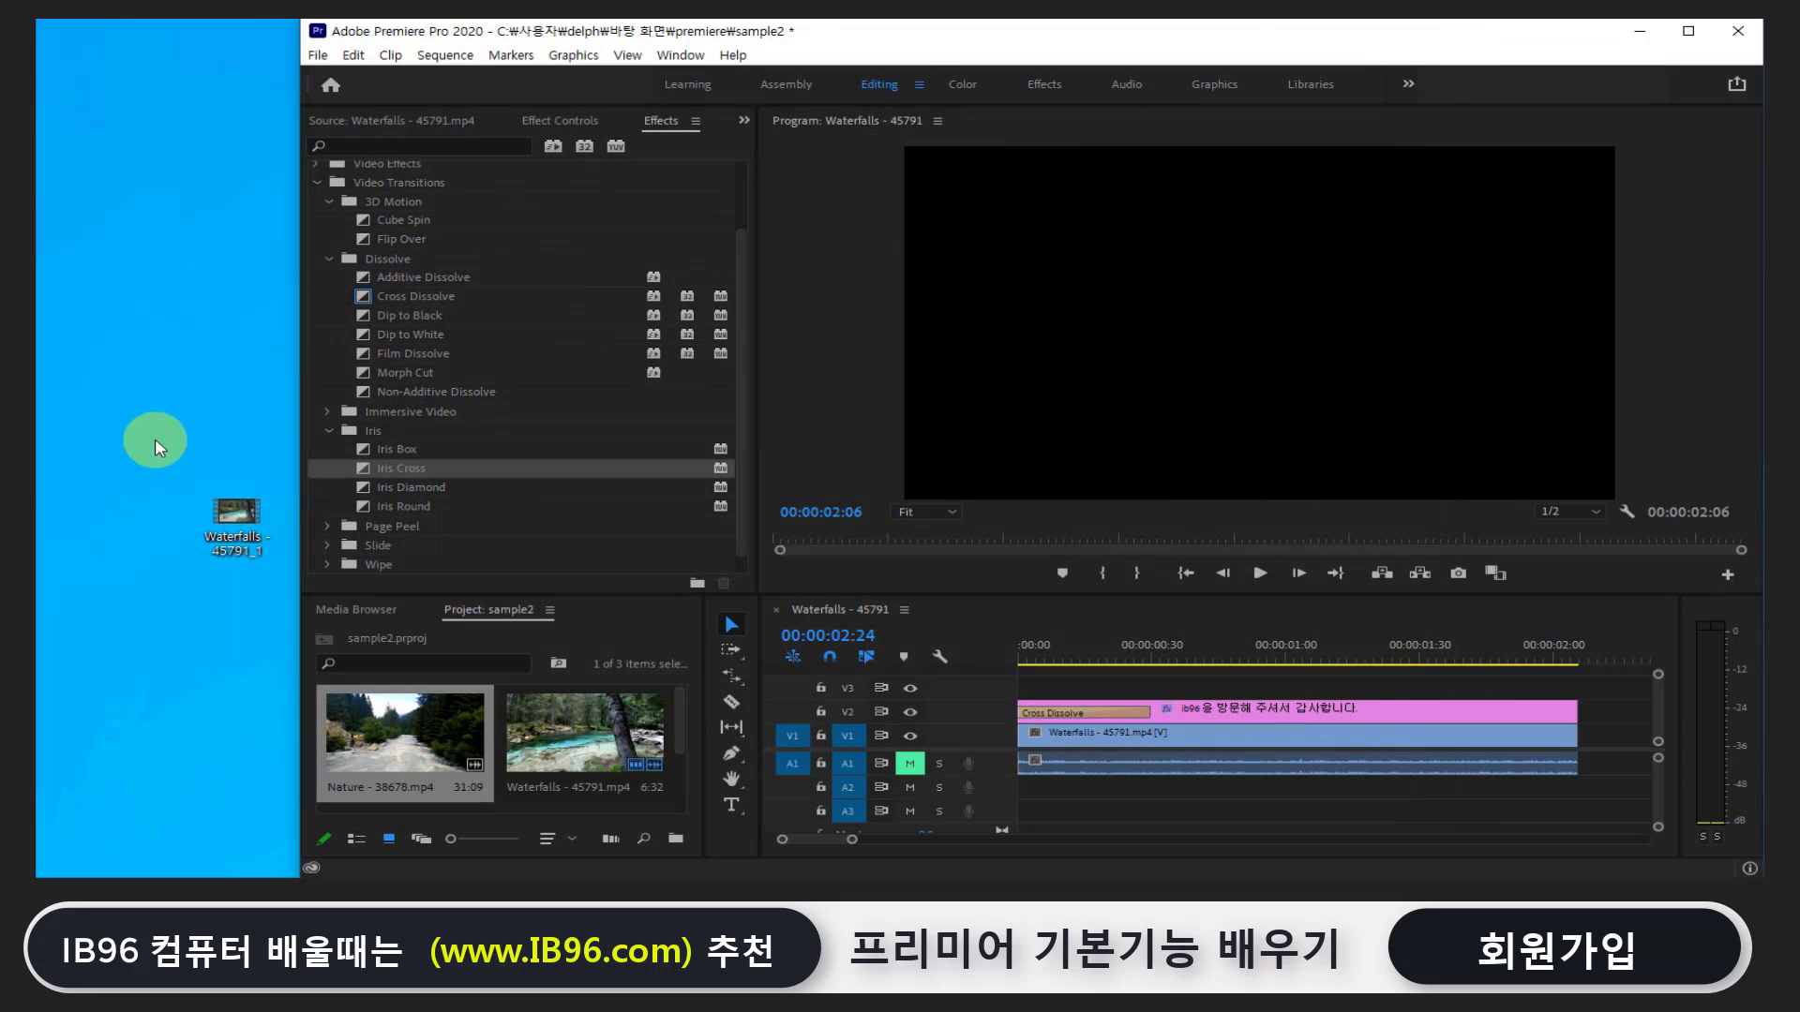
drag(298, 413, 38, 413)
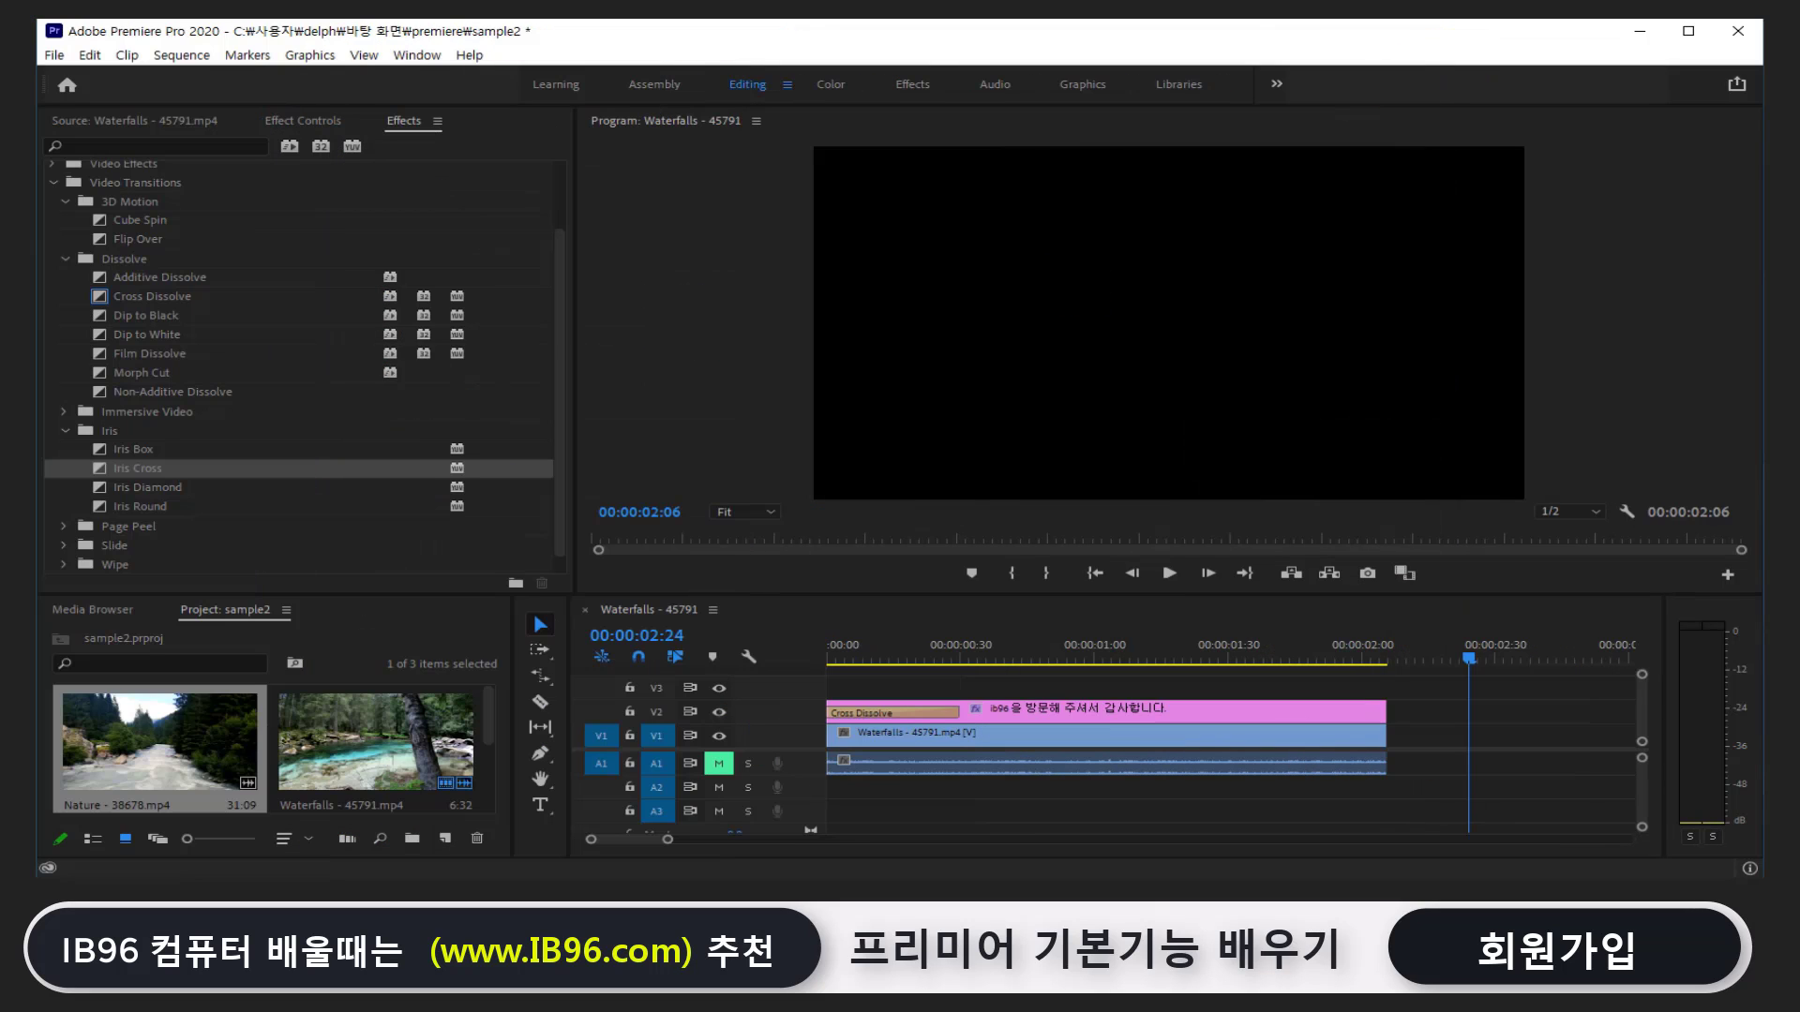